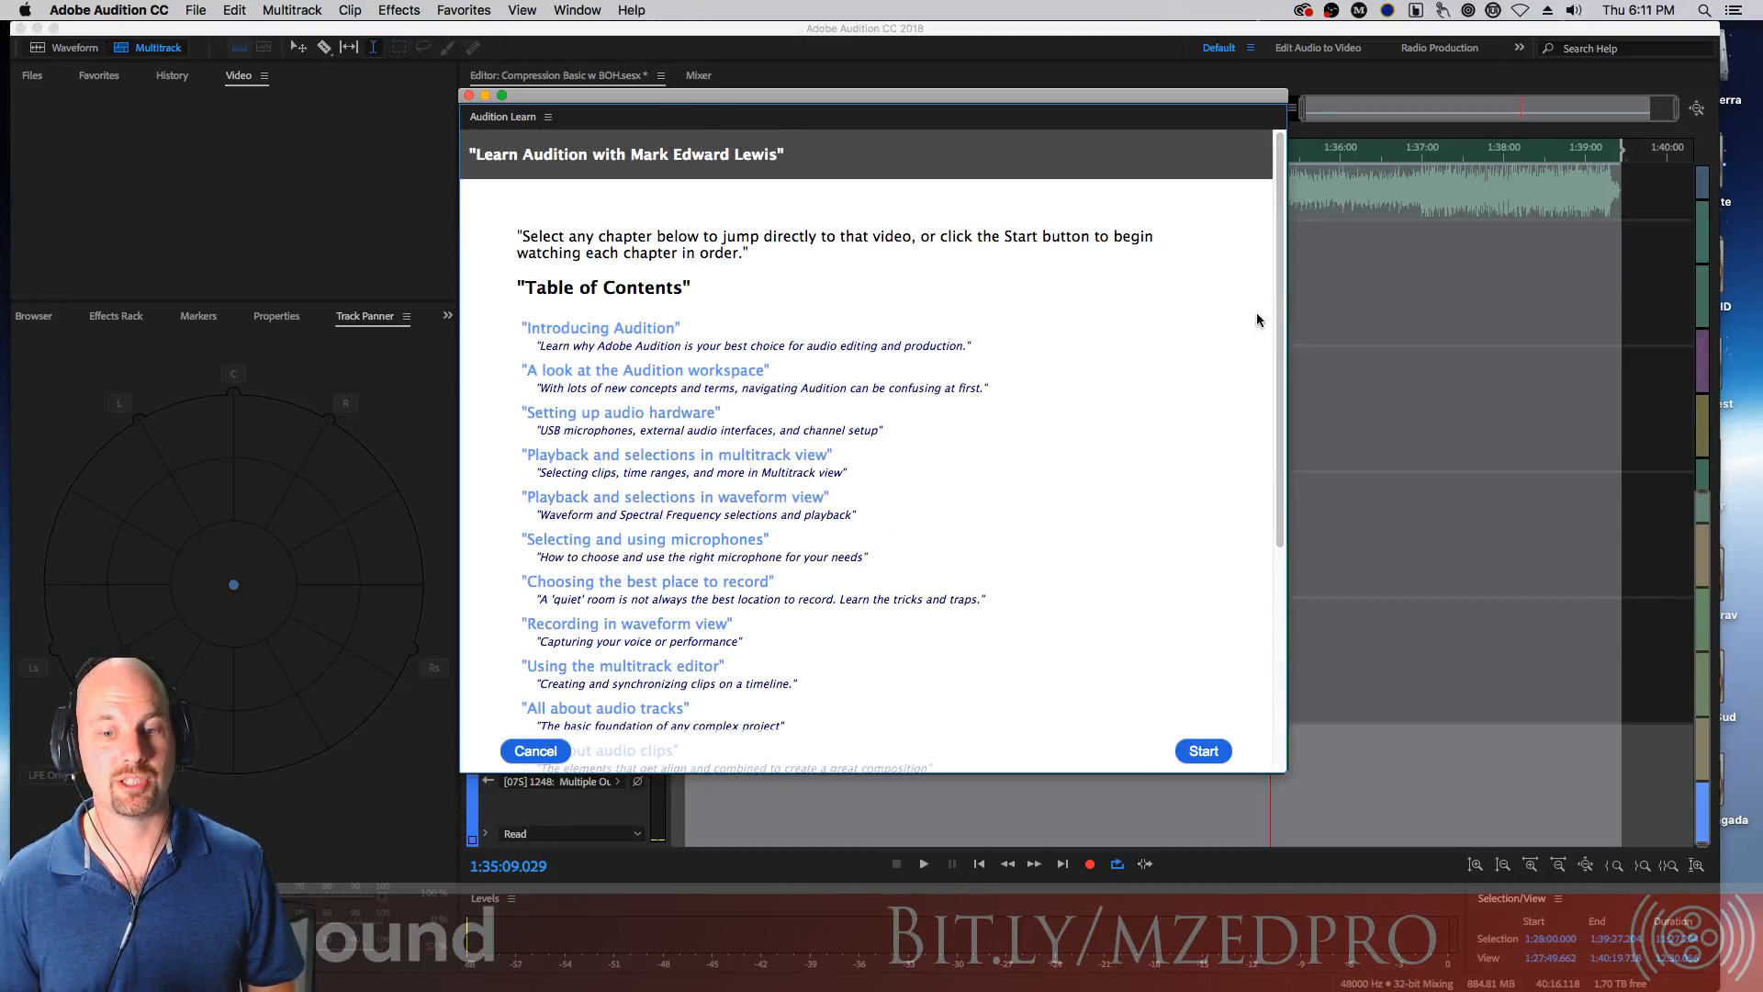
Scroll through the Audition Learn table of contents, then close the Learn panel
left_click_drag(1280, 285, 1221, 563)
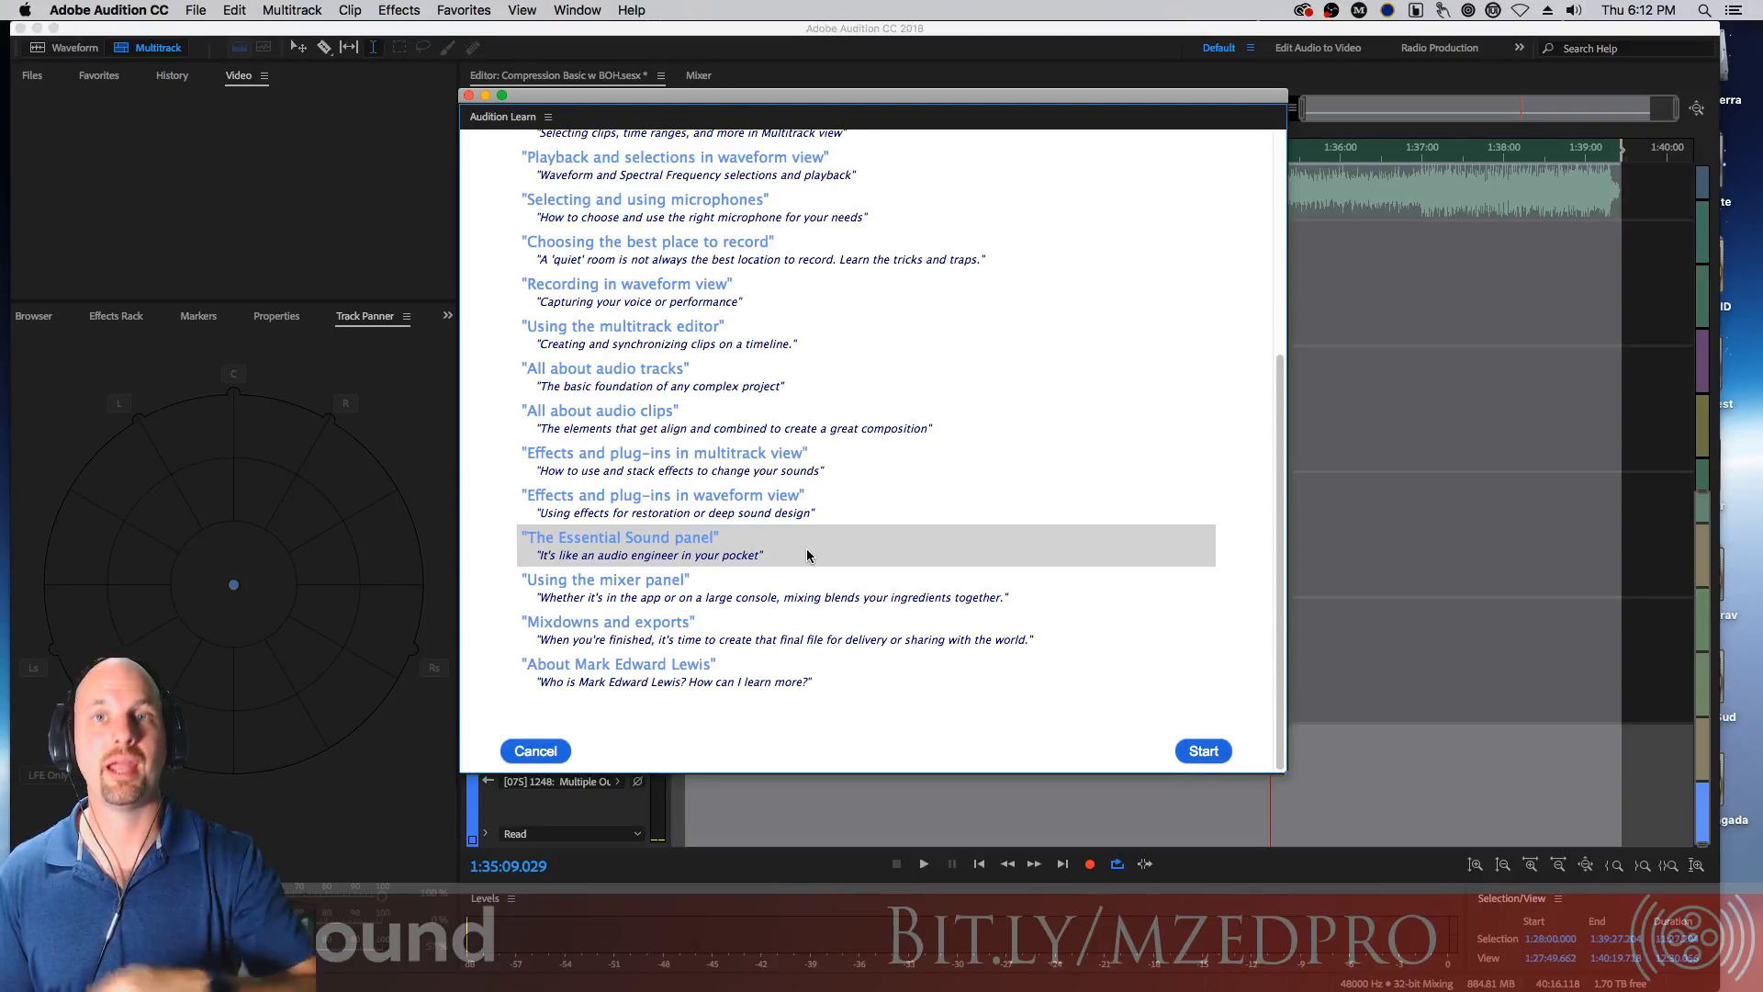
left_click(469, 96)
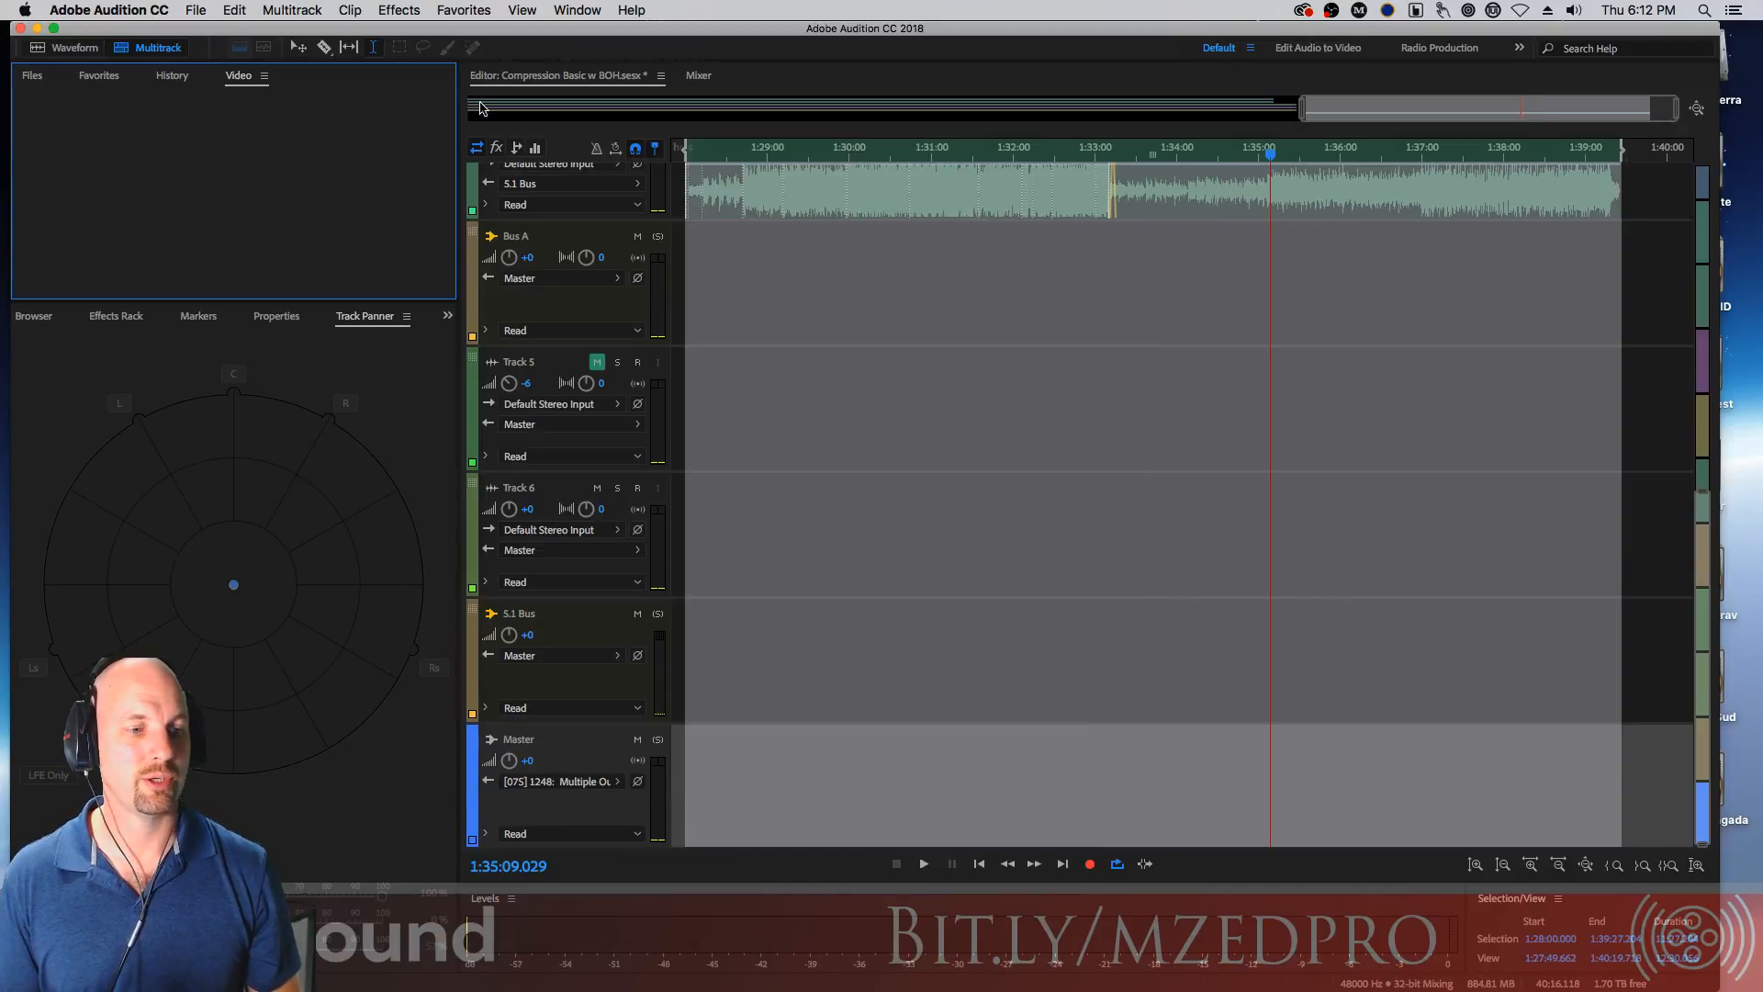
Open the Workspace submenu to examine the available workspace layouts
left_click(844, 274)
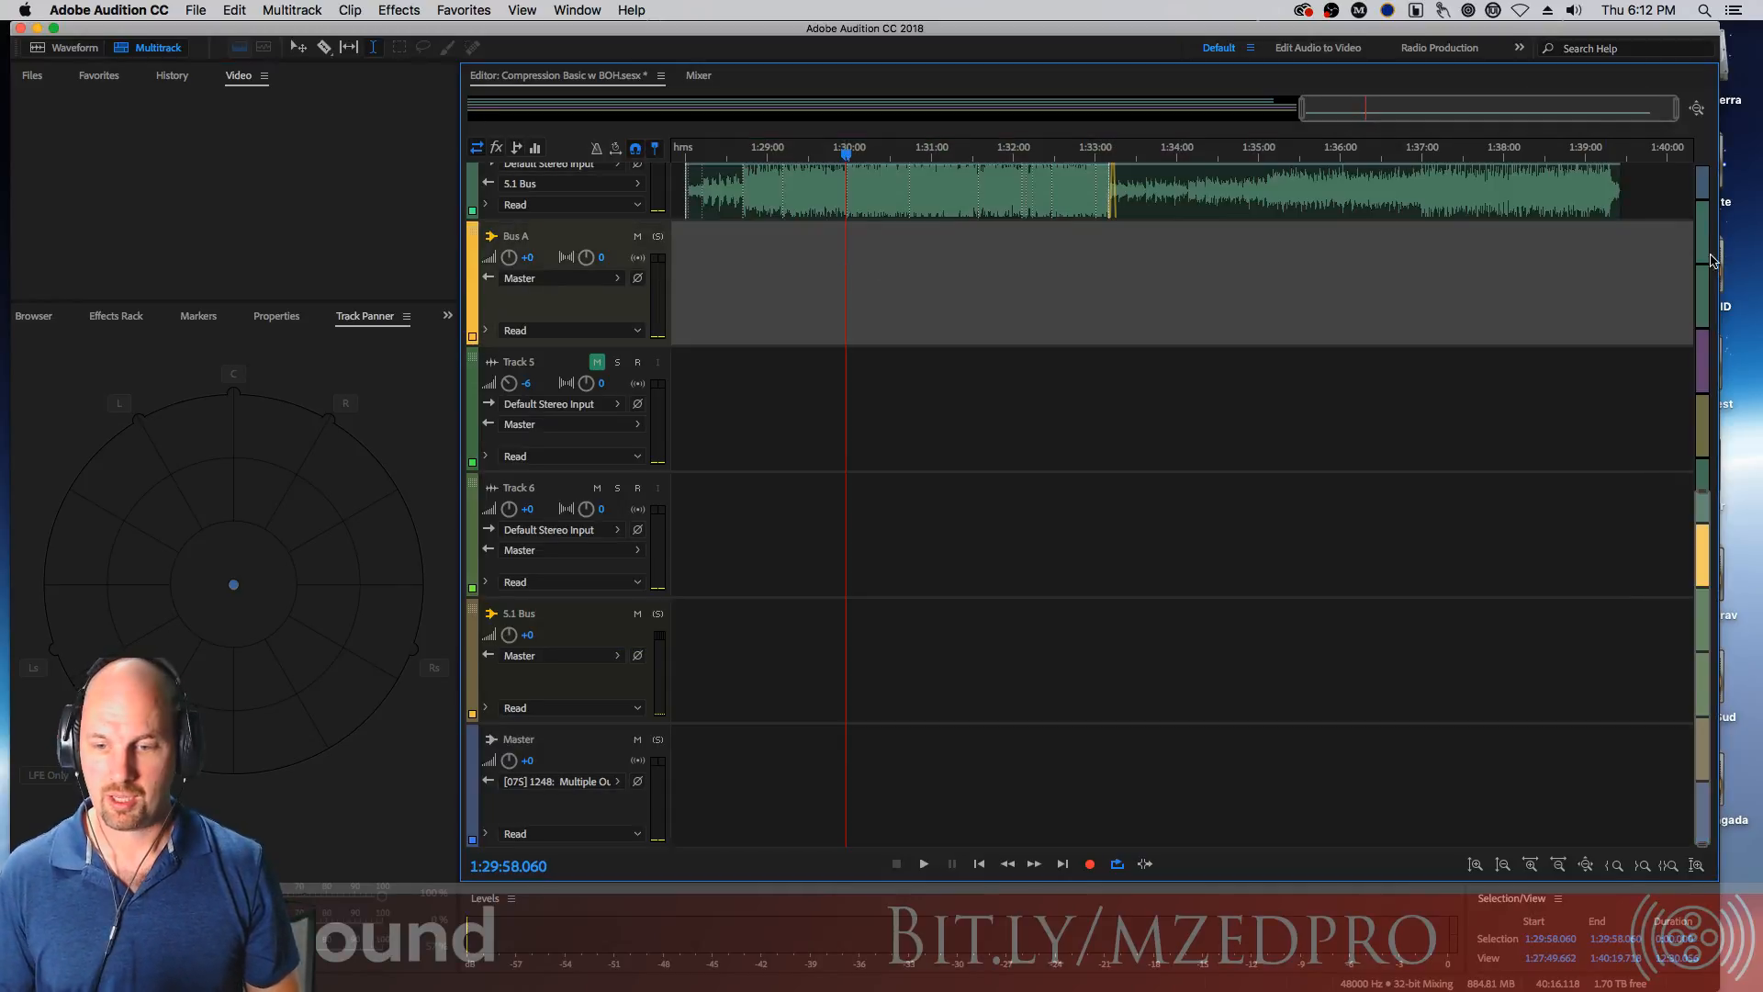
left_click_drag(1695, 533, 1677, 162)
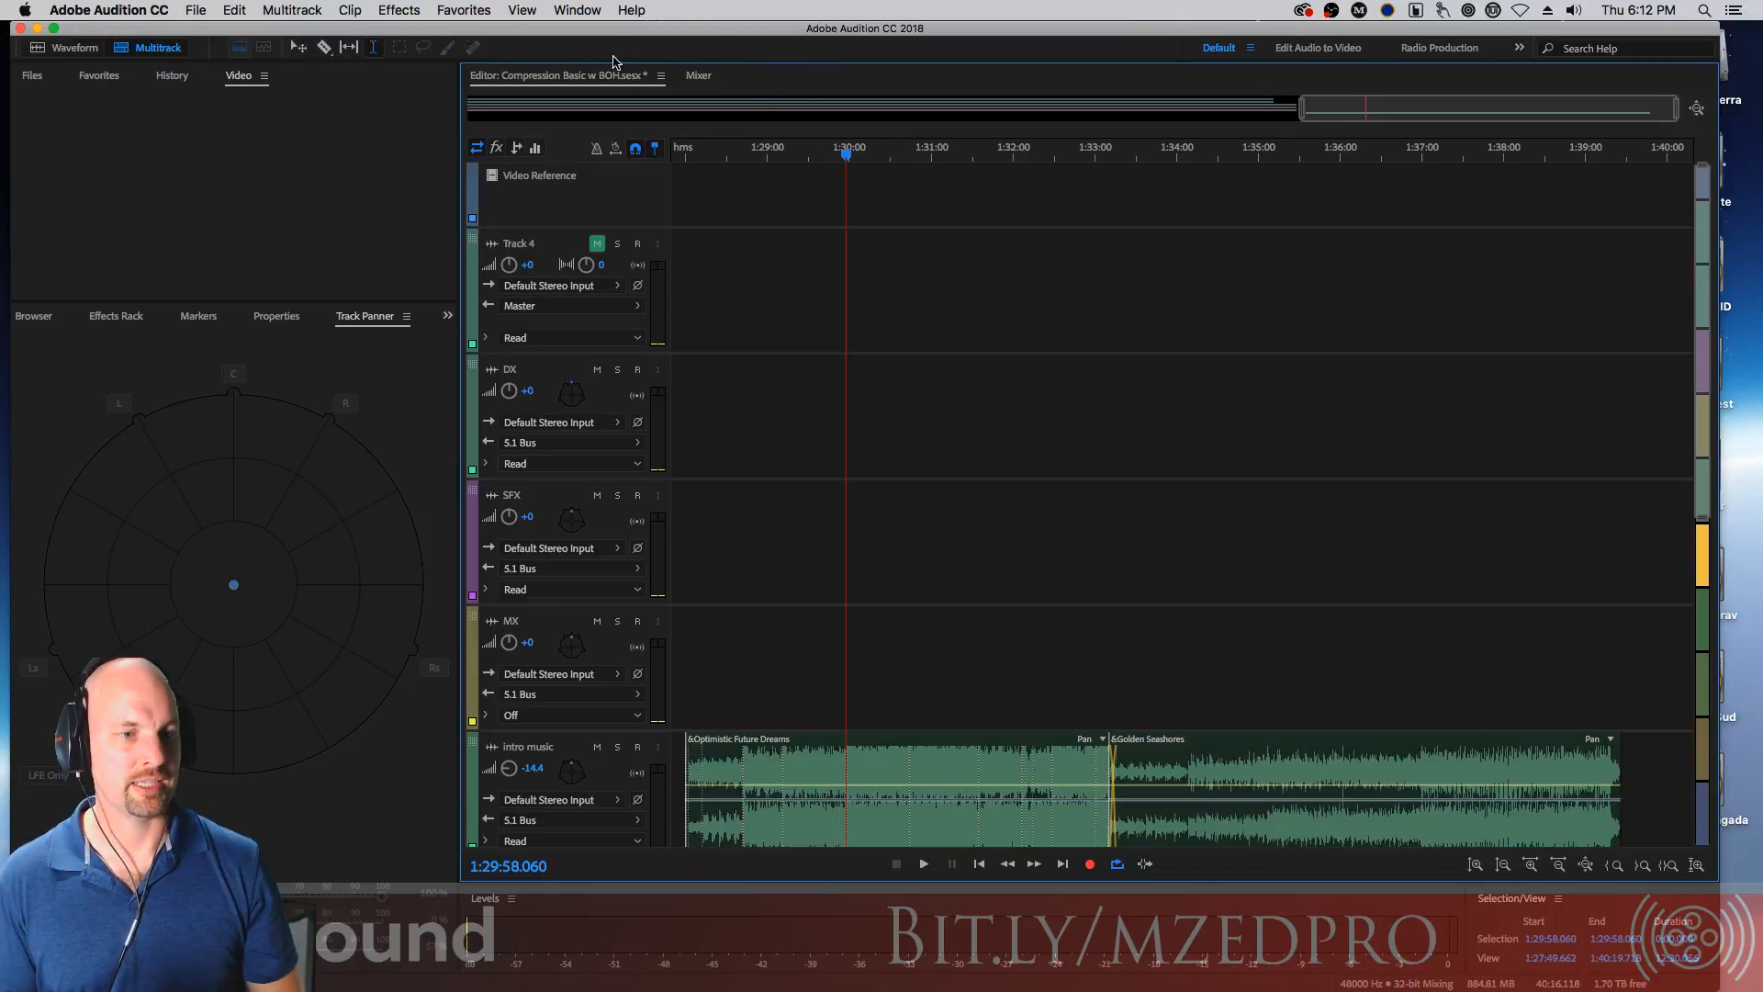
left_click(579, 11)
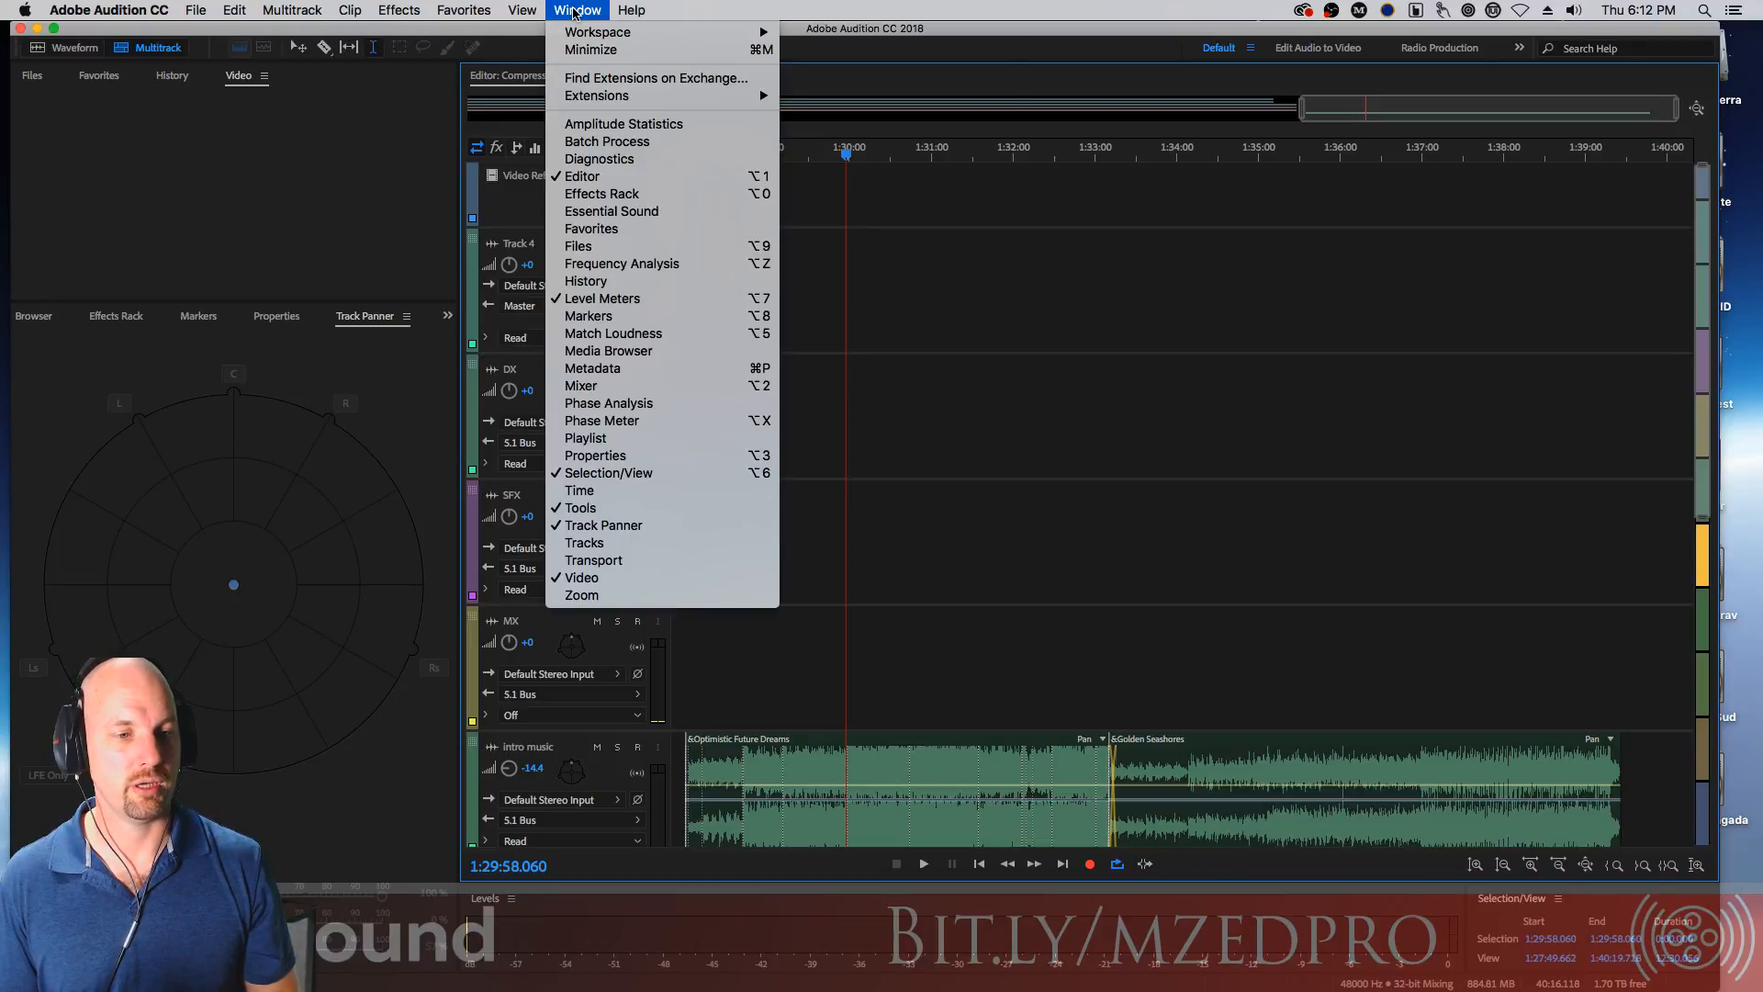
mouse_move(660, 35)
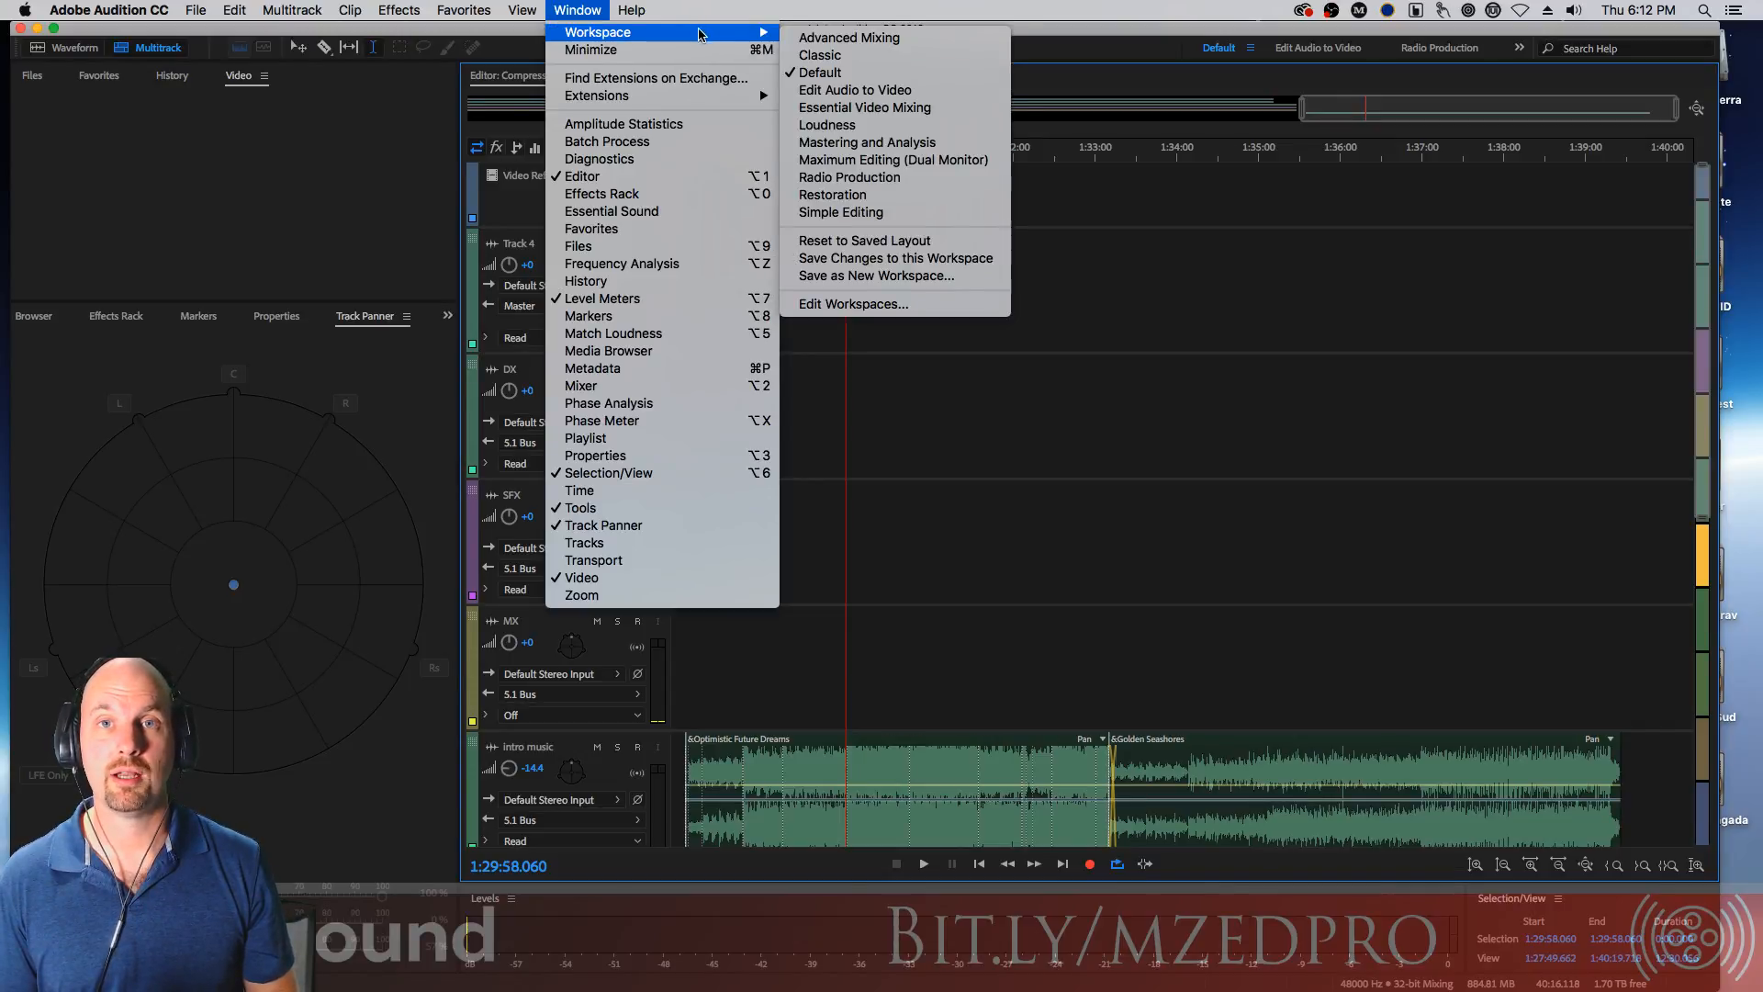
left_click(926, 11)
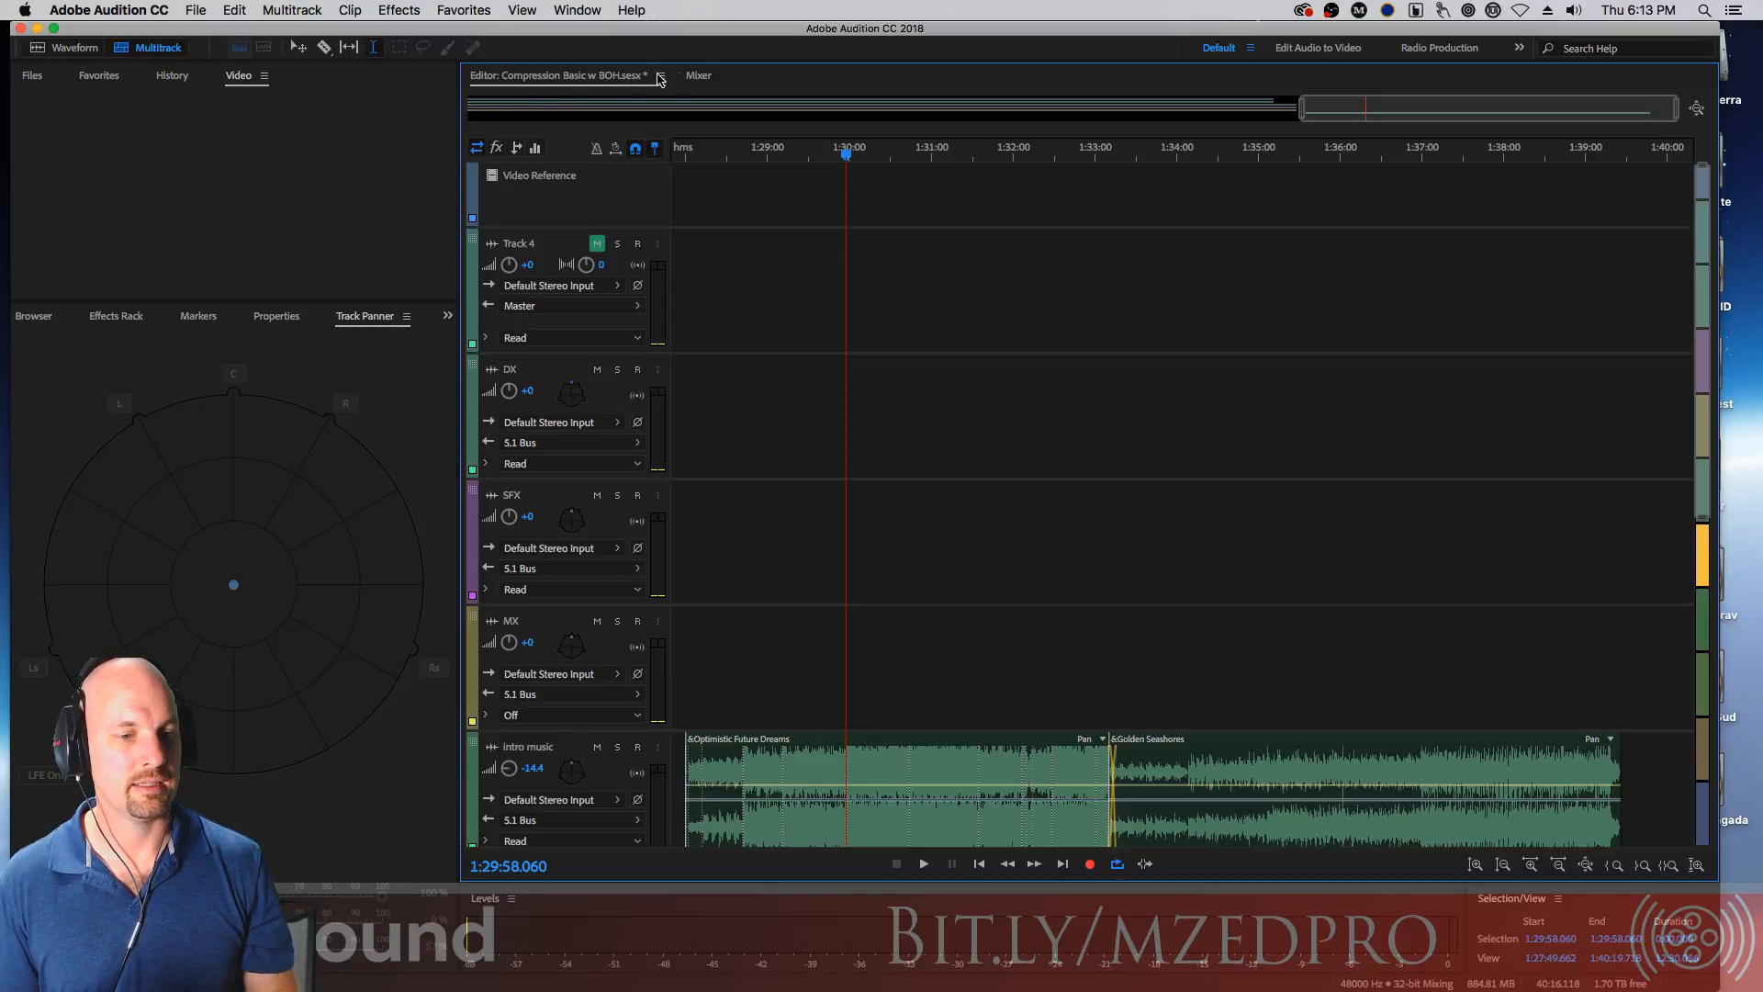
Browse the Mixer view and the tabs of the lower-left panel group
left_click(701, 76)
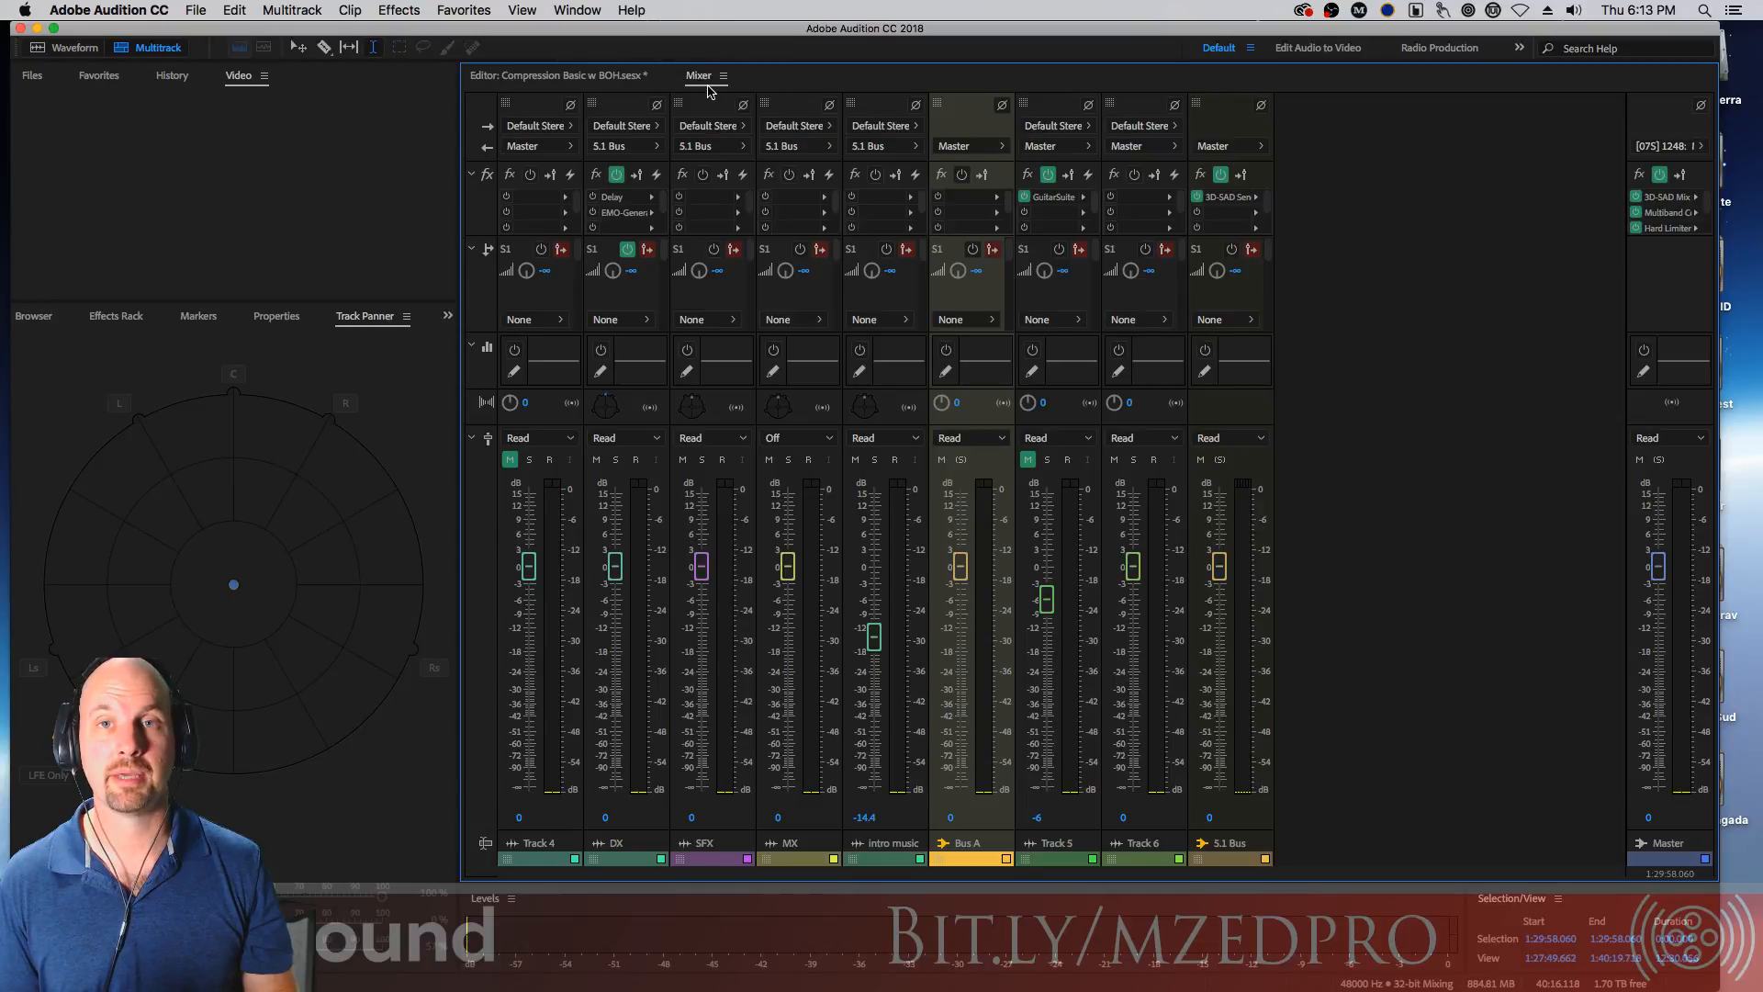
left_click(604, 77)
left_click(114, 317)
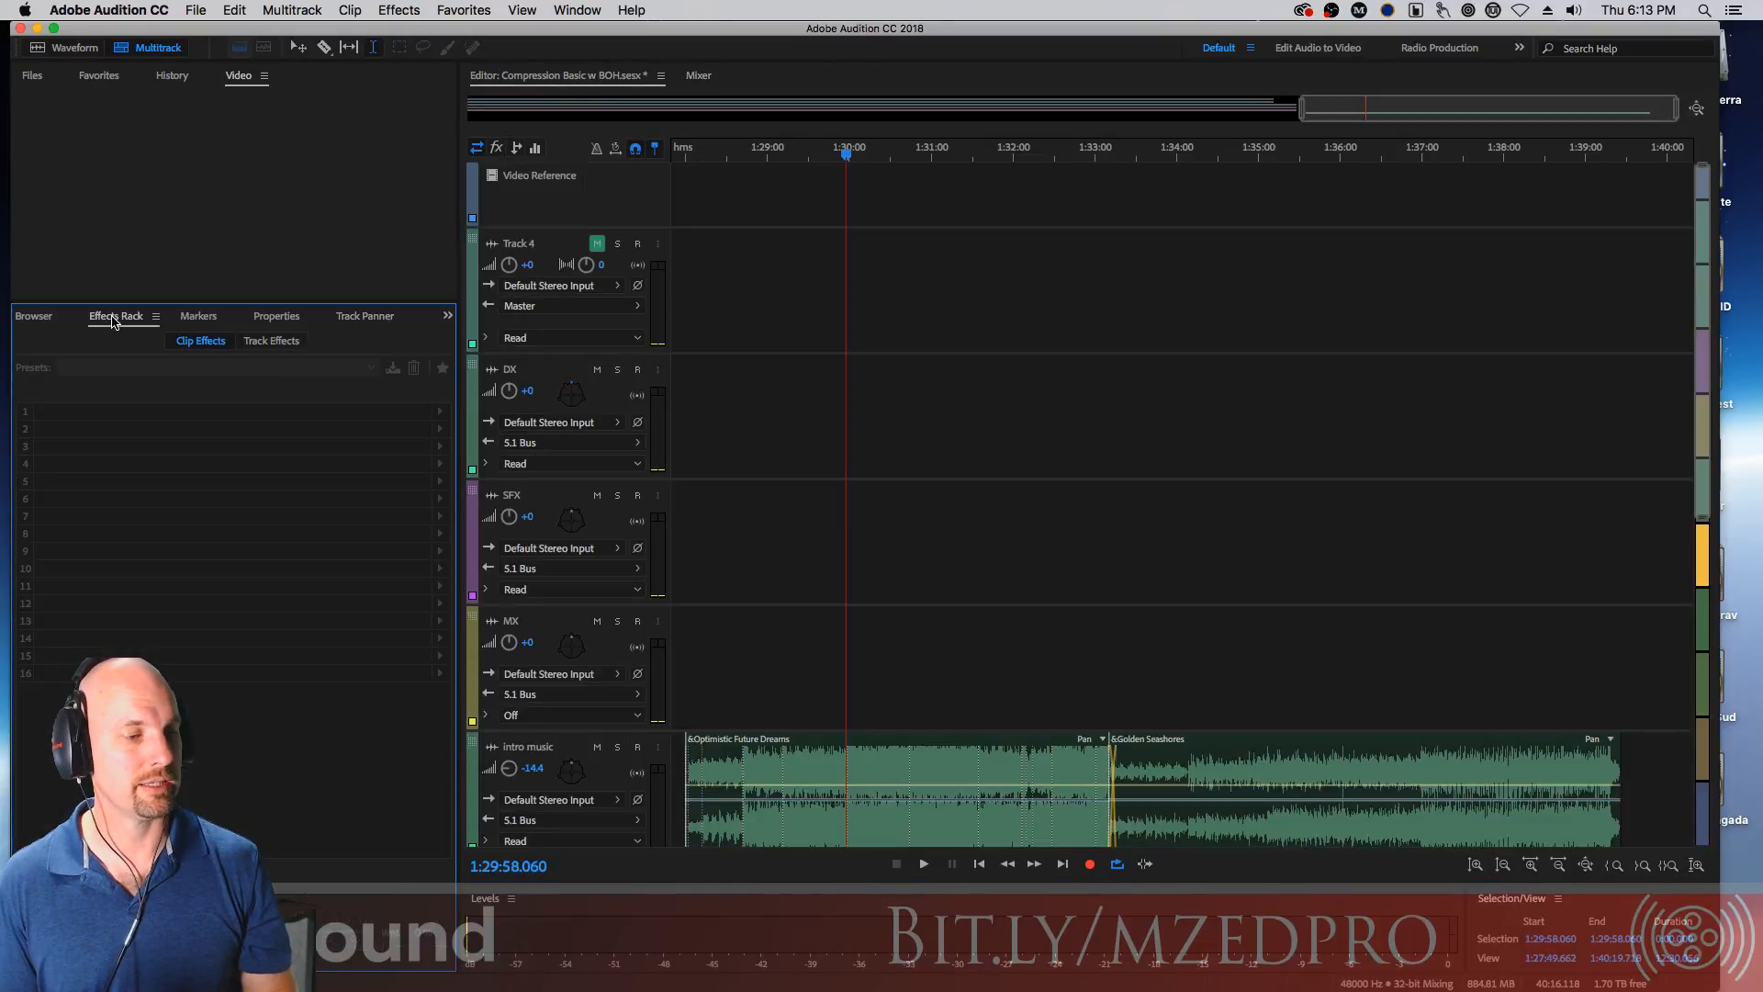
left_click(36, 316)
left_click(241, 317)
left_click(313, 317)
left_click(396, 316)
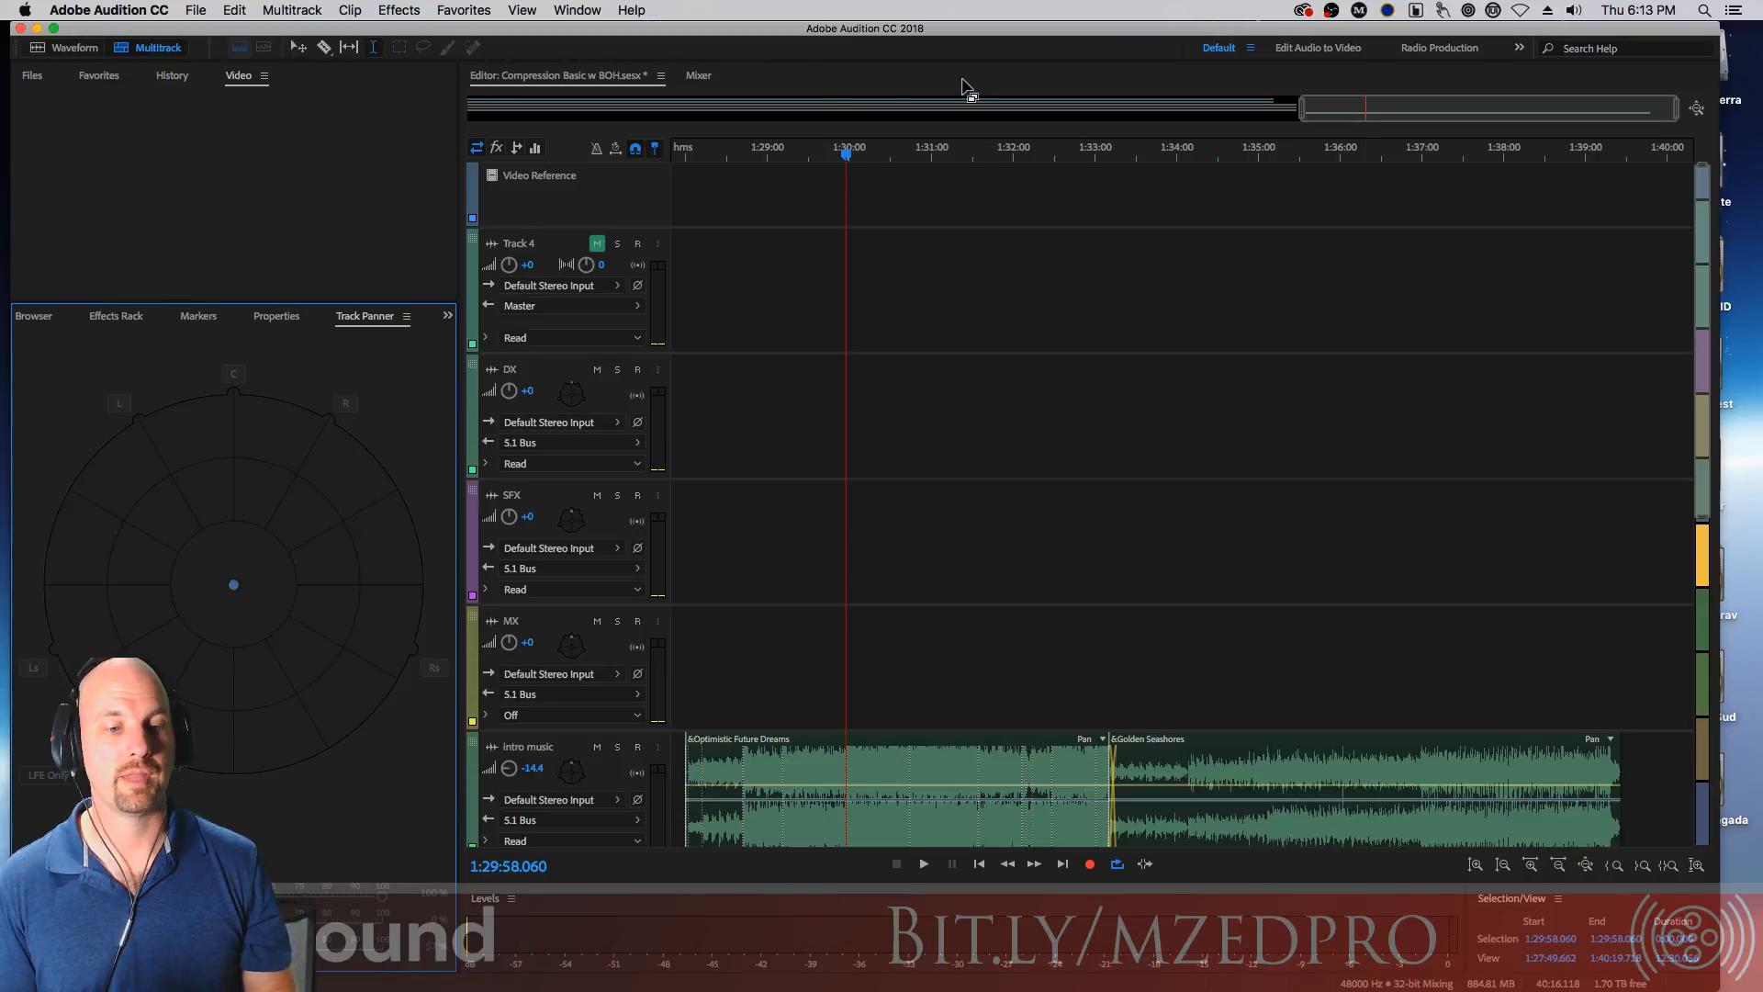
Dock the Effects Rack panel as its own column beside the editor
left_click(116, 317)
left_click_drag(126, 322, 782, 428)
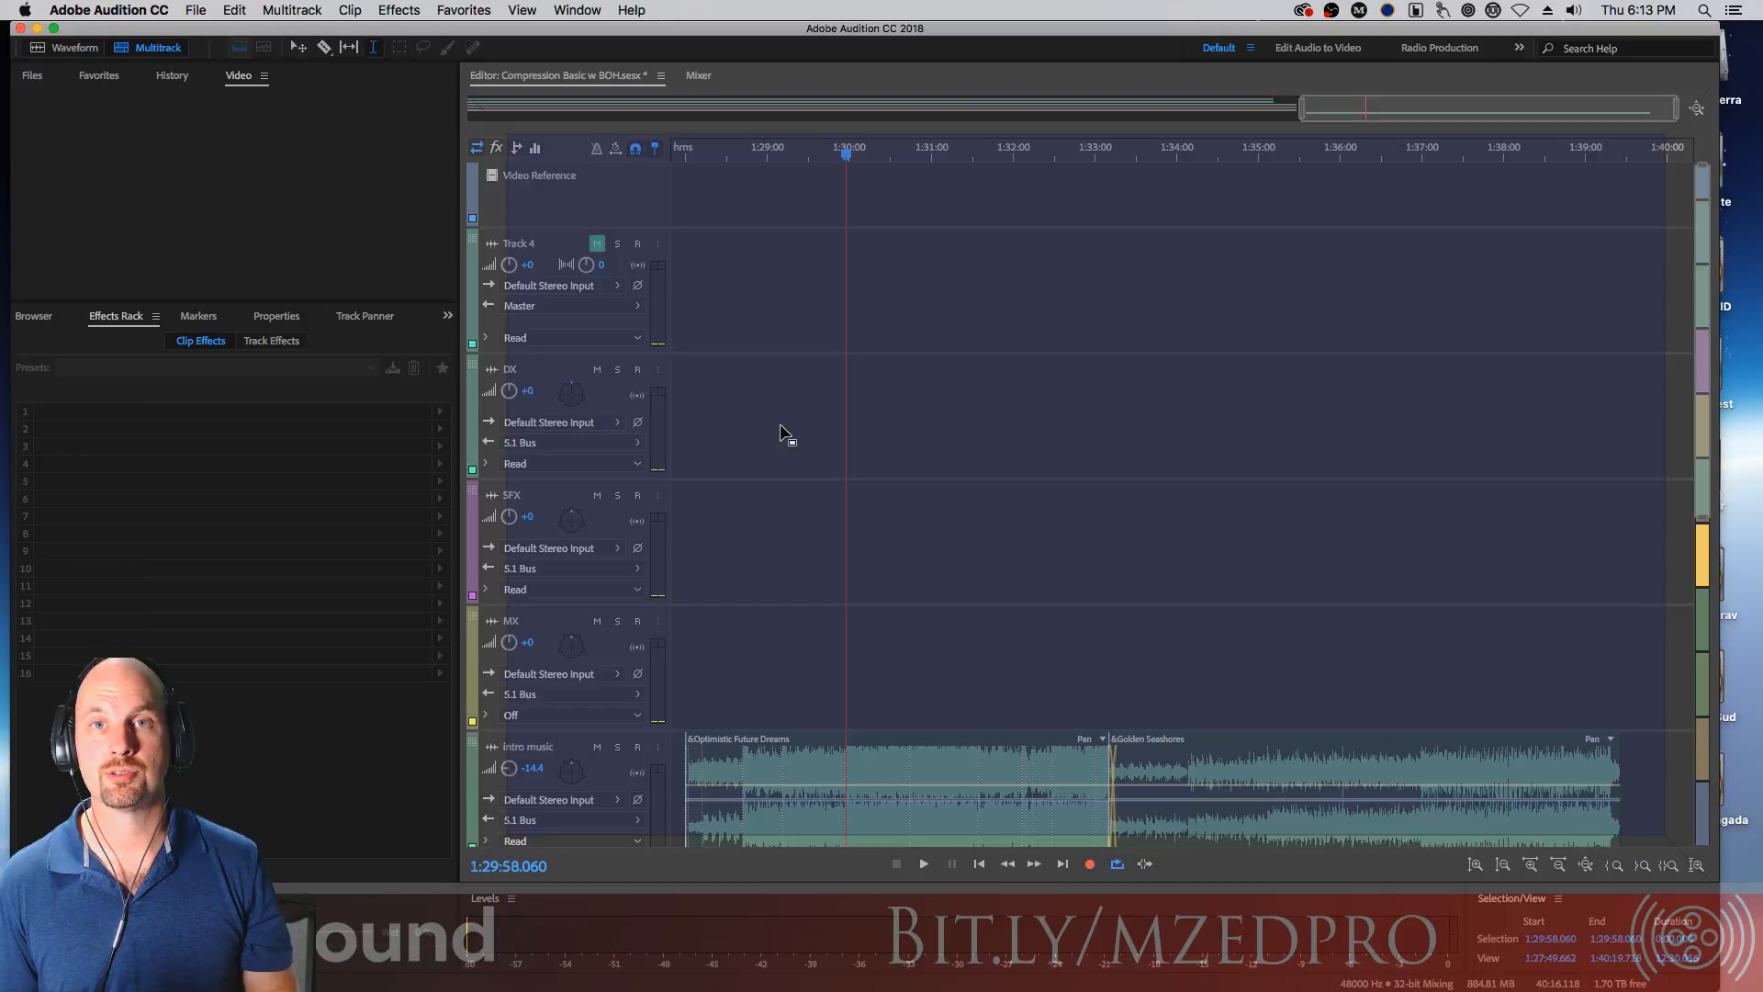
left_click_drag(783, 436, 491, 439)
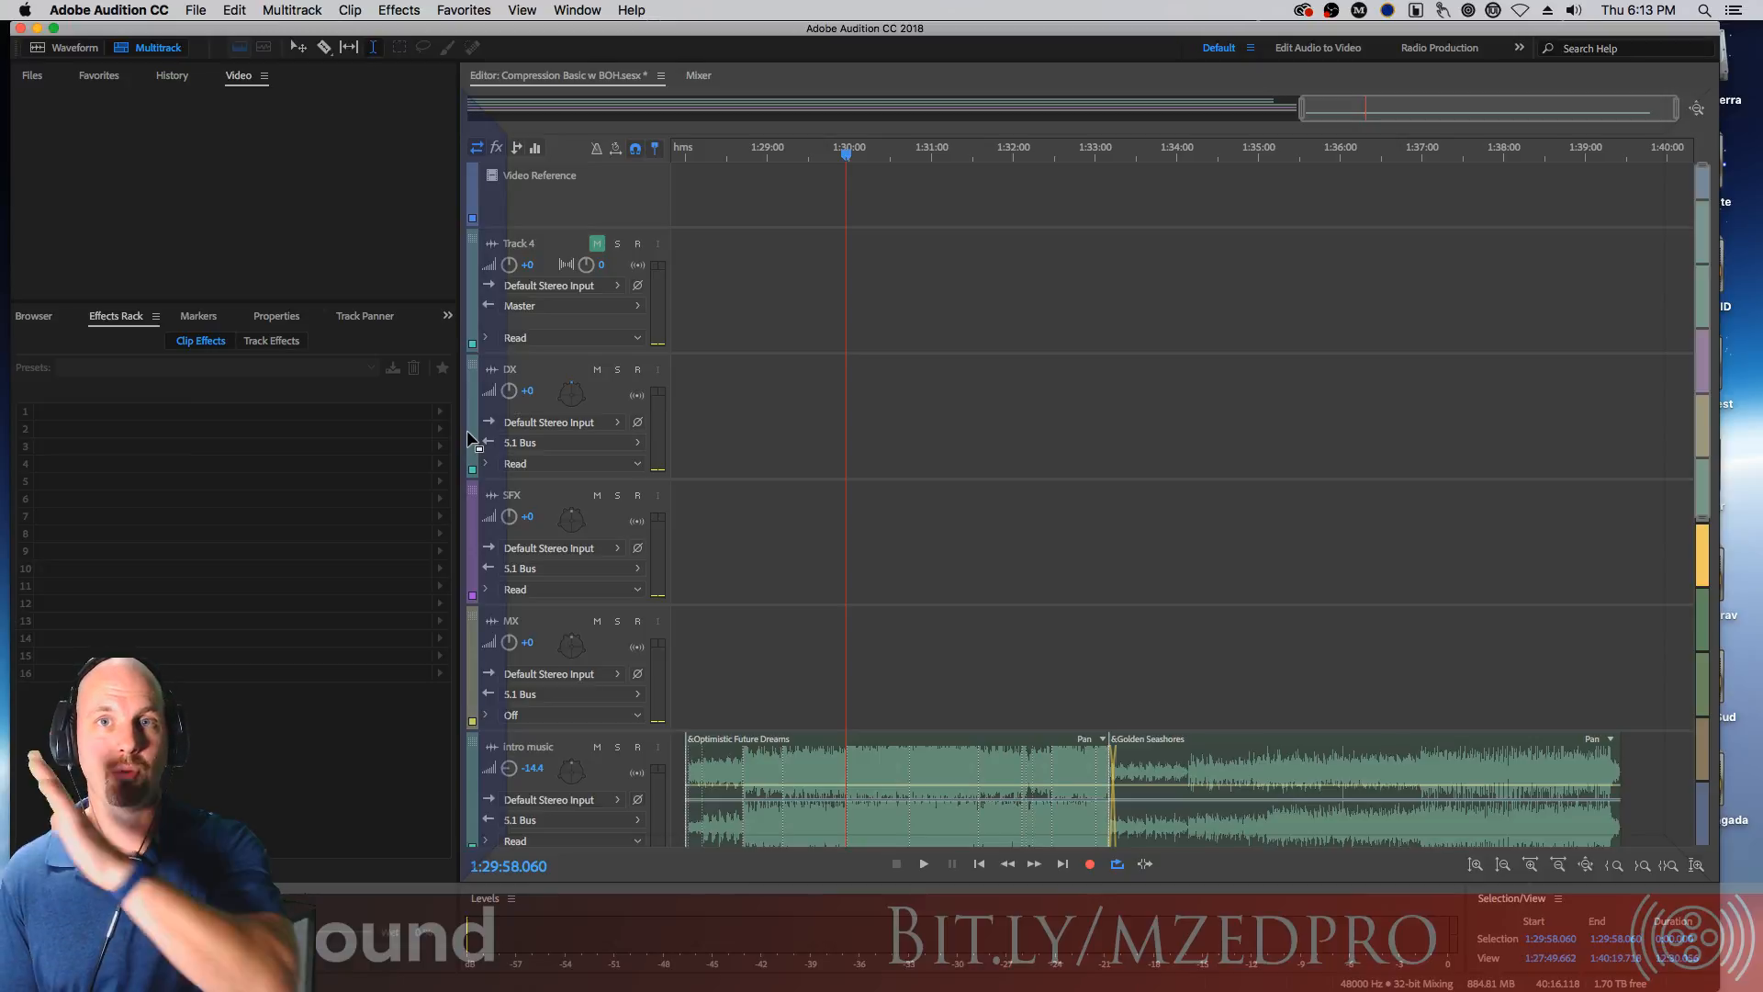
left_click_drag(469, 437, 468, 438)
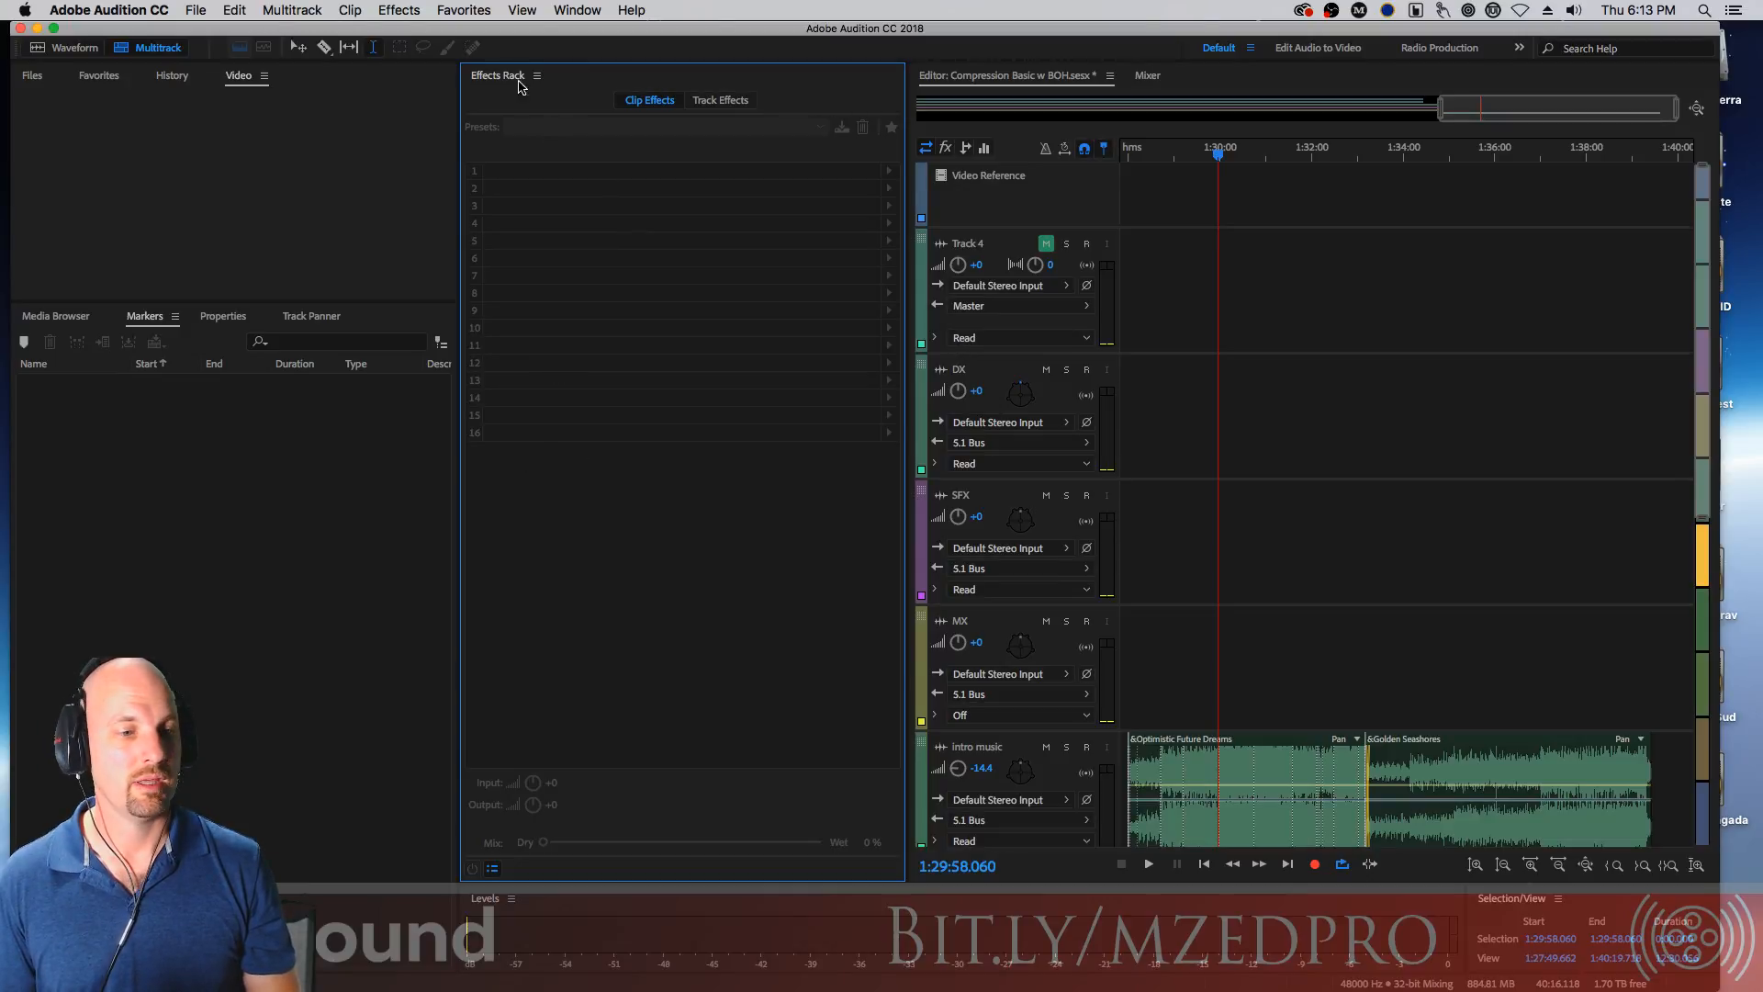
Move the Effects Rack panel into the editor's tab group after the Mixer
left_click_drag(488, 76, 1311, 87)
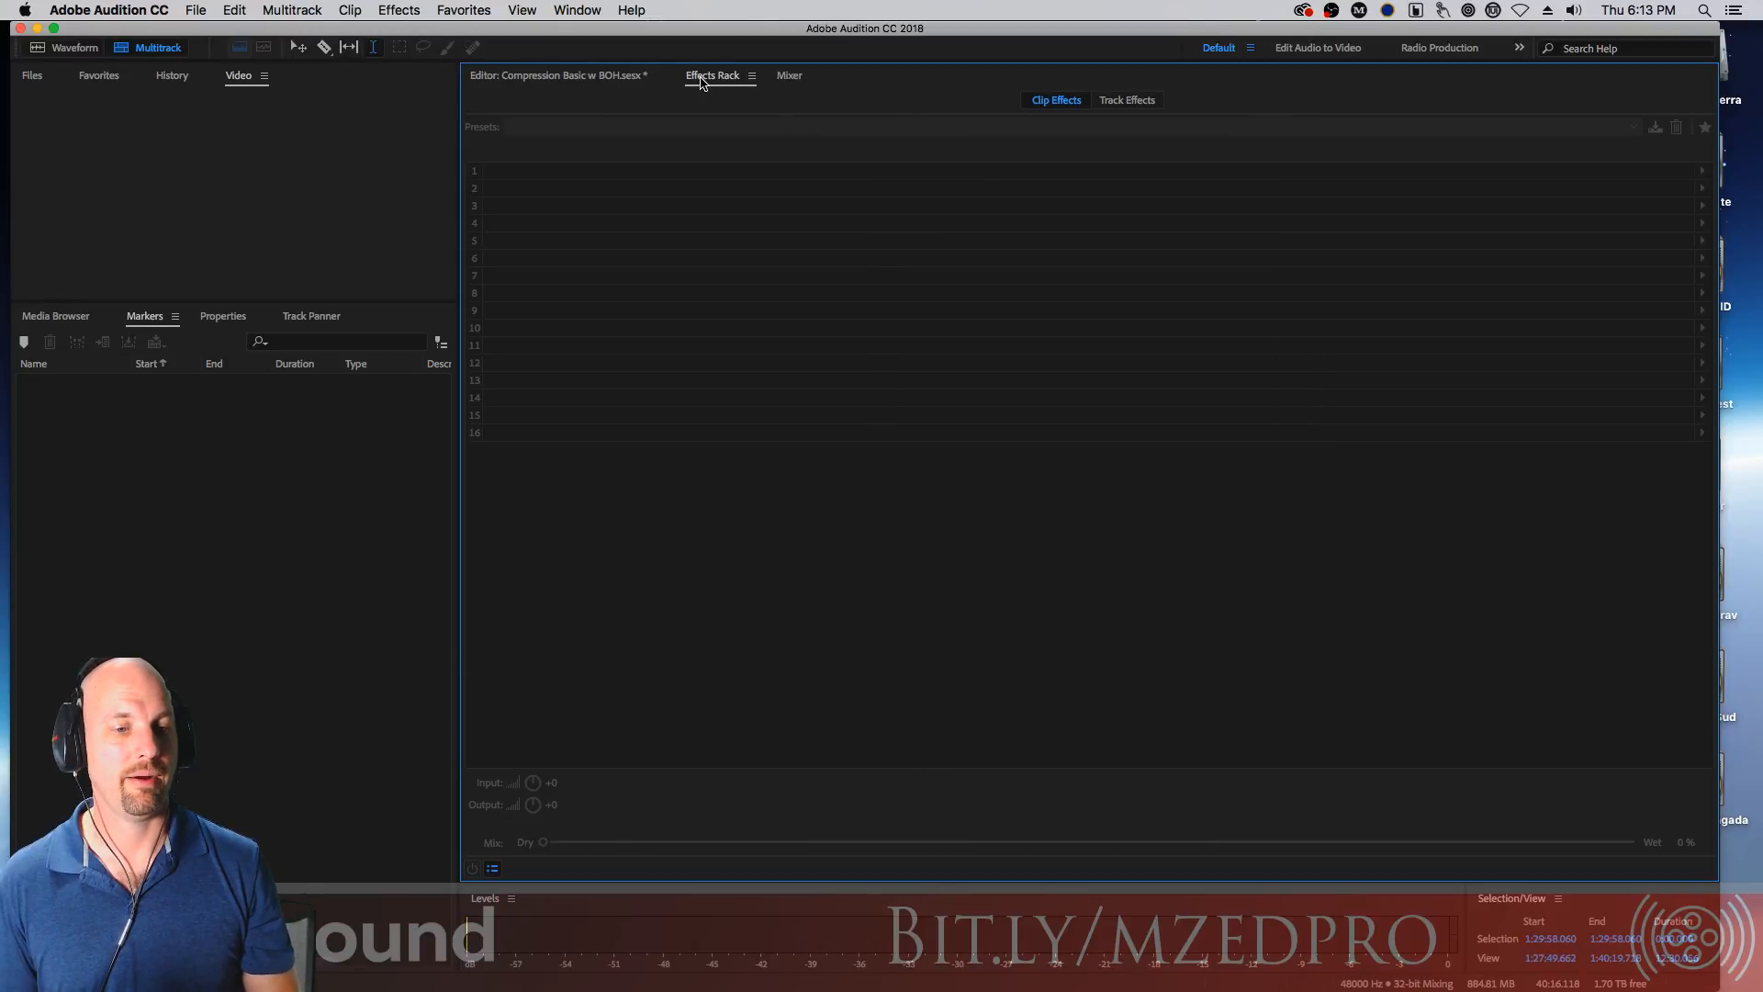
left_click_drag(716, 79, 799, 79)
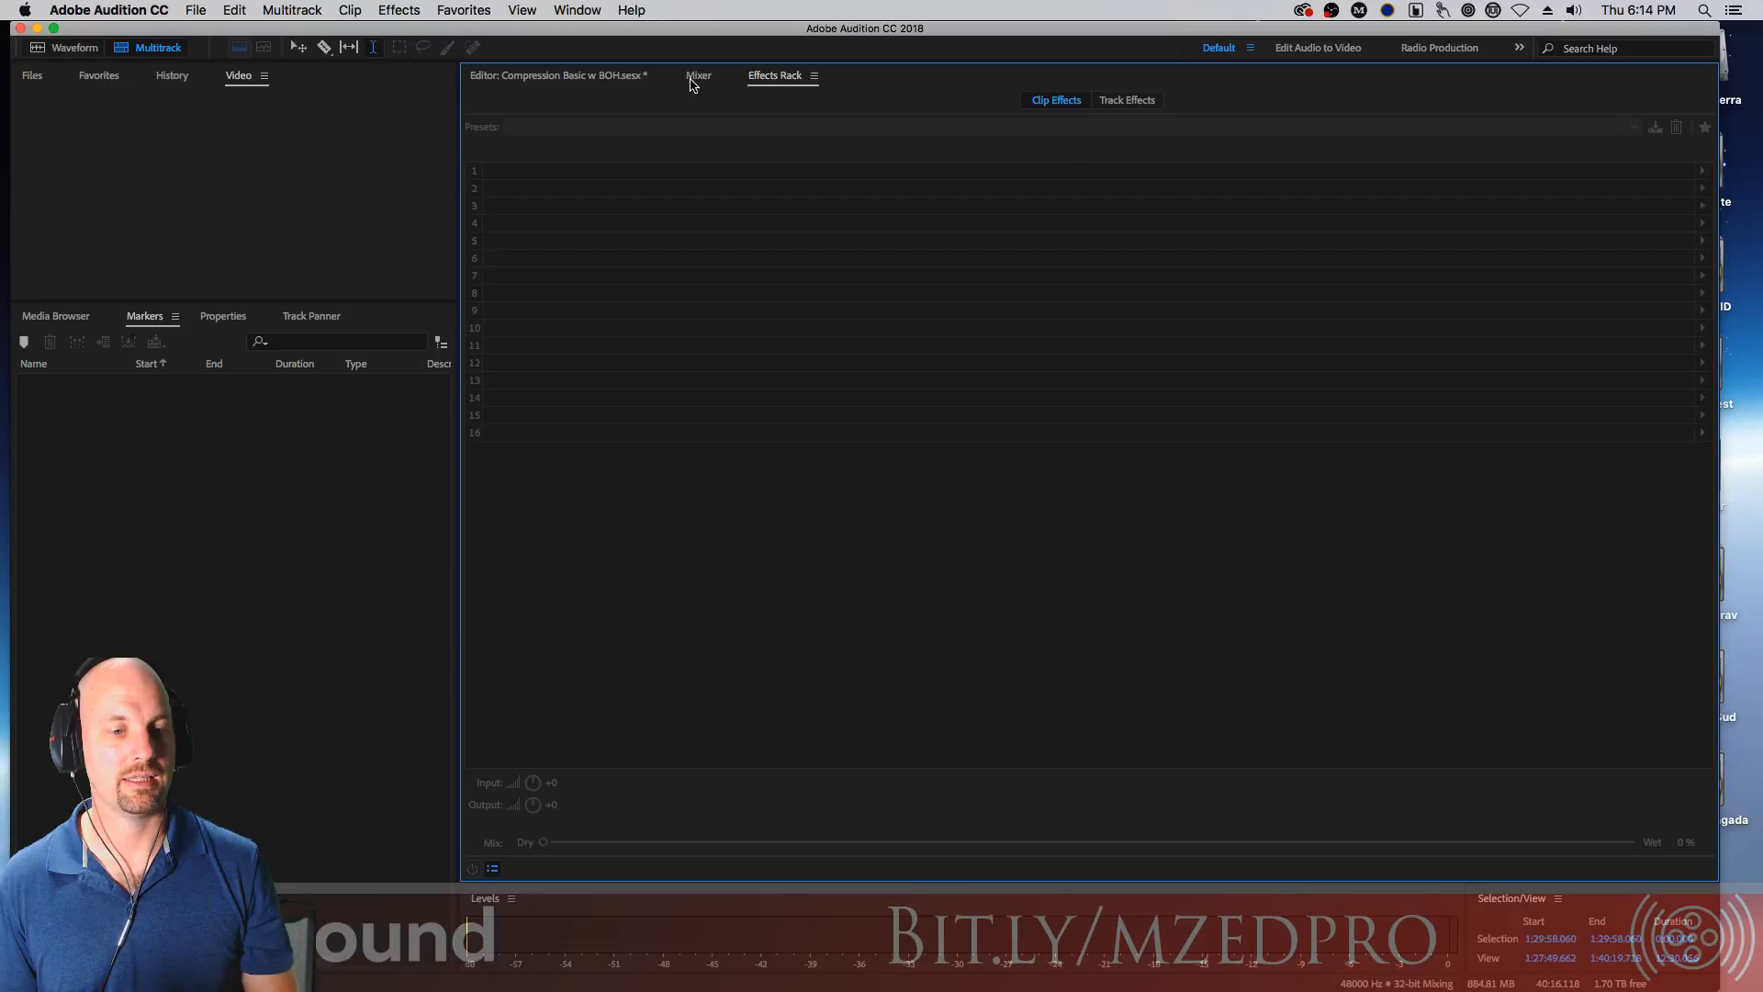
left_click(695, 77)
left_click(617, 78)
left_click(796, 76)
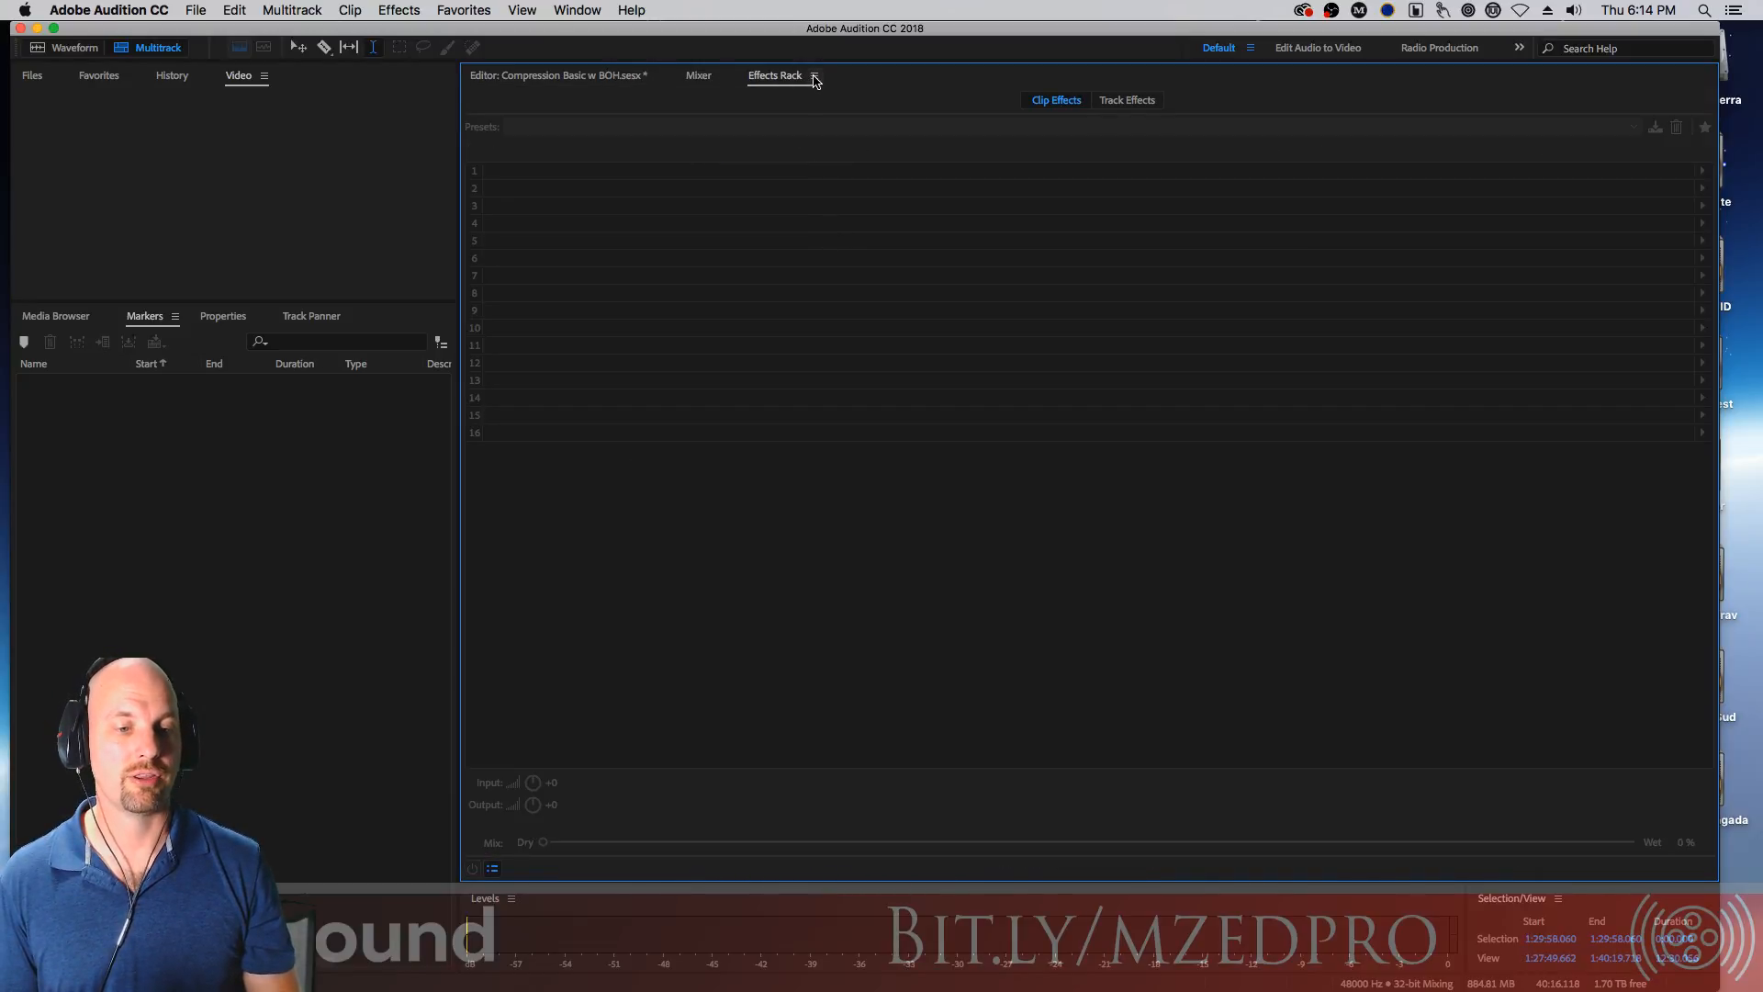
Undock the Effects Rack into a floating window, then dock it back into the lower-left panel group
left_click(814, 77)
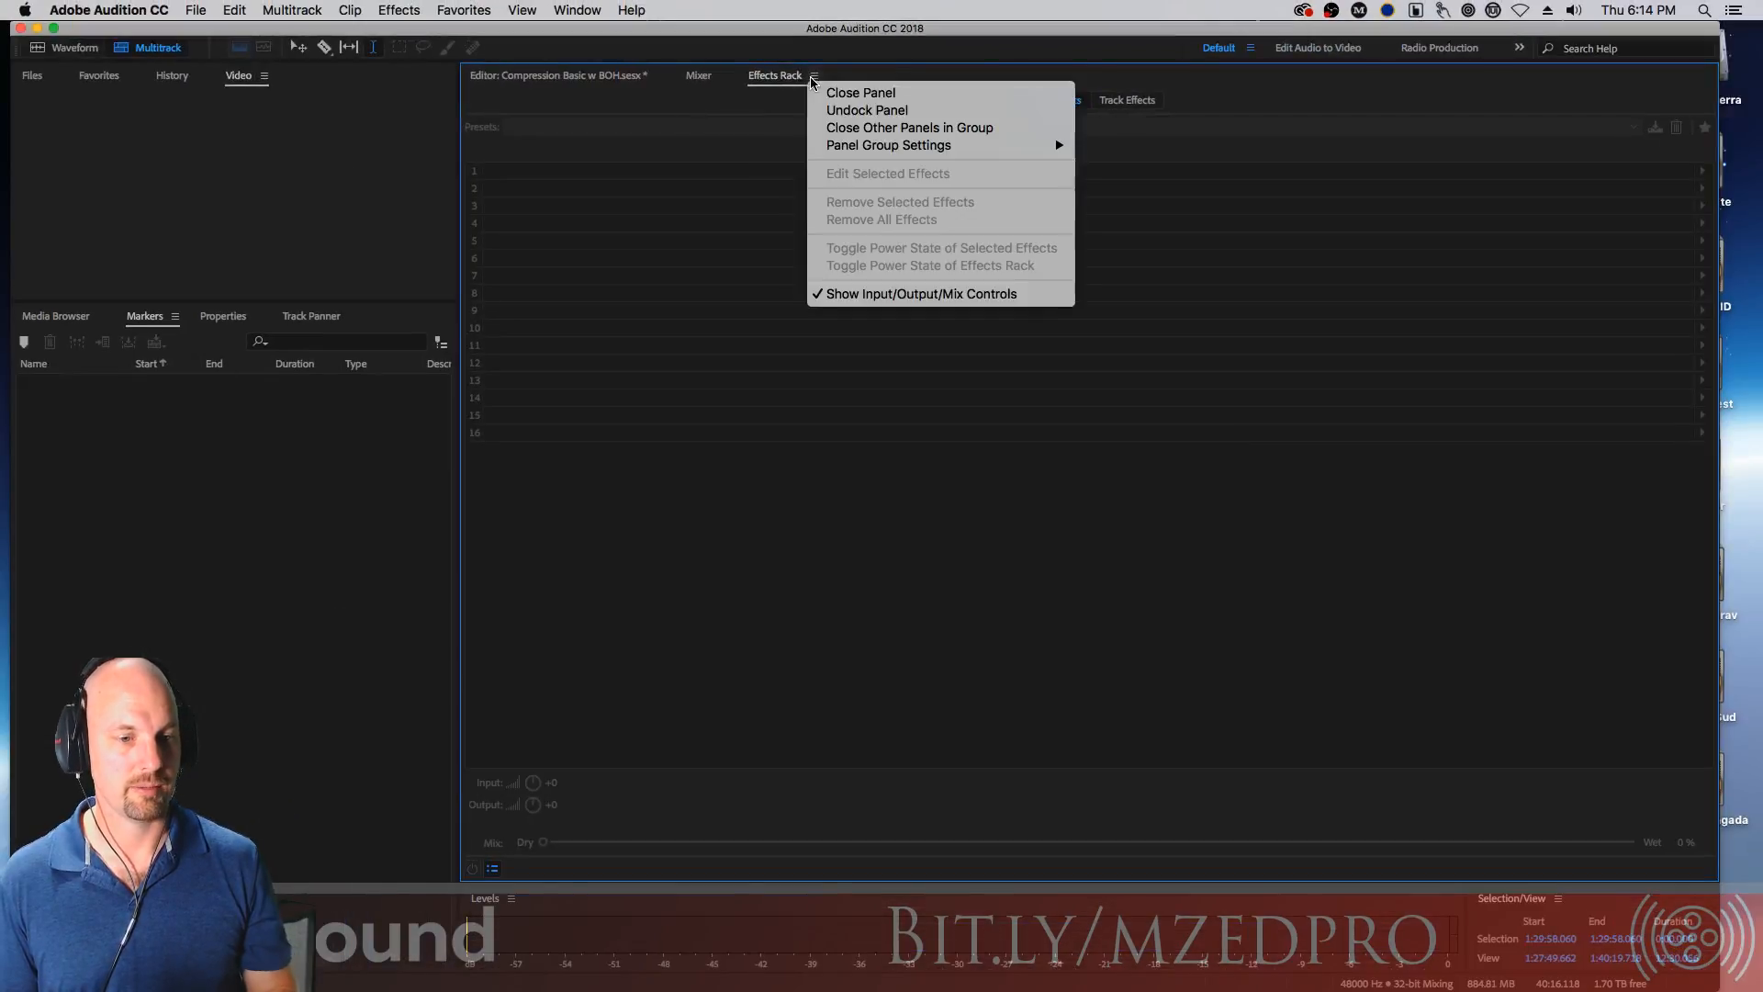
left_click(893, 111)
left_click_drag(839, 66, 991, 246)
left_click(658, 271)
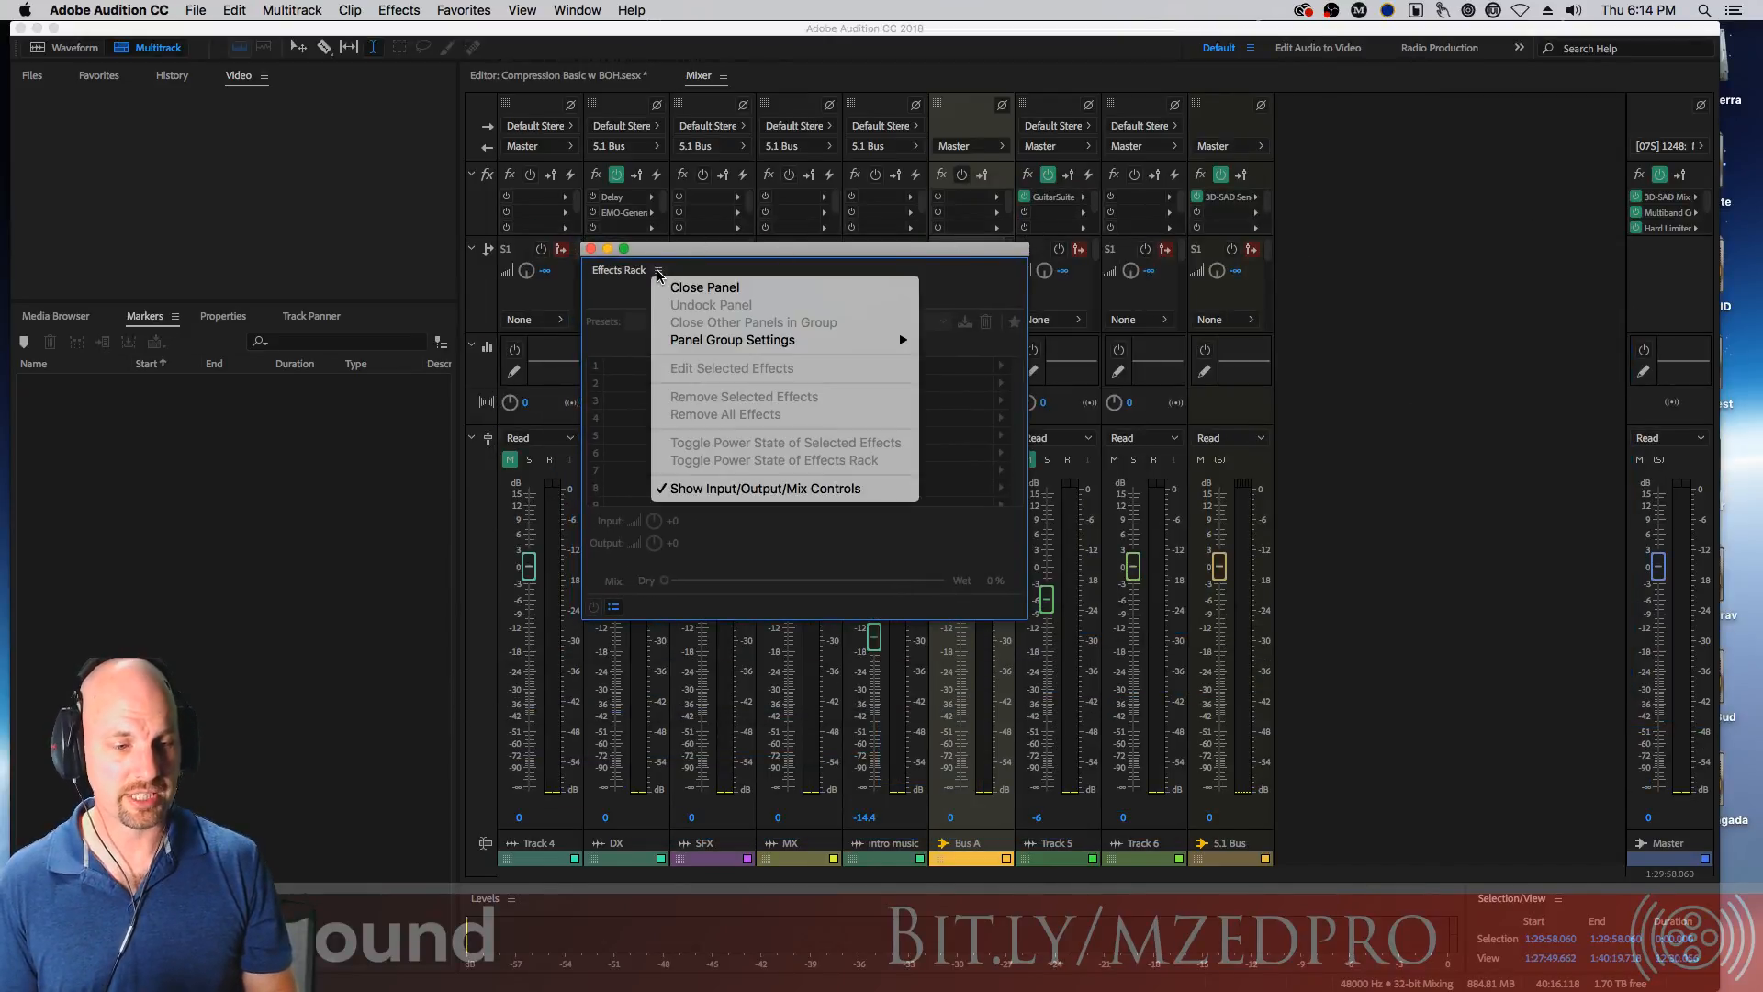
left_click_drag(725, 249, 725, 246)
left_click_drag(630, 274, 334, 332)
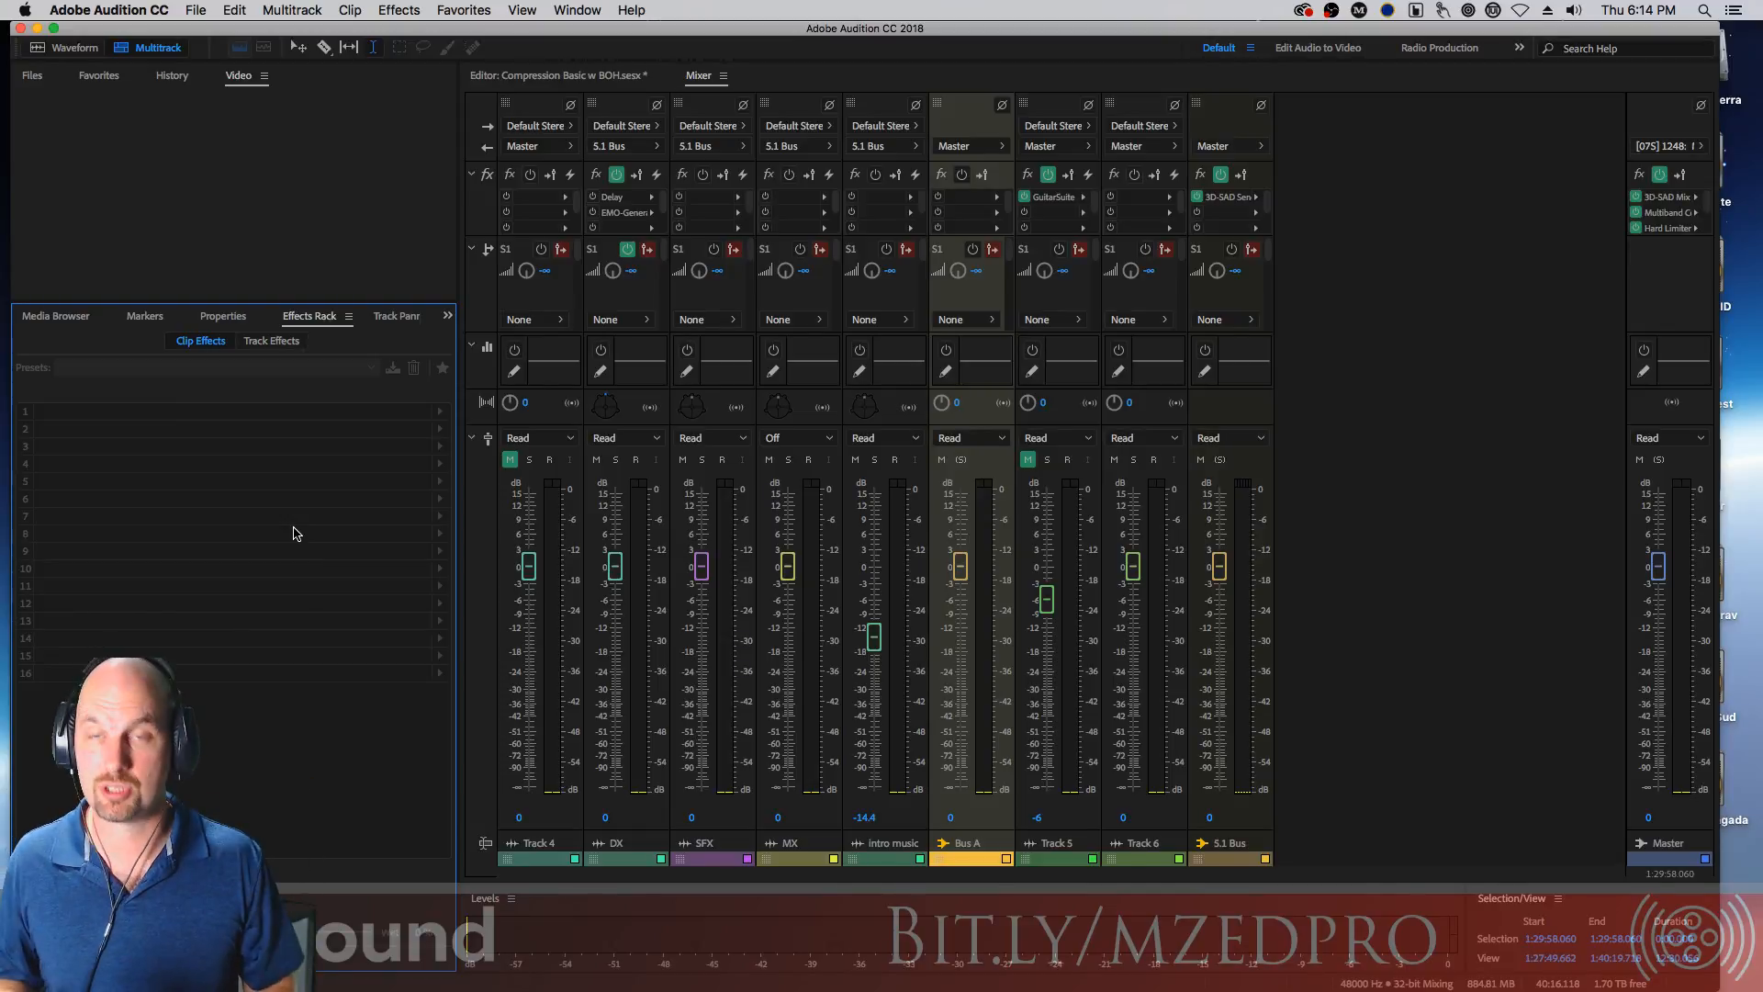
Return to the editor, zoom out the timeline, and move the playhead to about 1:01:03
left_click(563, 79)
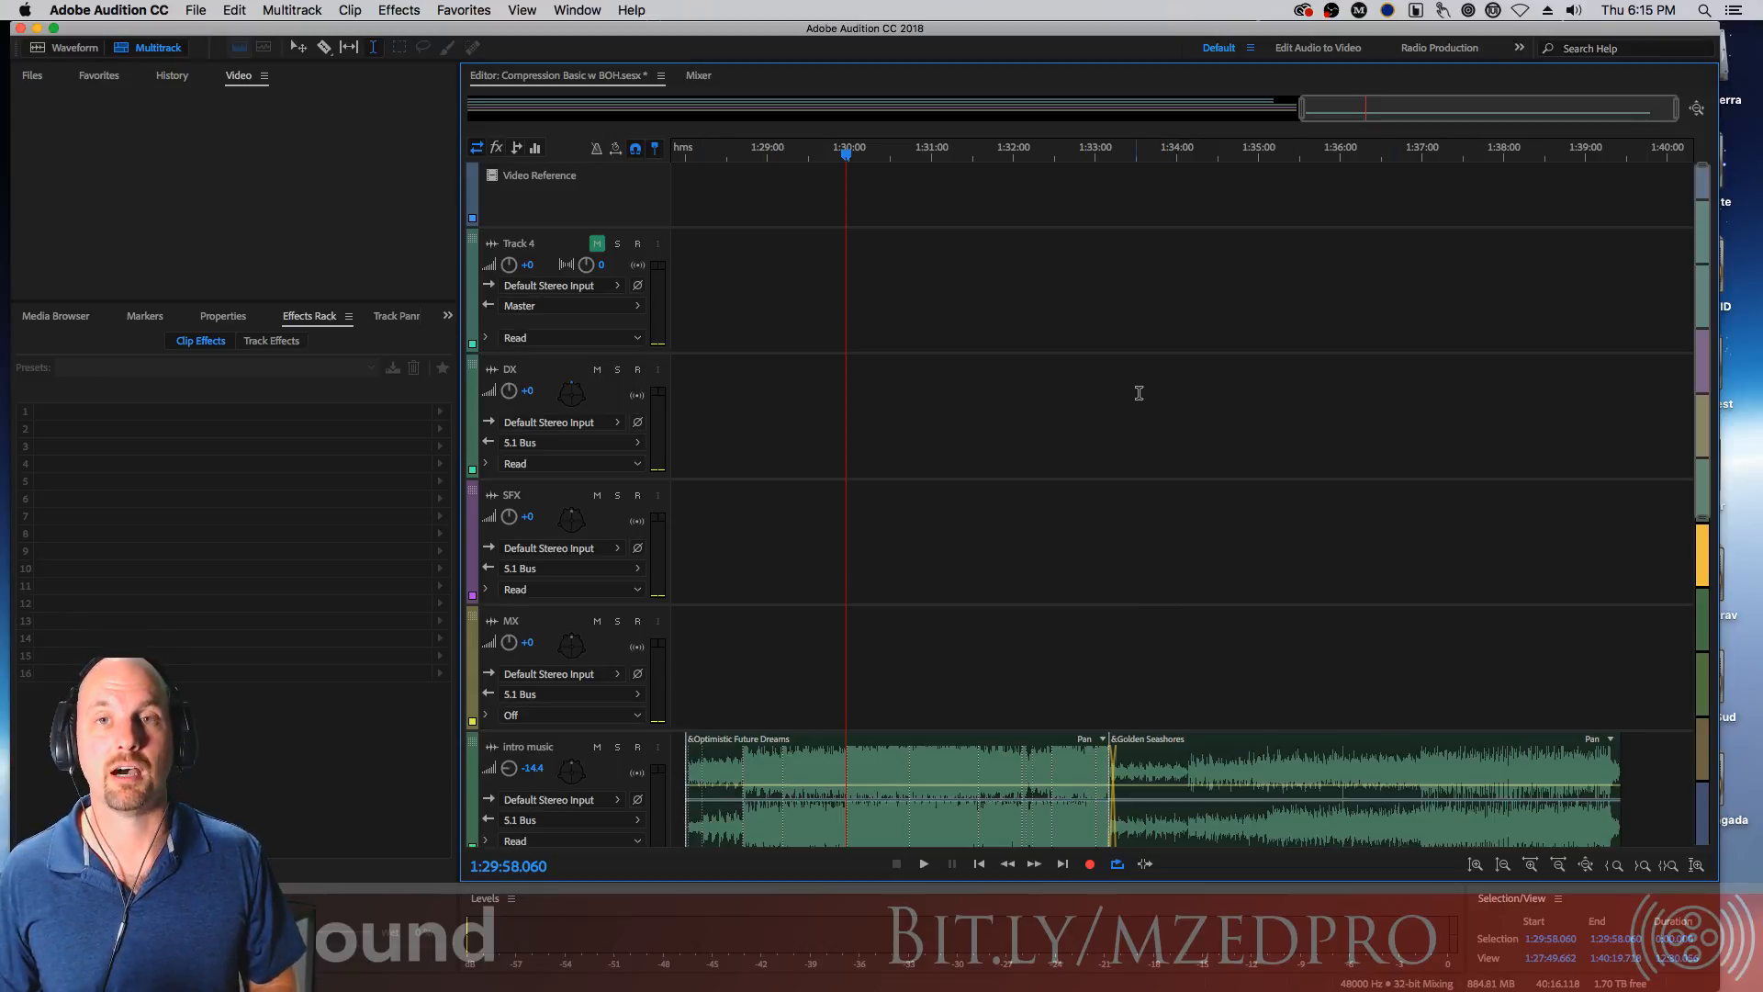
left_click_drag(1301, 109, 443, 123)
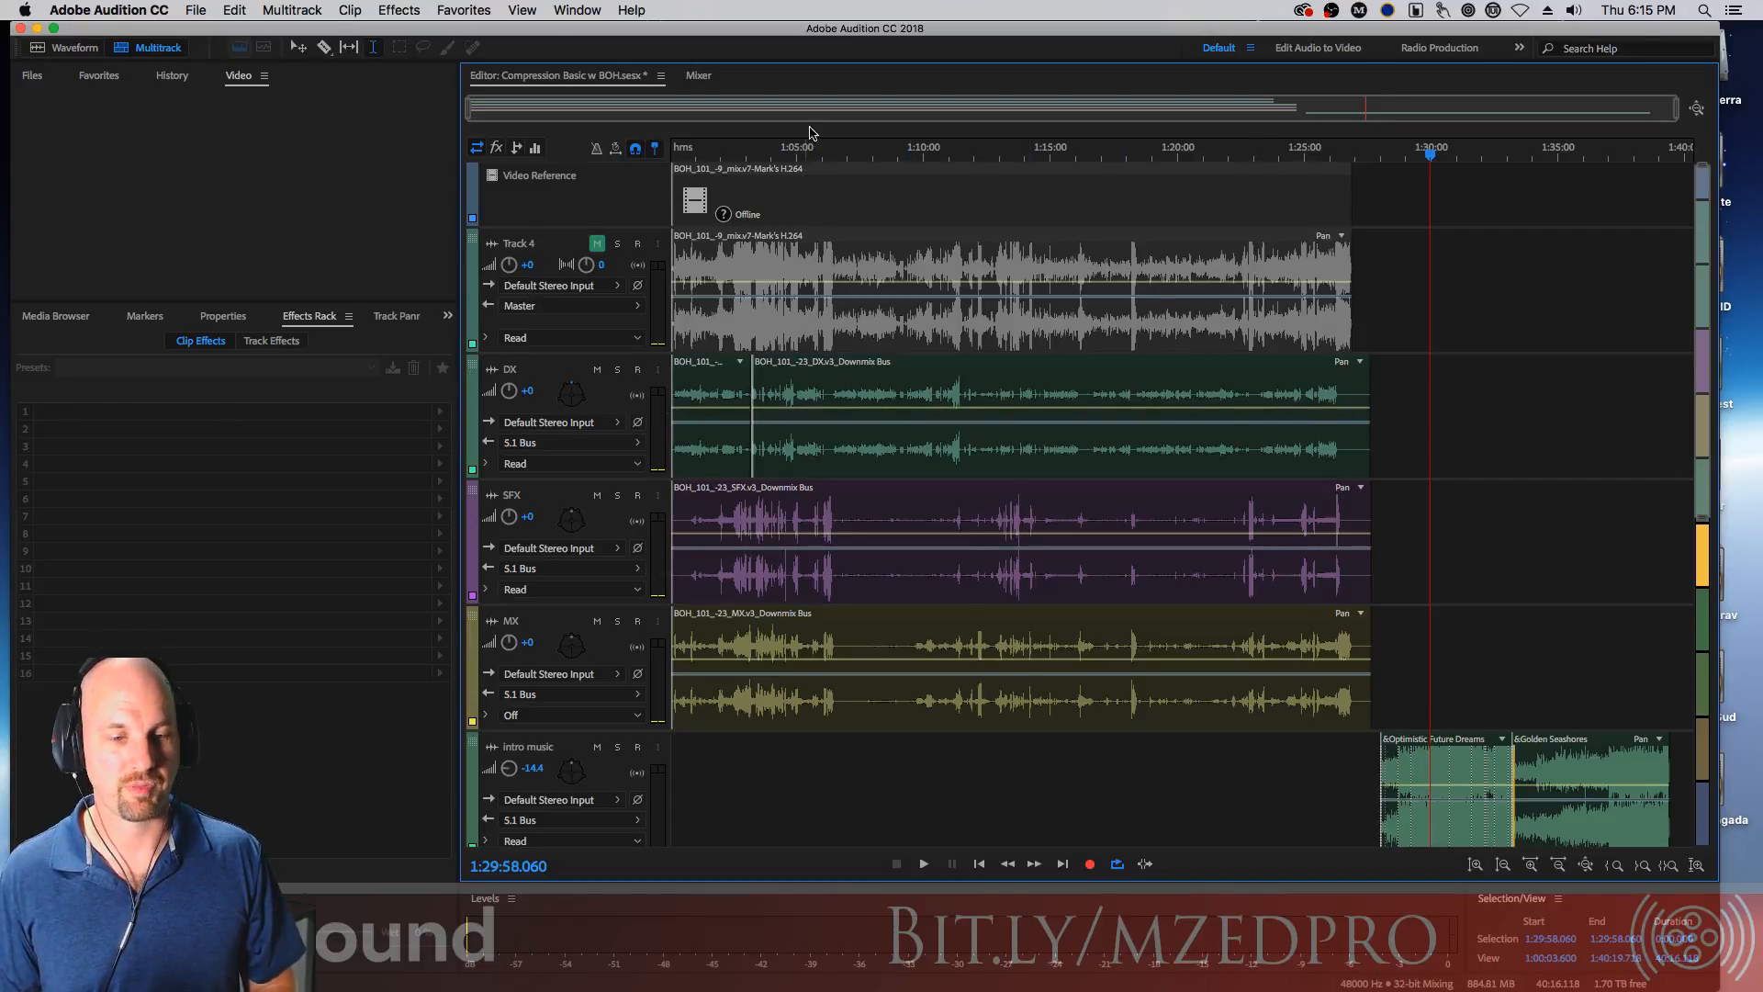
left_click_drag(873, 157, 784, 143)
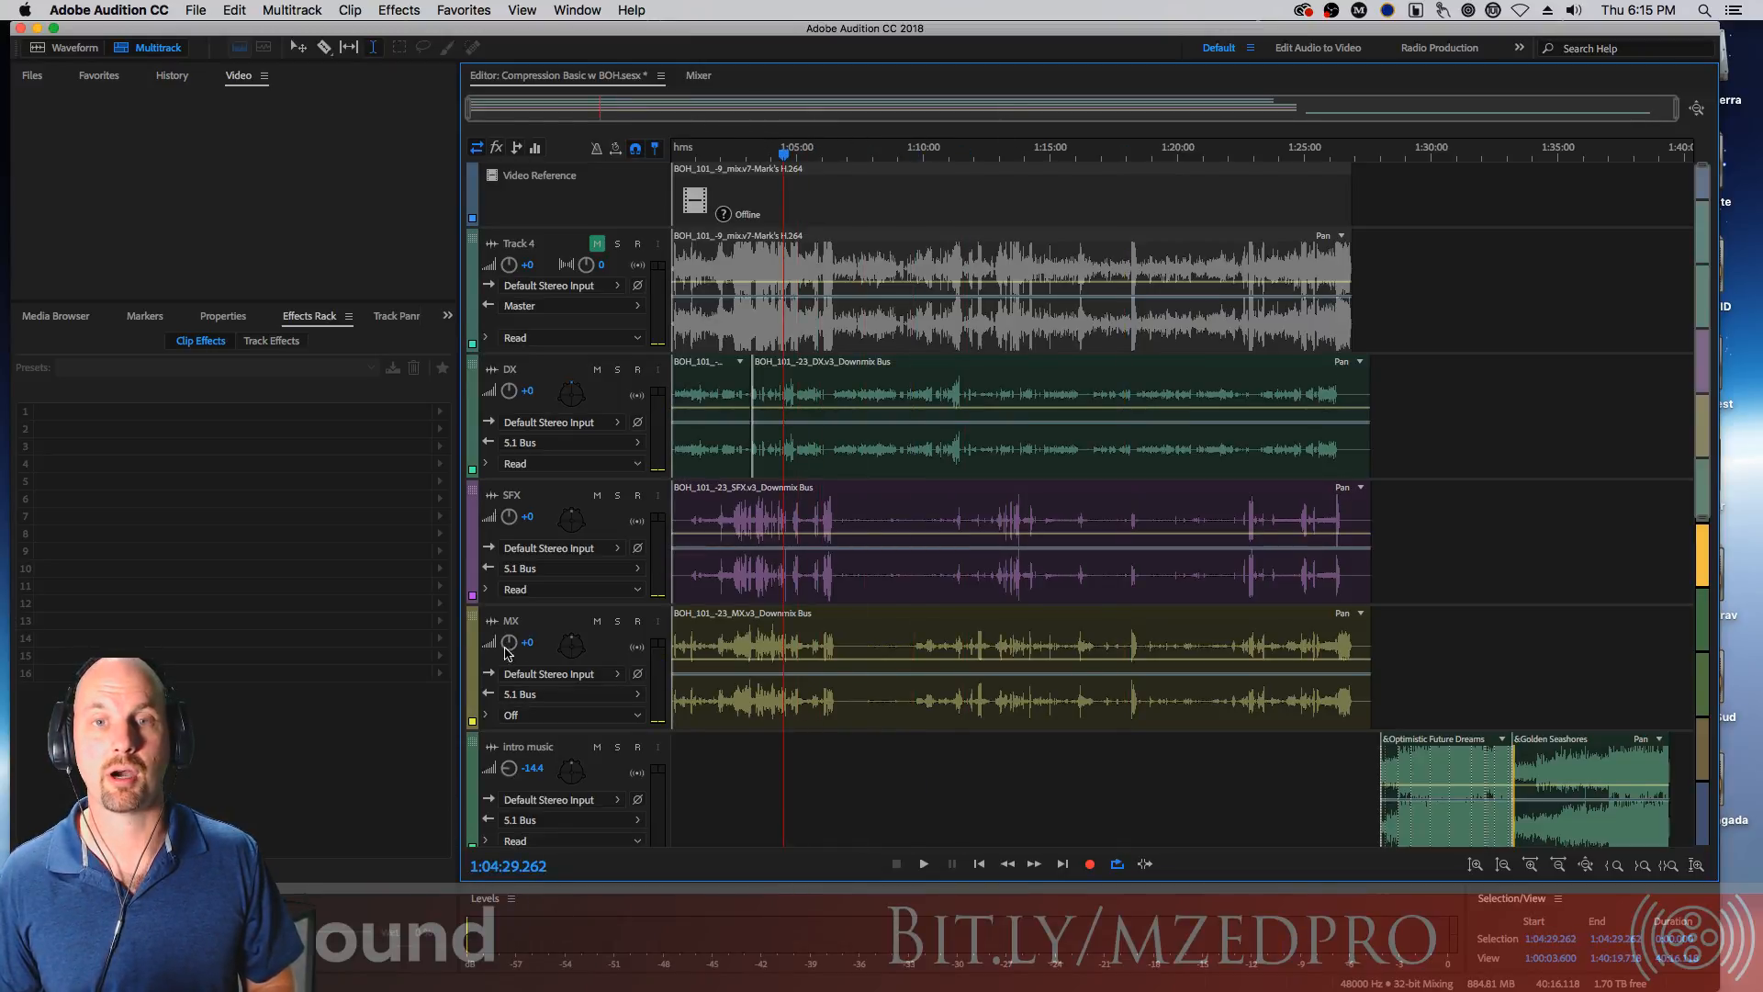
left_click_drag(783, 152, 695, 158)
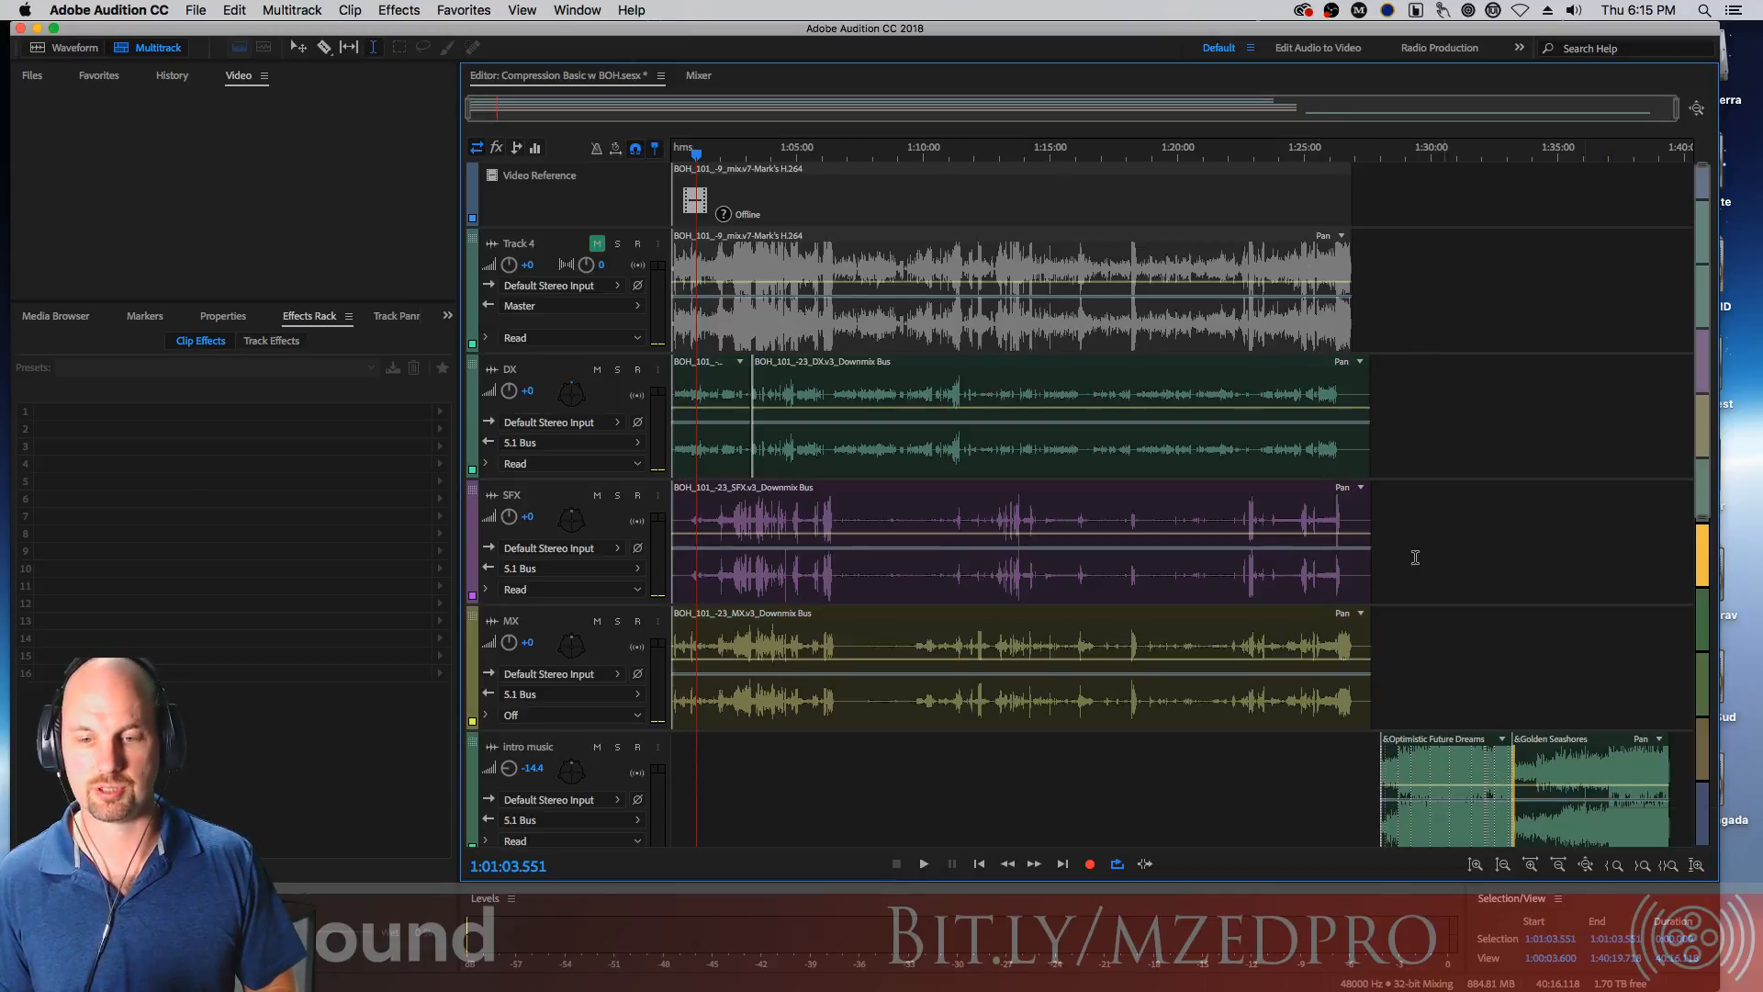
Shrink the DX track's height in the multitrack timeline
scroll(1684, 343, "down", 10)
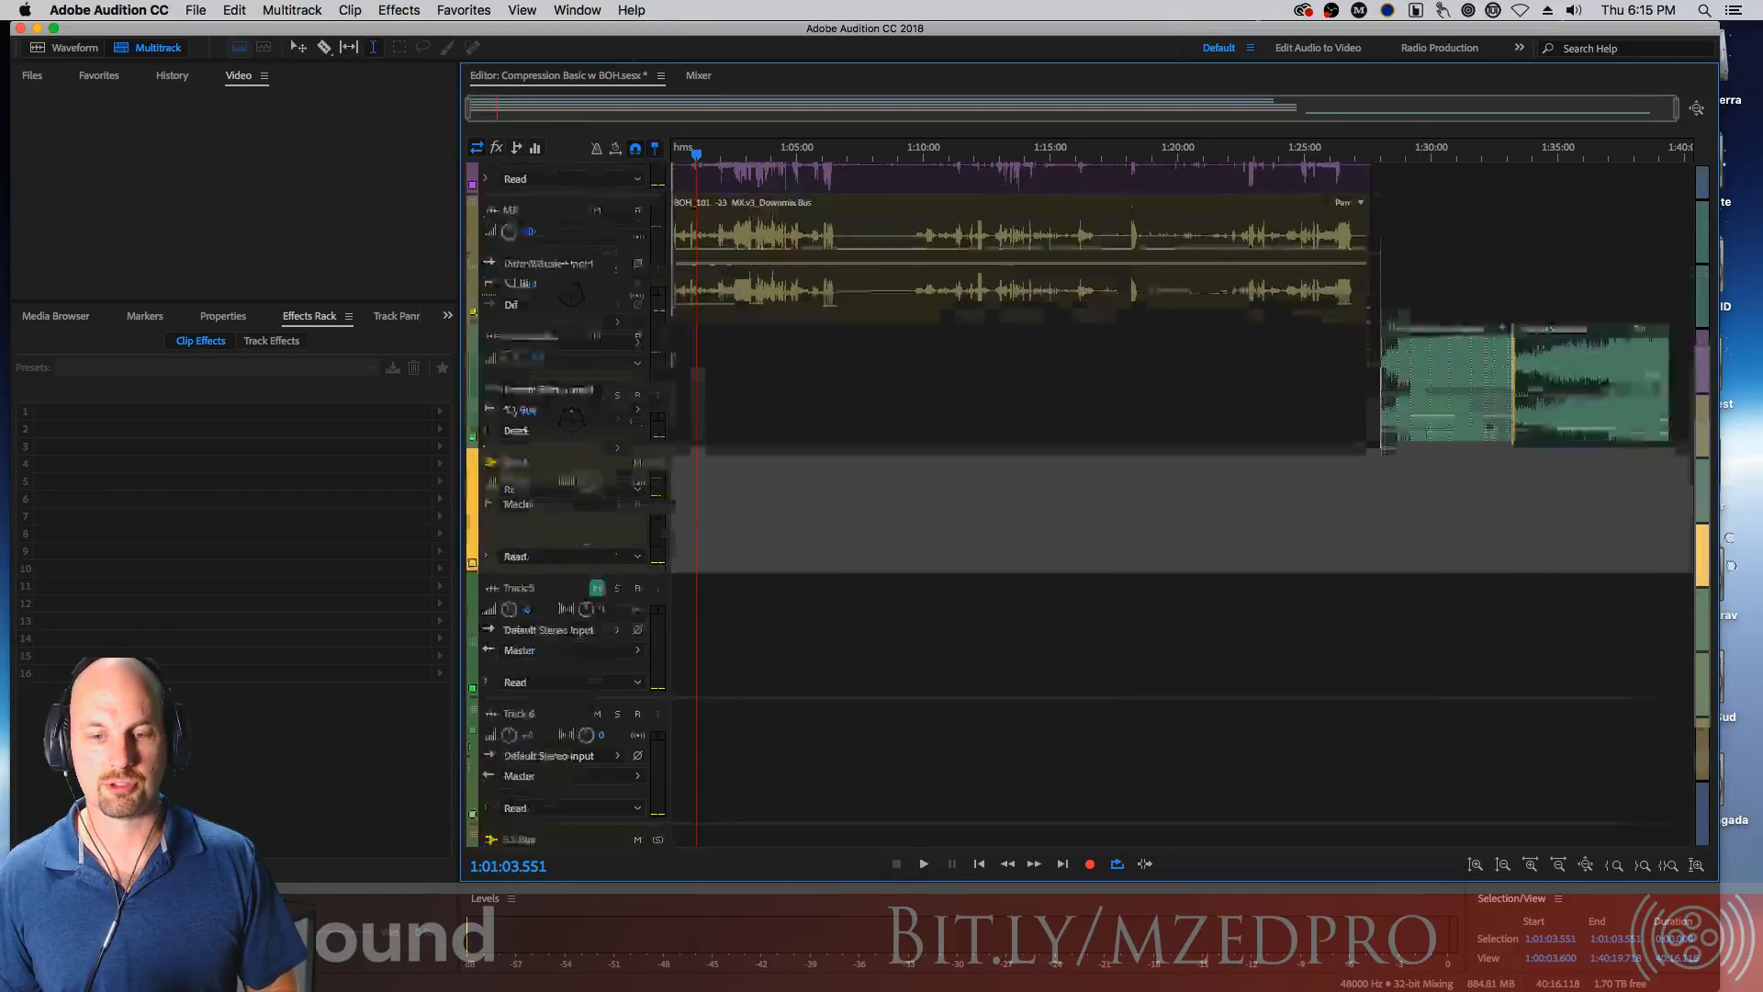
scroll(1685, 343, "up", 5)
scroll(1684, 342, "up", 4)
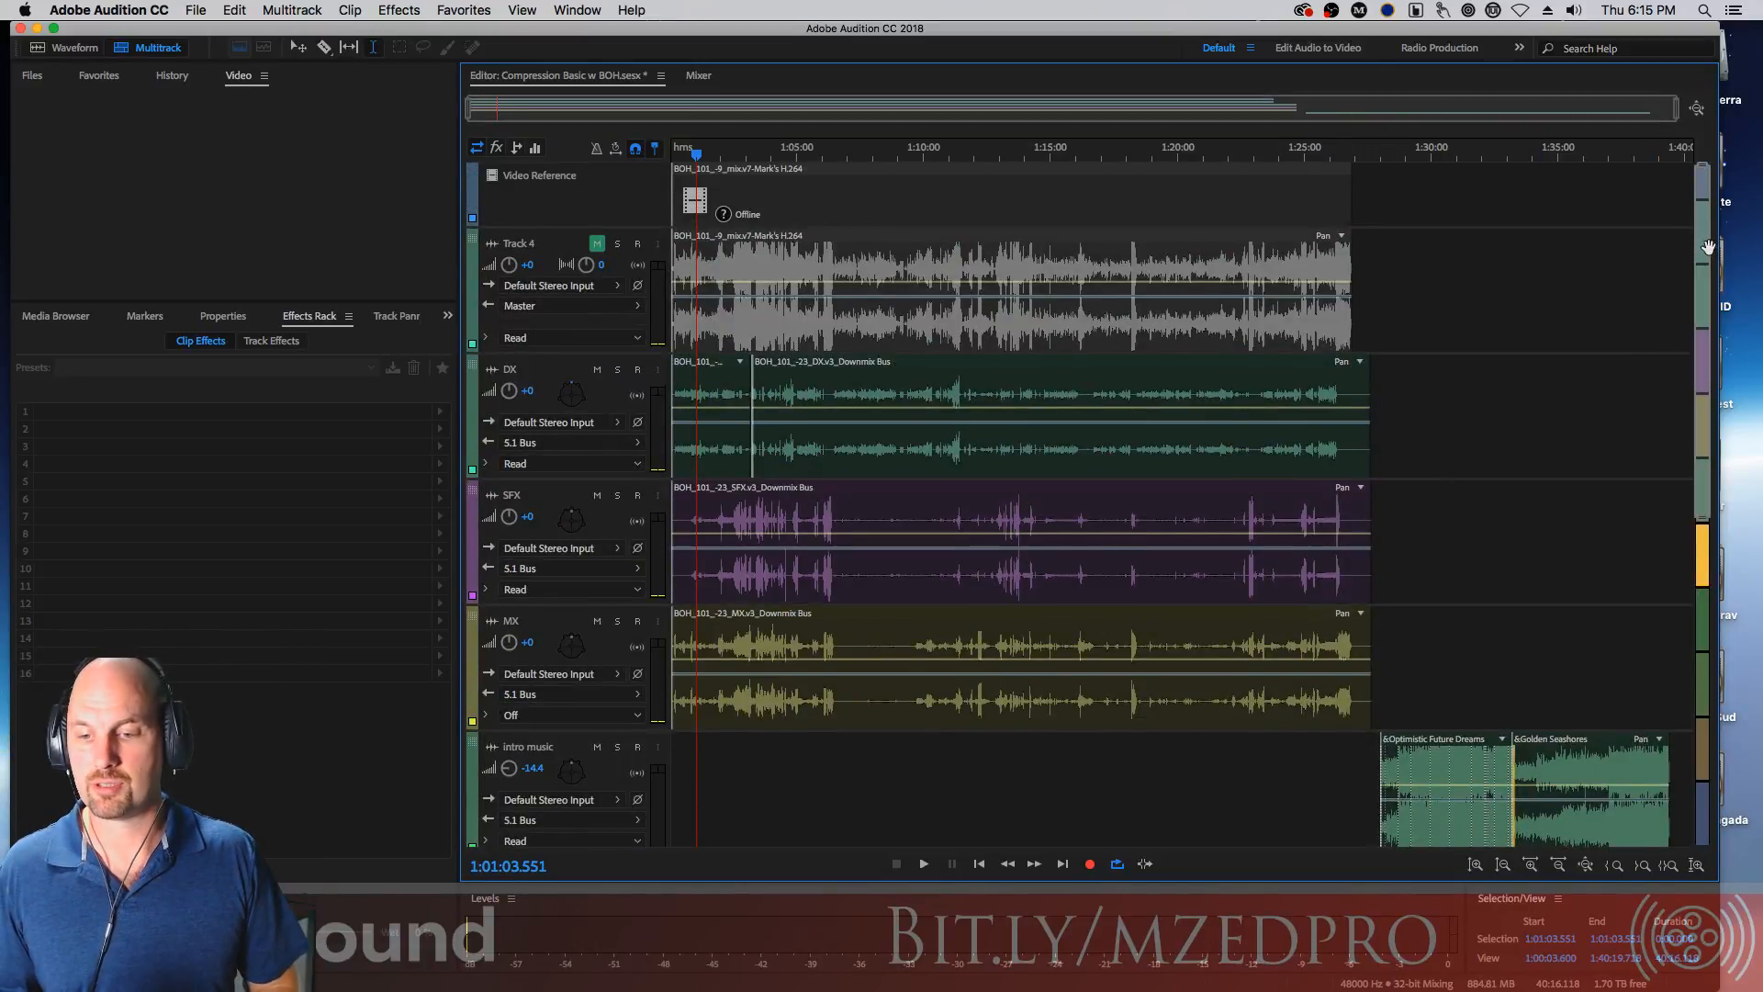
scroll(1702, 656, "down", 10)
left_click_drag(1702, 656, 1686, 163)
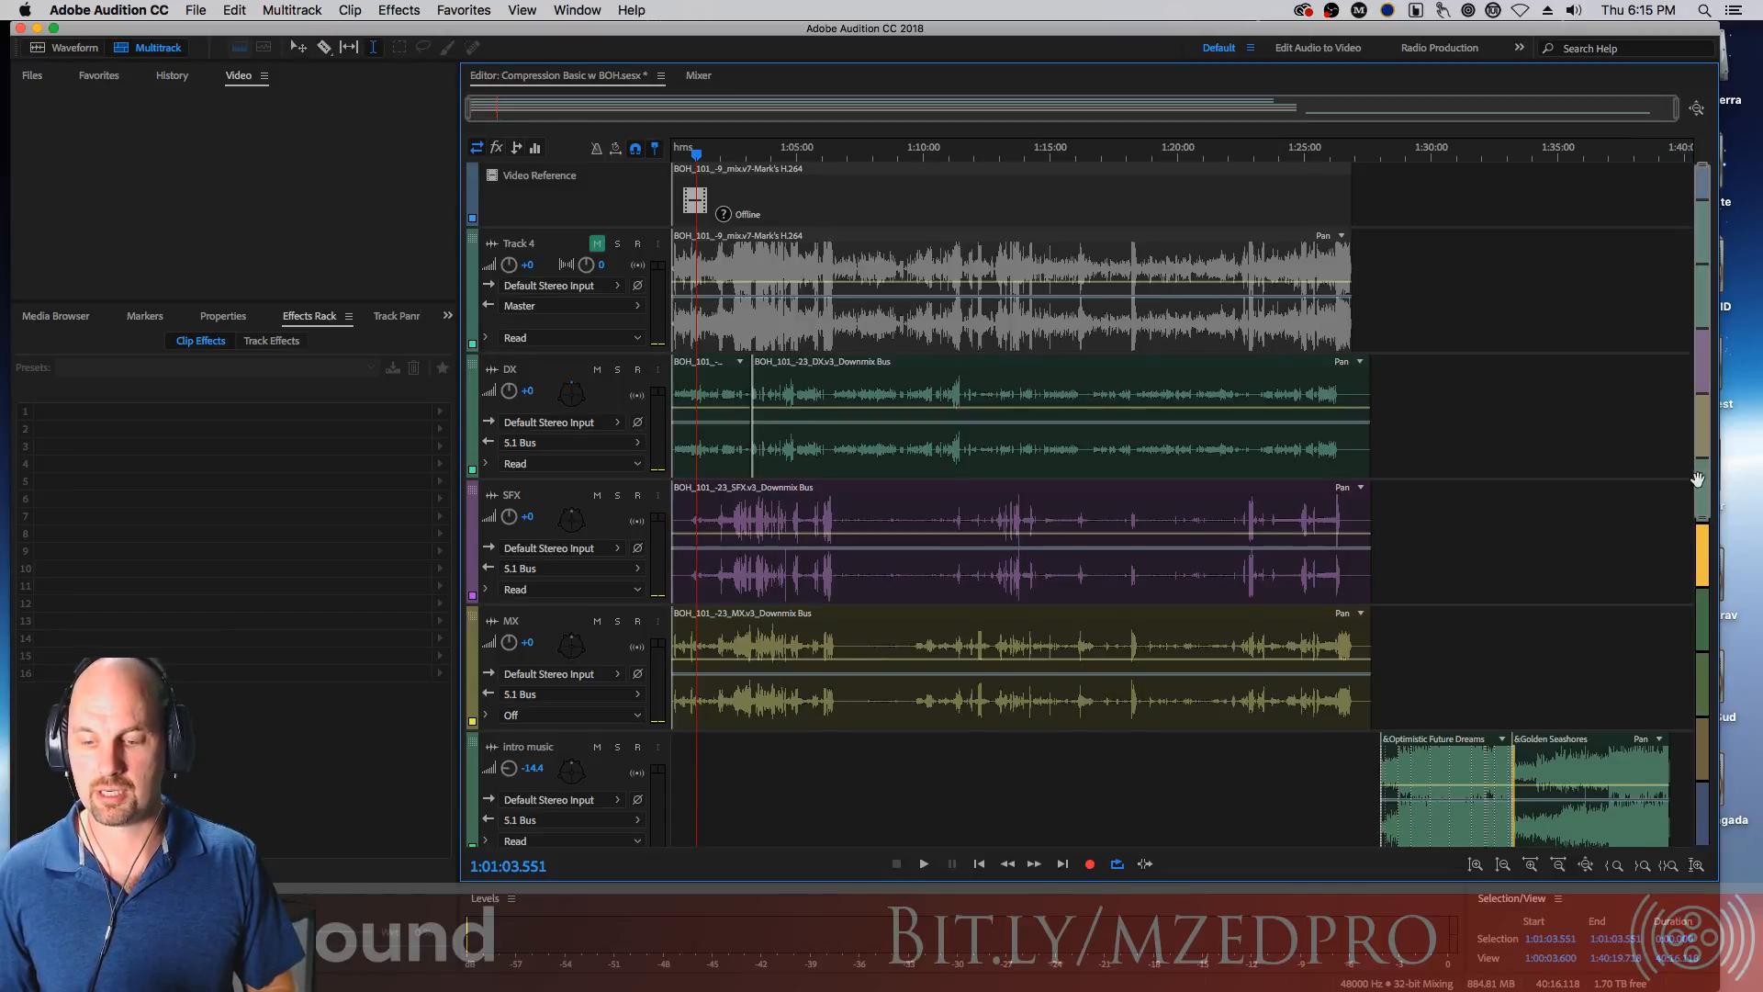
scroll(1705, 551, "down", 3)
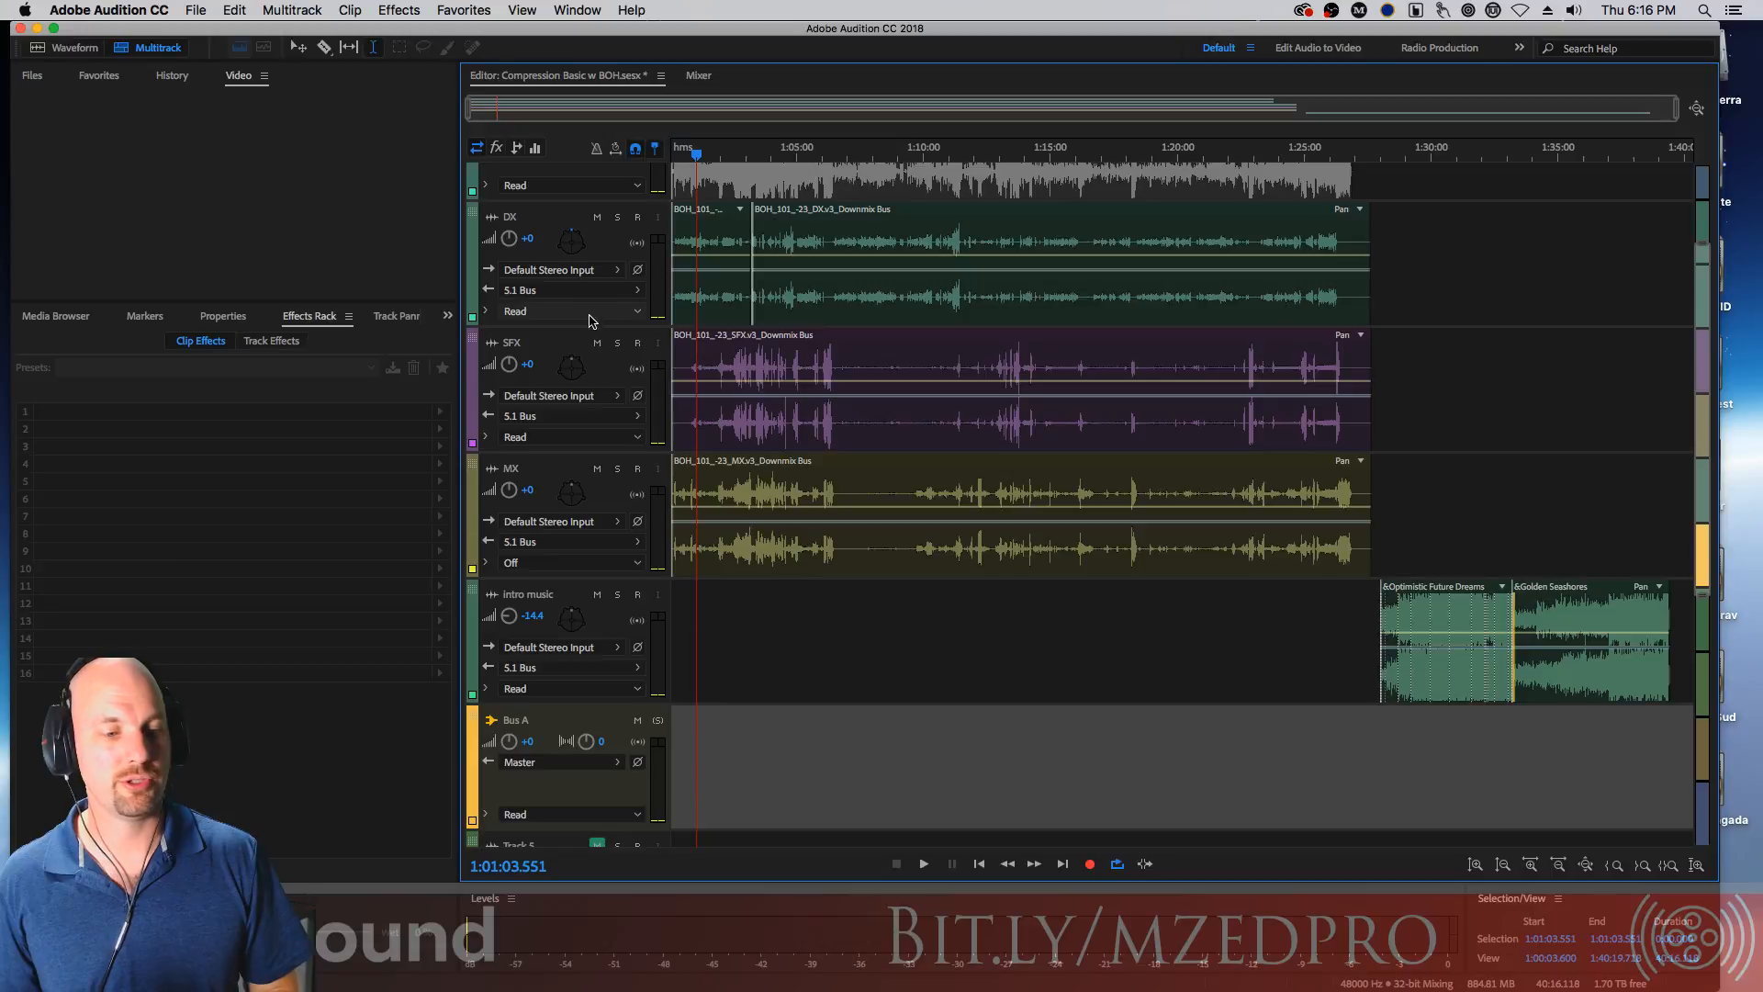
left_click_drag(596, 328, 602, 285)
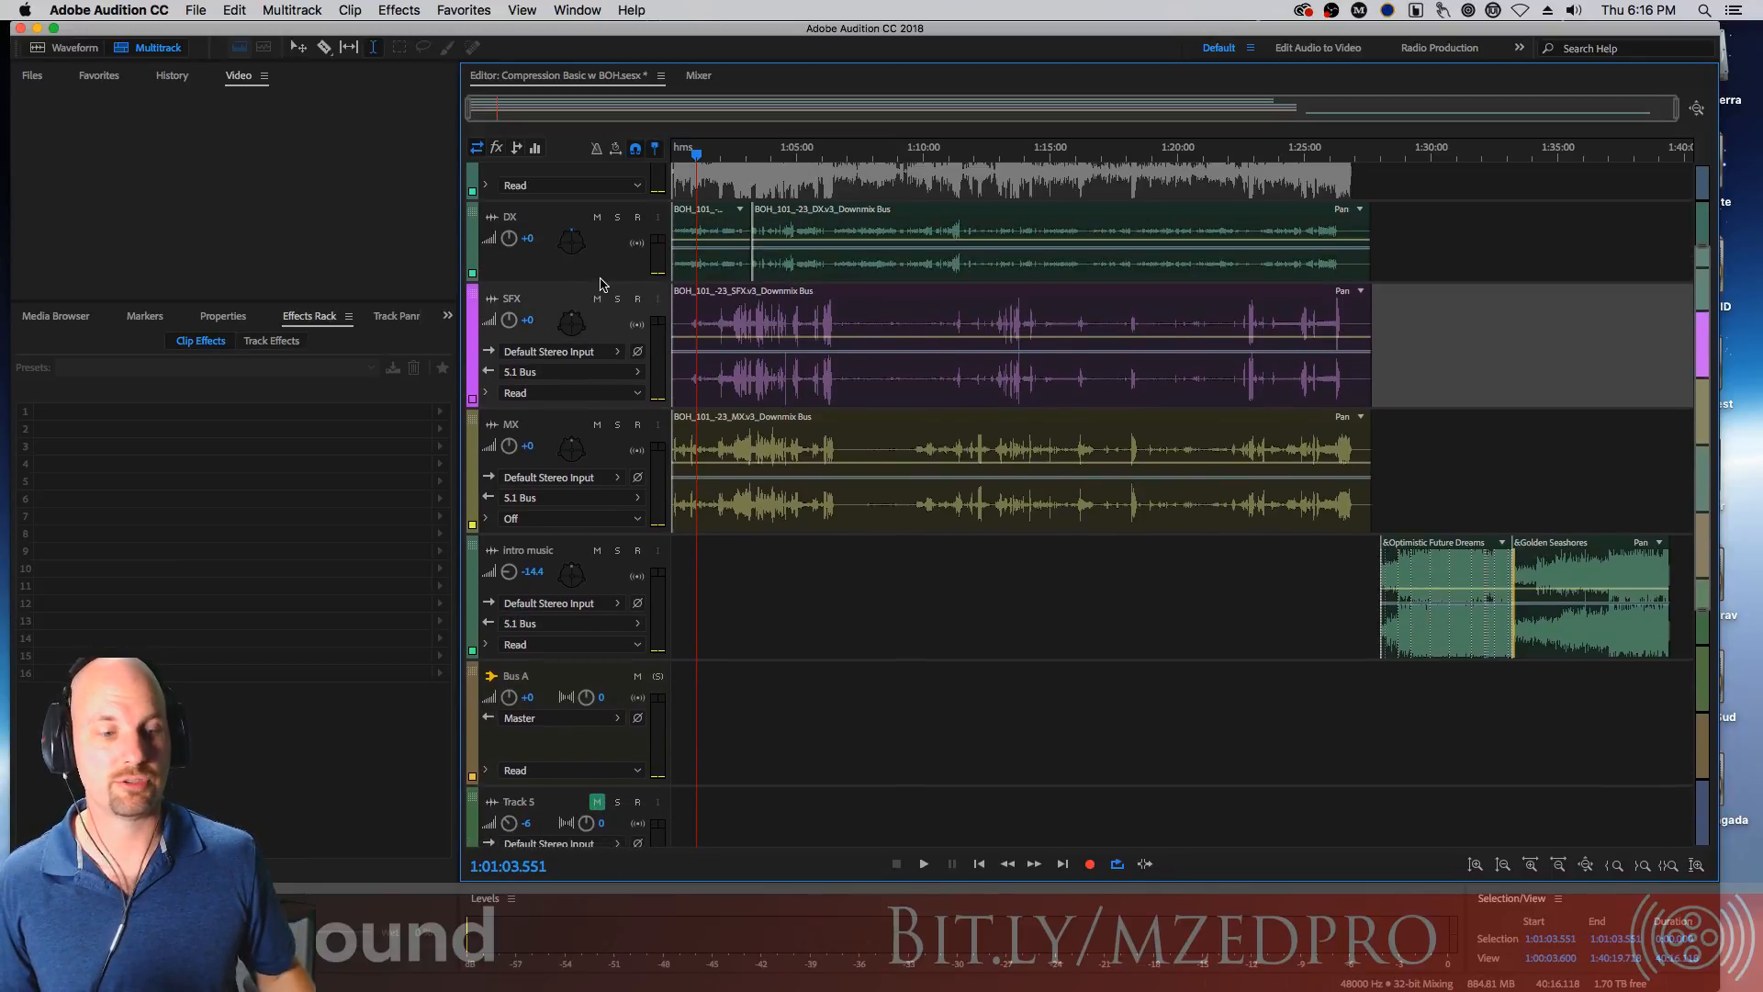
scroll(601, 285, "down", 3)
scroll(603, 367, "up", 6)
scroll(603, 394, "down", 10)
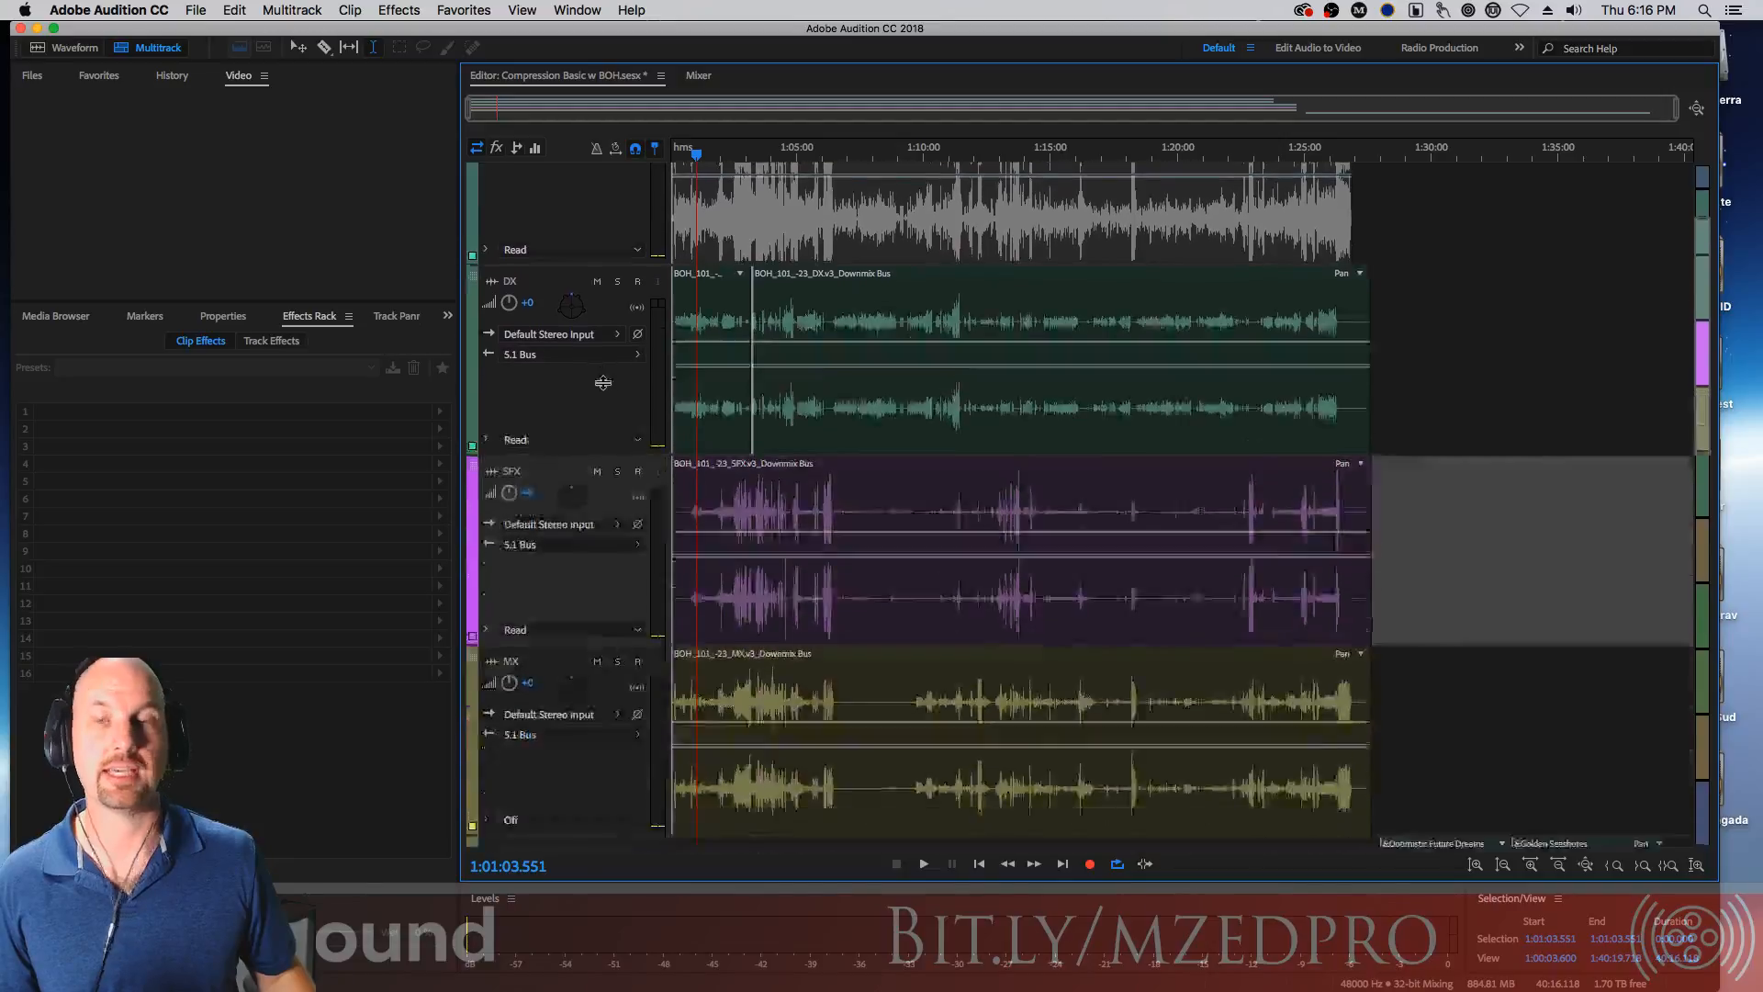
scroll(617, 243, "up", 6)
scroll(598, 262, "down", 3)
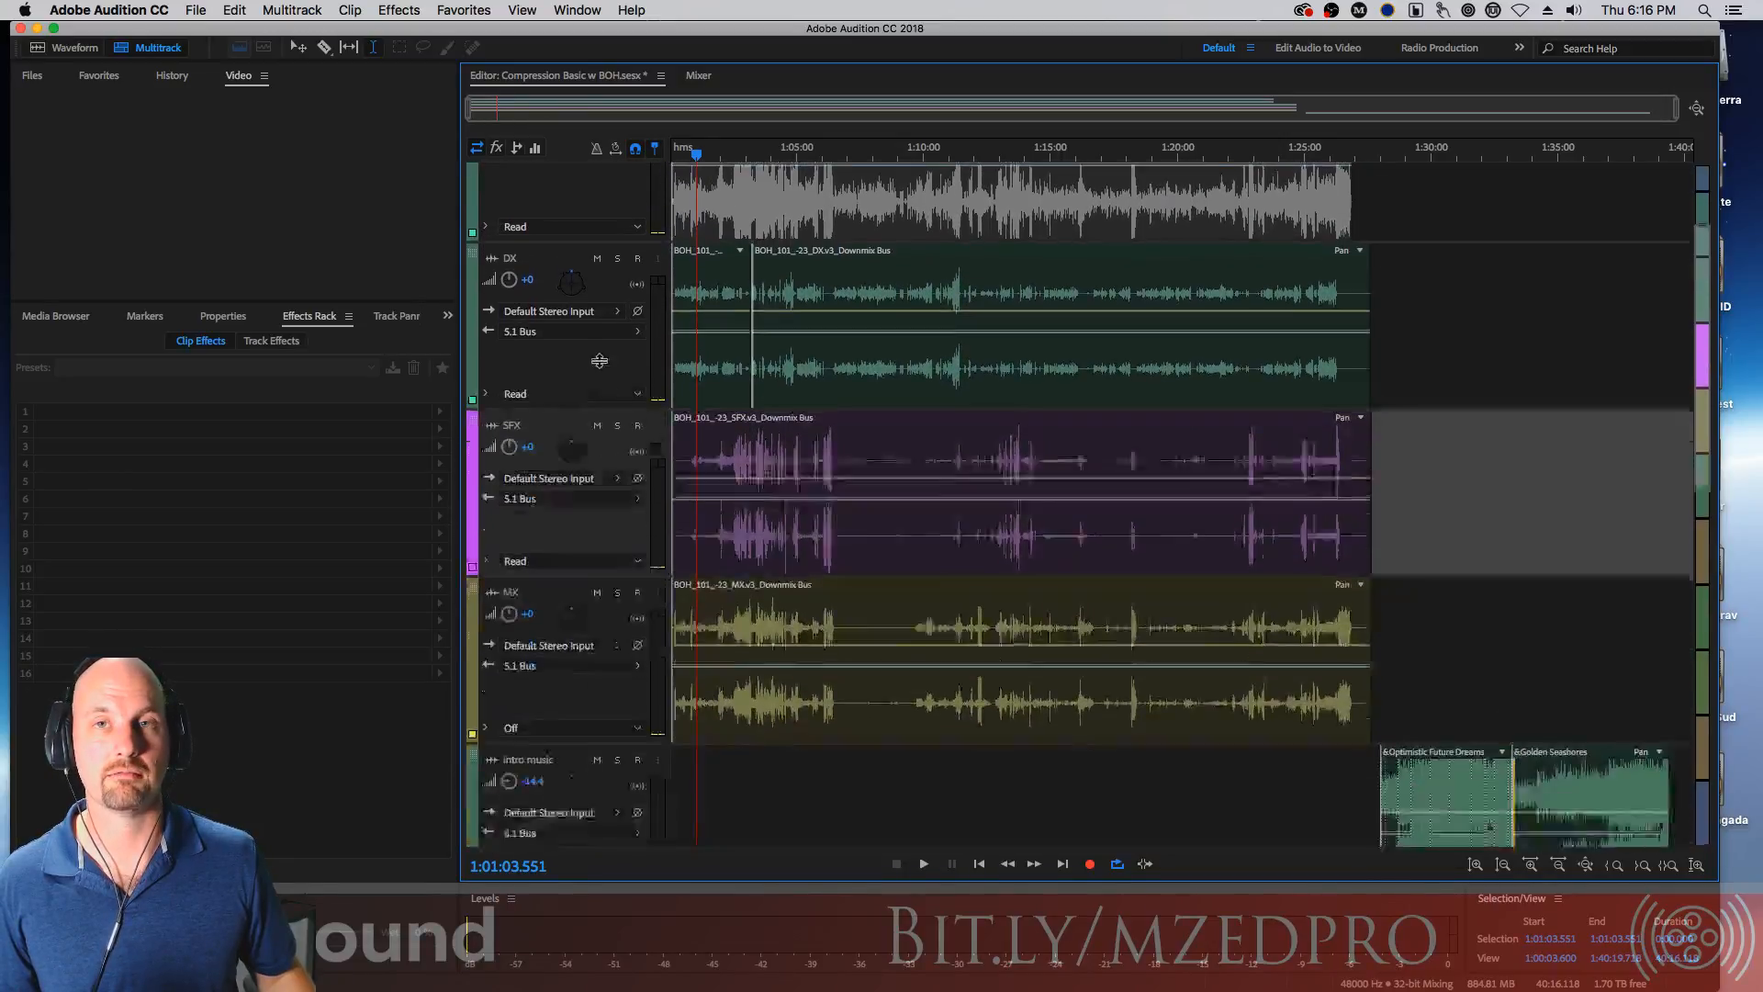
scroll(599, 266, "up", 4)
scroll(598, 285, "down", 2)
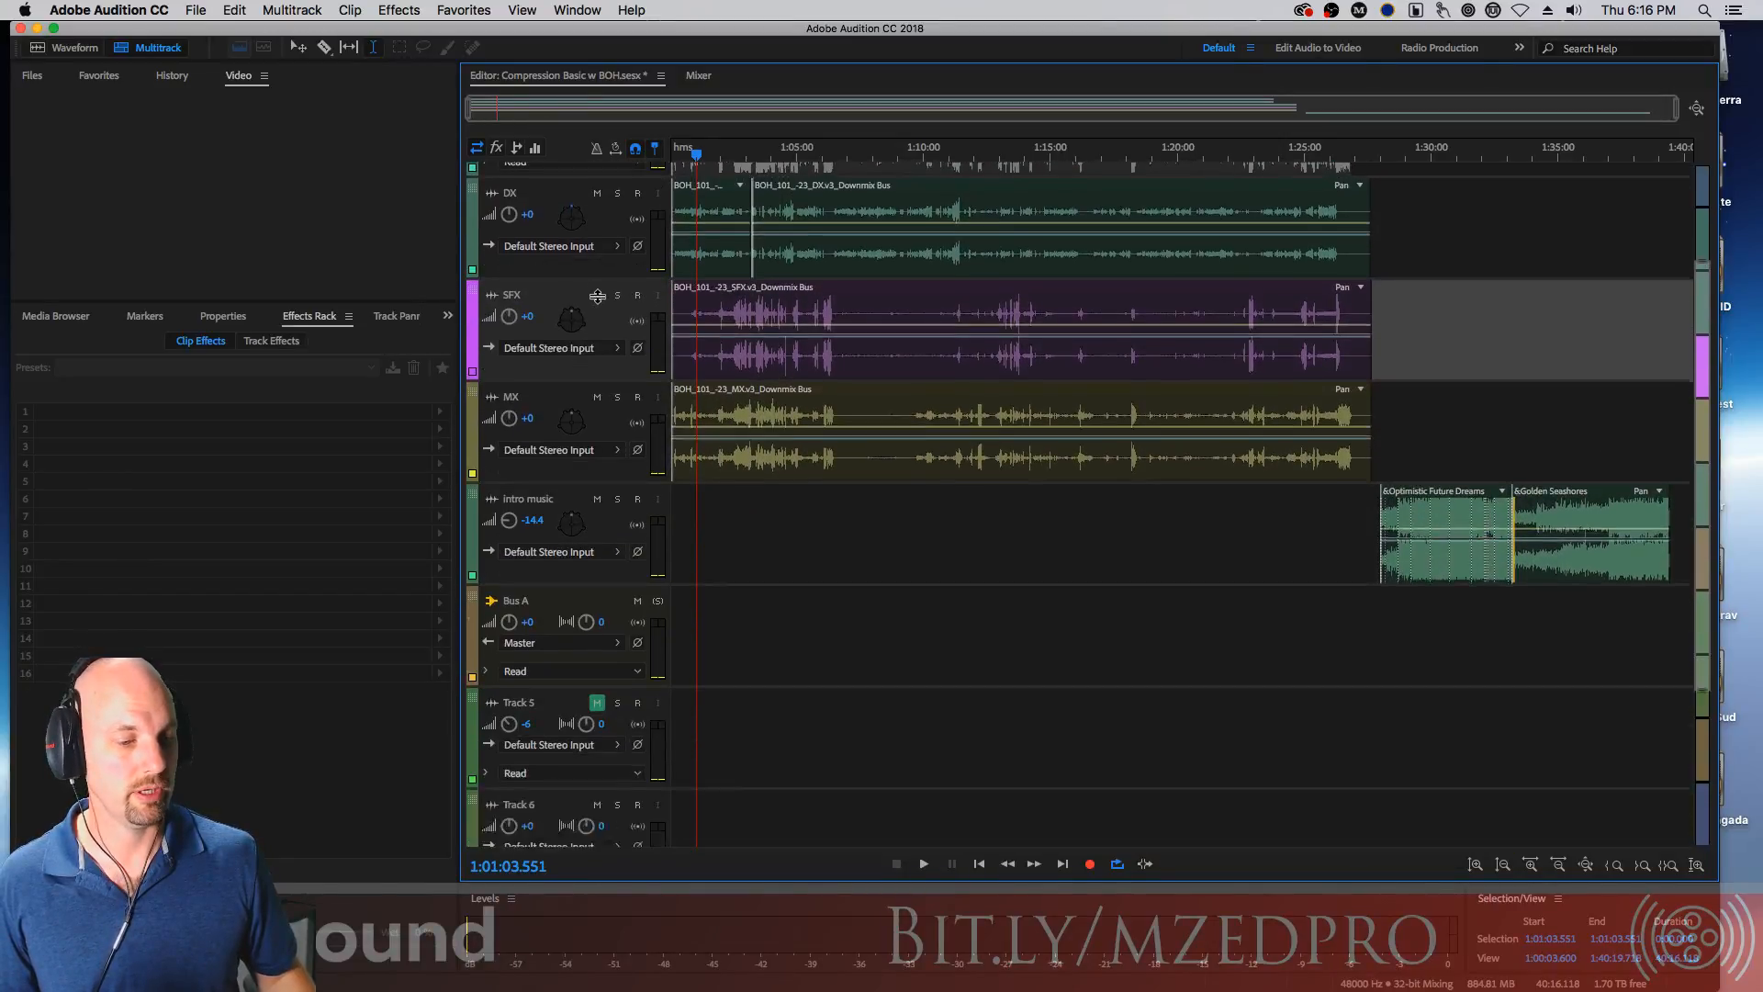
Show the effects controls in the track headers and enlarge the DX track to reveal its effect slots
left_click(497, 151)
left_click(535, 148)
scroll(609, 252, "up", 2)
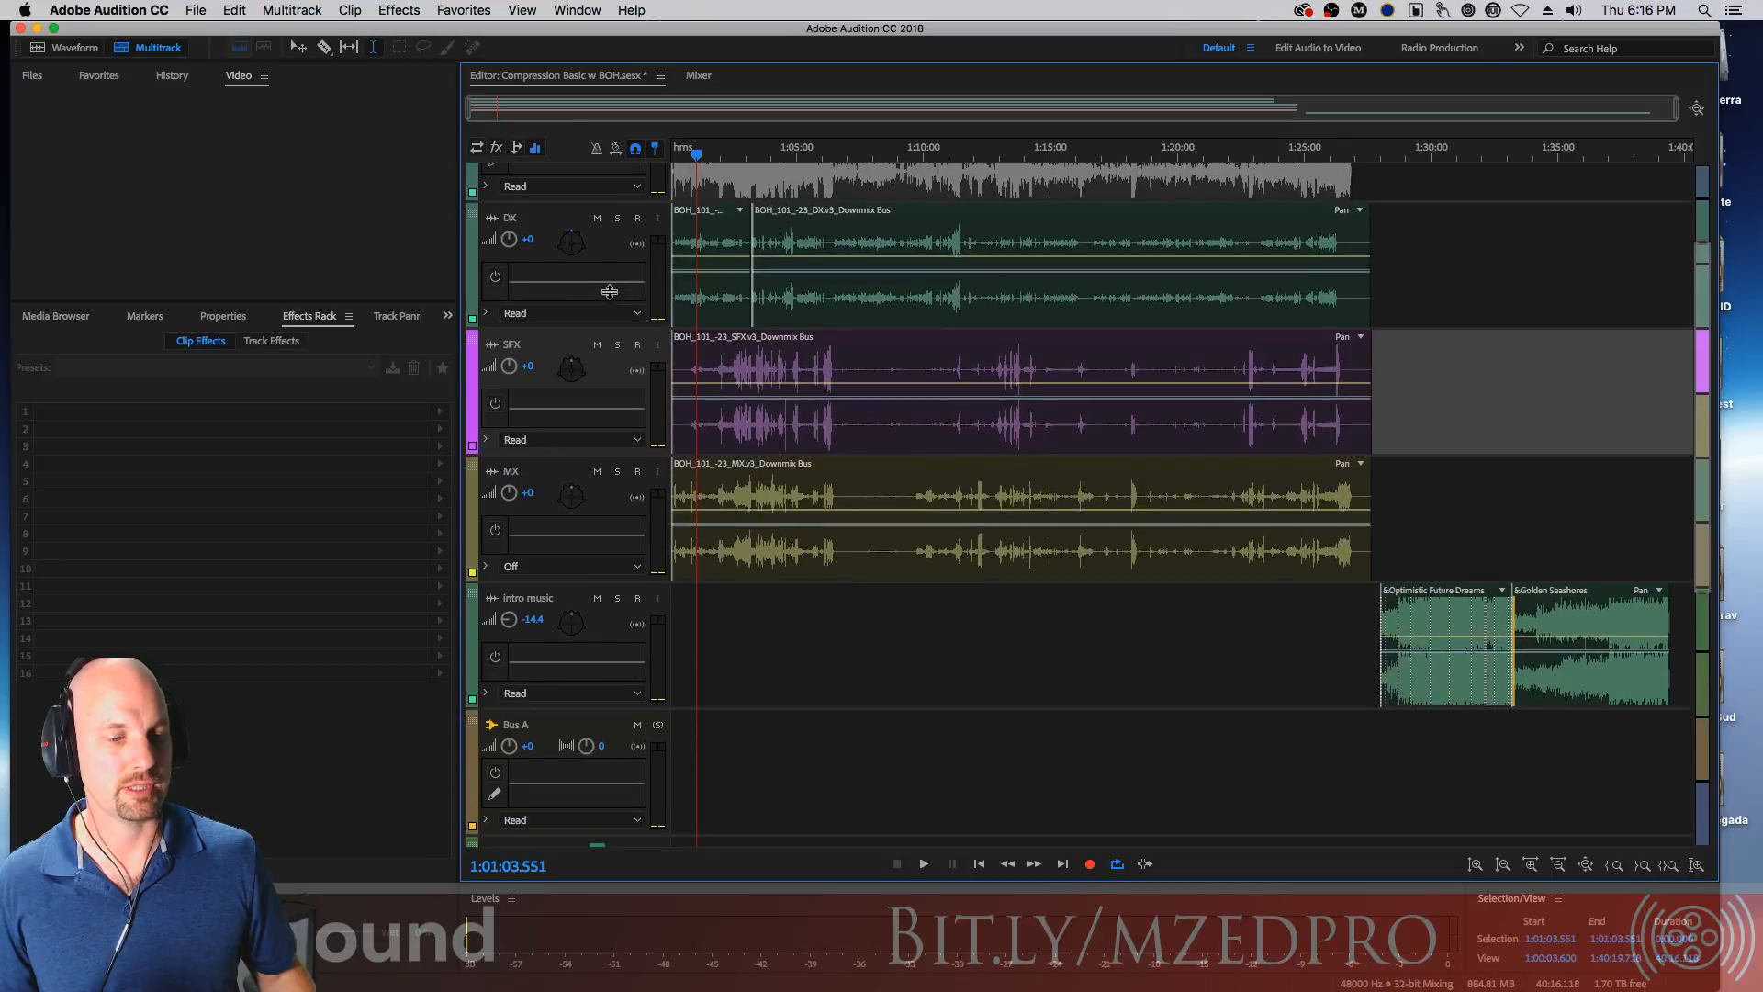
left_click(478, 149)
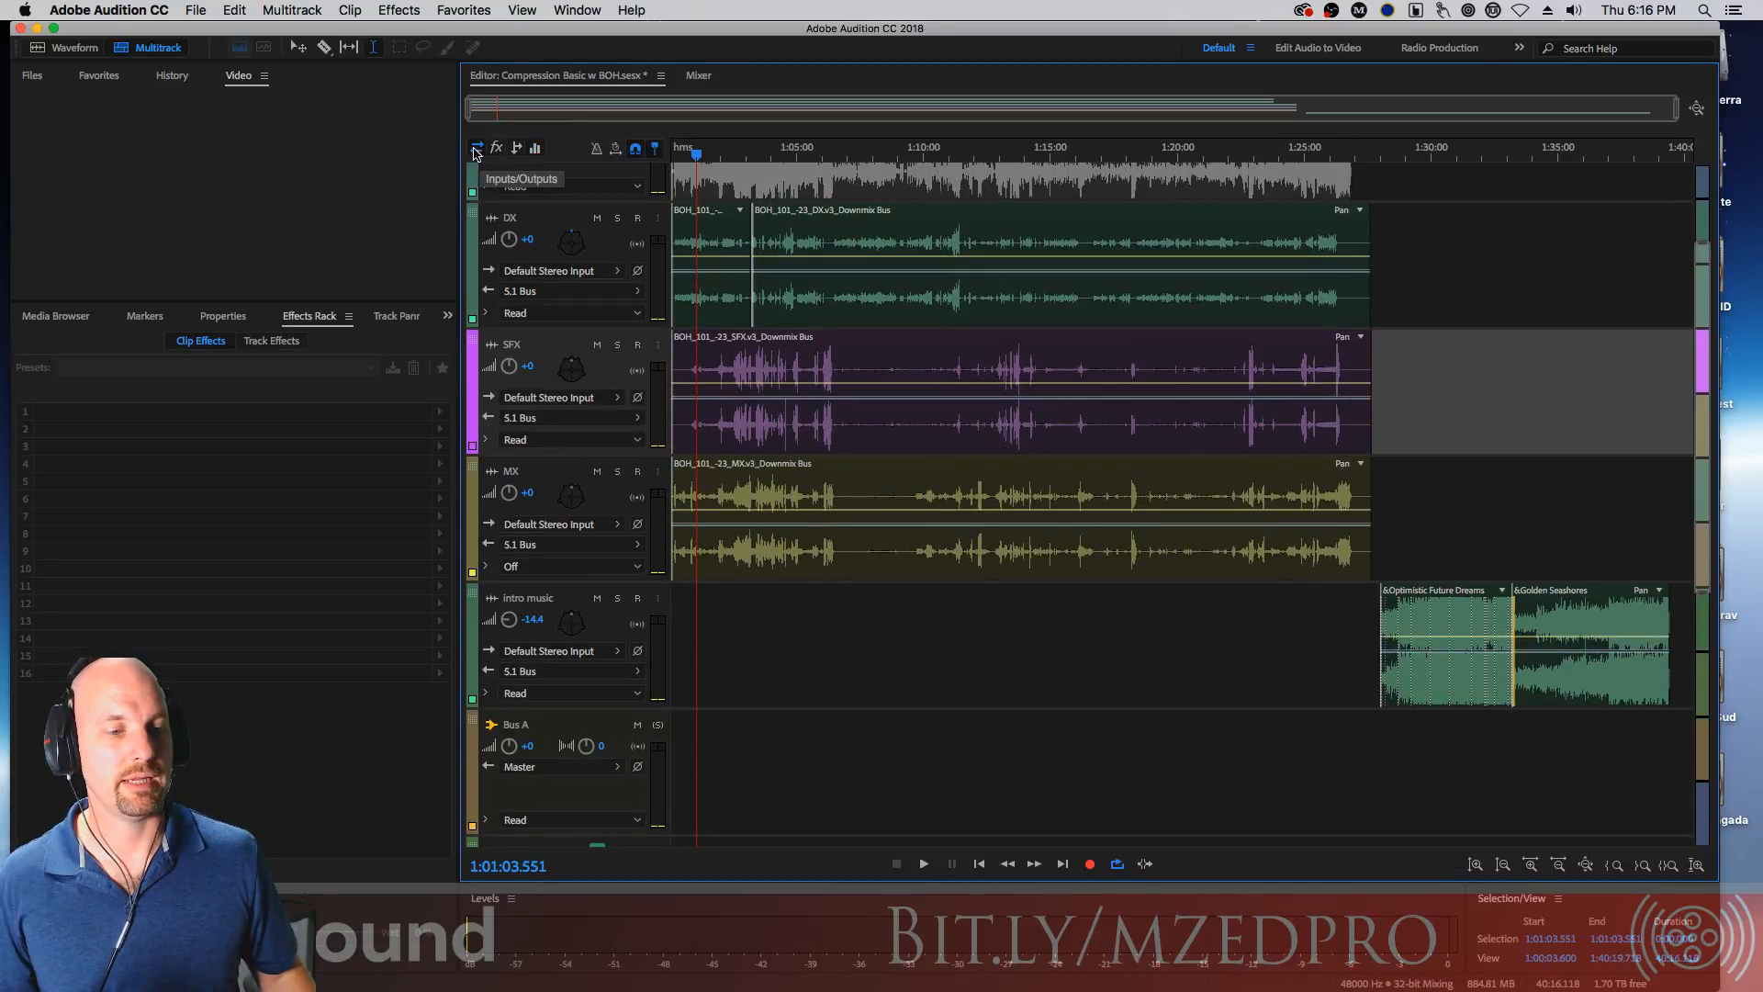
left_click(498, 150)
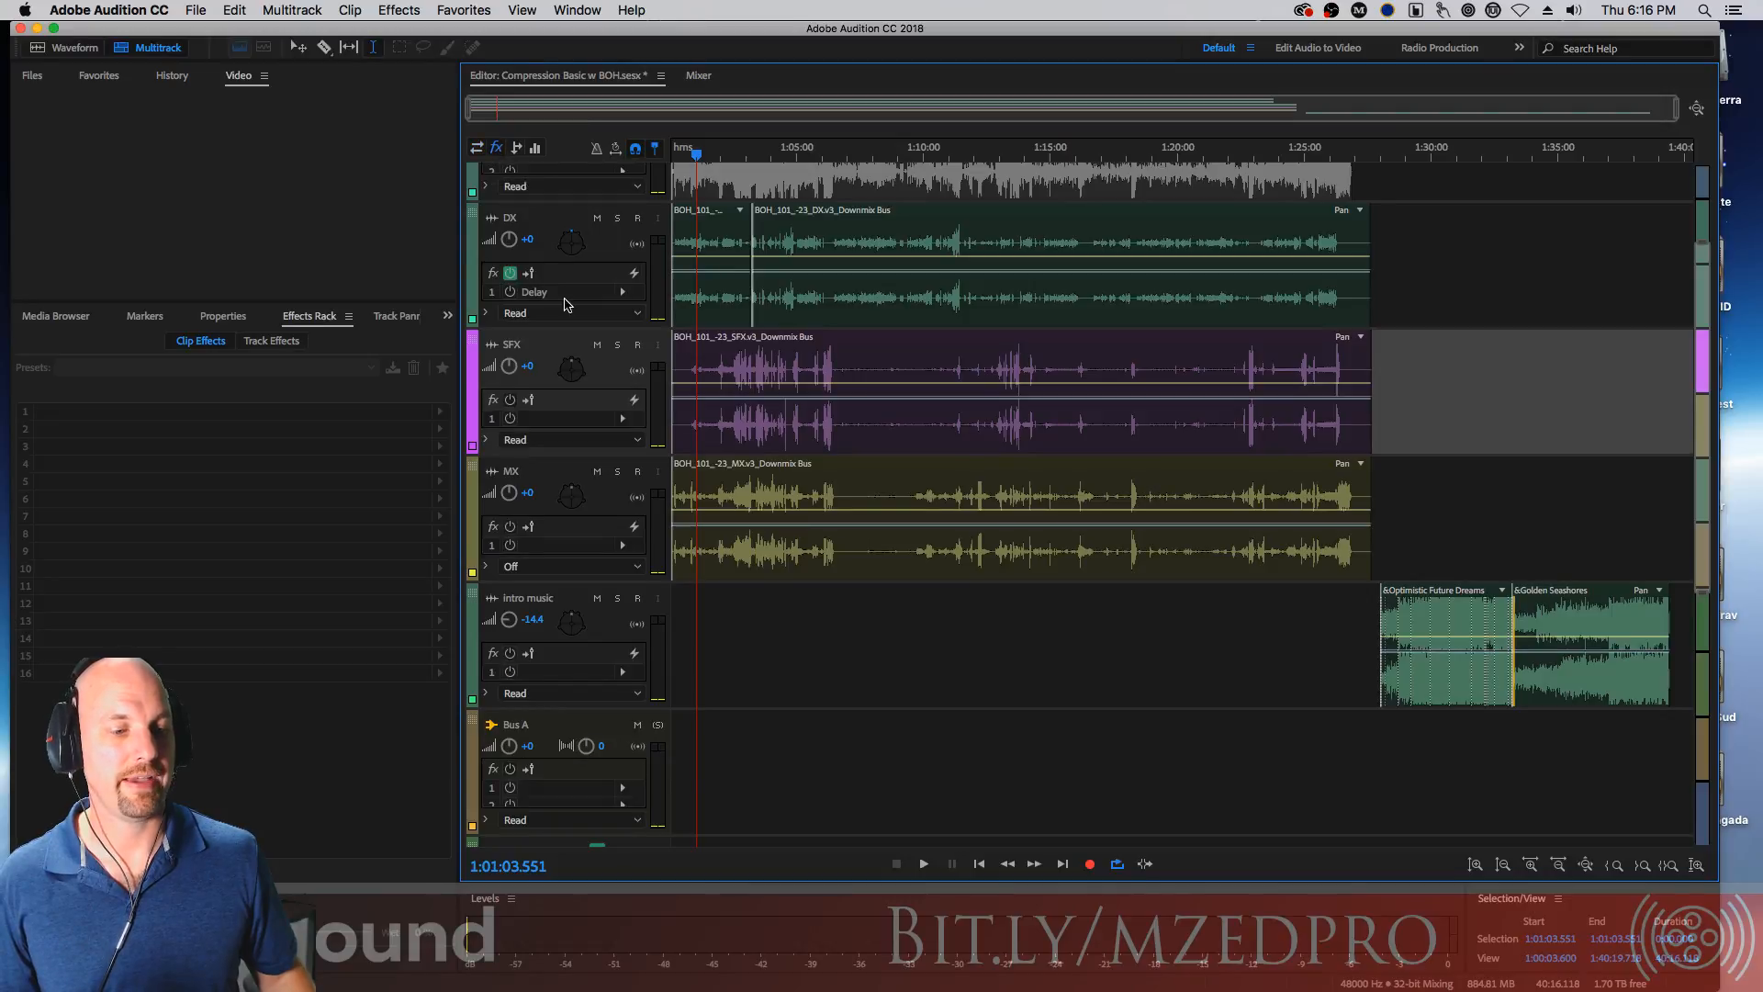
left_click(572, 327)
left_click_drag(576, 329, 580, 414)
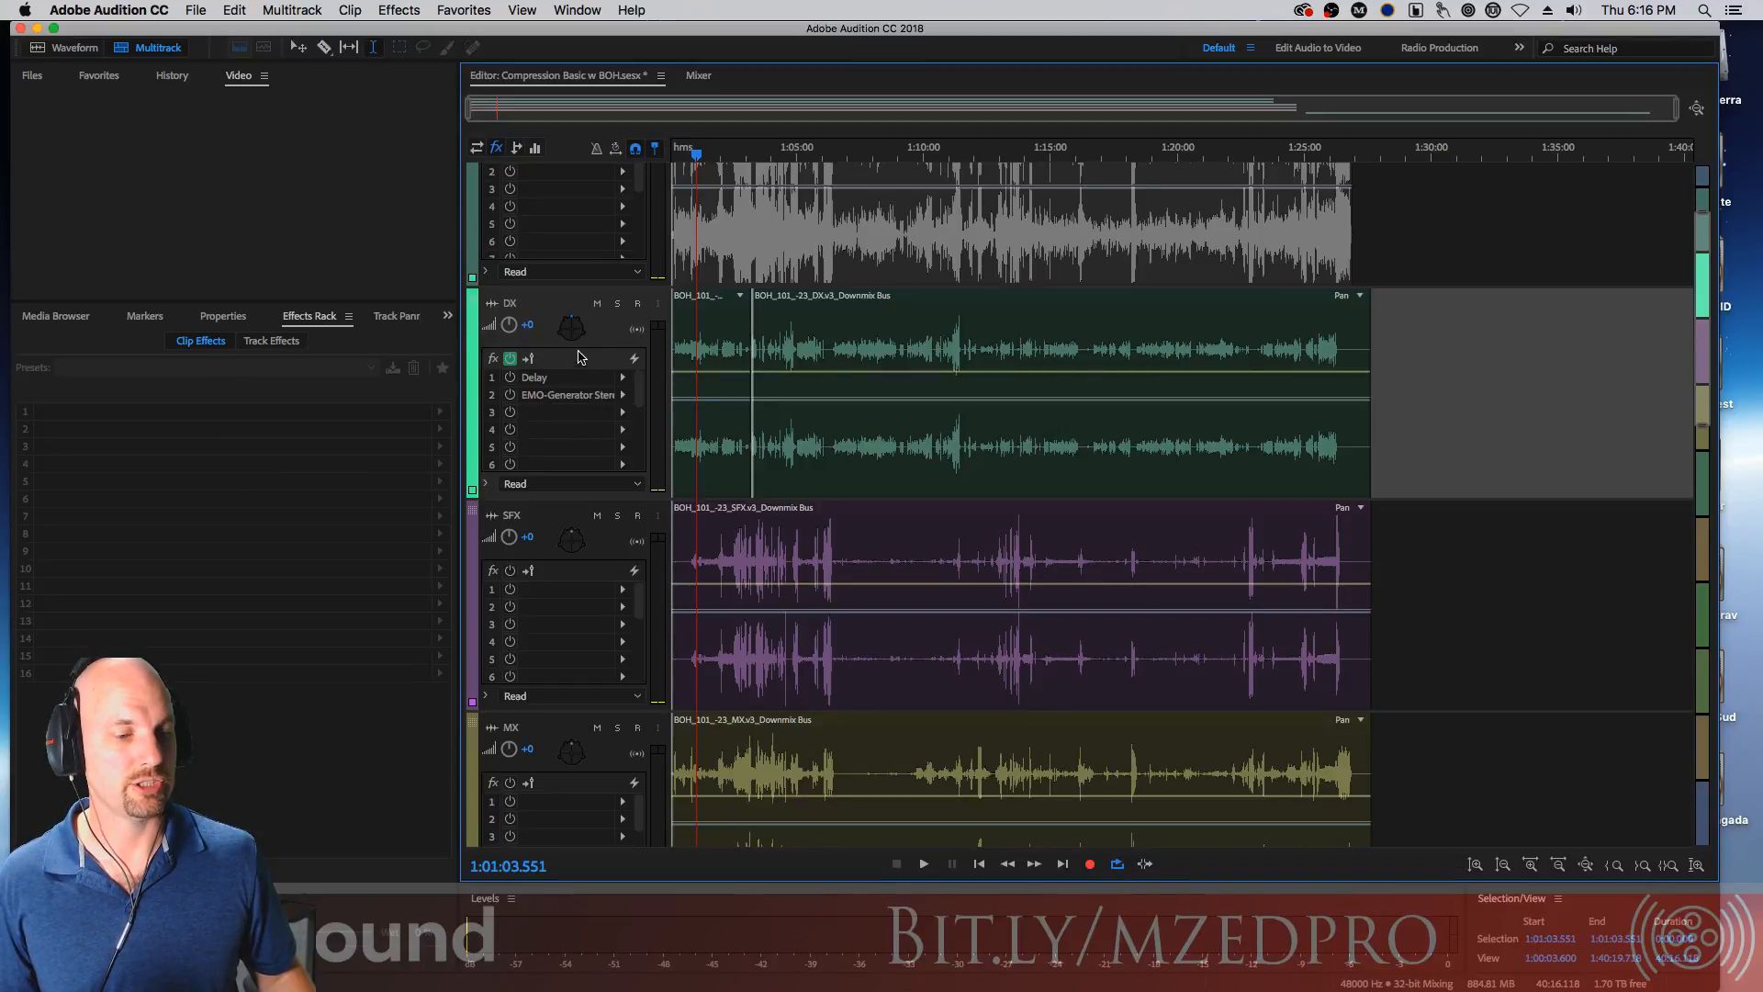
Select the DX track and show its effects in the Effects Rack's Track Effects view
left_click(546, 519)
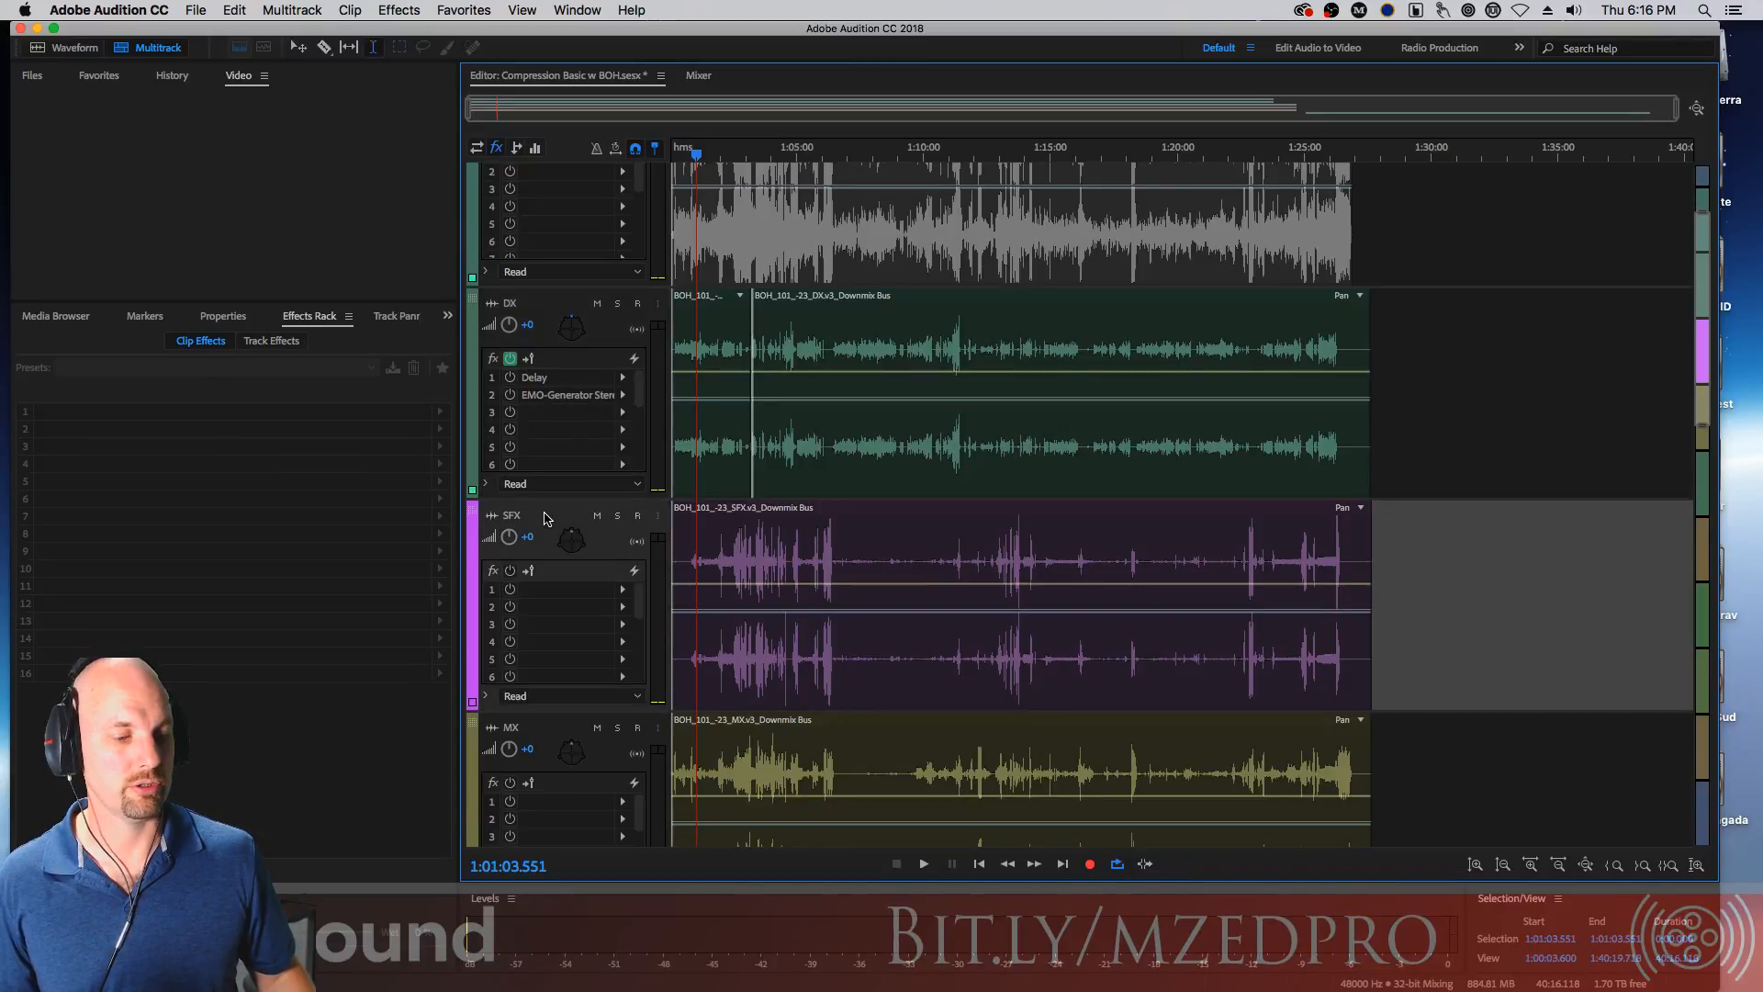
left_click(563, 368)
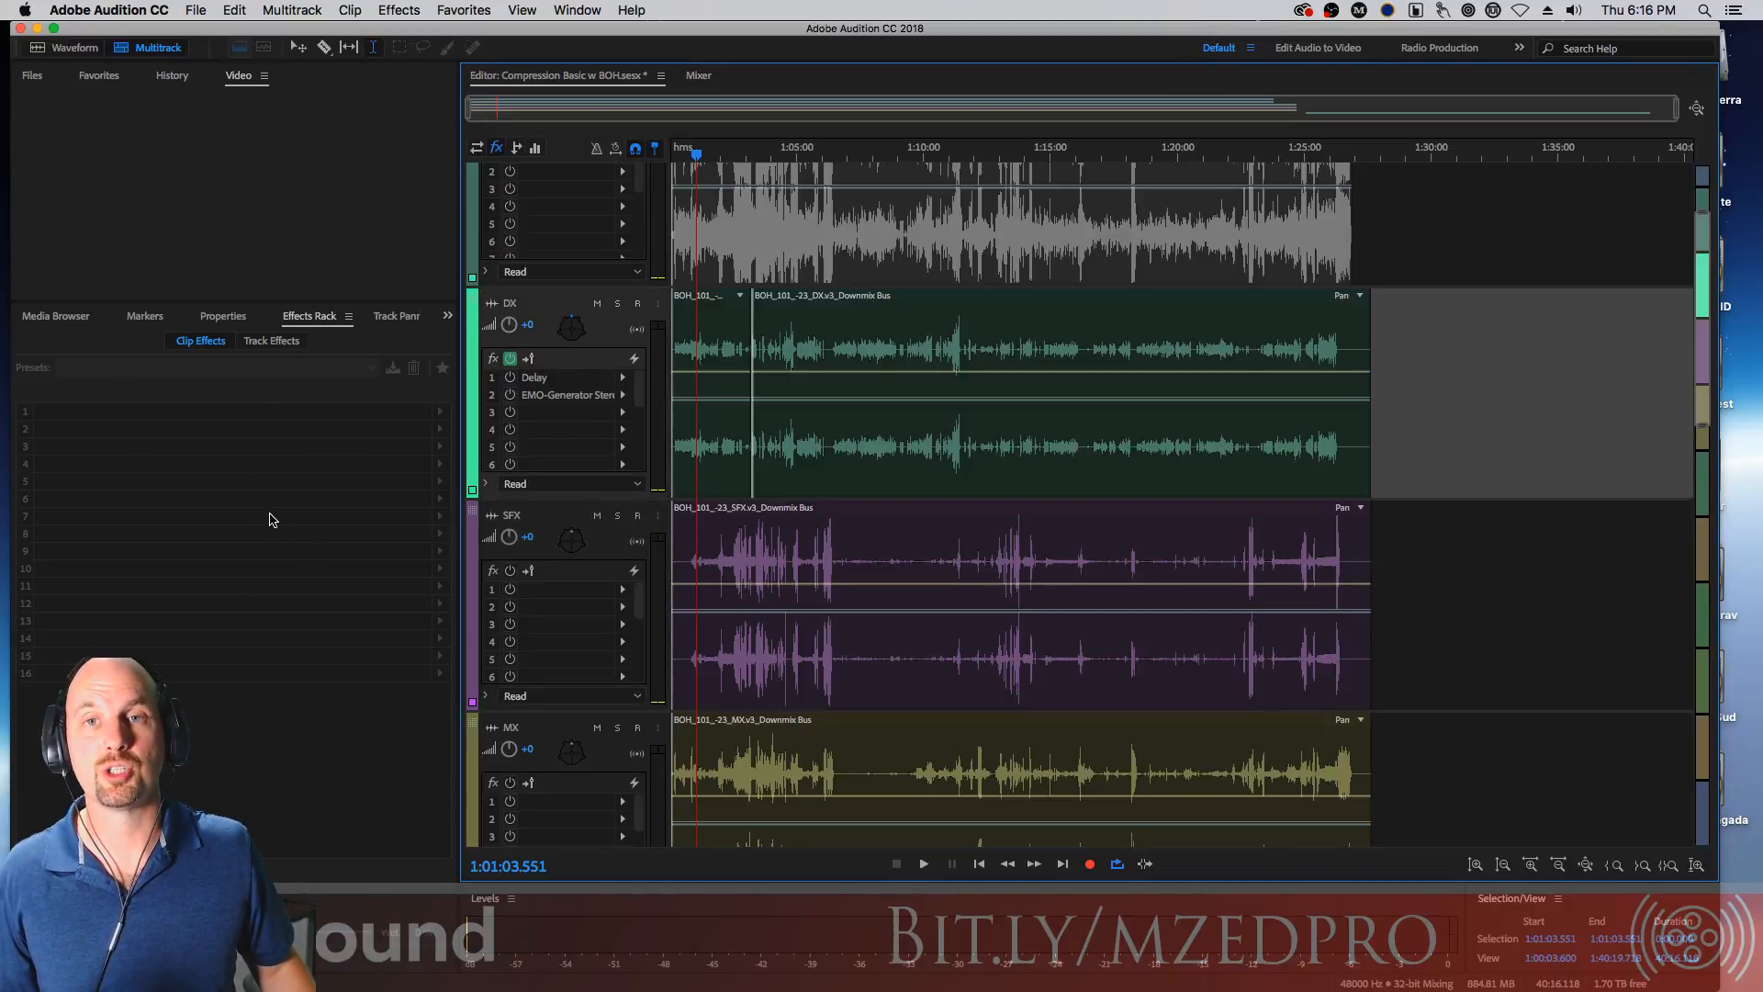
left_click(271, 341)
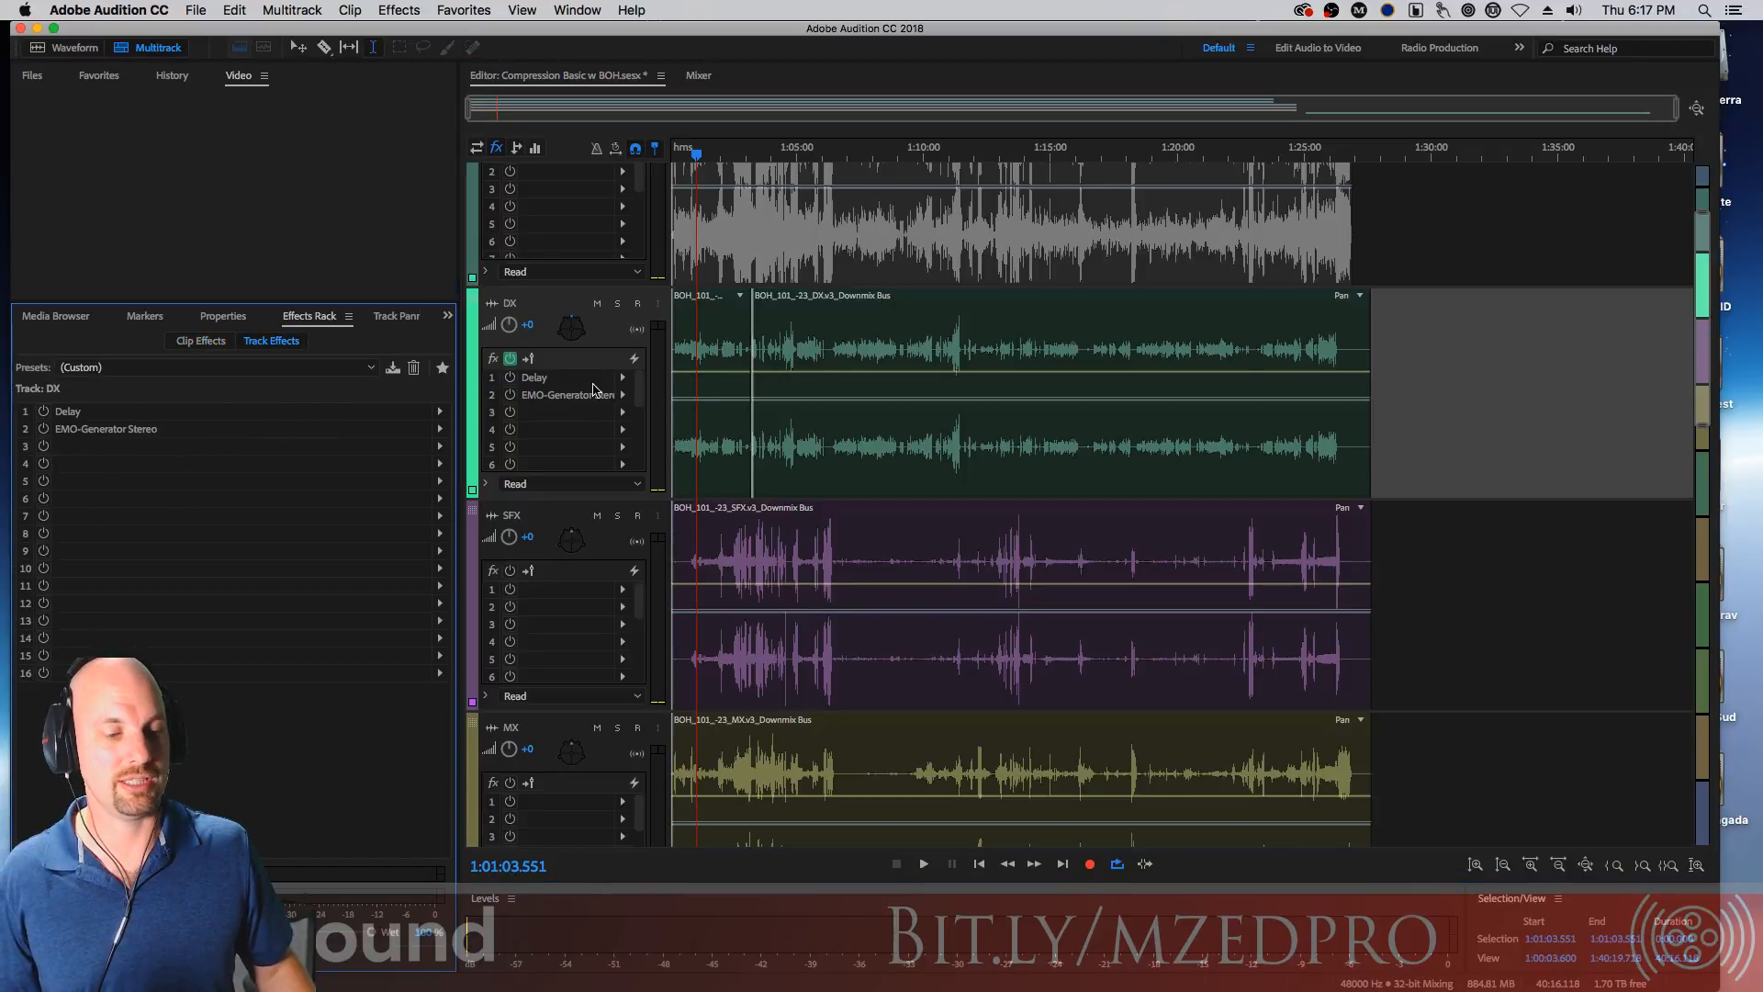
Switch the track headers to show sends and then EQ controls, and briefly play and stop the session
left_click(515, 148)
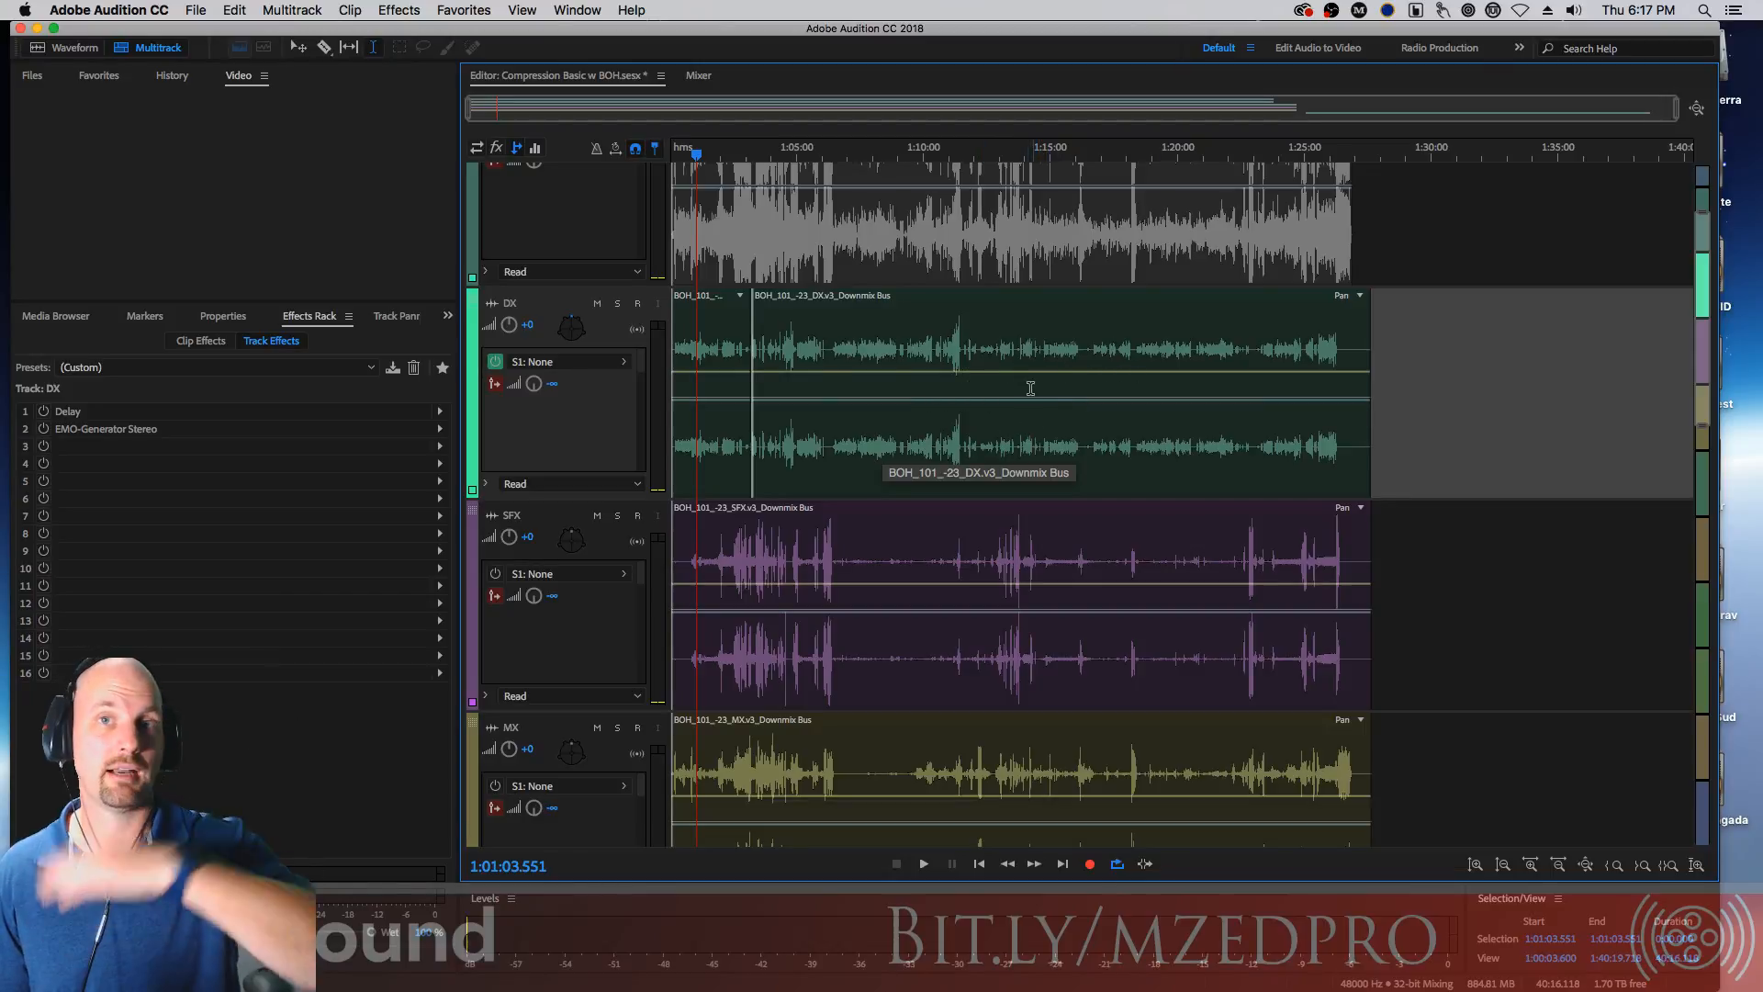
left_click(535, 148)
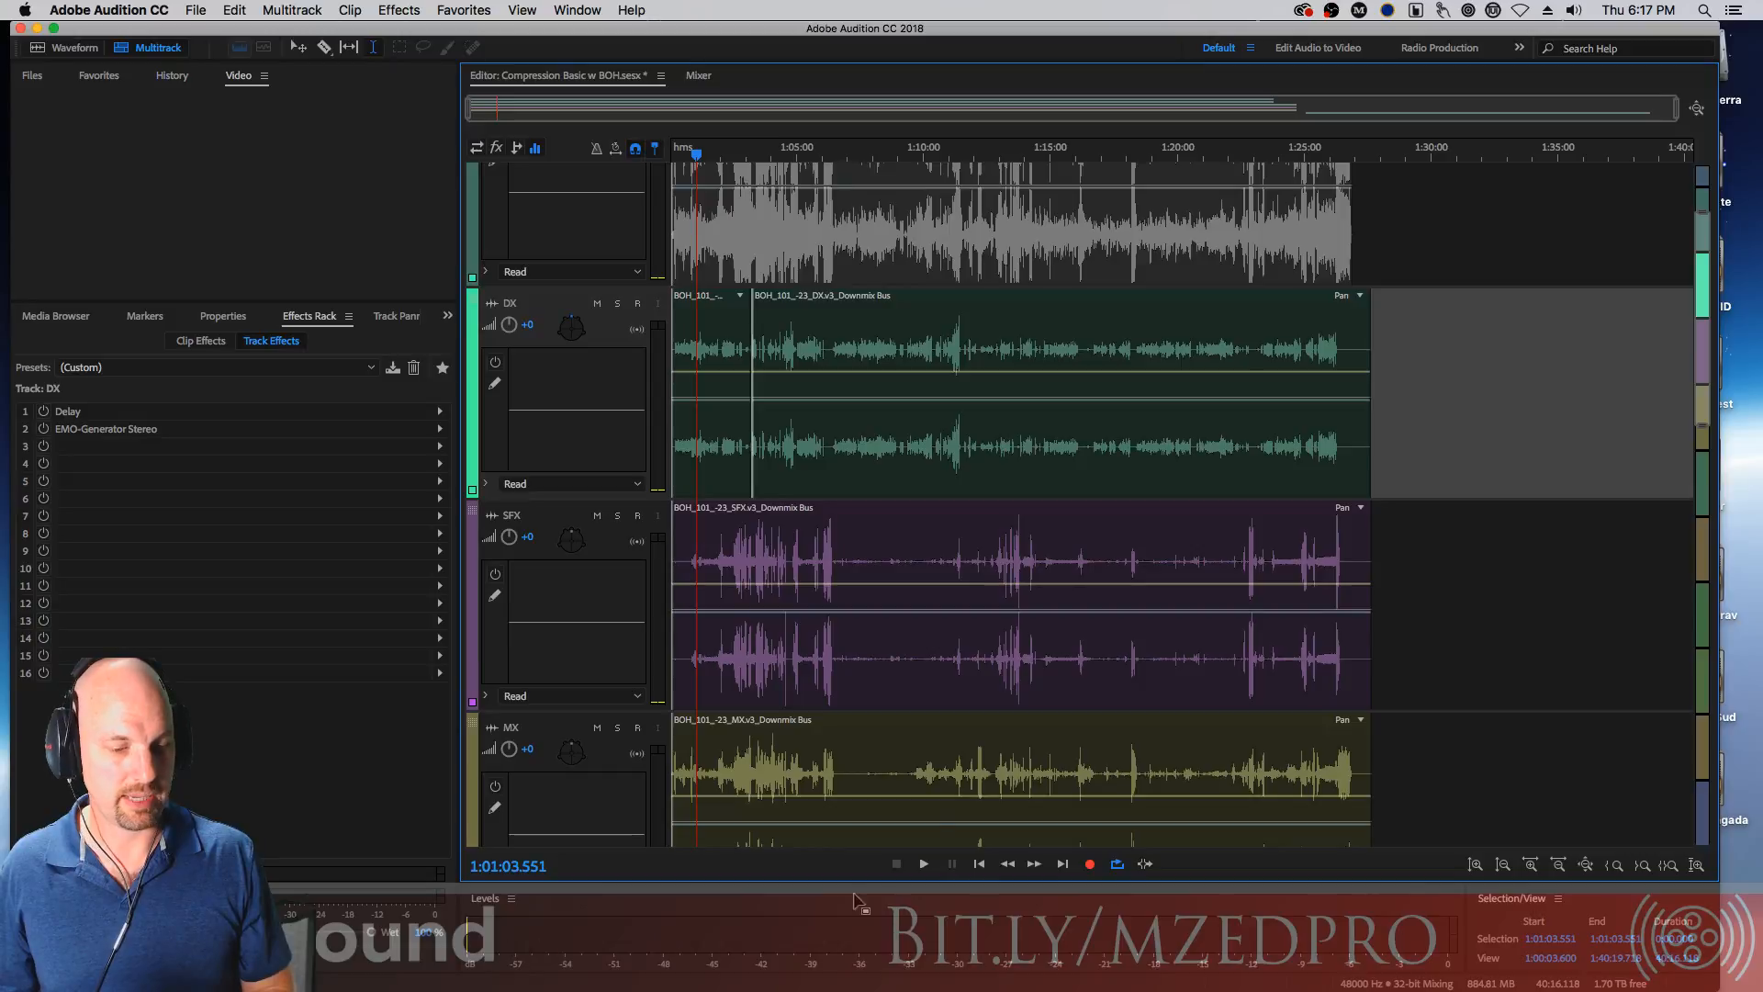
key("space")
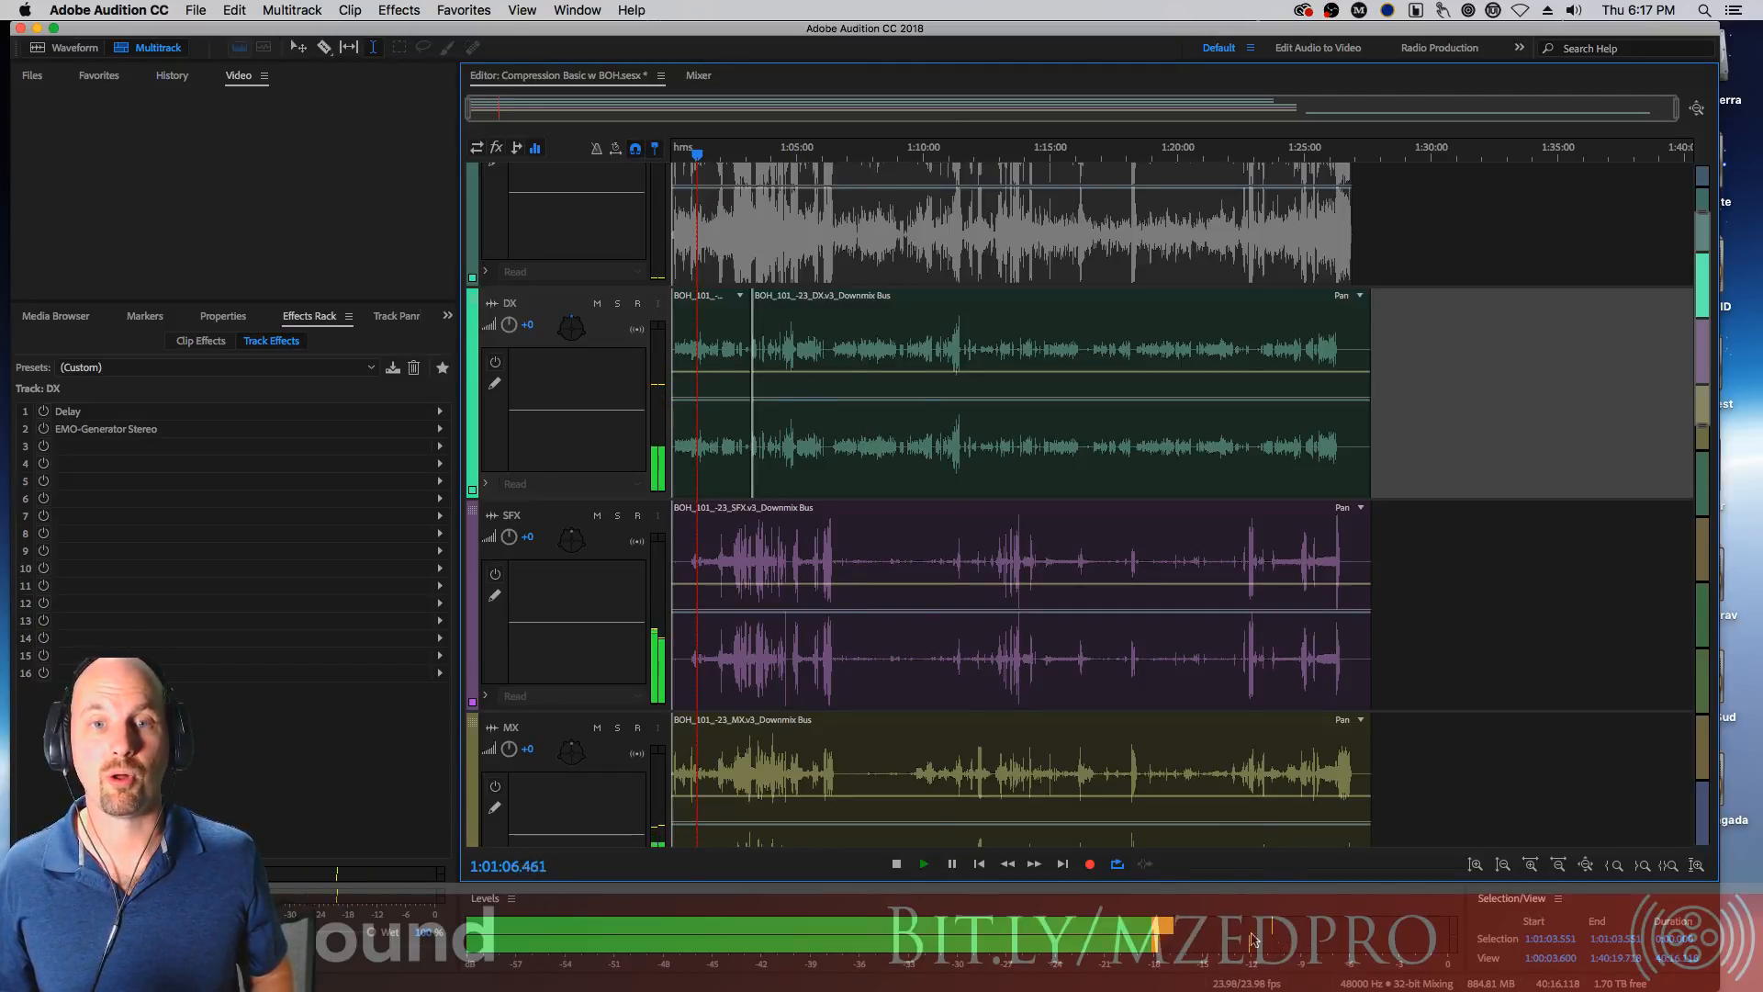
key("space")
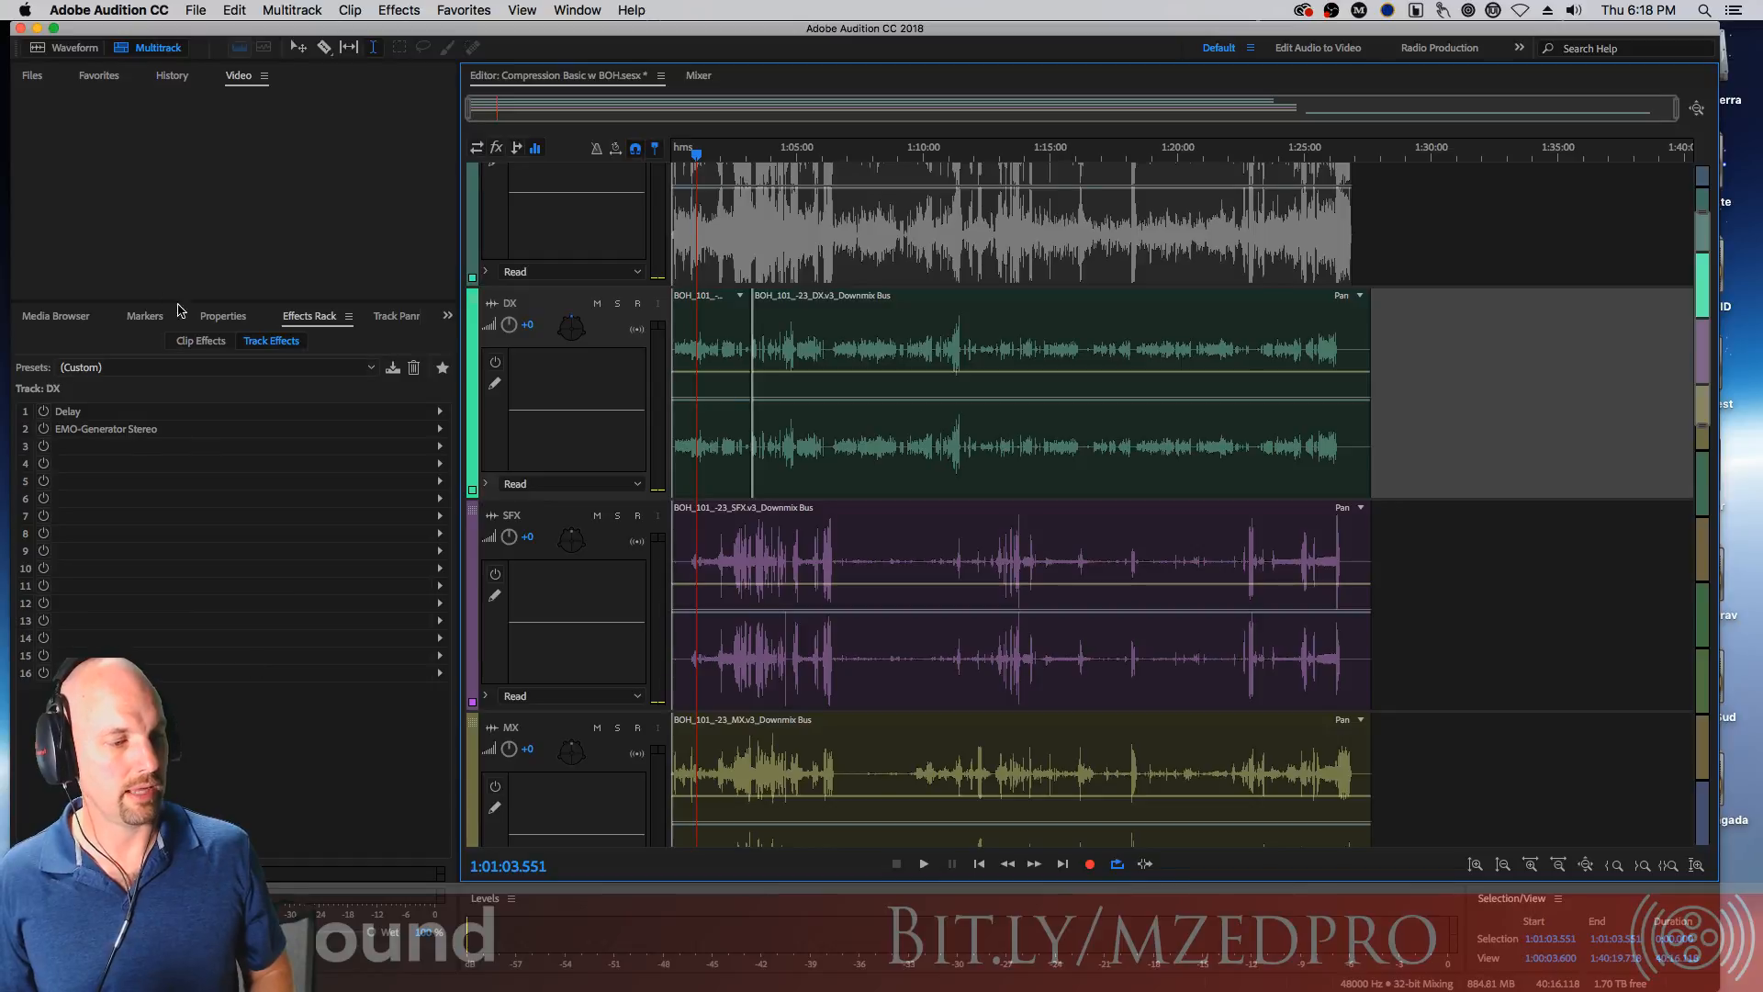
Browse the Media Browser, Markers, Properties, Track Panner, Files, Favorites, History and Video panel tabs
left_click(55, 316)
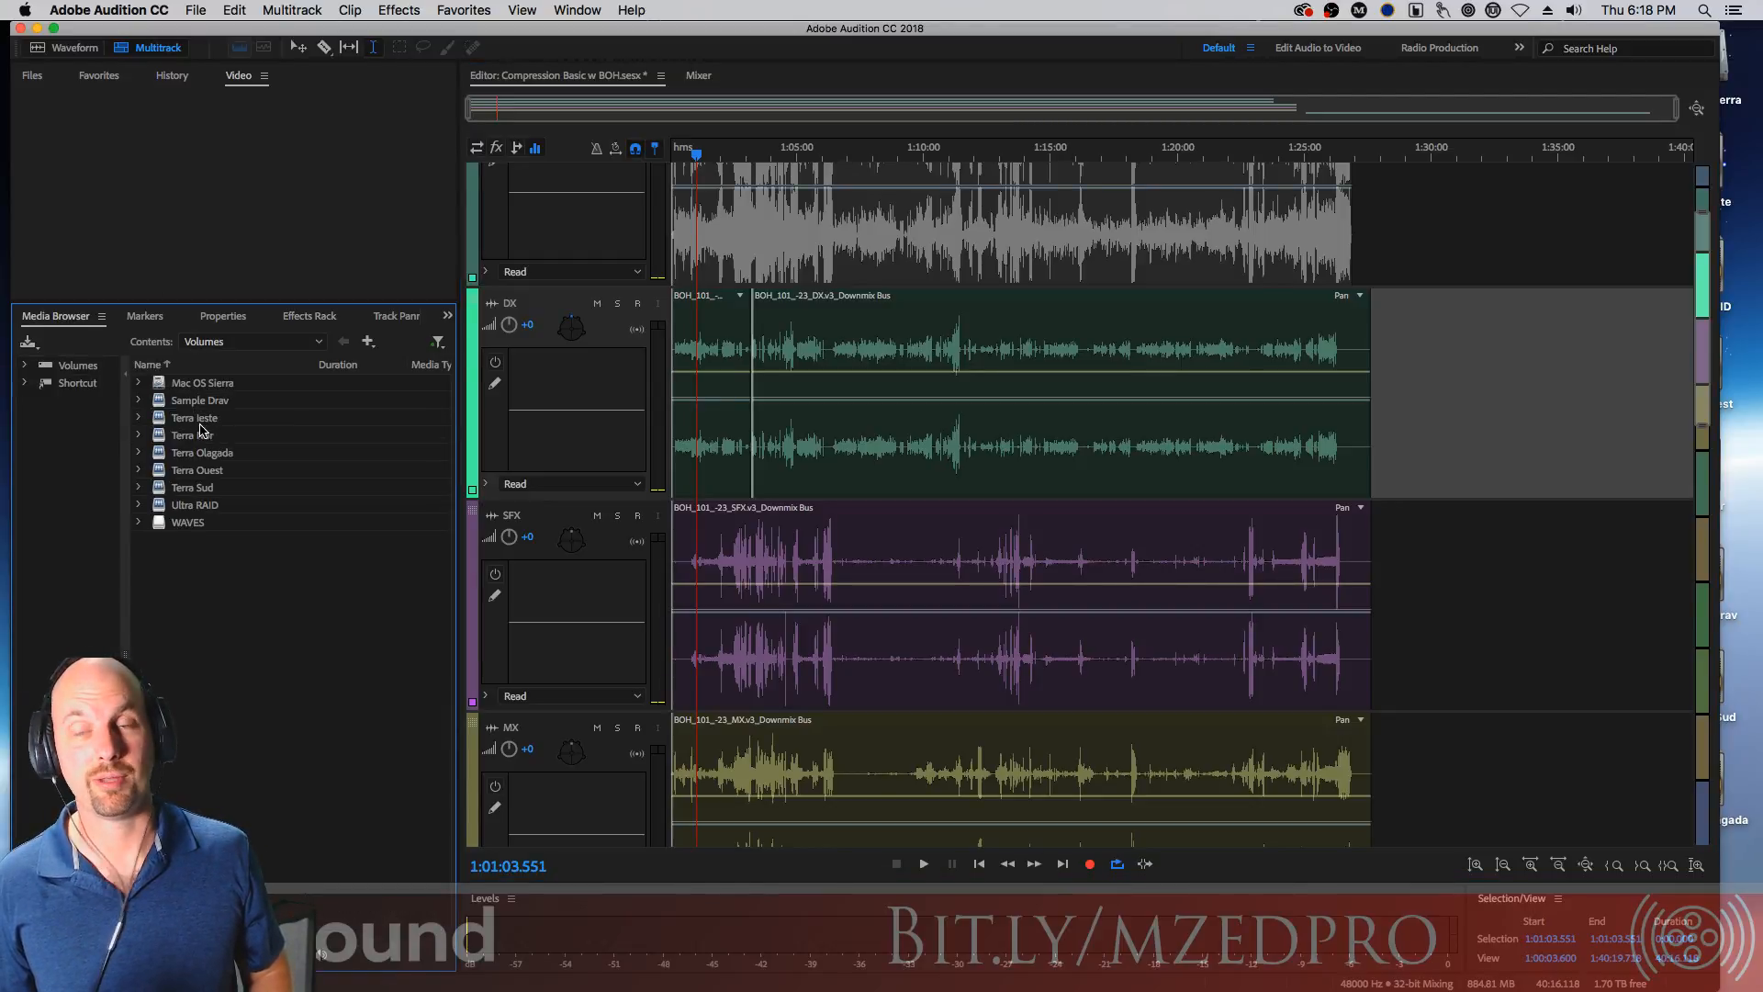
left_click(147, 318)
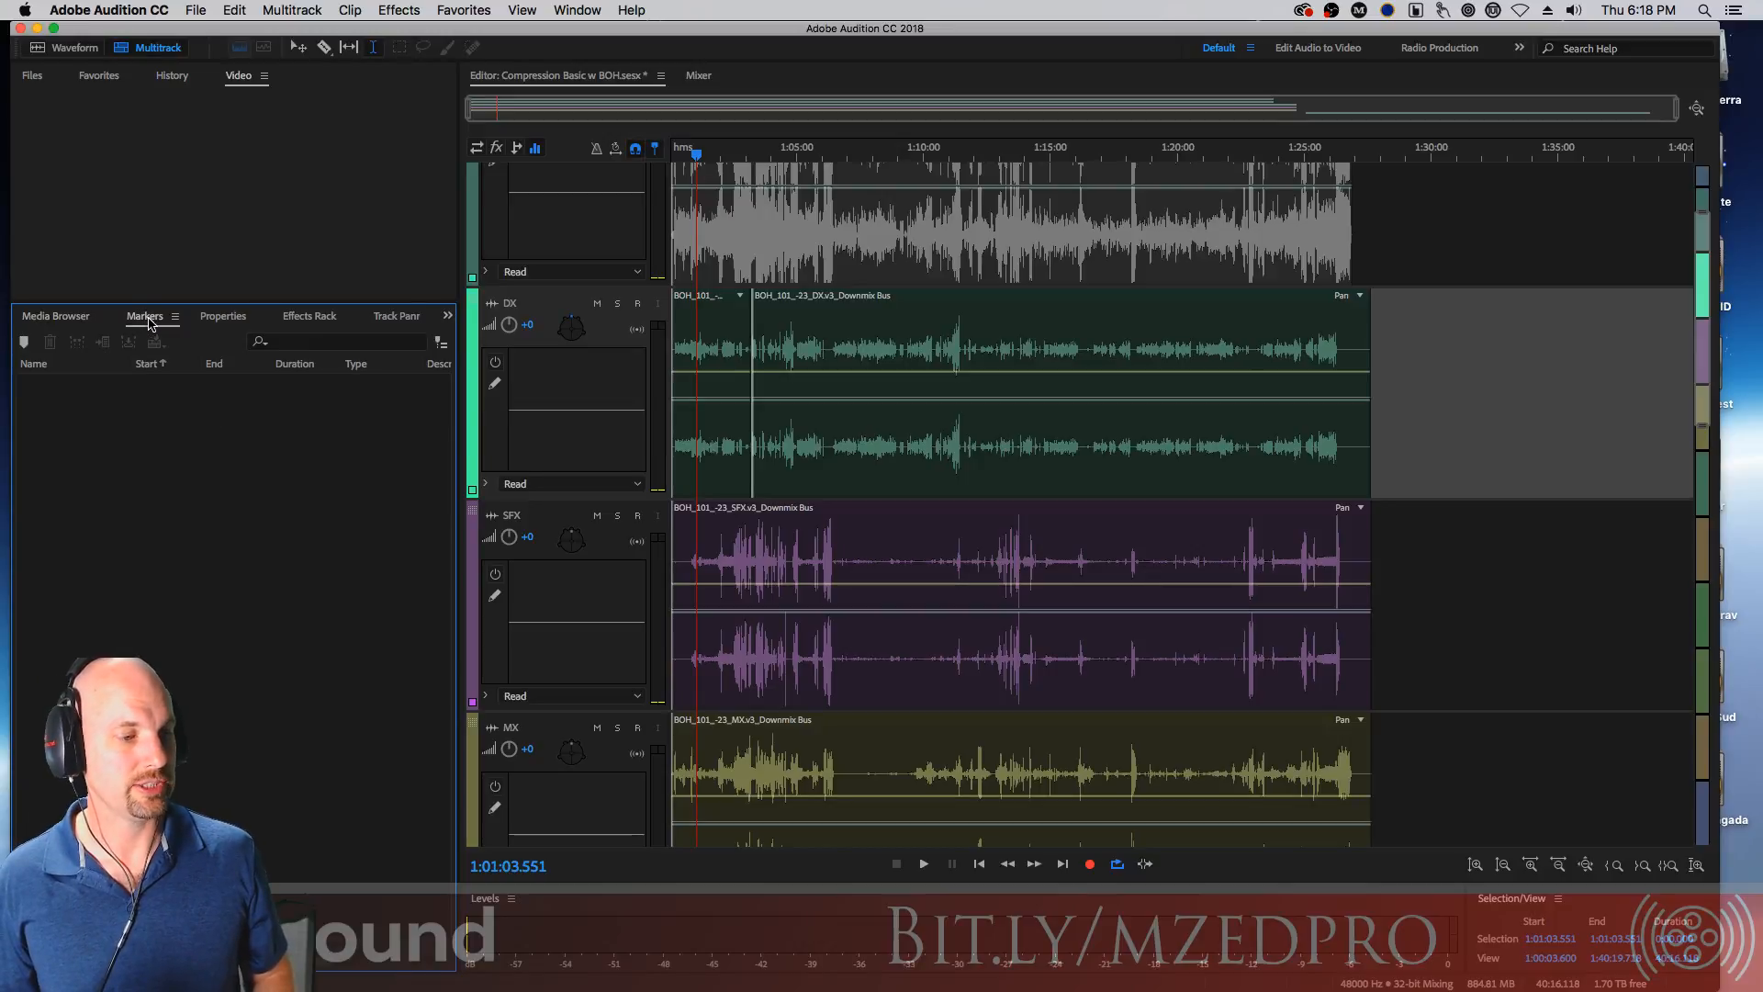
left_click(223, 316)
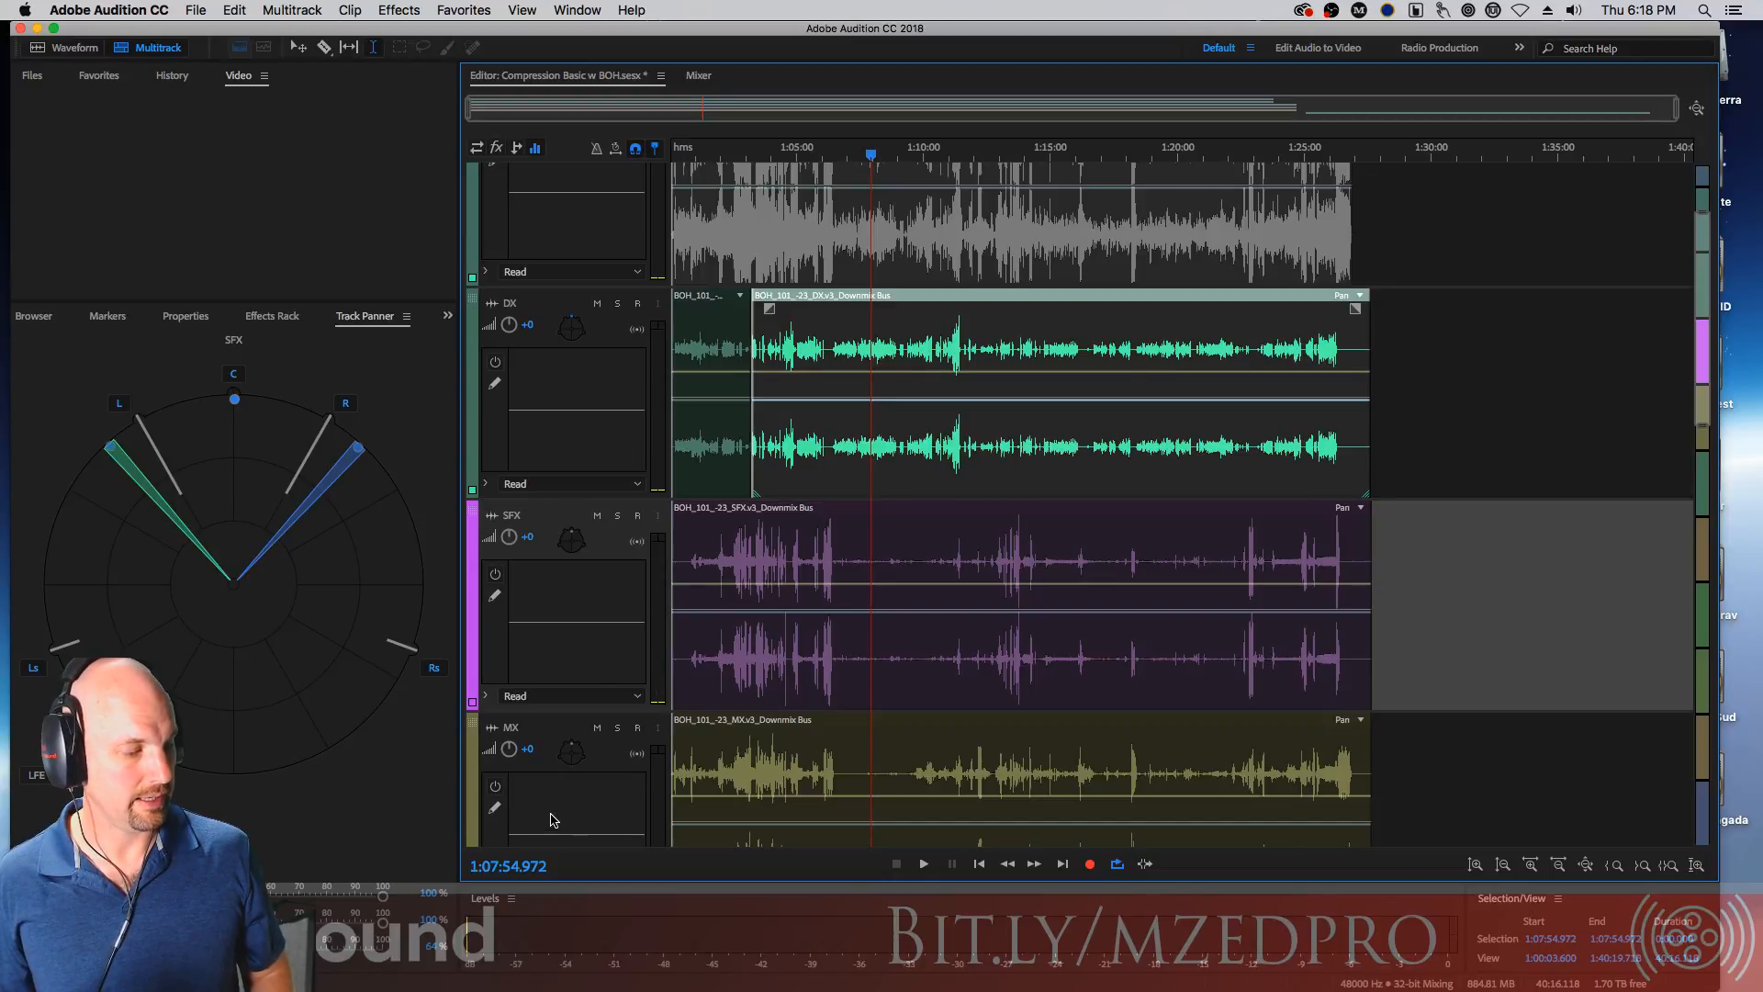
left_click(46, 321)
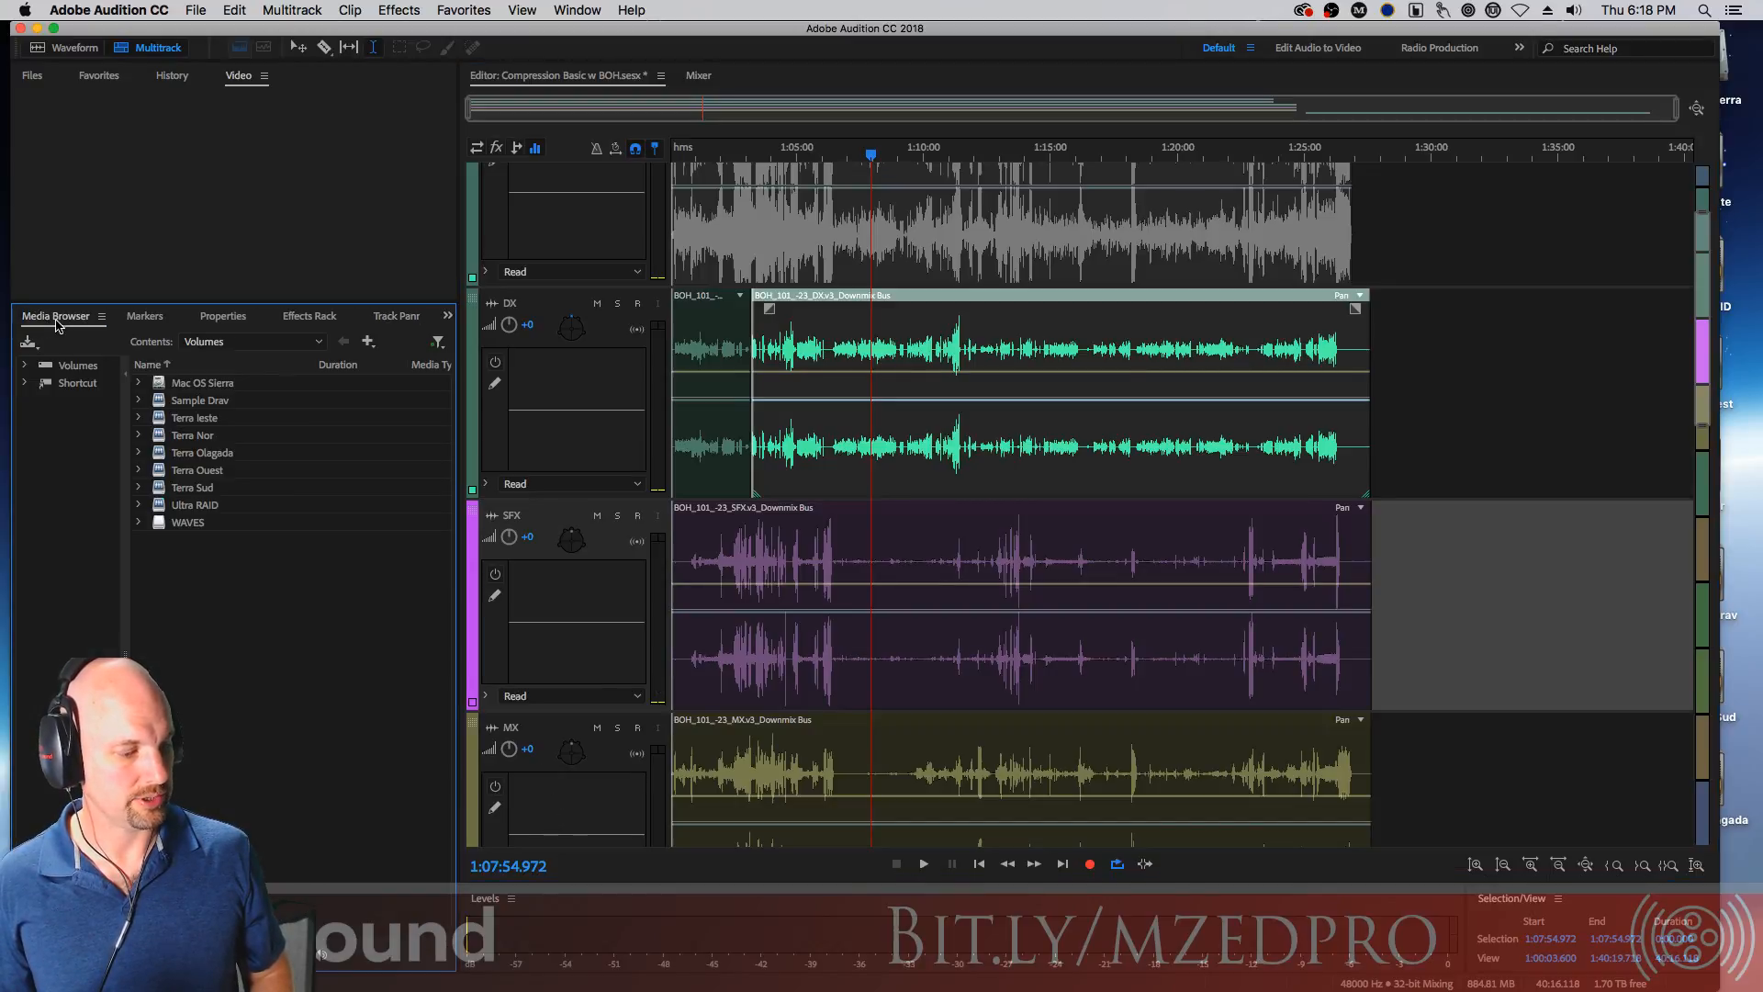
left_click(32, 77)
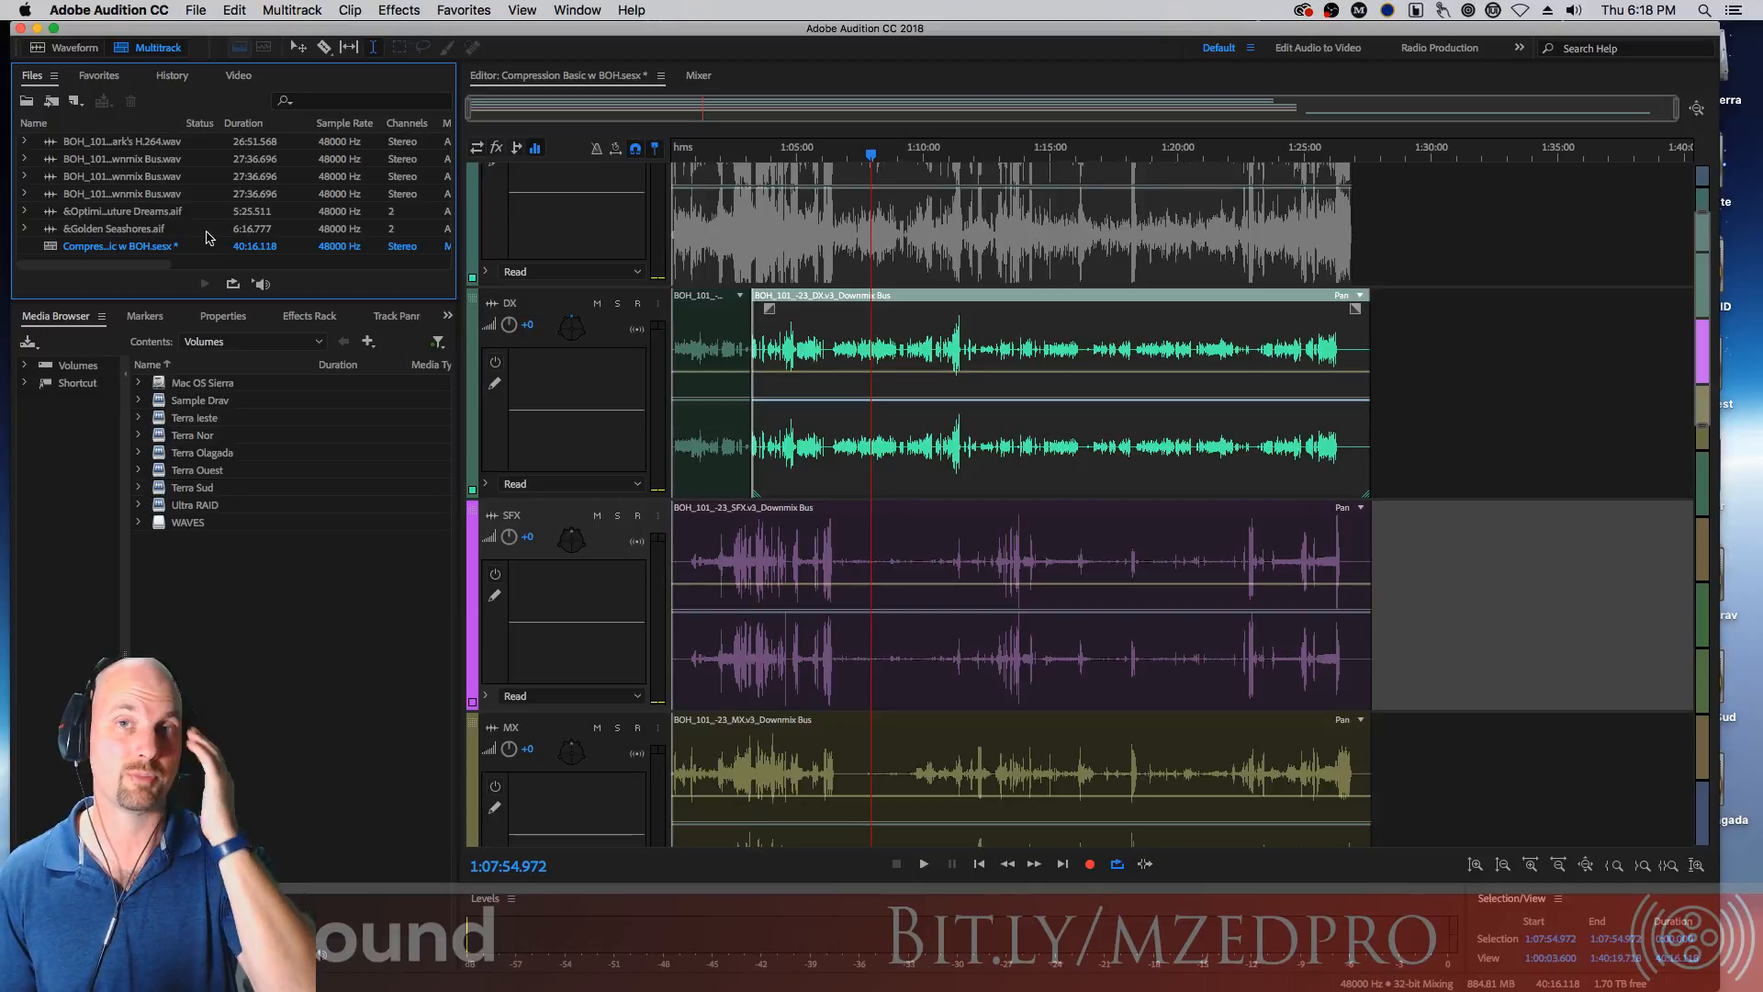
left_click(85, 77)
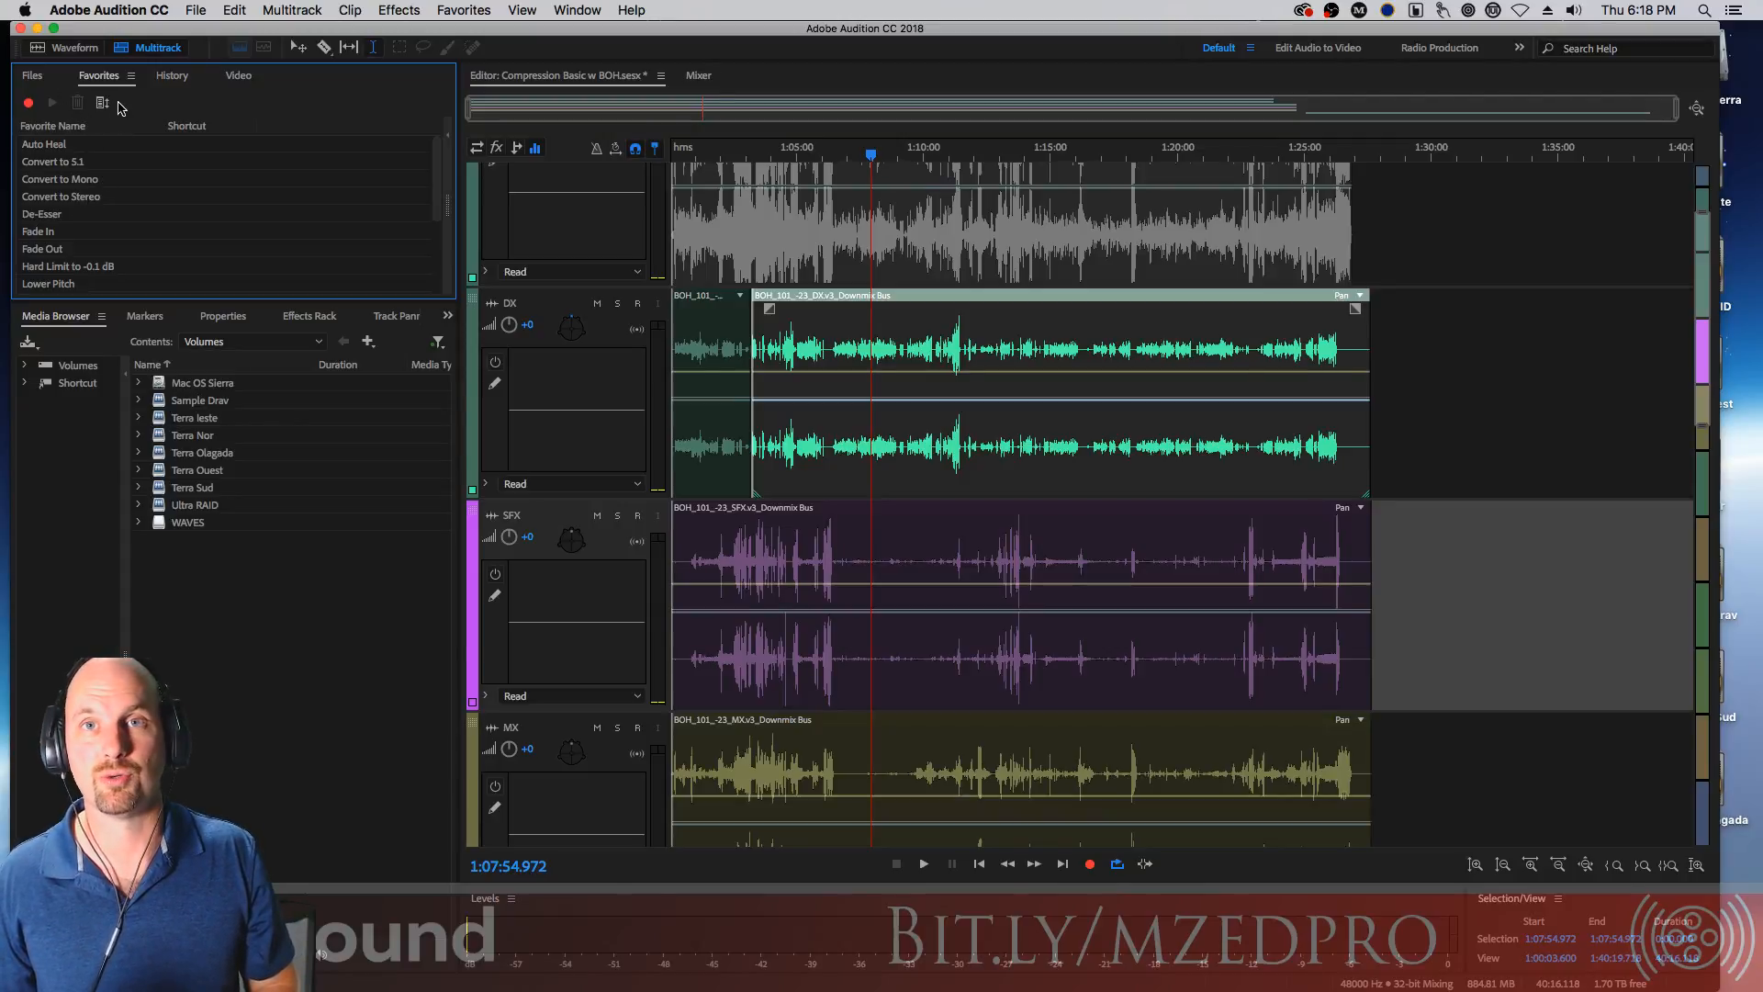
left_click(170, 77)
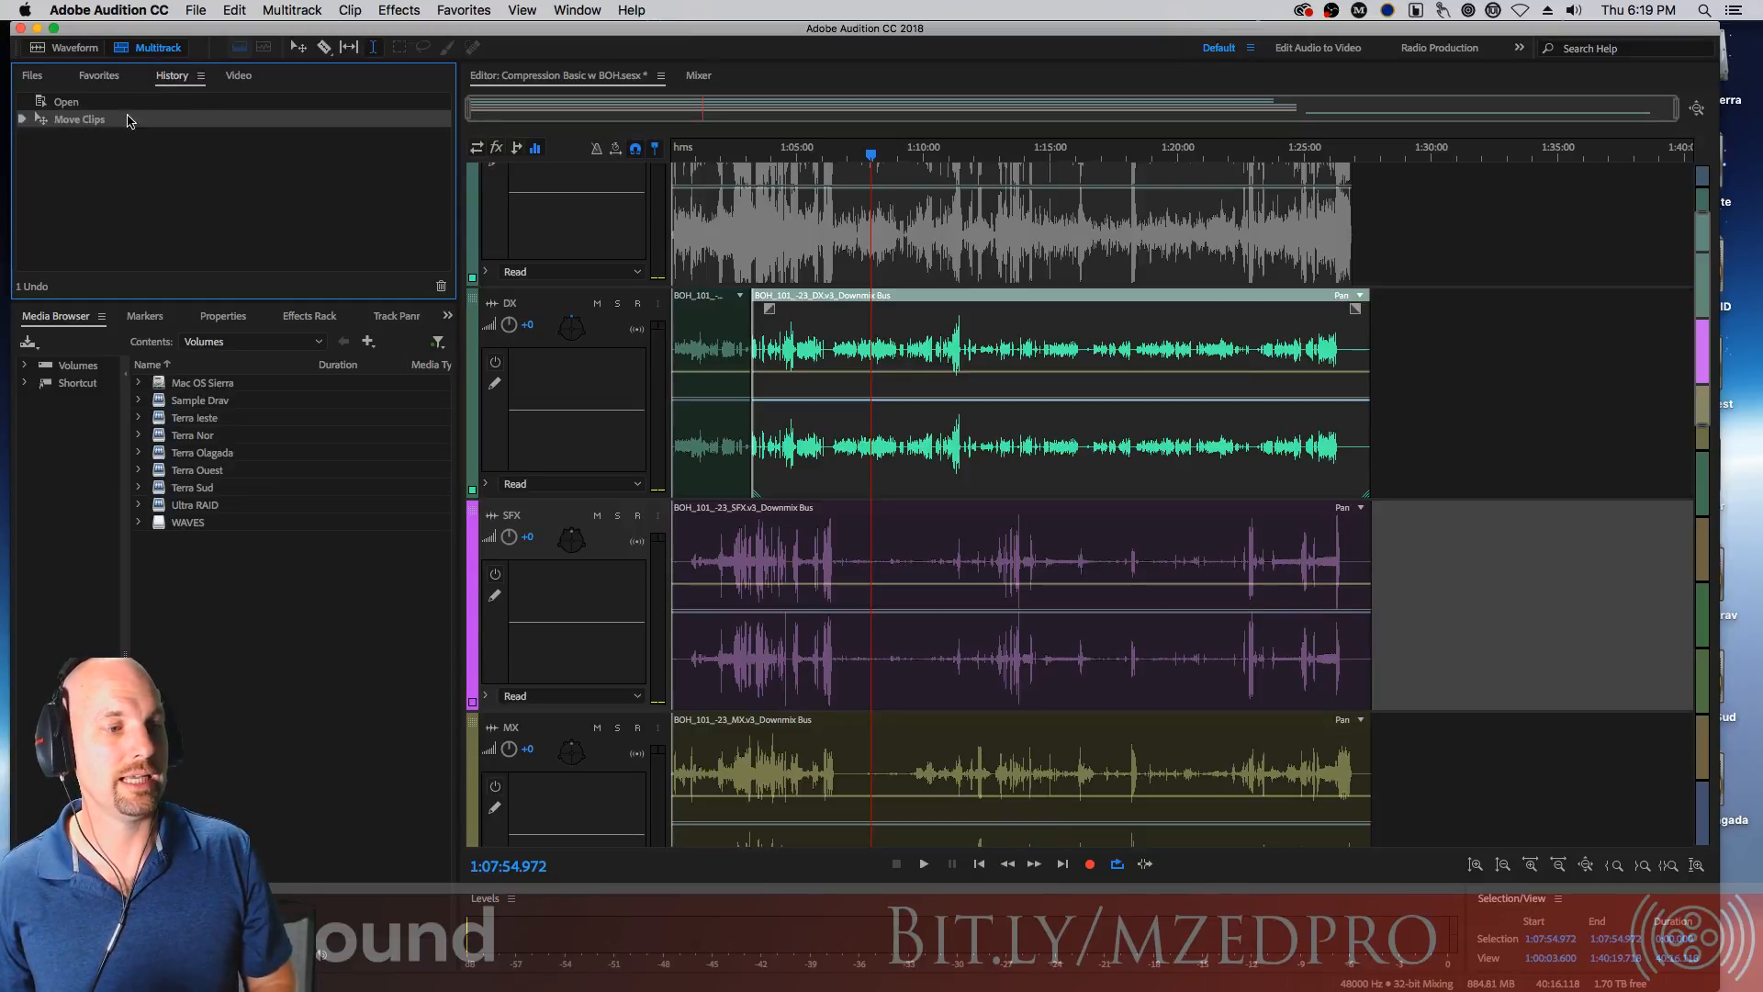
left_click(240, 78)
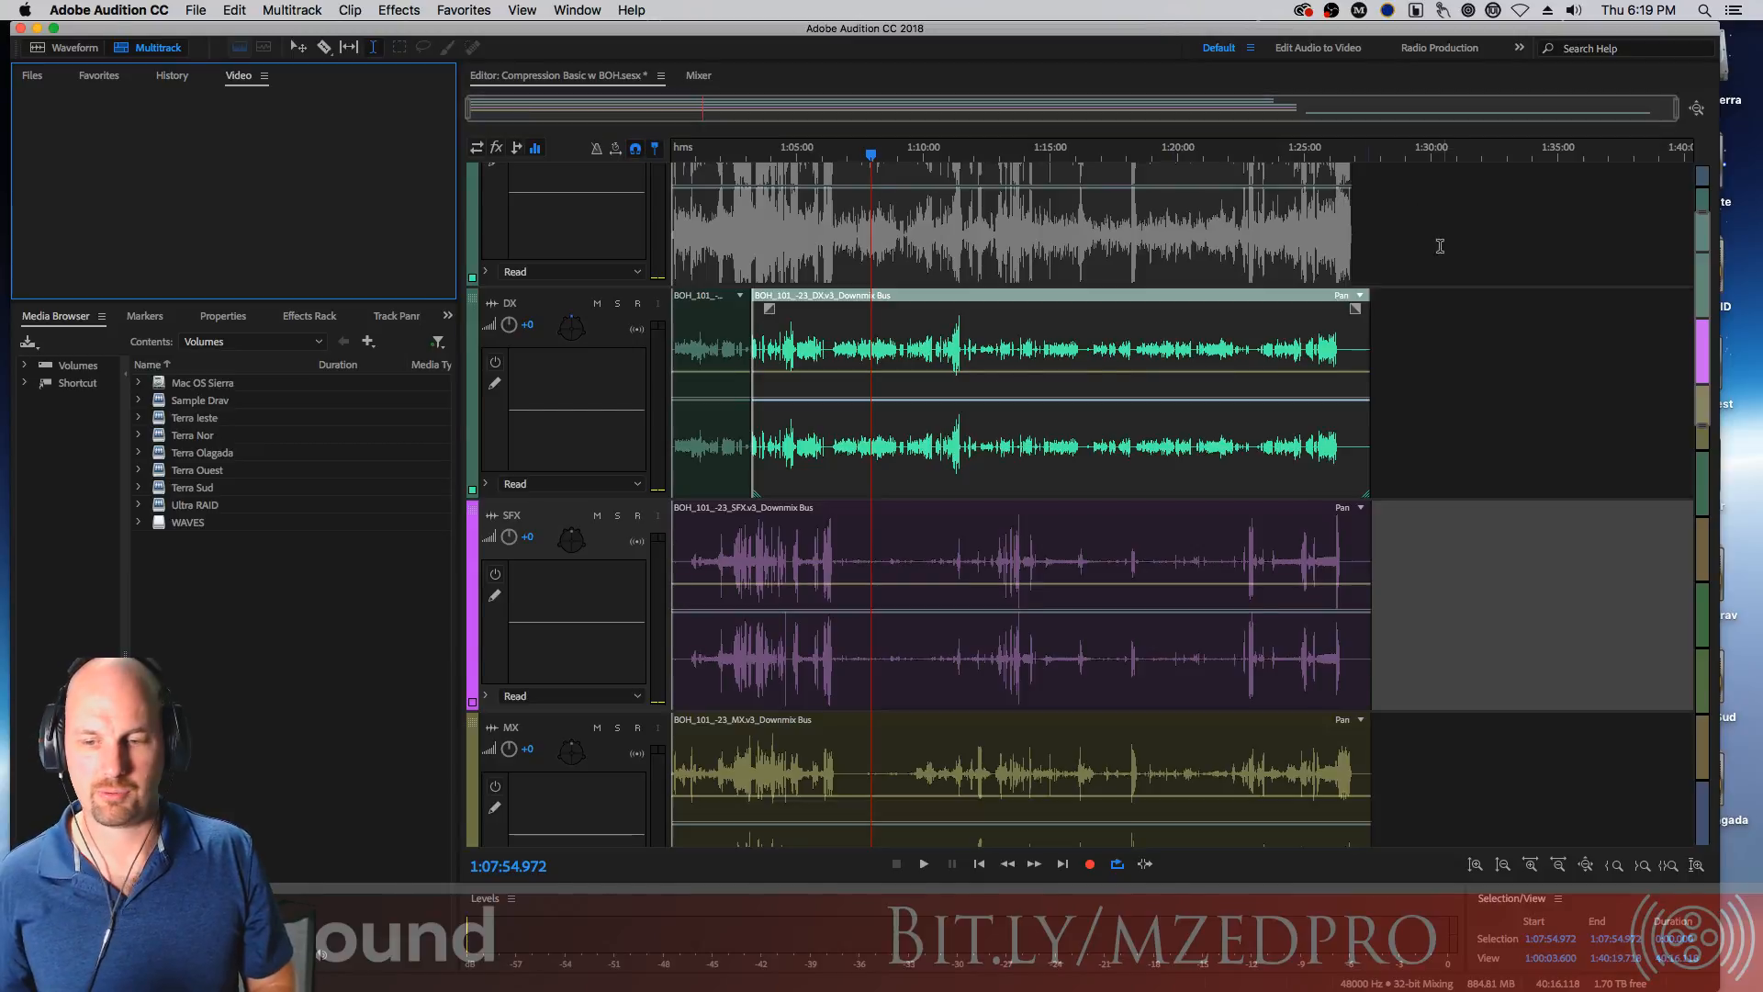
Scroll up to the Video Reference track, select its video clip, then select the Track 4 clip at about 1:21:34
left_click_drag(1704, 249, 1698, 177)
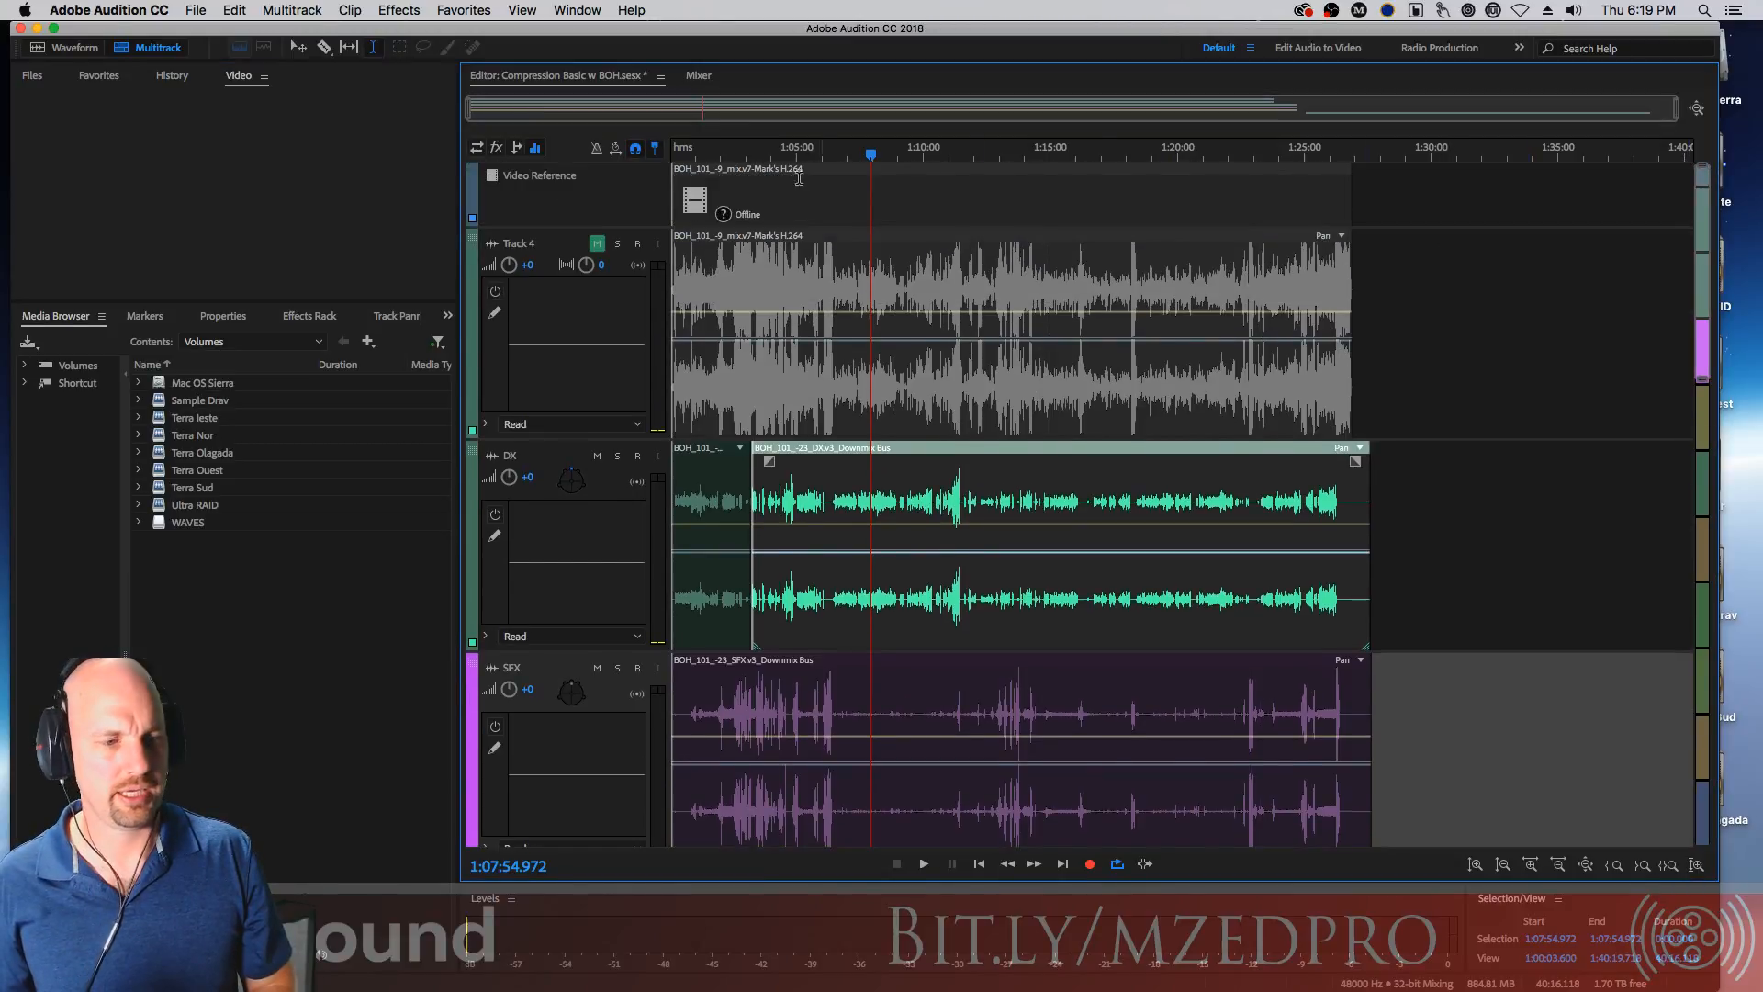
left_click(548, 202)
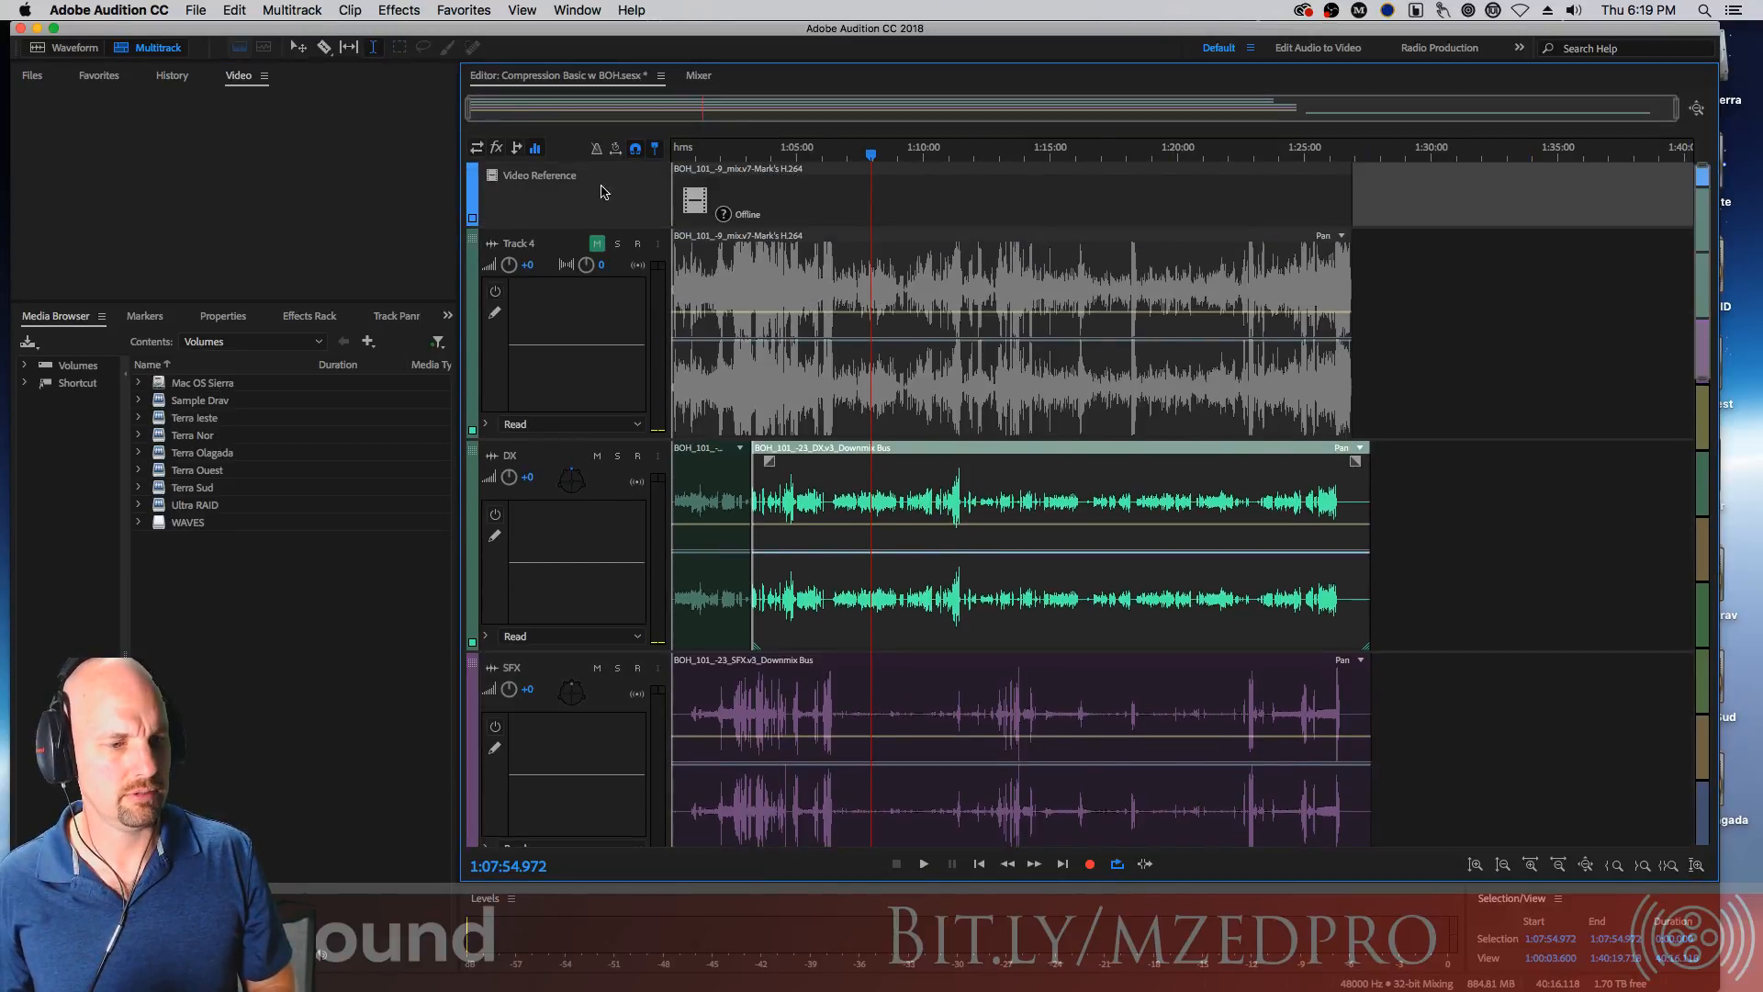
left_click(764, 178)
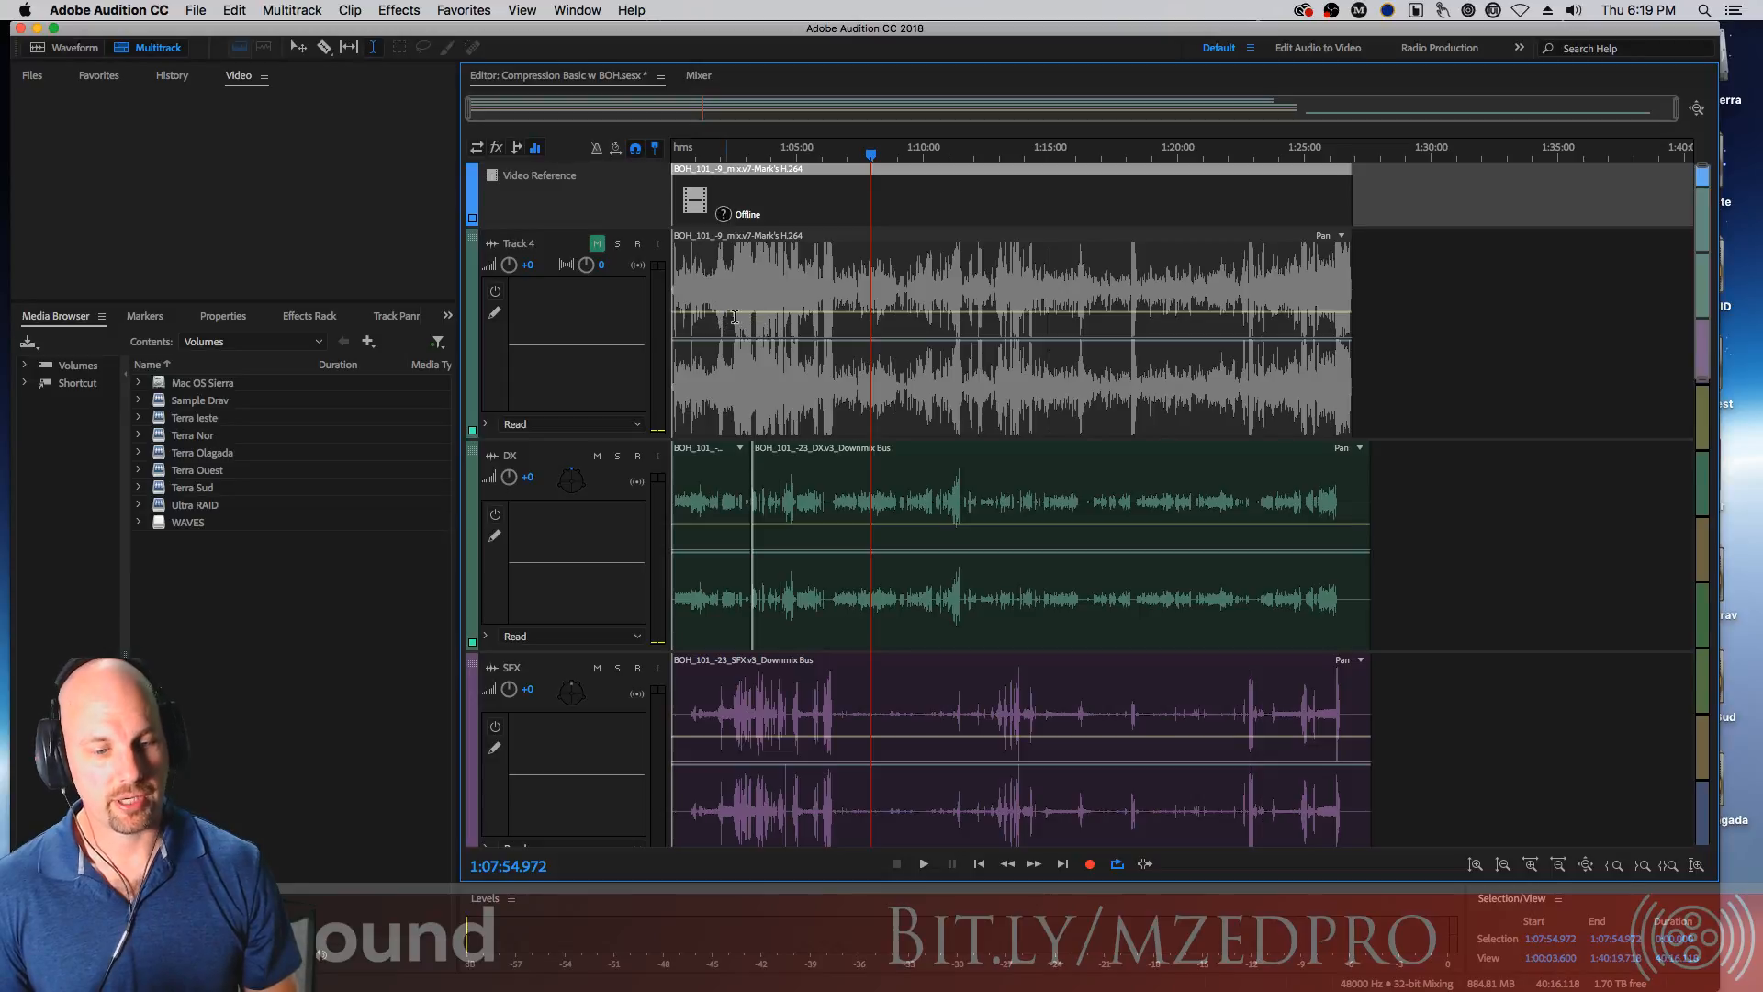
left_click(1218, 319)
left_click_drag(1194, 315, 1183, 269)
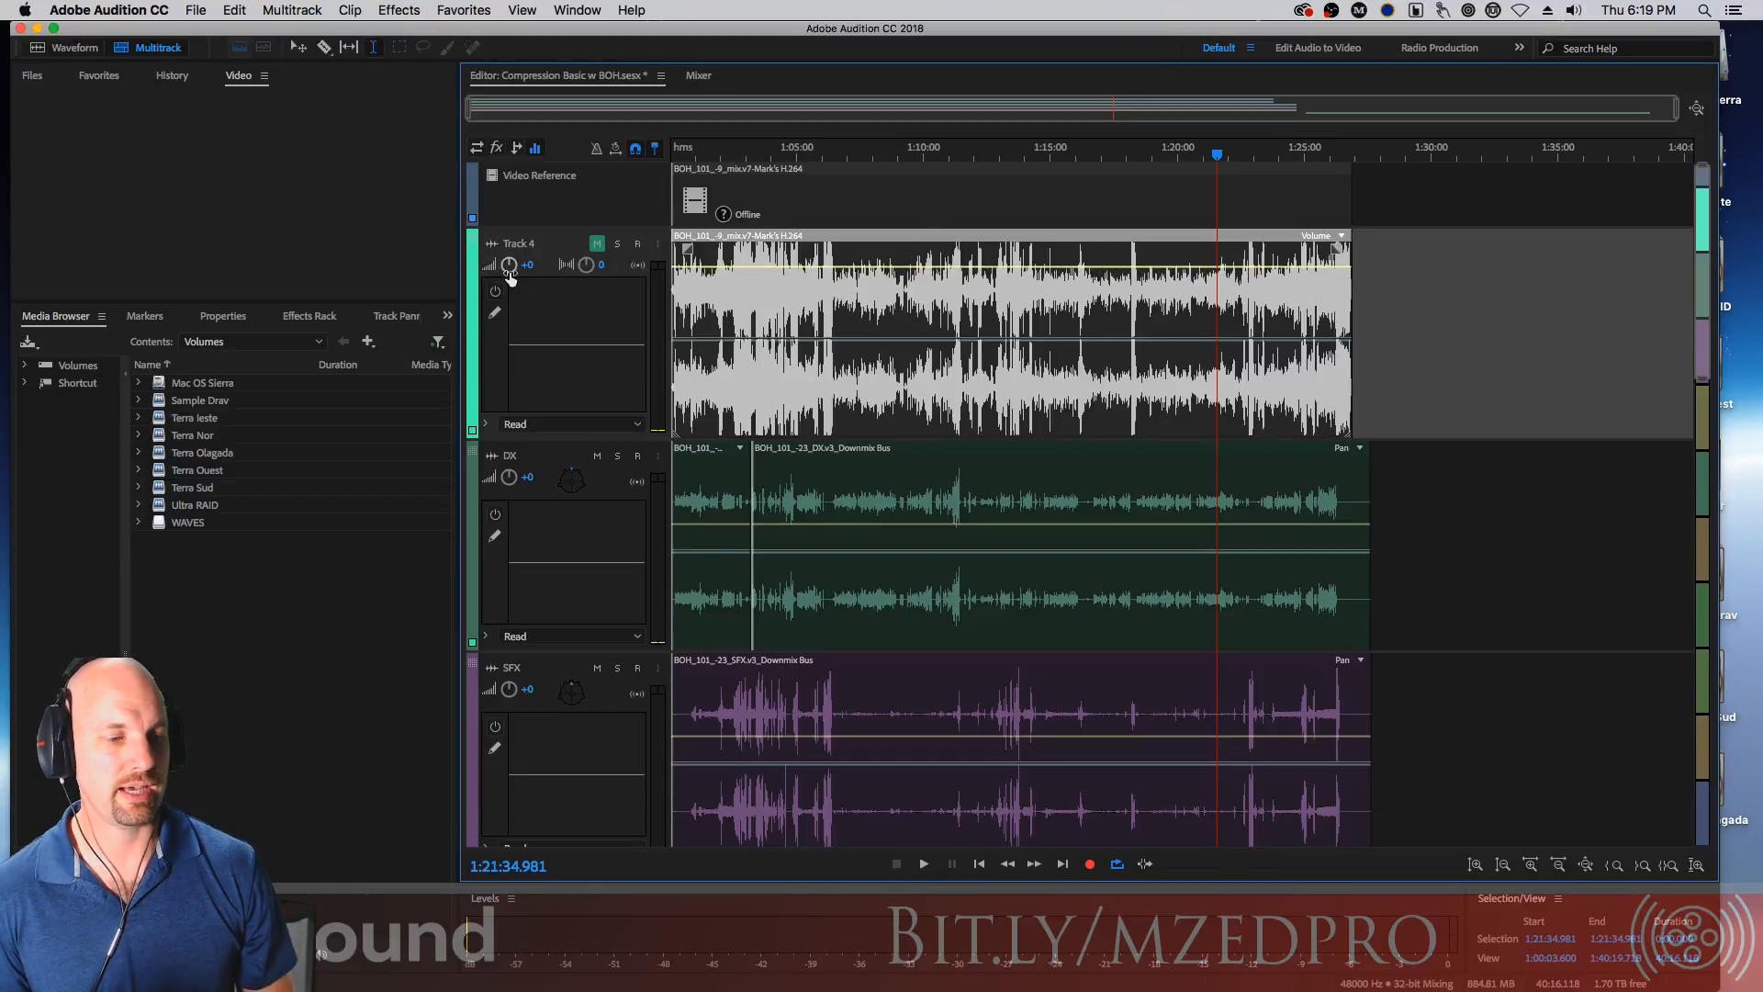
Raise Track 4's volume to +15 dB, then reset its fader to 0 in the Mixer and return to the editor
left_click_drag(509, 269, 516, 245)
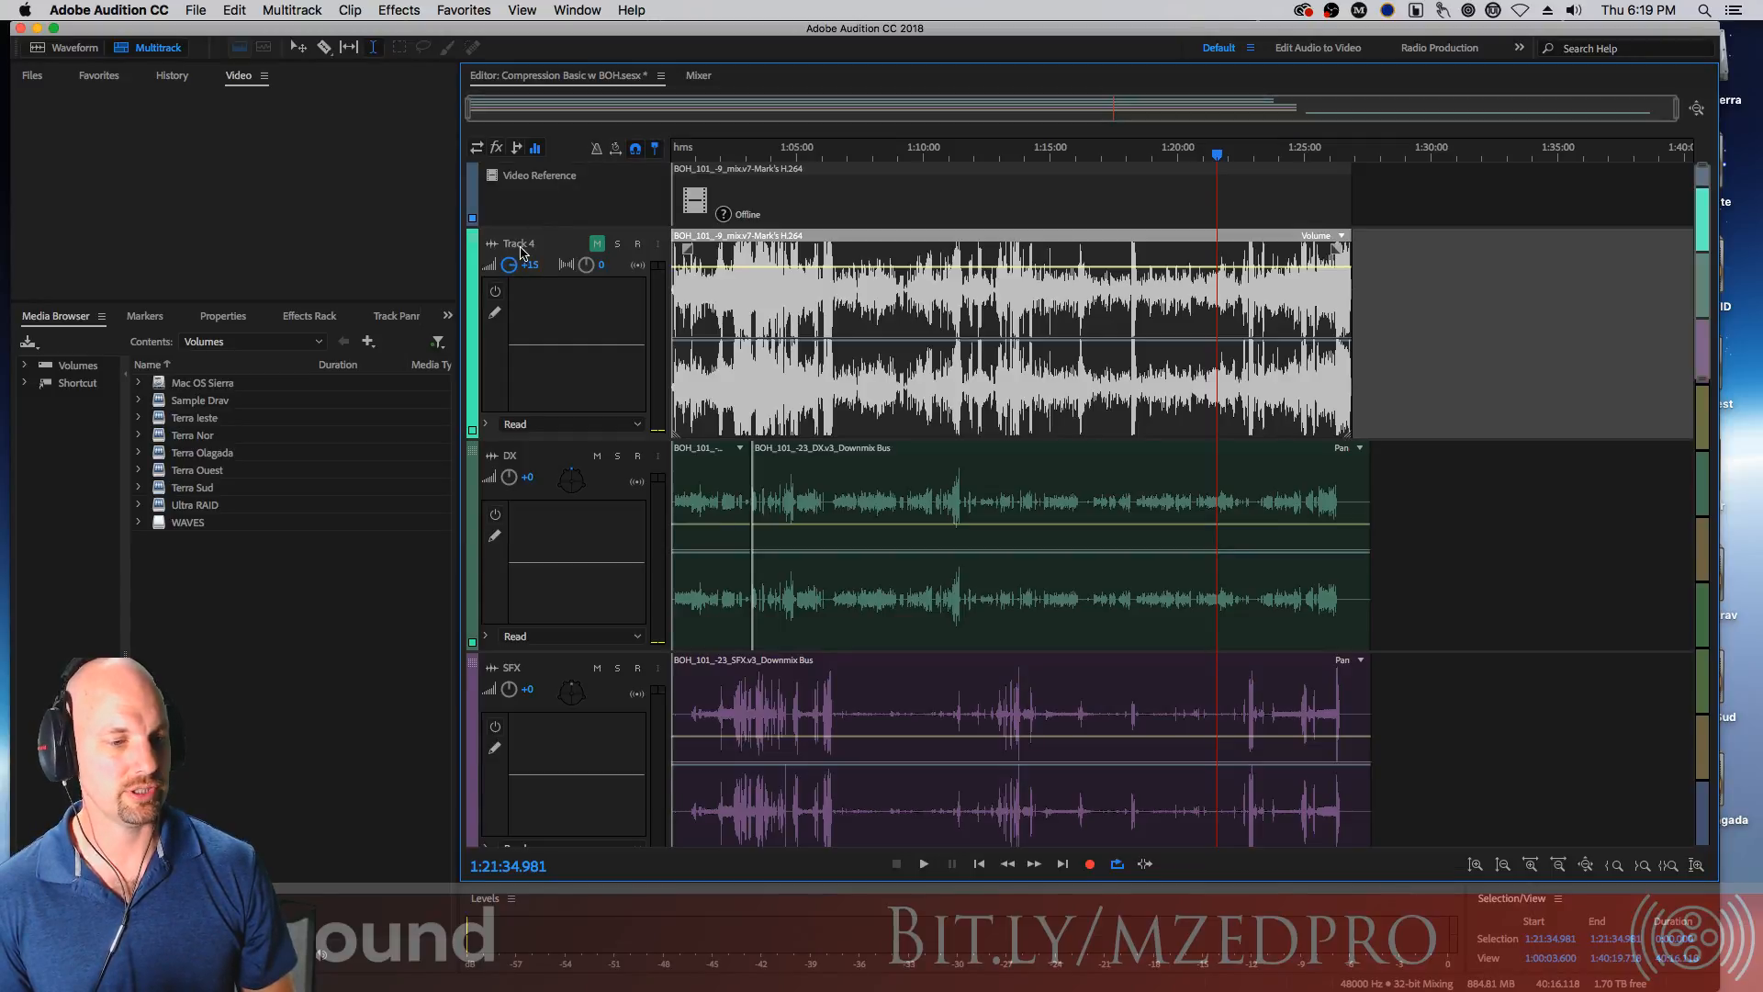
left_click(698, 76)
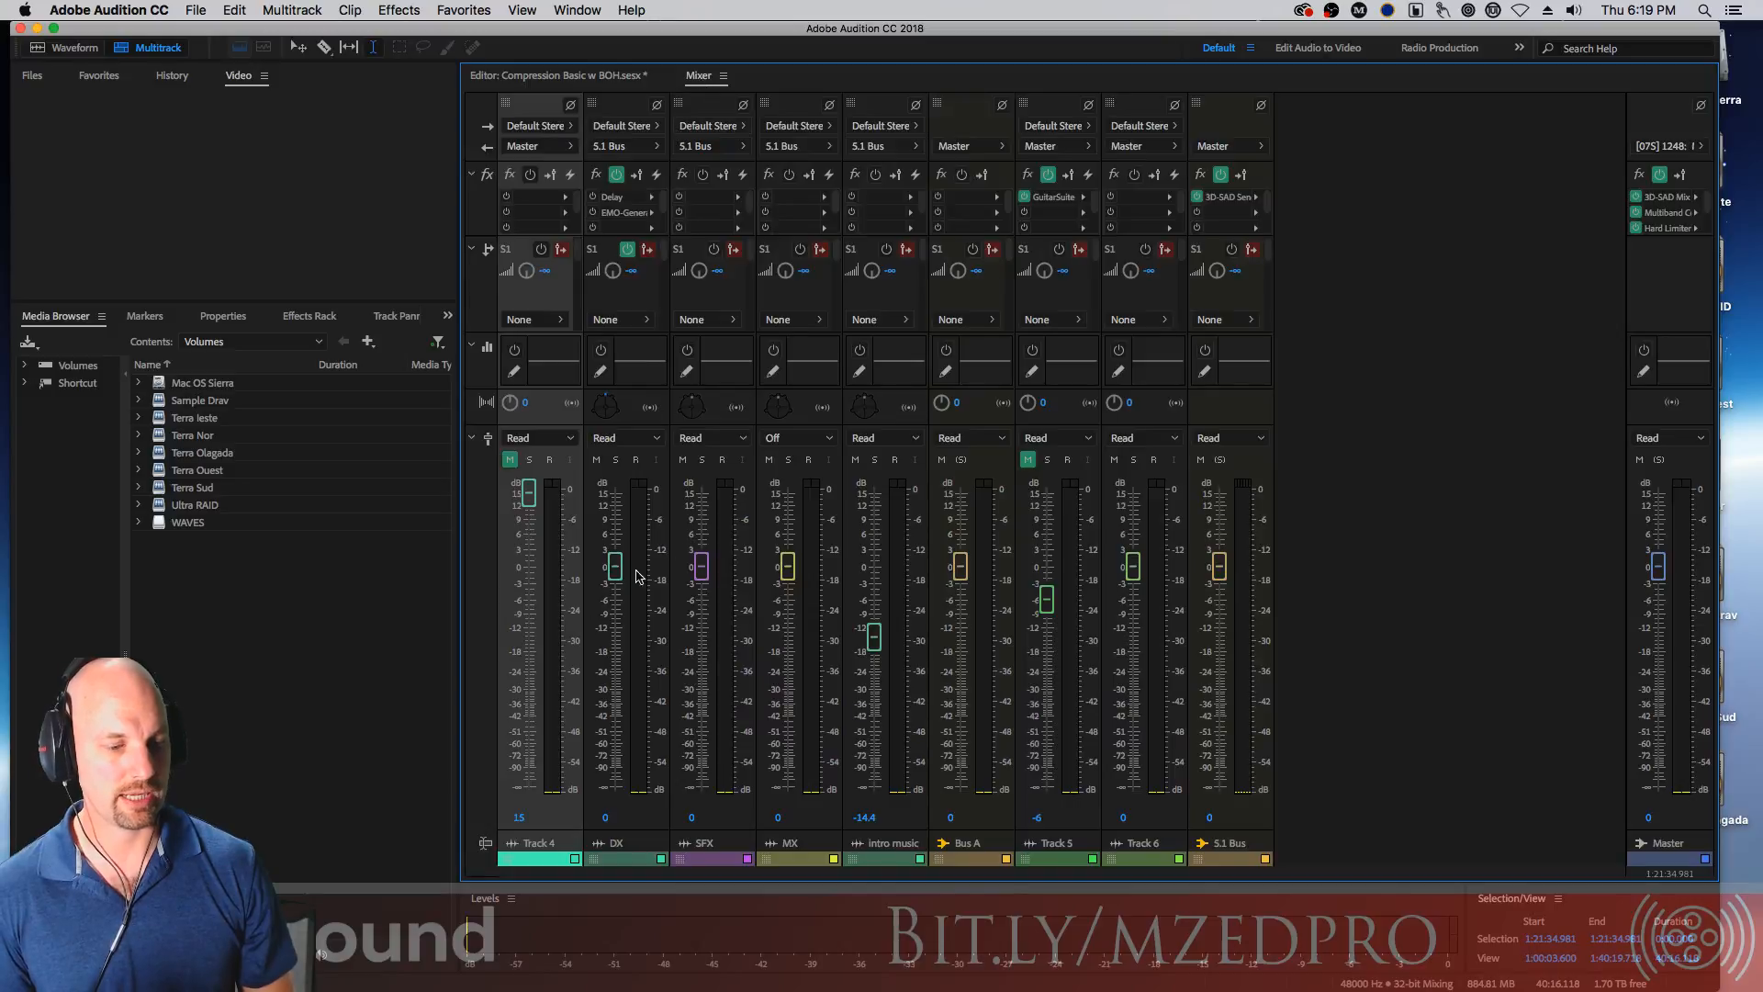
left_click(531, 498, "alt")
left_click(576, 76)
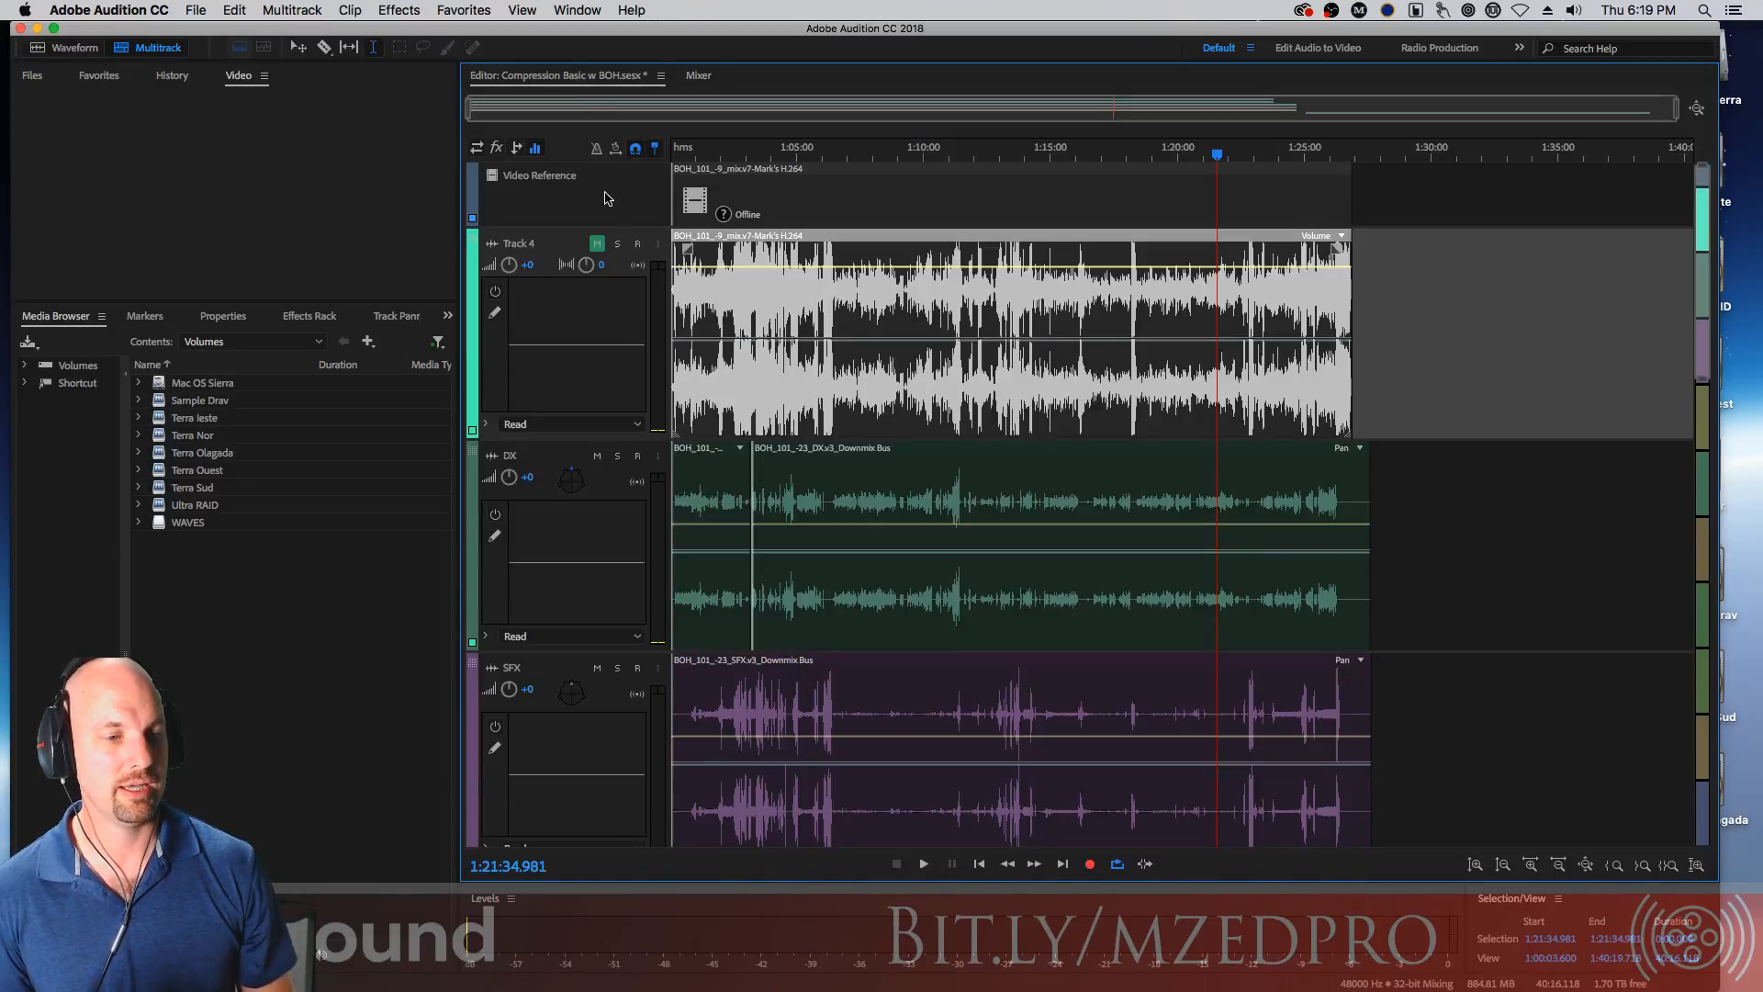
Toggle Track 4's mute off and on, then solo and unsolo it
left_click(598, 246)
left_click(597, 246)
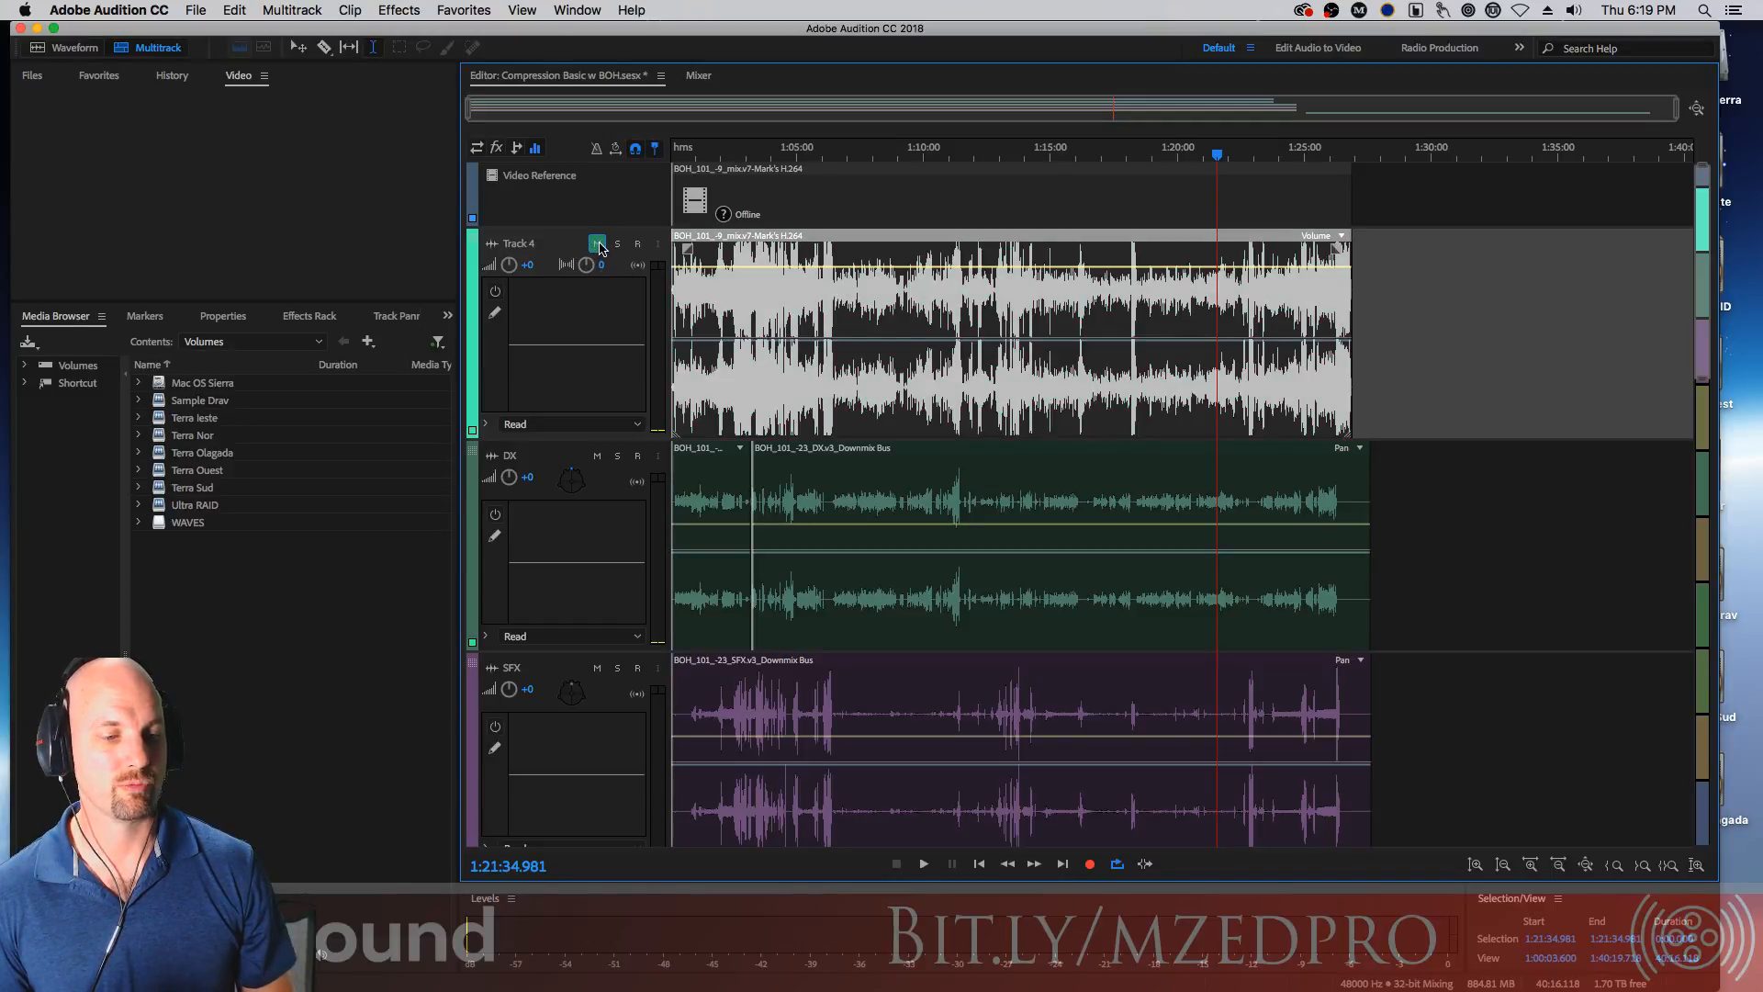
left_click(615, 246)
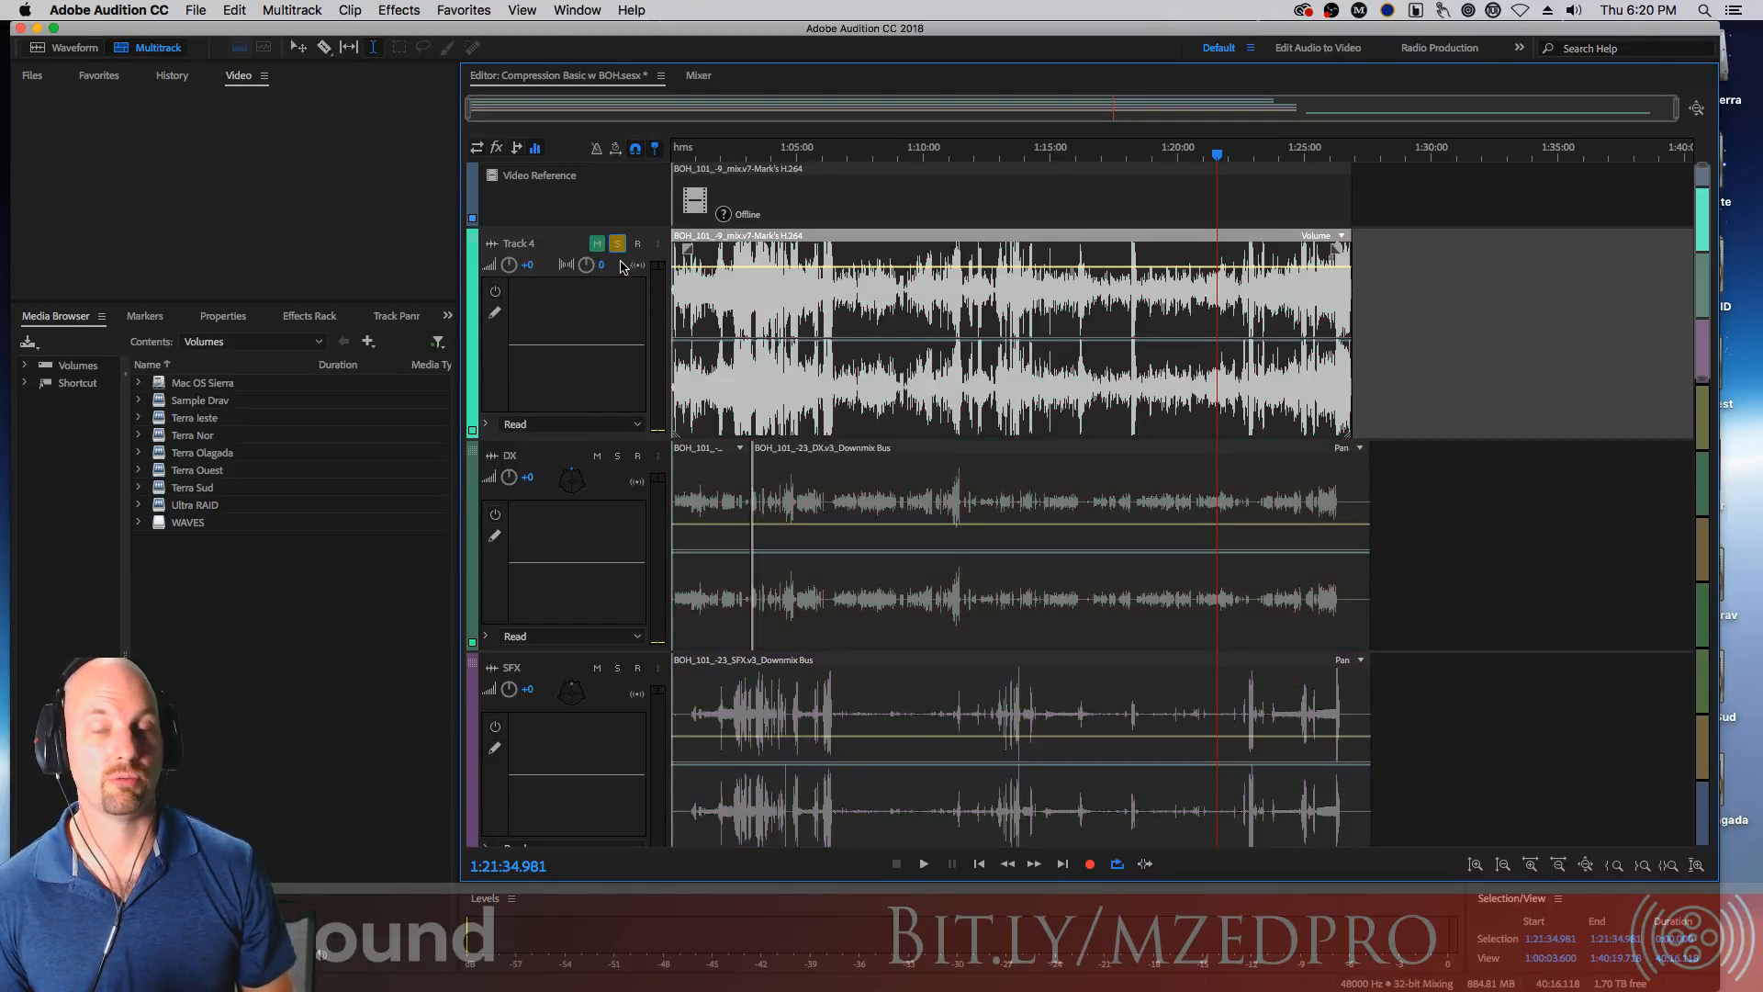
left_click(617, 245)
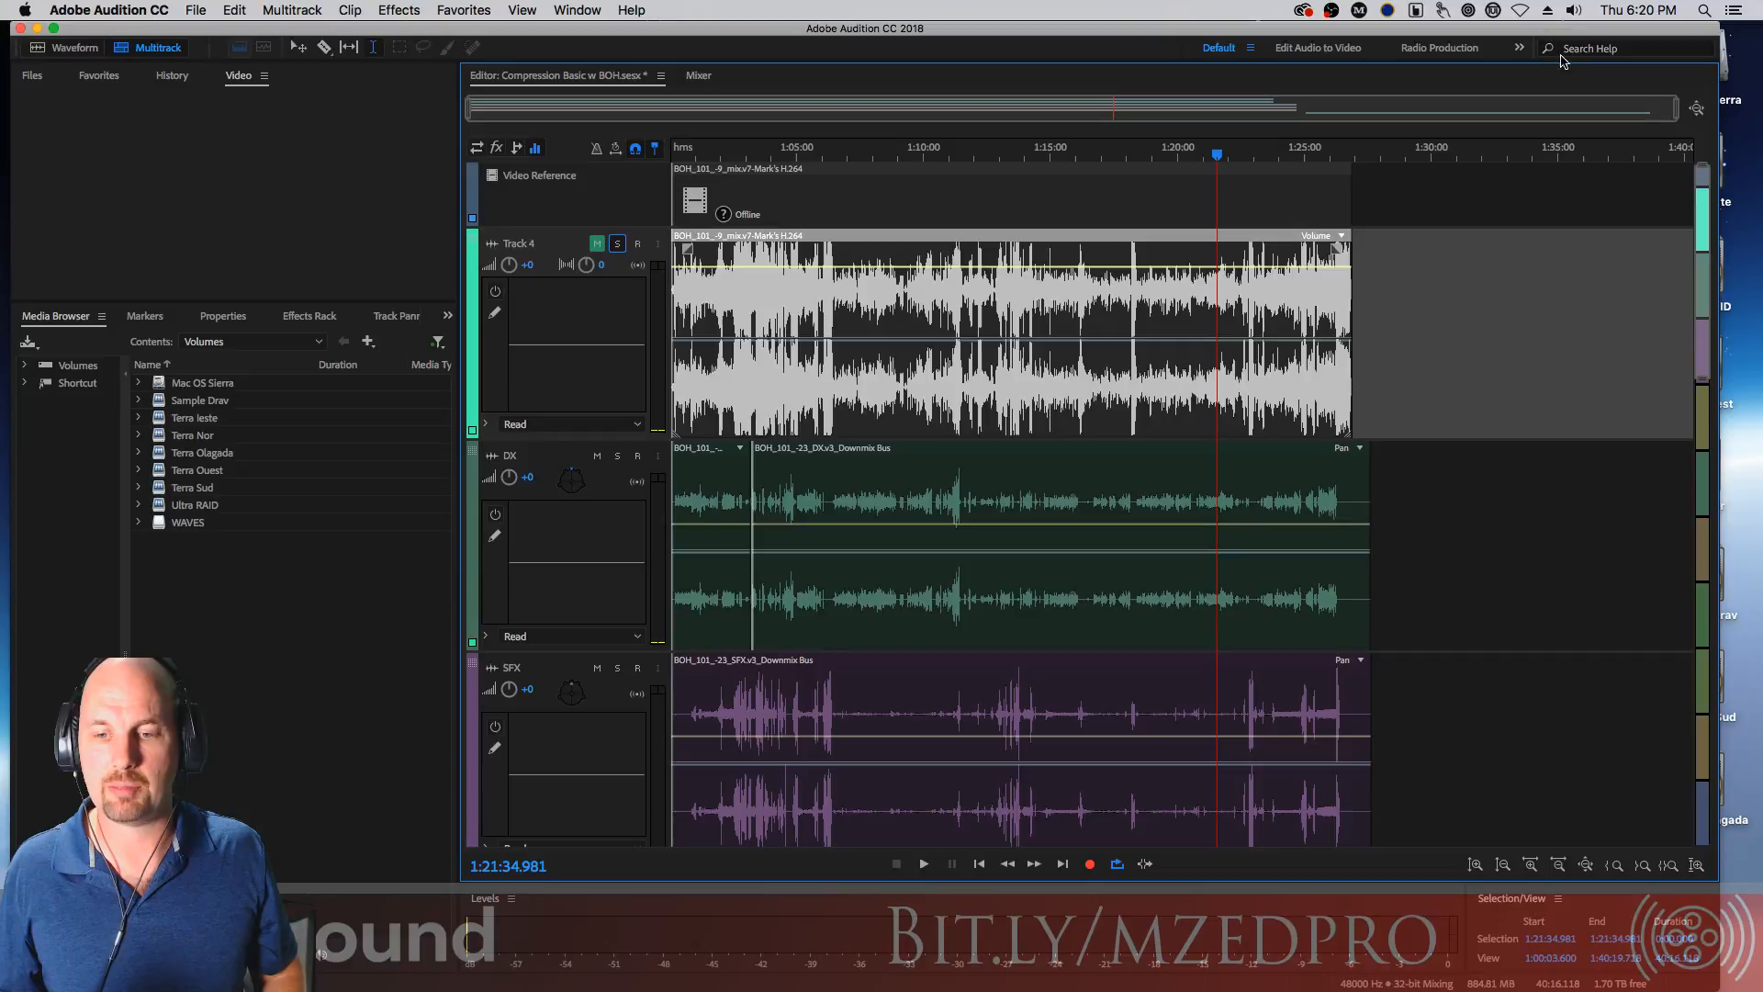
left_click(581, 8)
mouse_move(613, 33)
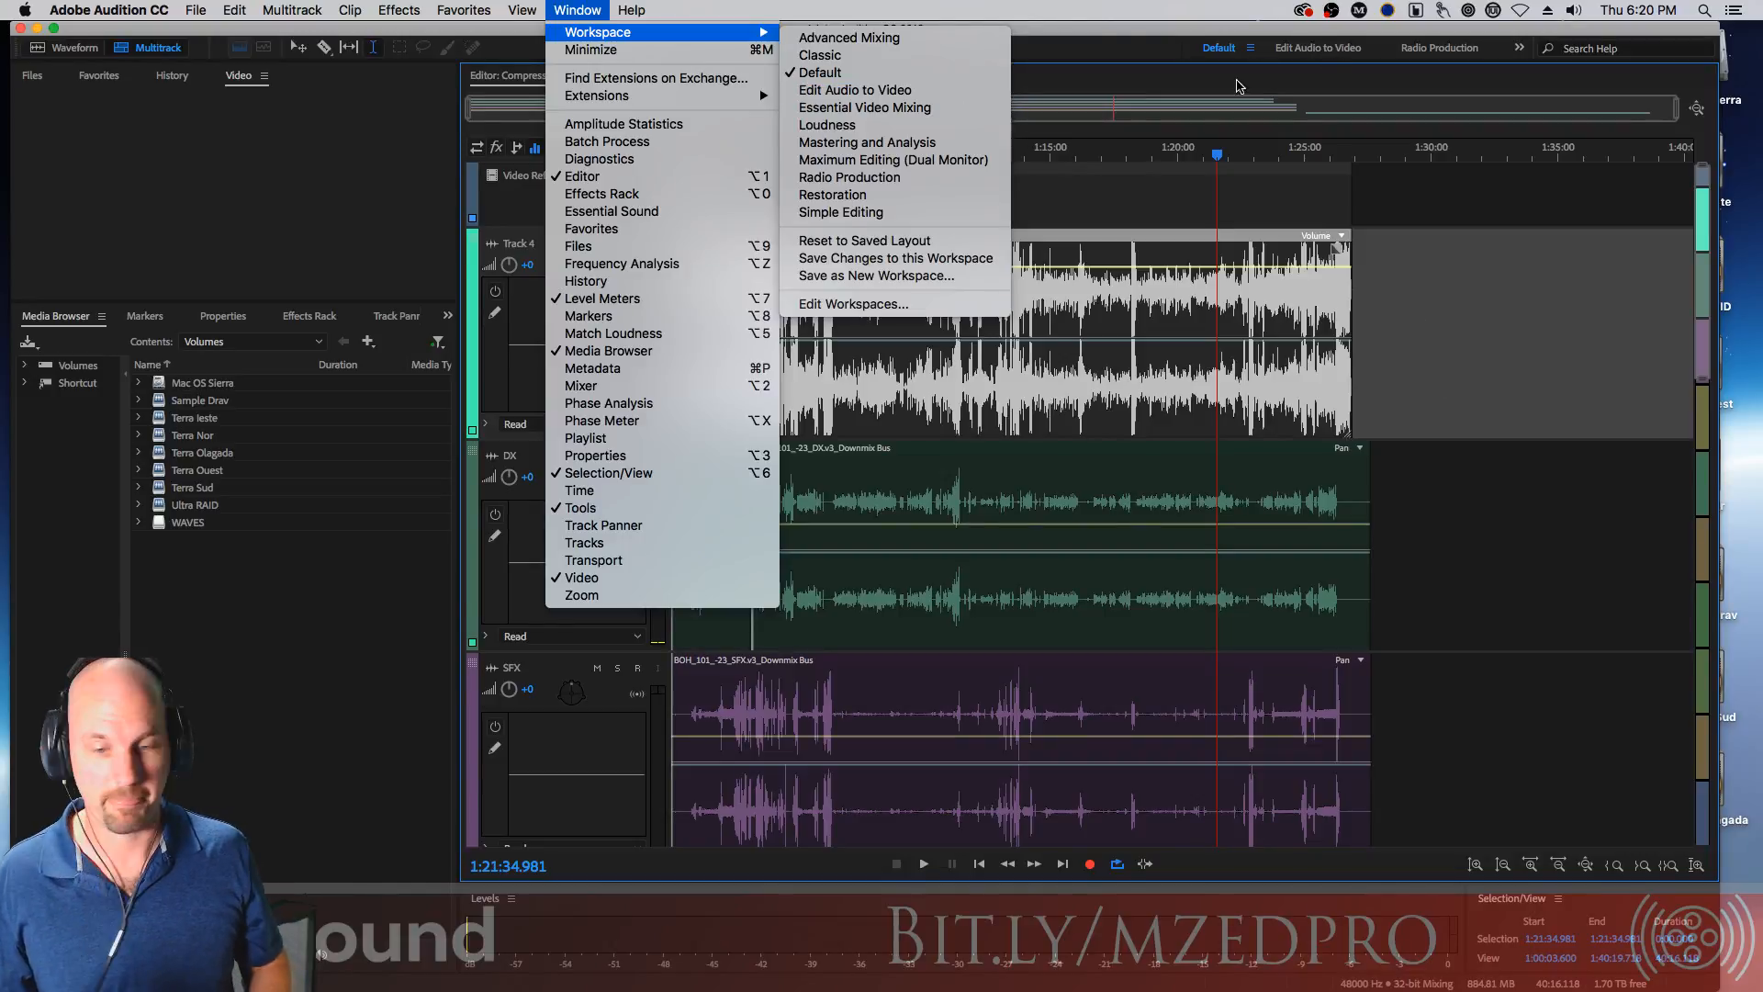
left_click(1065, 30)
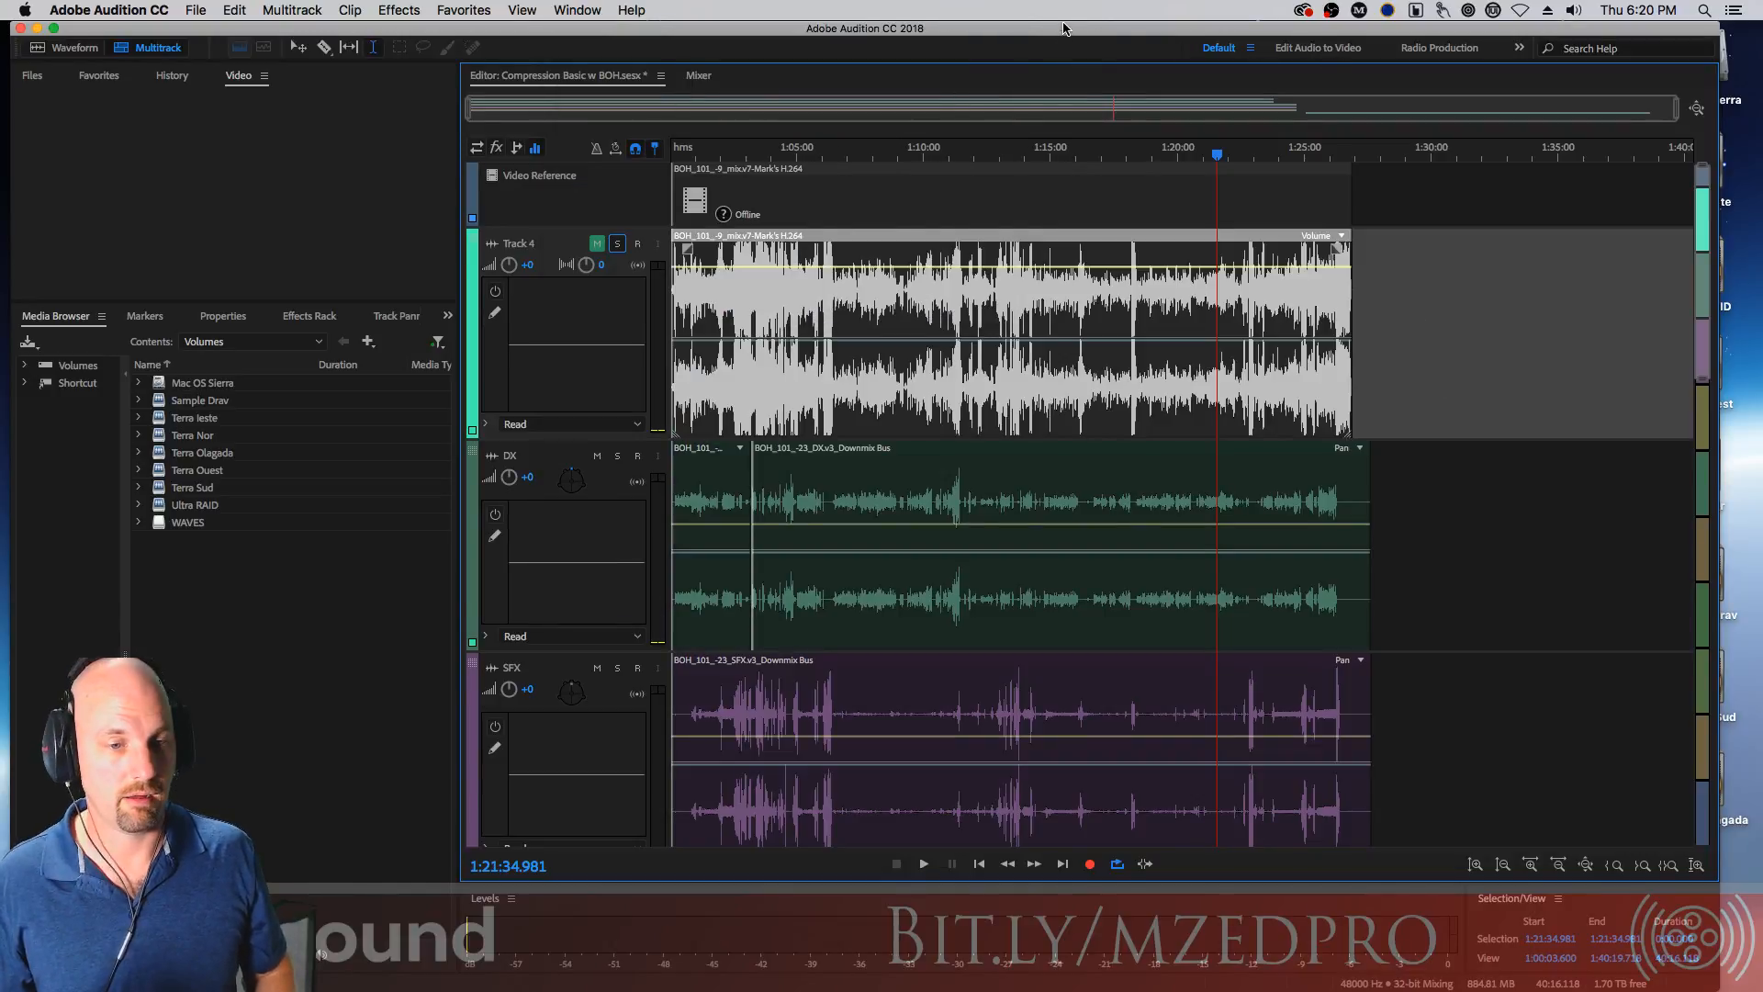
Show the input and output routing controls in the editor's track headers
left_click(700, 79)
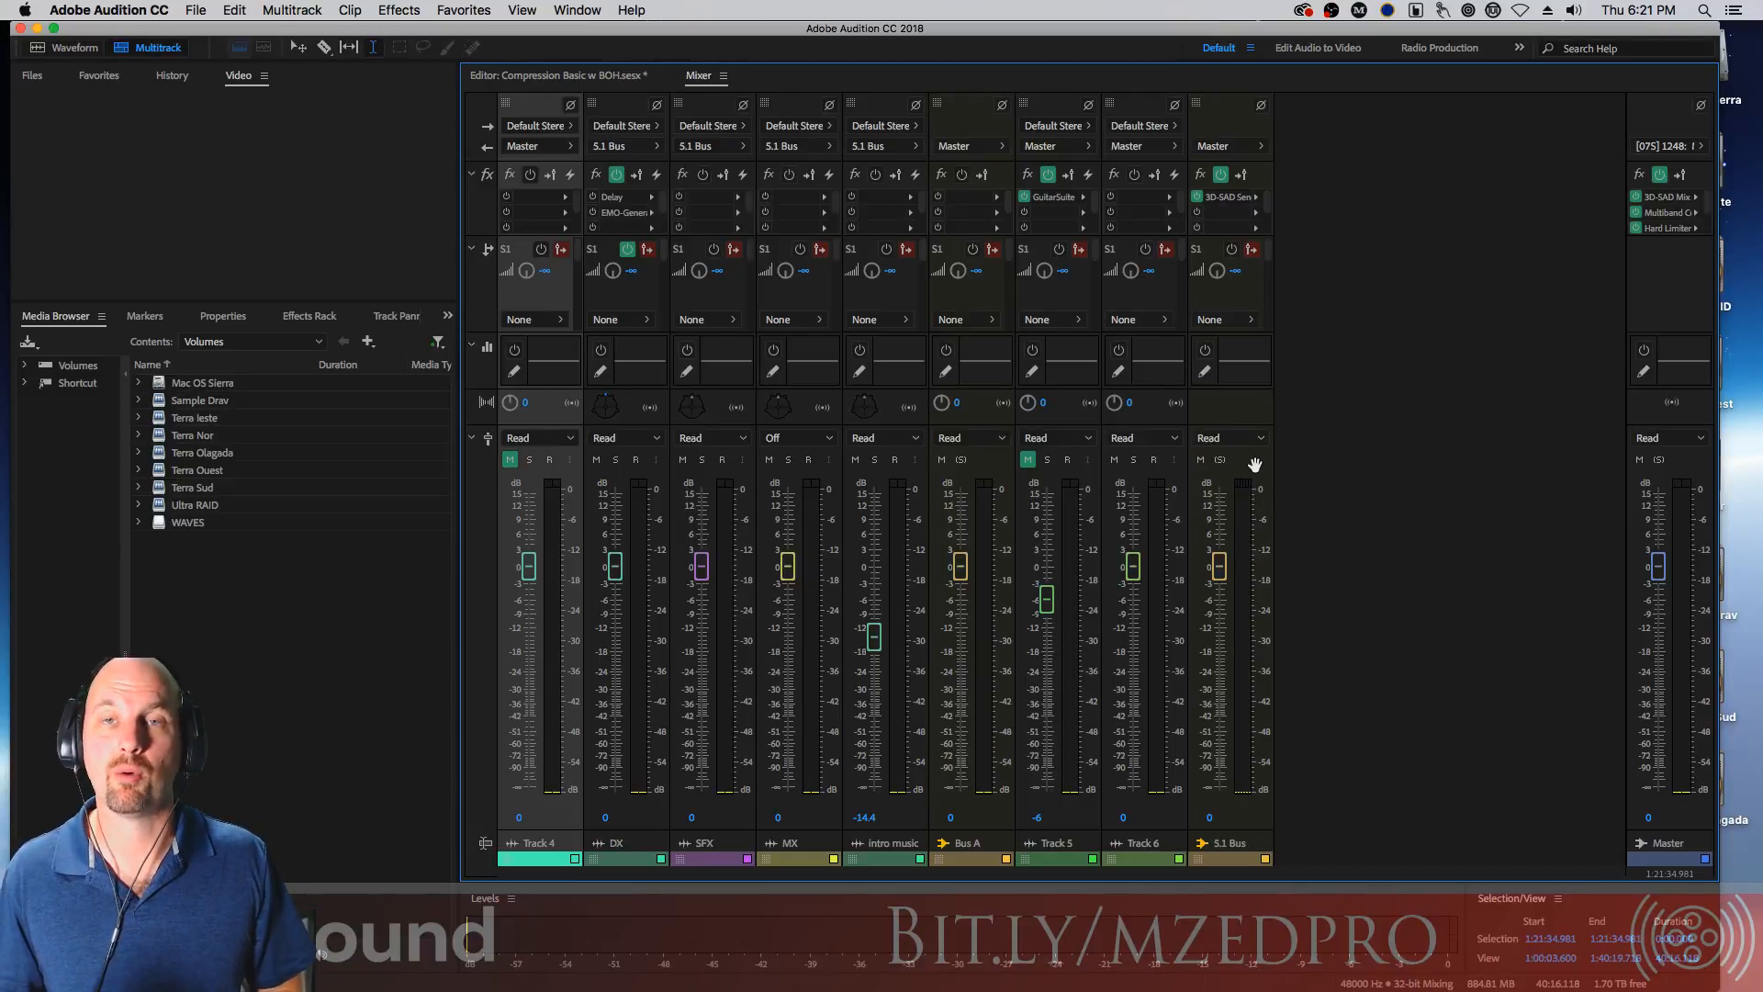
left_click(618, 78)
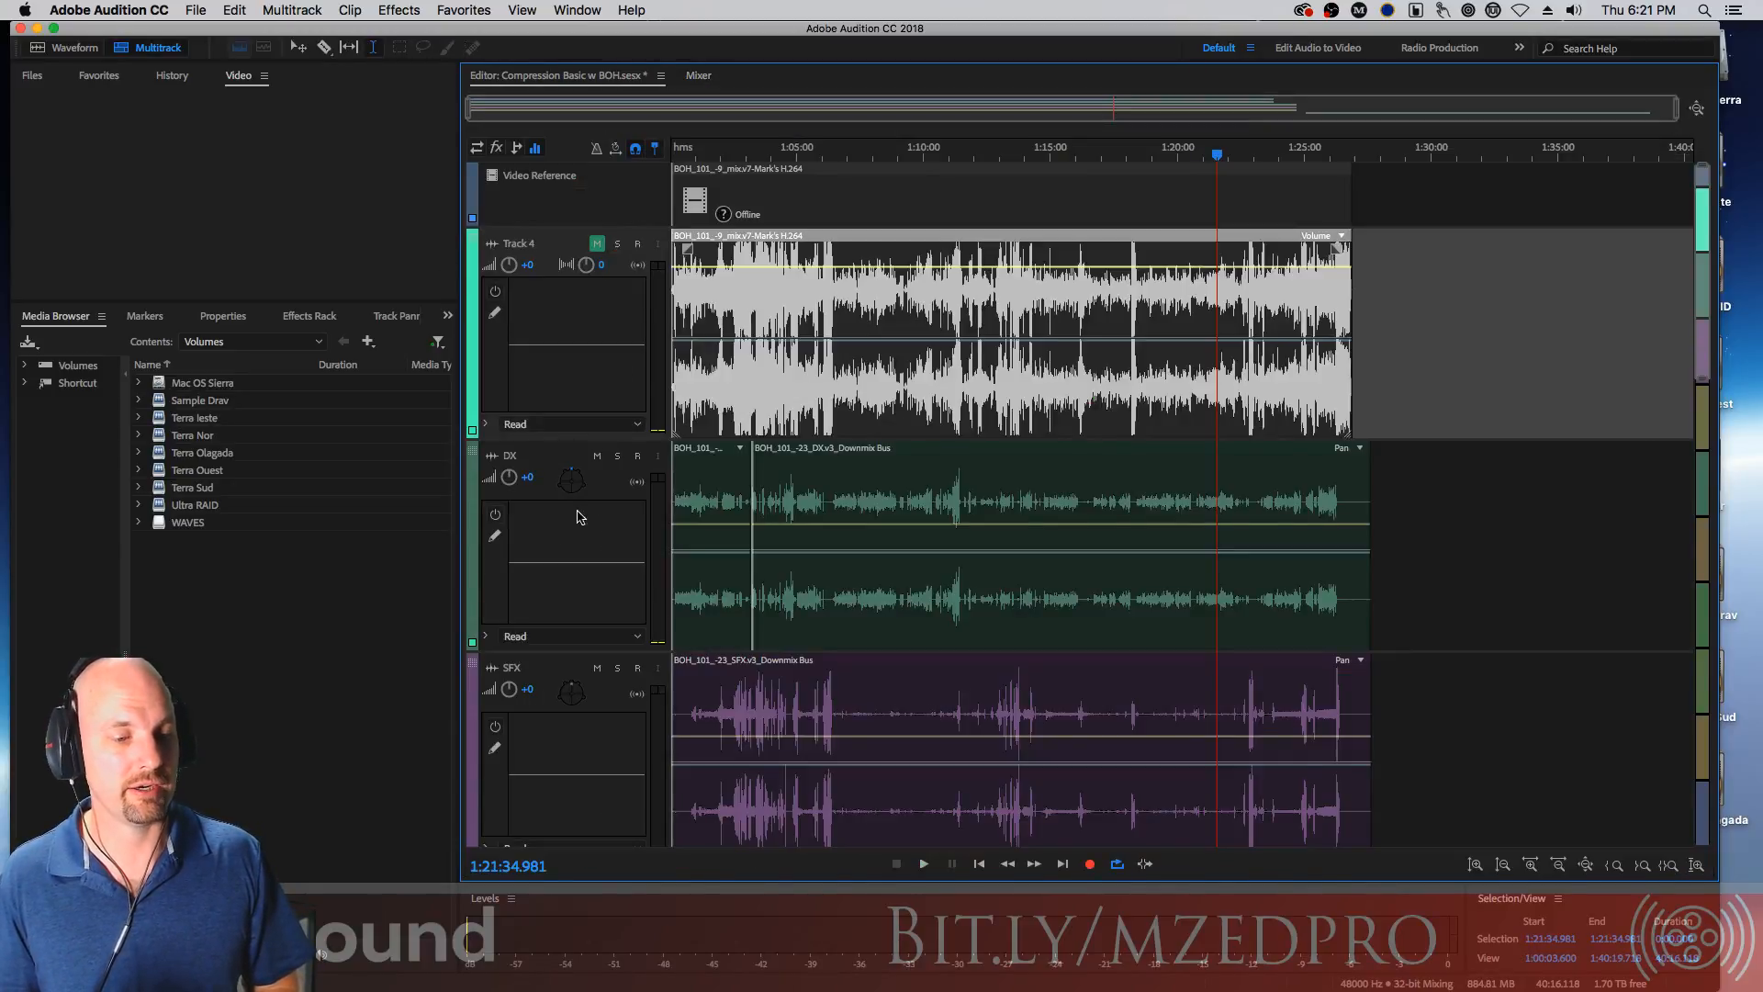
left_click(477, 148)
left_click_drag(571, 439, 590, 332)
In the Mixer, set Track 5's output to Master and show its track effects in the Effects Rack
left_click(696, 78)
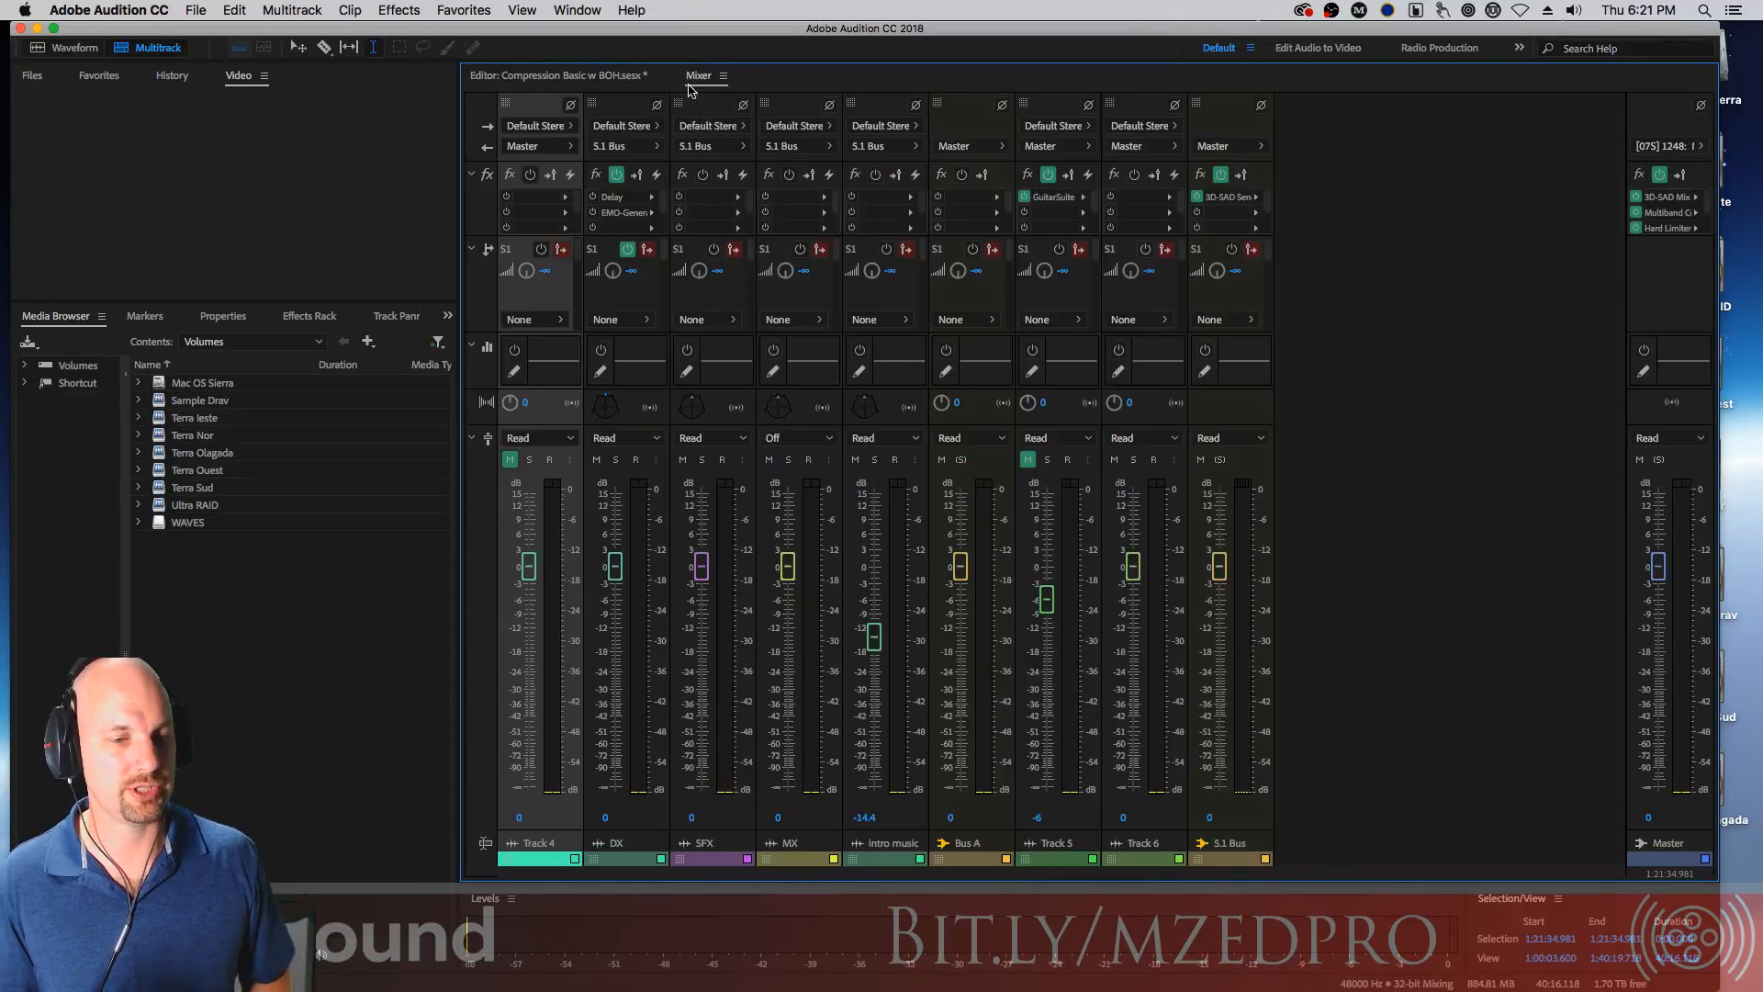
left_click(1069, 128)
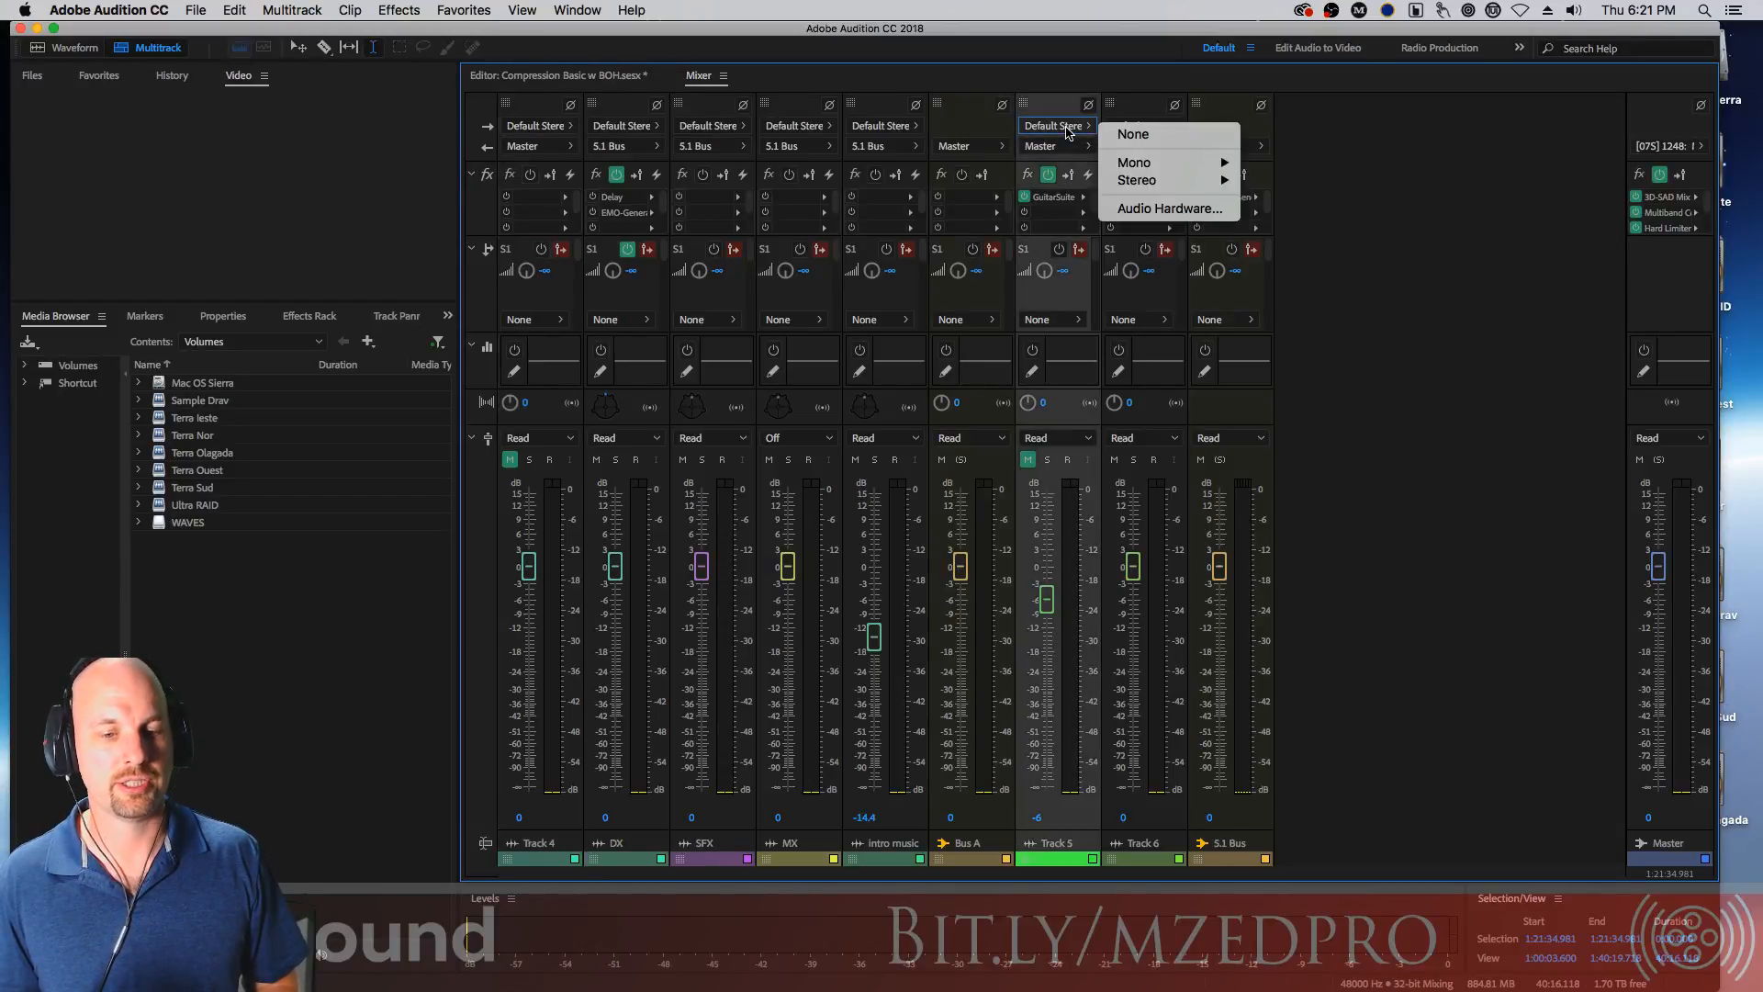
mouse_move(1162, 183)
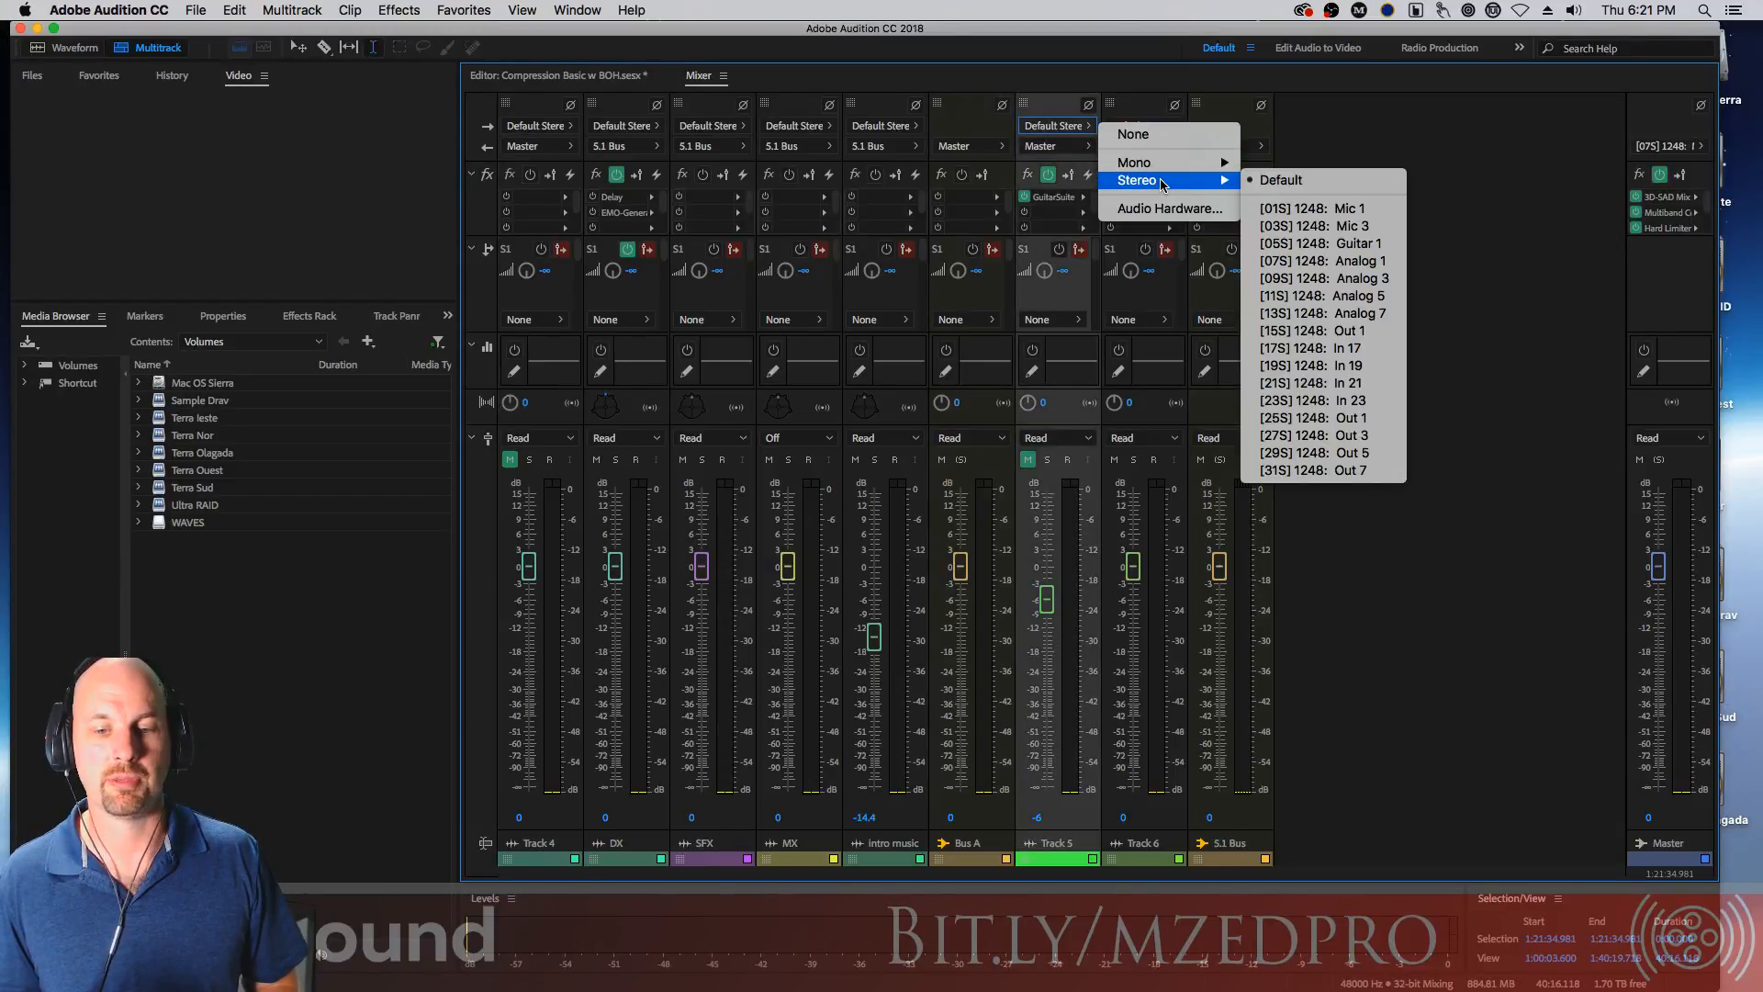
left_click(1034, 69)
left_click(1073, 147)
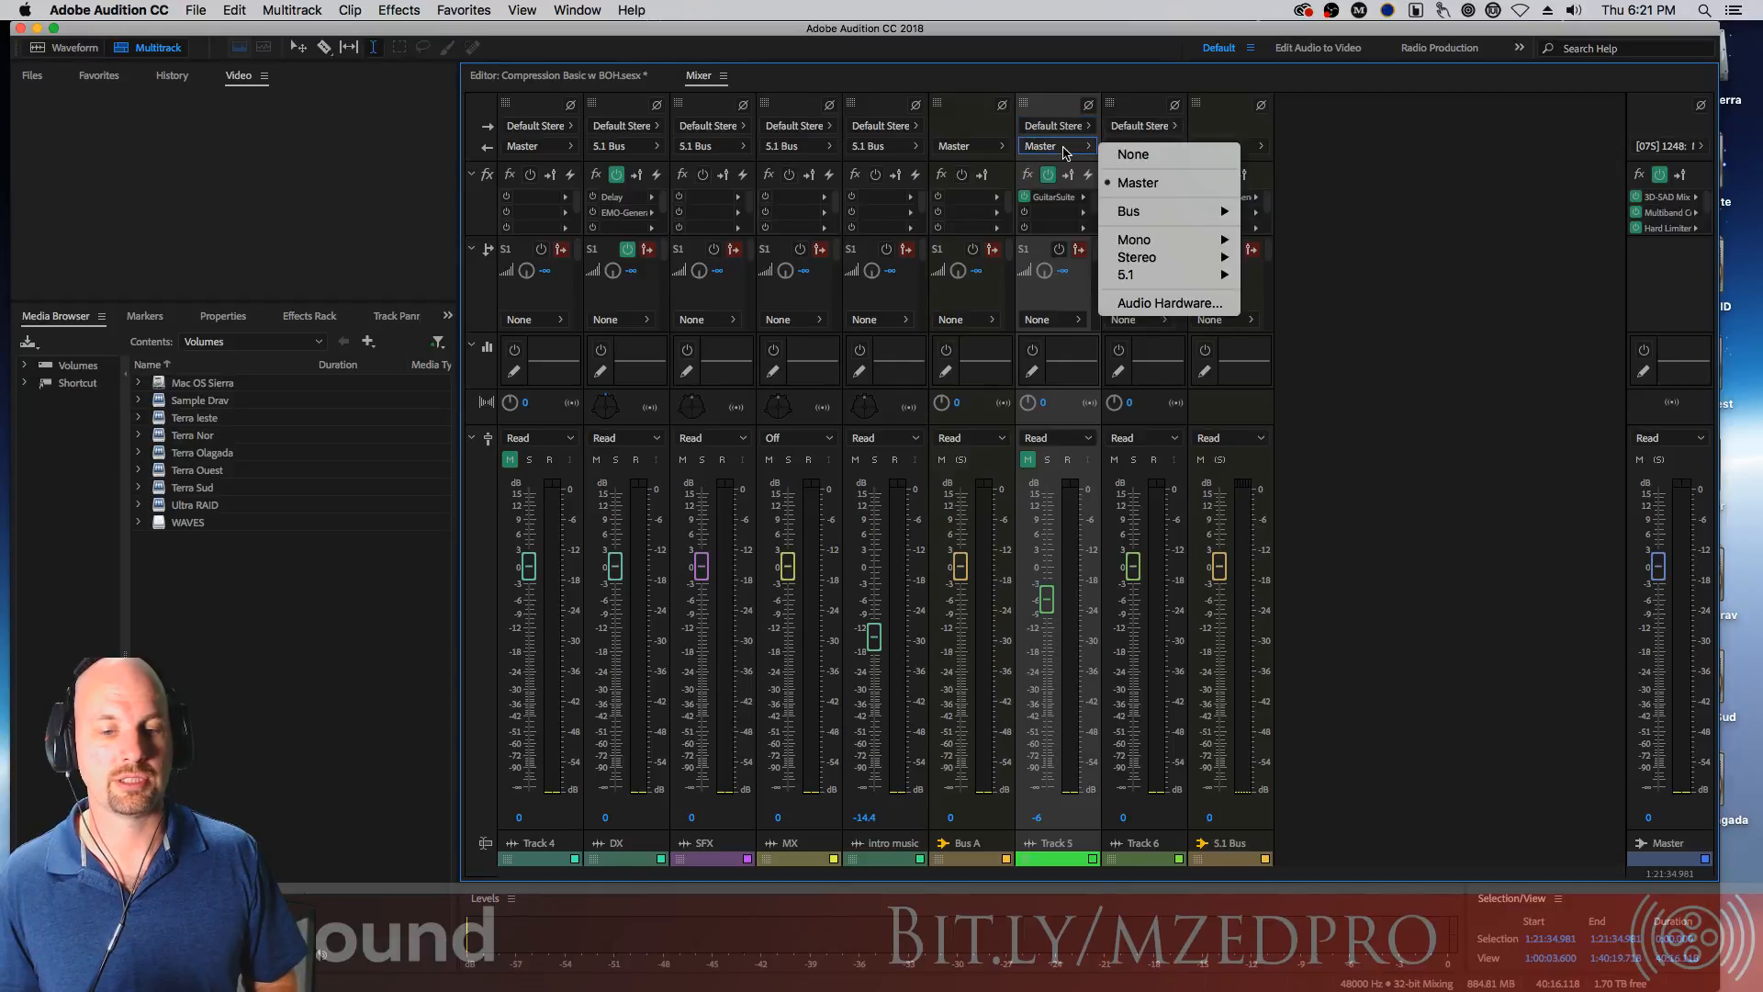
left_click(1148, 186)
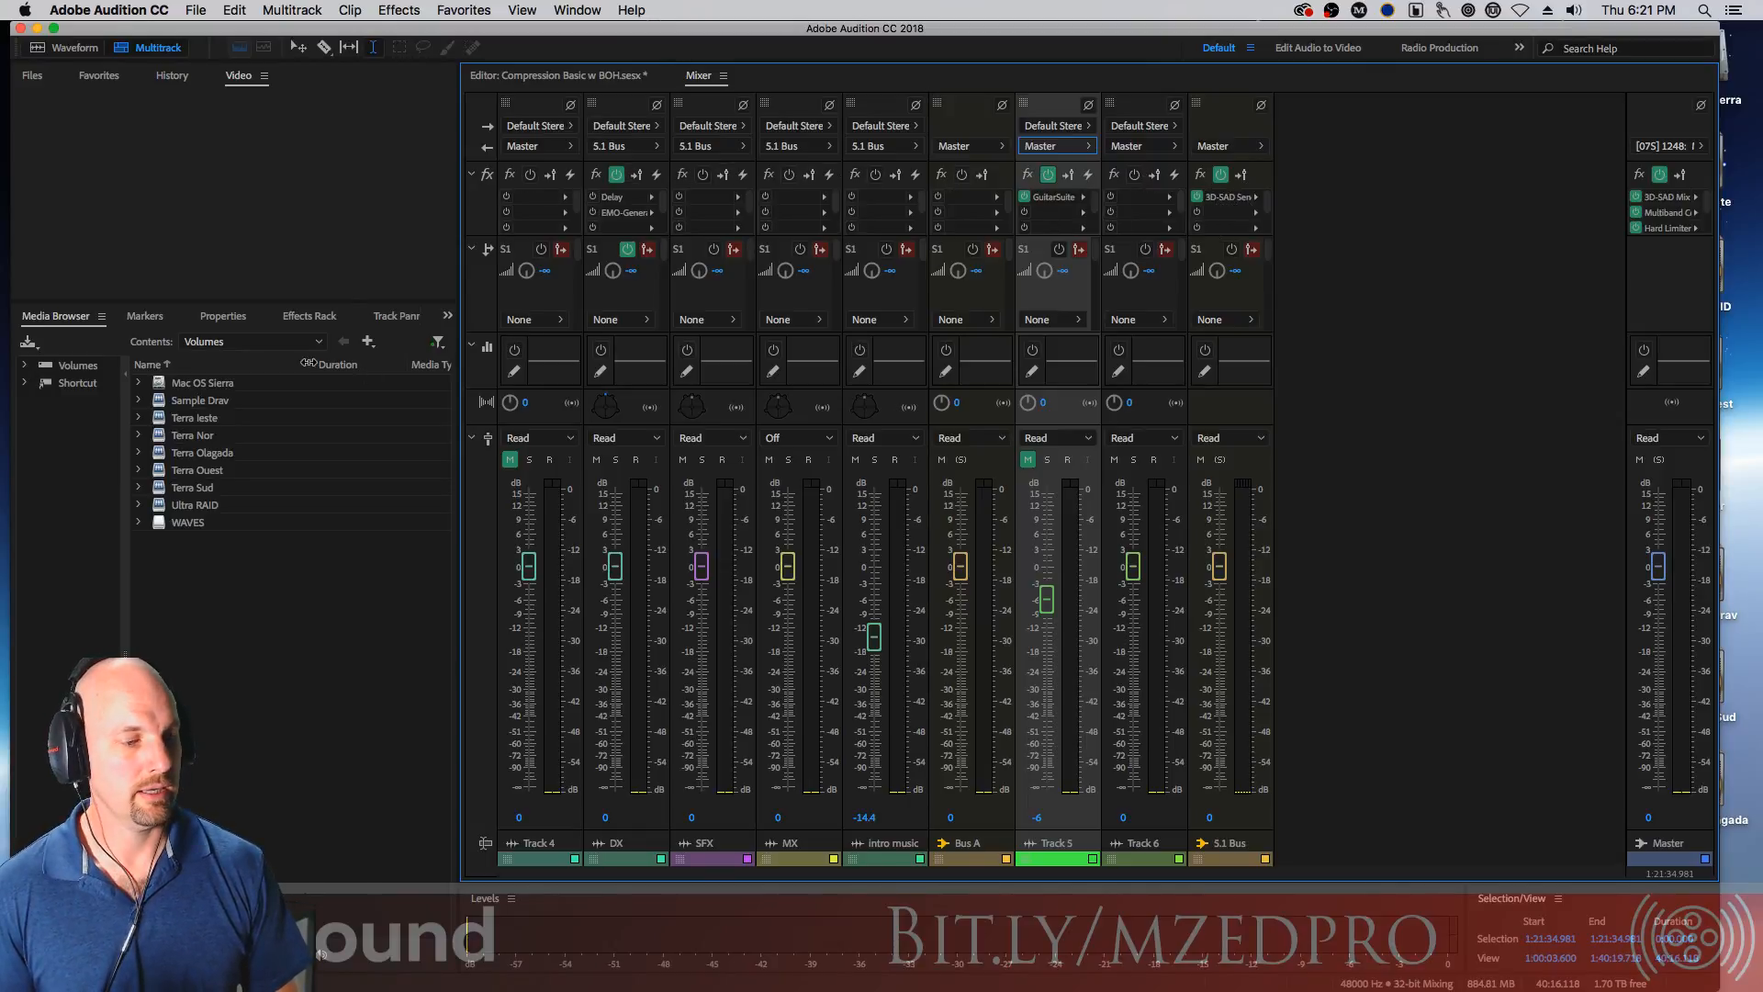
left_click(307, 315)
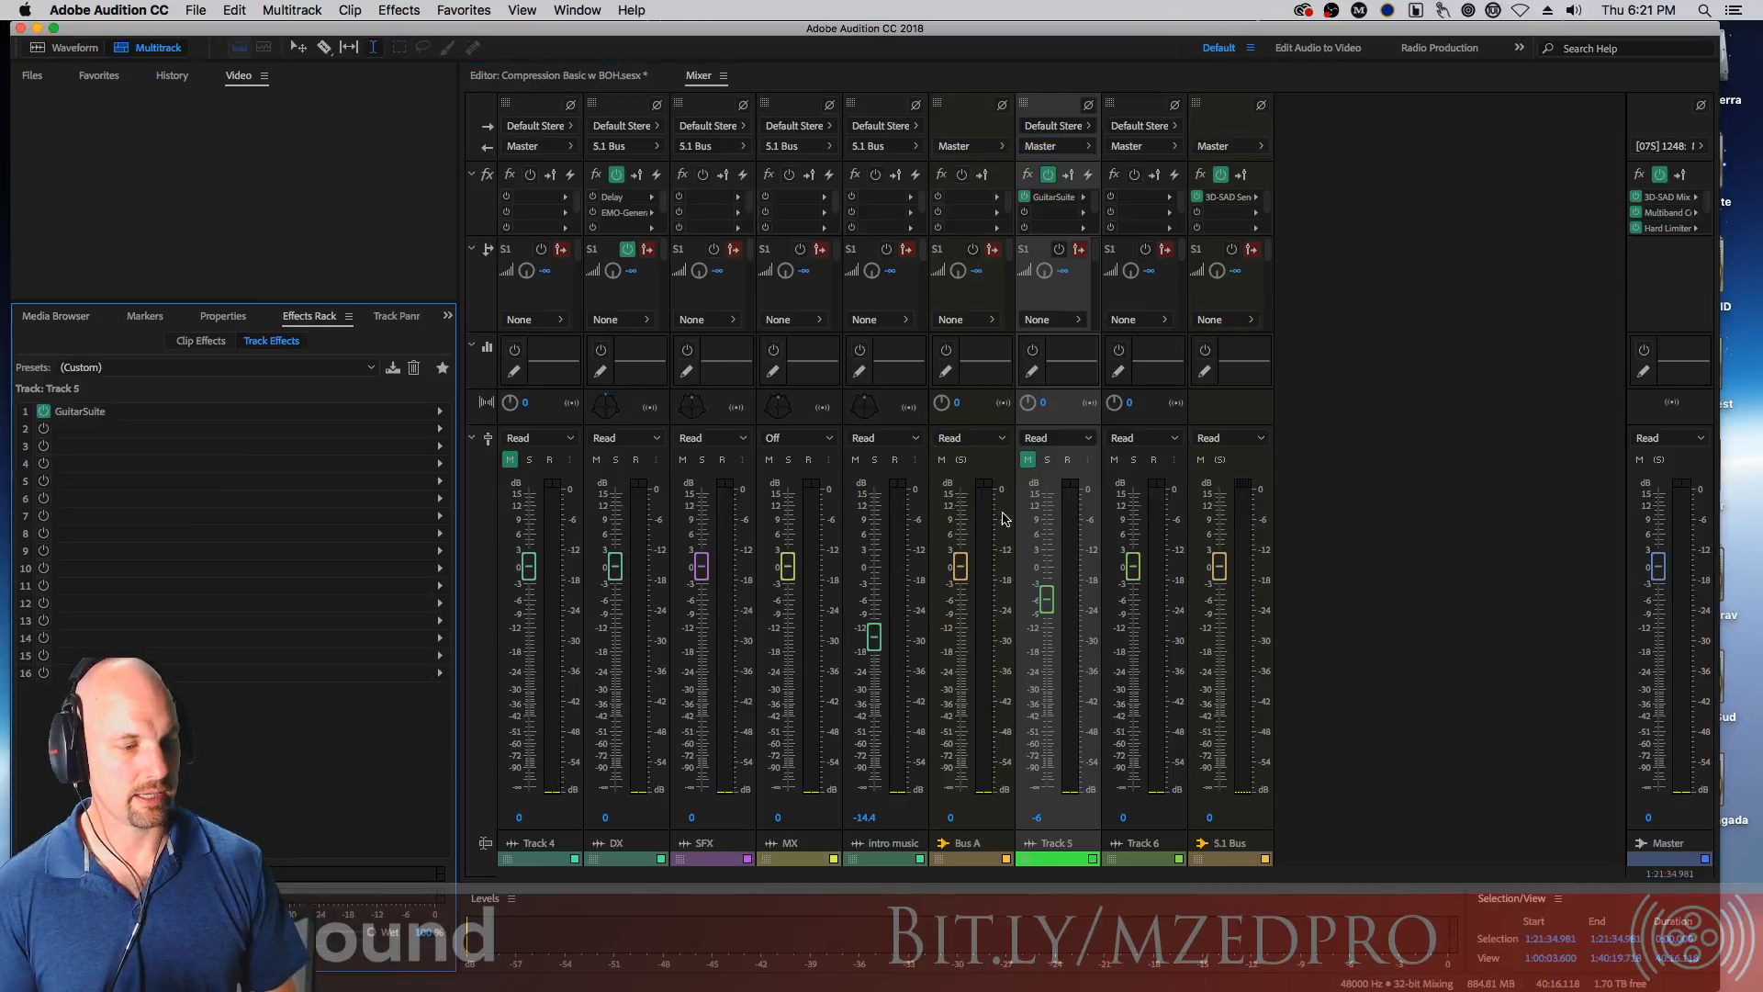
Select the S.1 Bus channel in the Mixer and toggle its track effects rack power off and back on
left_click(1230, 822)
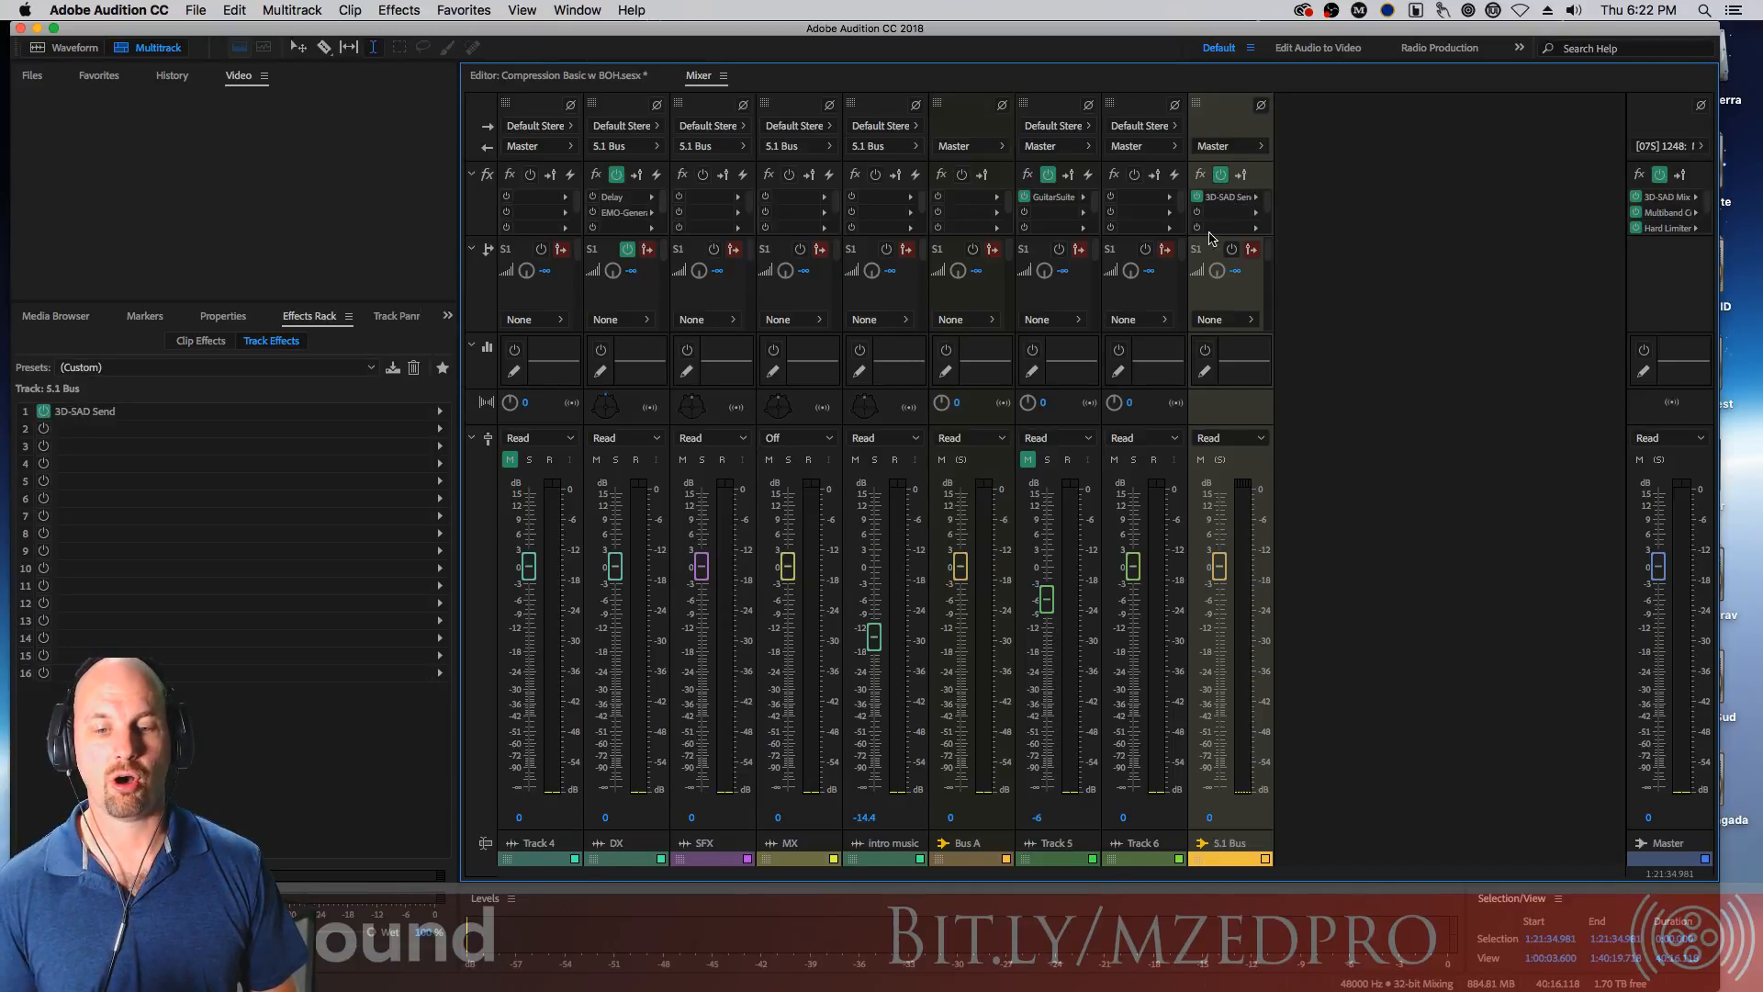
left_click(1220, 176)
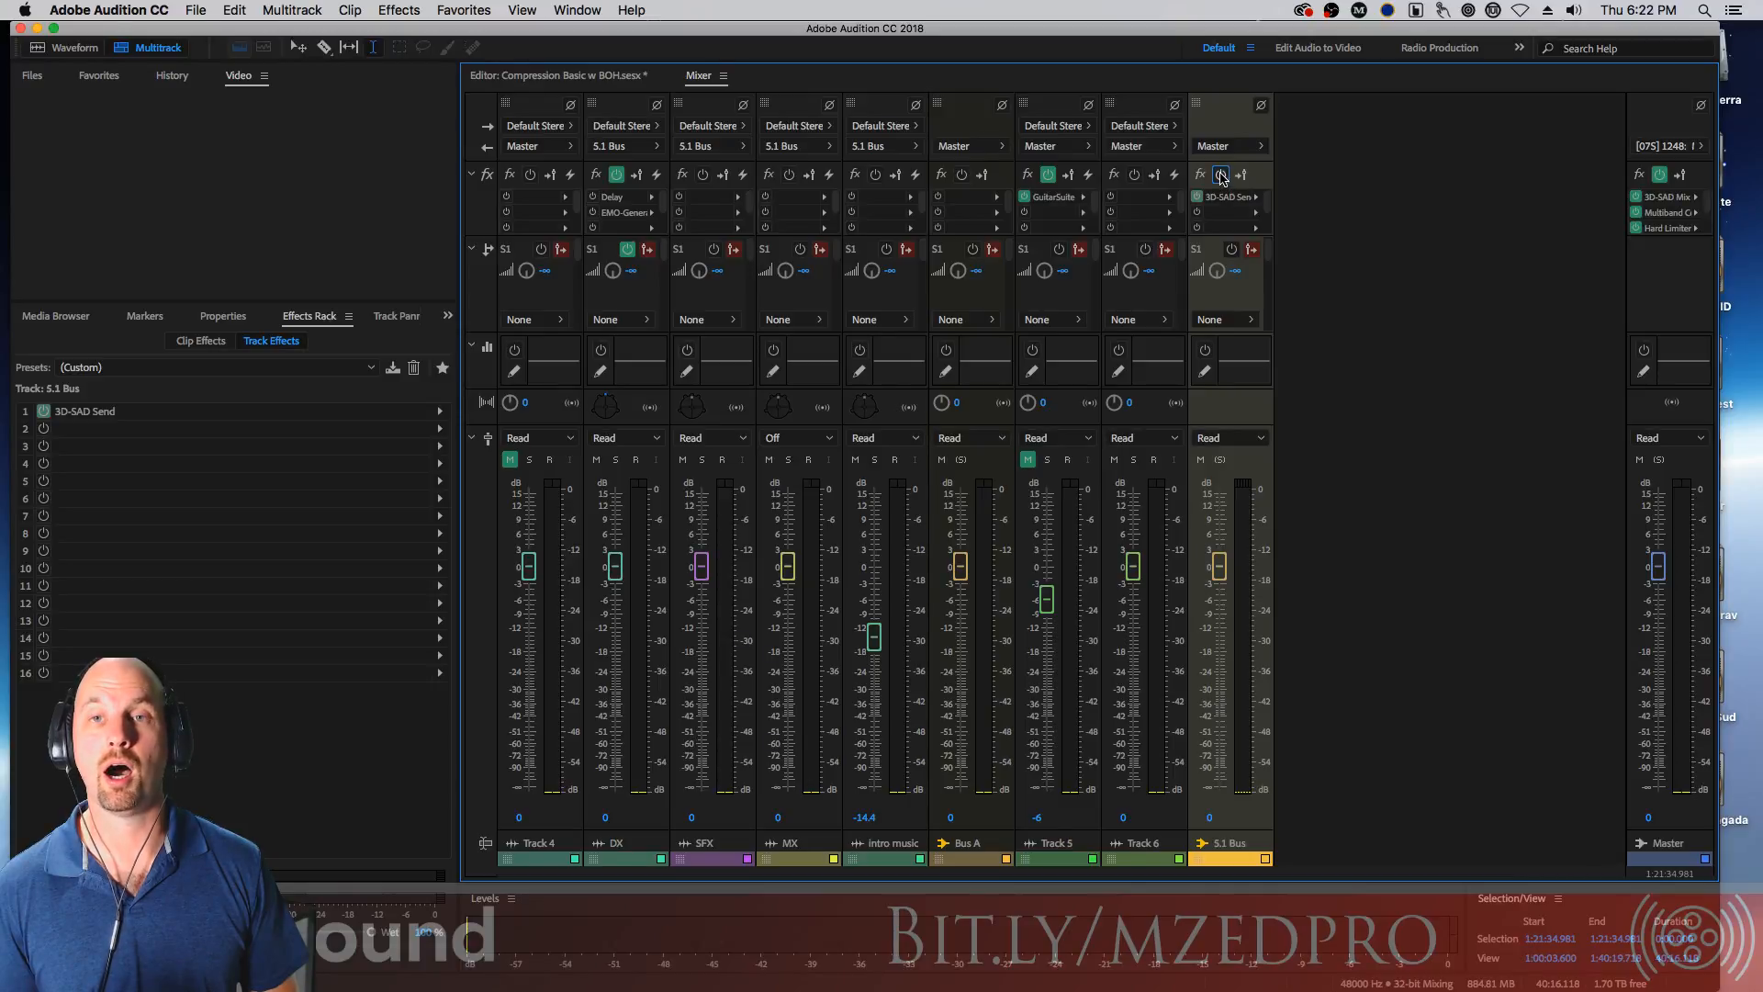
left_click(1221, 176)
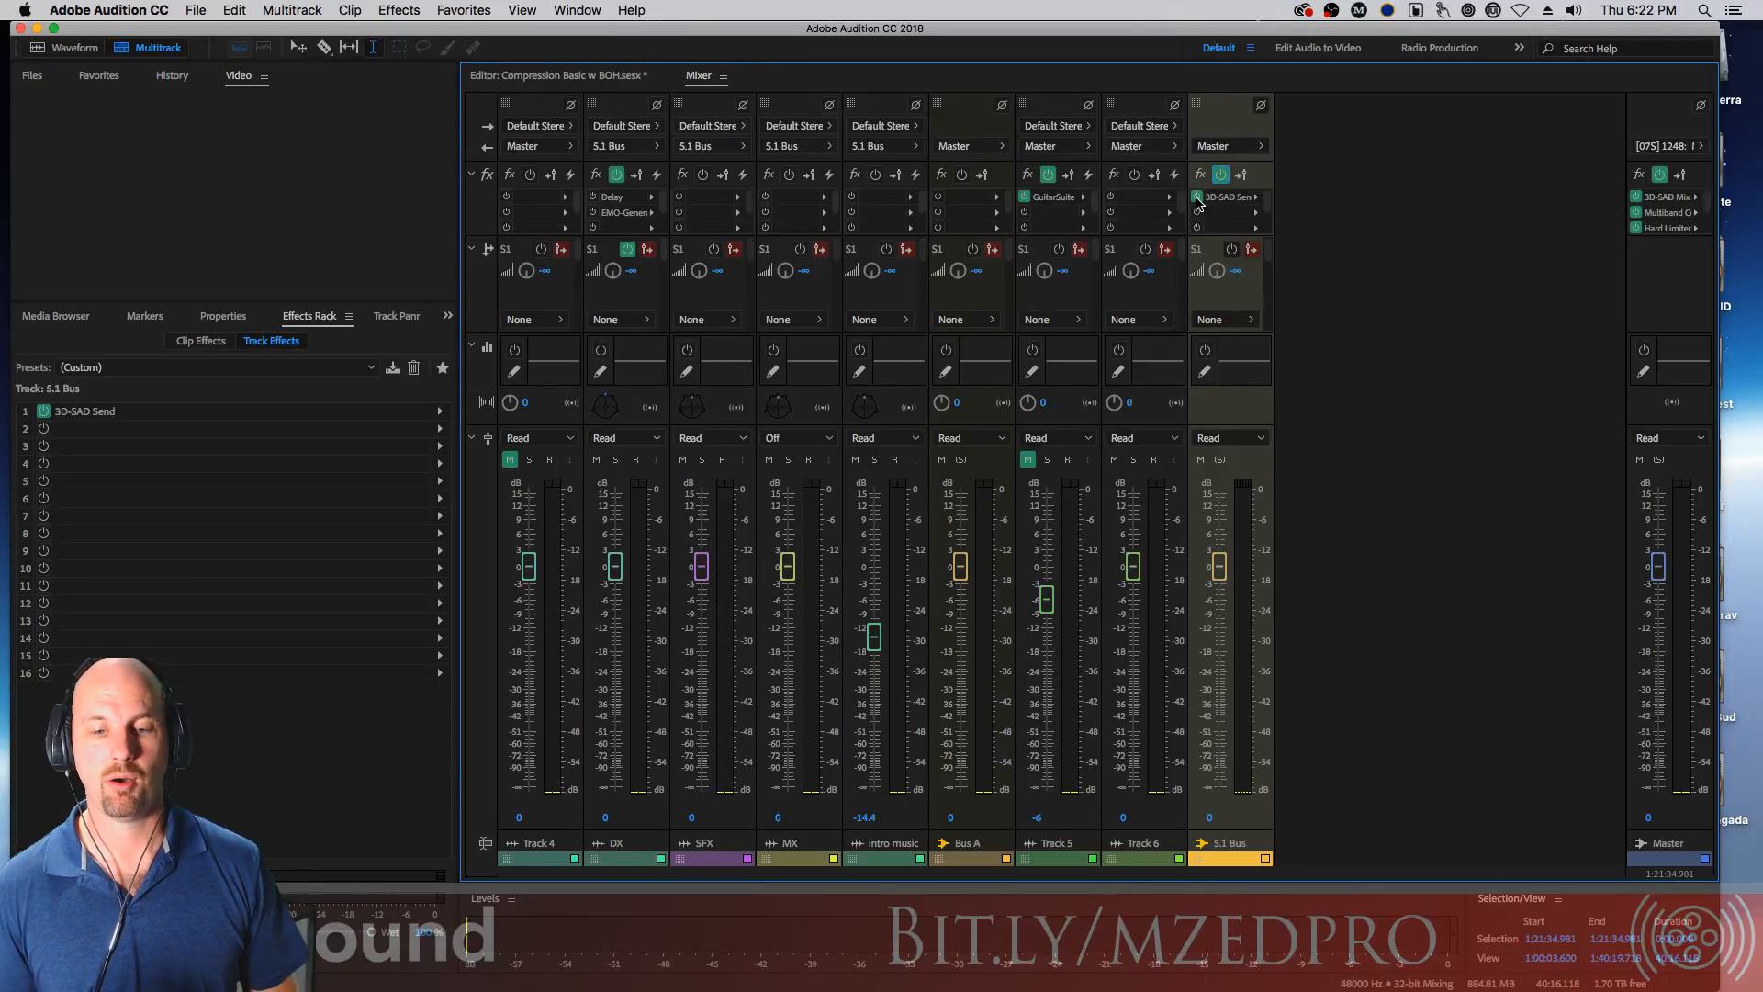
Toggle the 3D-SAD Send effect's power and the rack's FX pre-fader/post-fader setting off and back on
left_click(1198, 198)
left_click(1197, 199)
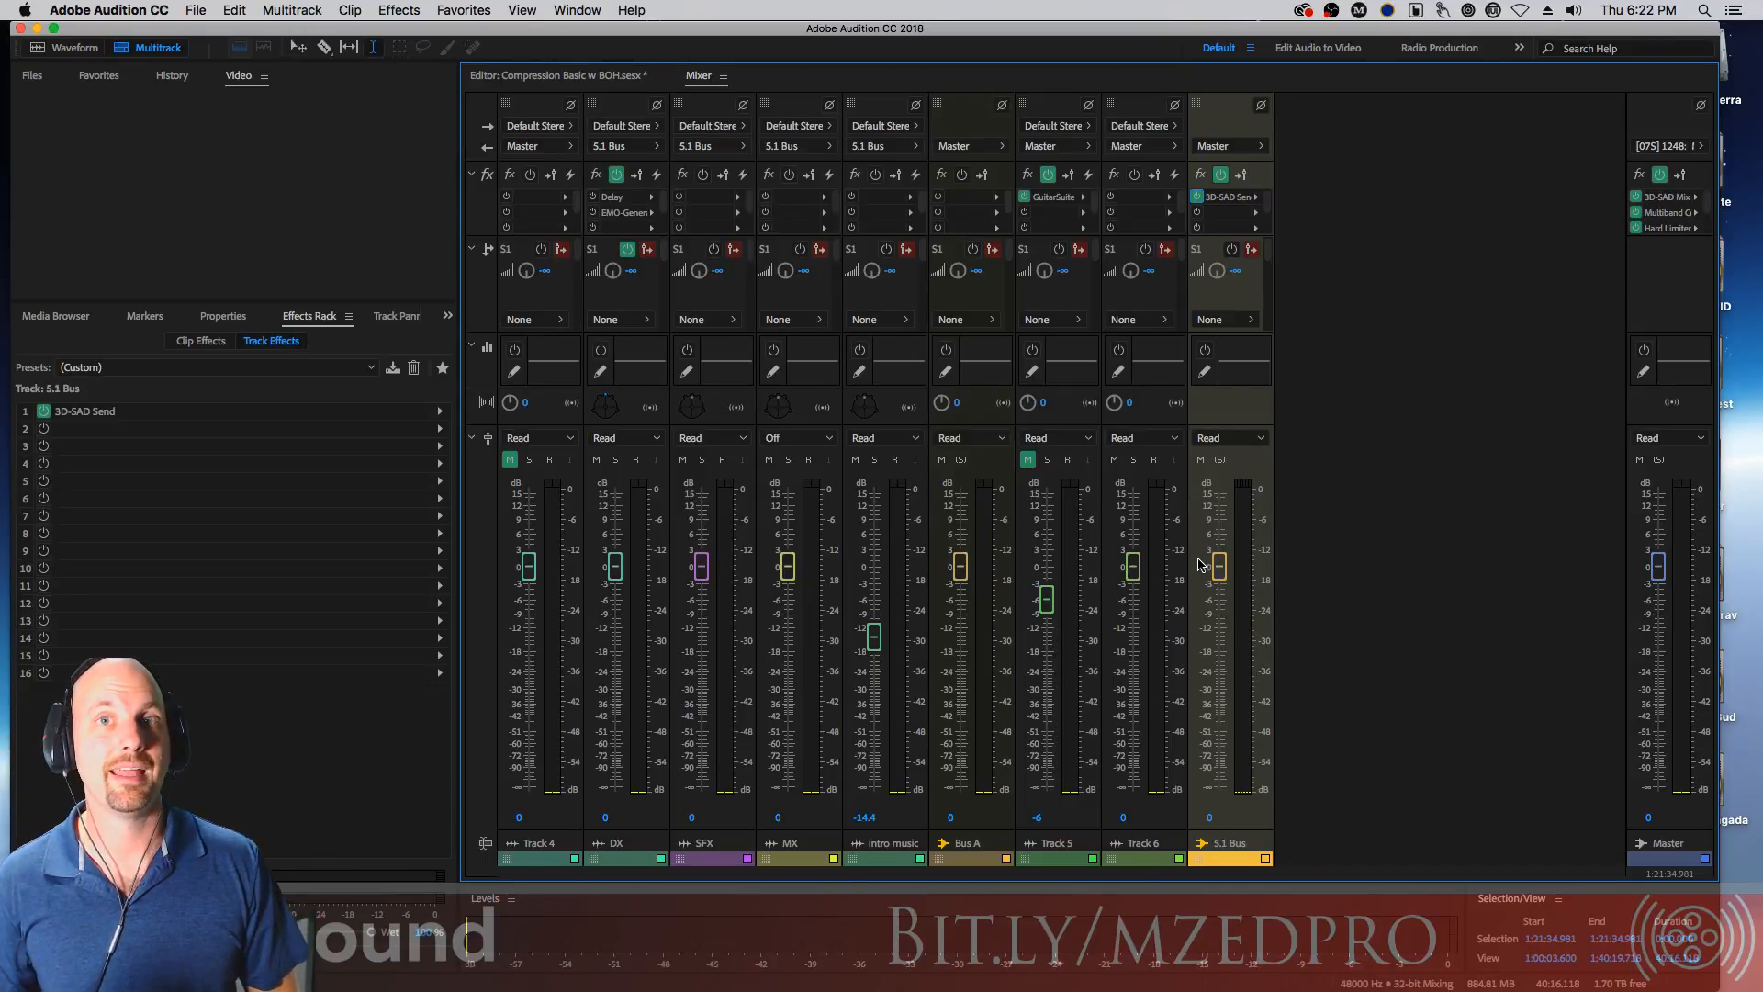
left_click(1243, 176)
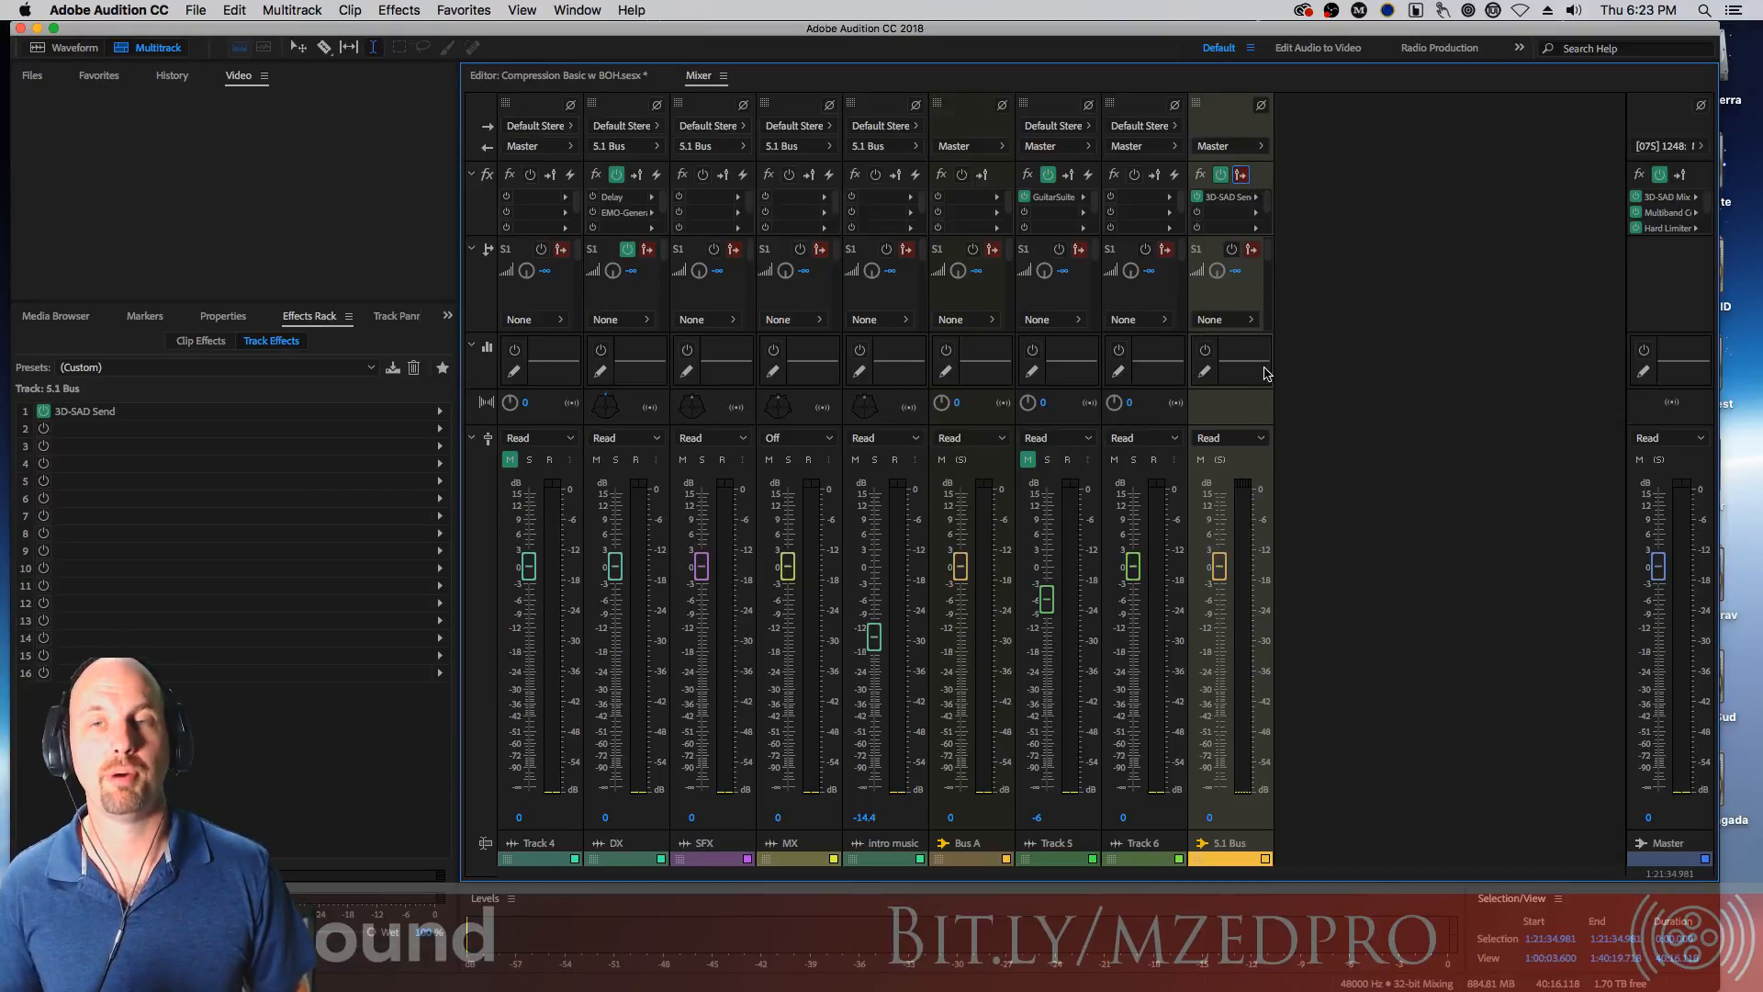
left_click(1244, 175)
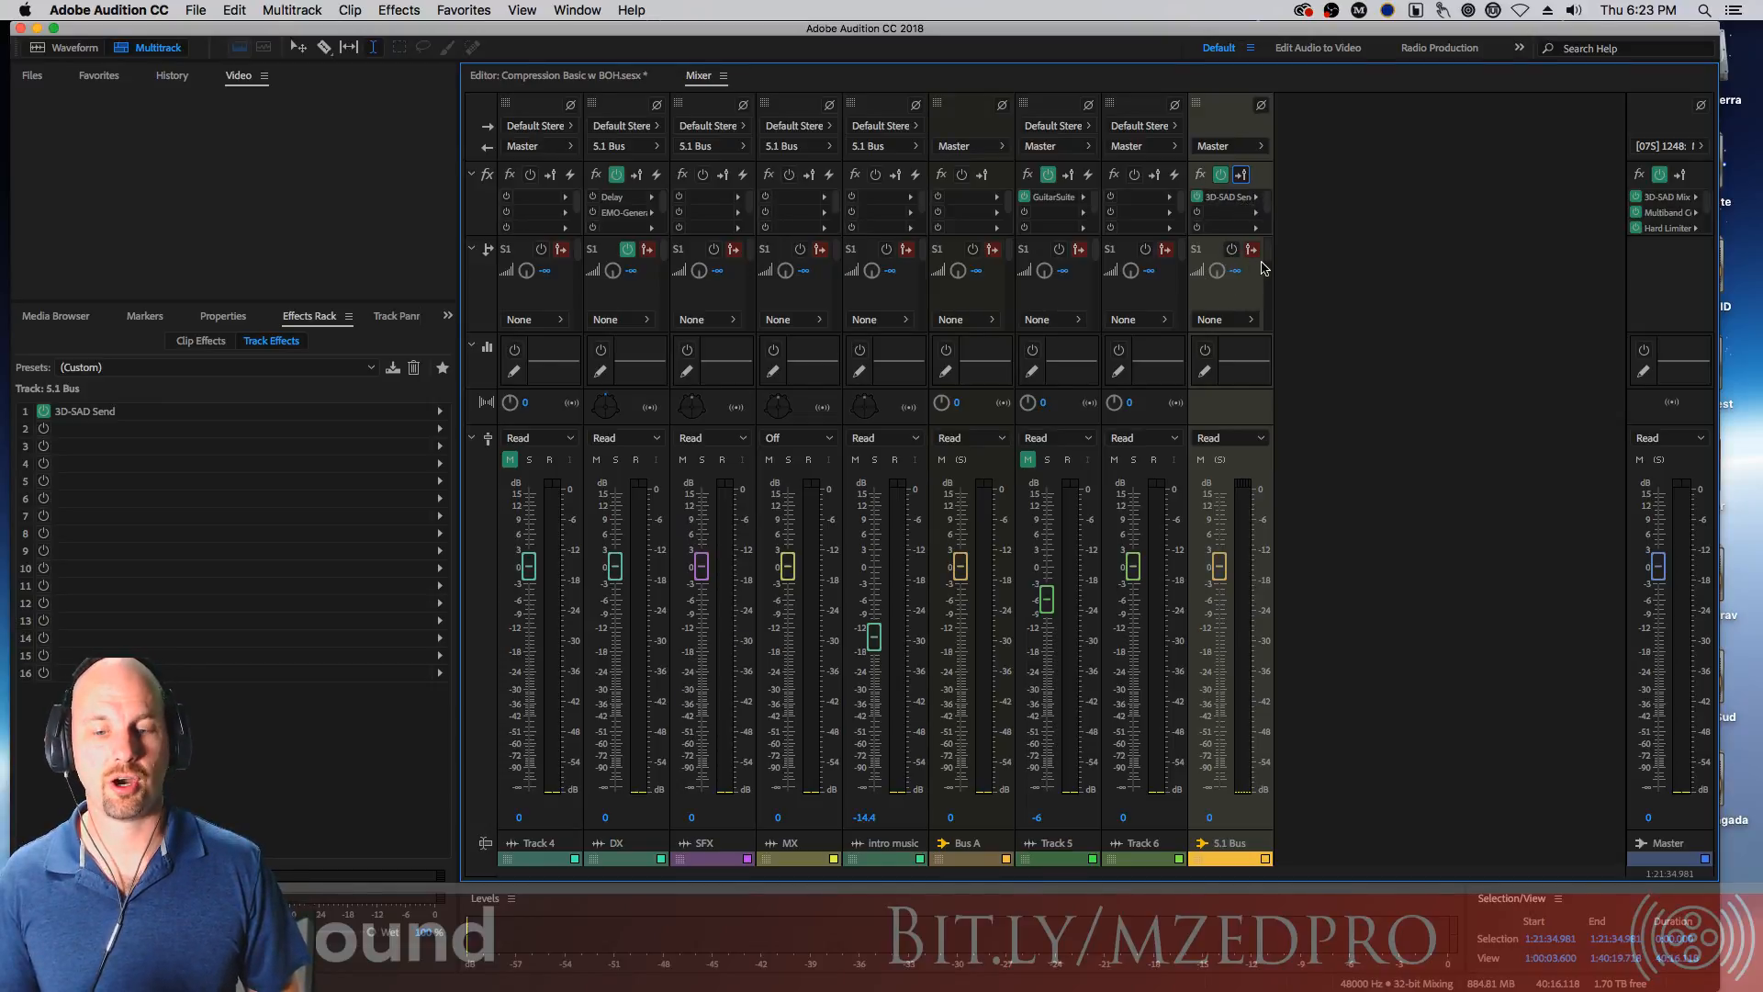
Assign S.1 Bus's send to Bus A and adjust the send level
left_click_drag(1271, 256, 1268, 207)
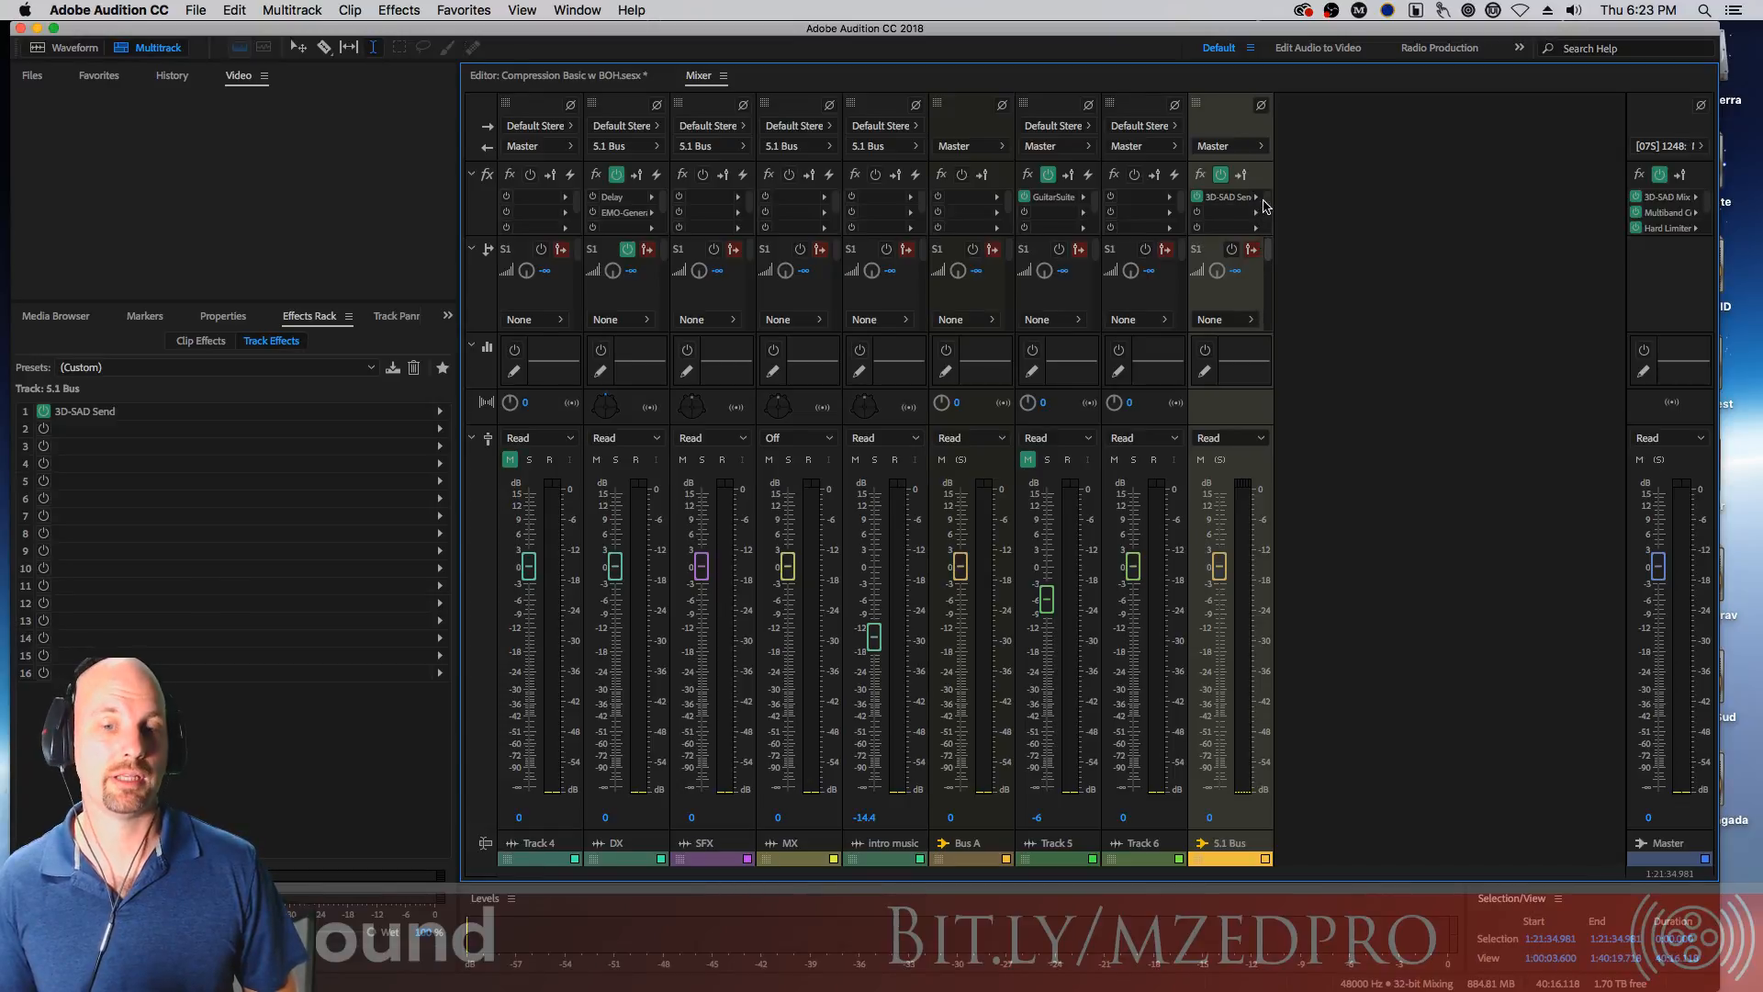
left_click(1247, 317)
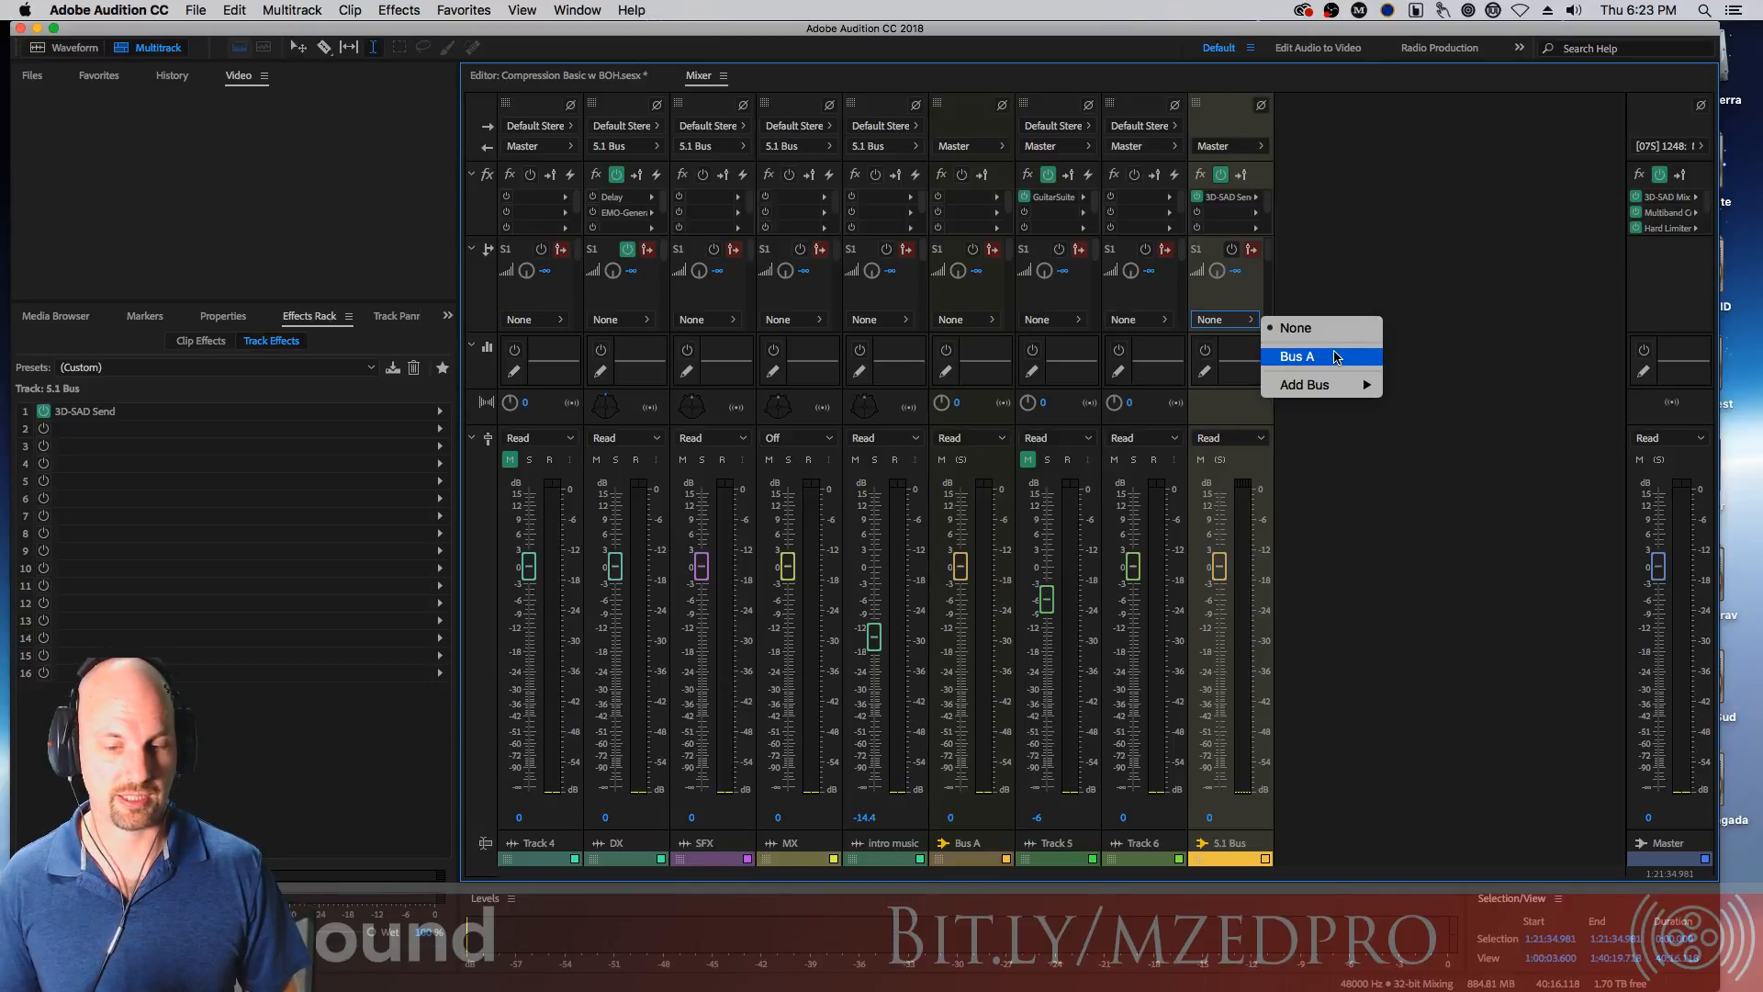
mouse_move(1332, 386)
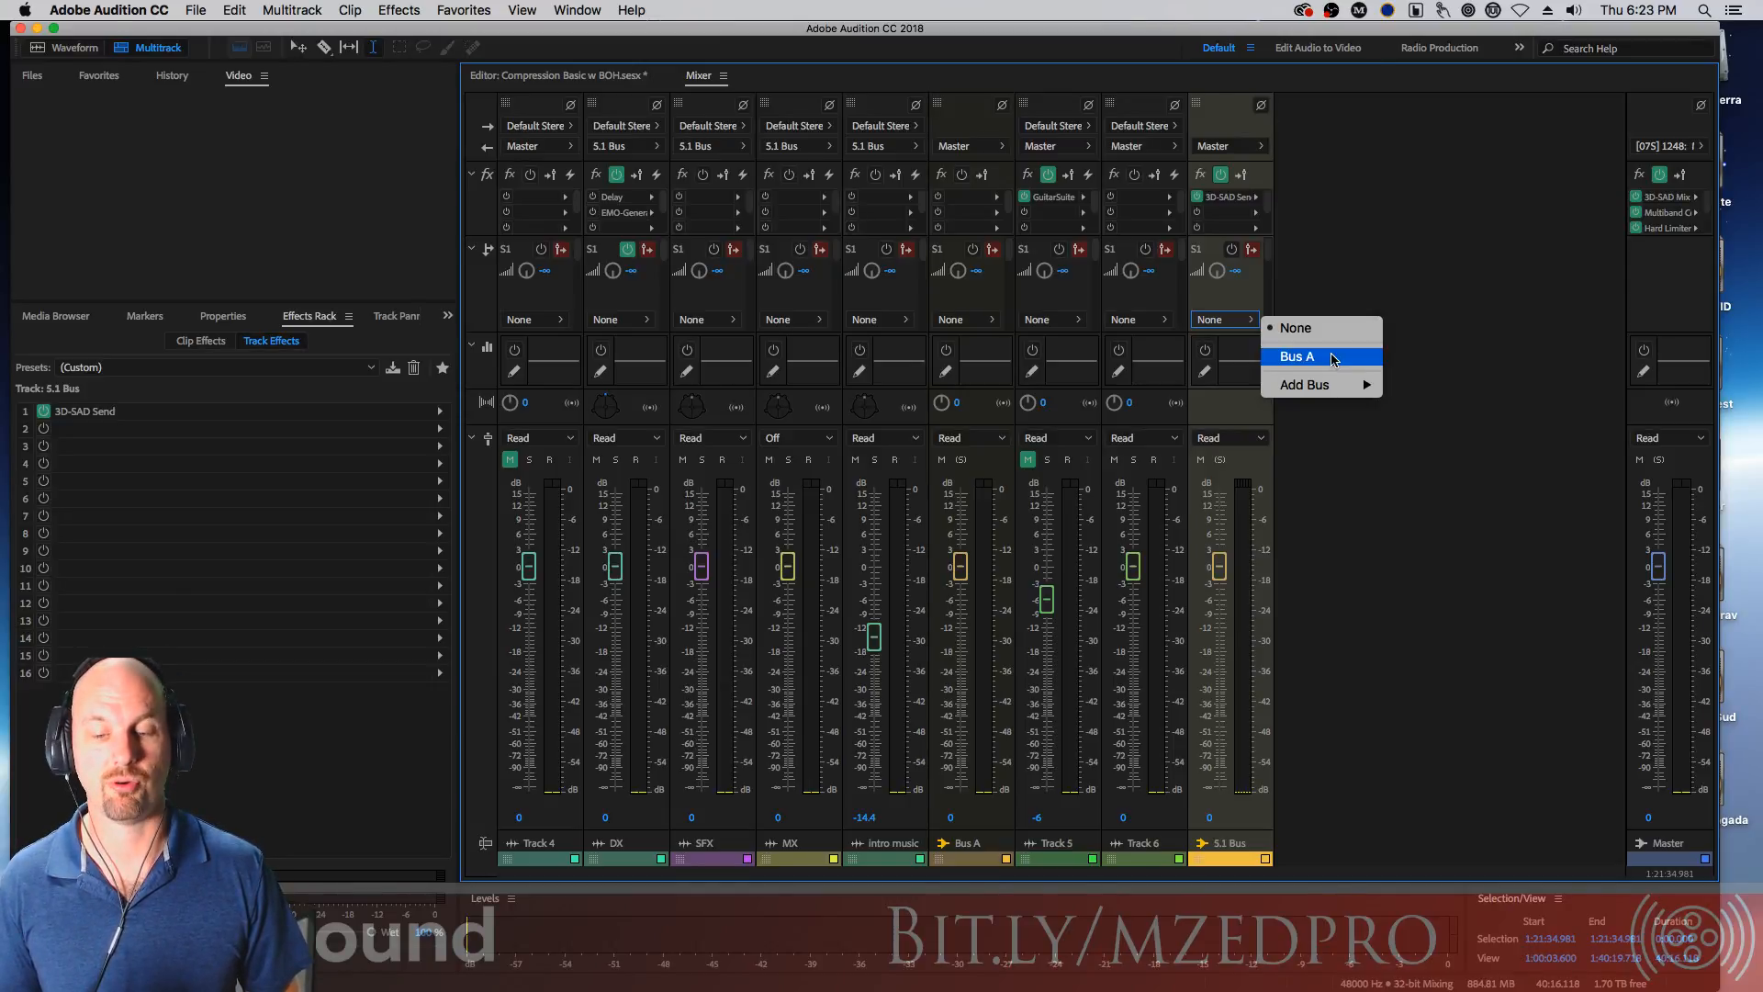
left_click(1236, 278)
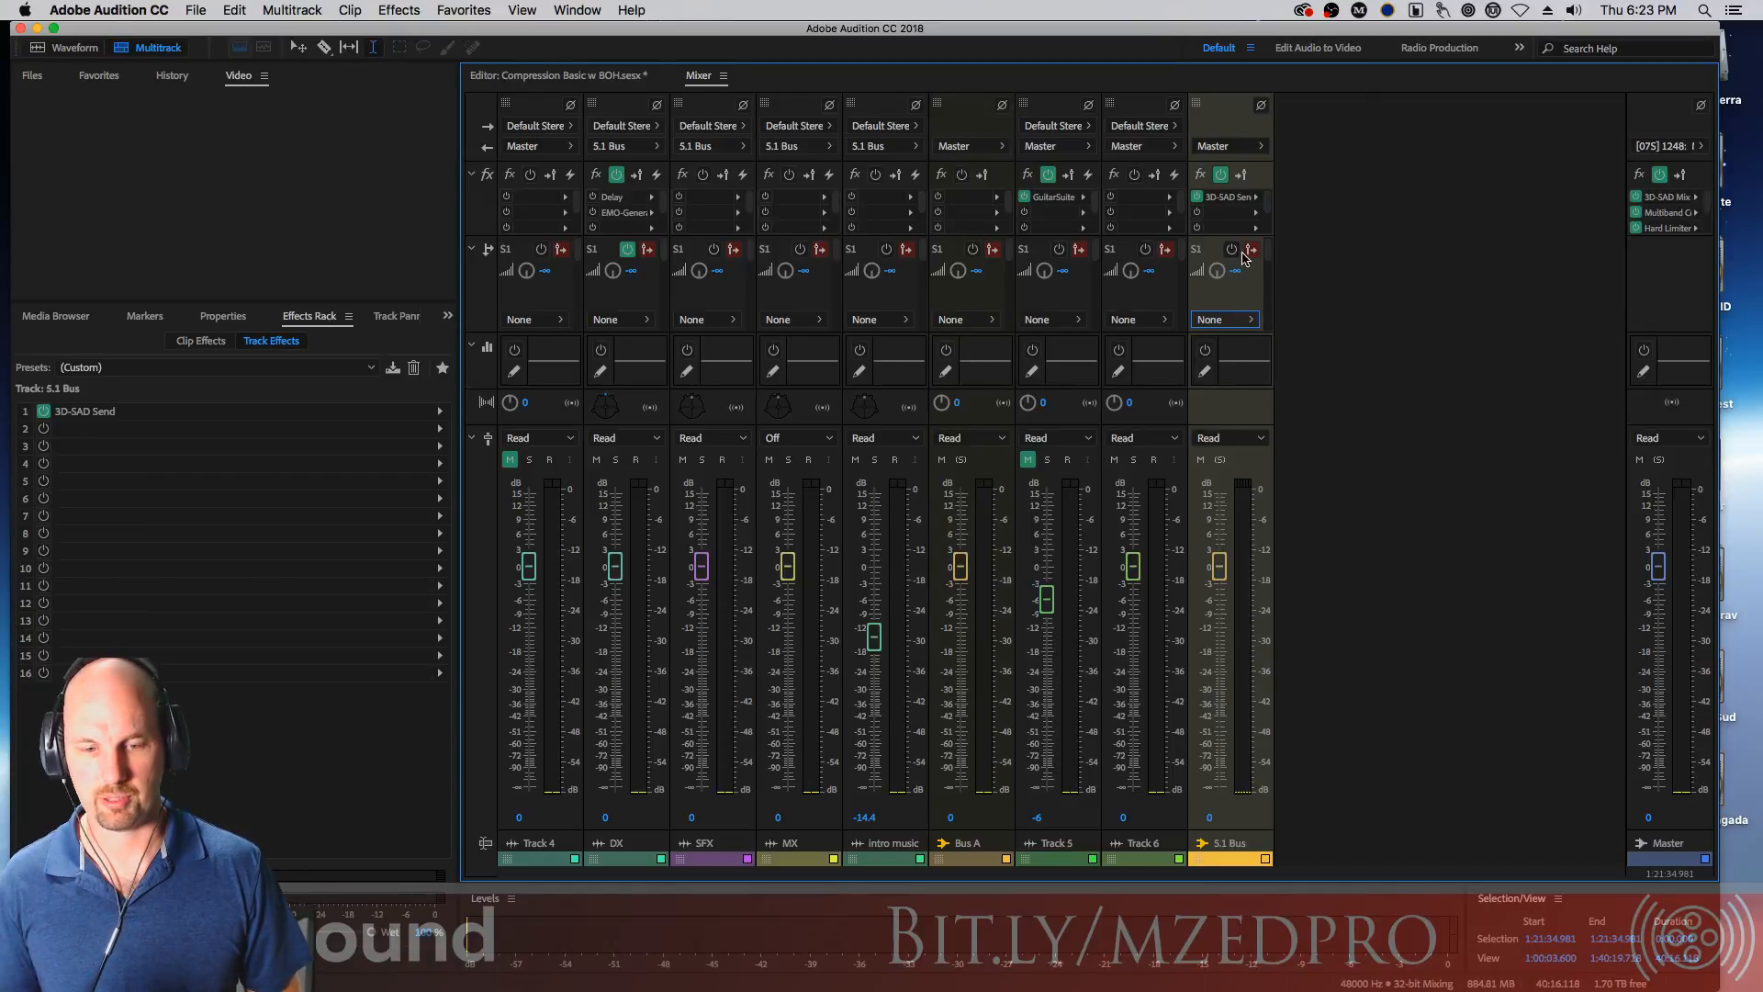
left_click_drag(1217, 270, 1219, 328)
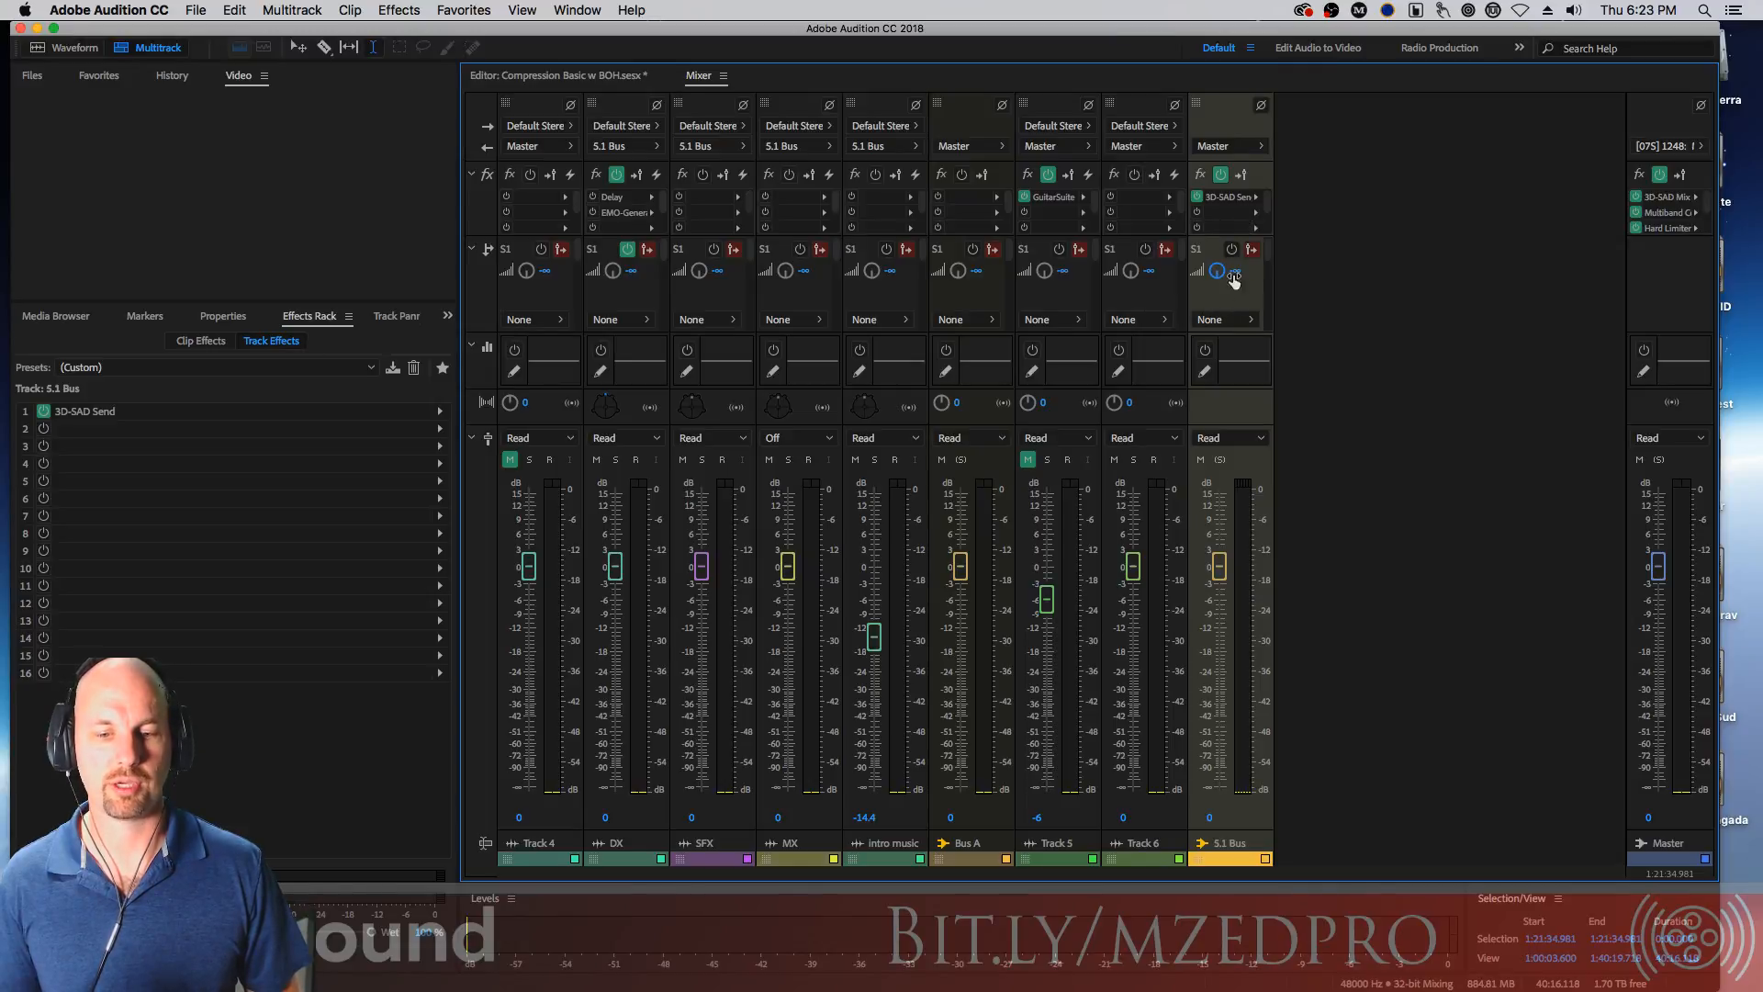
left_click(1226, 320)
left_click(1297, 357)
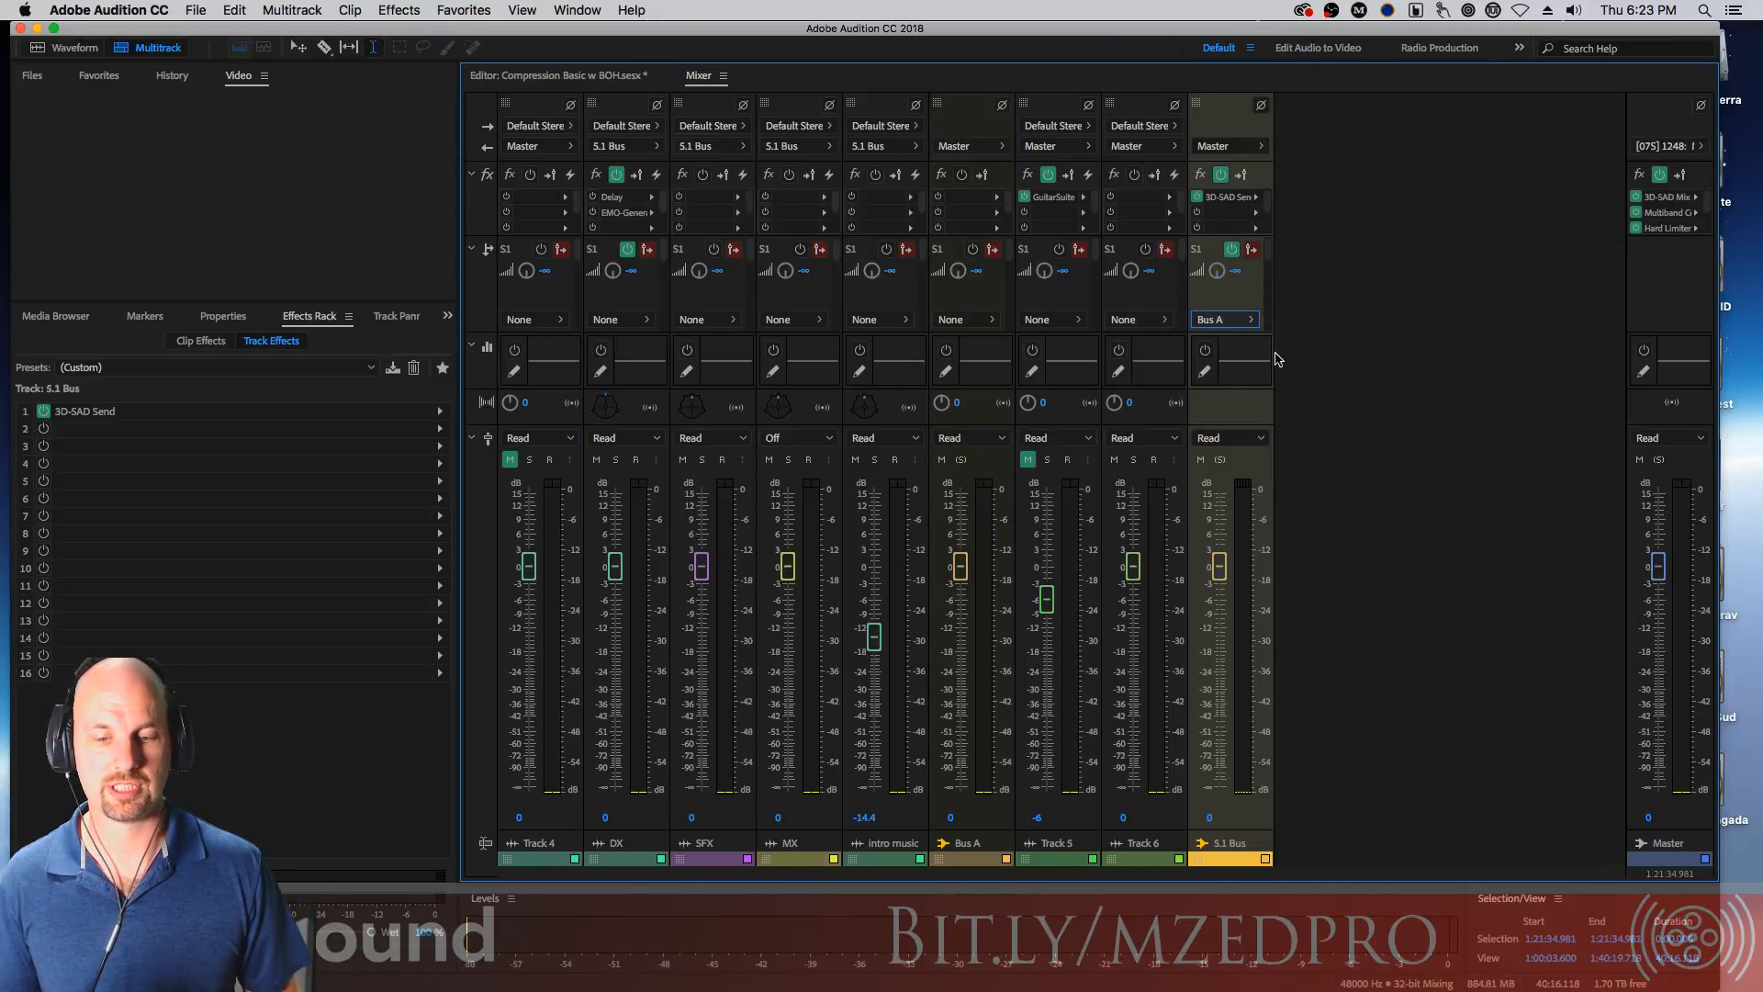
Set S.1 Bus's send destination back to None
mouse_move(1218, 272)
left_mouse_down()
mouse_move(1215, 297)
mouse_move(1247, 210)
mouse_move(1224, 299)
left_mouse_up()
left_click(1230, 322)
left_click(1286, 323)
left_click(1249, 320)
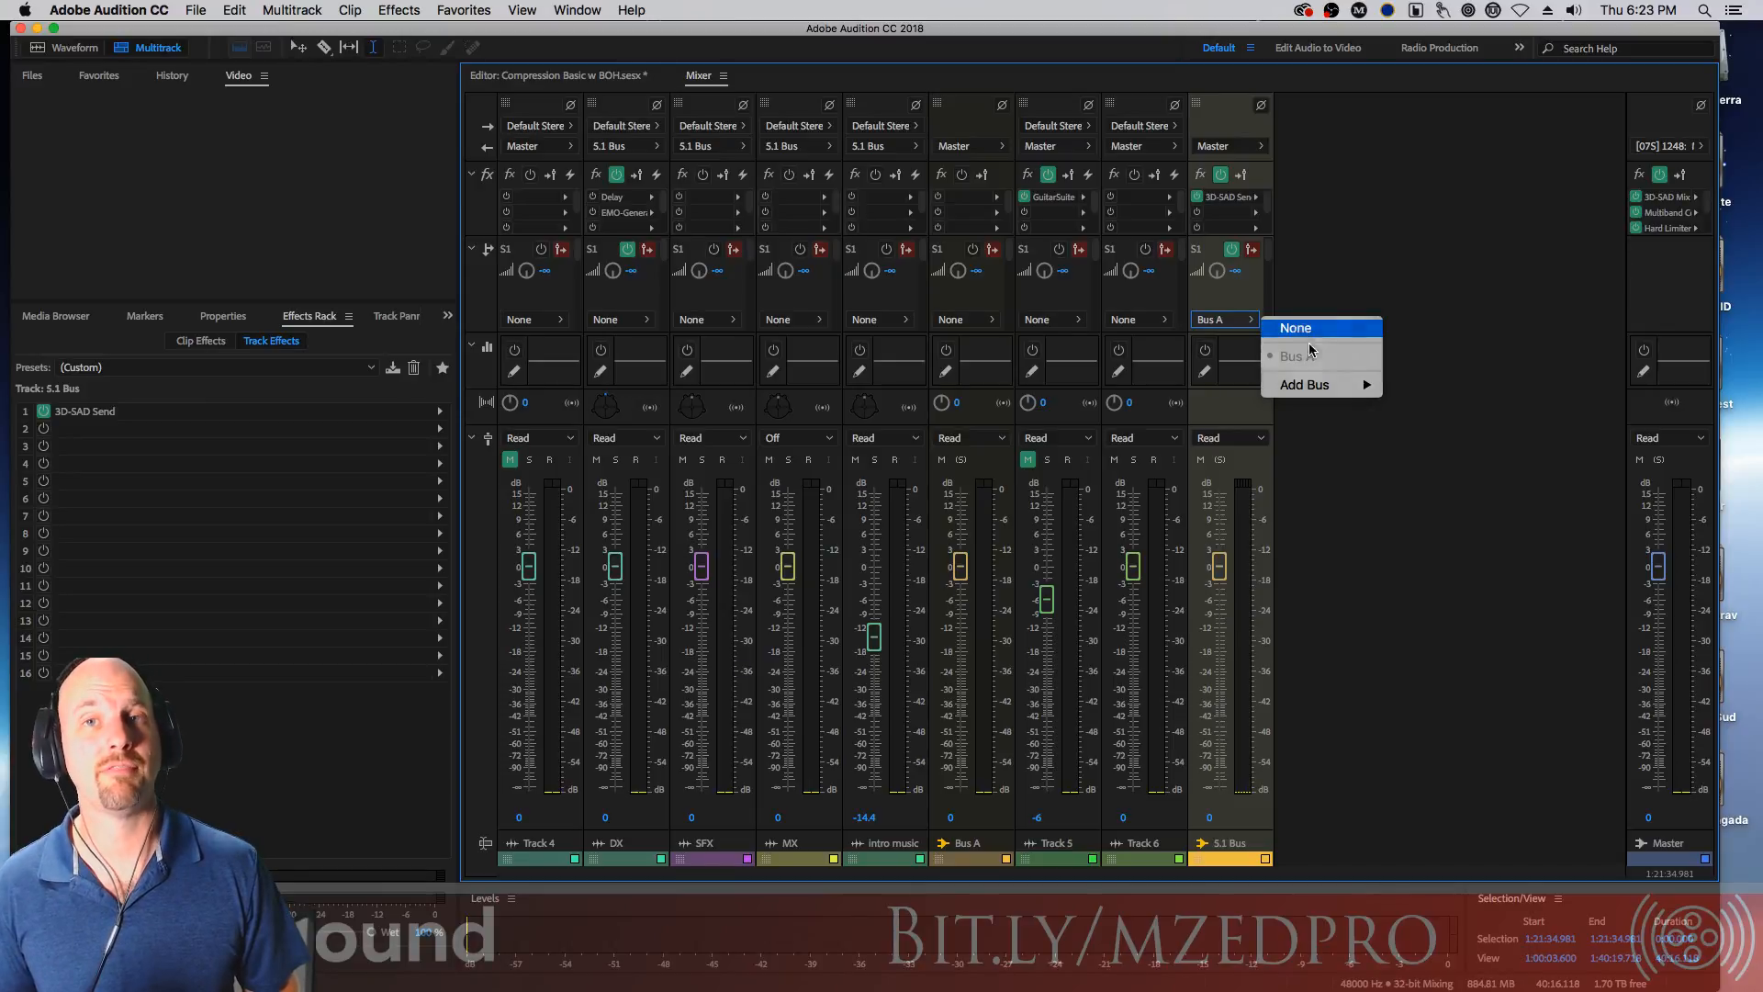
left_click(1304, 328)
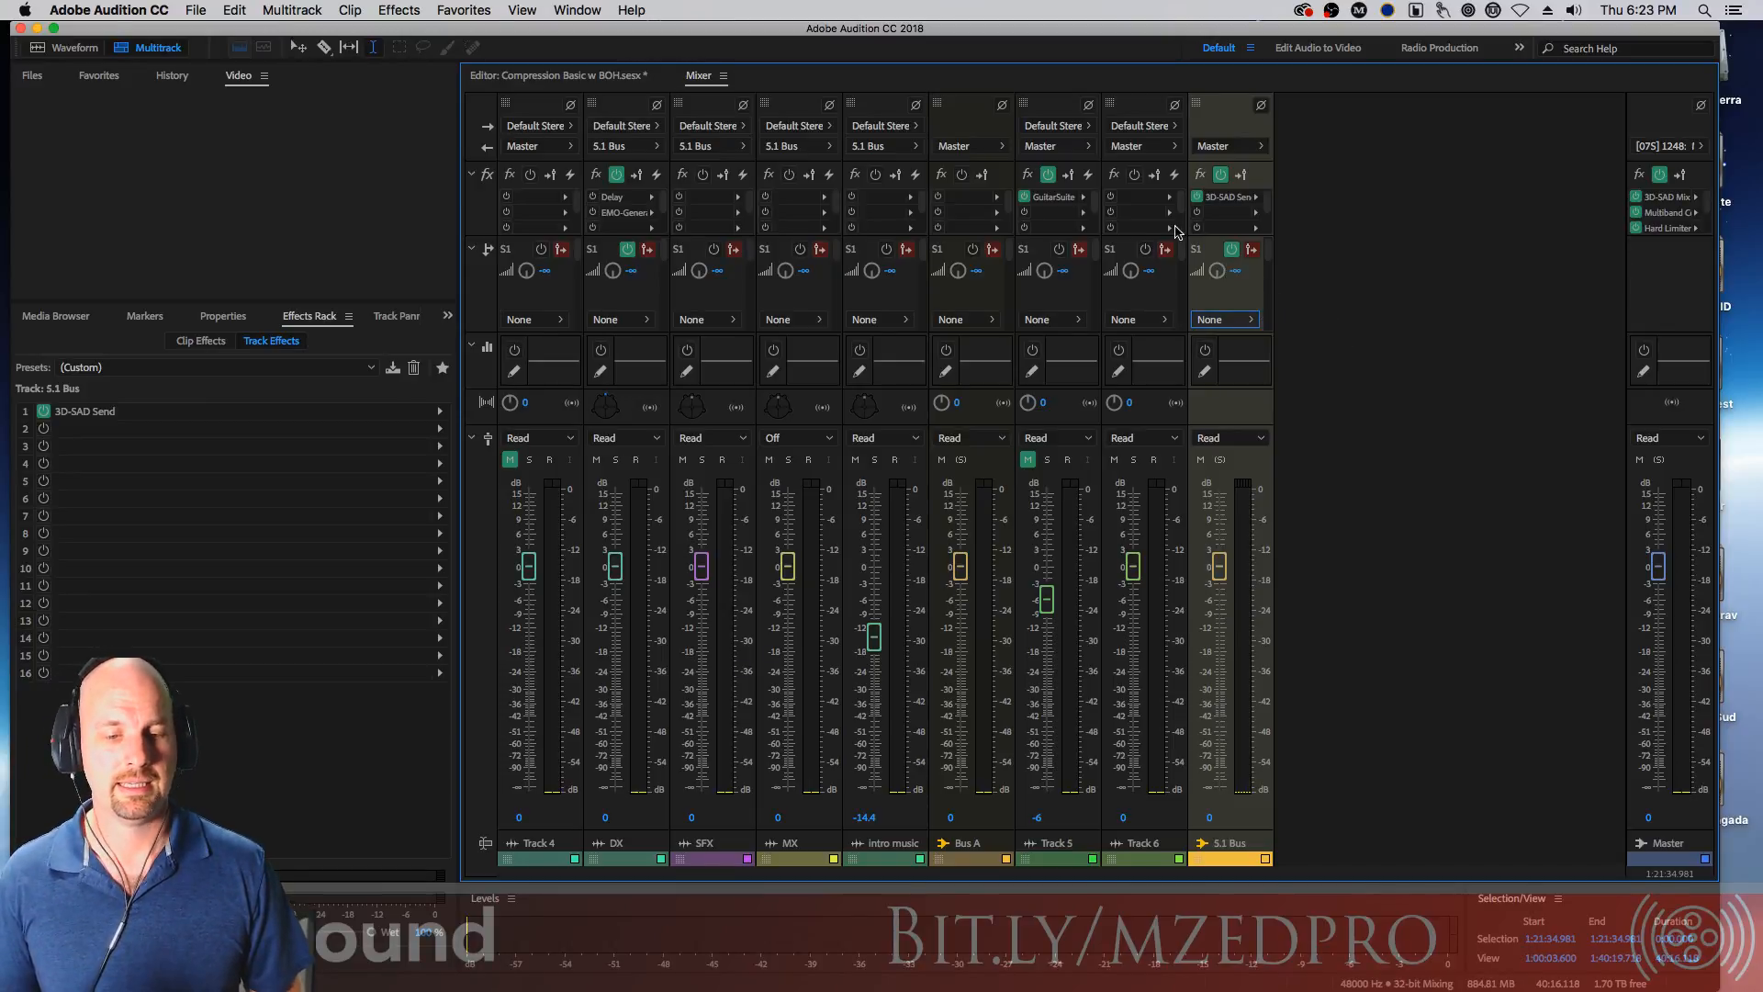
Route Track 6's send to Bus A, then set its send destination back to None
left_click(1124, 320)
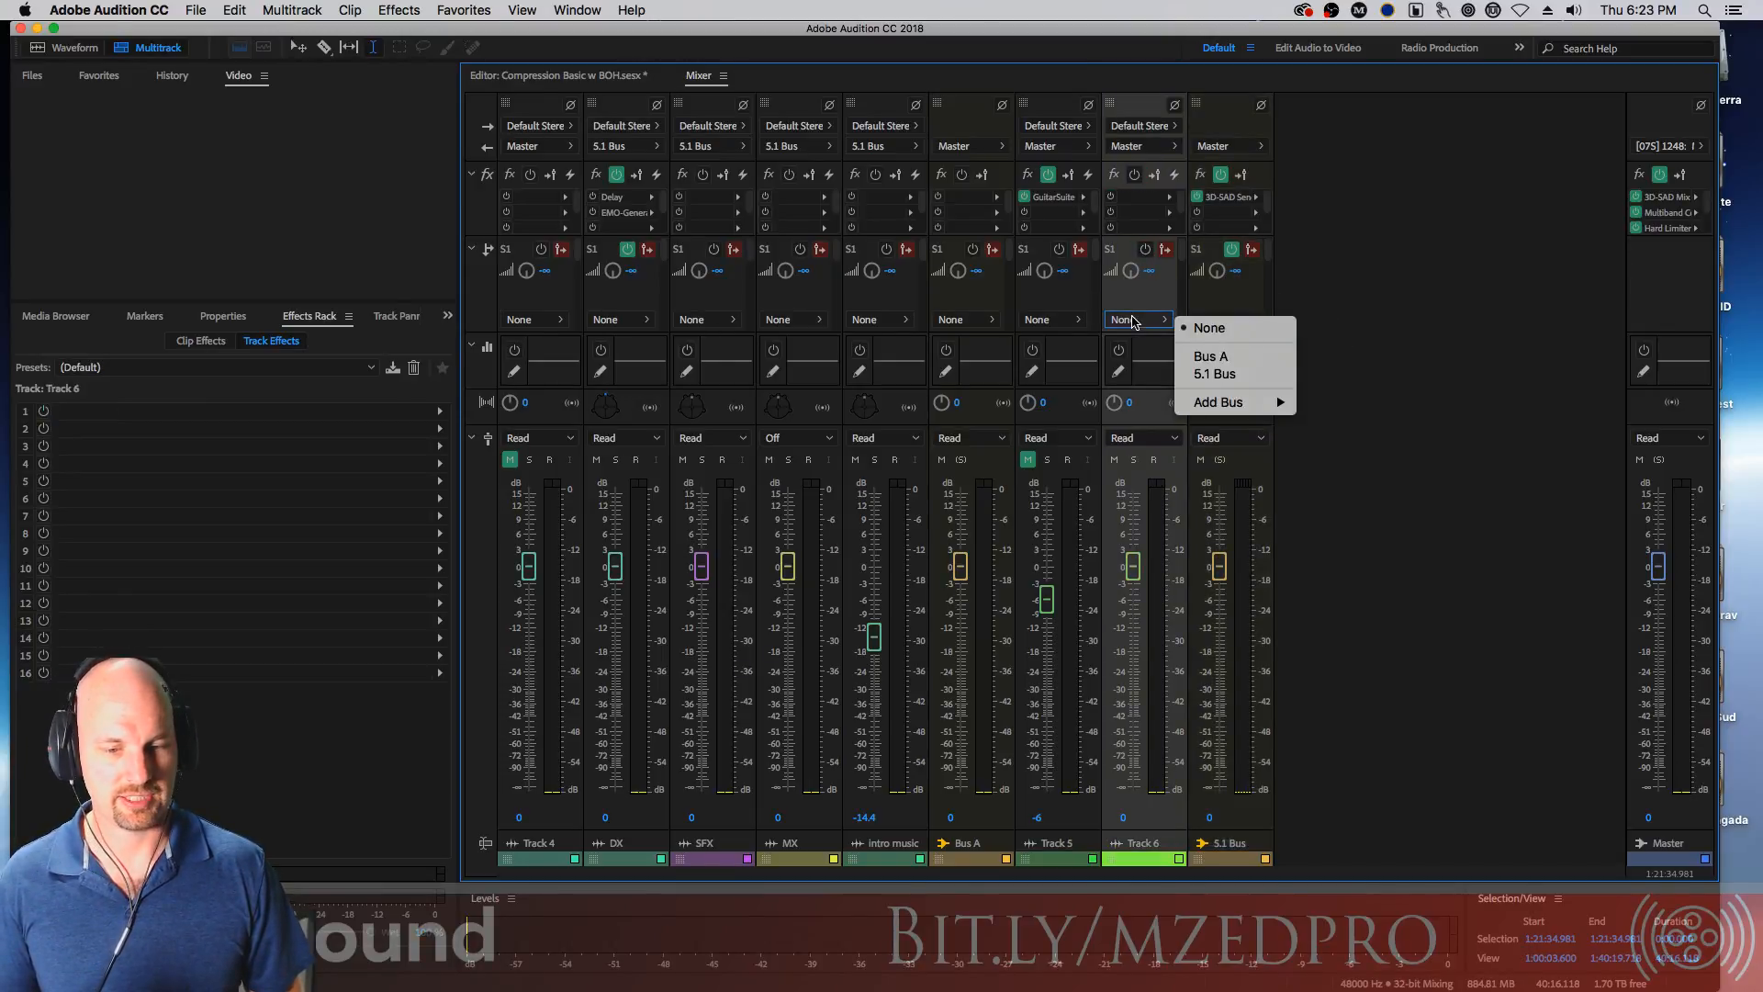
left_click(1236, 357)
left_click(1144, 322)
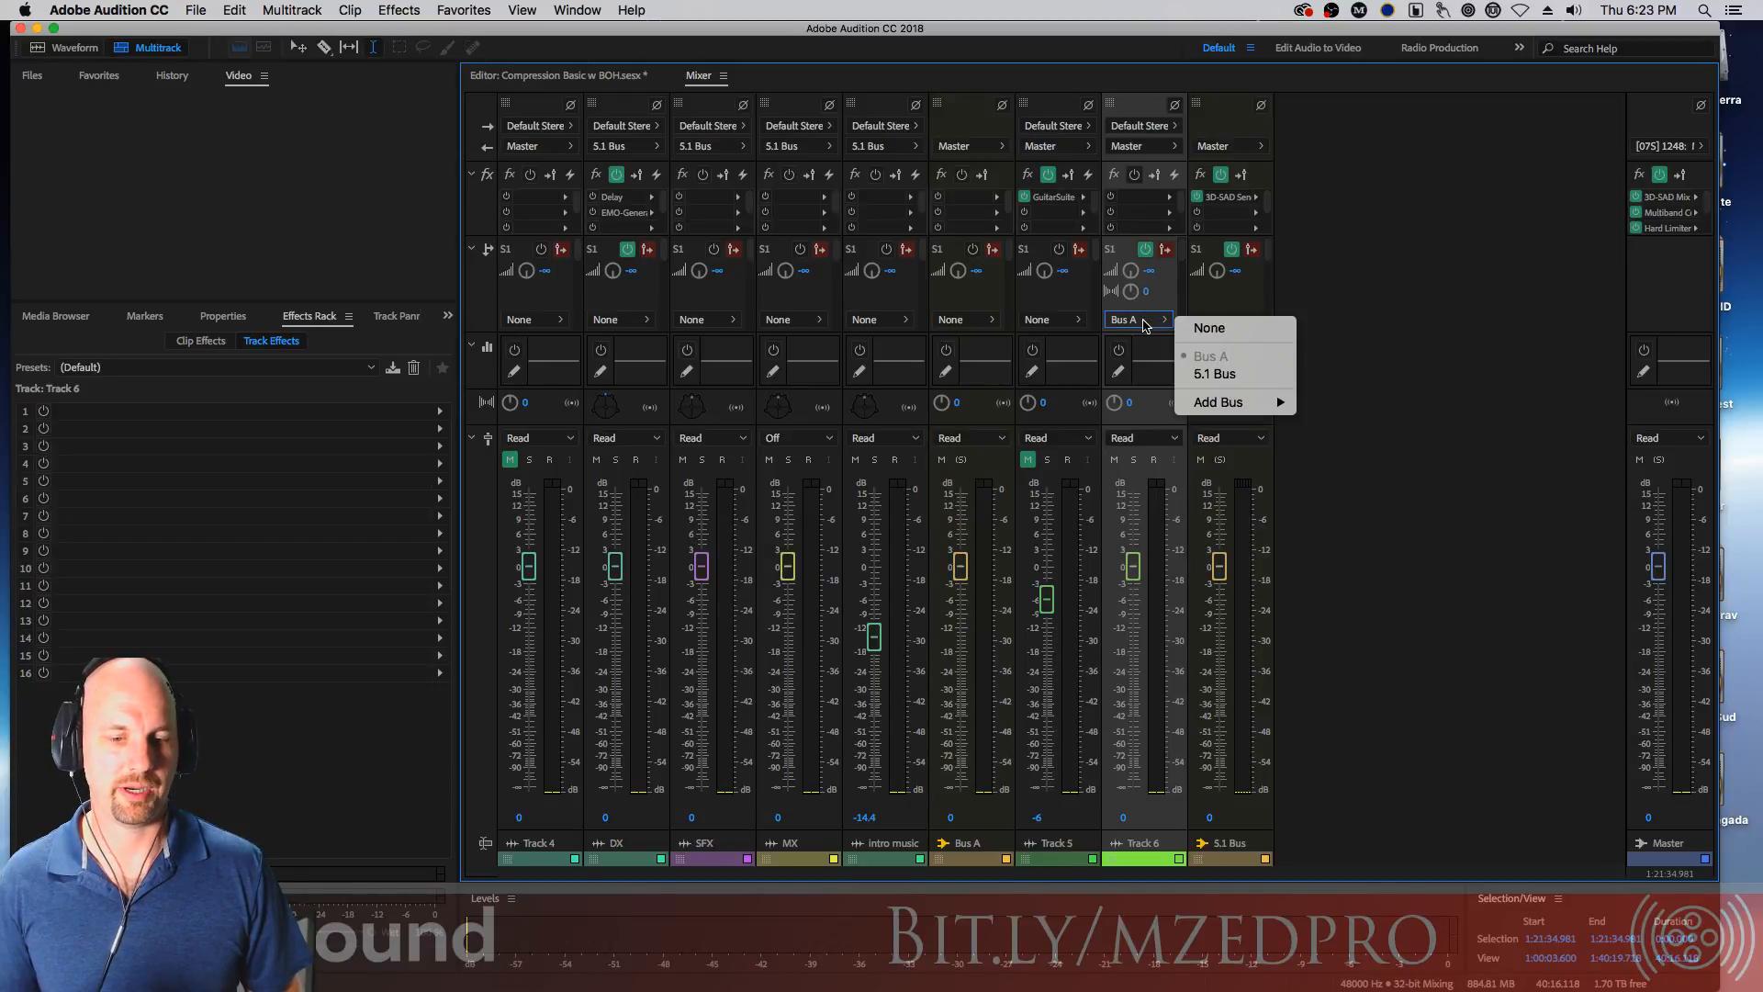
left_click(1209, 331)
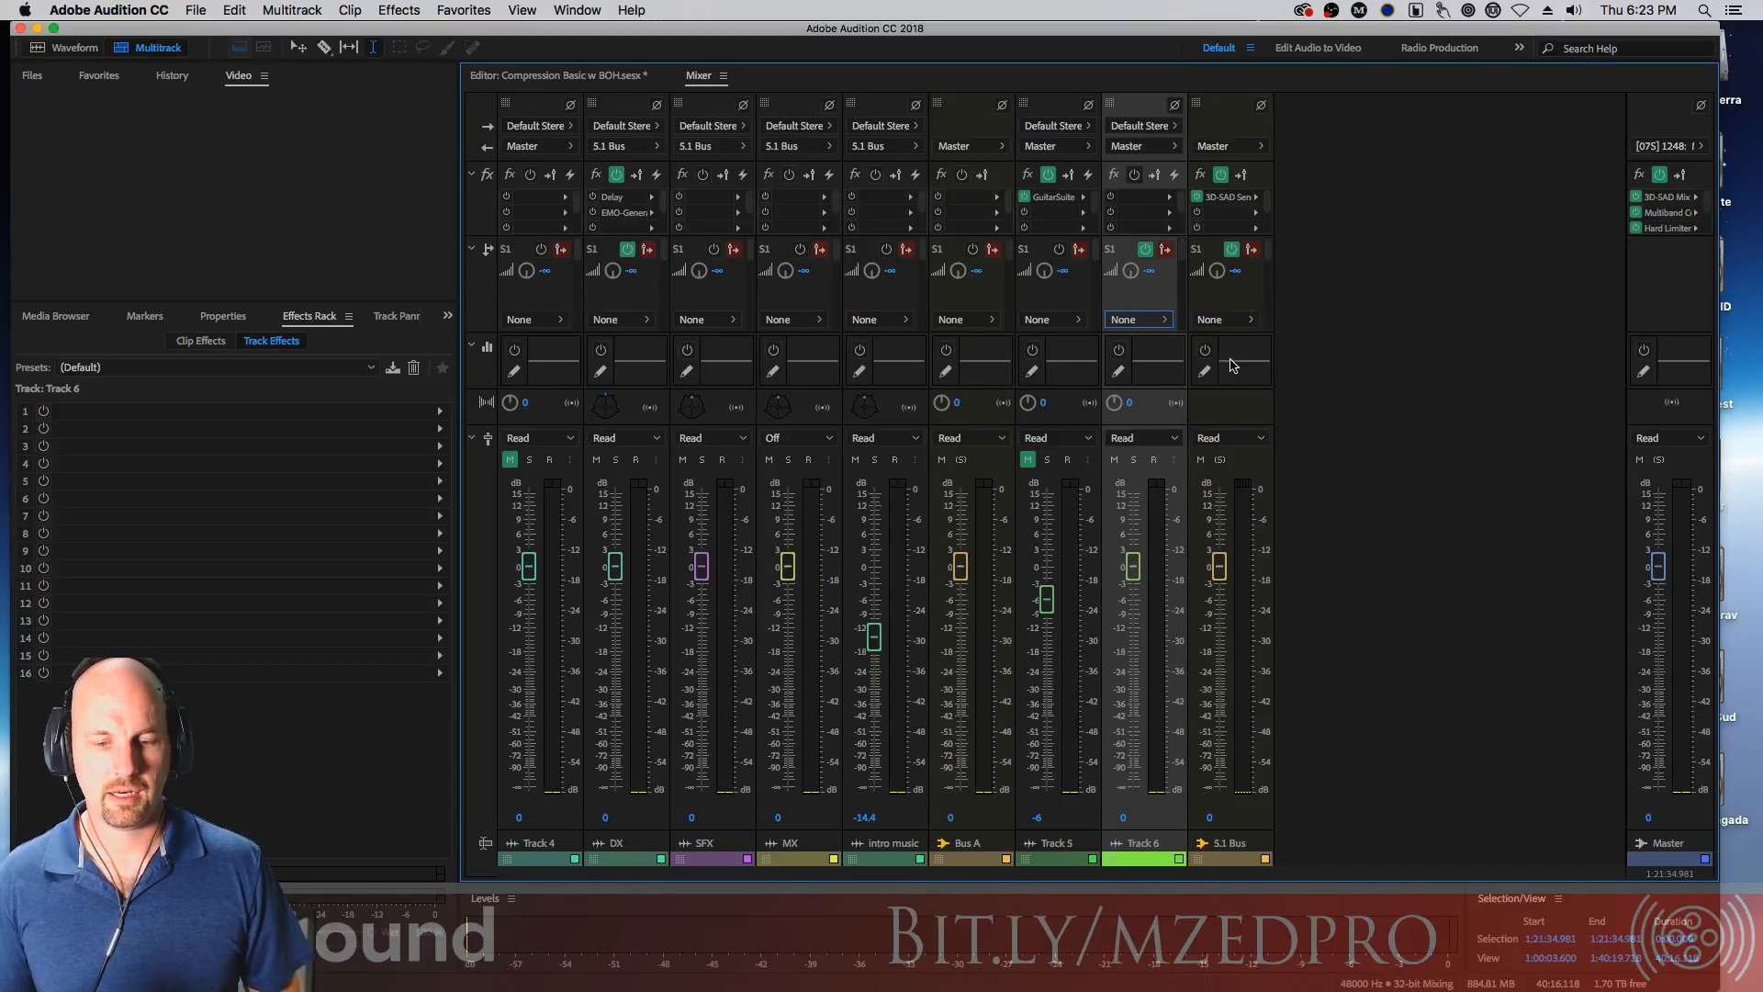
Open and close S.1 Bus's Track EQ window, then open and dismiss its automation mode list
double_click(1233, 366)
left_click_drag(1106, 268, 979, 113)
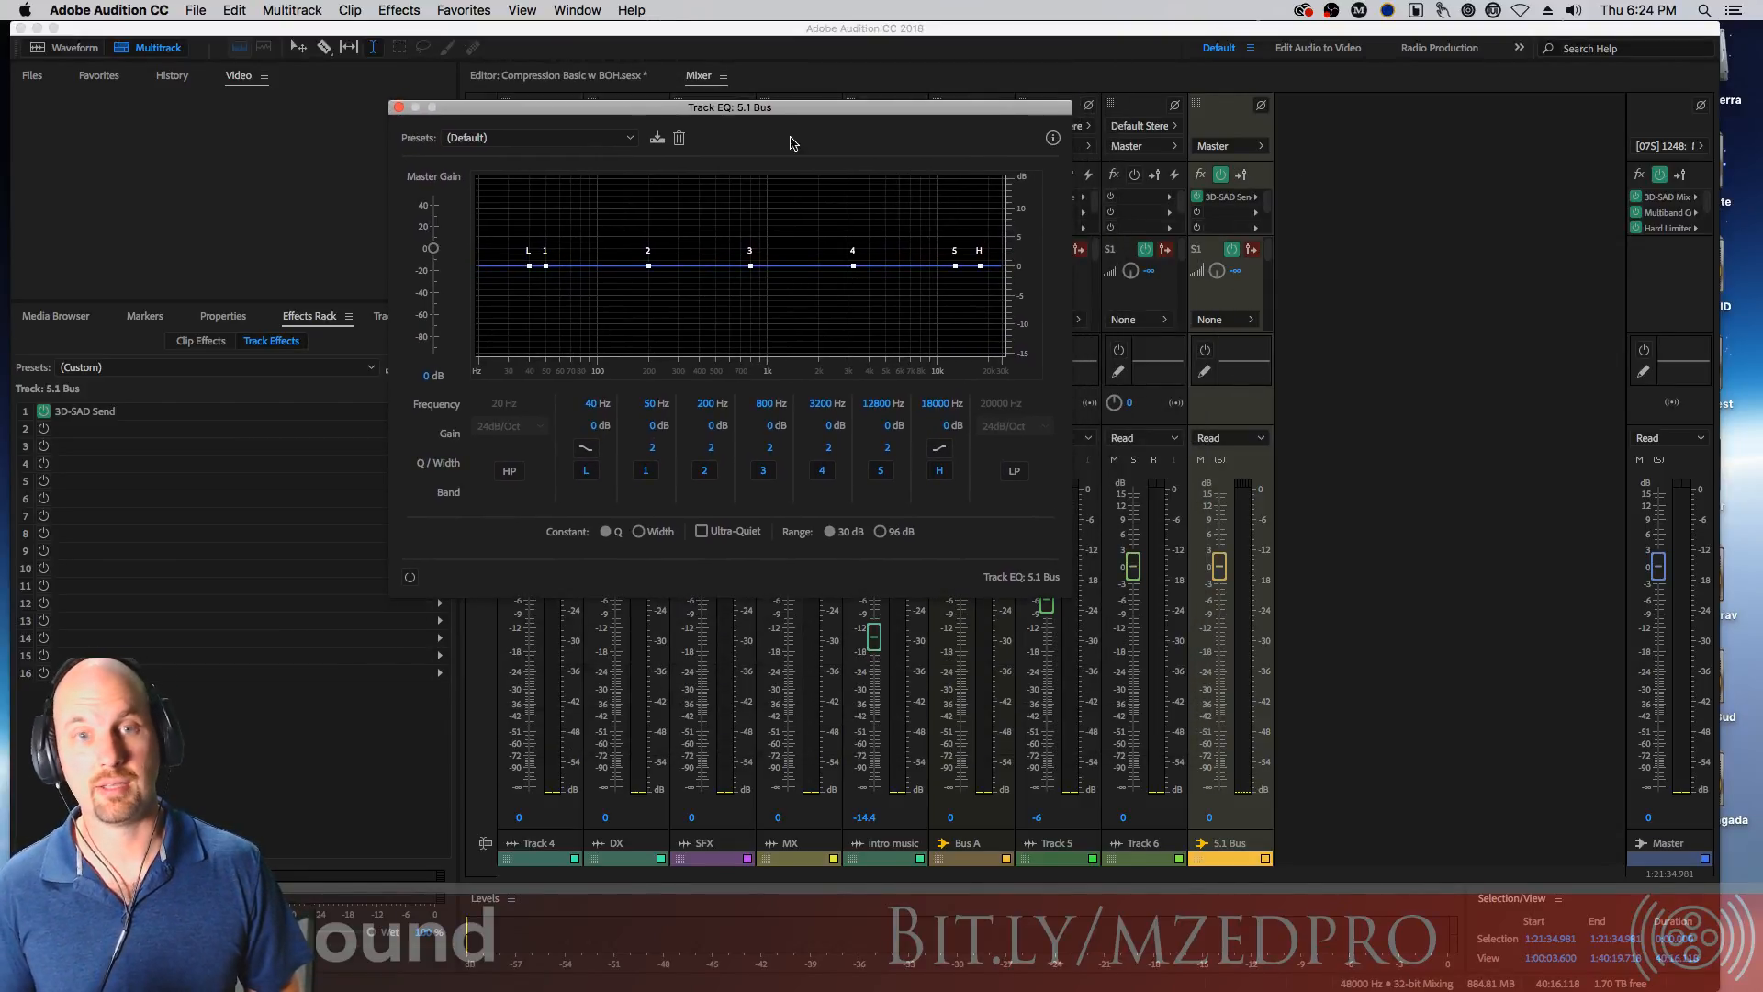
left_click(397, 108)
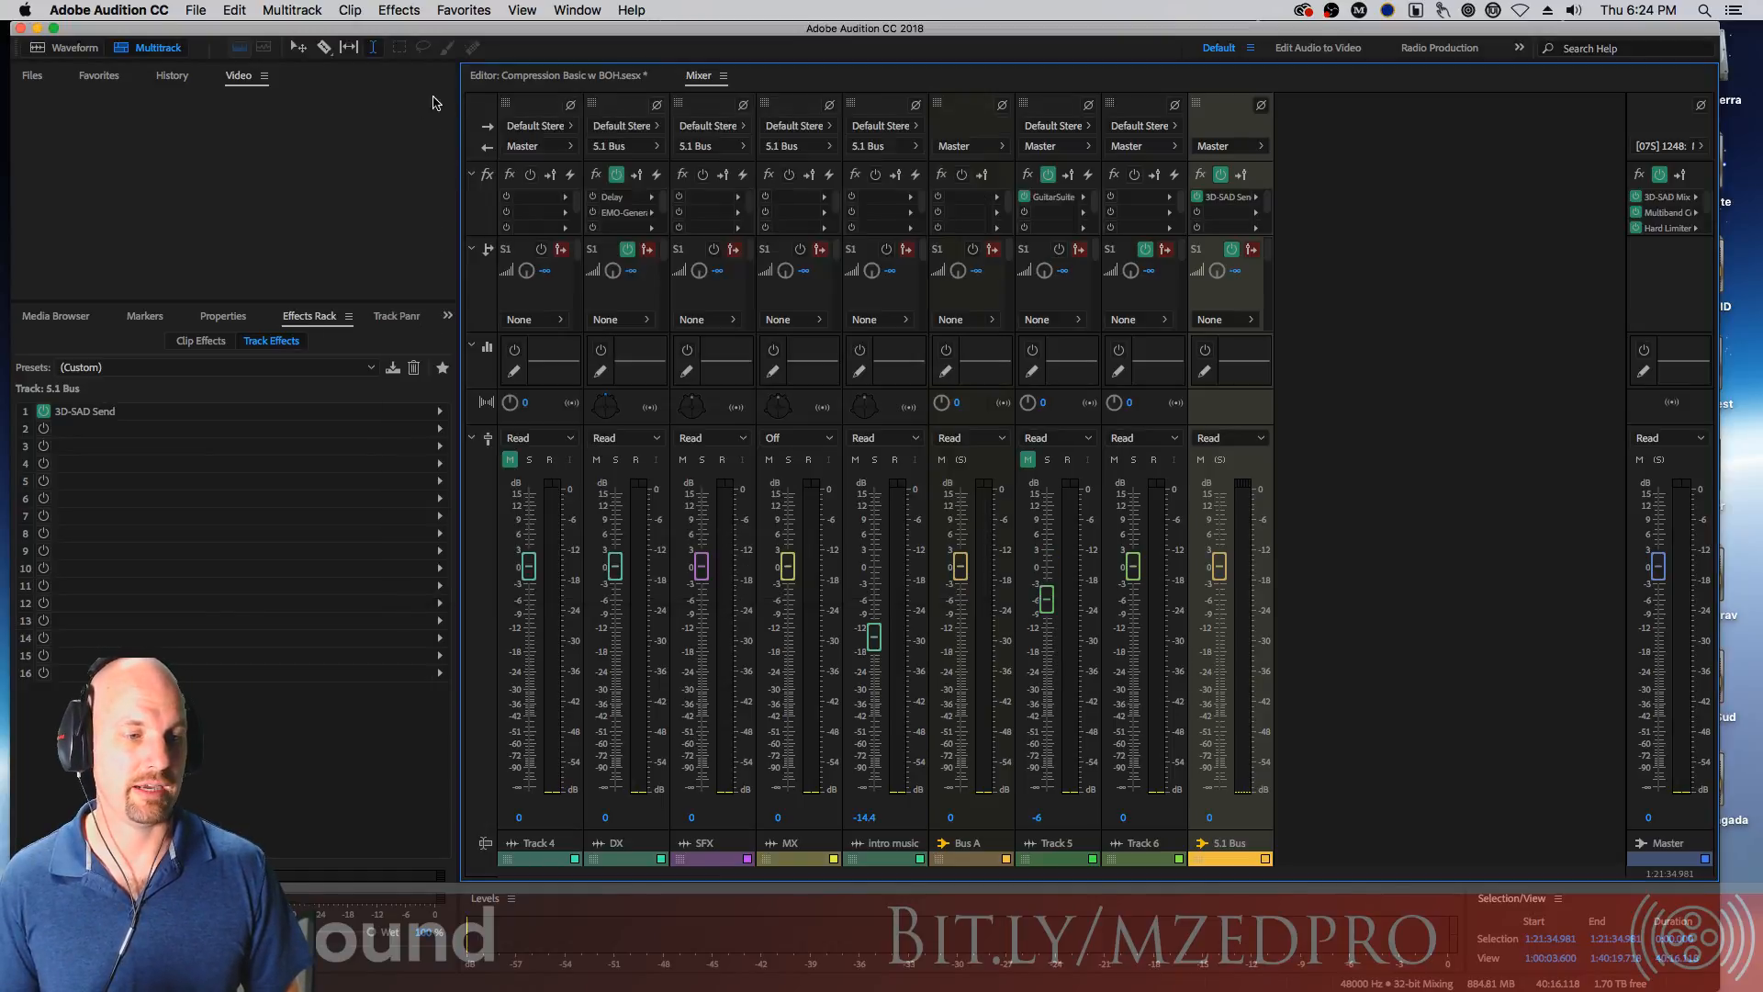
left_click(1263, 442)
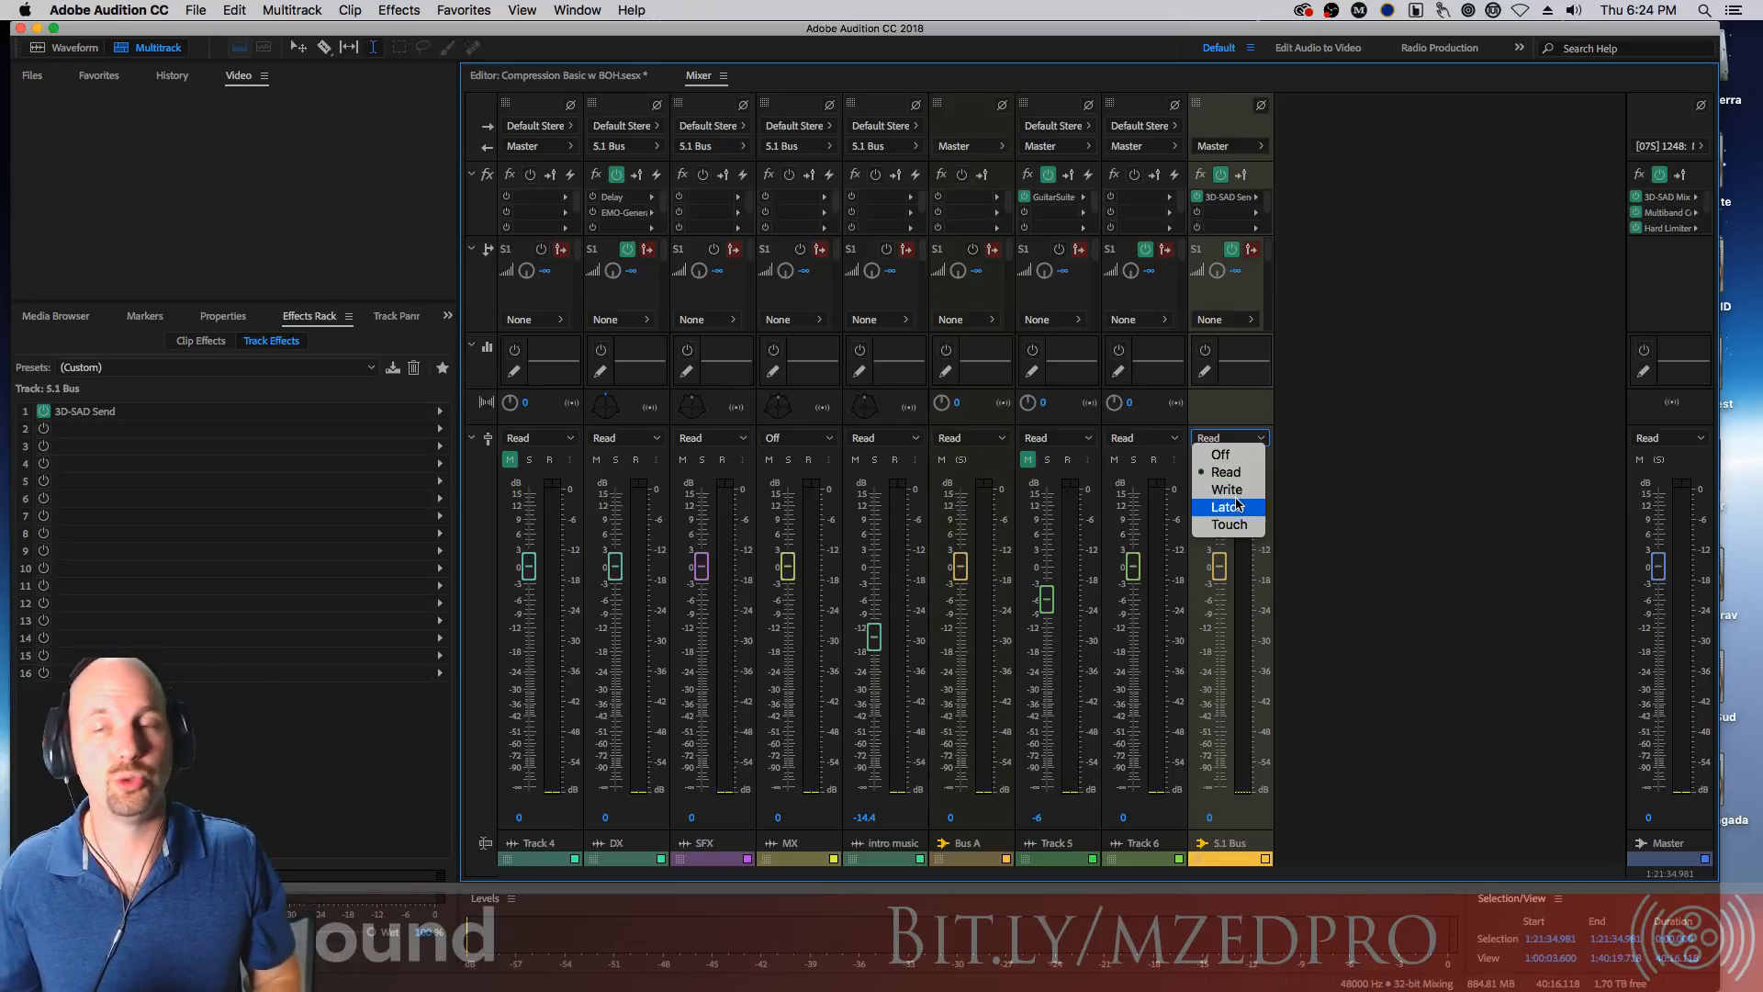
left_click(1367, 410)
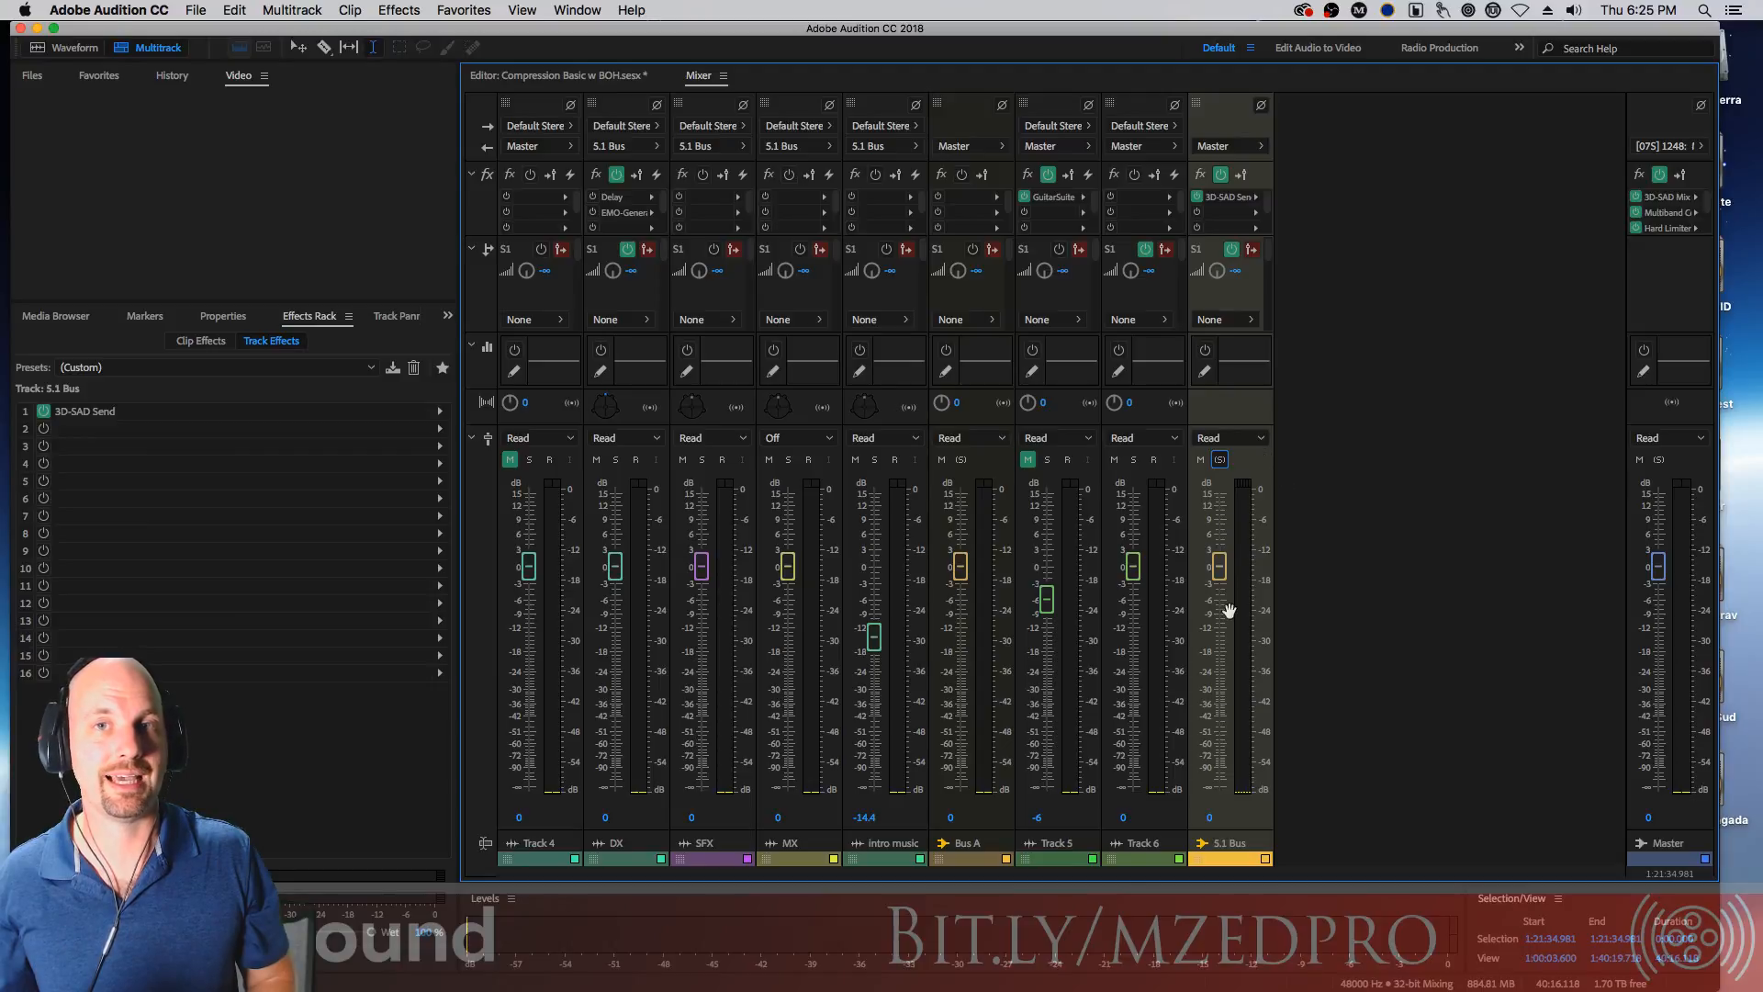
Play the session while pulling S.1 Bus's fader down, then return the fader to 0 dB
key("space")
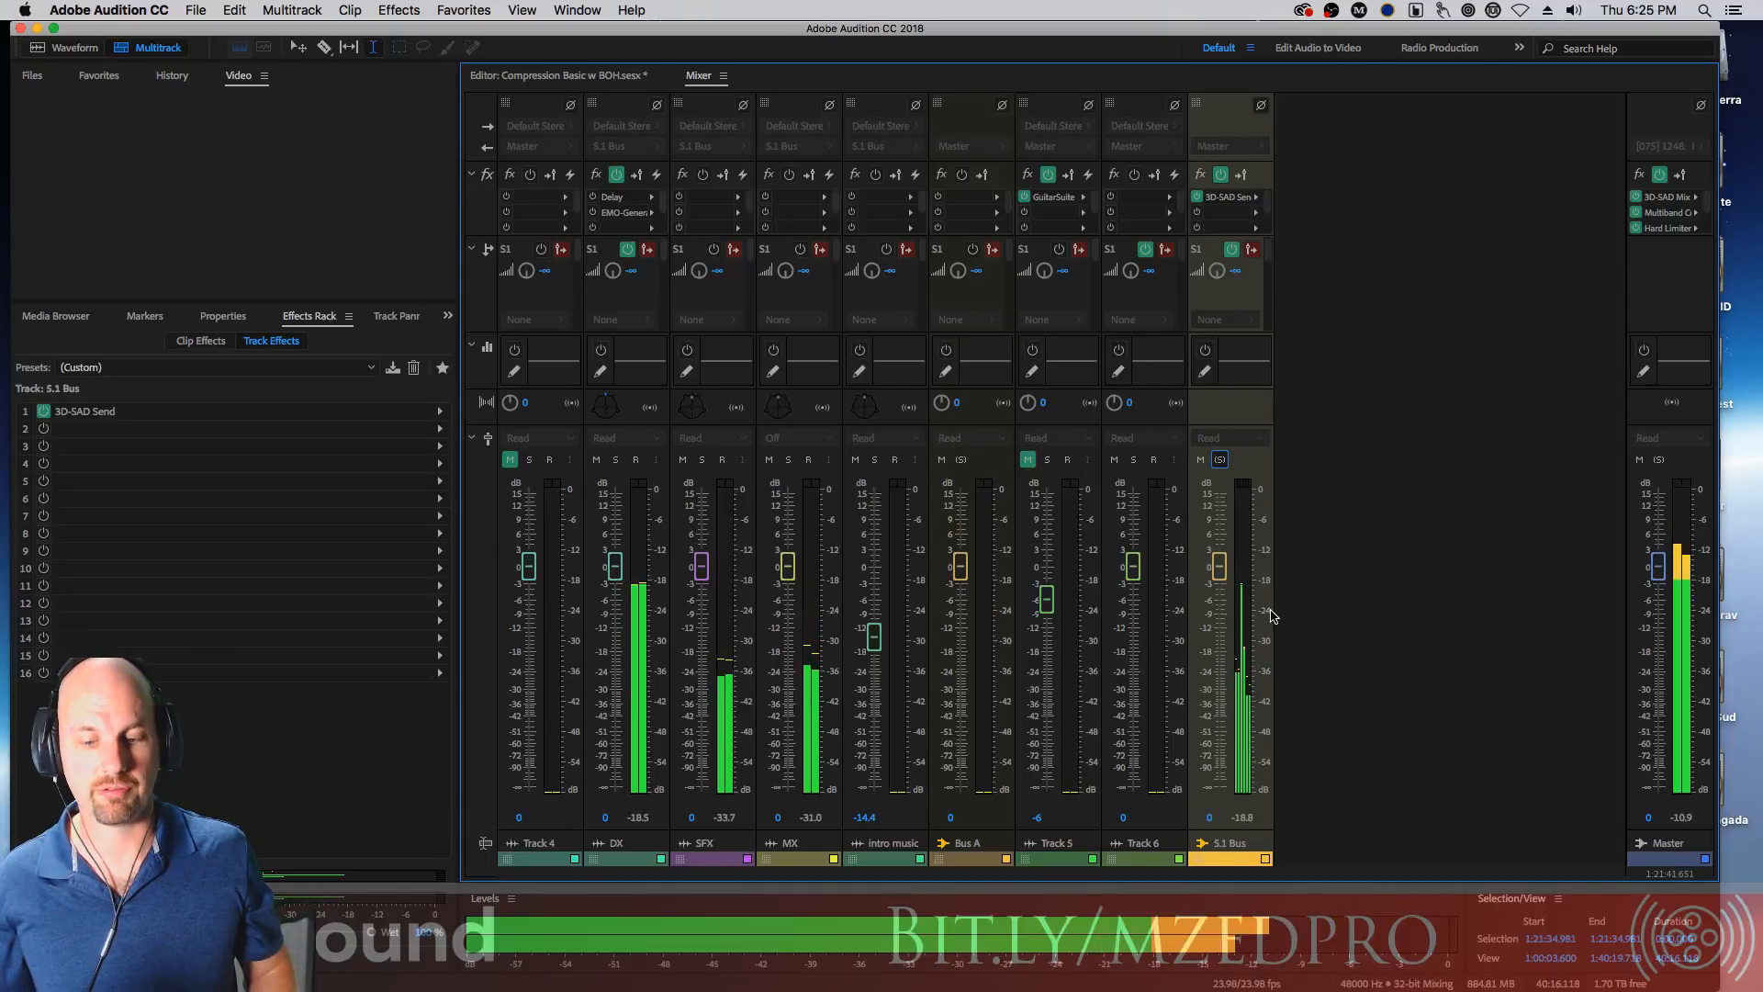
left_click_drag(1220, 567, 1217, 726)
key("space")
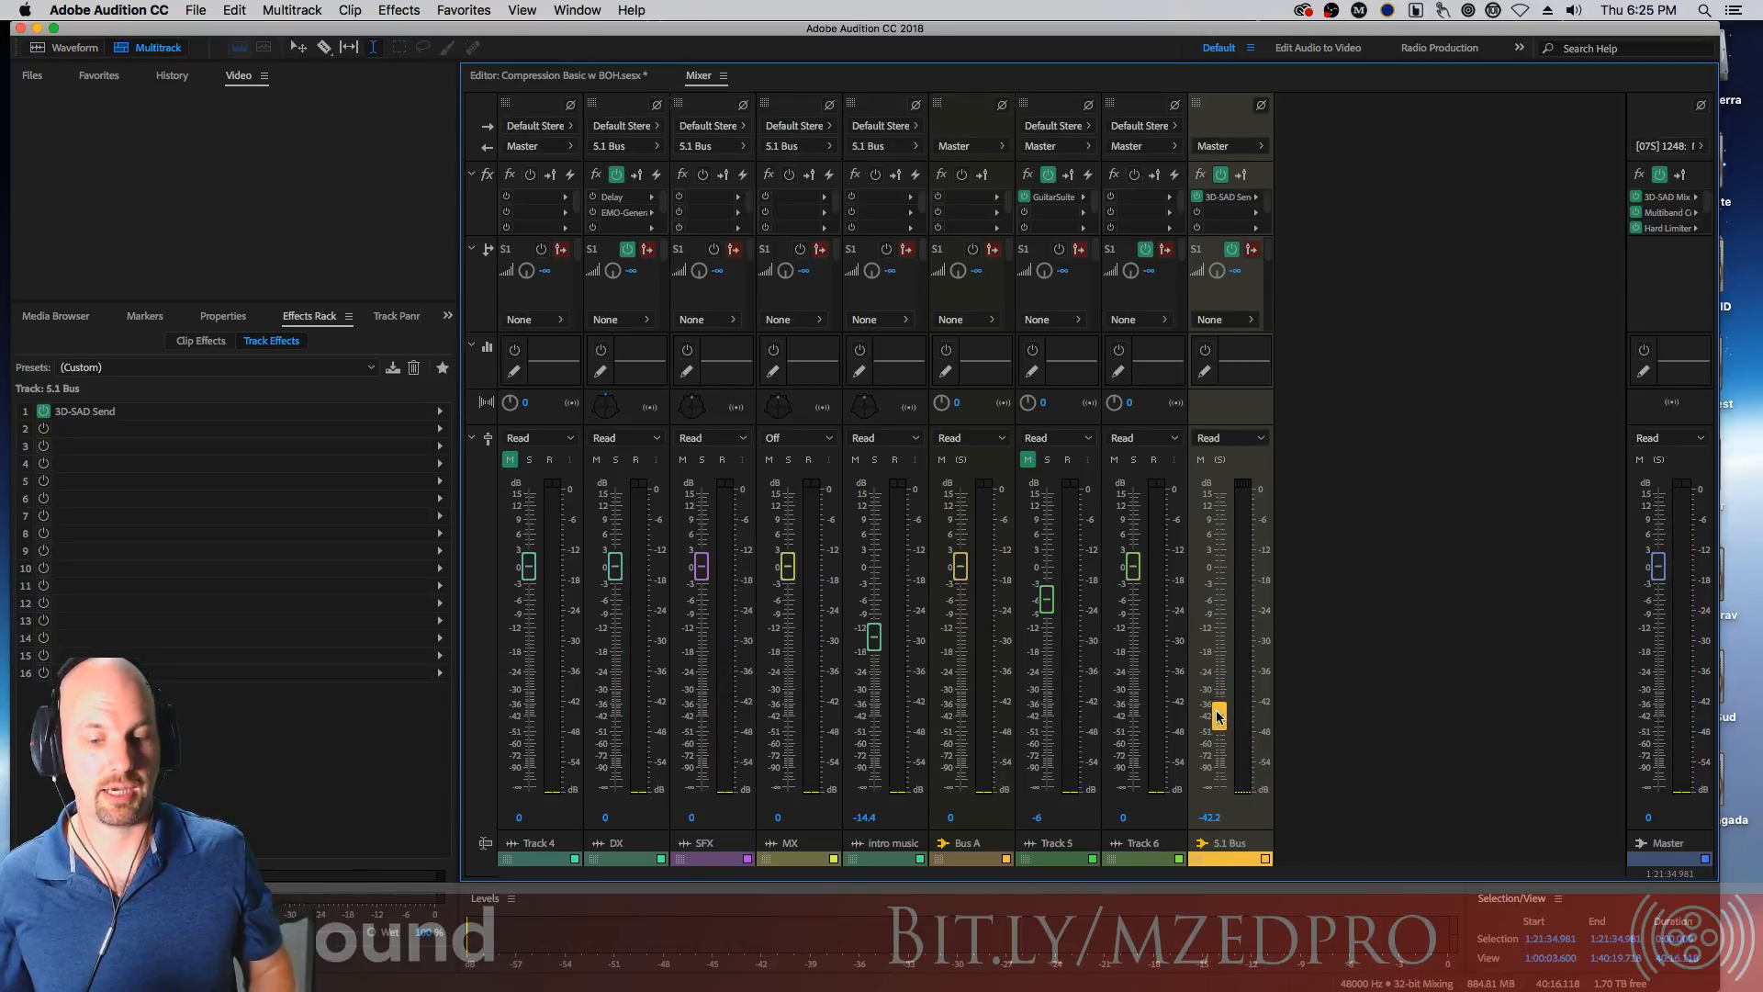
left_click(1219, 717, "alt")
left_click_drag(1217, 567, 1227, 687)
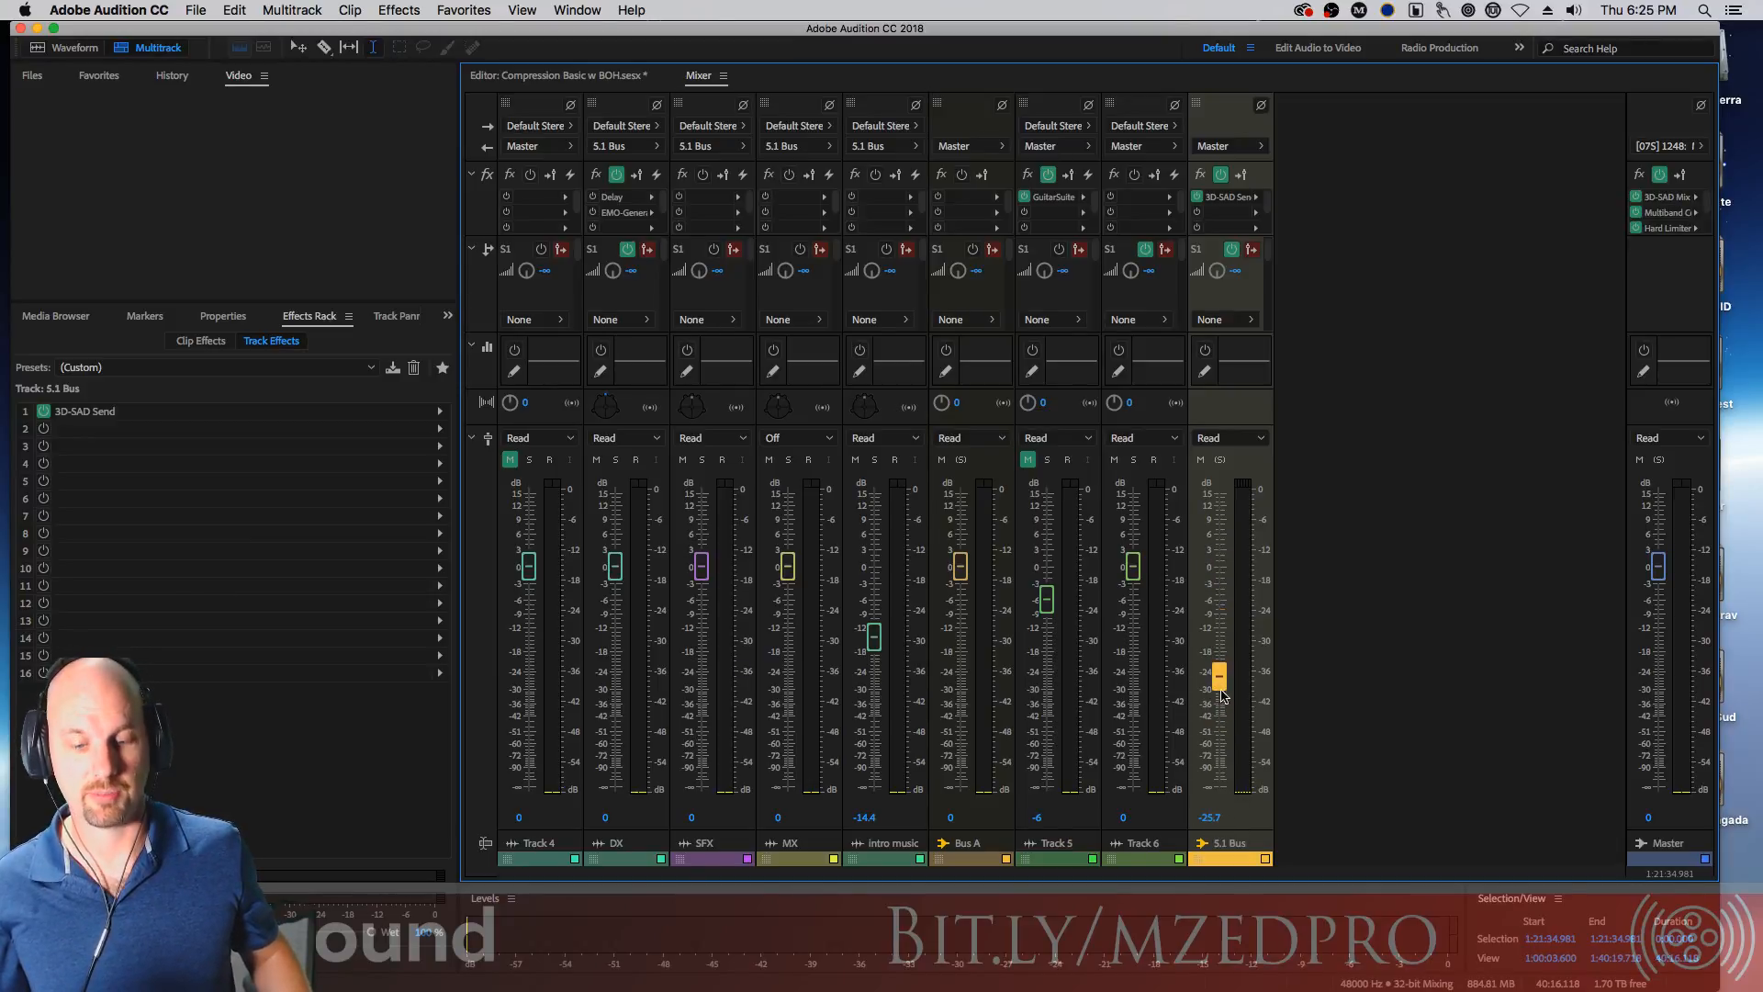
left_click_drag(1217, 676, 1218, 567)
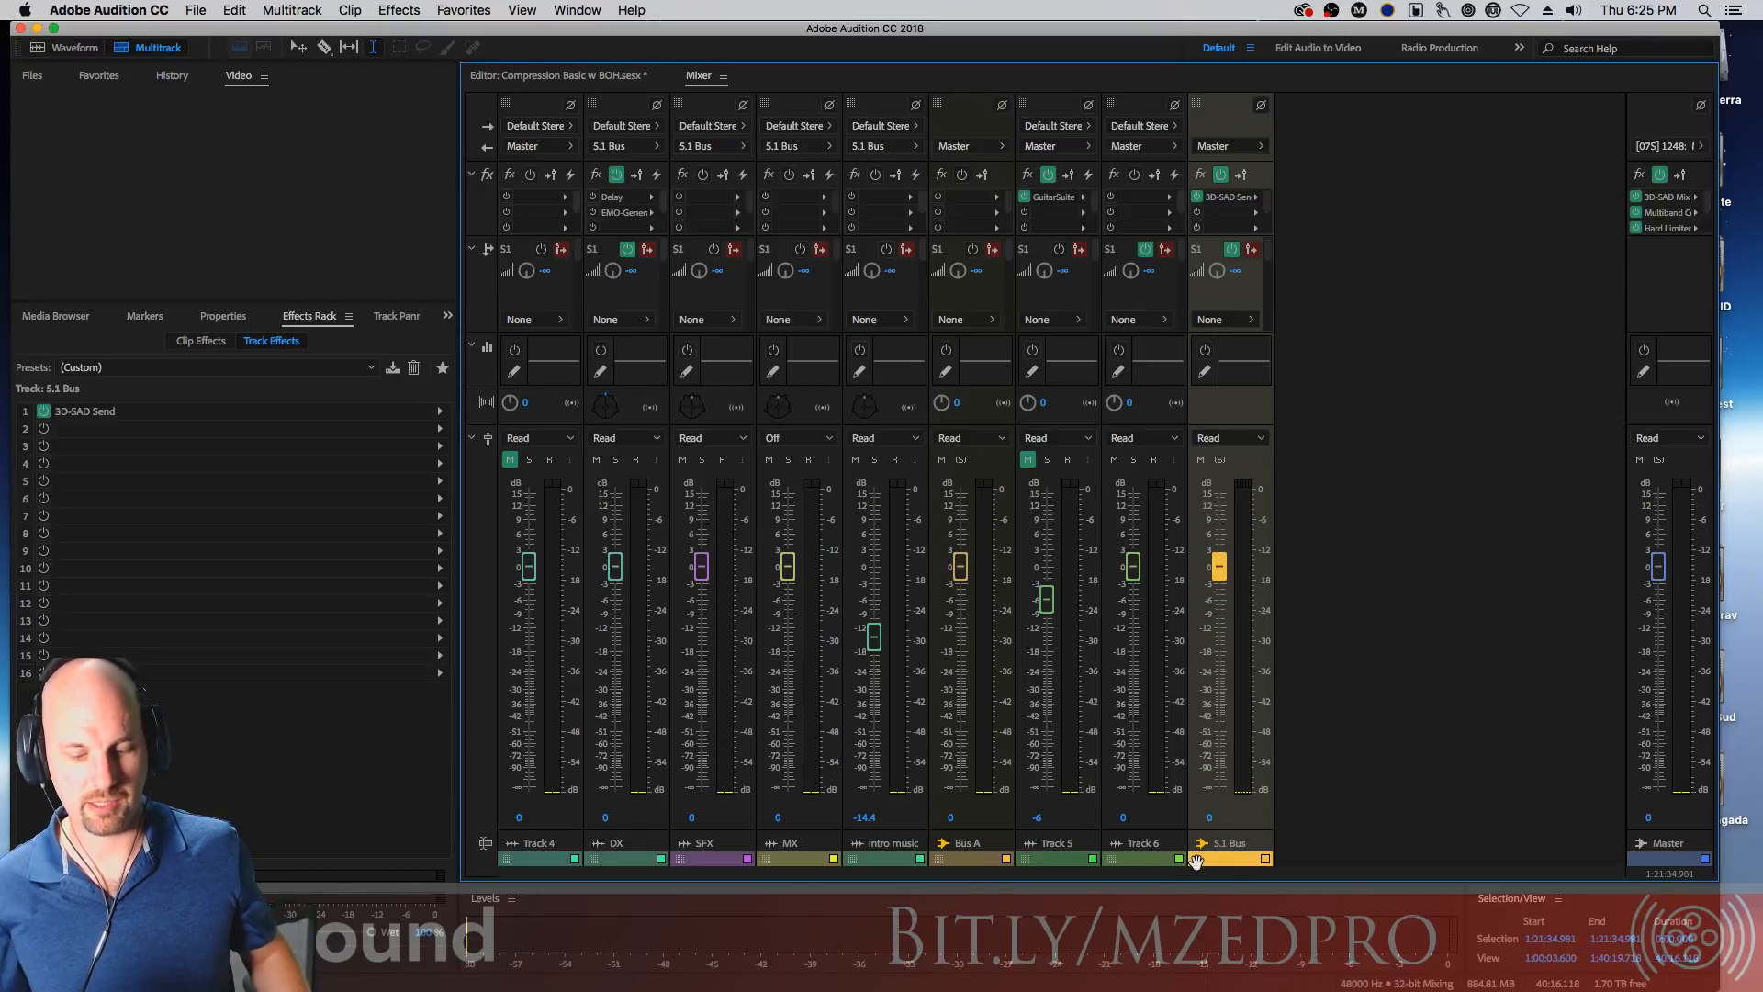
Return to the multitrack editor and open the MX track's clip in the Waveform editor
left_click_drag(1197, 861, 1257, 880)
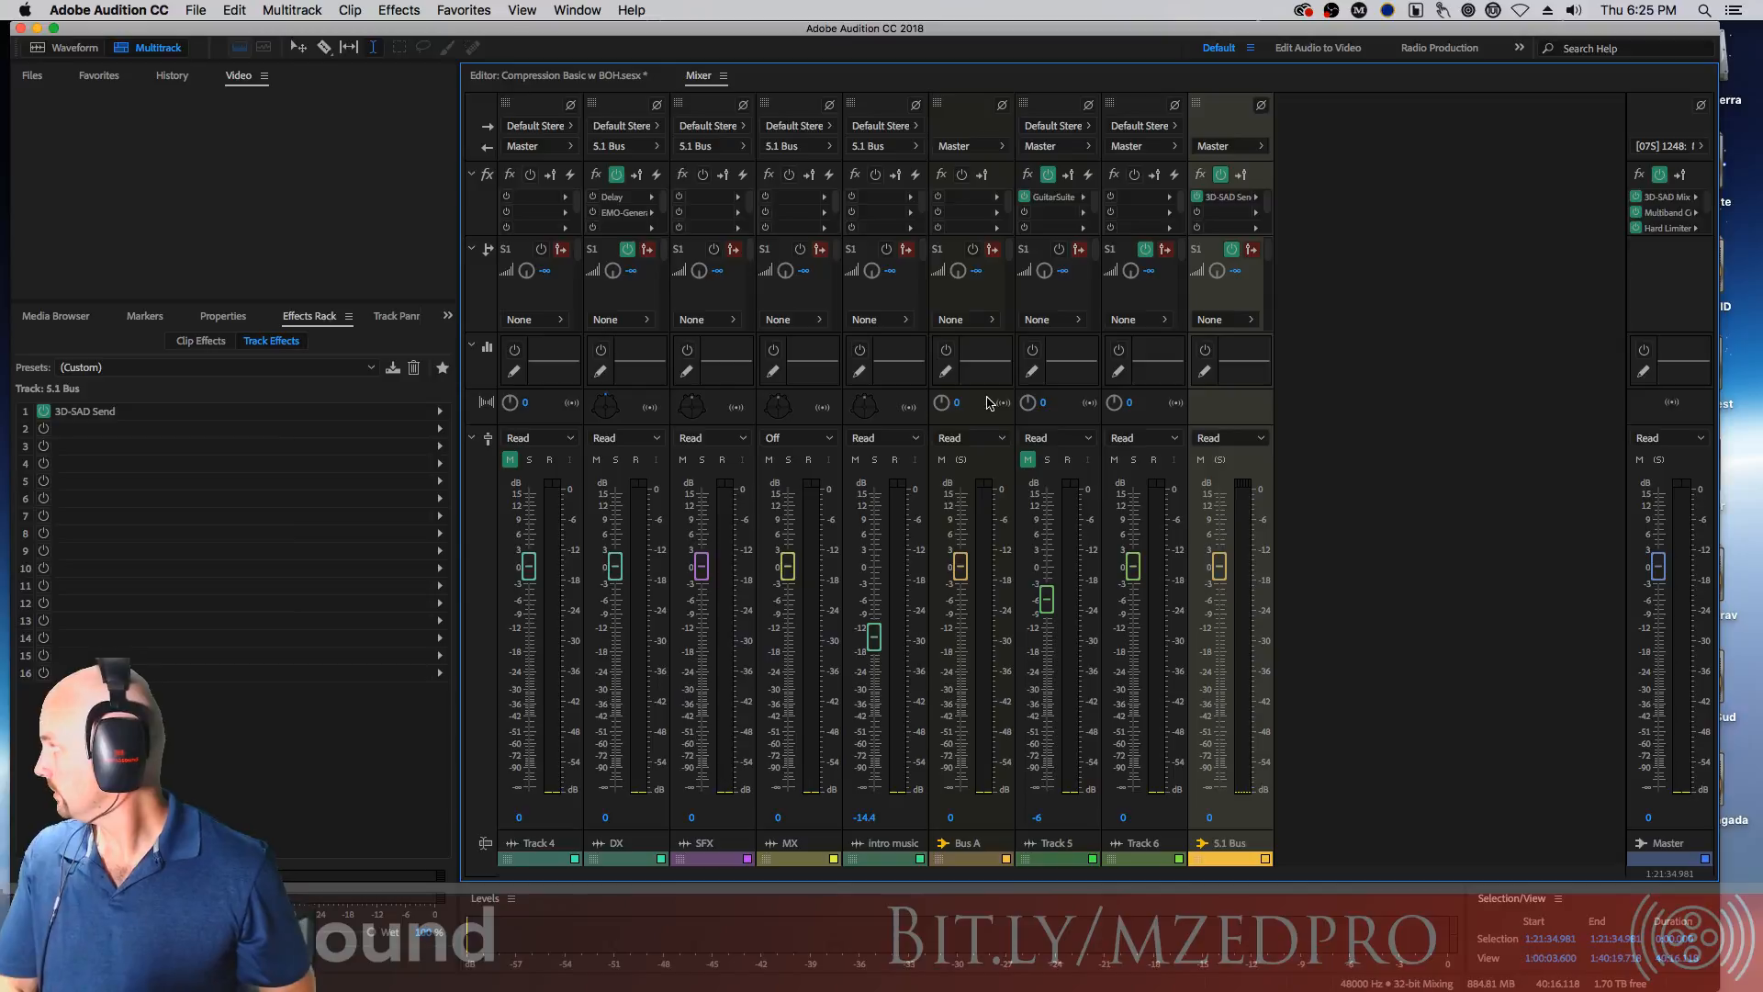
left_click(599, 78)
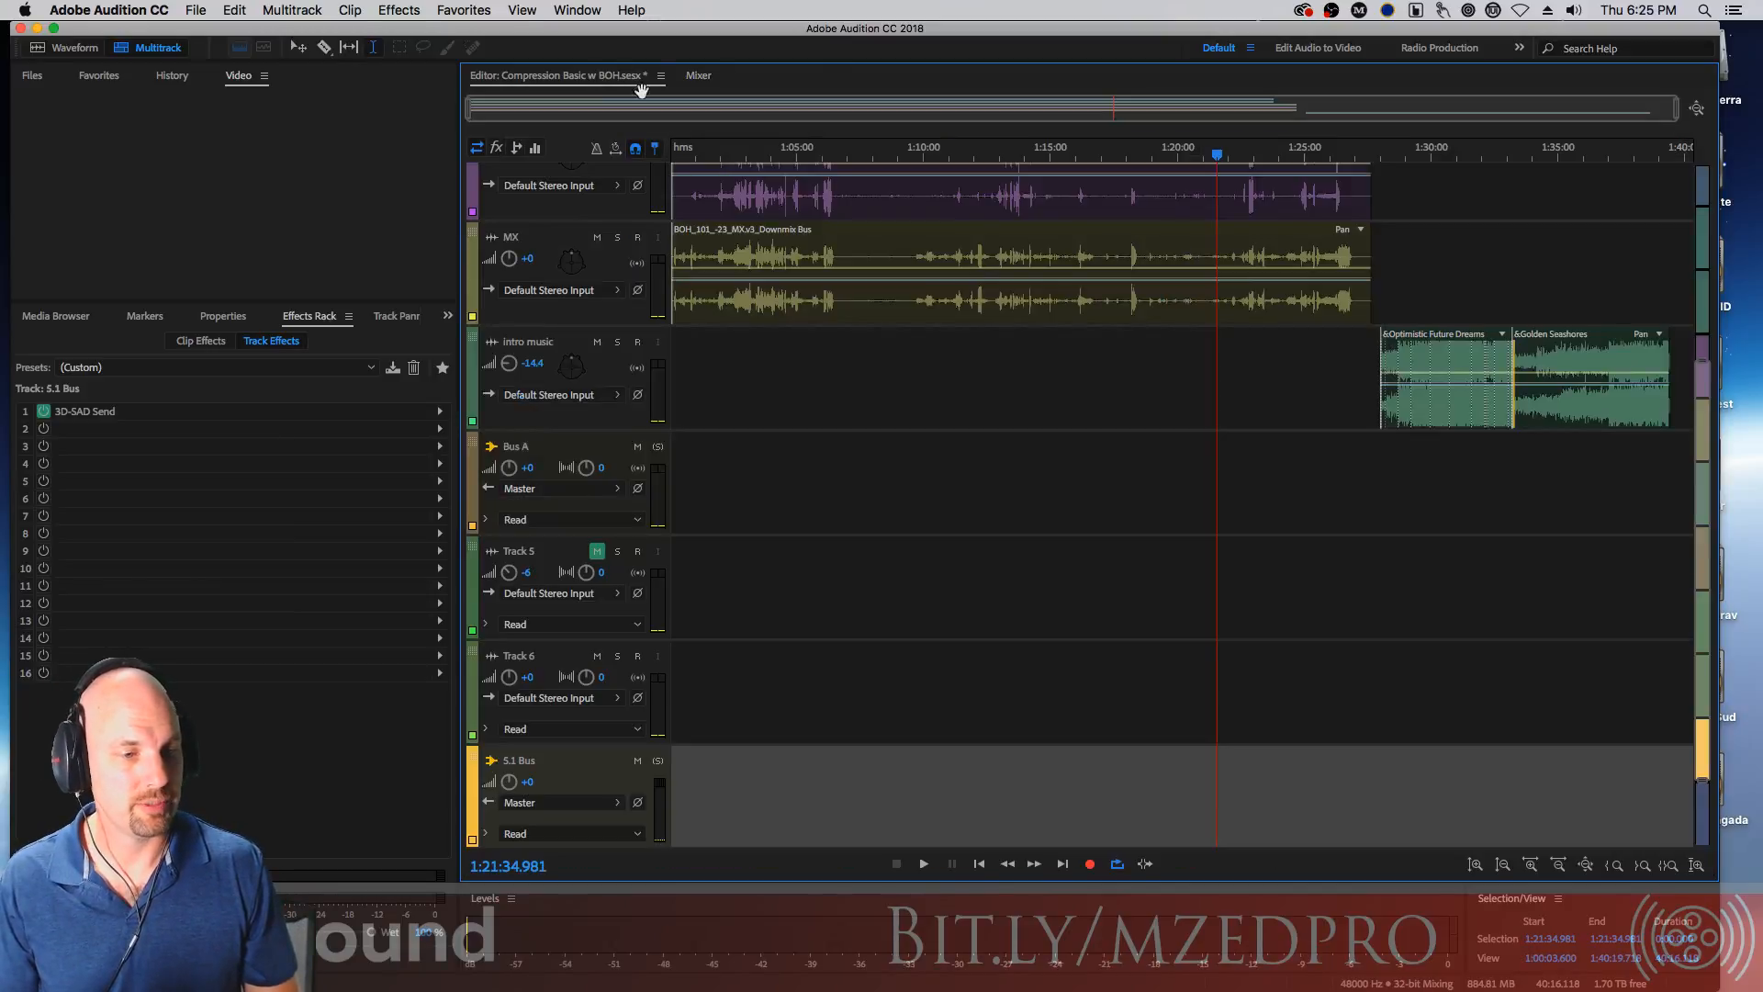
double_click(1194, 237)
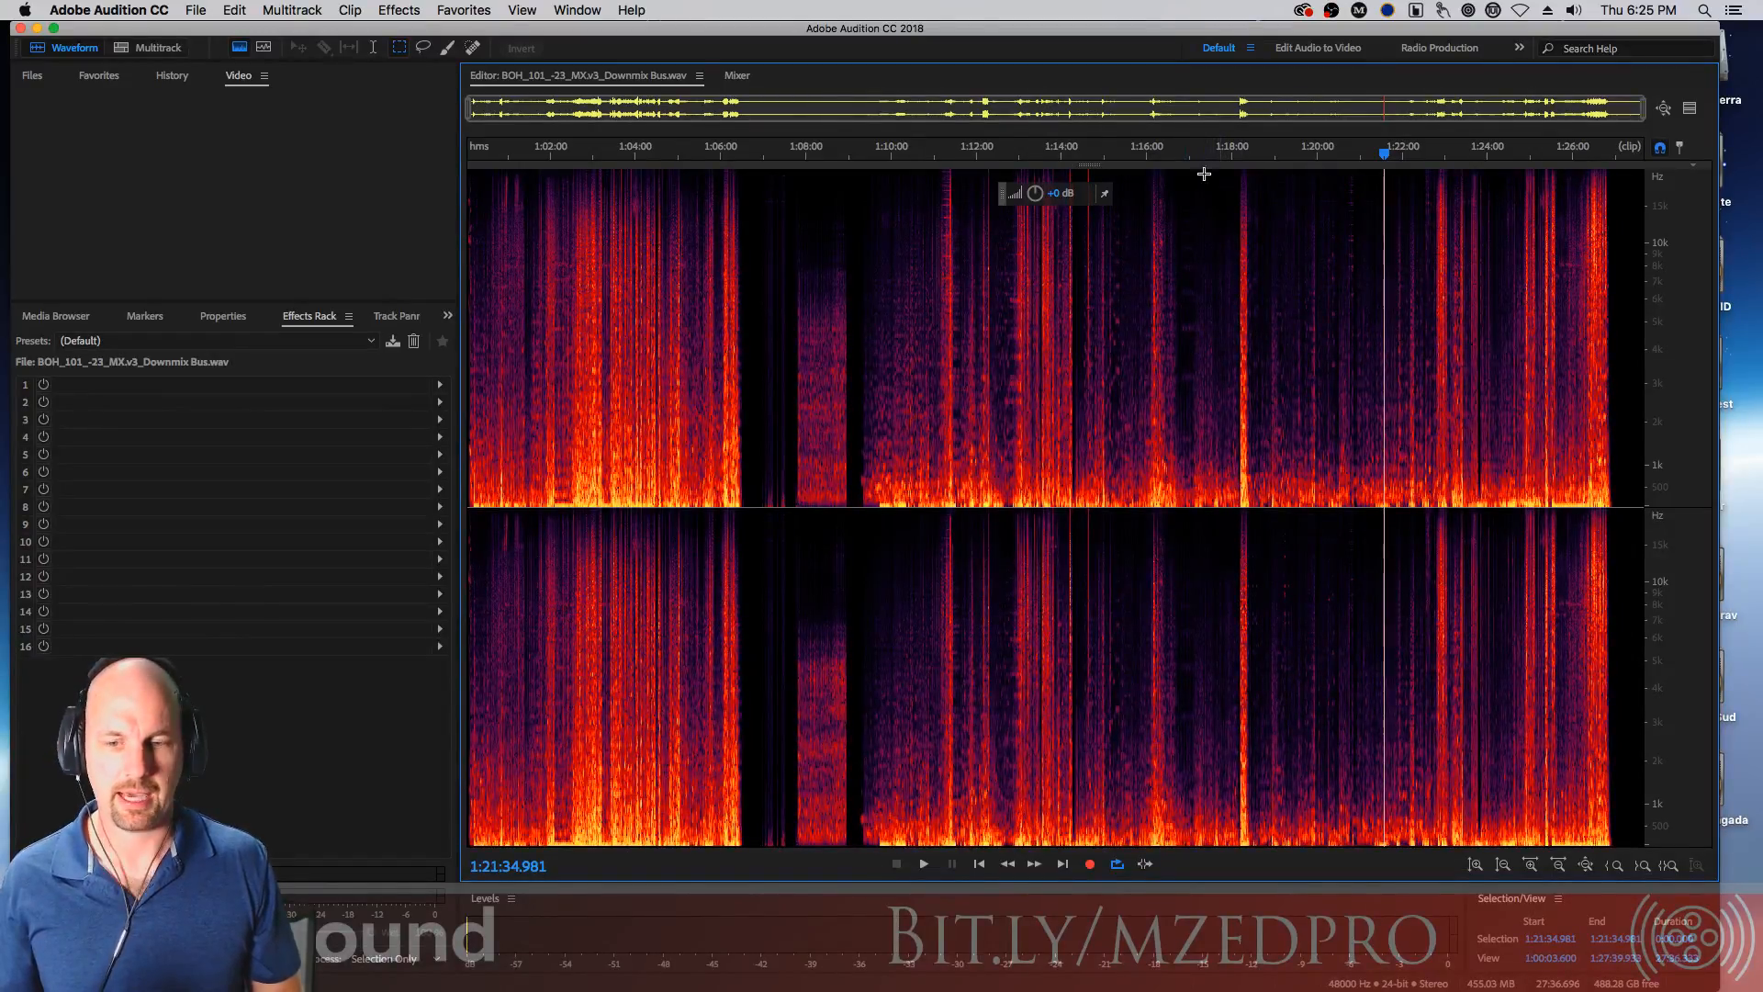
Show only the waveform, select about 1:14:23 to 1:17:18, and play the selection
left_click_drag(1091, 165, 1079, 859)
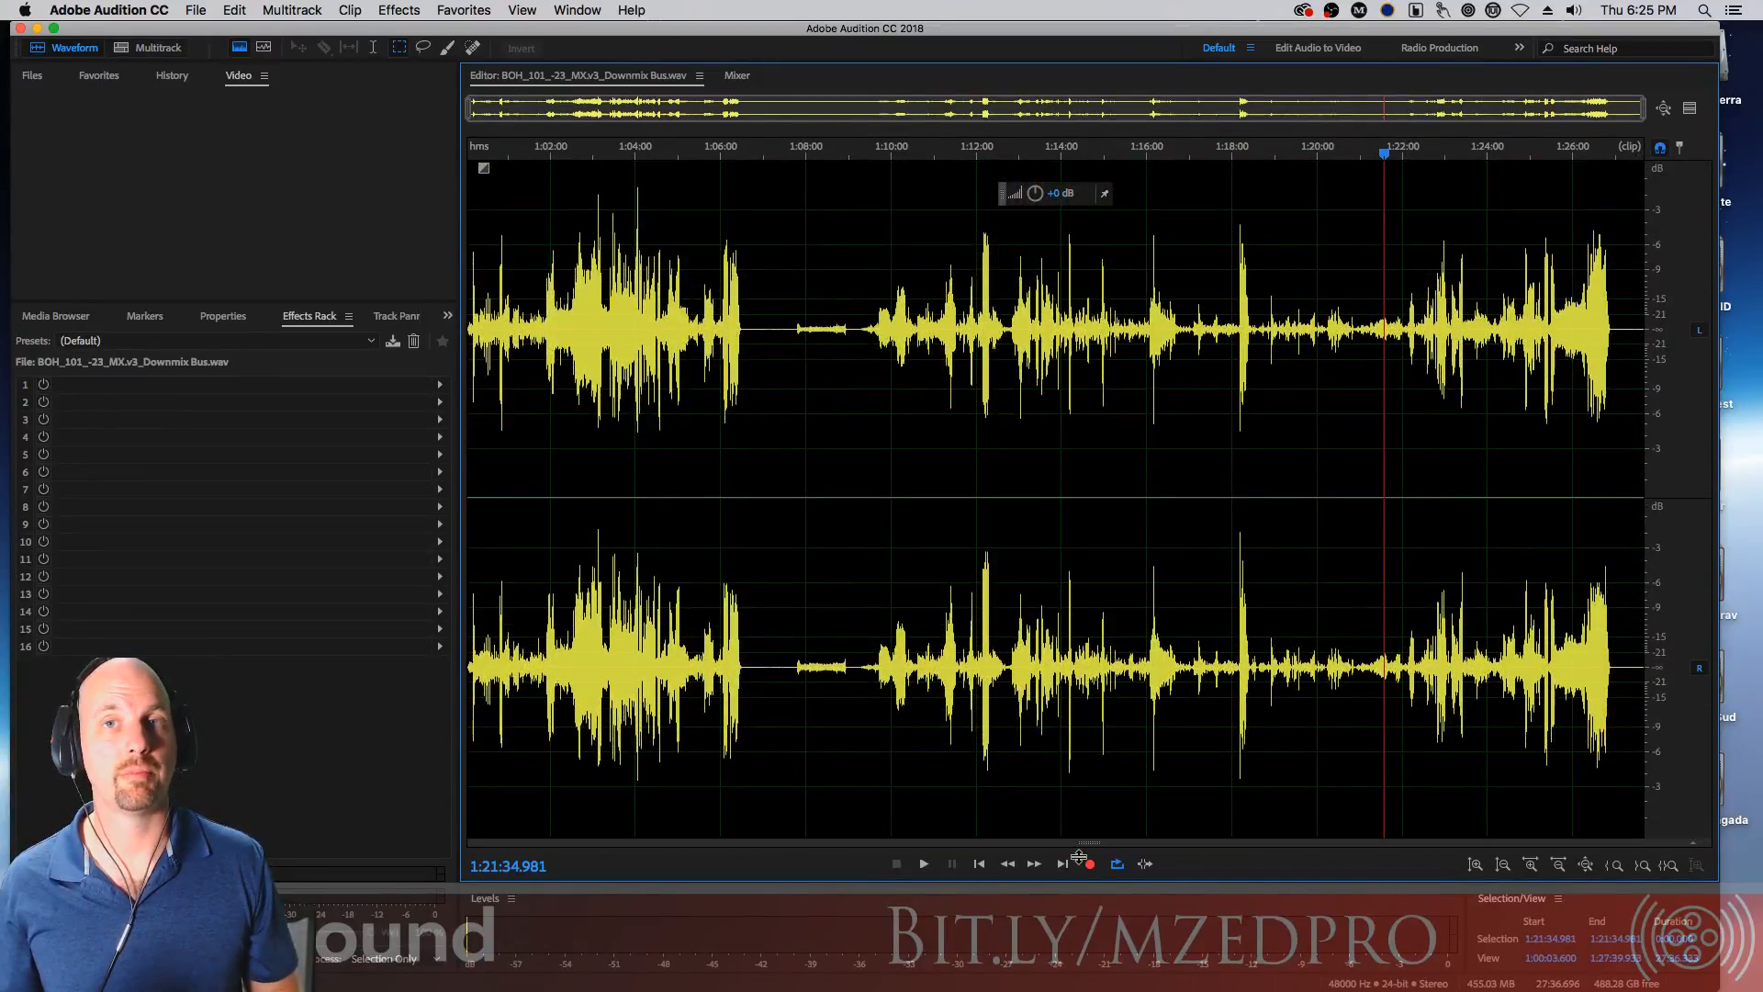
key("shift+d")
left_click_drag(1078, 322, 1202, 329)
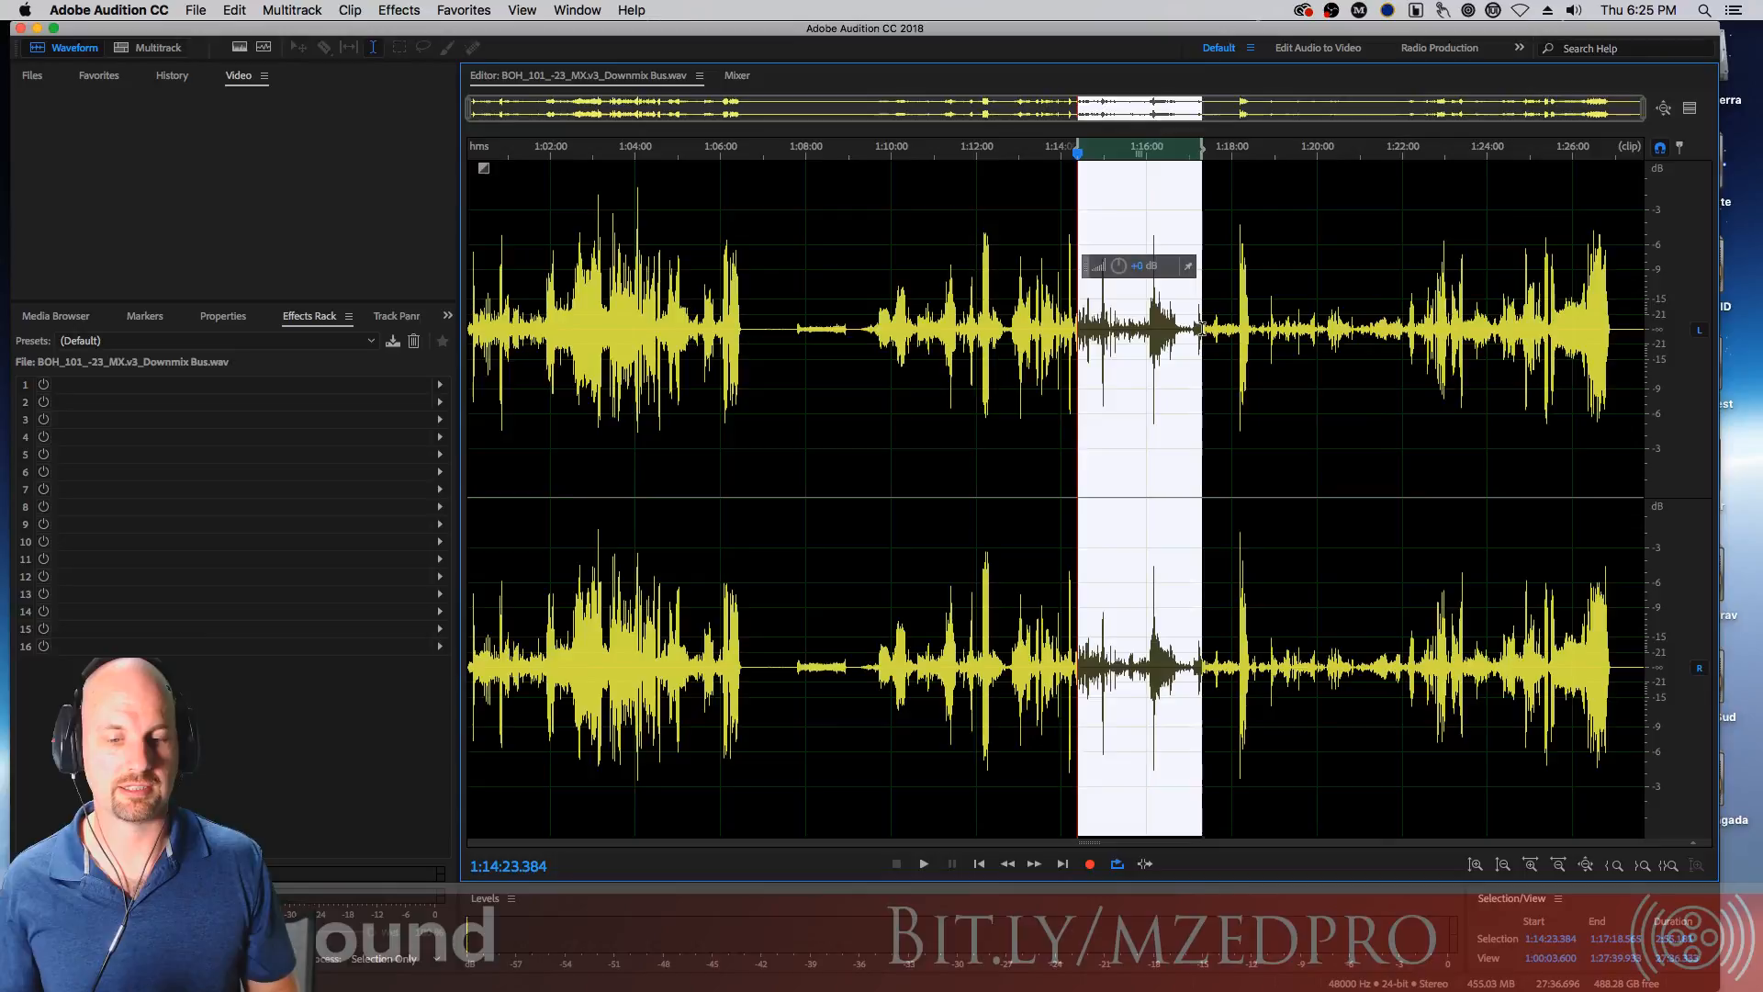
key("space")
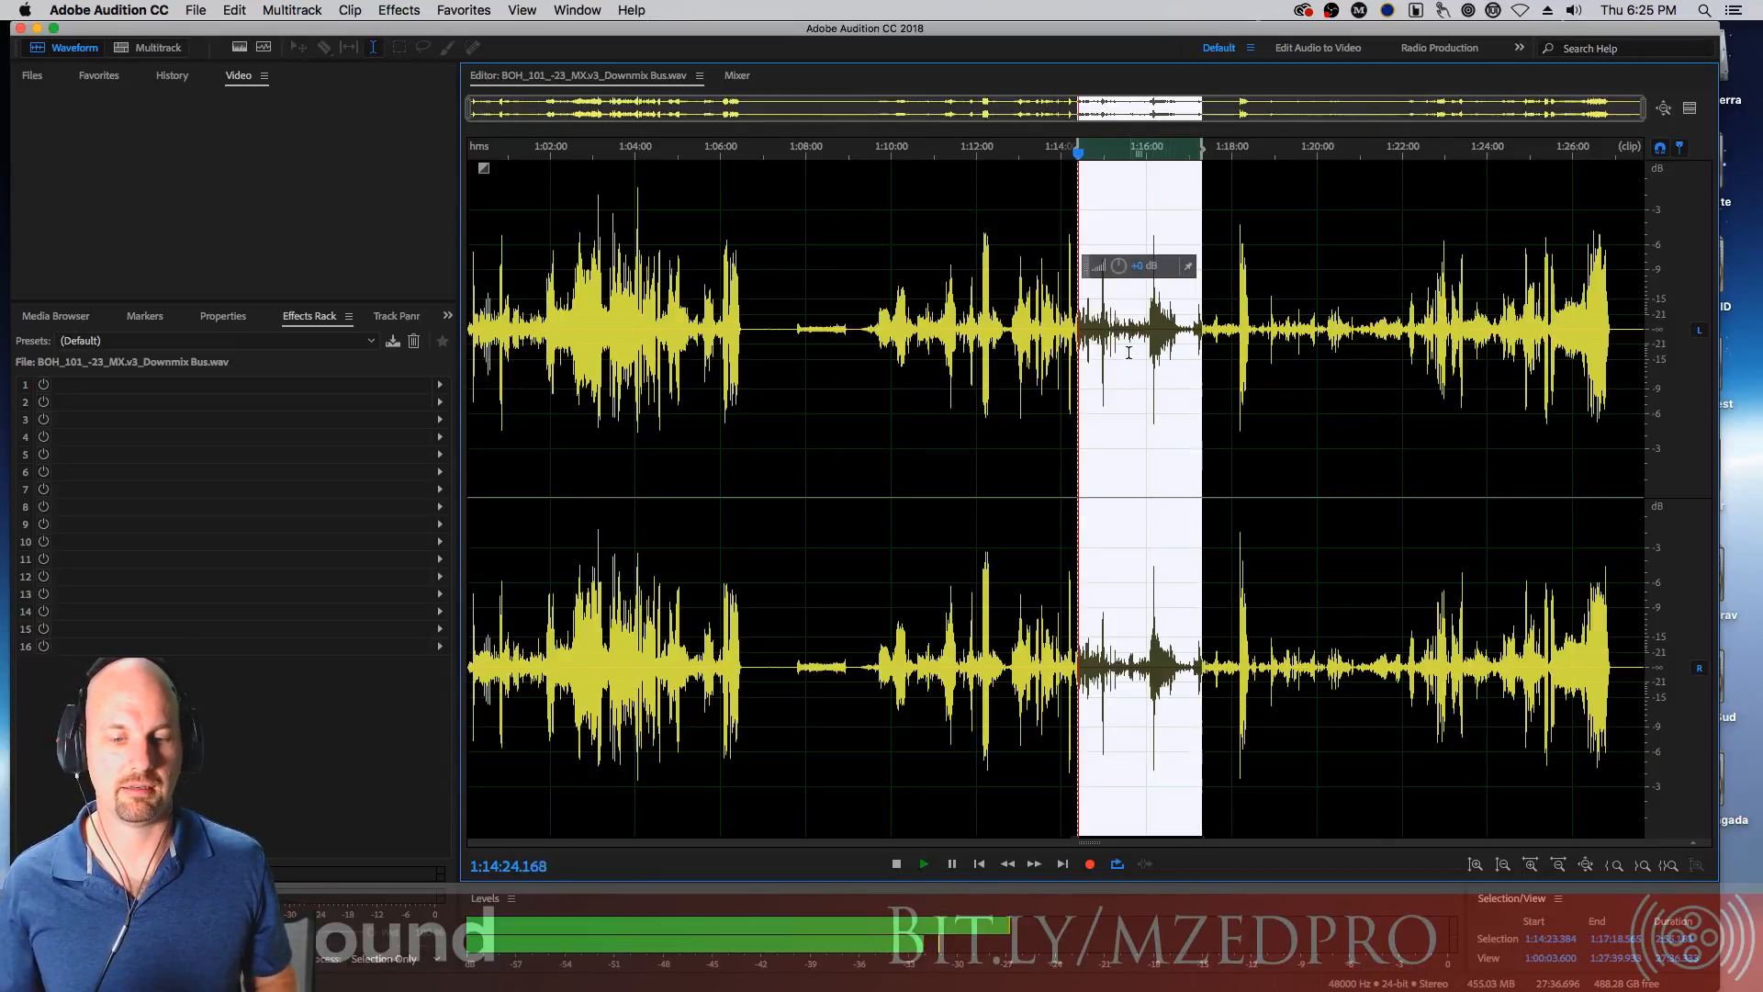
key("space")
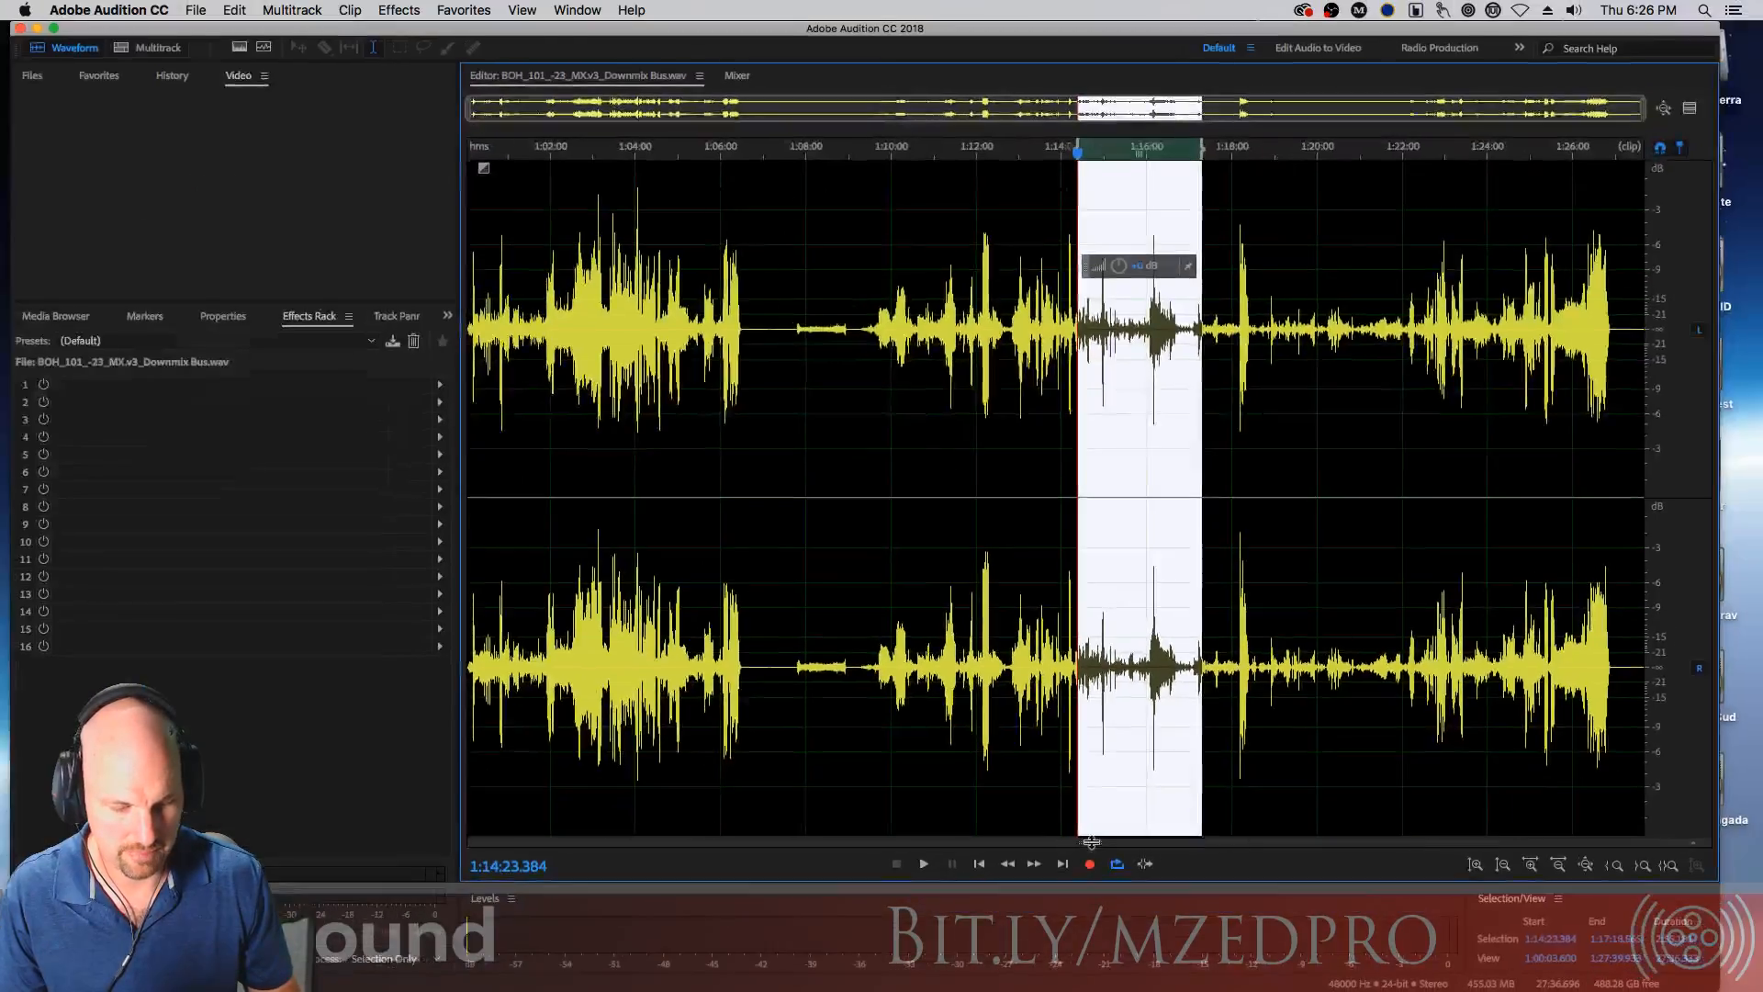
Resize the display to show the spectral frequency view fully and clear the selection
left_click_drag(1091, 841, 1091, 477)
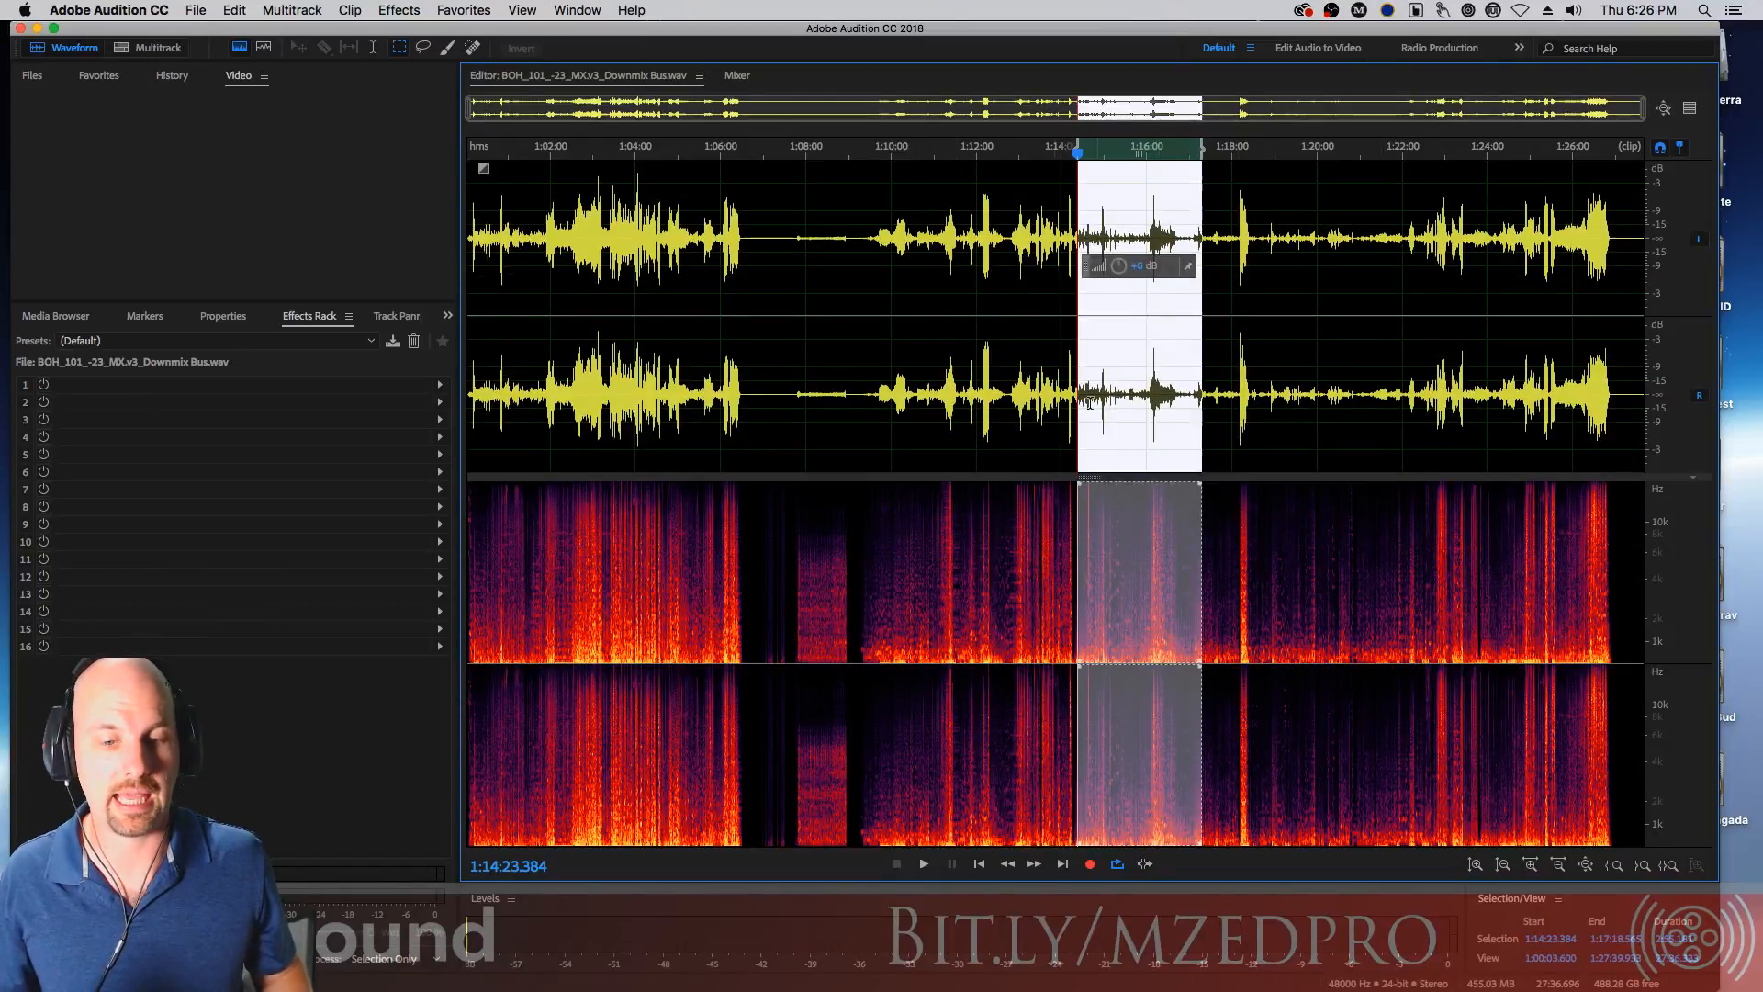
left_click_drag(1092, 478, 1092, 165)
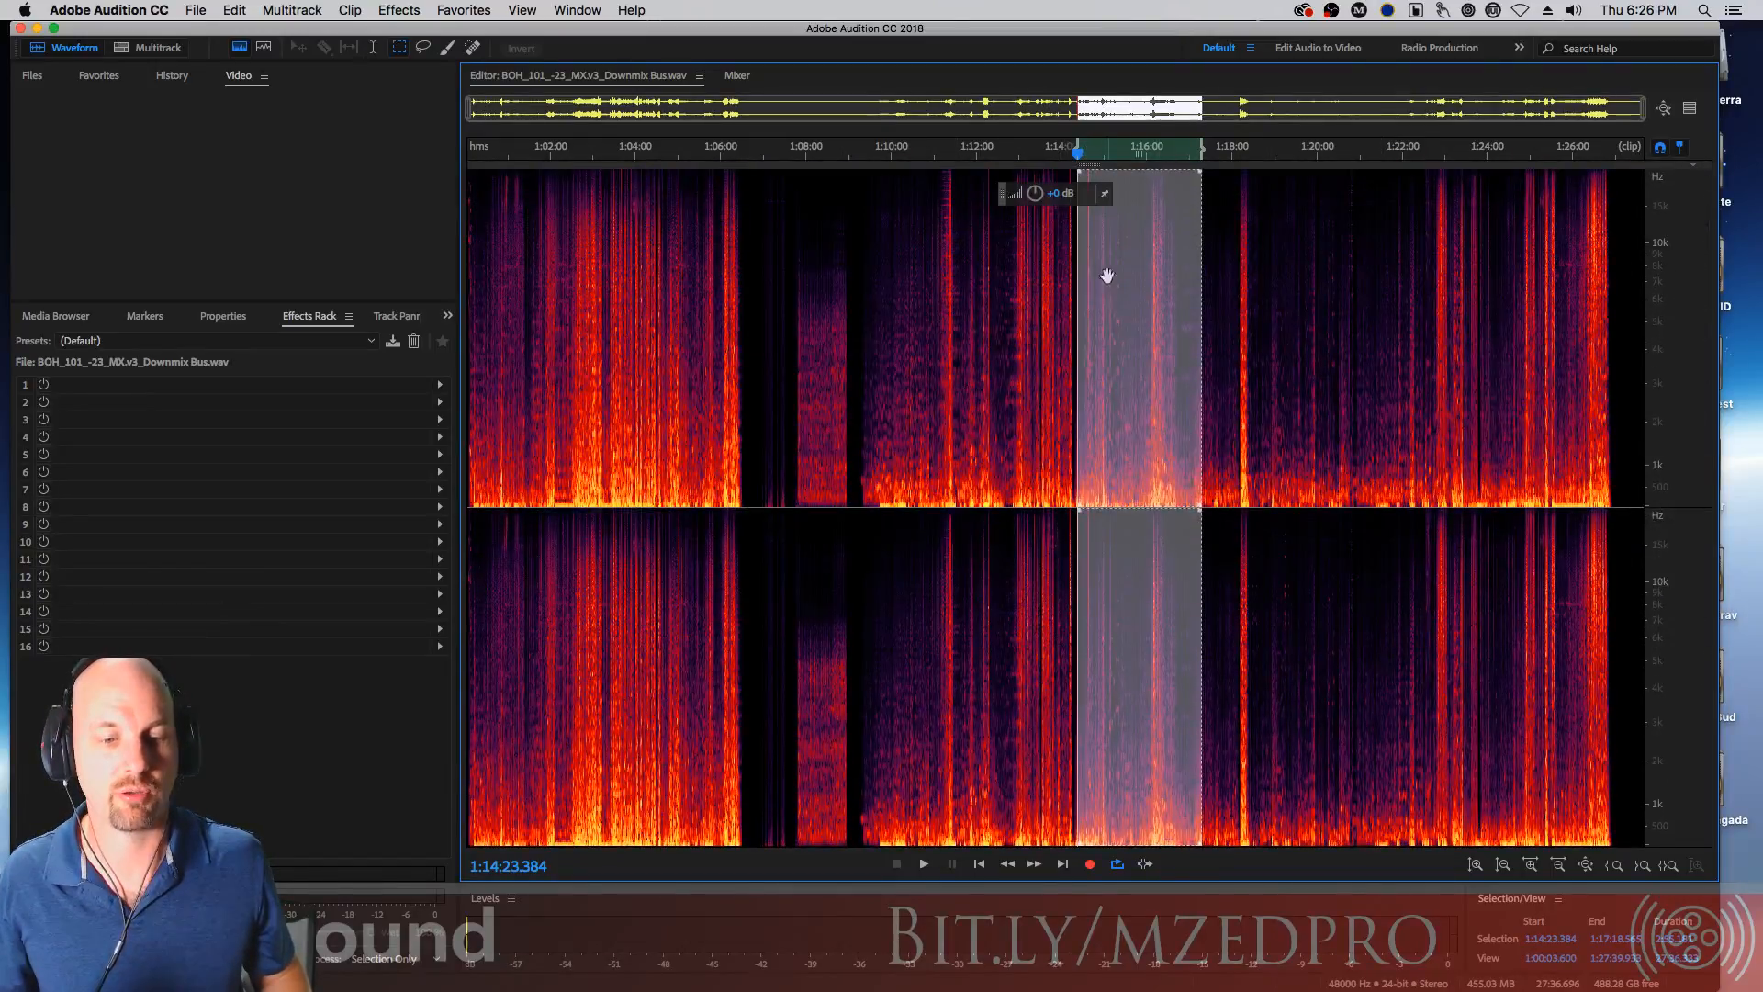
left_click(1023, 380)
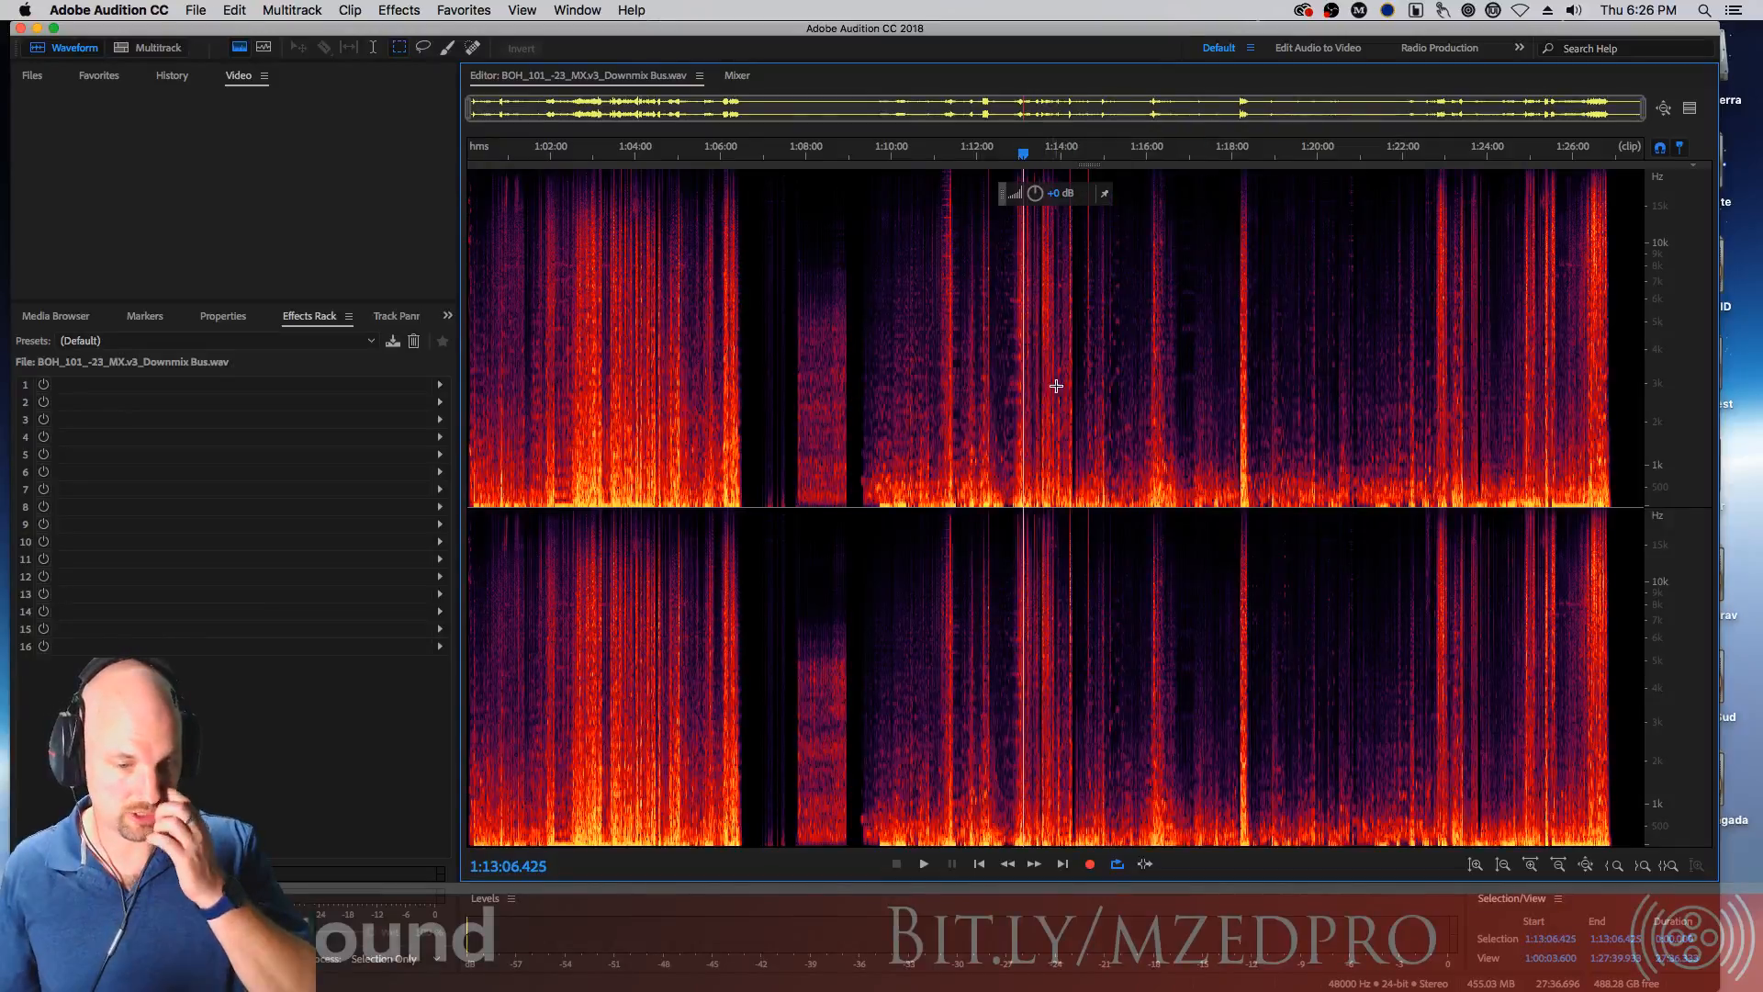
Place the playhead at about 1:02:52 in the spectral view and briefly play from there
left_click(1052, 358)
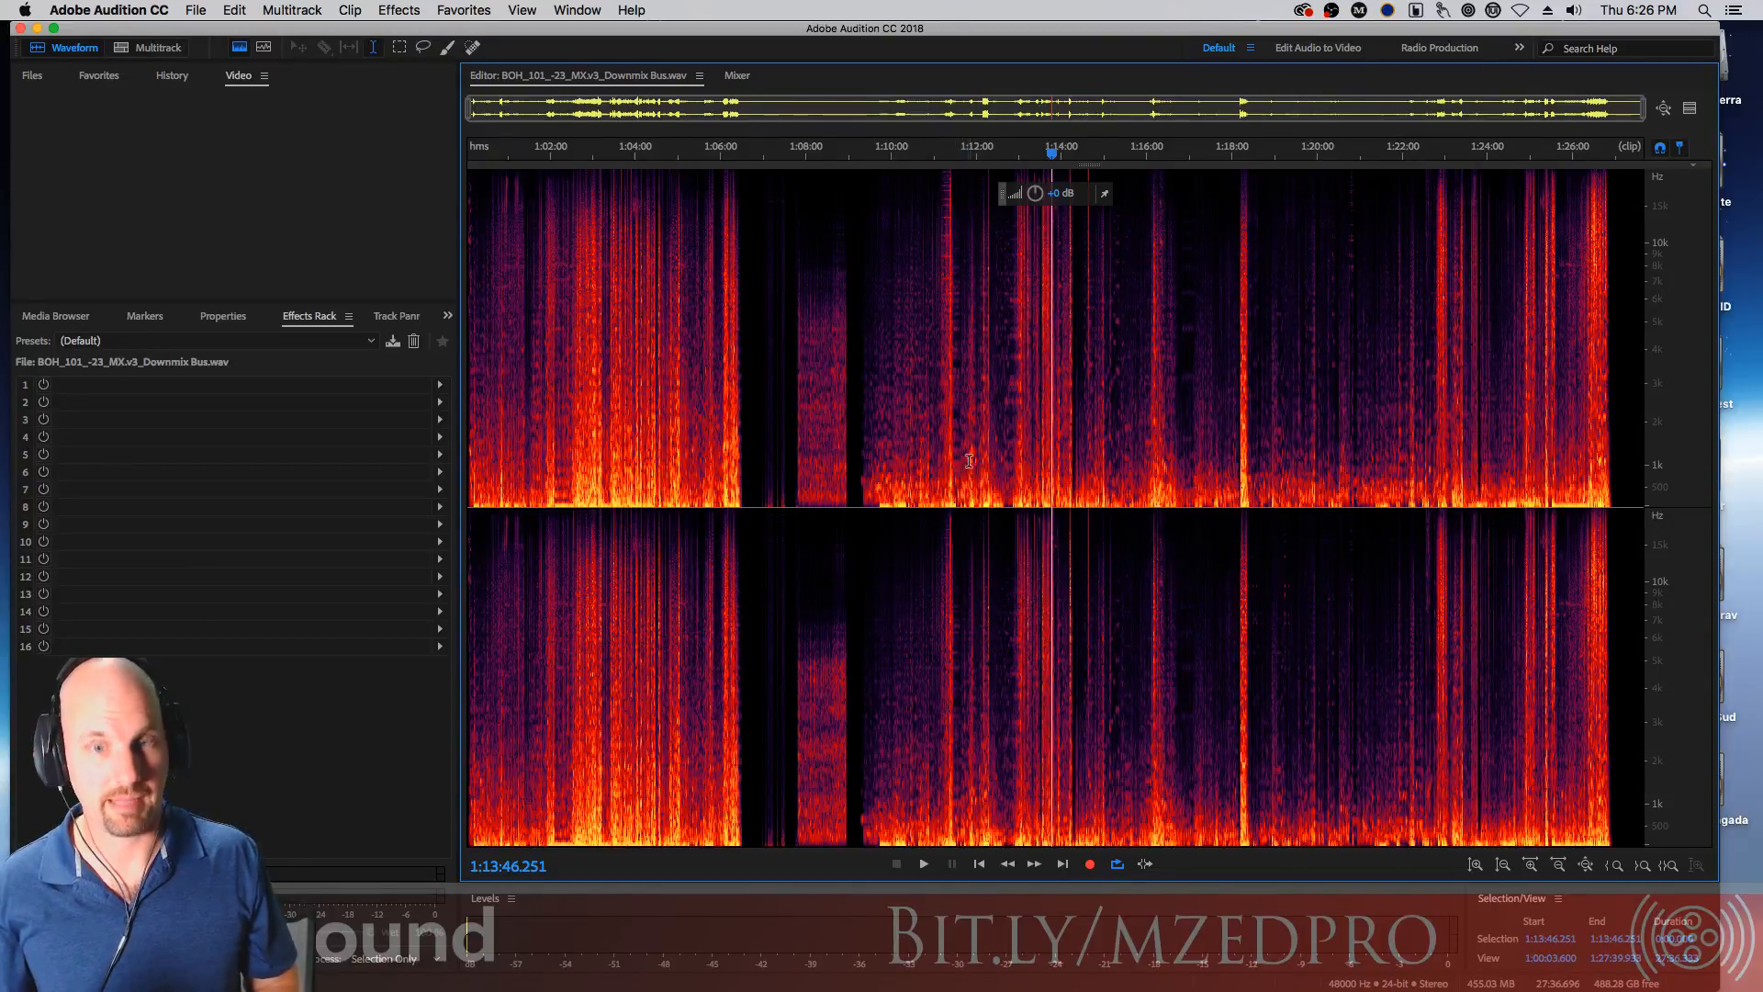
left_click(588, 371)
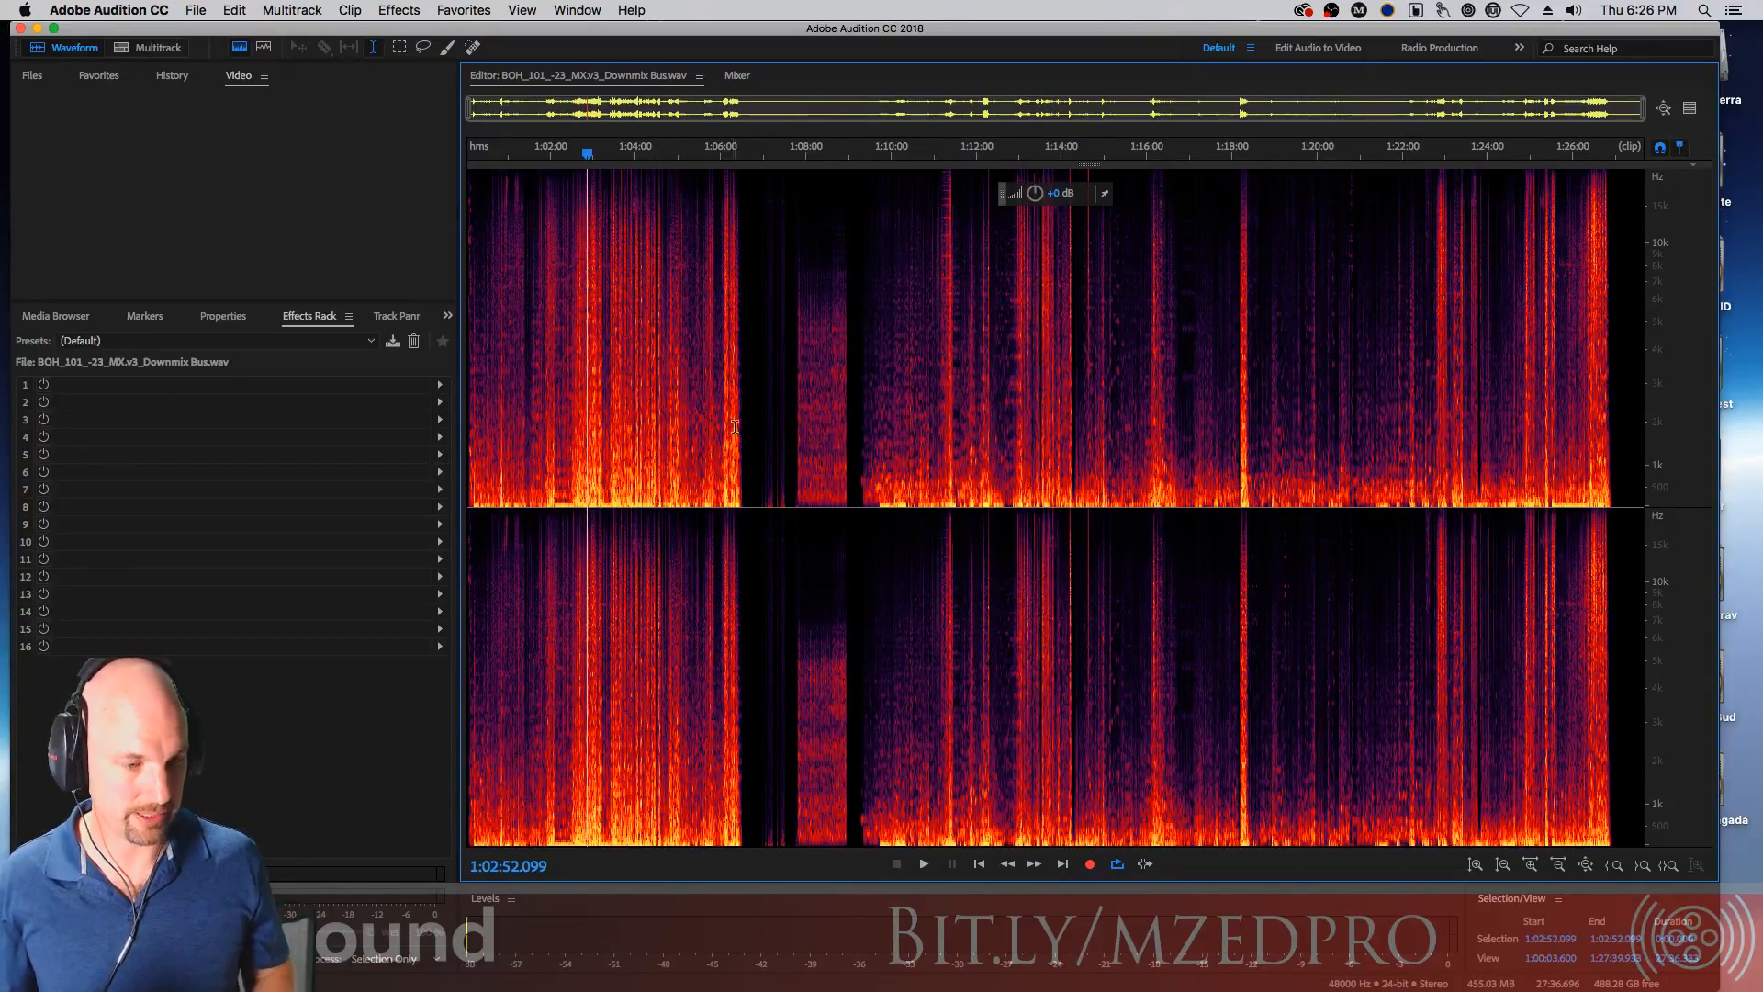
key("space")
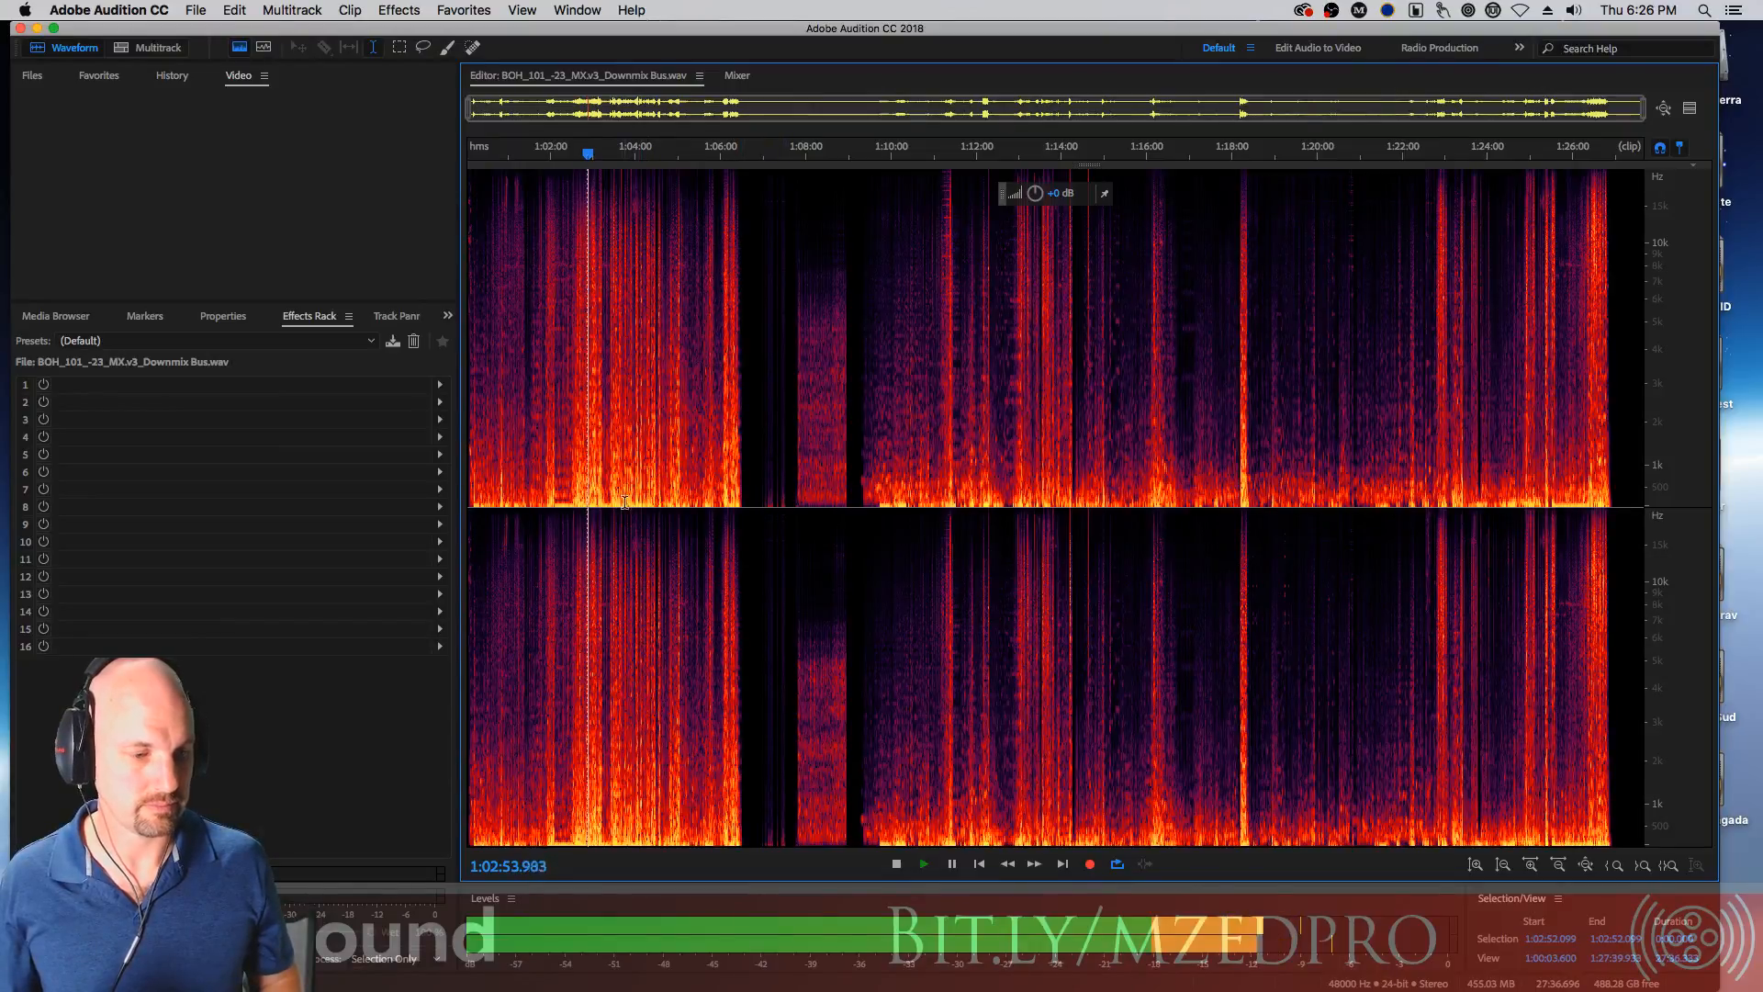
key("space")
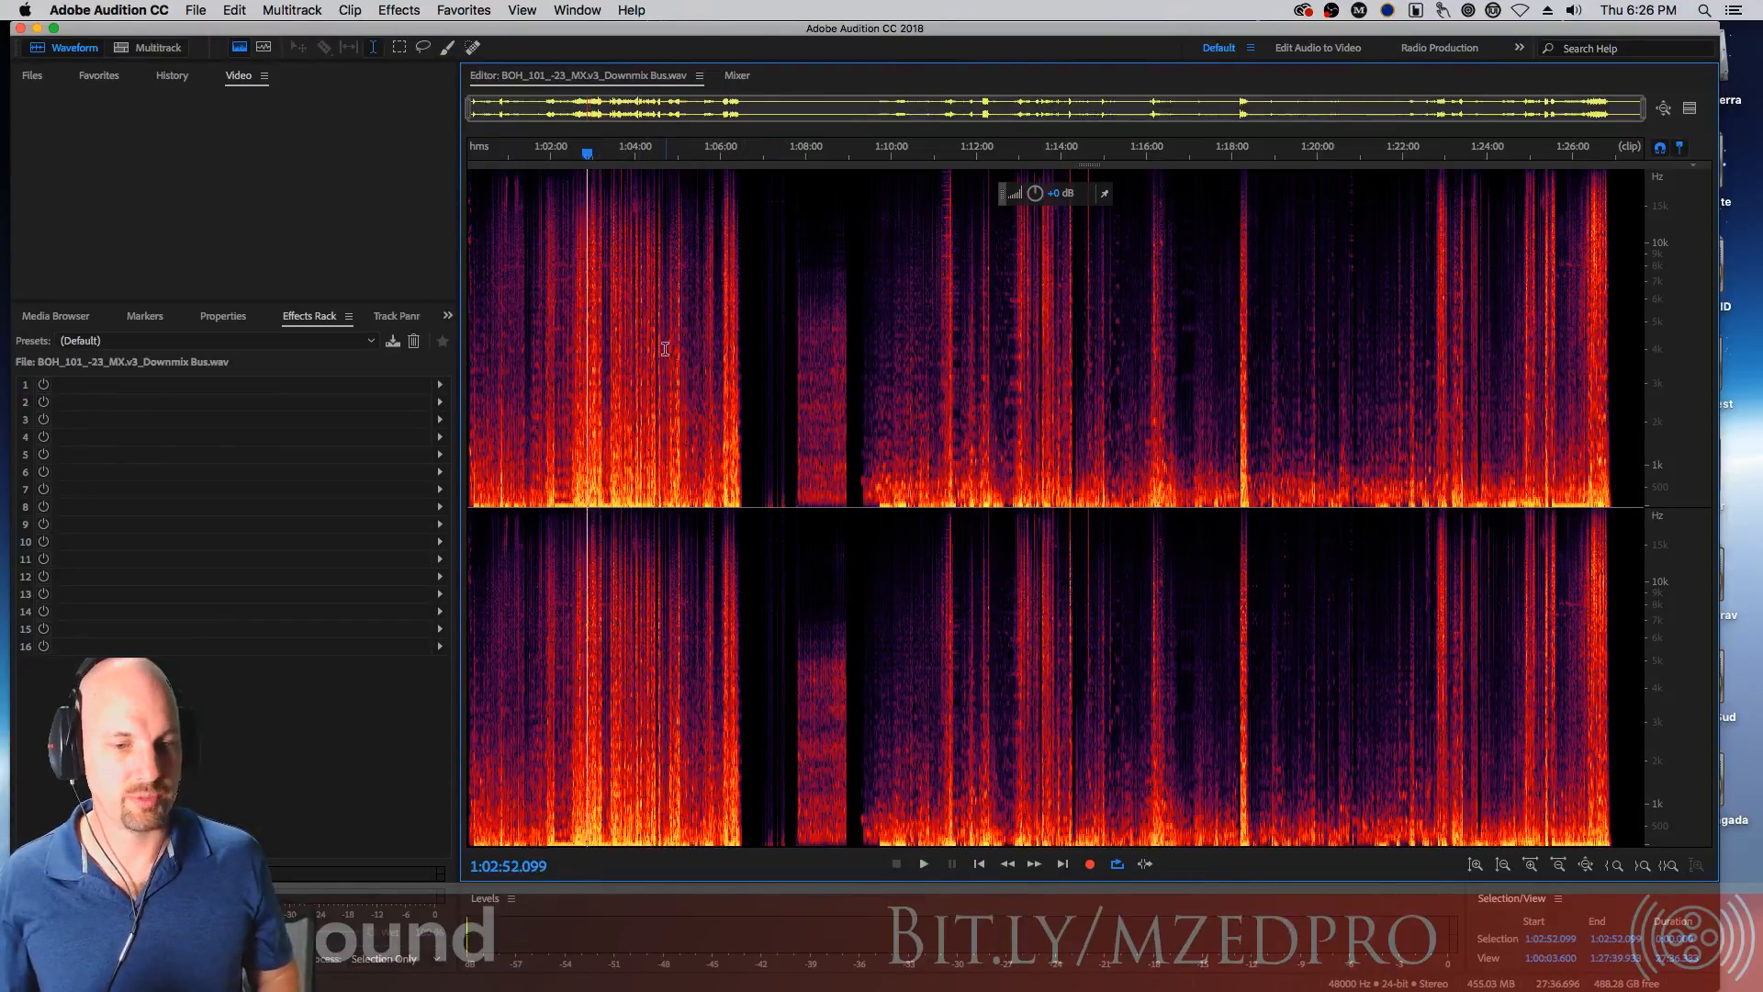
Zoom in on the spectral display around 1:02:52 and briefly play that passage
key("equal")
key("equal")
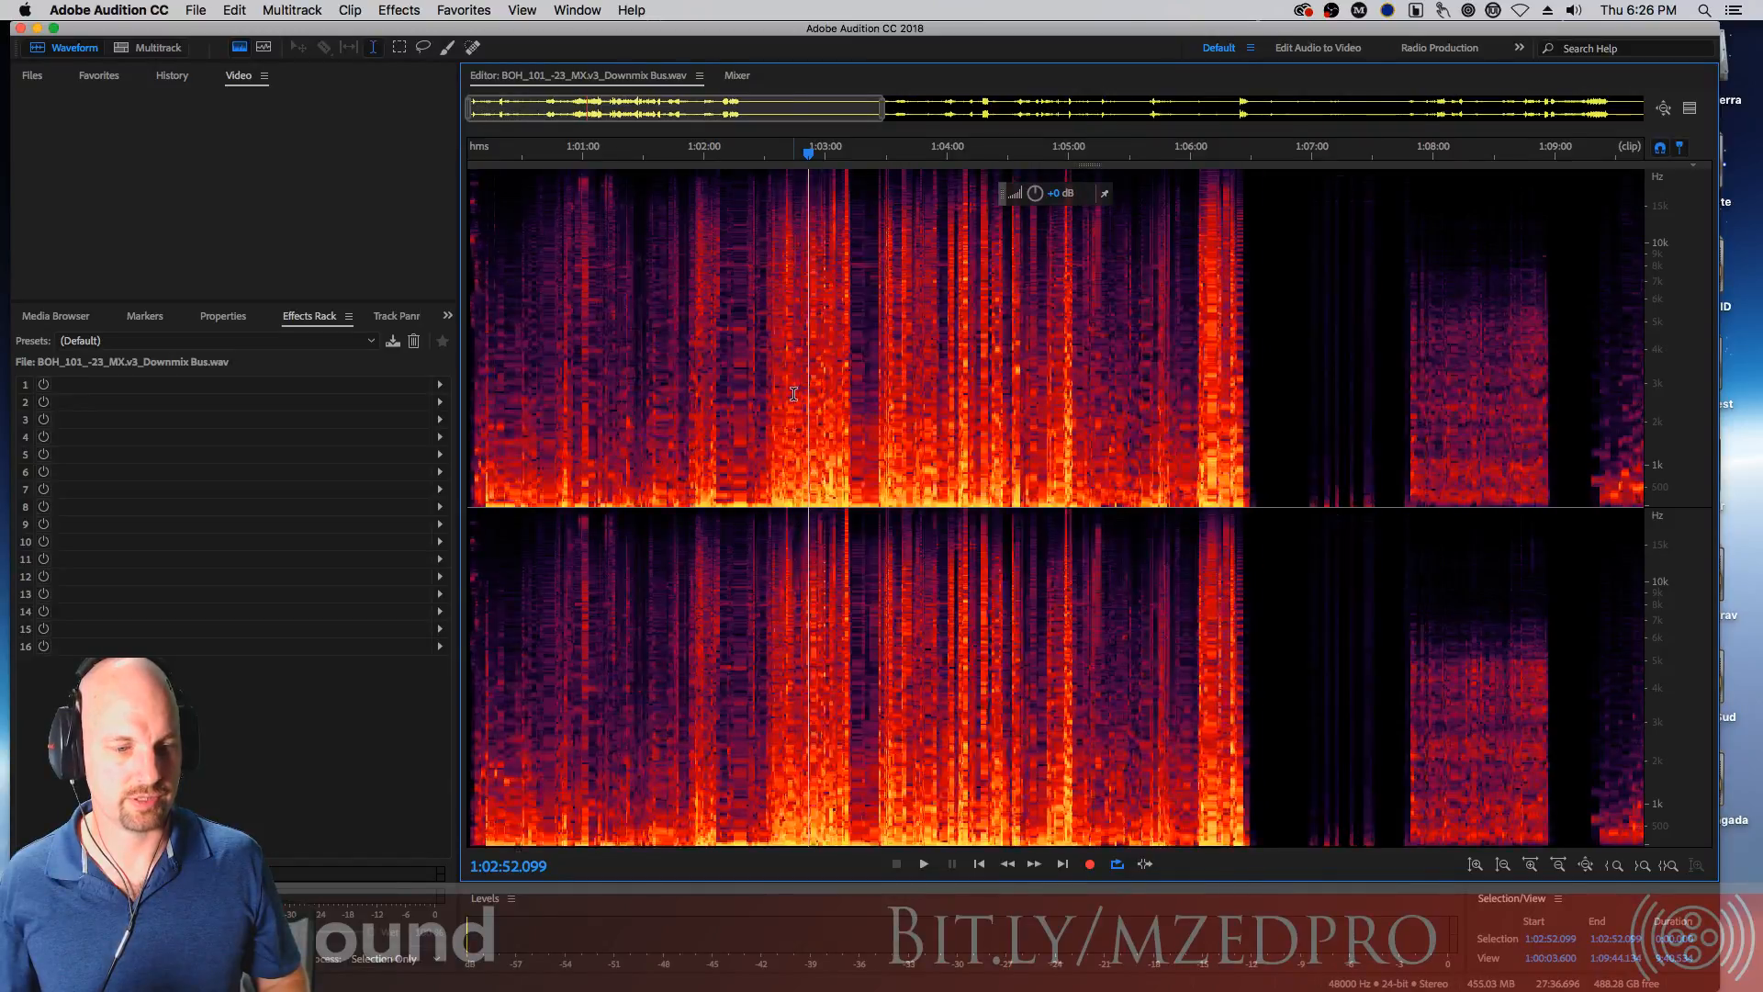
key("equal")
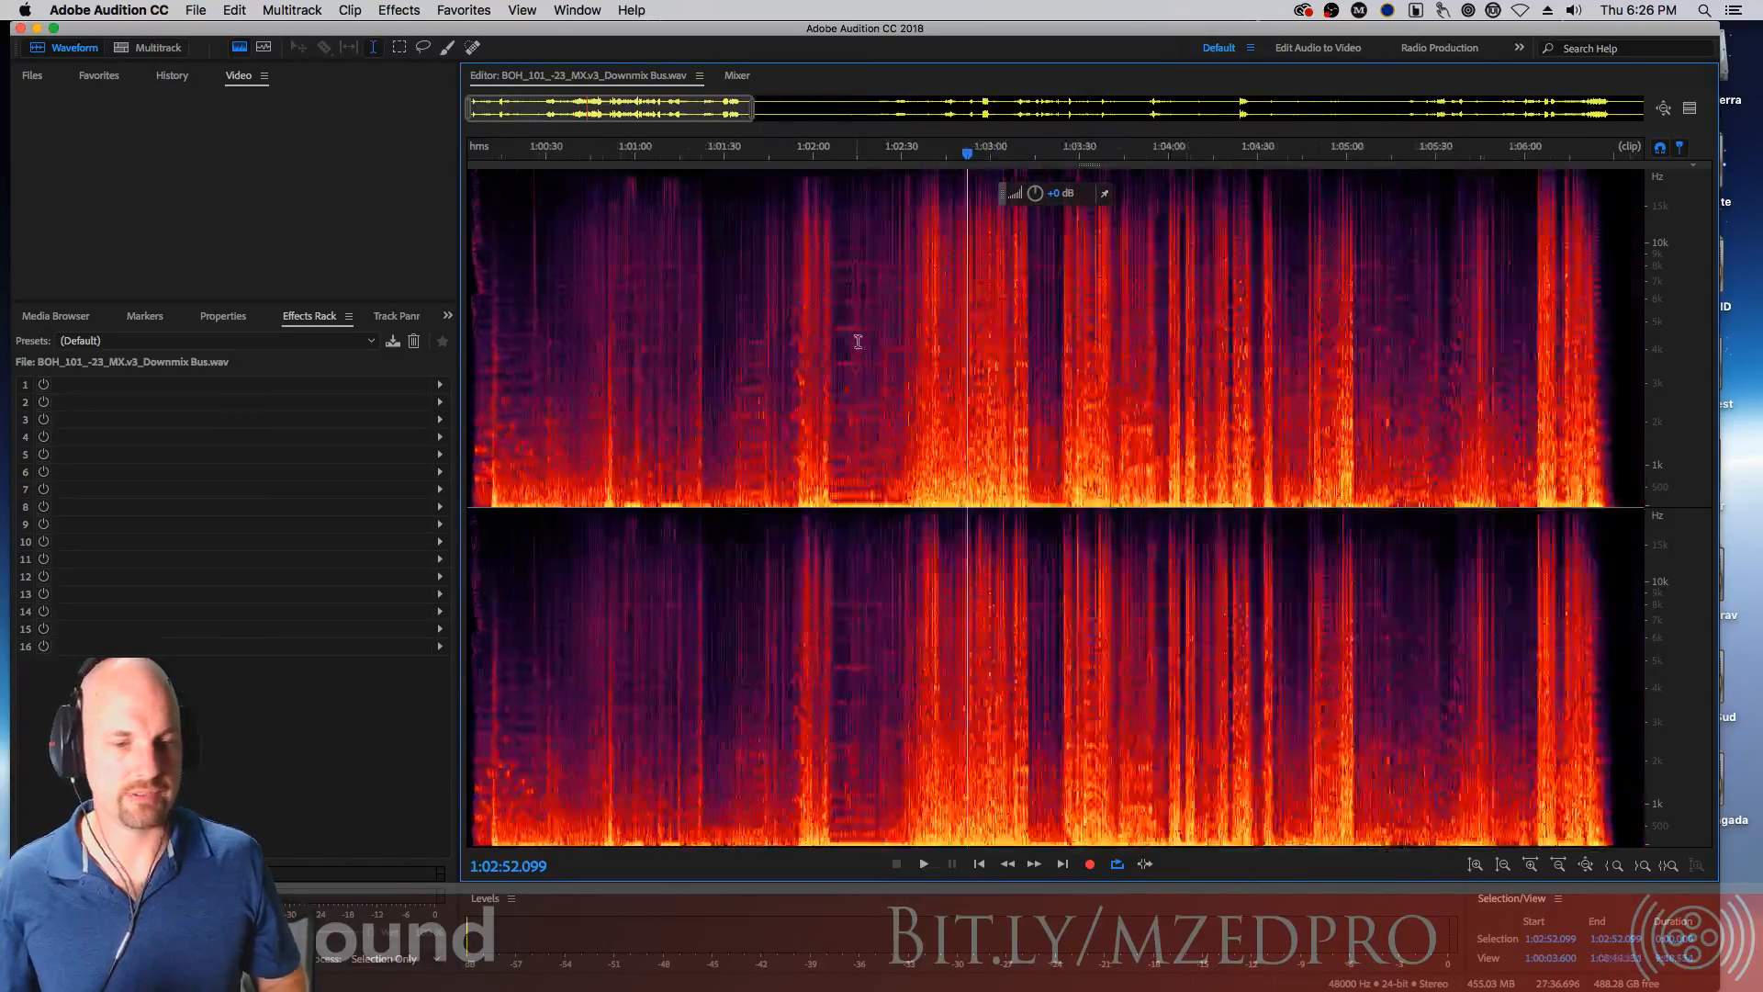
key("equal")
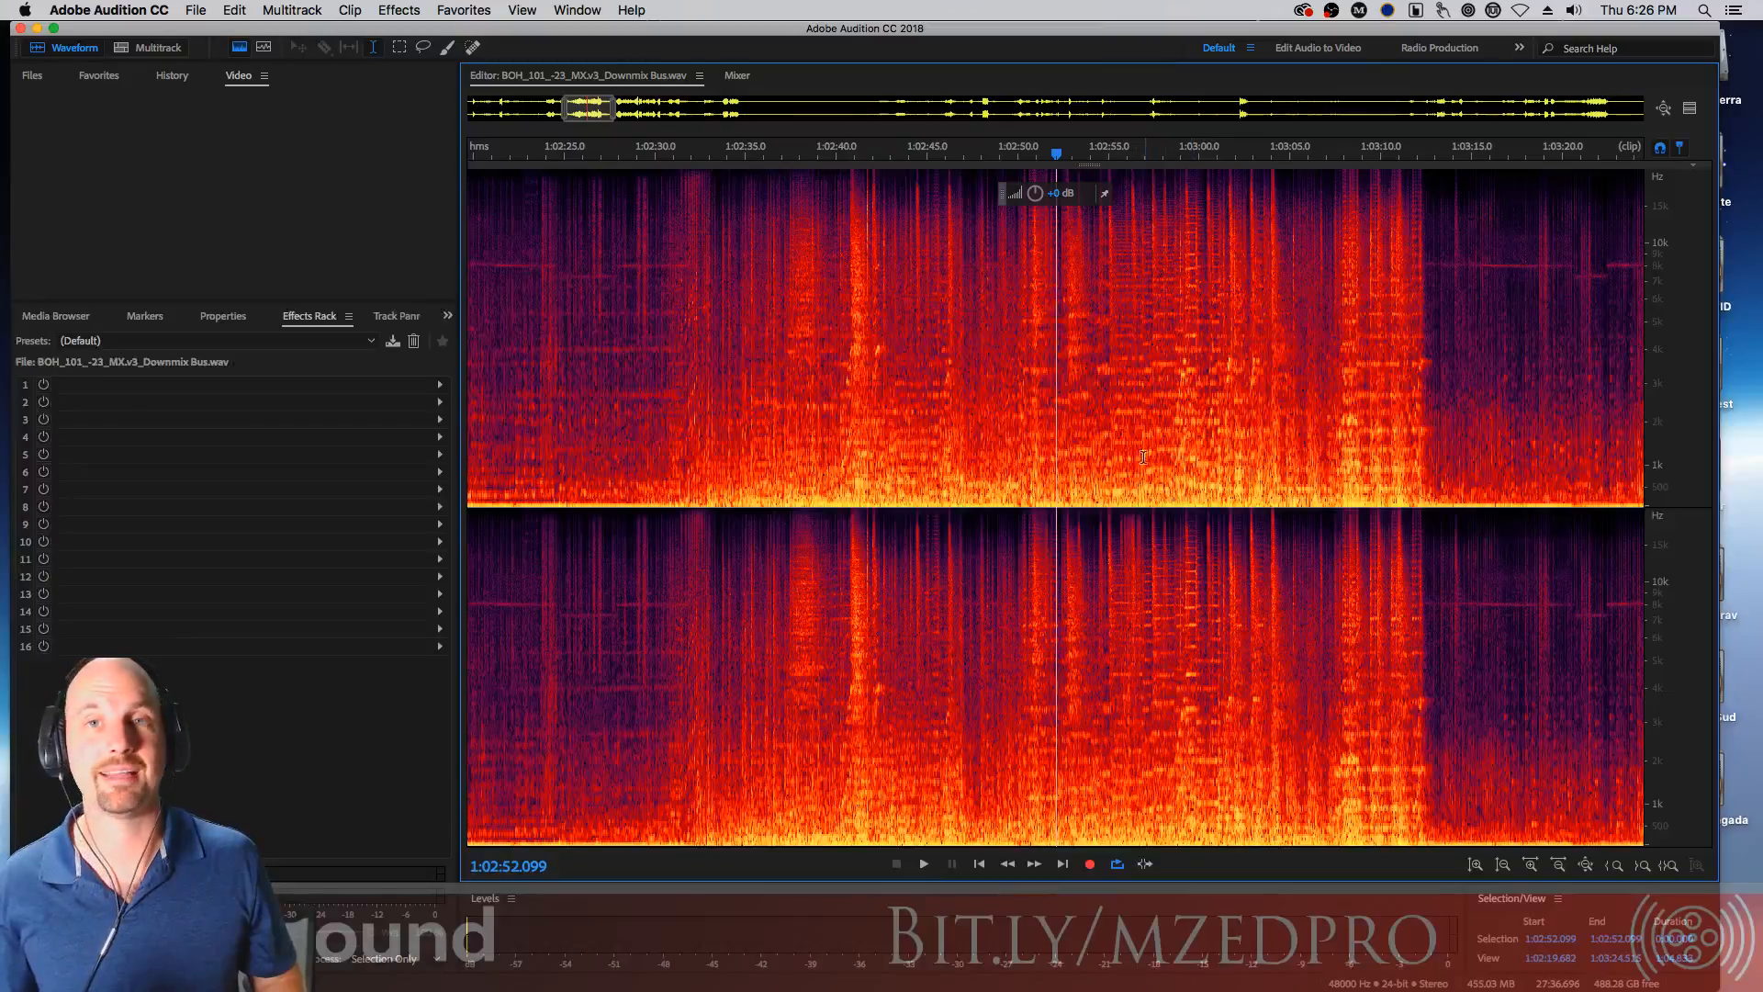
key("space")
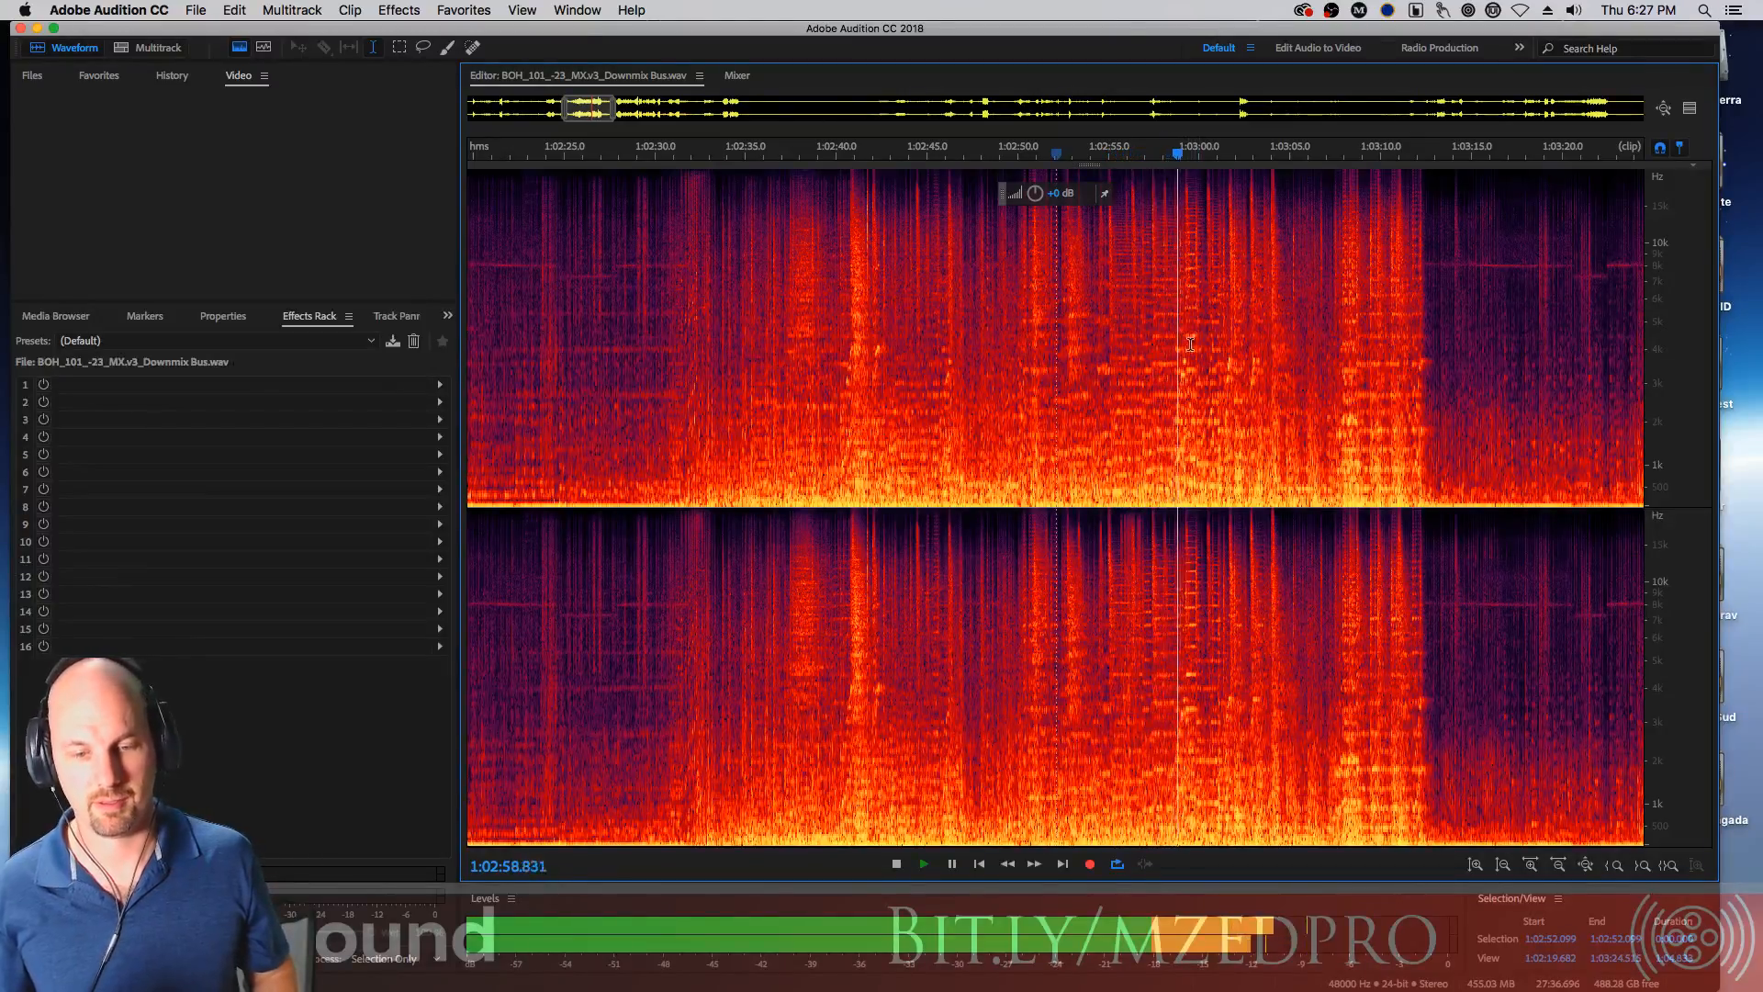
key("space")
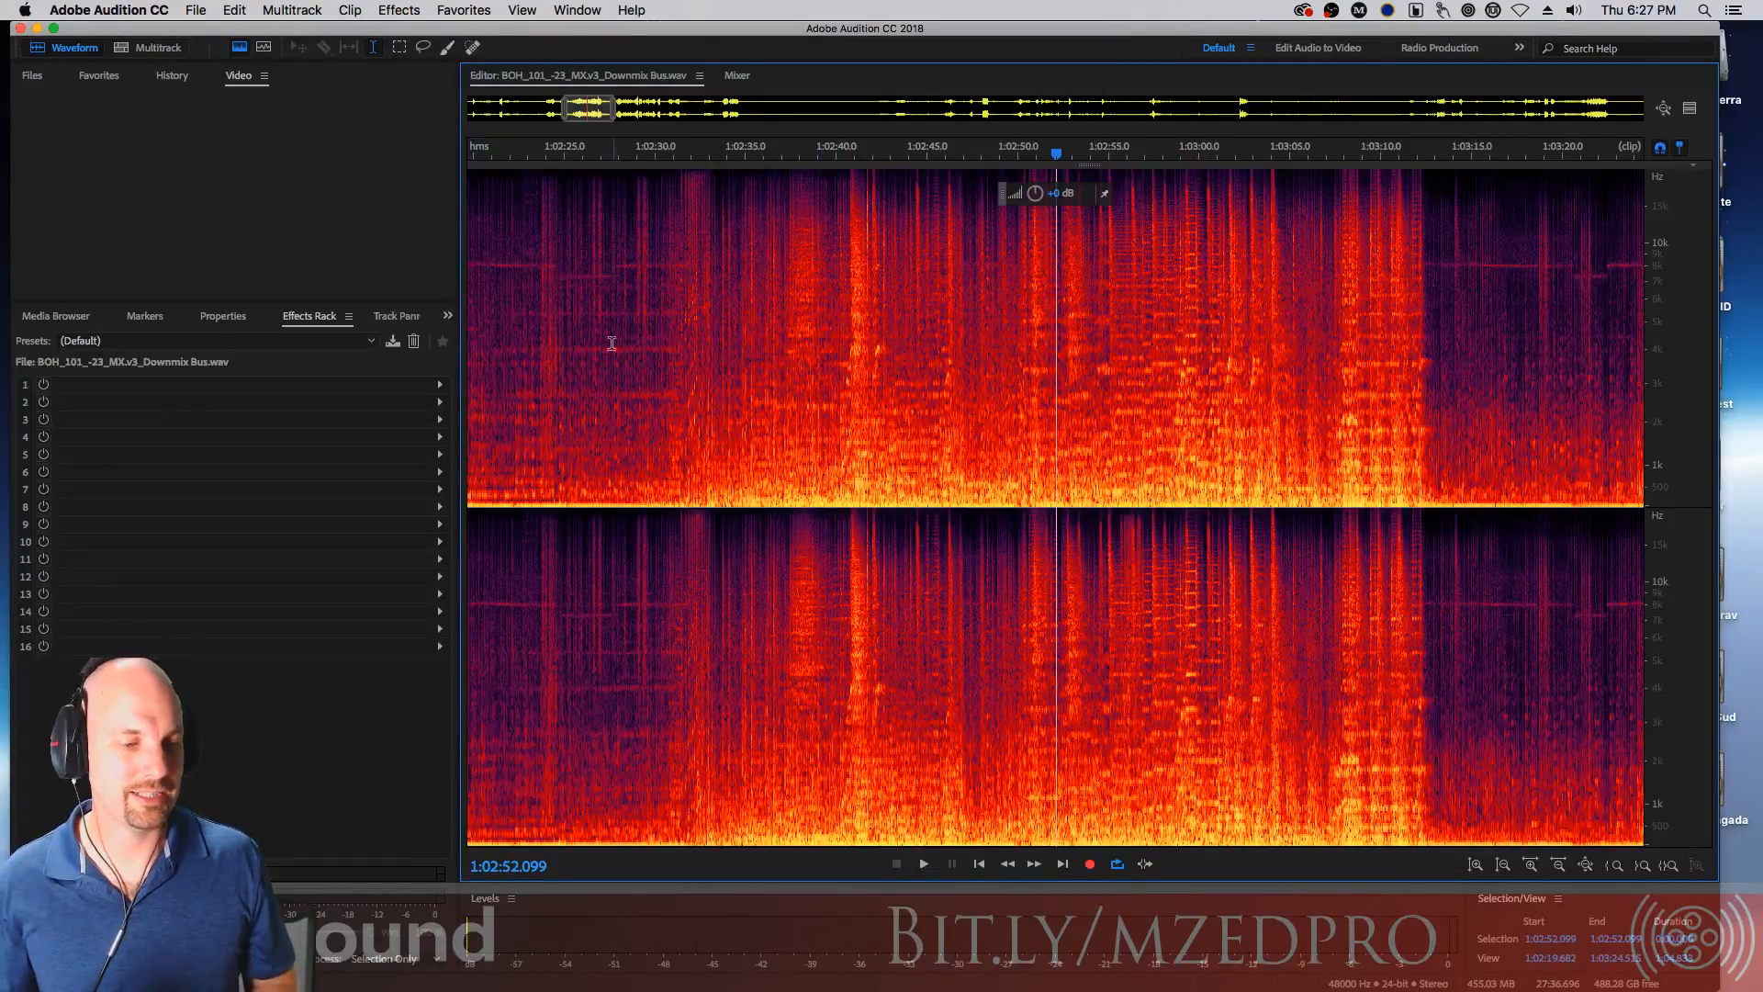
Play the audio briefly from about 1:02:25 in the zoomed spectral view
left_click(575, 337)
key("space")
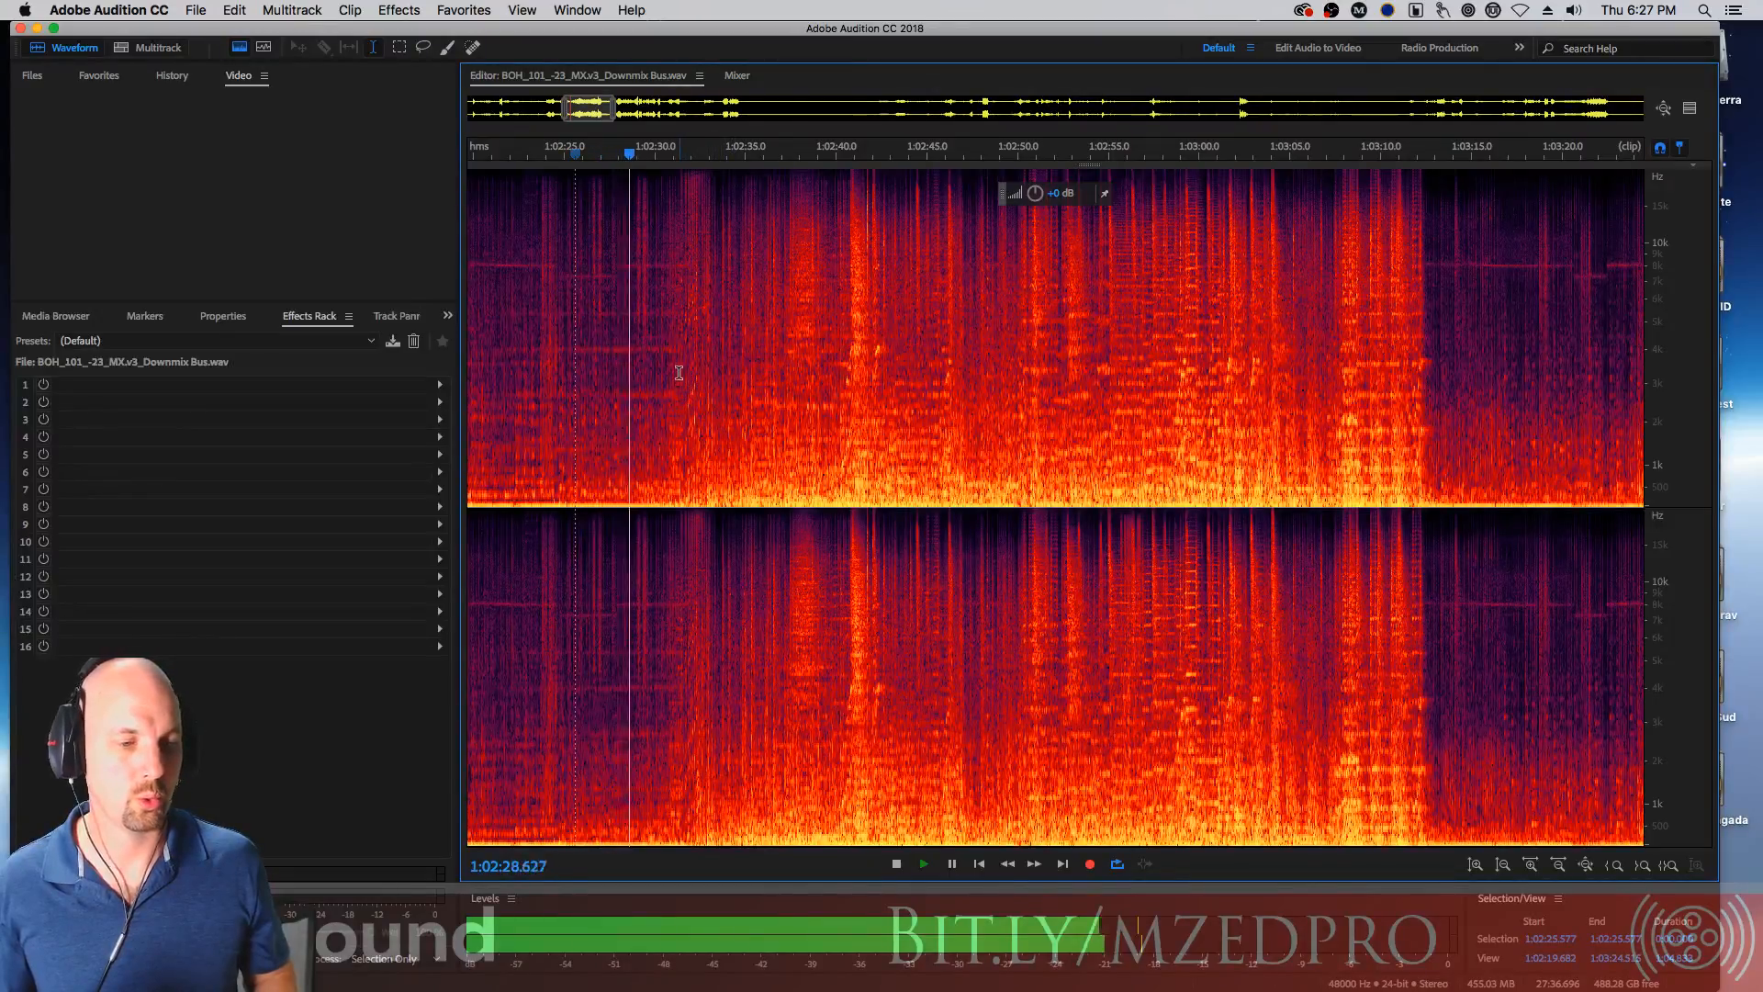
key("space")
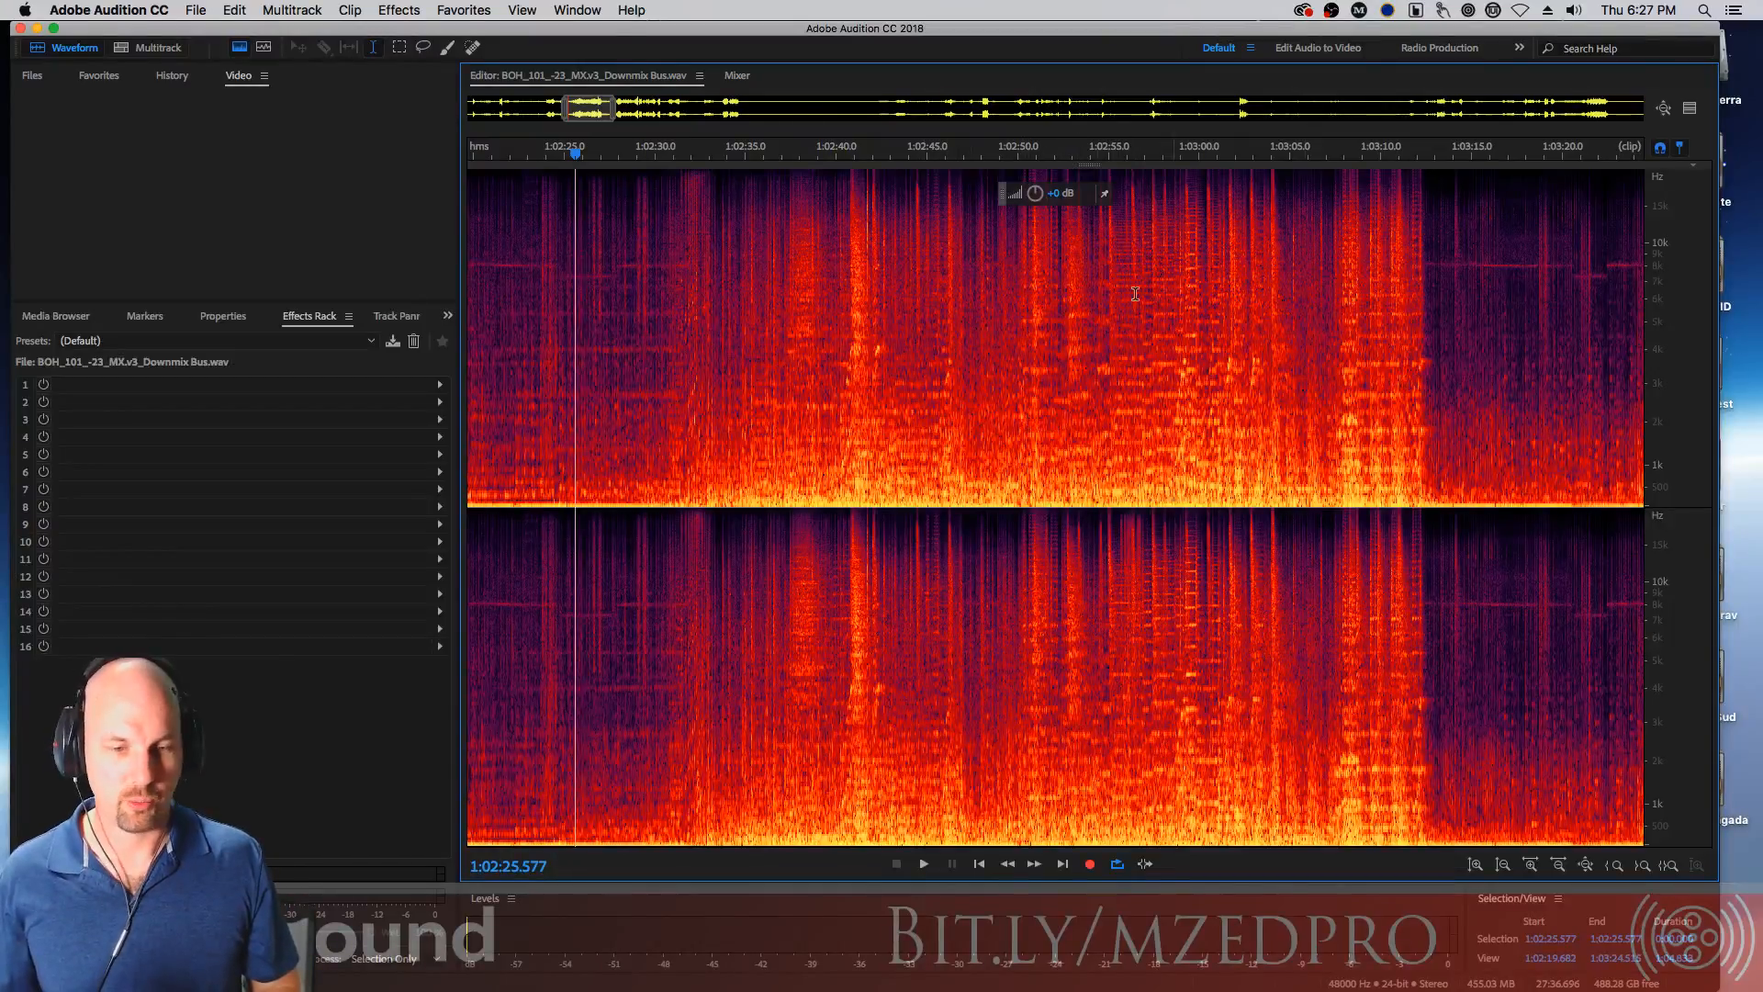
Select a few ranges of the spectral display to compare sections, then clear the selection
left_click_drag(807, 323, 1123, 327)
left_click(1255, 332)
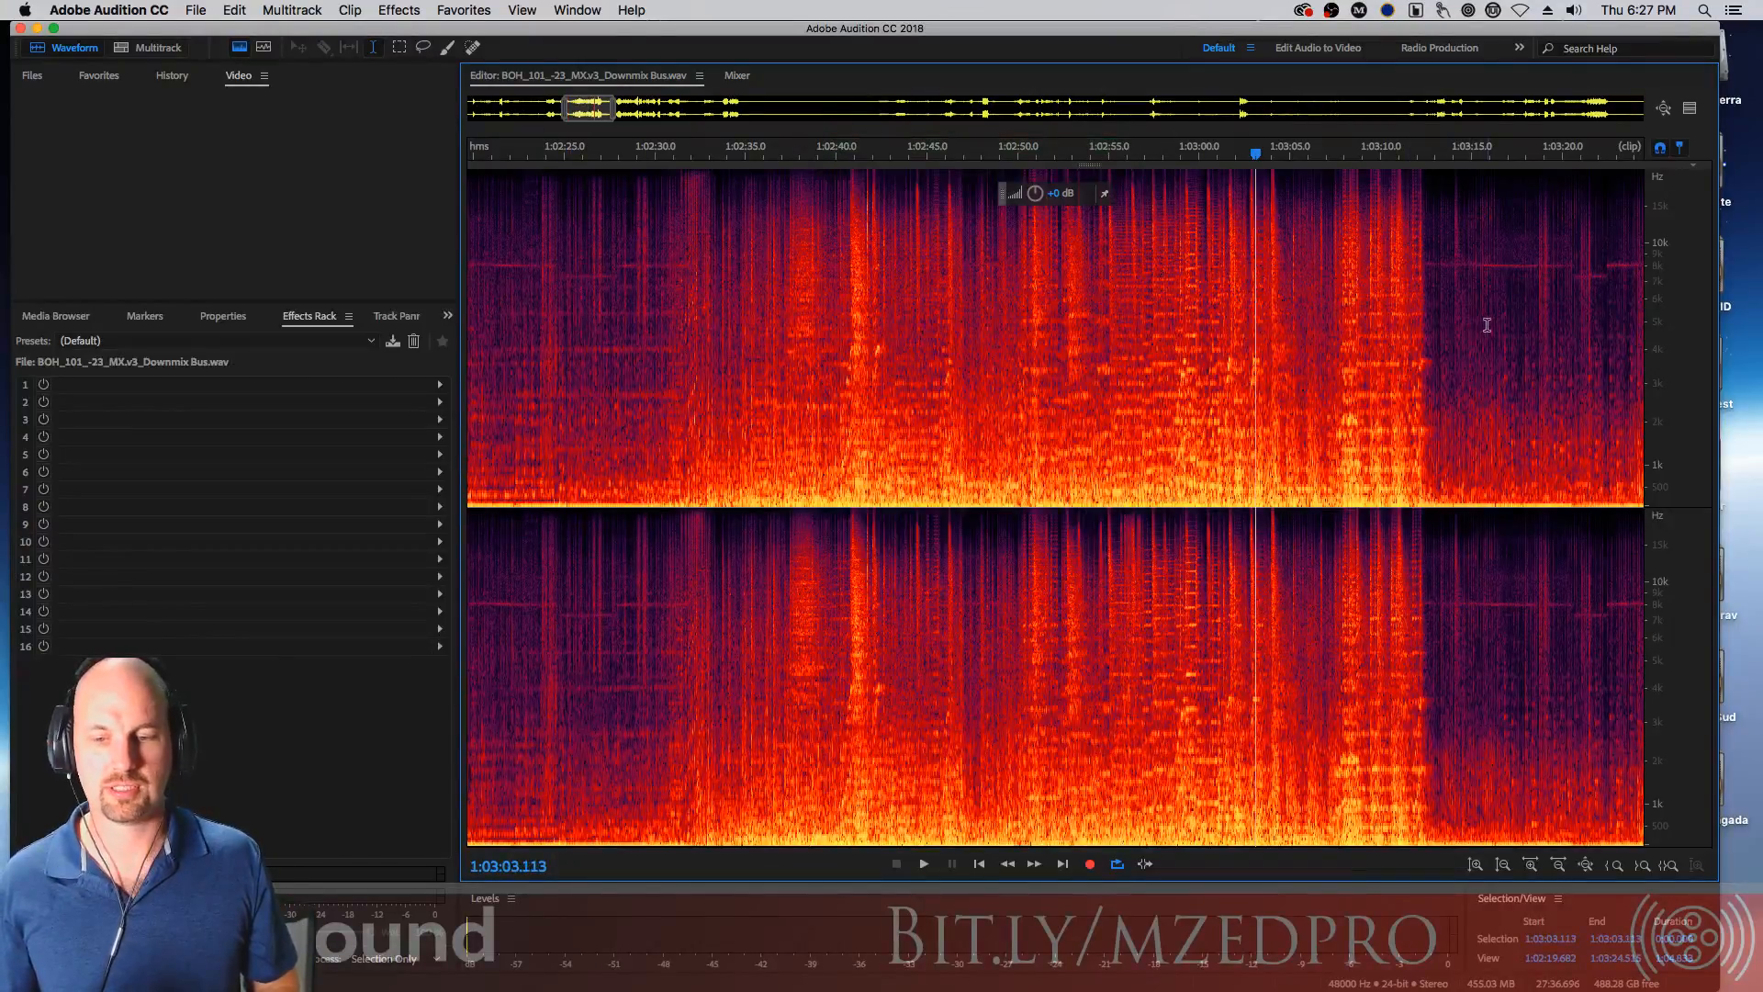
left_click_drag(1468, 362, 926, 367)
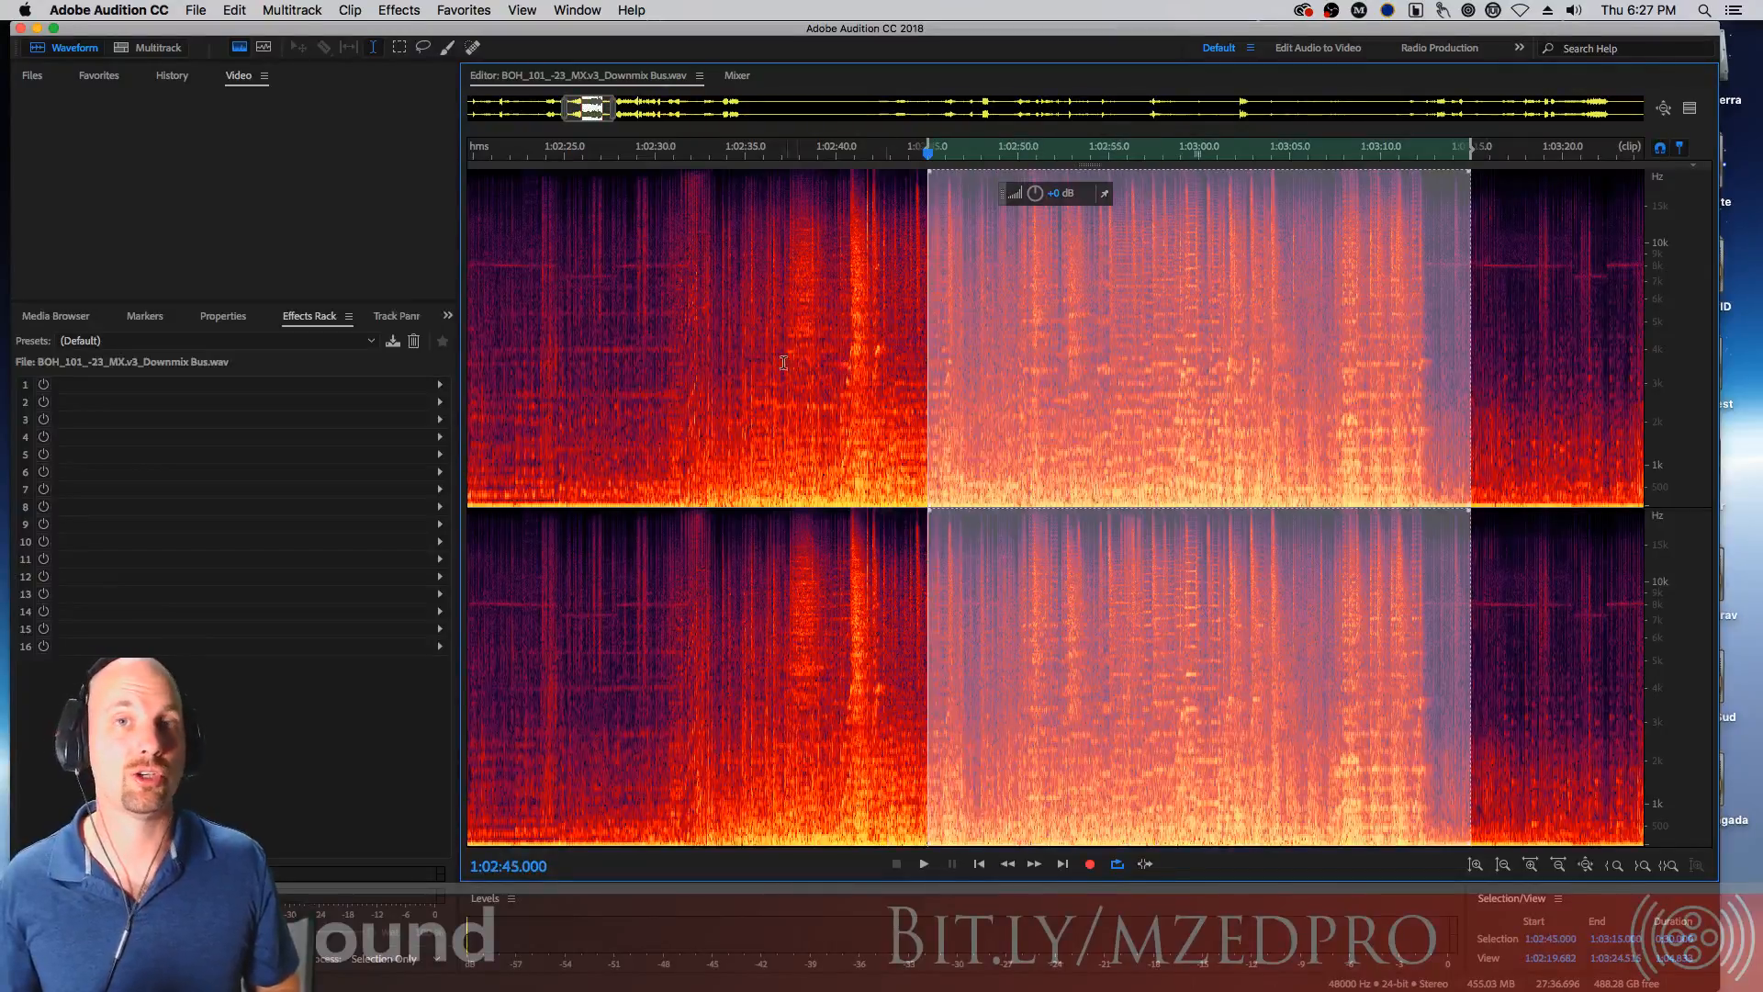
left_click(785, 372)
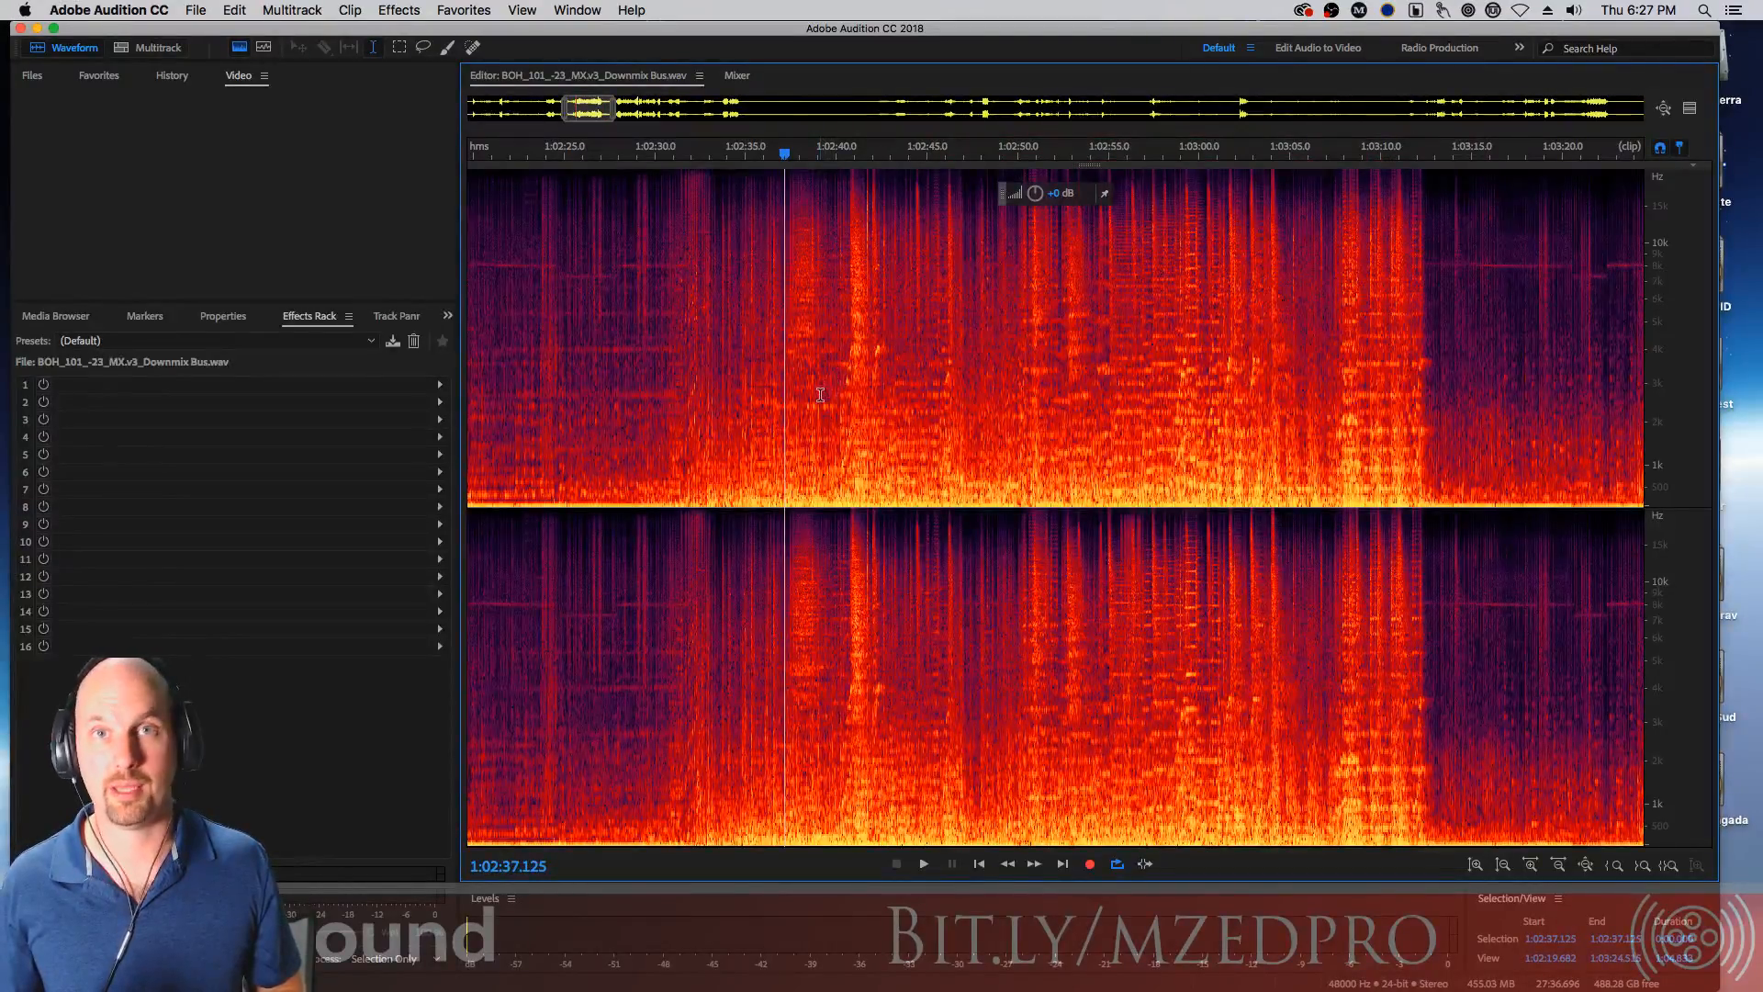
left_click_drag(592, 376, 759, 384)
left_click(867, 399)
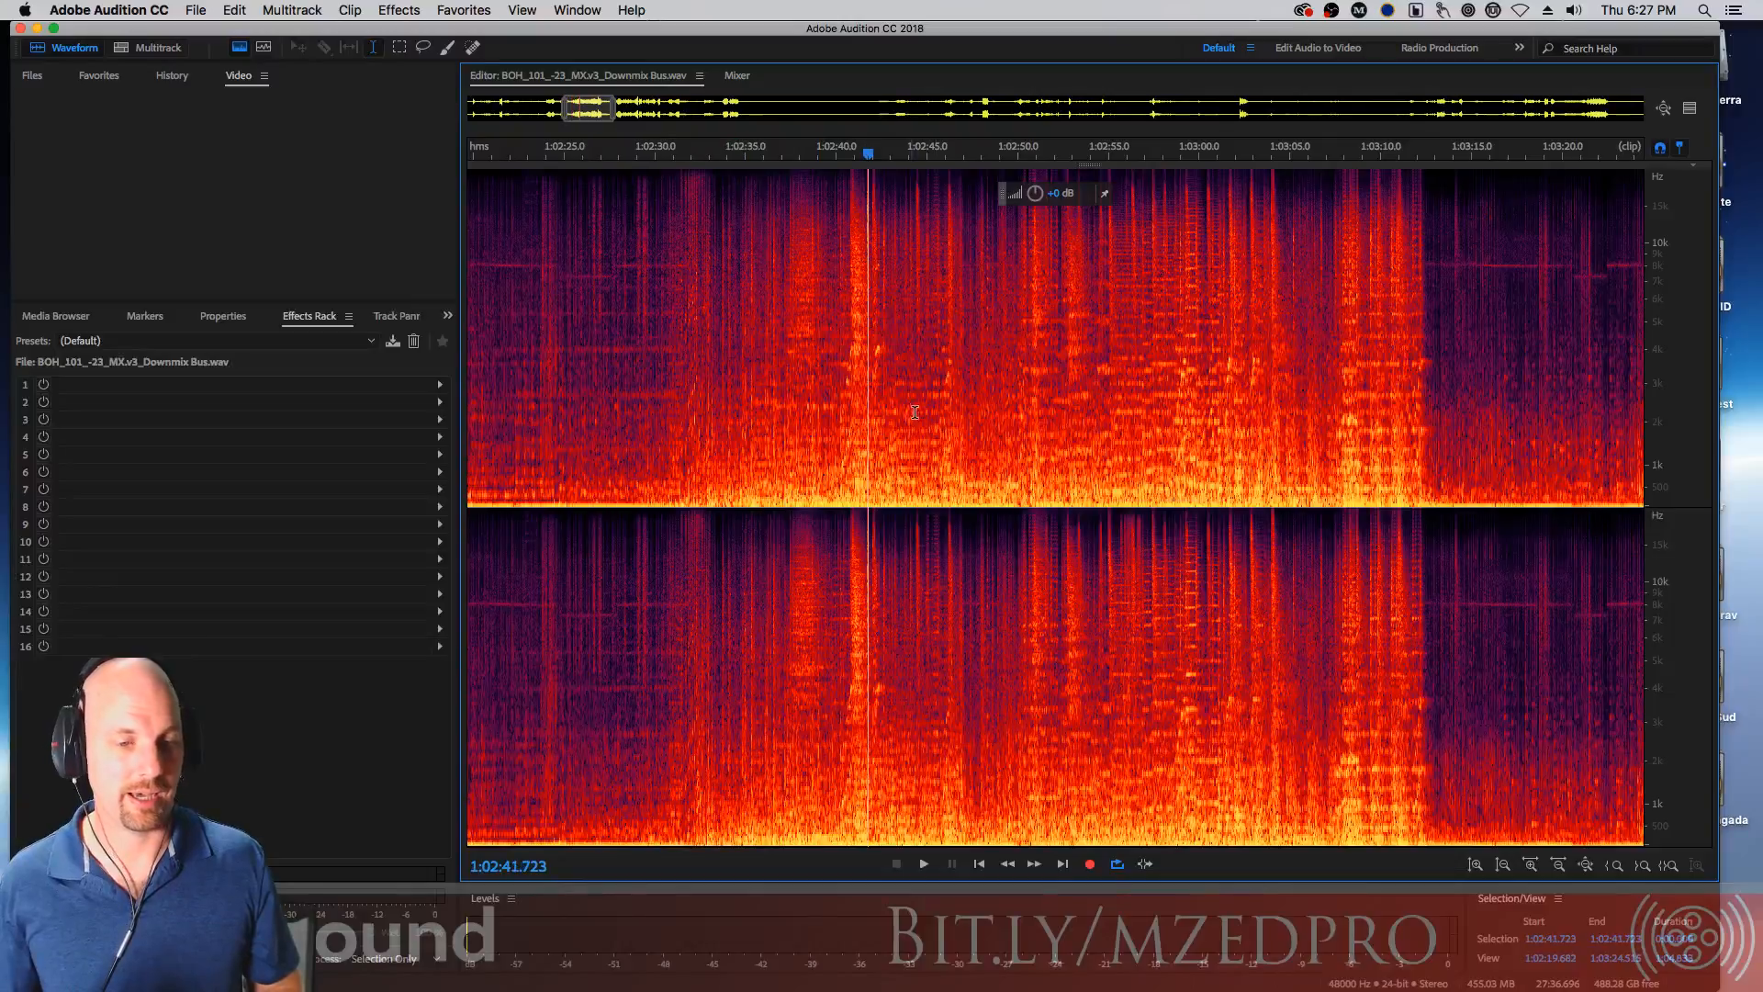
Reopen the Compression Basic w BOH multitrack session
left_click(737, 76)
left_click(652, 77)
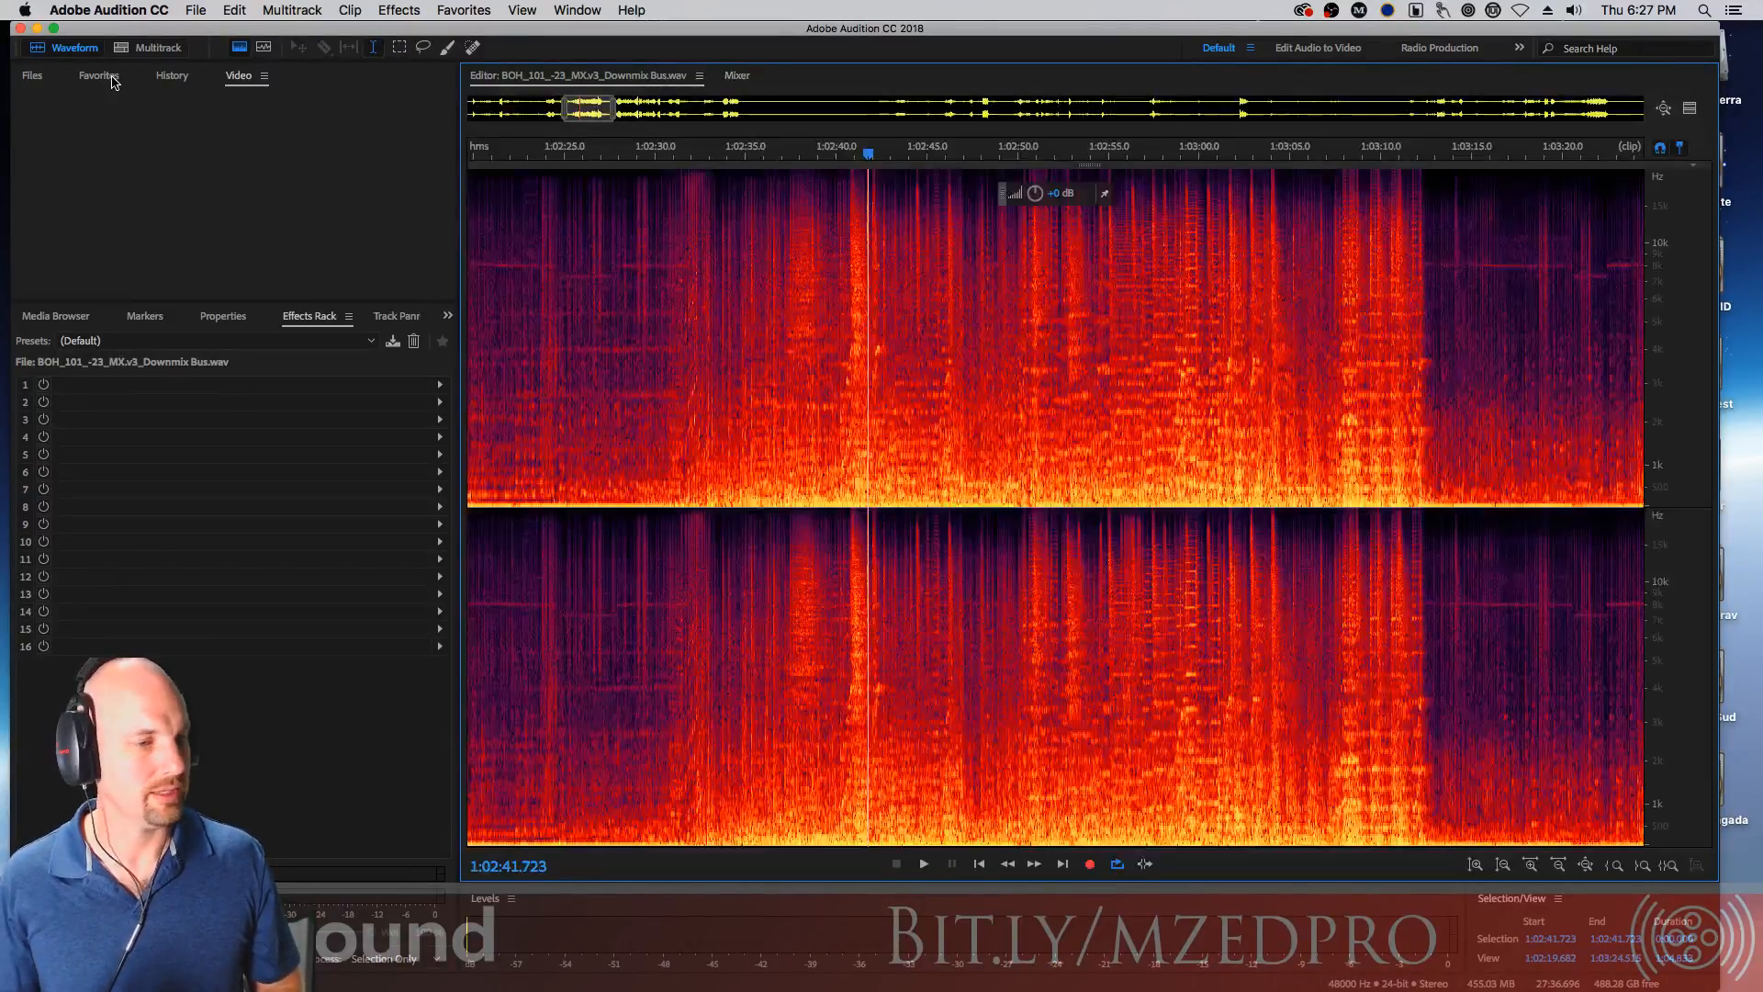
left_click(57, 71)
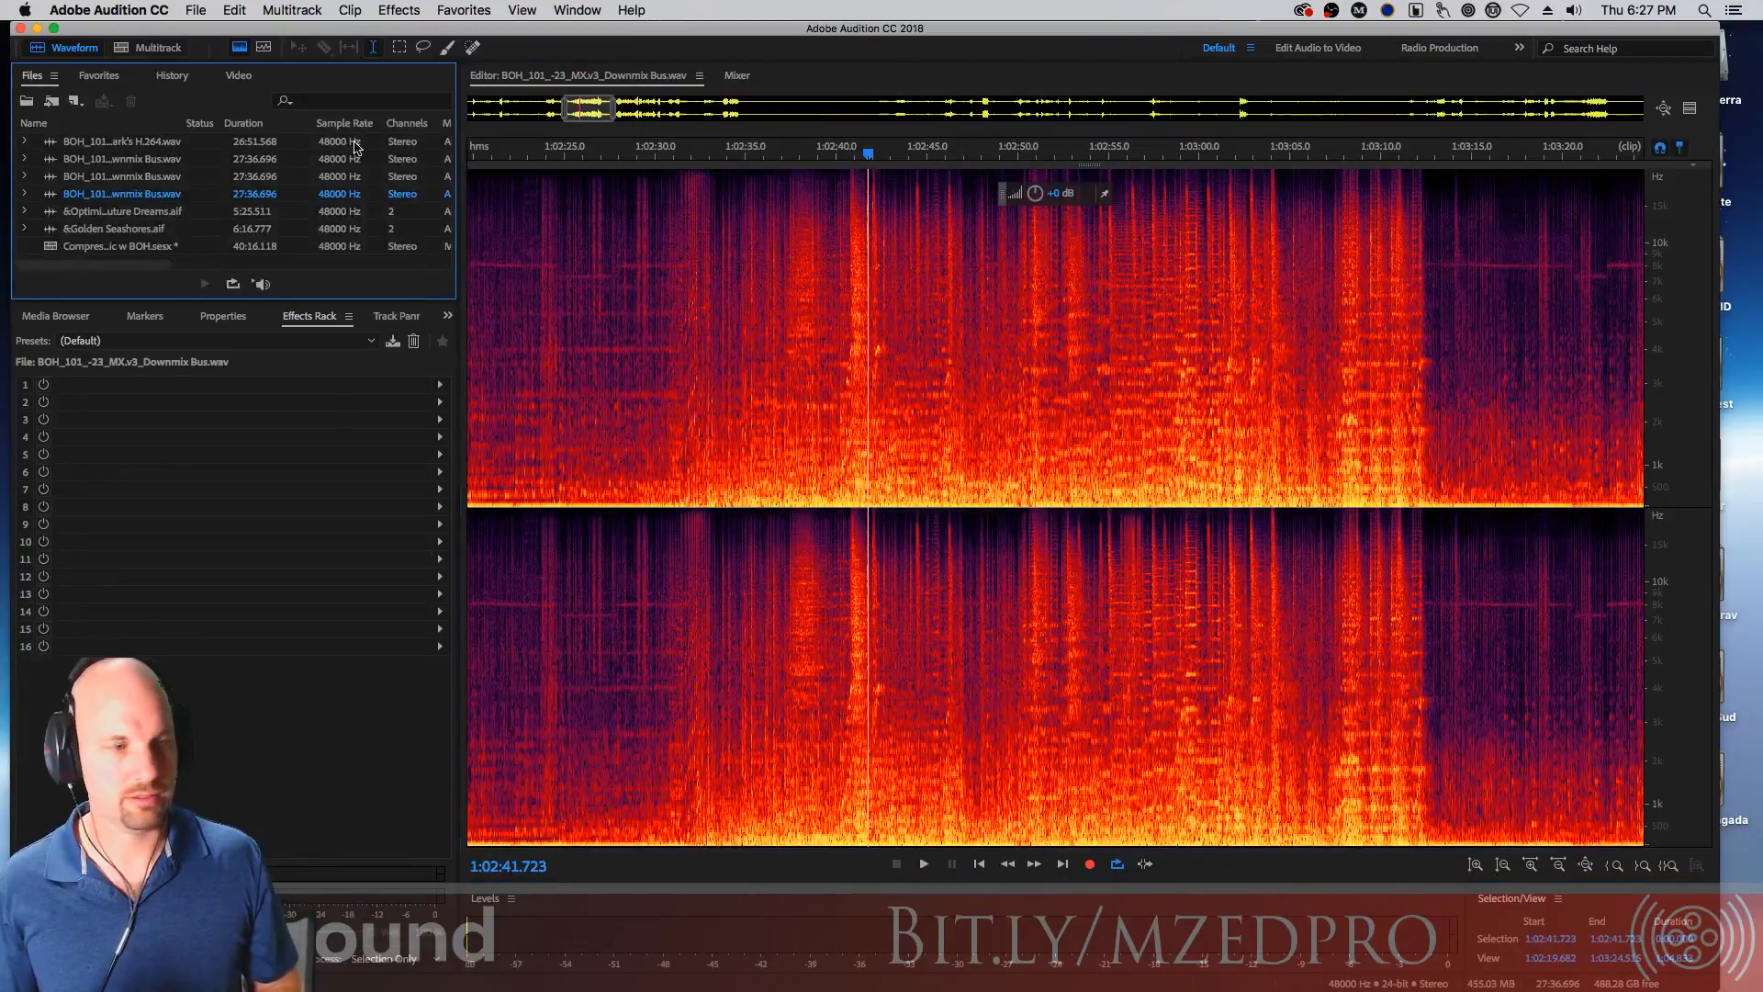
double_click(49, 248)
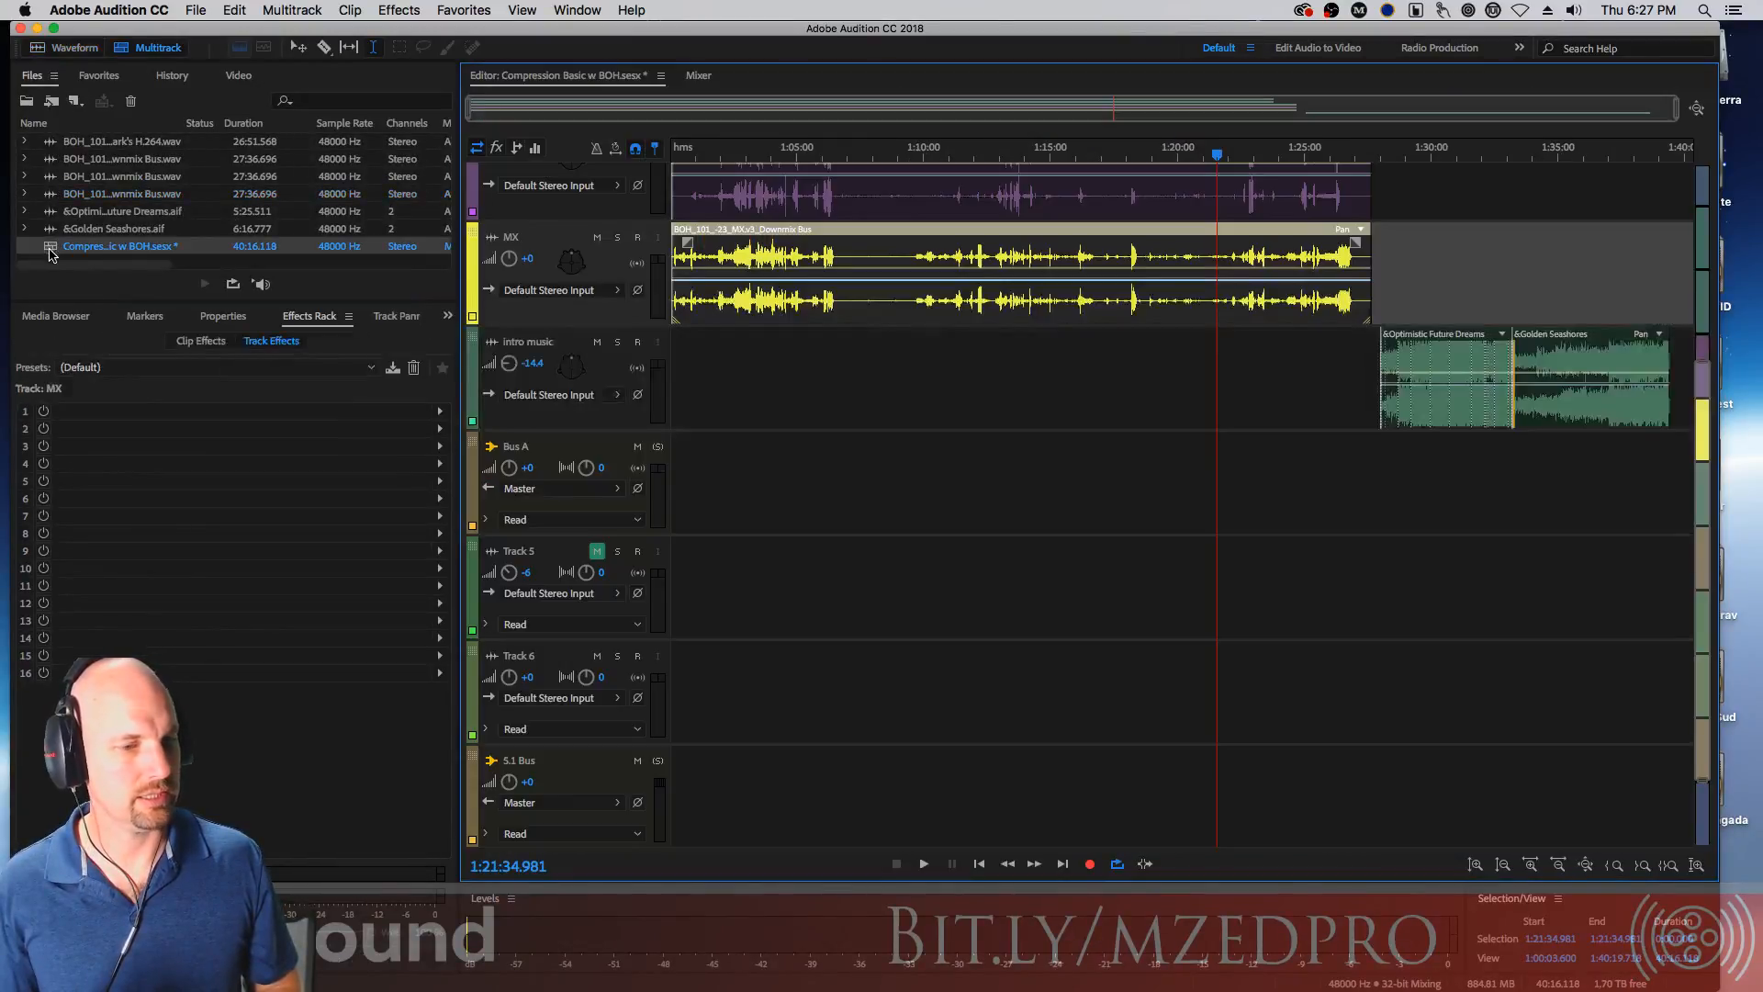
Add a new stereo audio track below Track 4, viewing the end of the session timeline
left_click(1256, 374)
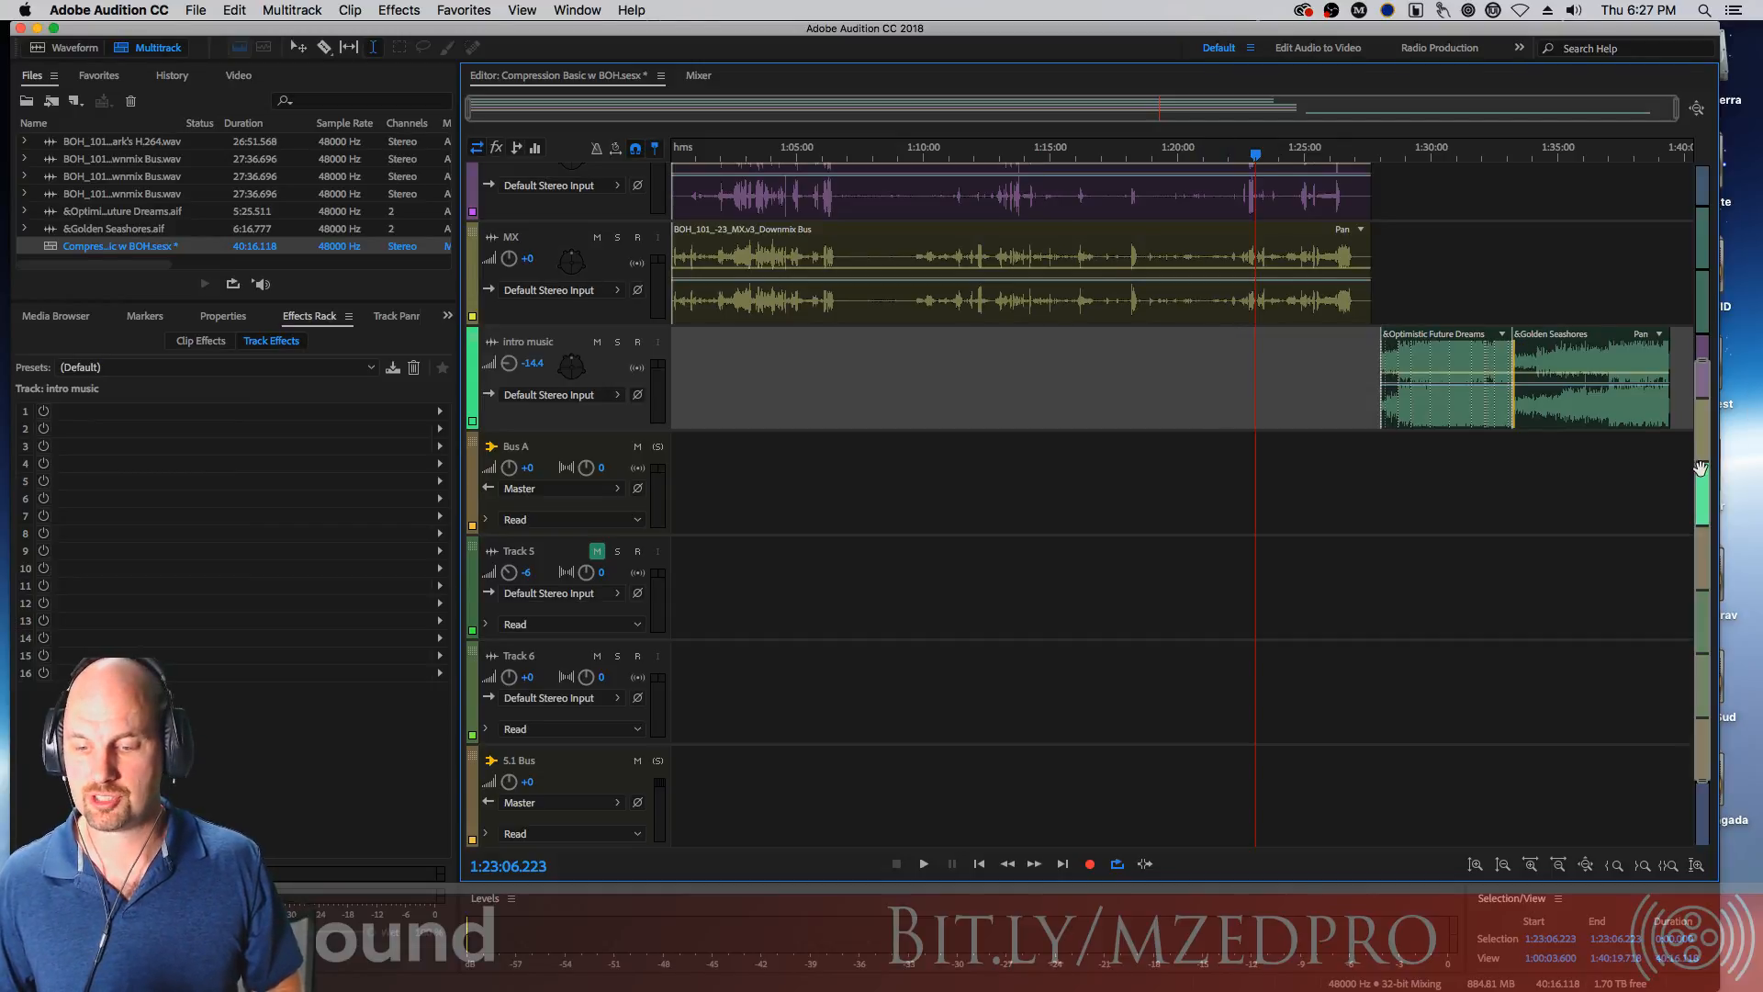
scroll(1702, 459, "up", 5)
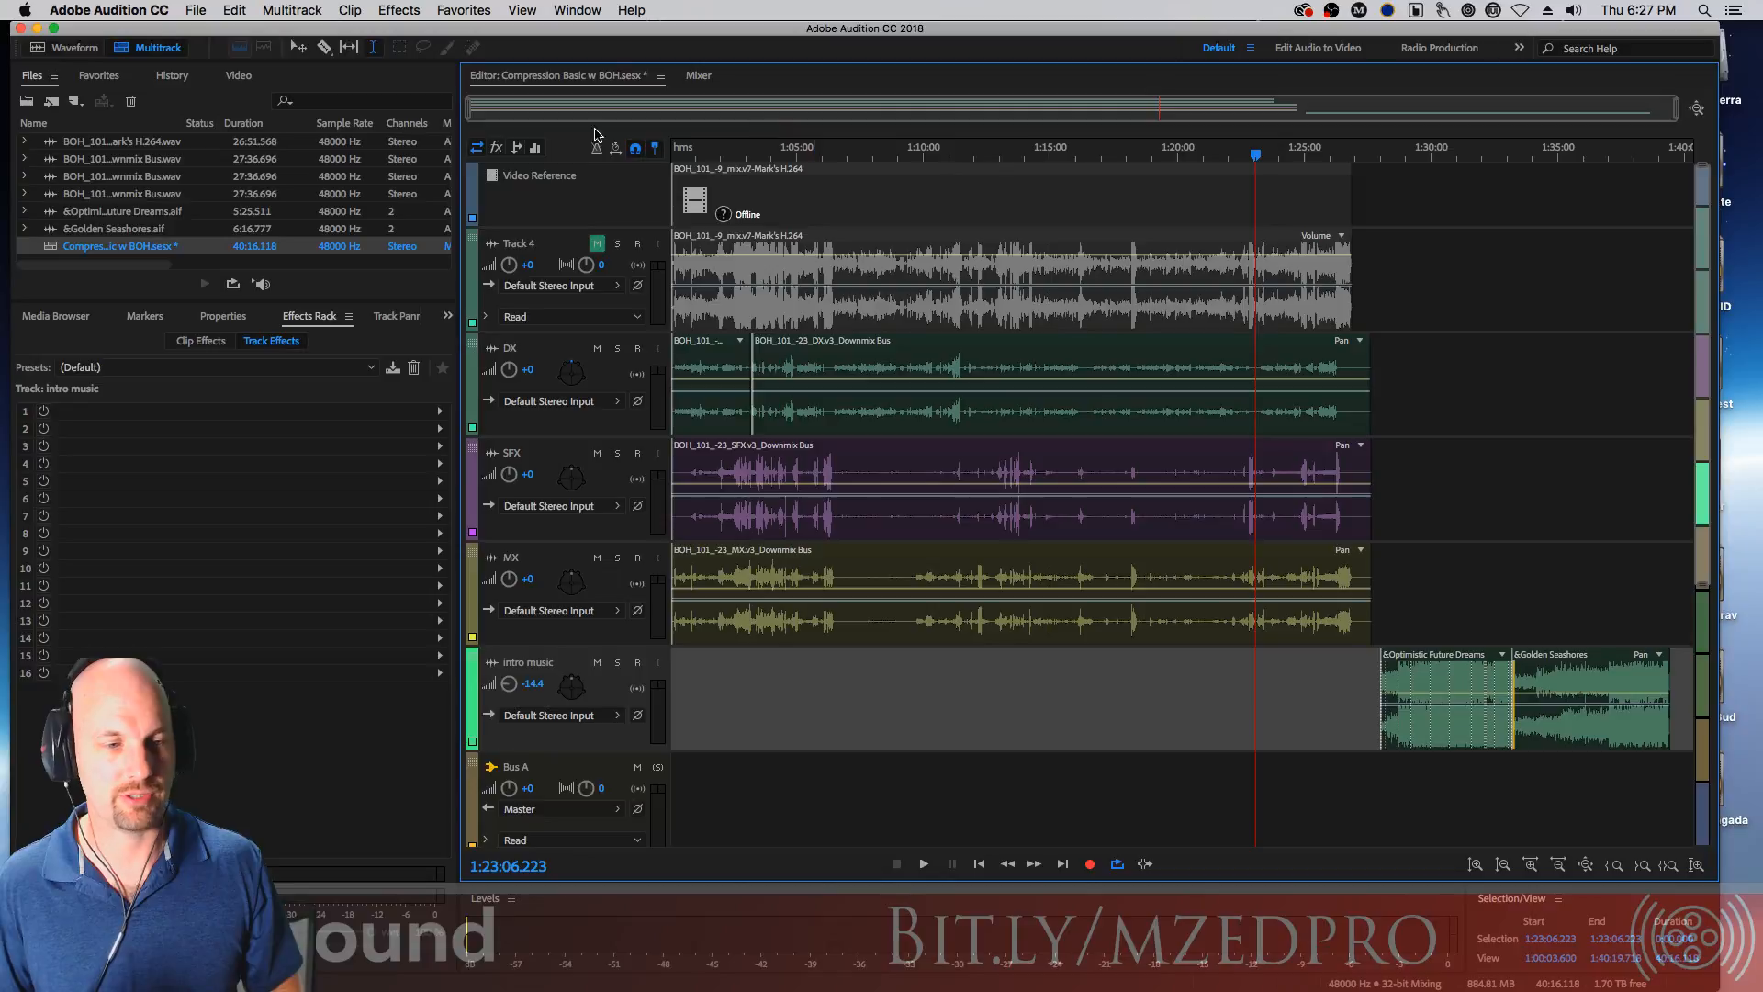
left_click_drag(470, 111, 1323, 116)
left_click_drag(901, 112, 1651, 121)
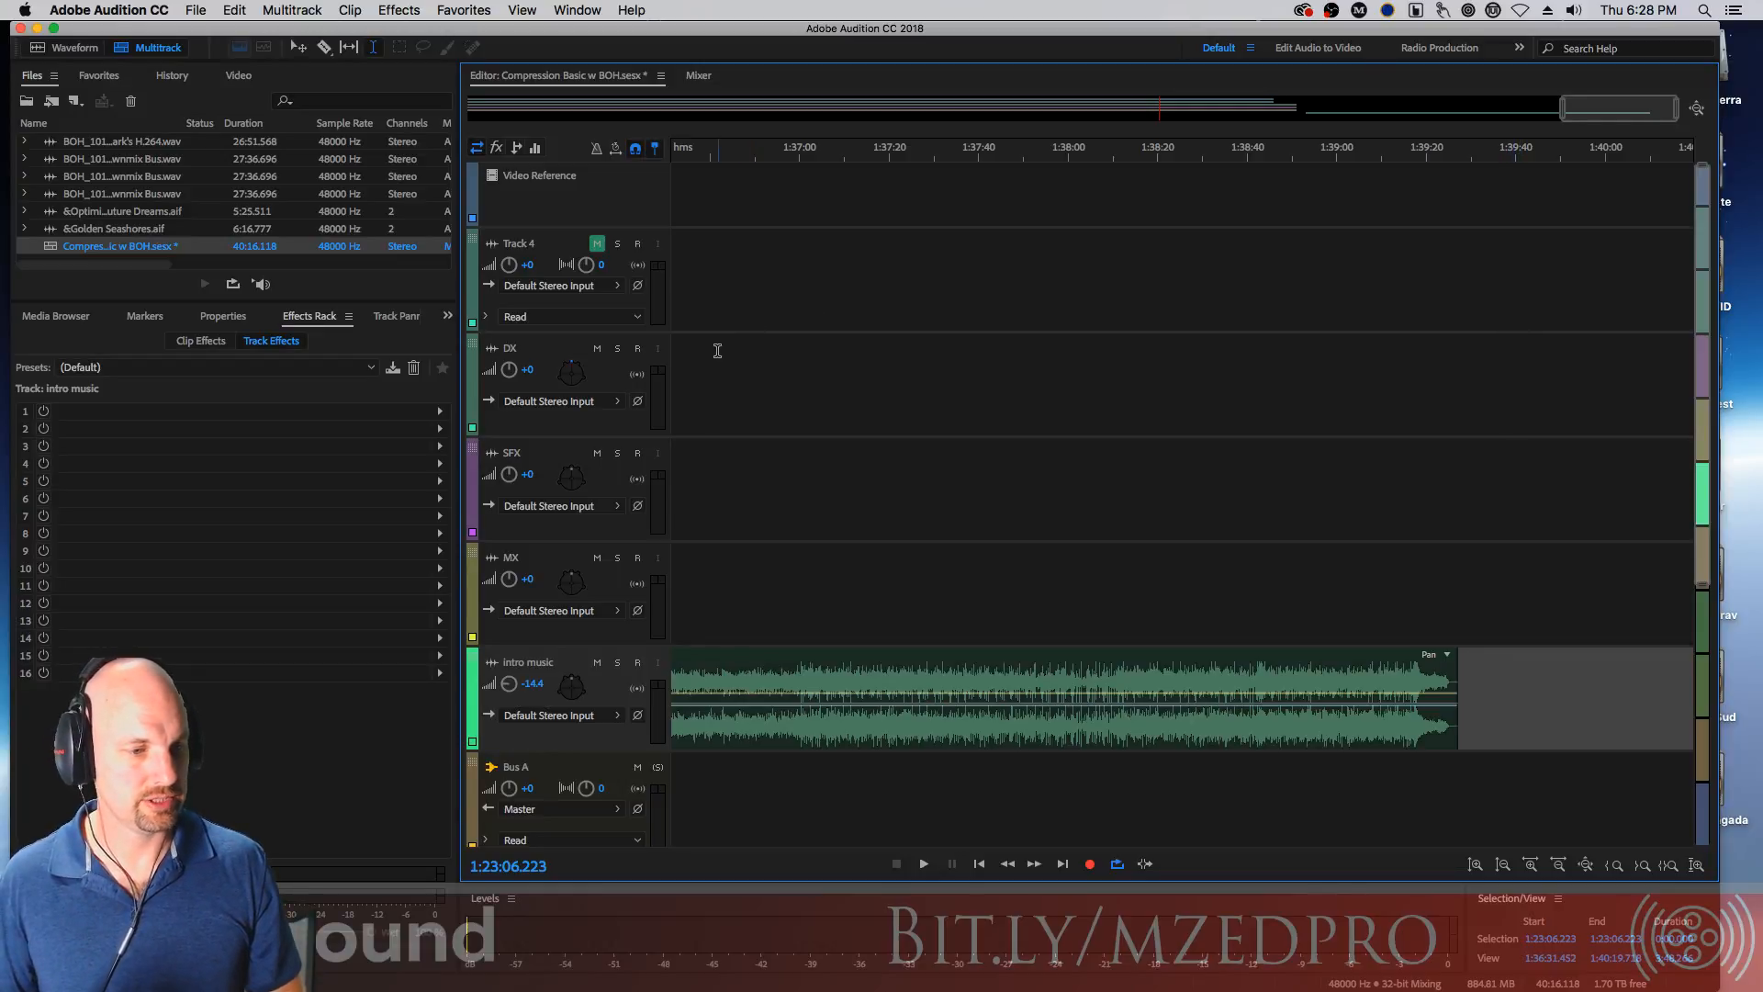
mouse_move(1609, 102)
left_mouse_down()
mouse_move(853, 126)
mouse_move(1621, 113)
left_mouse_up()
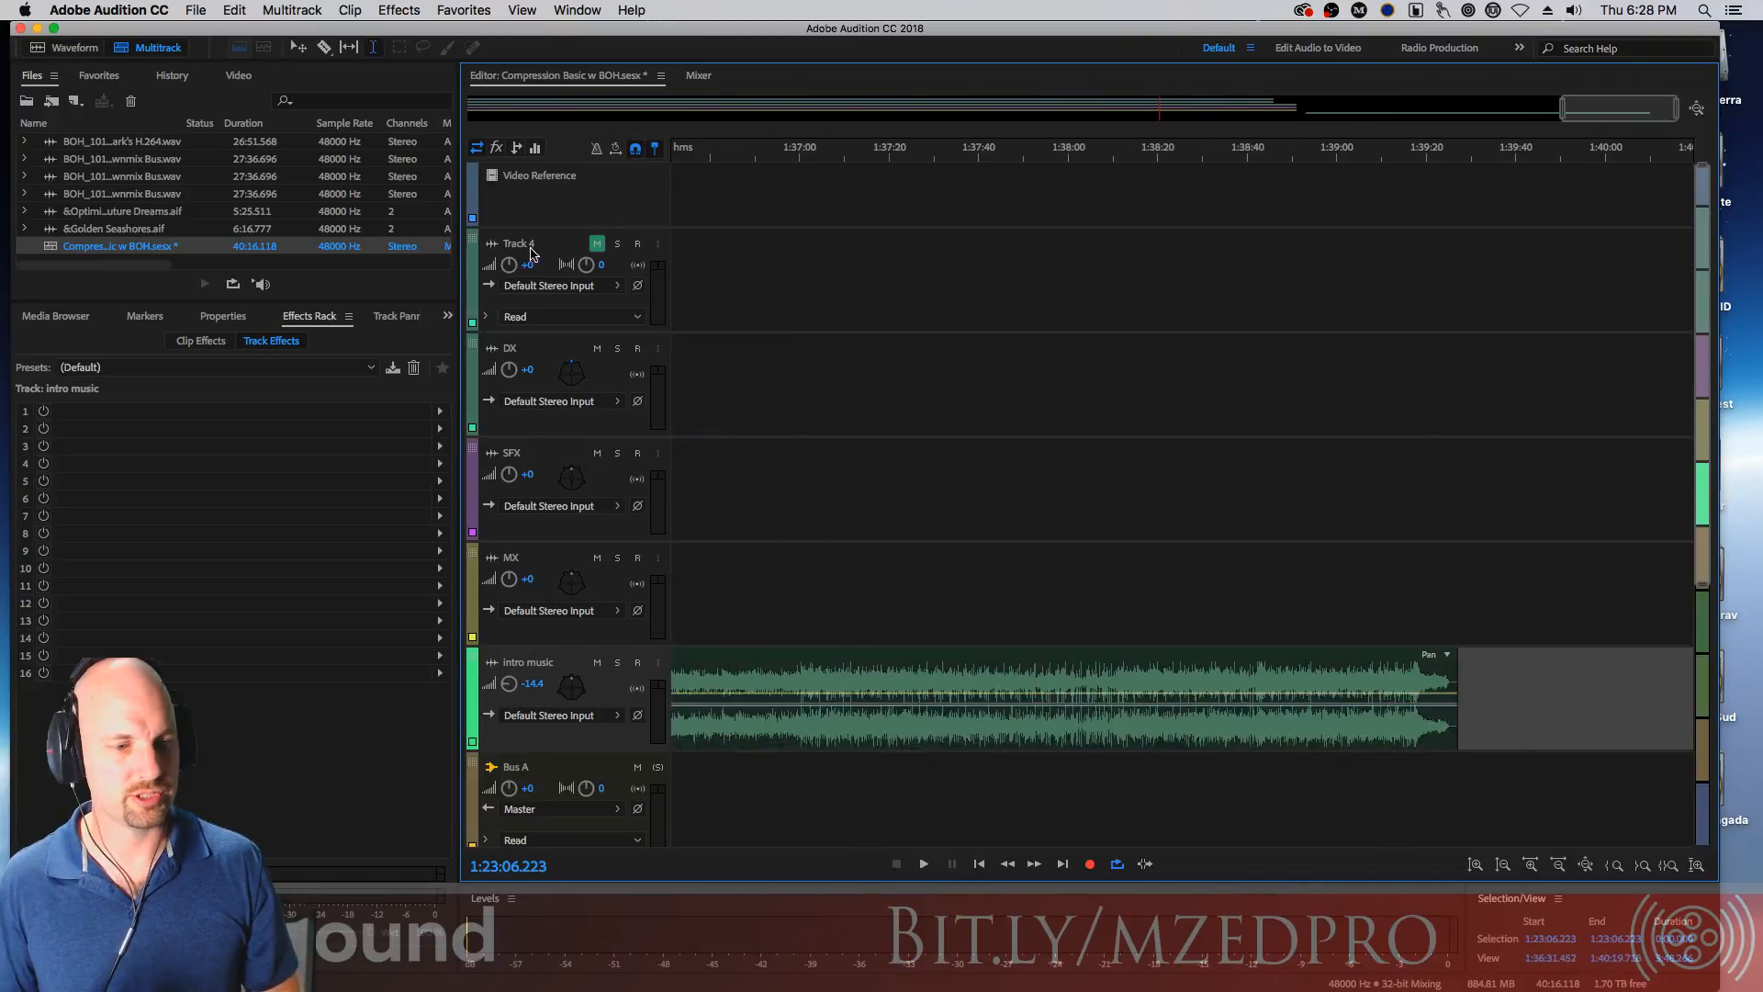
left_click(540, 247)
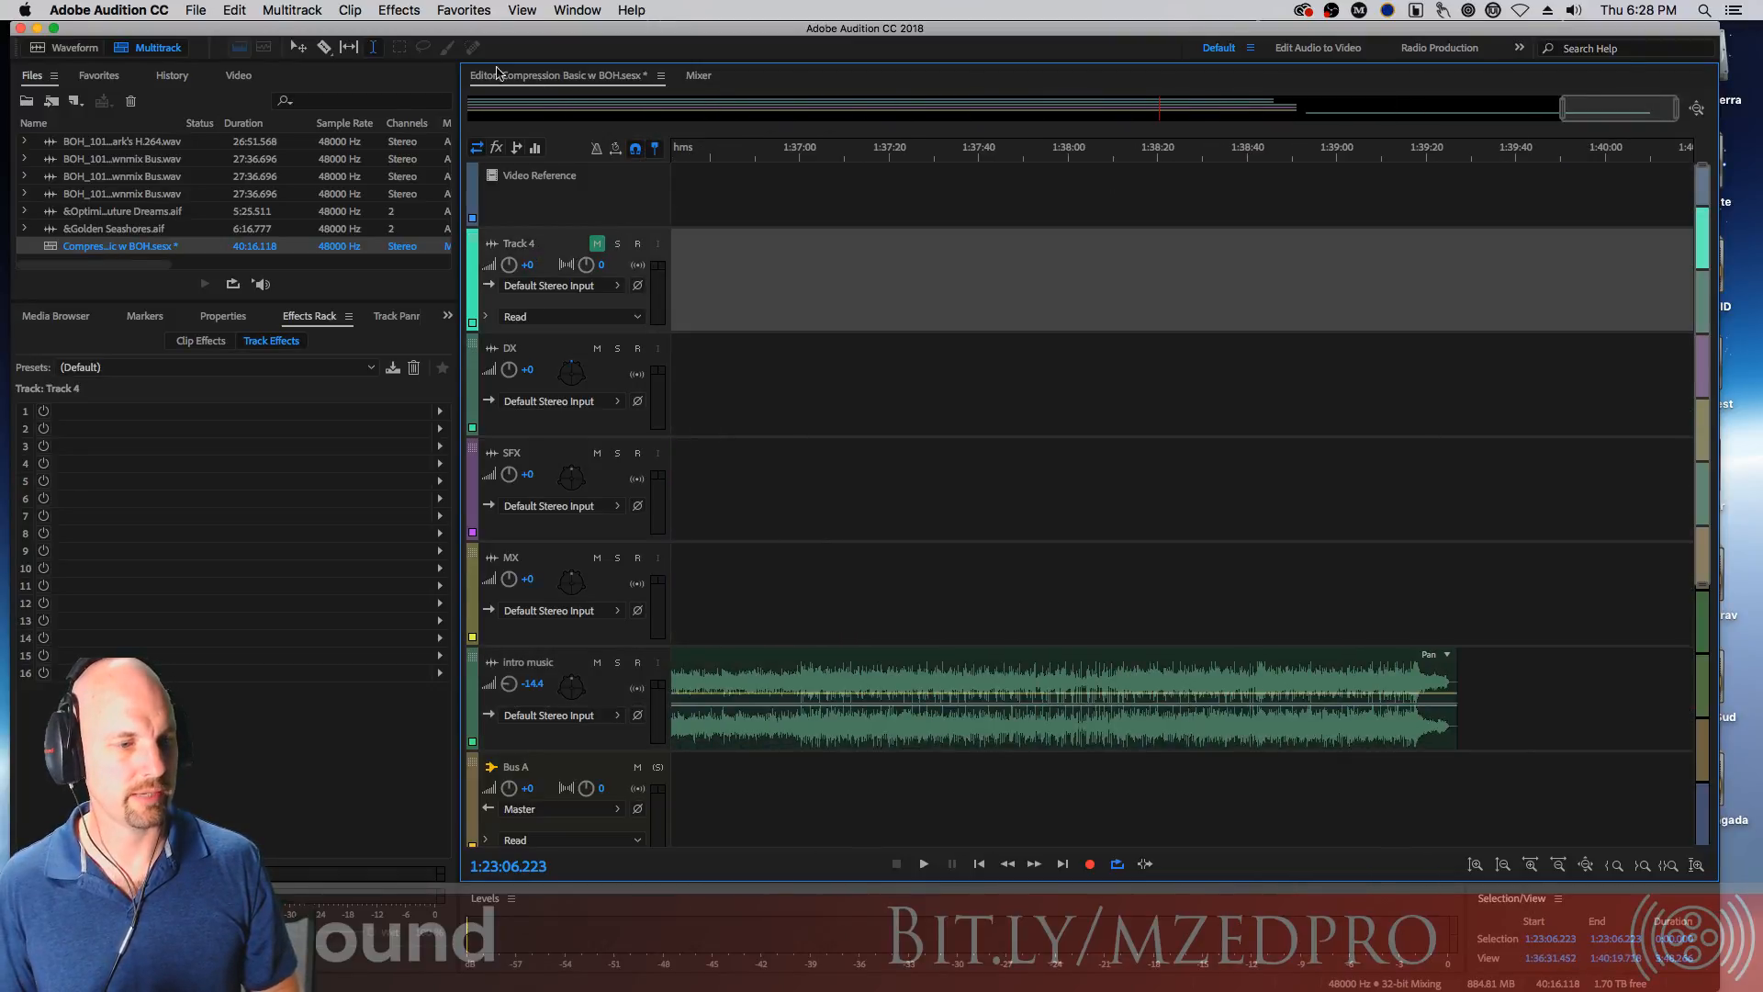
left_click(298, 13)
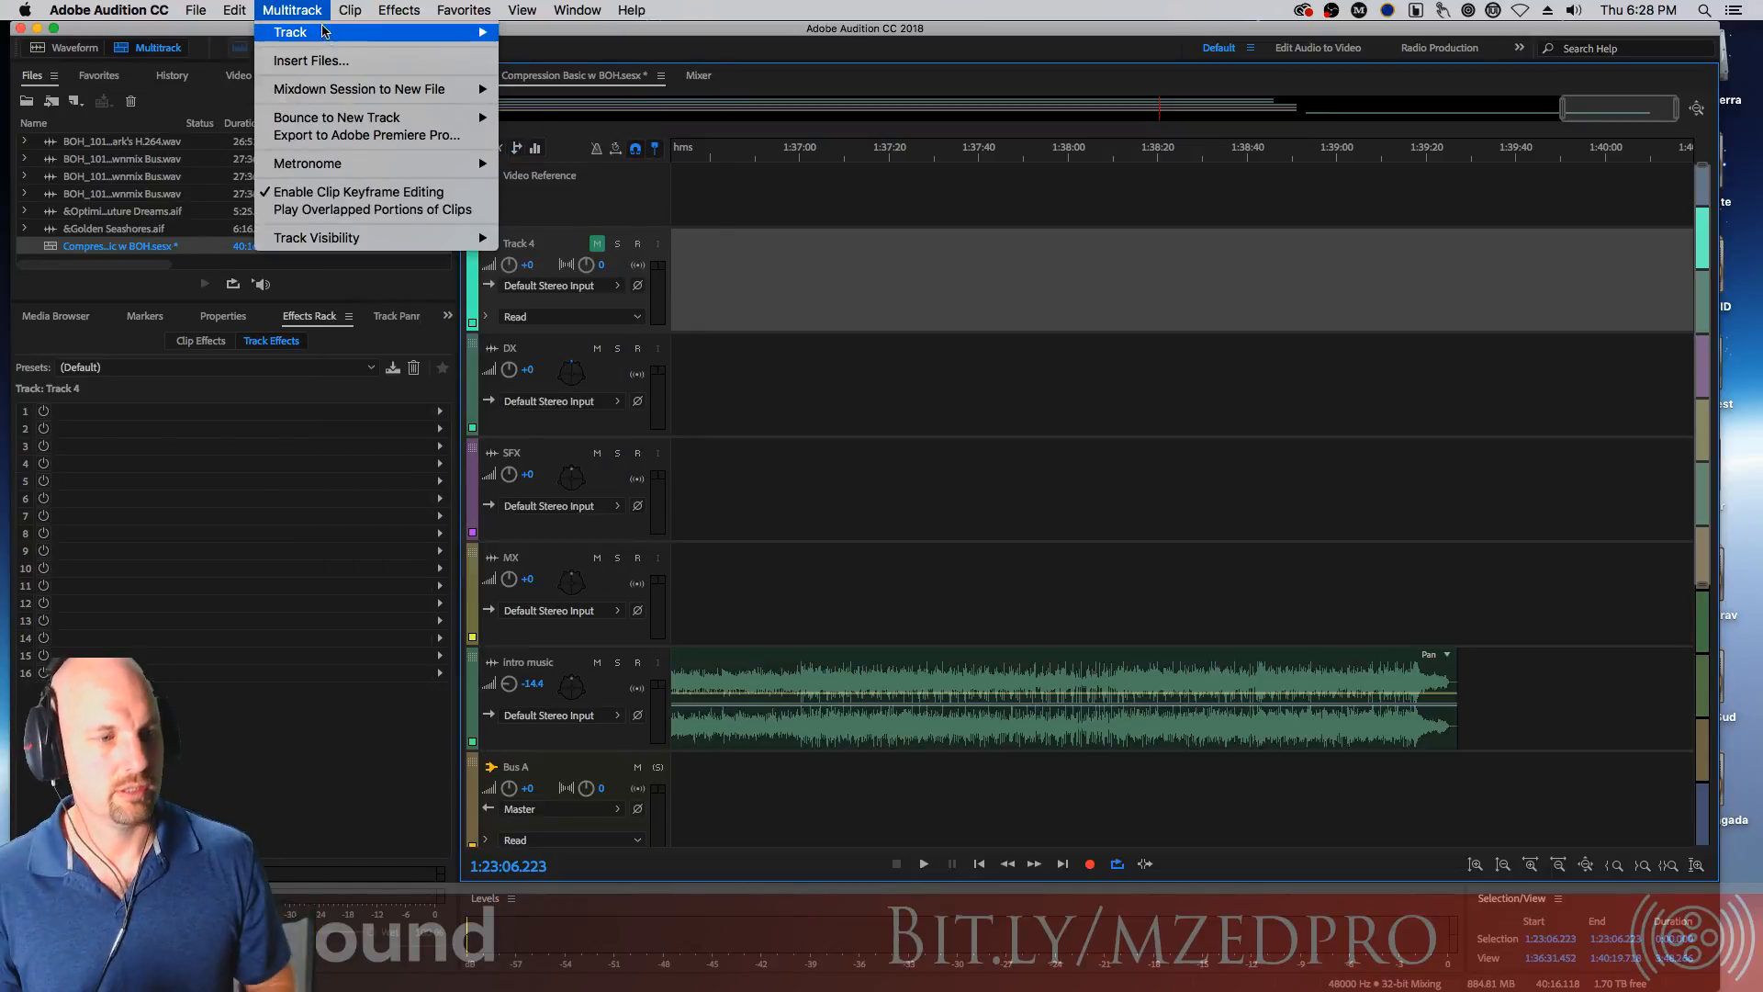
mouse_move(333, 37)
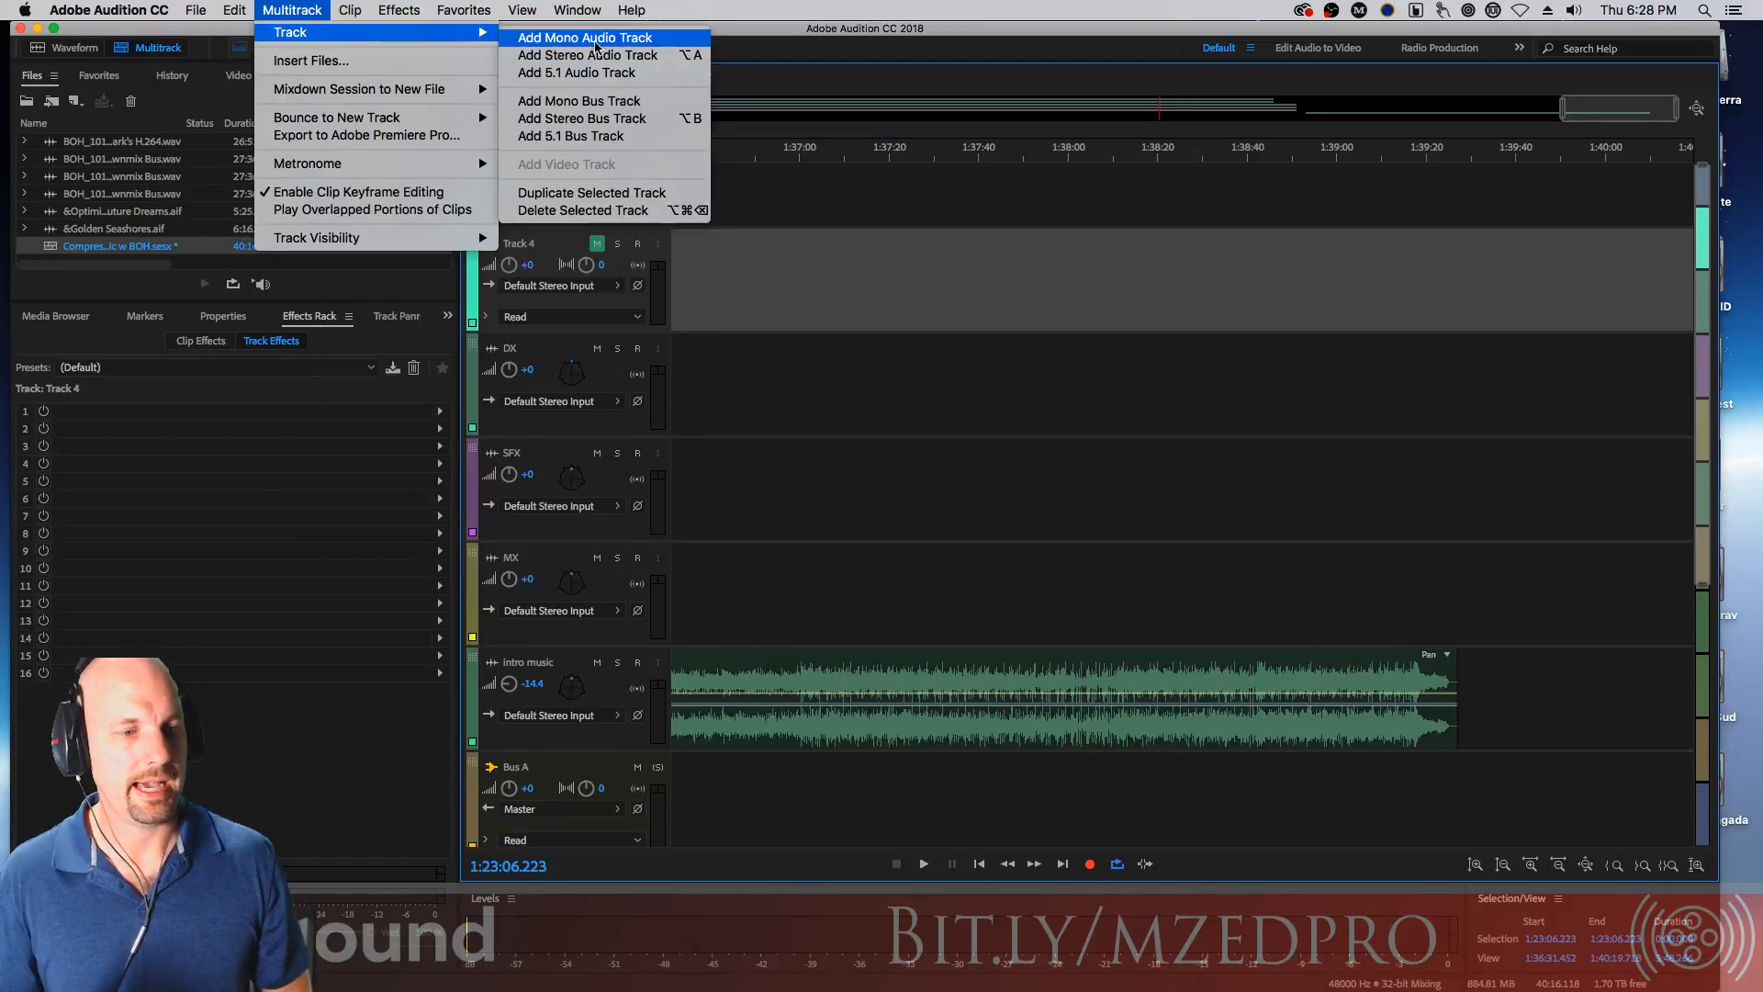
left_click(662, 57)
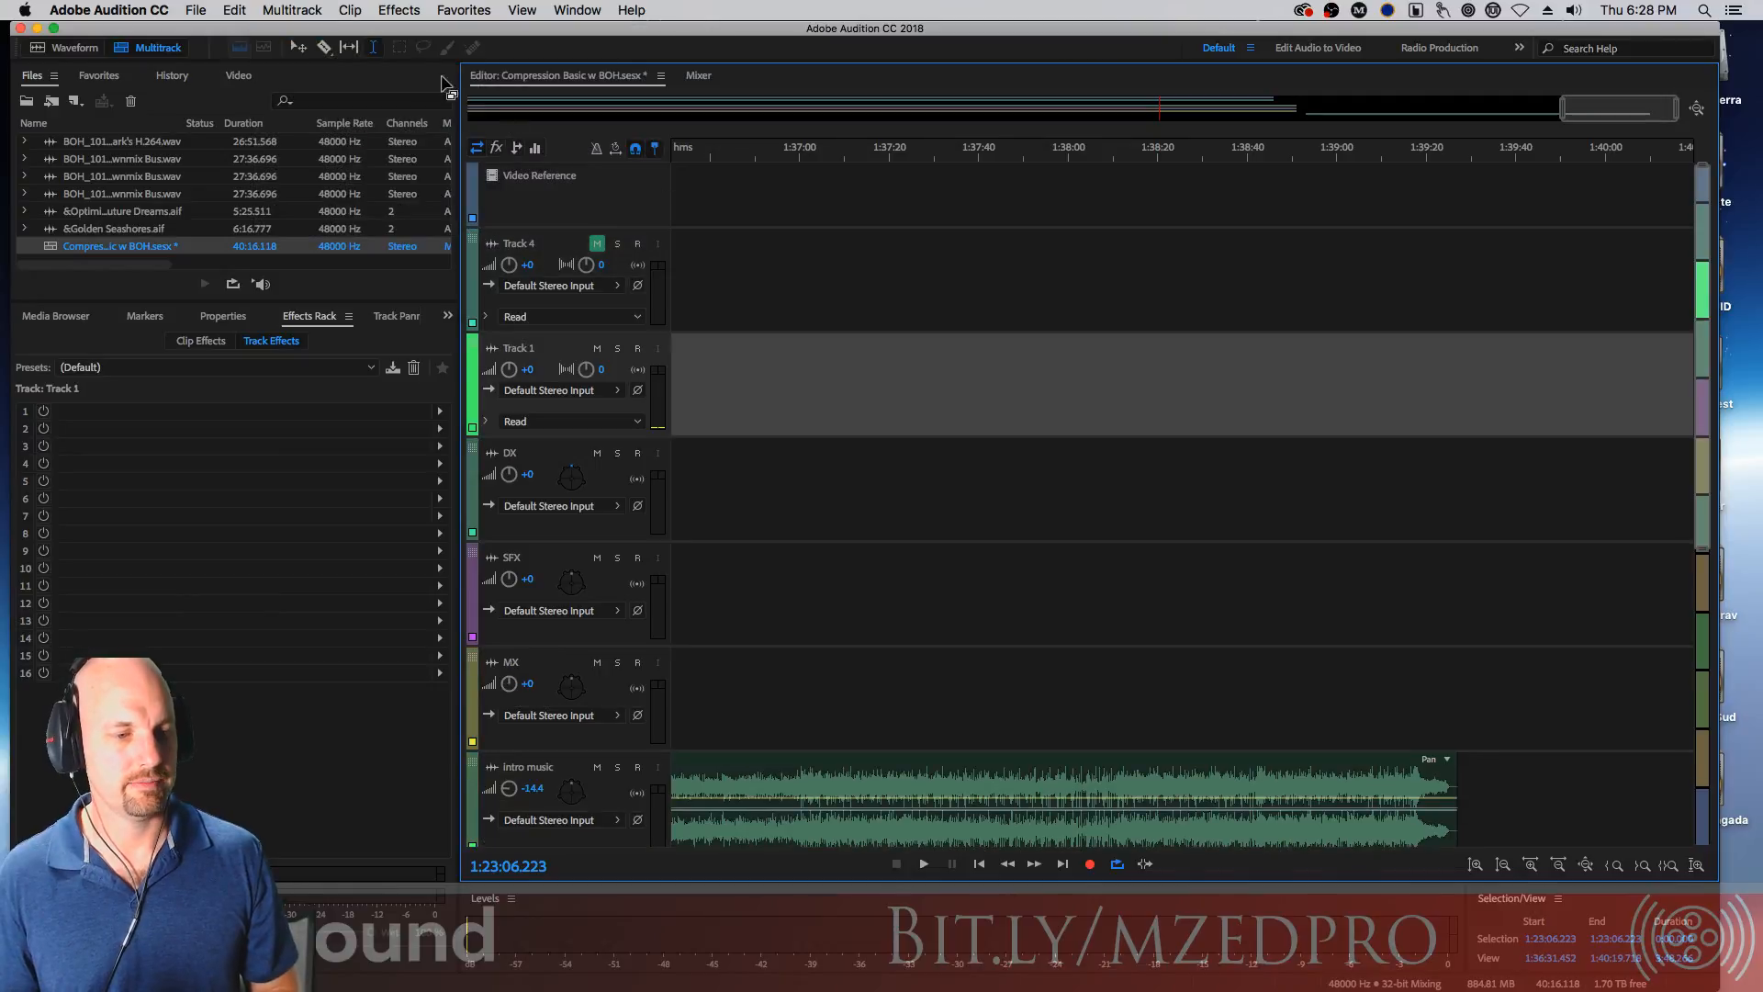
Rename the new track Compression Recording, keep its default stereo input, and arm it for recording
left_click(520, 353)
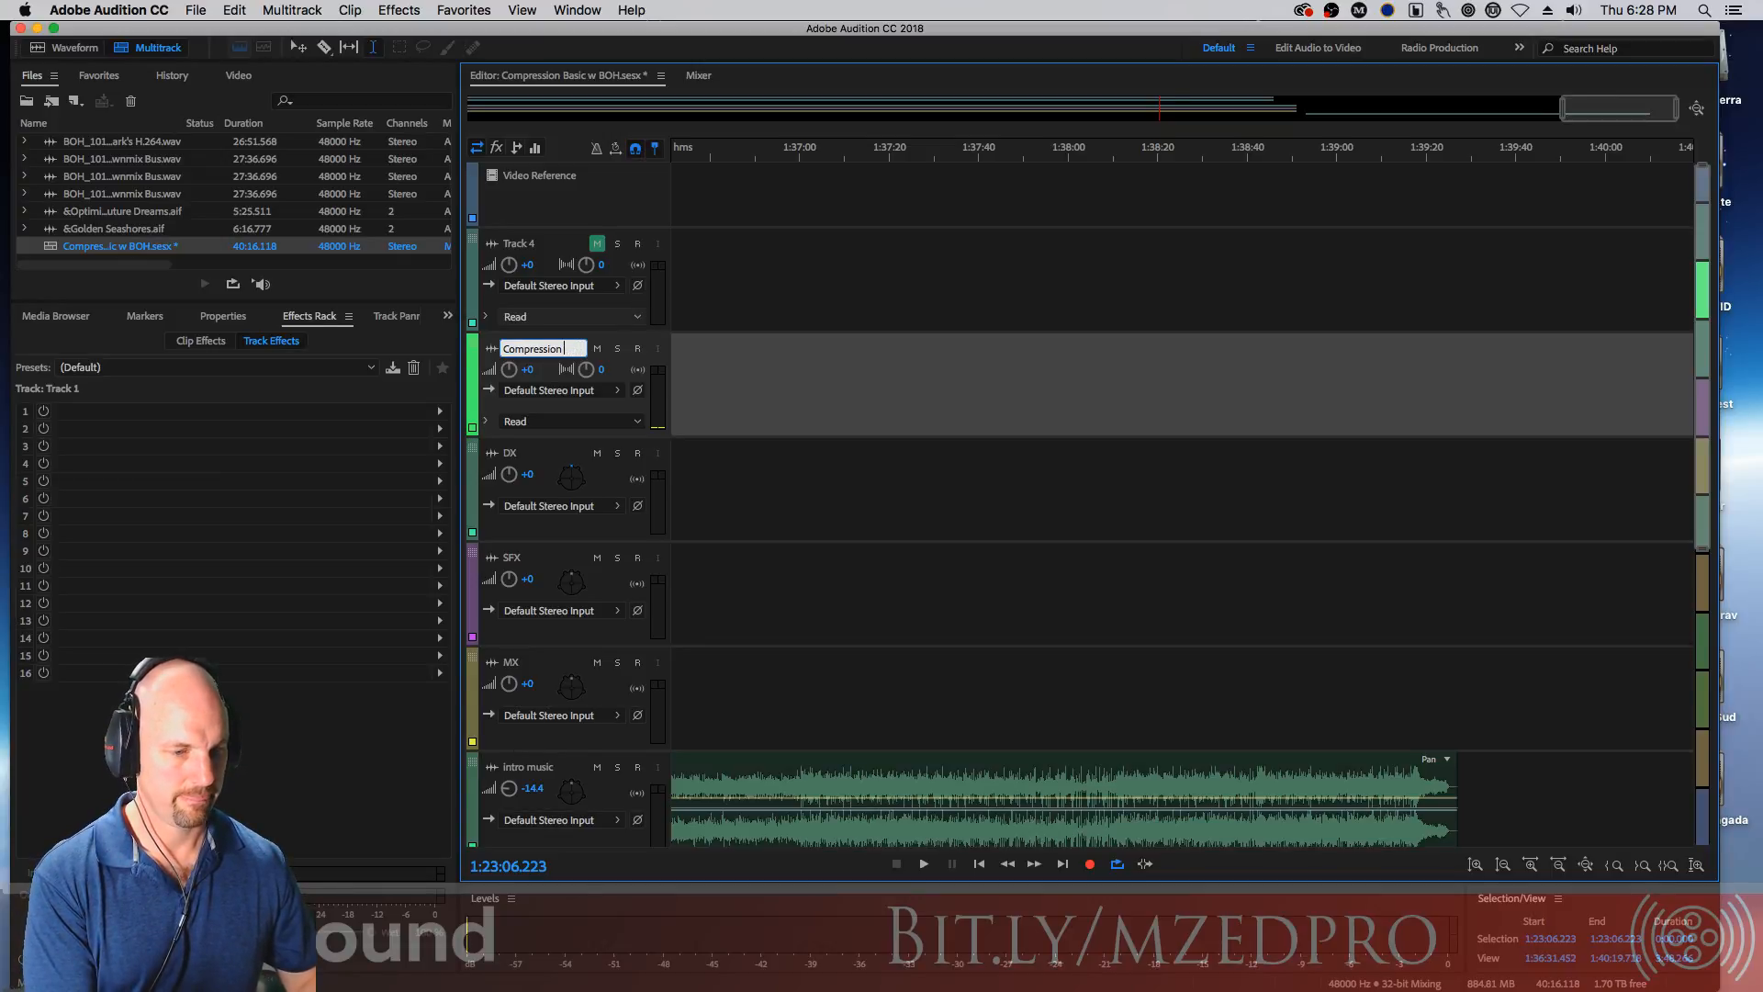
key("Return")
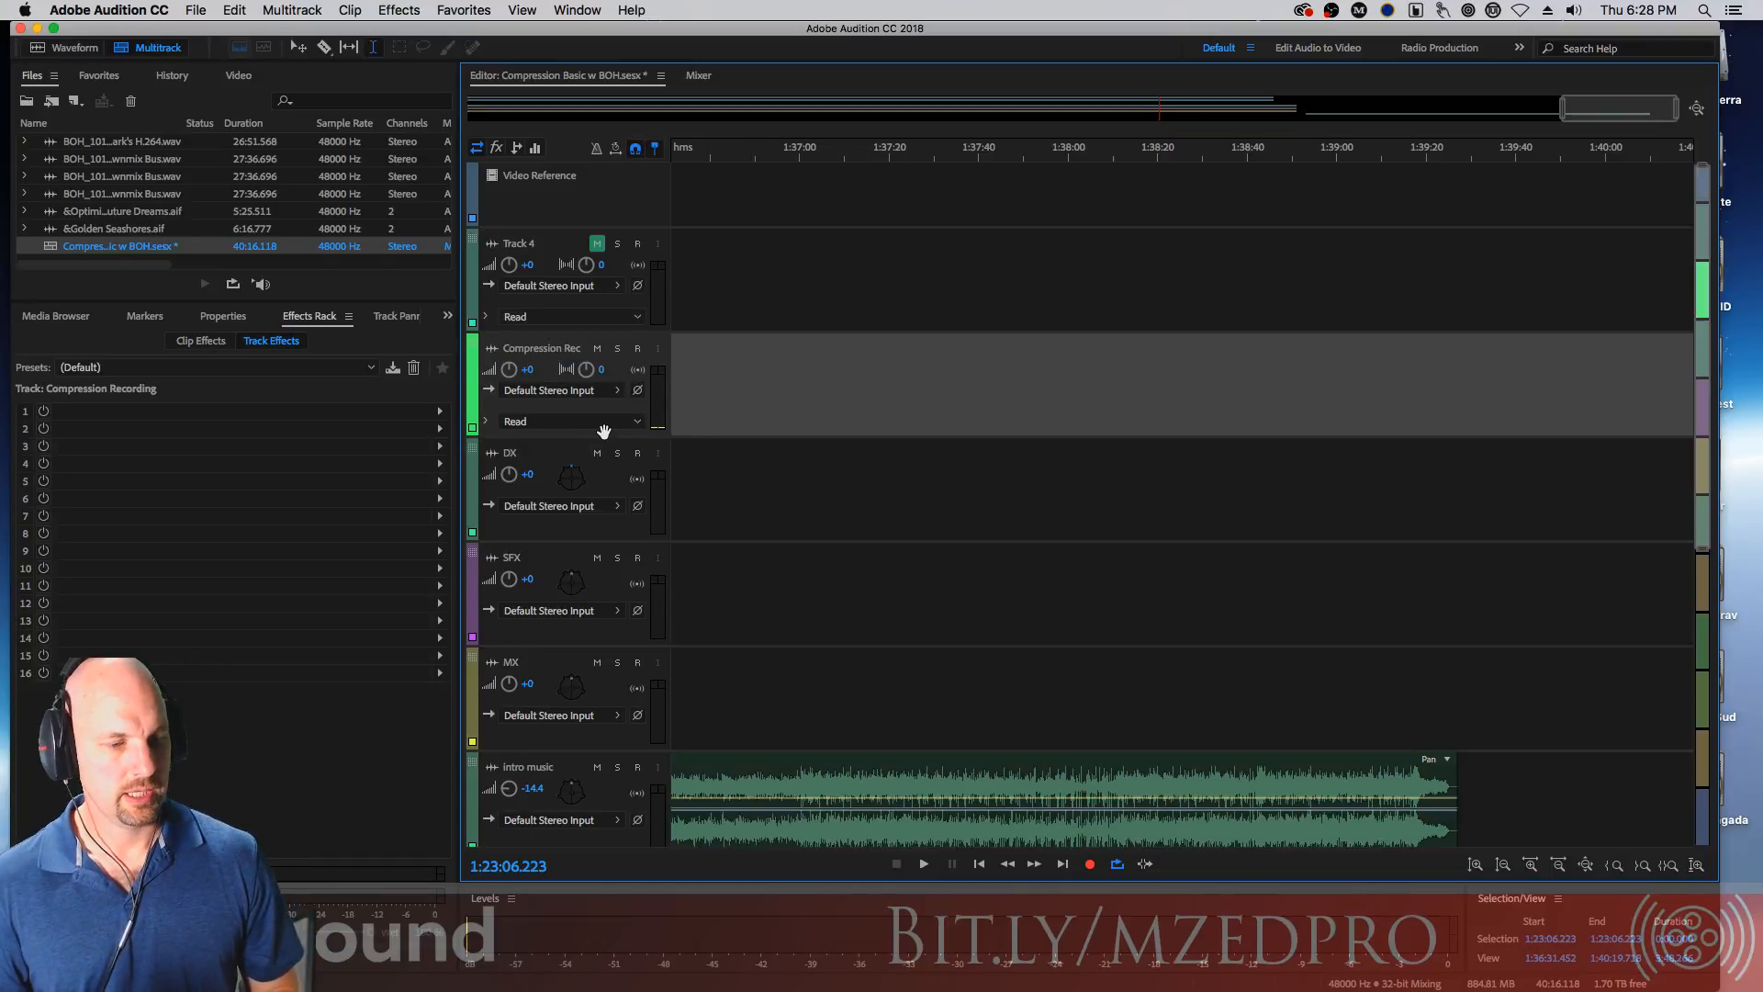
left_click(614, 392)
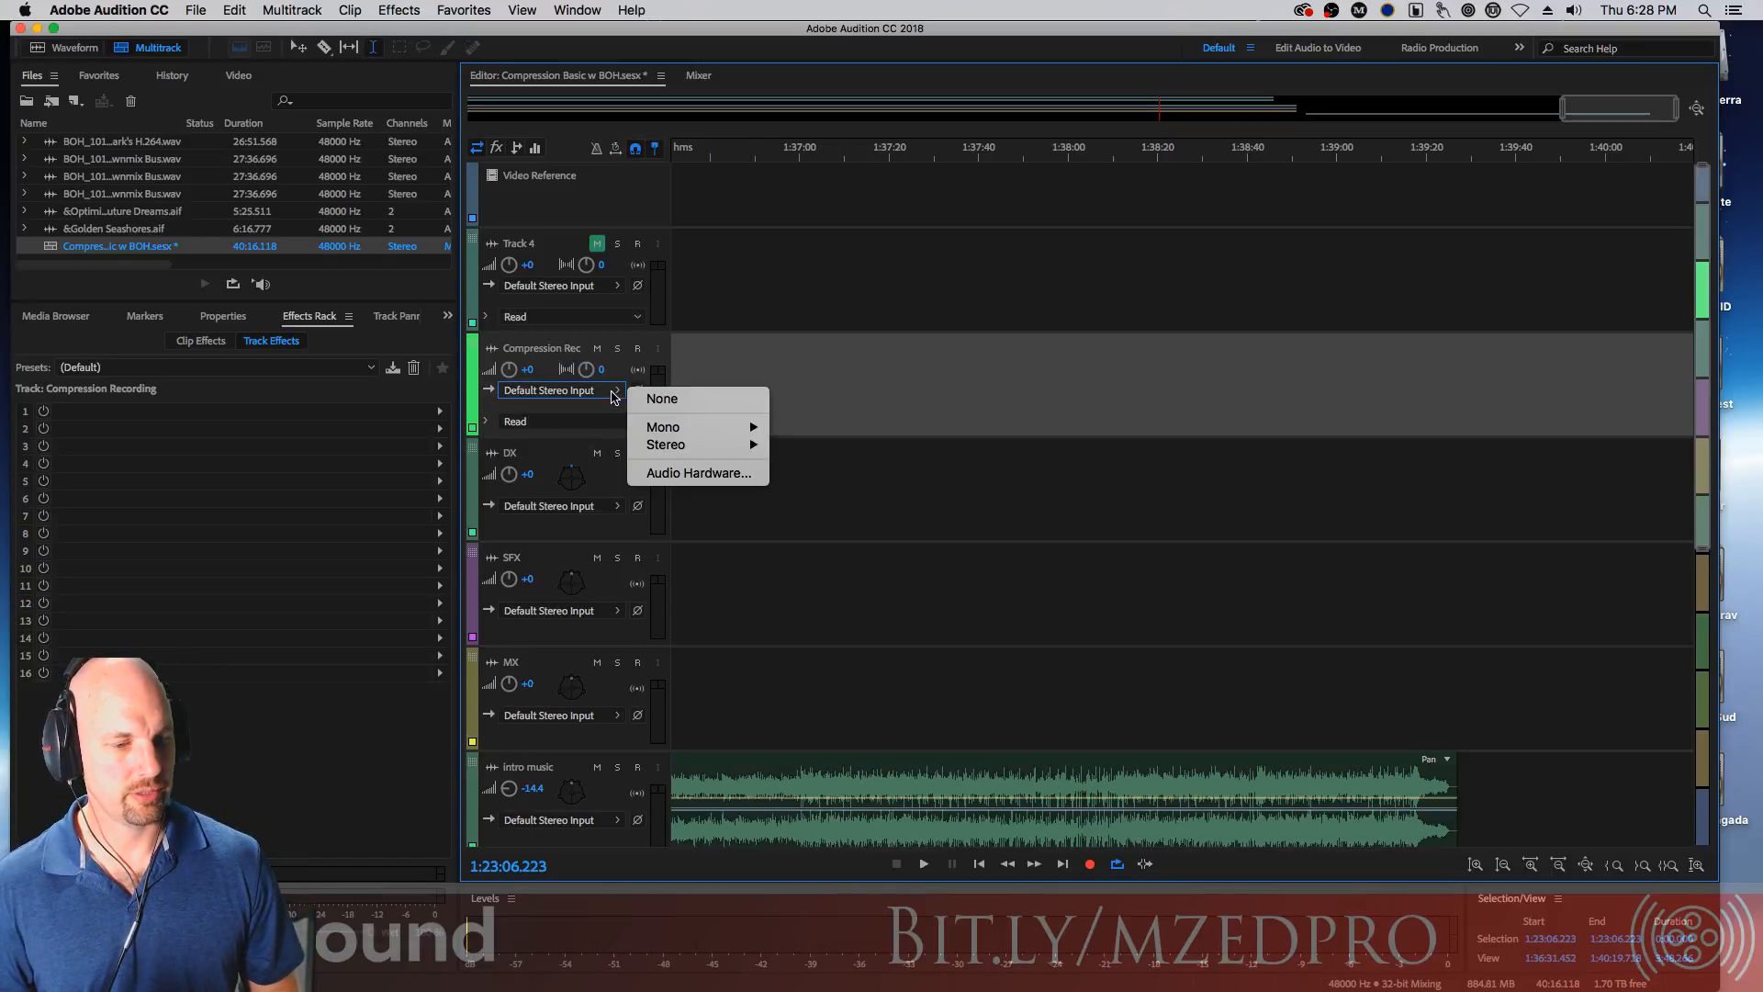
mouse_move(691, 449)
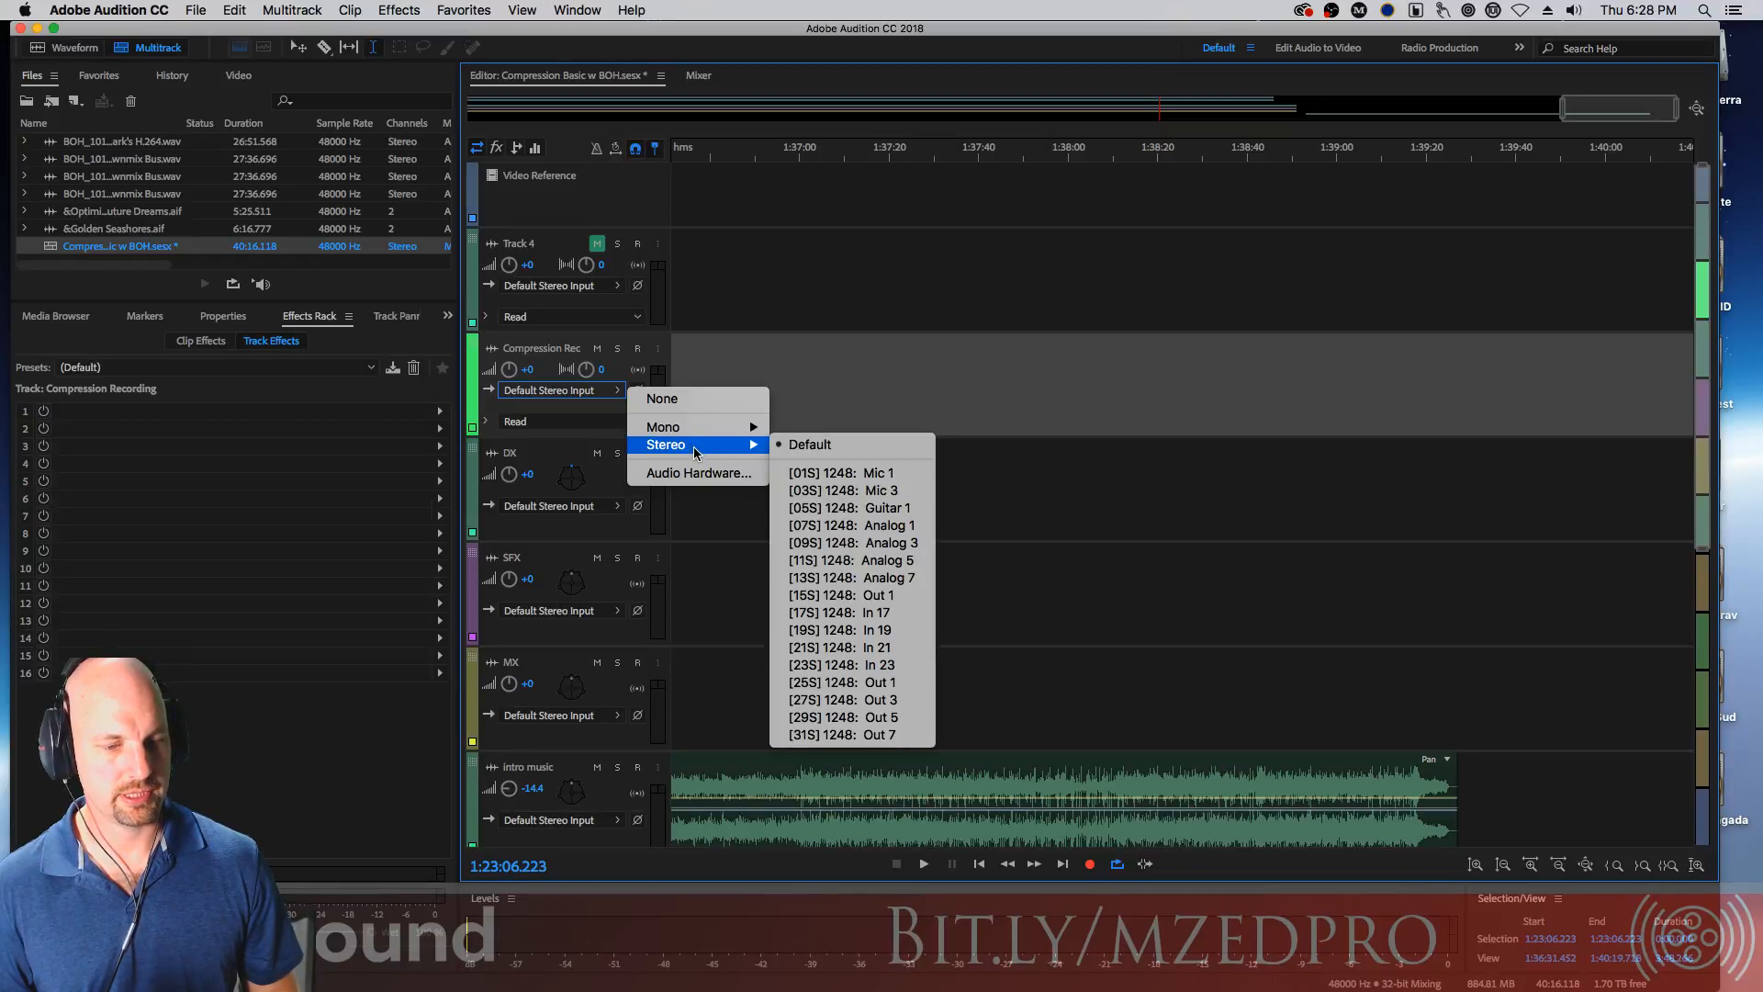
left_click(736, 309)
left_click(639, 349)
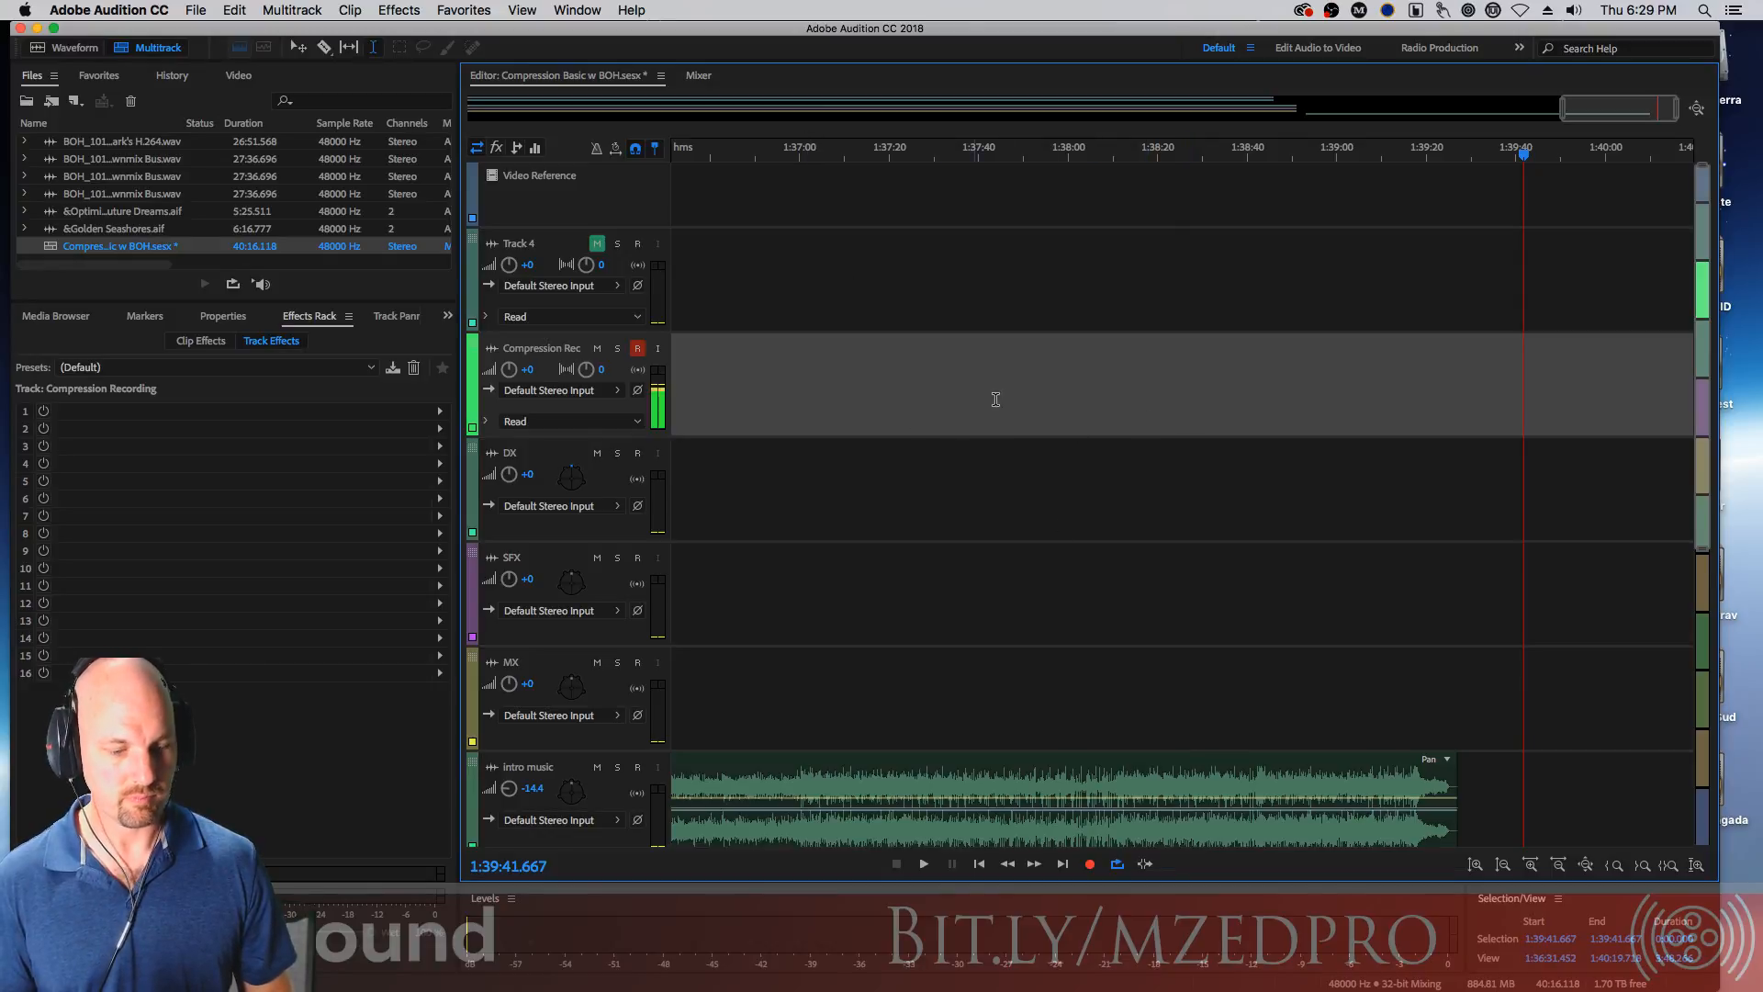
Record a voice take onto the armed Compression Recording track, then stop recording
left_click(1091, 866)
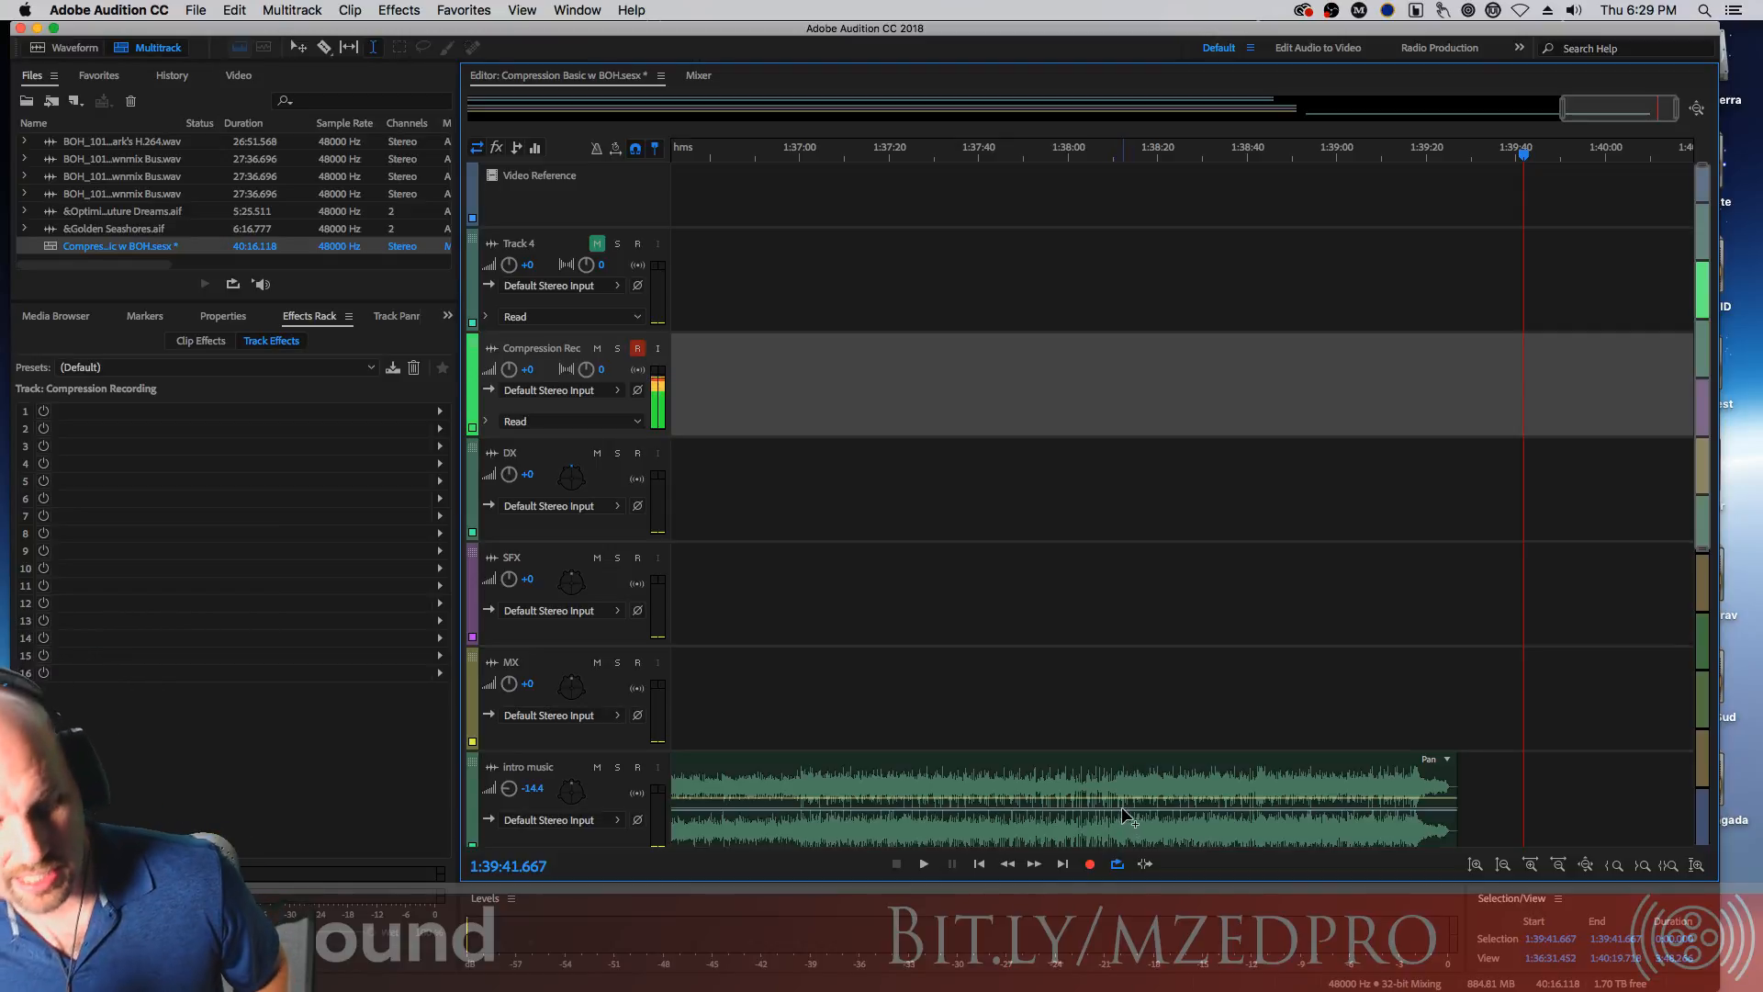
left_click(1091, 865)
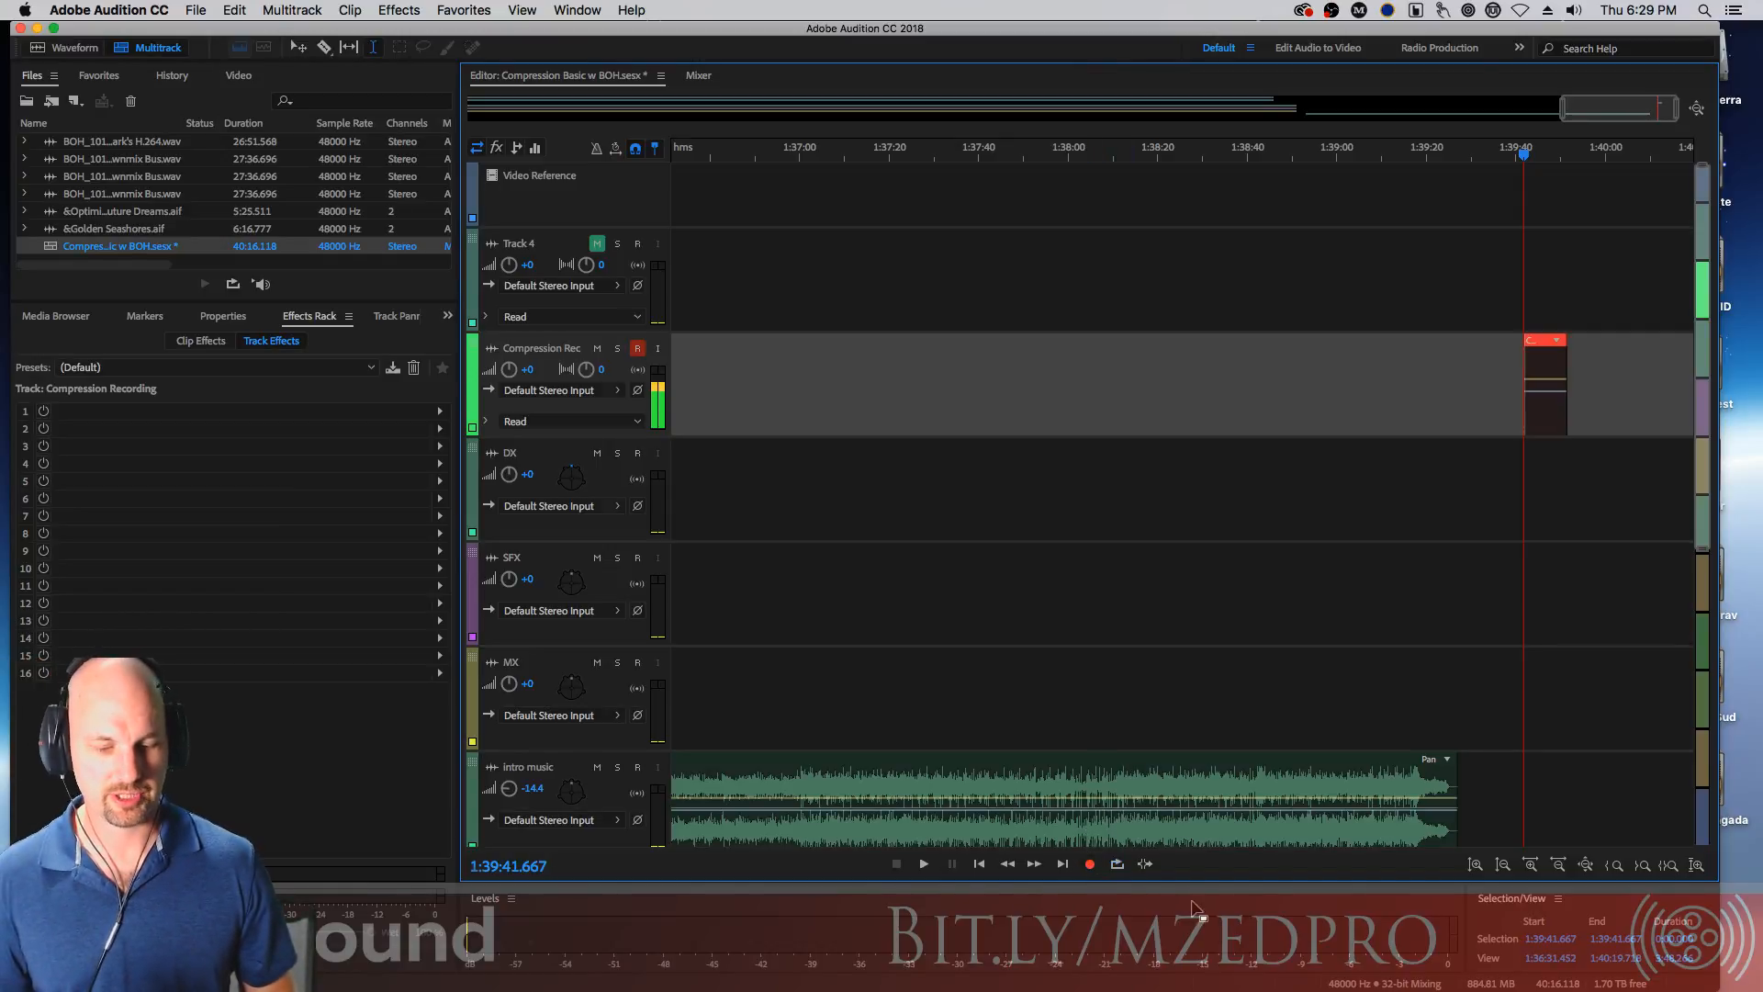
key("=")
key("=")
key("=")
key("=")
key("=")
key("=")
key("=")
key("=")
key("=")
key("=")
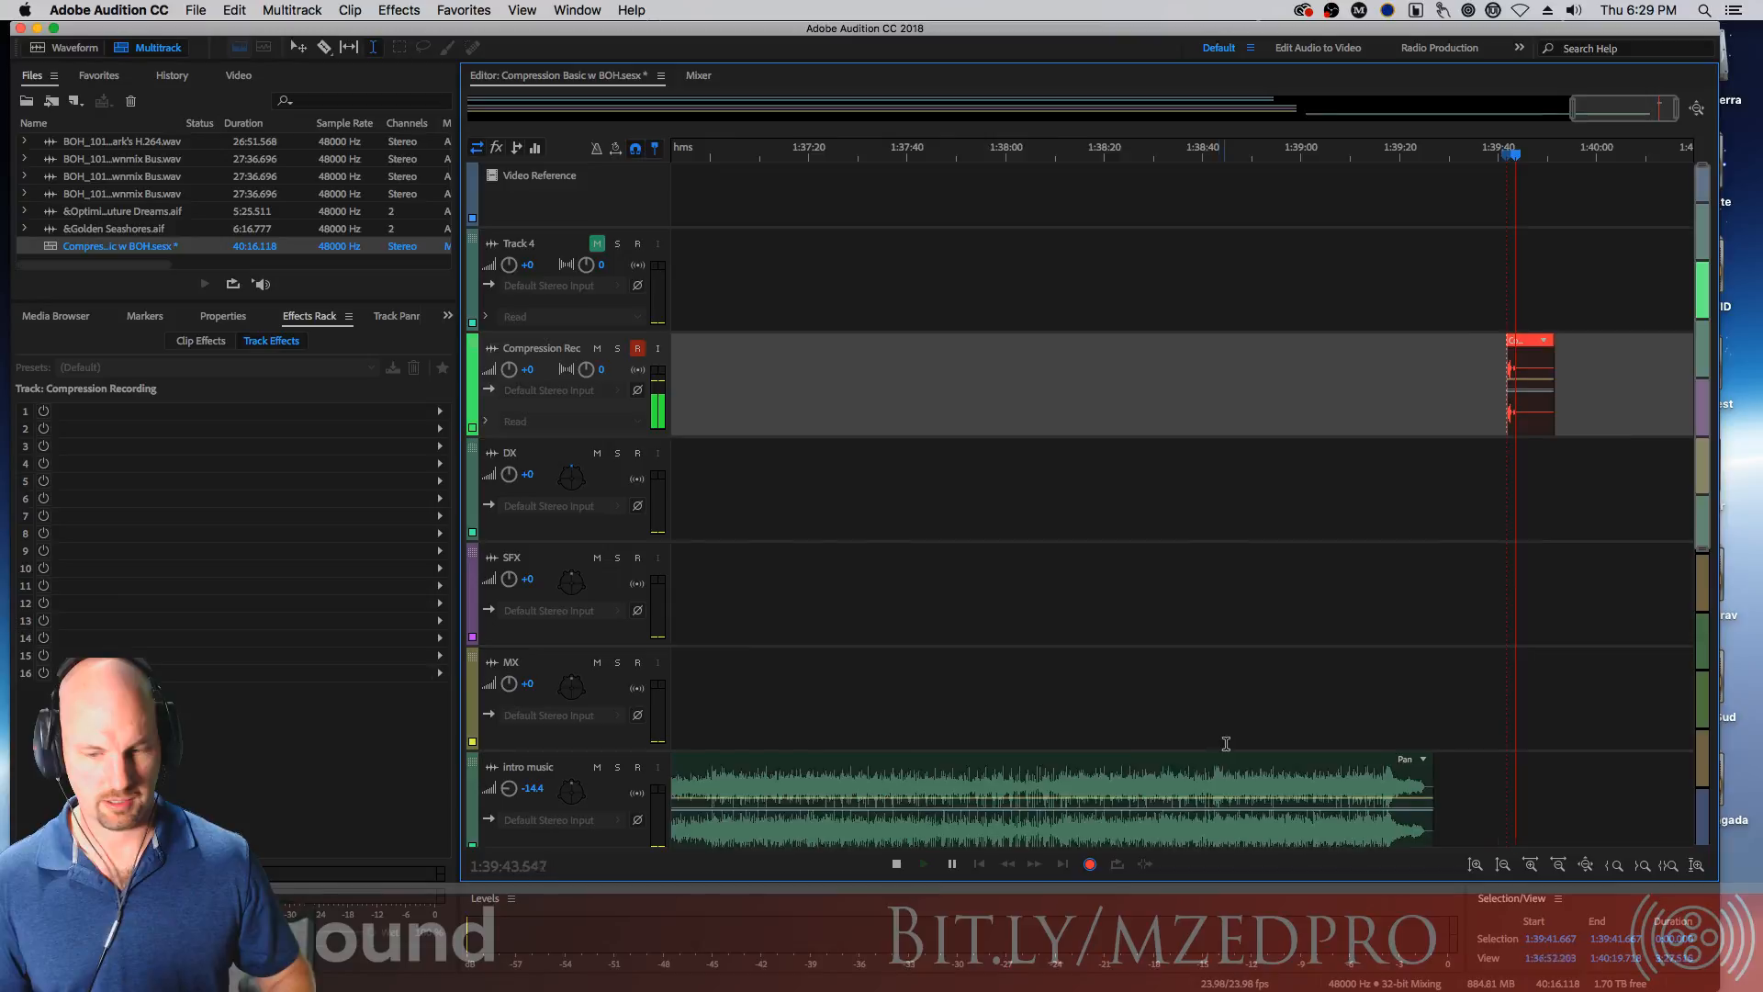
key("=")
key("=")
key("=")
key("=")
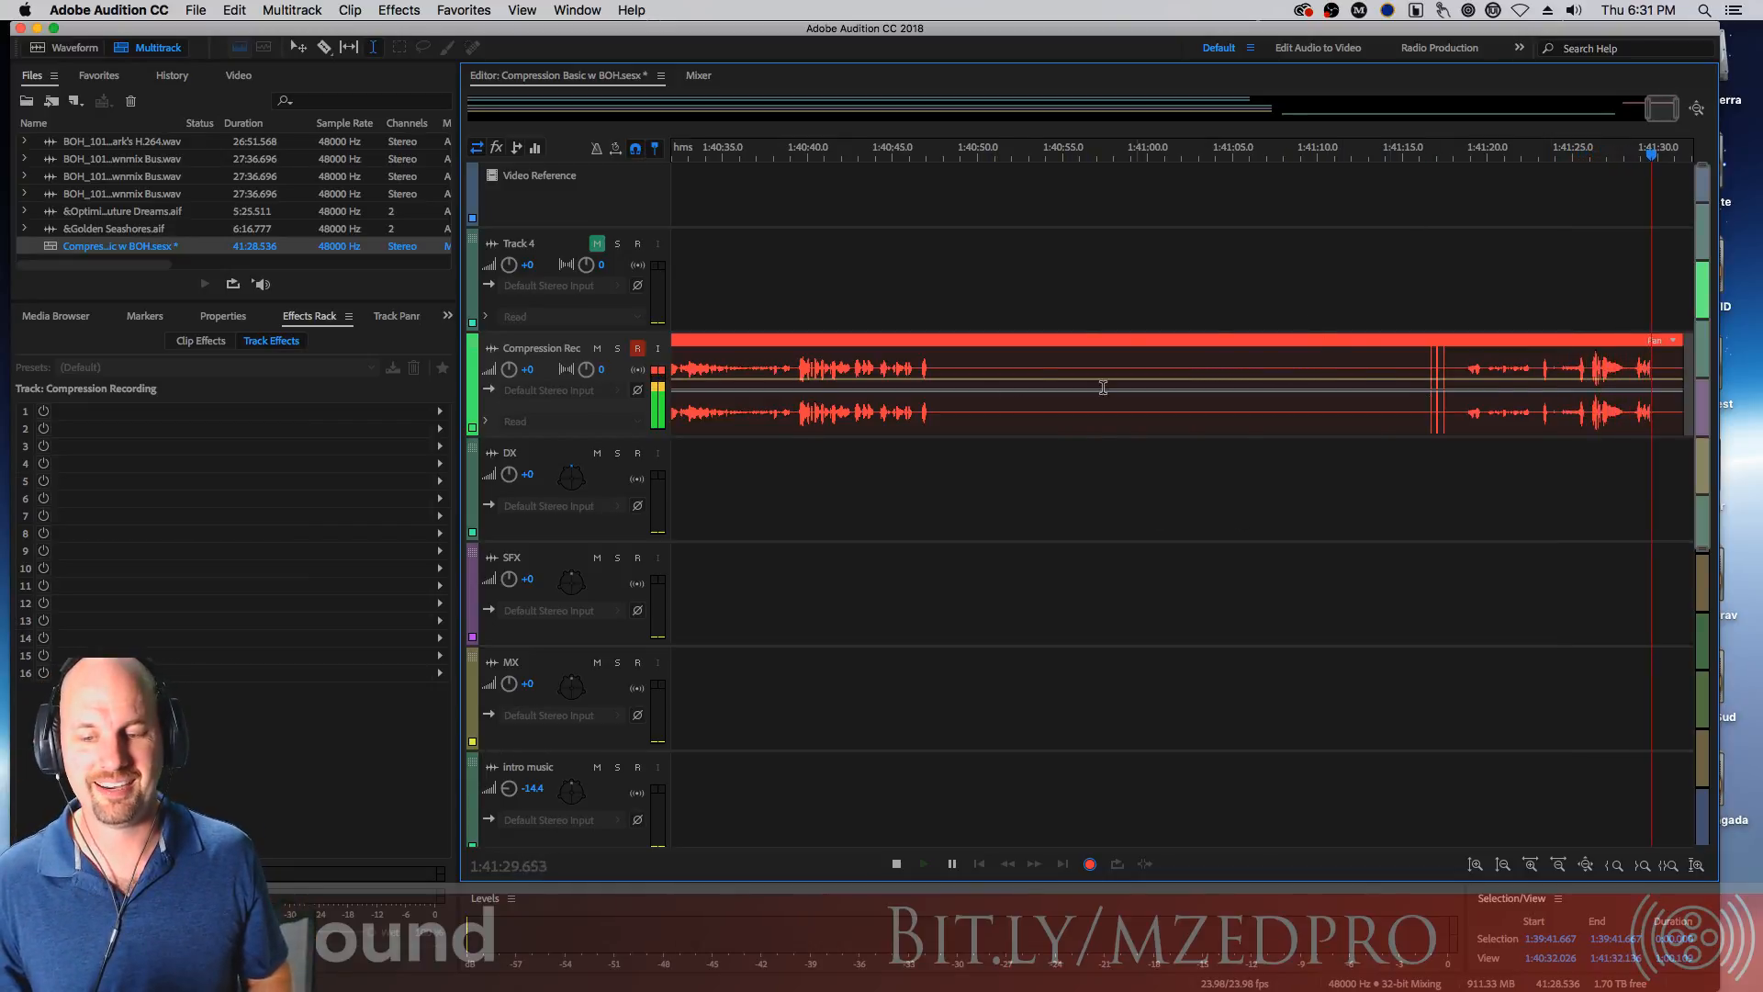
key("space")
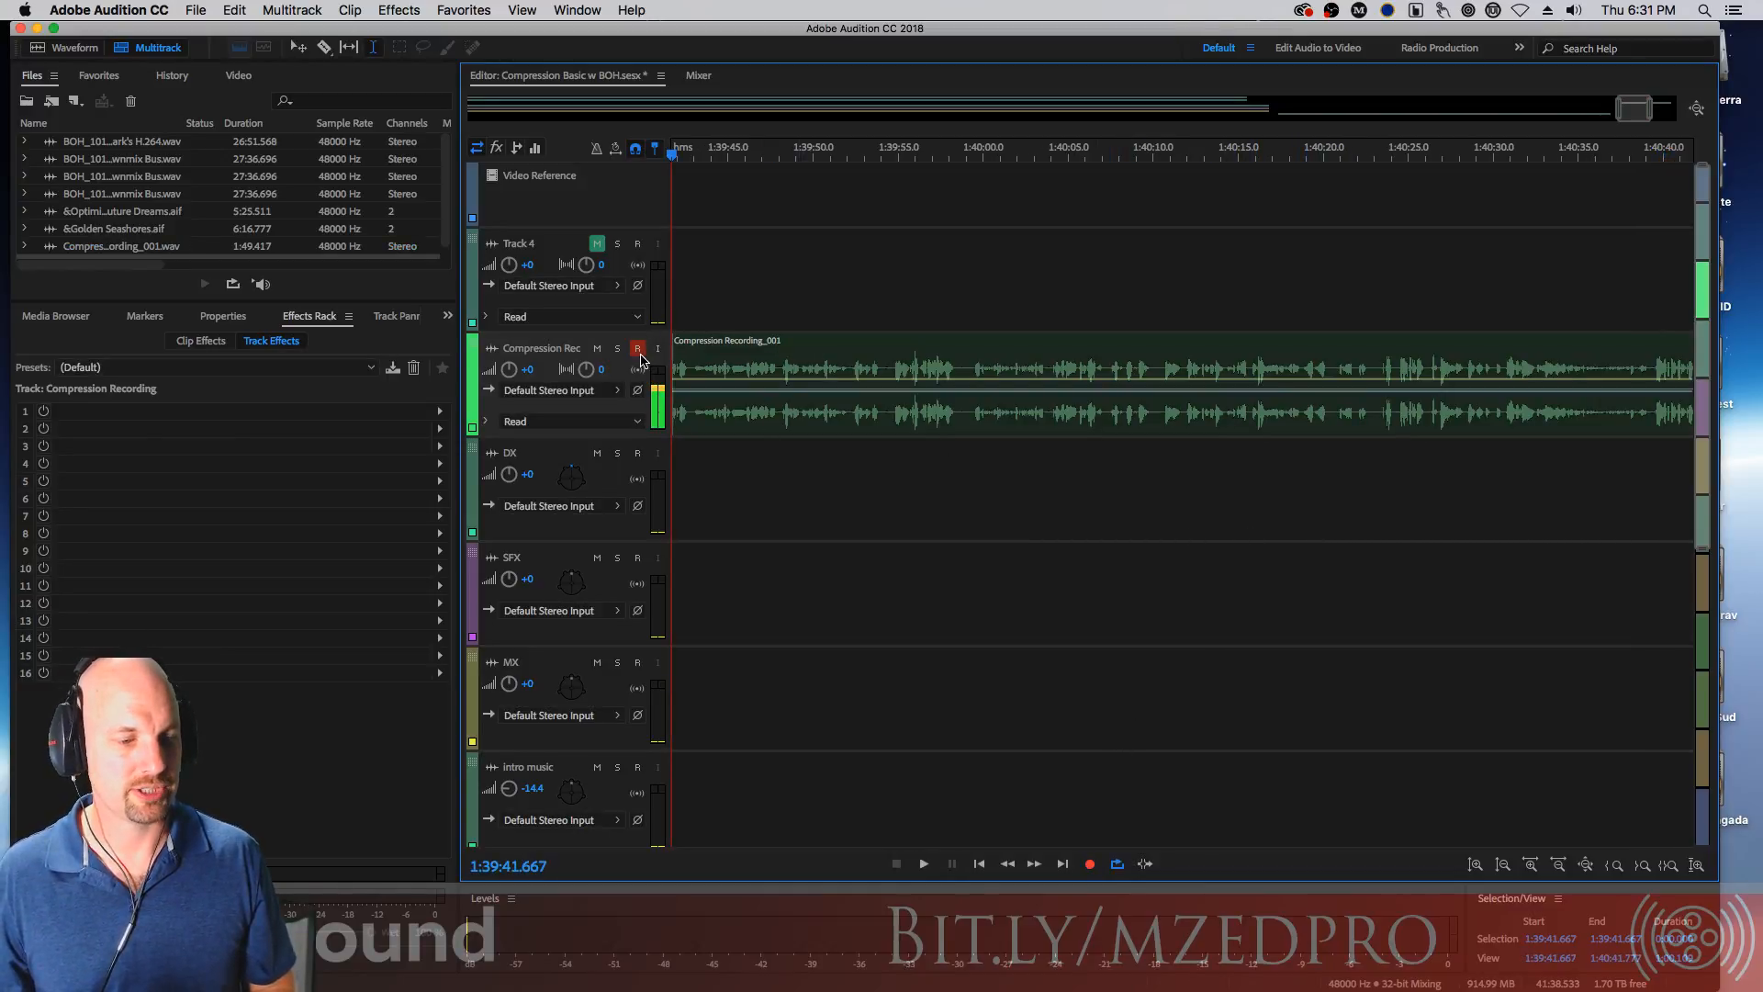
Play back the recorded take from near its beginning
left_click(735, 361)
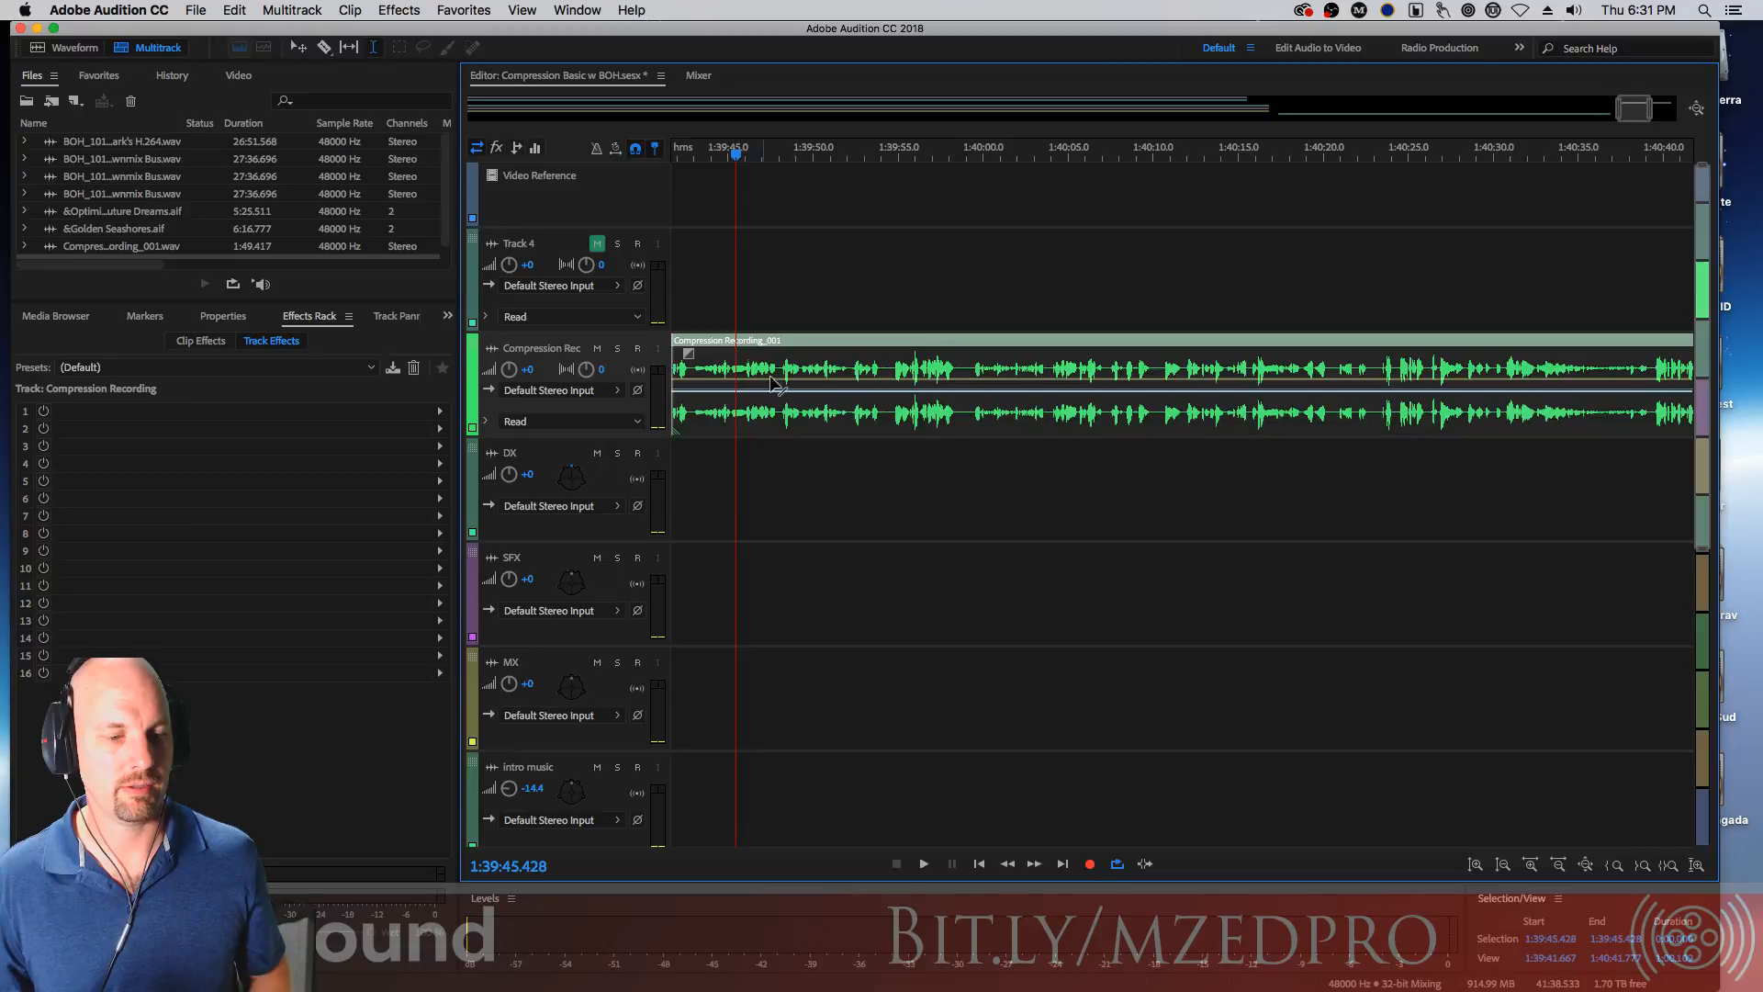
key("space")
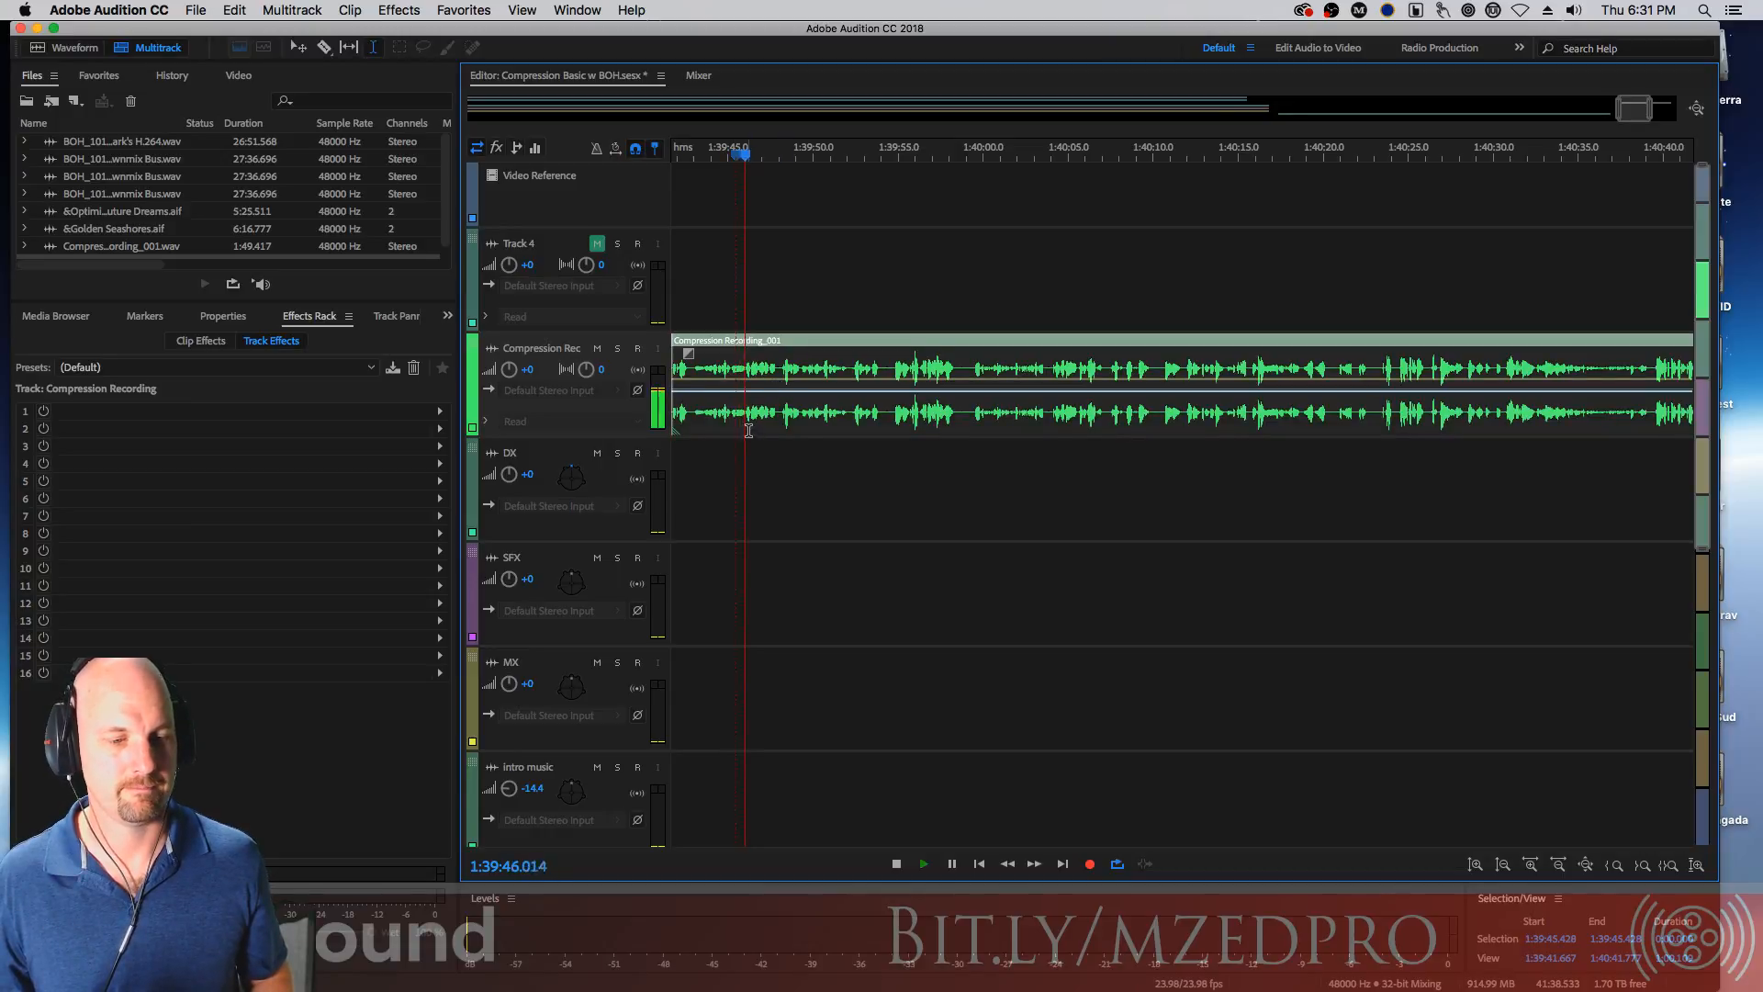
key("space")
Play the take in the Mixer and view the Master track's effects rack
left_click(698, 76)
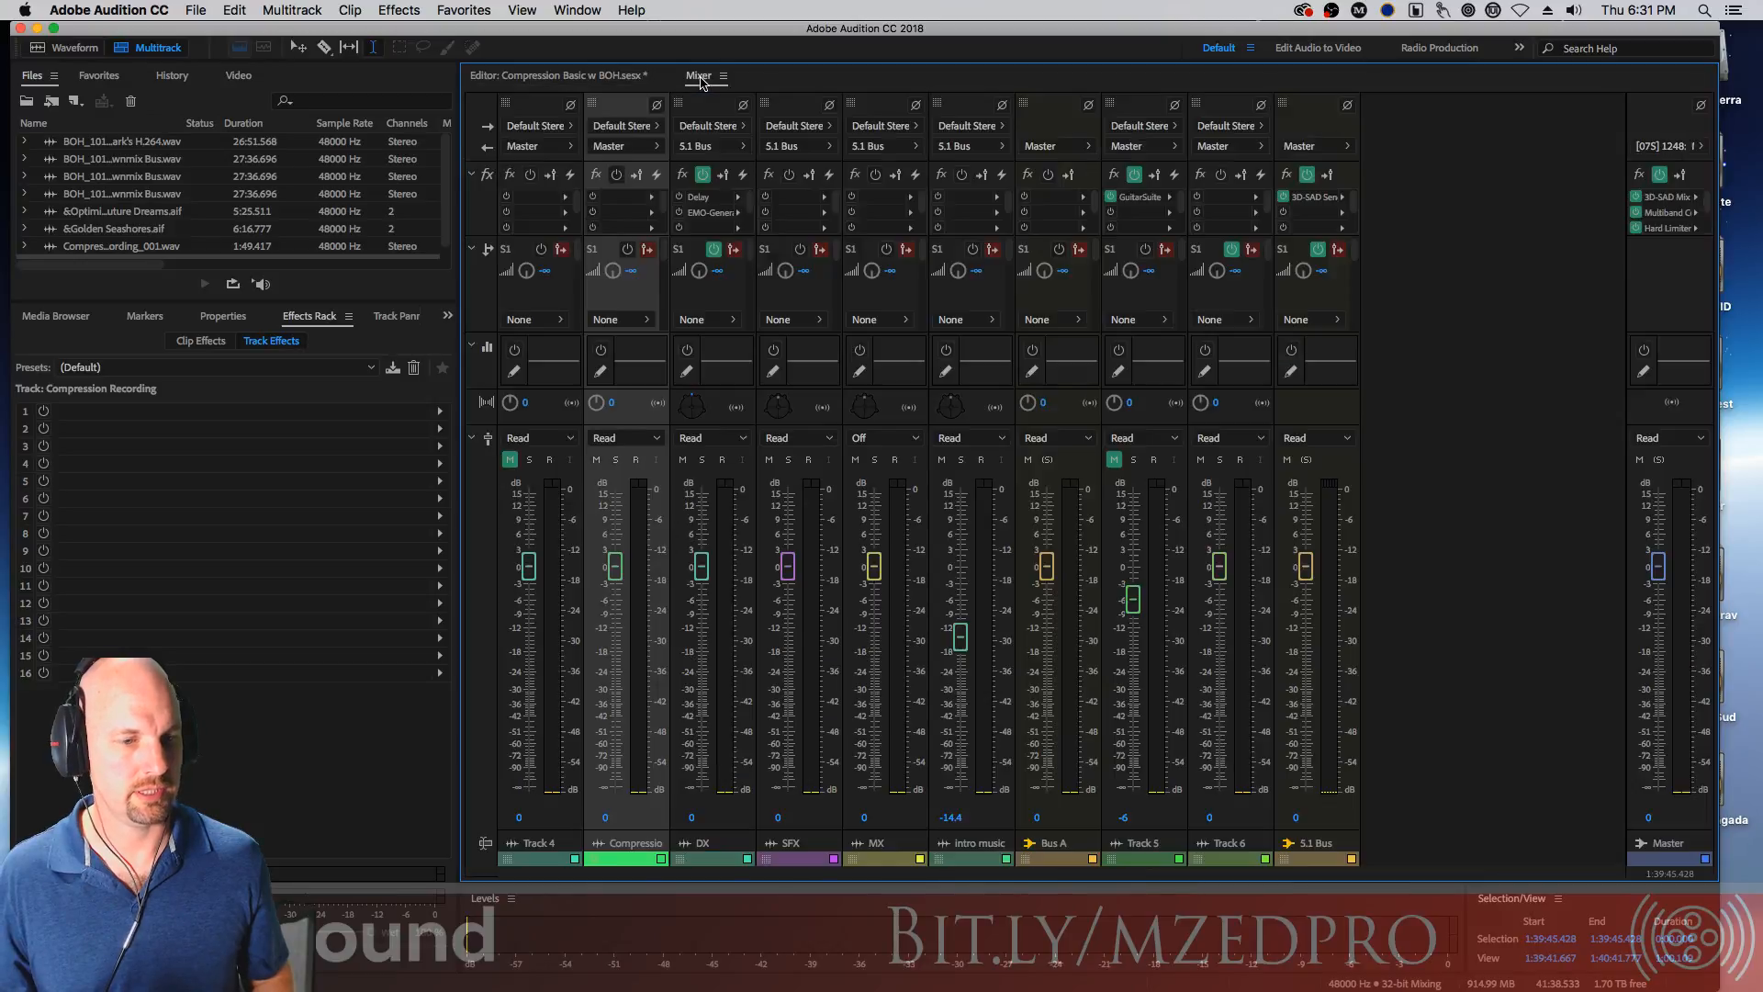
key("space")
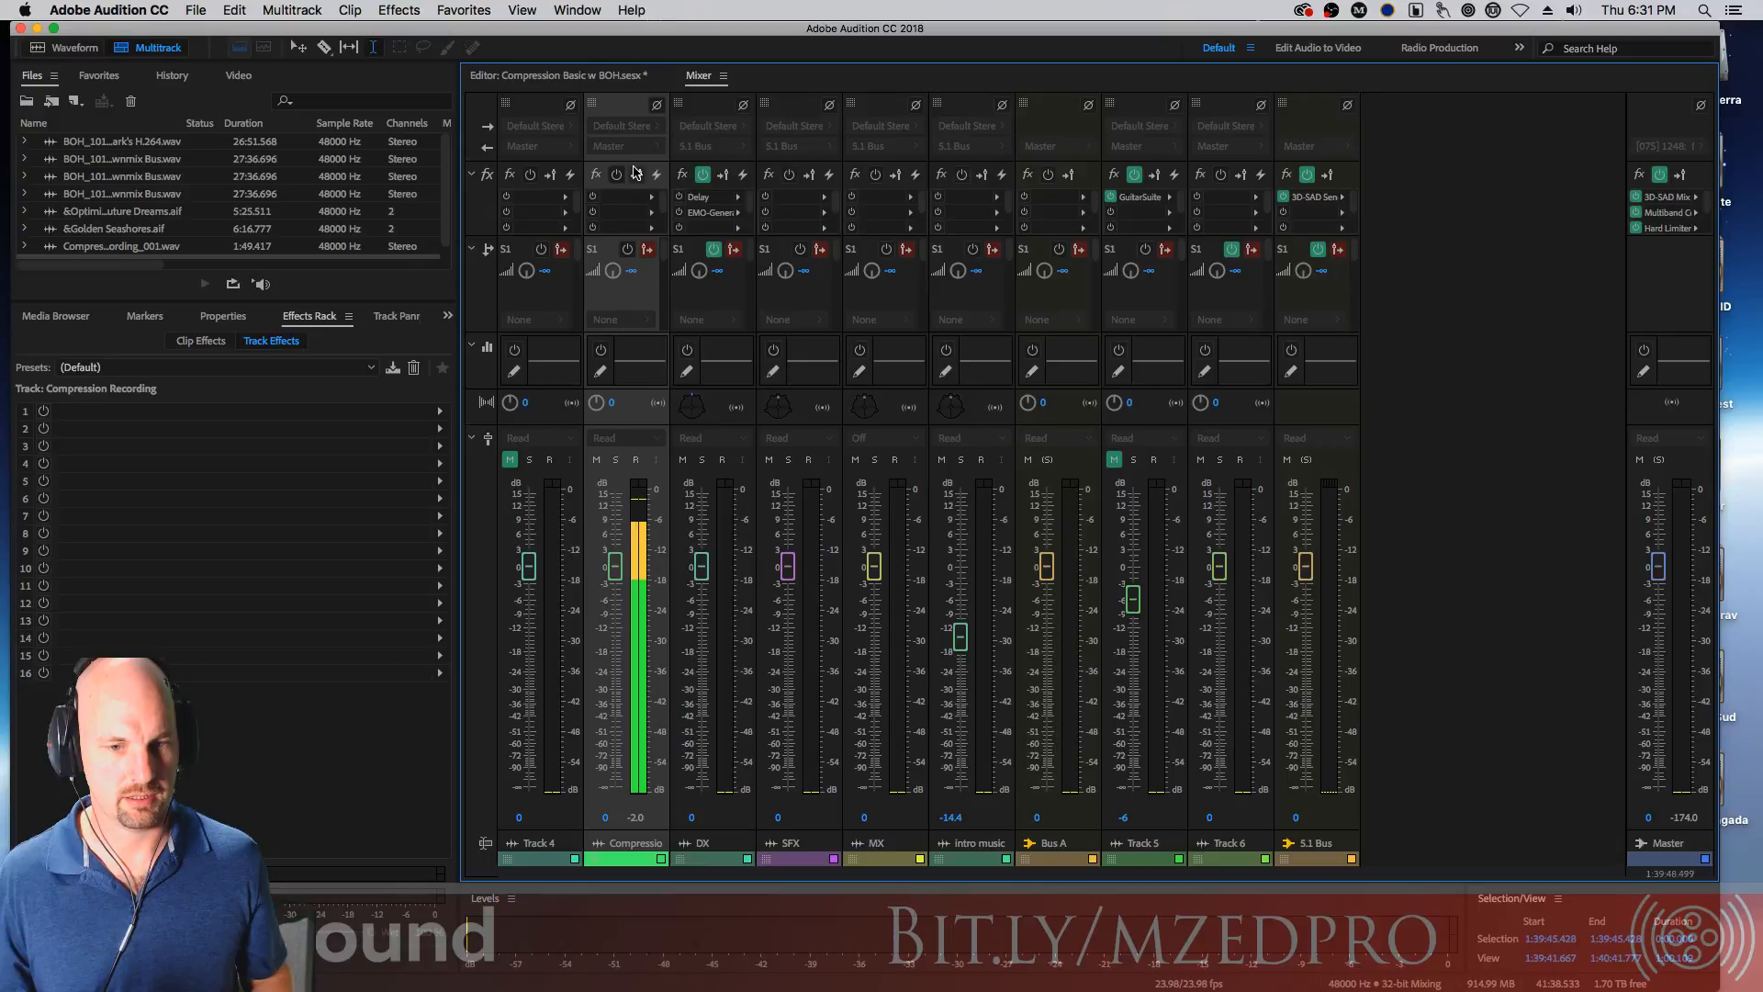
key("space")
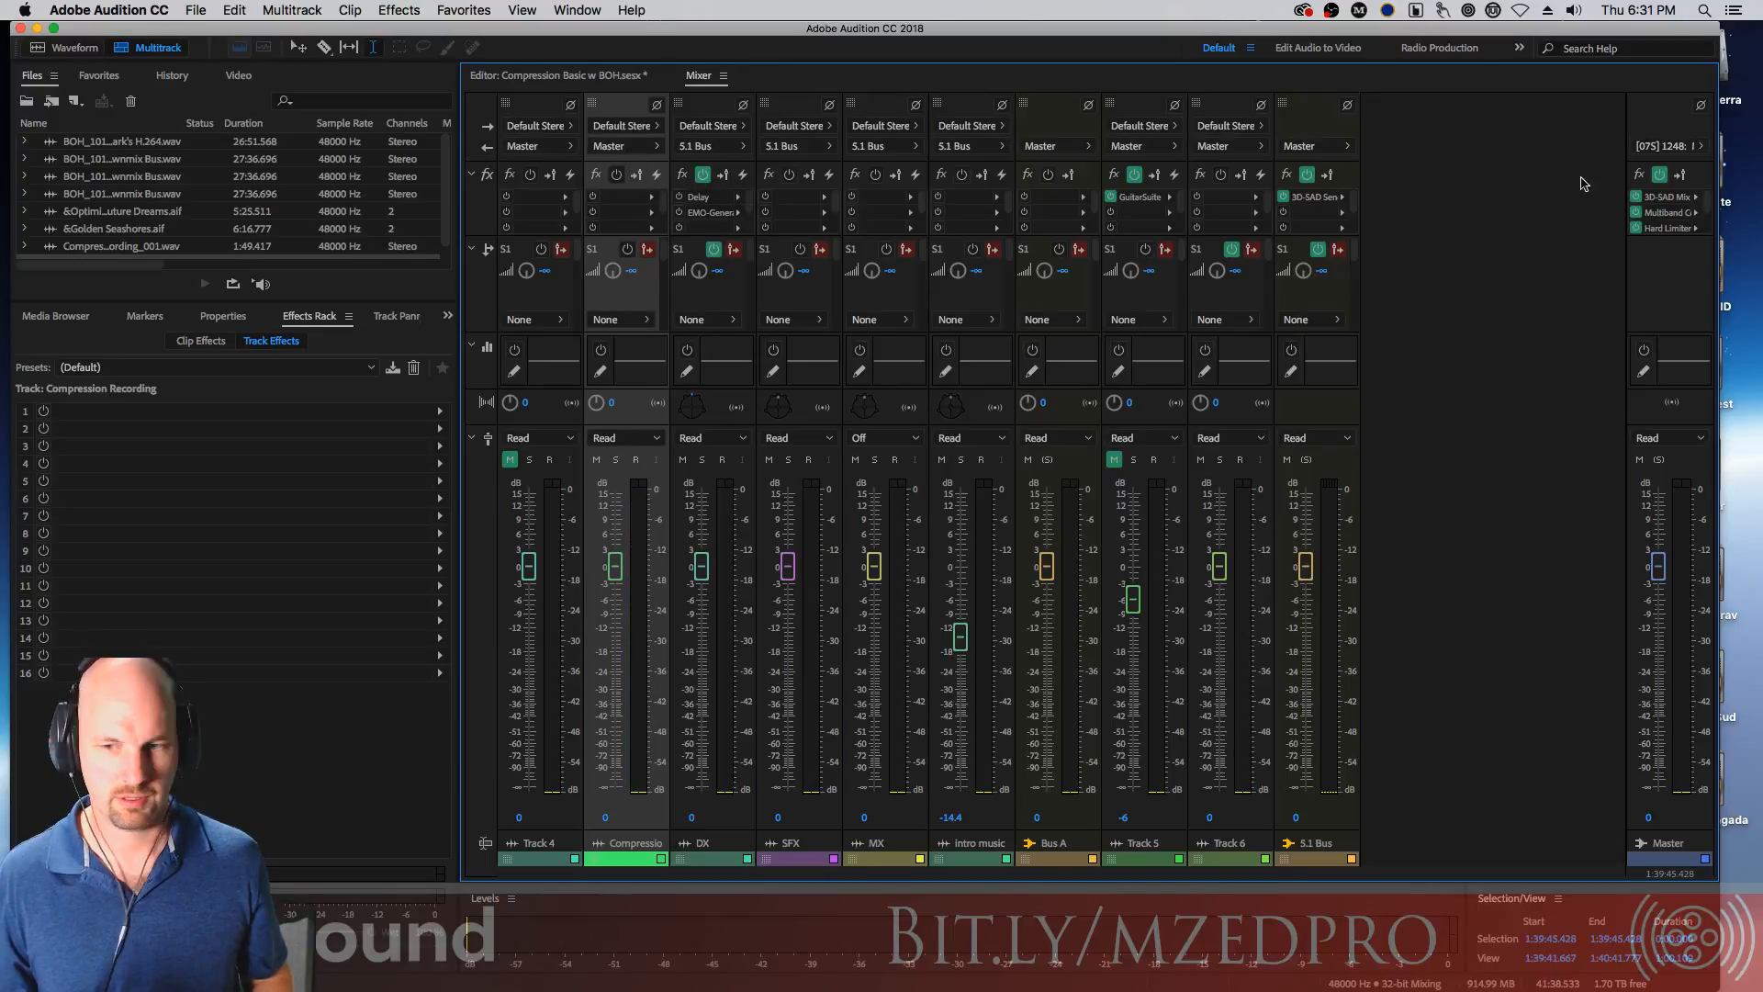
left_click(1635, 198)
key("space")
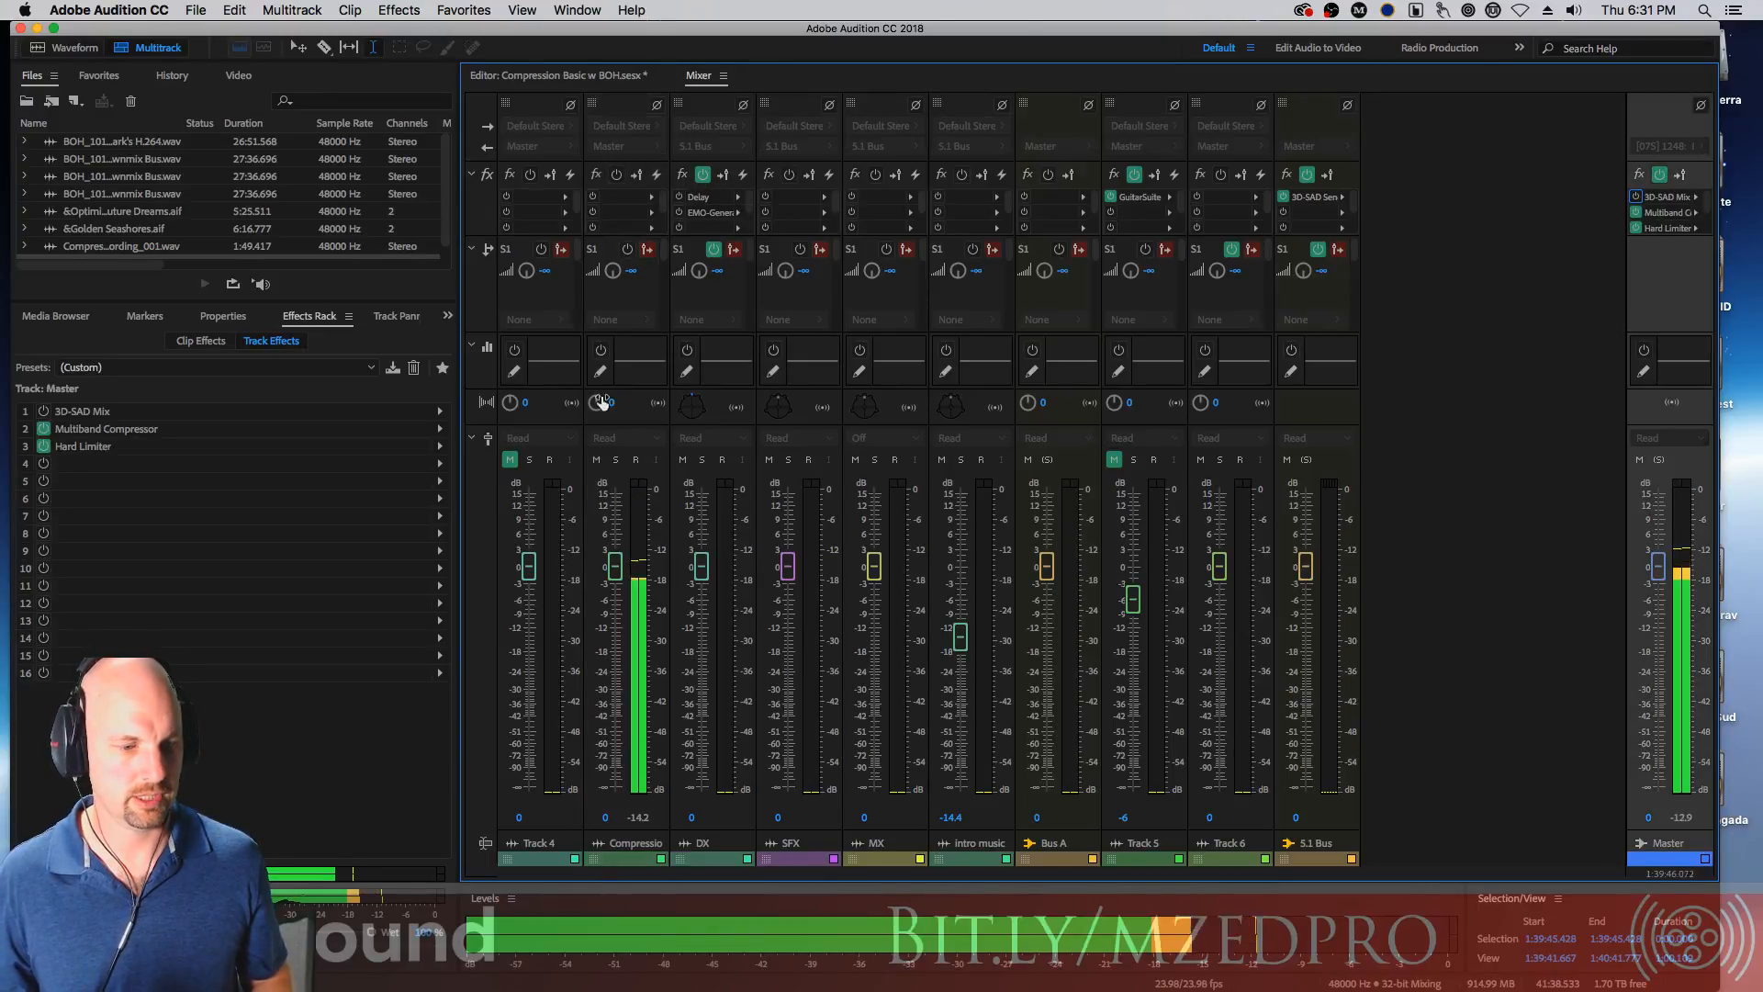
Raise the Compression Recording track's volume to +12.3 while previewing playback in the editor
left_click(571, 73)
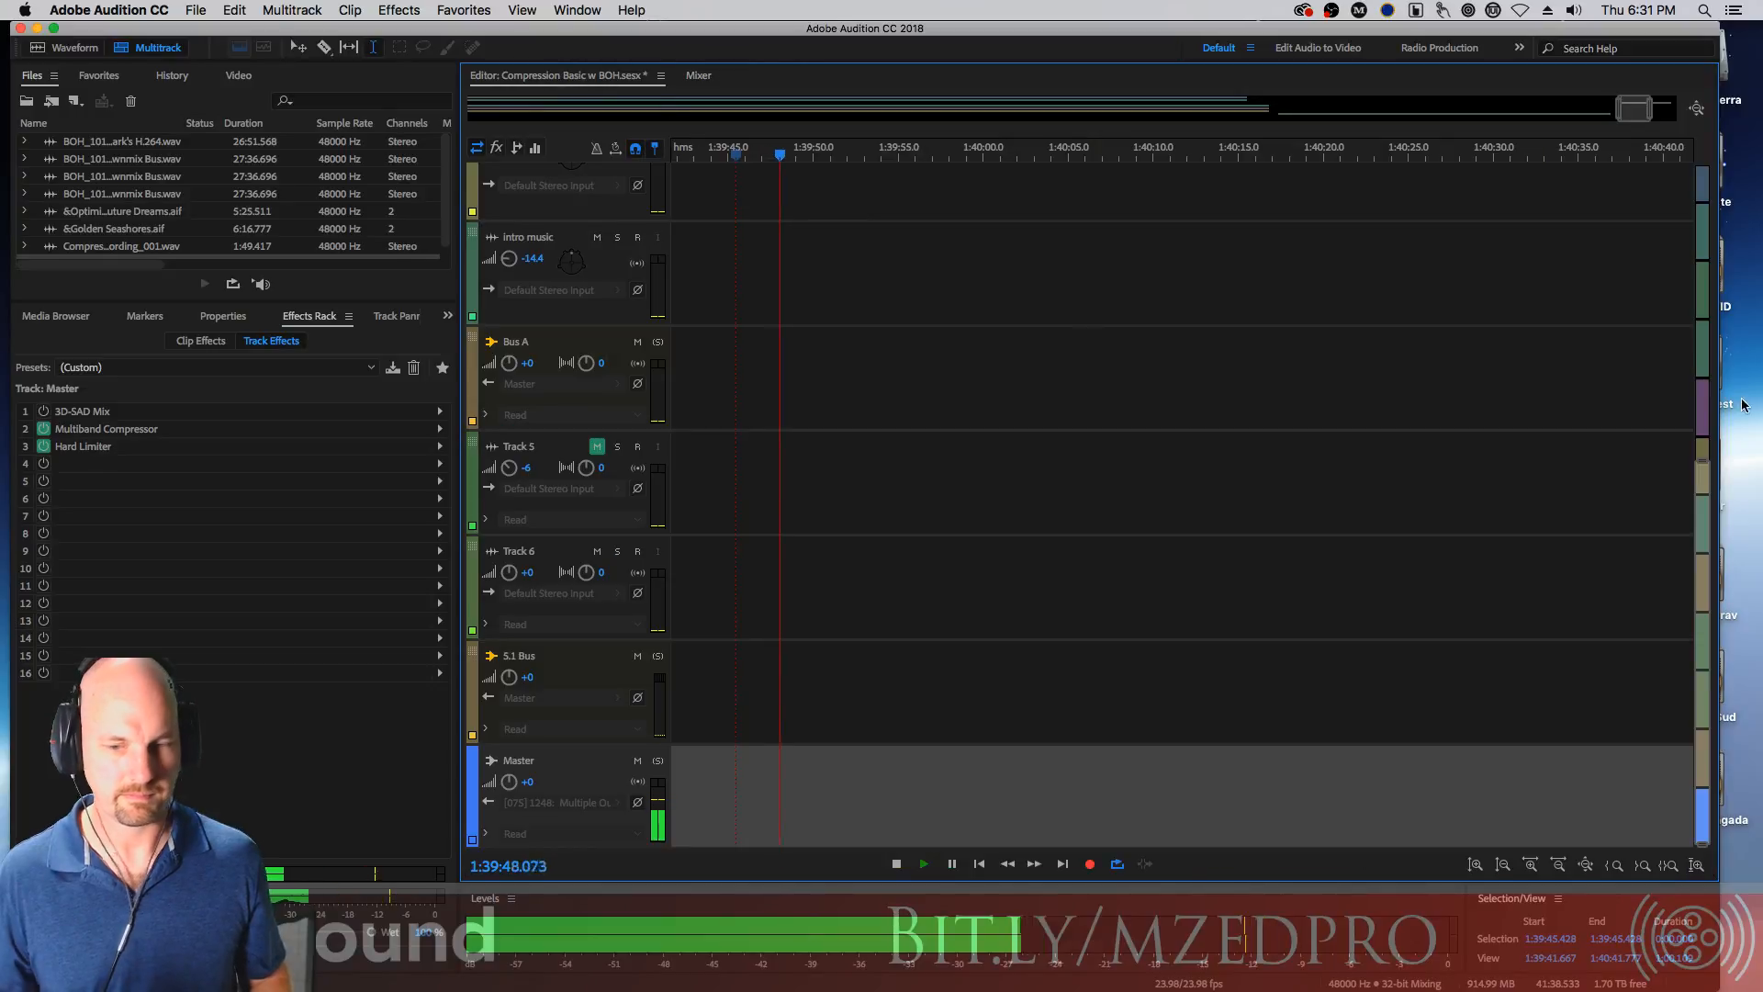
left_click_drag(1699, 526, 1699, 234)
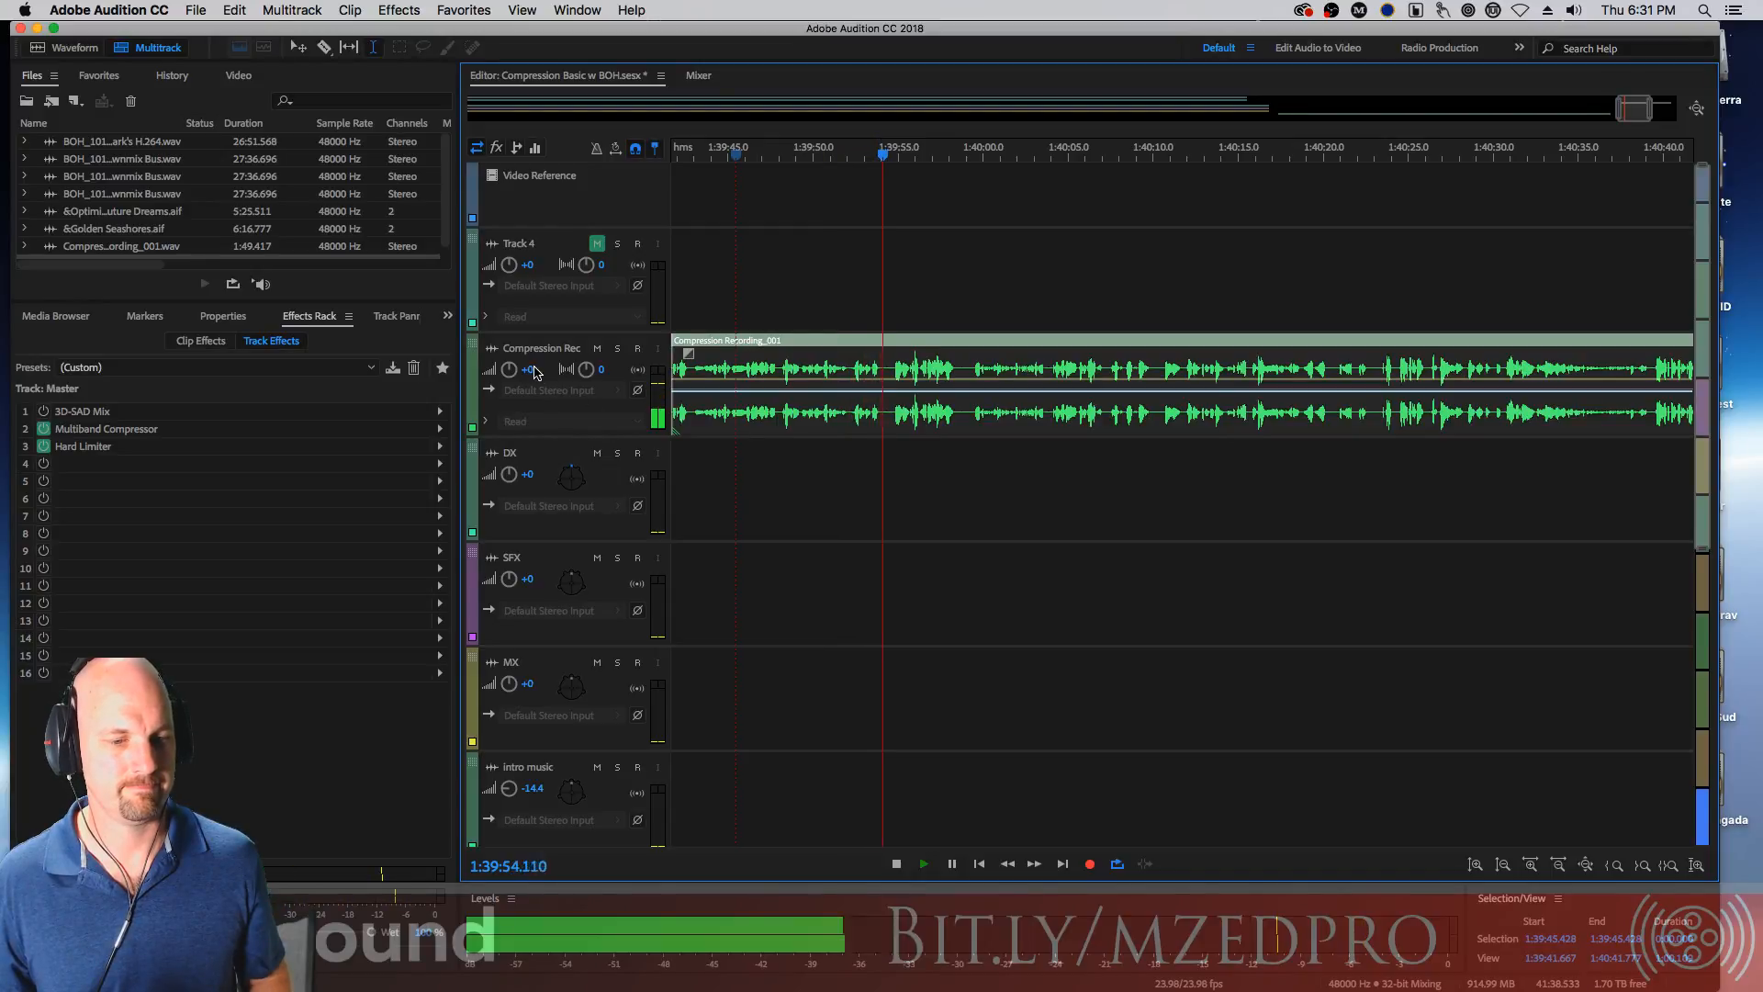
key("space")
left_click_drag(532, 371, 514, 358)
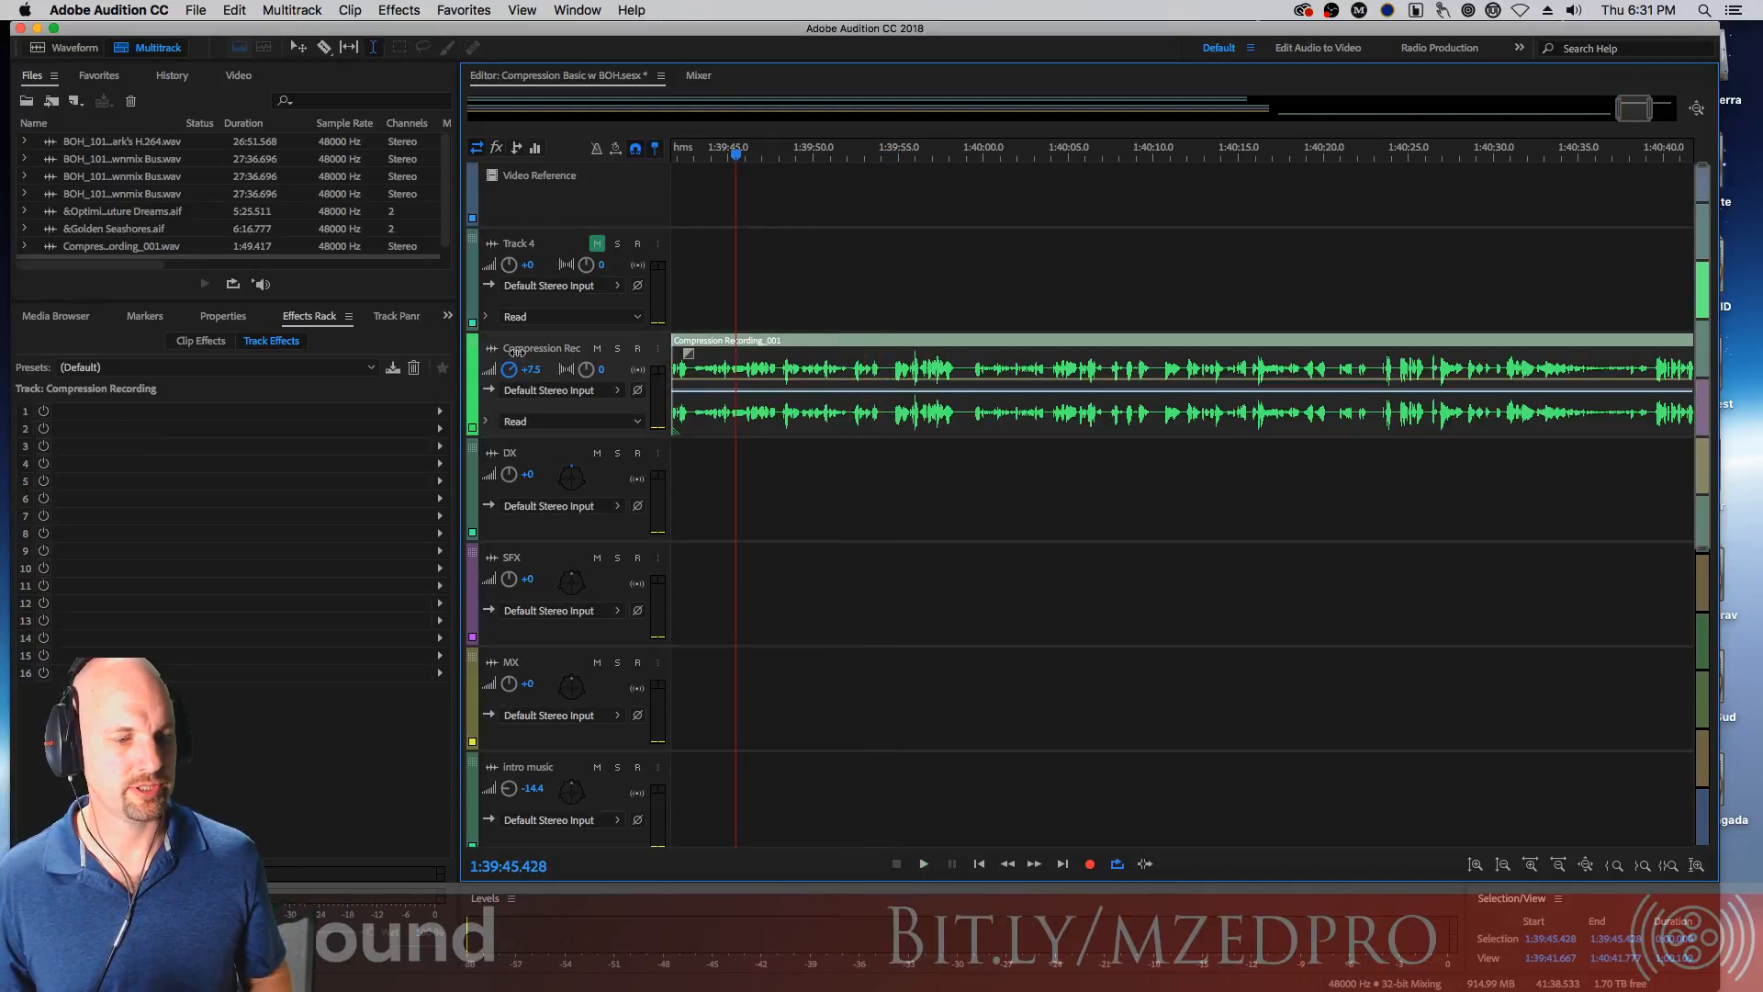
key("space")
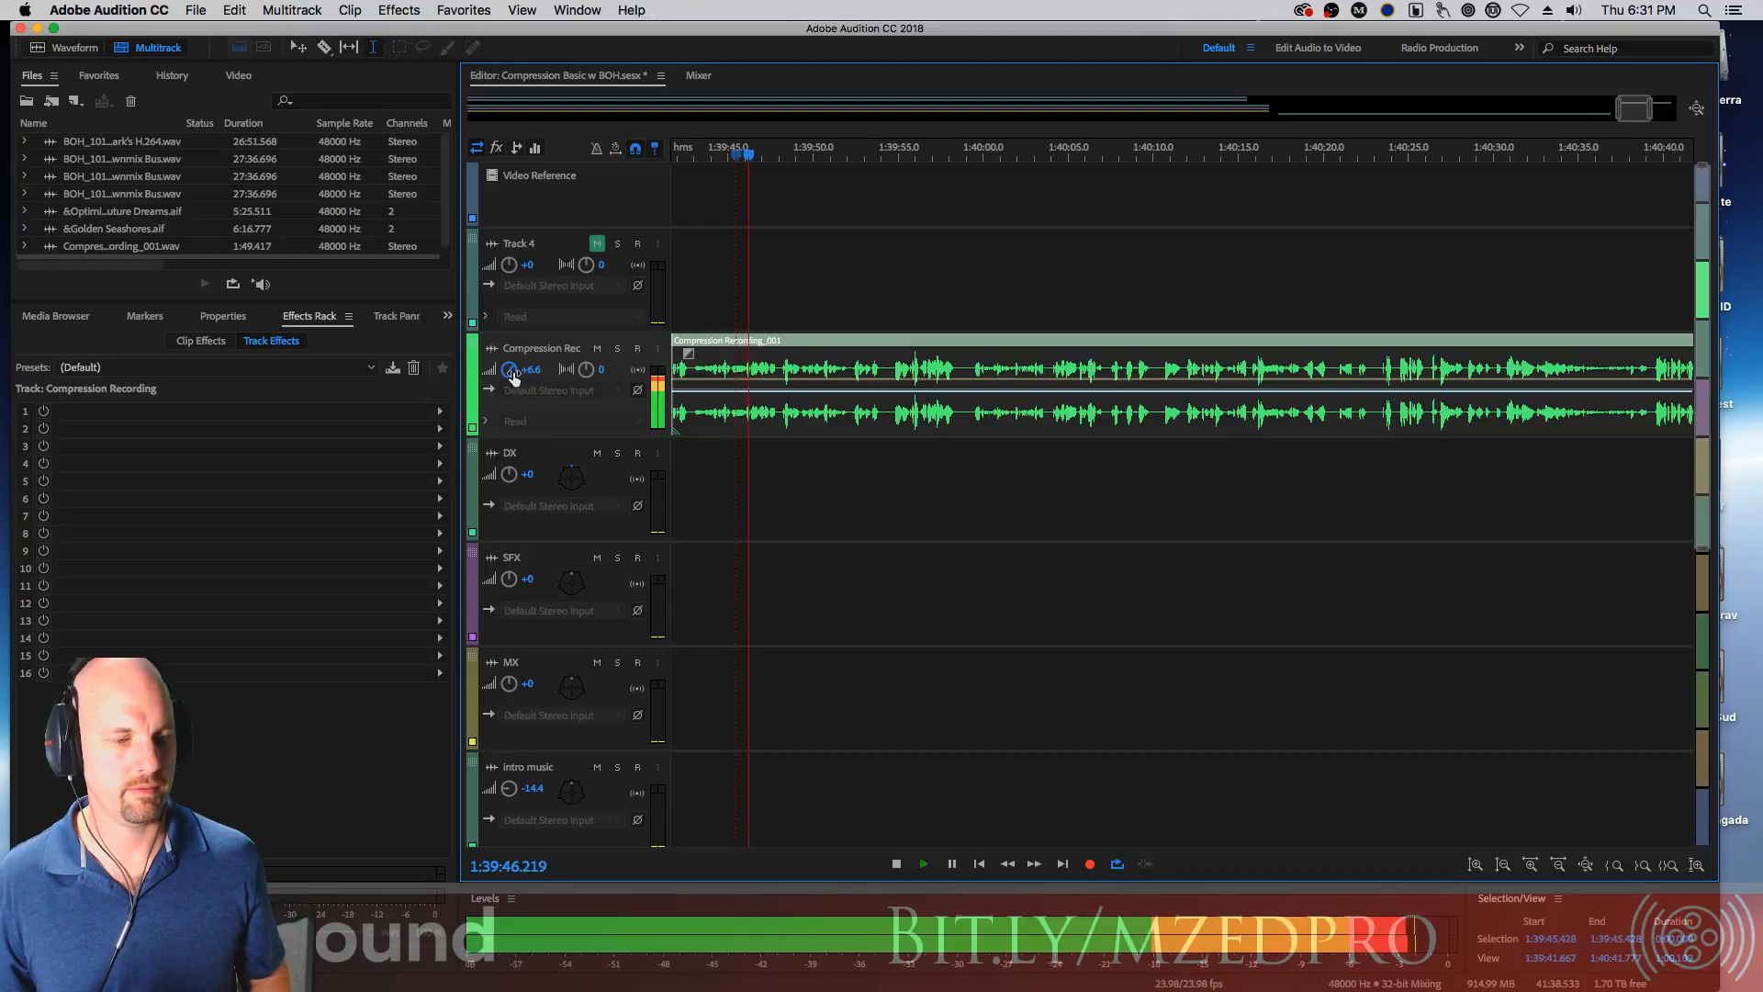
left_click_drag(514, 371, 517, 362)
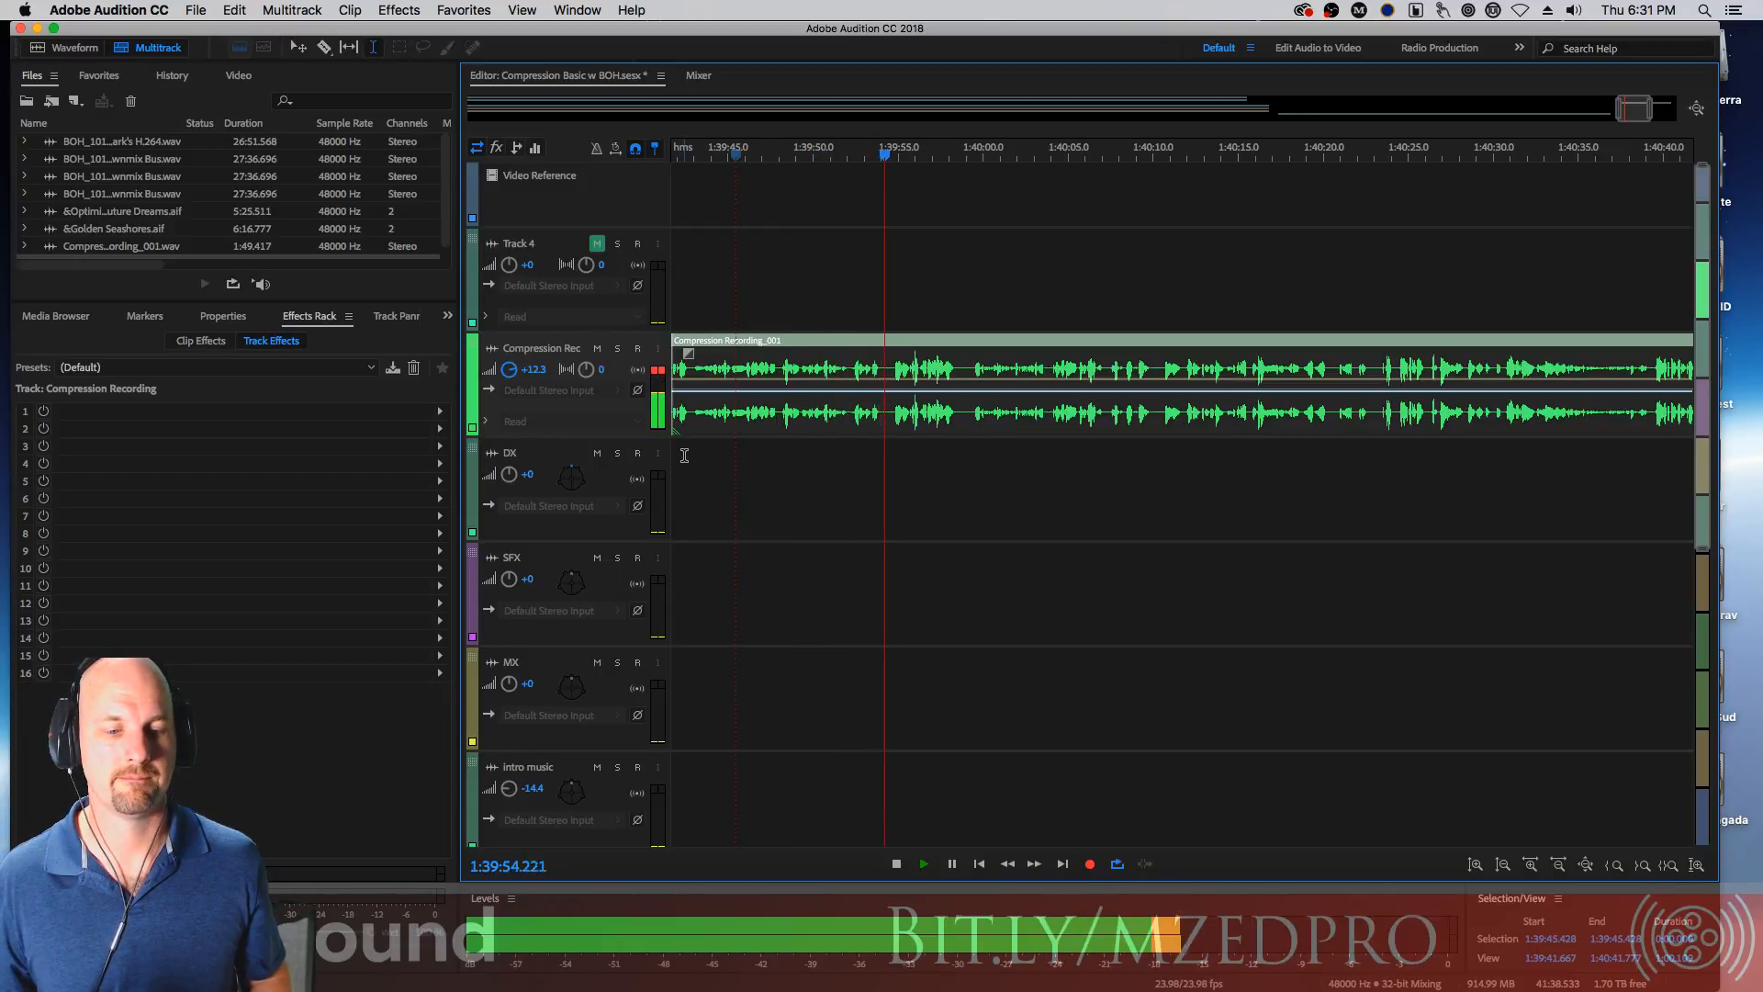
key("space")
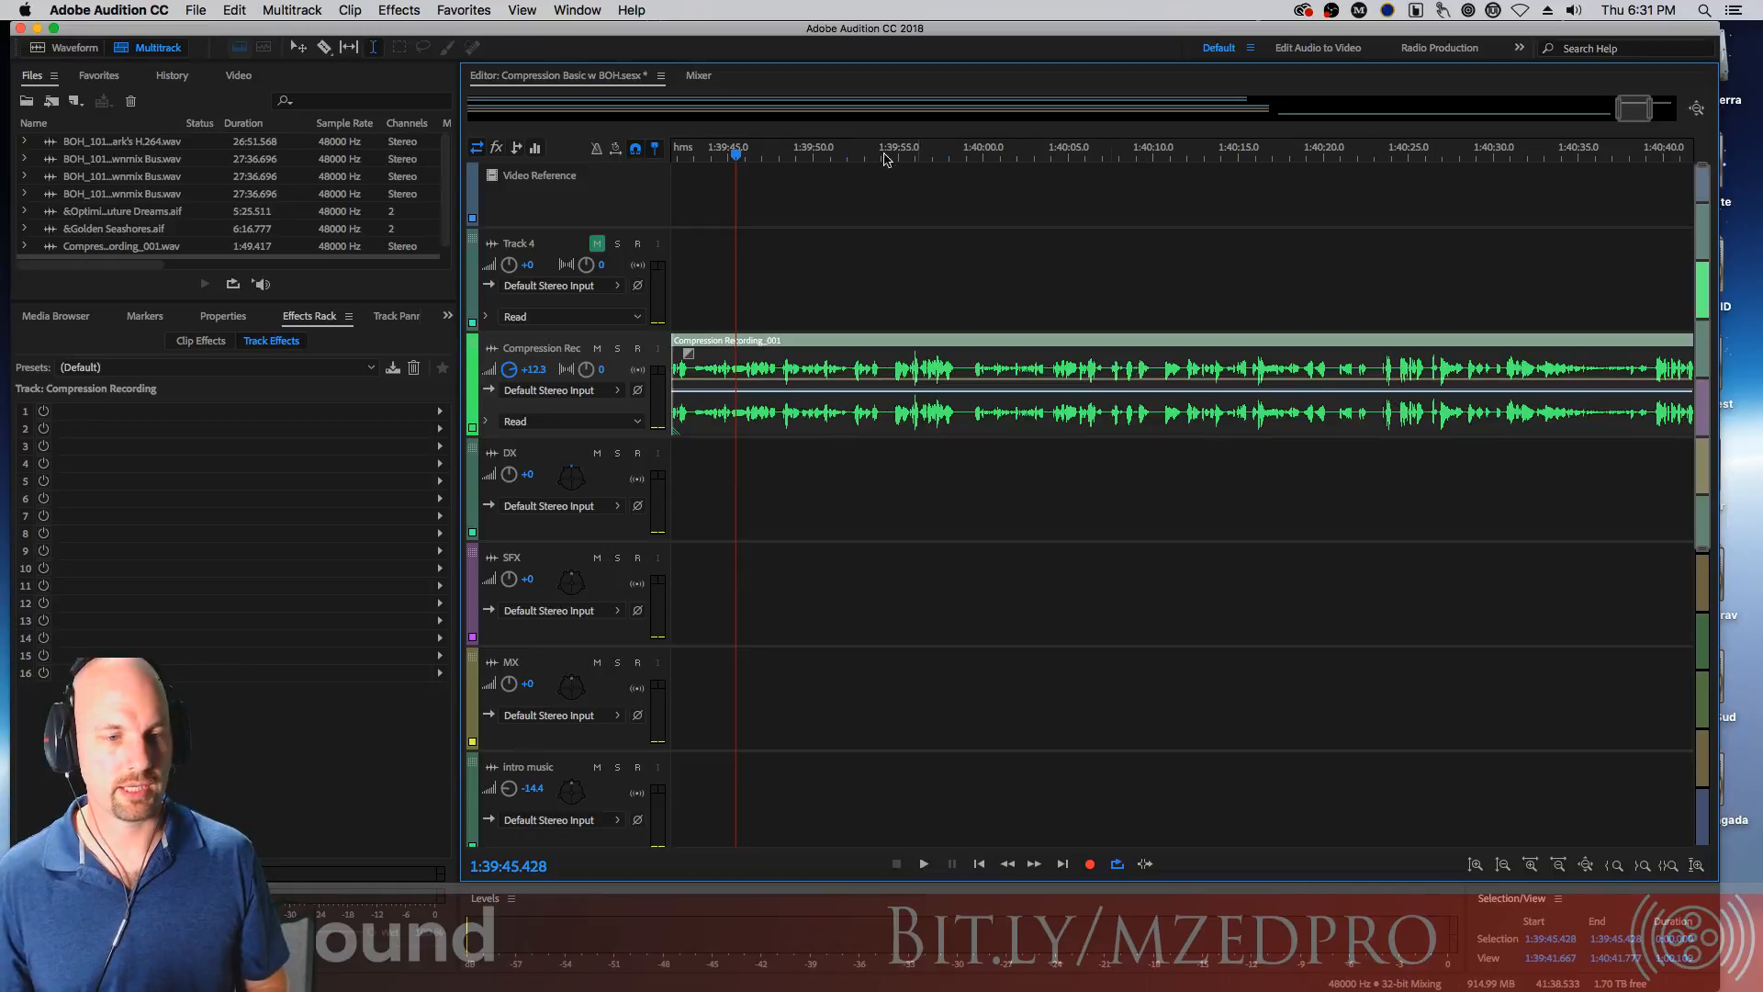
Play the end of the recorded clip to check it
left_click_drag(1632, 111, 1651, 112)
left_click(1225, 369)
key("space")
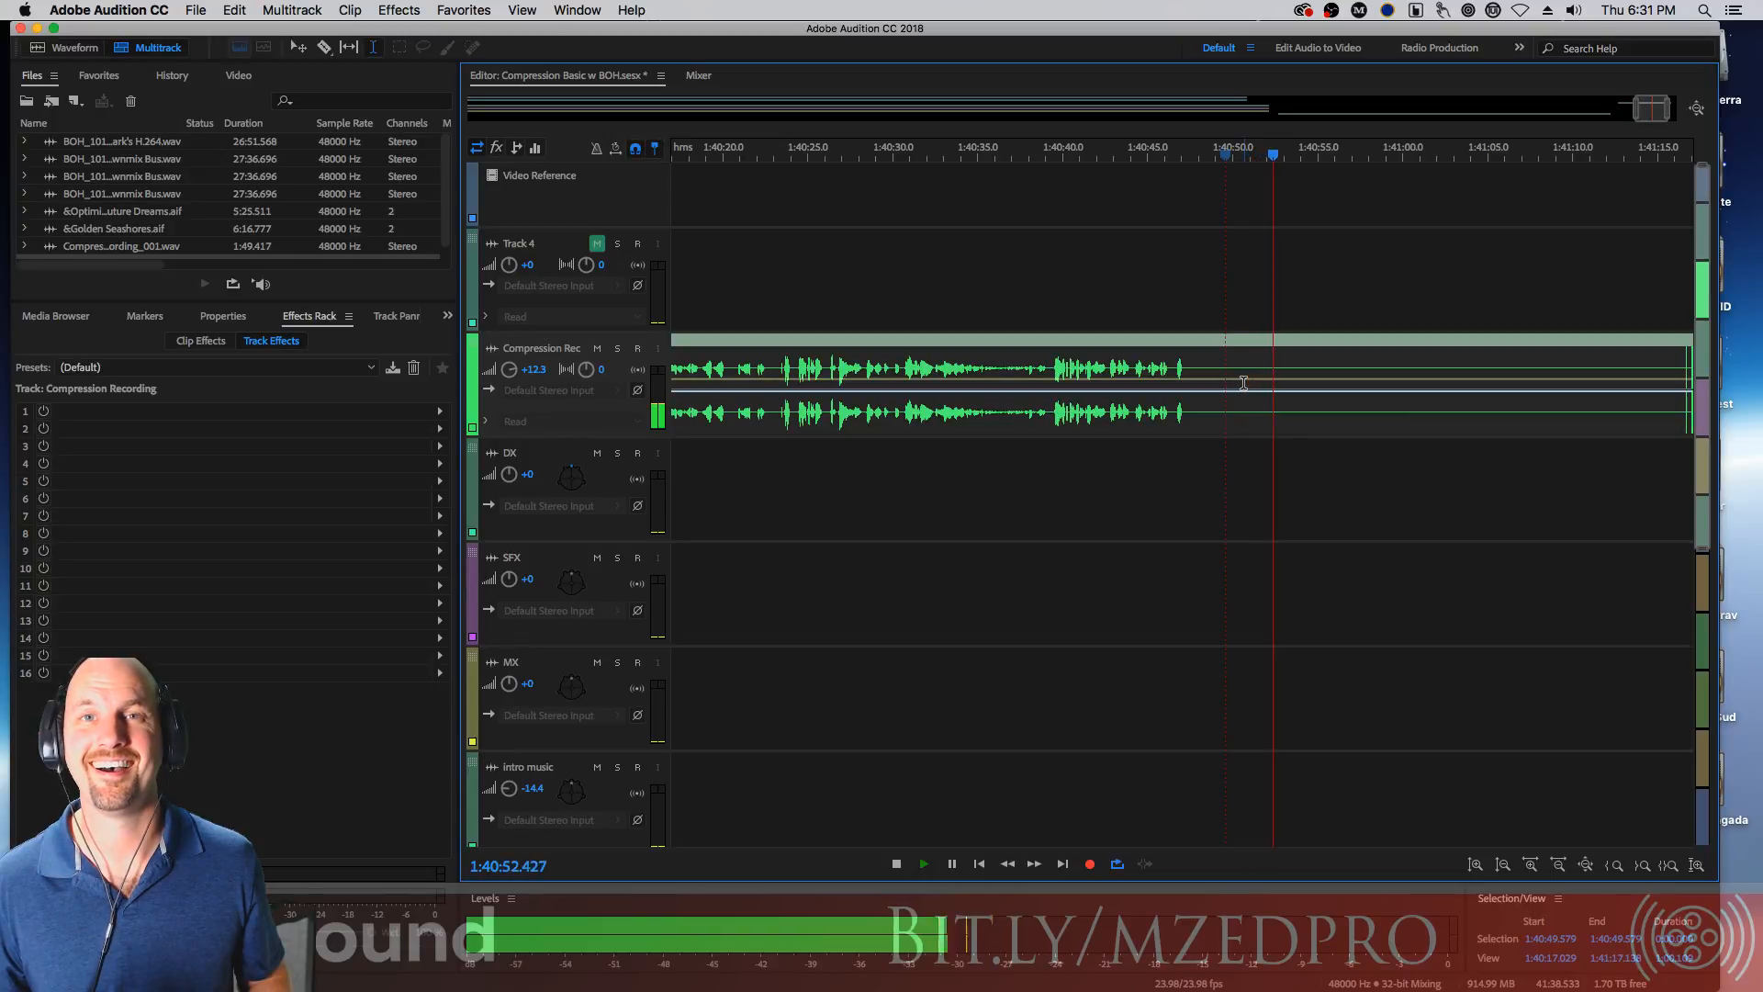
key("space")
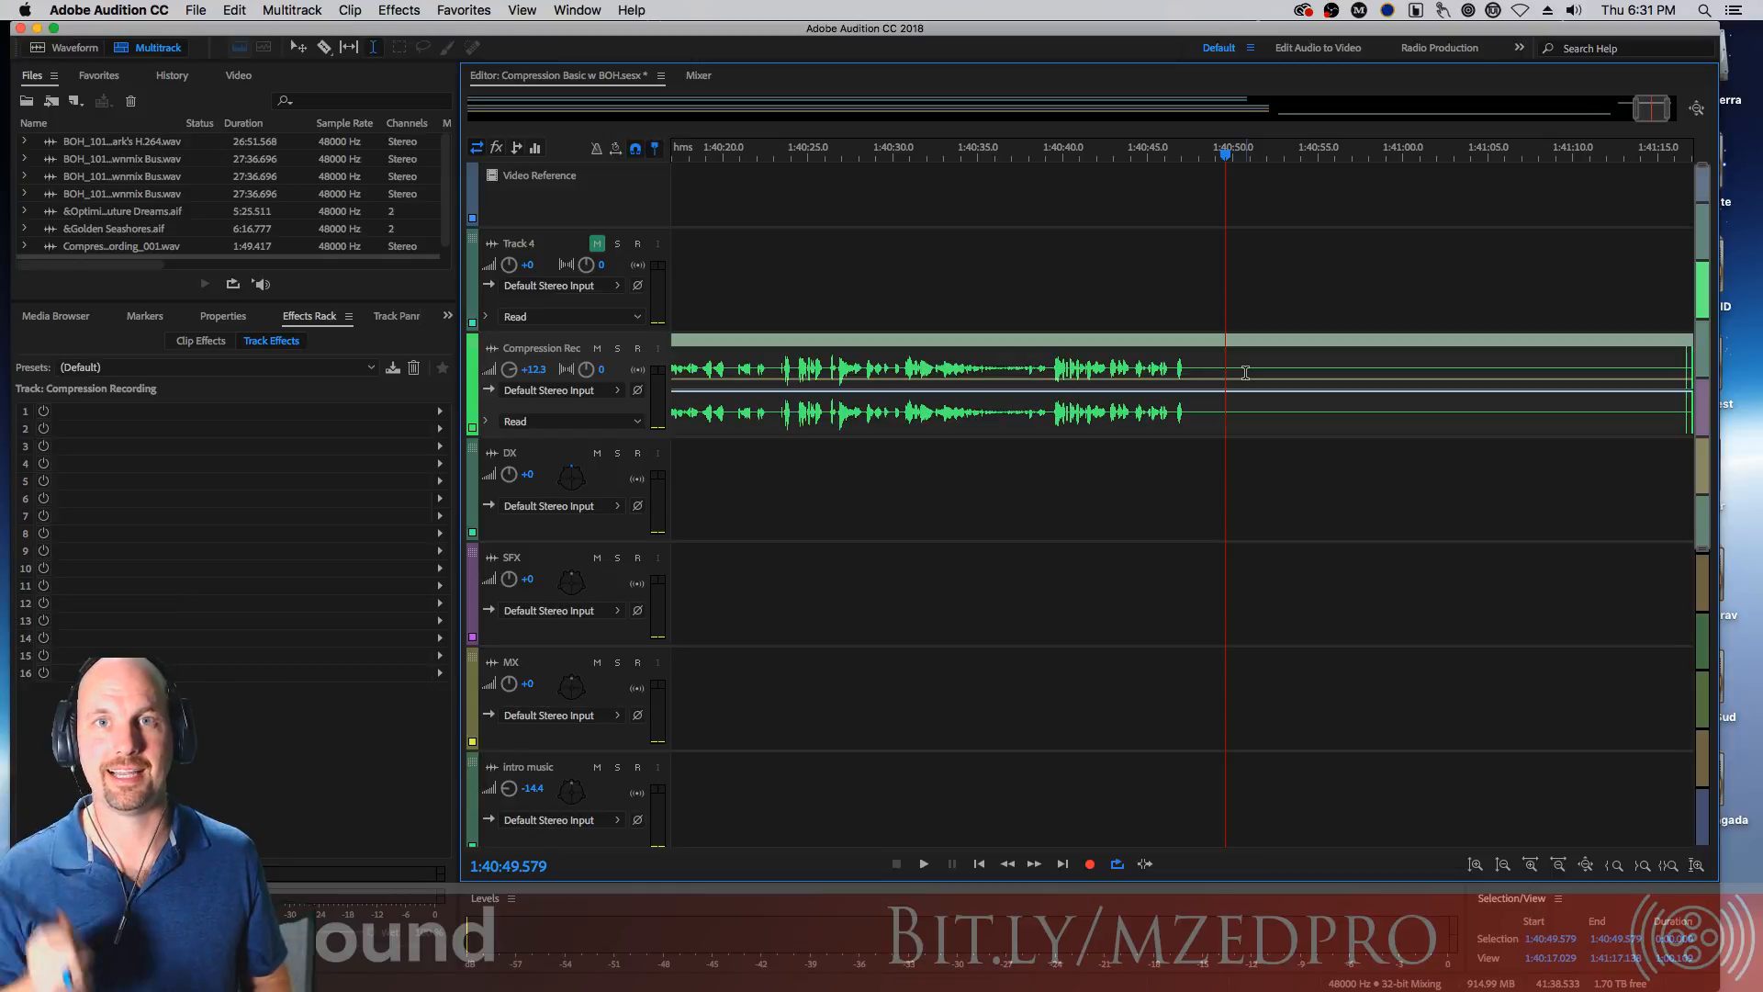
key("space")
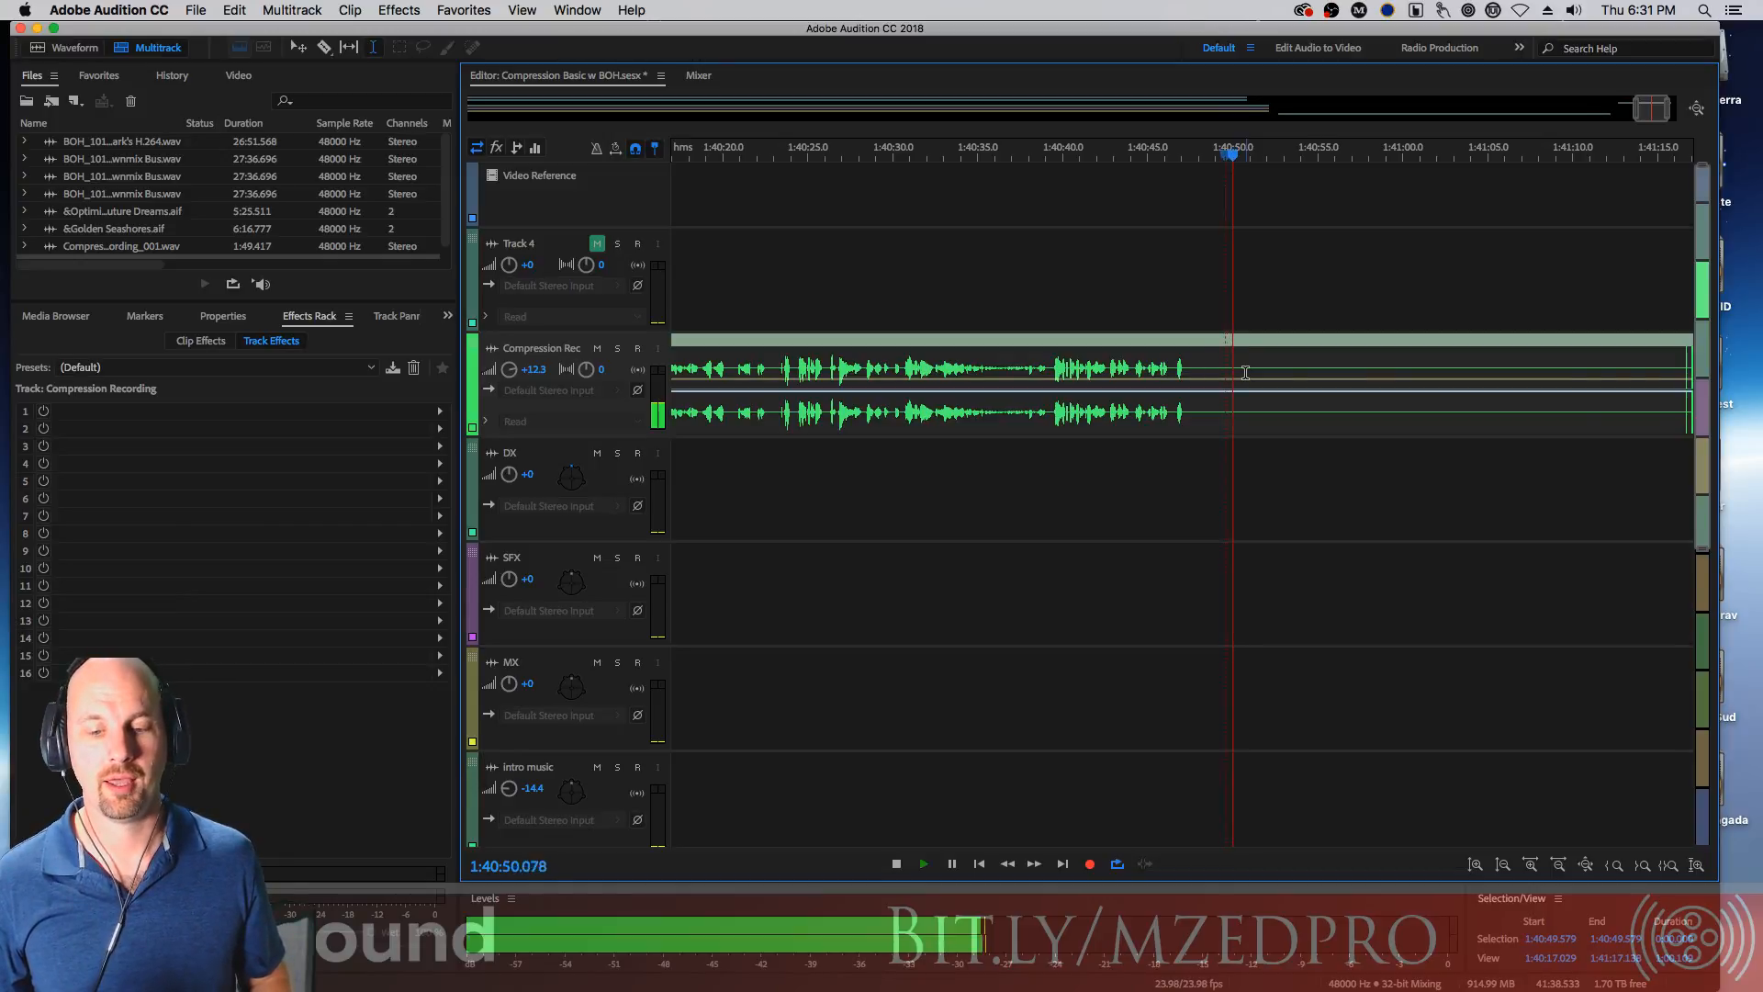
key("space")
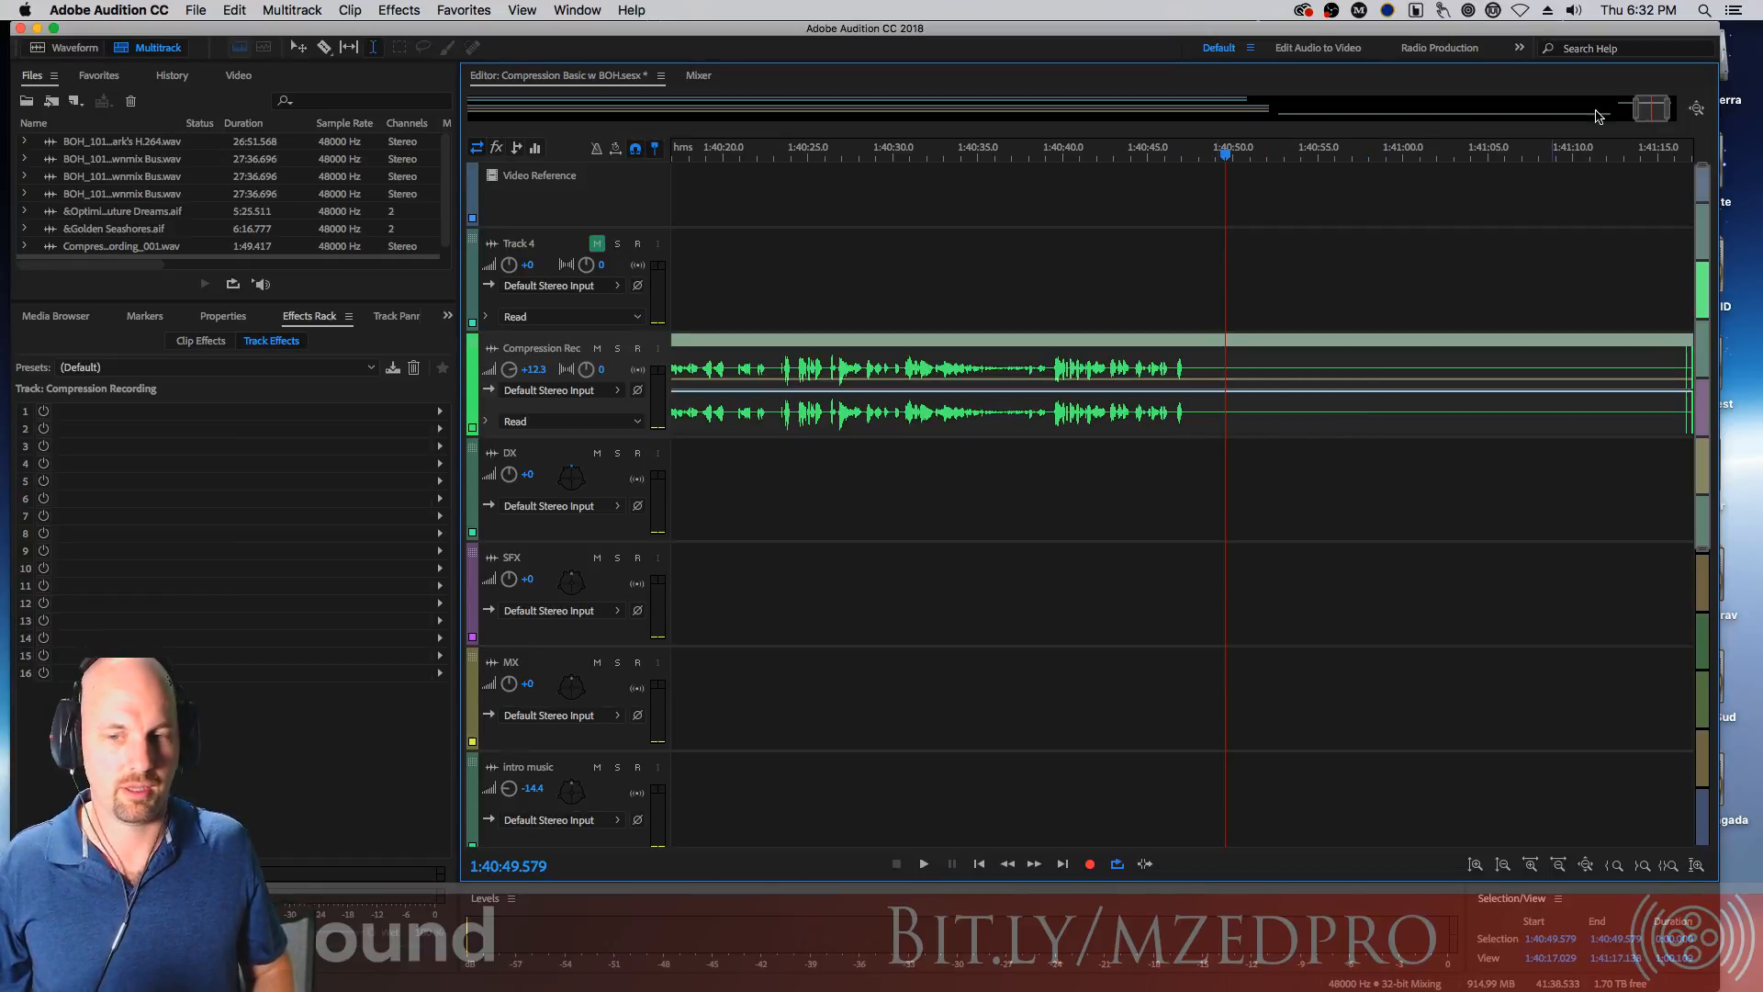
Make the Compression Recording track taller to show the clip's waveform in detail
mouse_move(1646, 111)
left_mouse_down()
mouse_move(1591, 111)
mouse_move(1624, 123)
left_mouse_up()
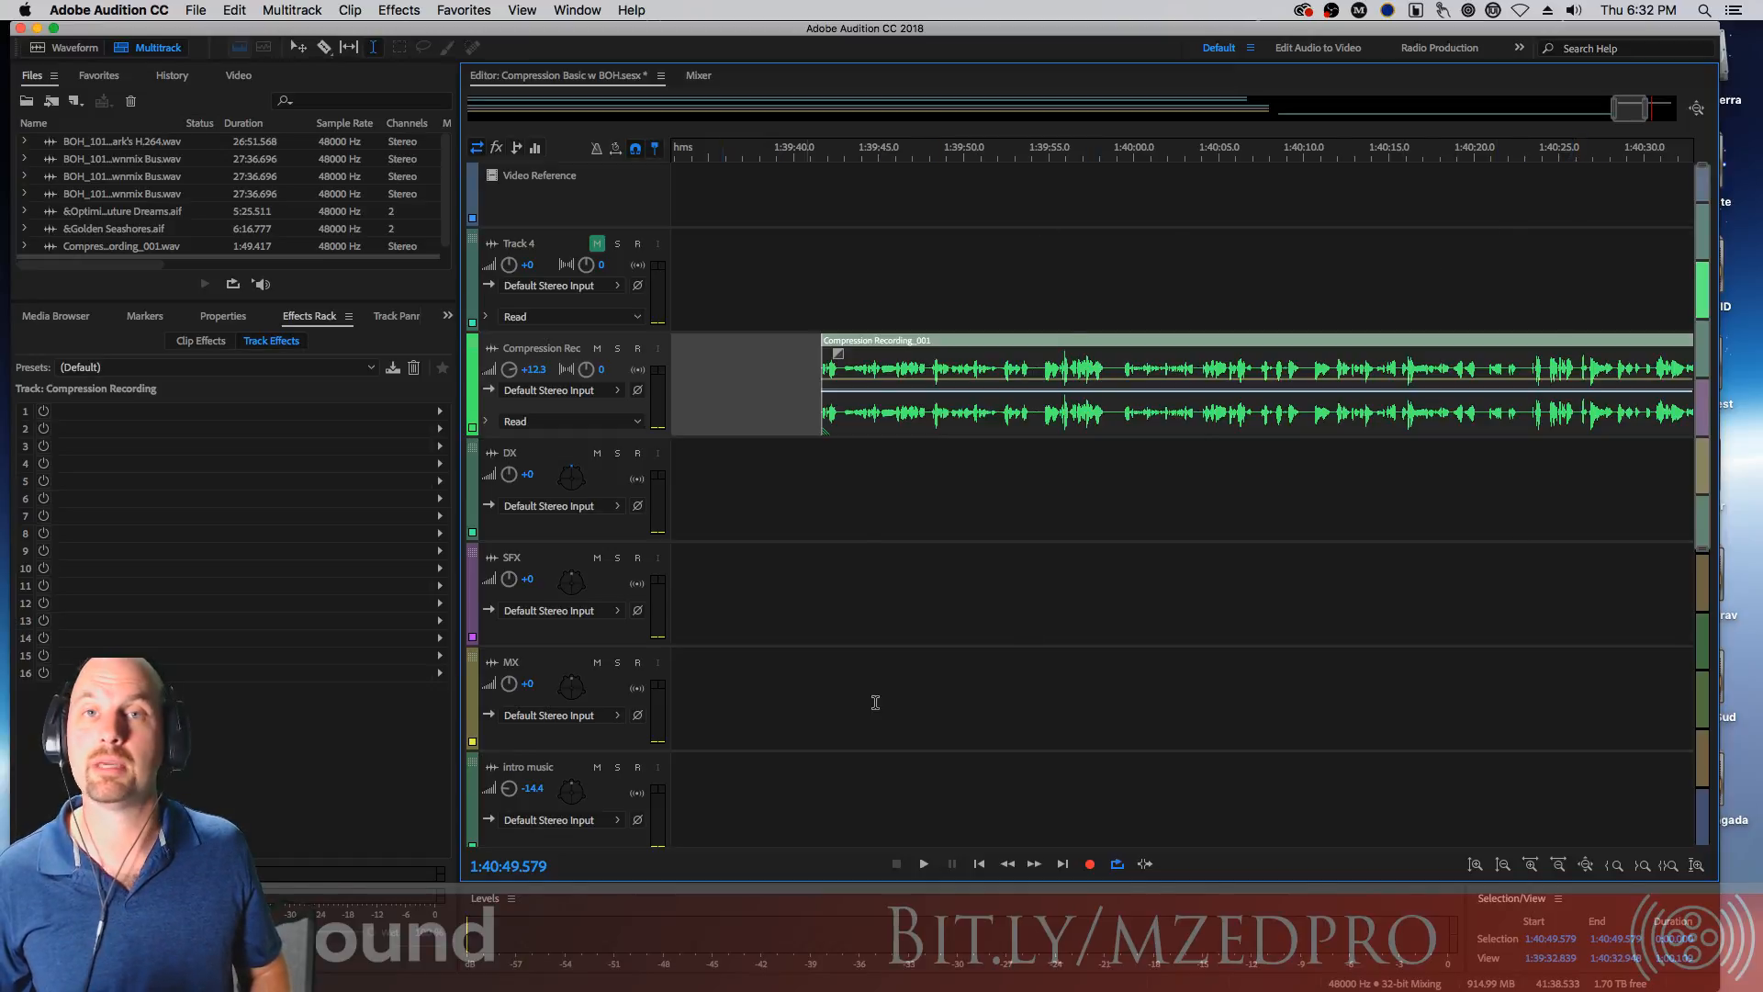
left_click_drag(639, 439, 658, 790)
left_click(840, 415)
key("equal")
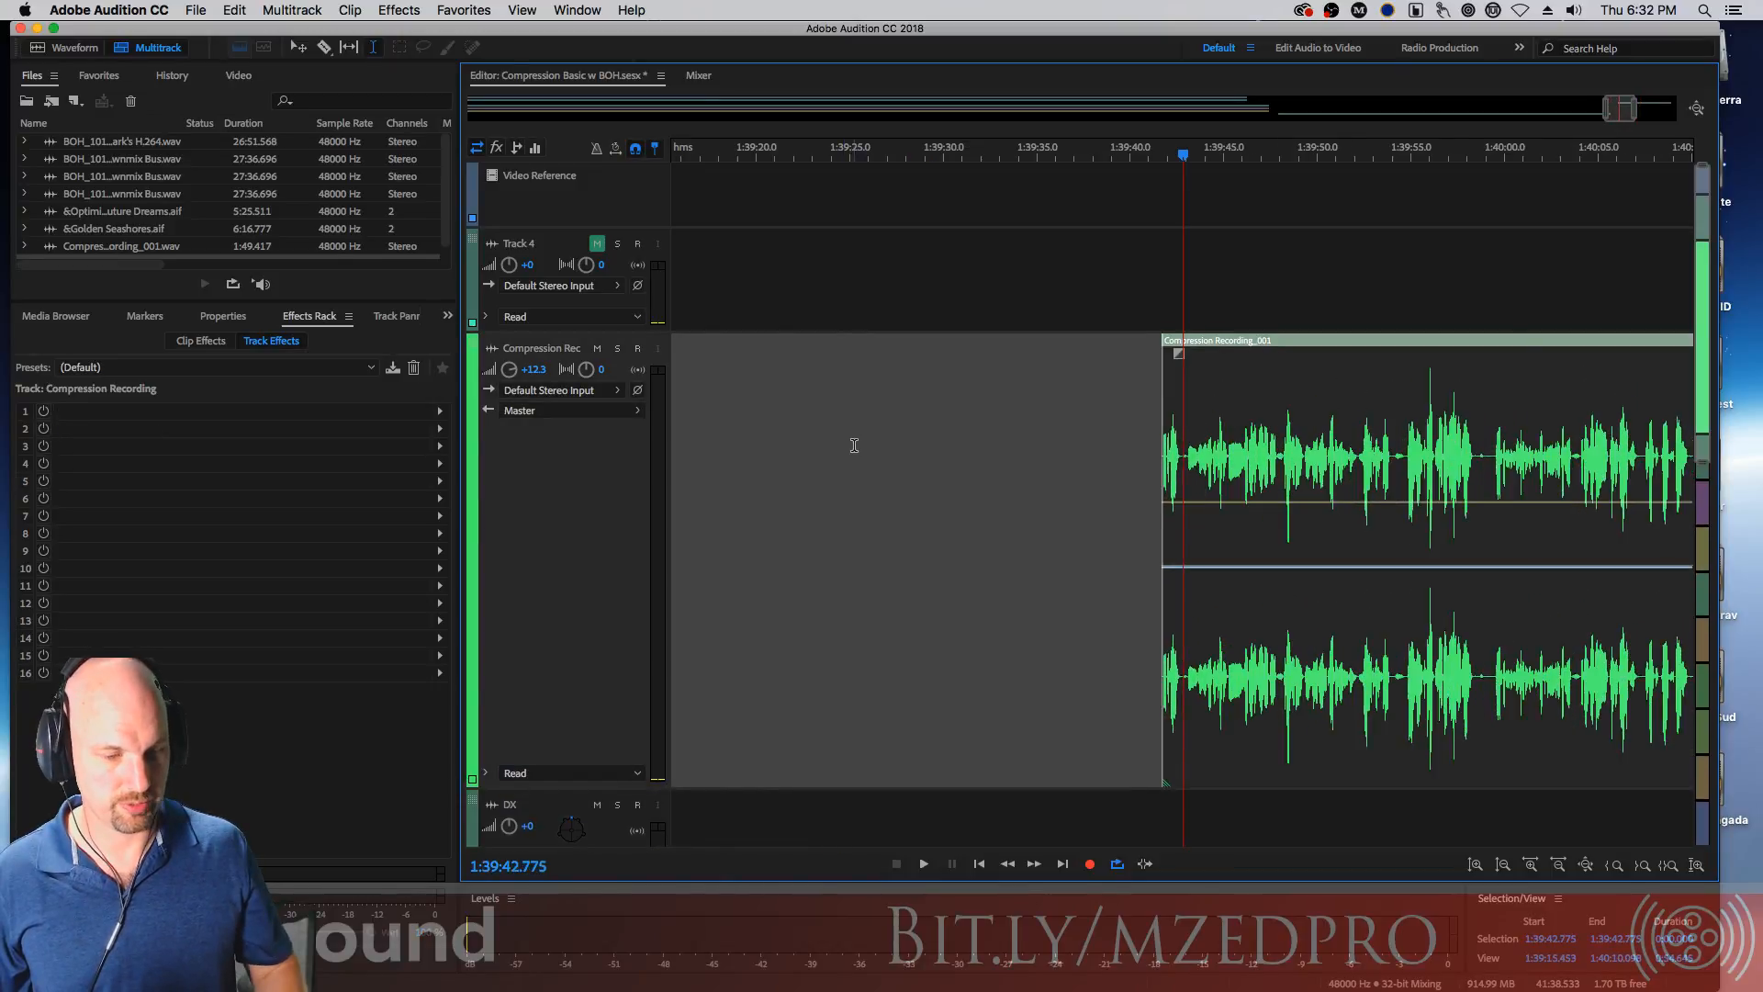
key("equal")
key("equal")
key("equal")
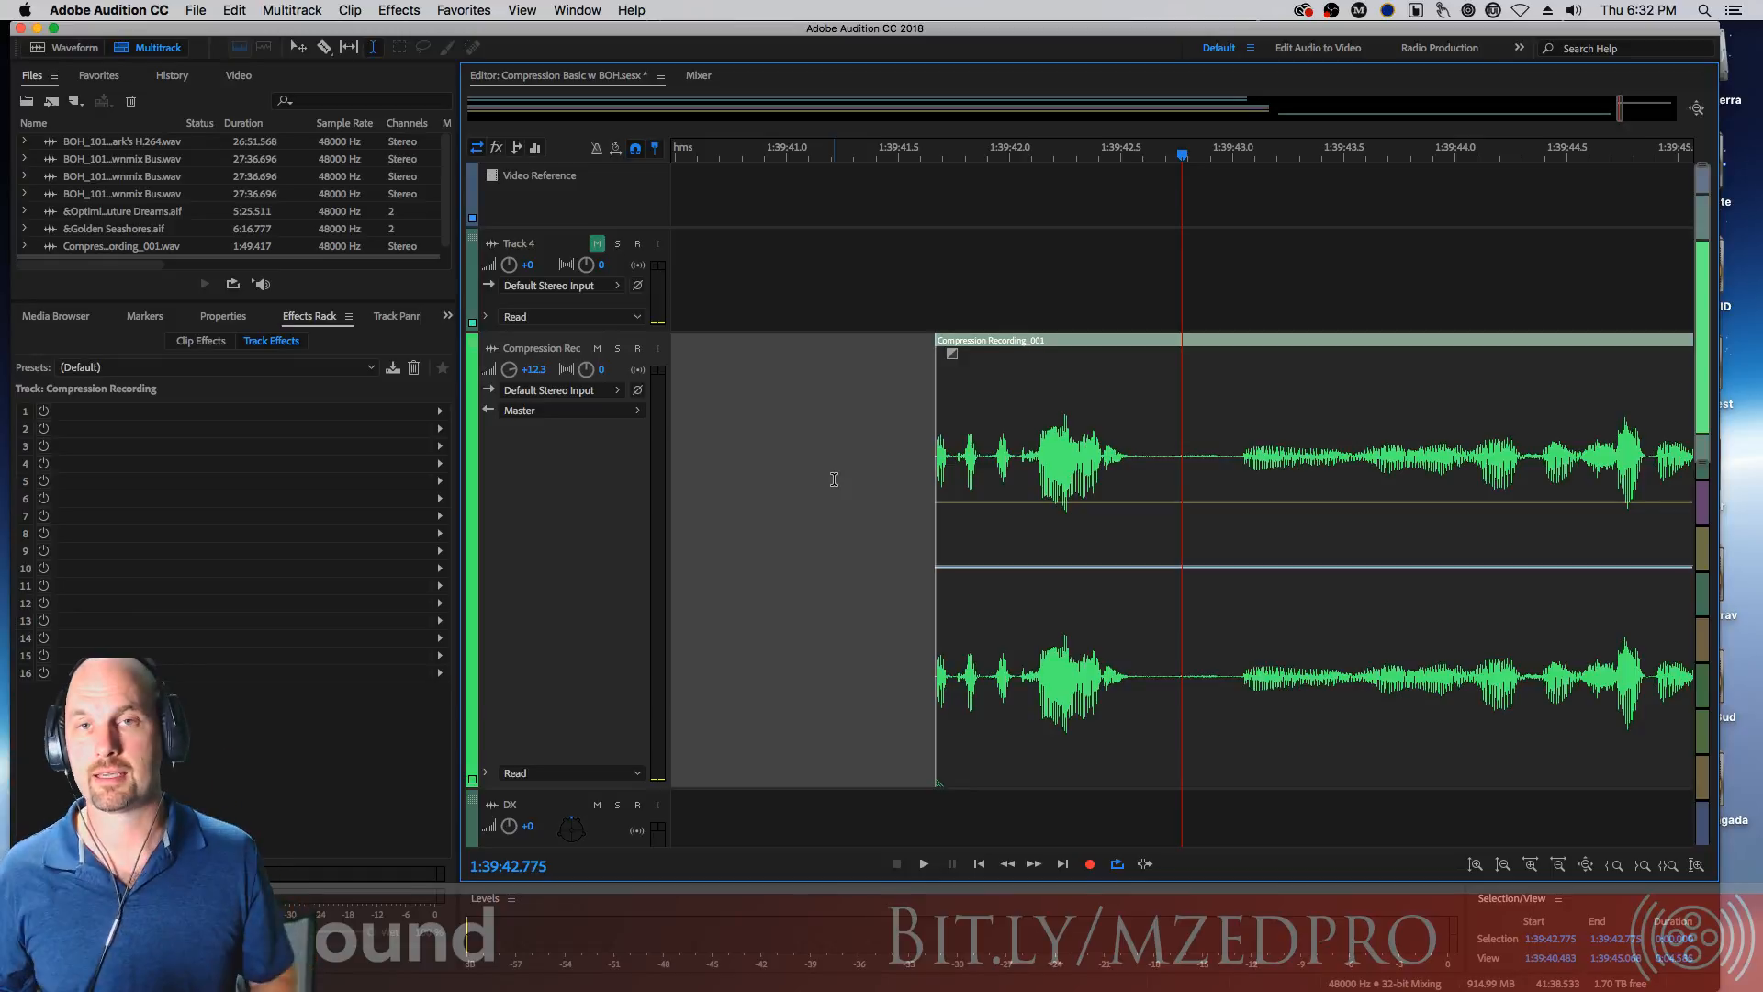
Play the beginning of the recorded clip from just before its start
left_click(921, 434)
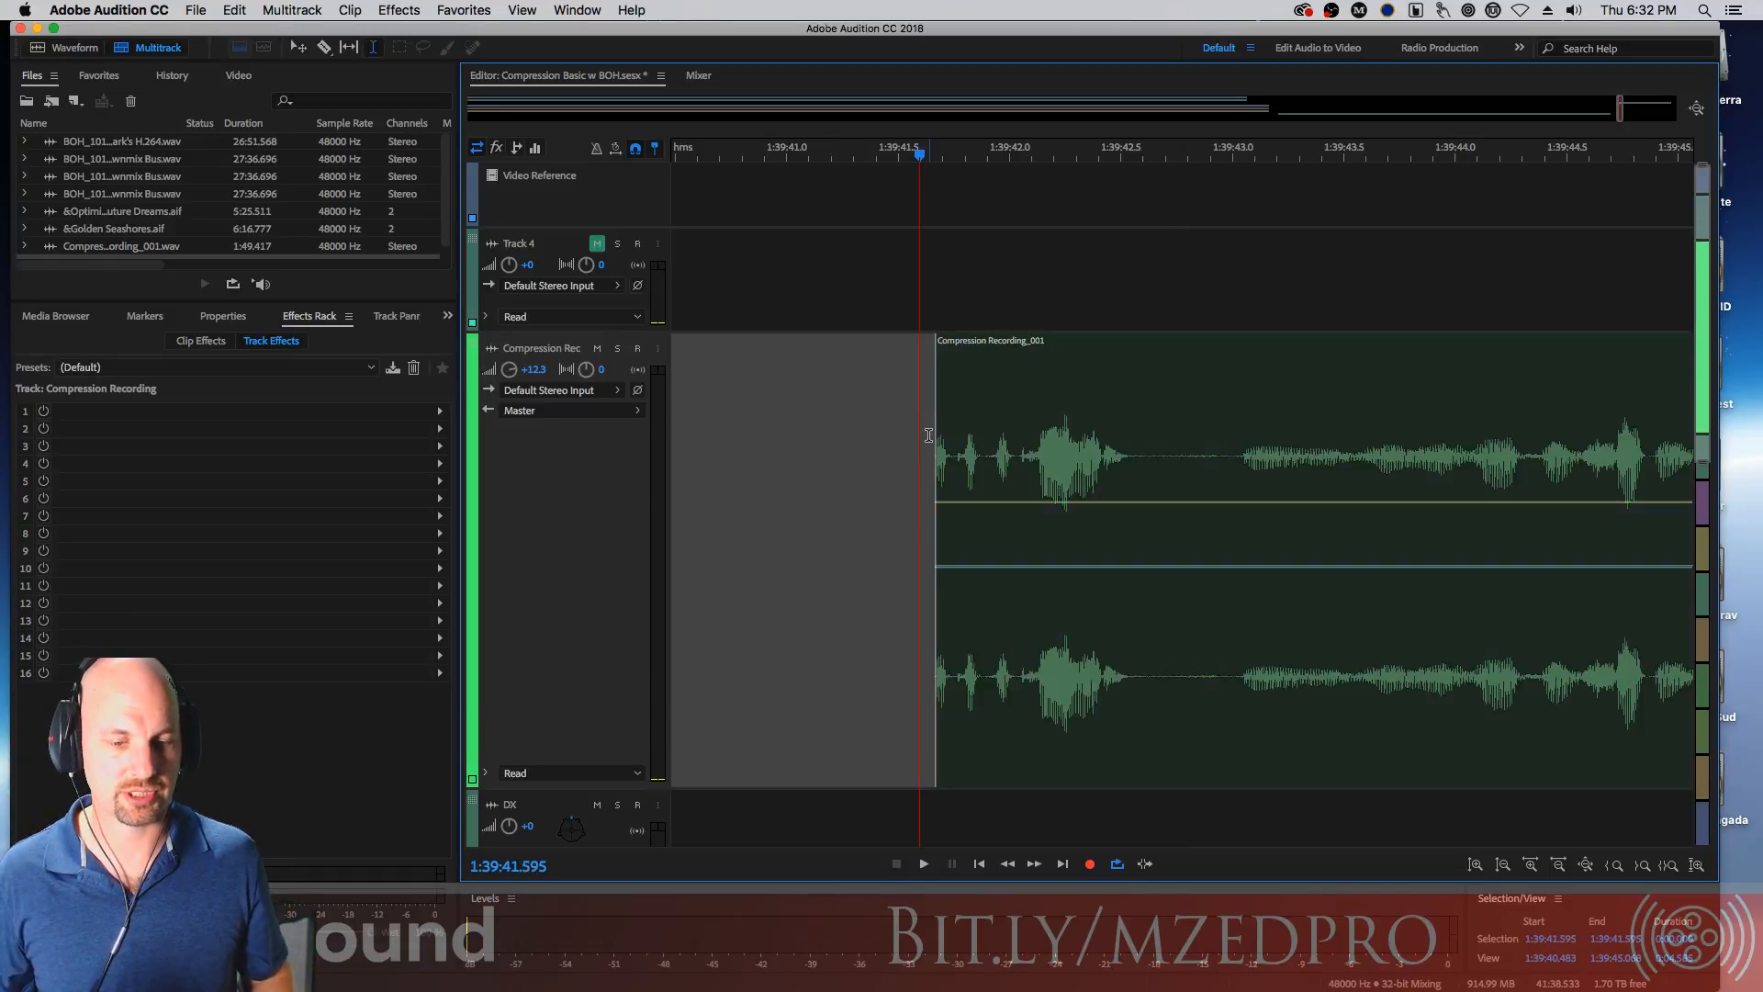
key("space")
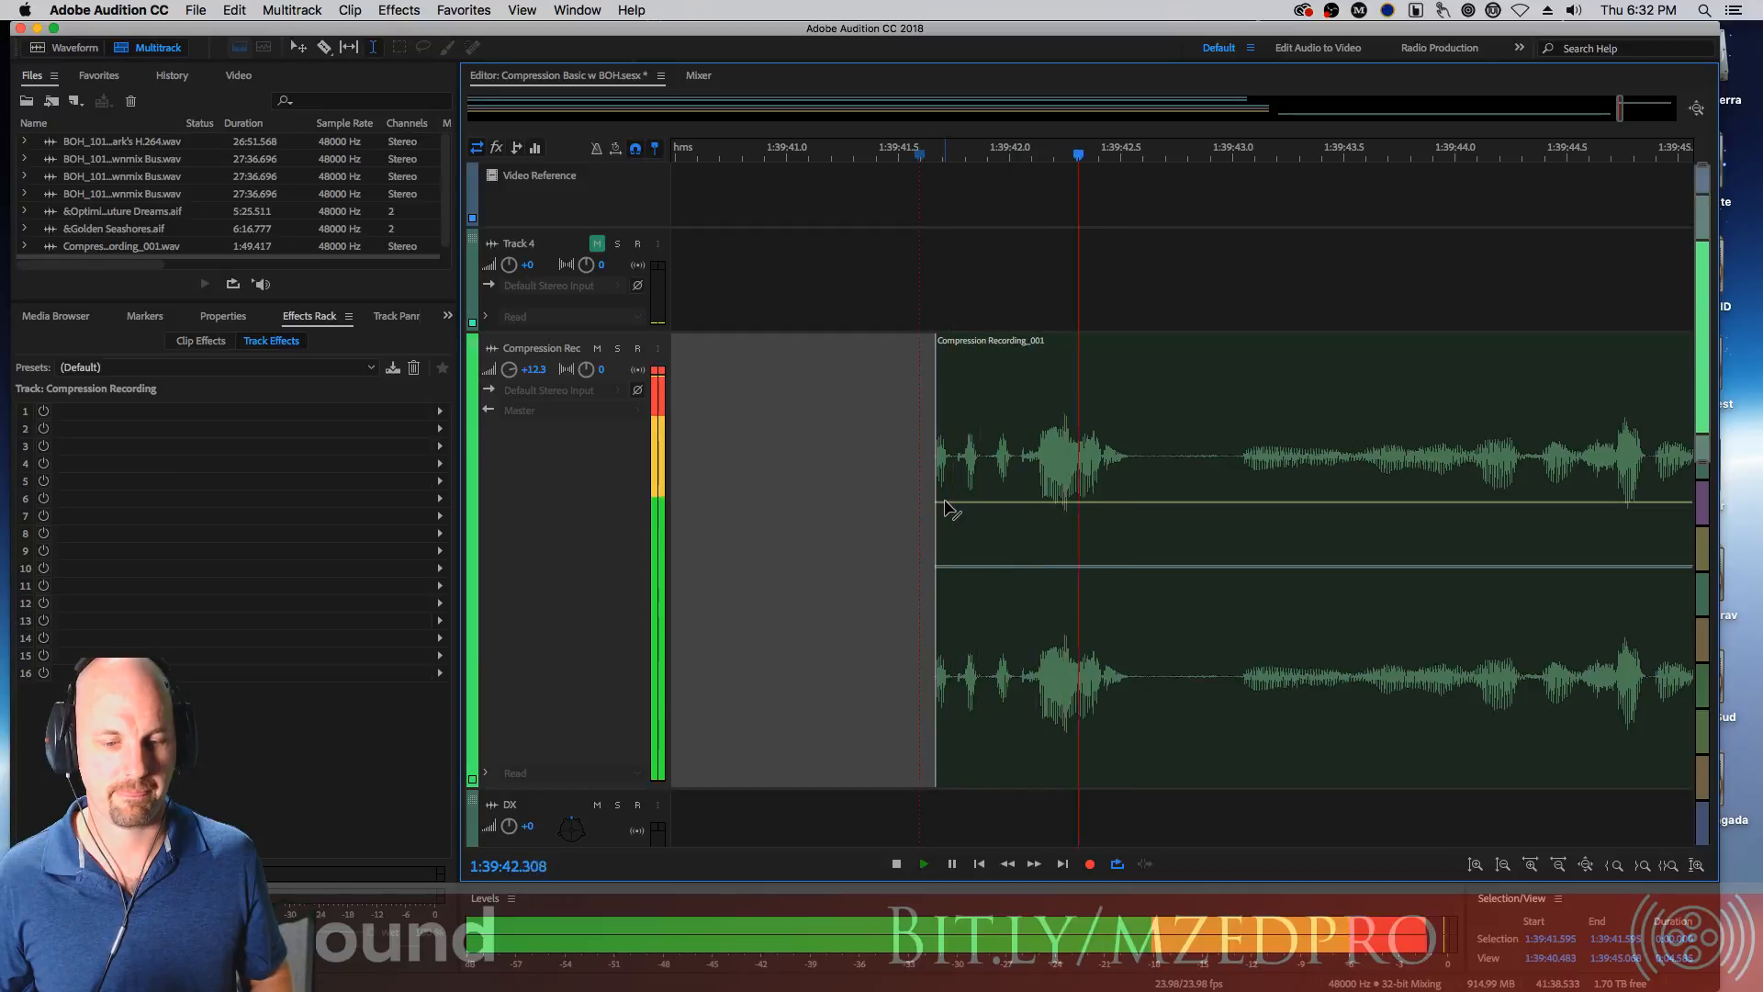
key("space")
key("minus")
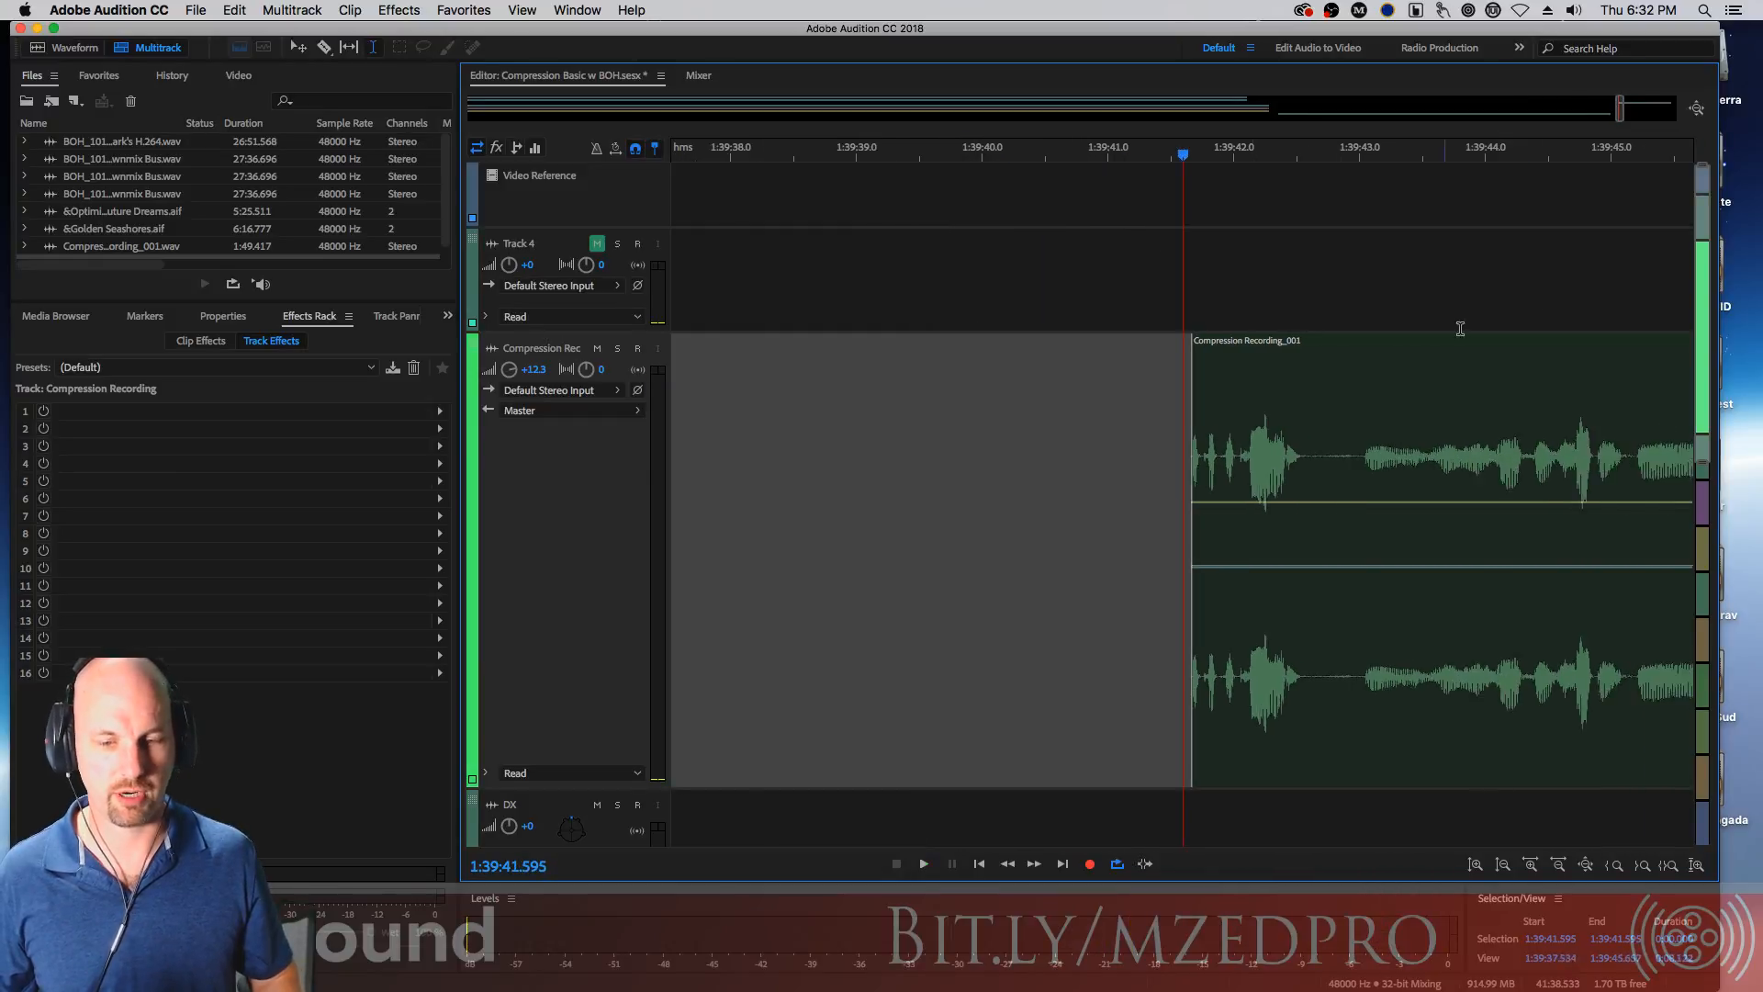
key("minus")
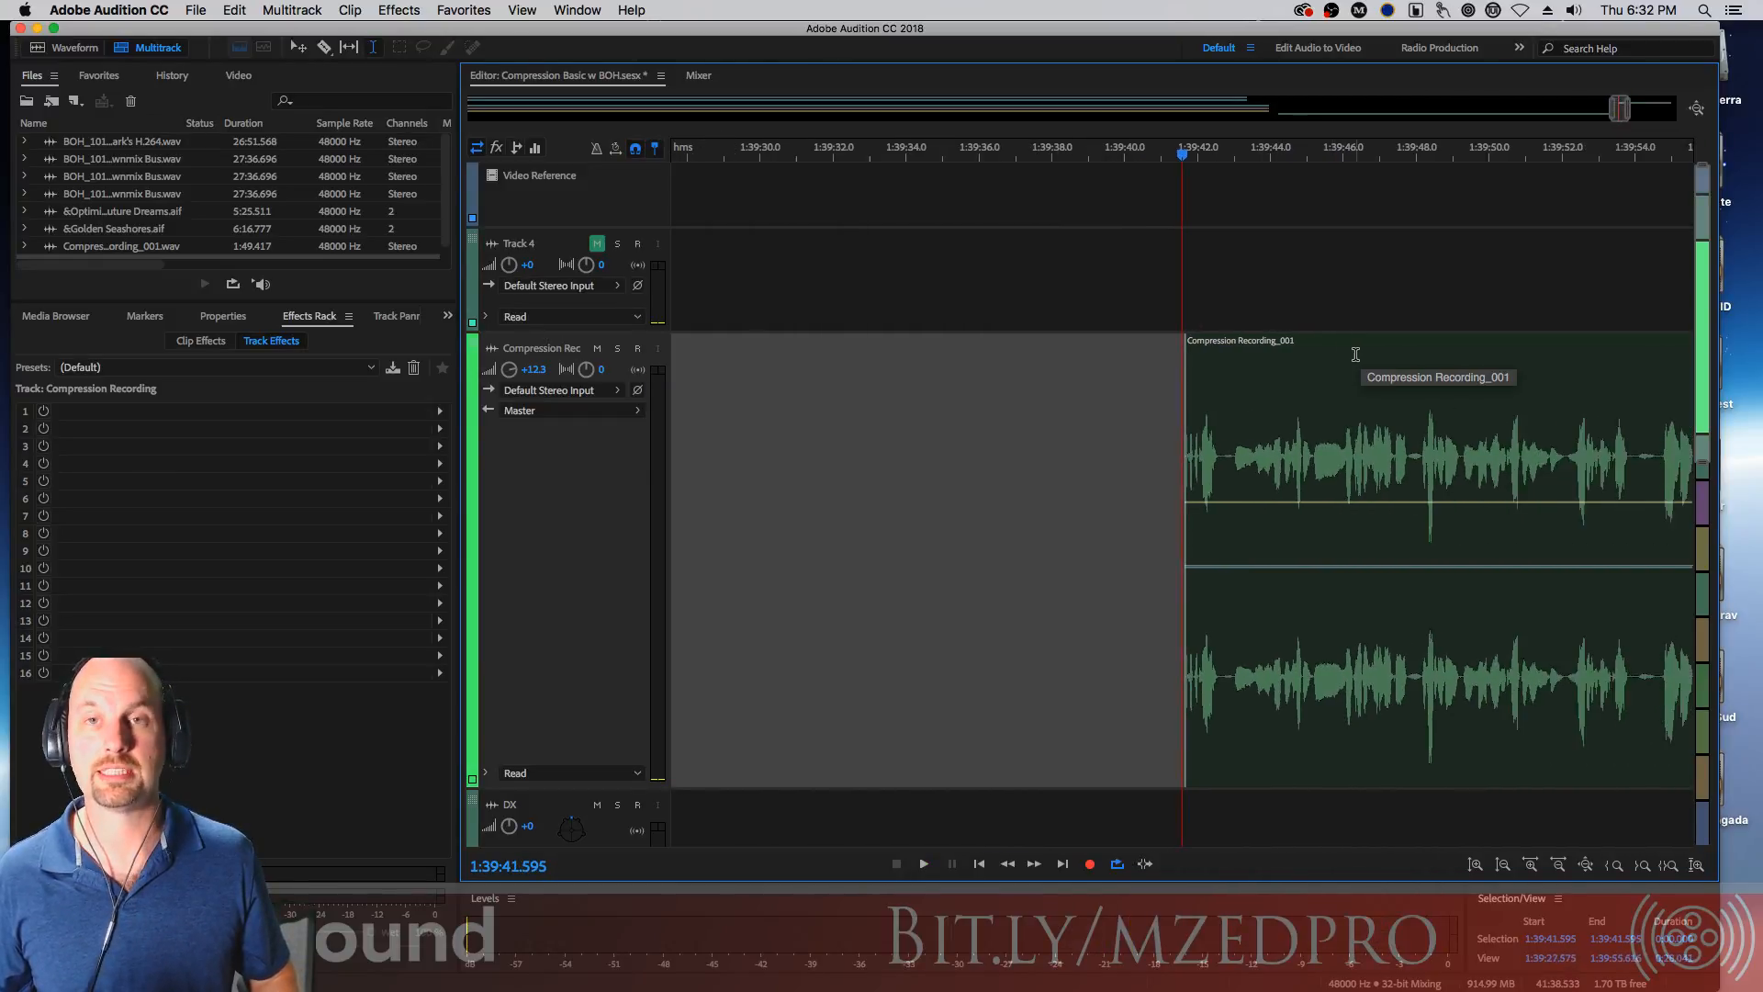
key("minus")
key("minus")
key("minus")
key("minus")
key("minus")
key("minus")
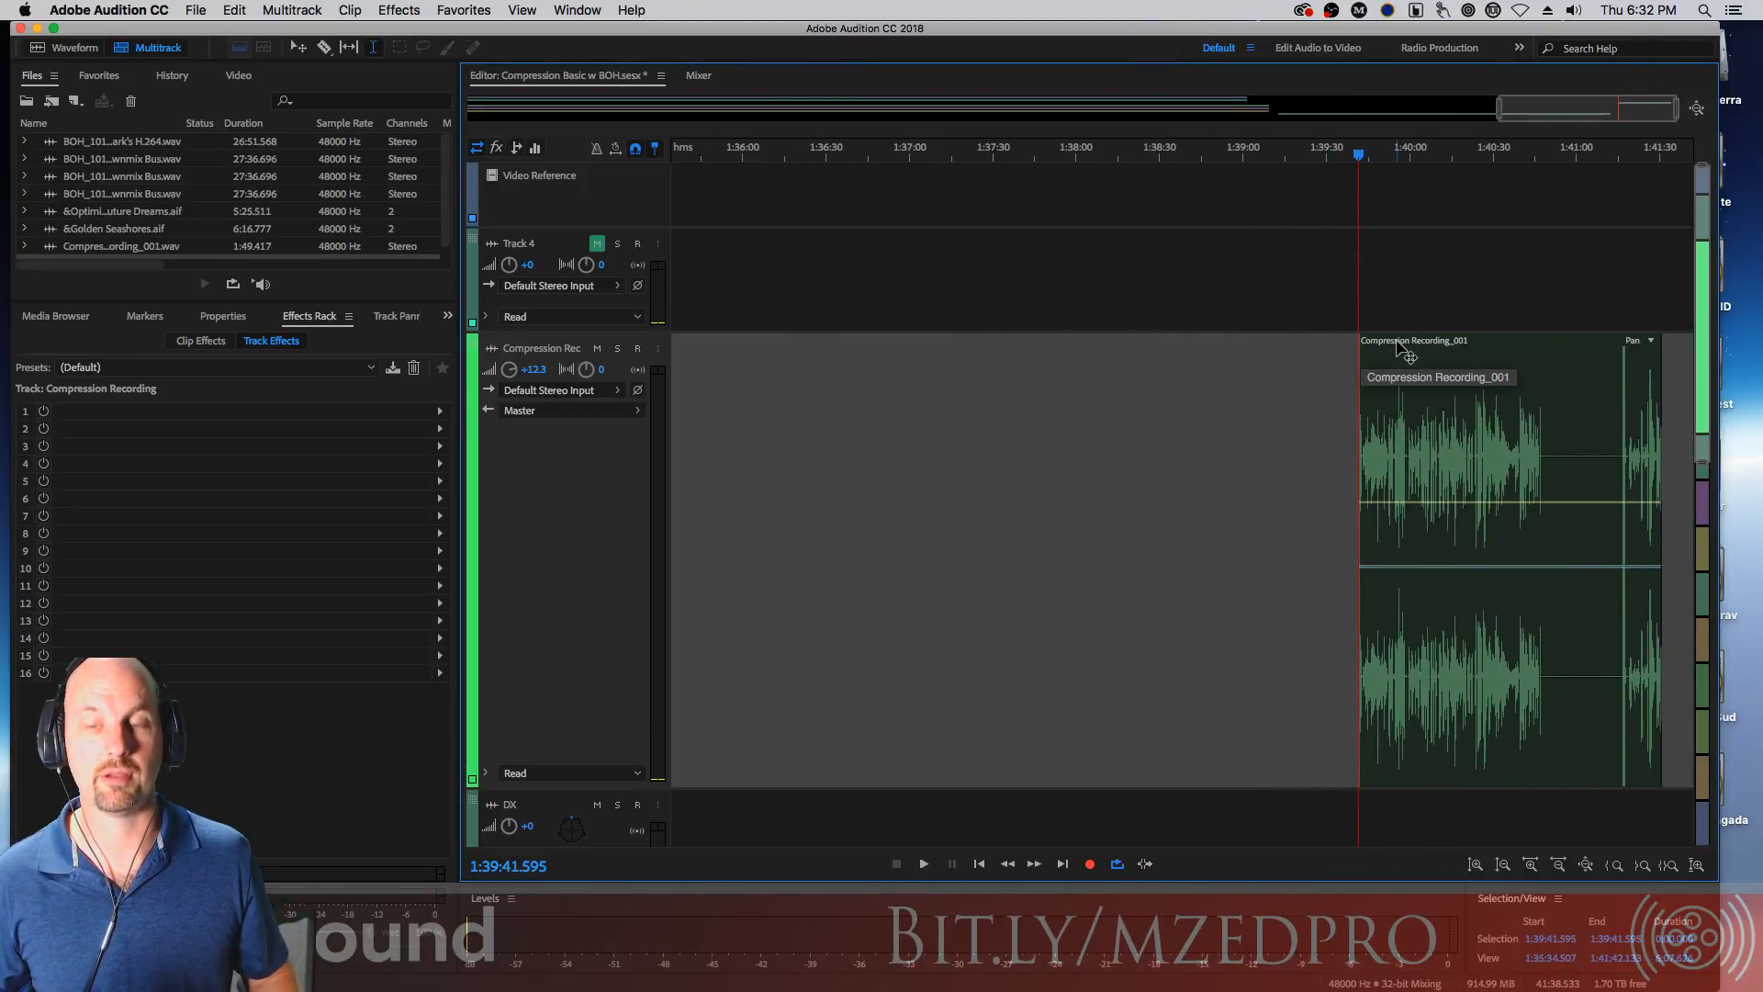
Copy the recorded clip onto Track 4 and convert that copy into a unique copy
left_click_drag(1414, 347, 1426, 311)
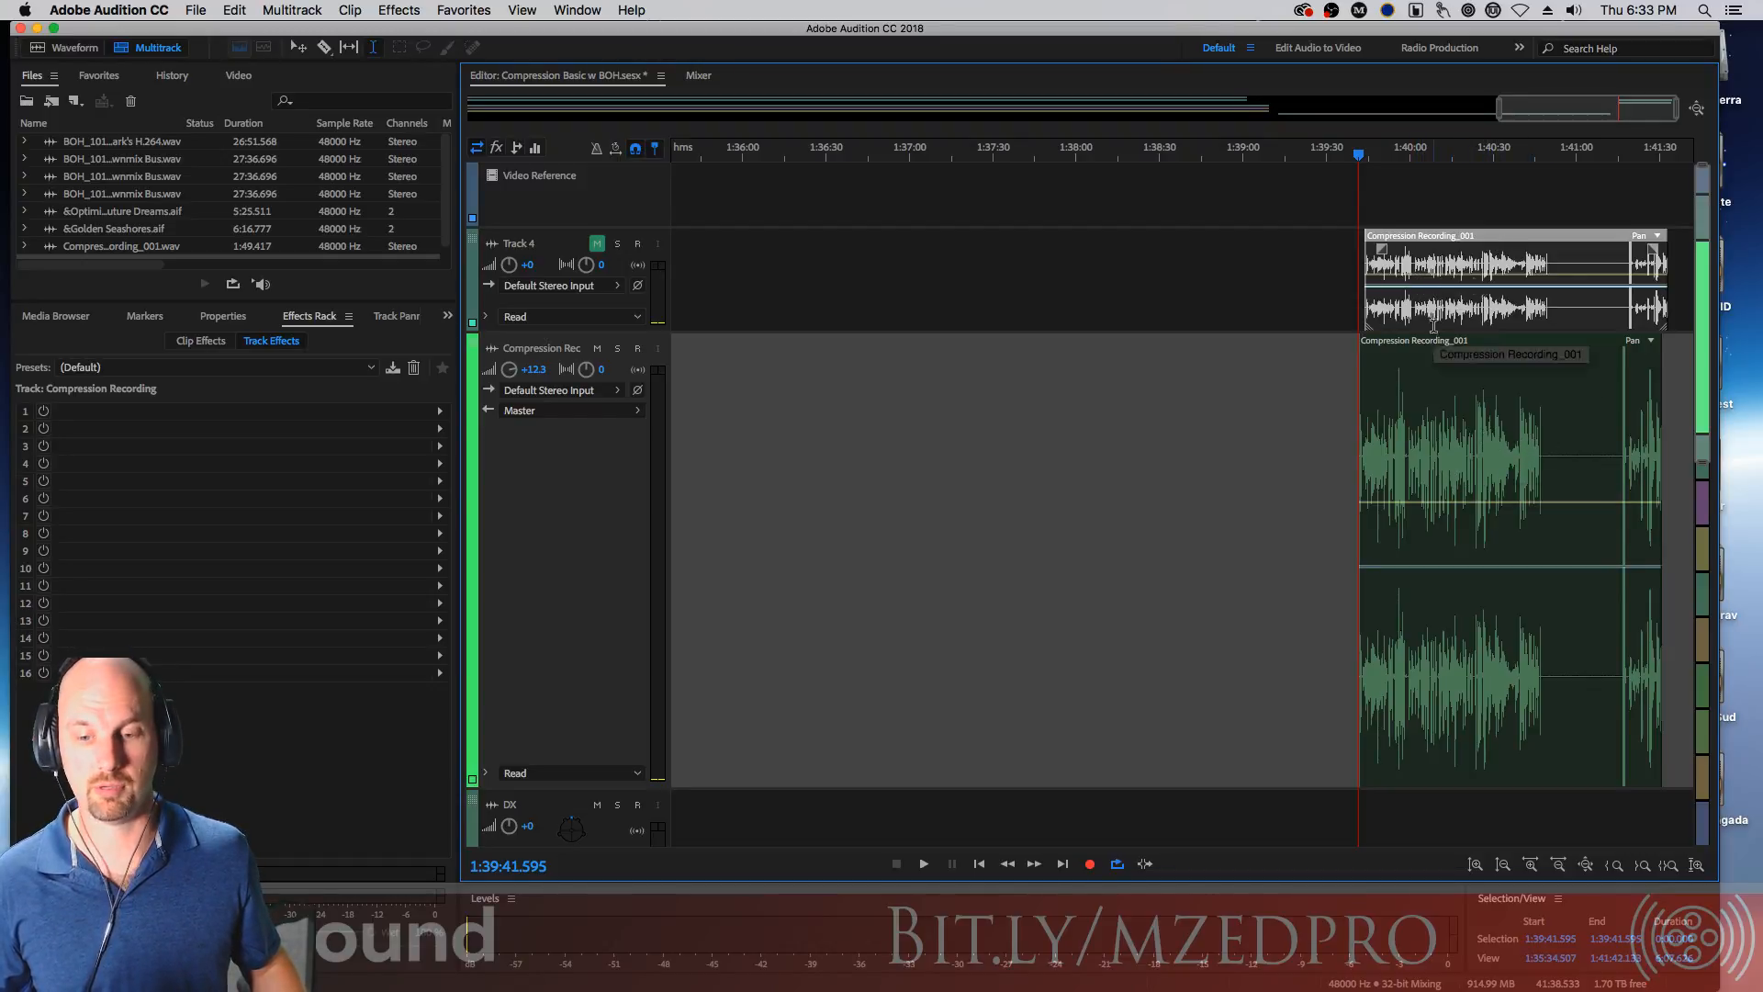
right_click(1464, 246)
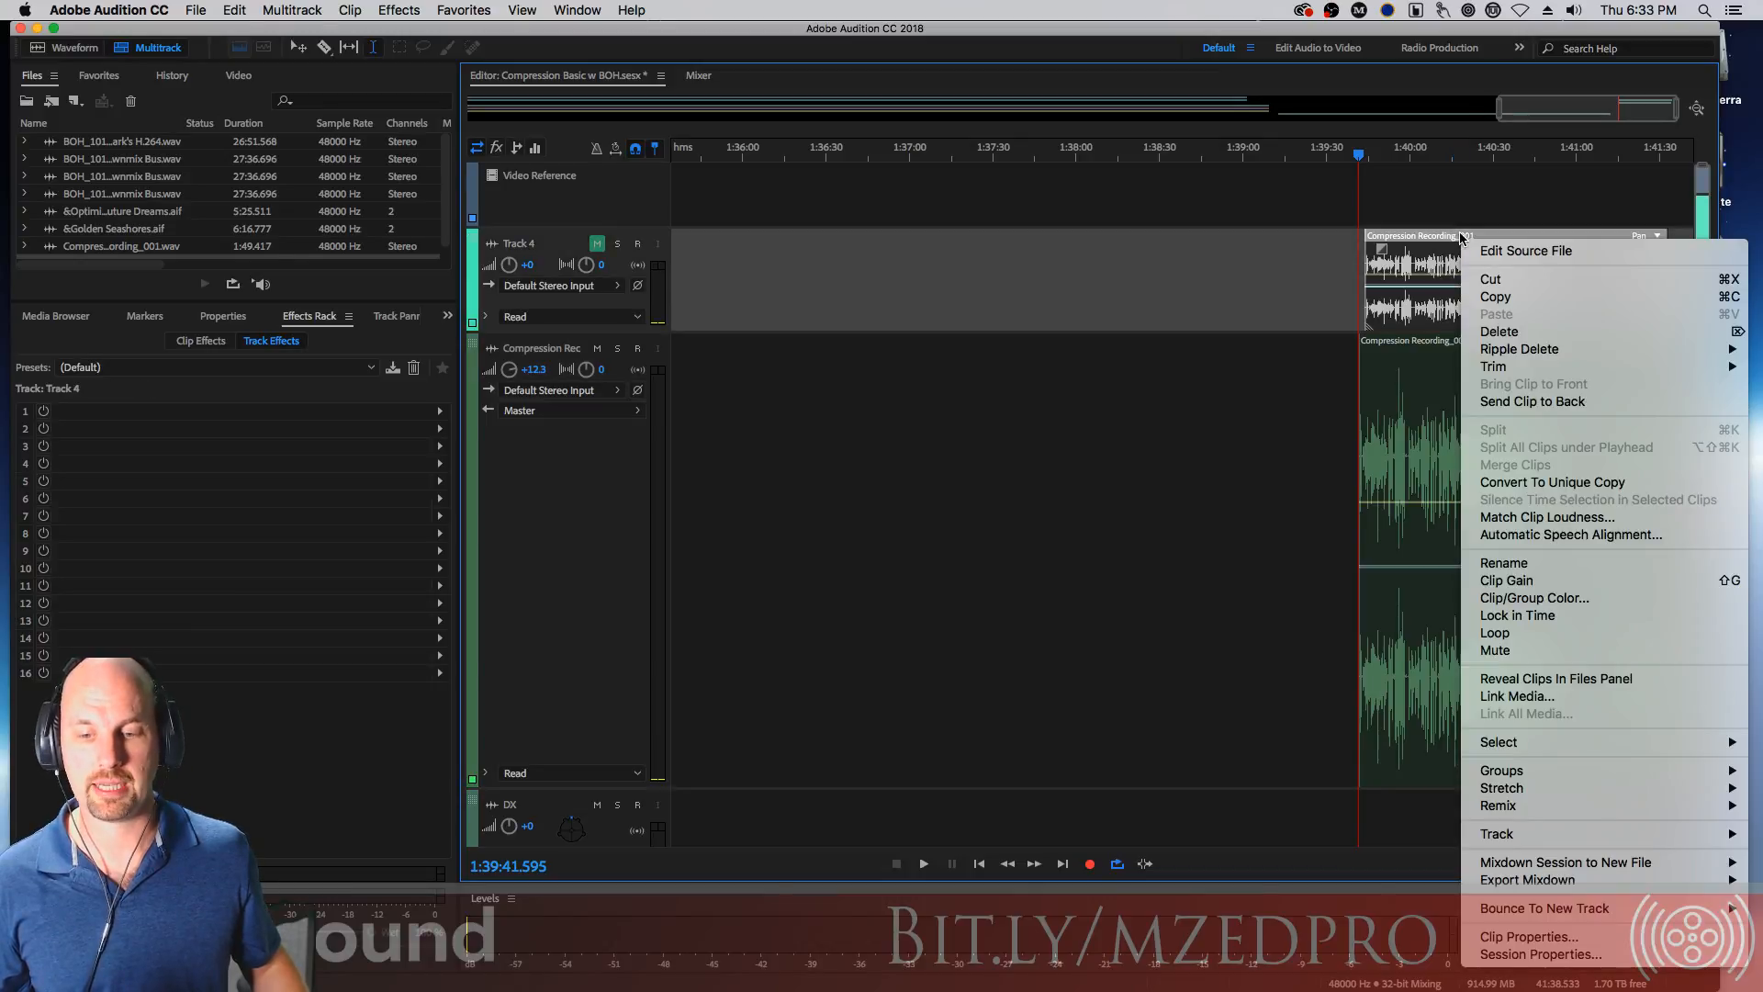
left_click(1621, 484)
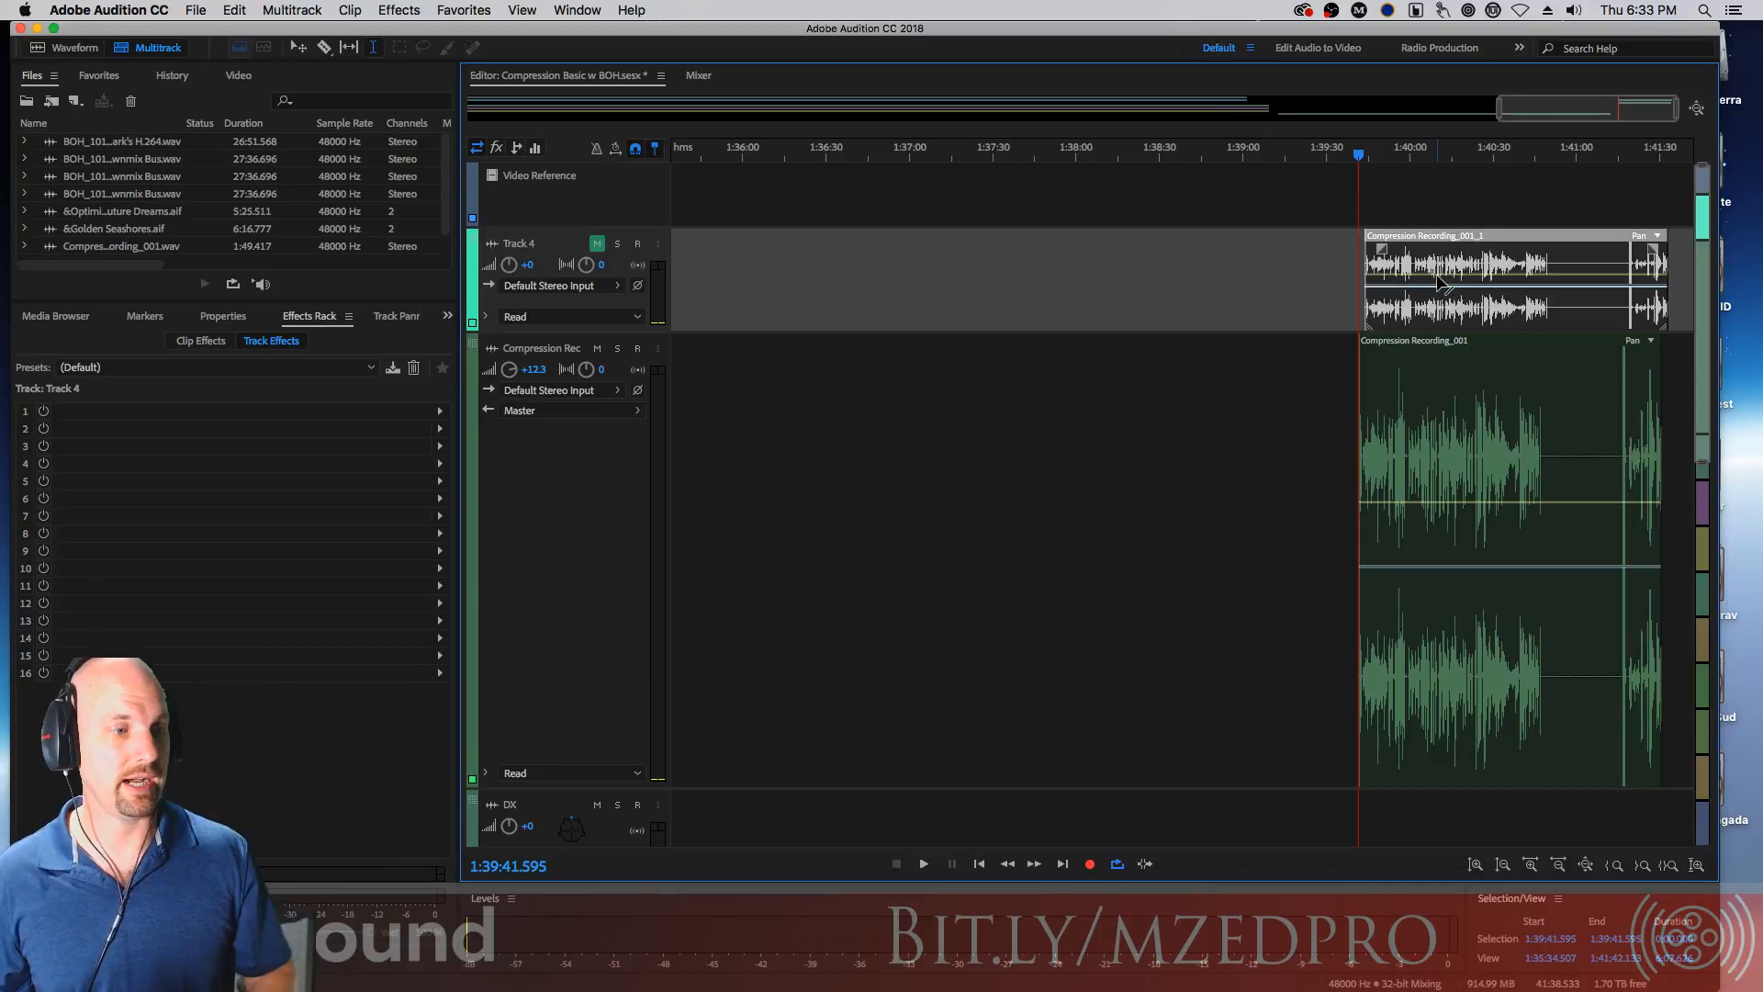
Check the Files panel for the new clip file
scroll(442, 213, "down", 1)
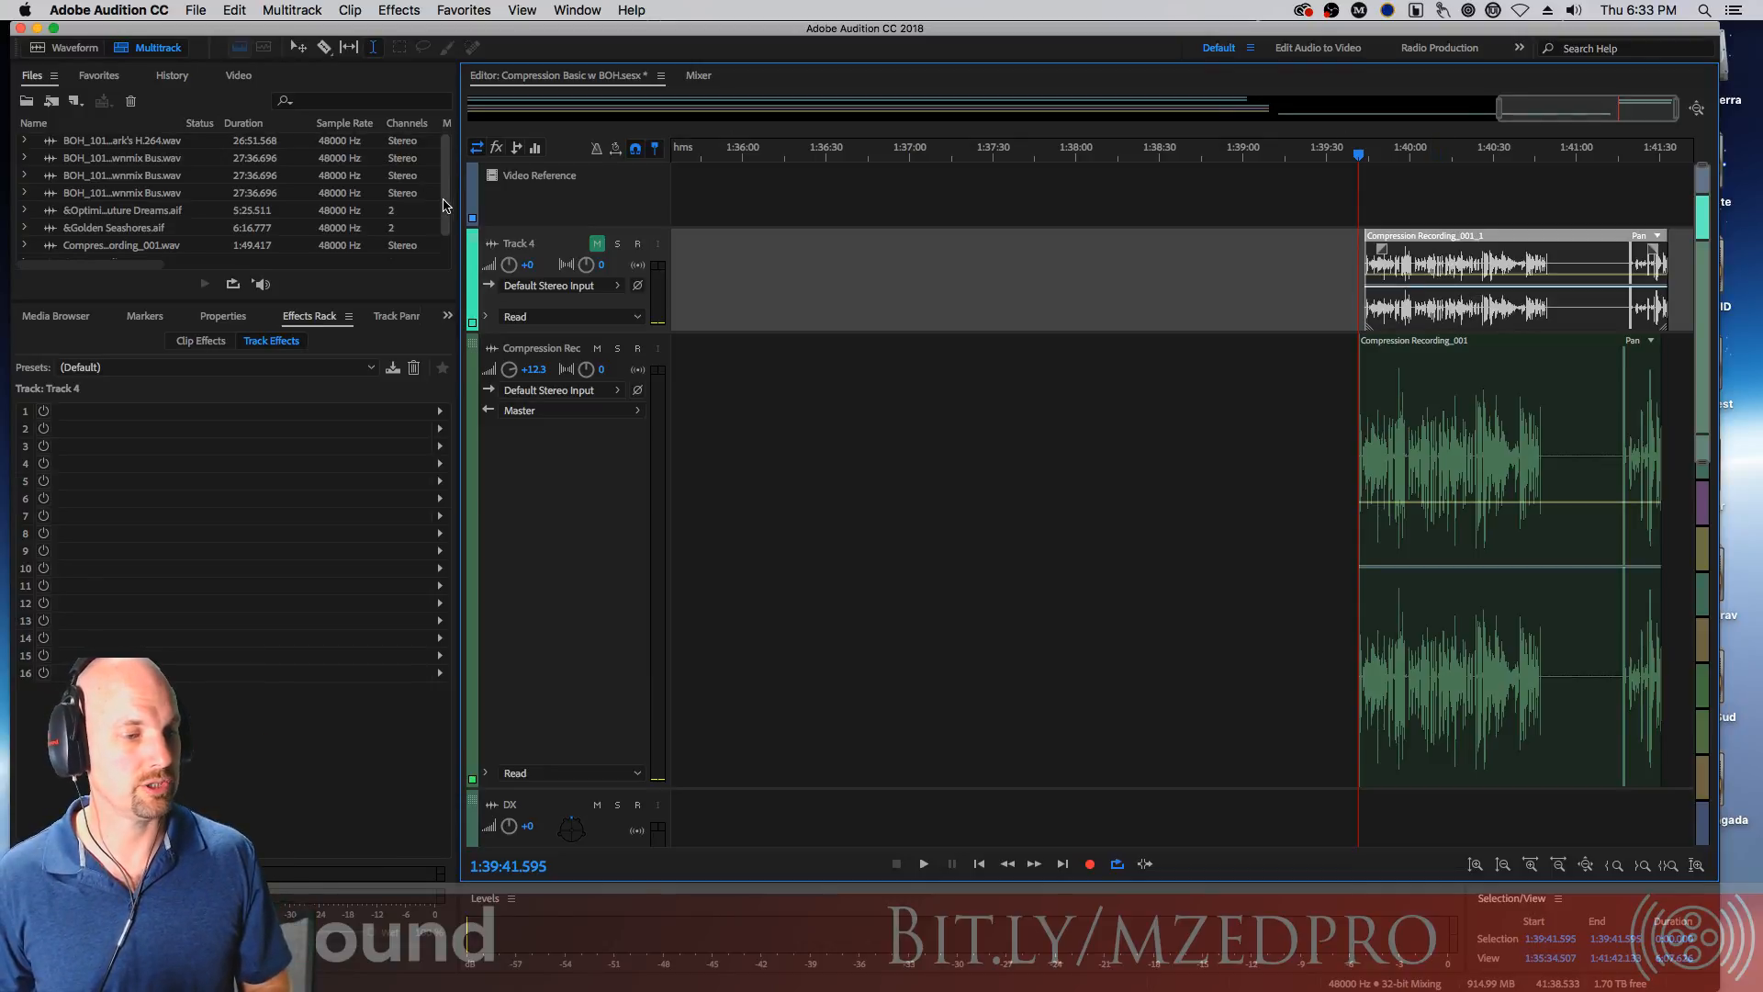
scroll(442, 213, "down", 1)
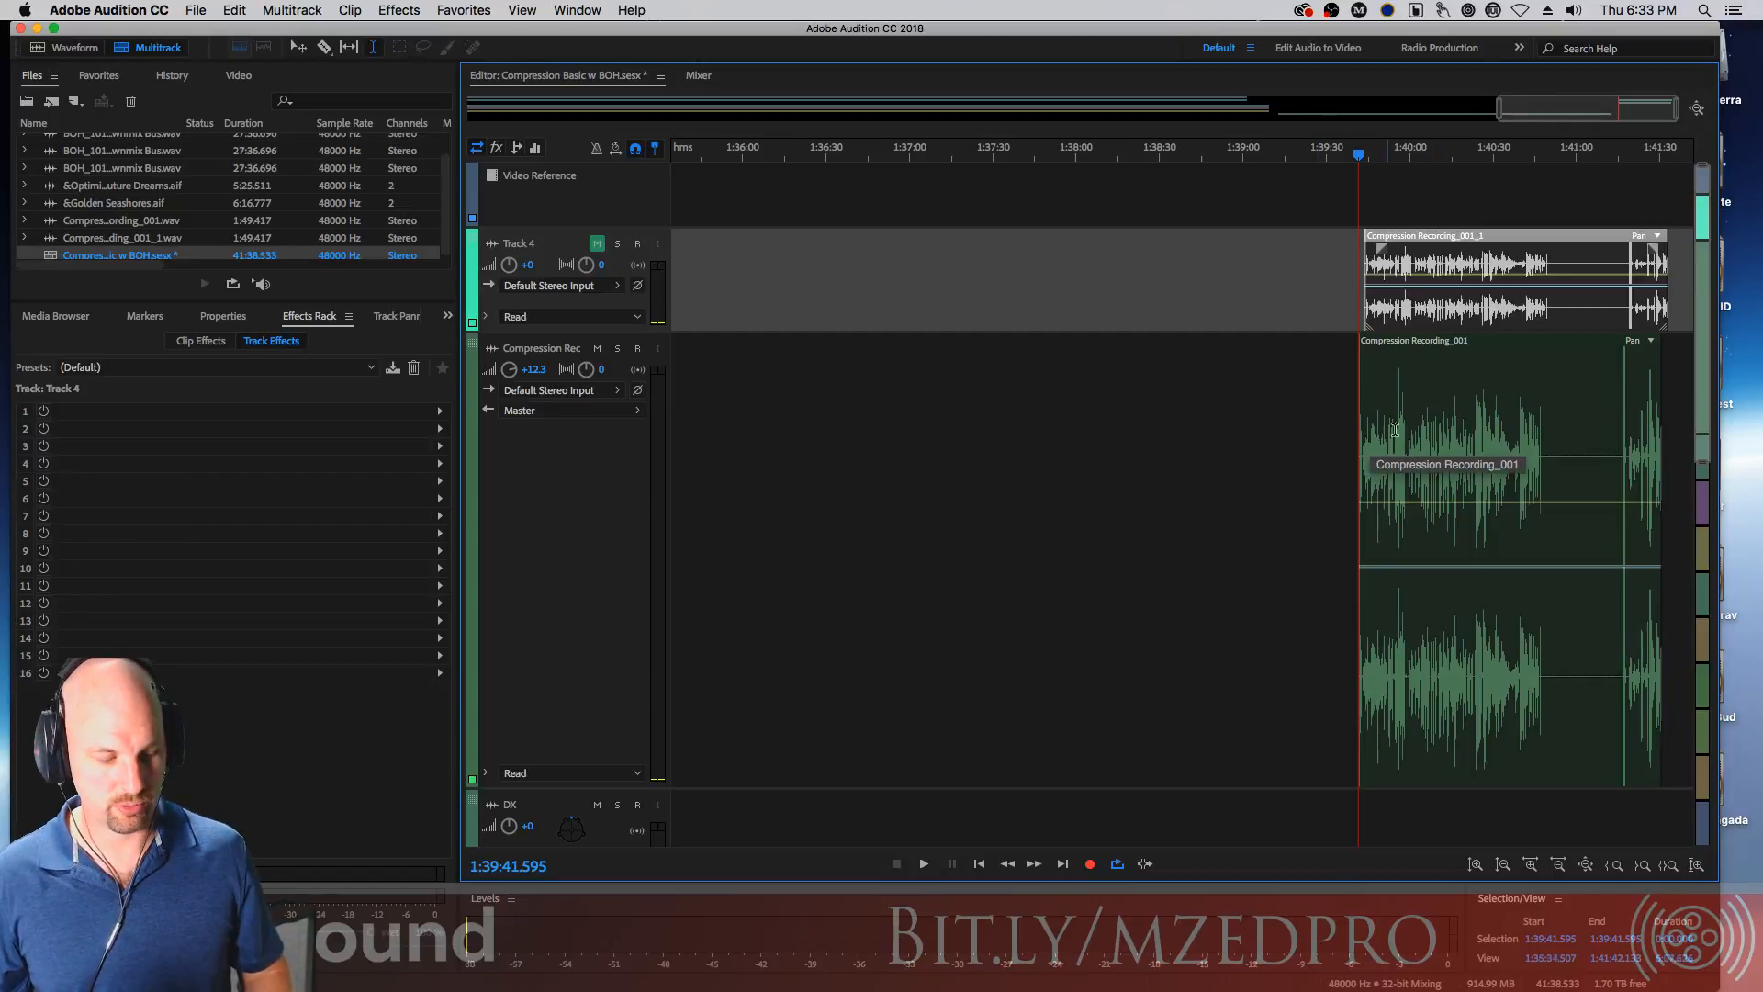
scroll(1368, 441, "up", 5)
scroll(1377, 454, "up", 6)
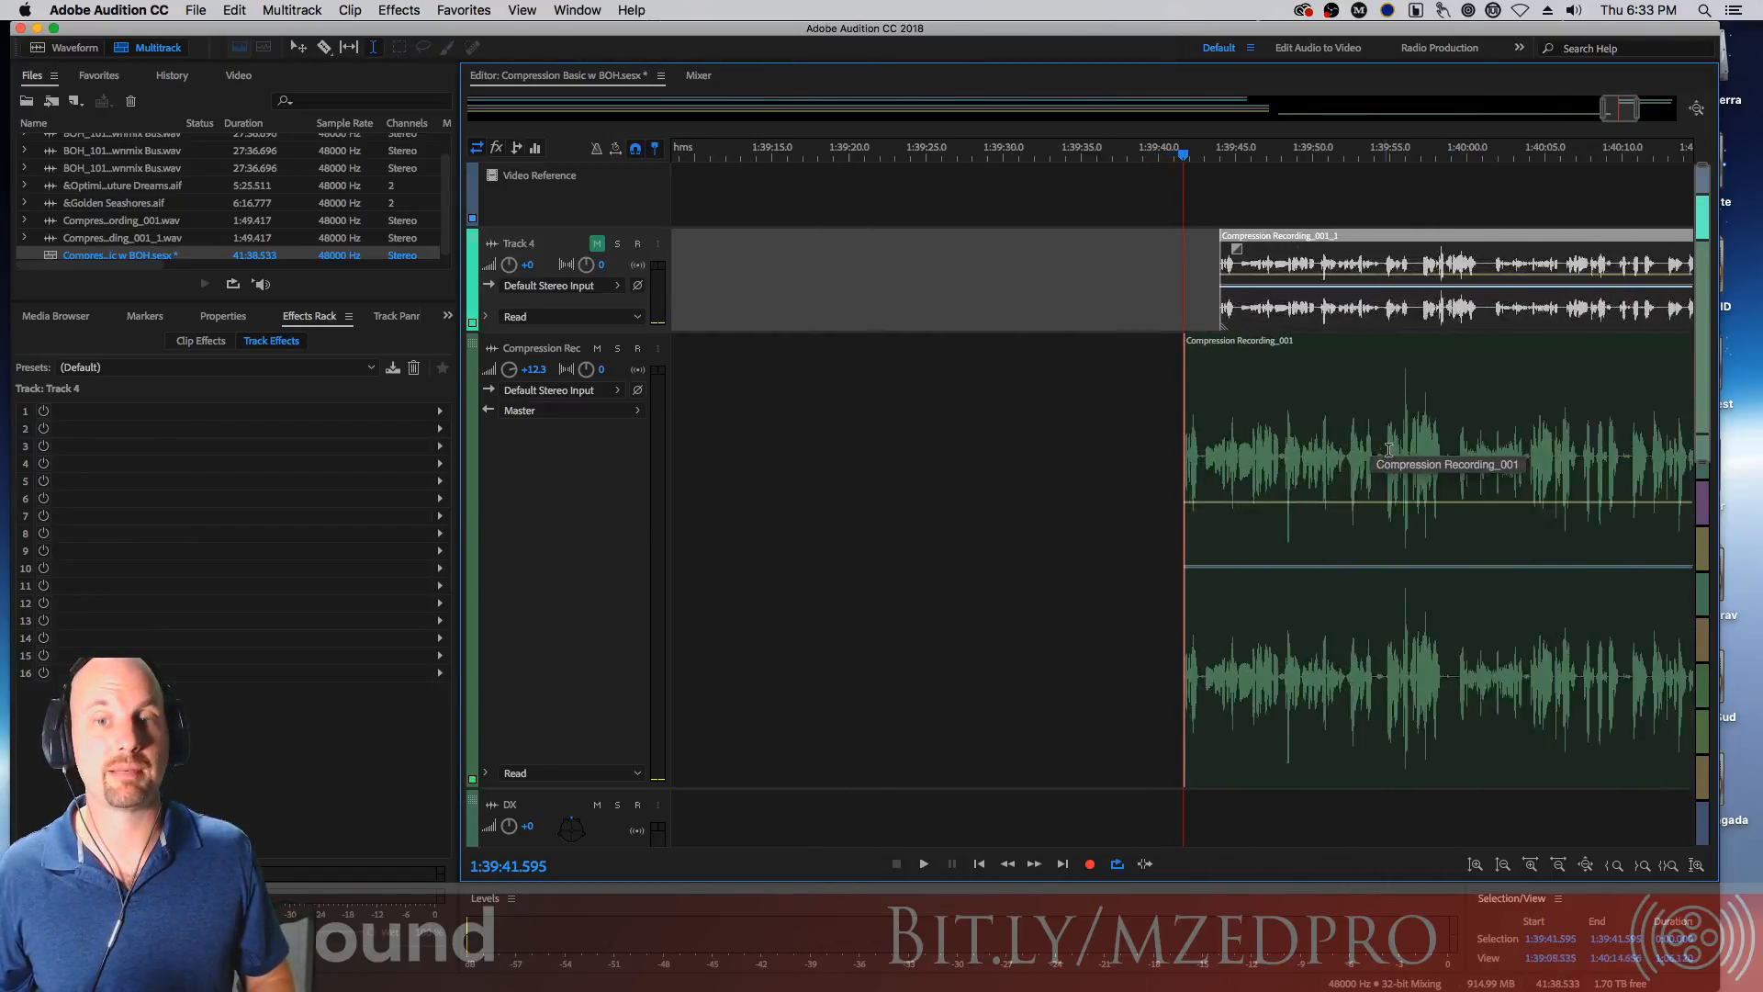
Zoom in on the start of the recorded clip and play it briefly
scroll(1373, 473, "up", 4)
key("space")
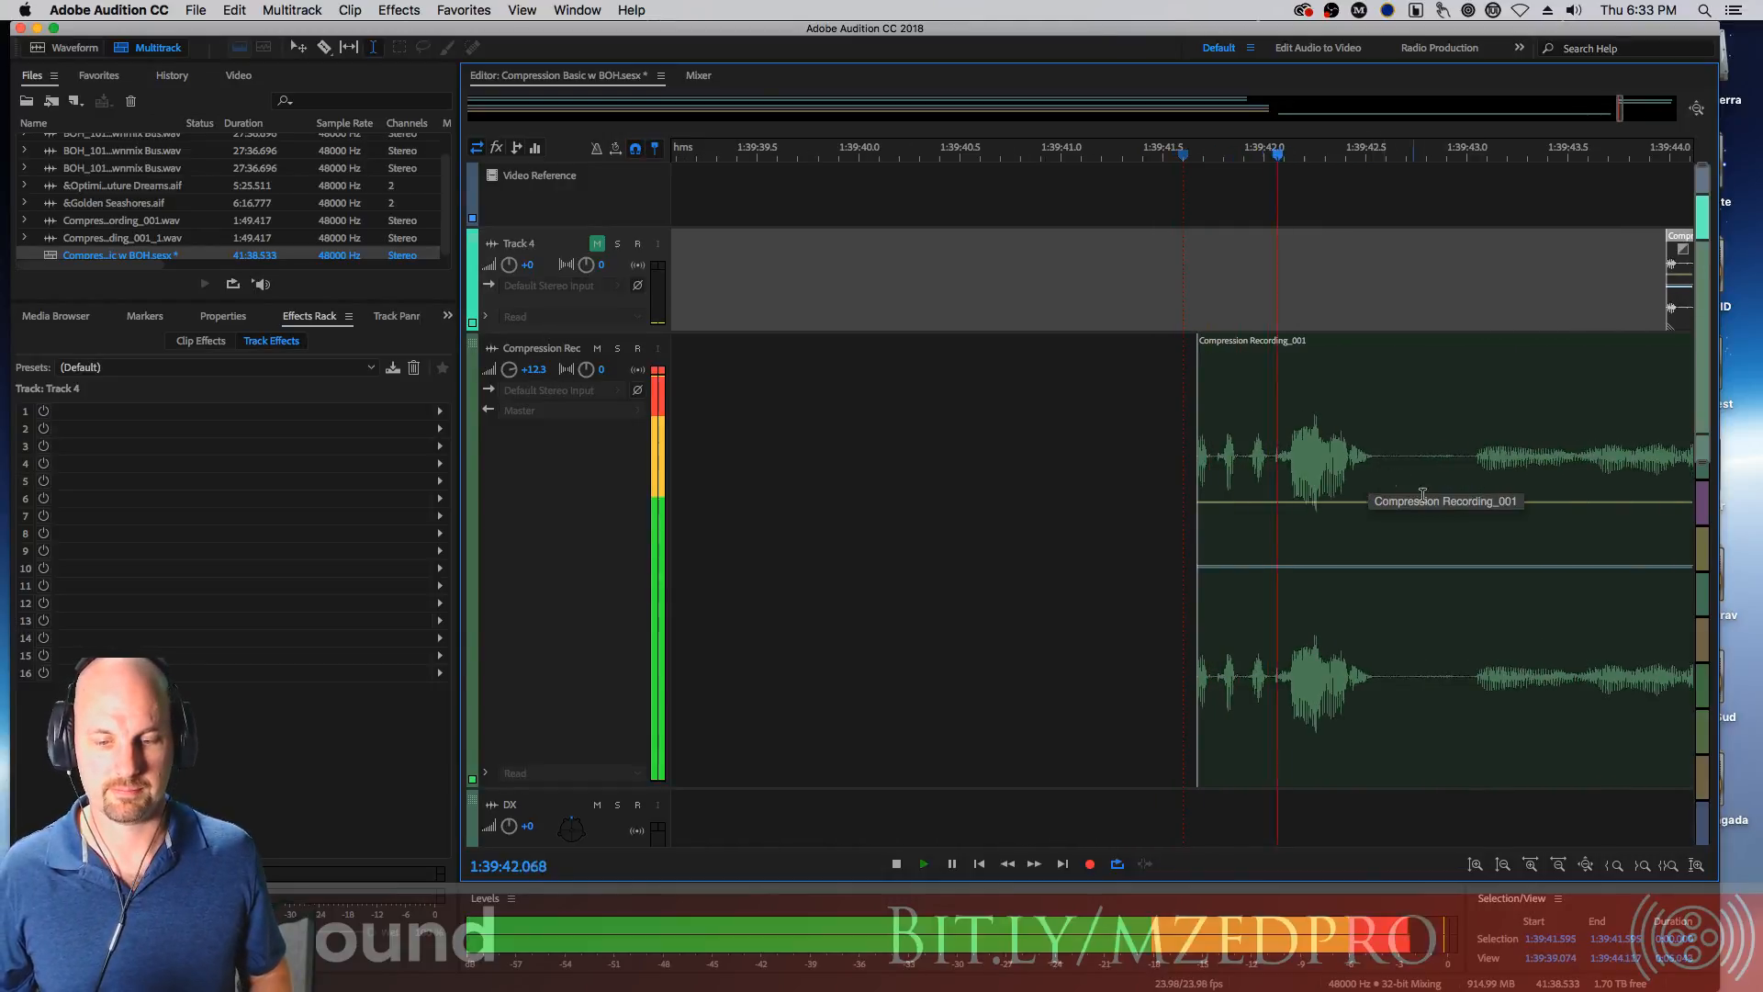
key("space")
Move the recorded clip slightly earlier on the Compression Recording track
left_click_drag(1376, 456, 1465, 466)
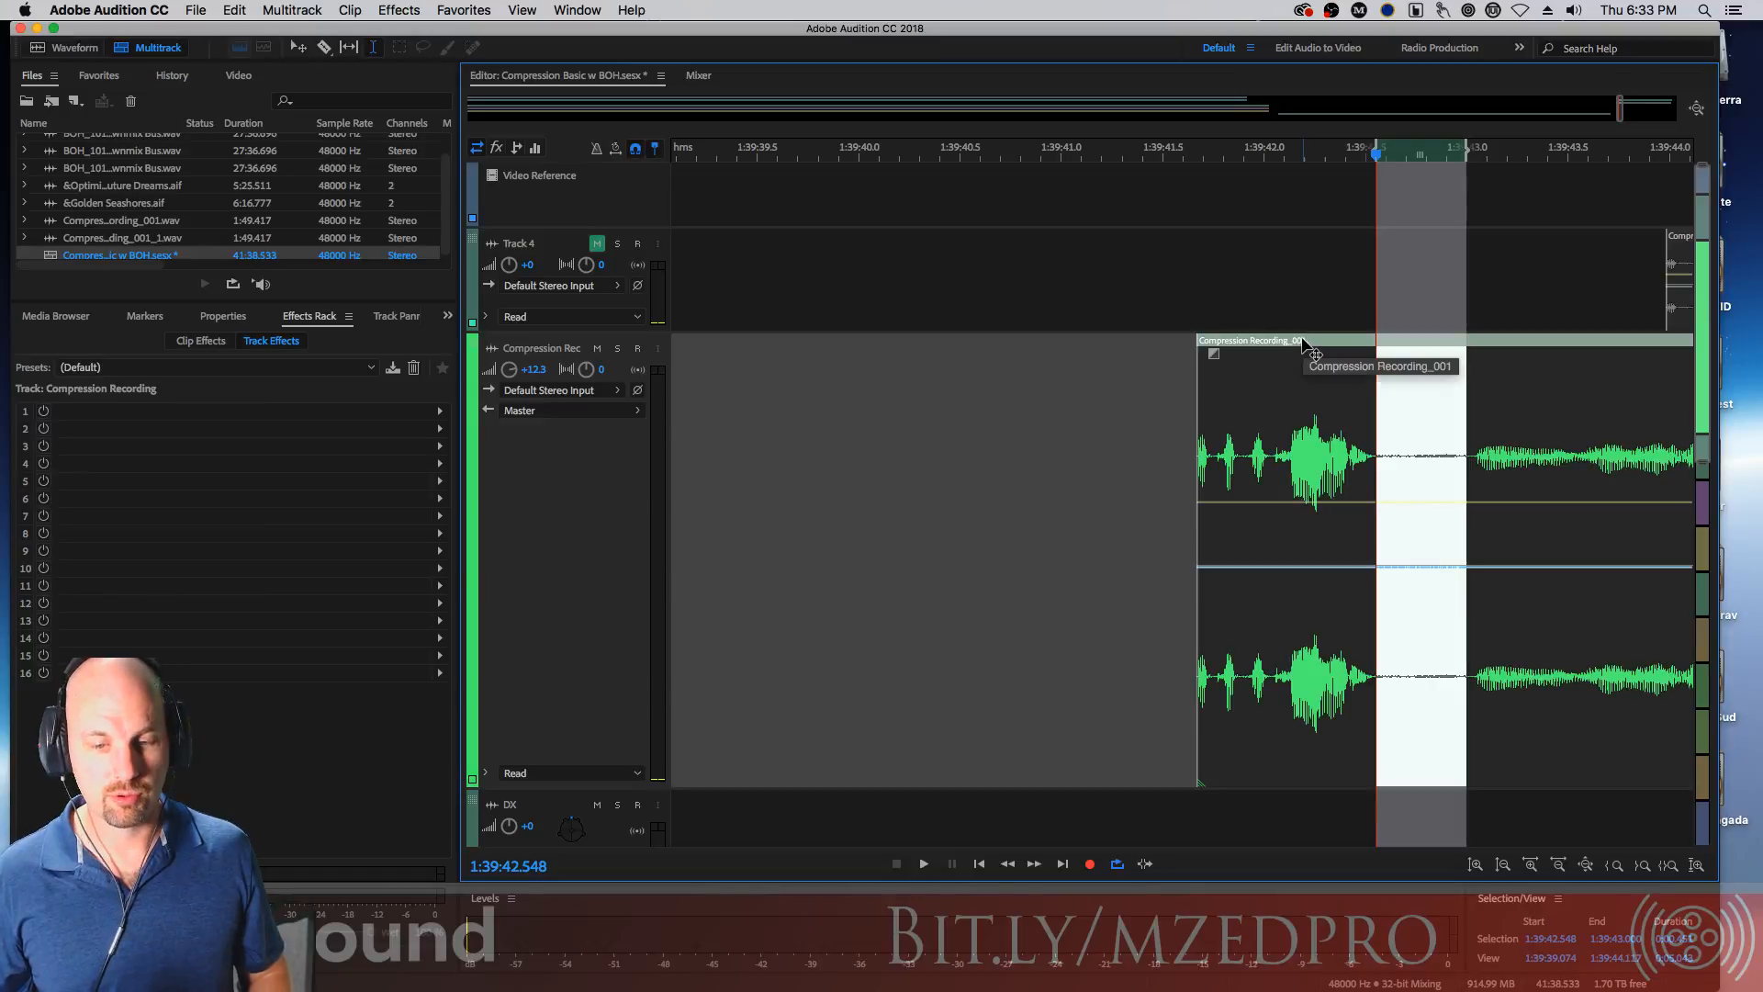
key("v")
left_click(1129, 350)
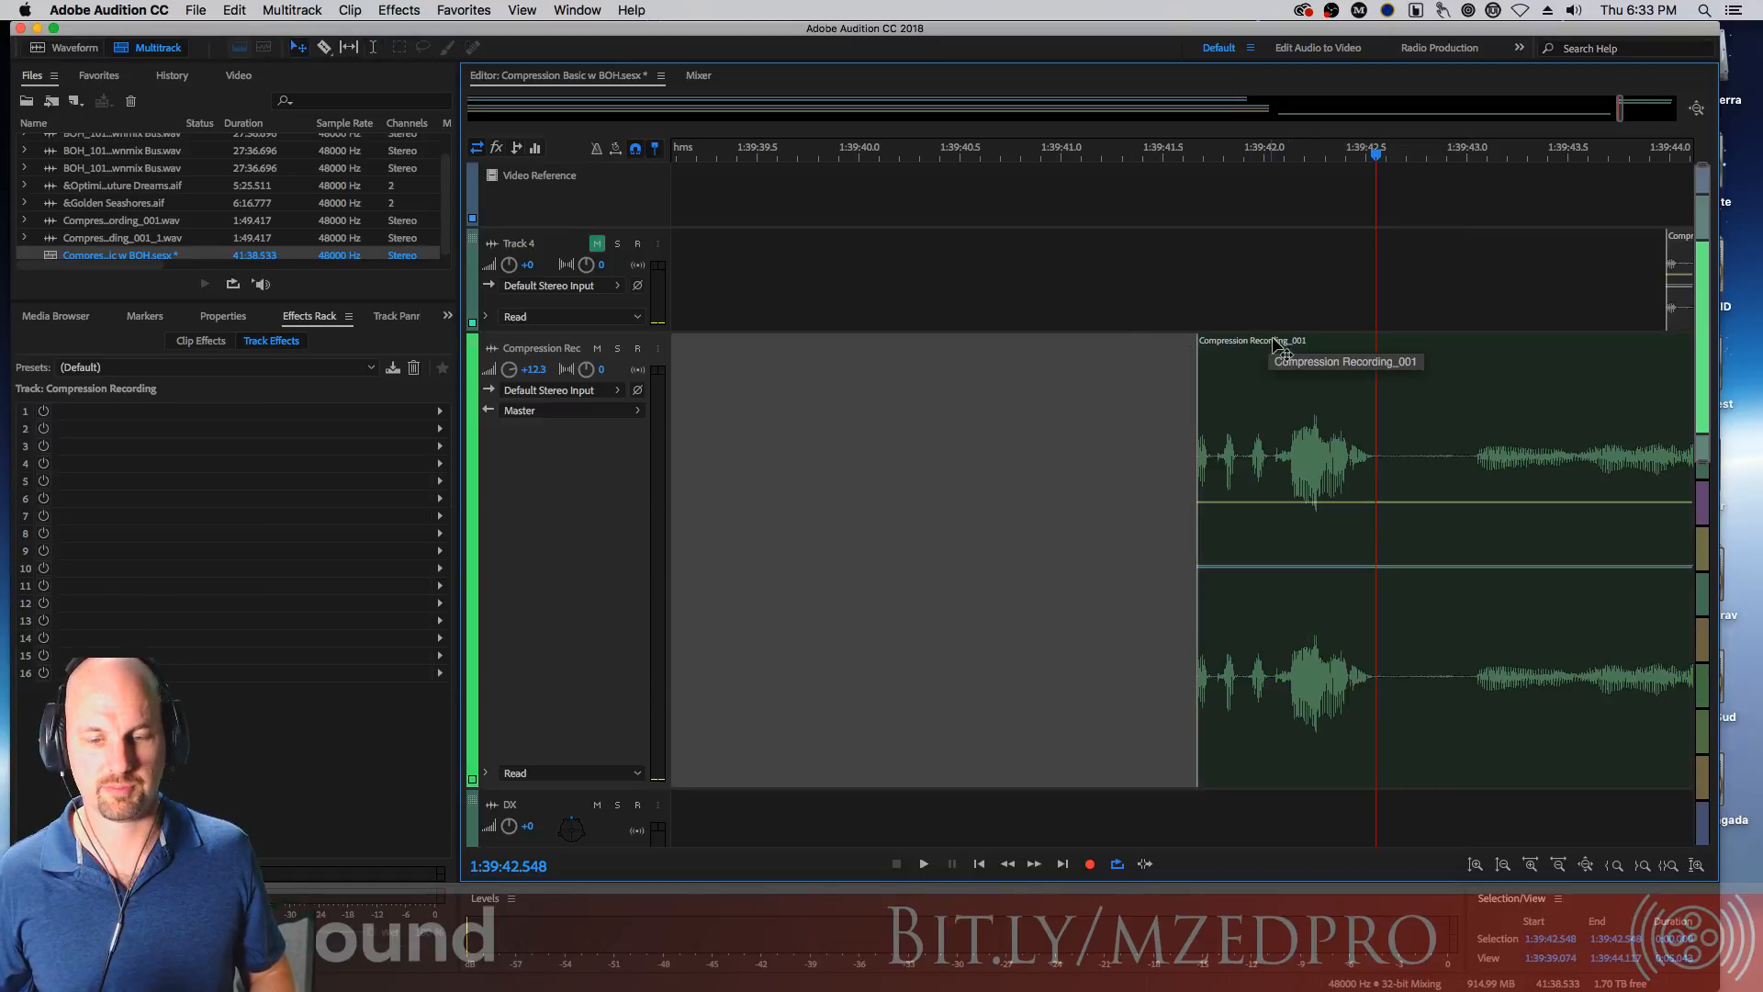
left_click_drag(1271, 341, 1236, 346)
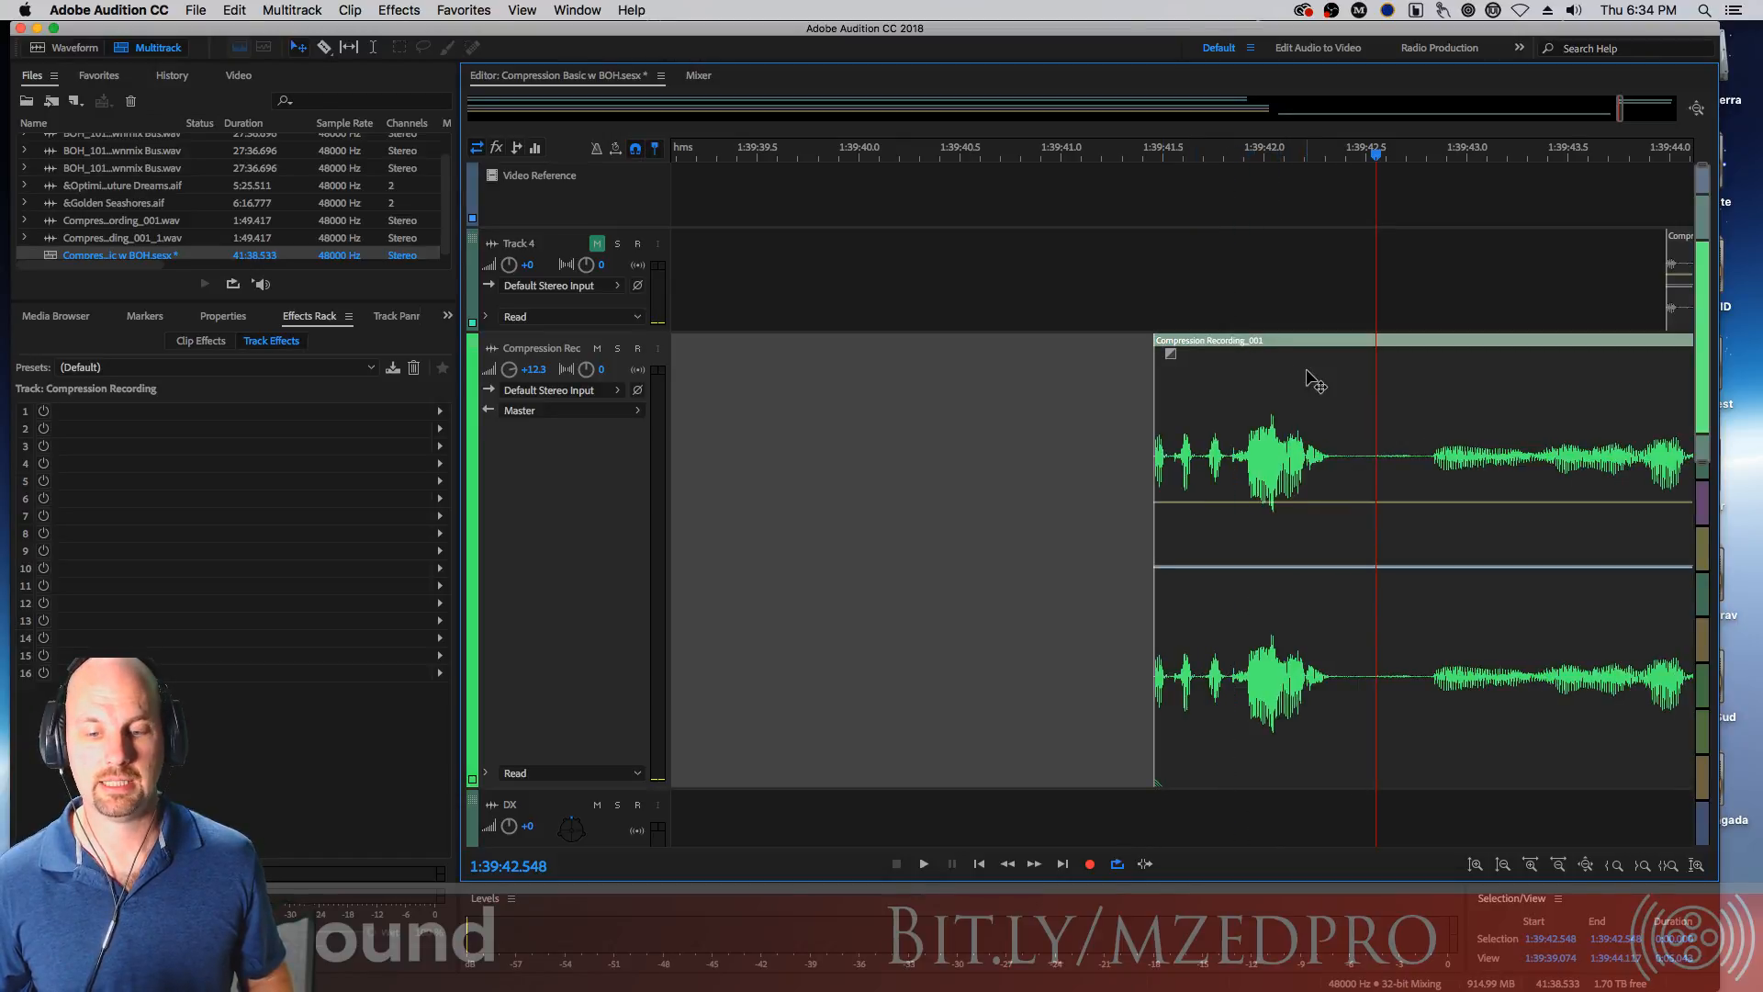
Split the recorded clip at both ends of the quiet gap with the Razor tool
key("r")
left_click(1336, 450)
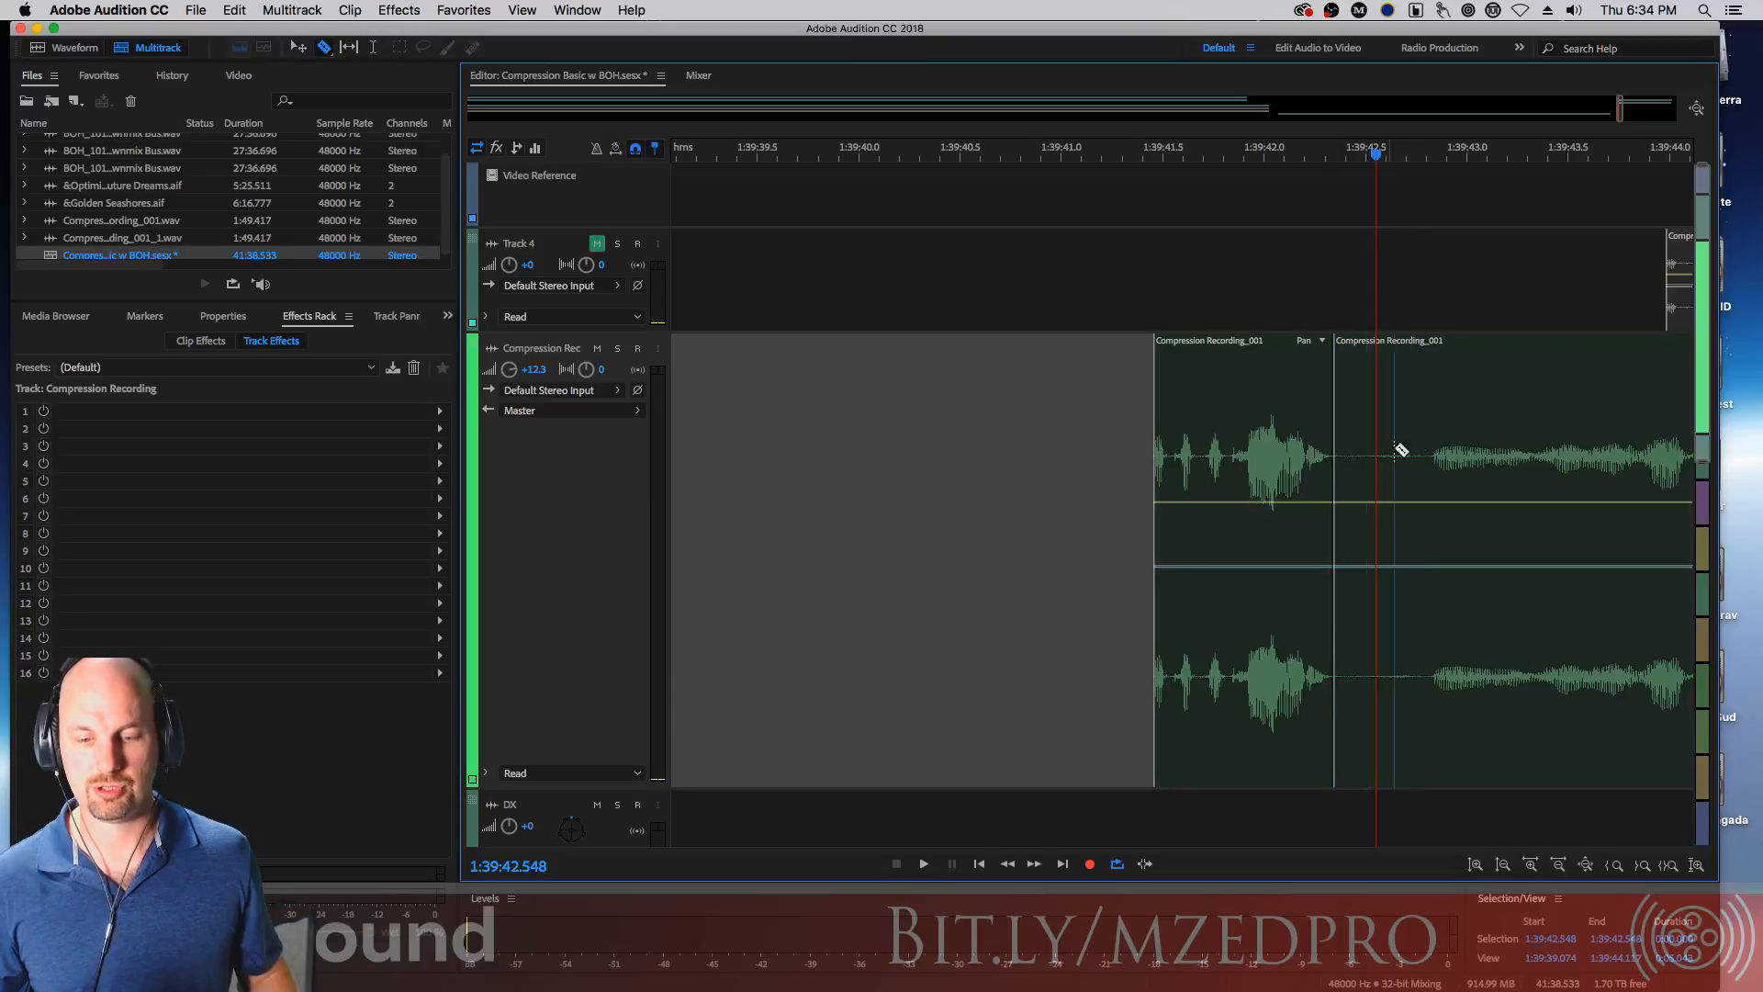
left_click(1430, 457)
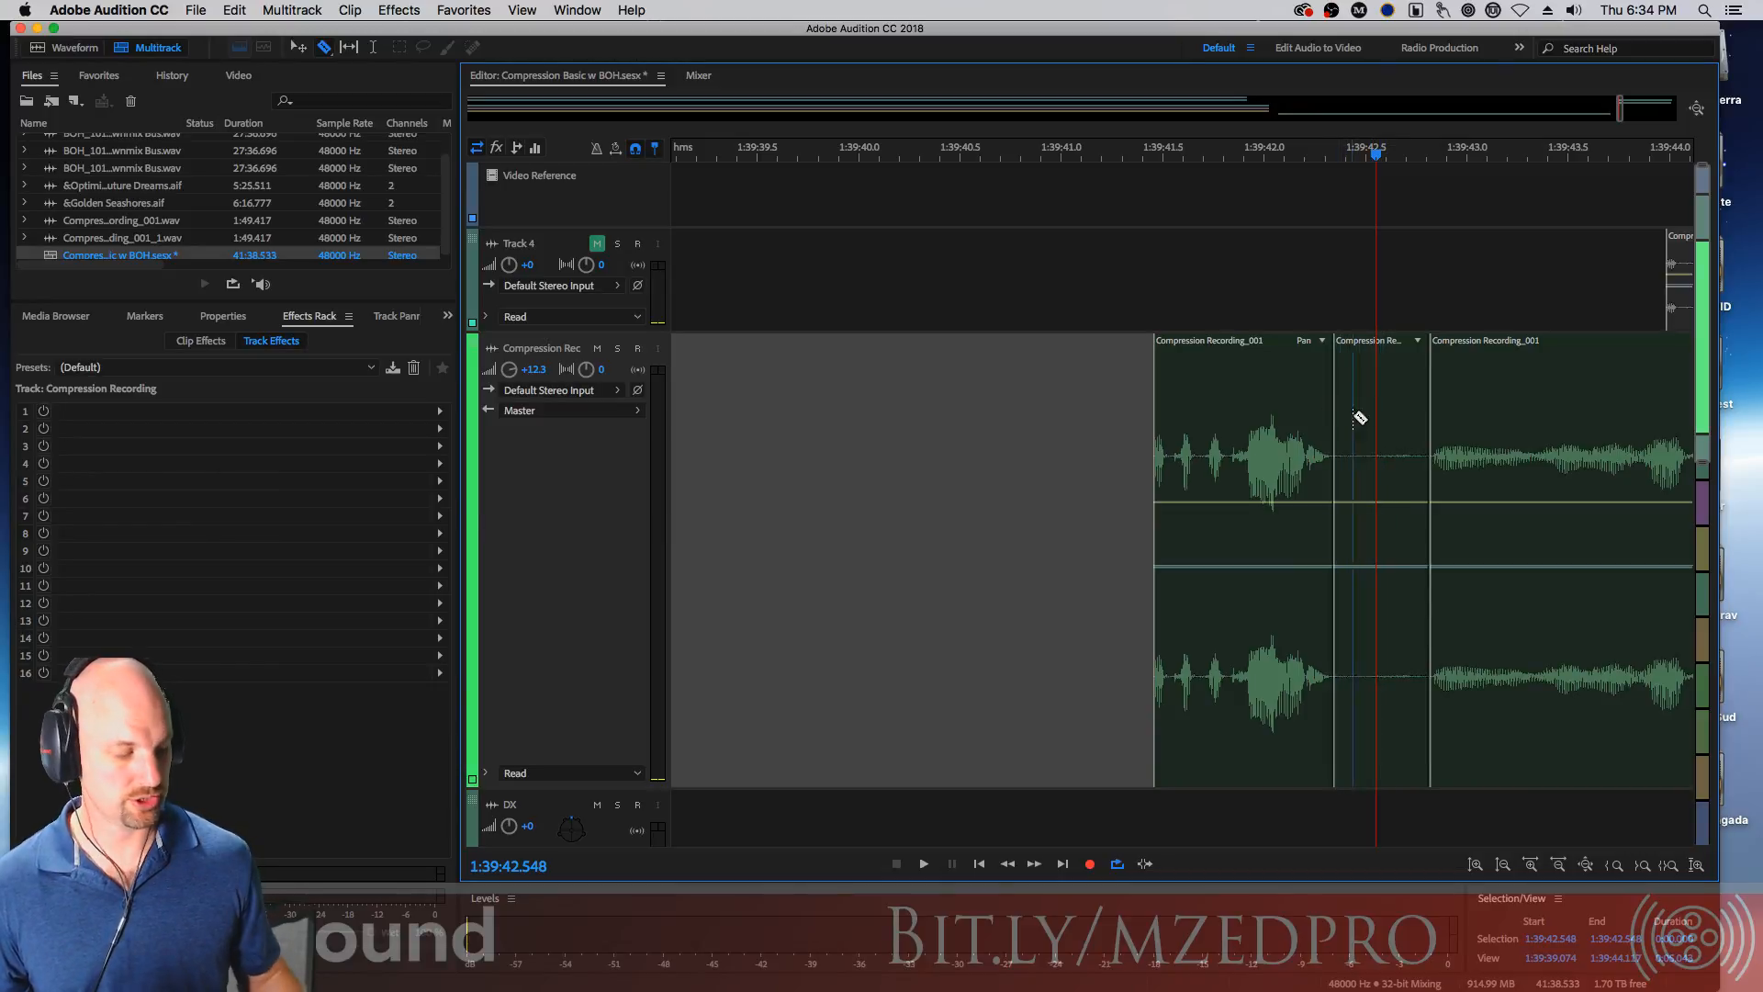
key("super+z")
key("super+z")
left_click(1333, 455)
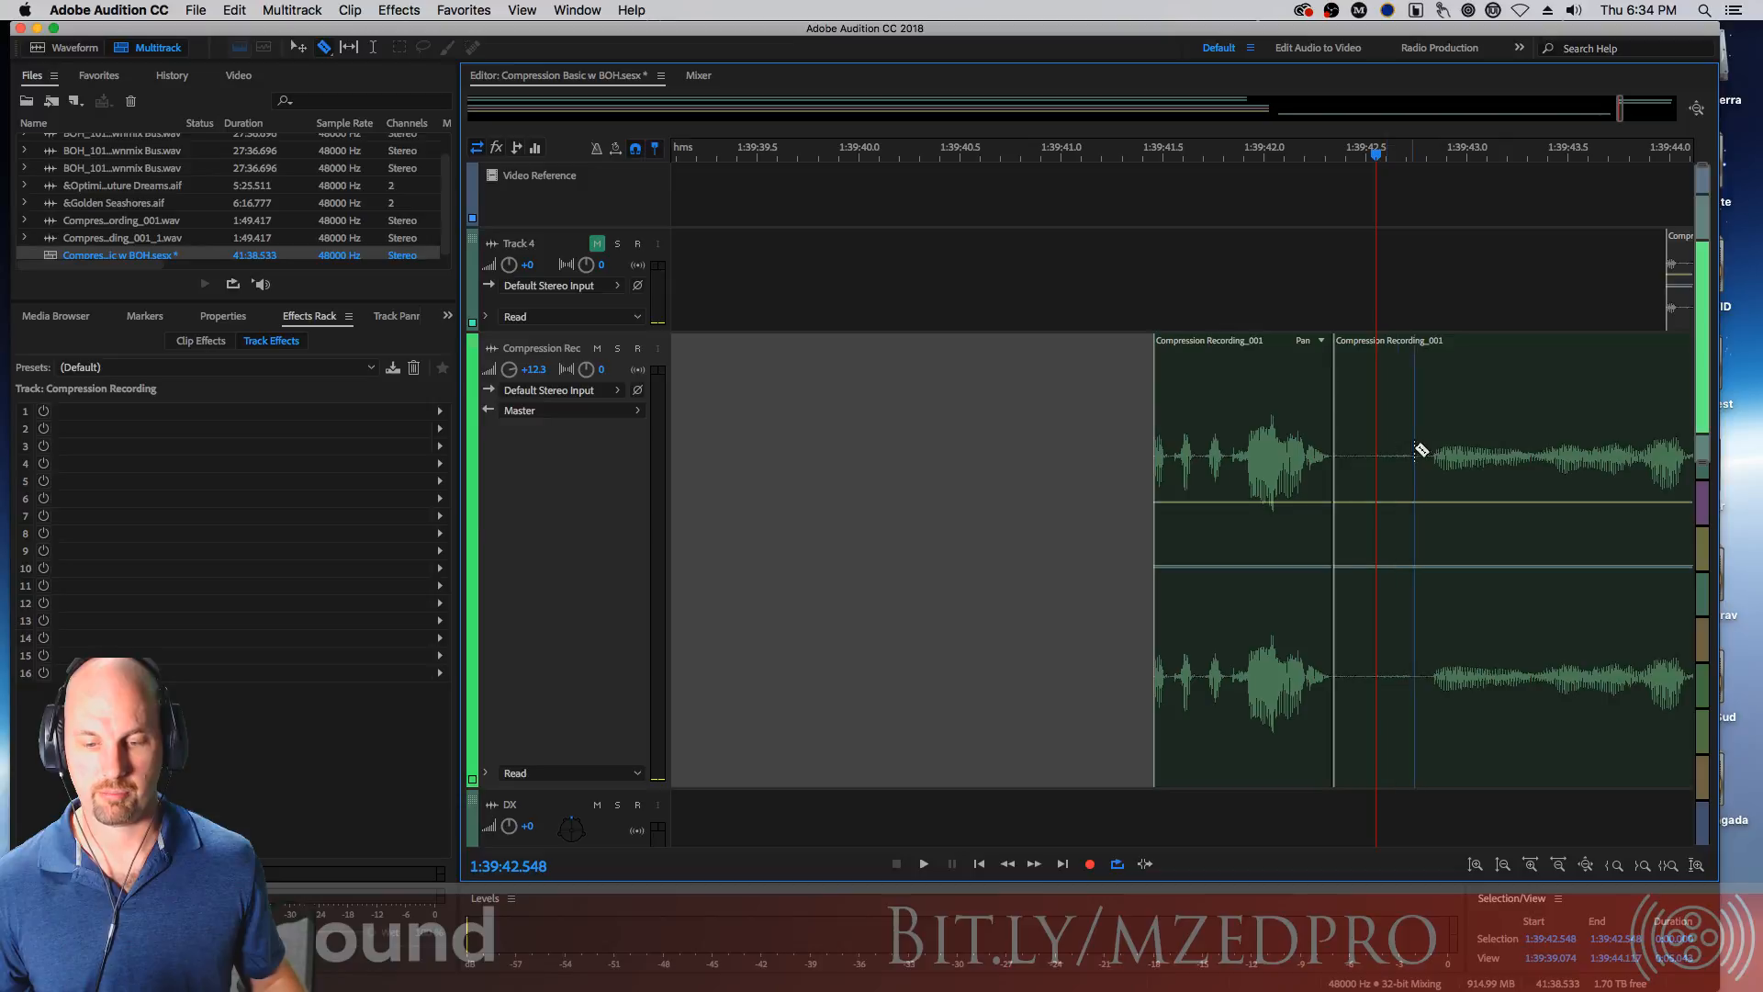
left_click(1430, 453)
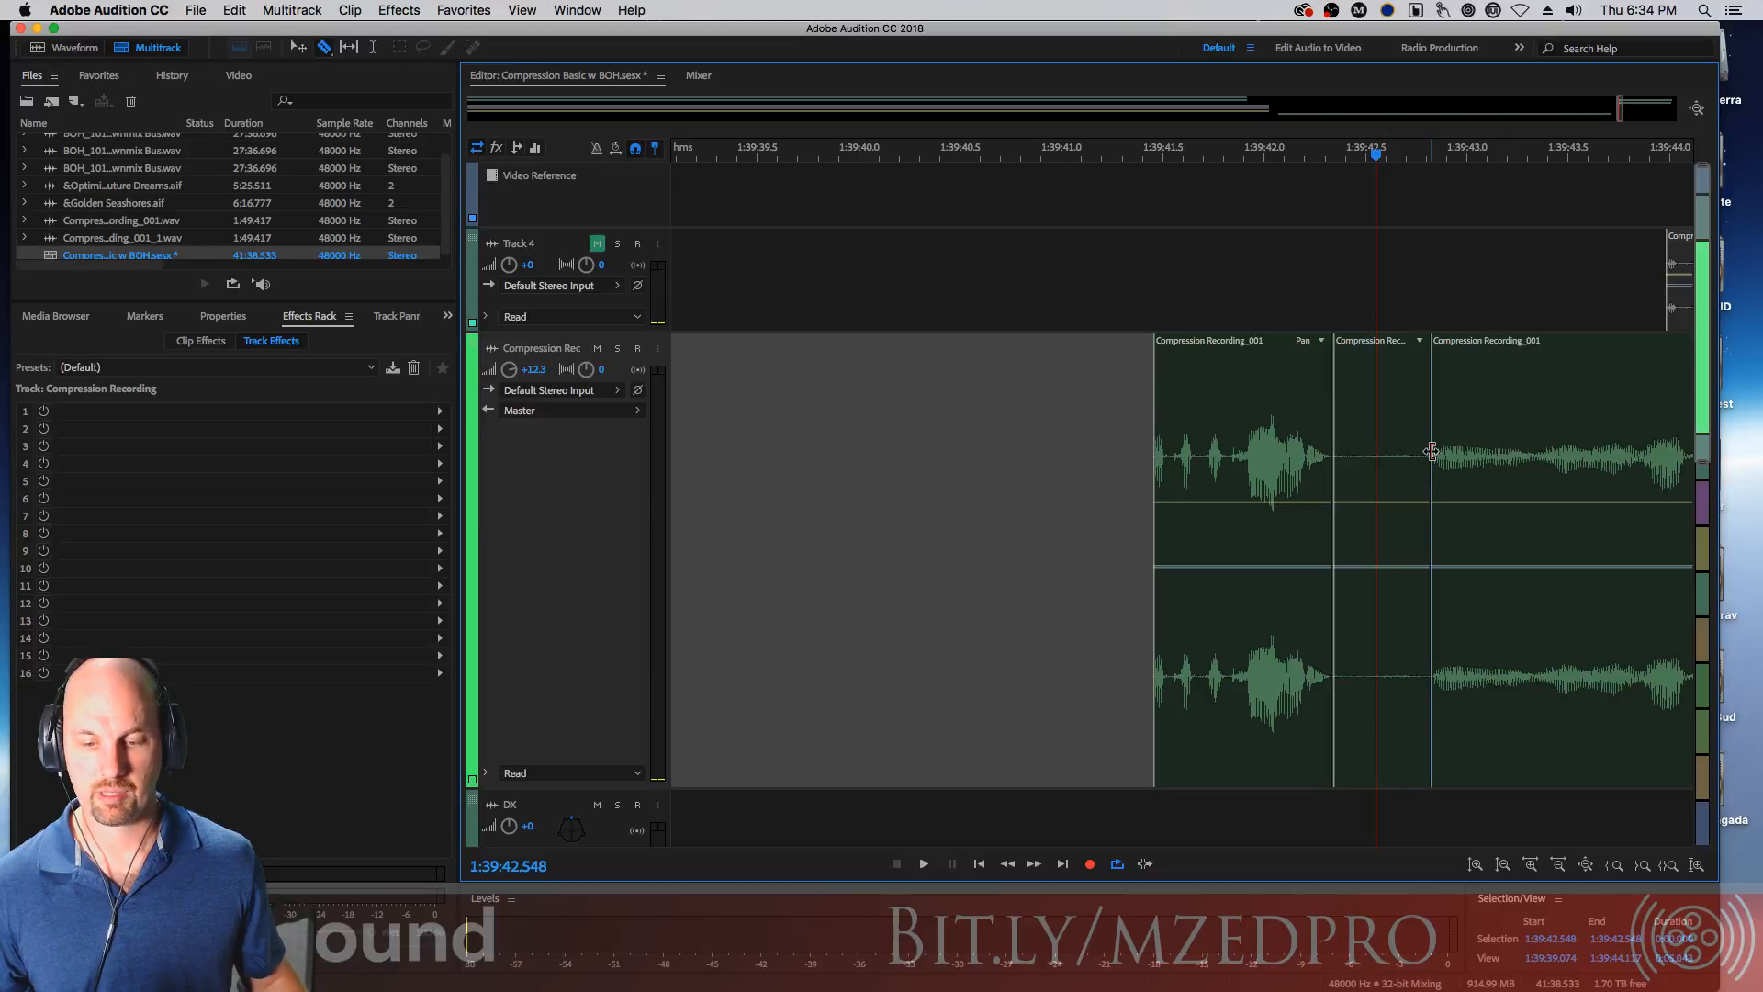
Delete the middle clip segment, then undo the deletion
key("v")
left_click(1369, 428)
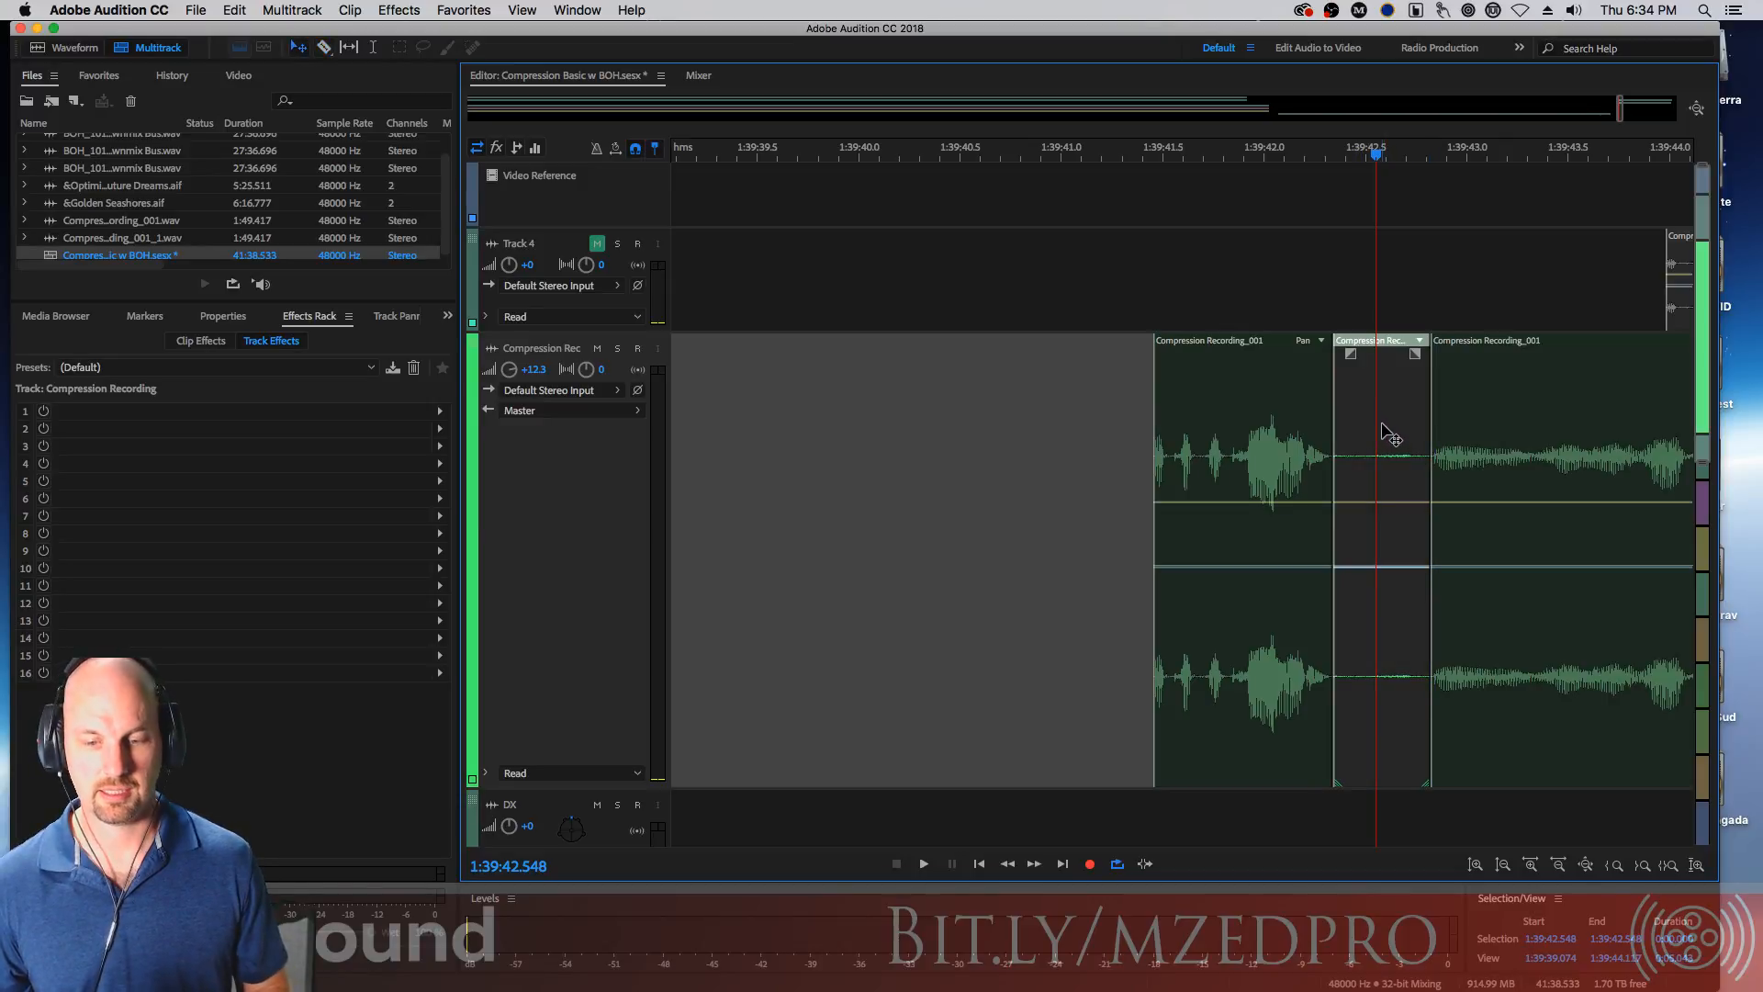
key("Delete")
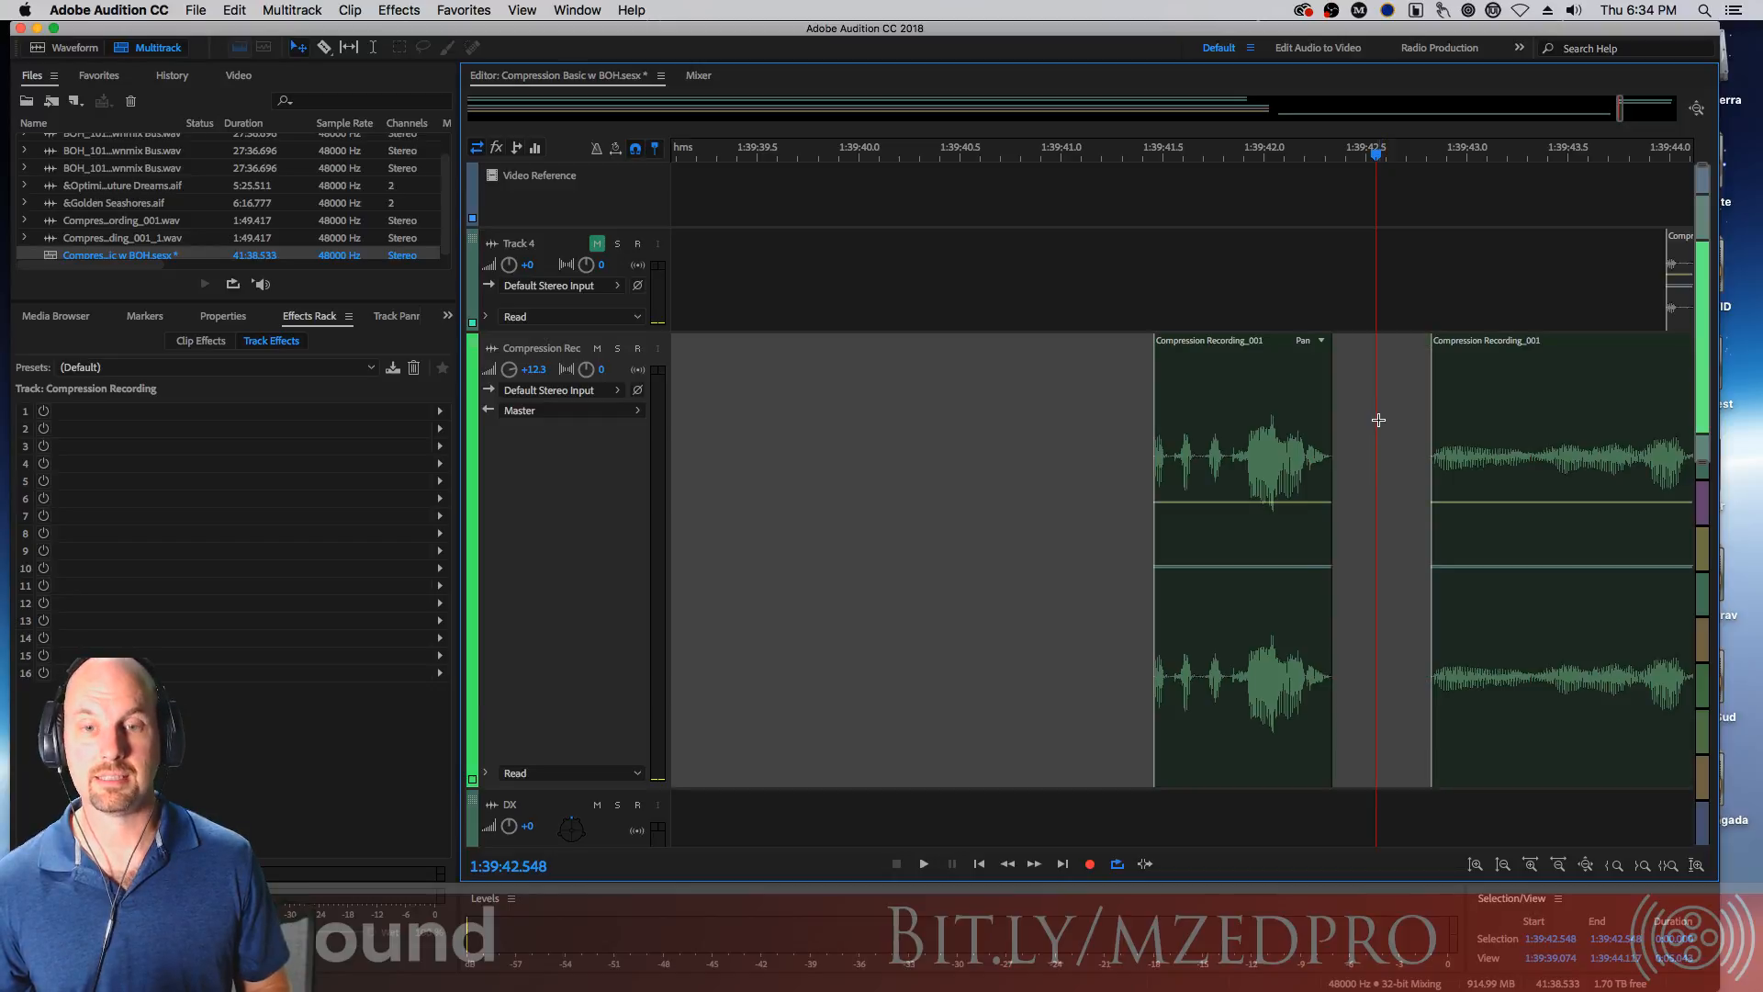
key("super+z")
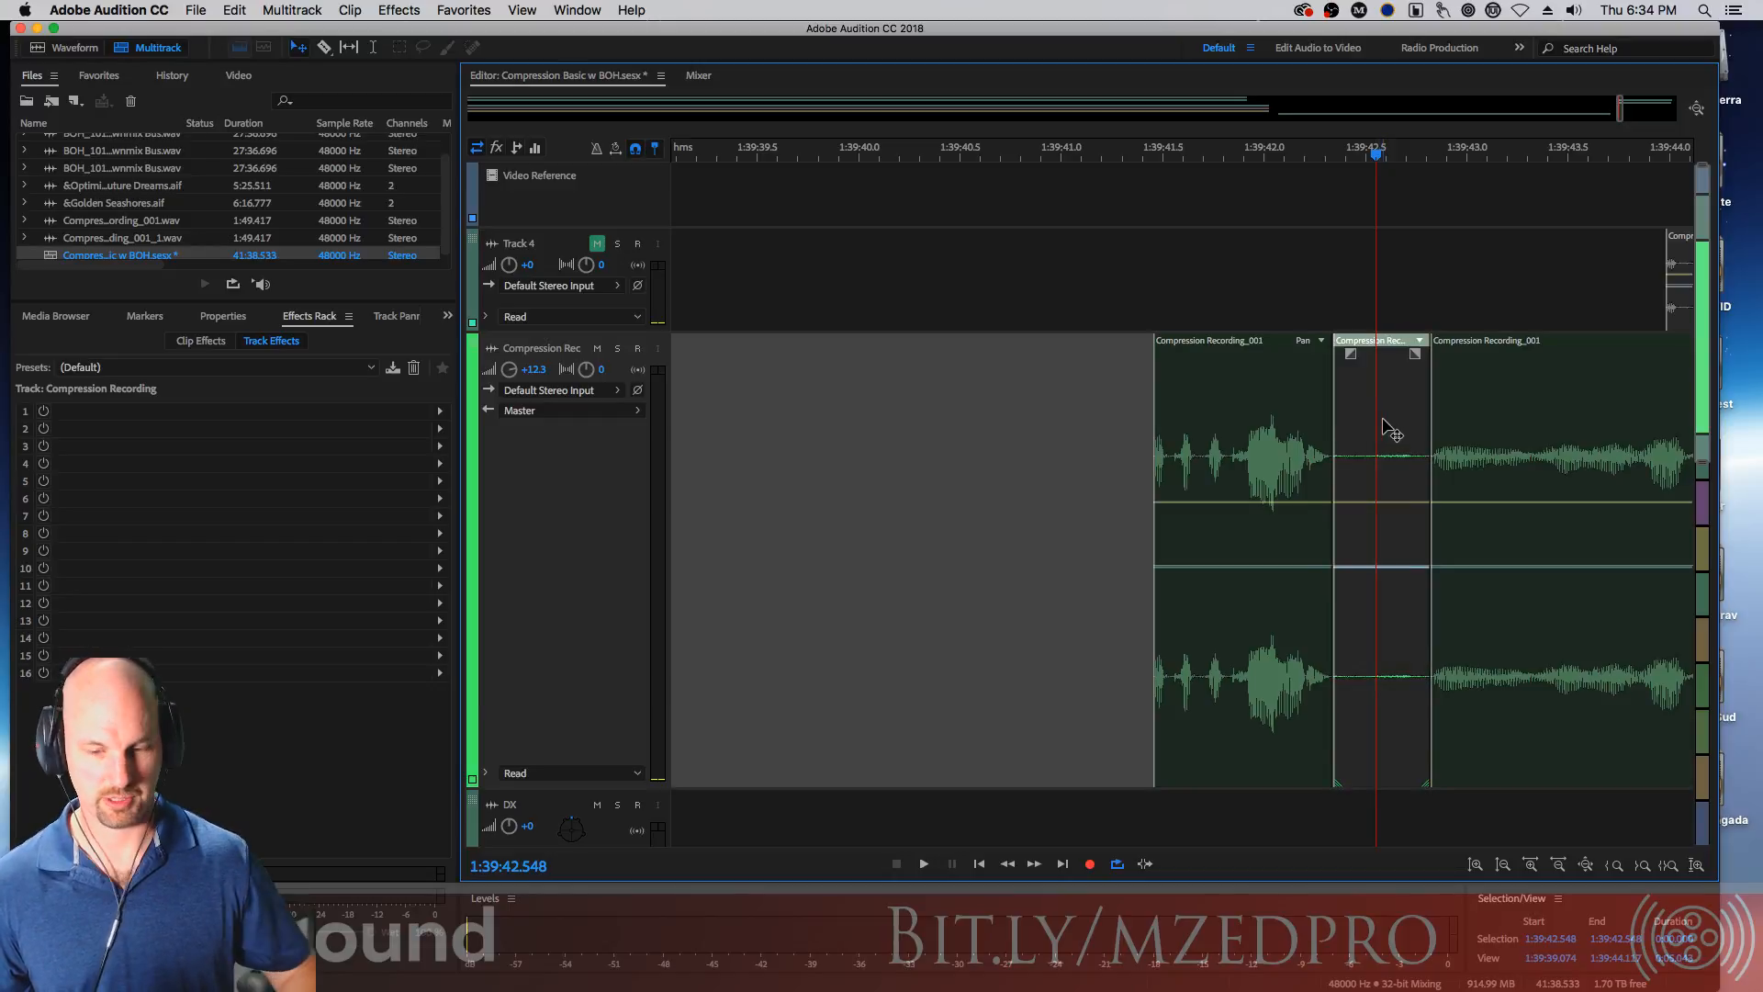
Ripple delete the middle segment, then undo back to the single unsplit clip
key("shift+Delete")
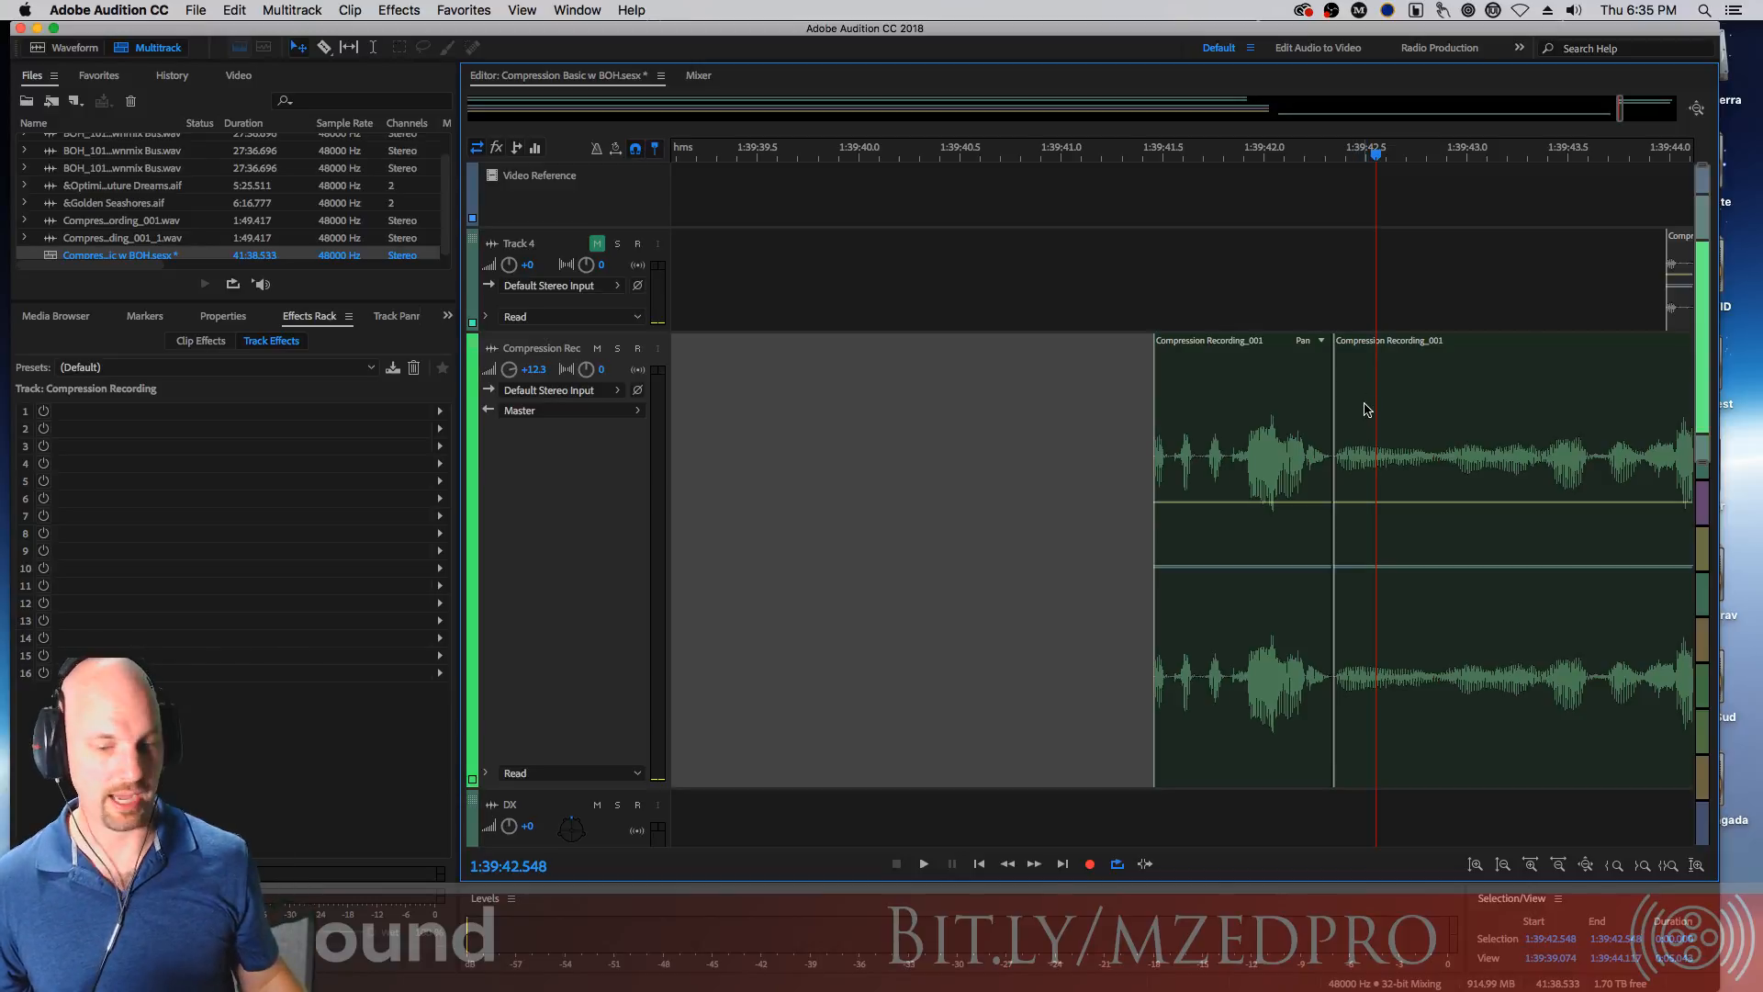
key("super+z")
key("super+z")
key("super+z")
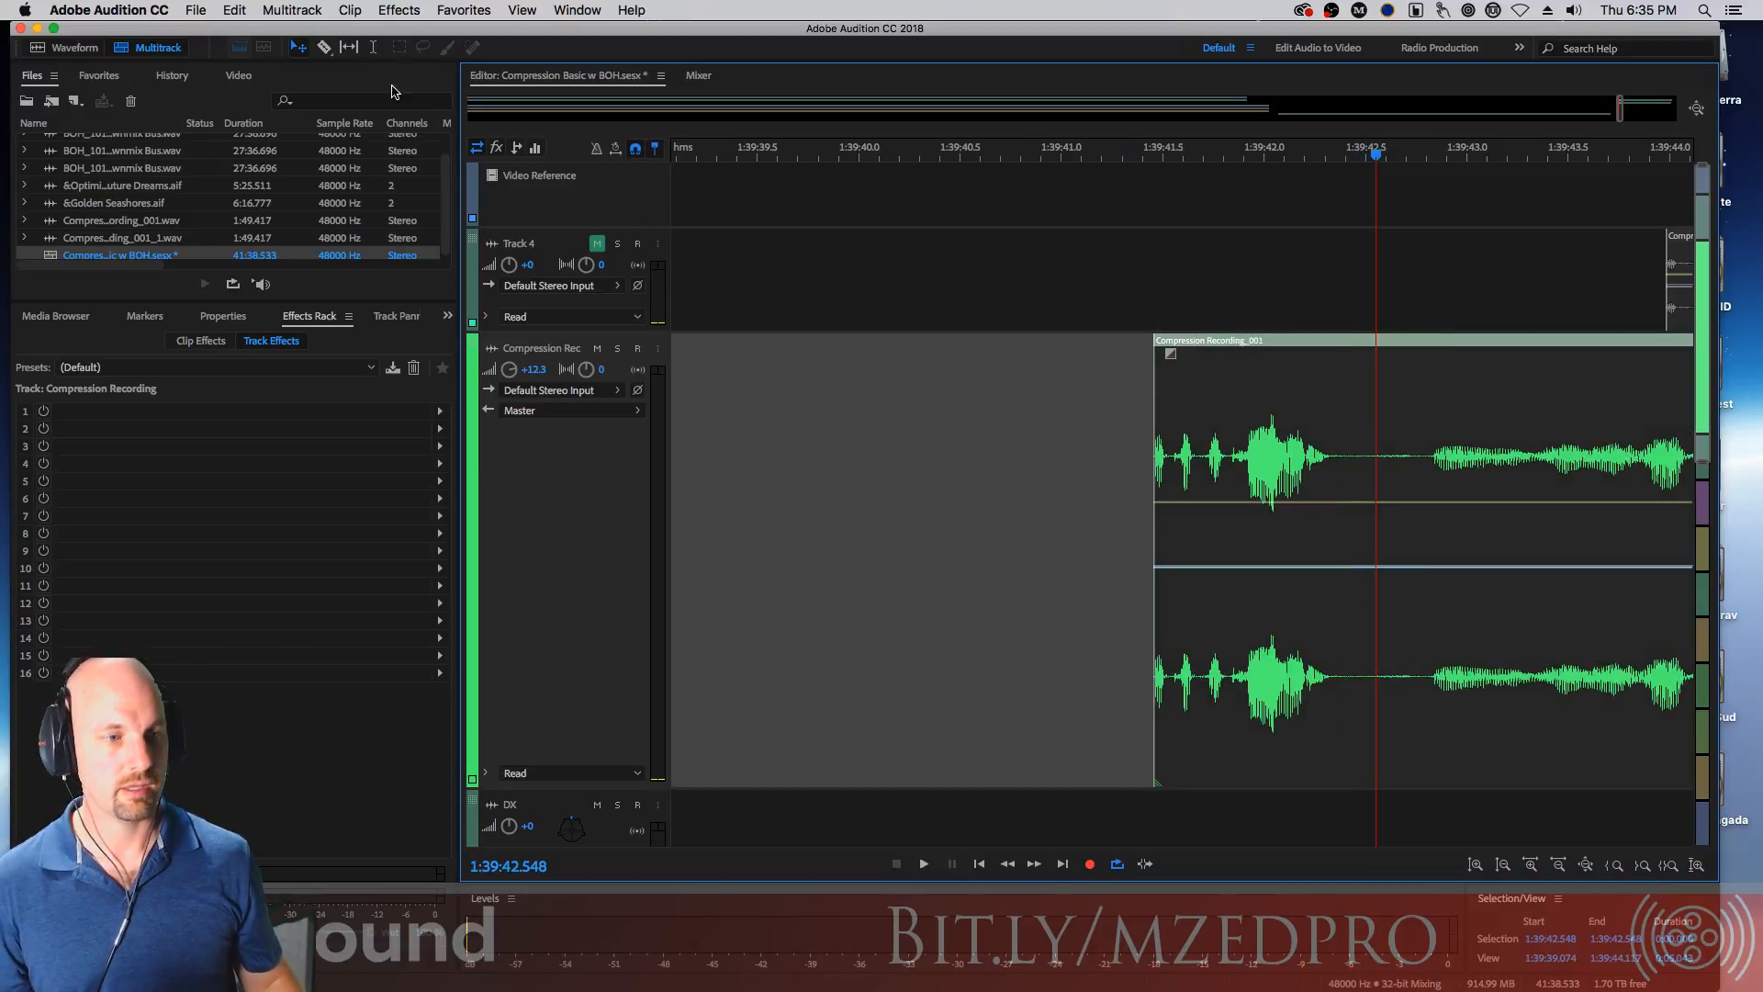
Time-select the quiet gap in the clip and split the clip at the selection's boundaries
left_click(377, 48)
left_click_drag(1337, 449, 1426, 453)
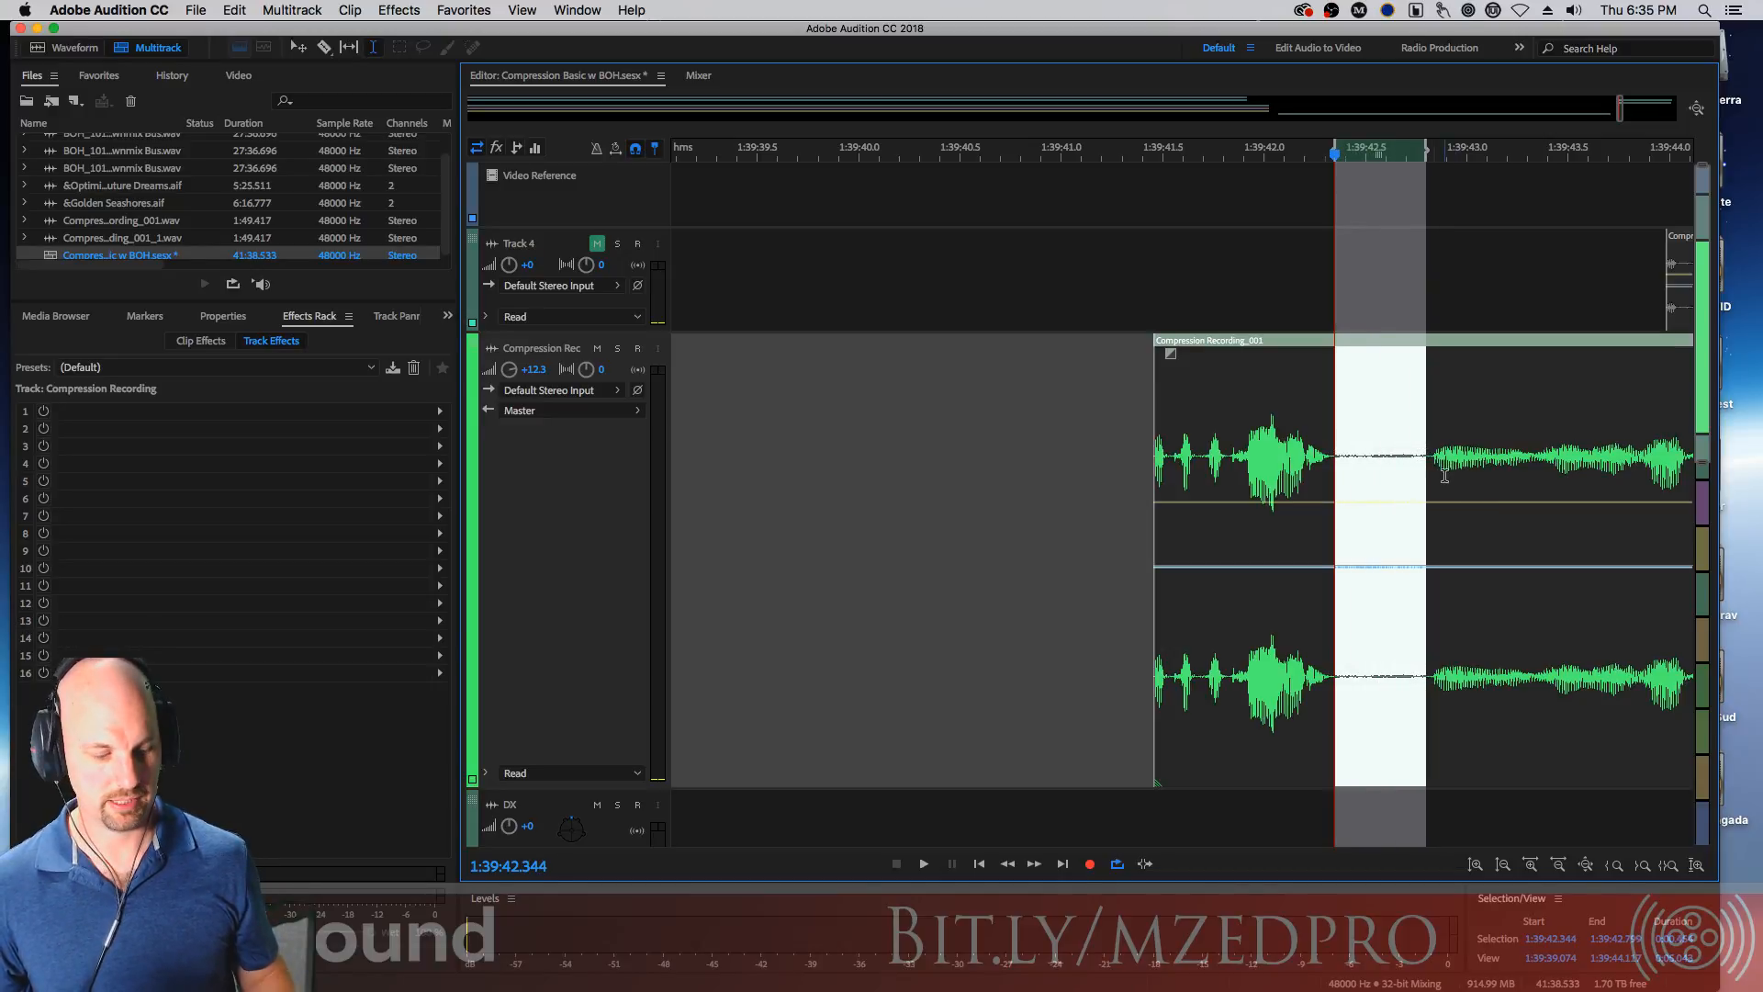
key("Delete")
key("super+z")
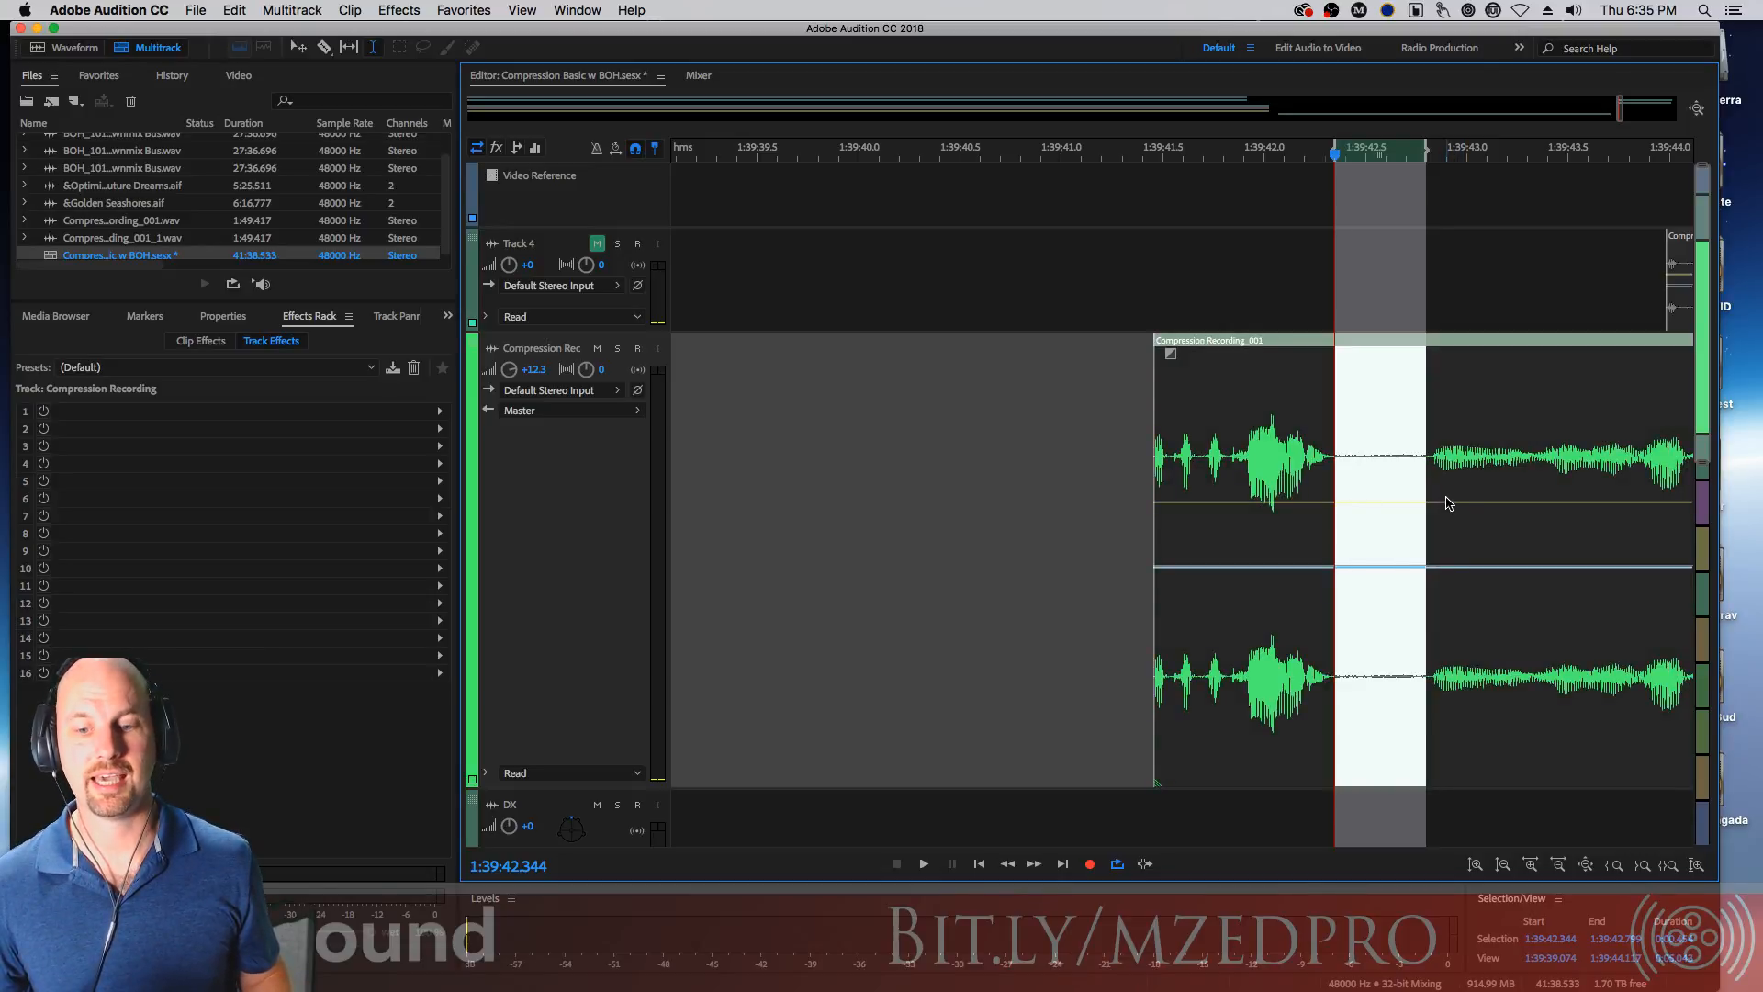
key("super+k")
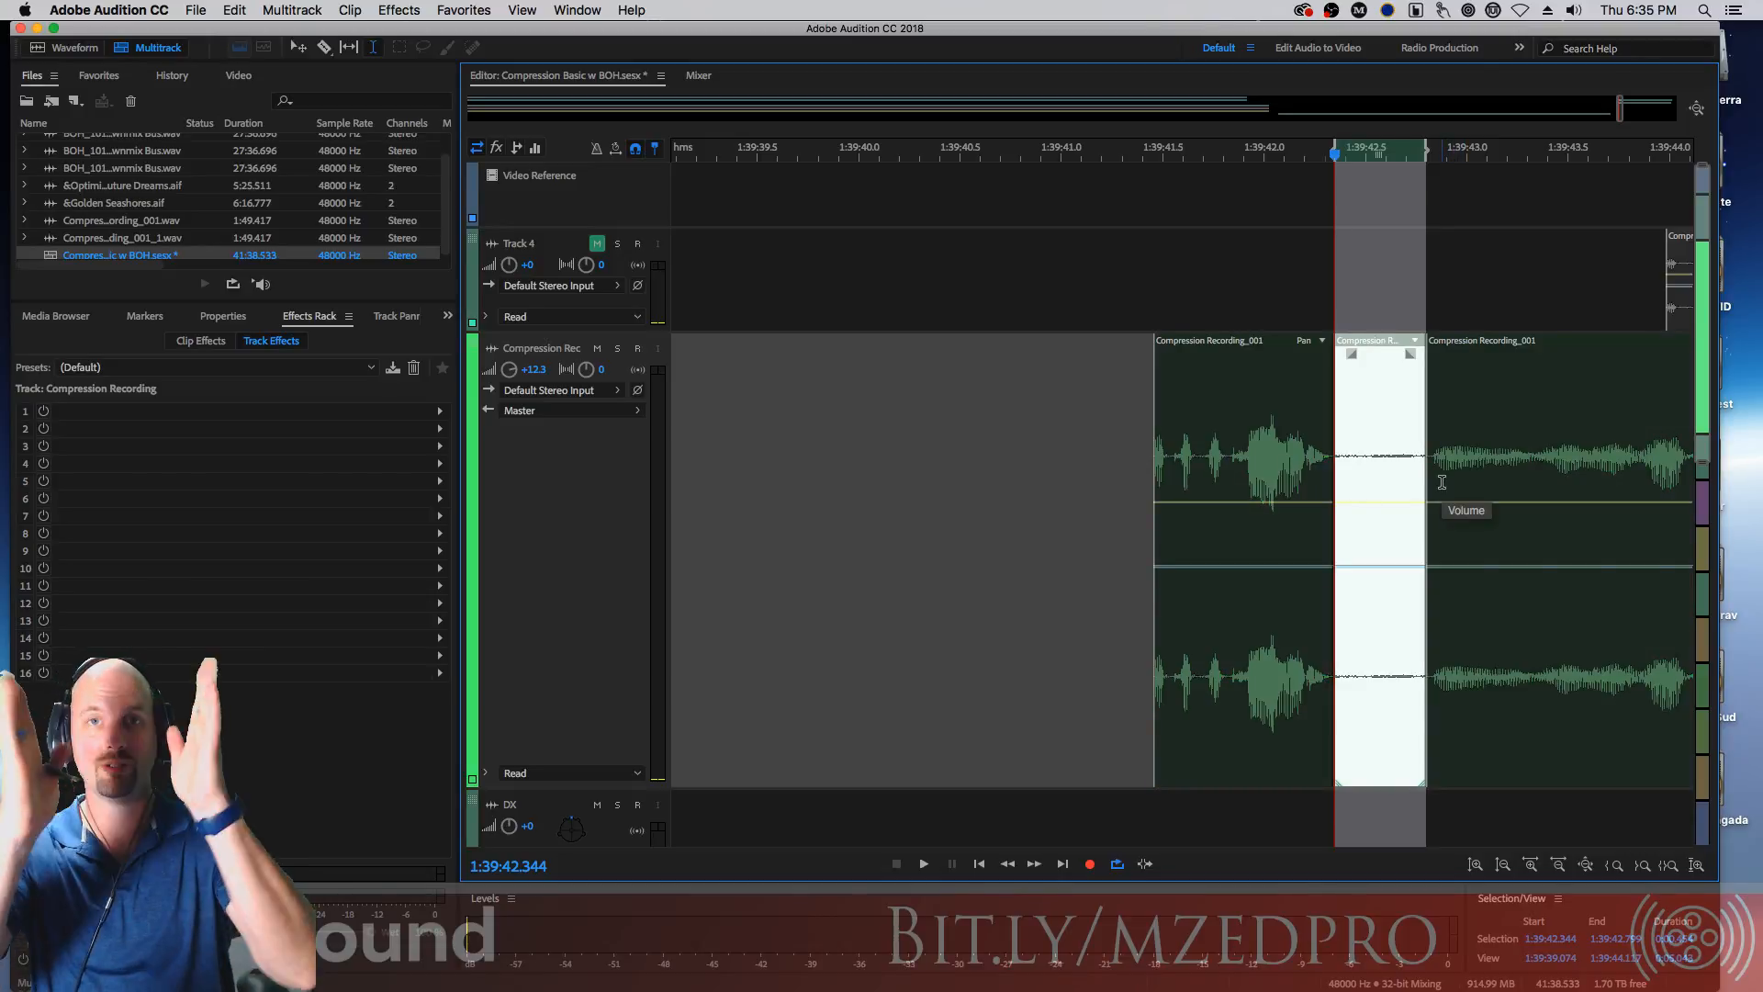
Ripple delete the selected middle segment, audition the joined clips, and undo the ripple delete
key("shift+Delete")
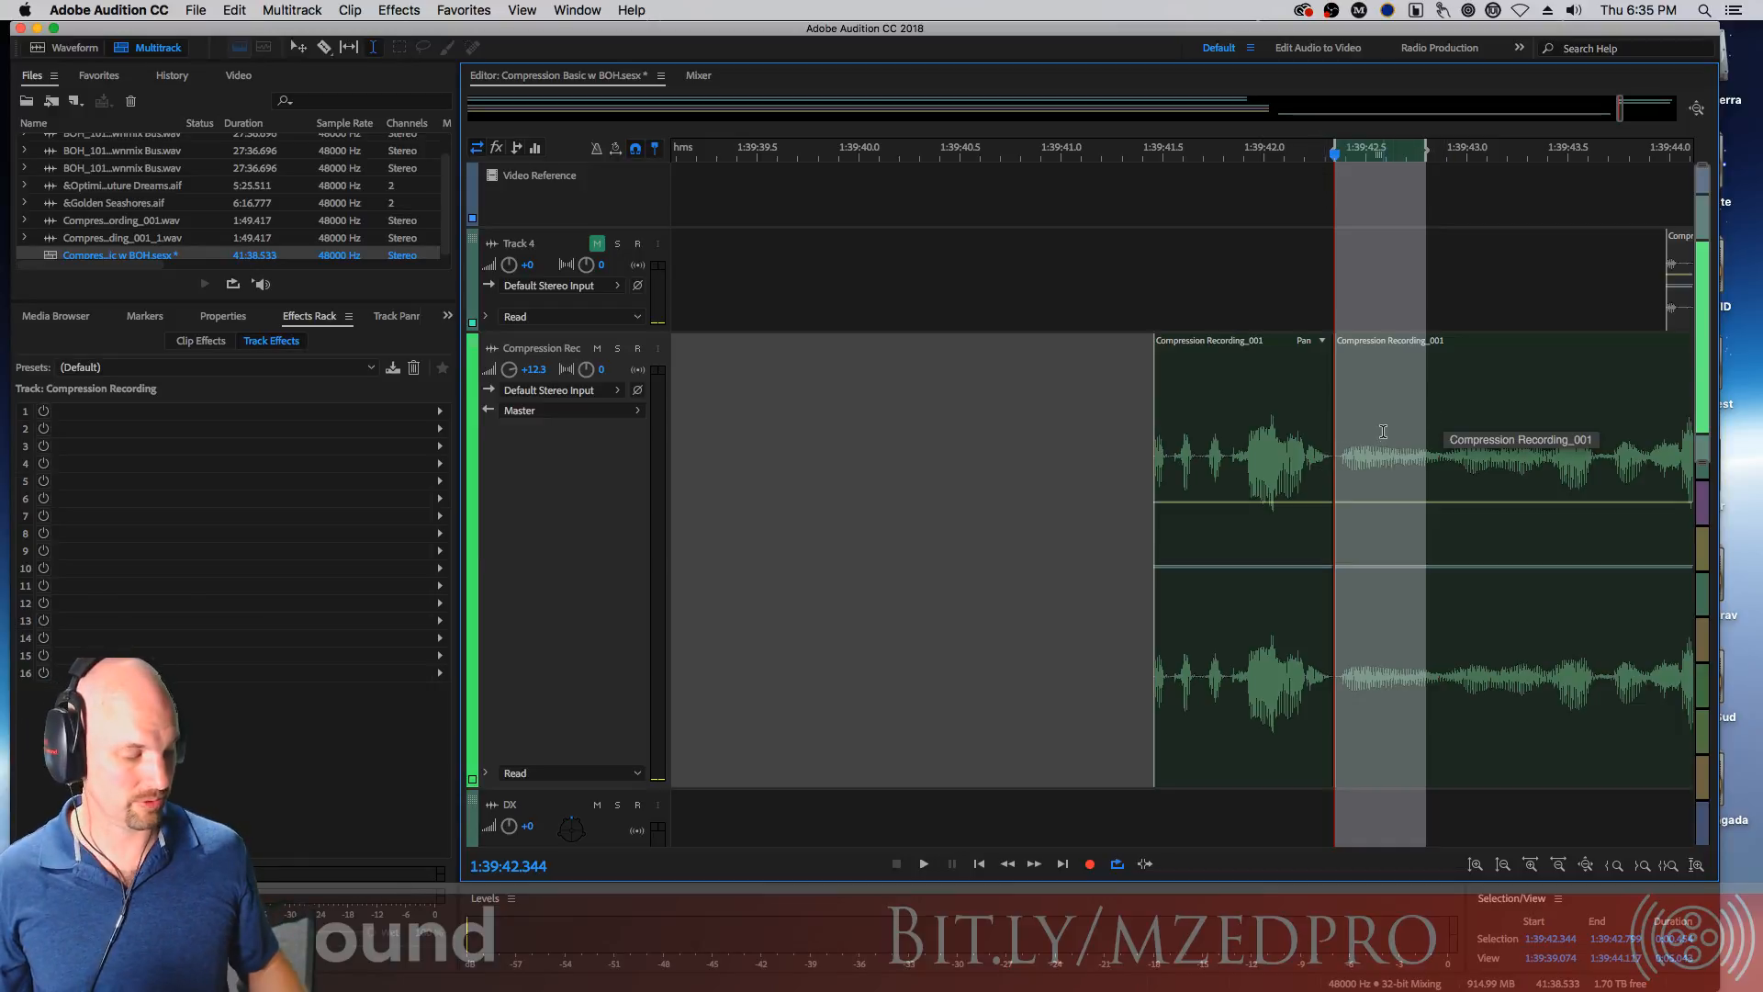
key("super+z")
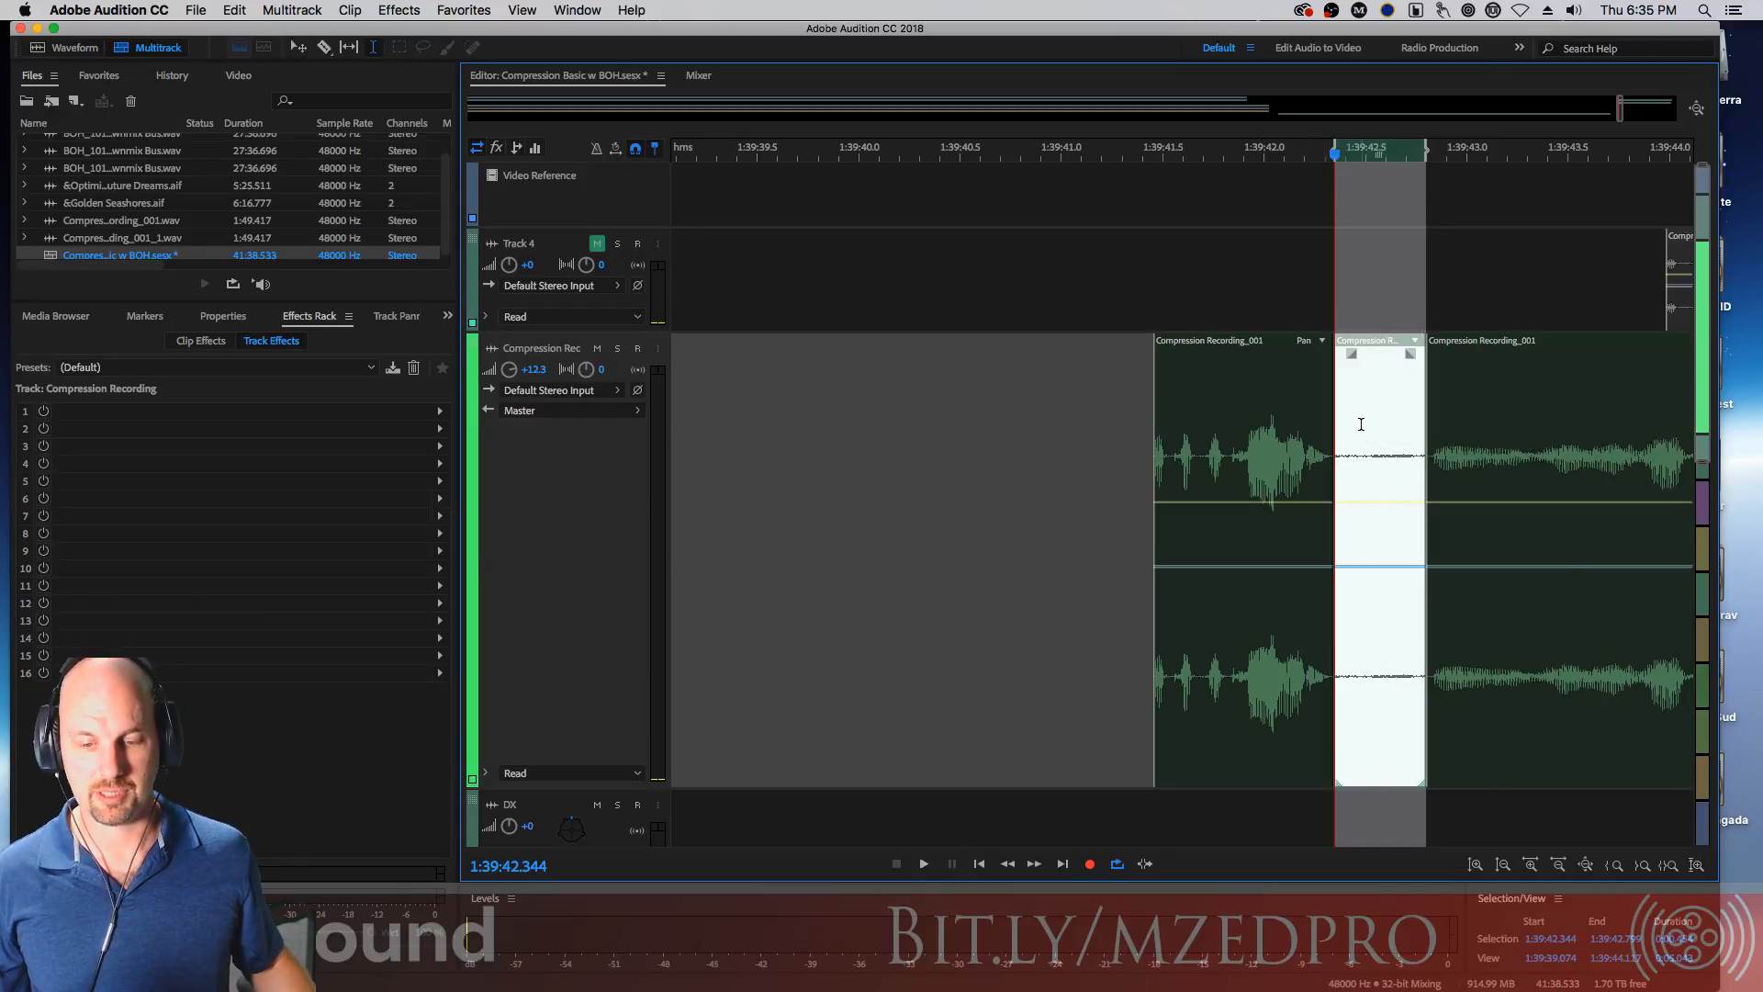
key("space")
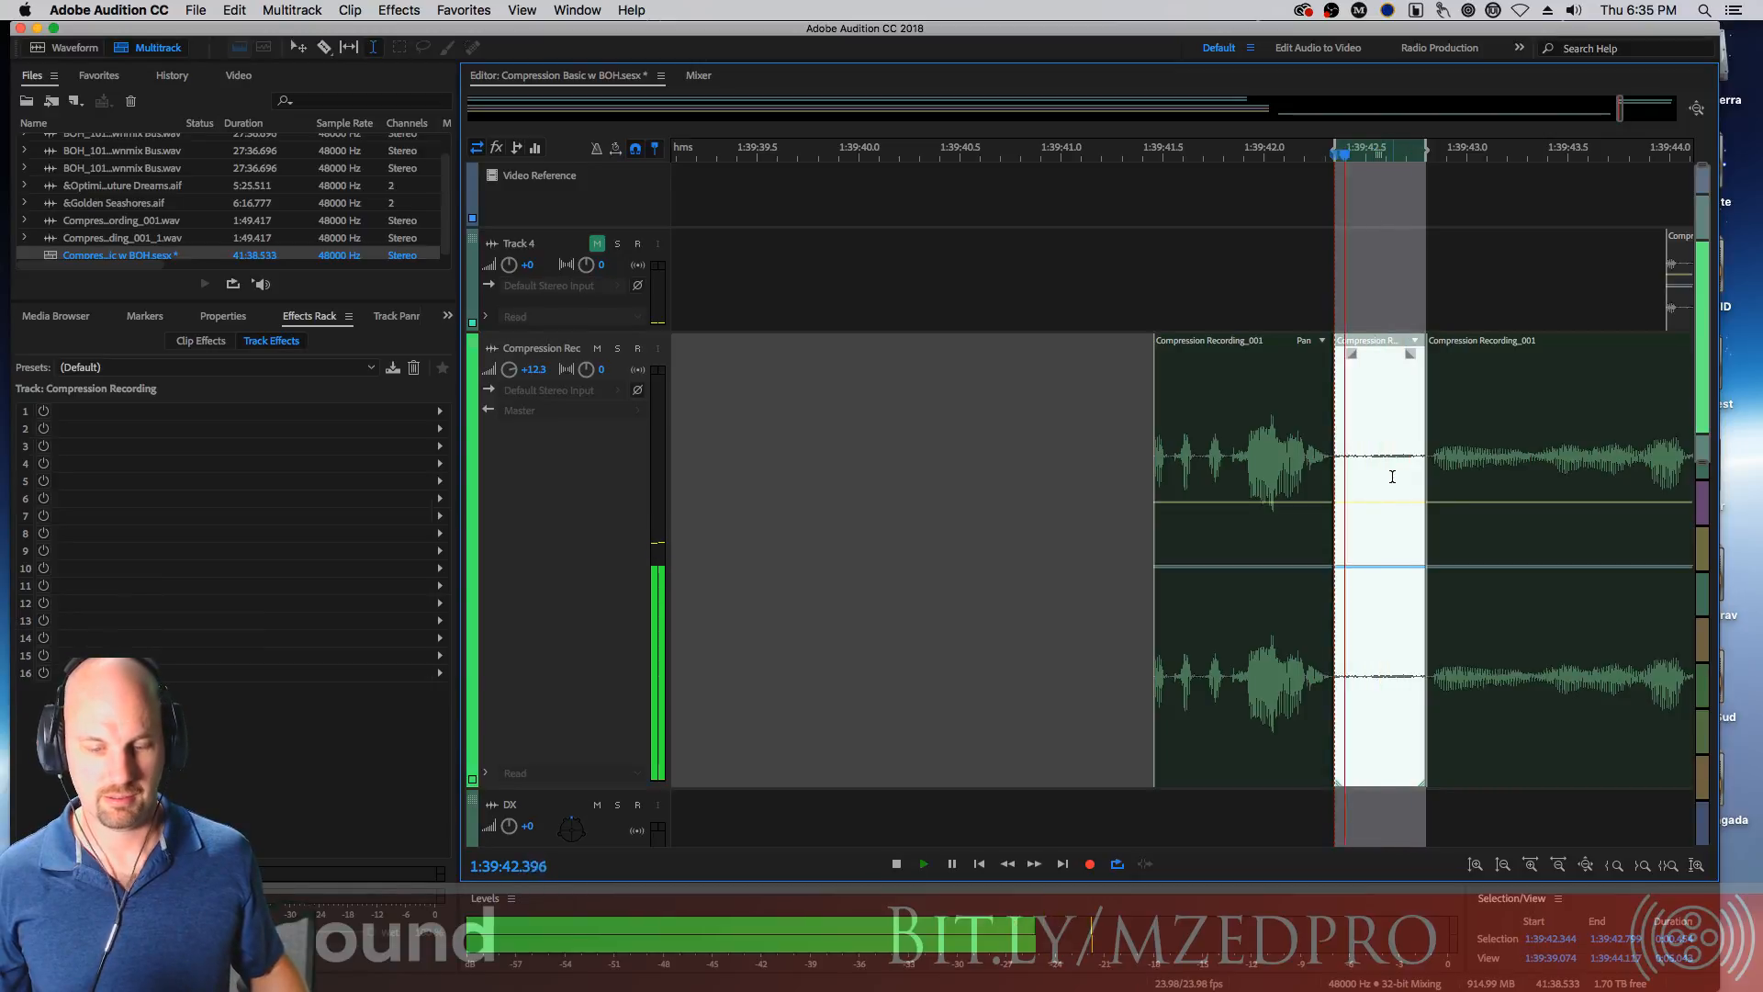
key("space")
key("shift+Delete")
left_click(1284, 430)
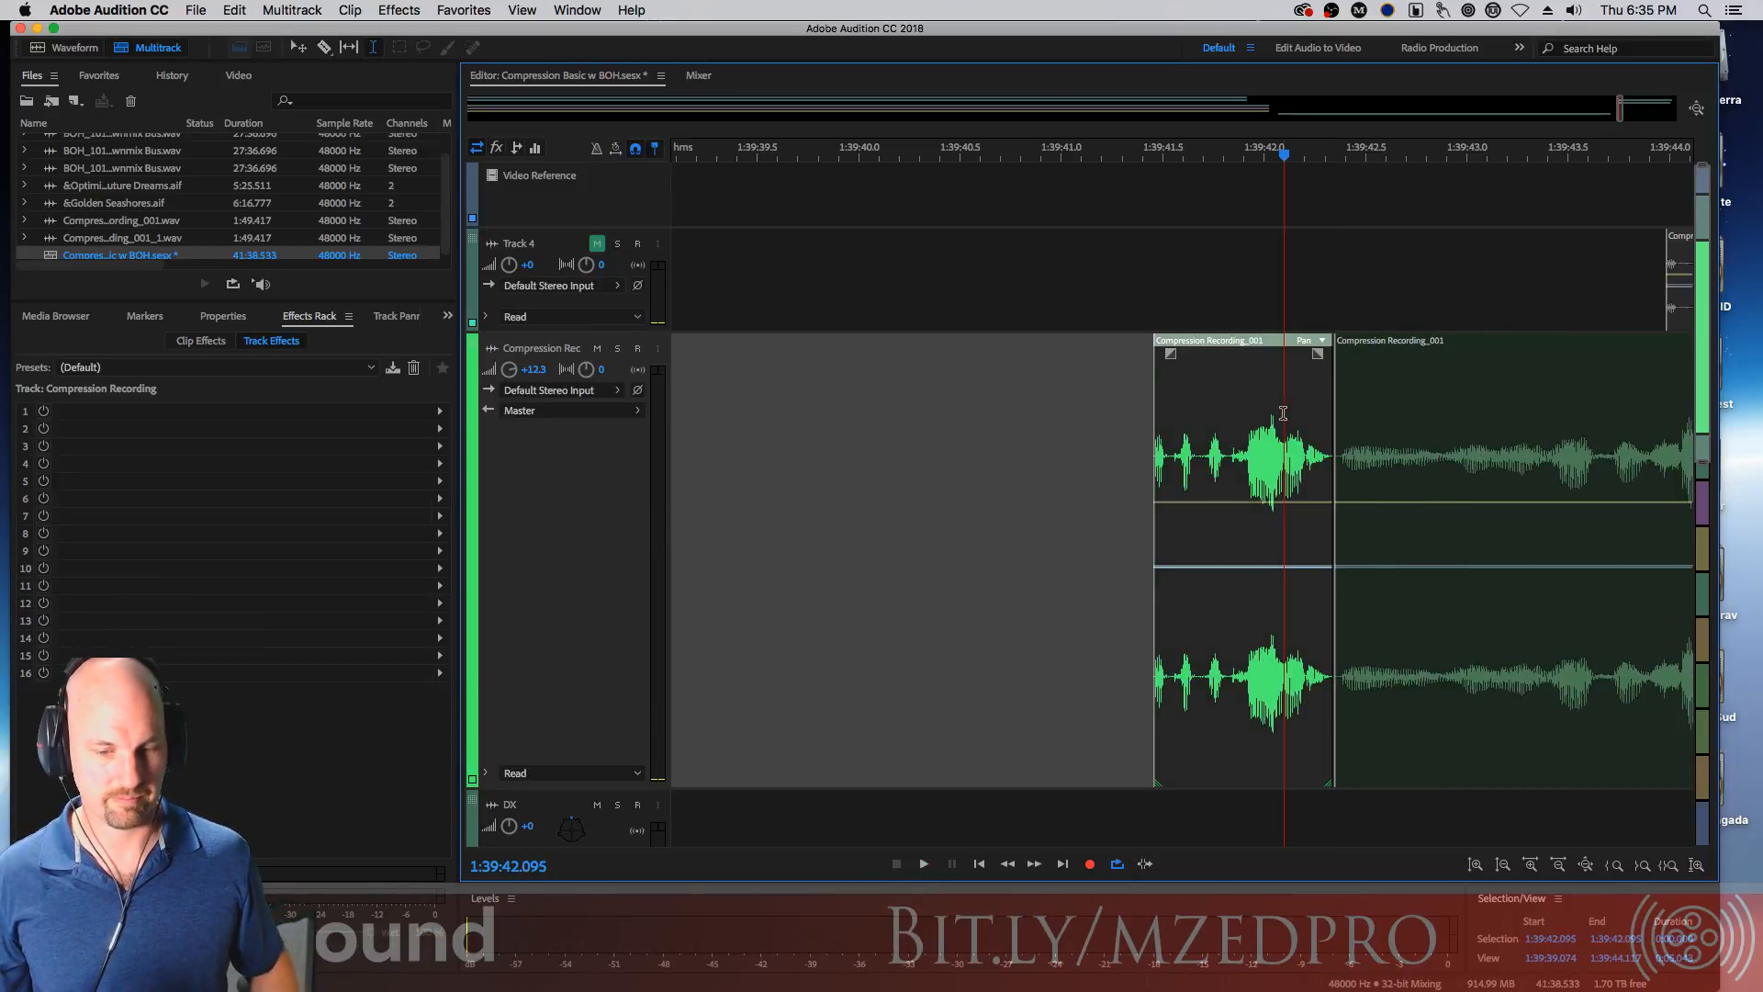
key("space")
key("space")
key("super+z")
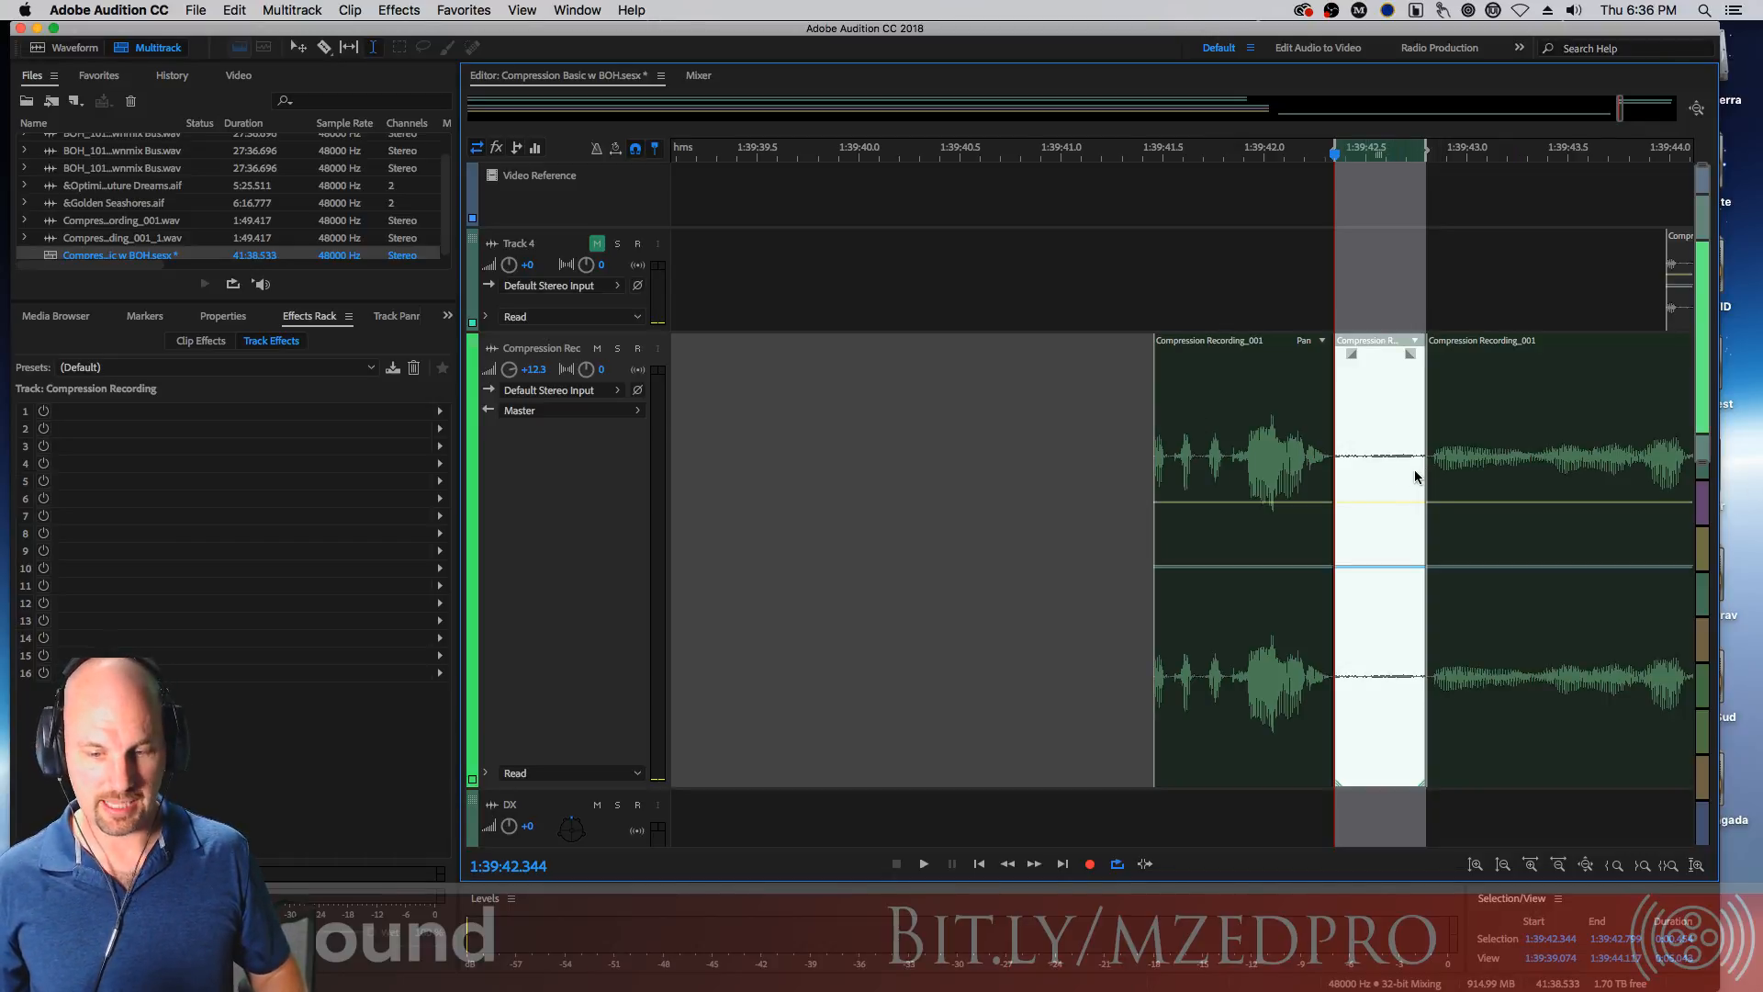
Mute the short middle clip segment
scroll(1415, 459, "down", 5)
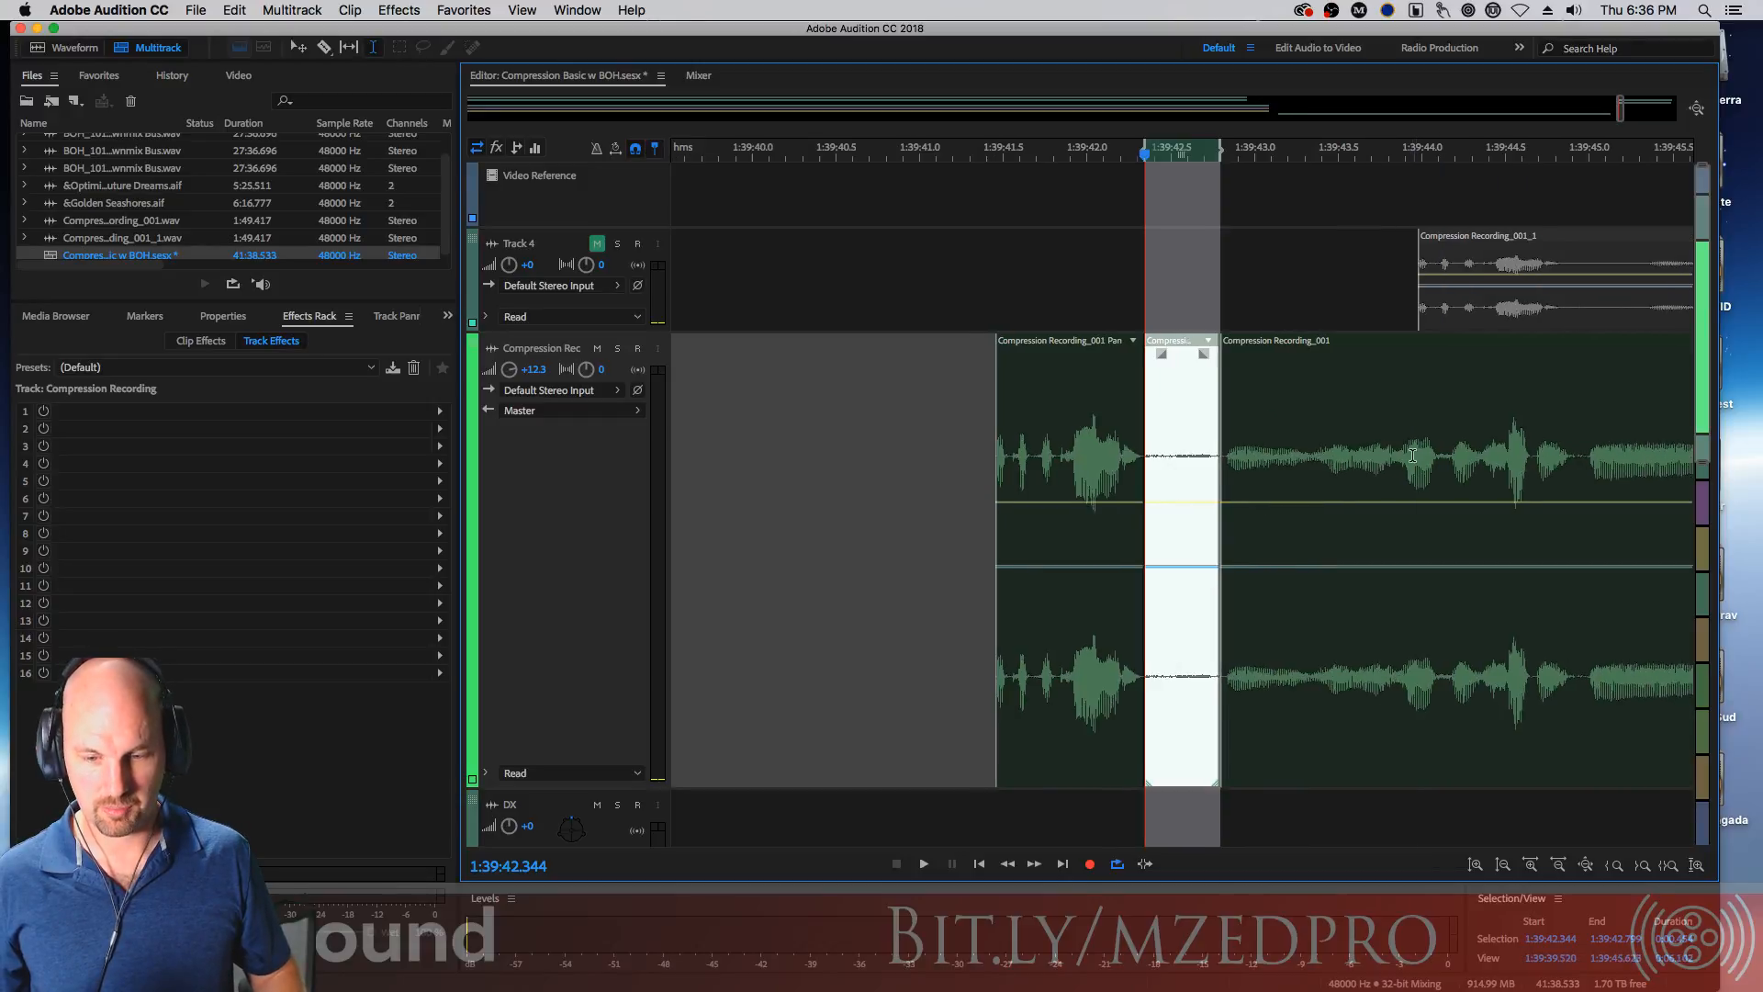
scroll(1151, 421, "down", 1)
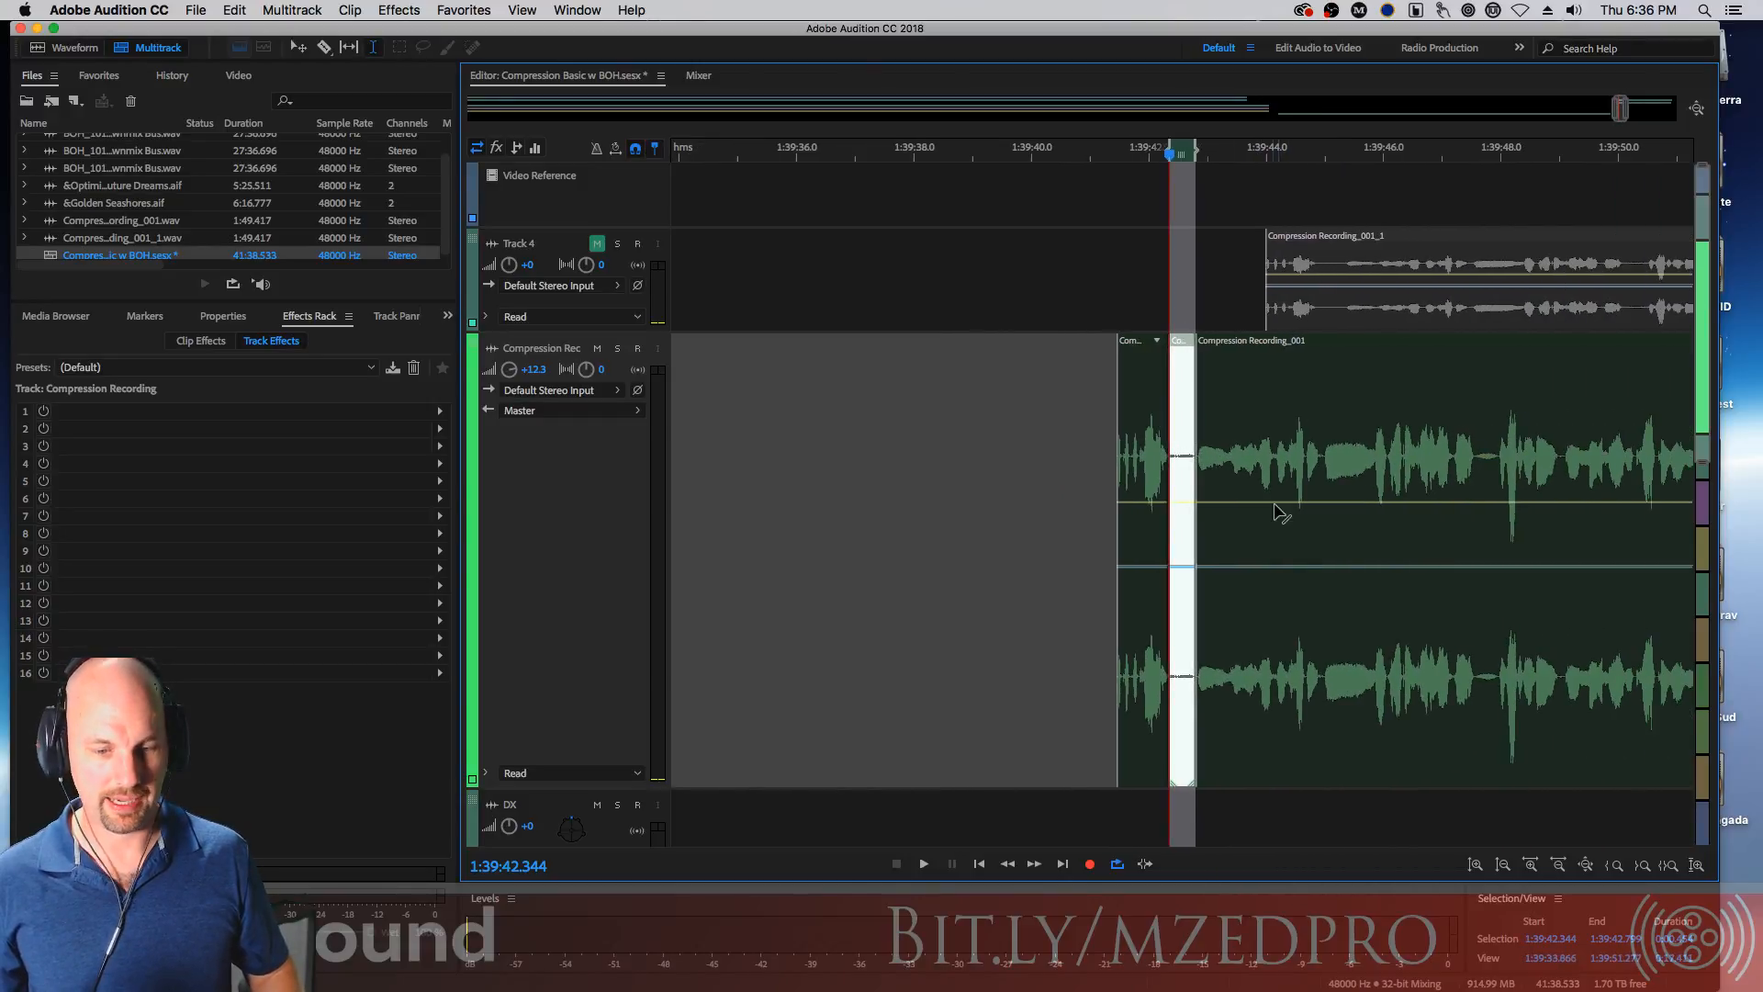
right_click(1184, 495)
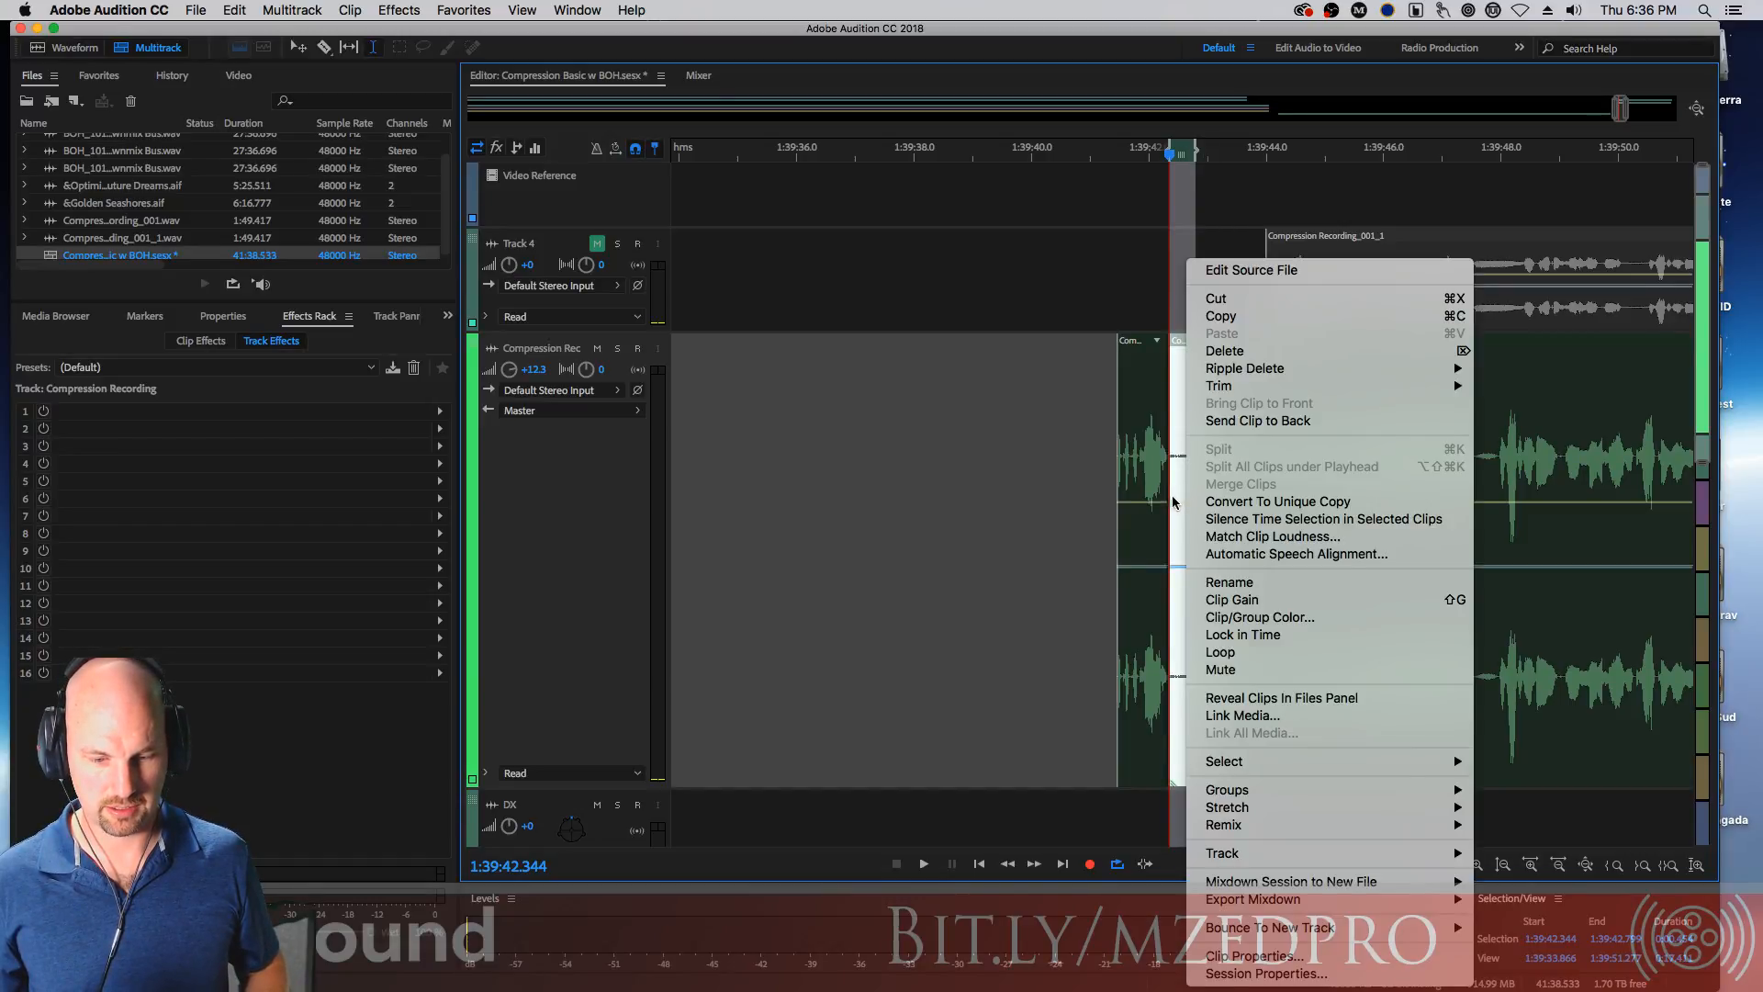
left_click(1260, 670)
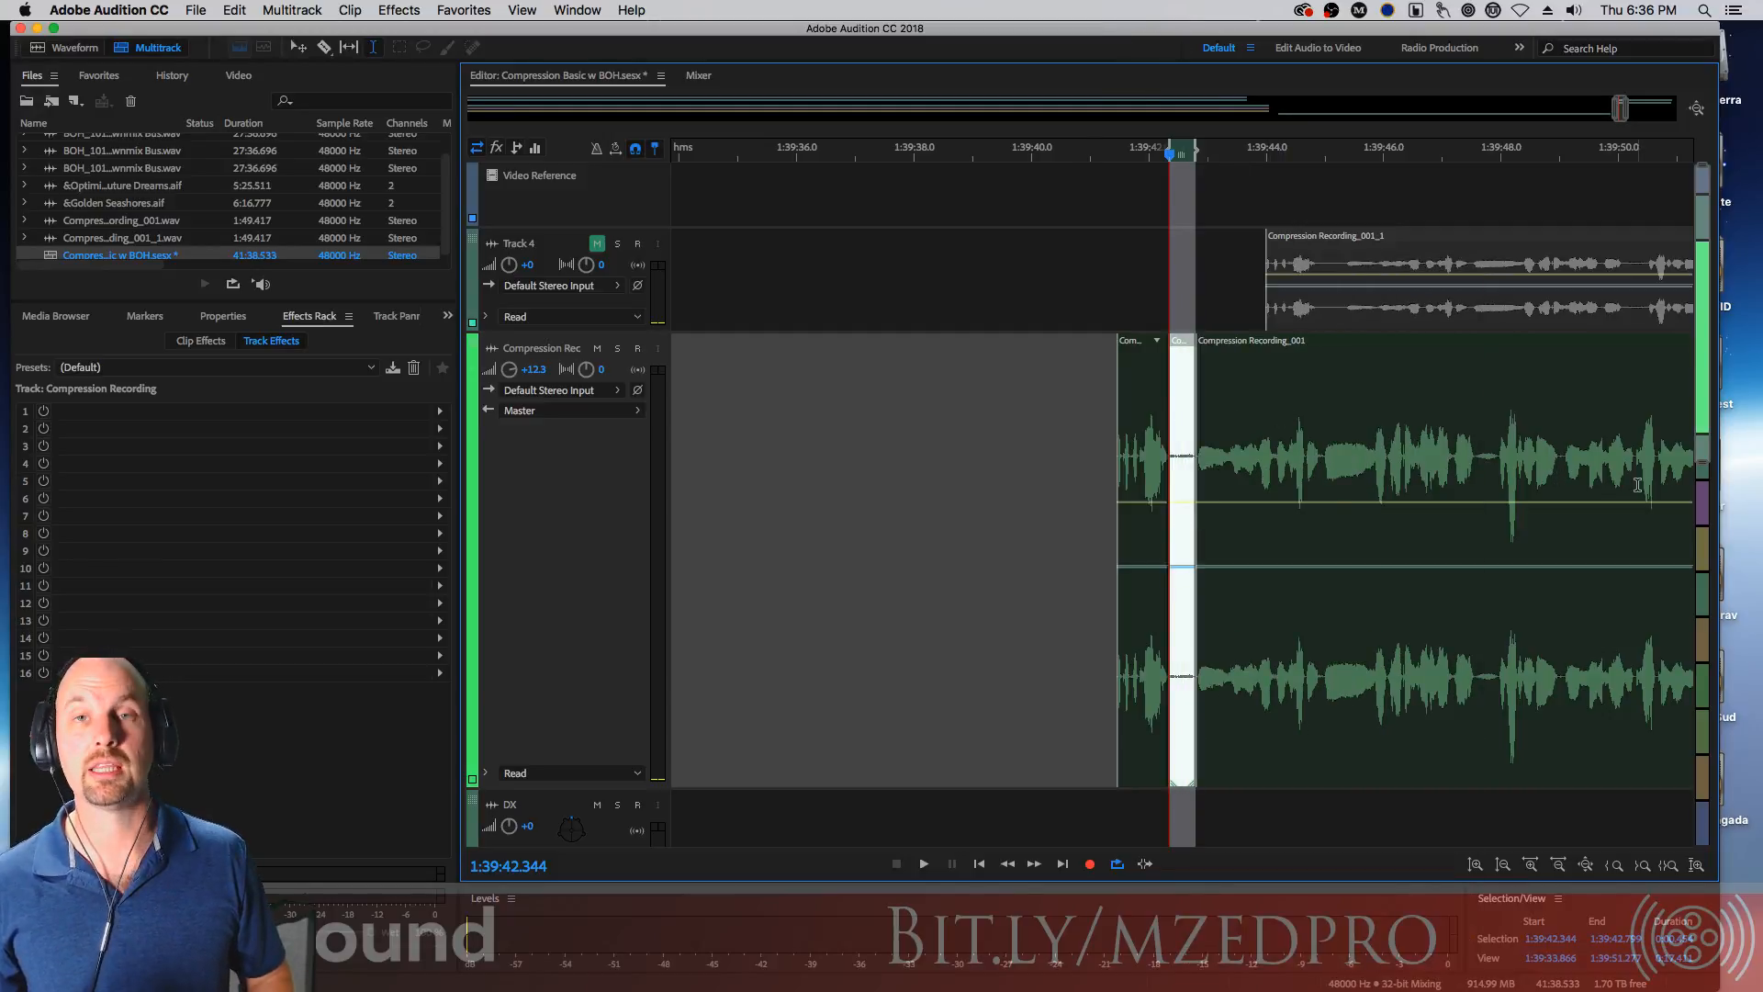
Zoom in on the muted segment and the clip before it
key("equal")
key("equal")
key("equal")
key("equal")
key("equal")
key("equal")
key("equal")
key("equal")
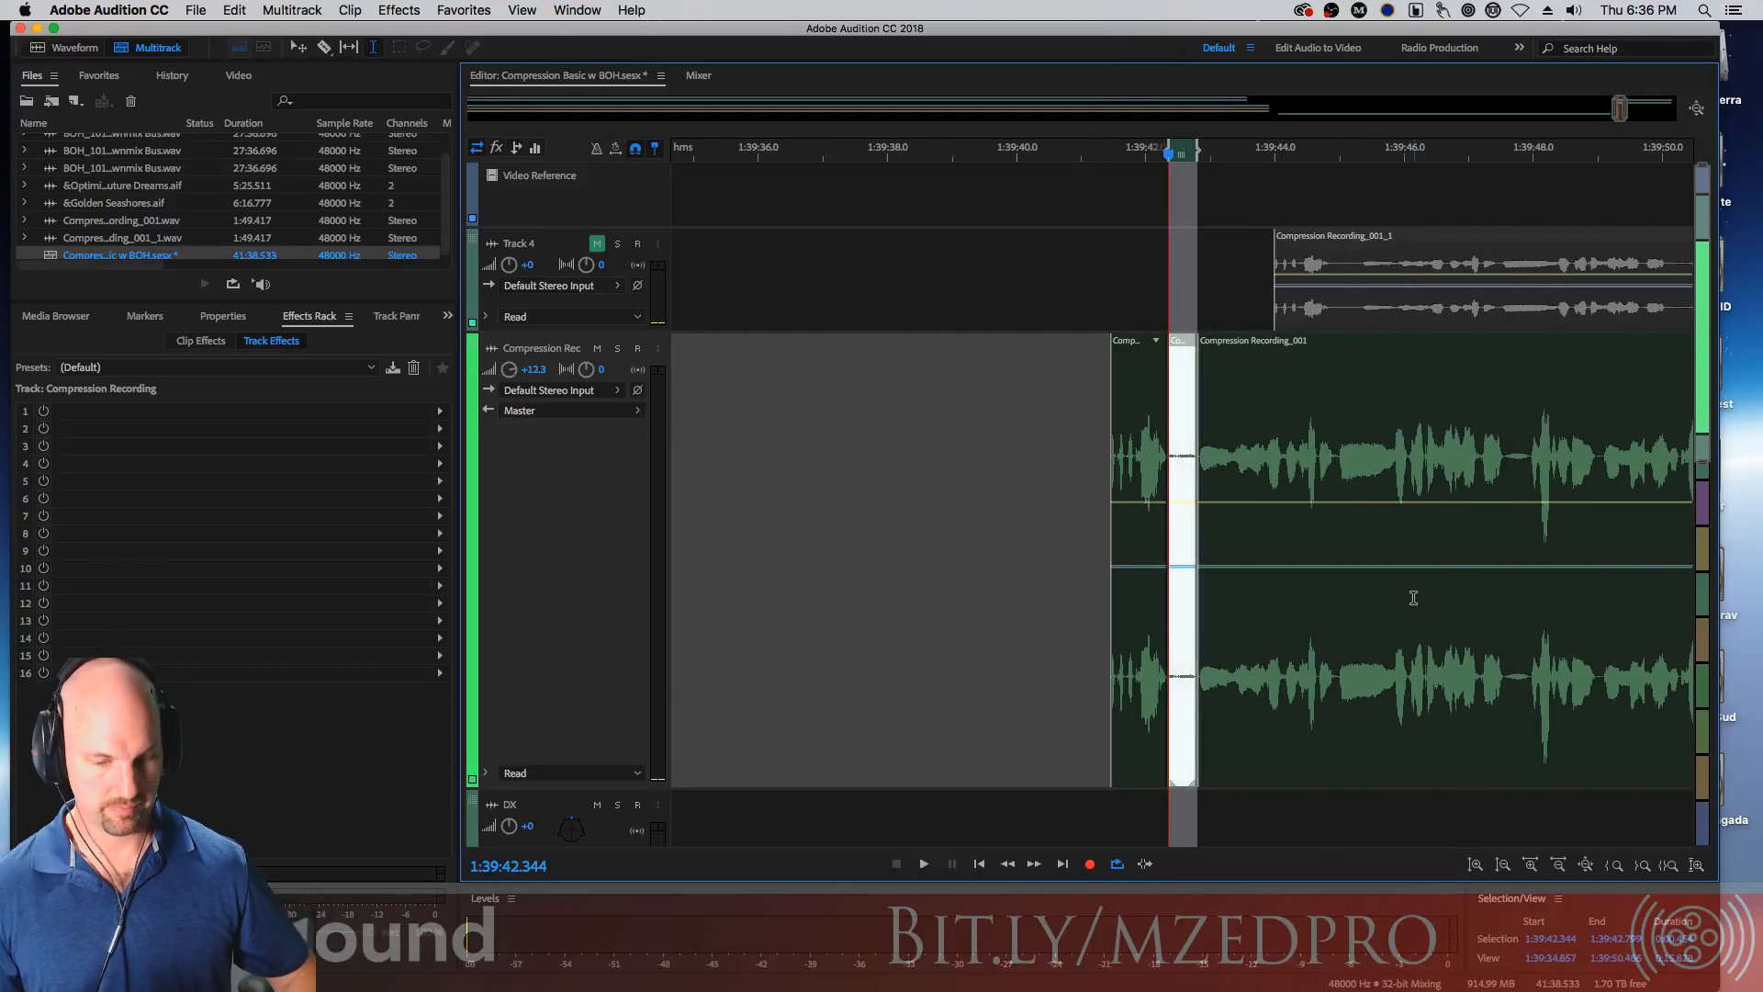
key("equal")
key("equal")
key("equal")
key("equal")
key("equal")
key("equal")
key("equal")
key("equal")
key("equal")
key("equal")
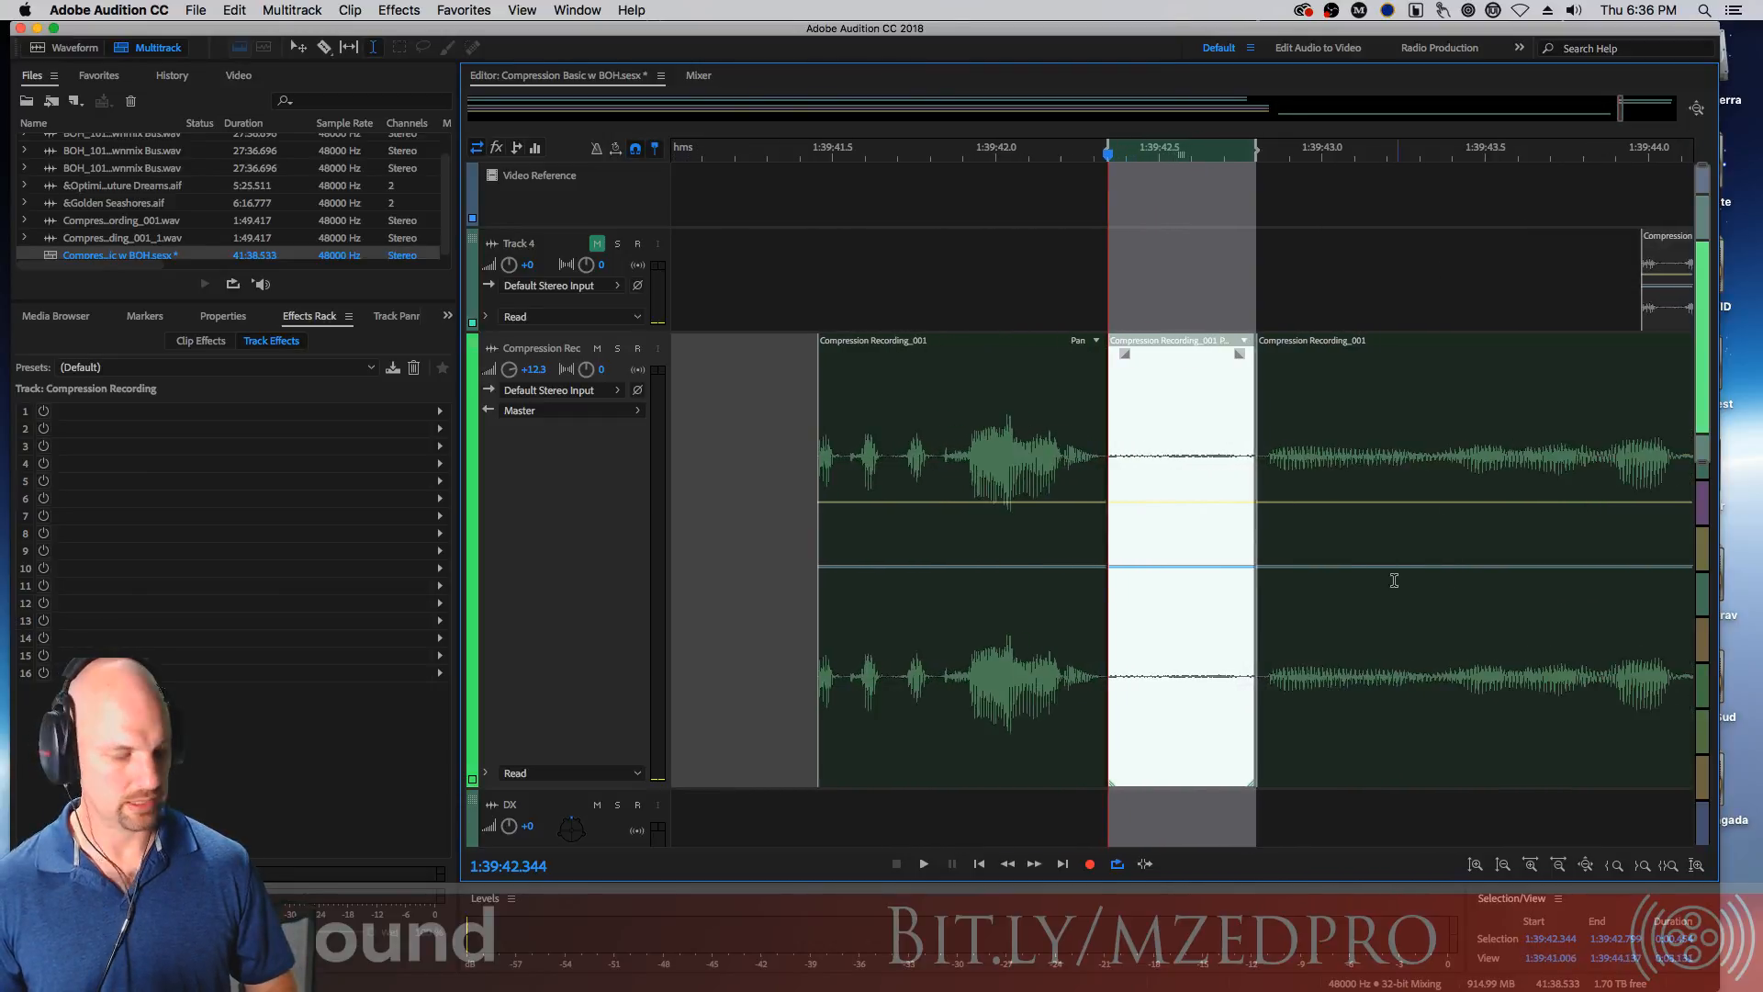
key("v")
left_click(1047, 485)
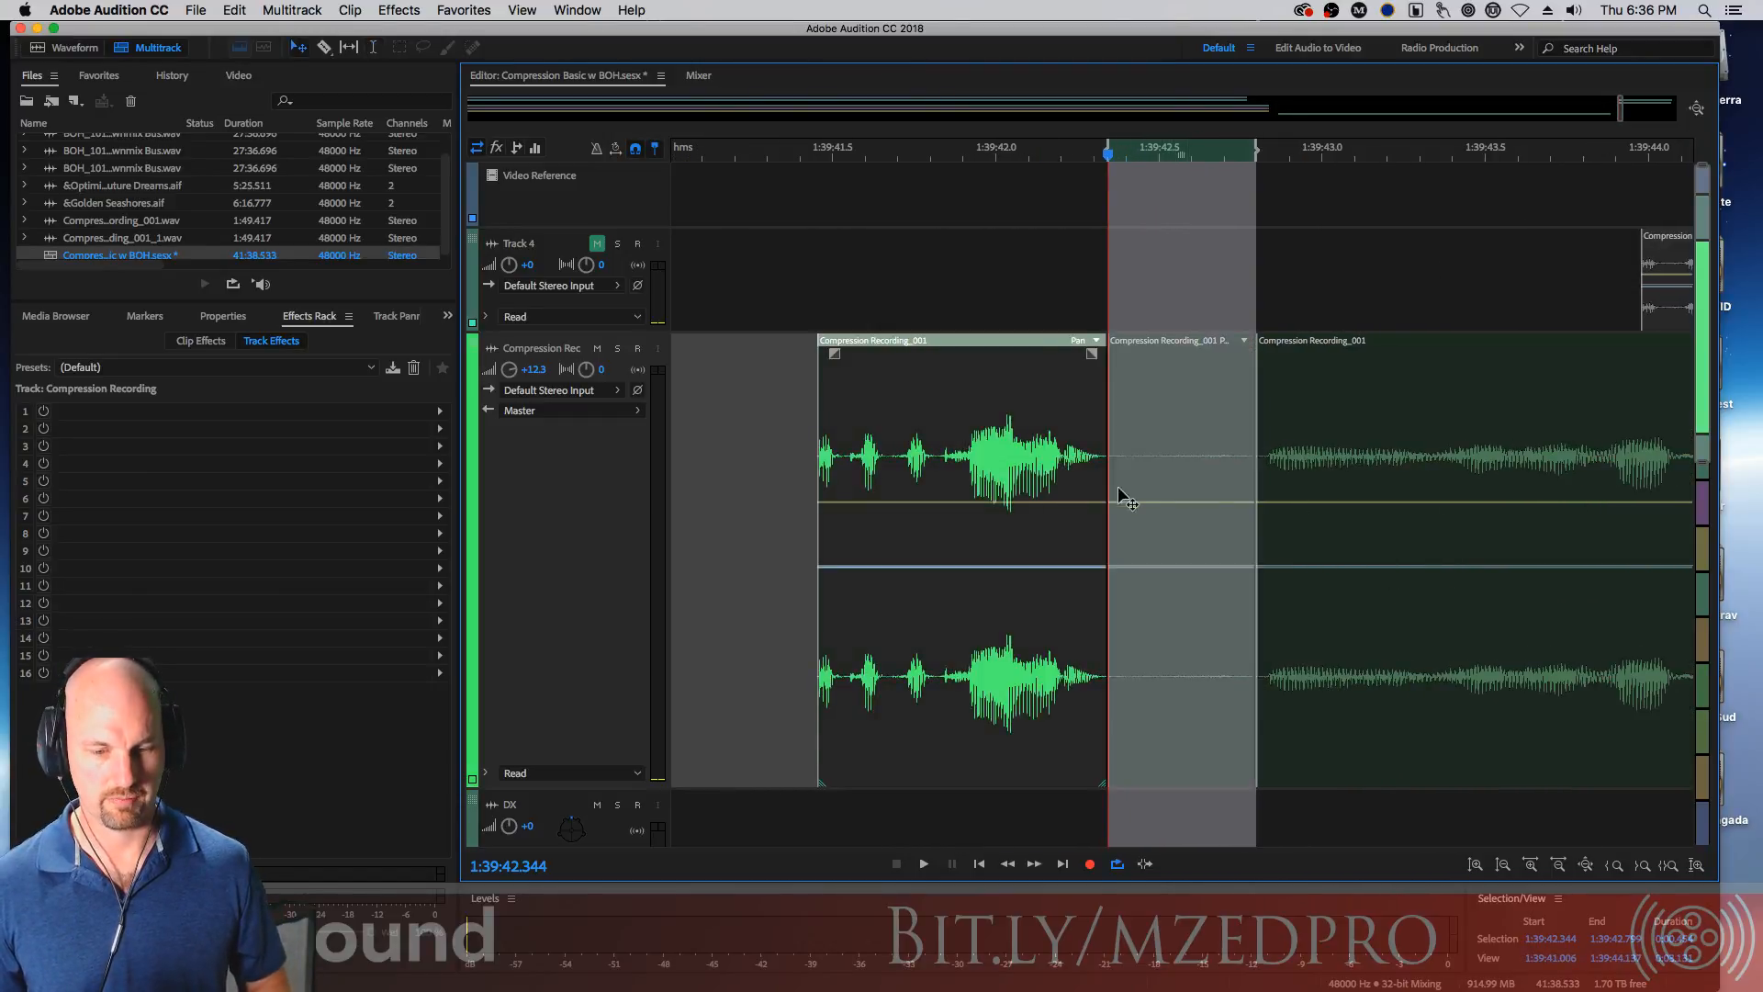
Open the Keyboard Shortcuts dialog and search the commands for mute
left_click(147, 11)
mouse_move(155, 63)
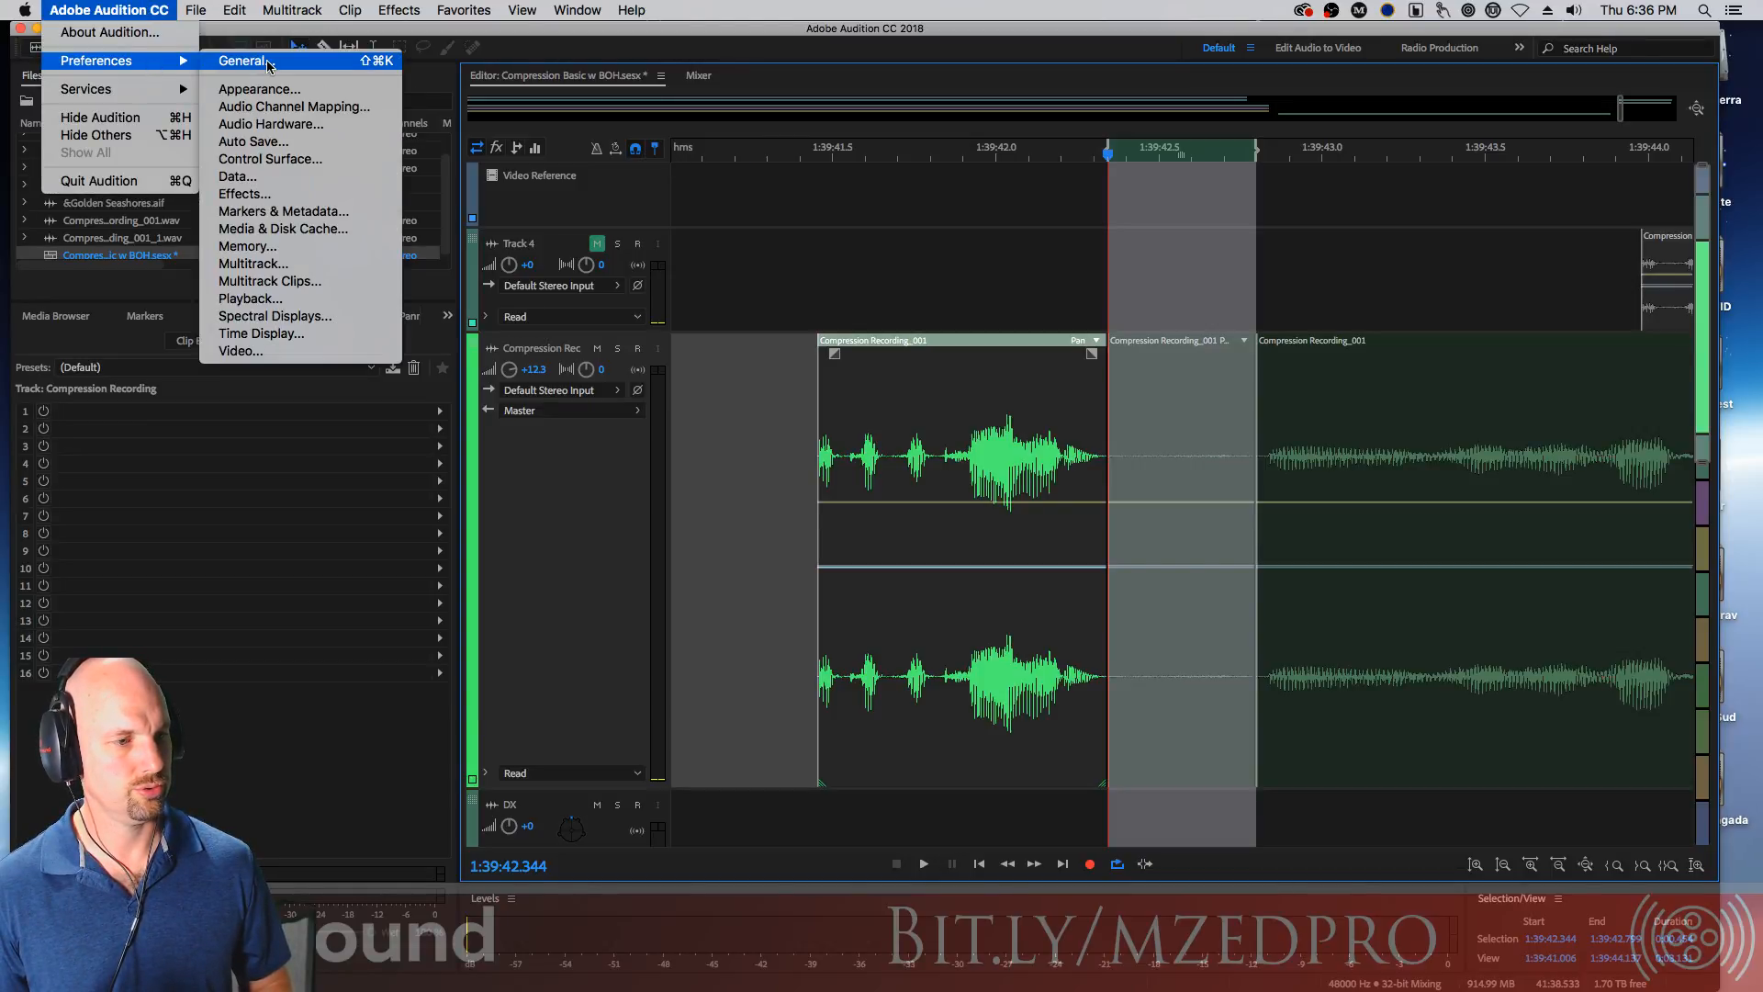
mouse_move(241, 13)
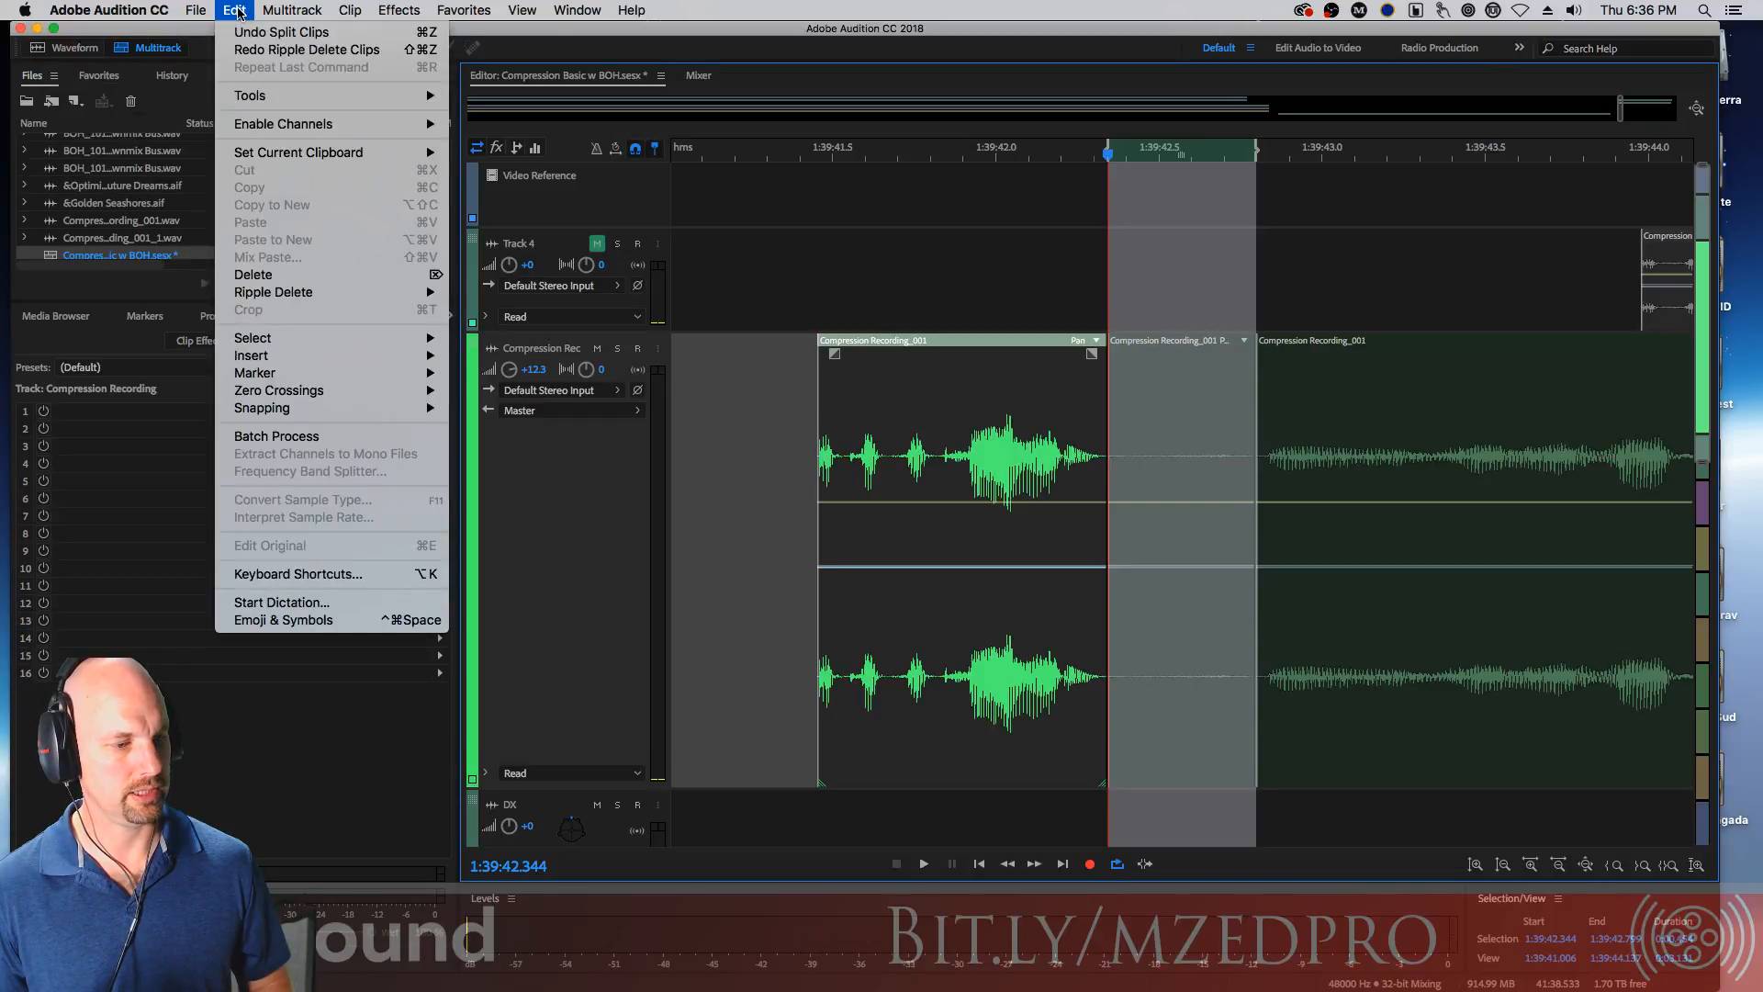
left_click(359, 575)
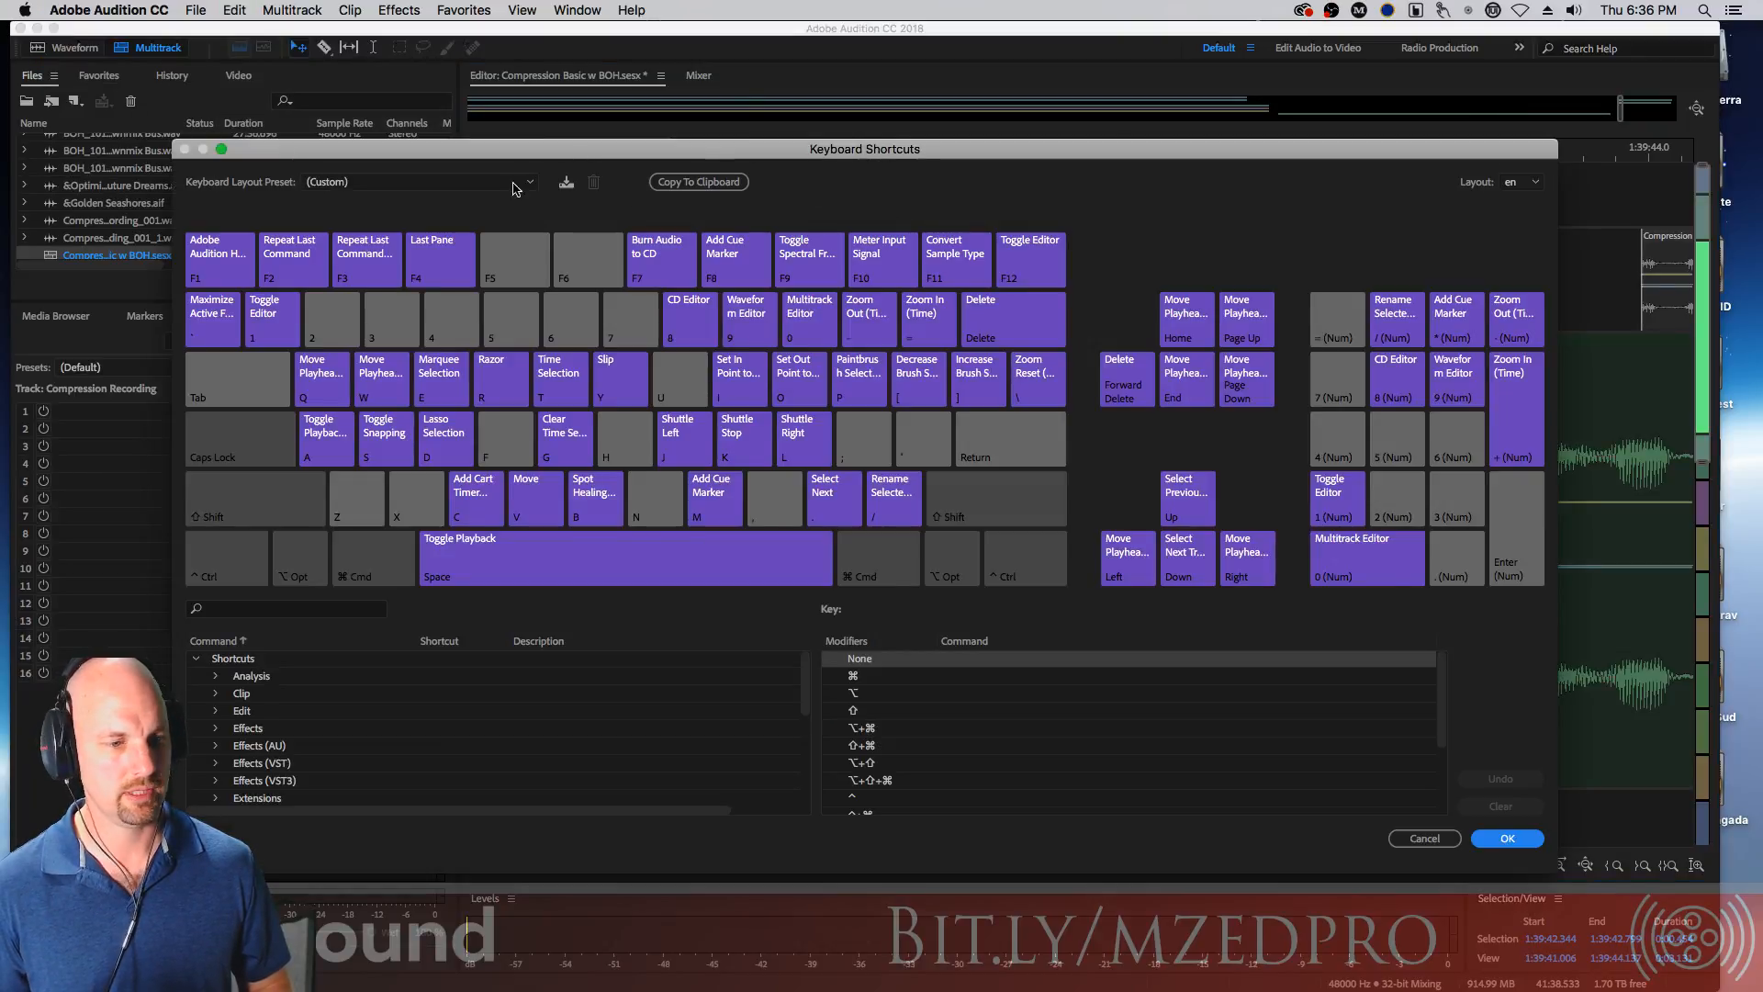
left_click(409, 183)
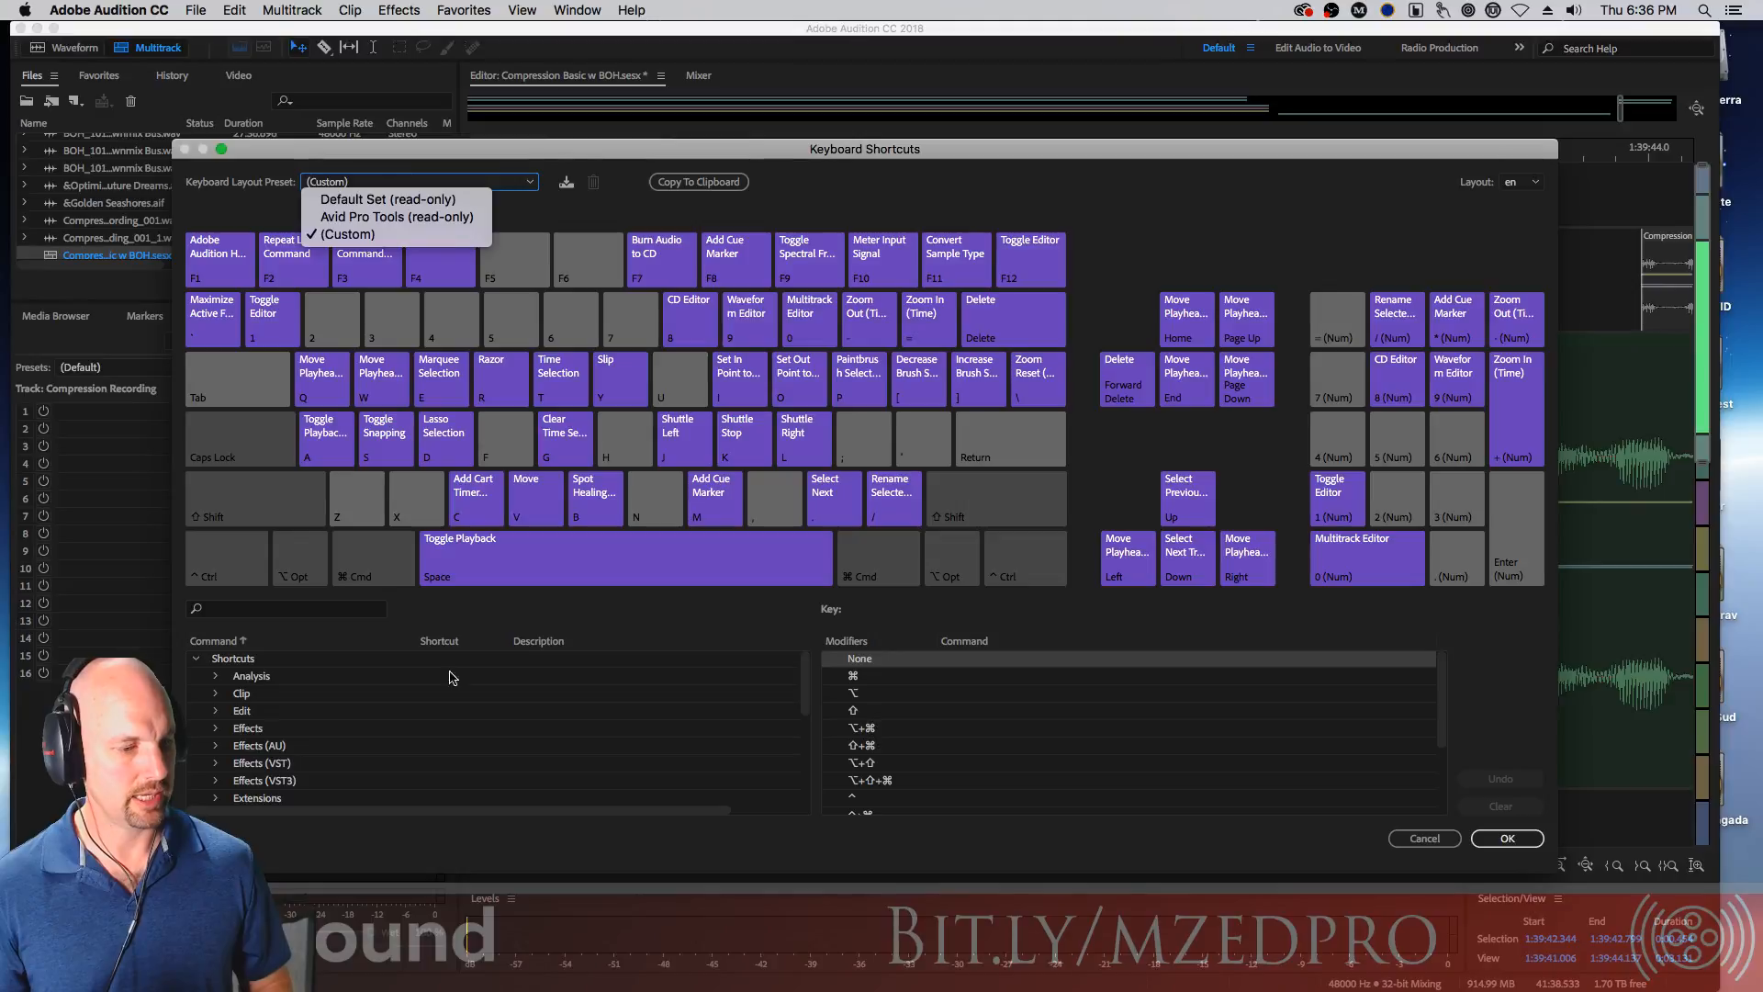
left_click(319, 612)
left_click(322, 612)
type("mute")
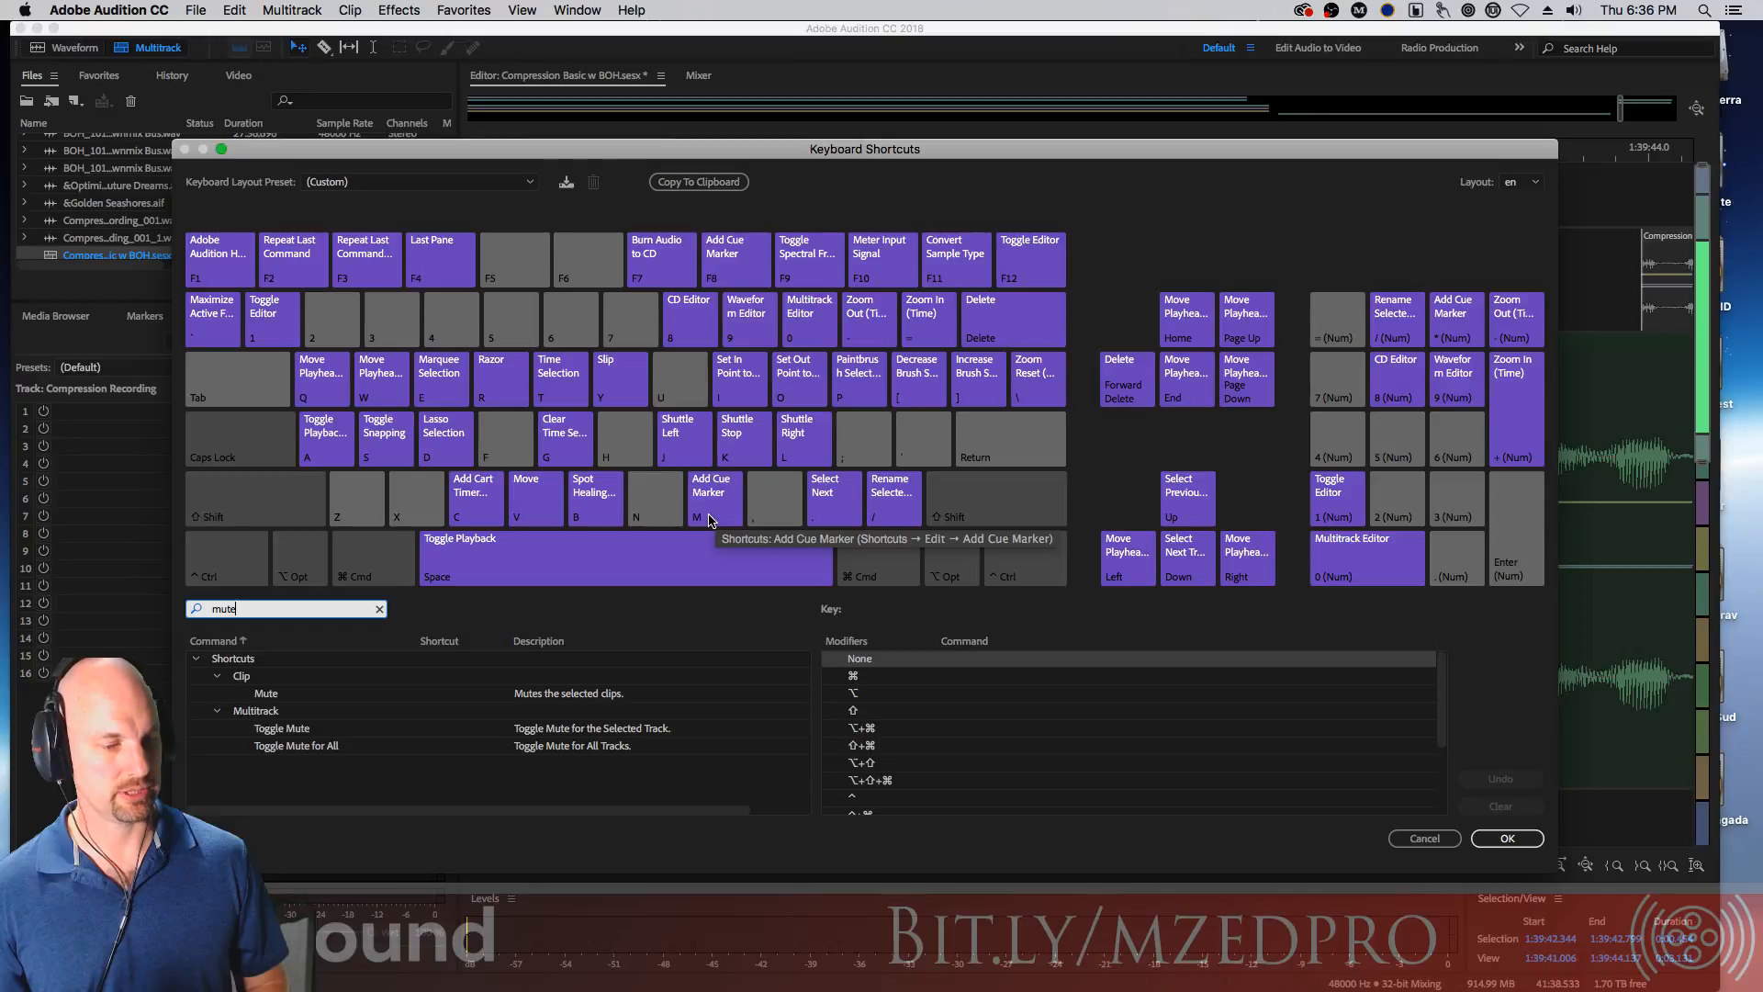
Hold the Shift and Ctrl modifiers to view the shortcuts assigned to each key
left_click(695, 614)
key("shift")
key("ctrl")
key("shift")
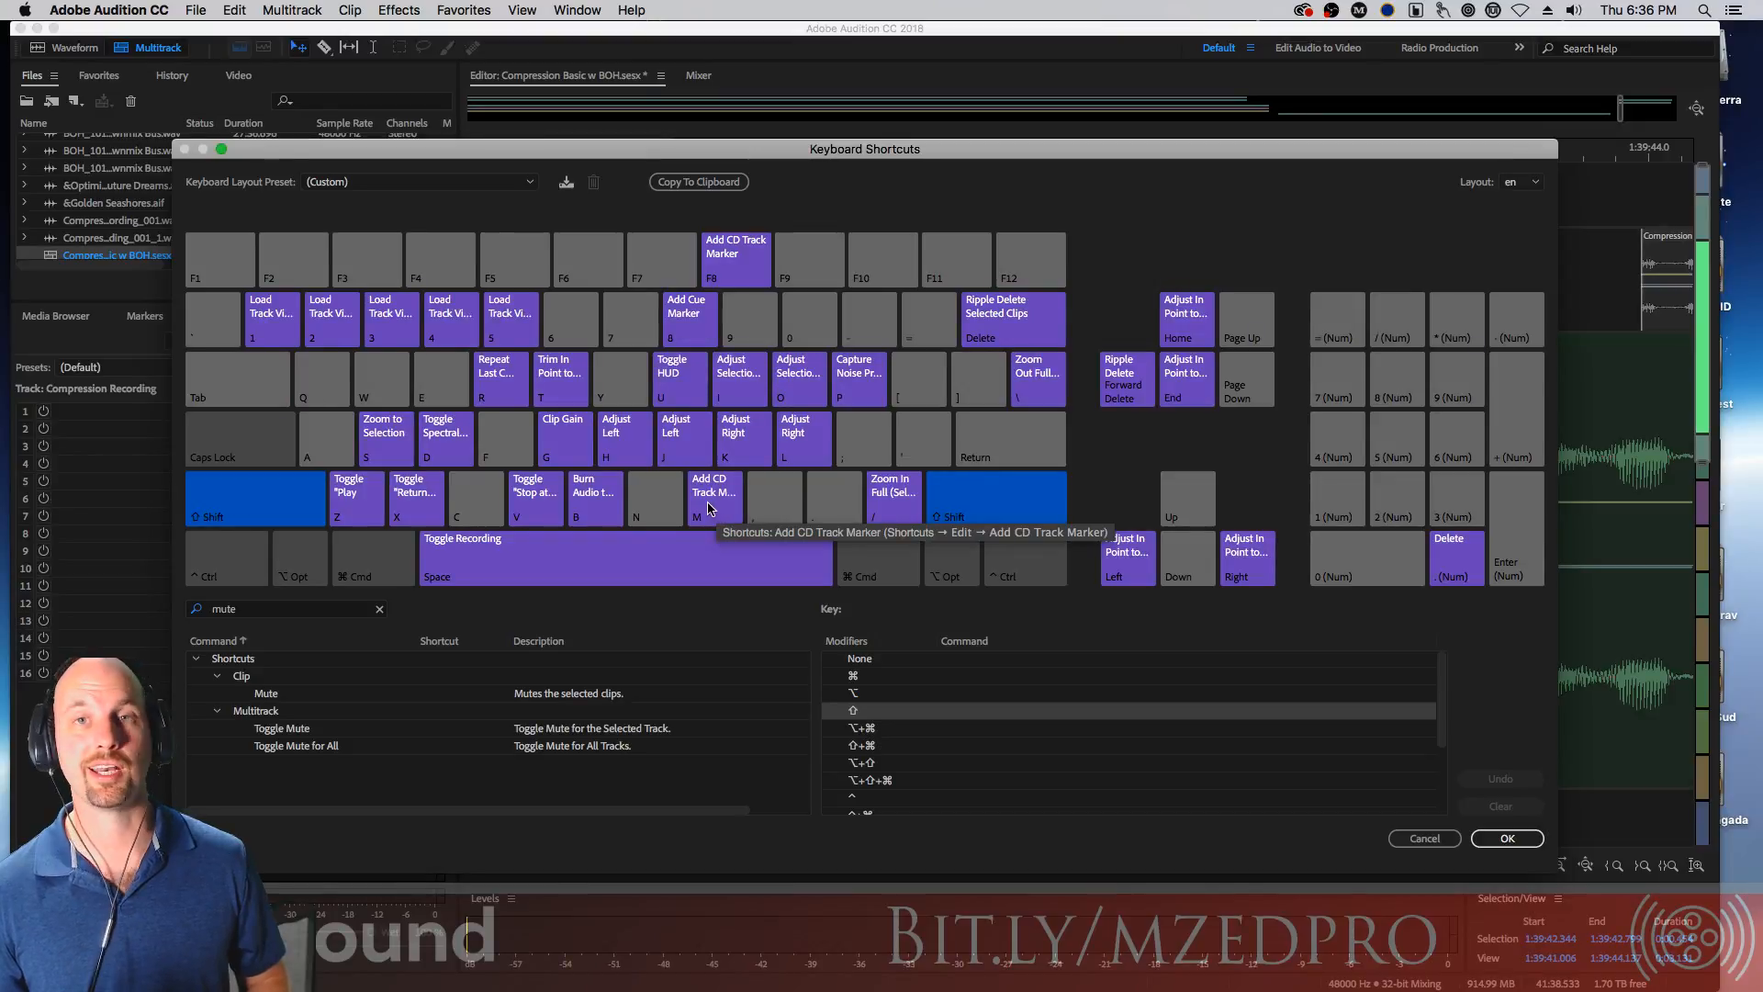
key("ctrl")
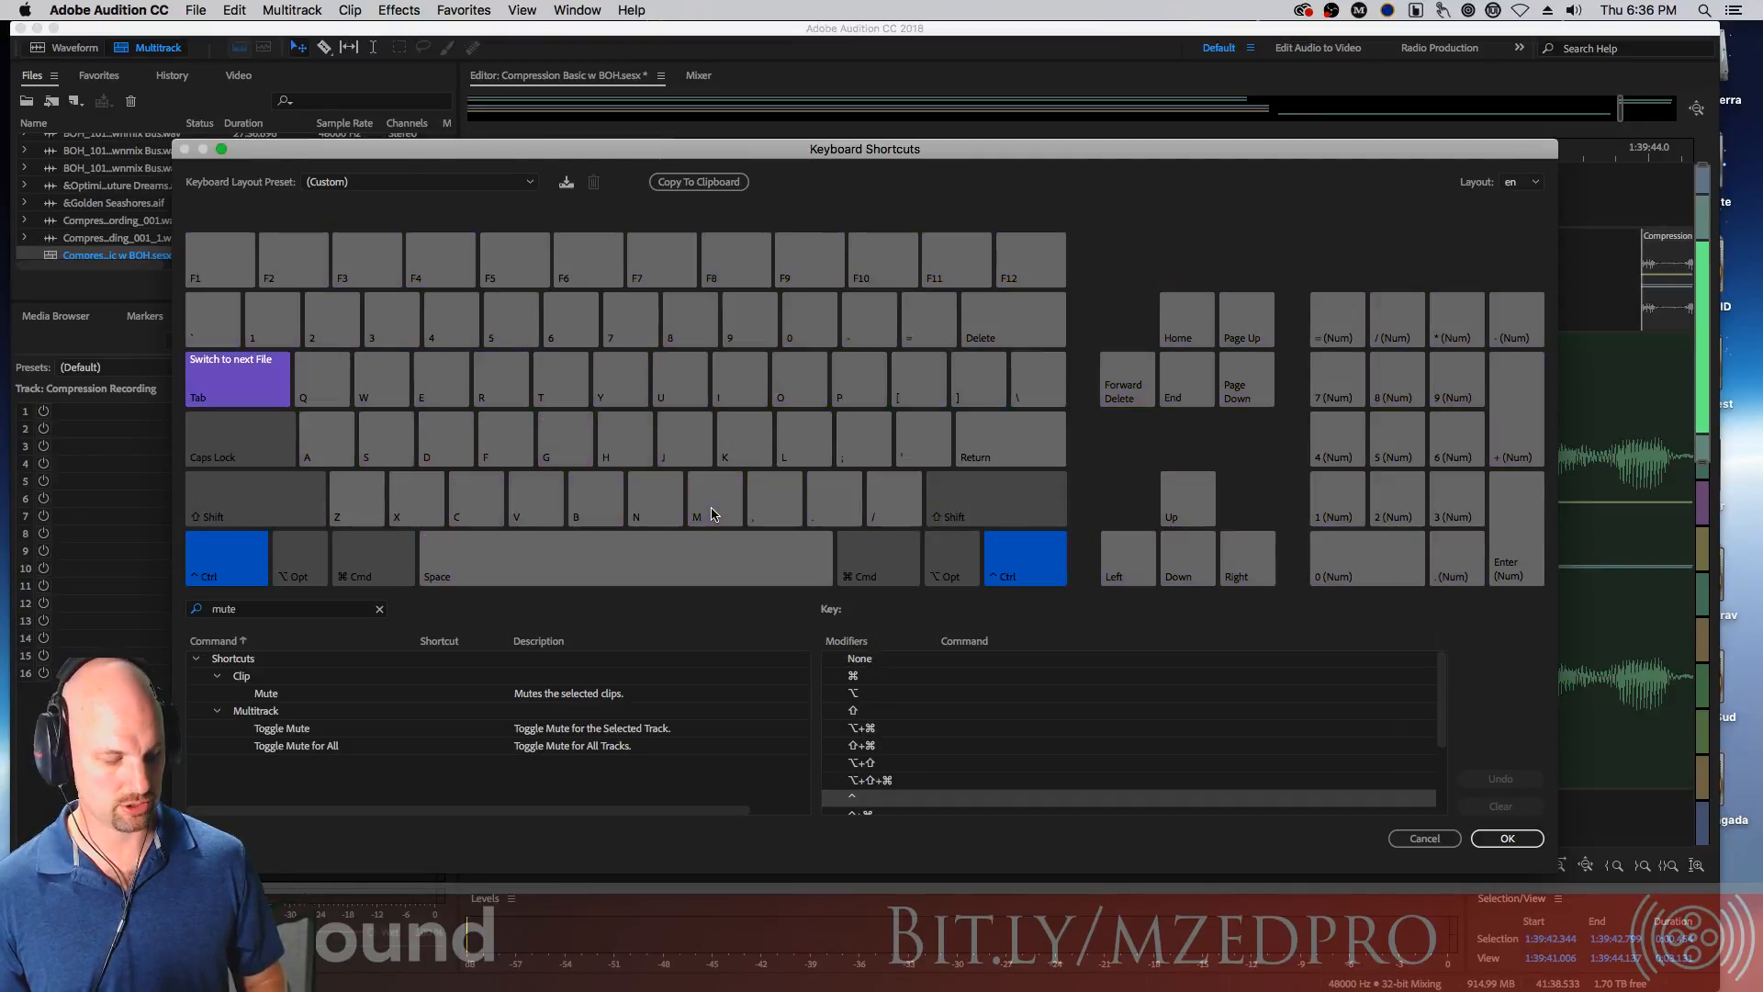
Assign Ctrl+M as the keyboard shortcut for the clip Mute command and confirm the dialog
key("ctrl")
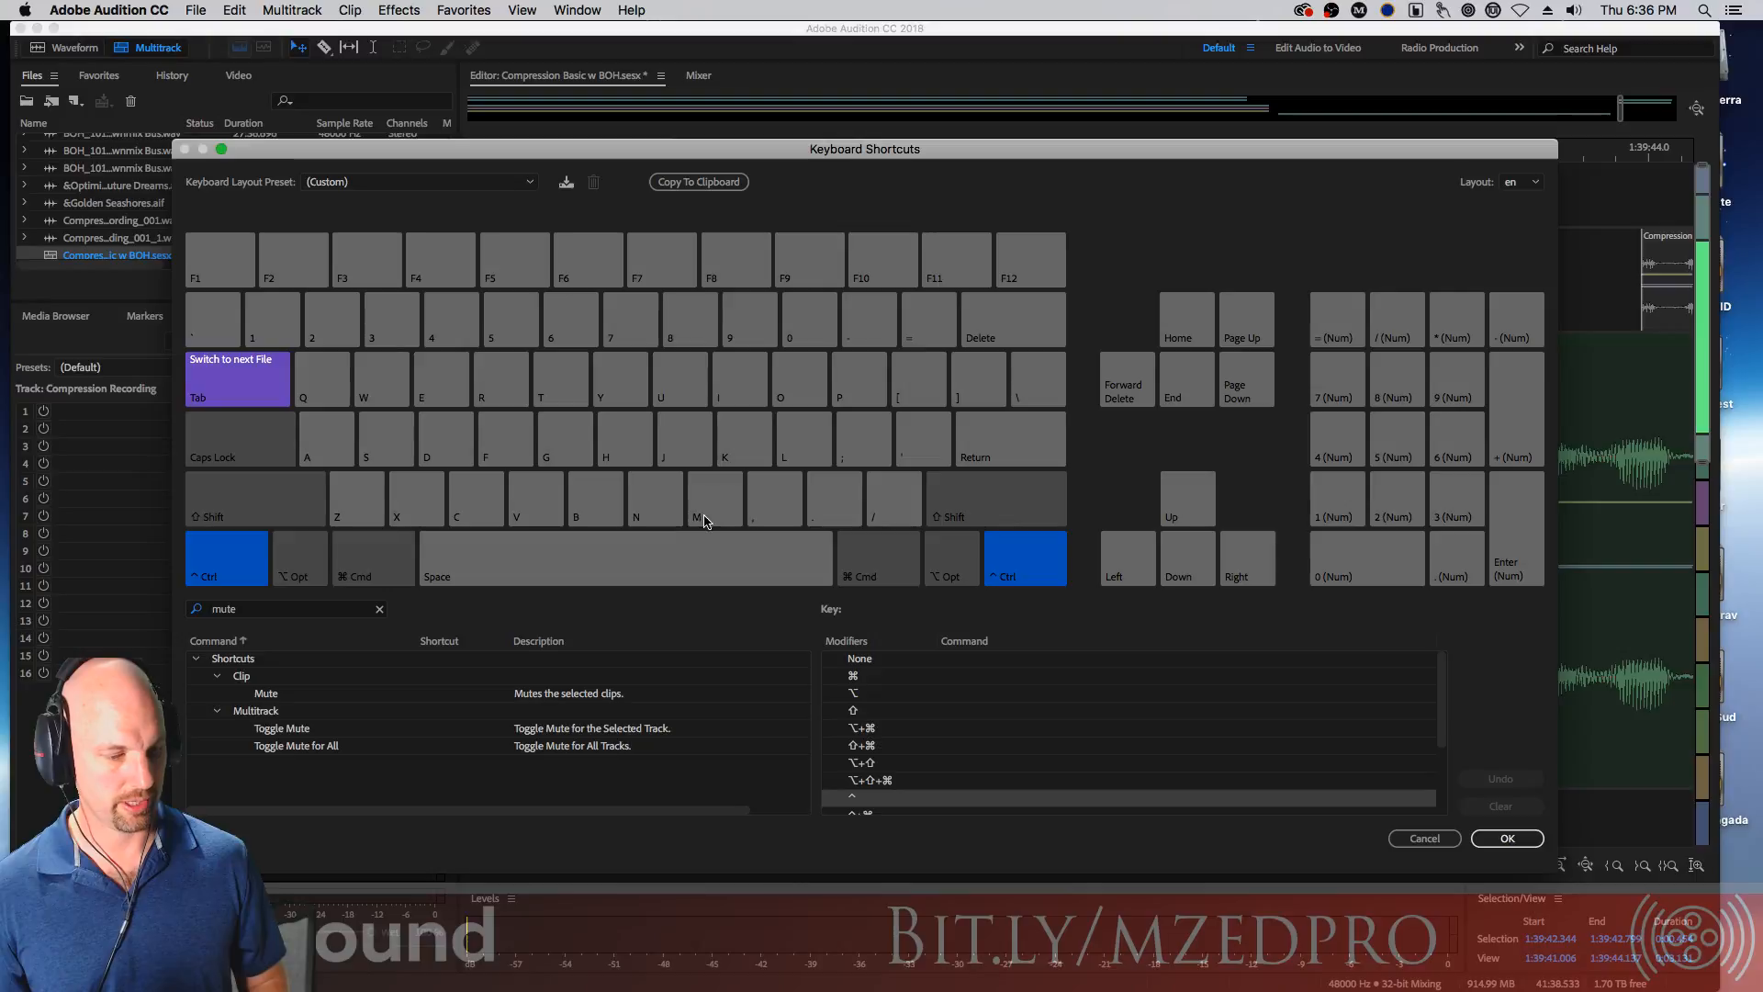
left_click(434, 695)
left_click(435, 695)
key("ctrl")
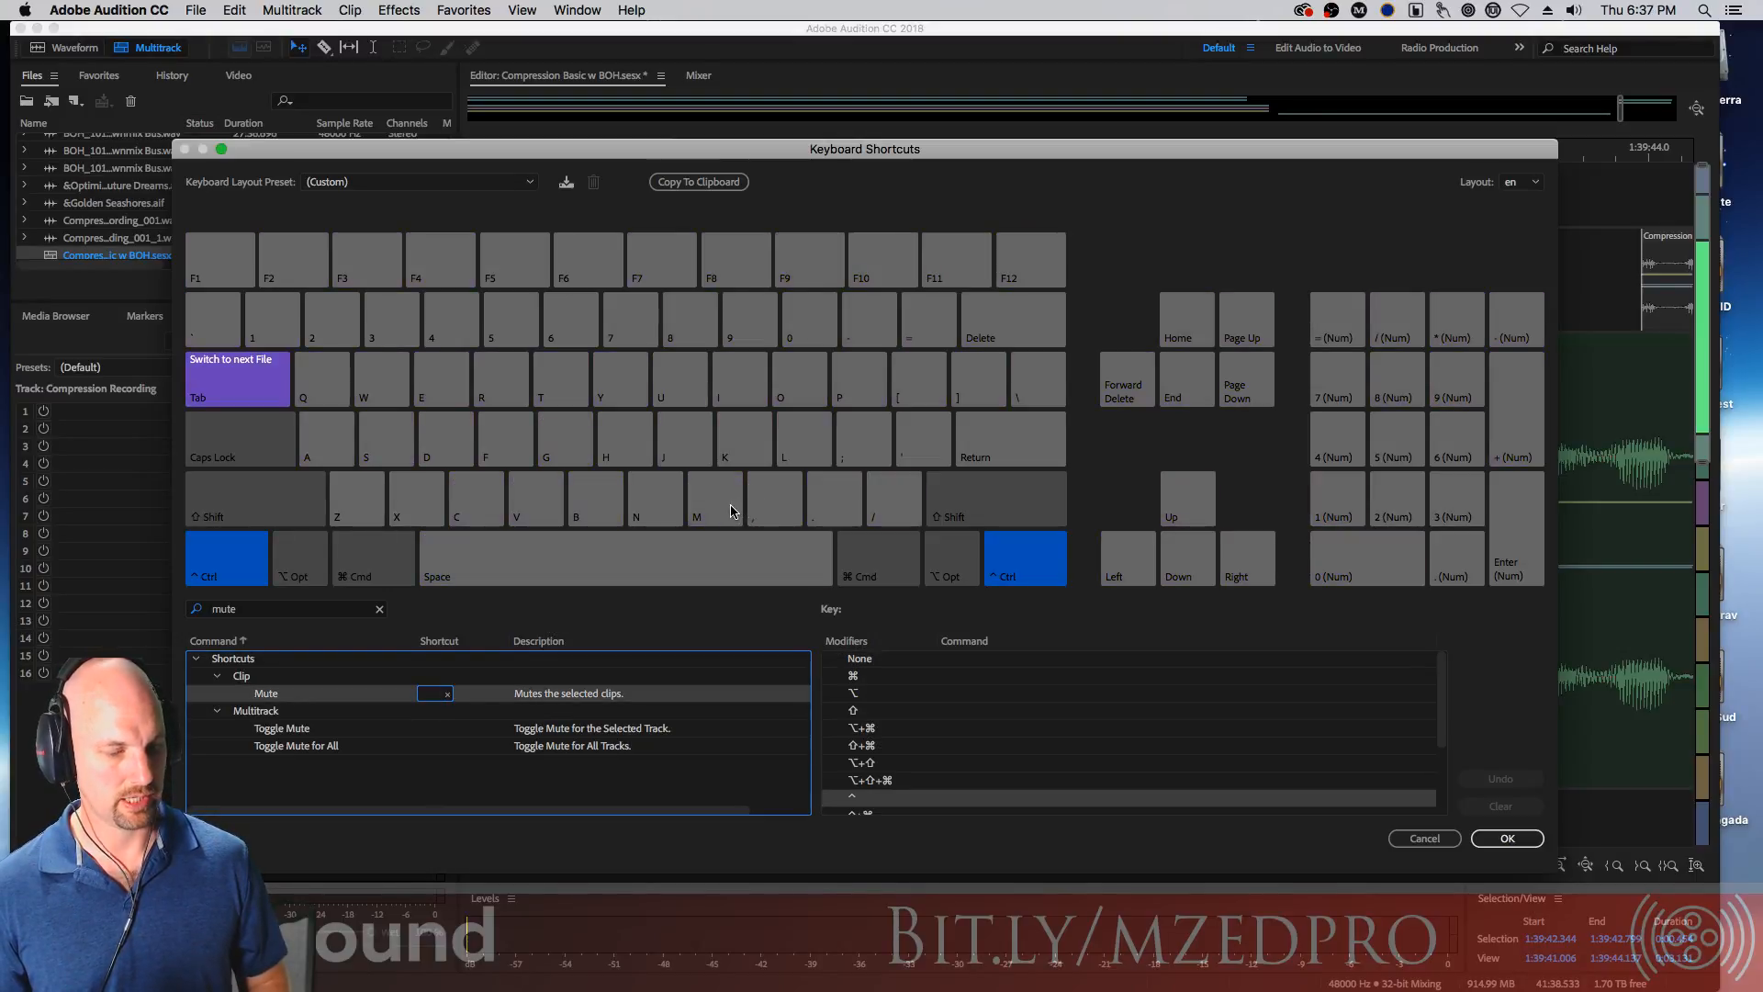
key("ctrl")
left_click(443, 695)
left_click(436, 697)
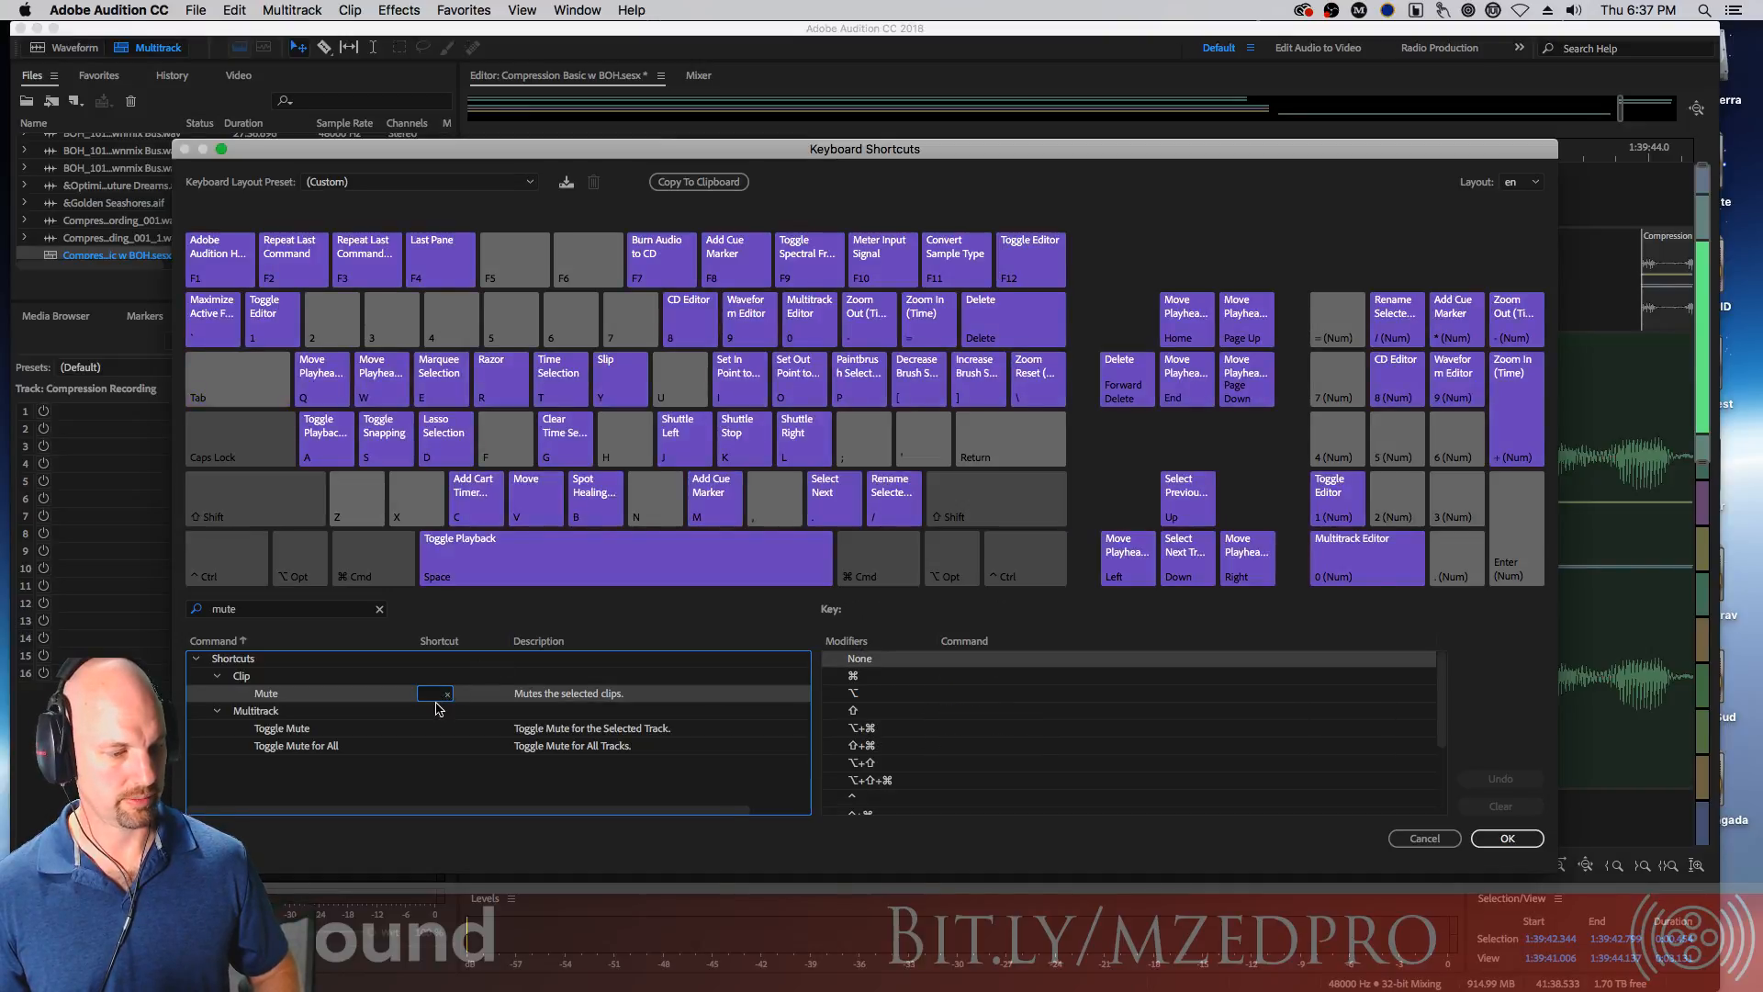
key("ctrl")
key("ctrl+m")
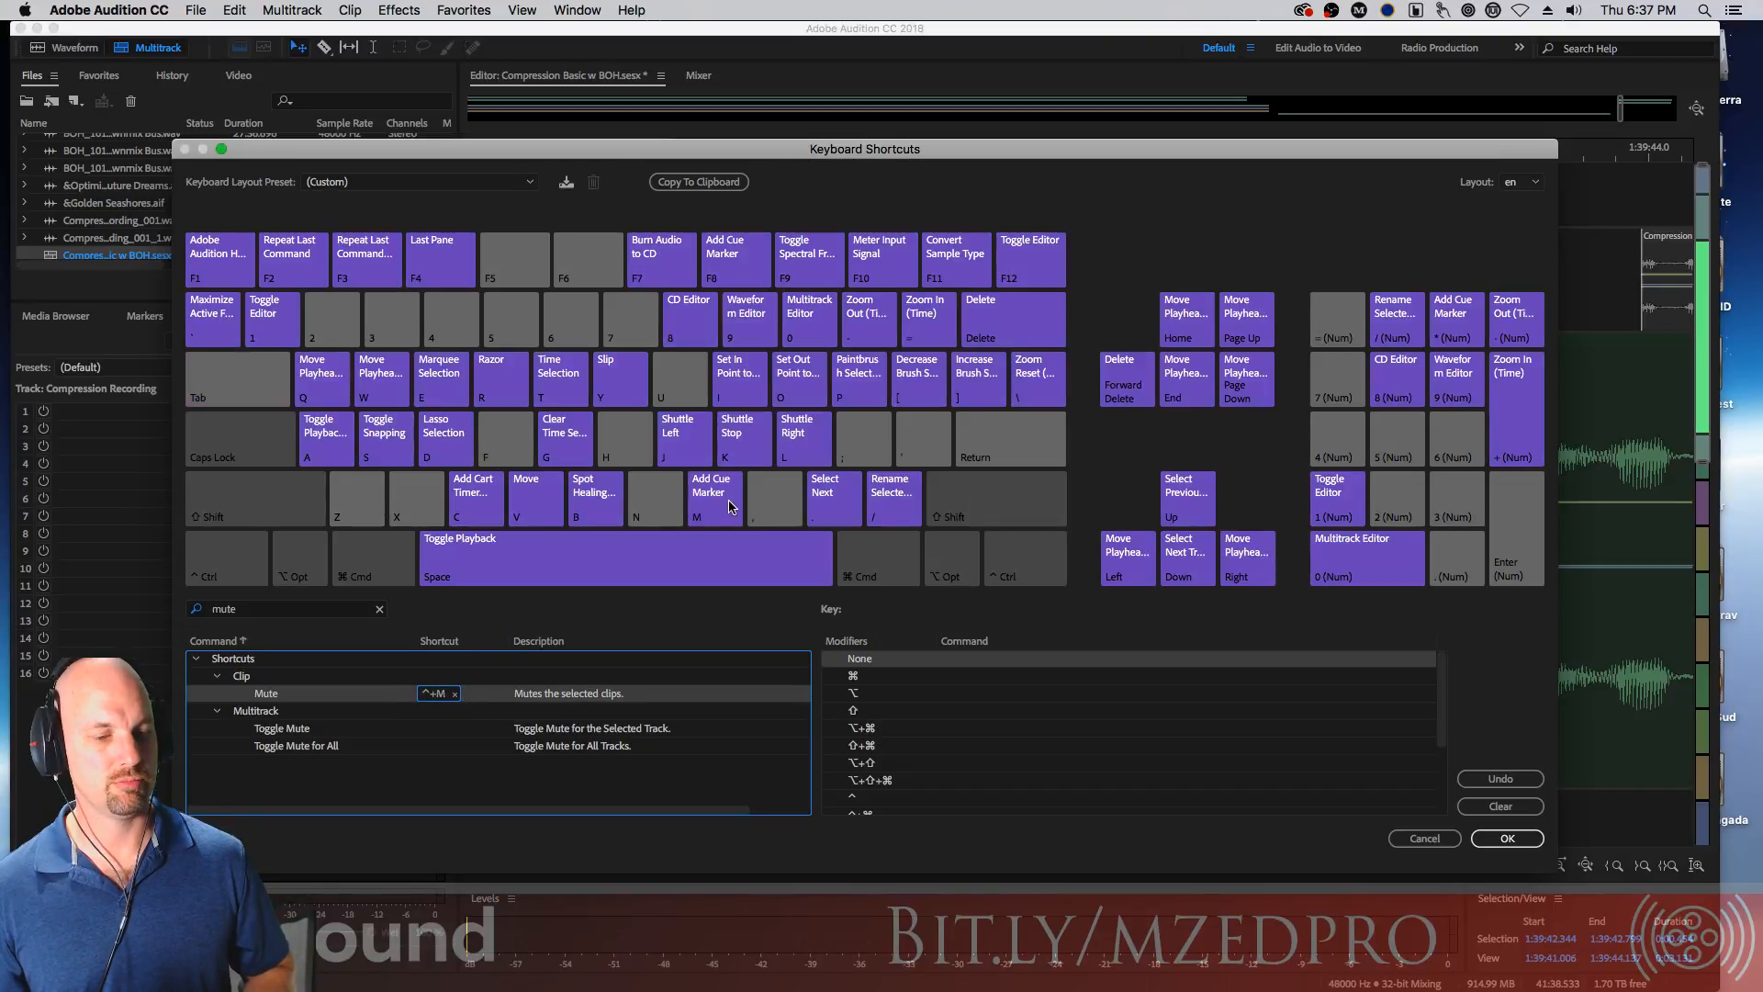
key("ctrl")
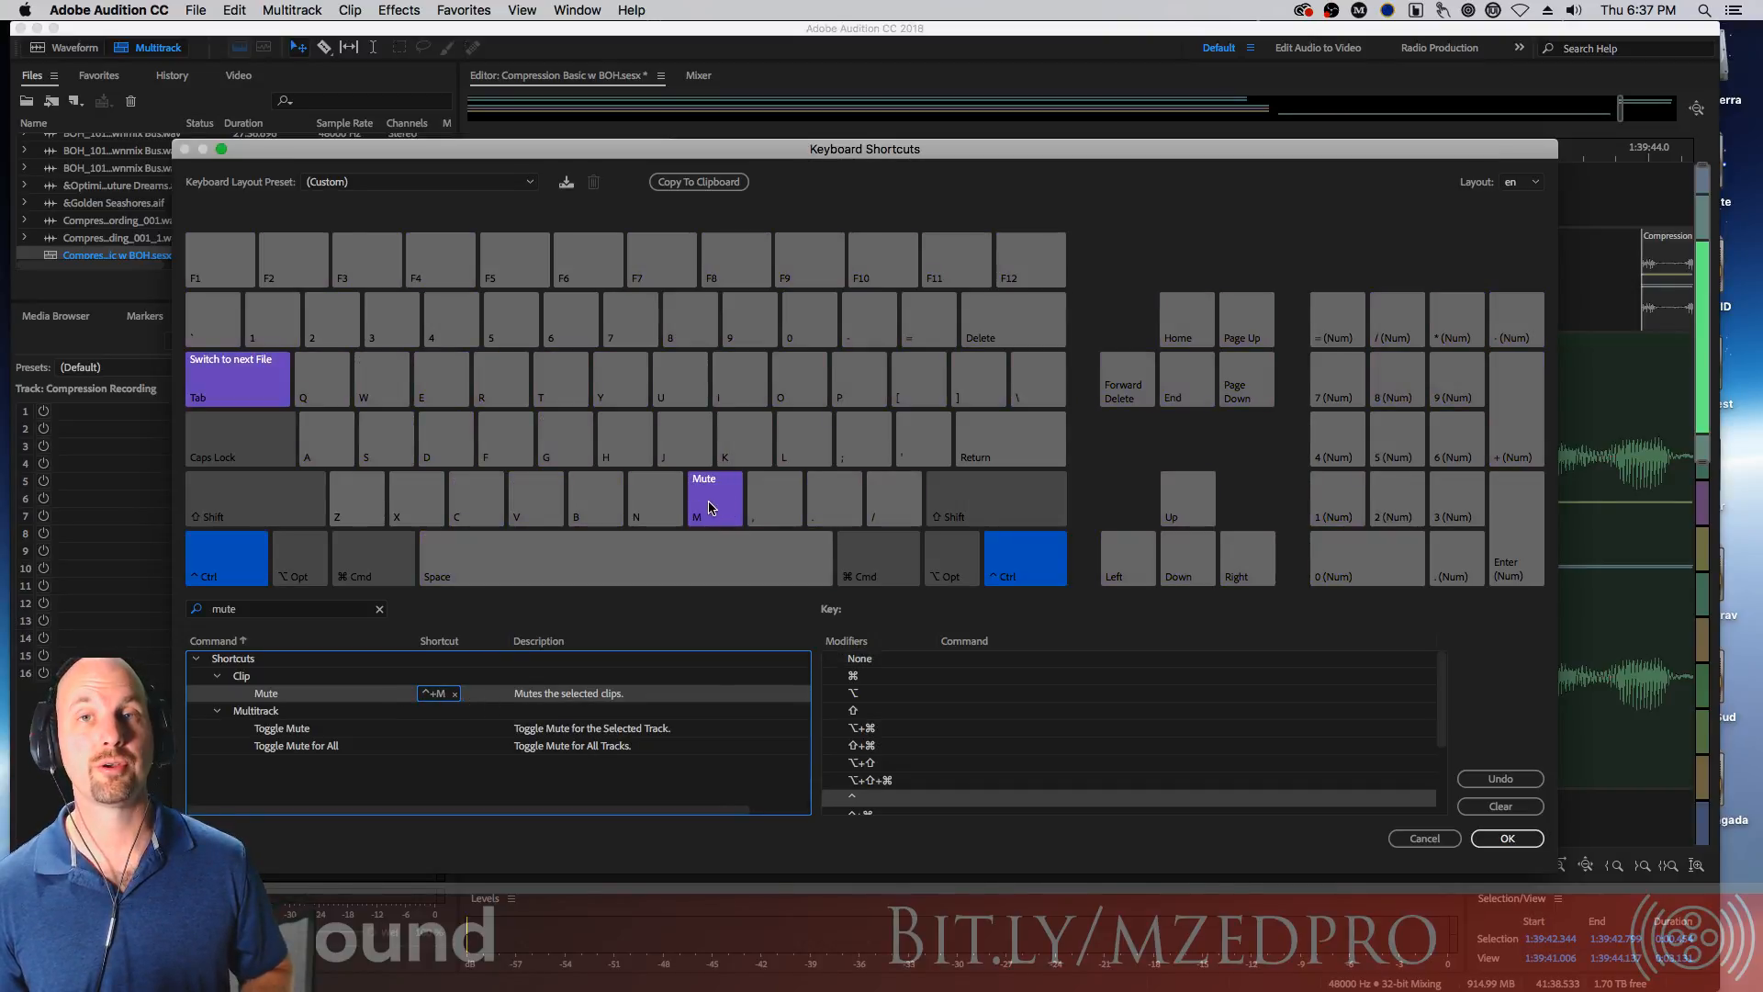
left_click(1507, 839)
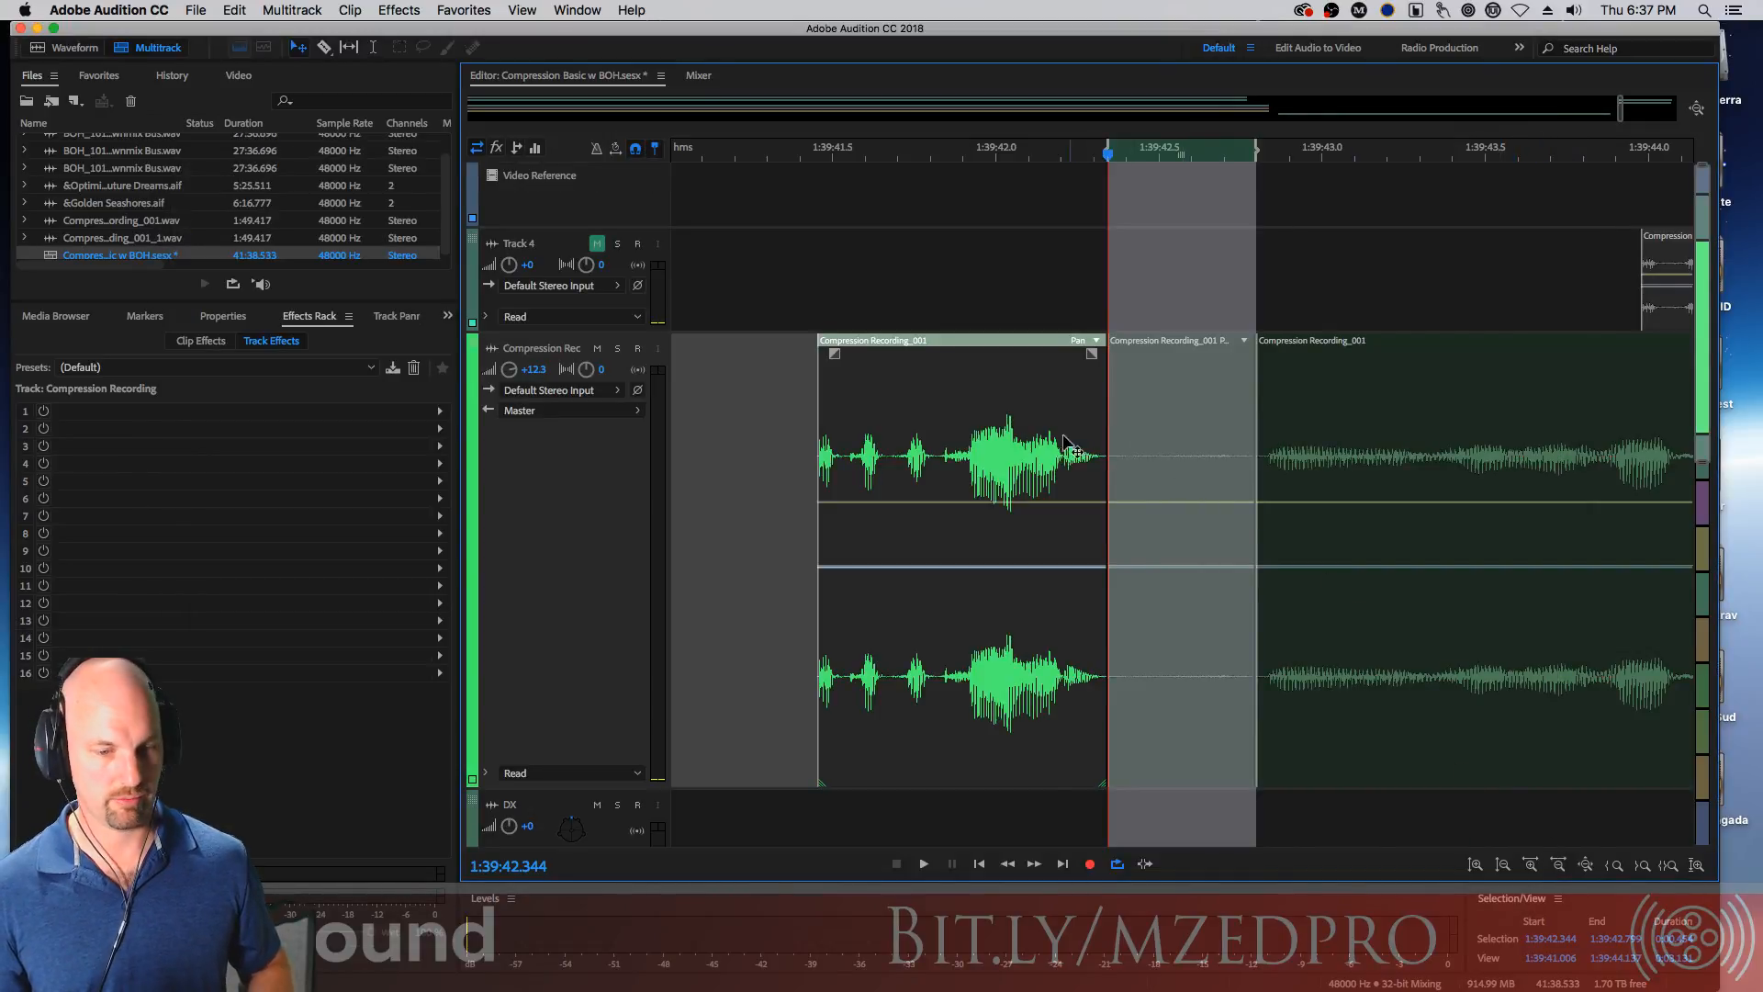
Select the muted middle clip segment and apply the mute shortcut to it
left_click(1288, 435)
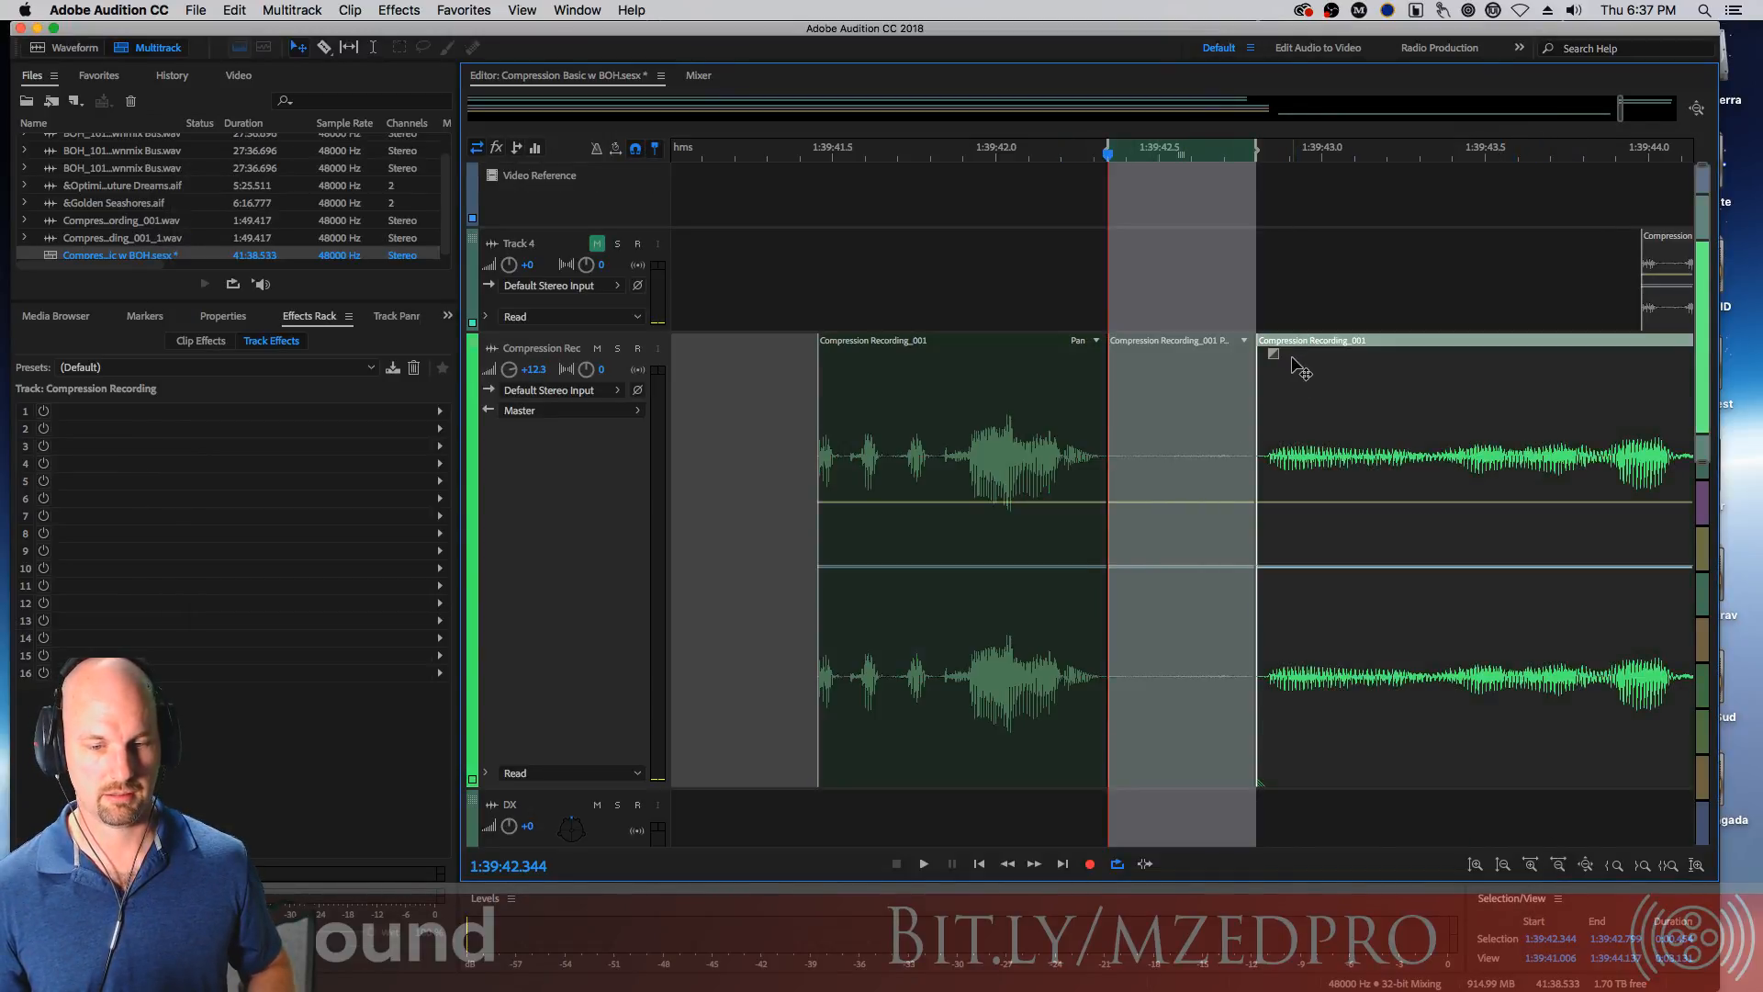
left_click(1279, 293)
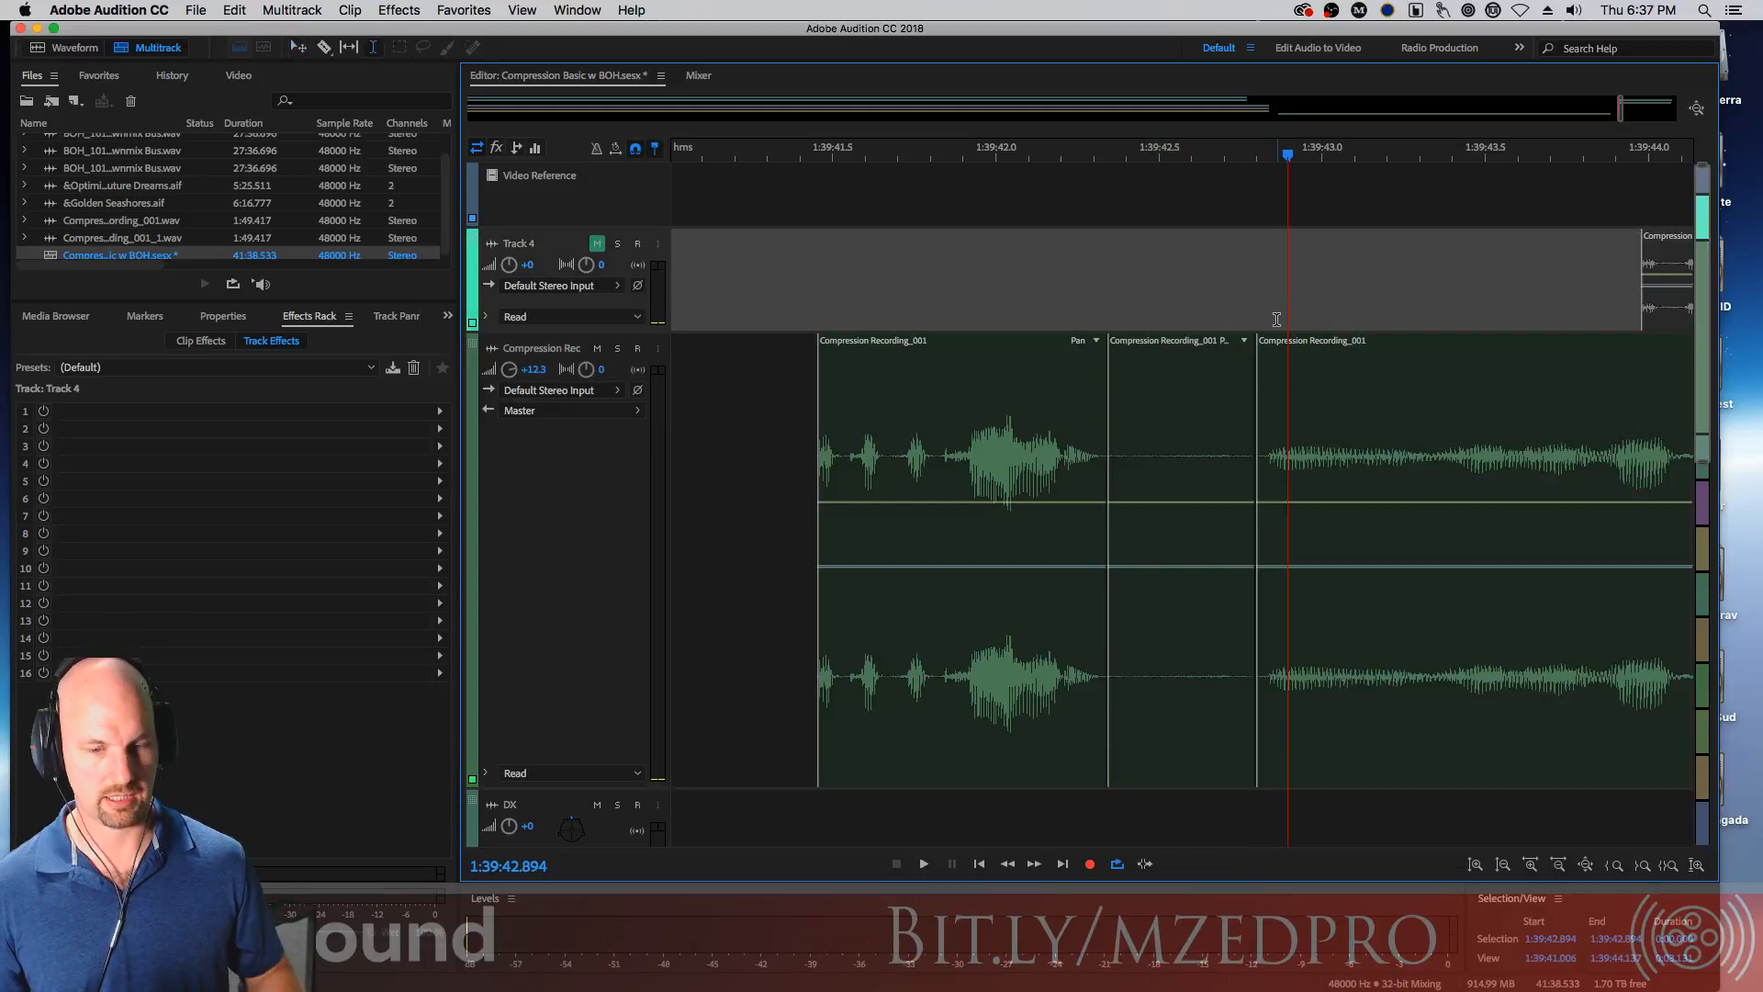
left_click(1200, 435)
key("shift+m")
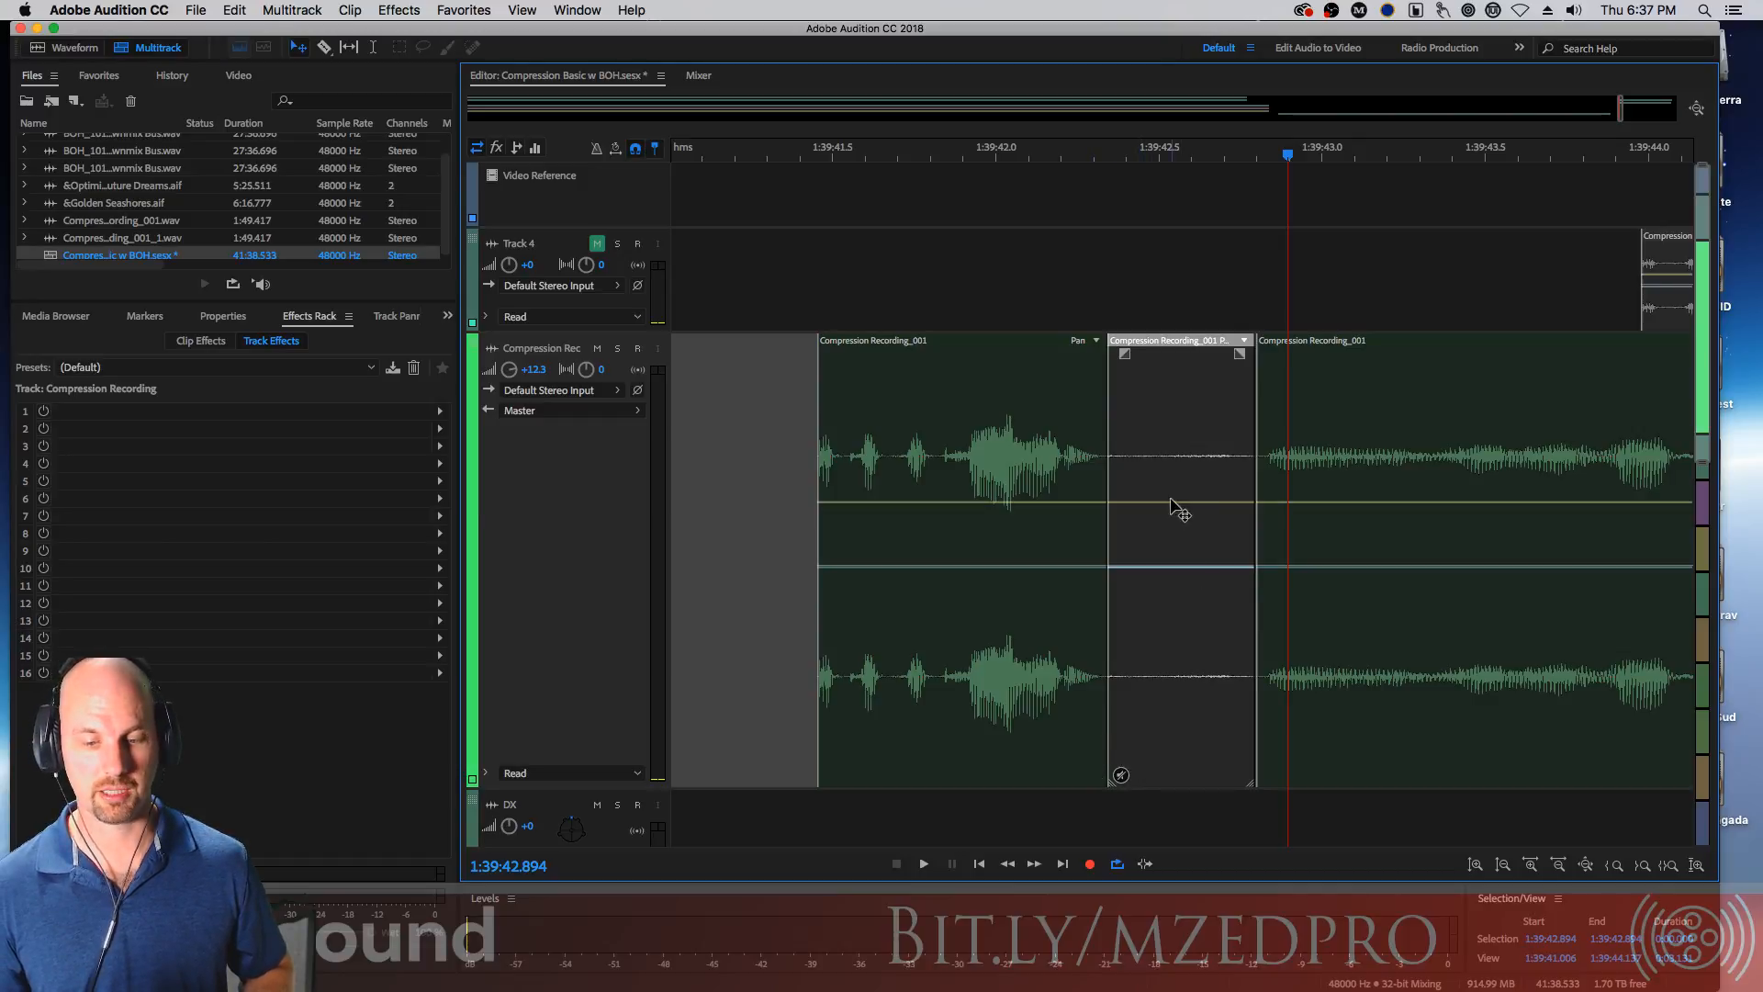
Play back the recording from the following clip to locate the next pause
left_click(1290, 404)
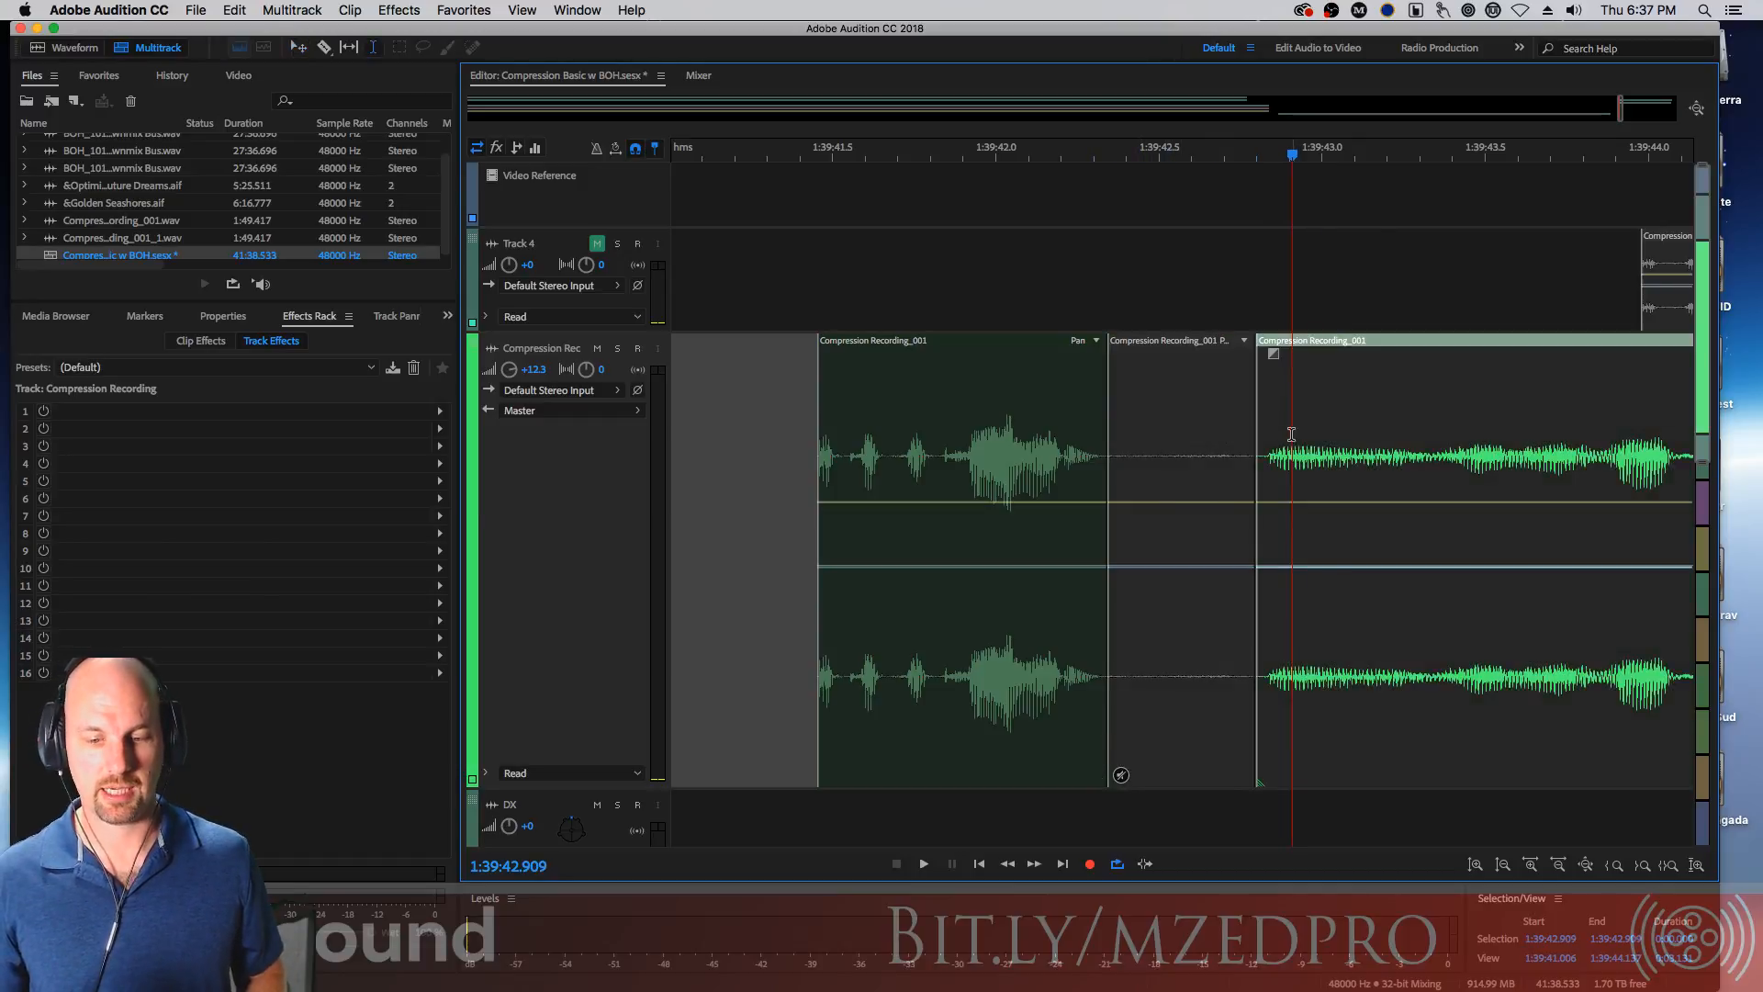
key("space")
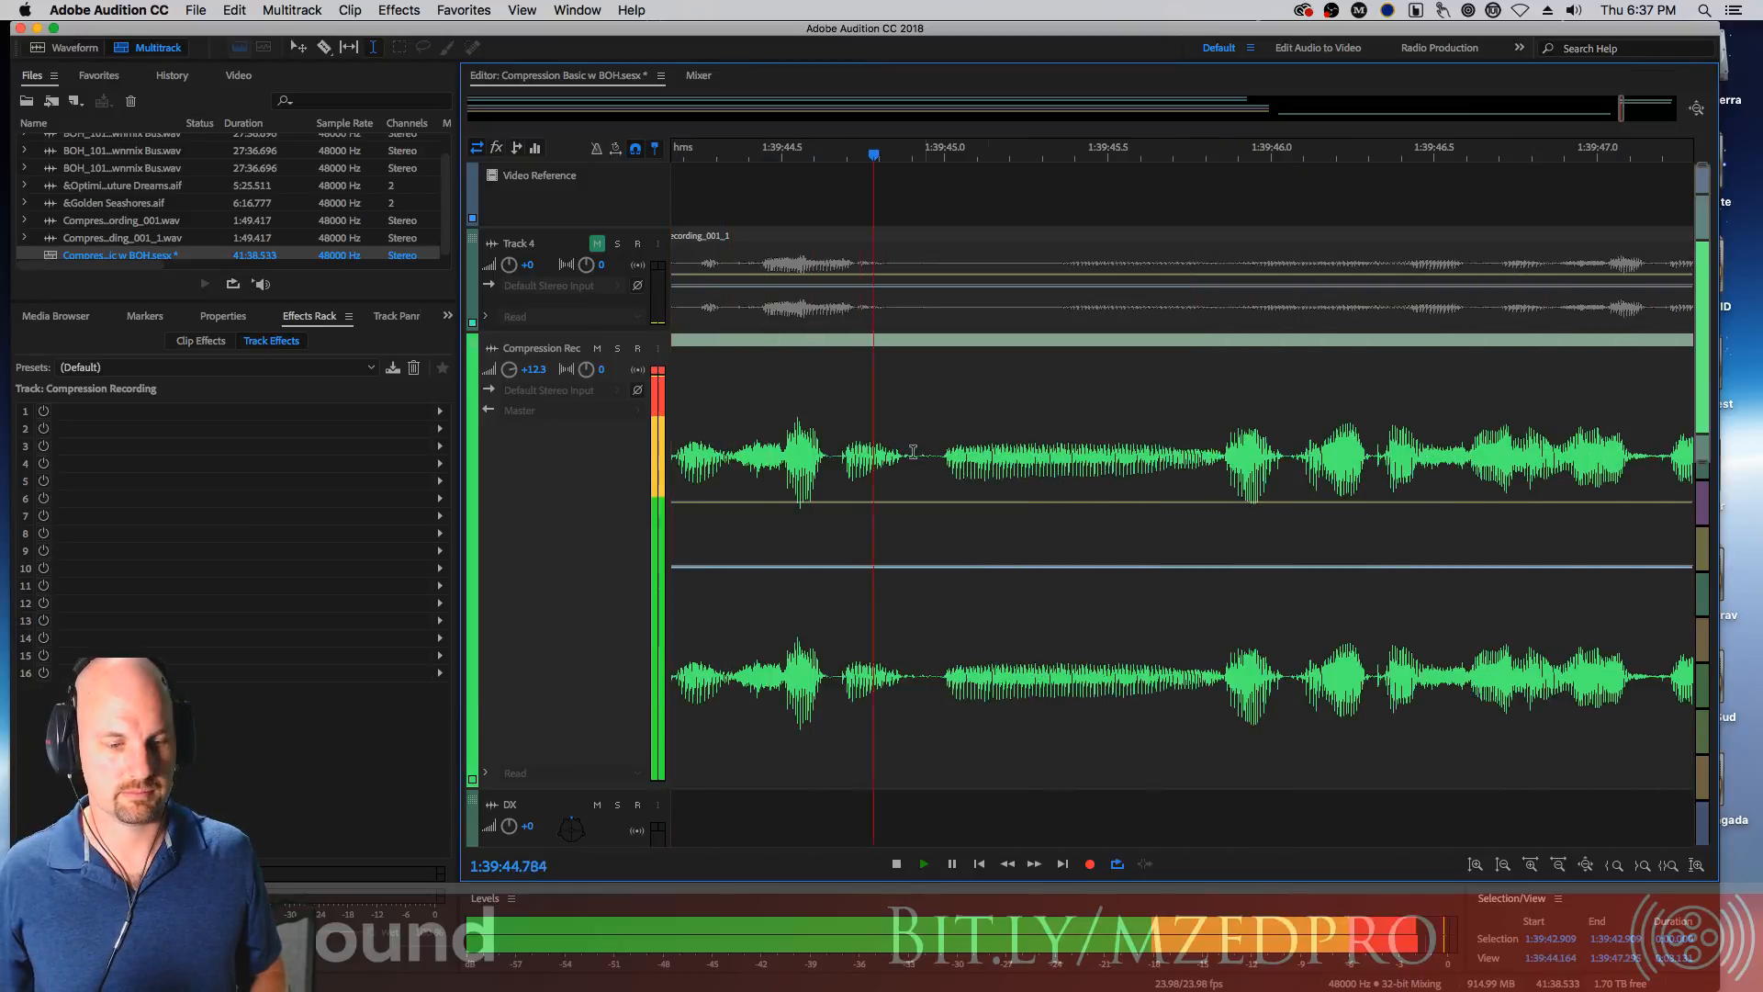
key("space")
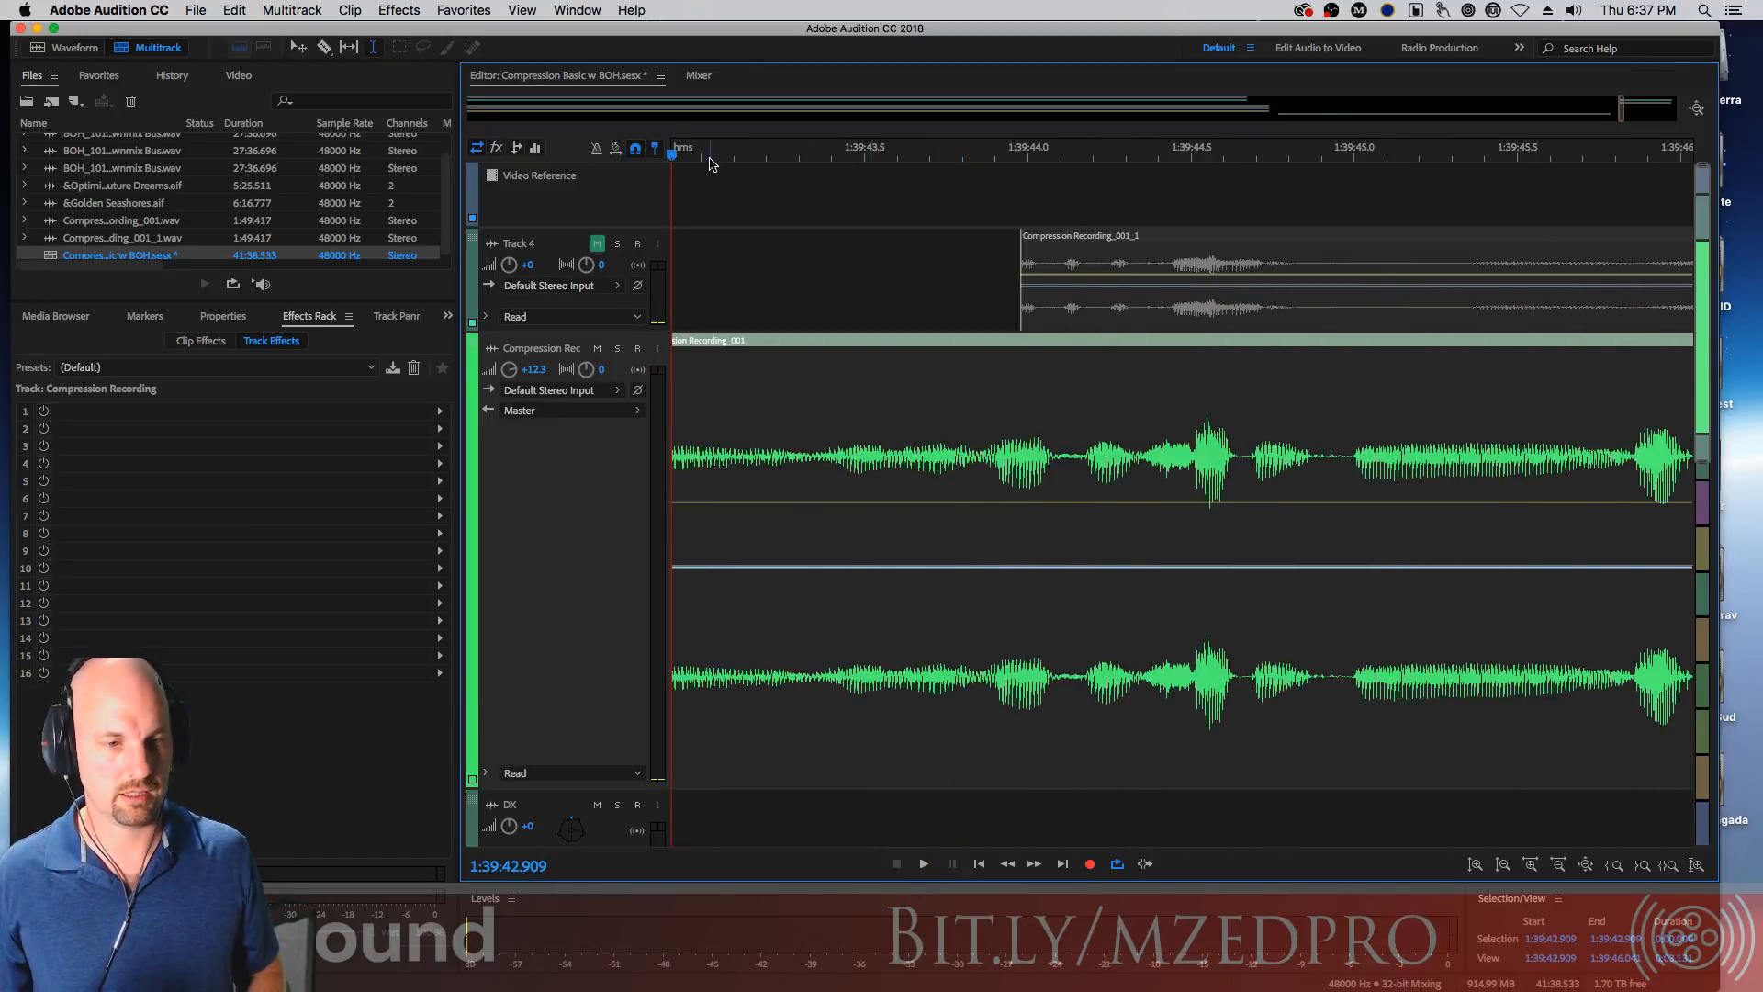
left_click(1198, 460)
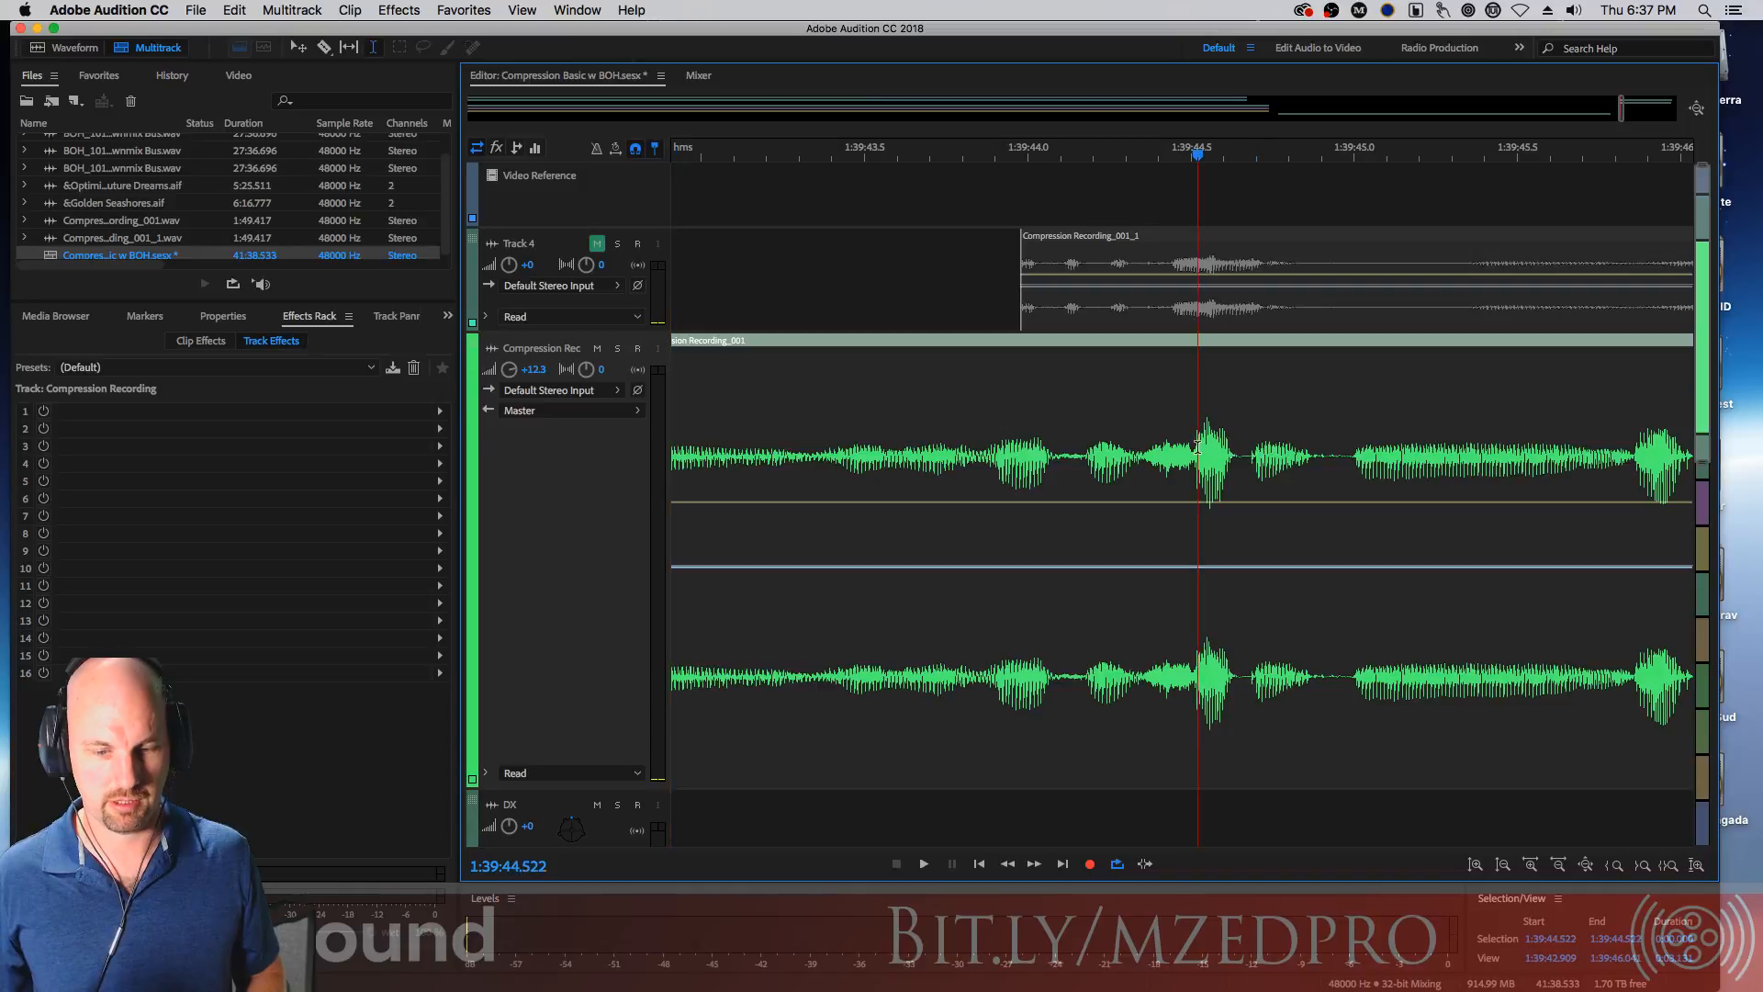
key("space")
key("space")
Select the brief pause near 1:39:44.9 and split the clip around it
left_click_drag(1314, 459, 1356, 462)
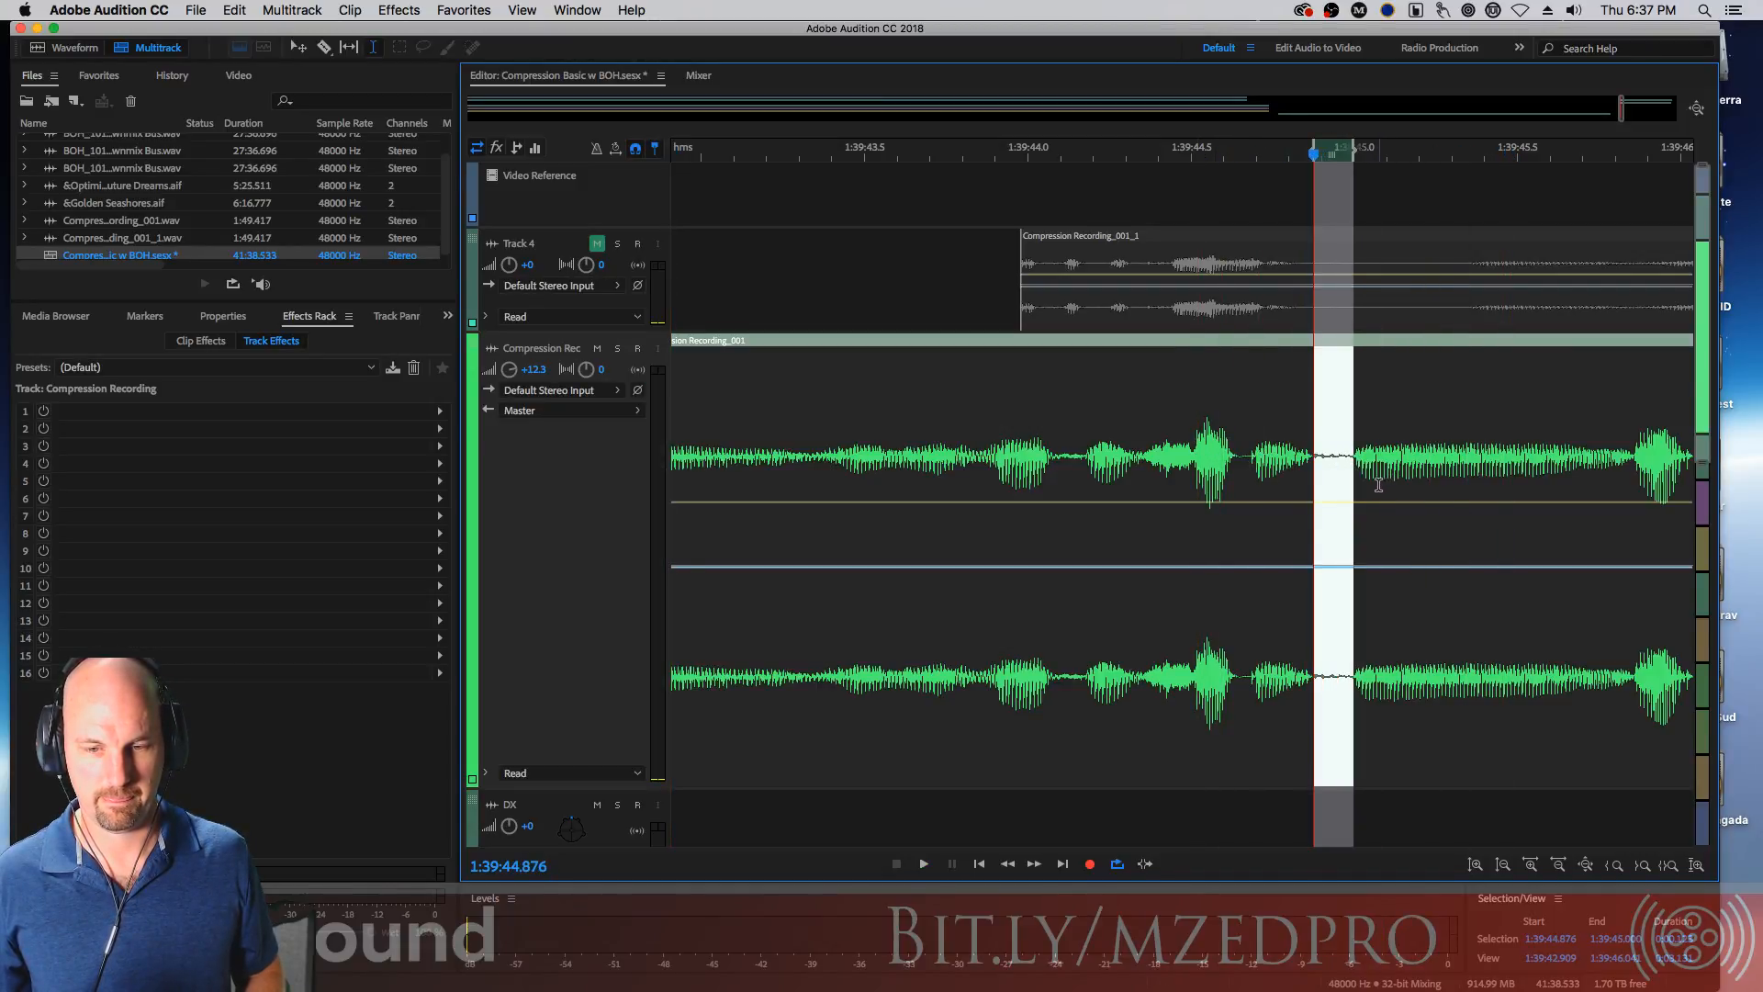
key("space")
key("space")
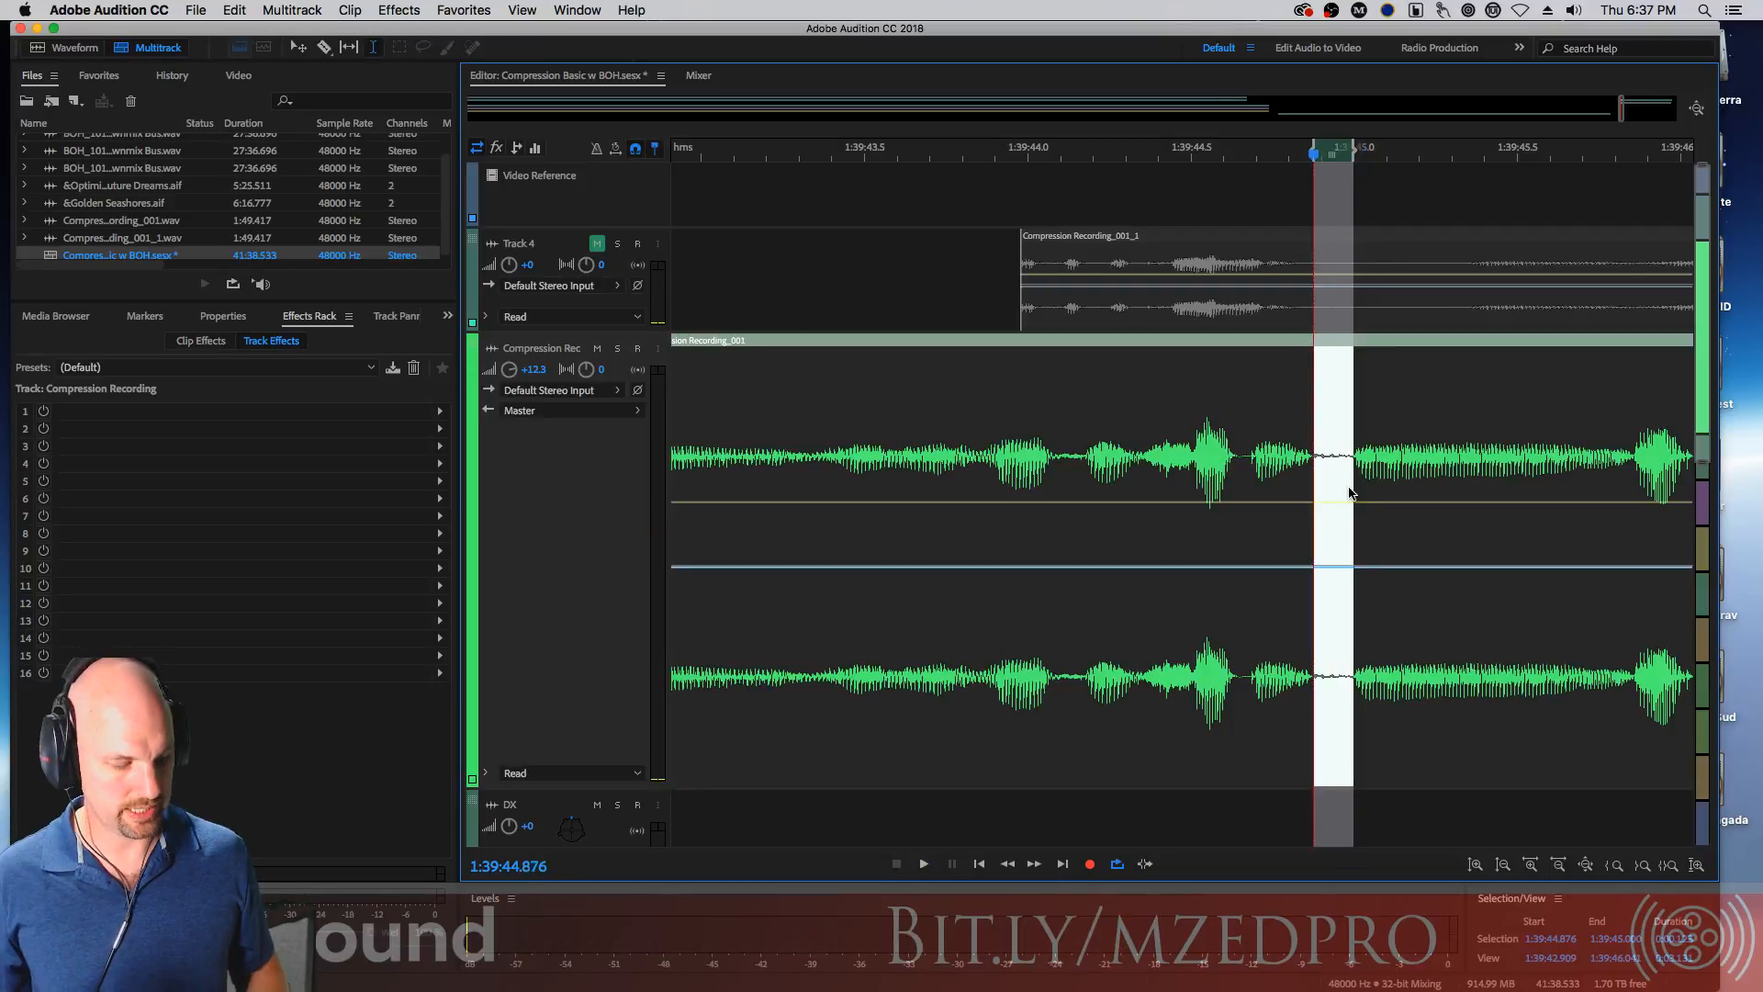
key("super+k")
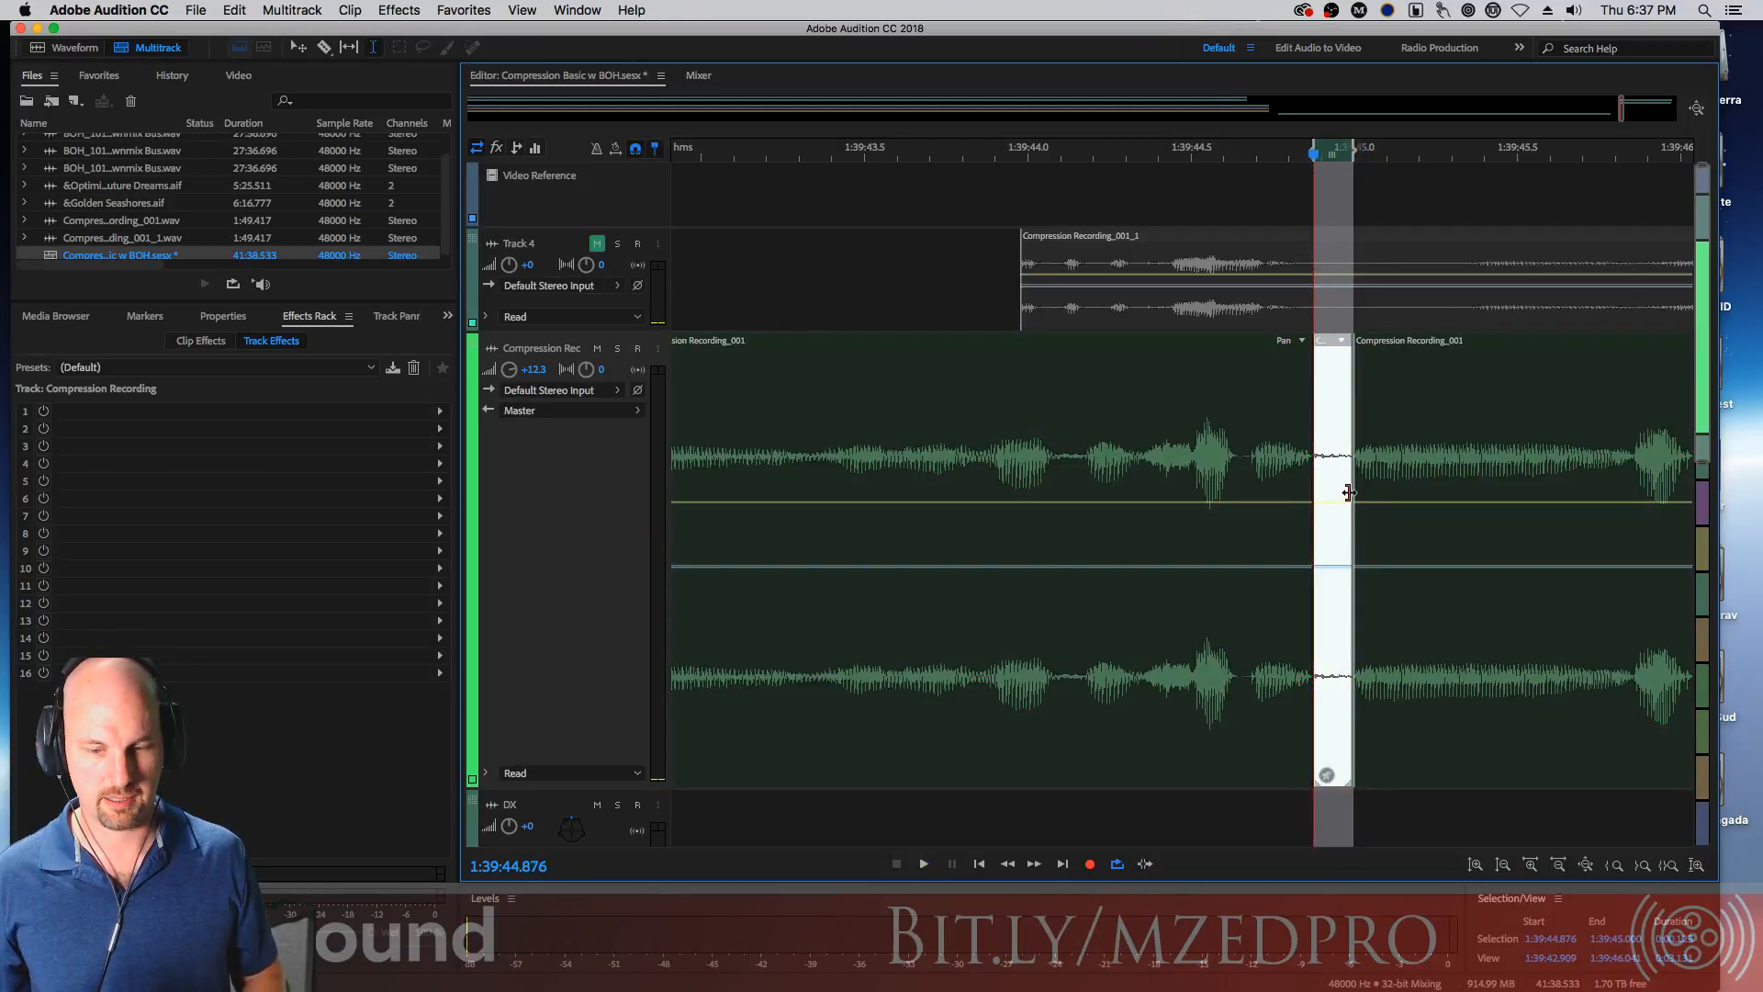
Select the pause starting near 1:39:47.5, split the clip around it and select the new segment
left_click(1374, 445)
key("space")
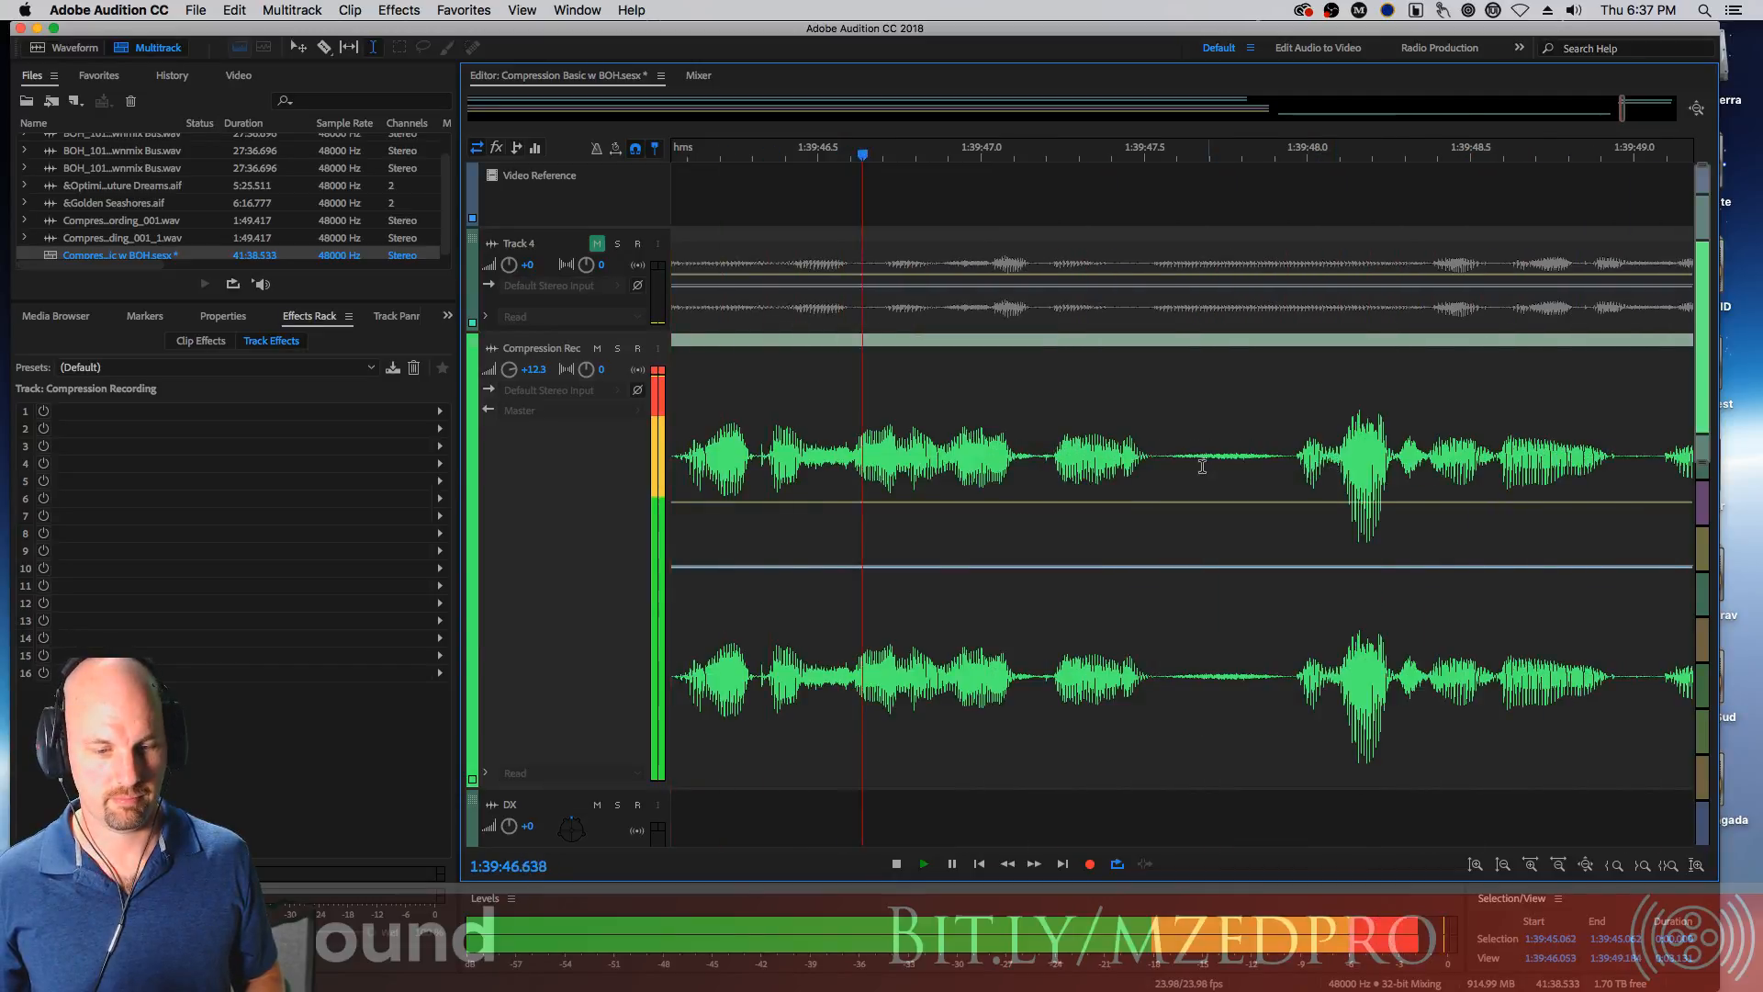
left_click_drag(1156, 457, 1295, 479)
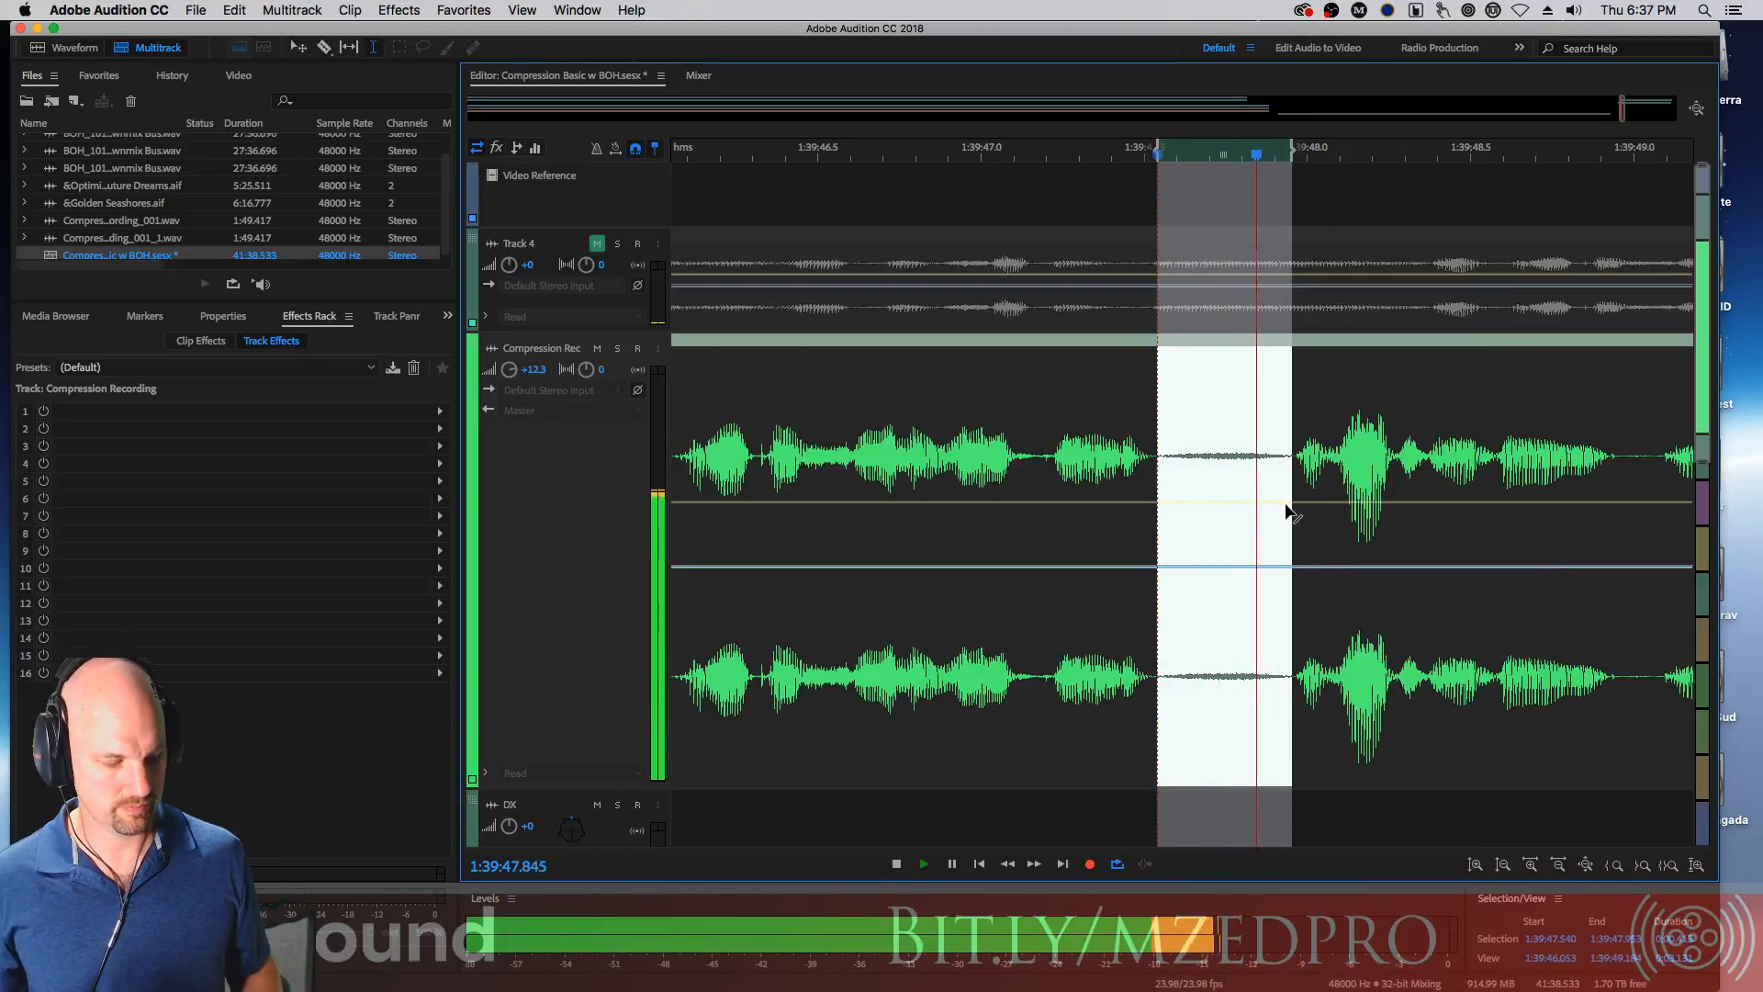
key("alt+shift+m")
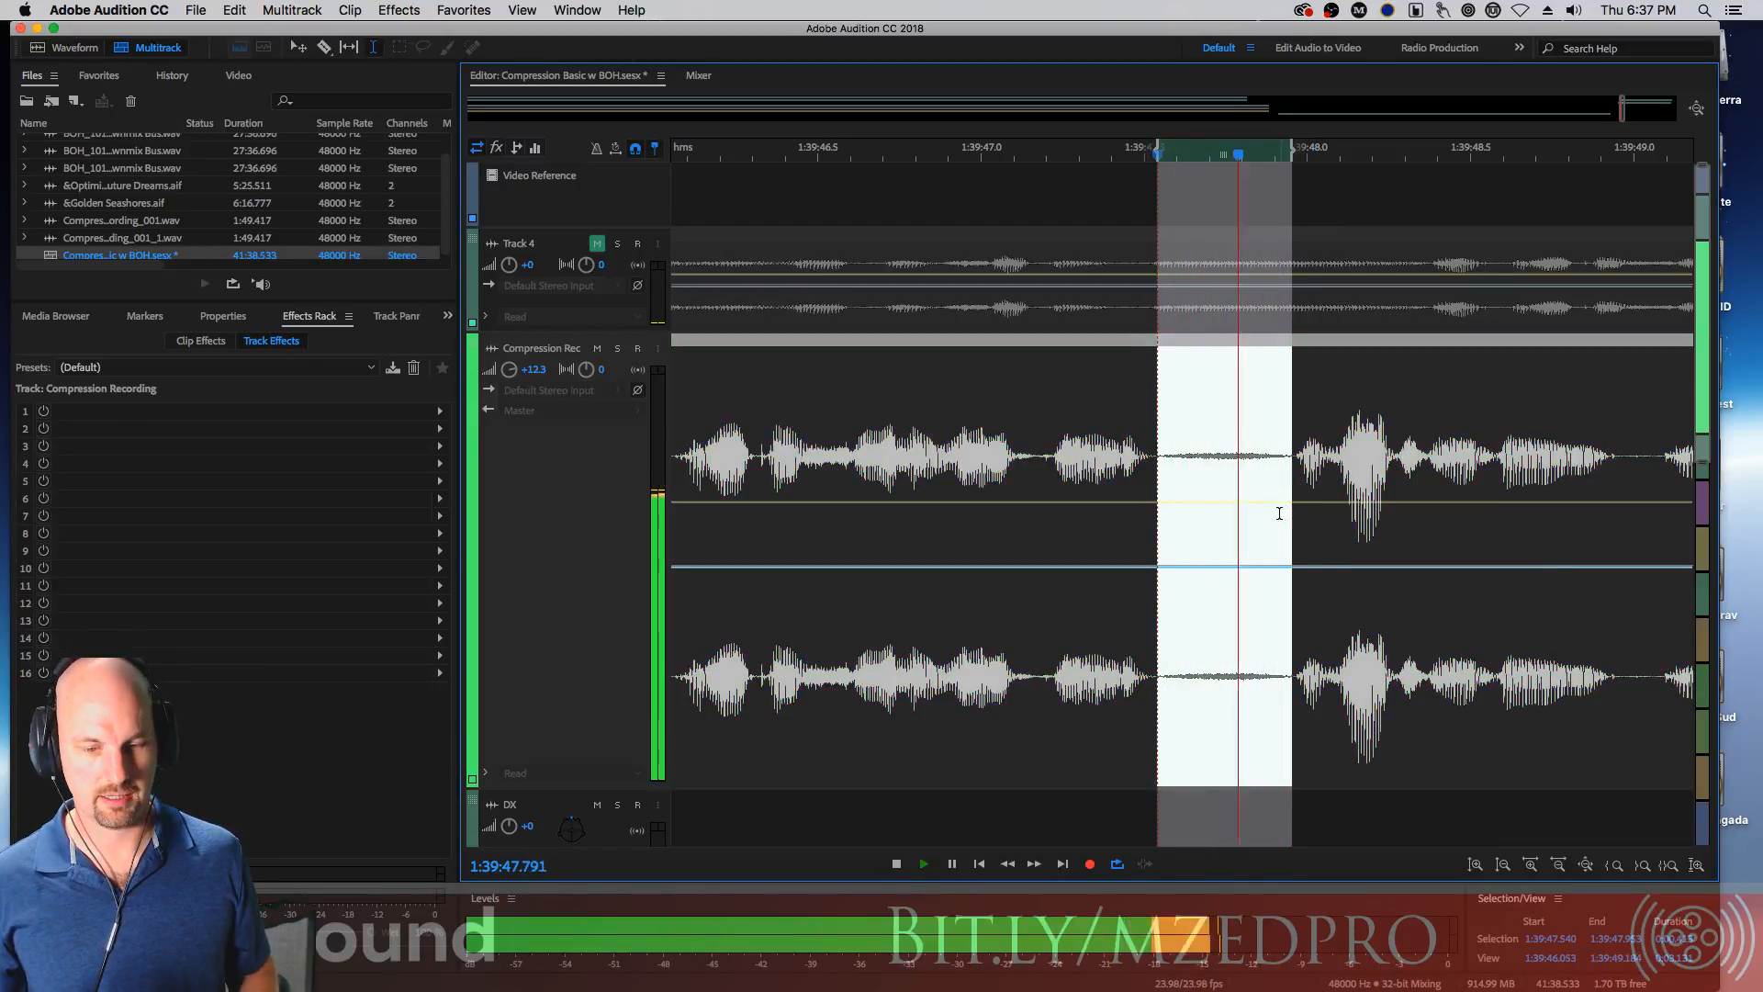
key("alt+shift+m")
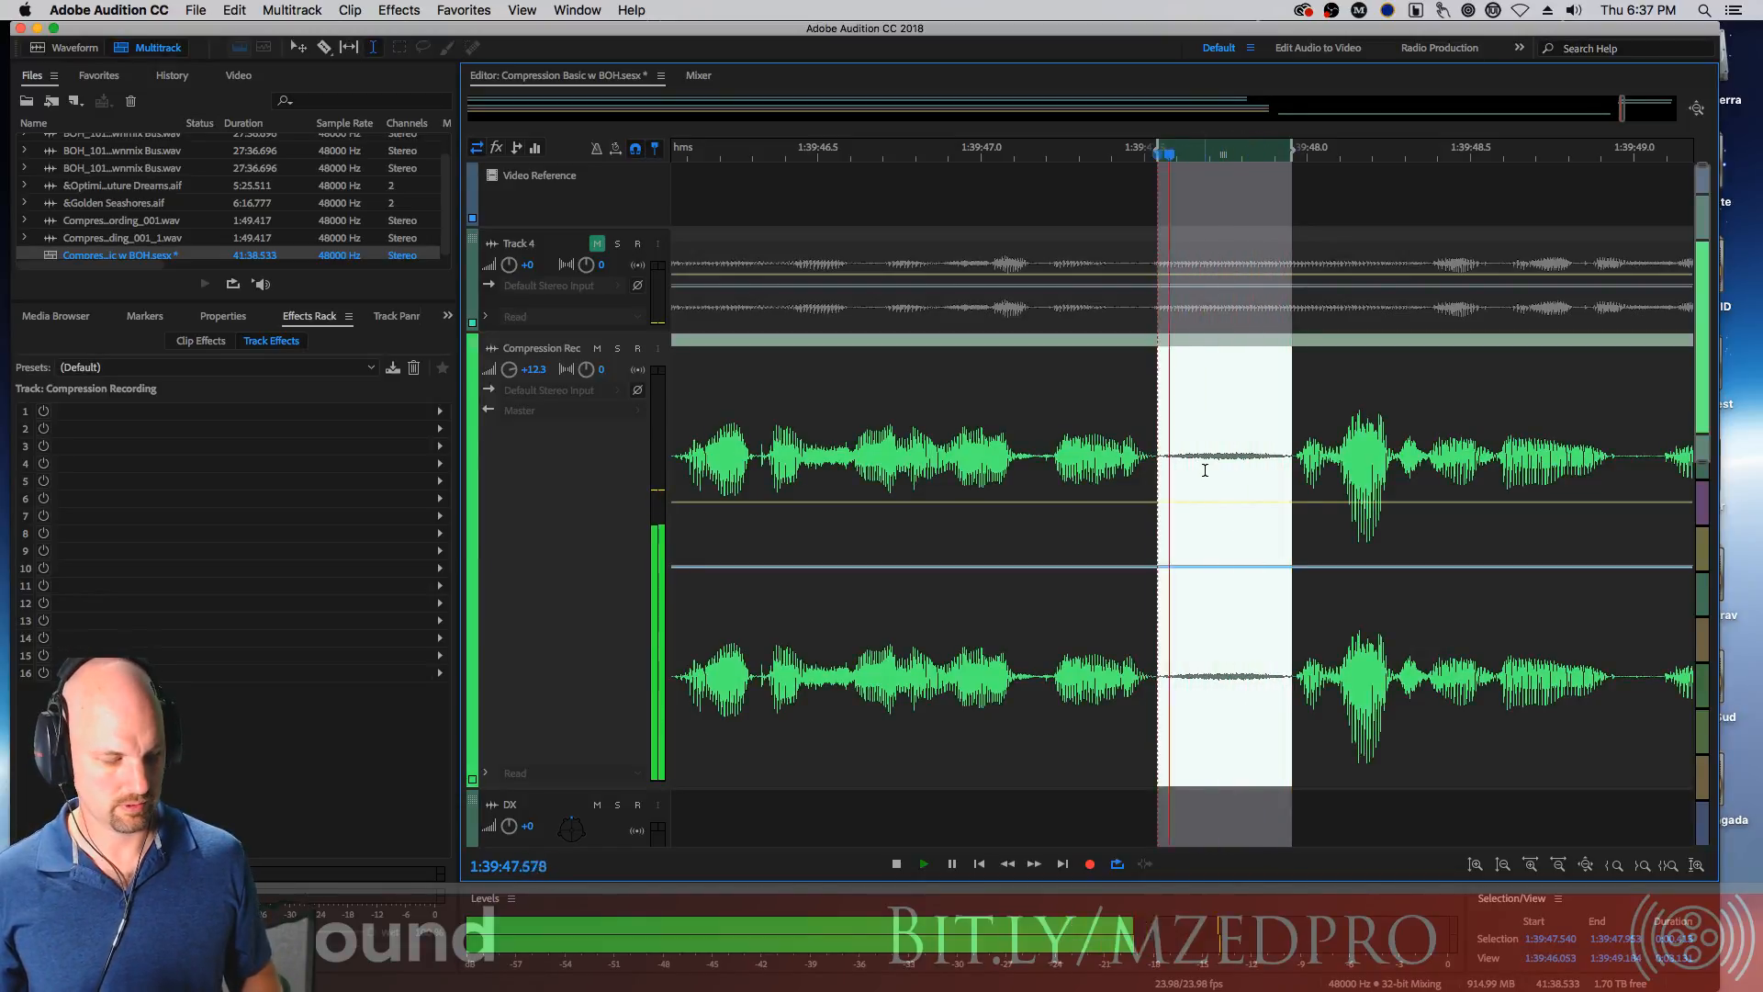
key("space")
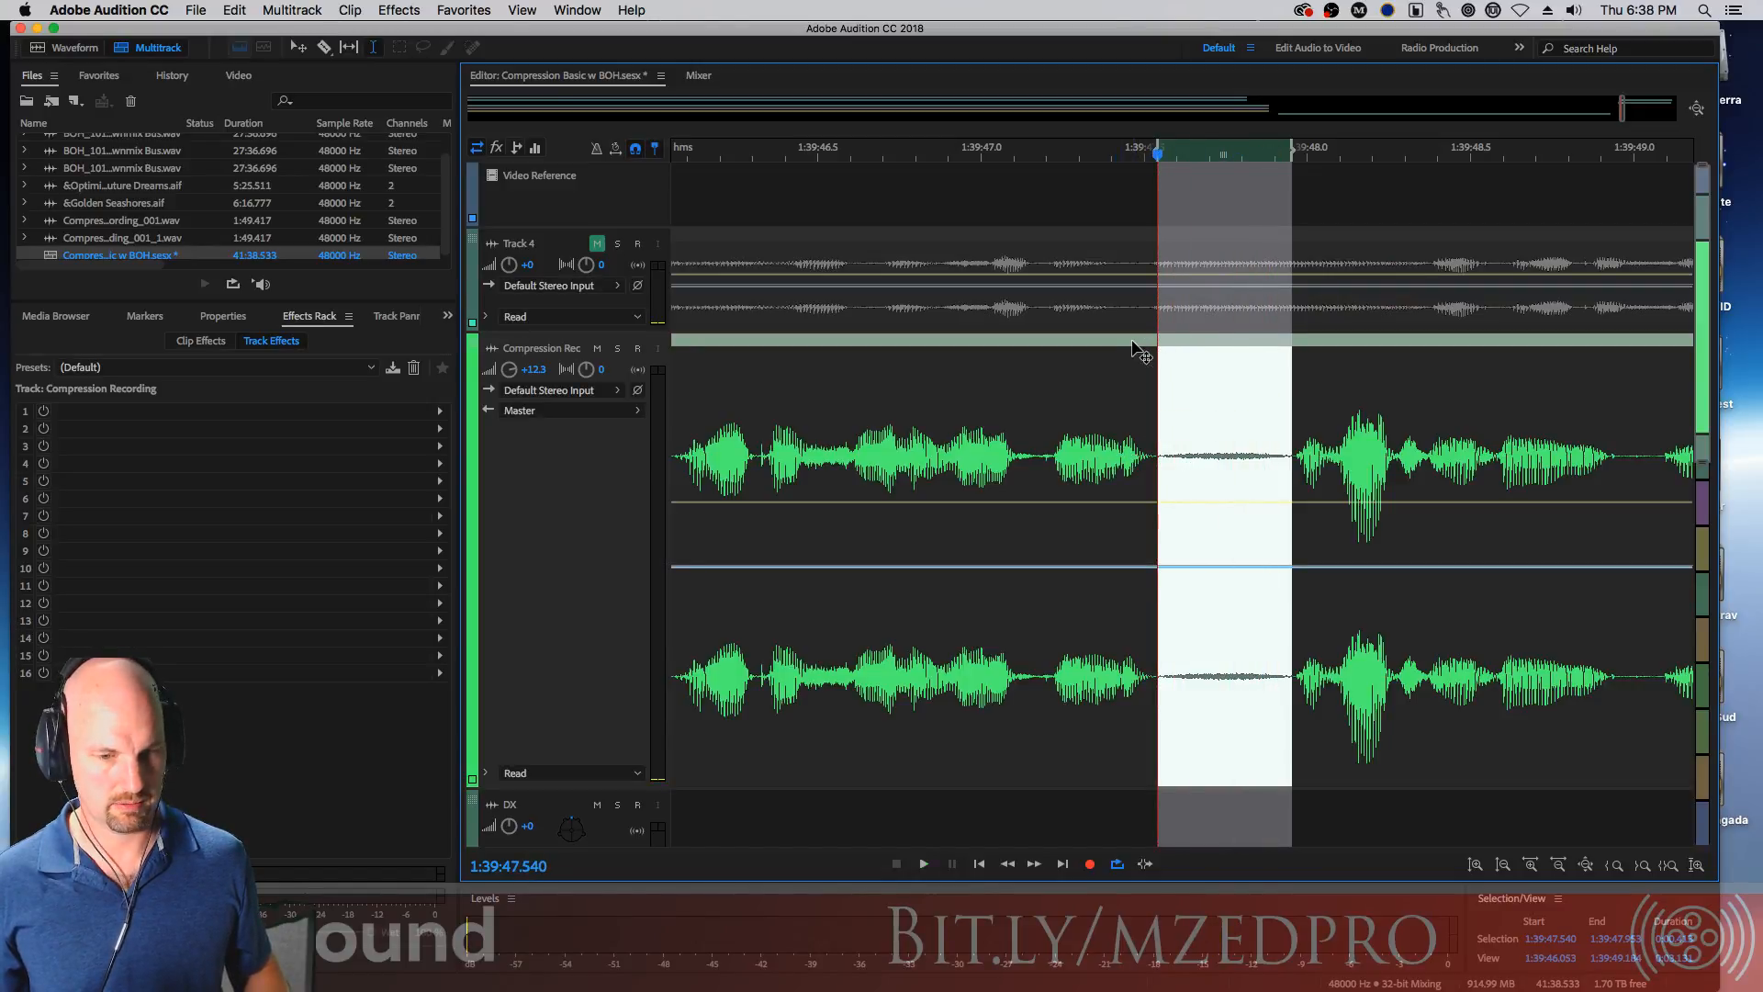
key("super+k")
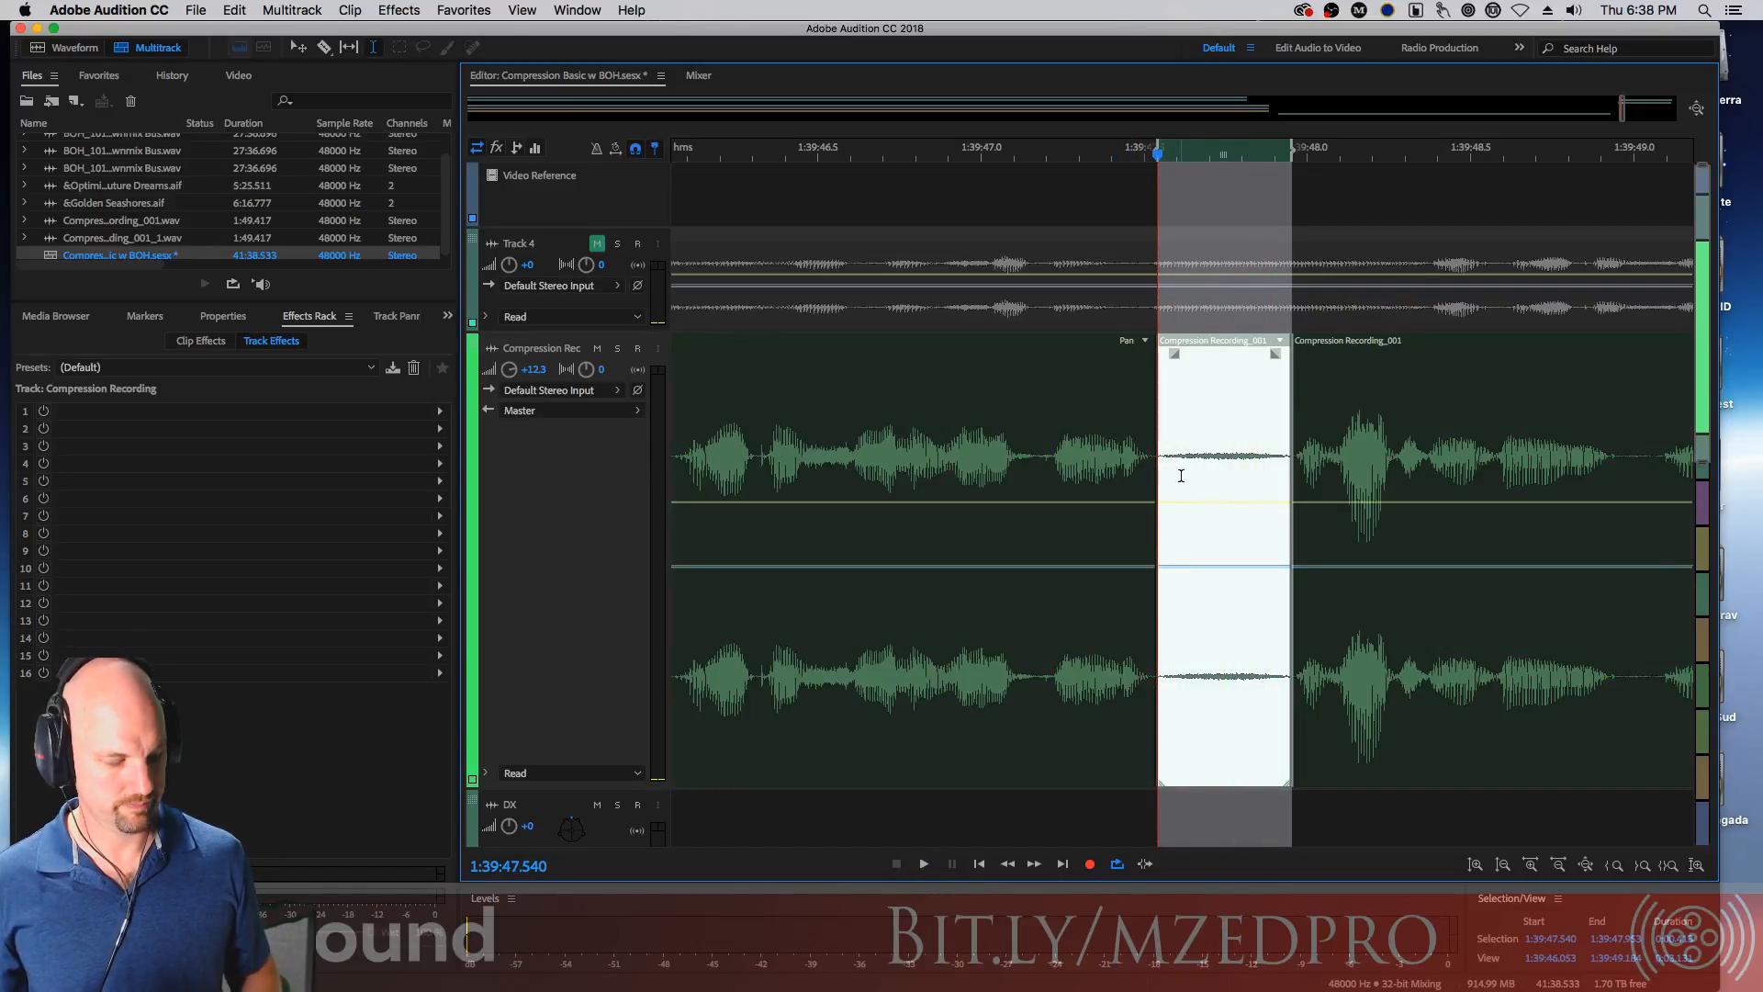
left_click(1220, 404)
key("space")
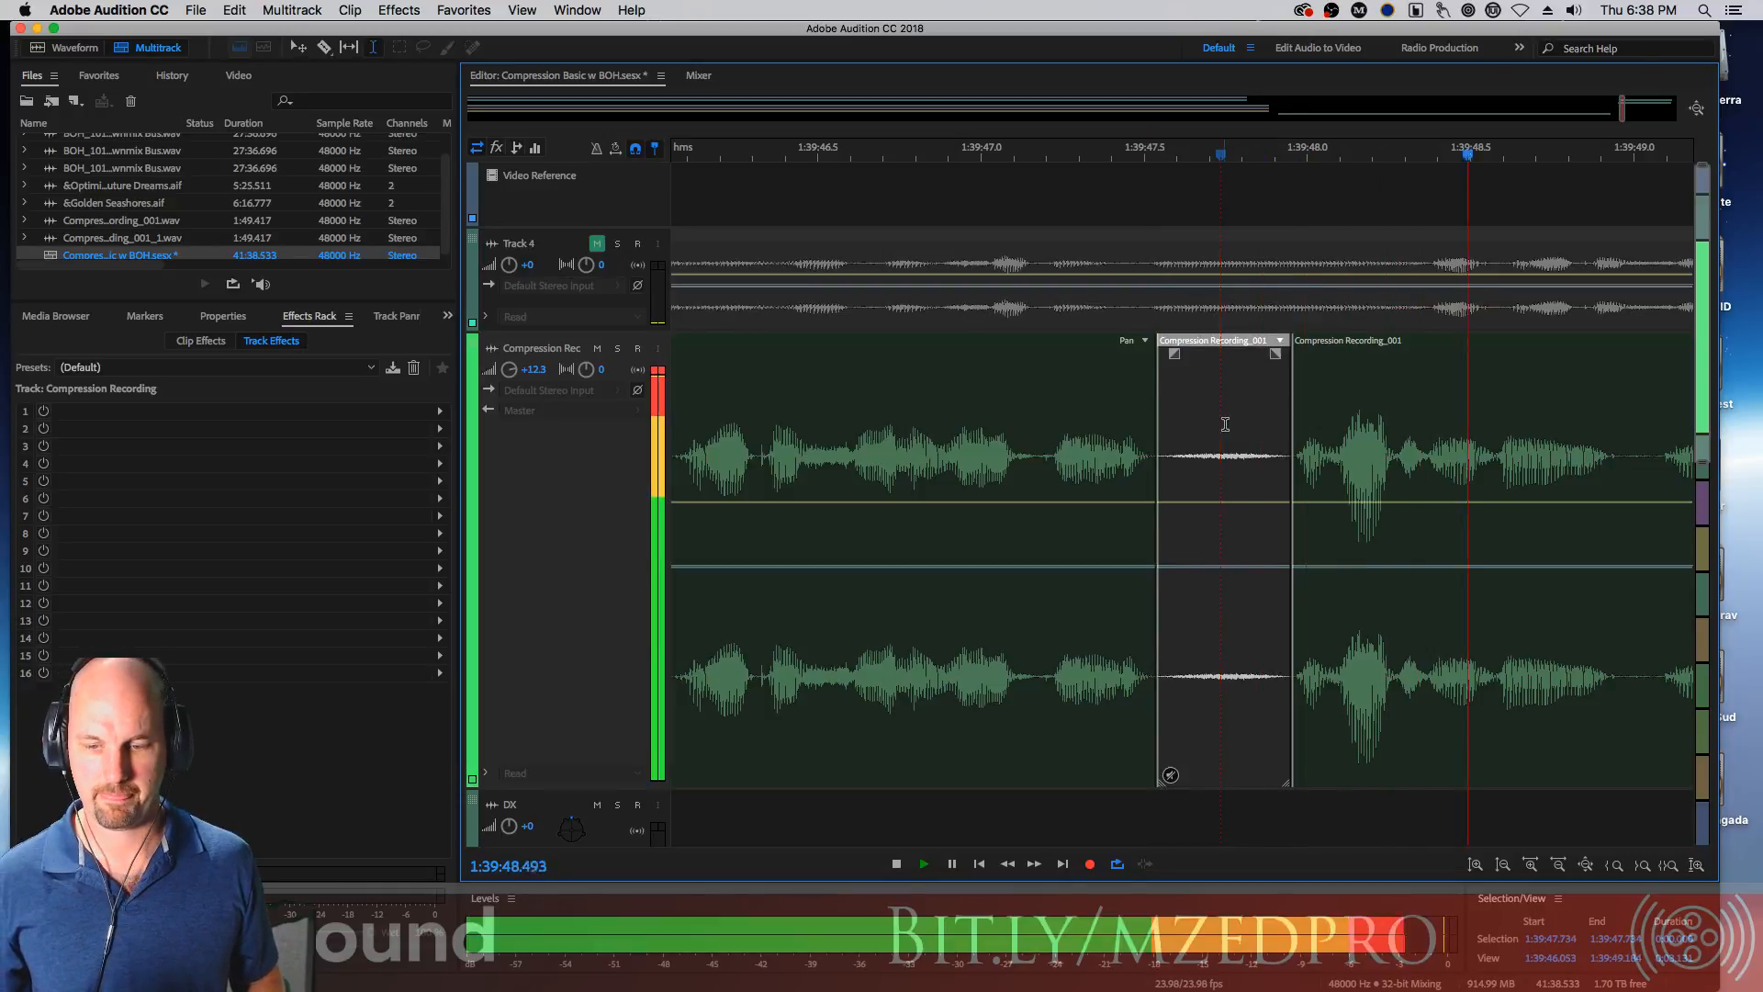
Split out the short pause near 1:39:49.0 and delete that segment
left_click_drag(735, 445, 1162, 475)
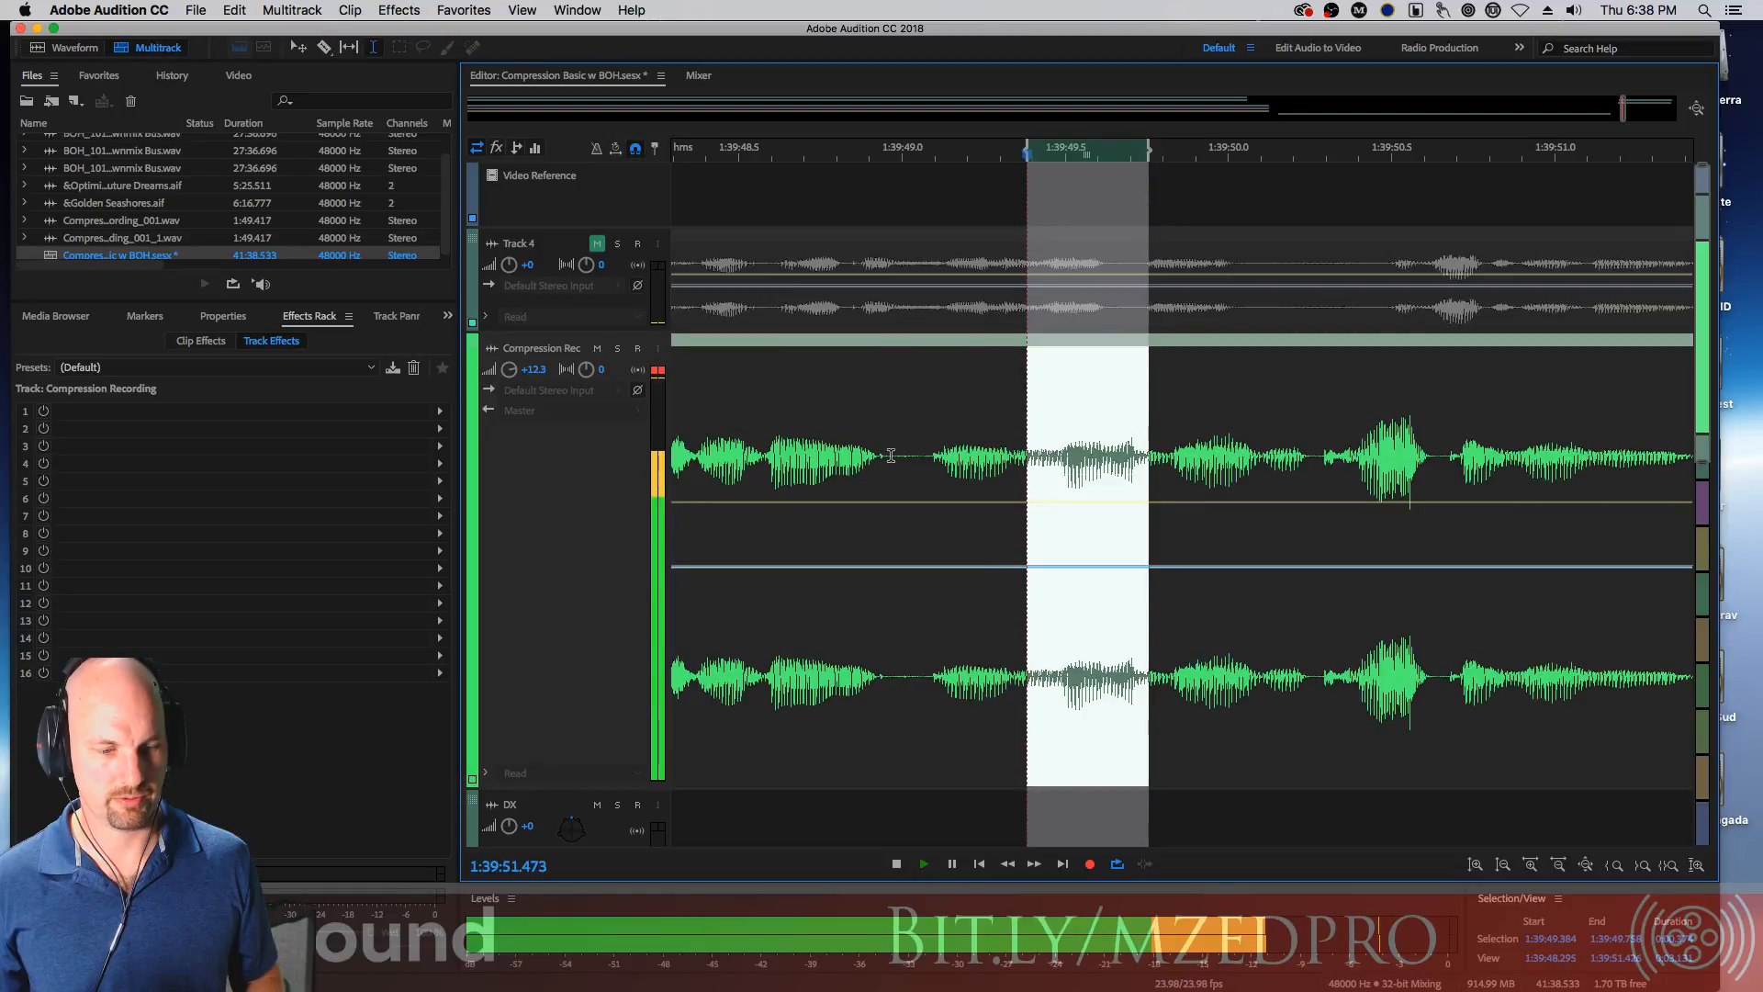
left_click_drag(935, 459, 887, 459)
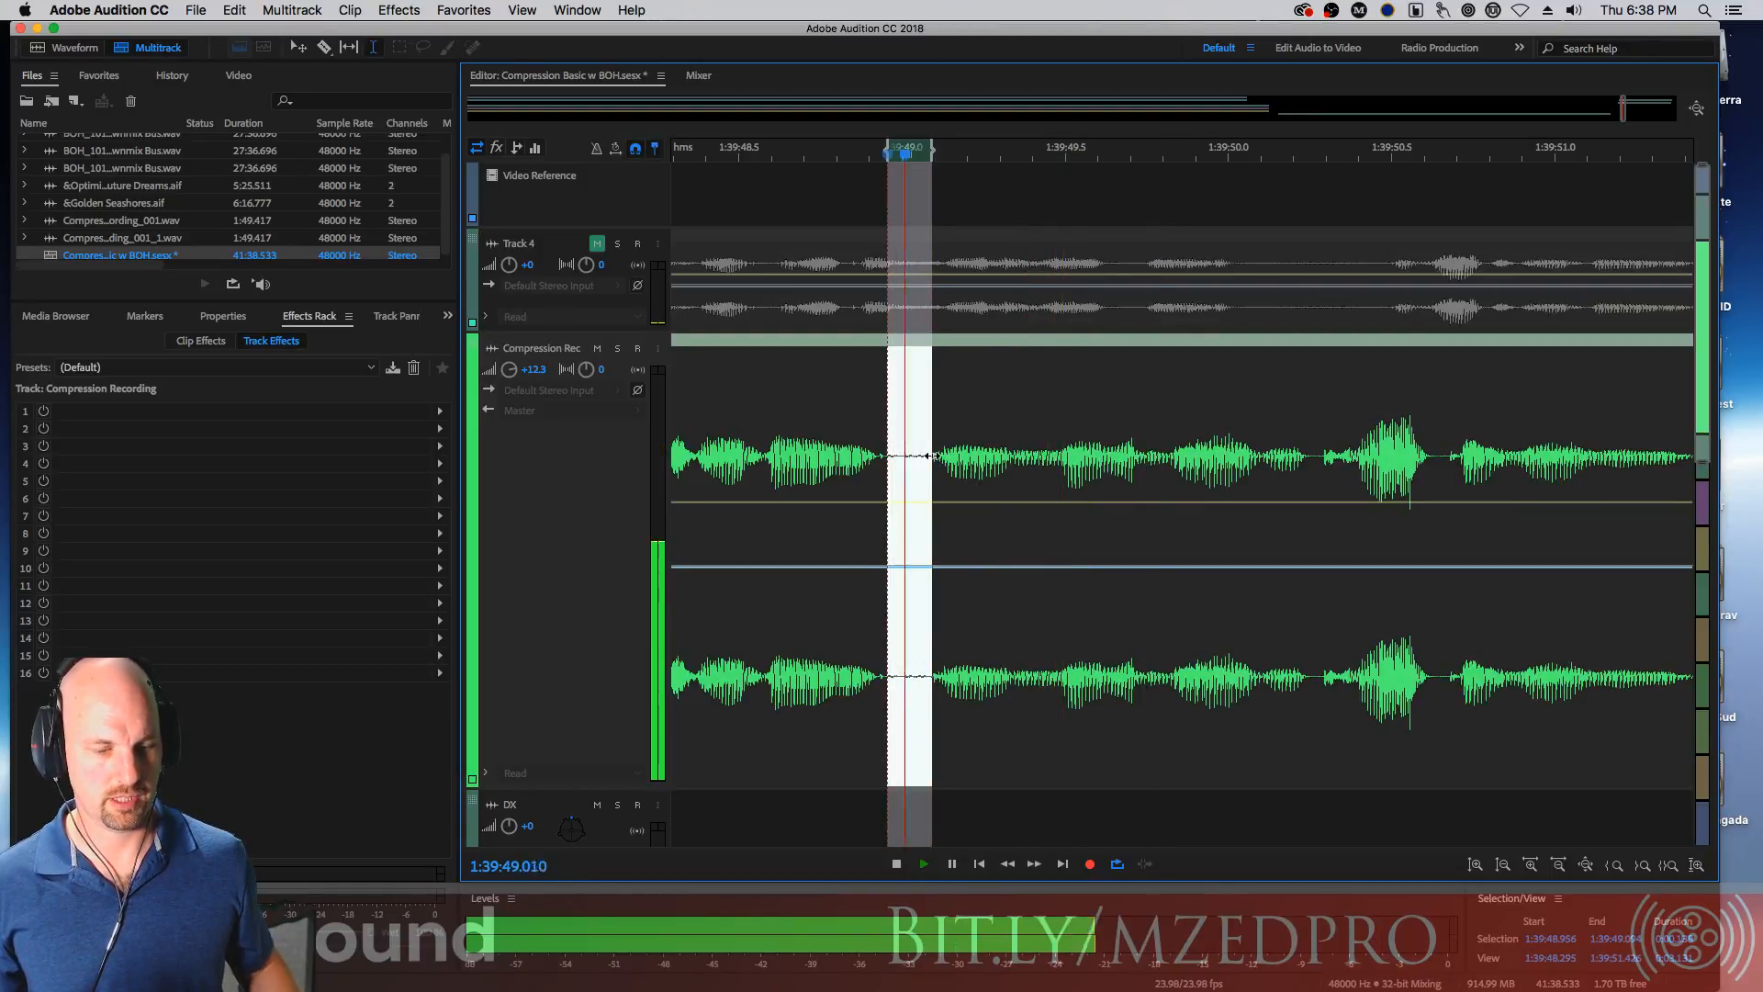
left_click_drag(933, 466, 929, 478)
key("space")
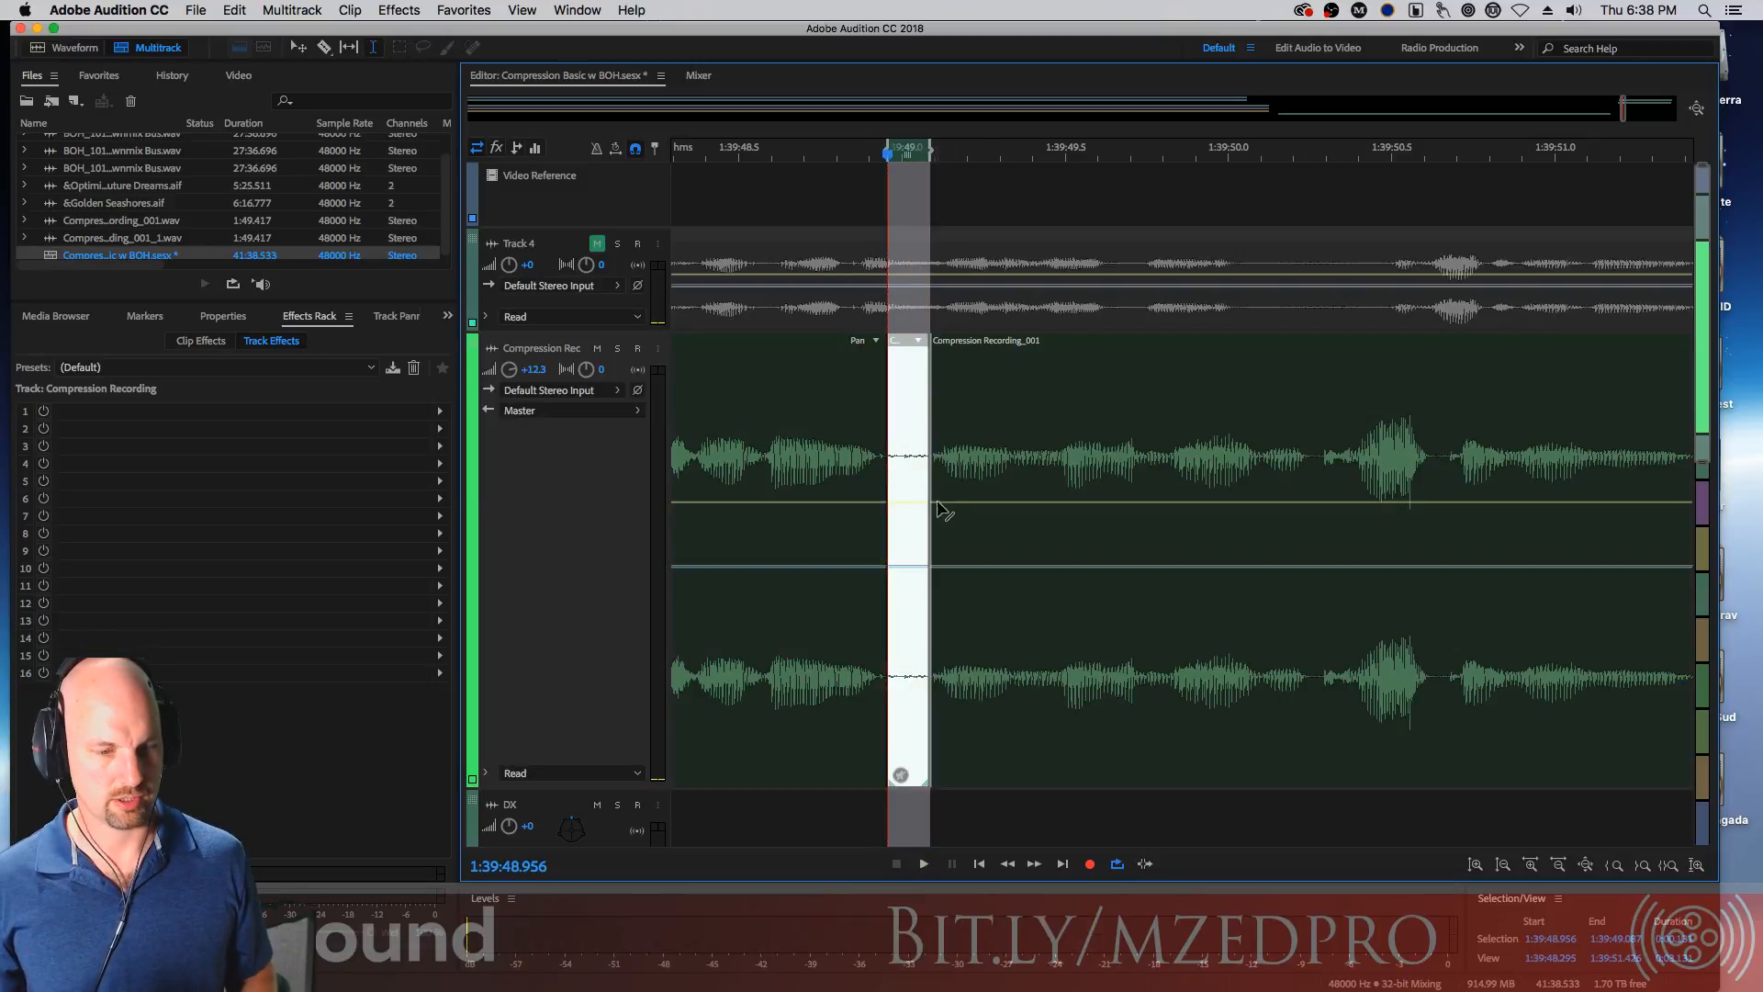
key("Delete")
left_click(962, 510)
key("space")
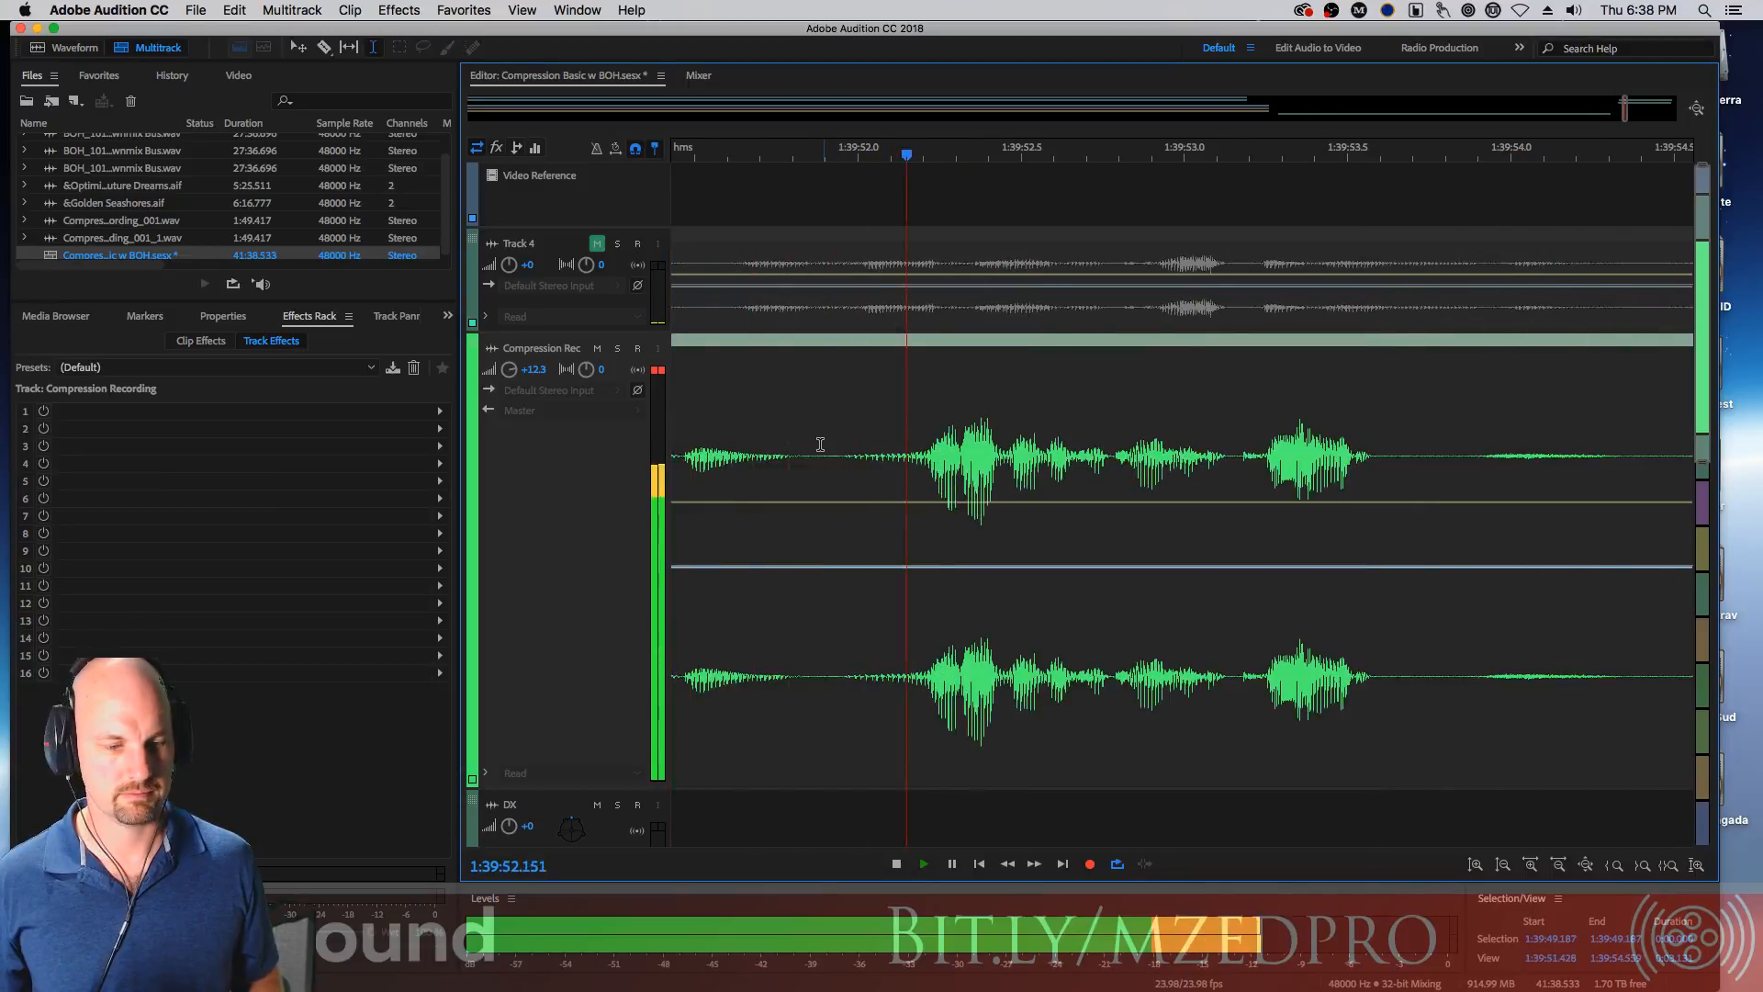
Select the pause around 1:39:54 and split it into its own clip segment
key("space")
left_click(1296, 452)
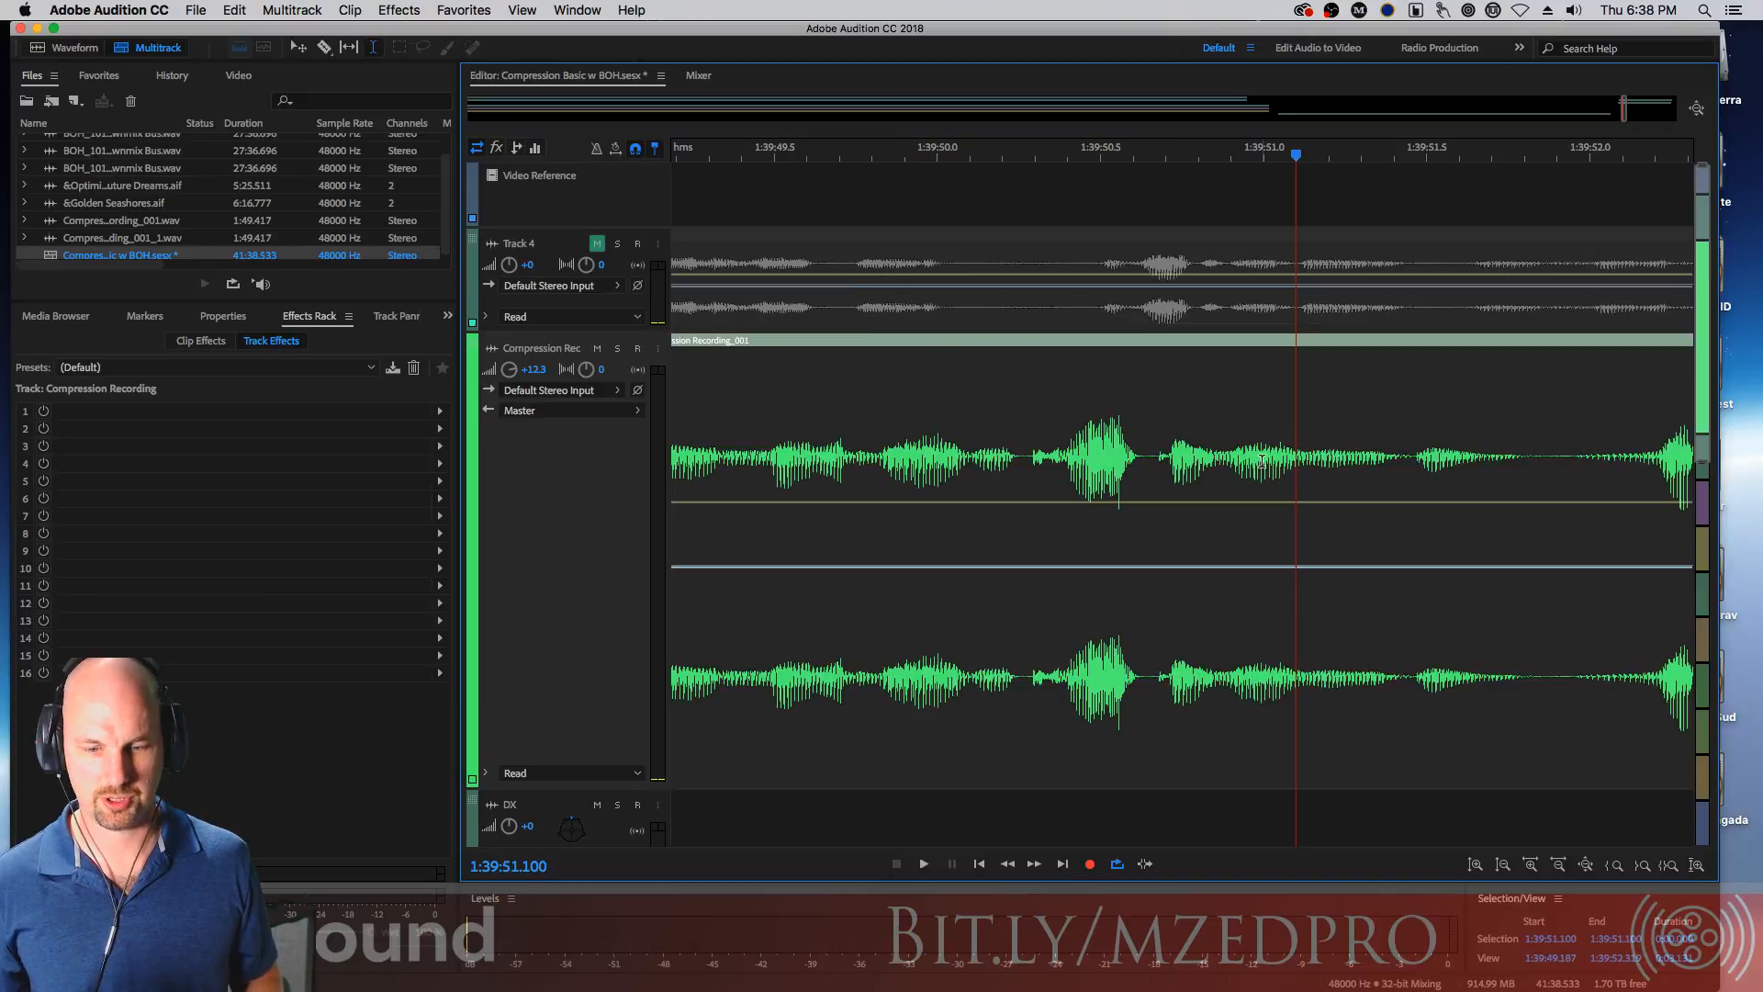
key("space")
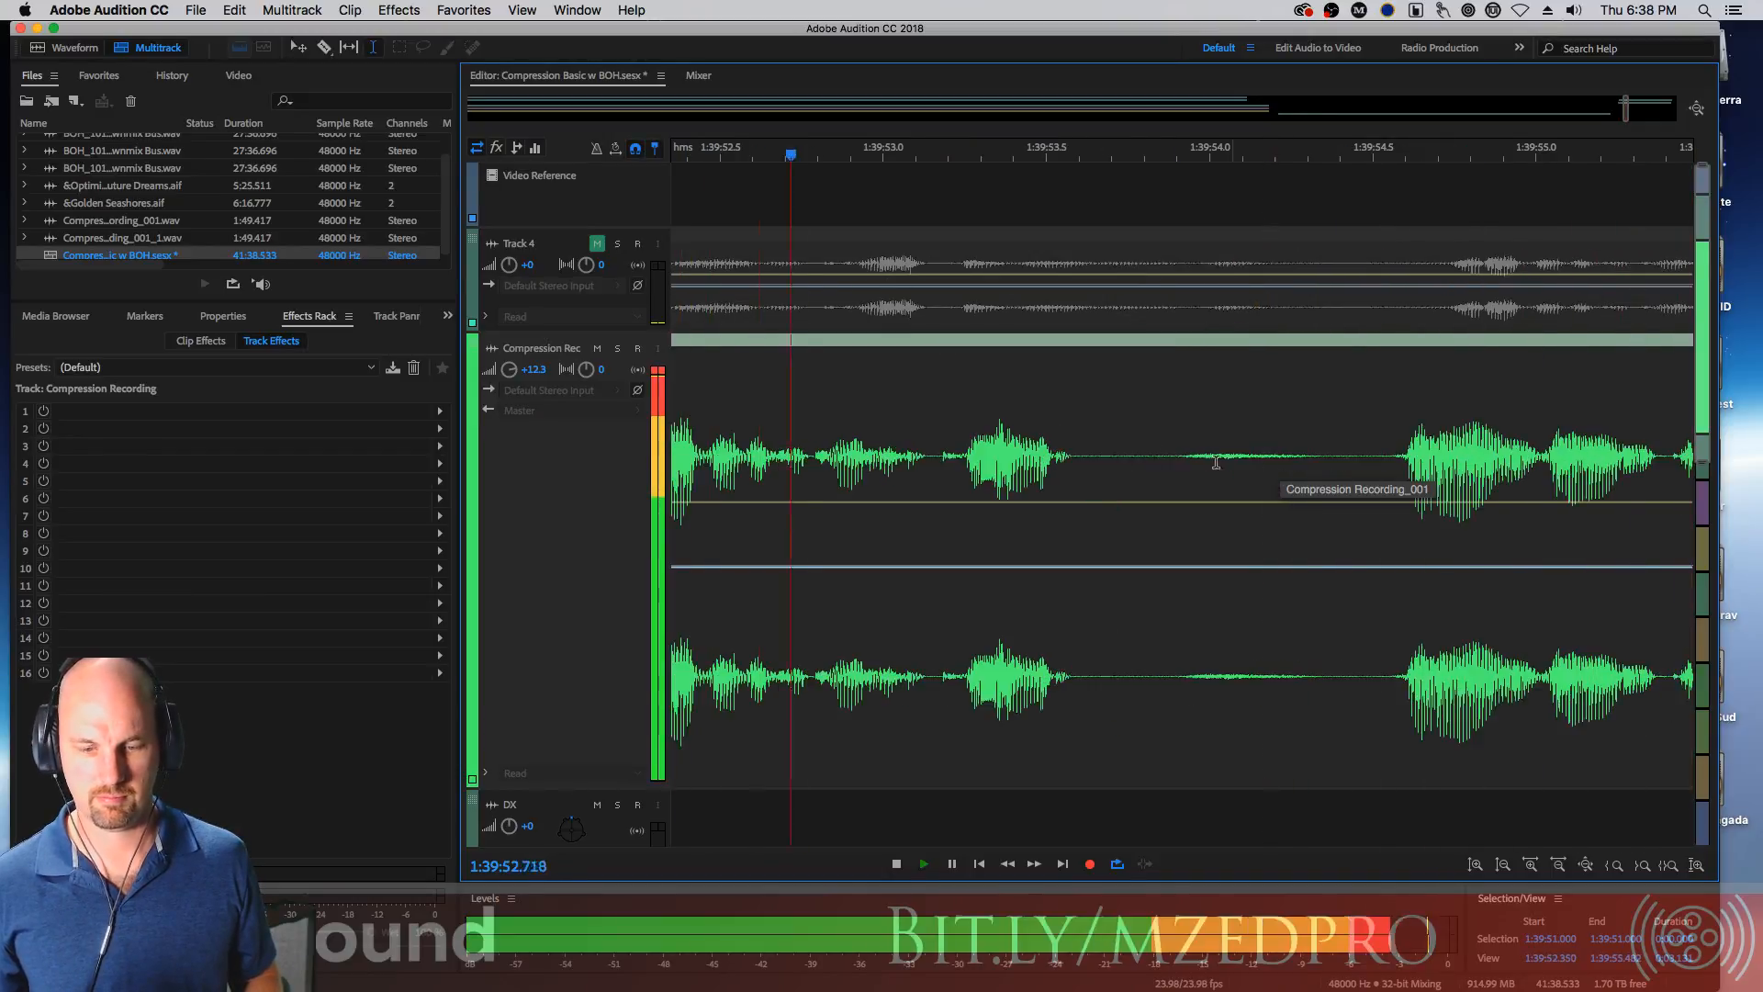
left_click_drag(1082, 450, 1387, 450)
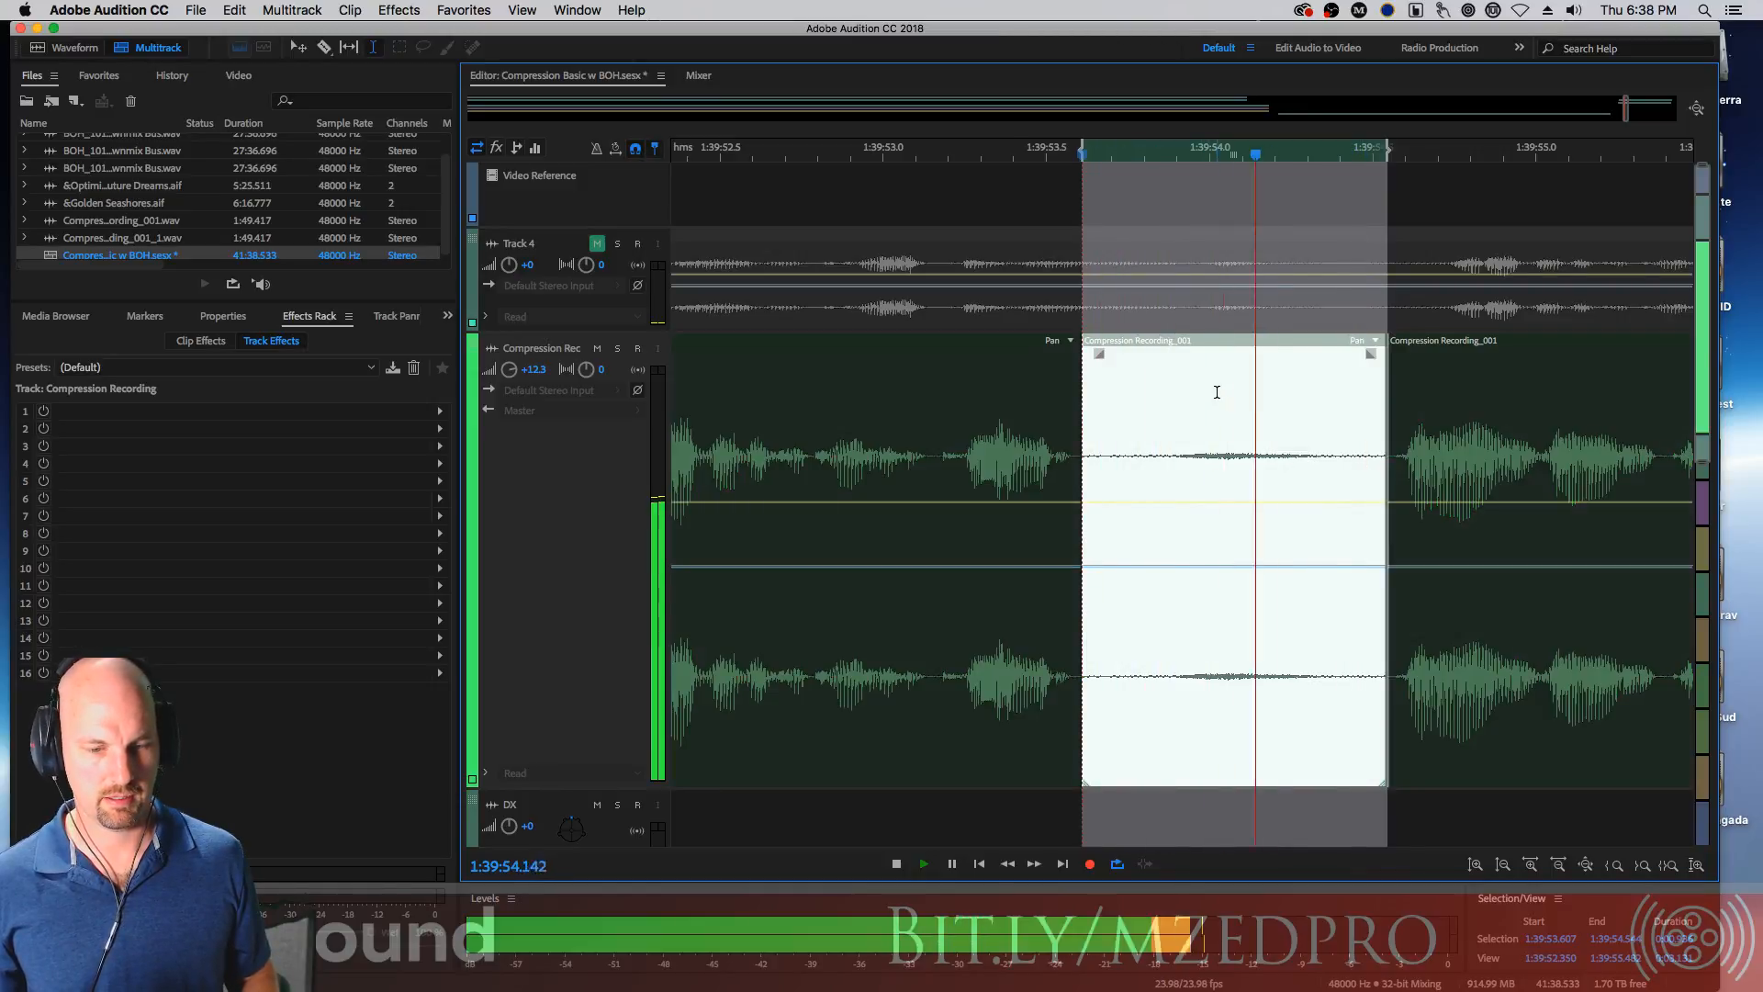
key("space")
left_click(1273, 419)
key("space")
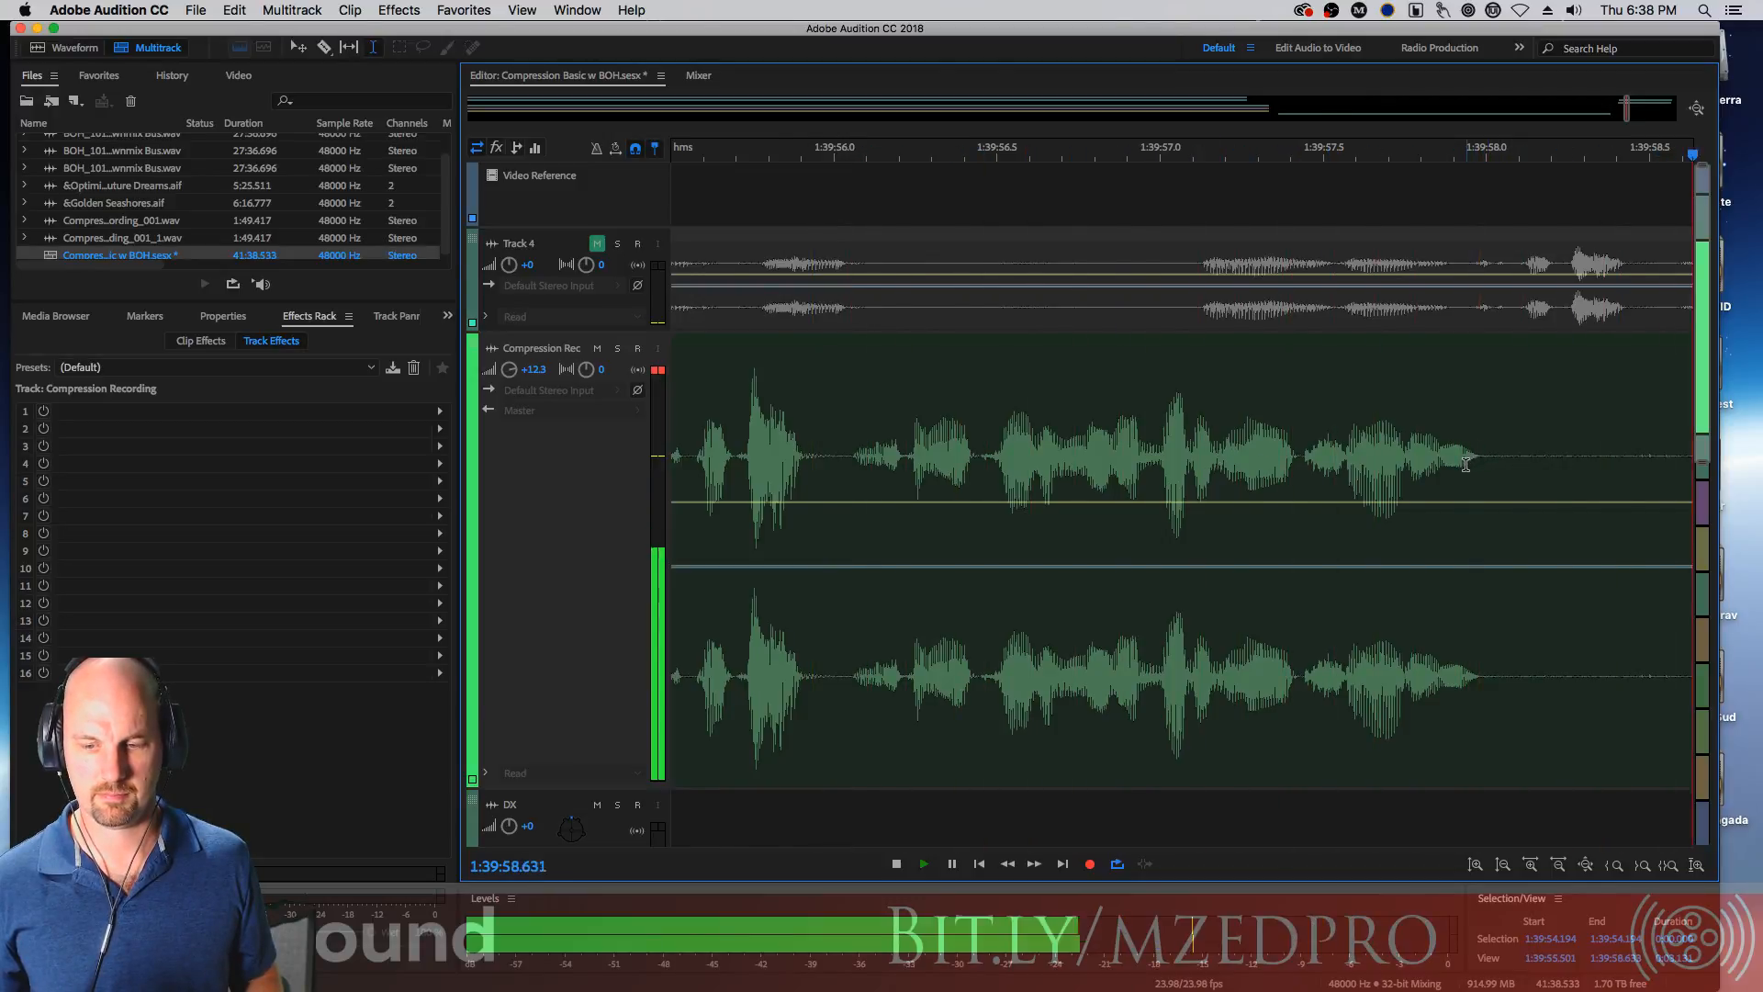
Select the long pause starting at 1:39:58.0, split it into a separate clip and select it
mouse_move(872, 443)
left_mouse_down()
mouse_move(600, 447)
mouse_move(909, 450)
mouse_move(889, 450)
left_mouse_up()
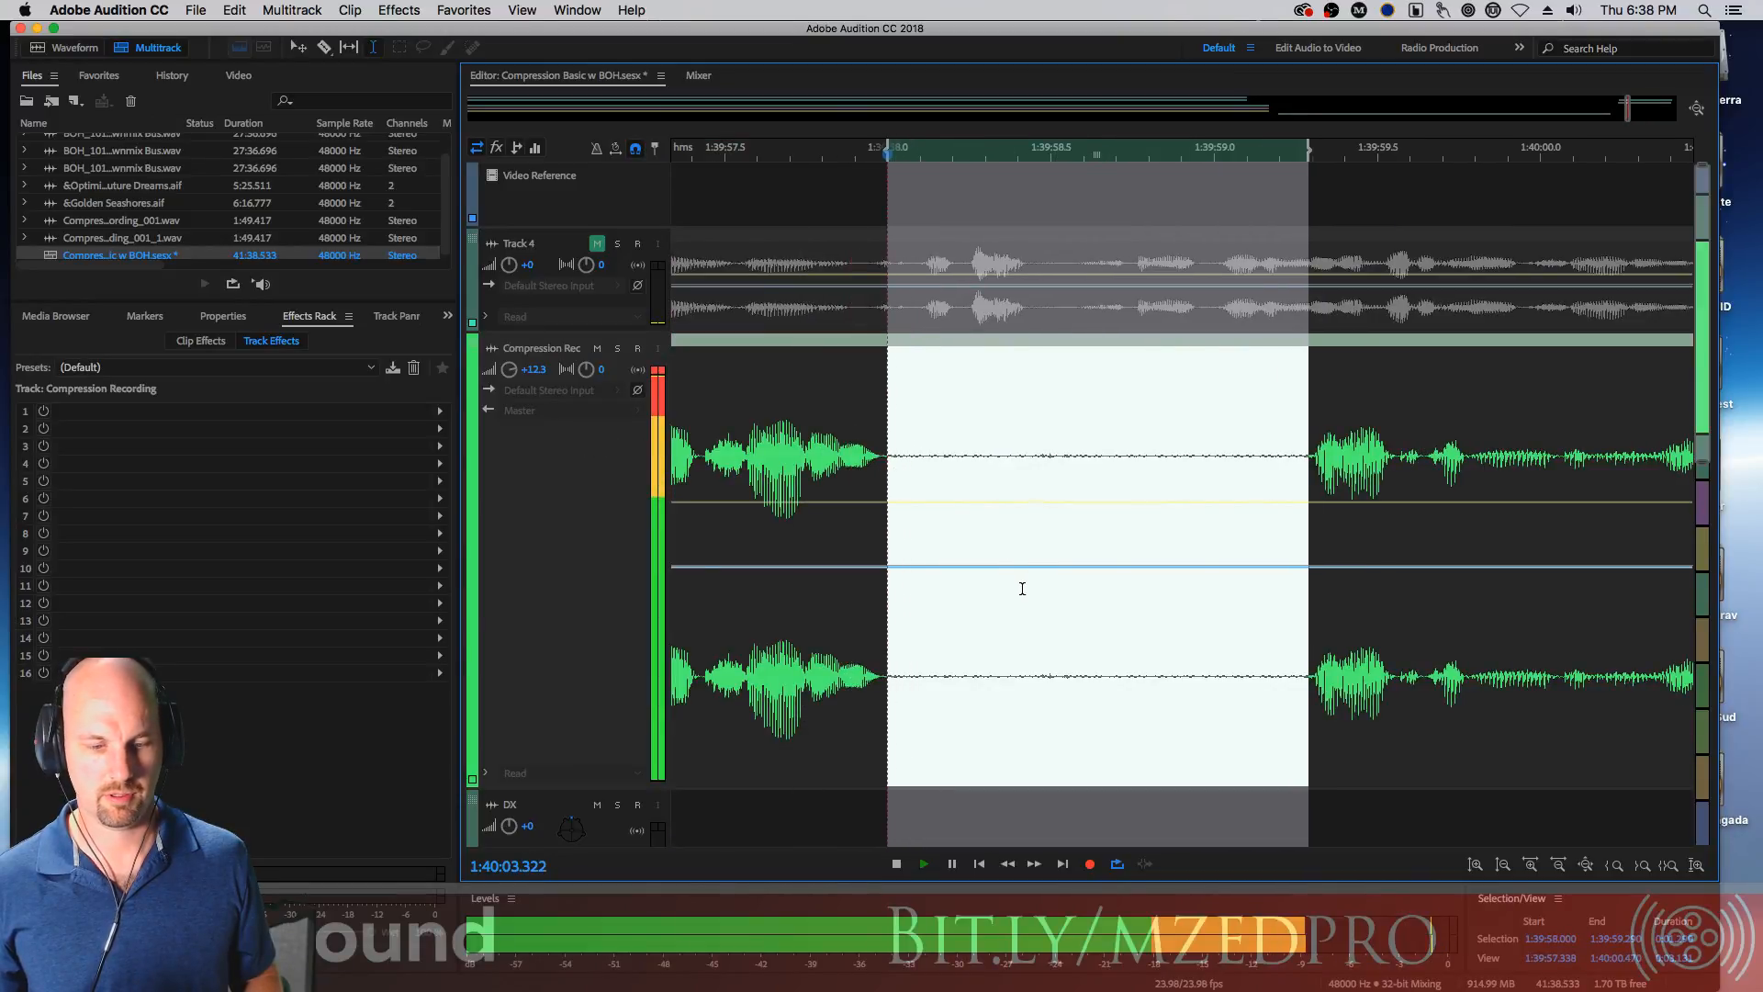
key("space")
key("space")
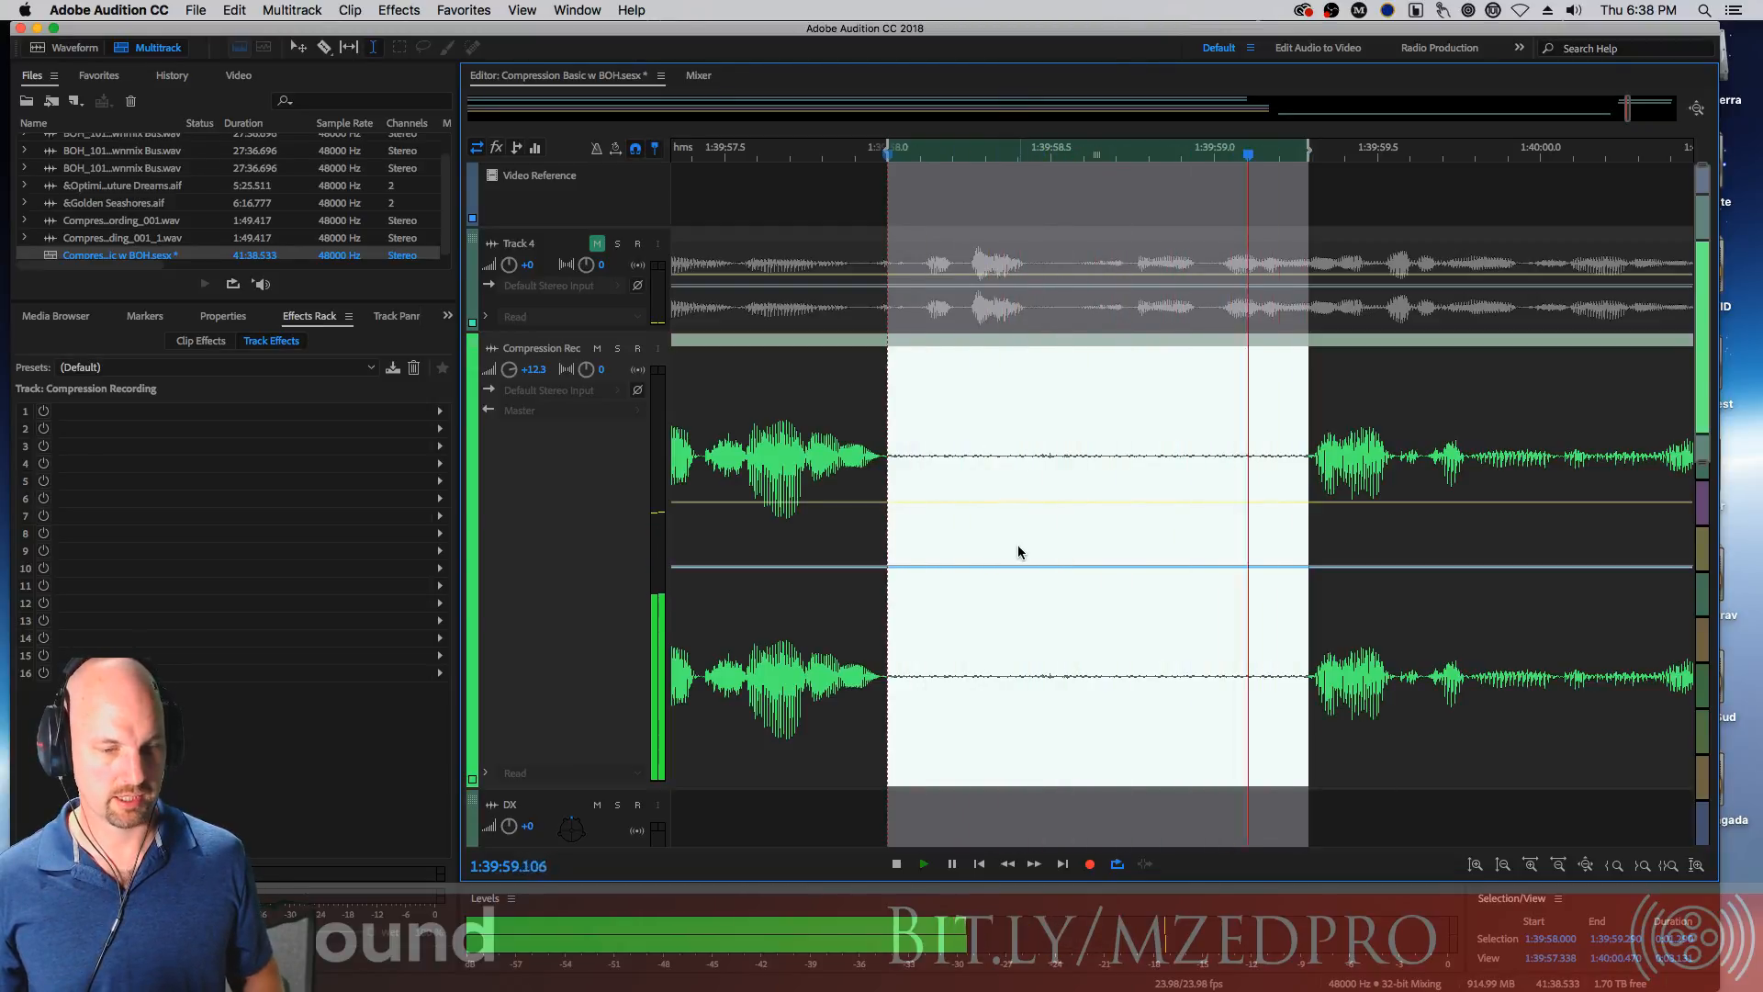
key("space")
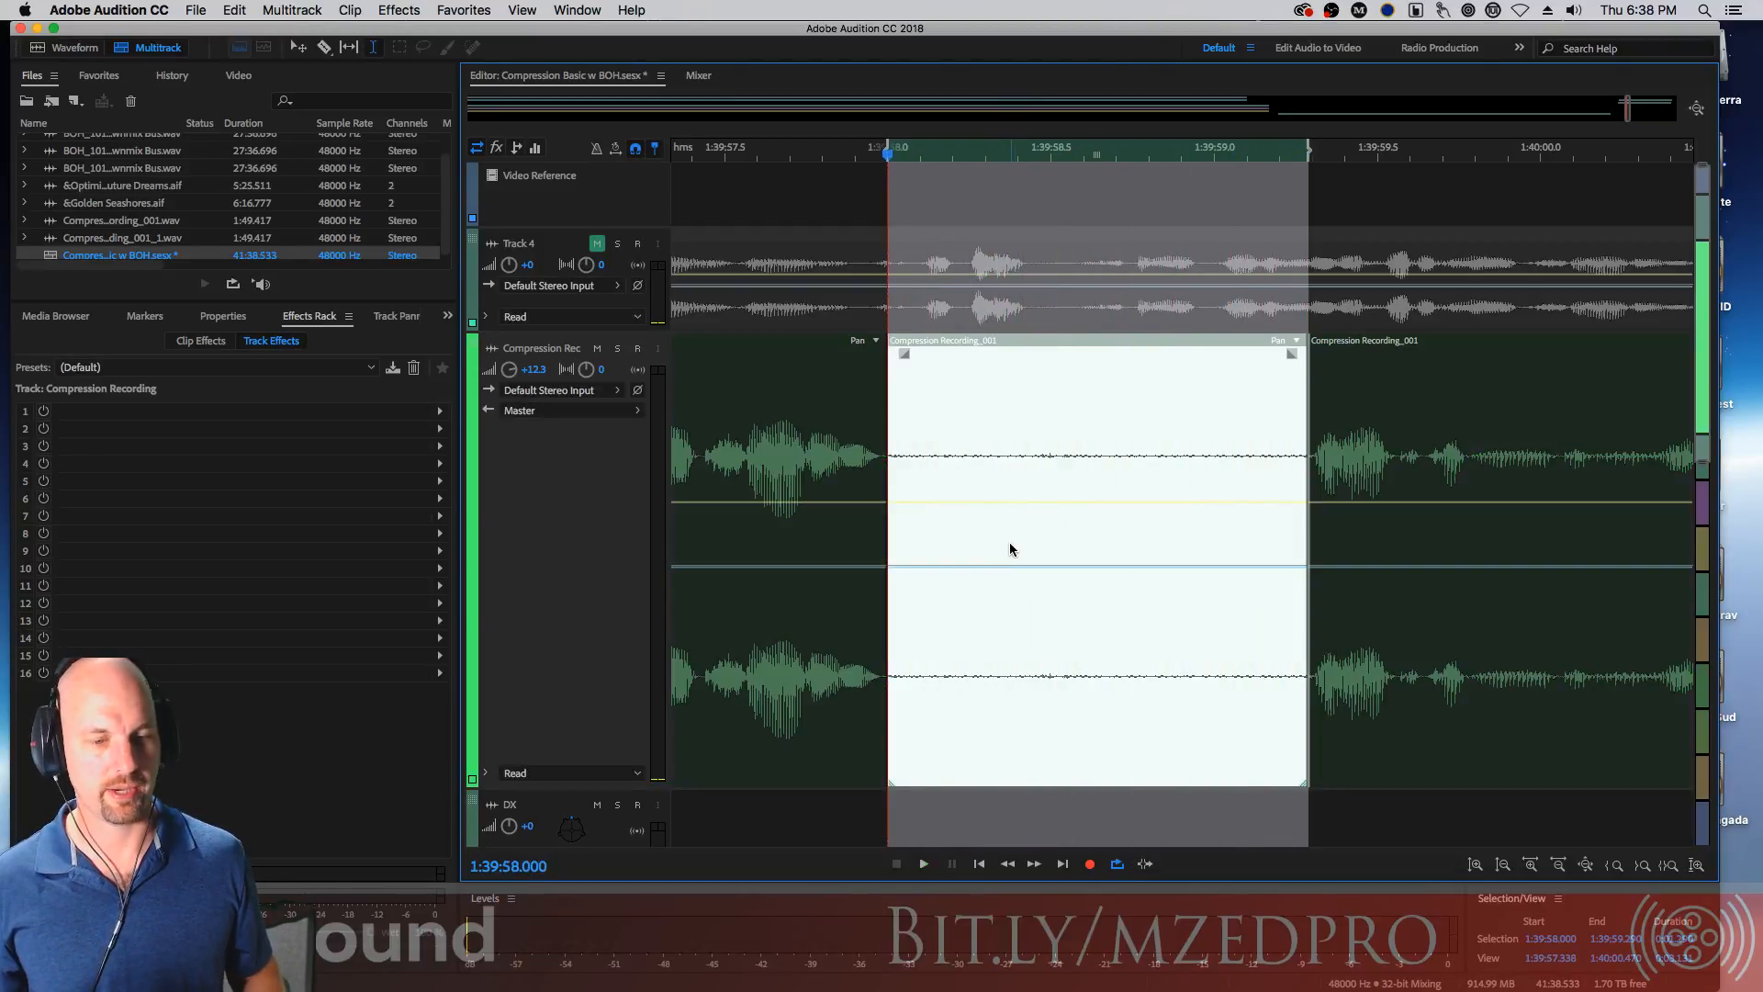
left_click(1131, 431)
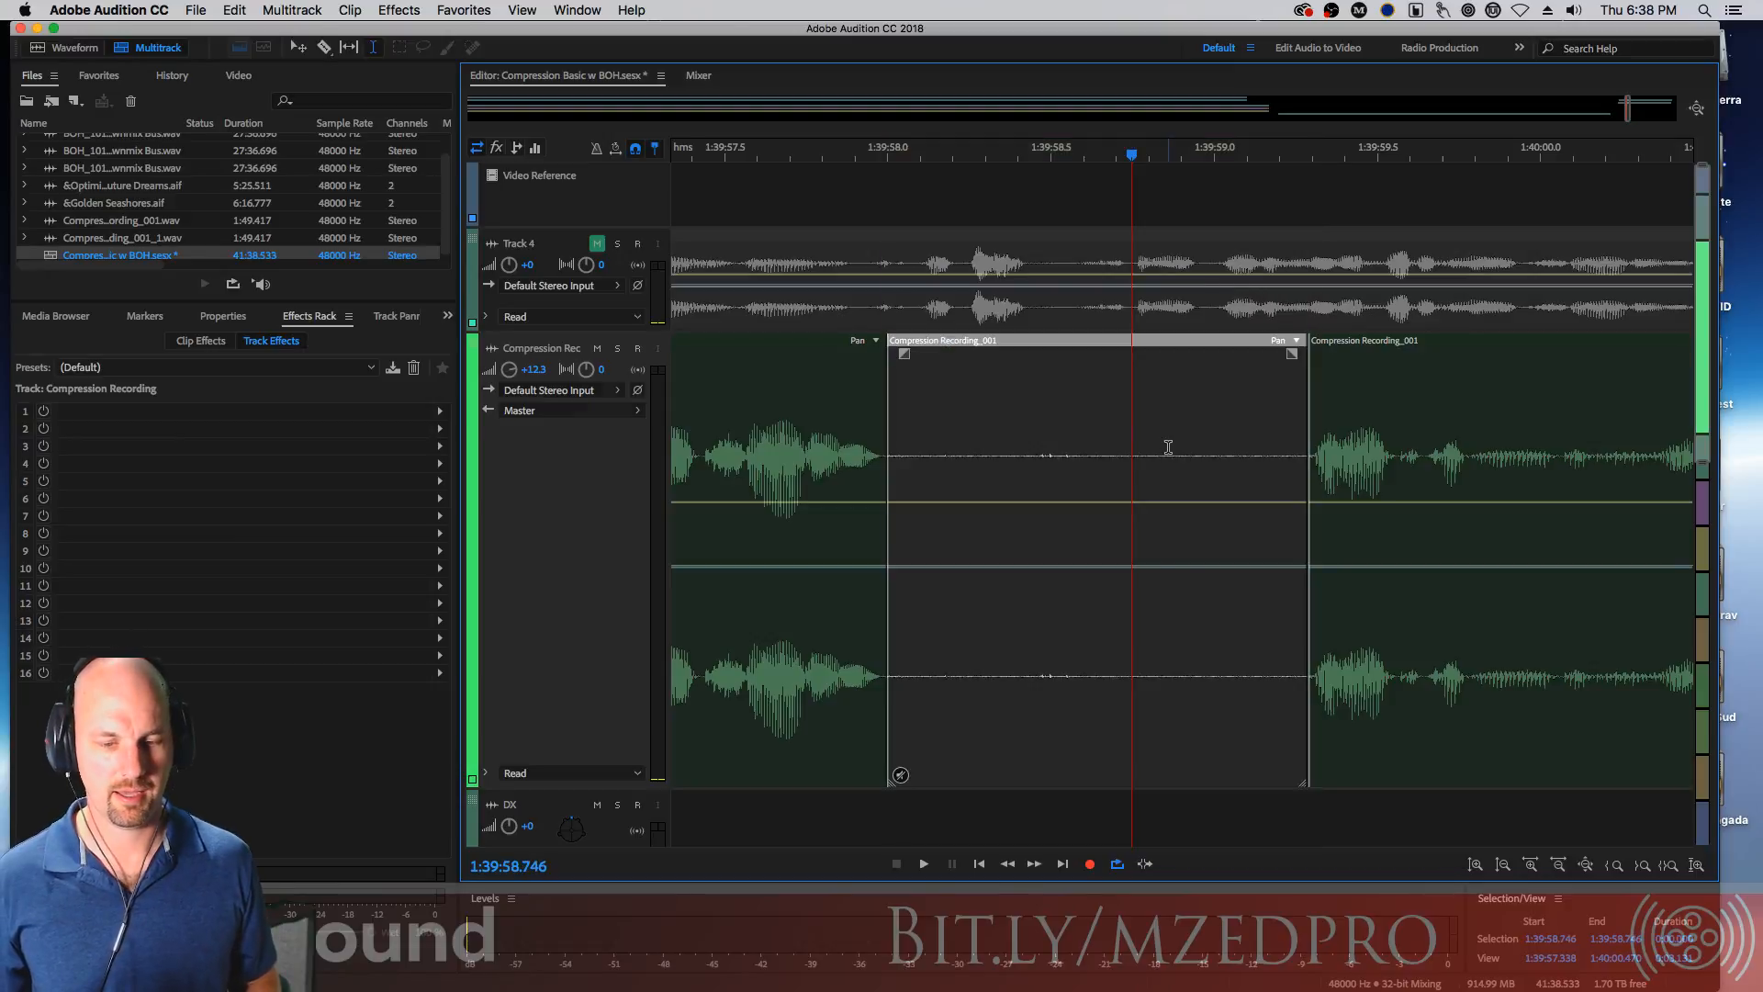
Play on through the recording and split the clip at the end of the pause near 1:40:03.5
key("space")
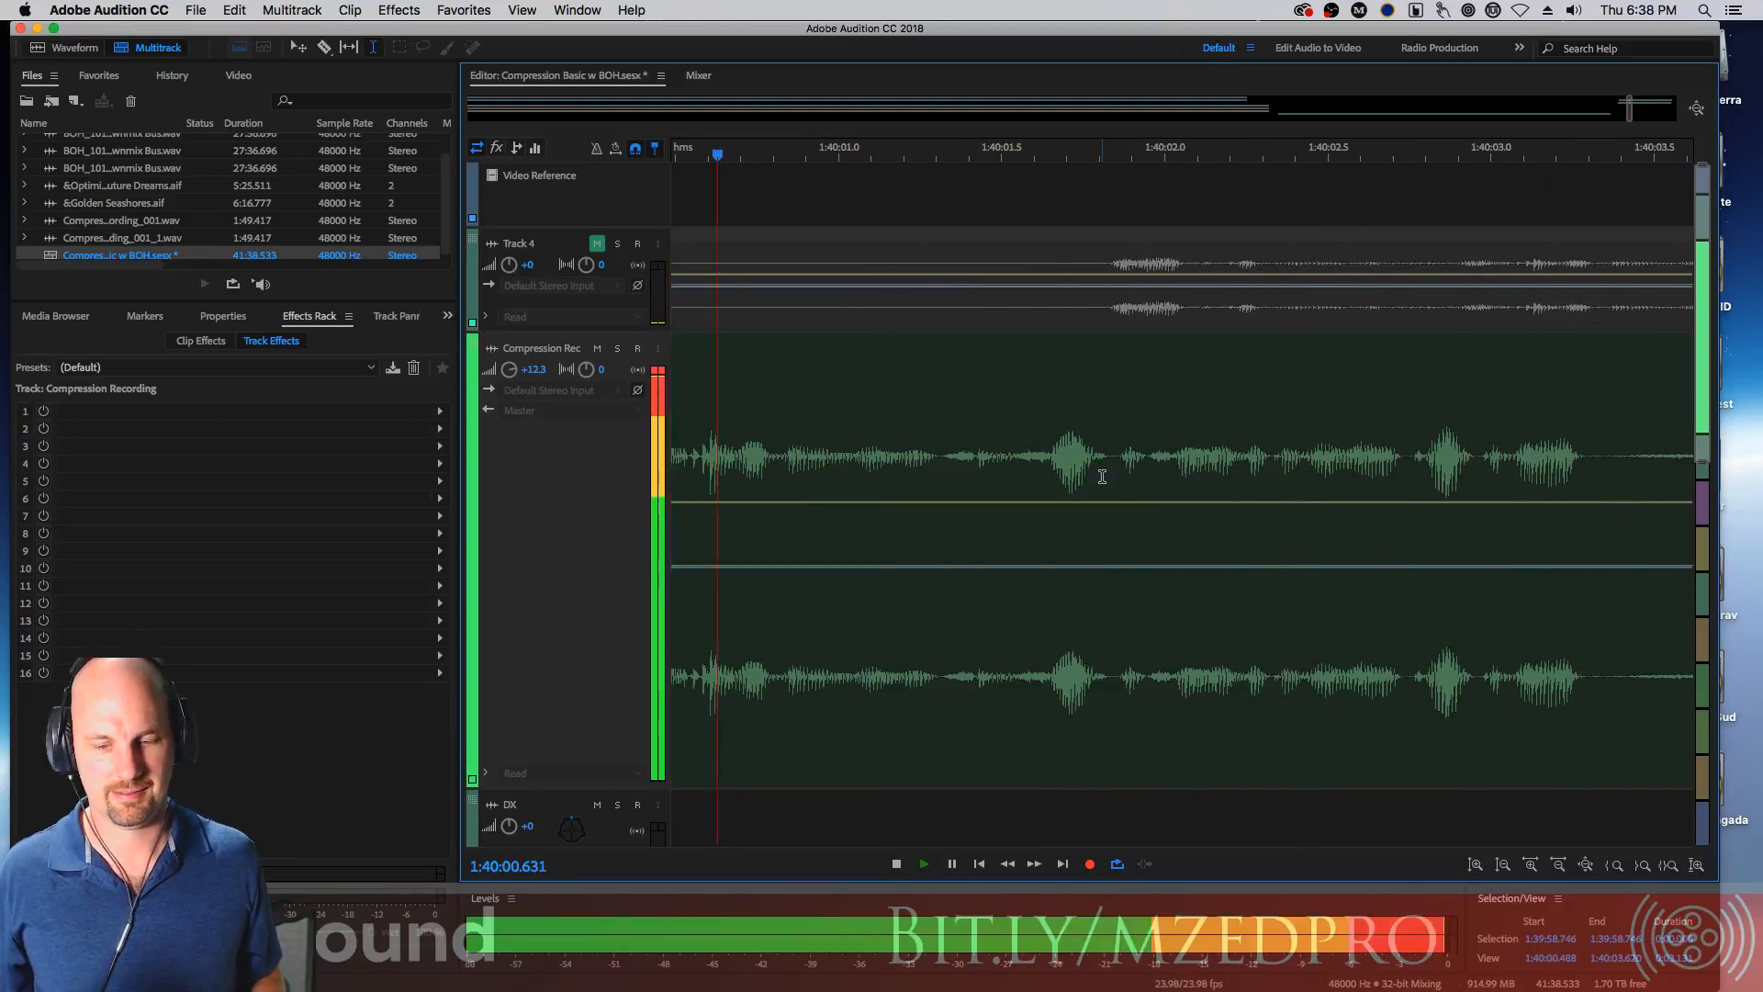
left_click(1593, 451)
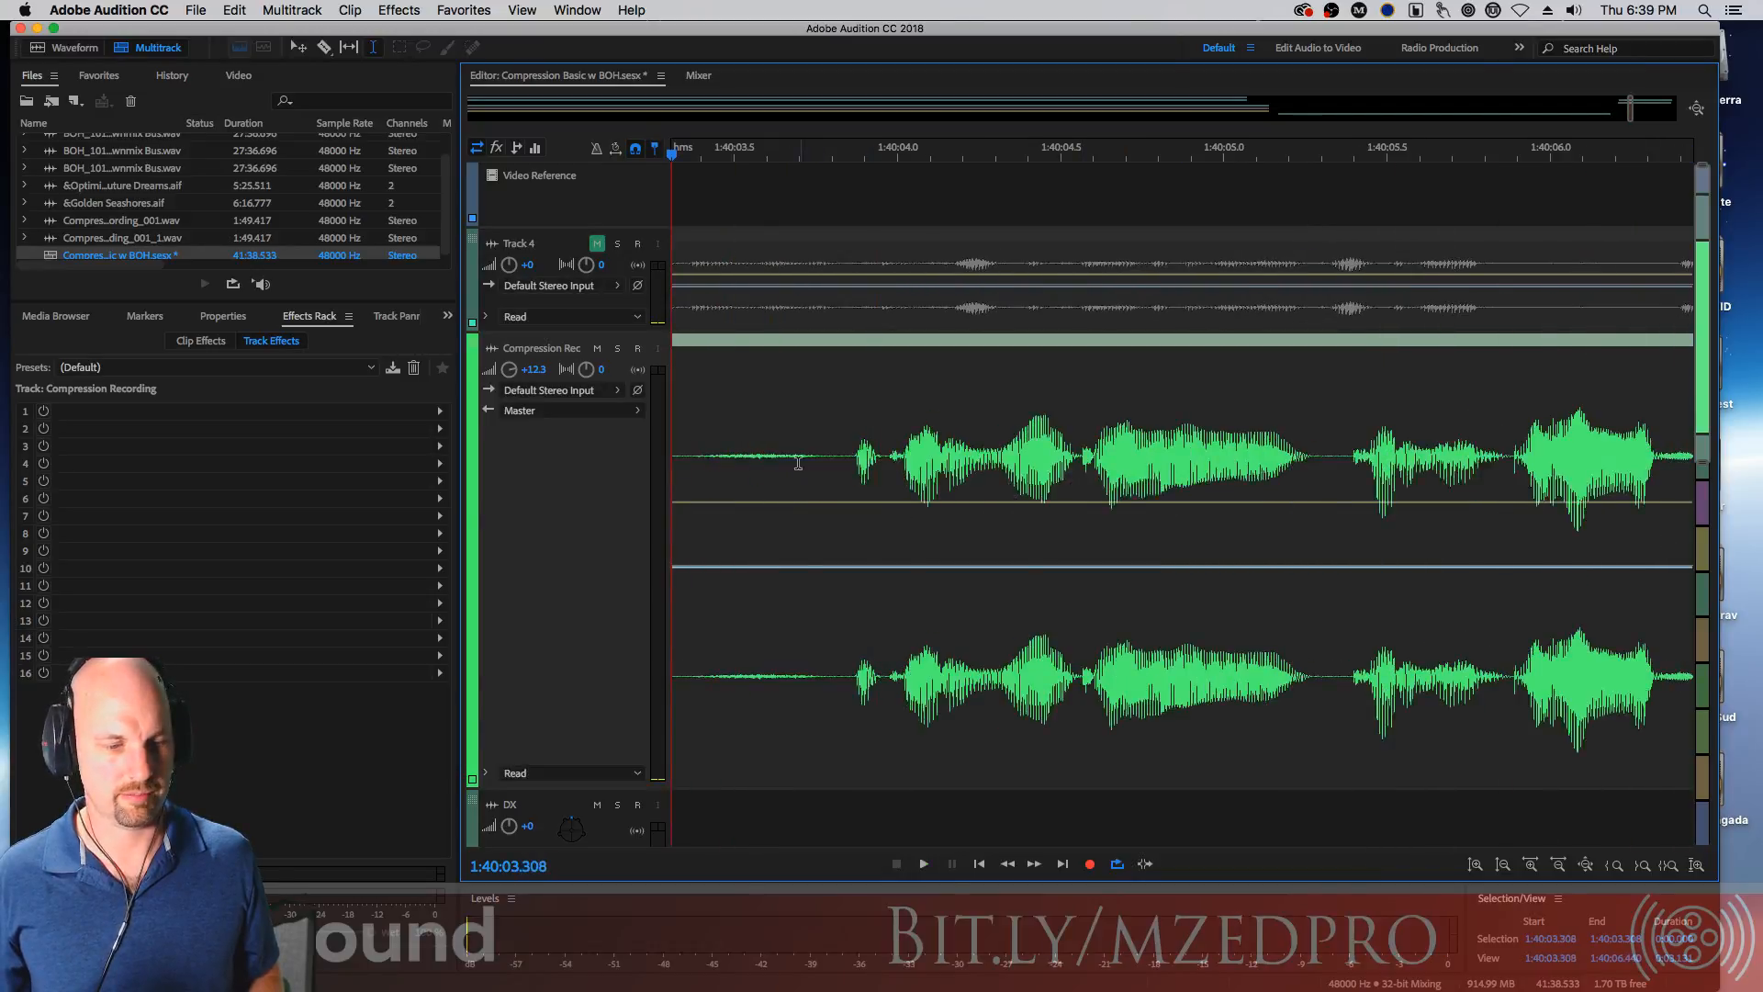
left_click(850, 455, "shift")
key("super+k")
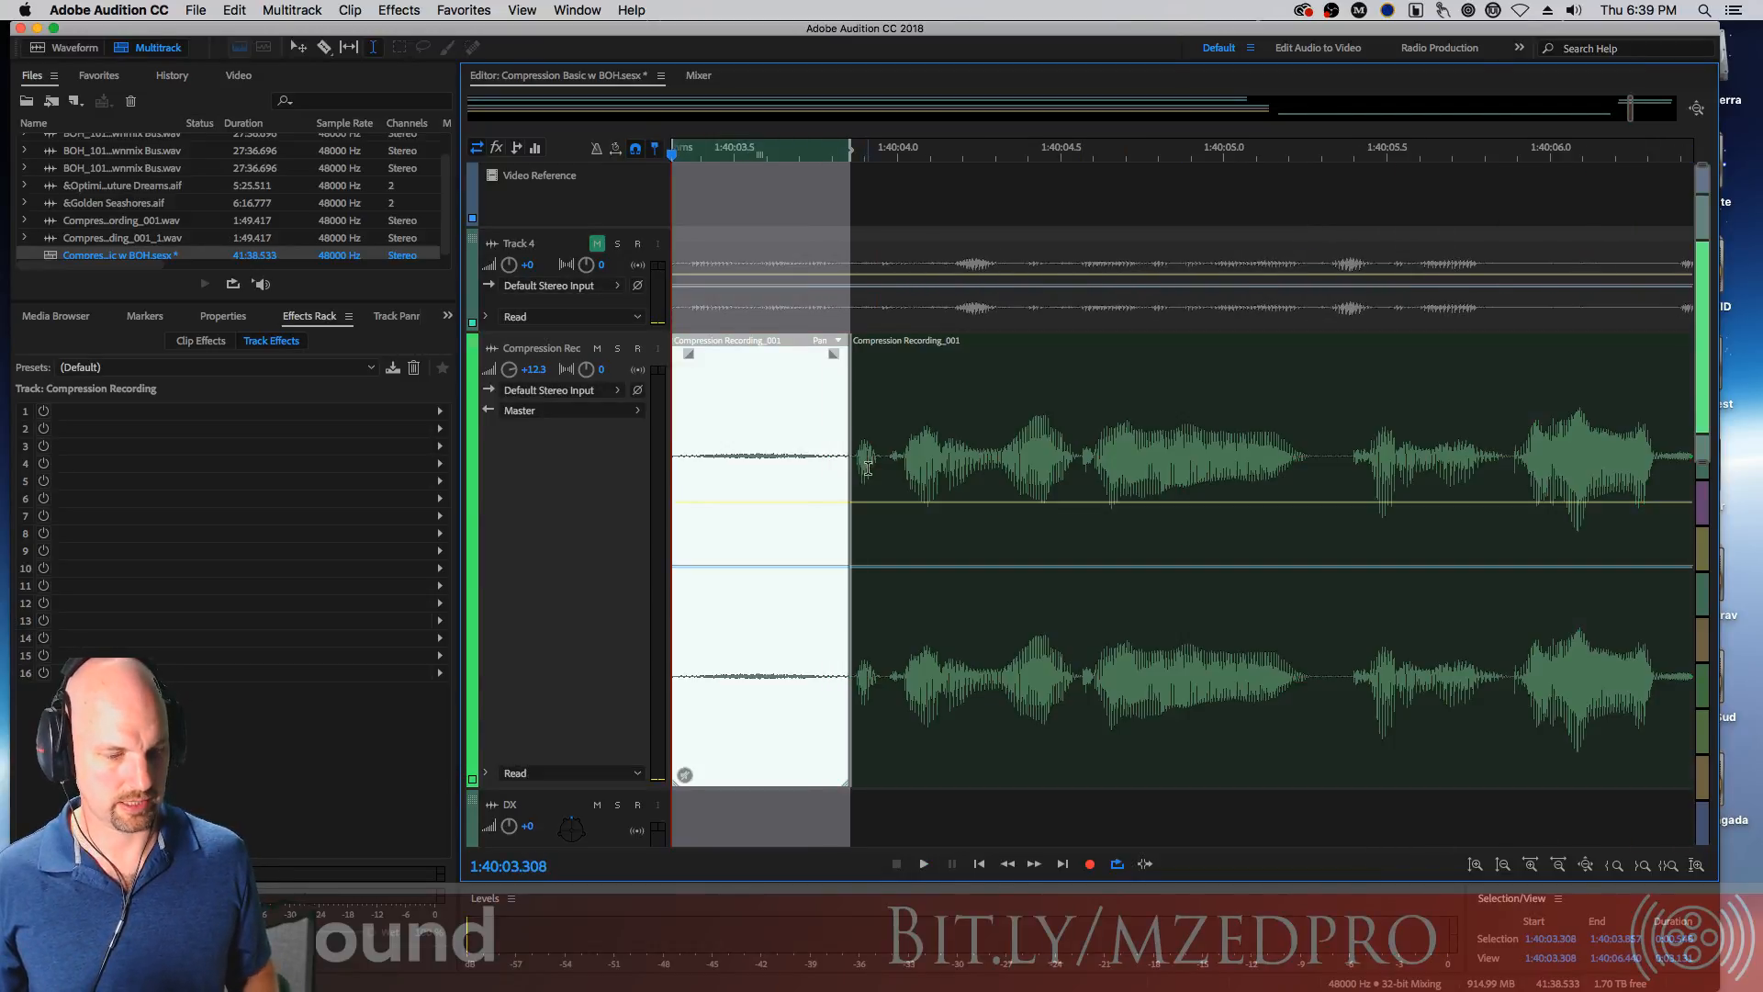
Play ahead, then select the pause near 1:40:15.0 and split it into its own clip segment
left_click(882, 416)
key("space")
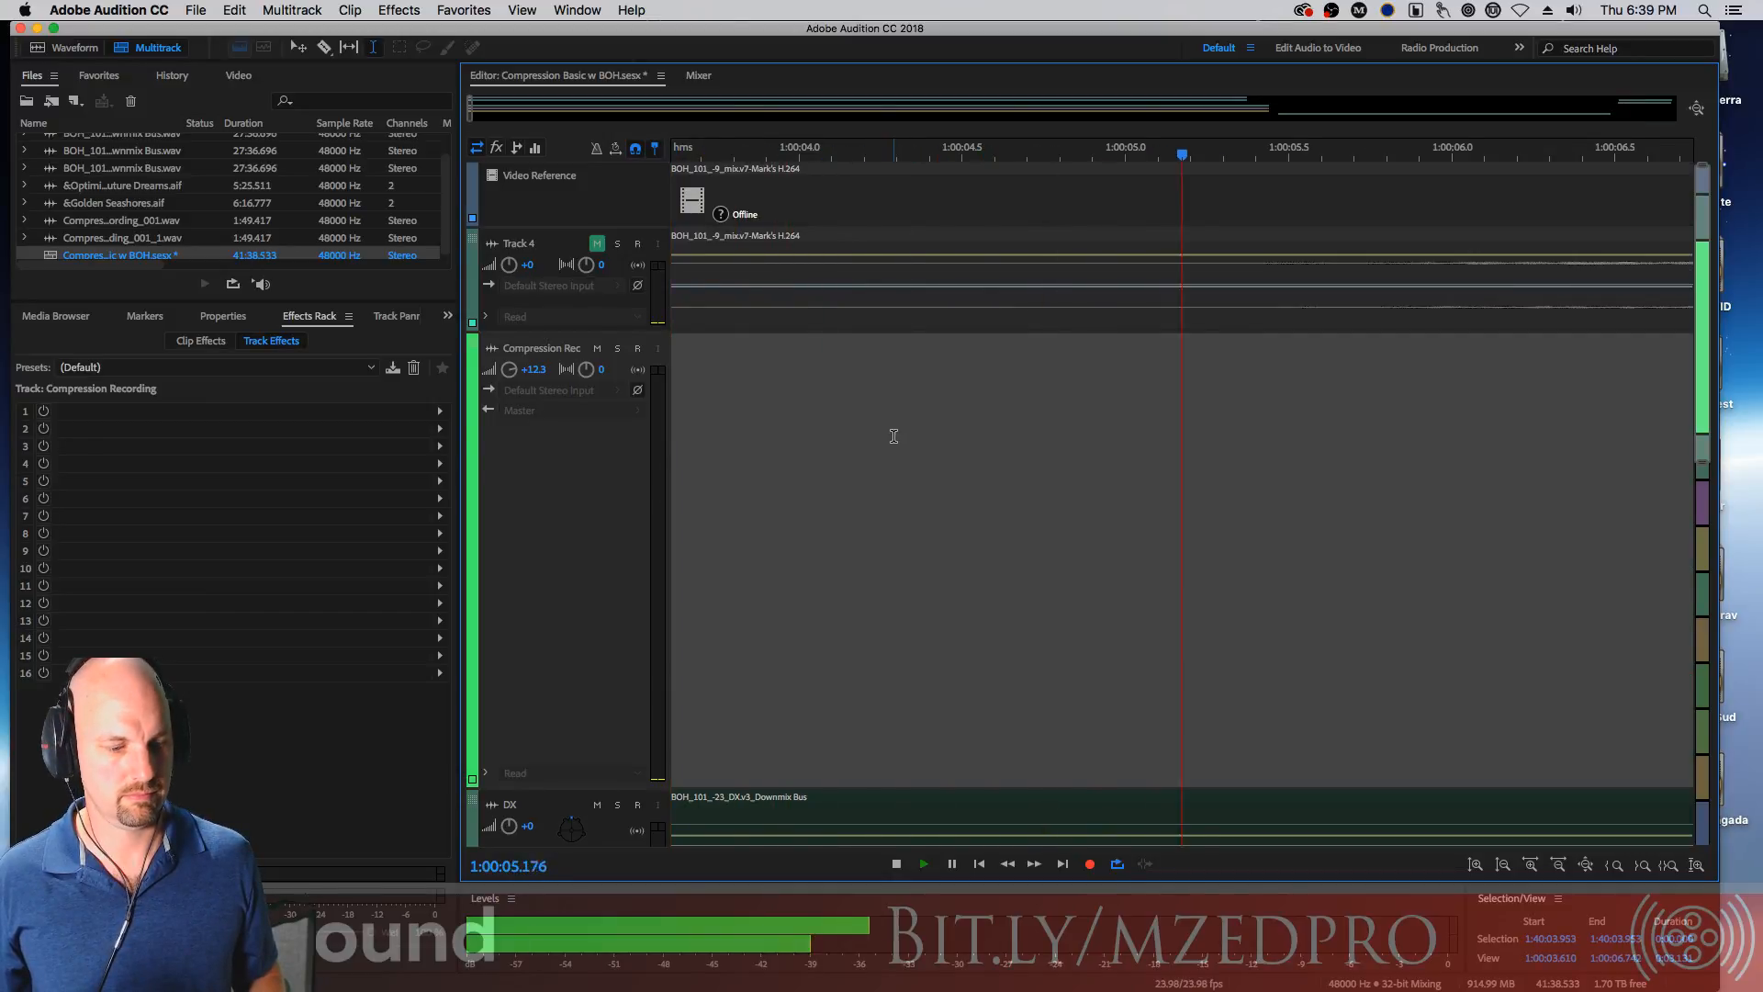
key("space")
left_click_drag(1630, 103, 1632, 102)
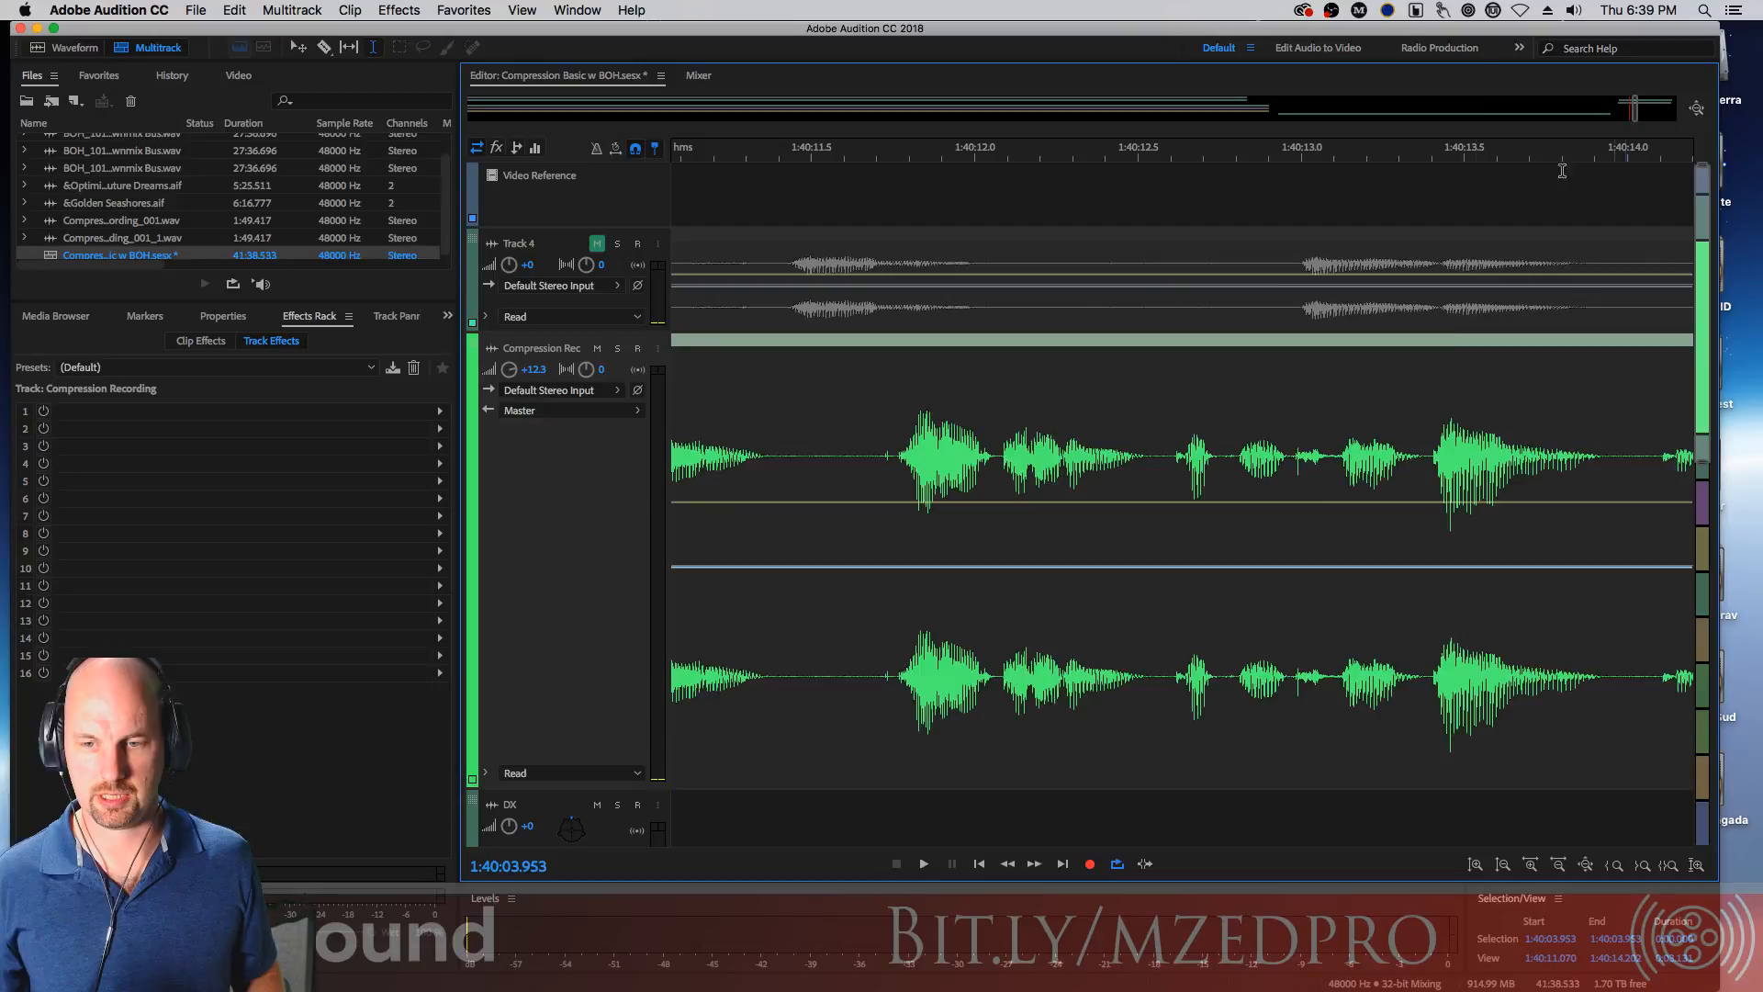
key("space")
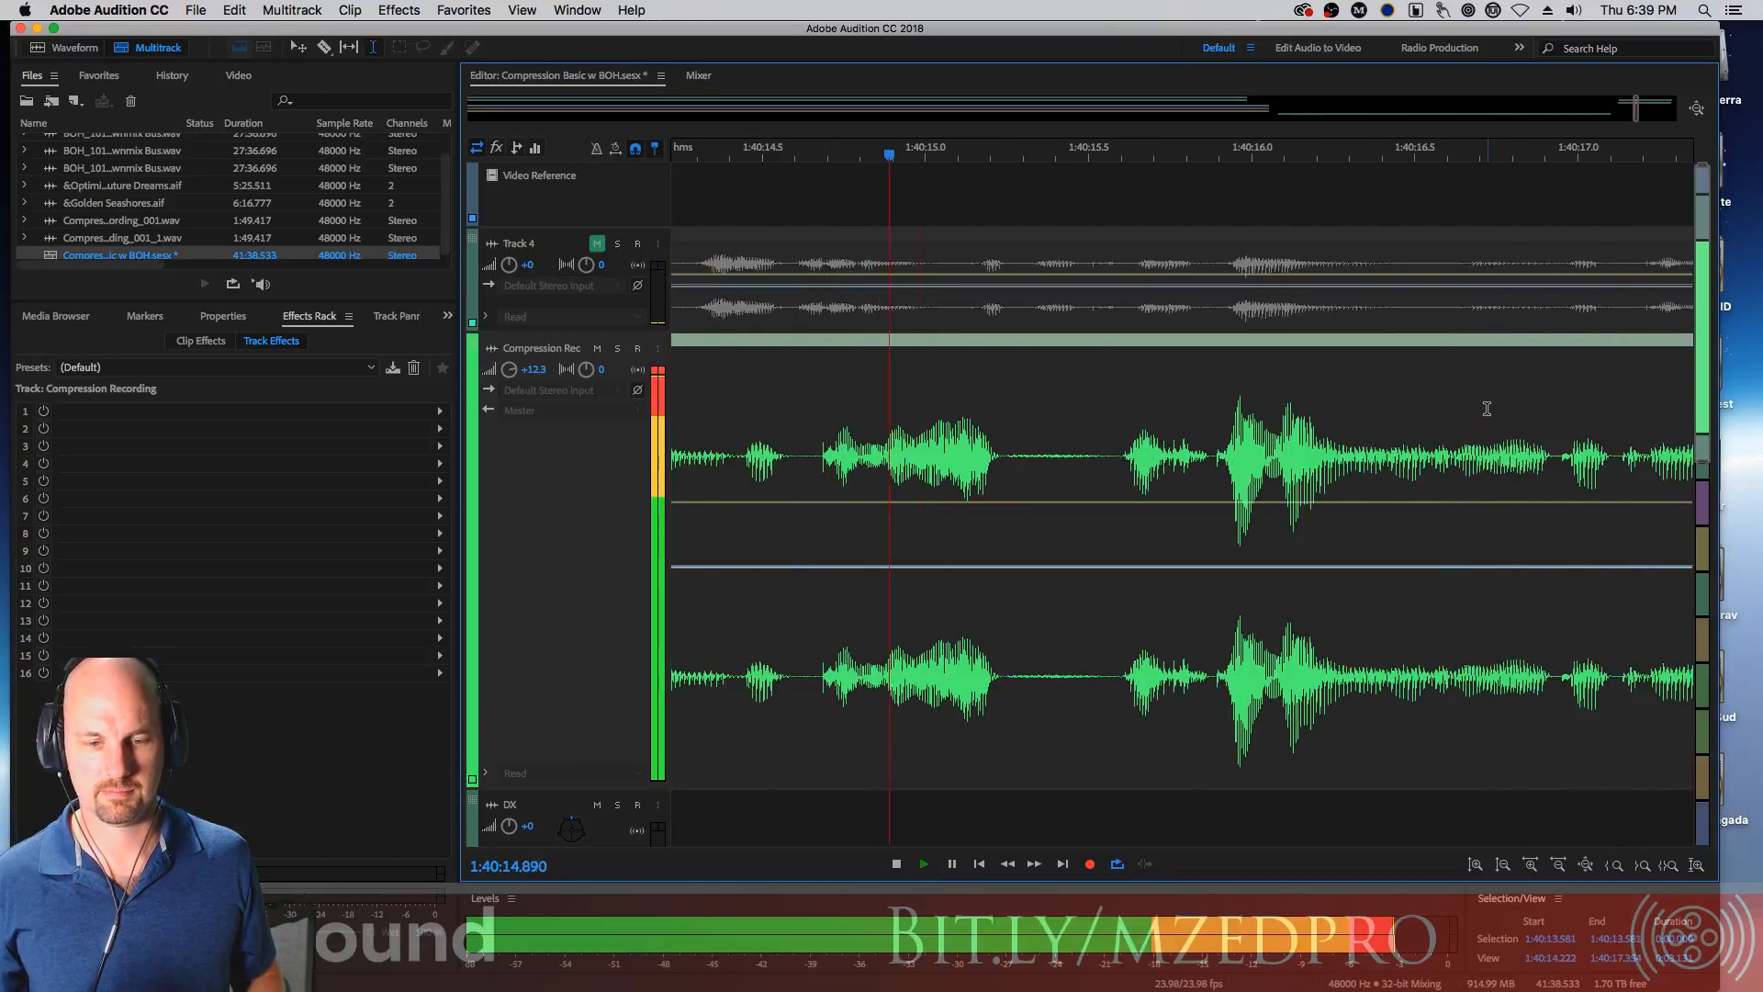
key("space")
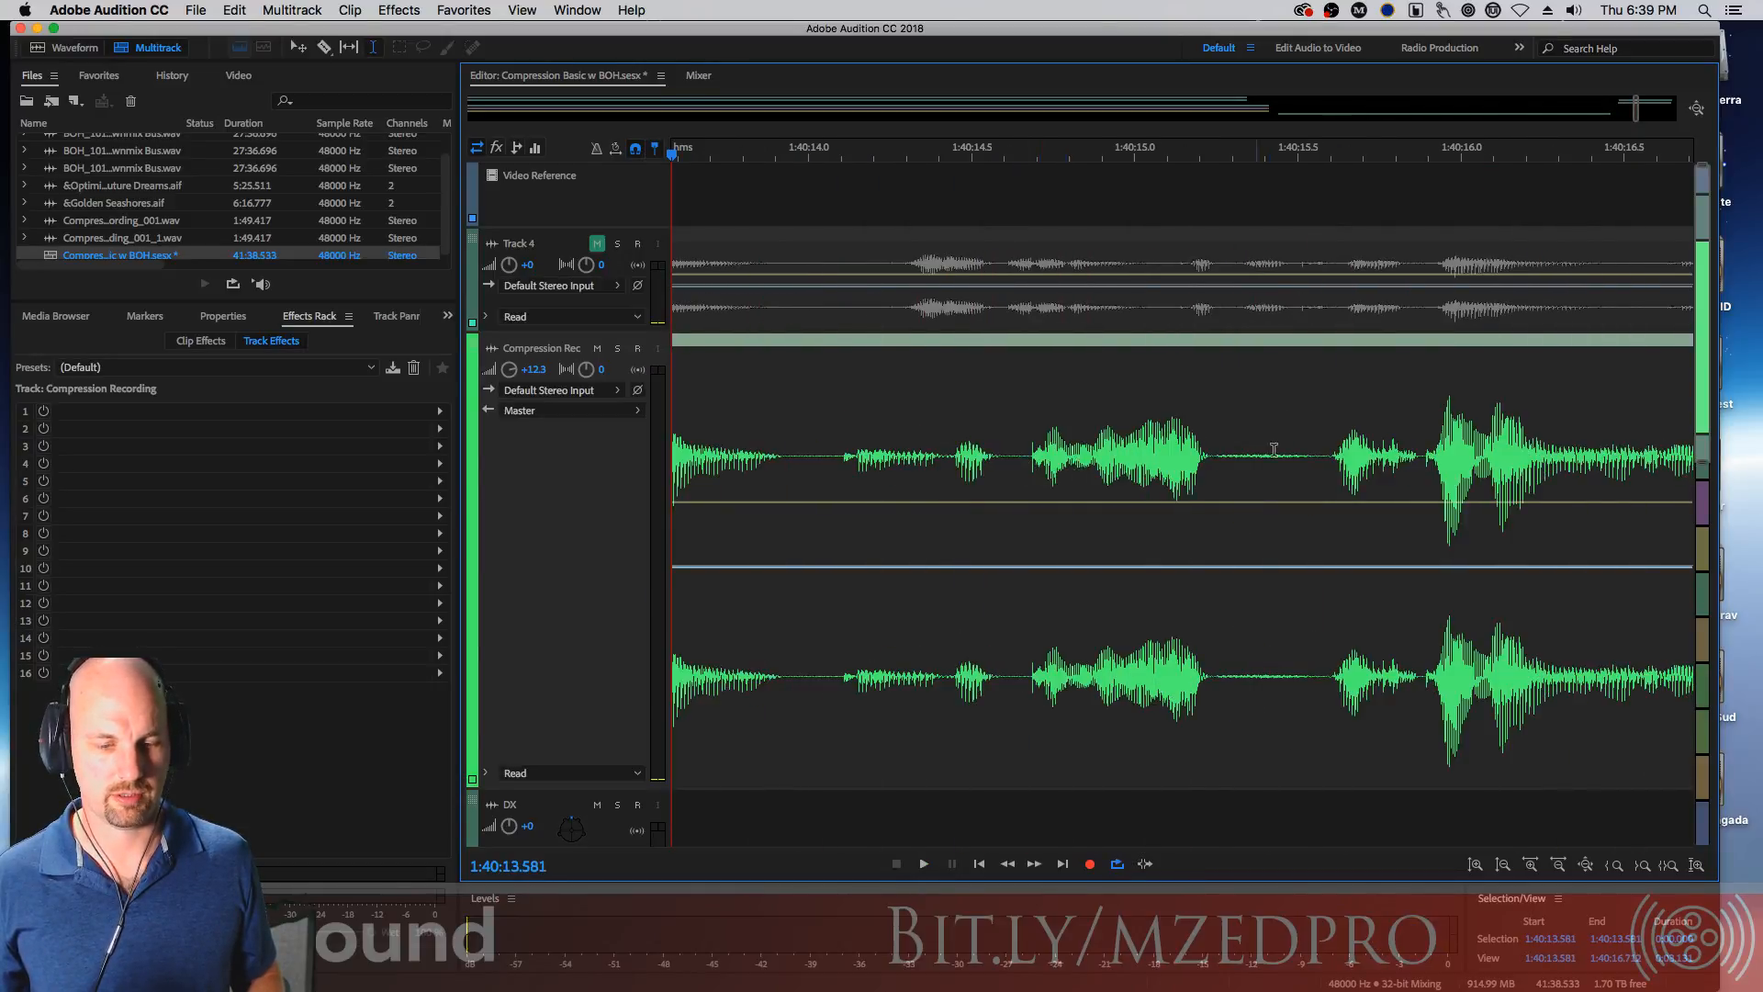
left_click_drag(1213, 457, 1325, 461)
key("super+k")
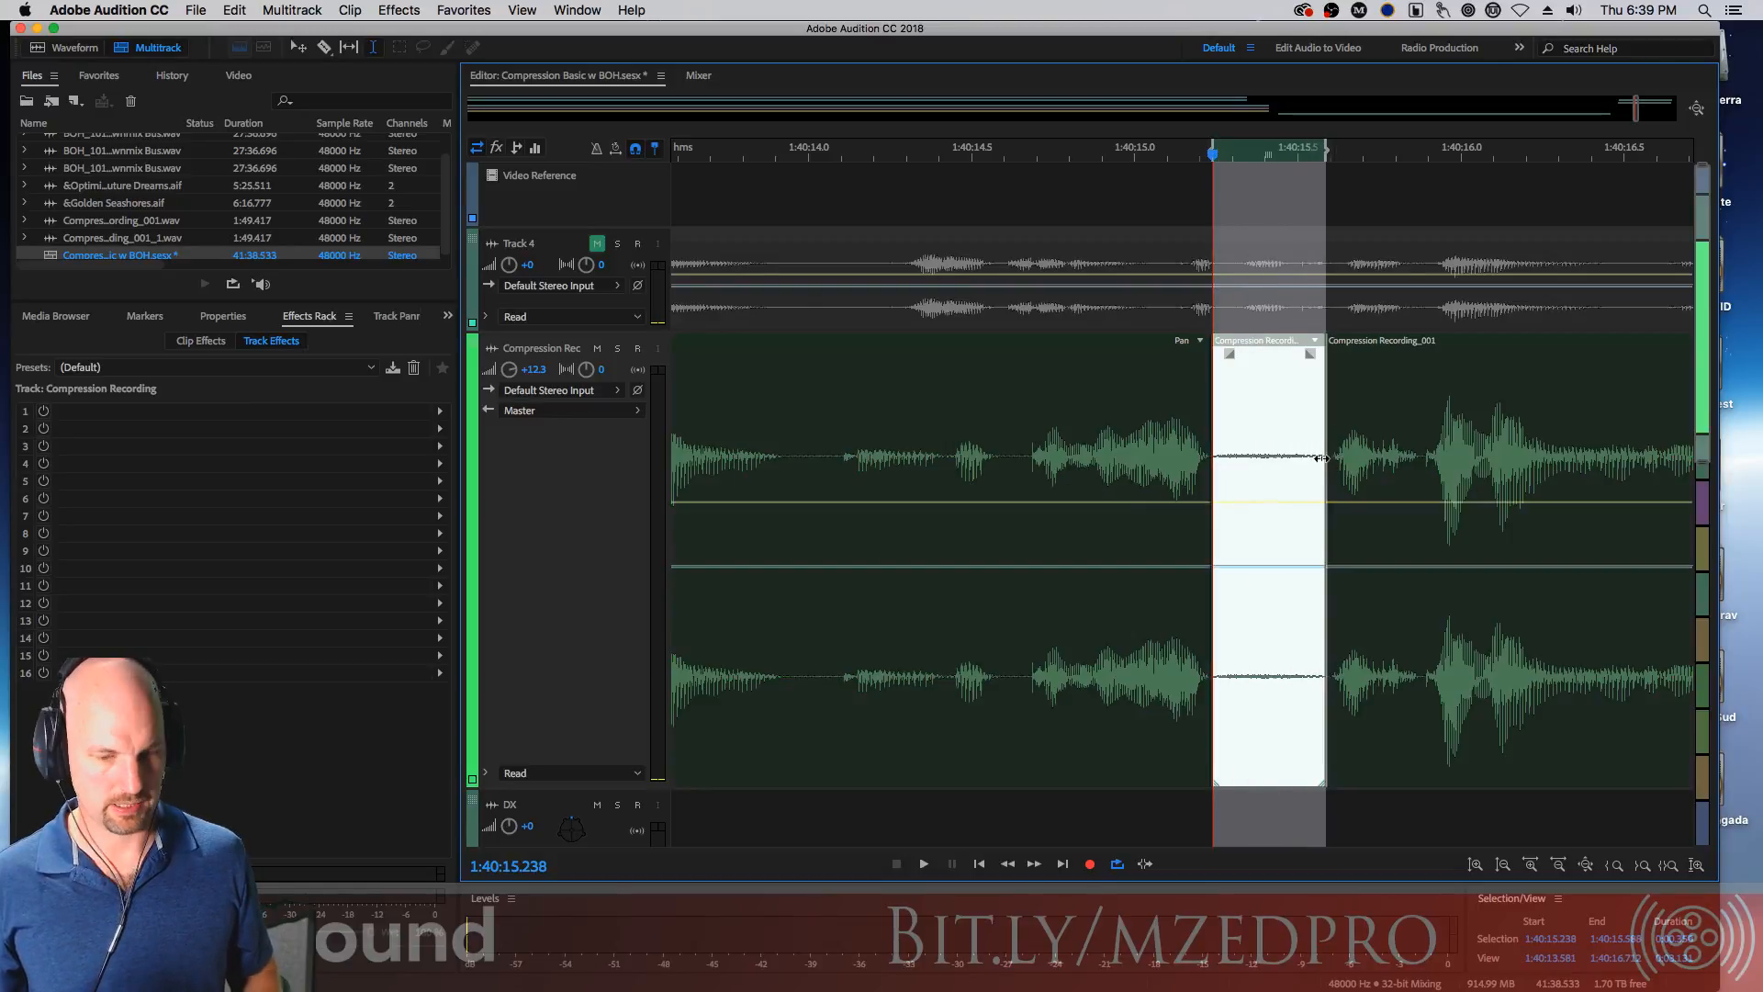
Select the pause around 1:40:18.5 and split it into a separate clip segment
left_click(1129, 414)
key("space")
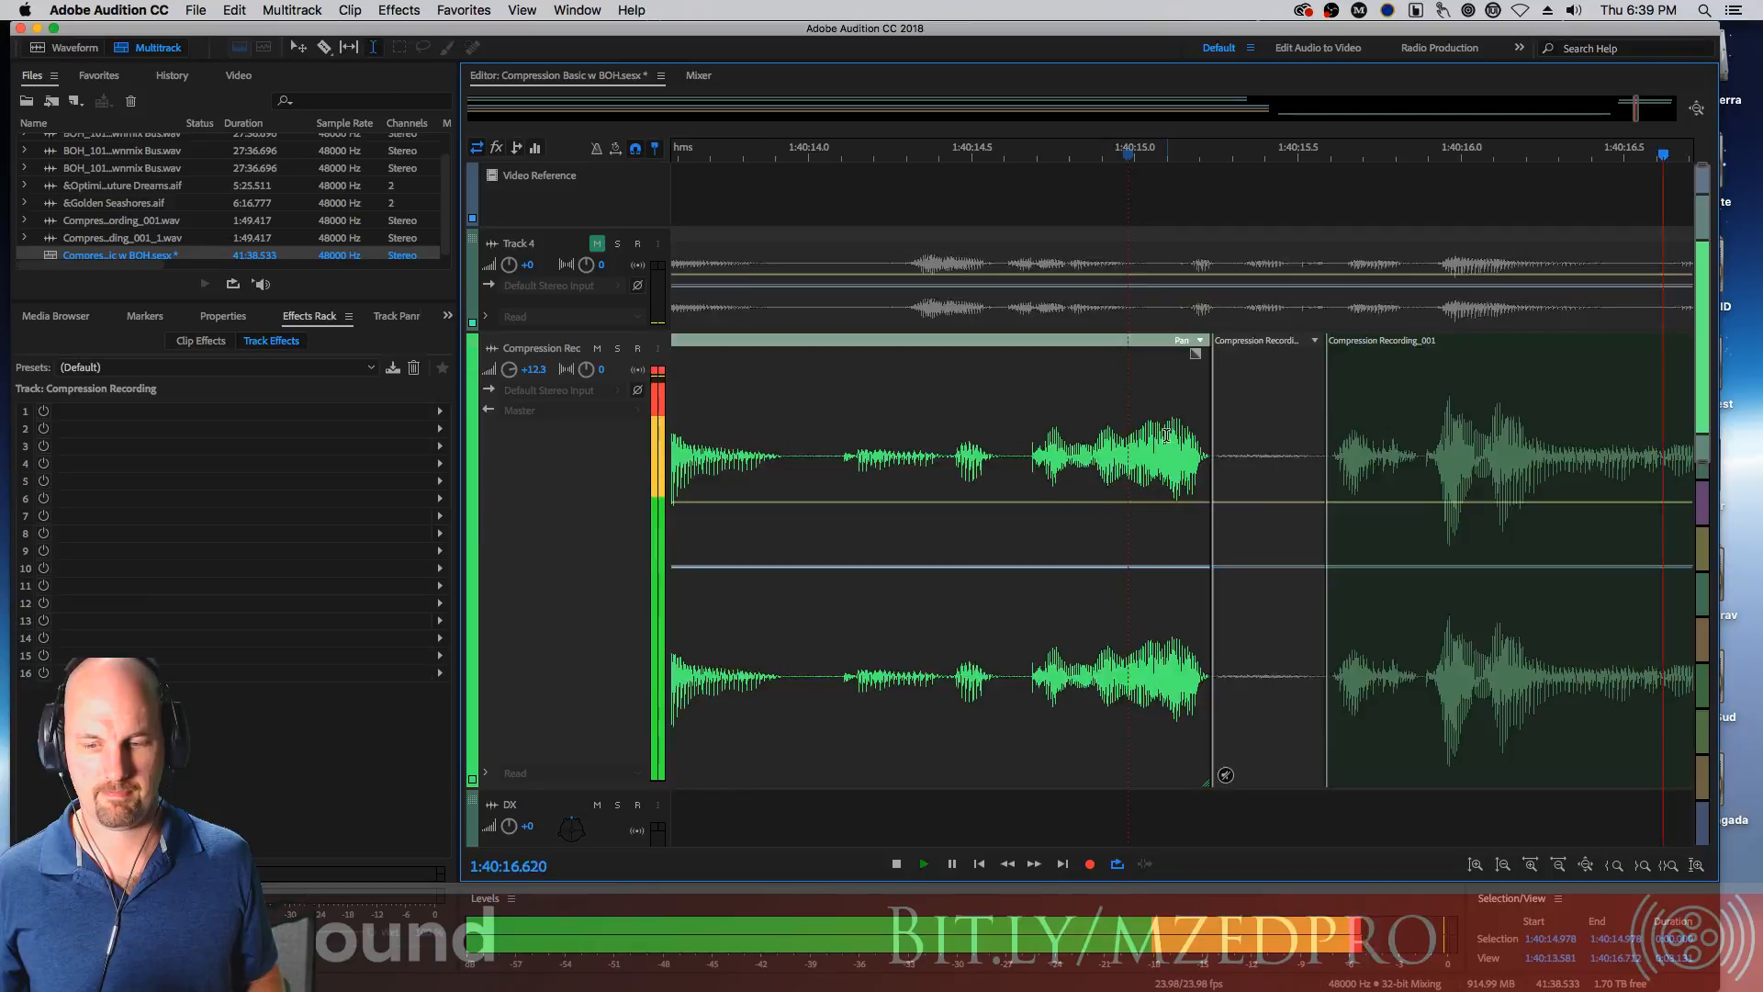
left_click_drag(1209, 457, 1291, 471)
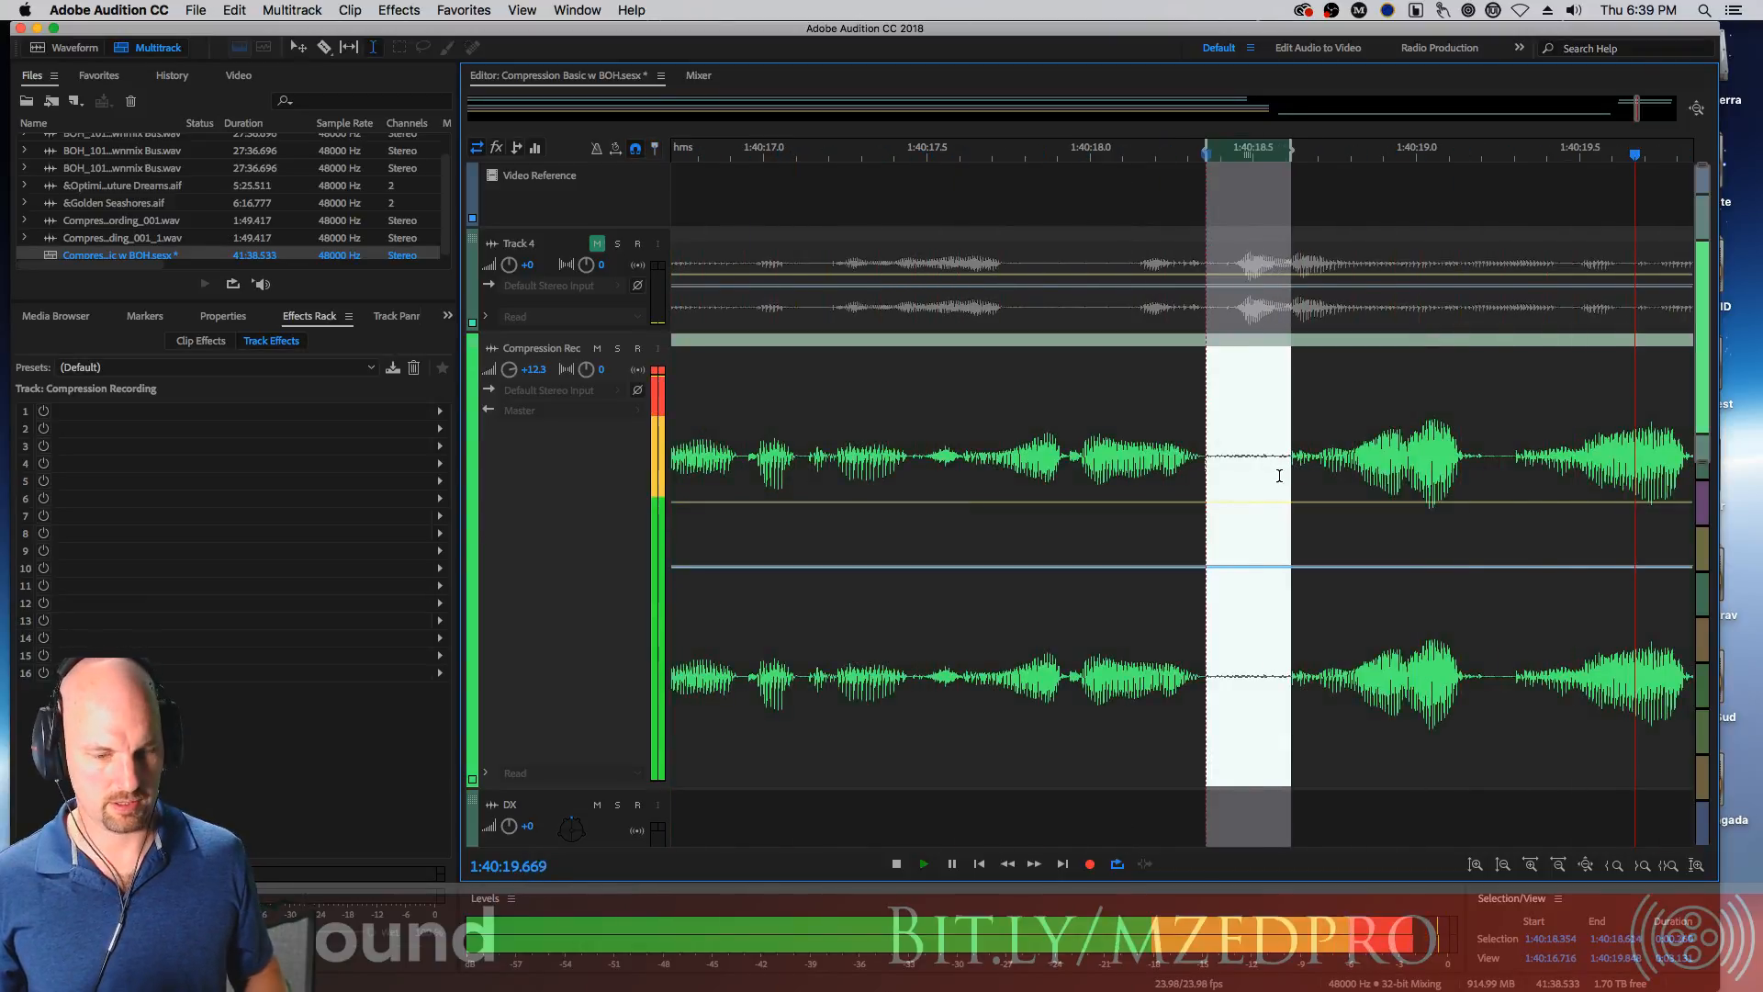
key("space")
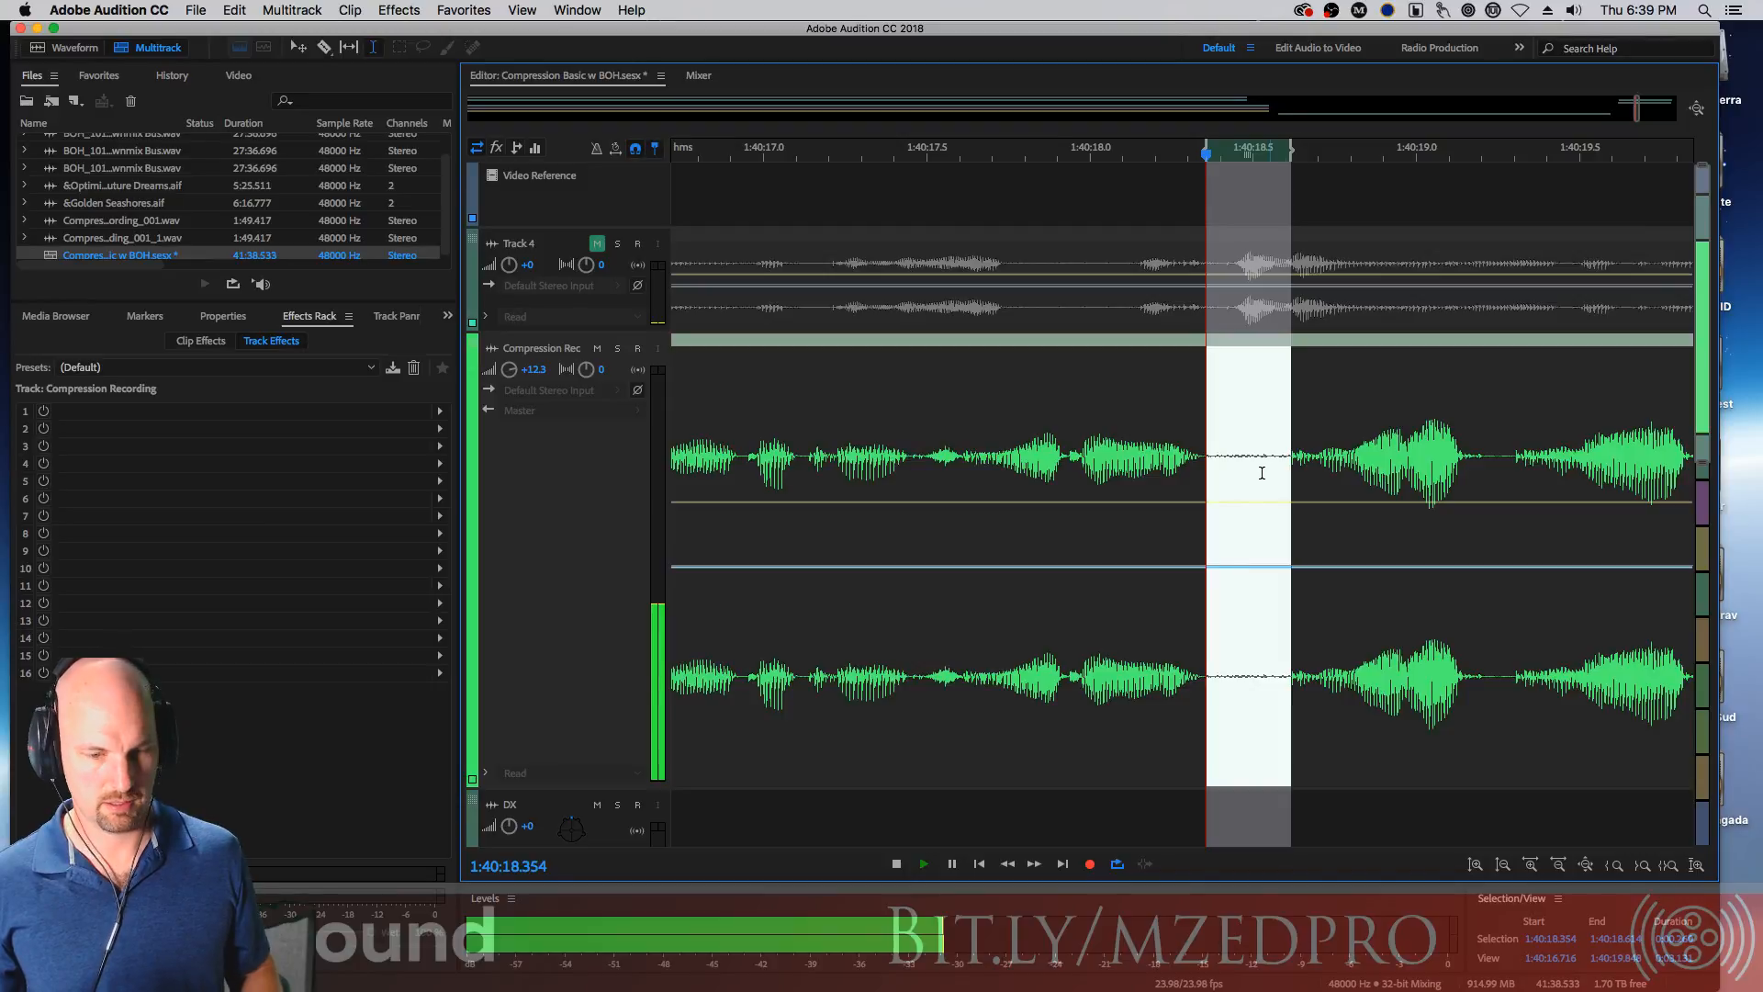
key("super+k")
Select the pause from about 1:40:20.0 to 1:40:20.8 and split it into its own segment
left_click(1150, 380)
key("space")
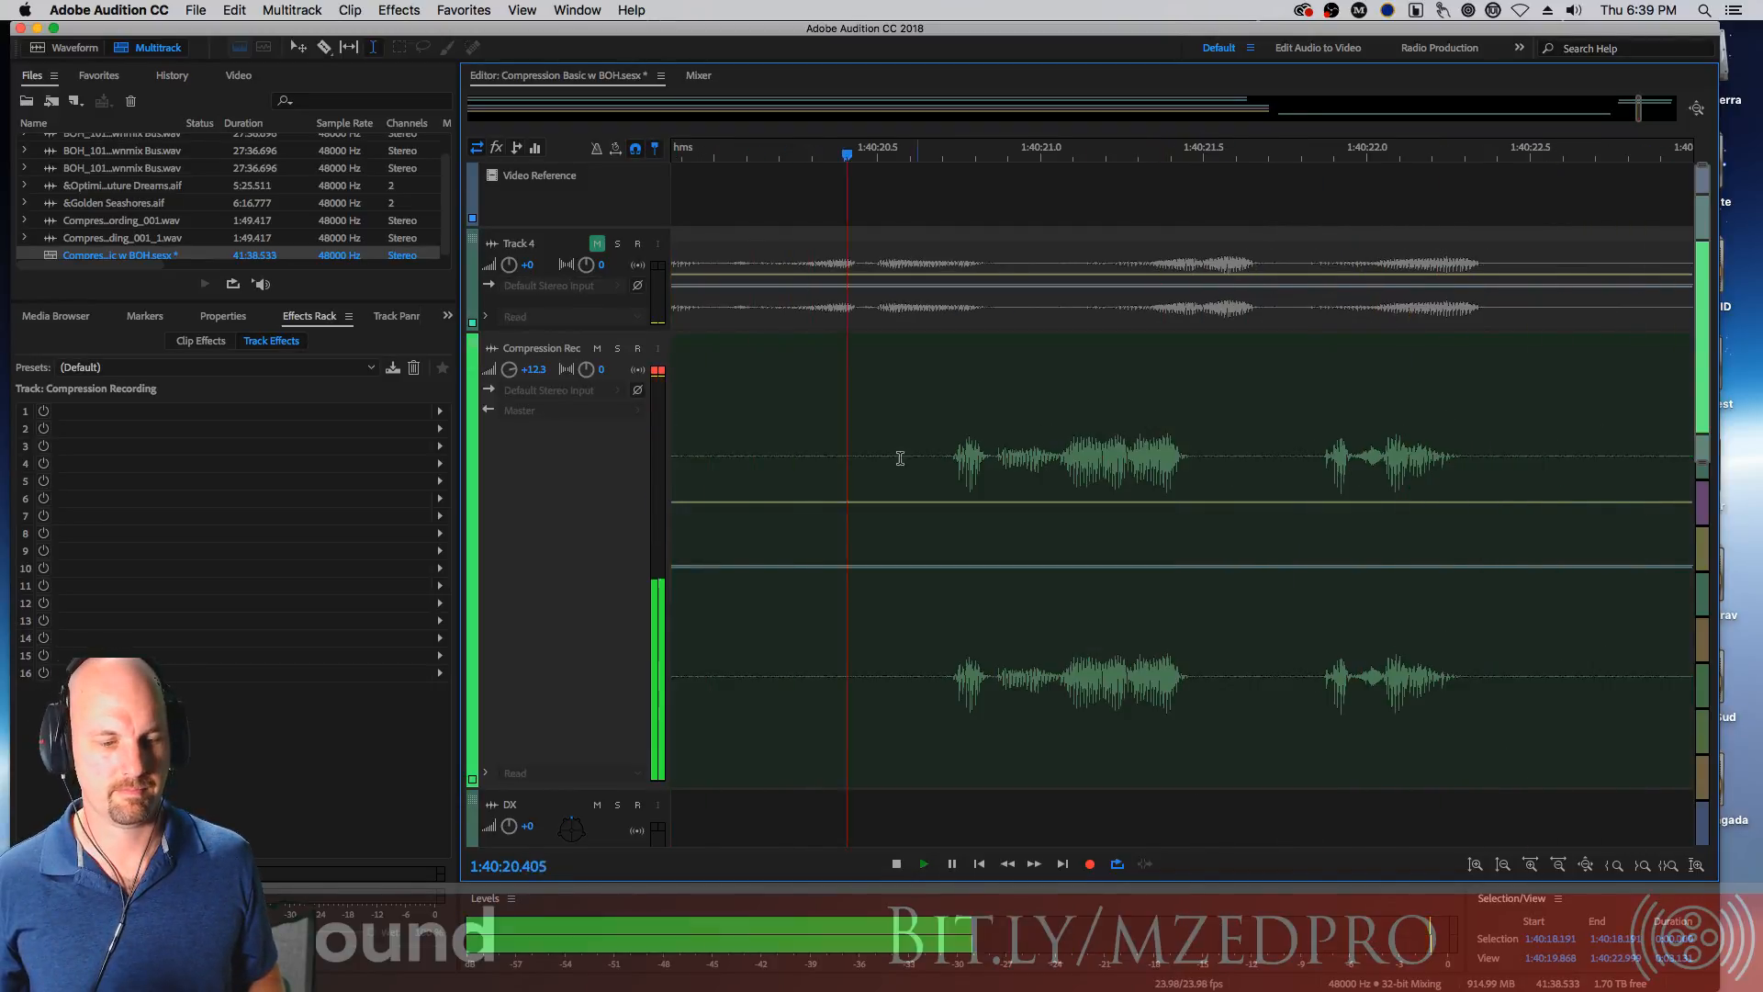
key("space")
left_click_drag(1222, 456, 1497, 459)
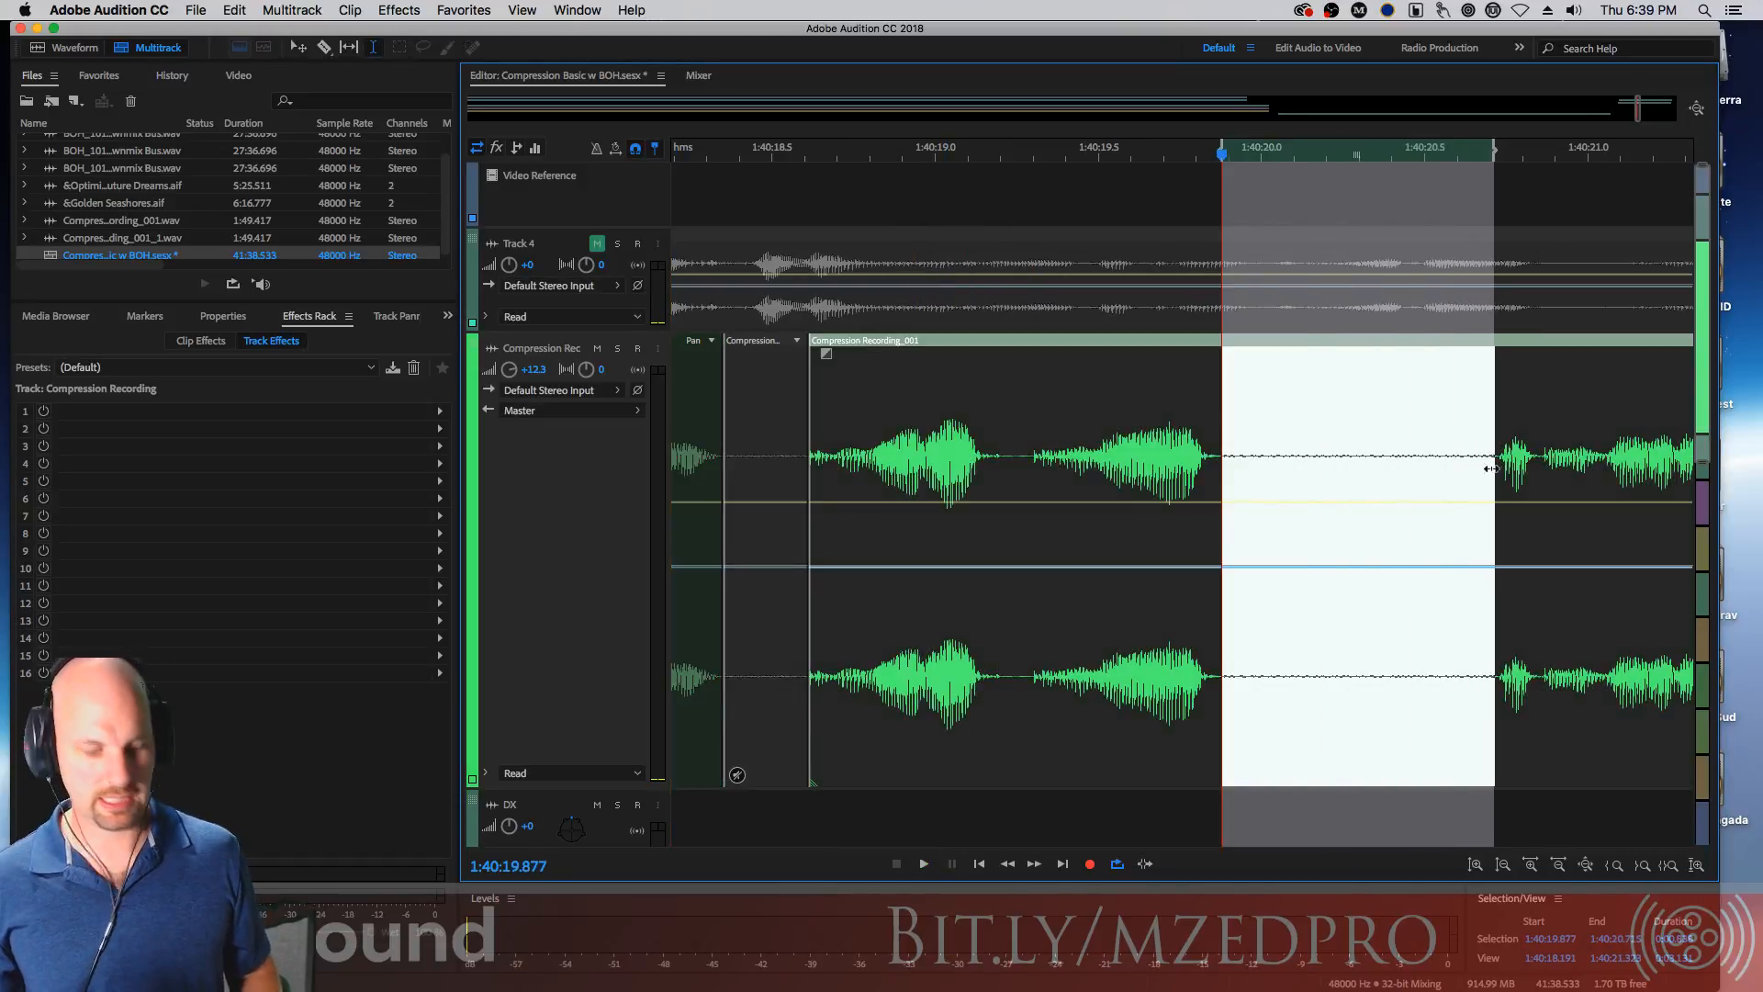
key("super+k")
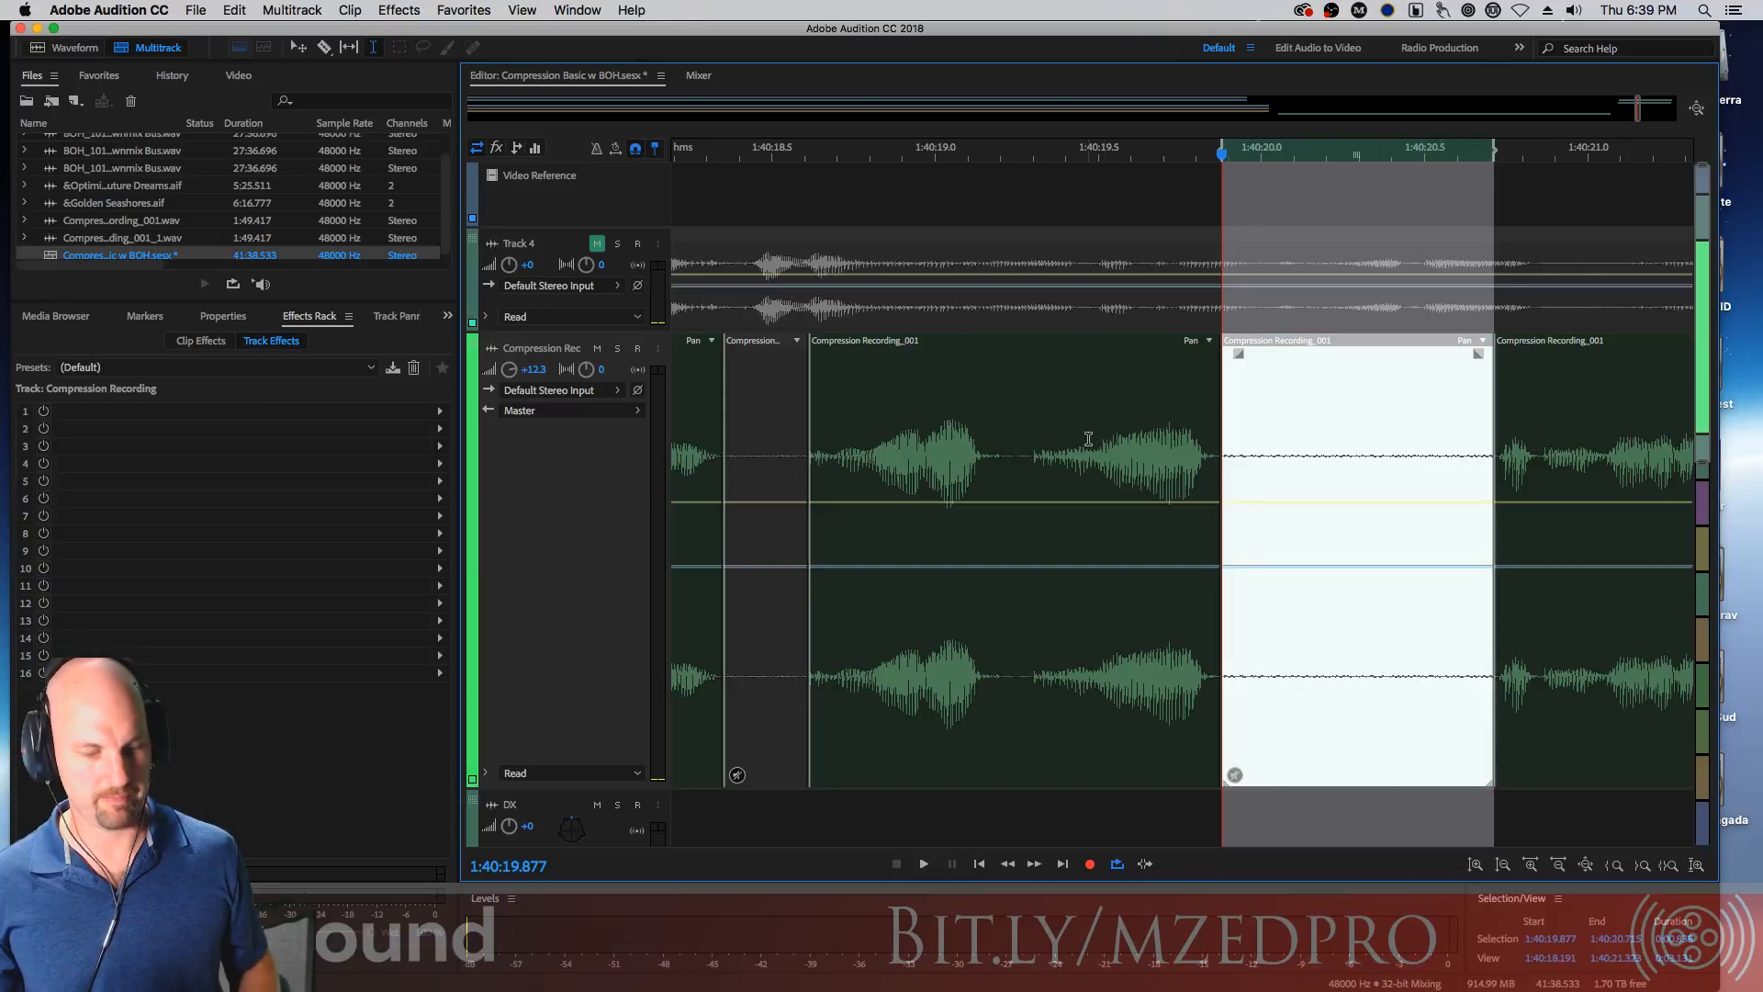
Zoom out and play back the earlier edited section to review the cuts
scroll(1089, 433, "down", 6)
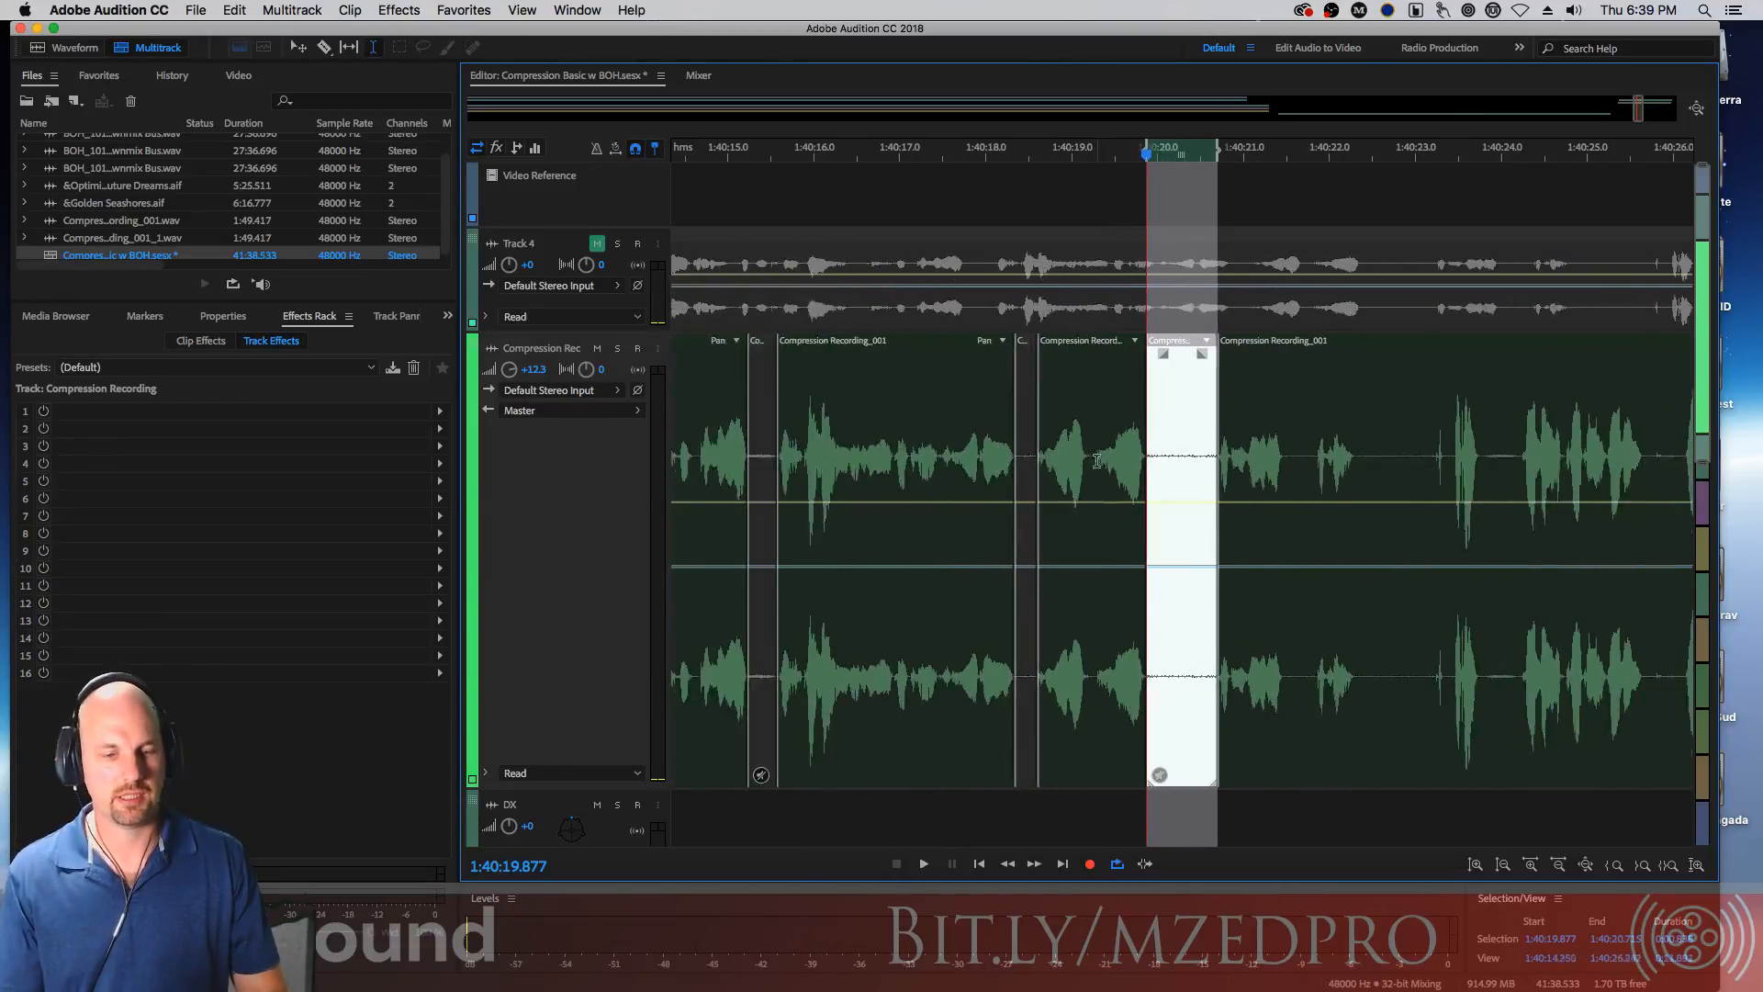
scroll(1097, 459, "down", 5)
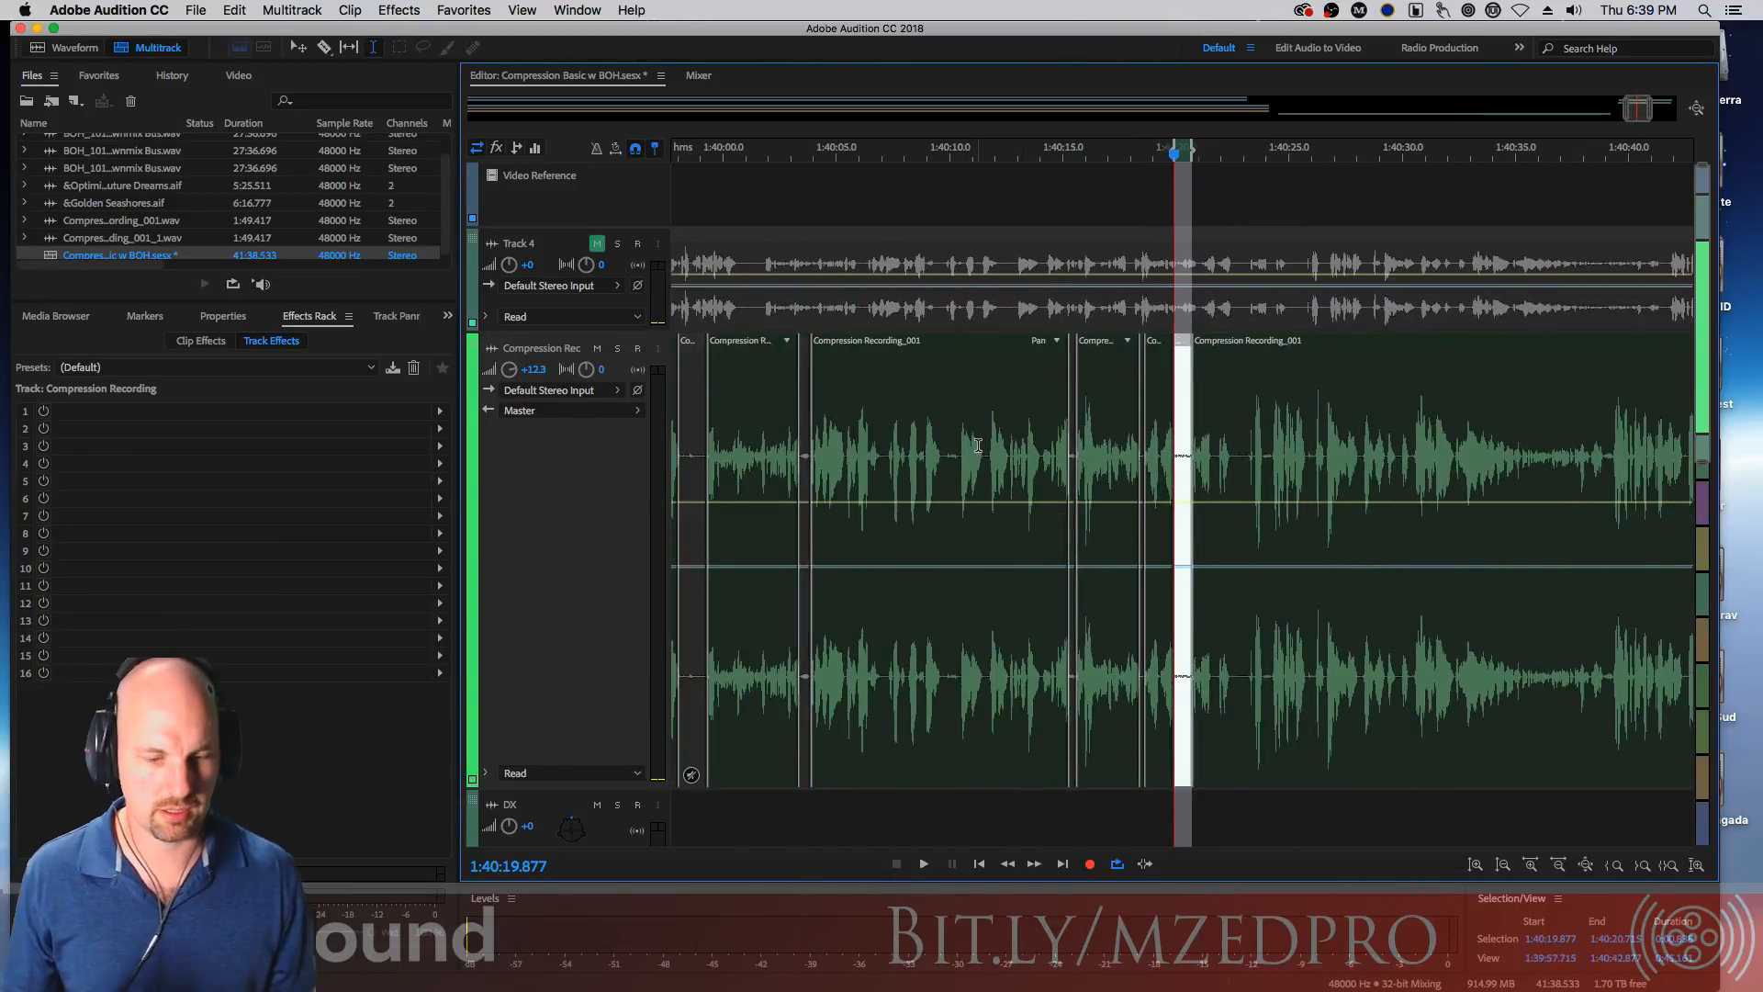
left_click(974, 446)
key("space")
left_click(936, 455)
key("space")
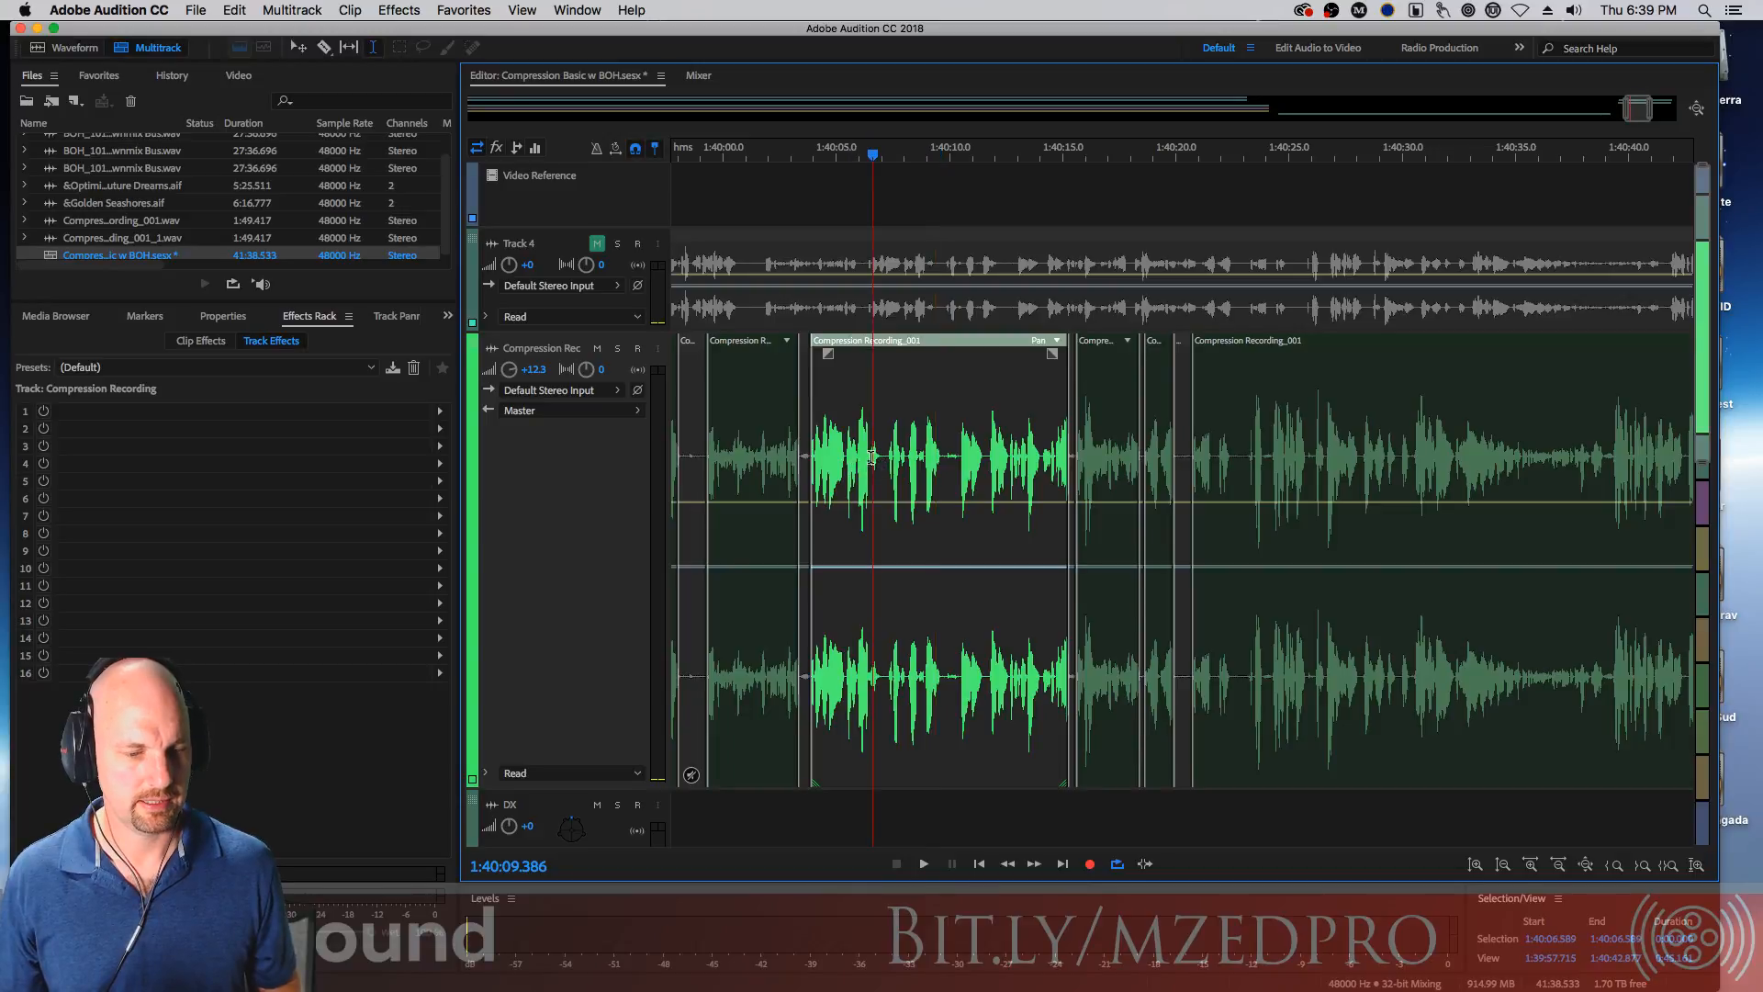
key("space")
Select the pause from about 1:40:07.0 to 1:40:08.3 and split it into its own clip segment
key("space")
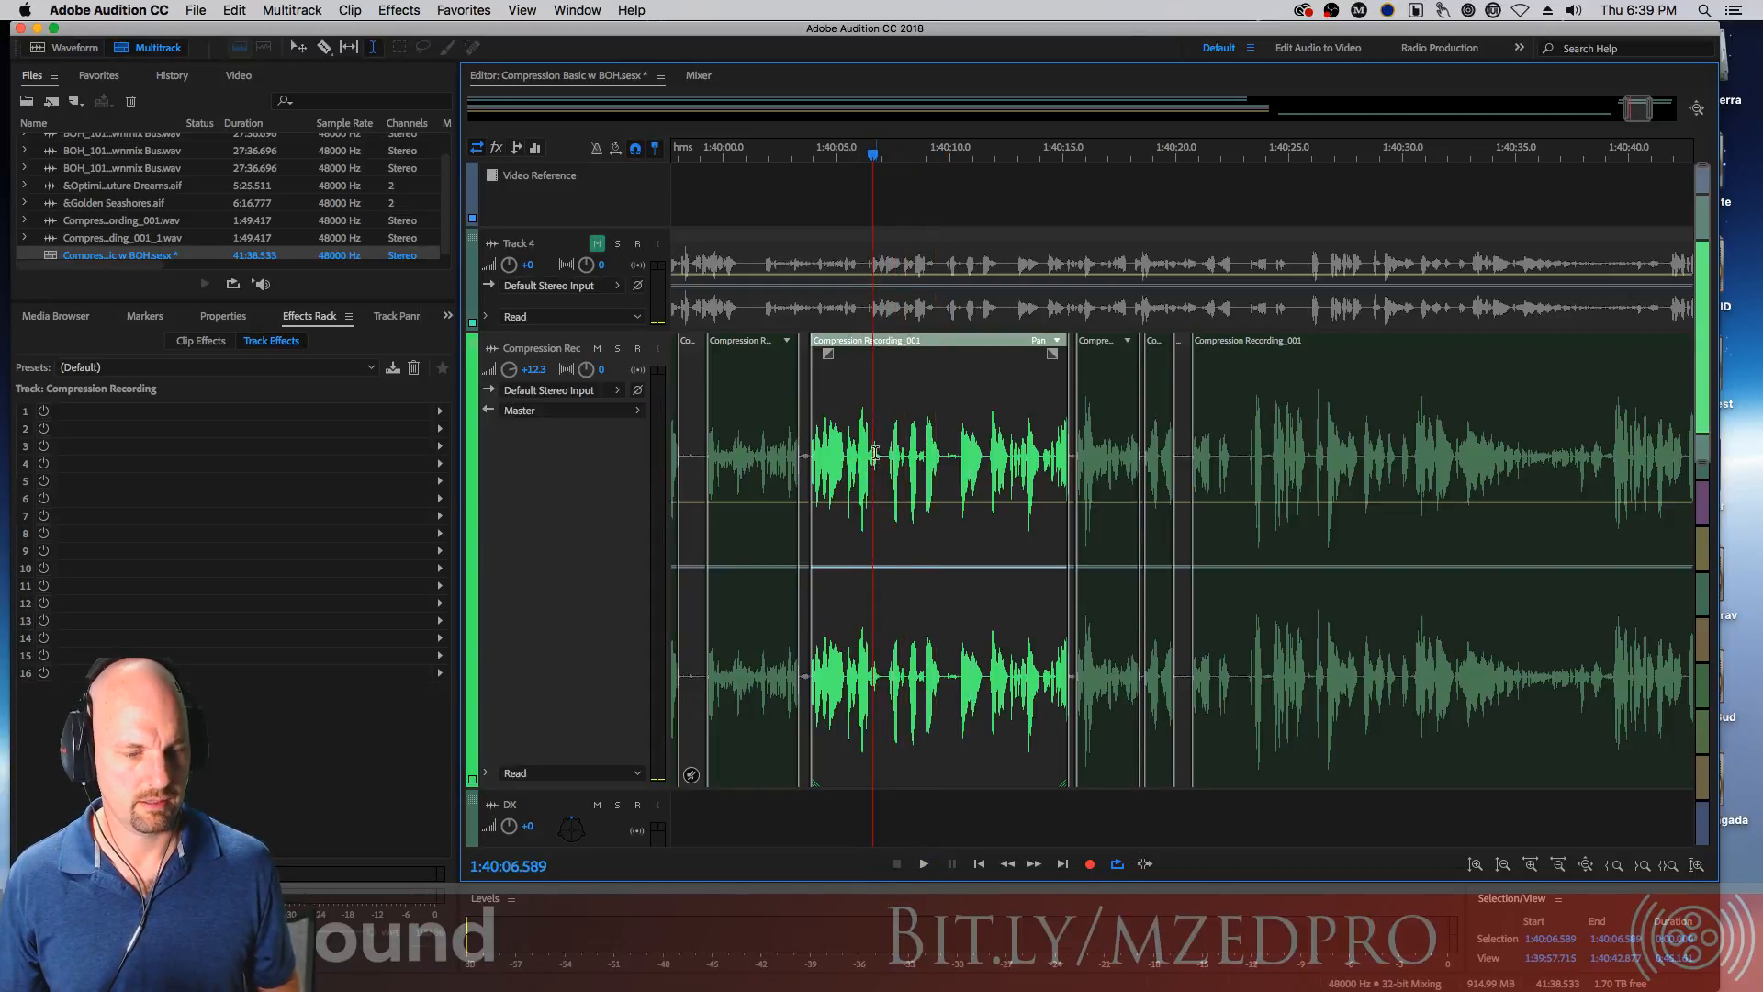
key("equal")
key("equal")
key("equal")
key("equal")
key("equal")
key("equal")
key("equal")
key("equal")
key("equal")
key("equal")
key("equal")
key("equal")
key("equal")
key("equal")
key("equal")
key("equal")
key("equal")
key("equal")
key("equal")
key("equal")
key("equal")
key("equal")
key("equal")
key("equal")
key("equal")
key("equal")
key("equal")
key("equal")
left_click(1041, 452)
key("space")
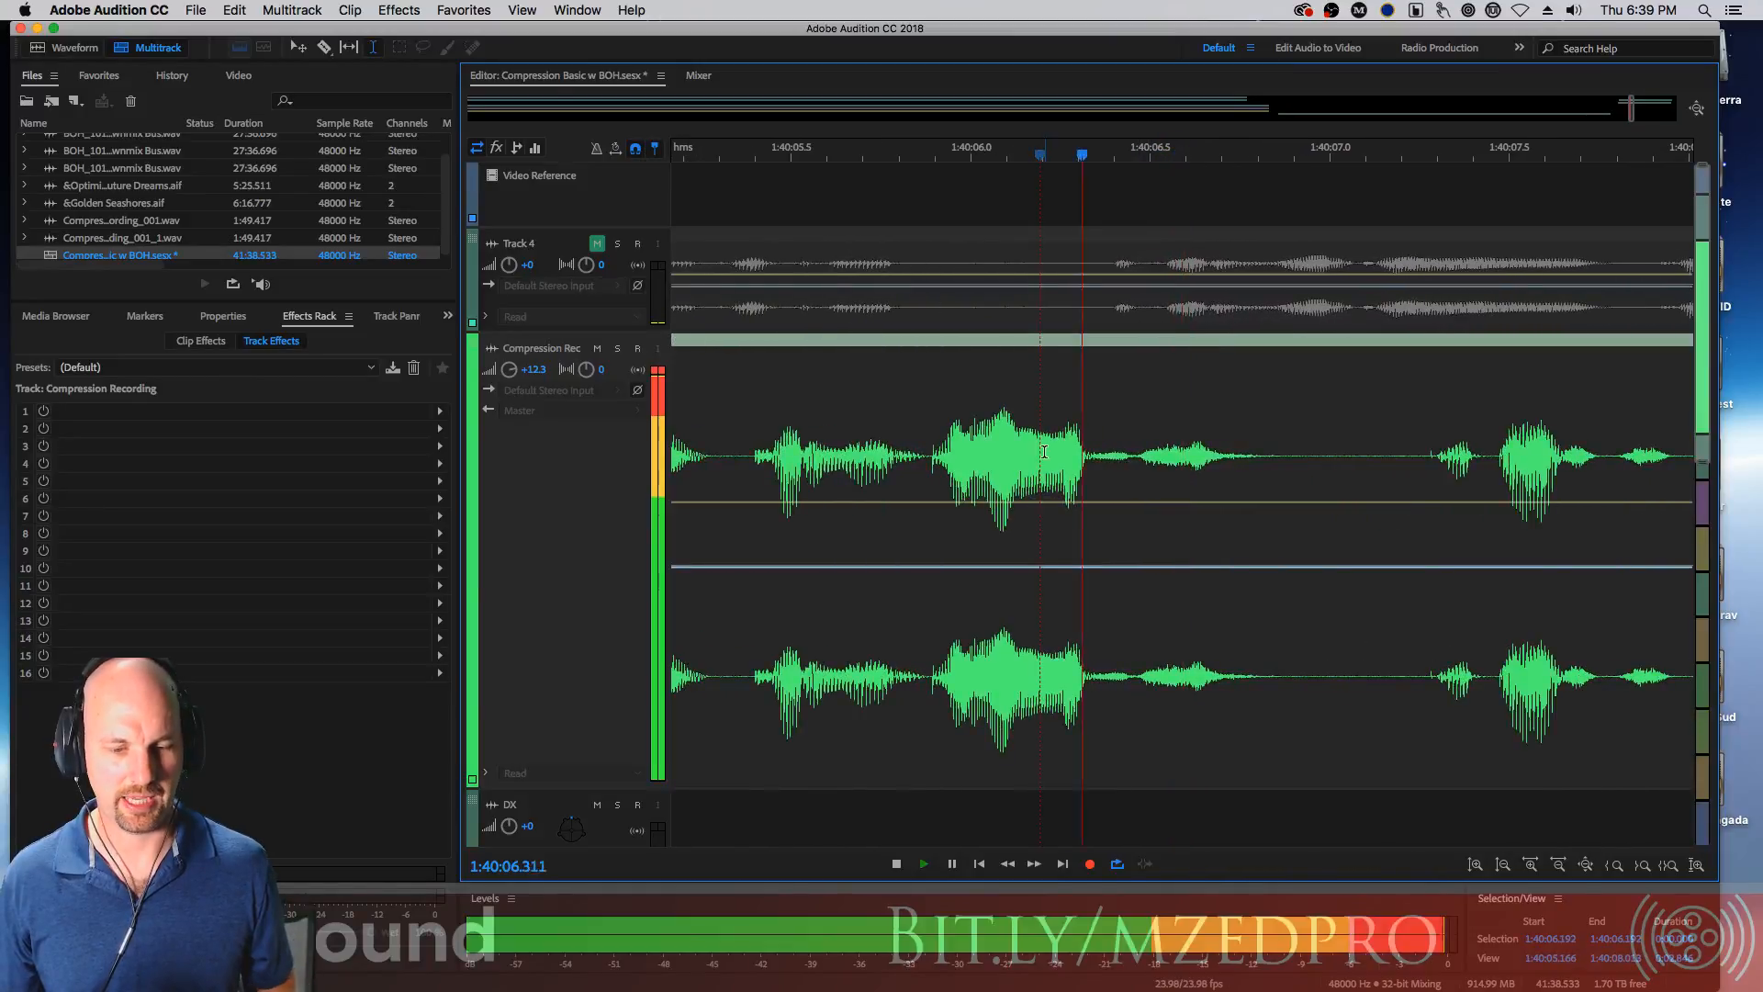
key("space")
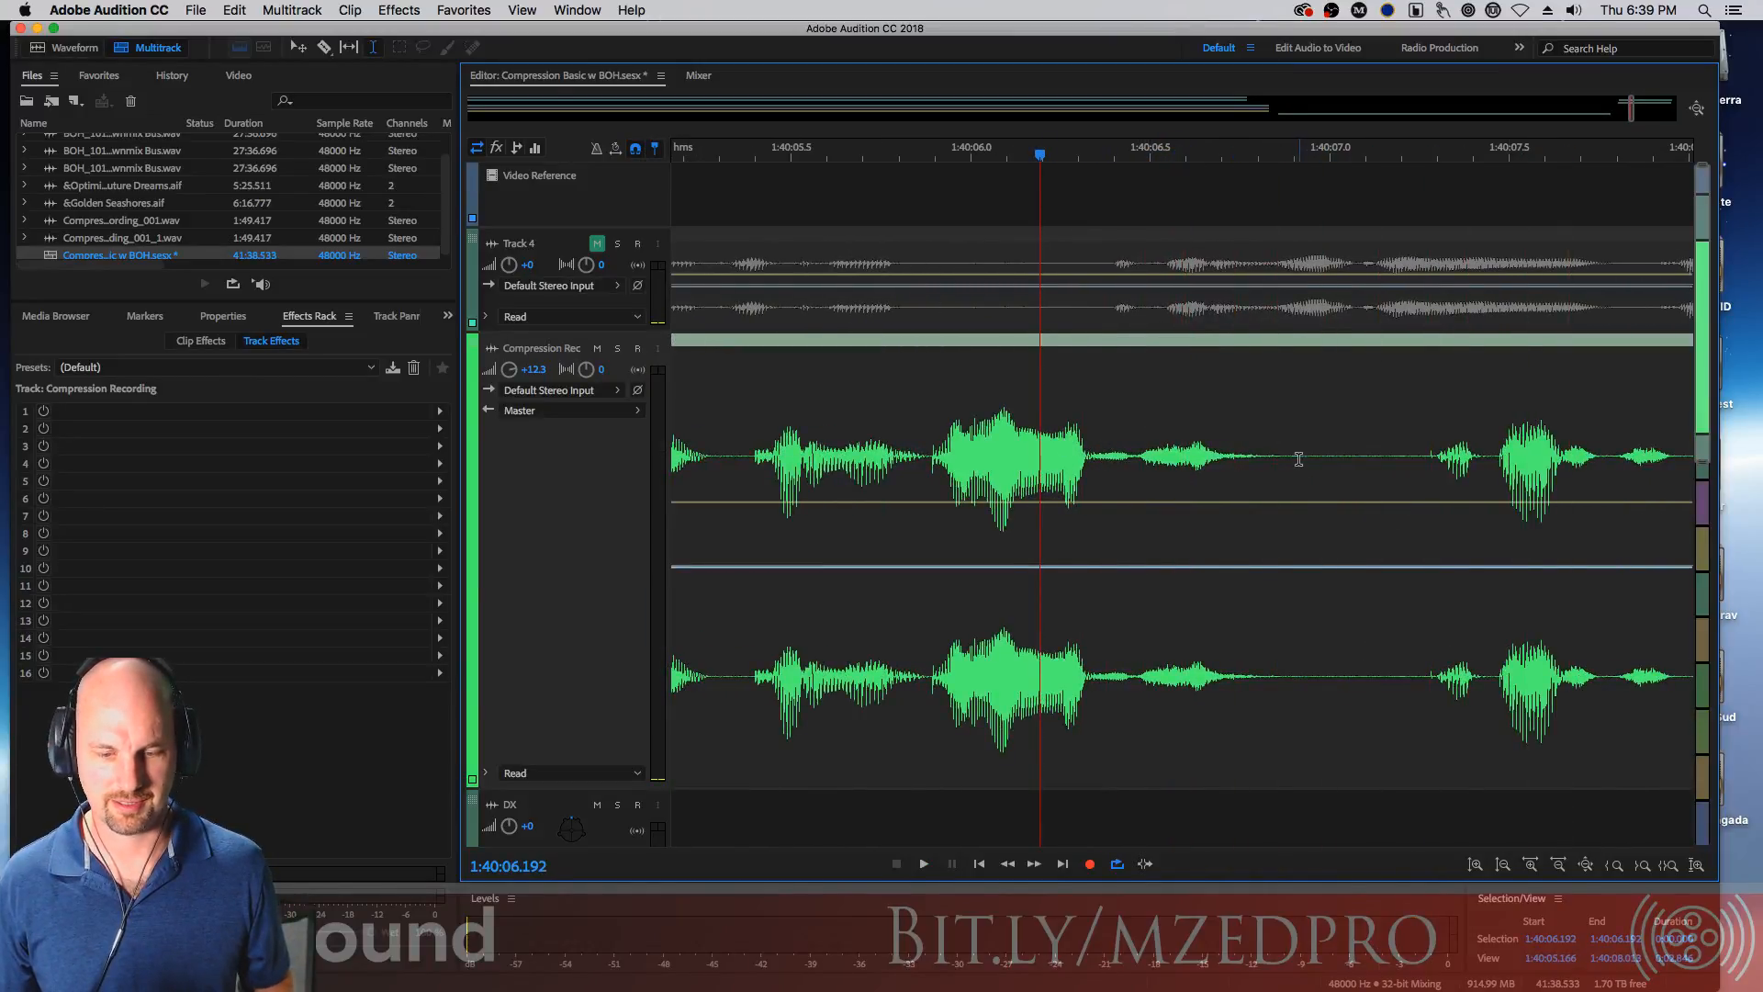
mouse_move(1283, 456)
left_mouse_down()
mouse_move(1690, 464)
mouse_move(1435, 478)
mouse_move(1469, 471)
mouse_move(1474, 487)
left_mouse_up()
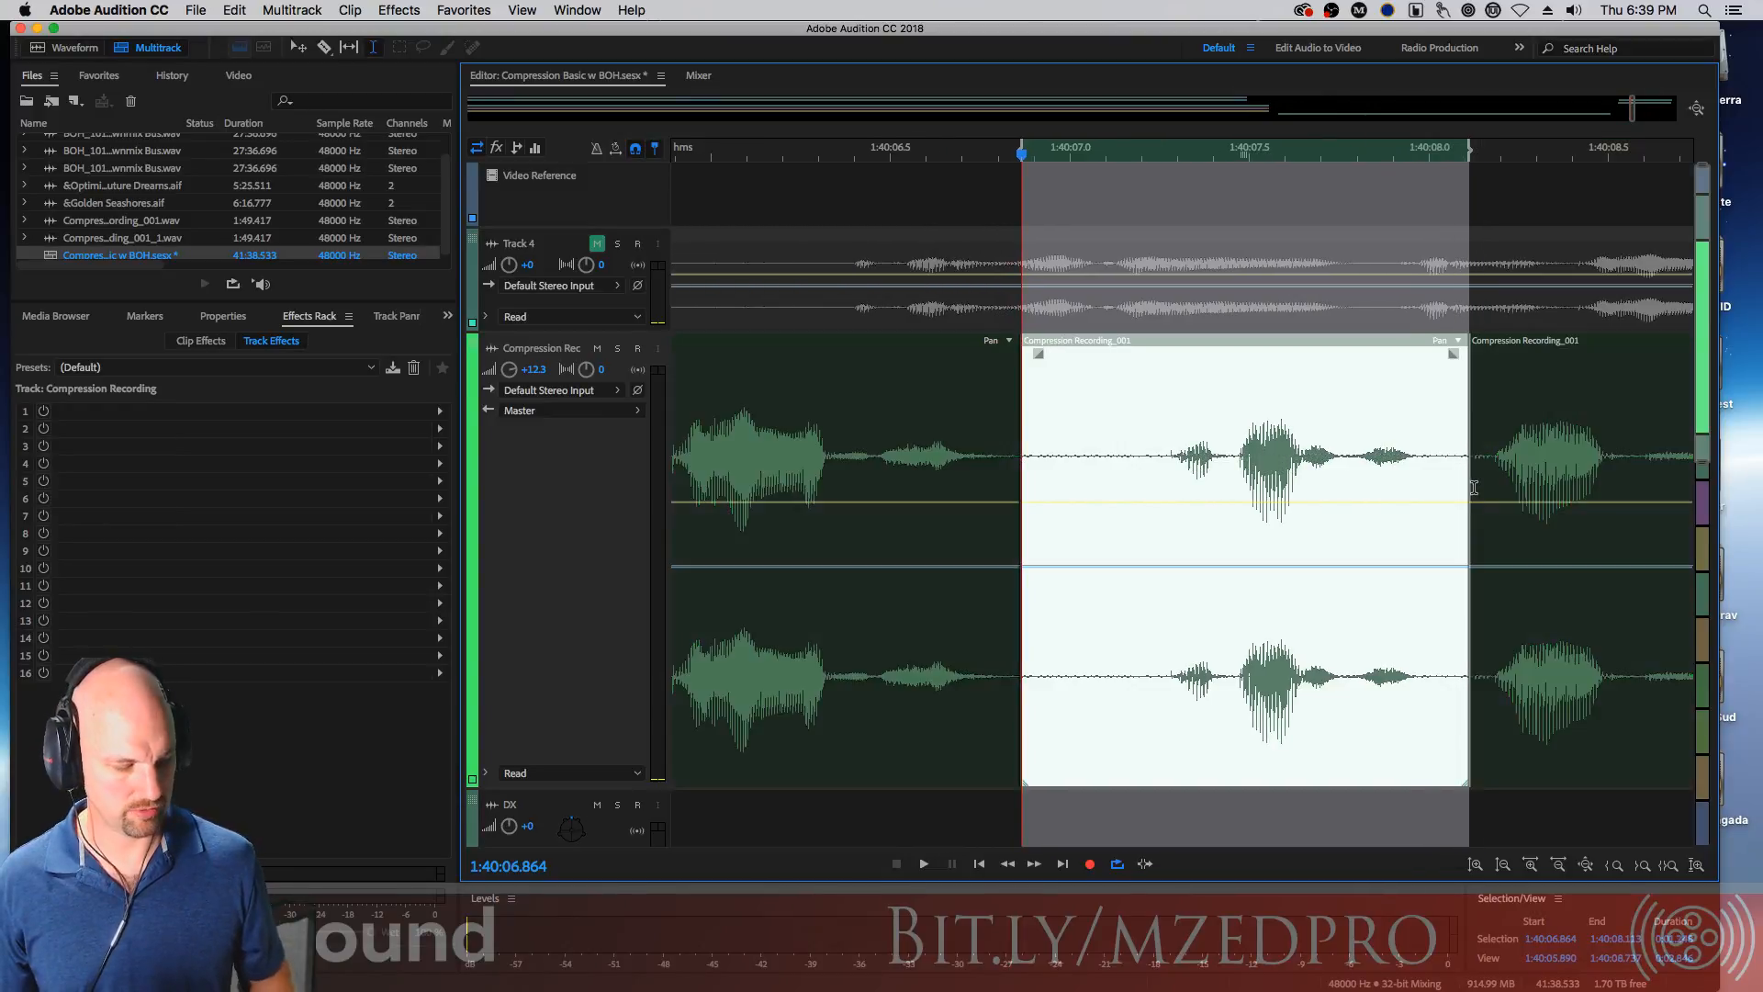
Select the pause from about 1:40:09.5 to 1:40:10.4 and split it into a separate segment
left_click(1518, 420)
key("space")
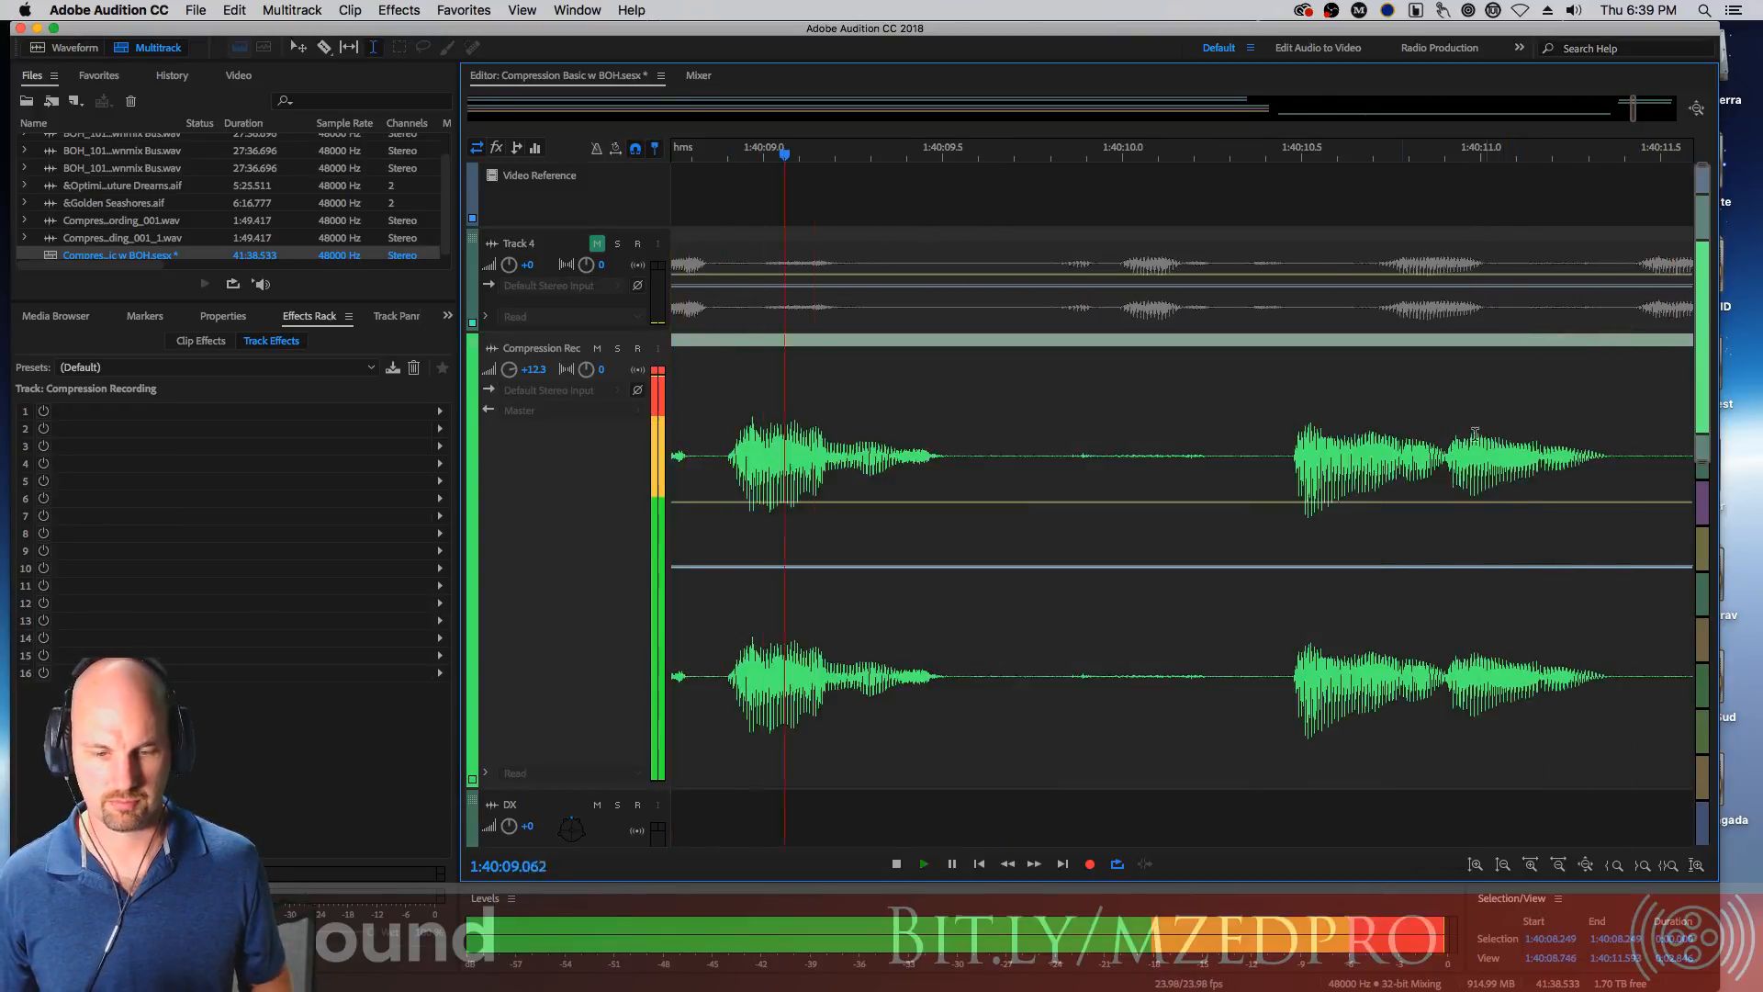
left_click_drag(957, 454, 1283, 473)
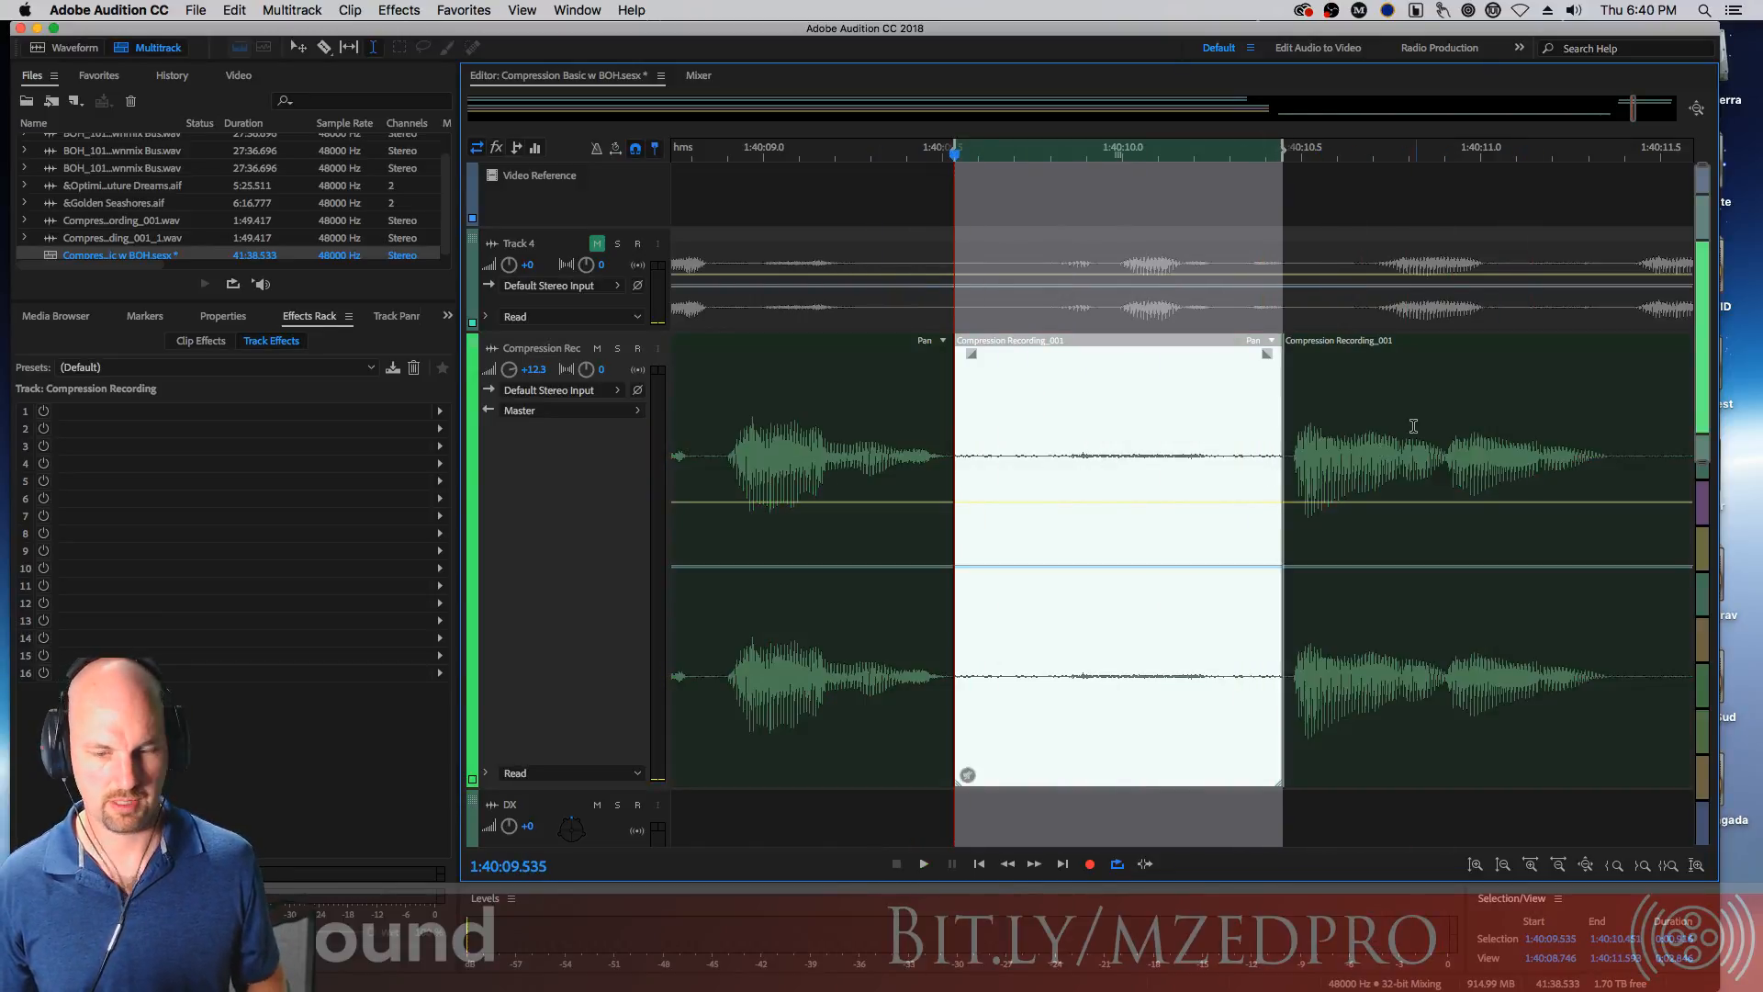
Select the short pause near 1:40:11.5 and split it into its own clip segment
left_click(1415, 430)
key("space")
key("space")
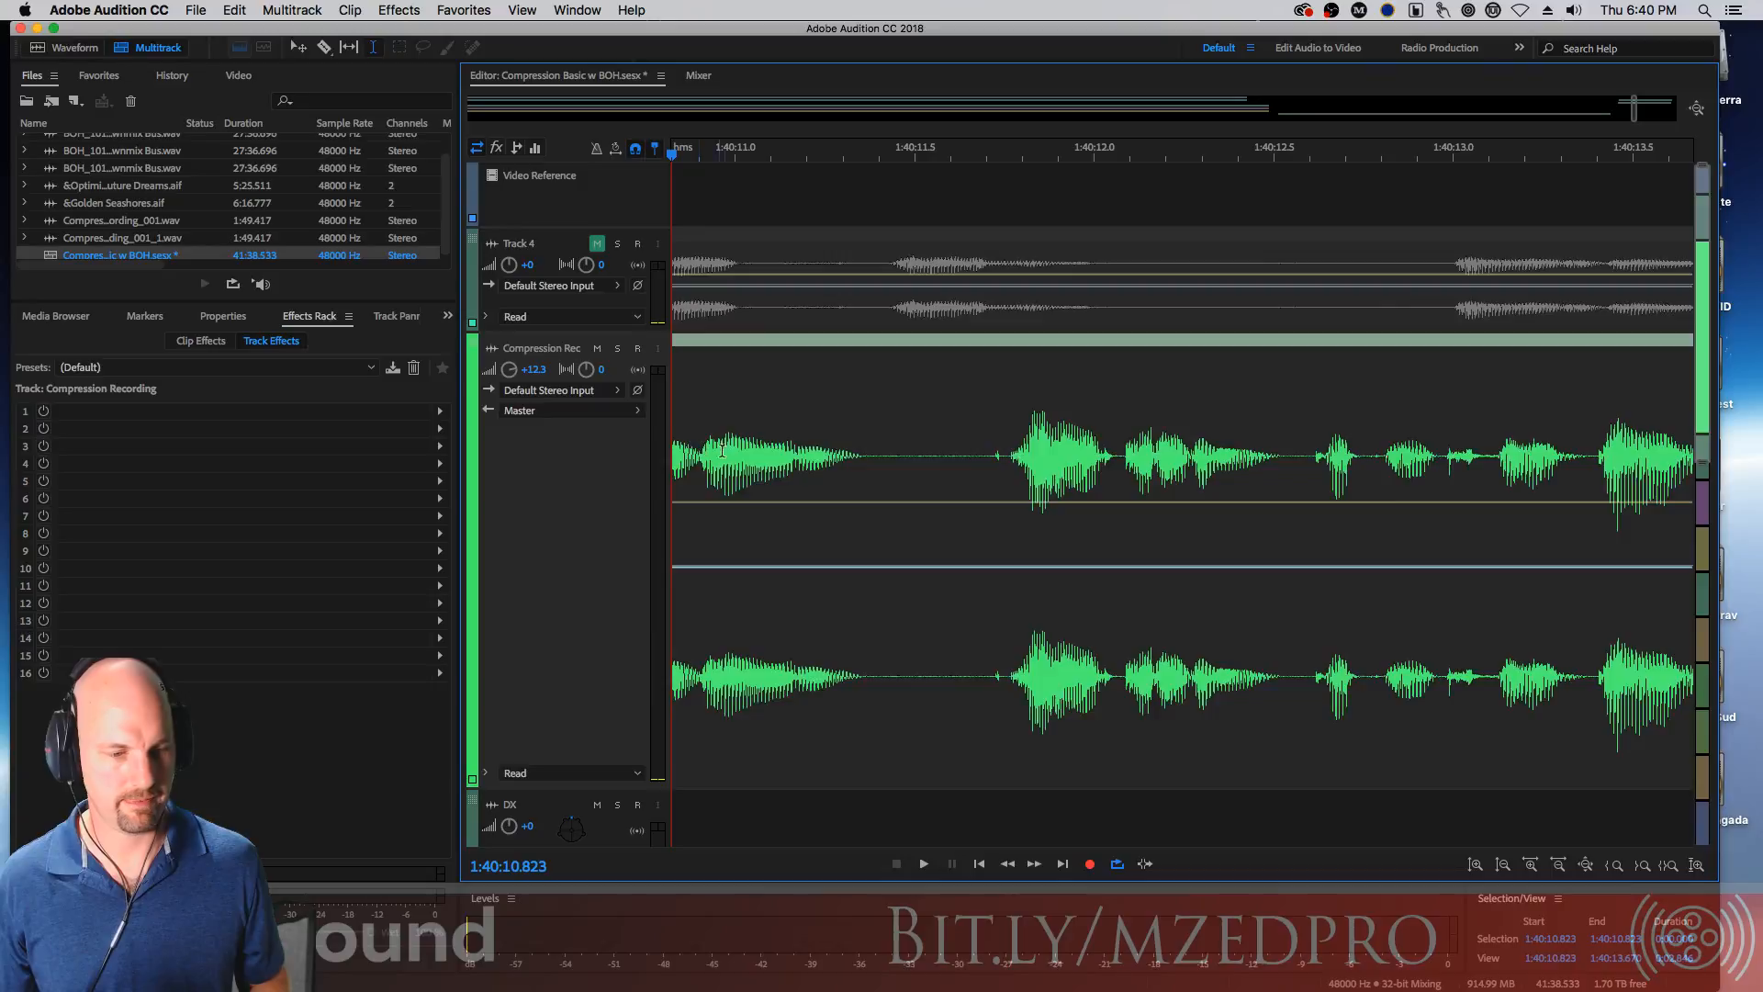
left_click_drag(1008, 462, 870, 462)
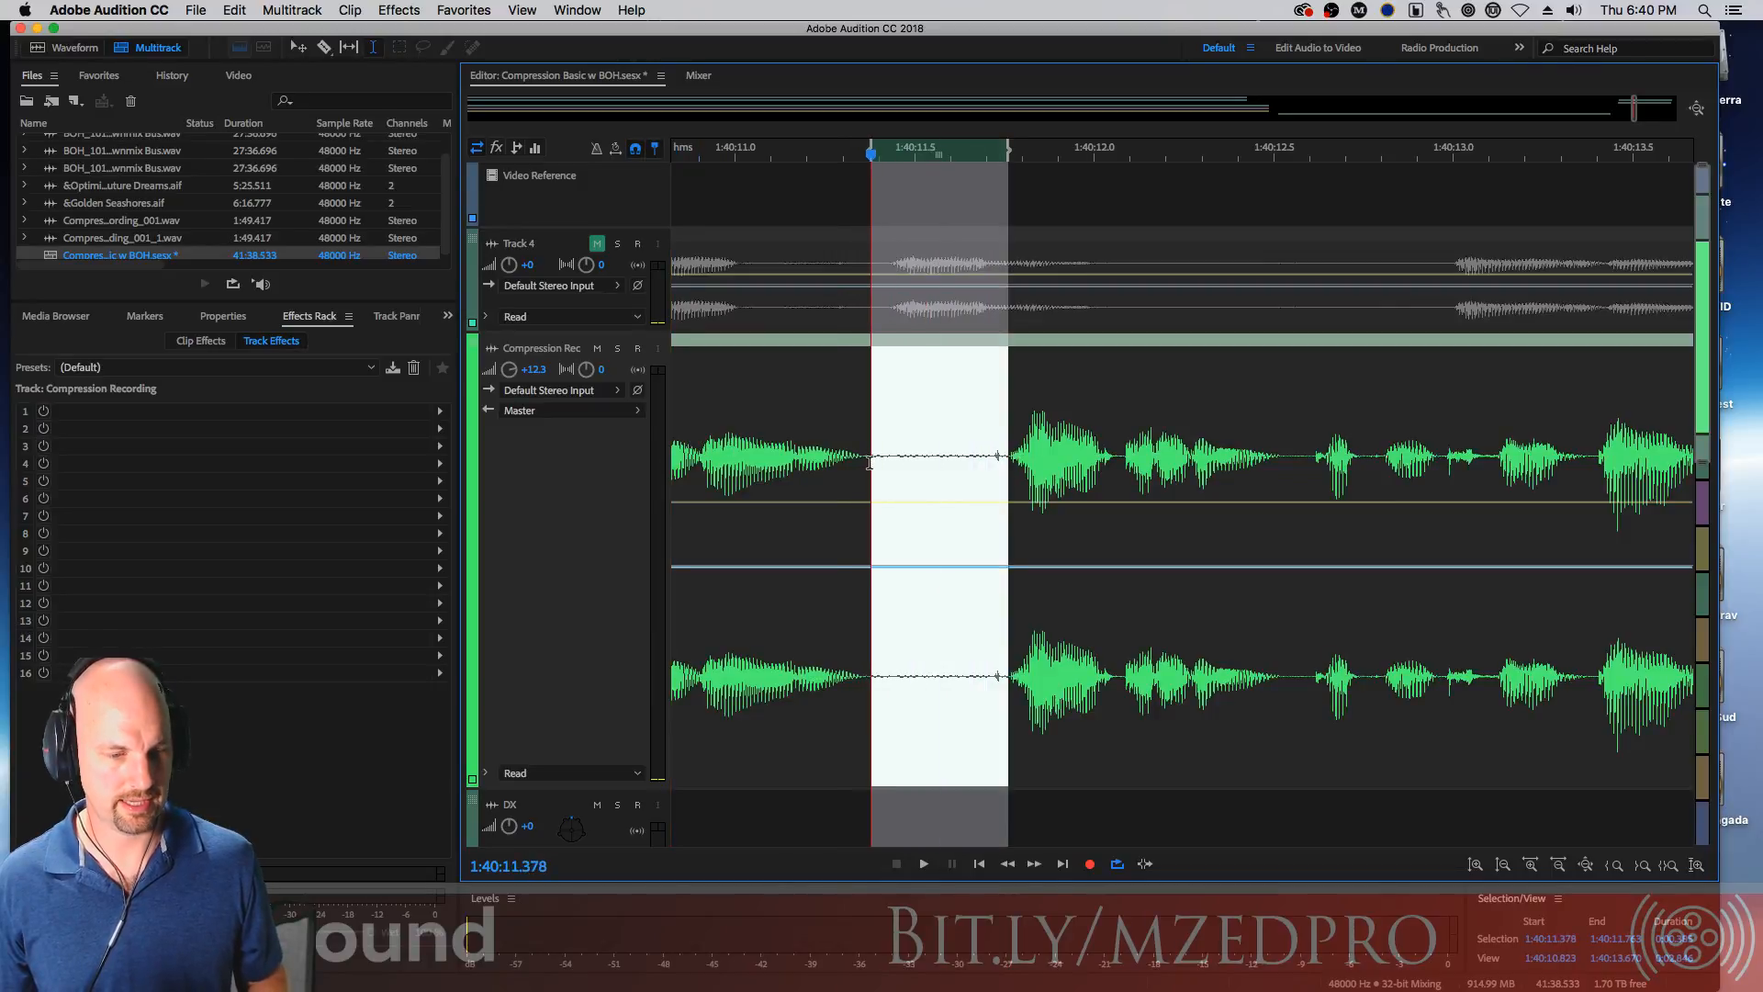
key("super+k")
Play the edited recording back from its start near 1:39:41 to review all the split pauses
left_click(1083, 421)
key("space")
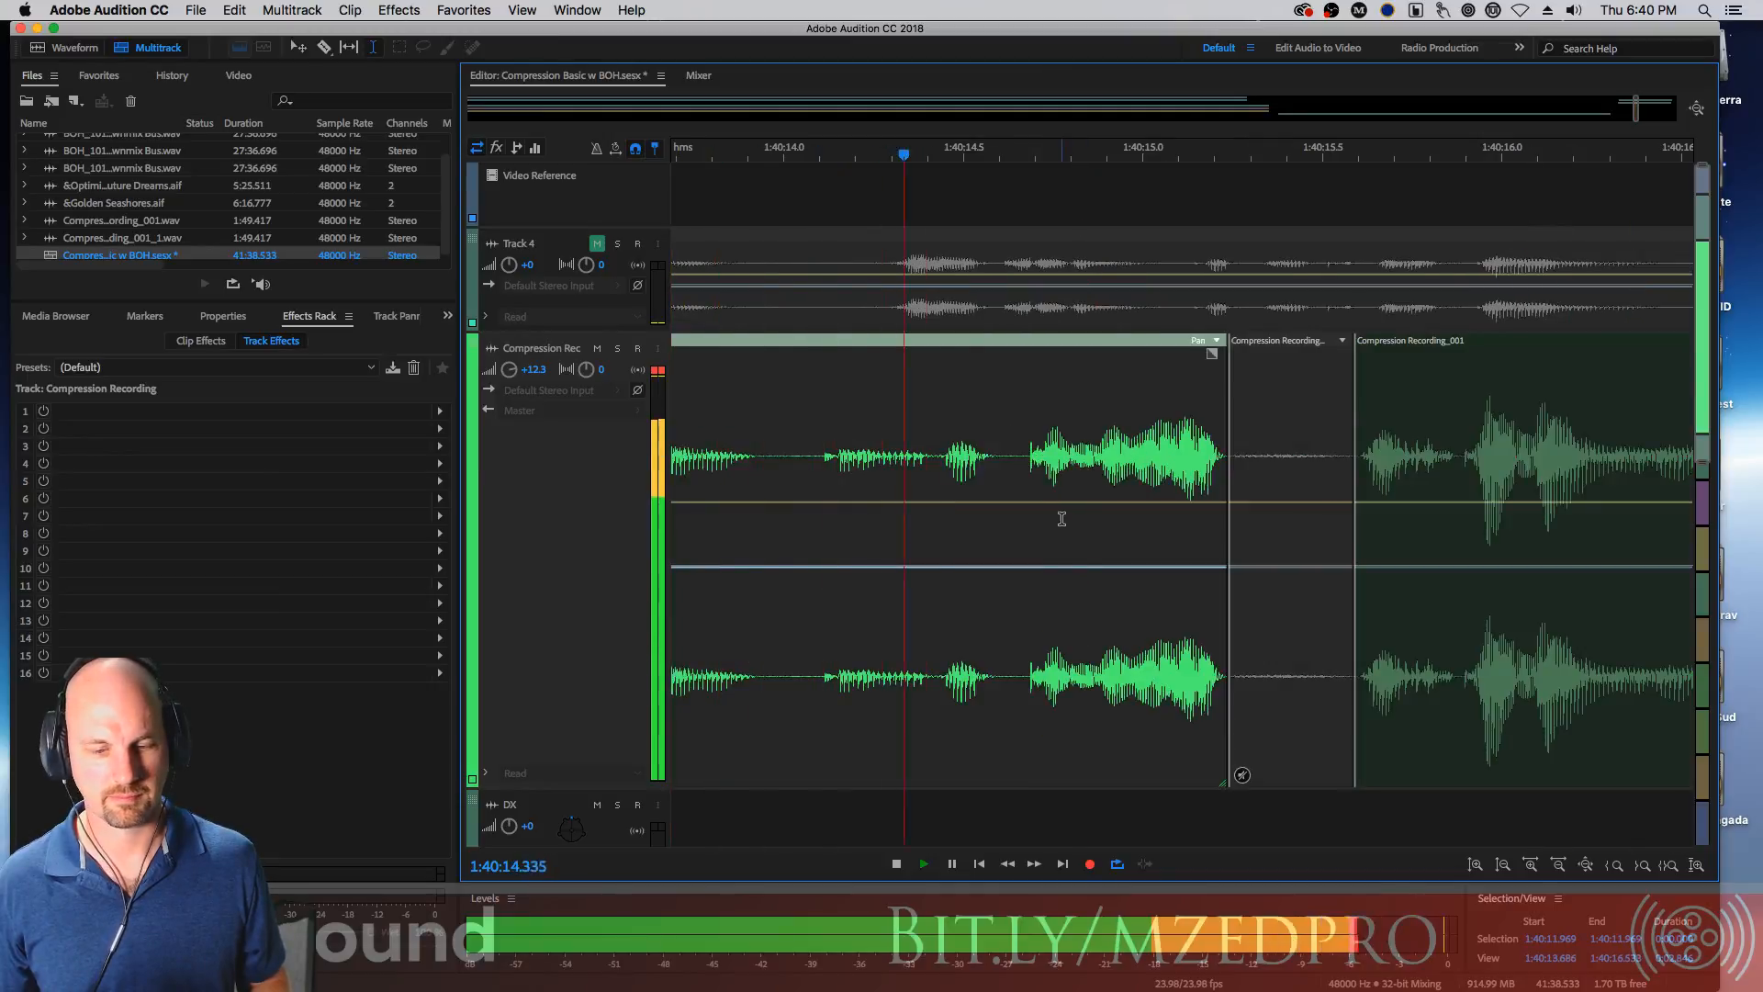
key("space")
key("minus")
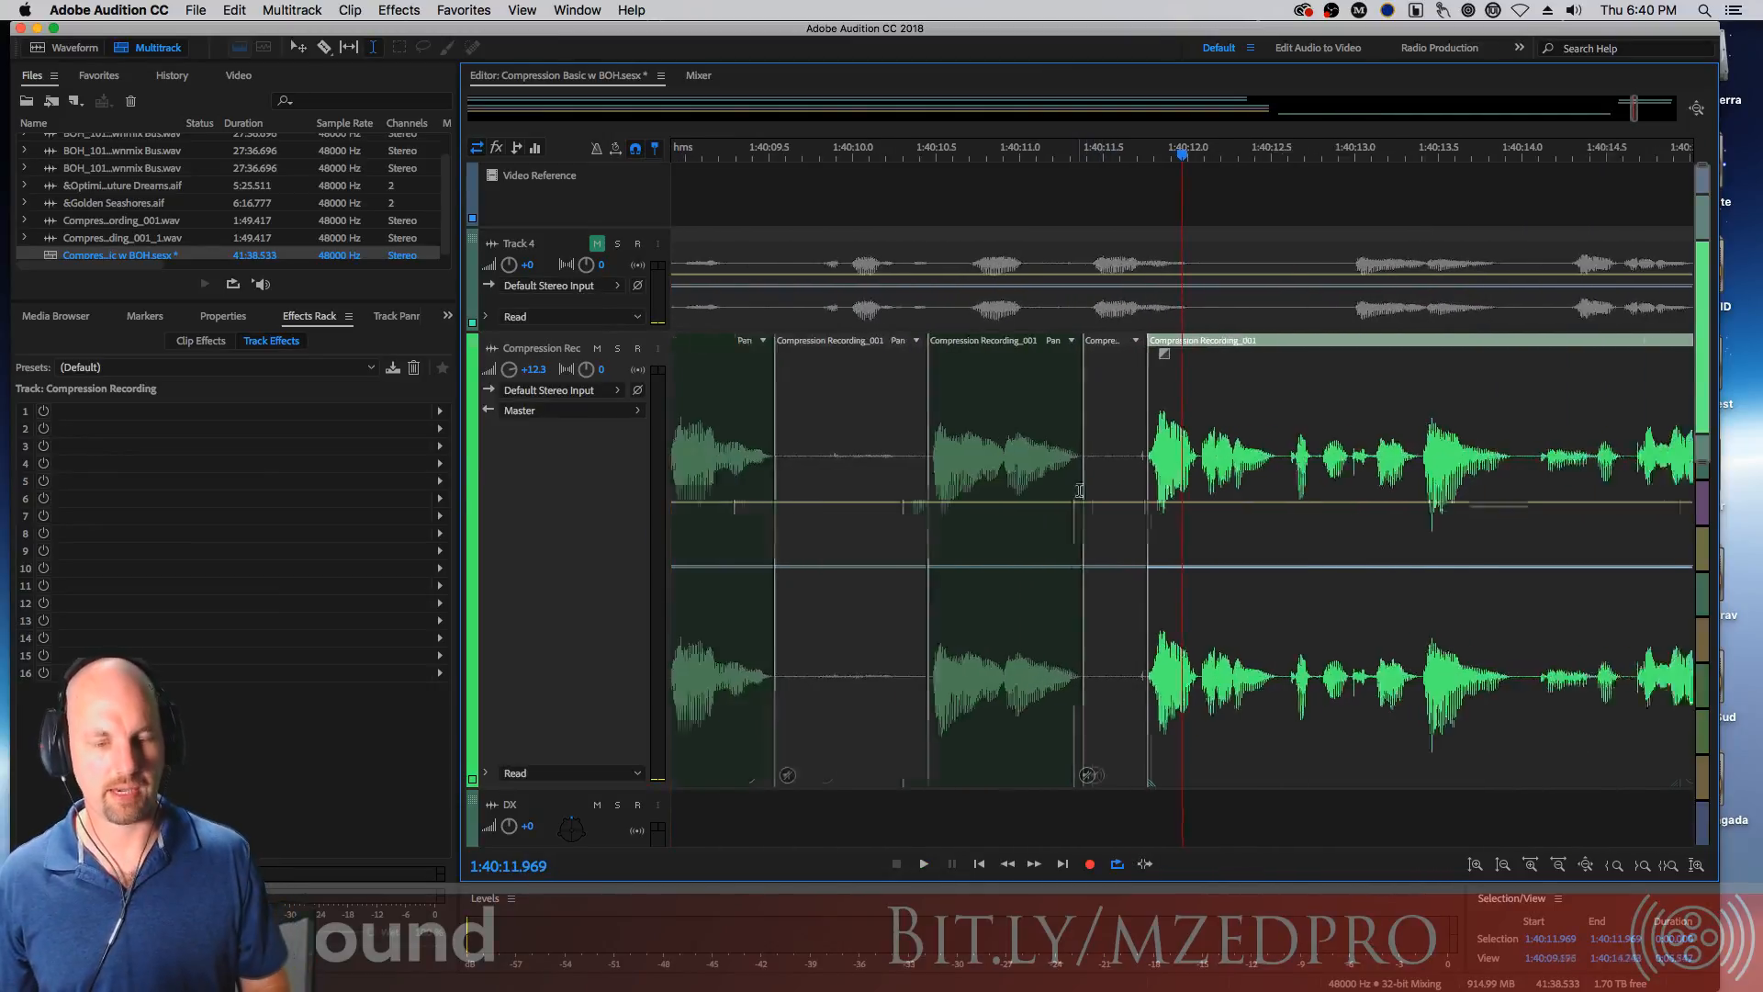
key("minus")
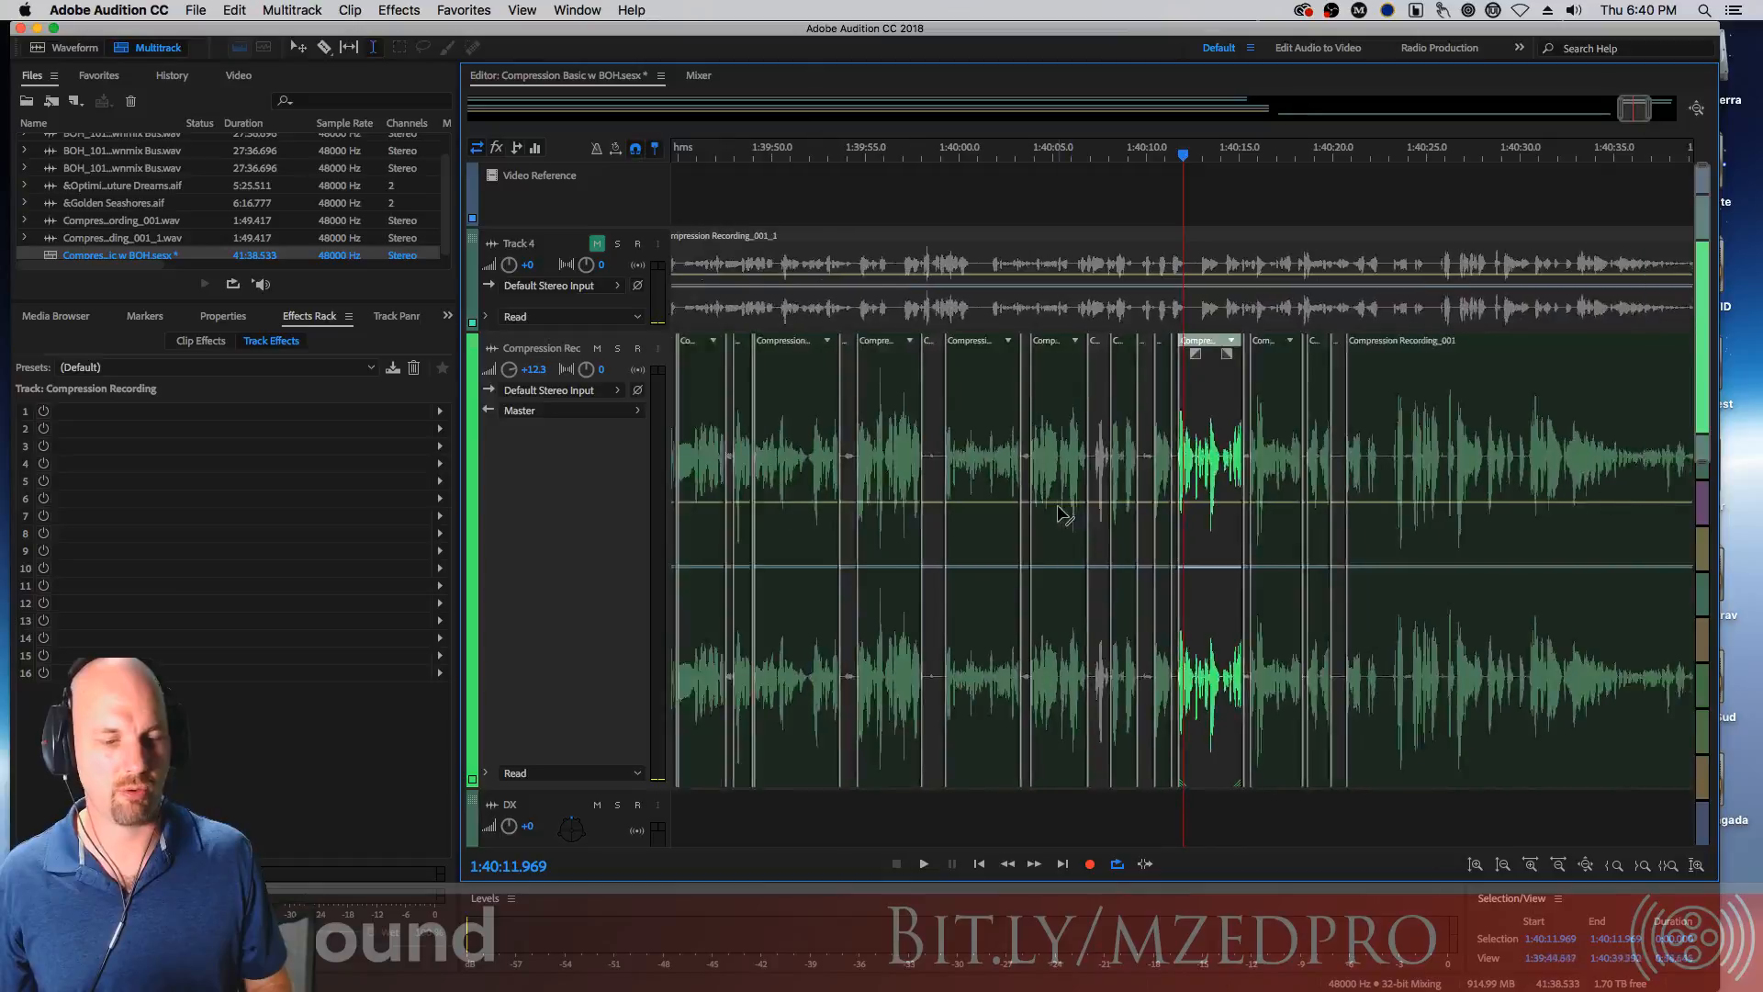
left_click(821, 440)
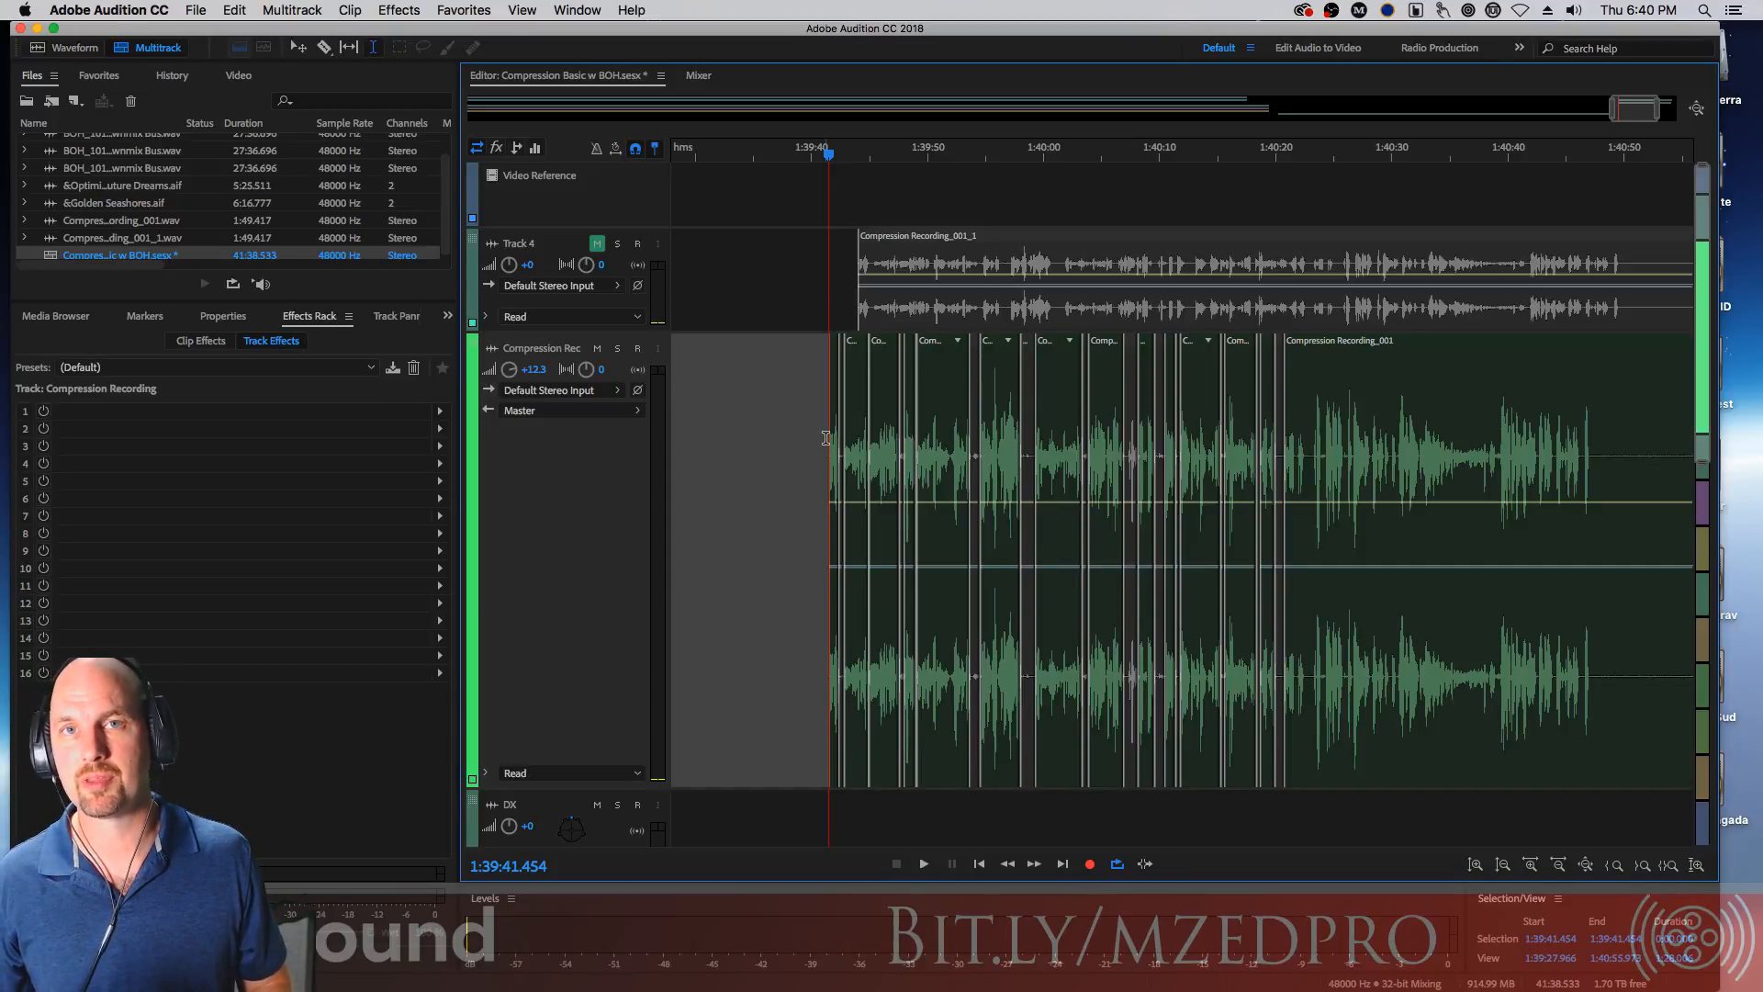
key("space")
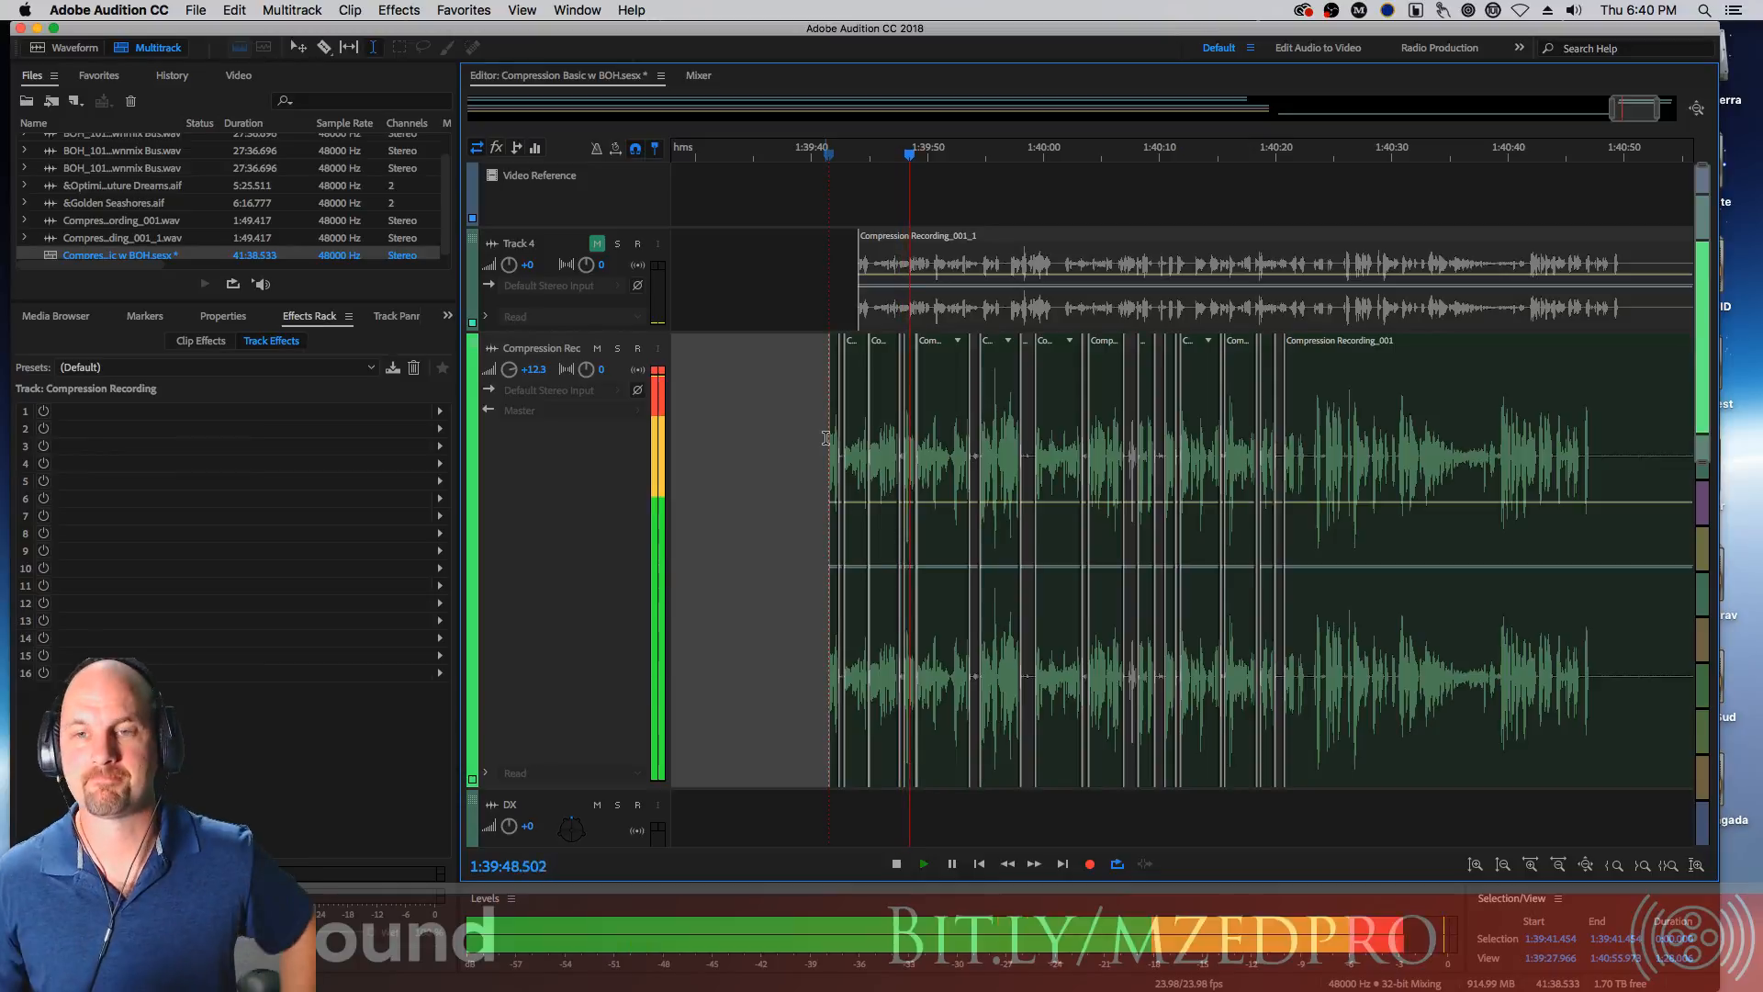
key("=")
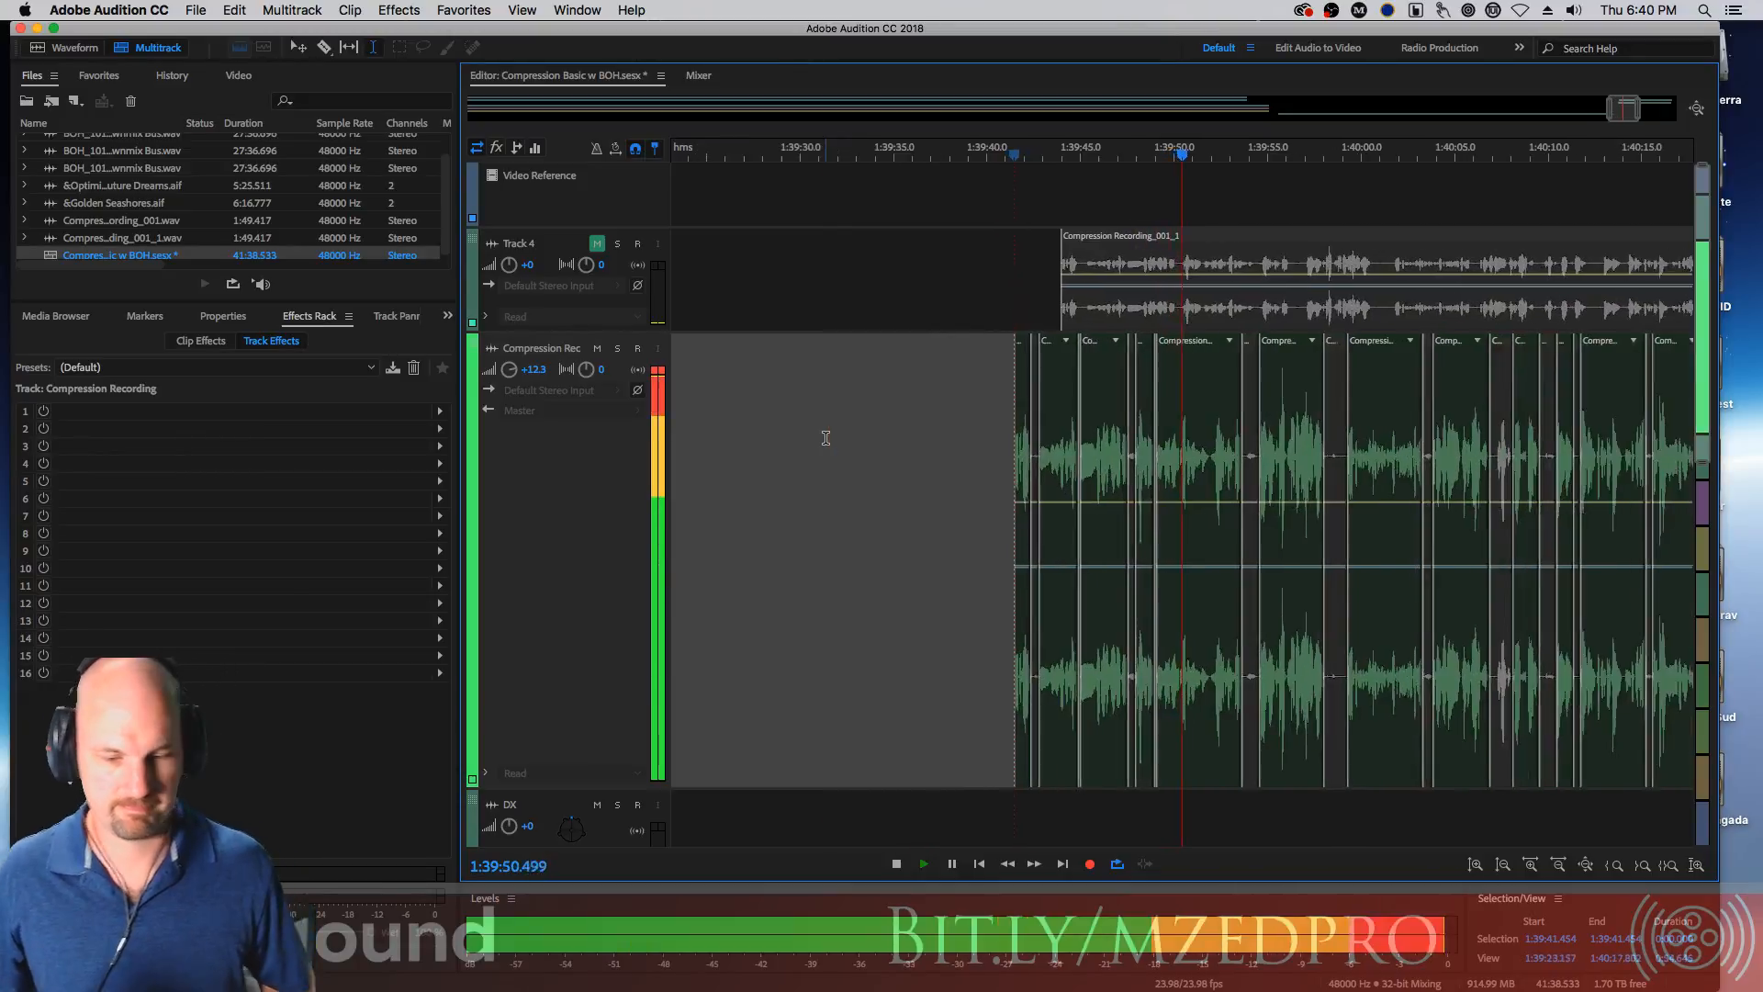
key("=")
key("=")
key("=")
key("=")
key("=")
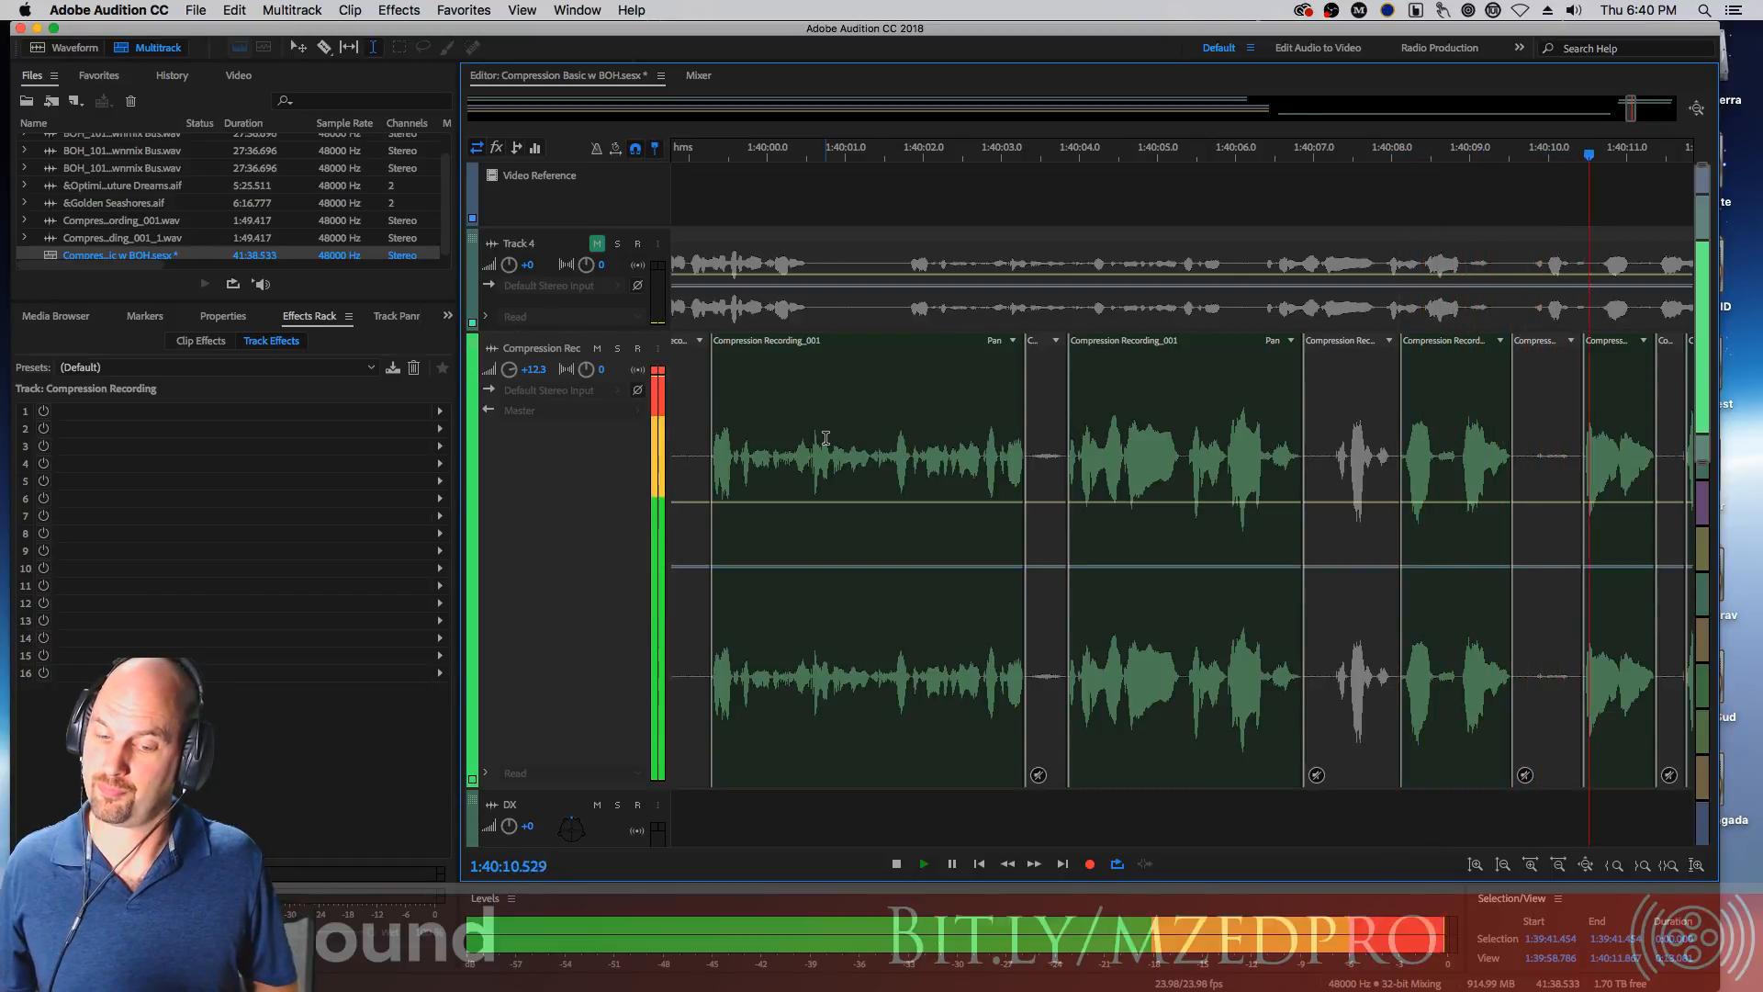
key("space")
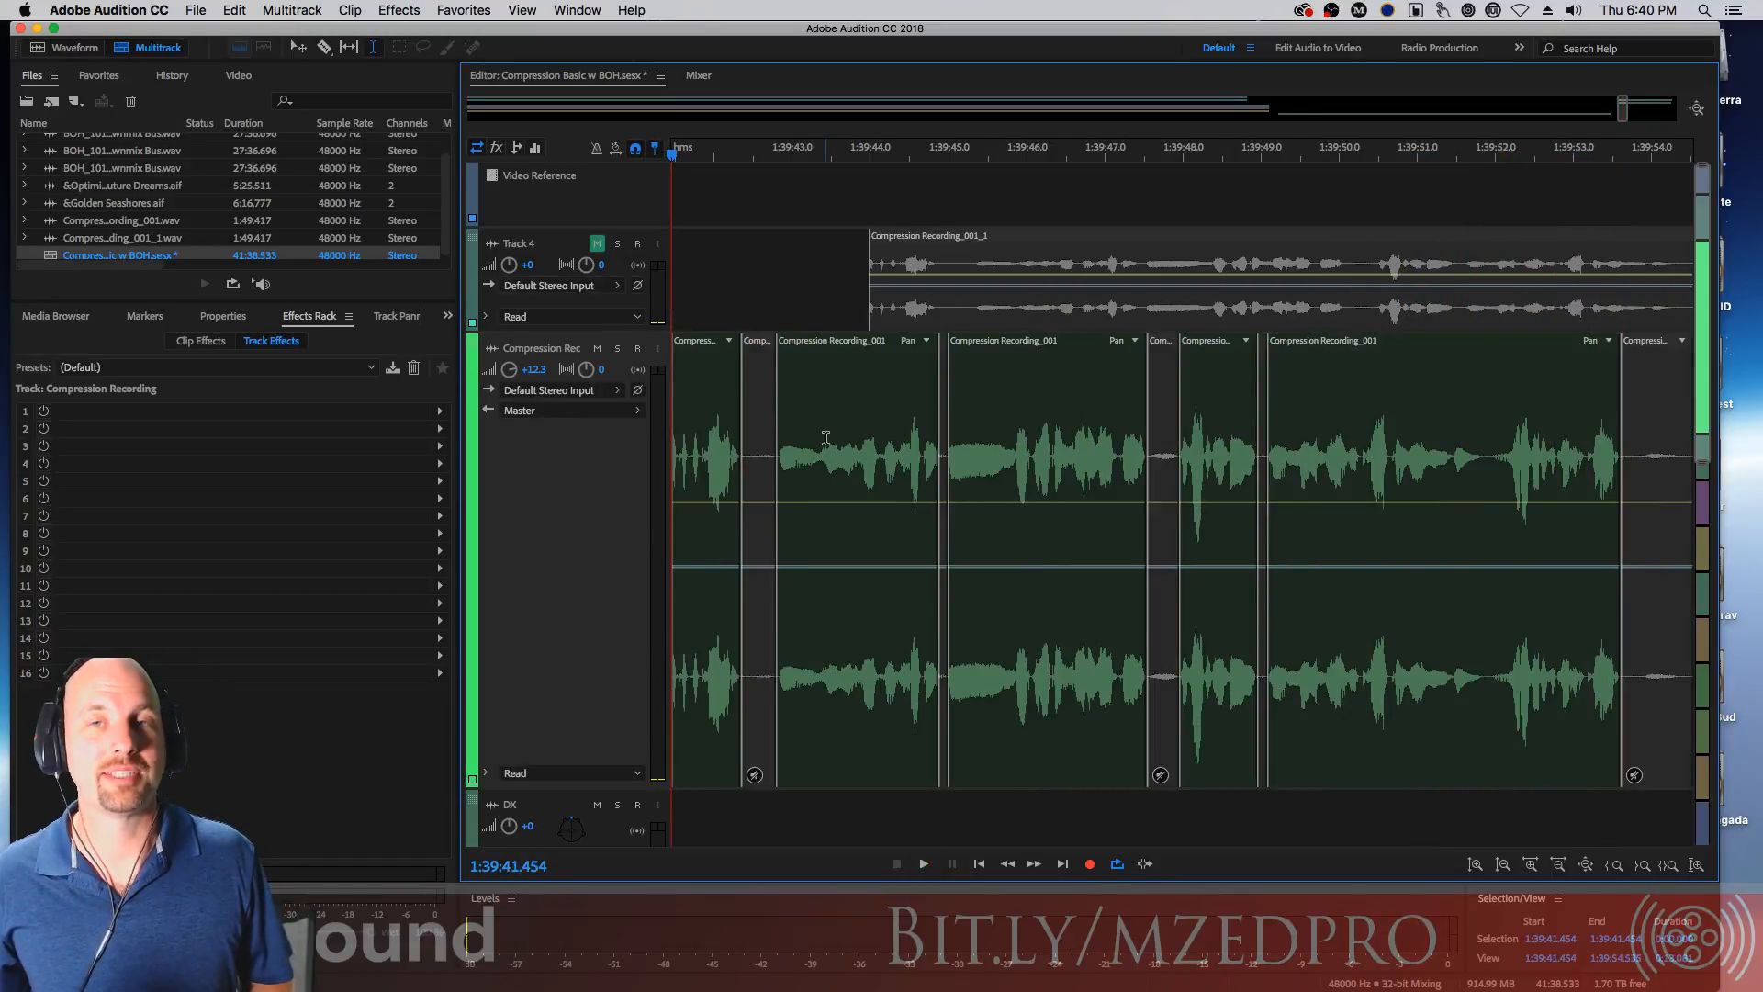
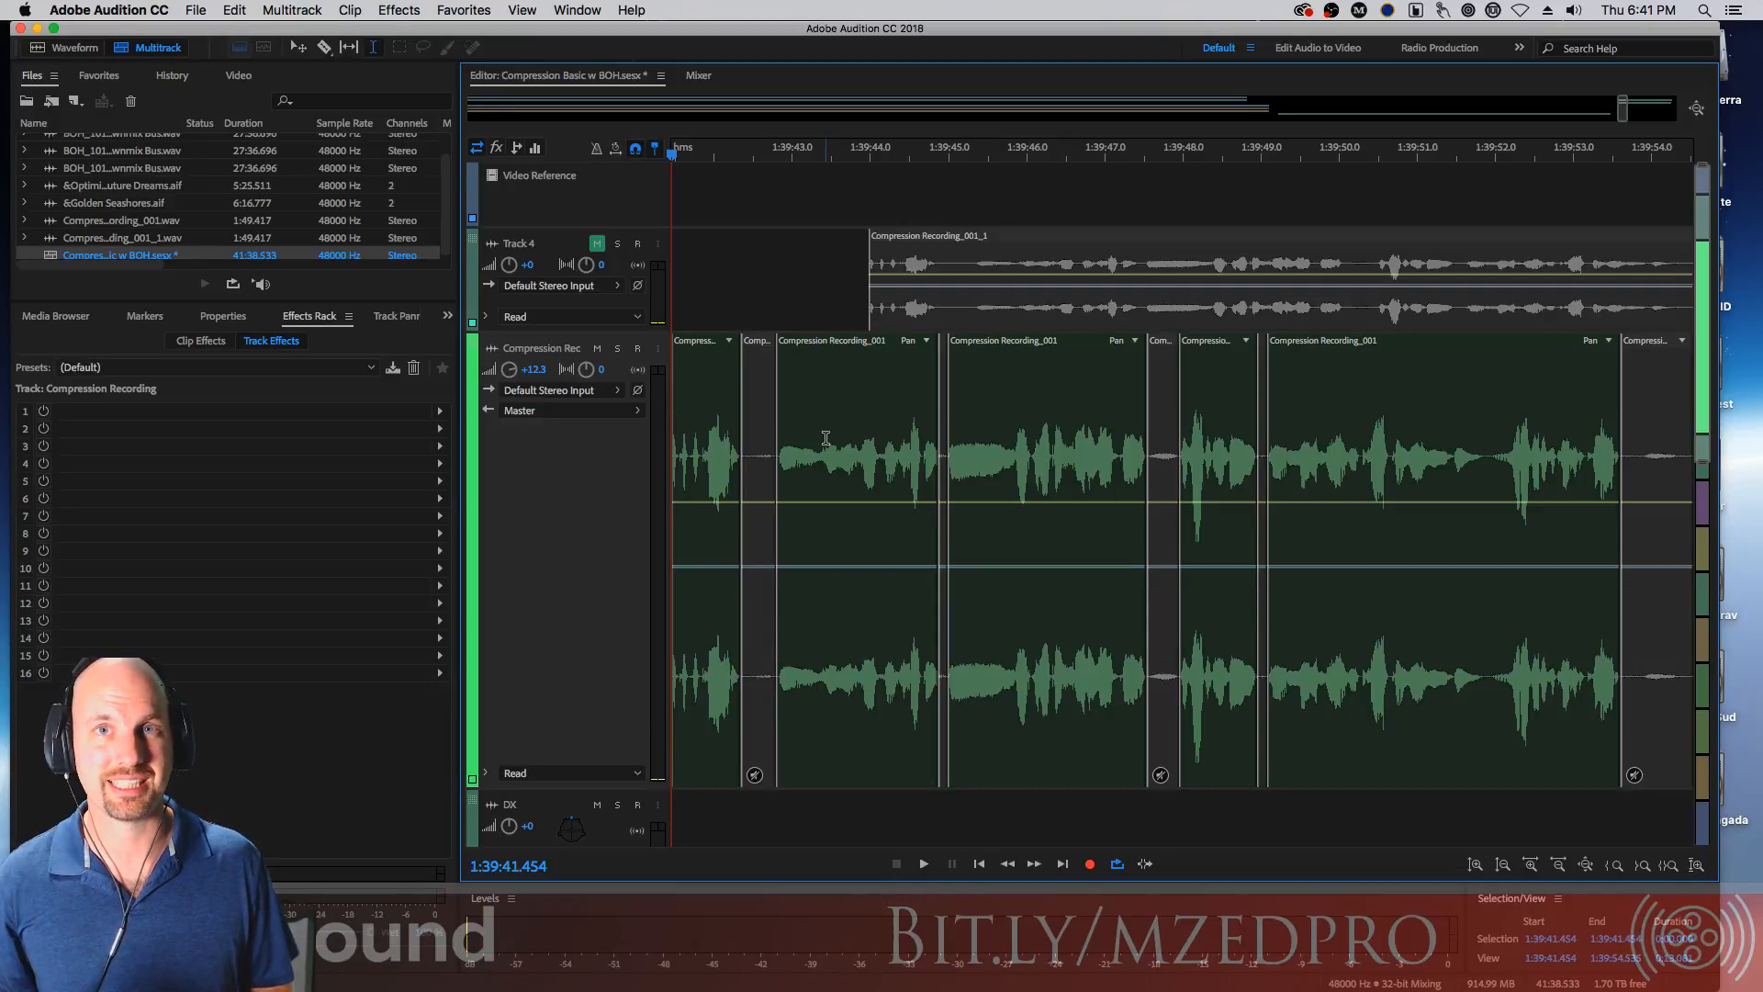
Select the long pause from about 1:40:47.2 to 1:41:18.3 and split it into its own clip segment
left_click_drag(1614, 110, 1648, 116)
key("minus")
key("minus")
key("minus")
key("minus")
key("minus")
key("minus")
key("minus")
key("minus")
key("minus")
key("minus")
key("minus")
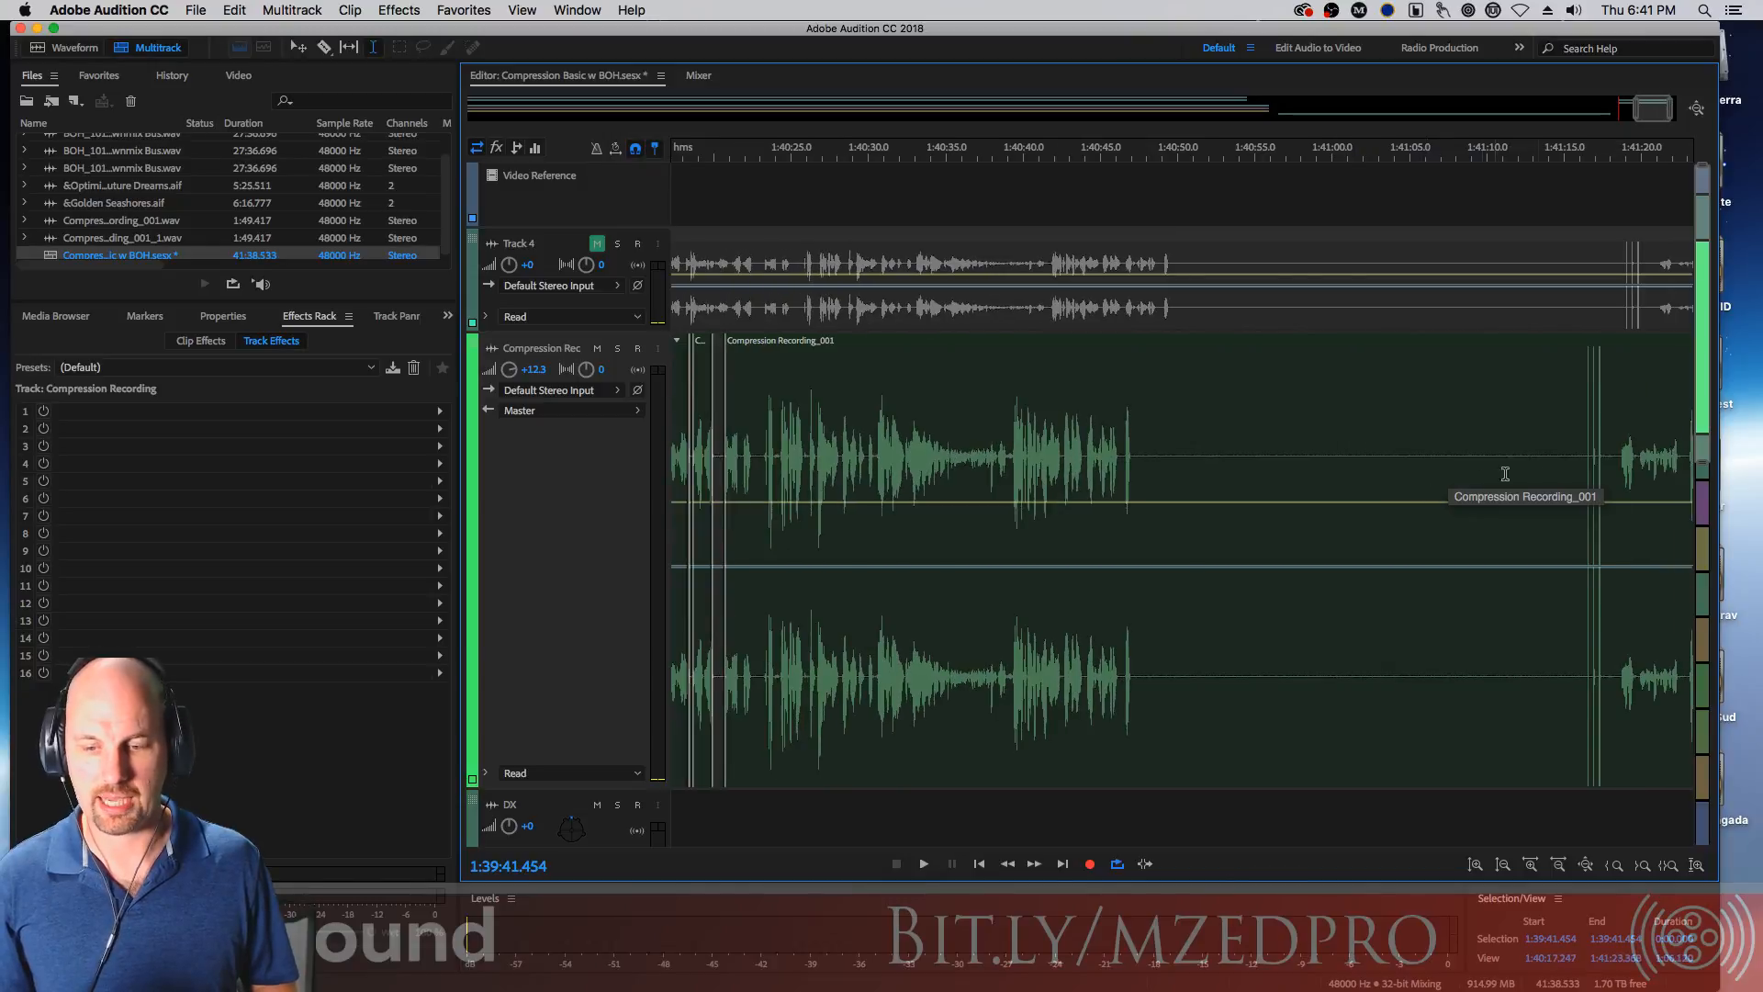
left_click_drag(1584, 456, 1137, 468)
key("super+k")
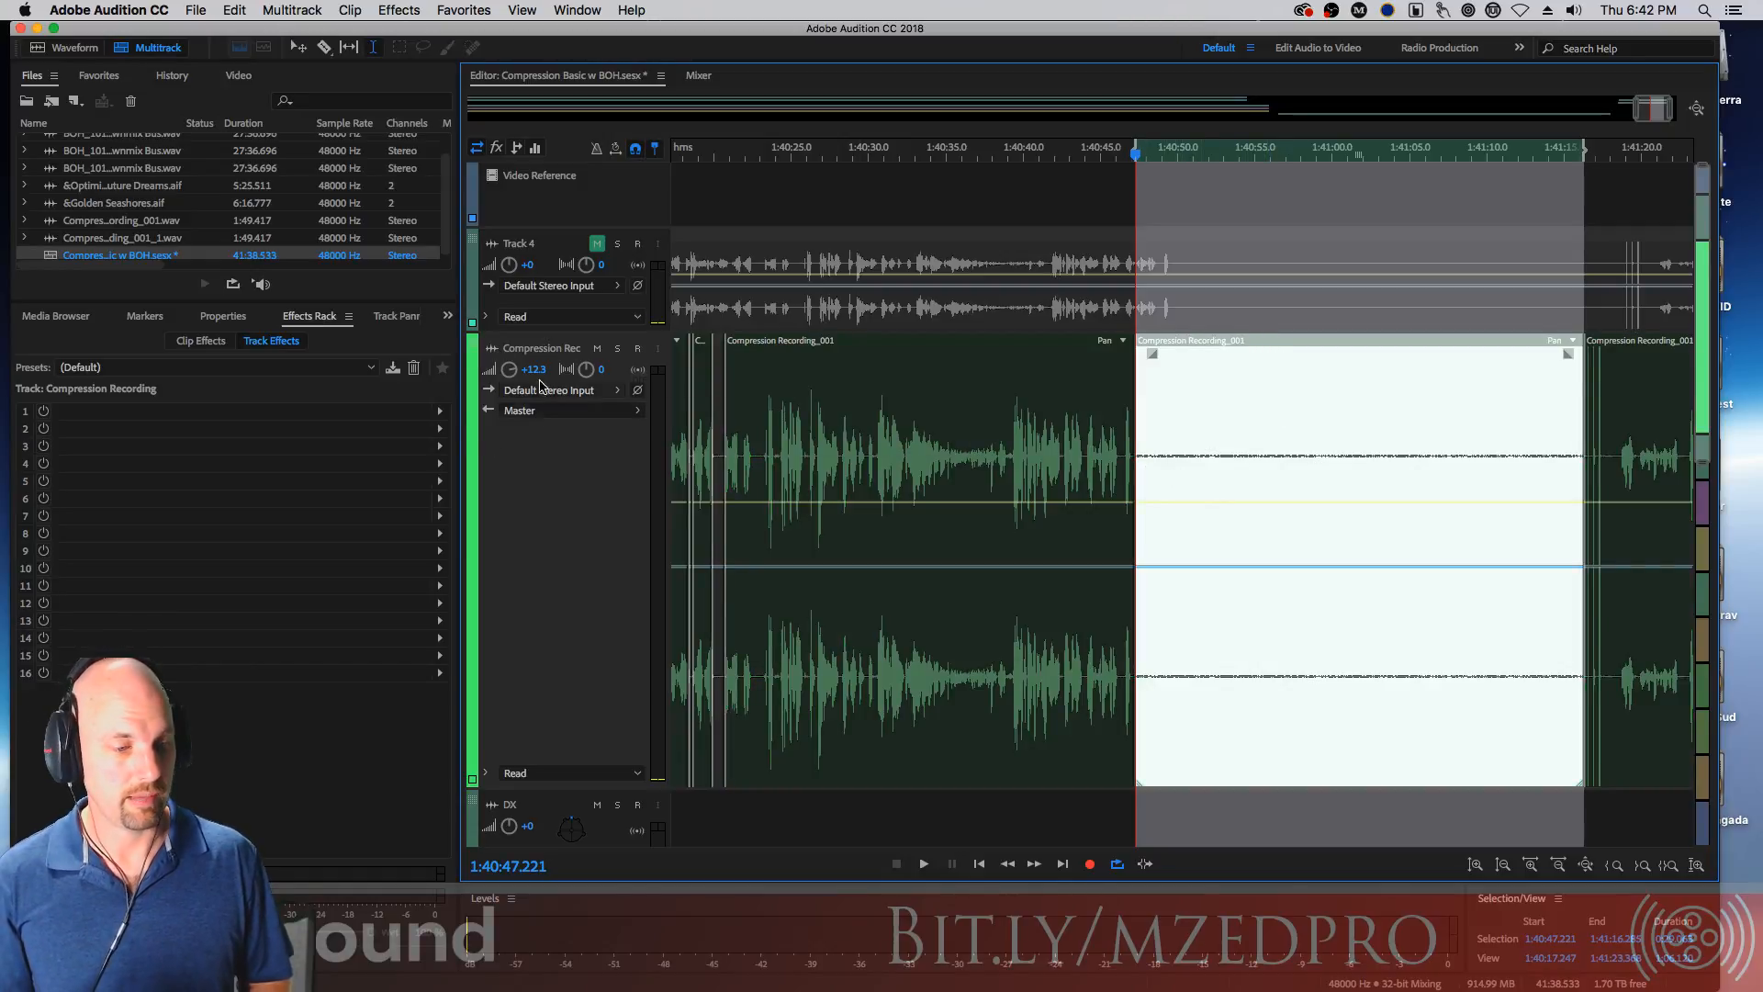
Add a new audio track below the Compression Recording track
left_click_drag(561, 788, 561, 395)
left_click(291, 10)
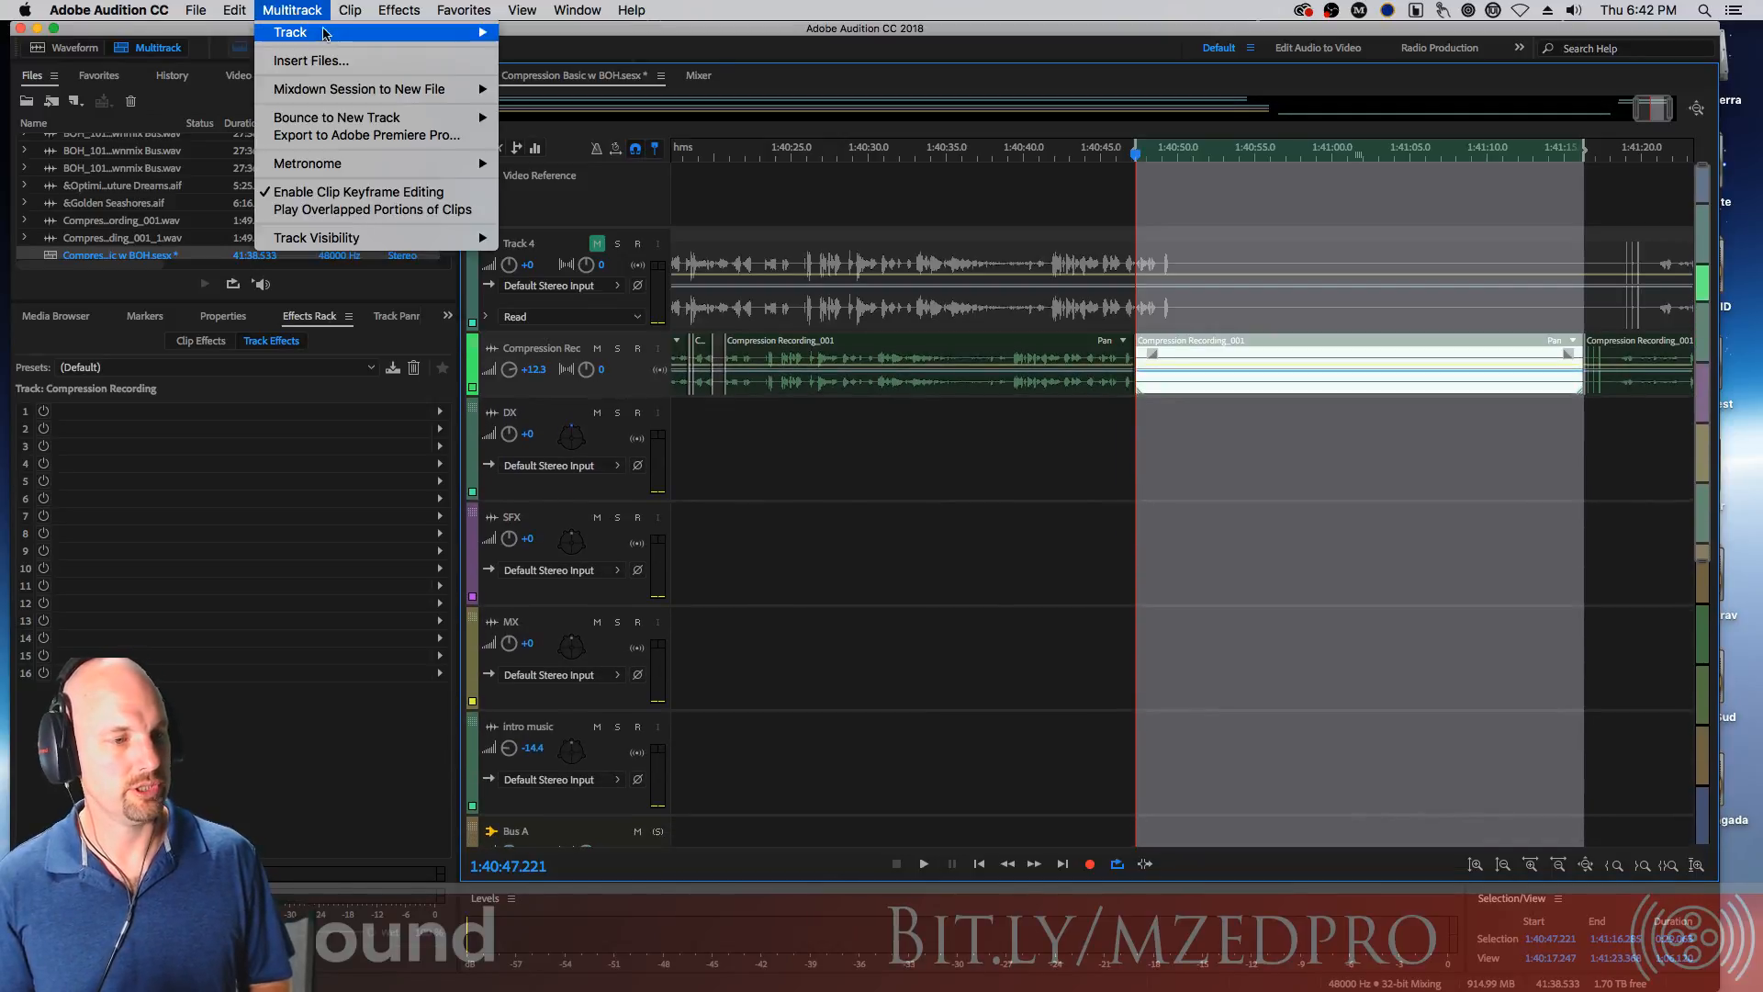
mouse_move(303, 35)
left_click(602, 64)
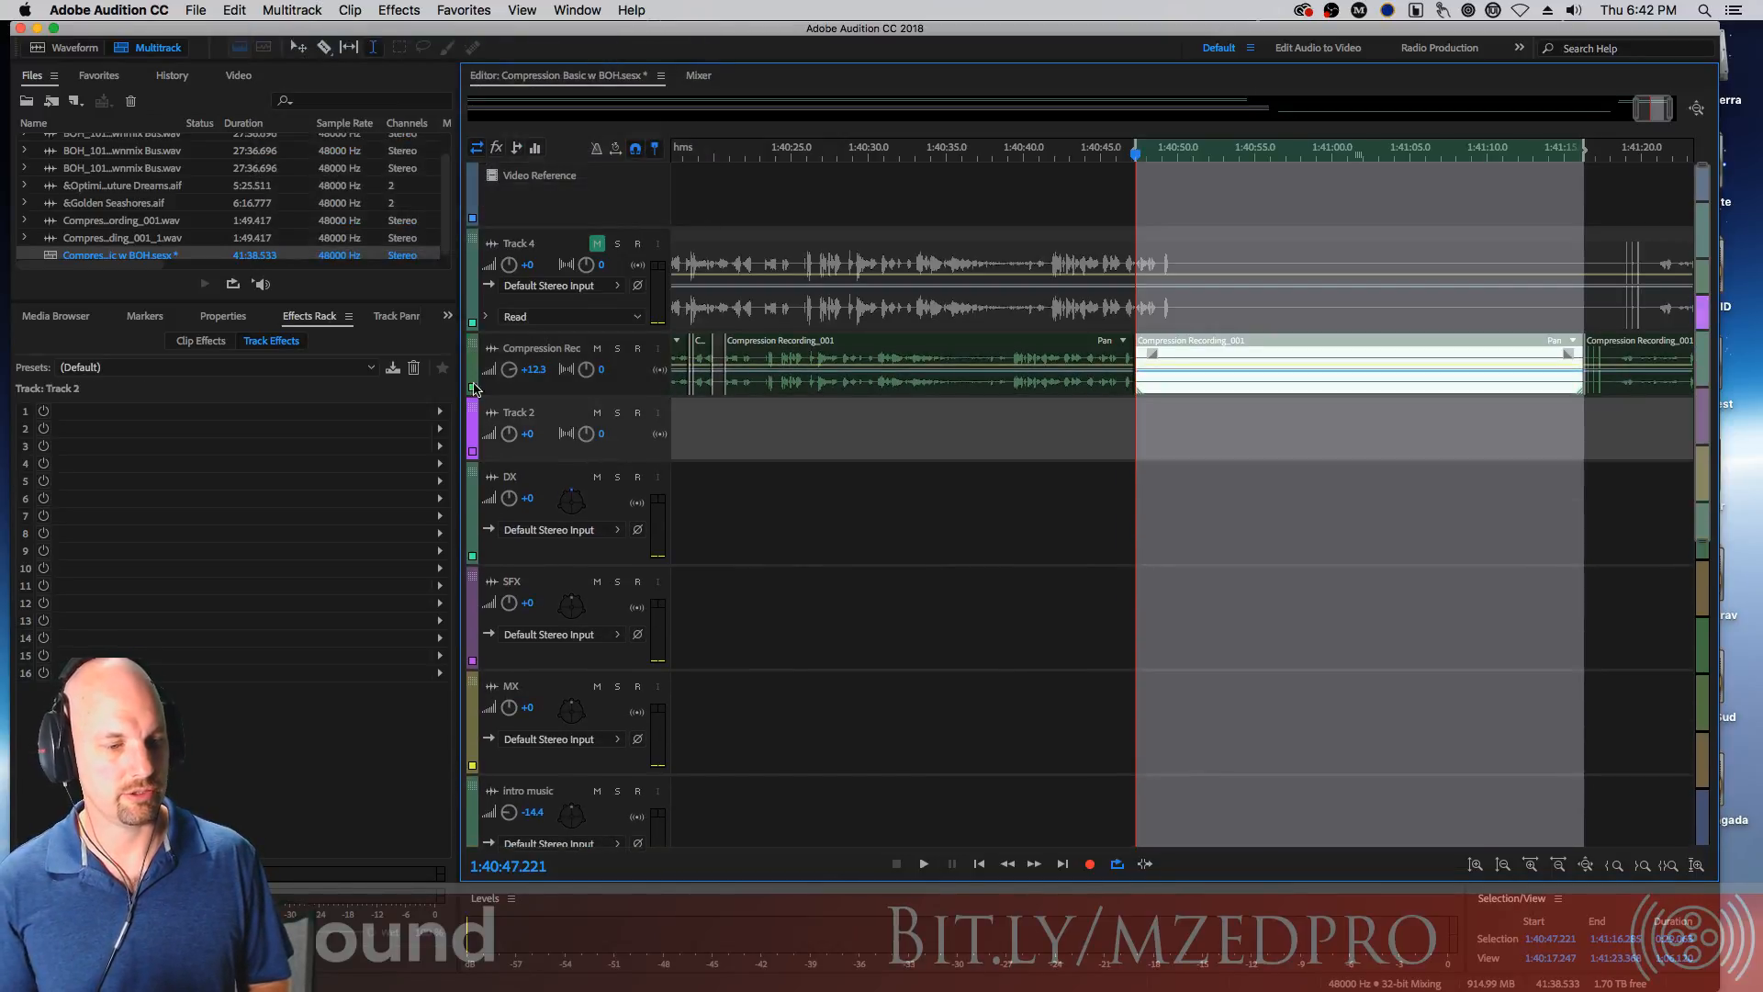
Rename the new track Room Tone and move the split pause clip onto it, aligned with the recording's start
left_click(525, 412)
type("Room Tone")
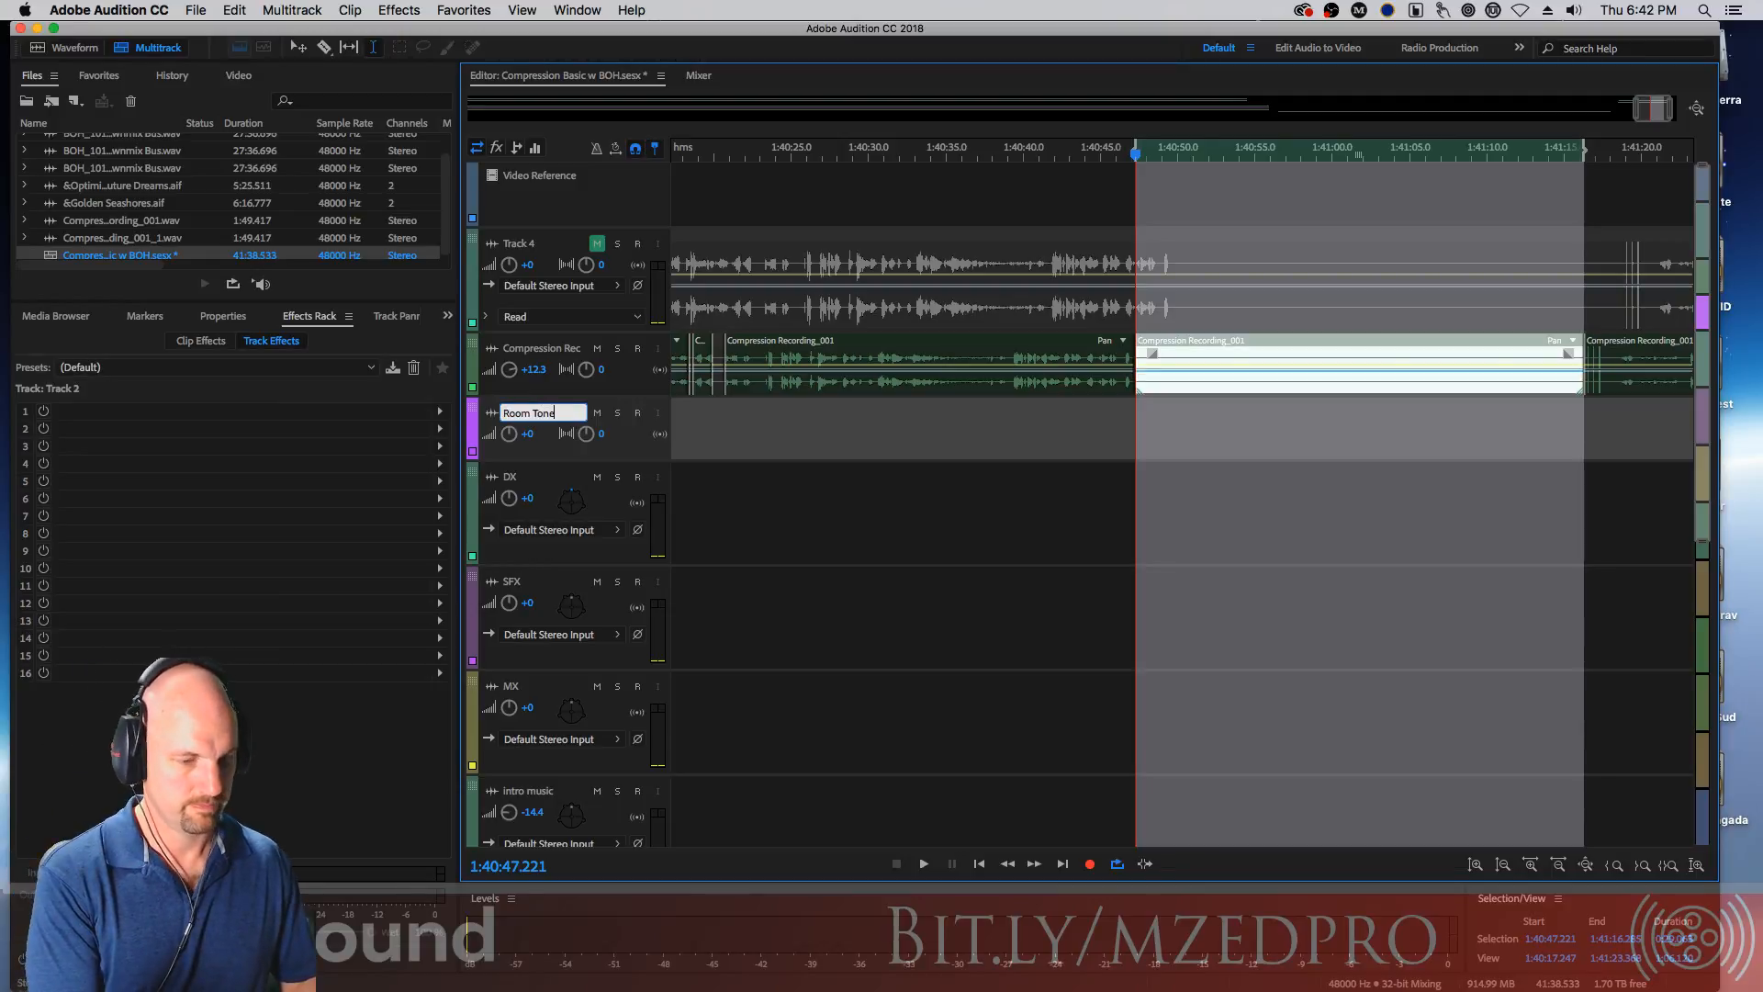
key("Return")
left_click_drag(1327, 354, 1093, 424)
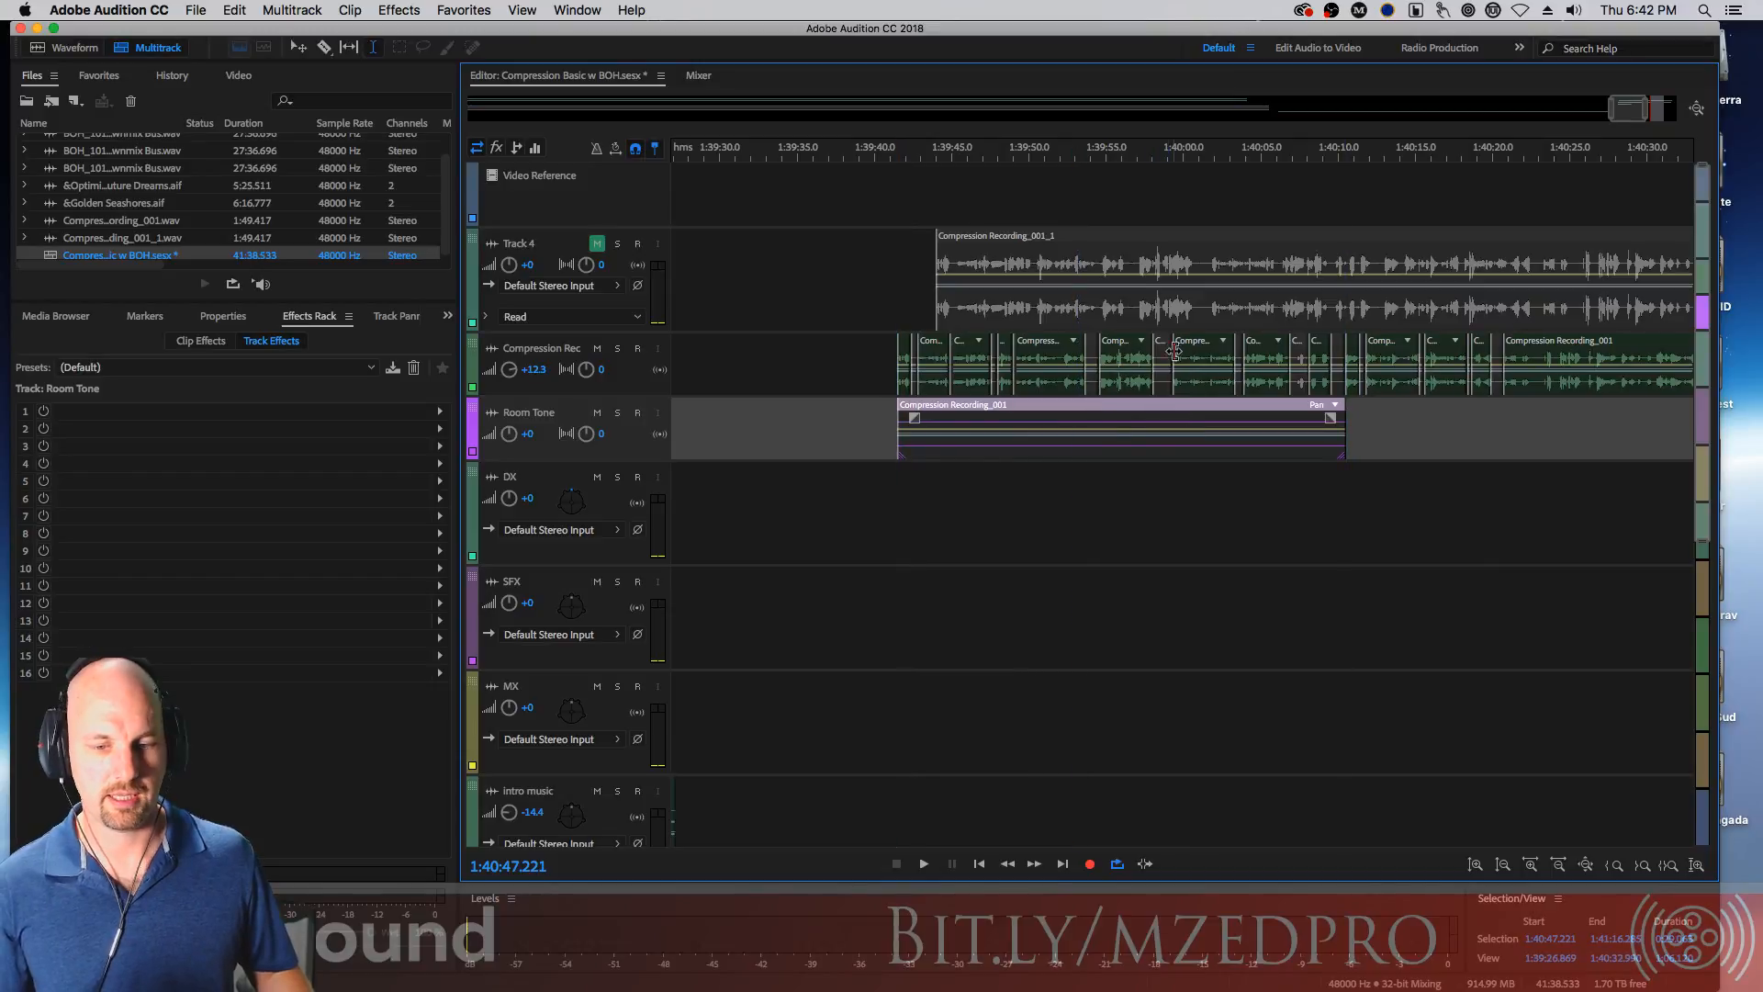
Zoom in around 1:39:42 and step the track selection up and down between the recording and Room Tone tracks
left_click(913, 158)
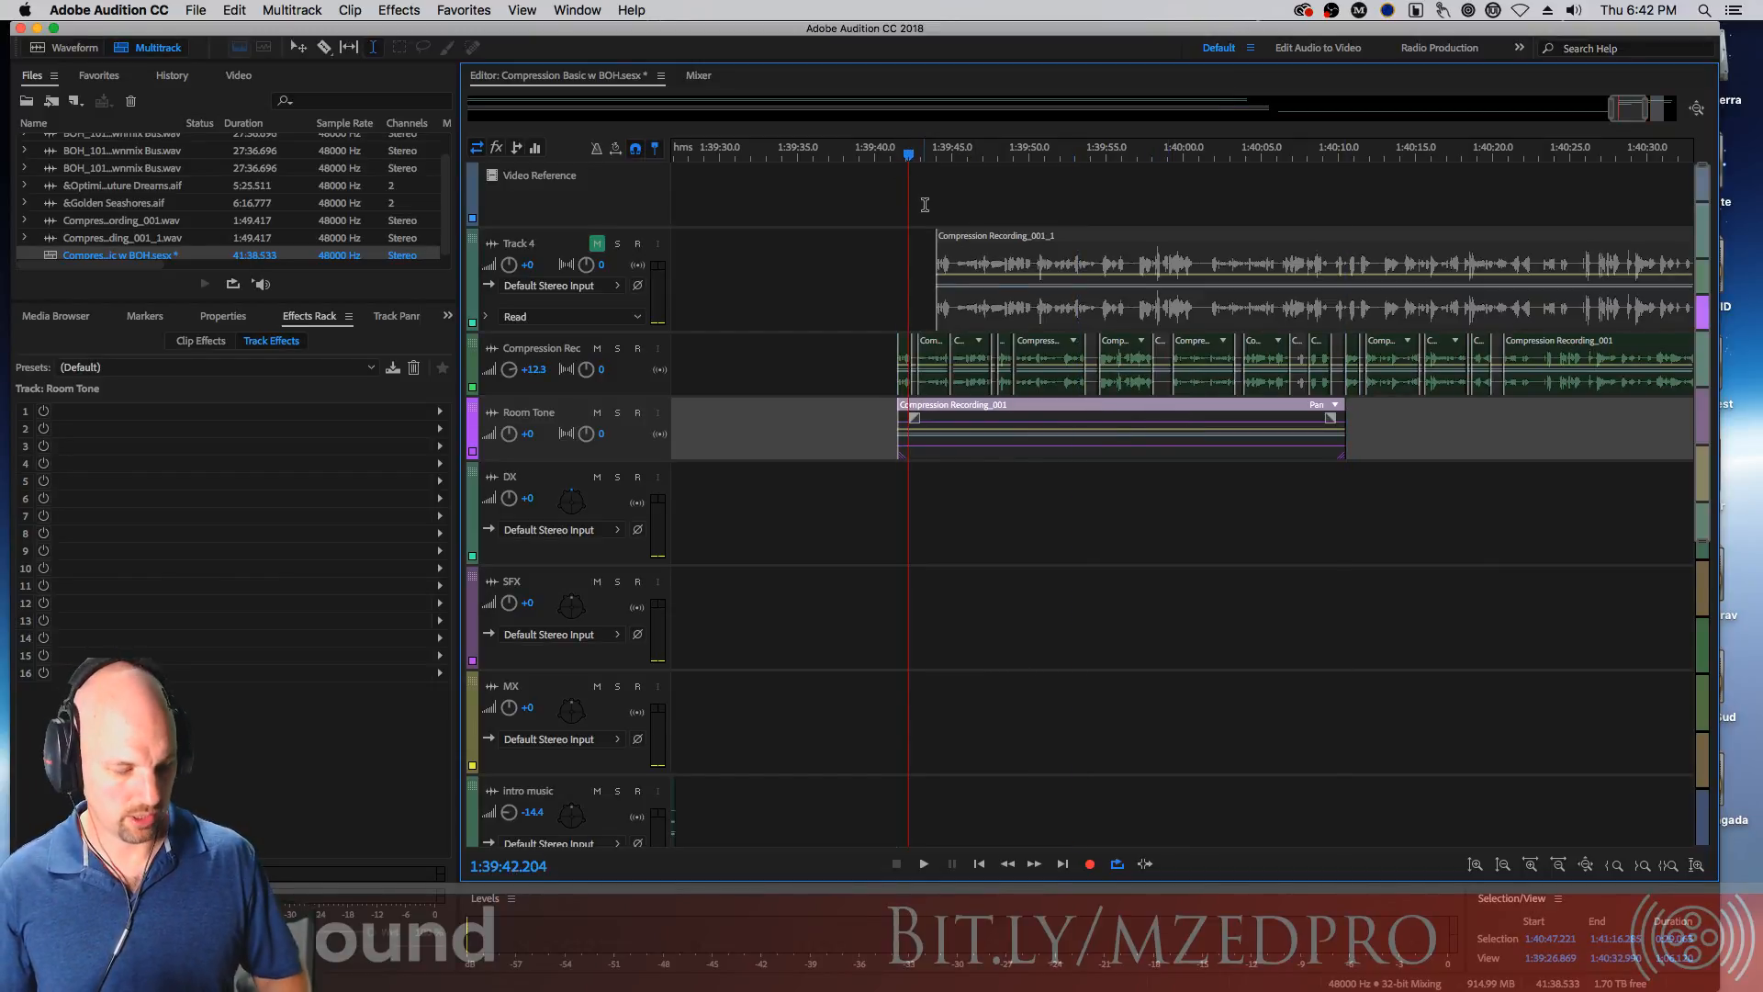
key("equal")
key("equal")
key("equal")
key("equal")
key("equal")
key("equal")
key("equal")
key("equal")
key("equal")
key("equal")
key("equal")
key("equal")
key("equal")
key("equal")
key("equal")
key("equal")
key("equal")
key("equal")
key("equal")
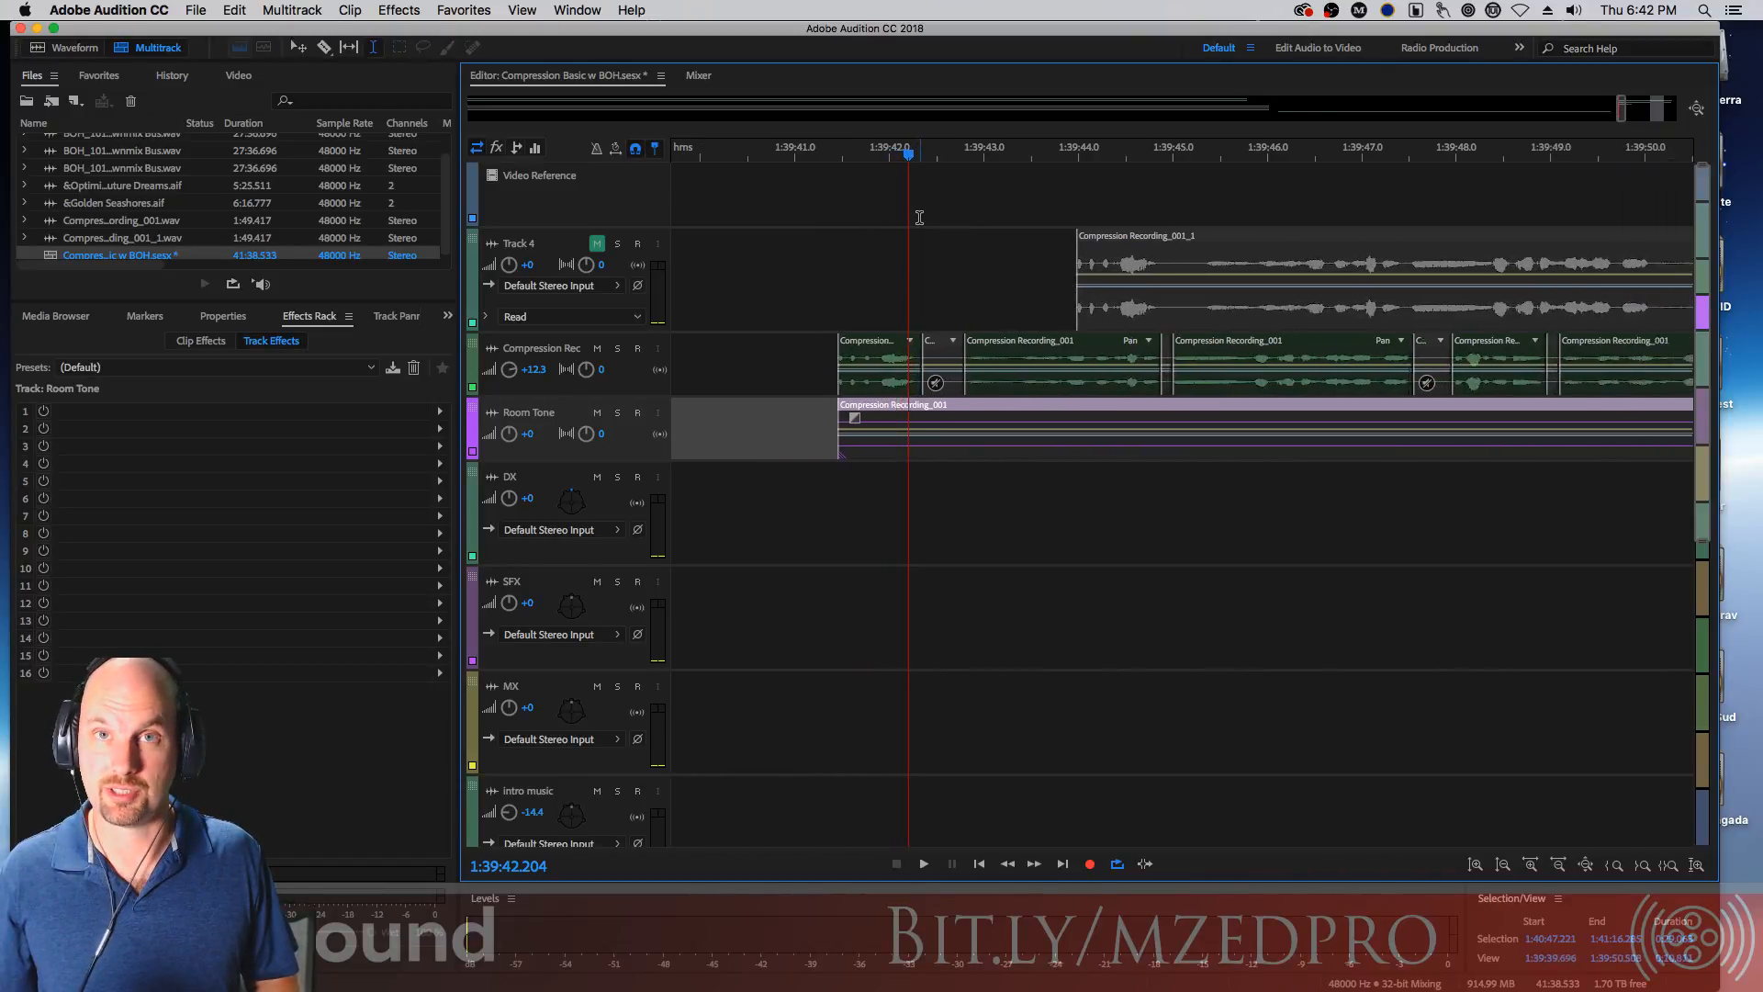
key("equal")
key("equal")
key("equal")
key("equal")
key("equal")
key("equal")
key("equal")
key("equal")
key("equal")
key("equal")
key("equal")
key("equal")
key("equal")
key("equal")
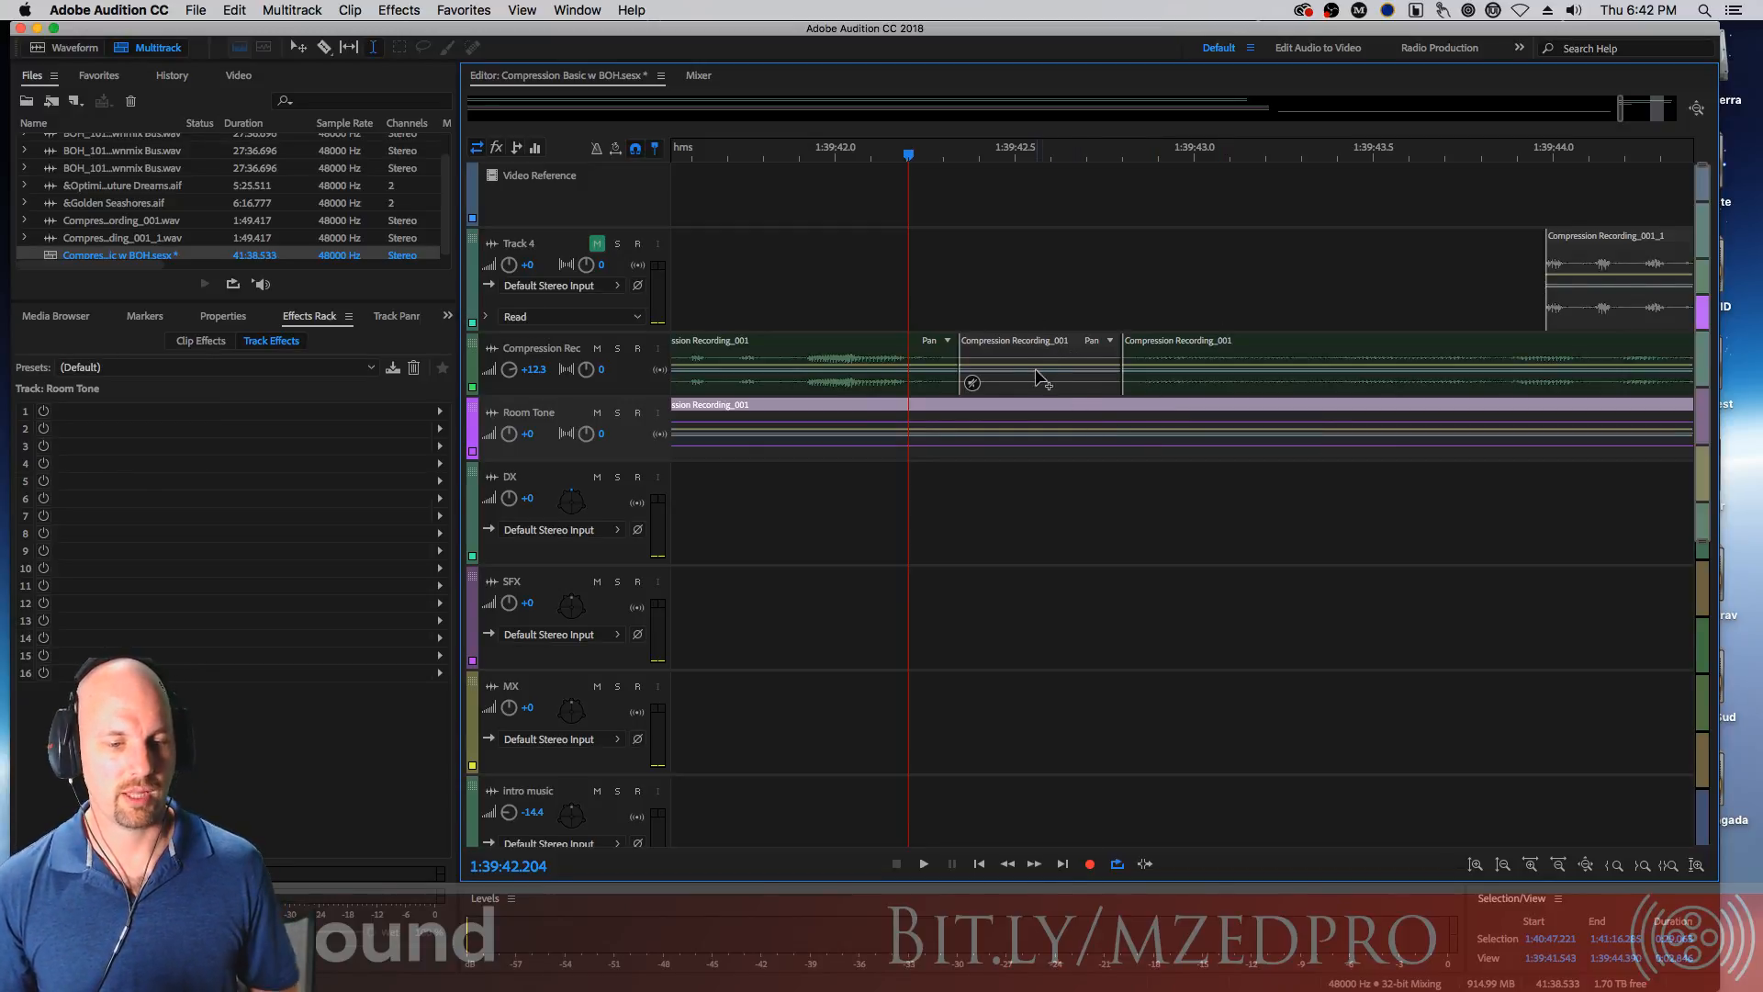
key("Down")
left_click(952, 292)
key("Down")
key("Down")
key("Down")
key("Down")
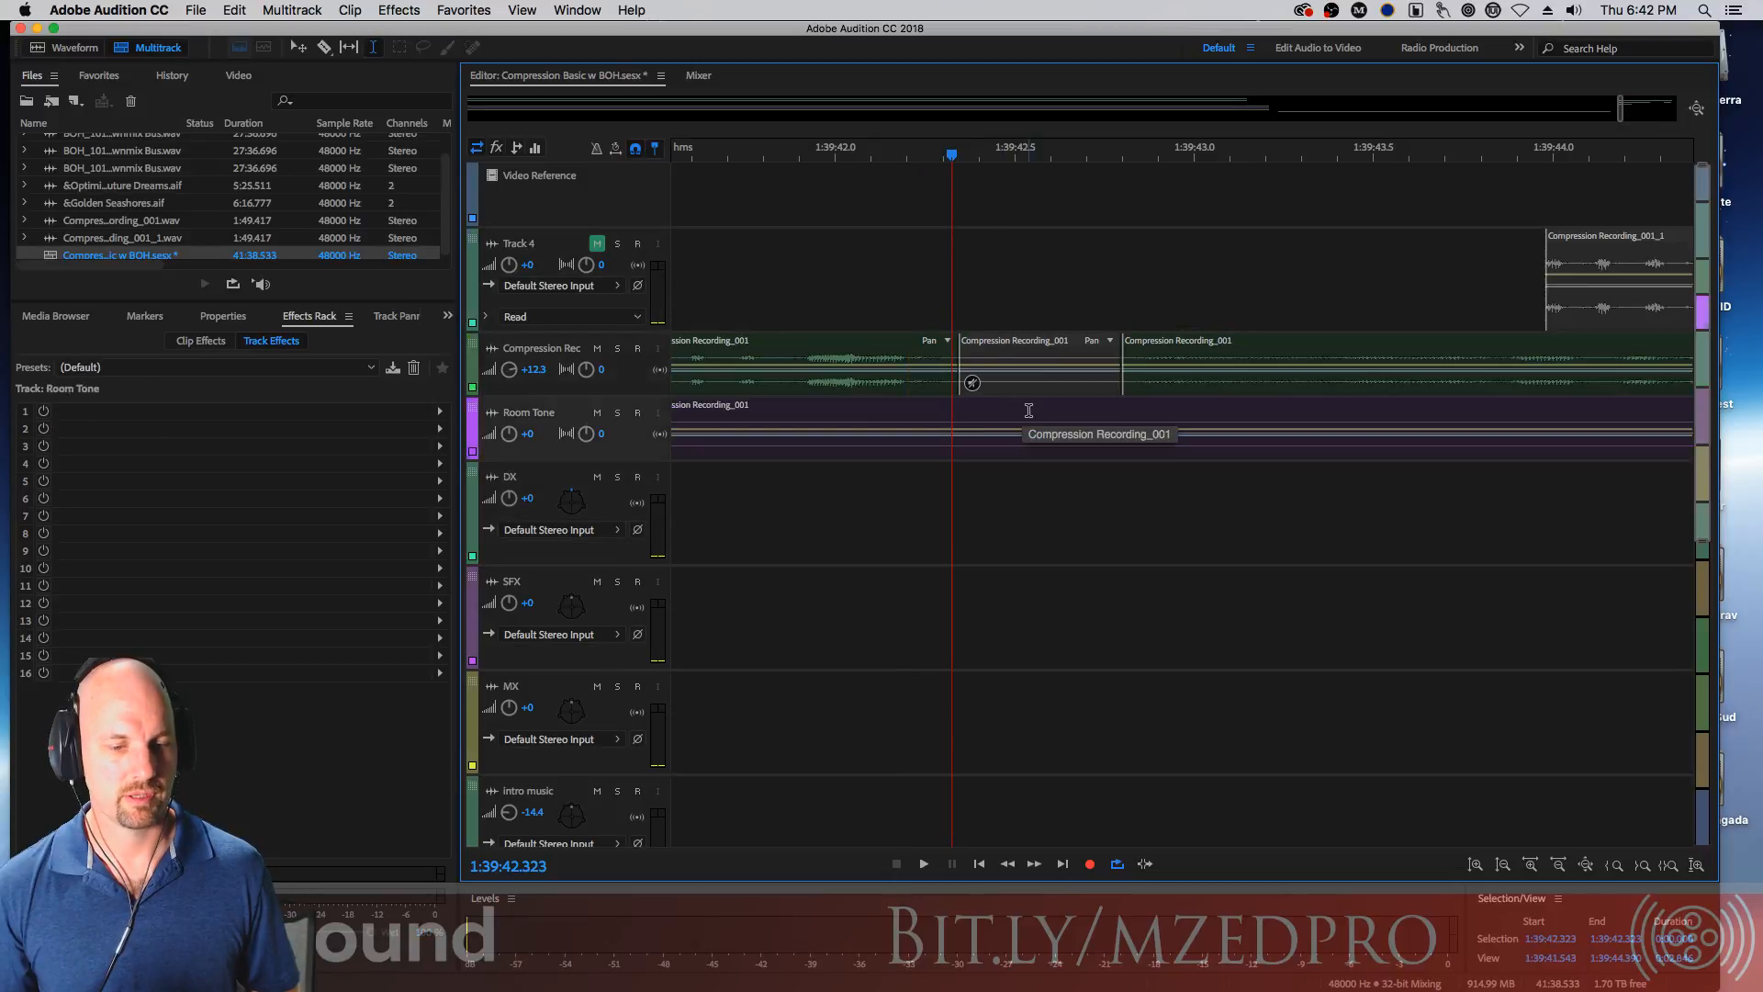
key("Up")
key("Up")
key("Up")
key("Down")
key("Down")
key("Down")
key("Up")
key("Up")
key("Up")
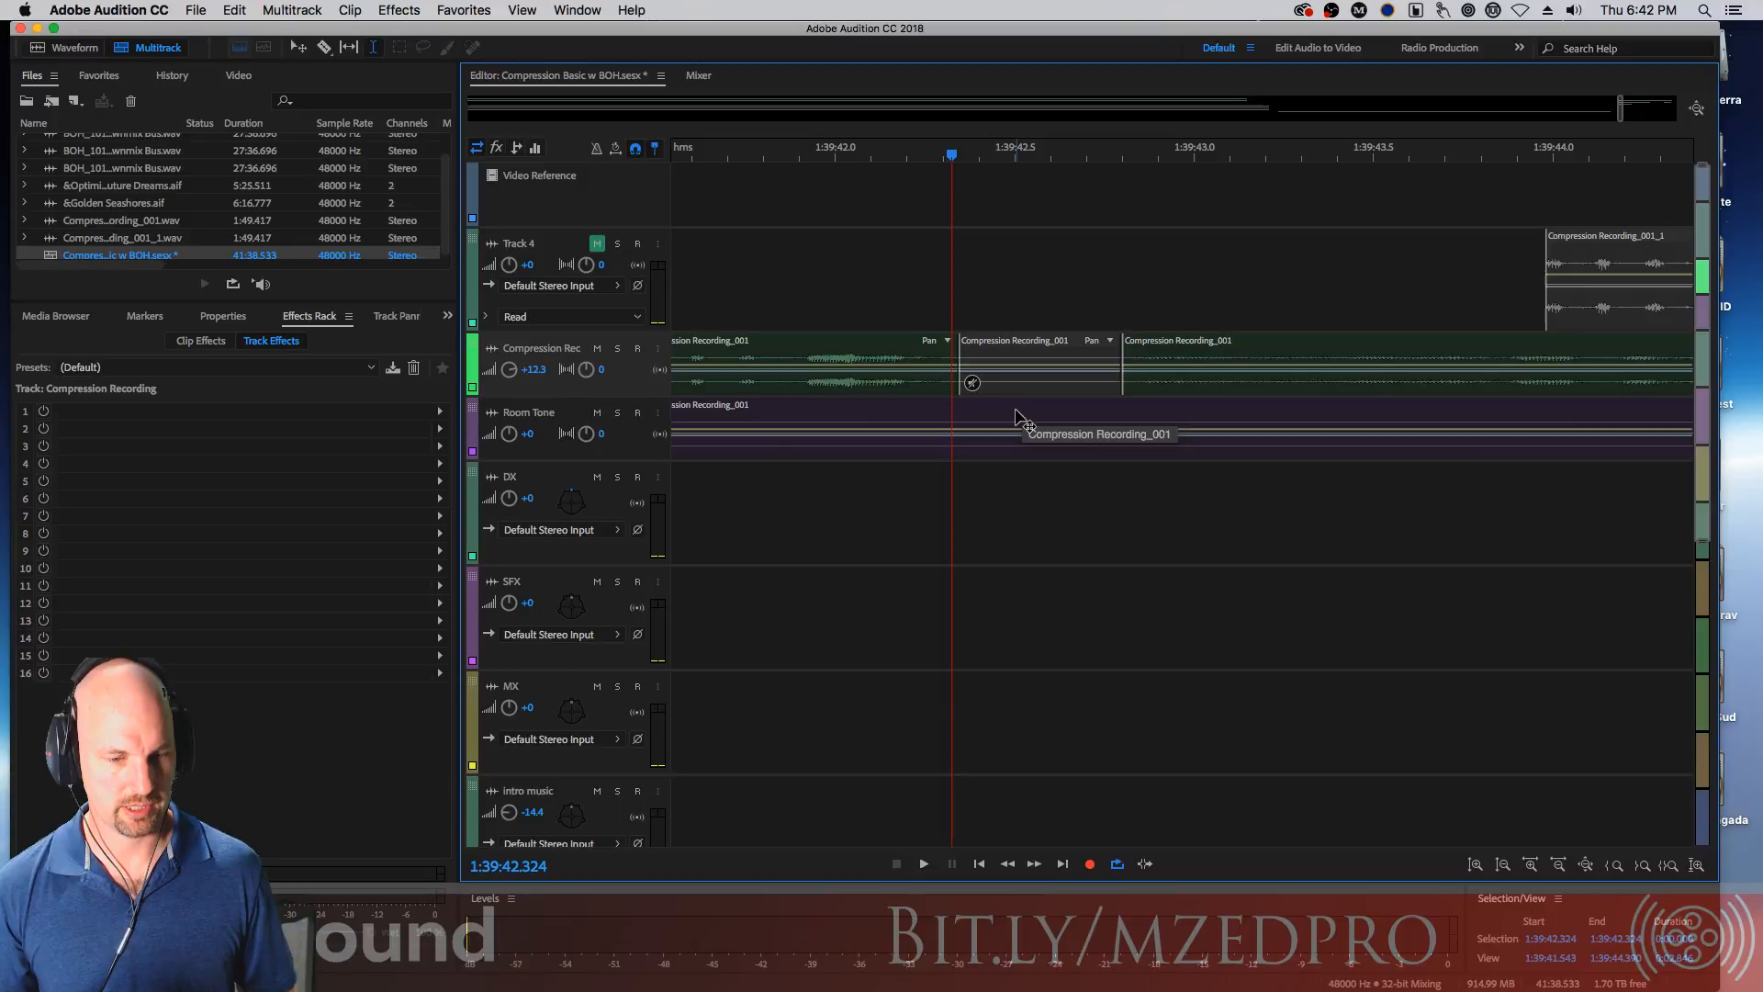
key("Left")
key("Down")
key("Down")
key("Down")
key("Up")
key("Up")
key("Up")
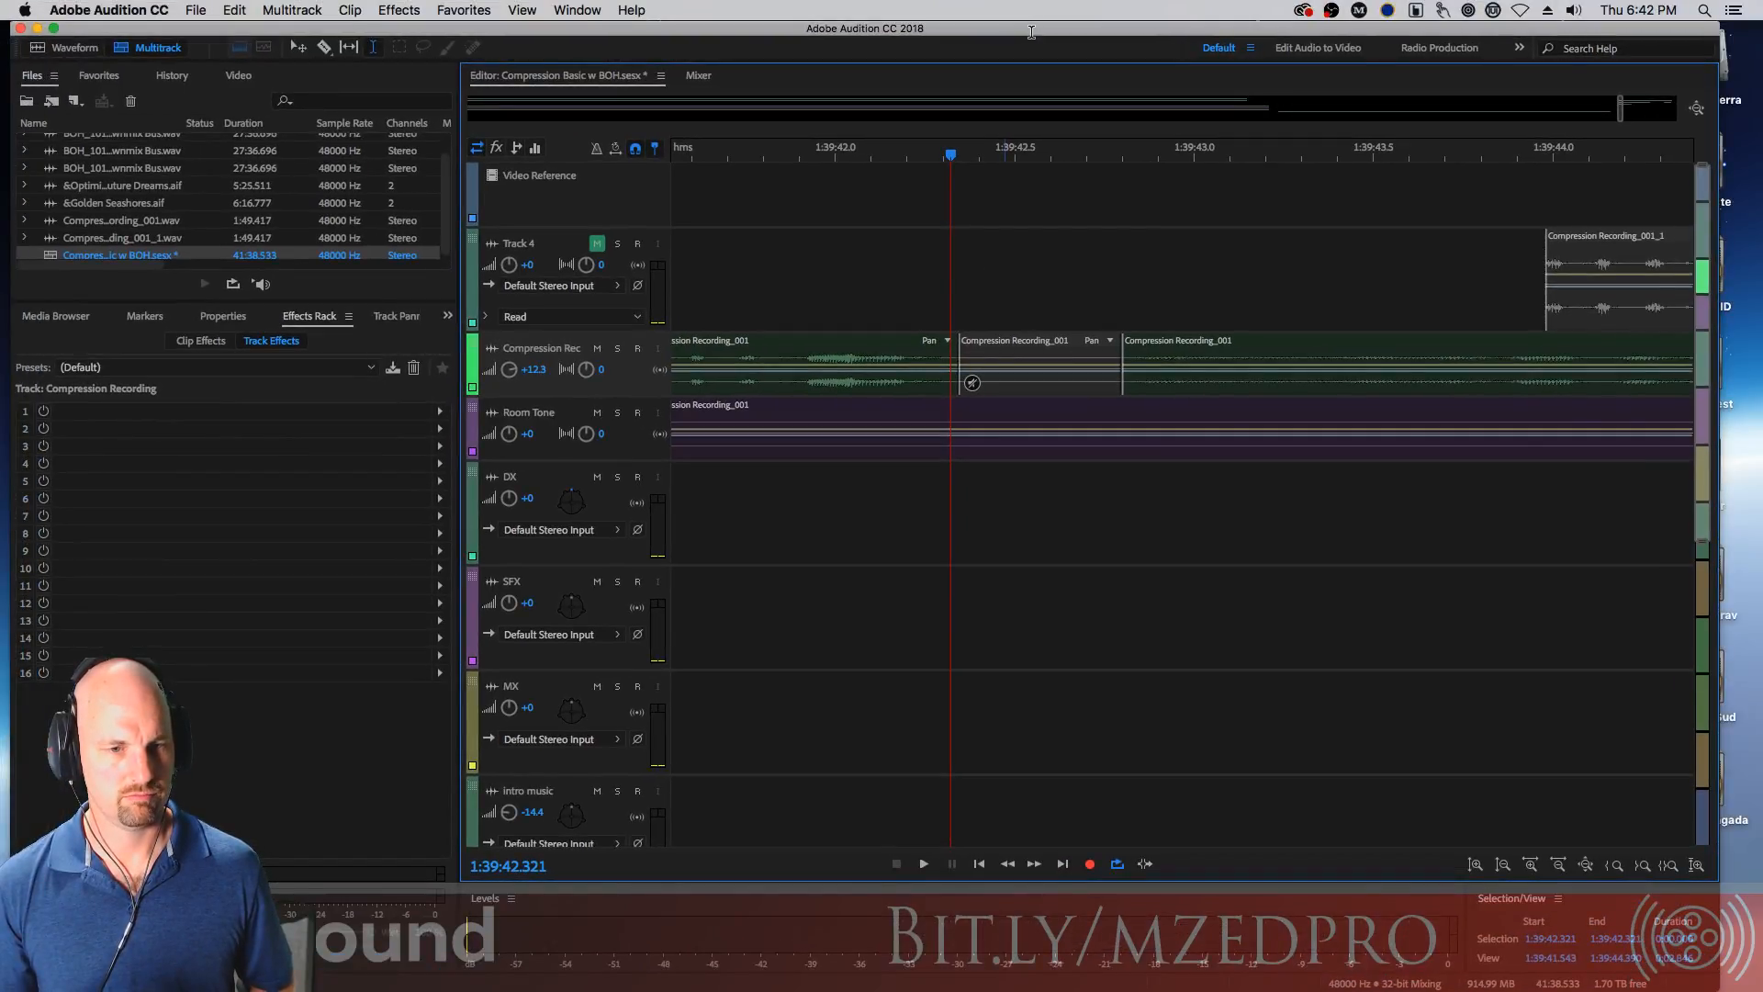
Open the Keyboard Shortcuts dialog and search its commands for clip
left_click(142, 9)
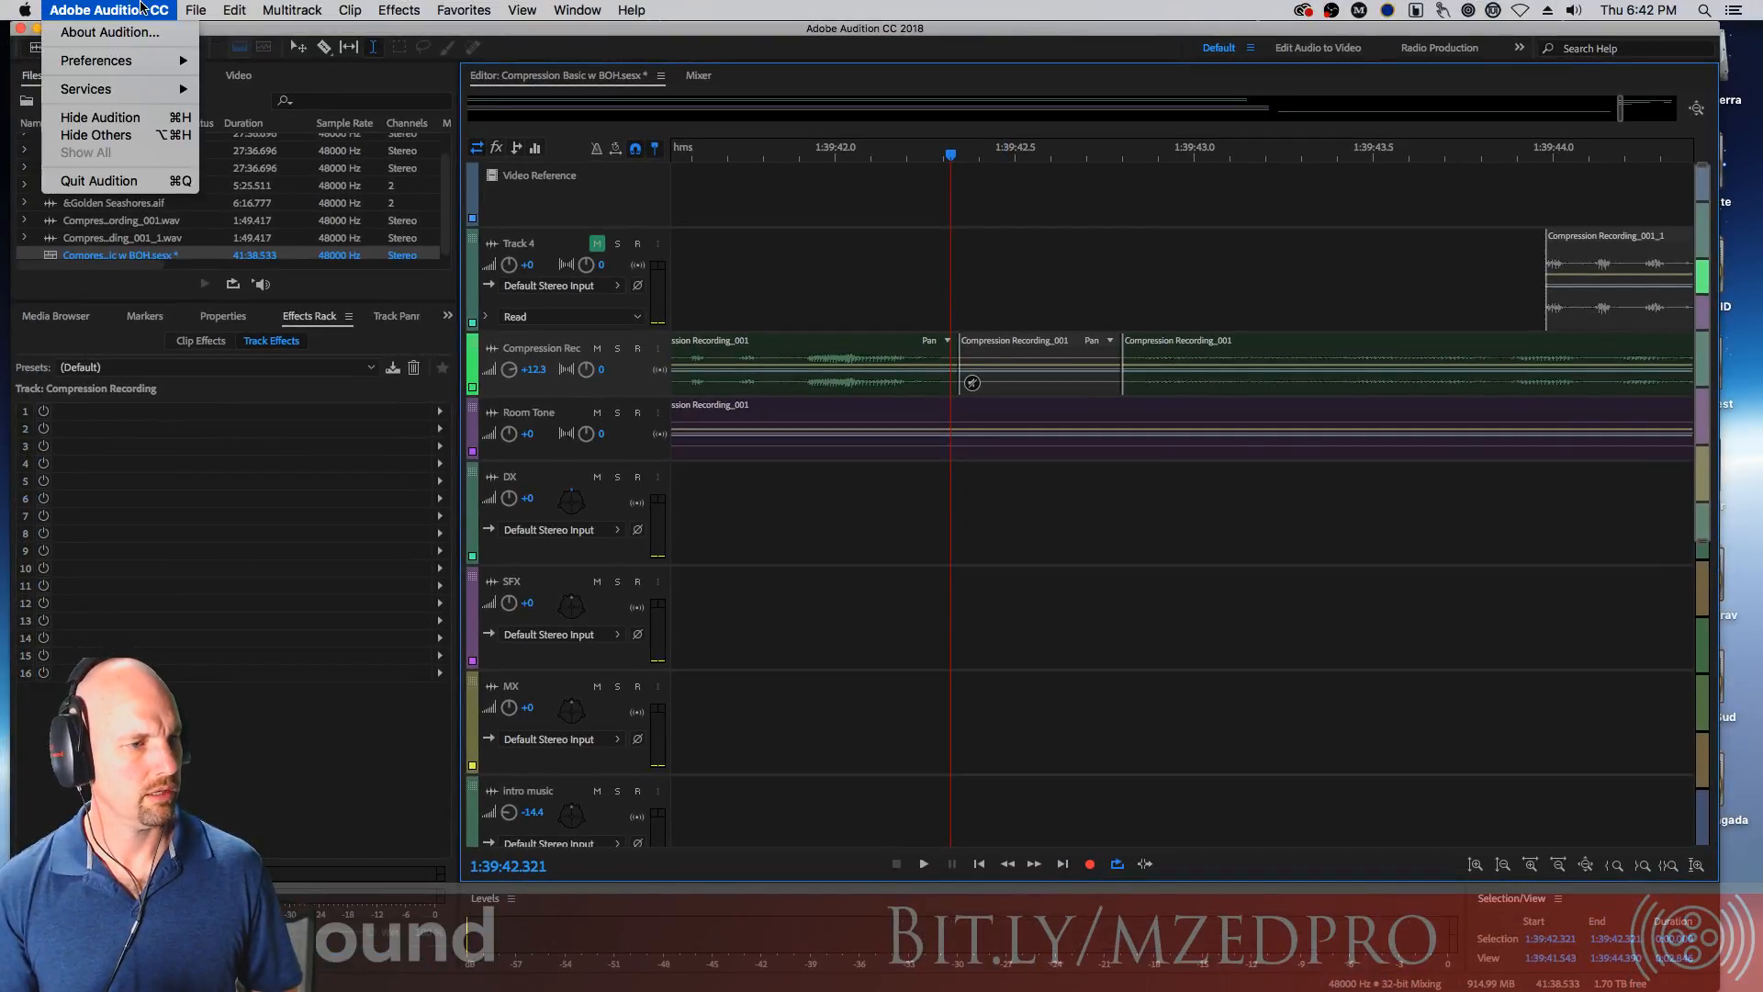
mouse_move(241, 11)
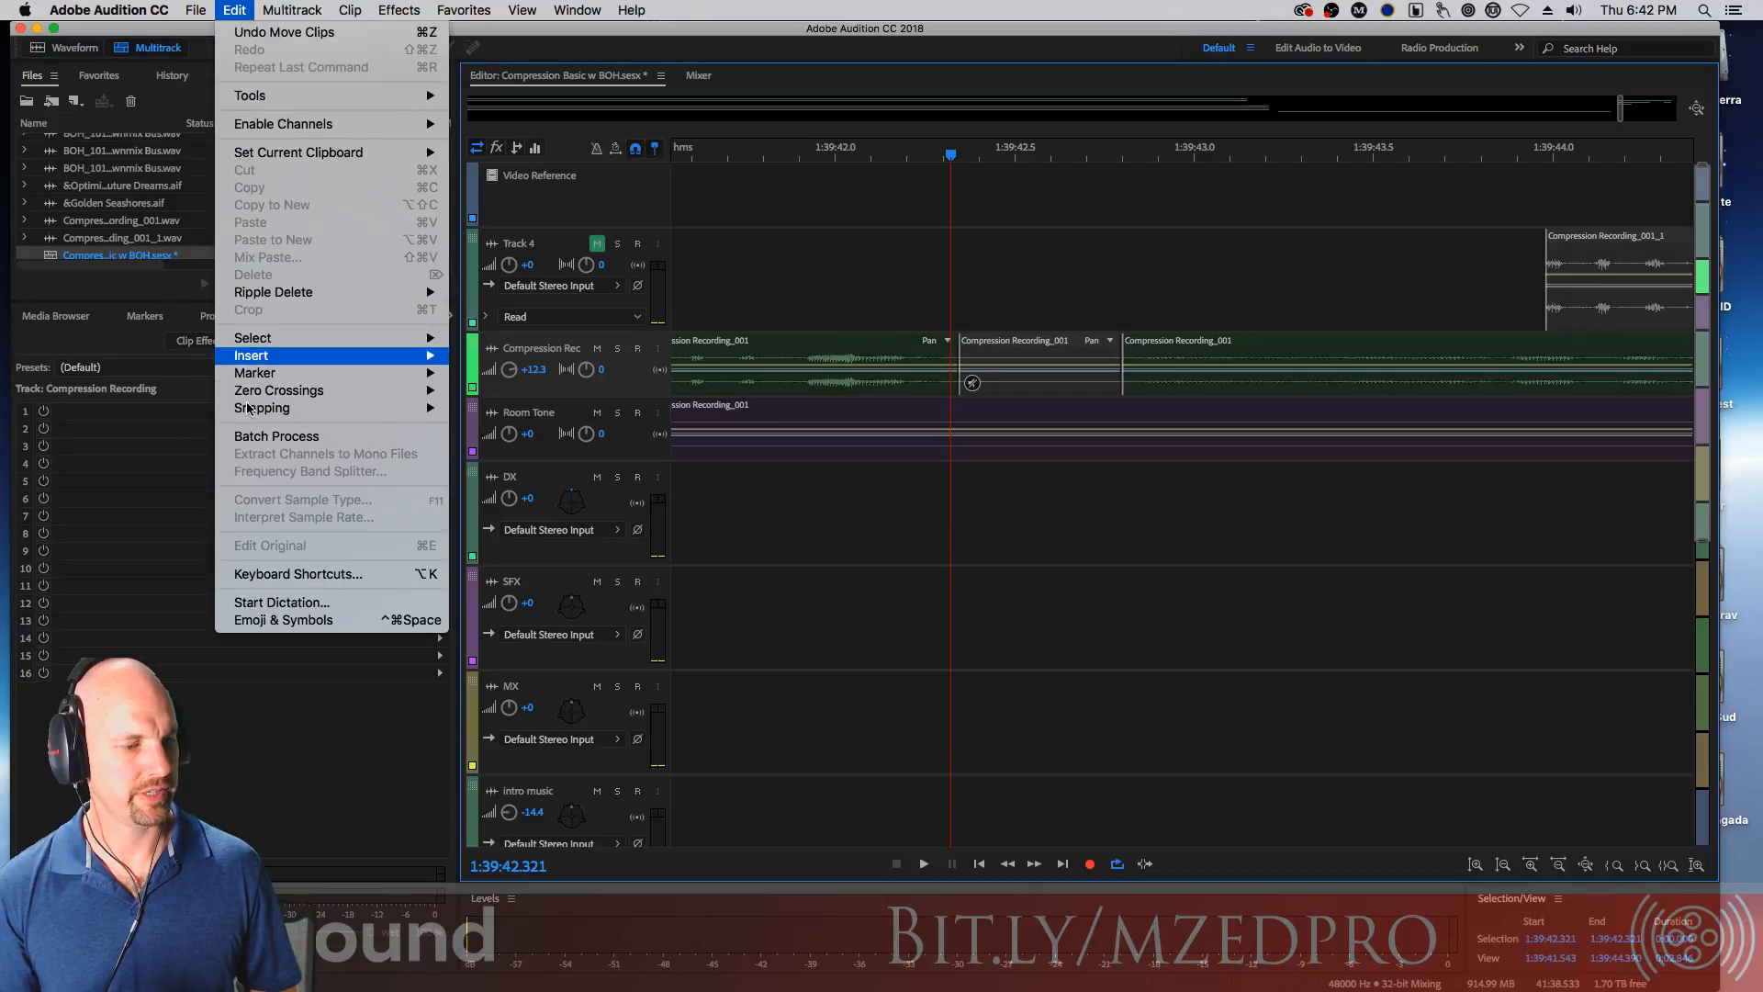
left_click(328, 575)
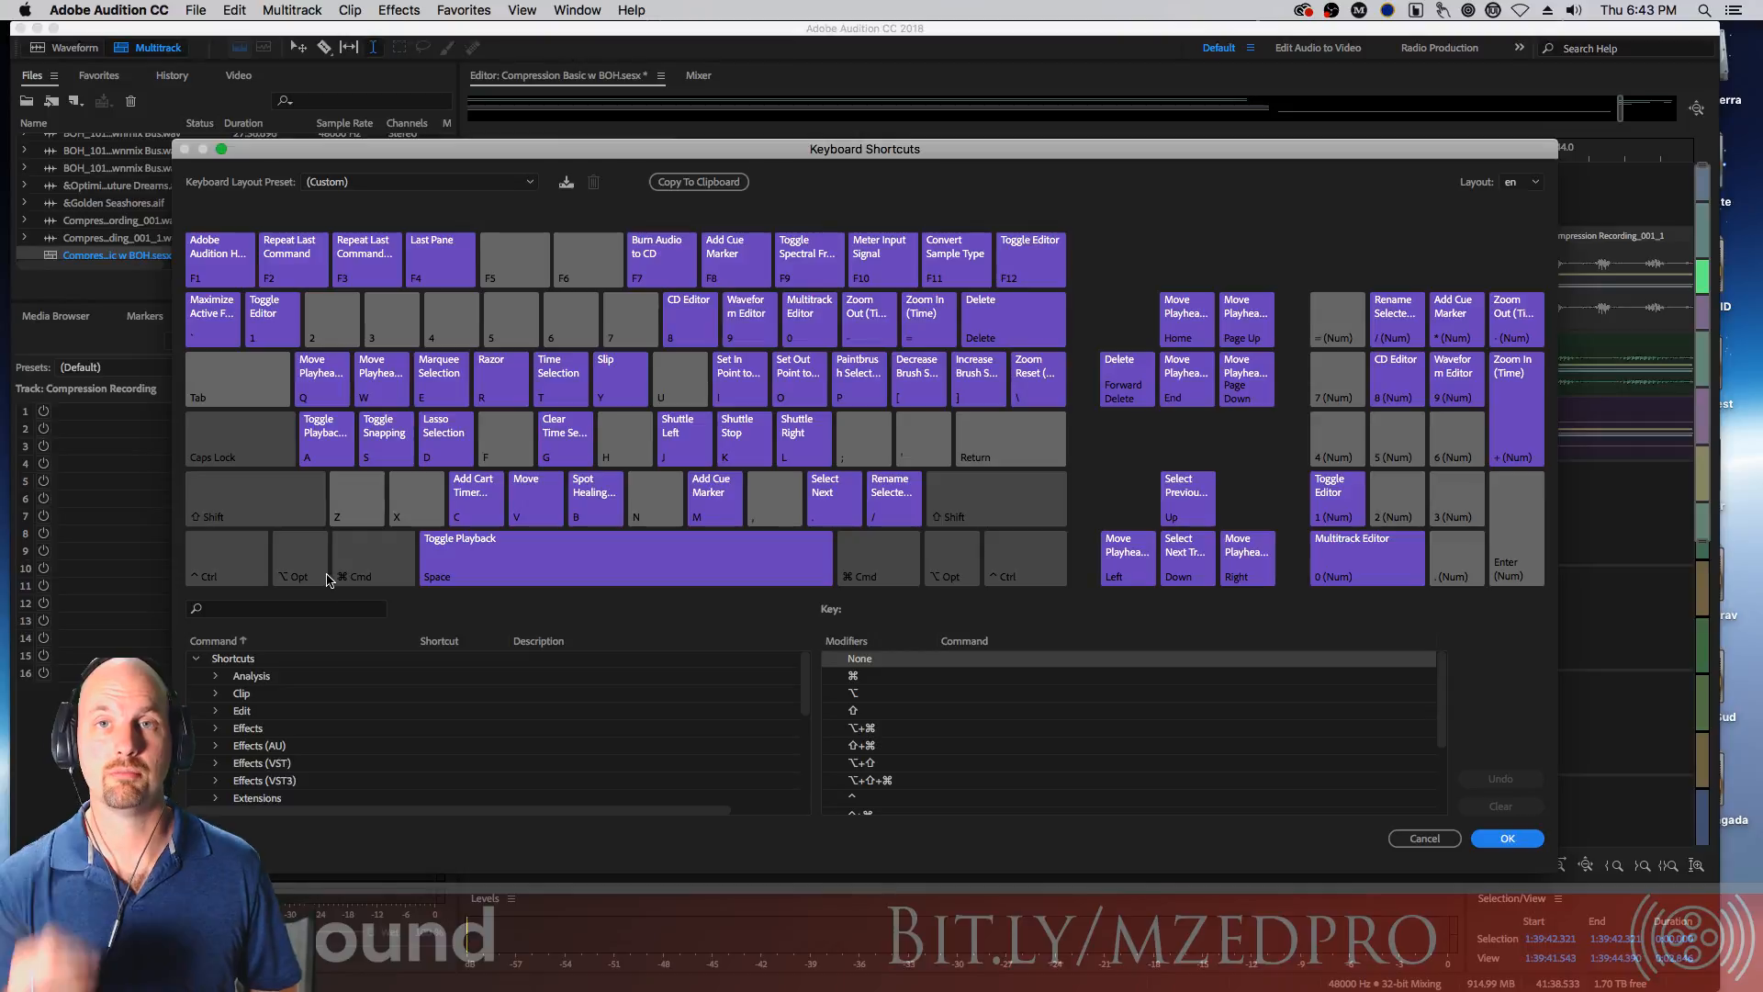
left_click(287, 609)
type("clip")
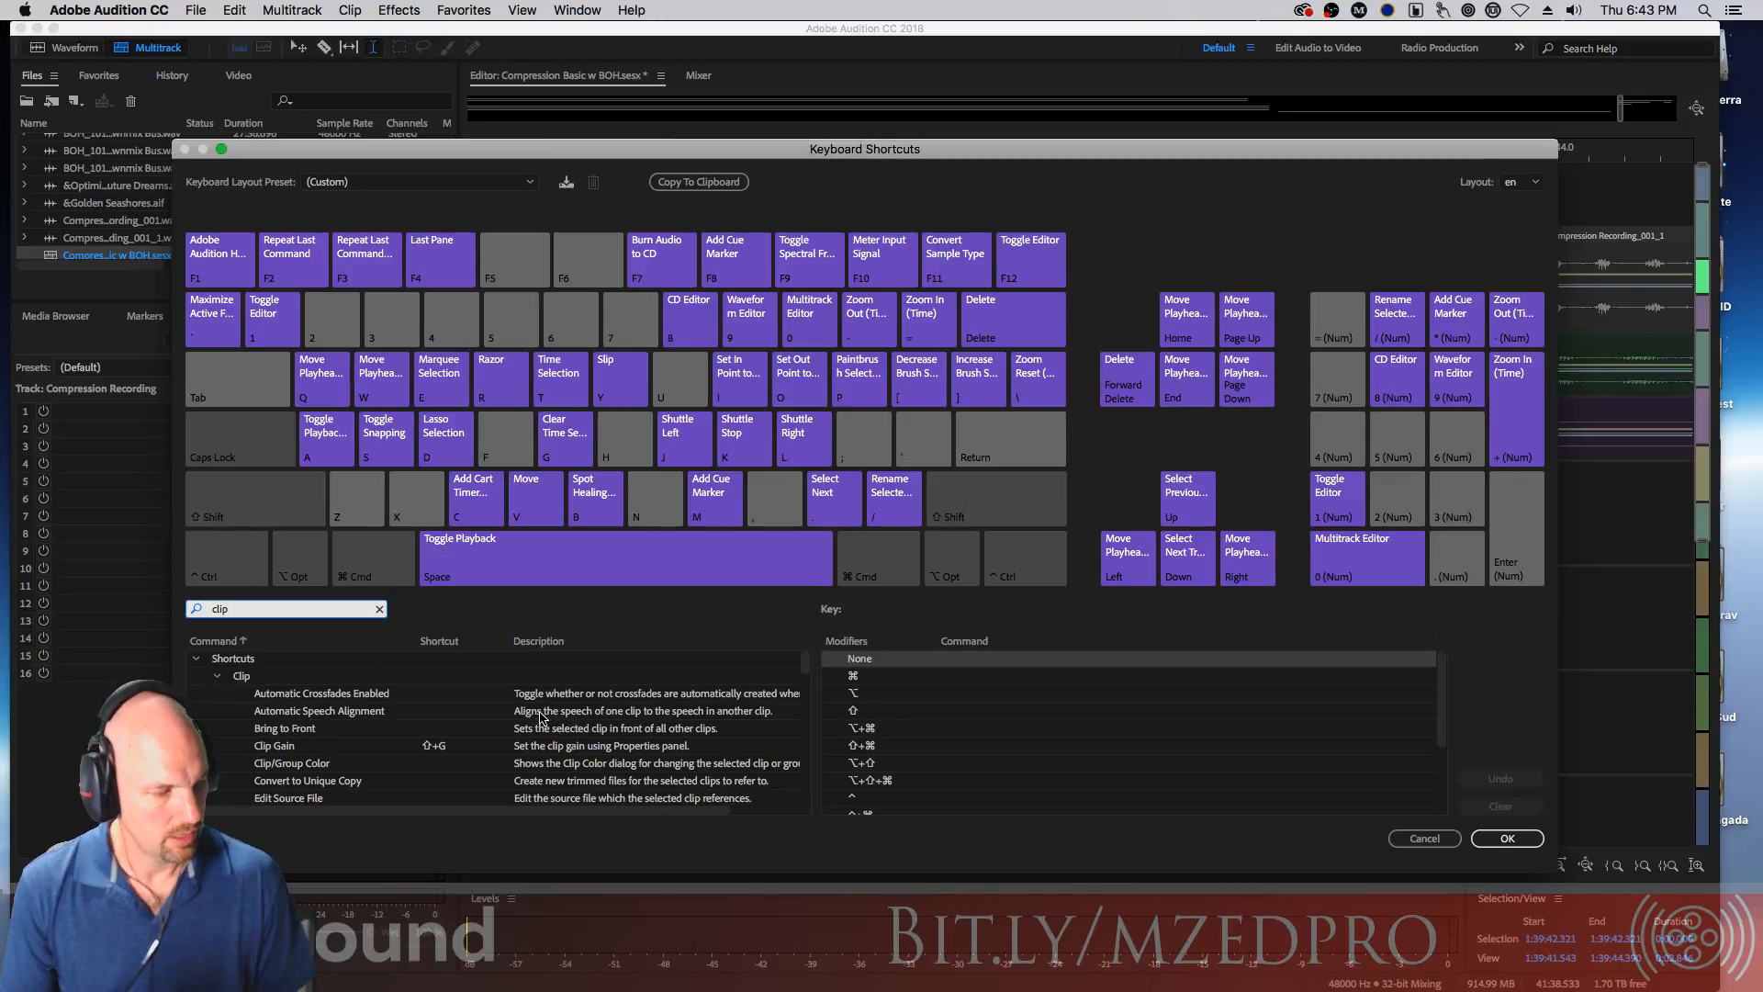
Browse the clip-related commands and their shortcuts in the command list
left_click_drag(805, 662, 805, 662)
left_click(216, 676)
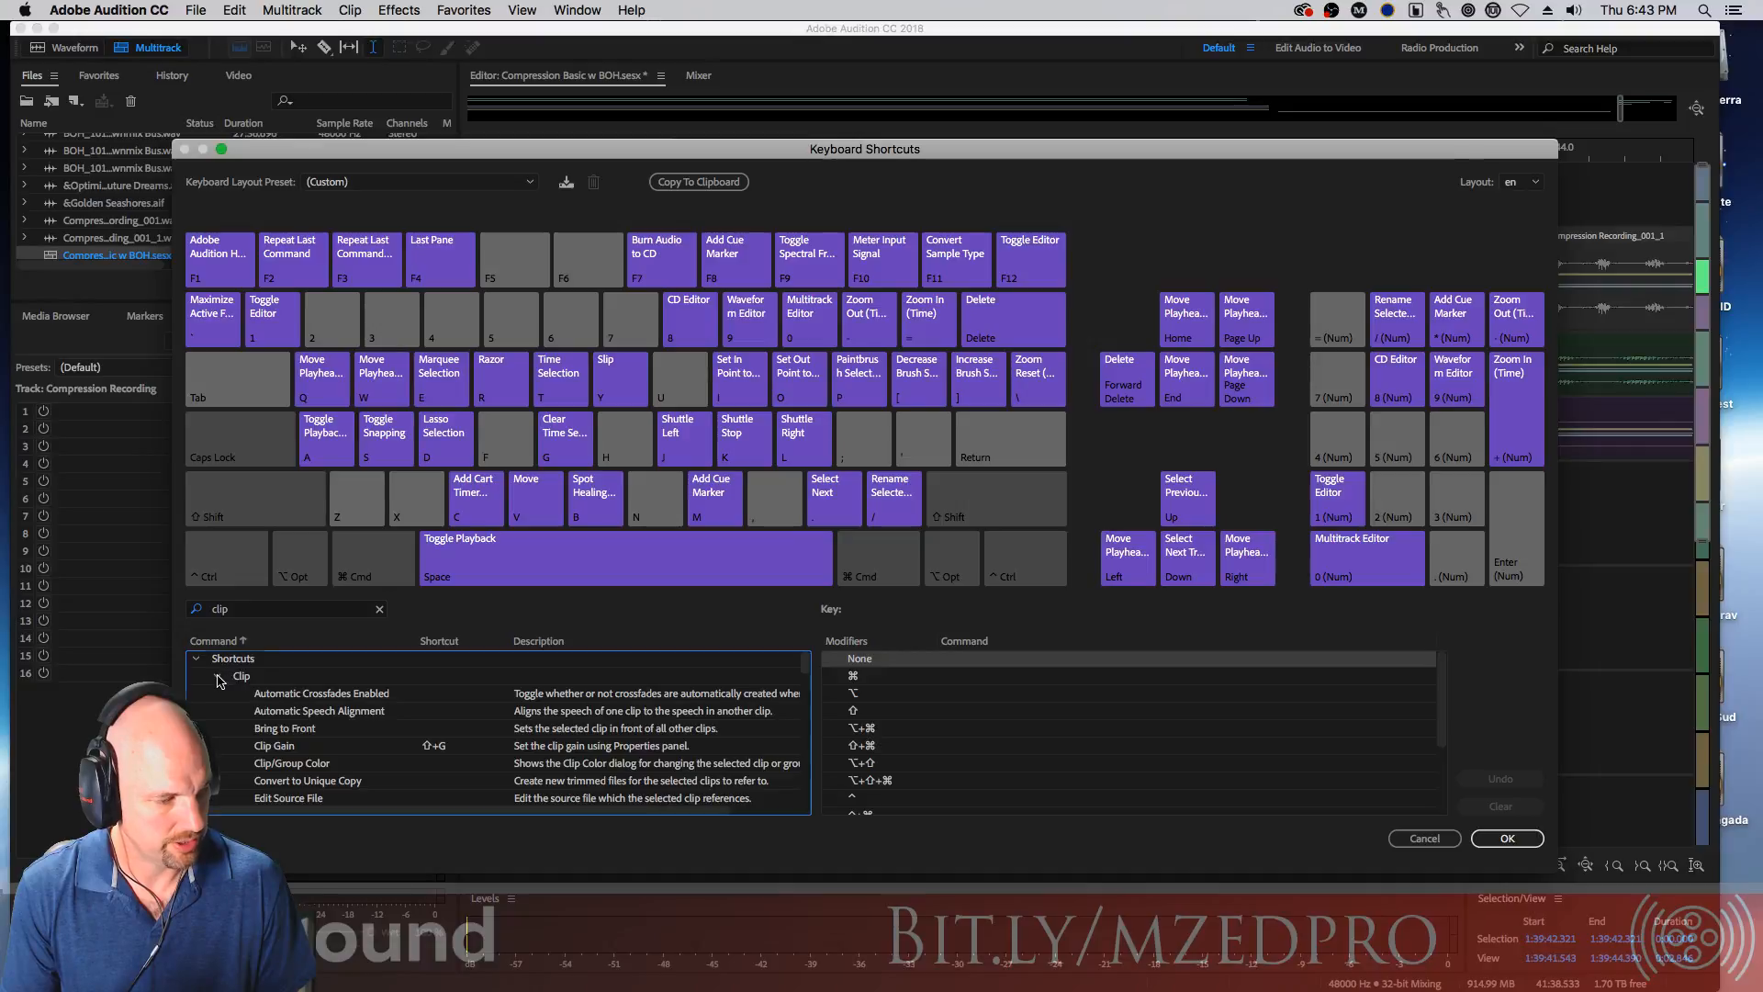
left_click(217, 694)
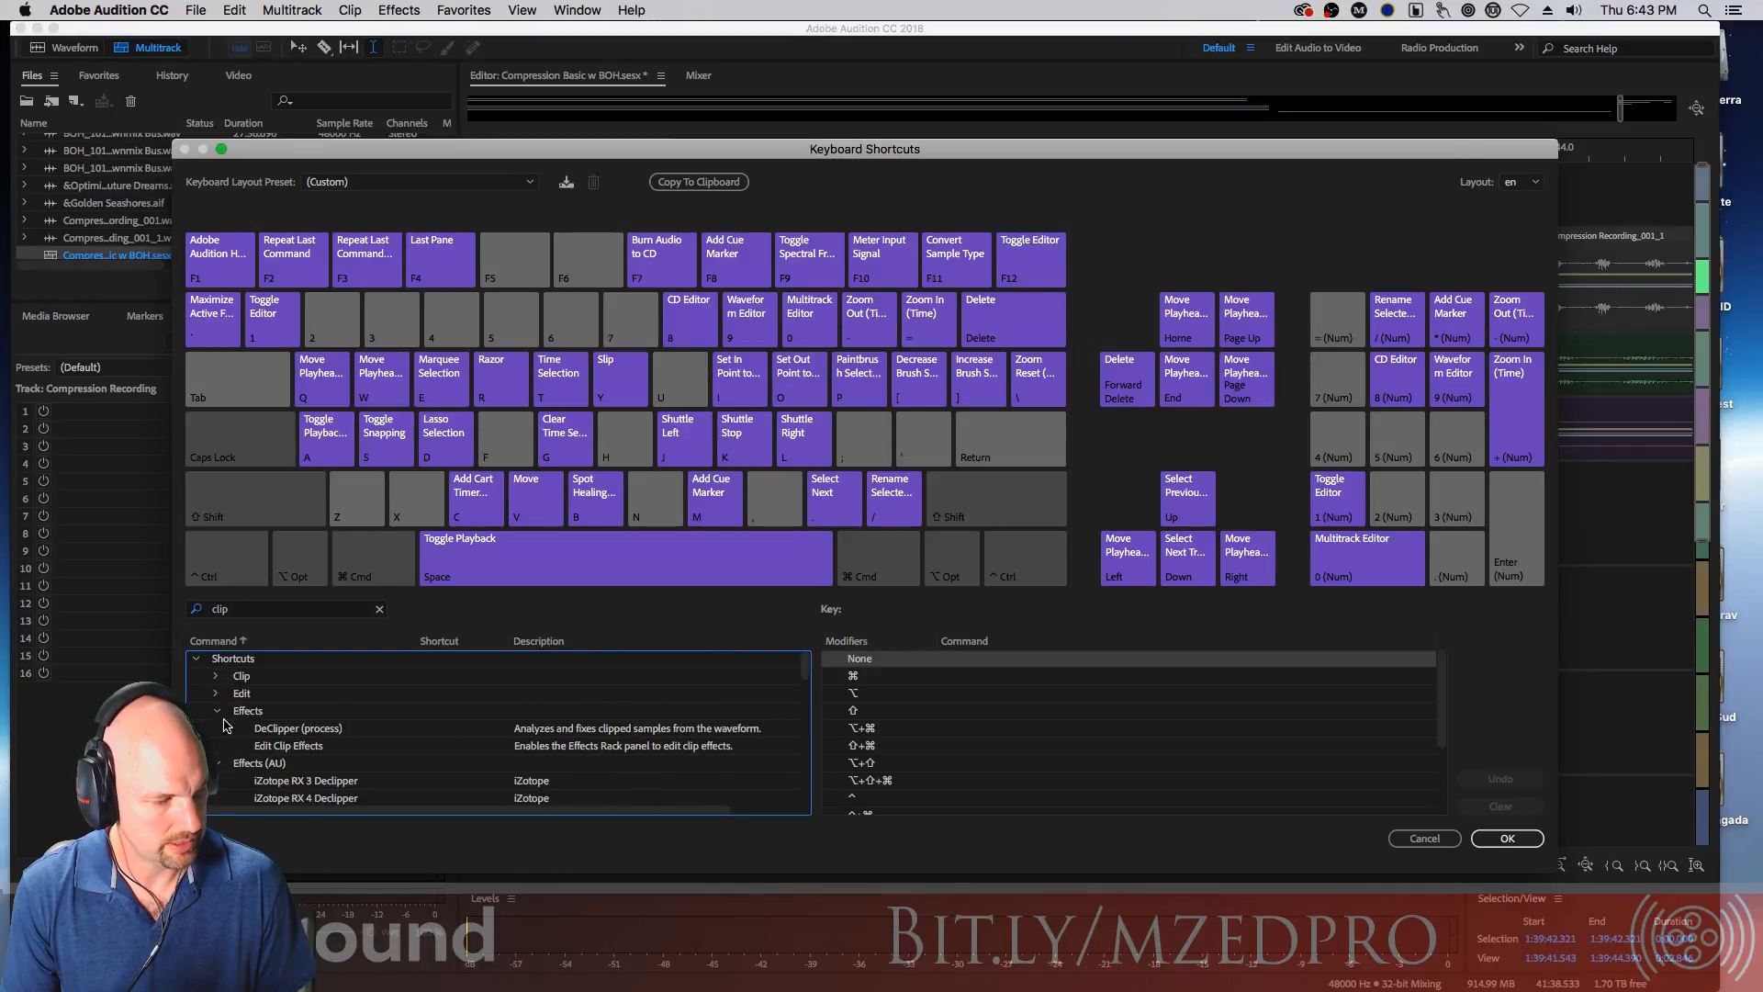
left_click_drag(804, 669, 805, 756)
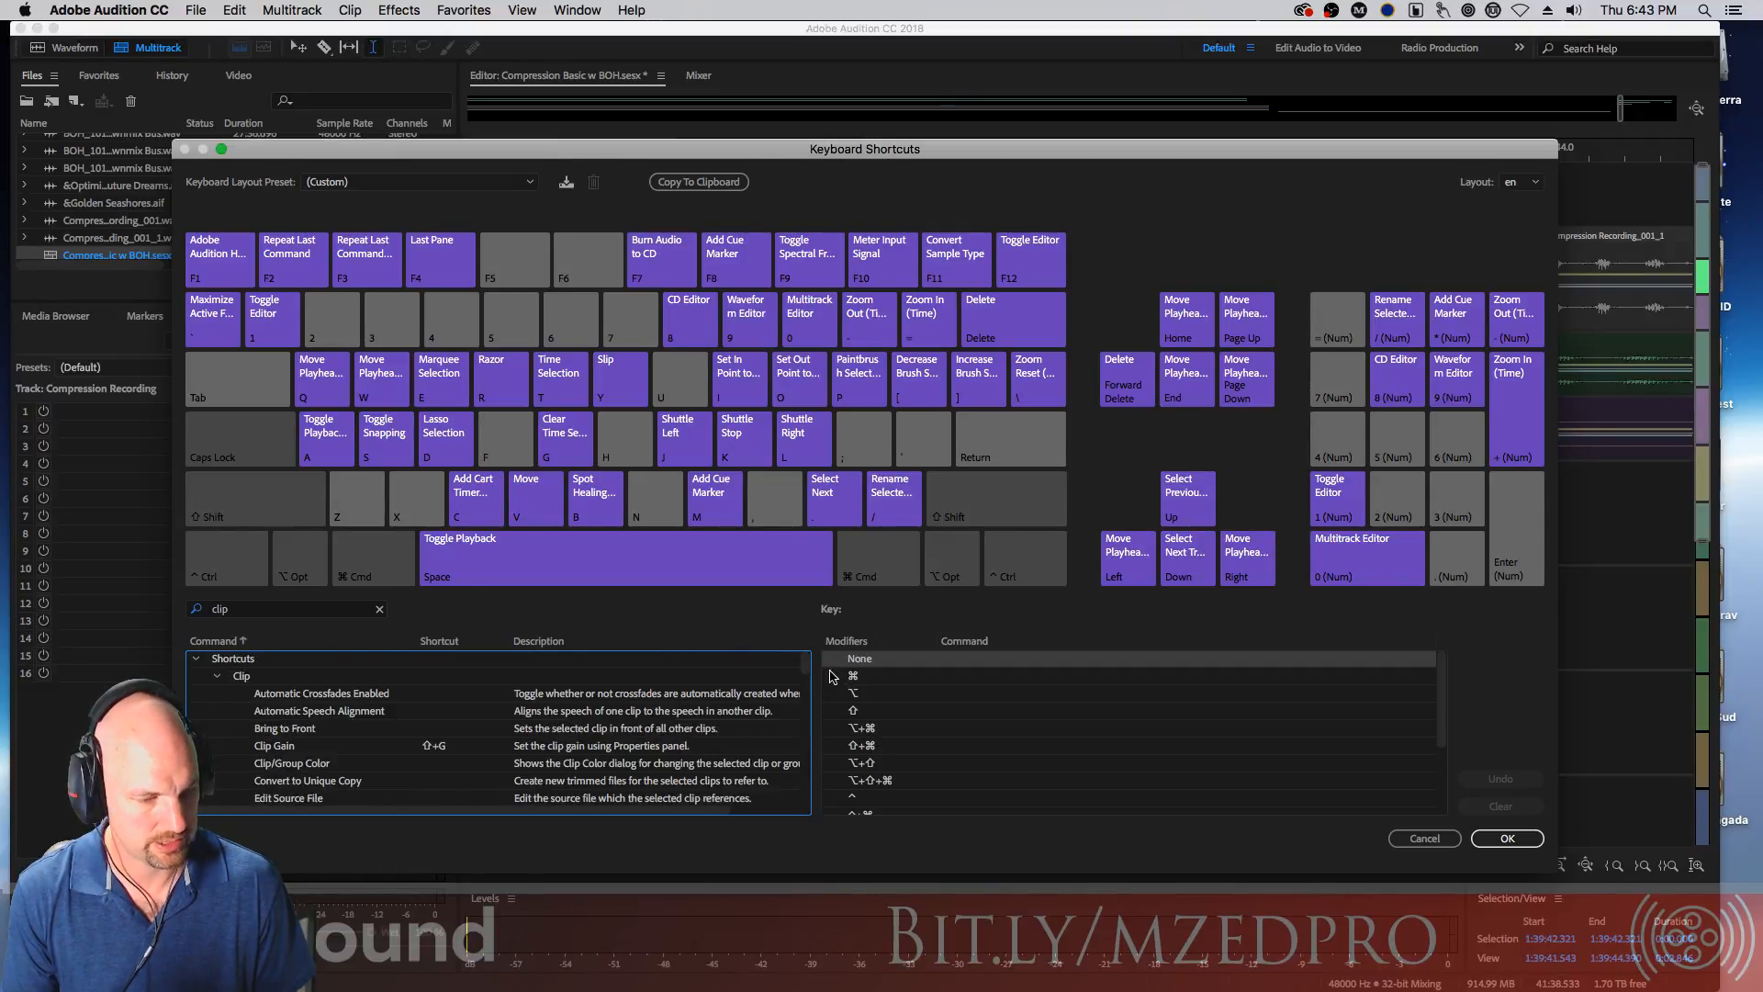
left_click_drag(802, 675, 805, 677)
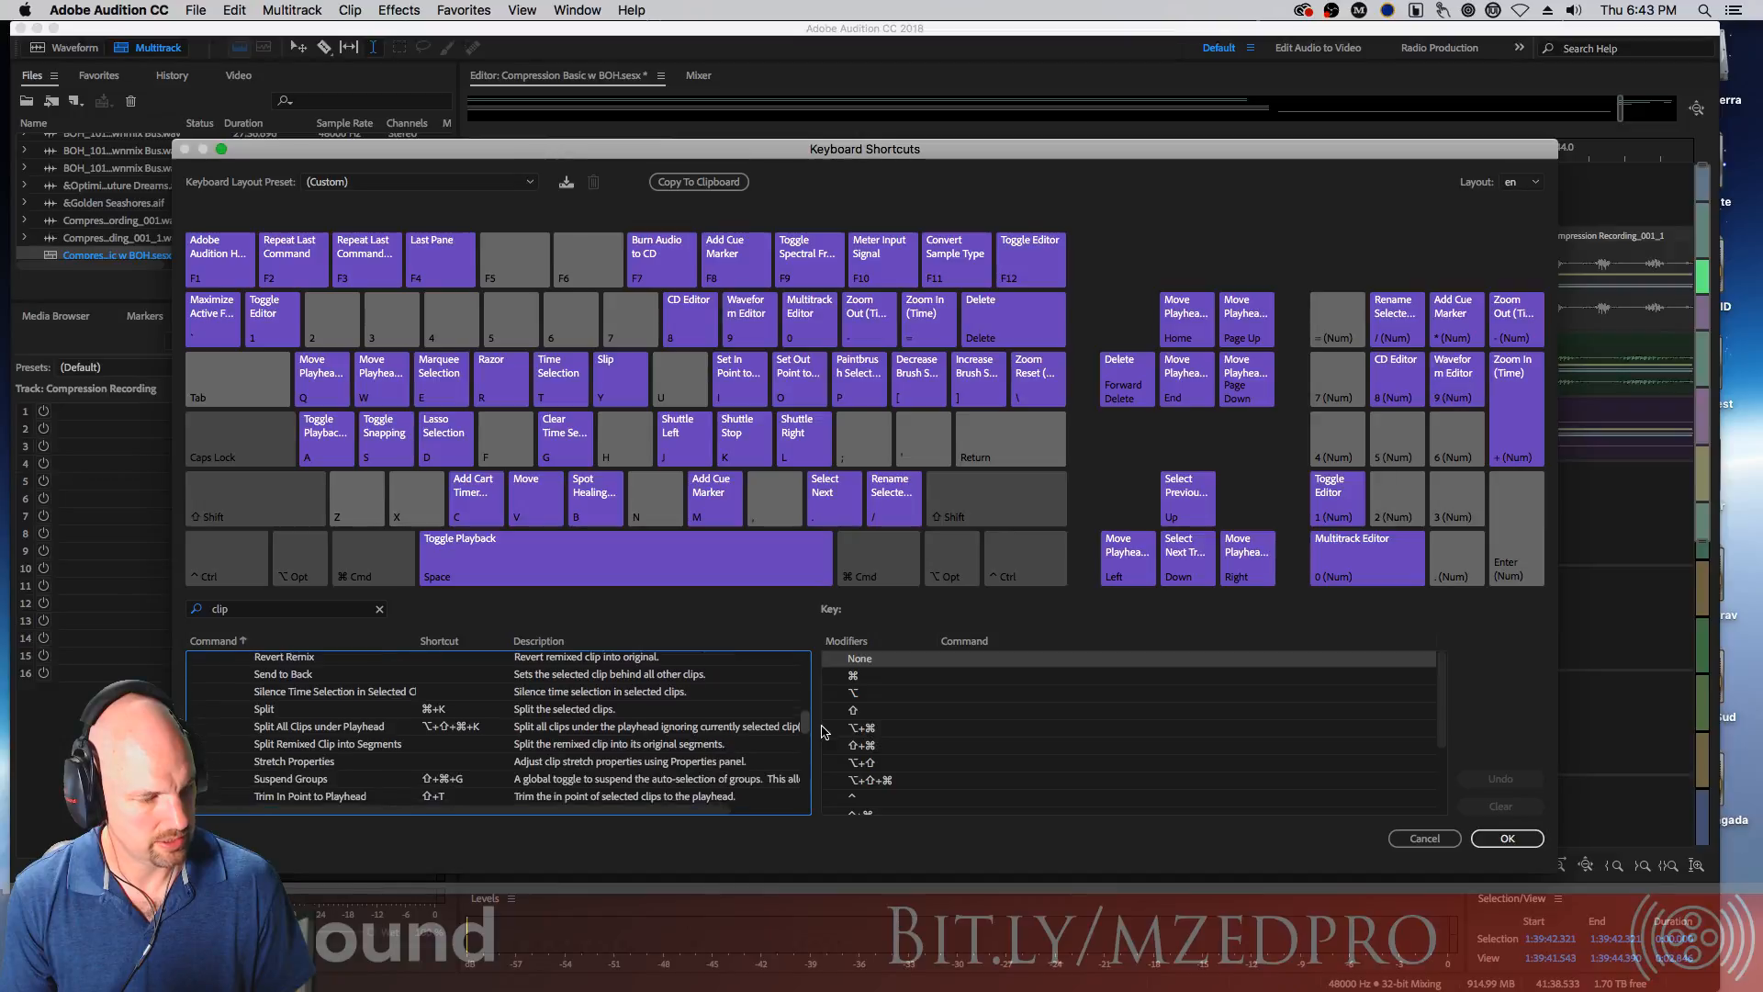
left_click_drag(827, 740, 830, 746)
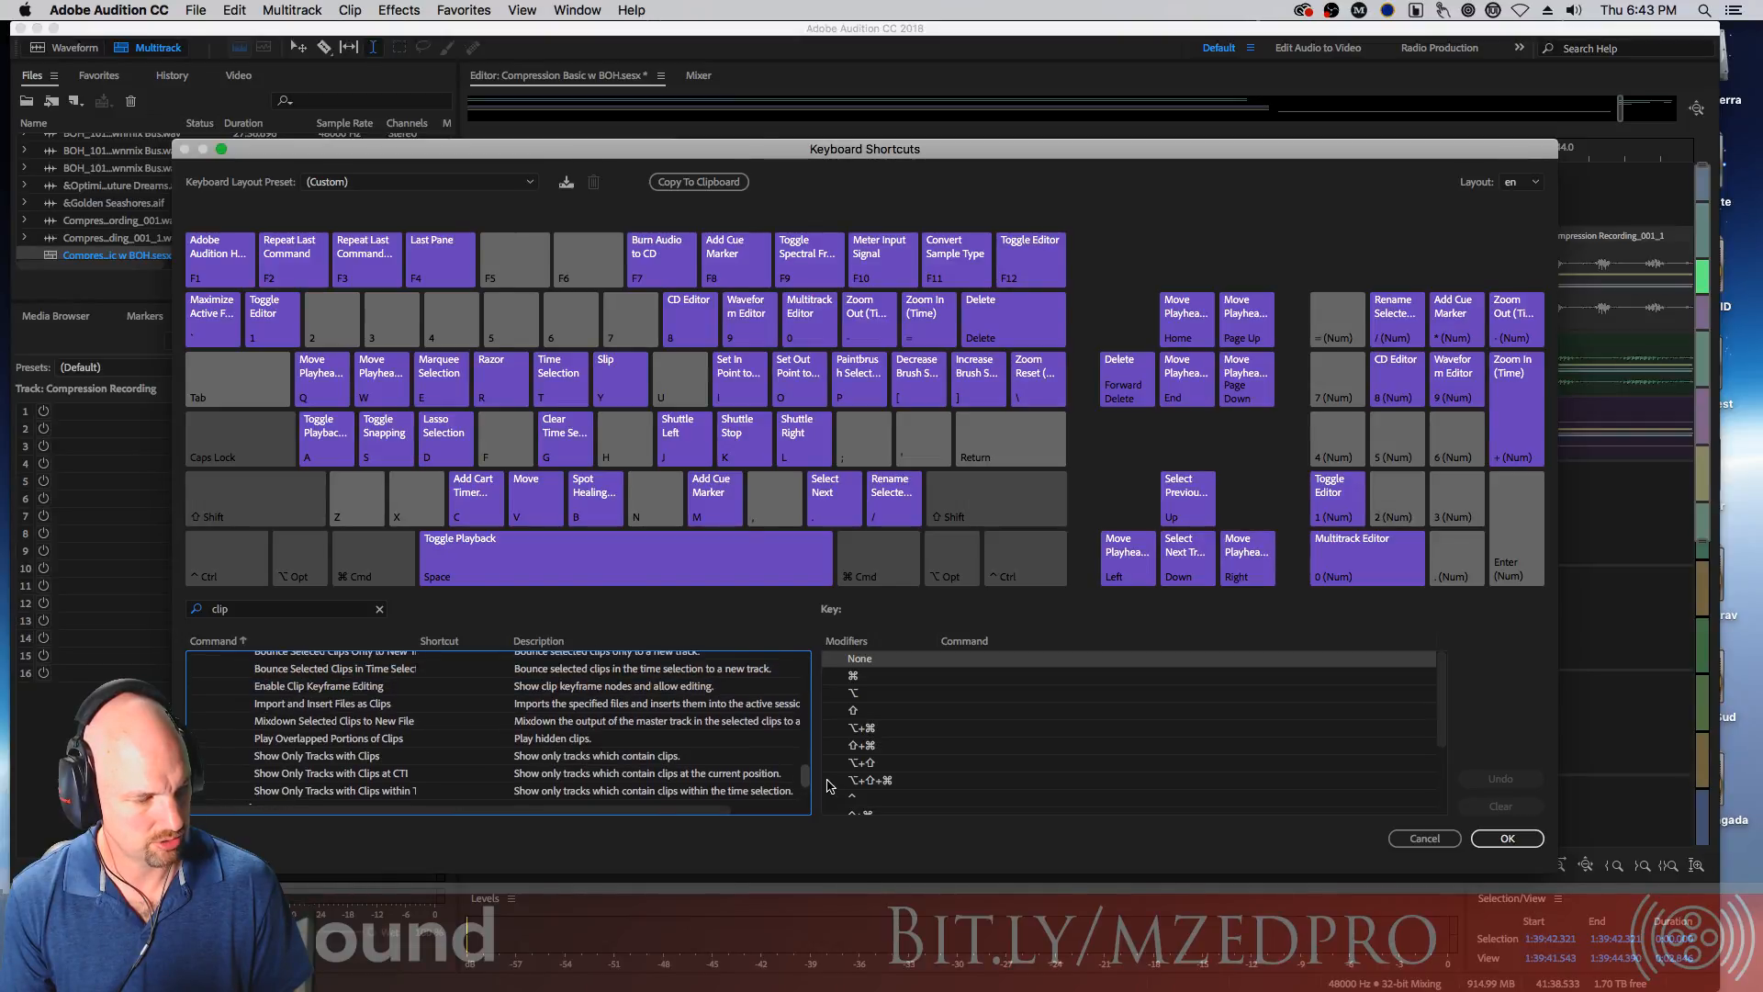
scroll(830, 786, "down", 4)
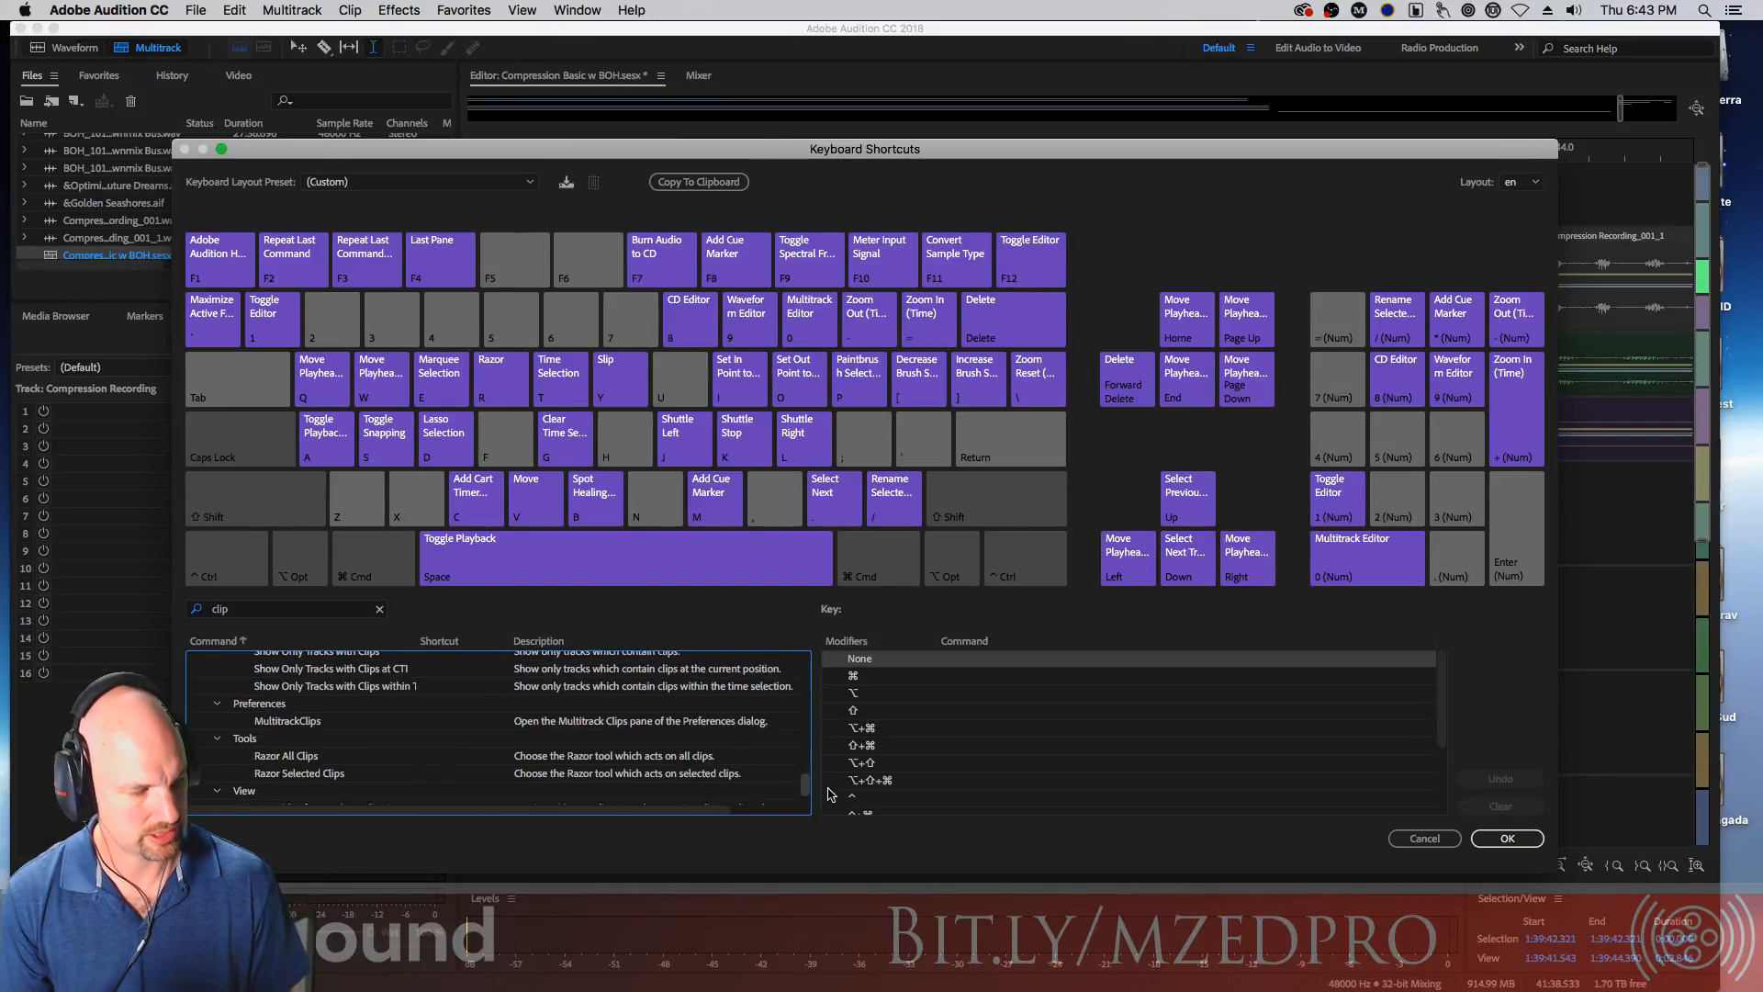
scroll(830, 793, "down", 3)
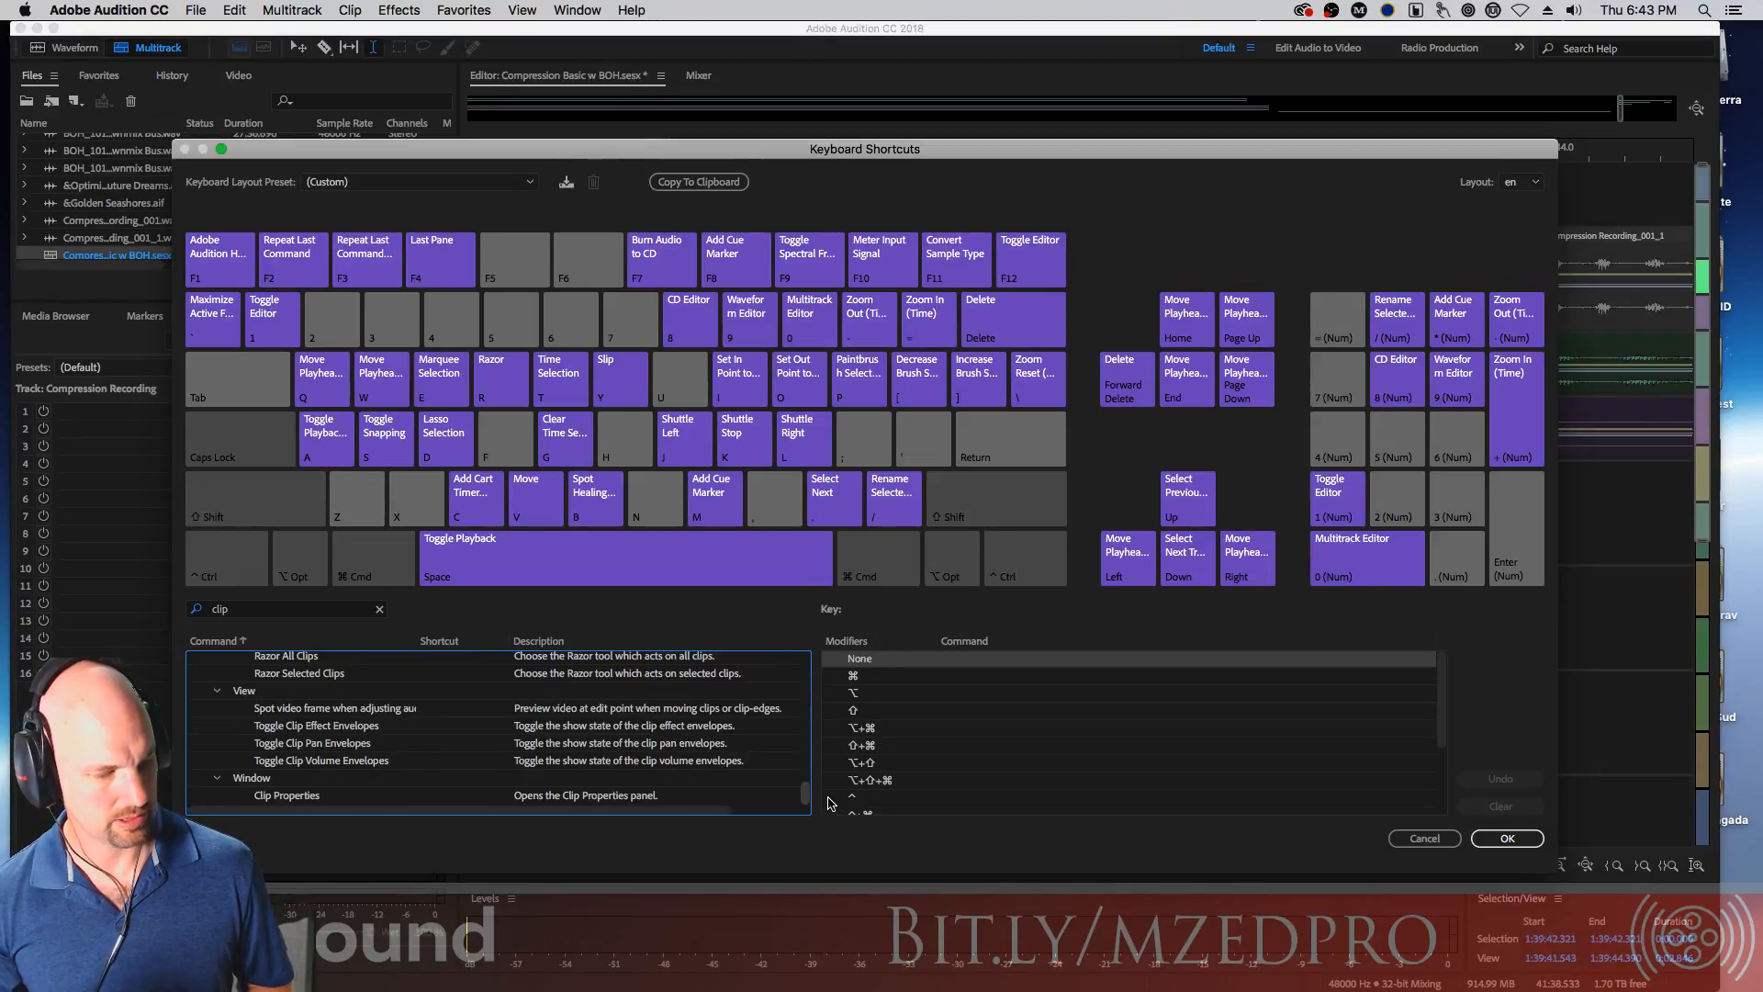
scroll(830, 797, "up", 10)
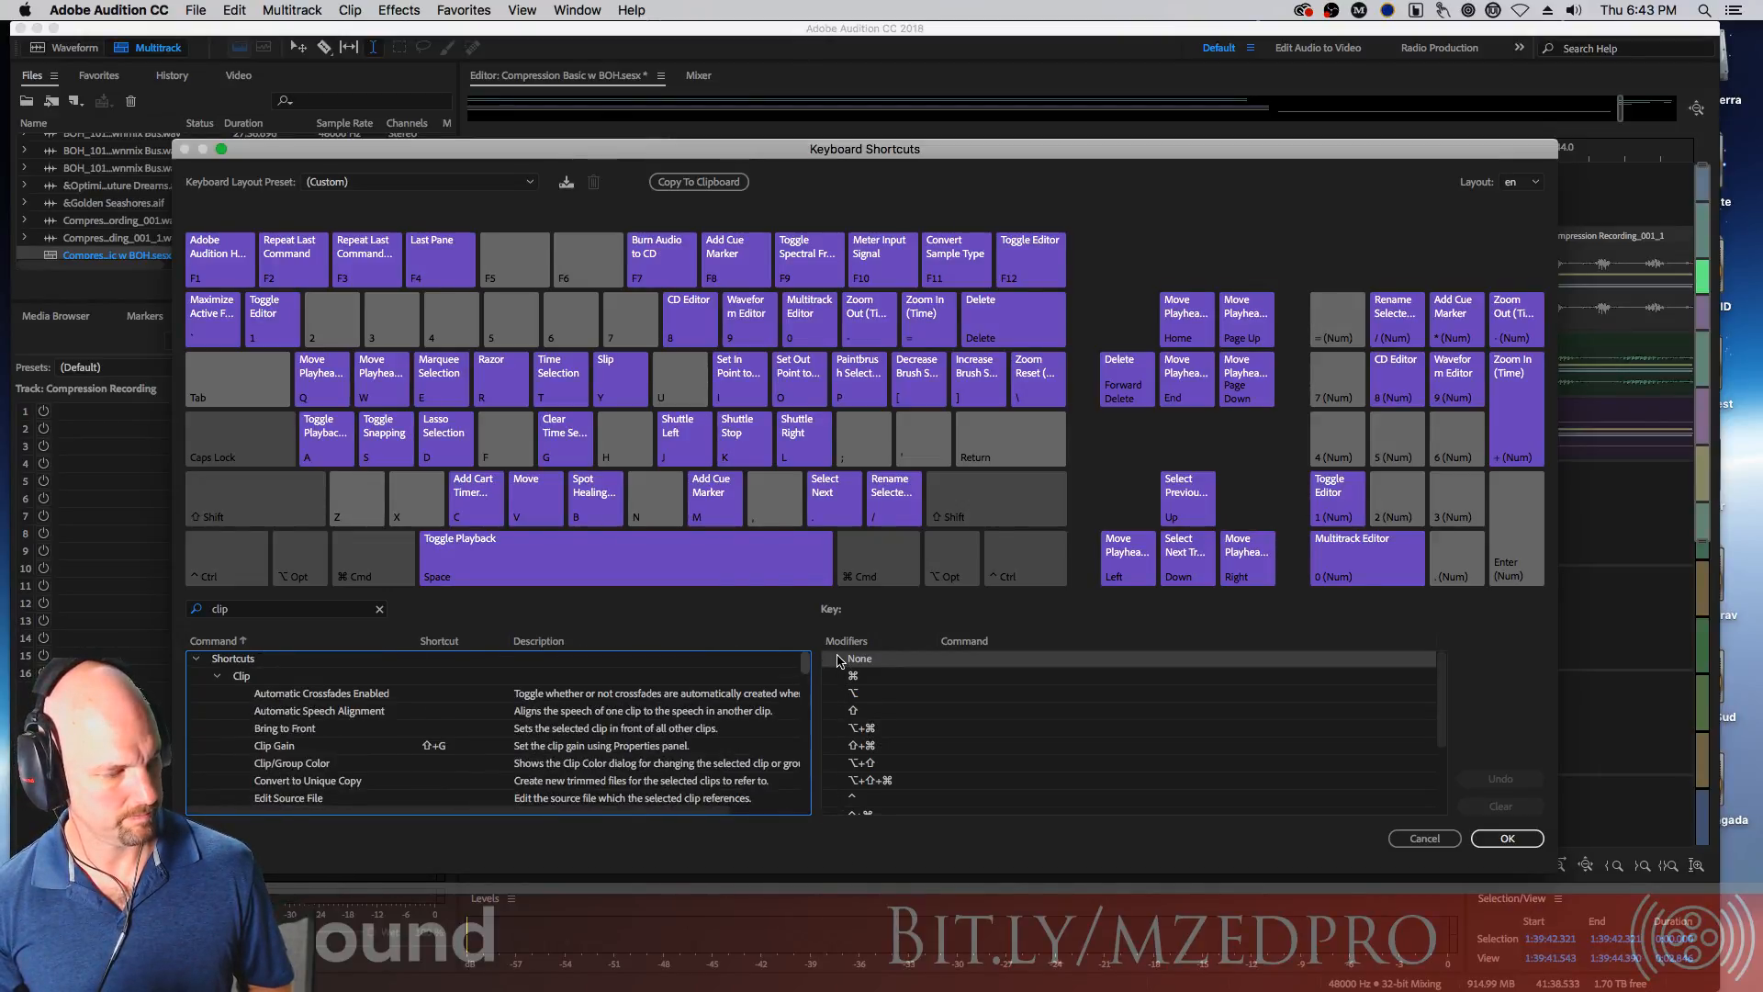
Search the shortcuts for jump and then next, selecting the Select Next Clip in Selected Track shortcut entry
left_click(376, 609)
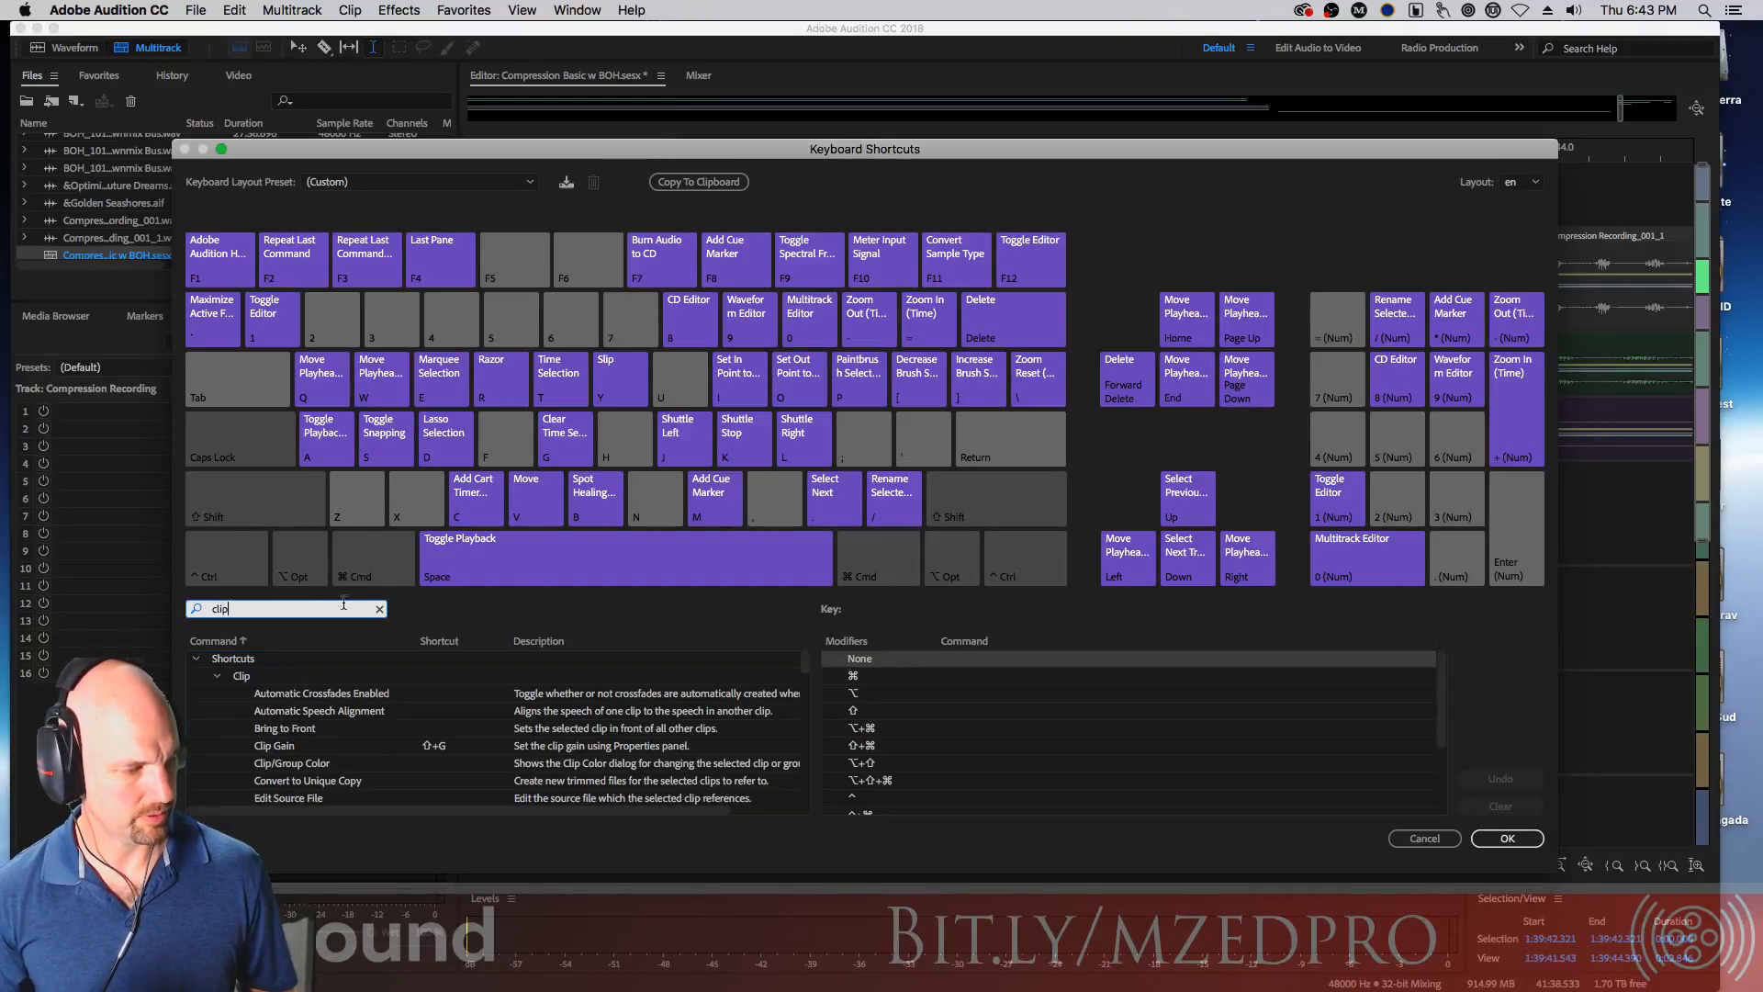
type("jump")
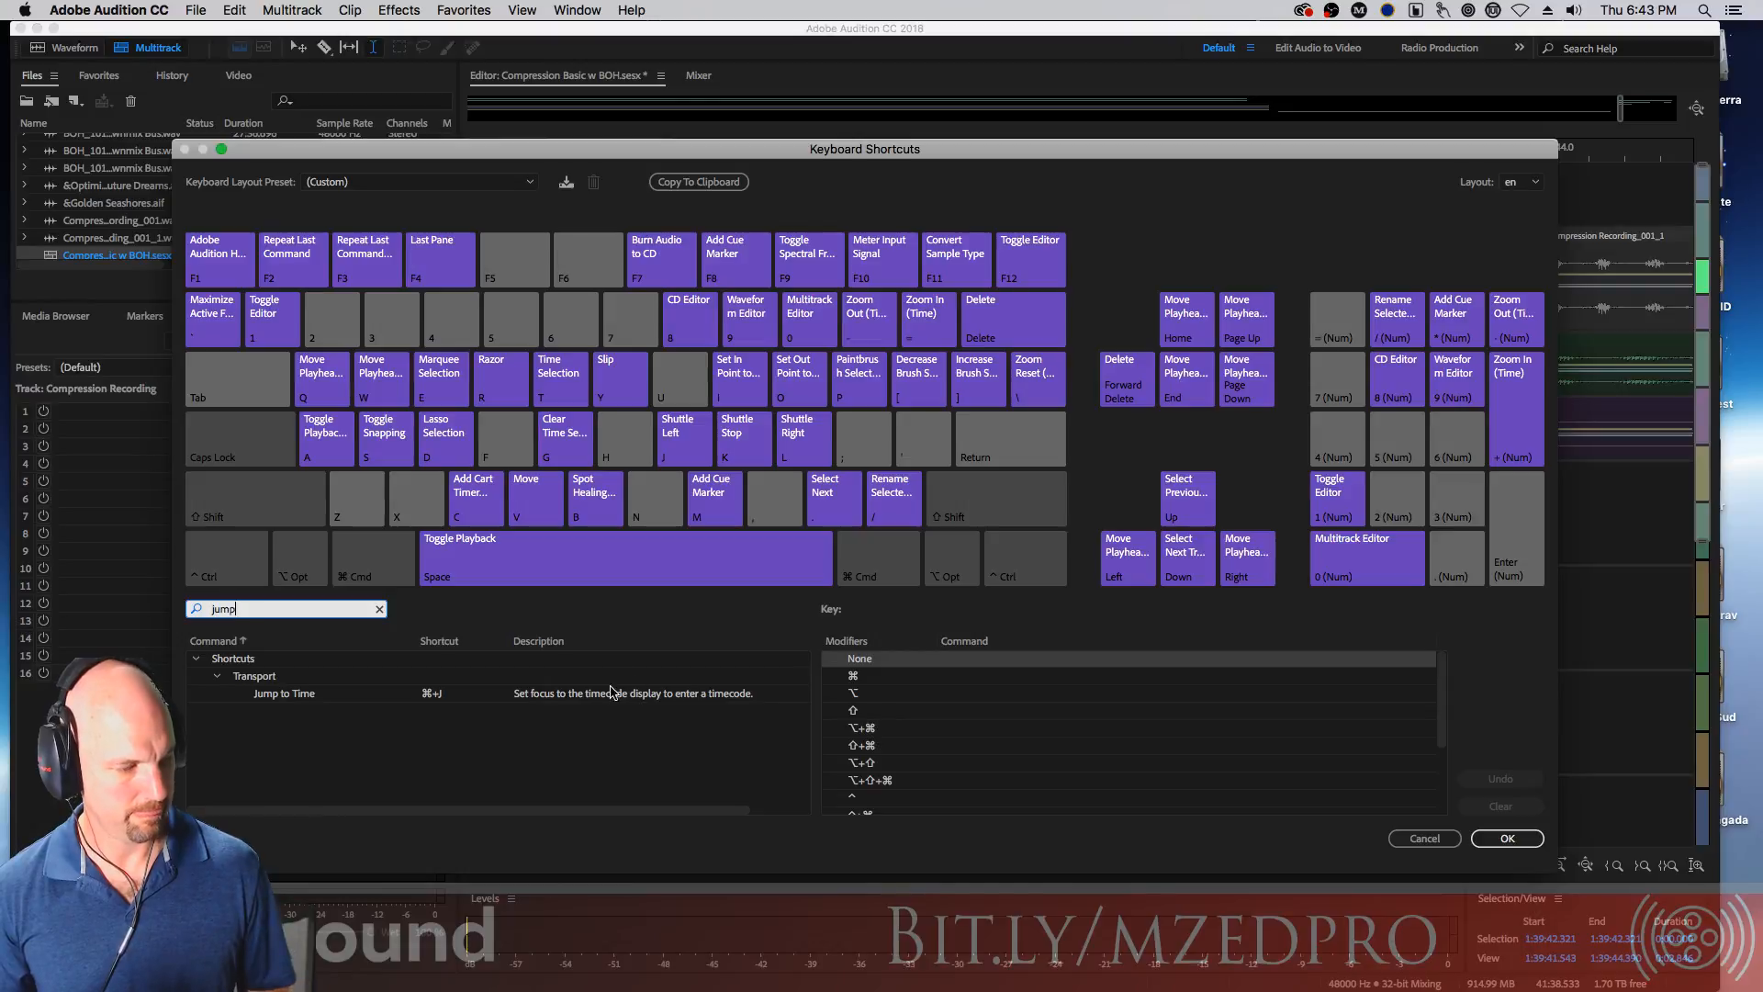
key("cmd+a")
type("nex")
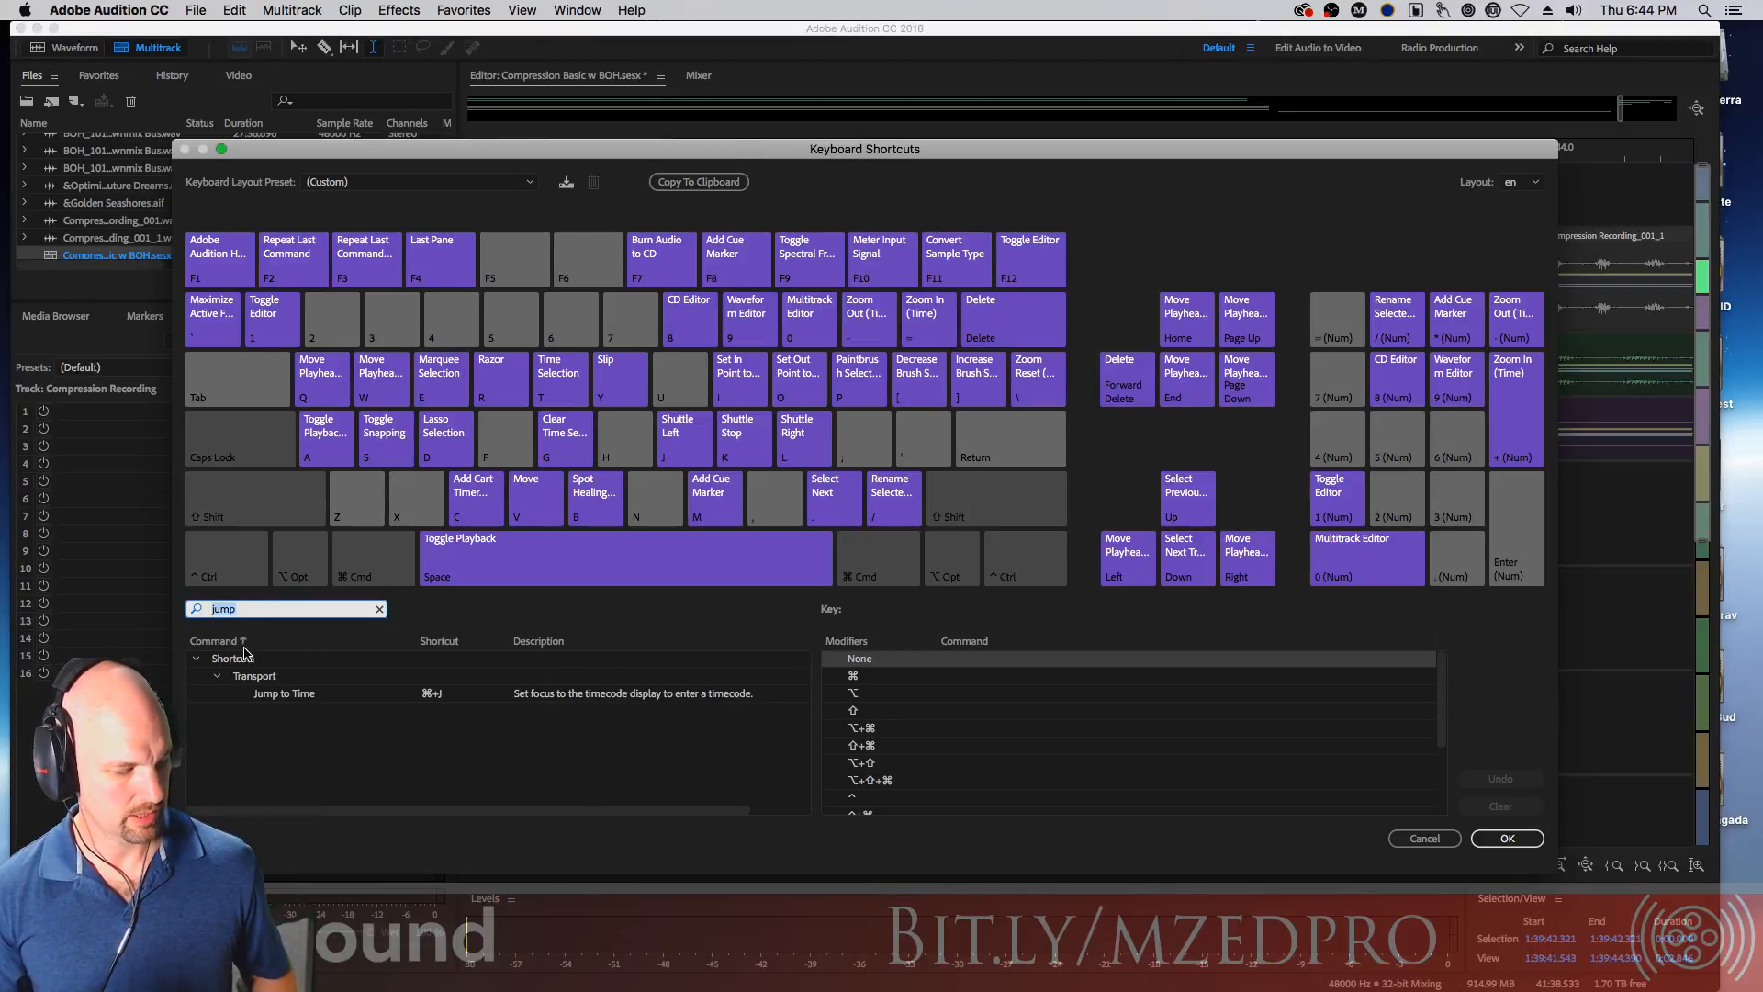
type("t")
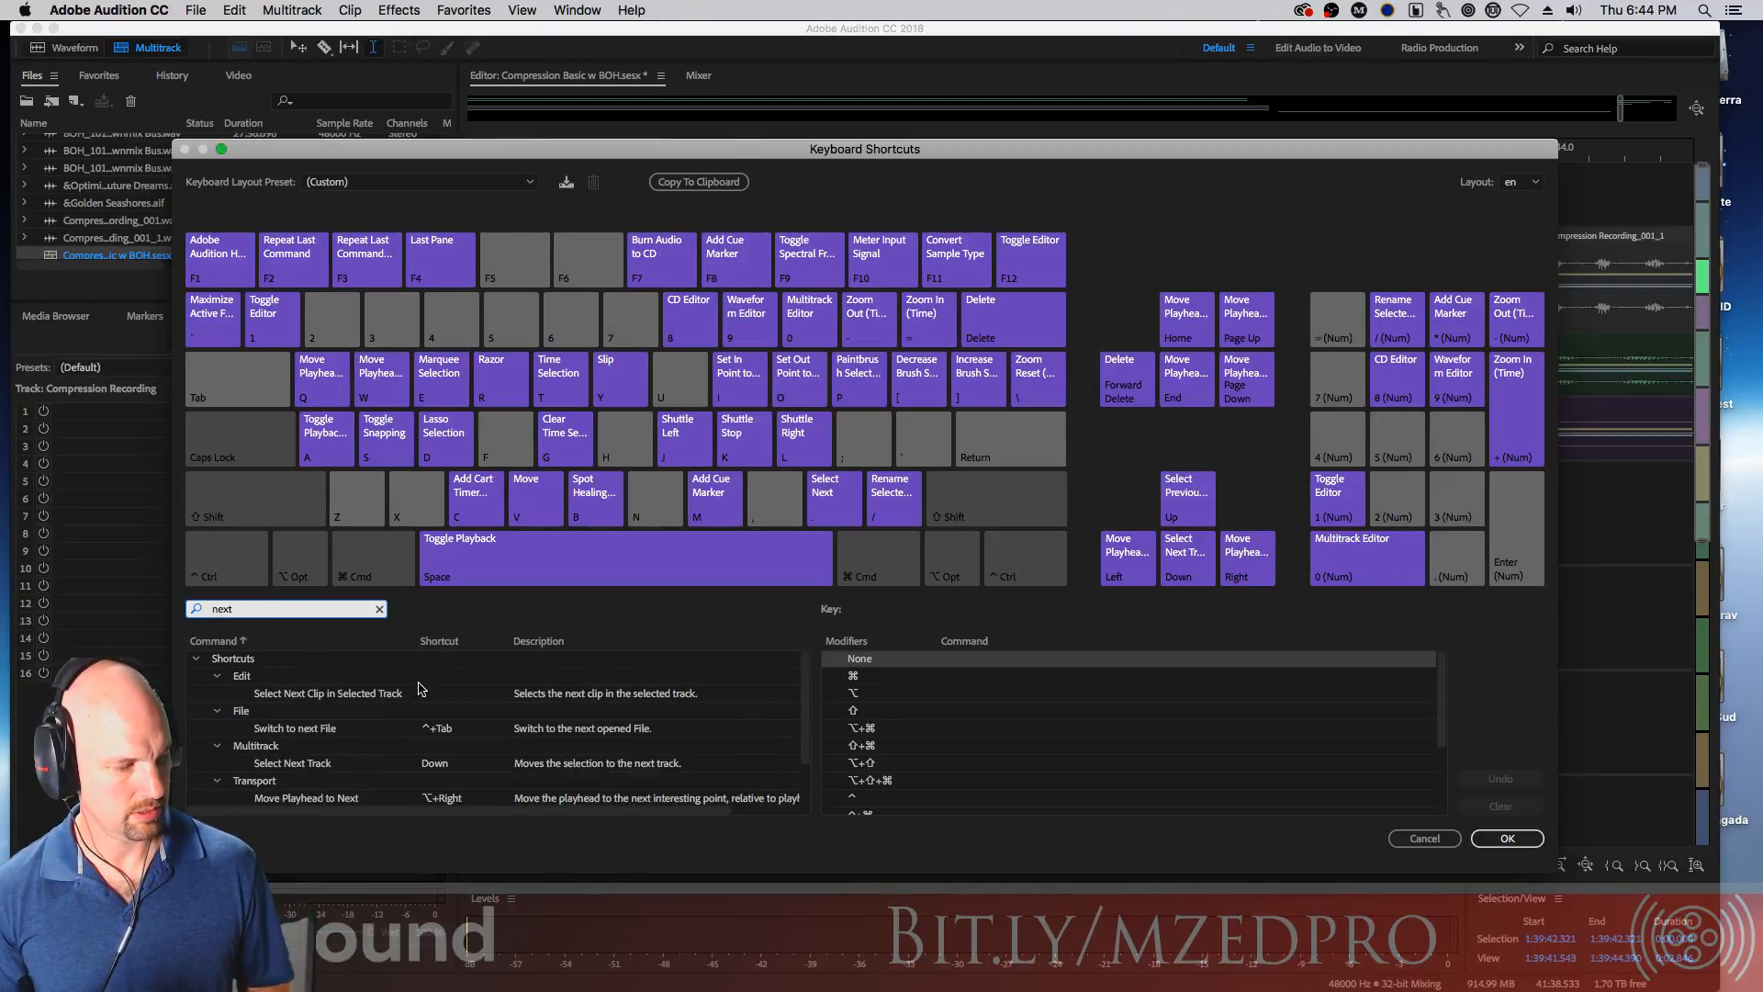
left_click(331, 696)
left_click(456, 696)
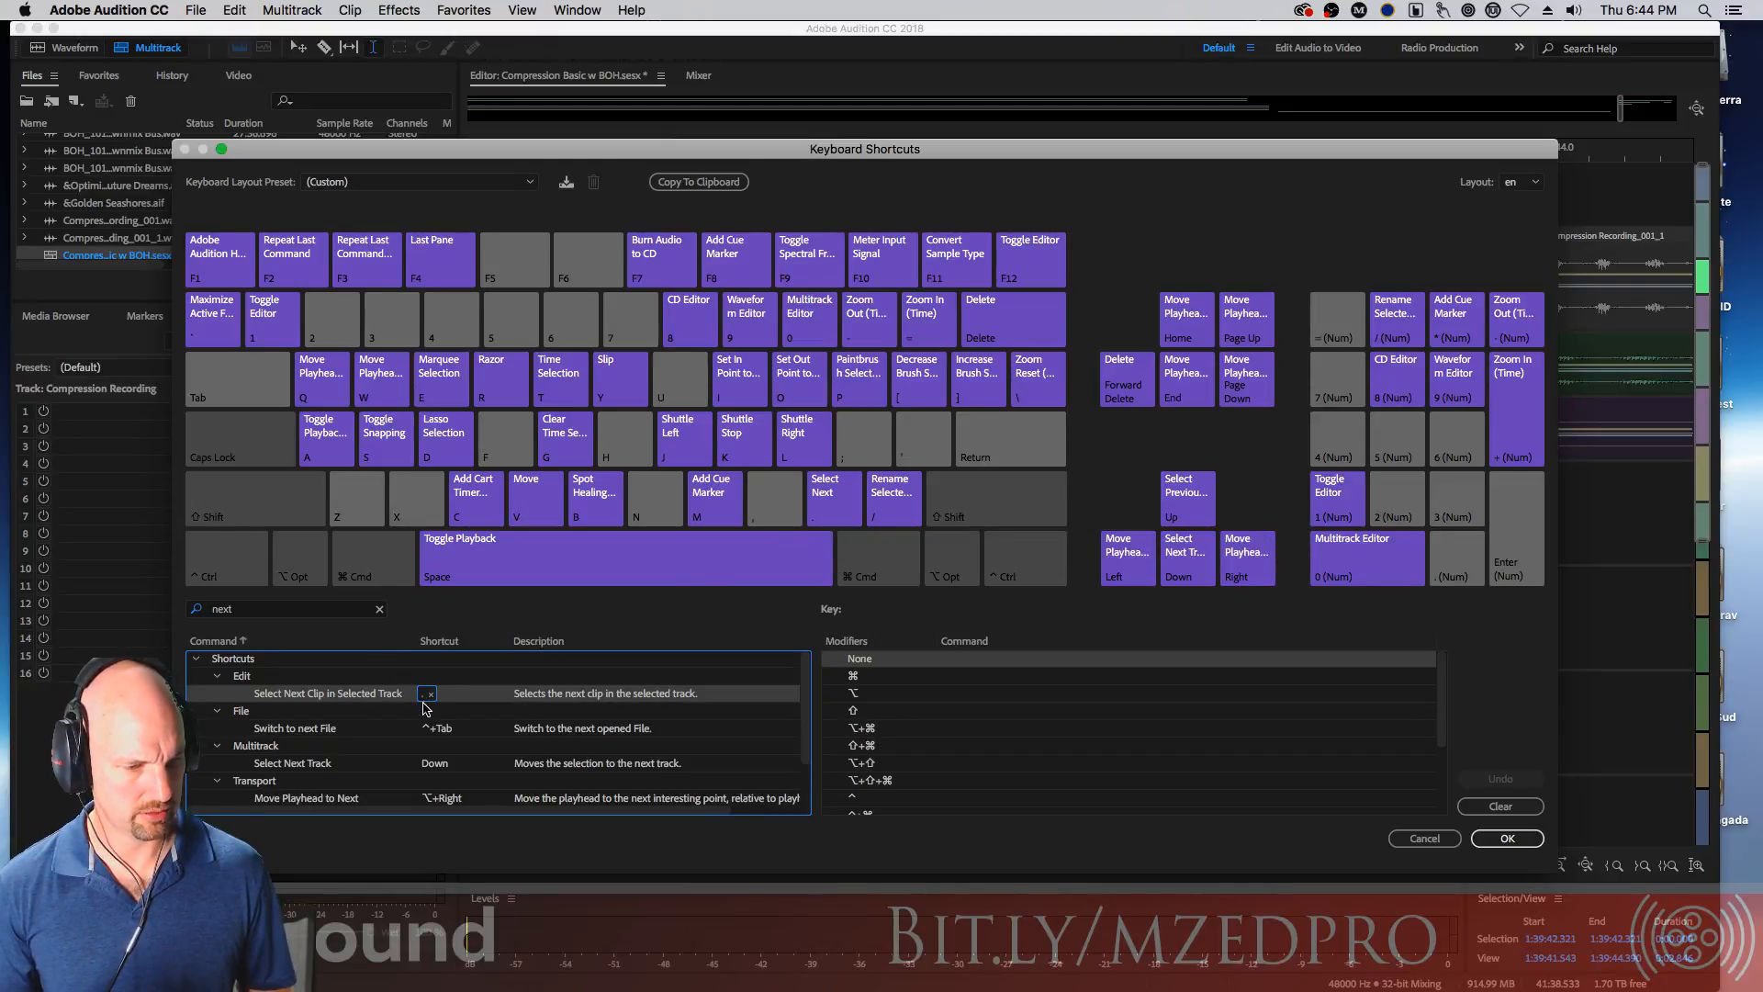
Search the shortcut commands for prev, then clear the search field
double_click(253, 609)
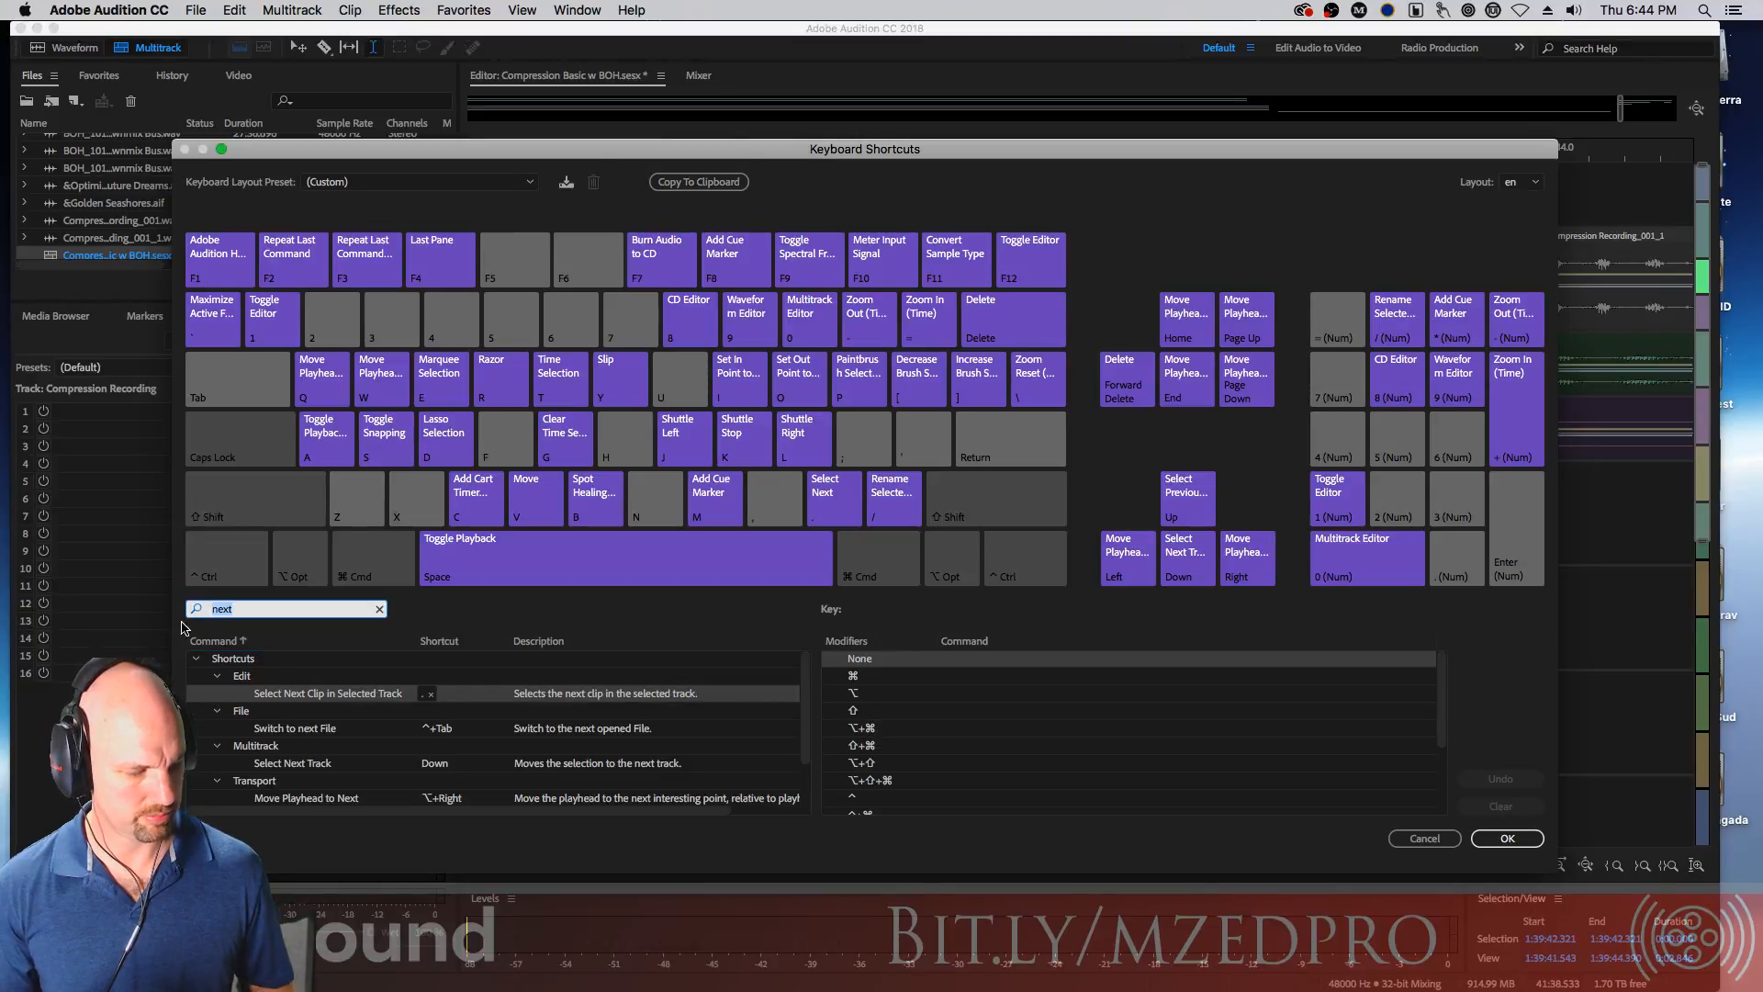
type("prev,")
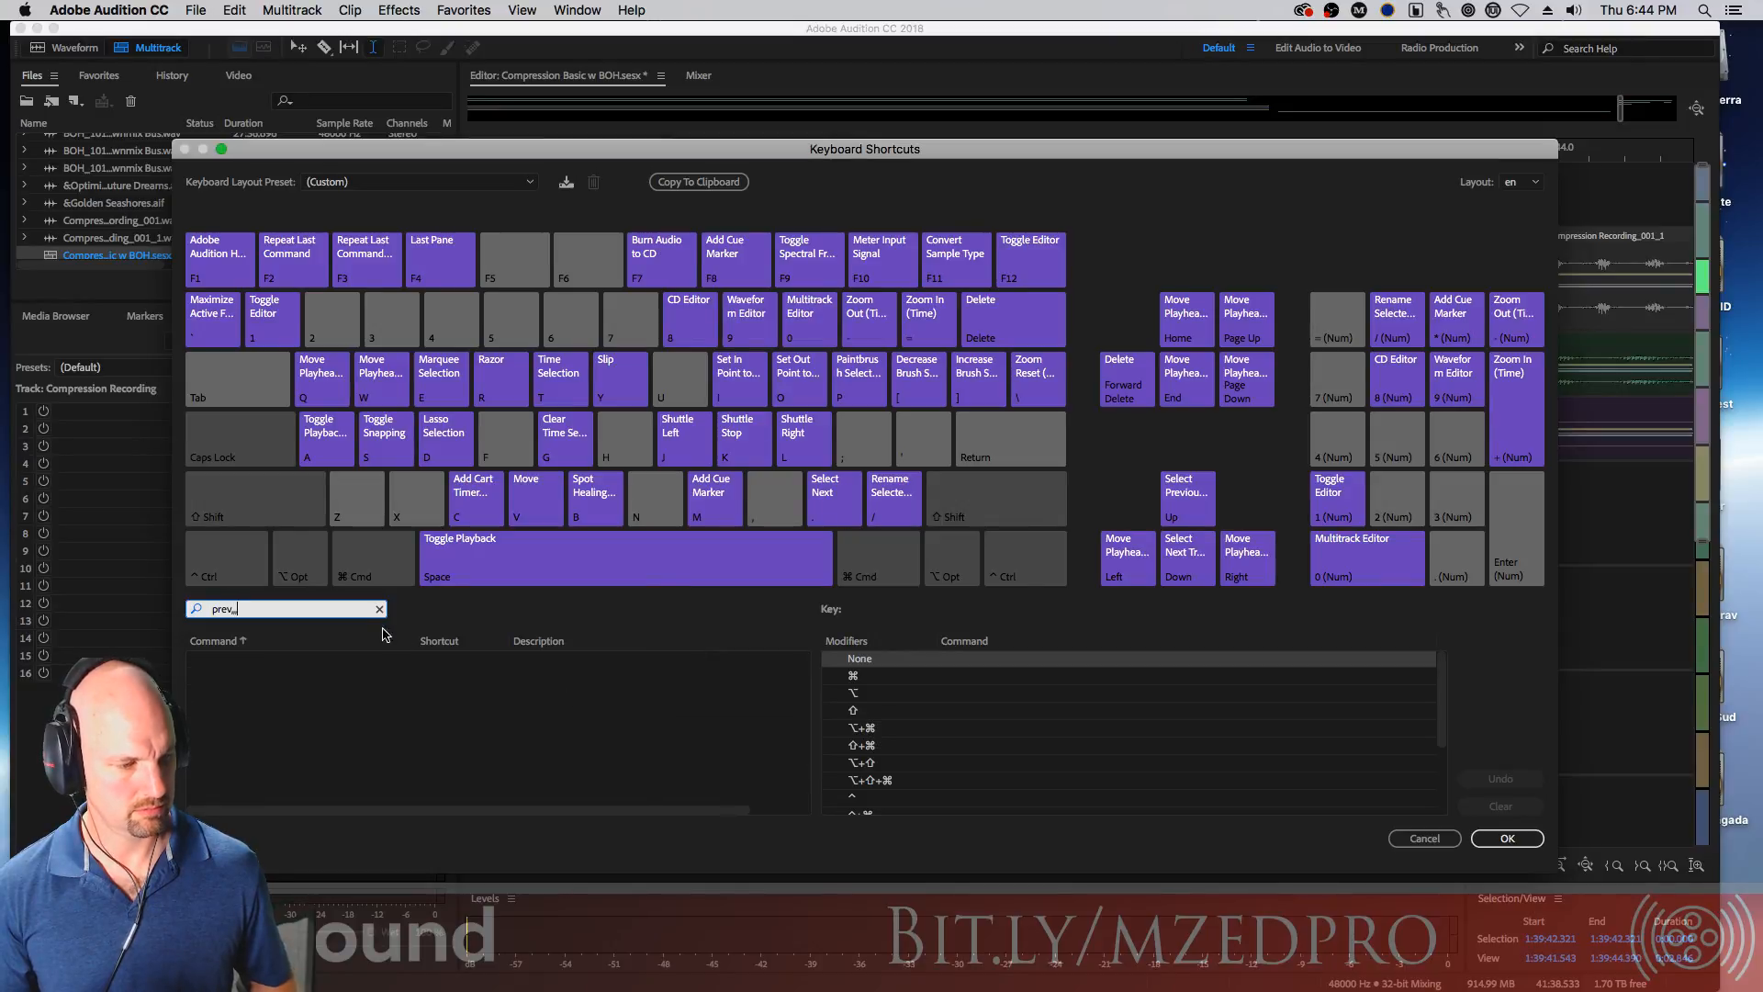
left_click(379, 609)
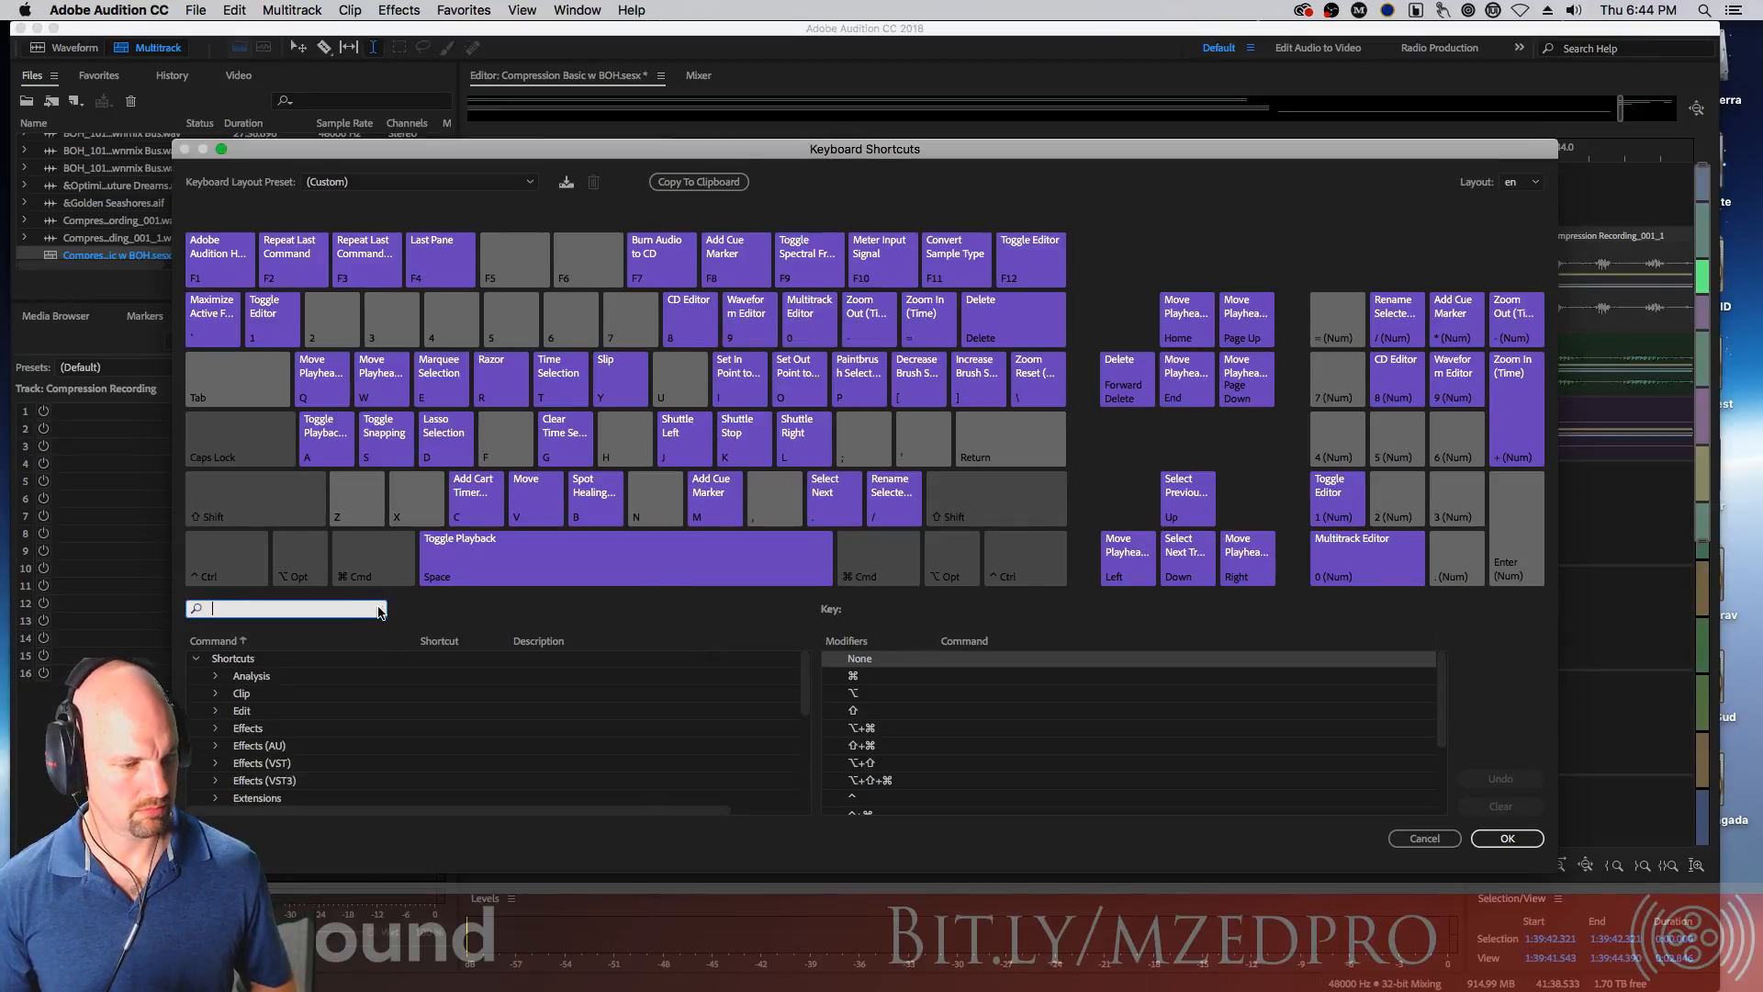
type(".....")
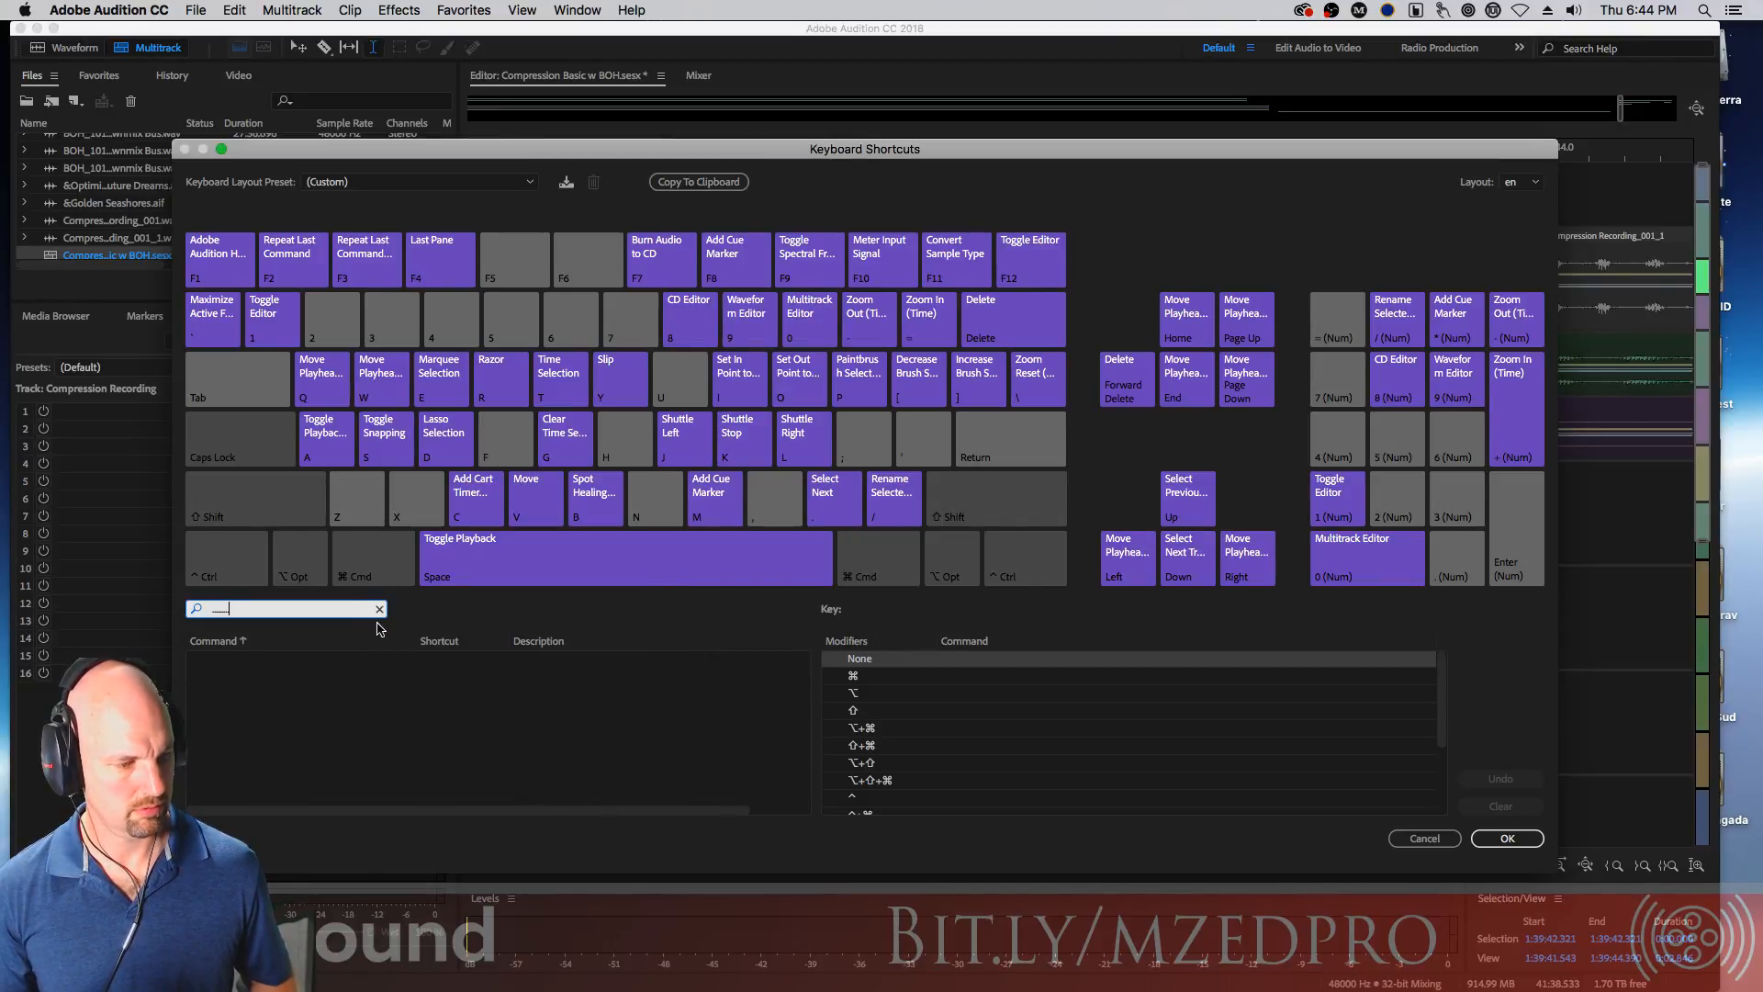
left_click(379, 609)
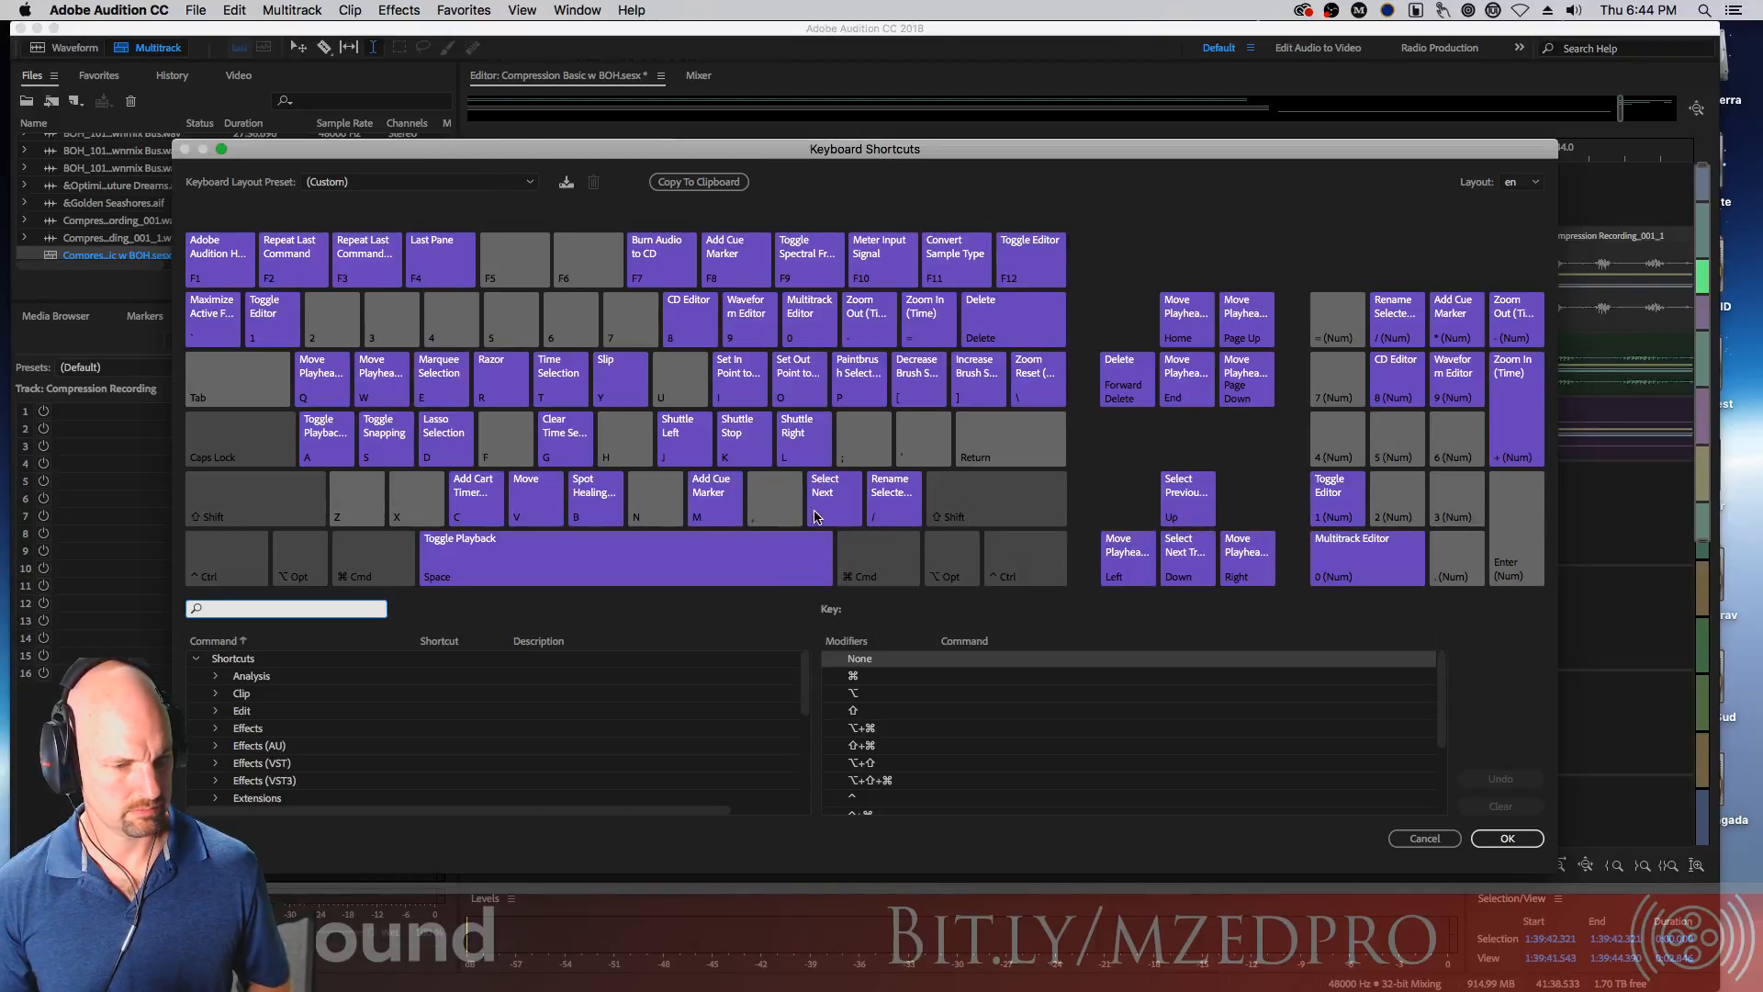
Display the keyboard layout's Shift-modifier shortcut assignments
left_click(773, 617)
key("shift")
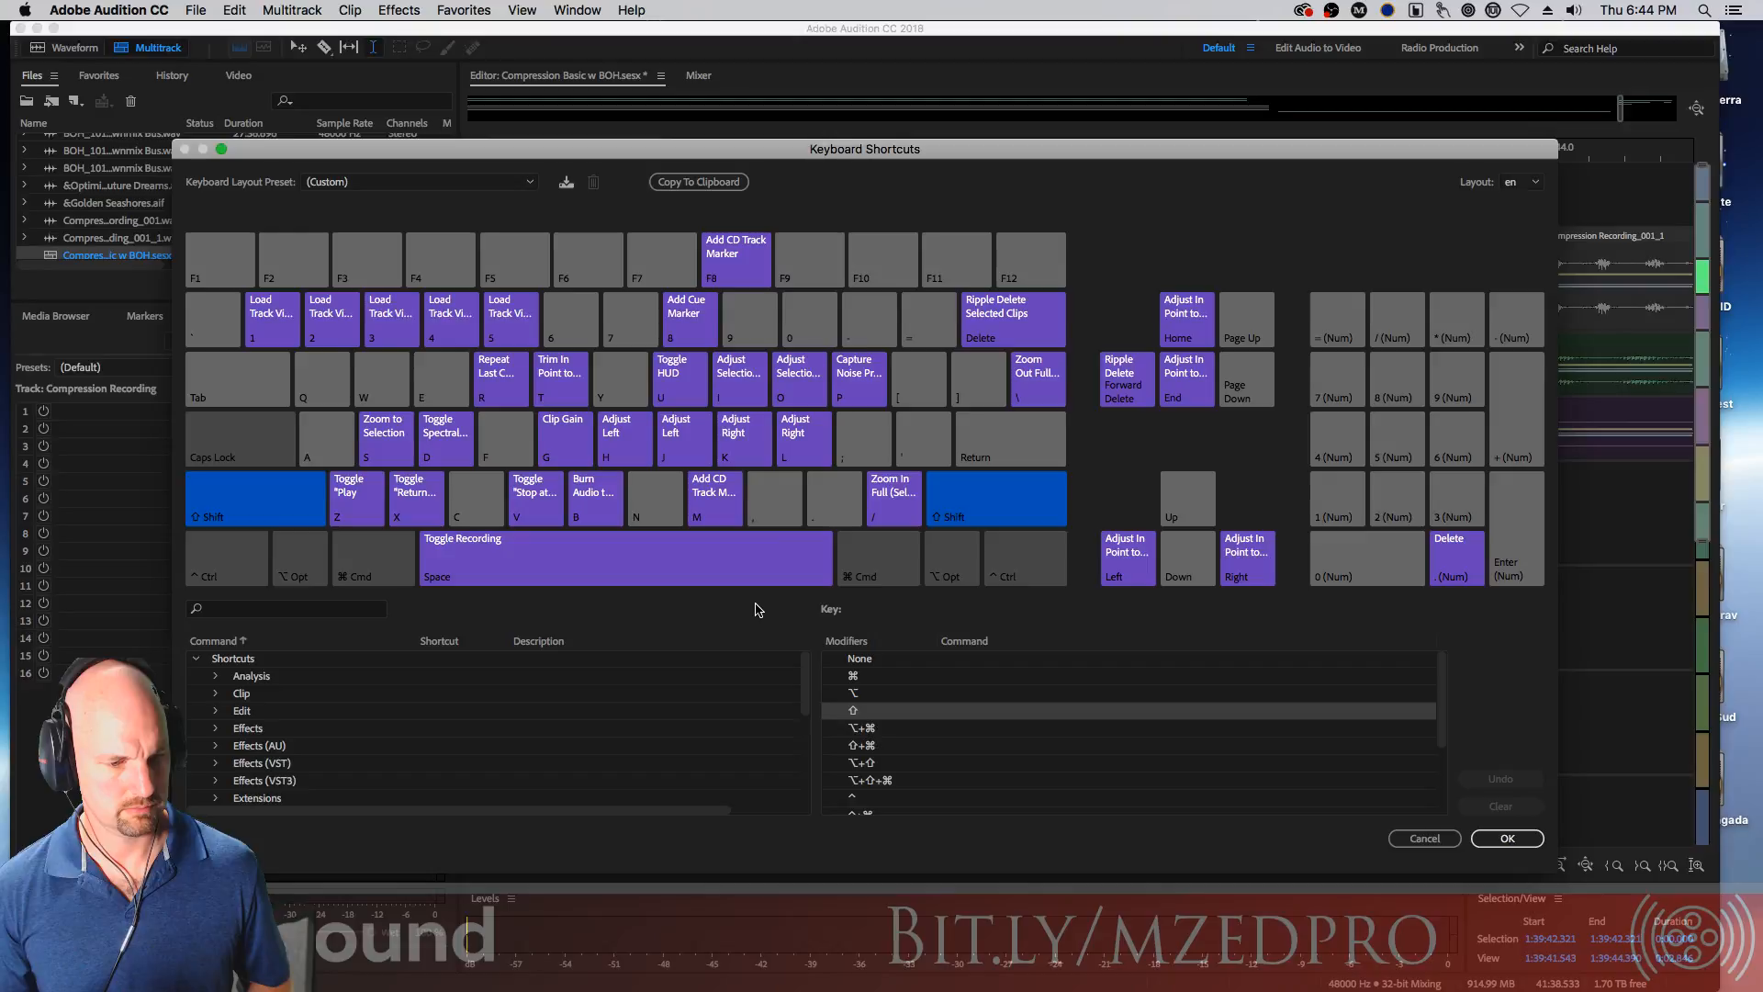
Cancel the keyboard shortcuts dialog and test the next-clip shortcut on the dialogue track's clips, then deselect all
left_click(1425, 838)
key("period")
key("period")
key("period")
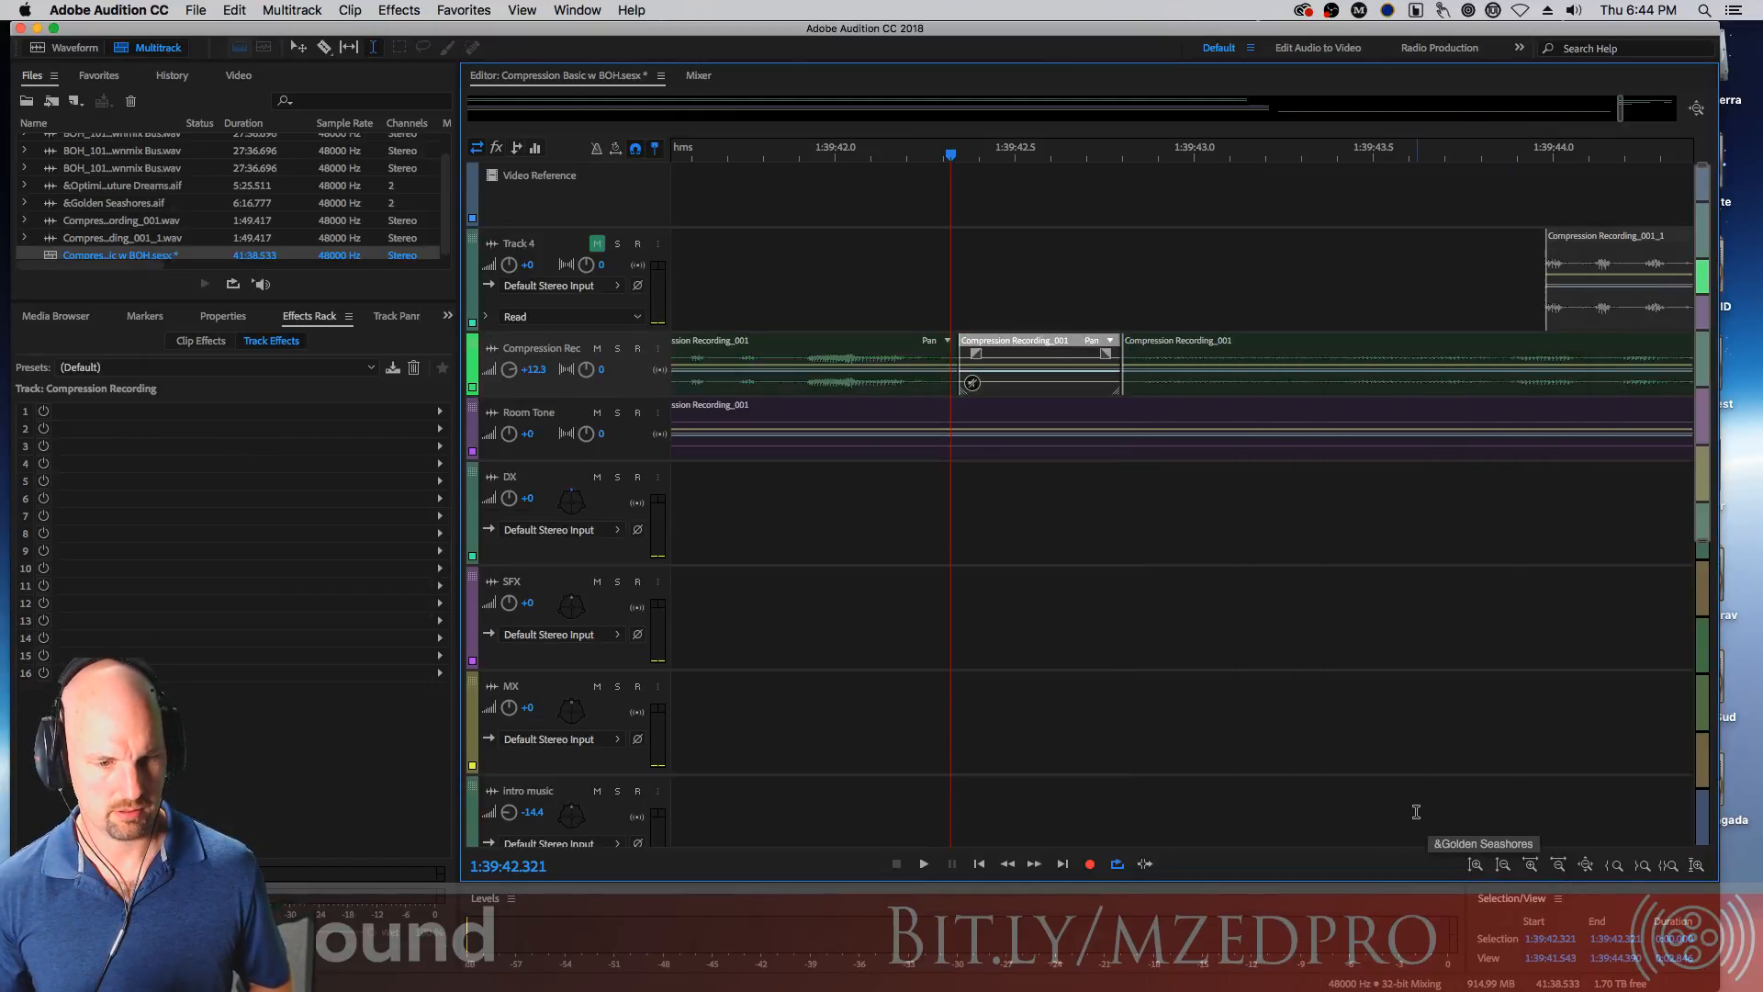
key("super+shift+a")
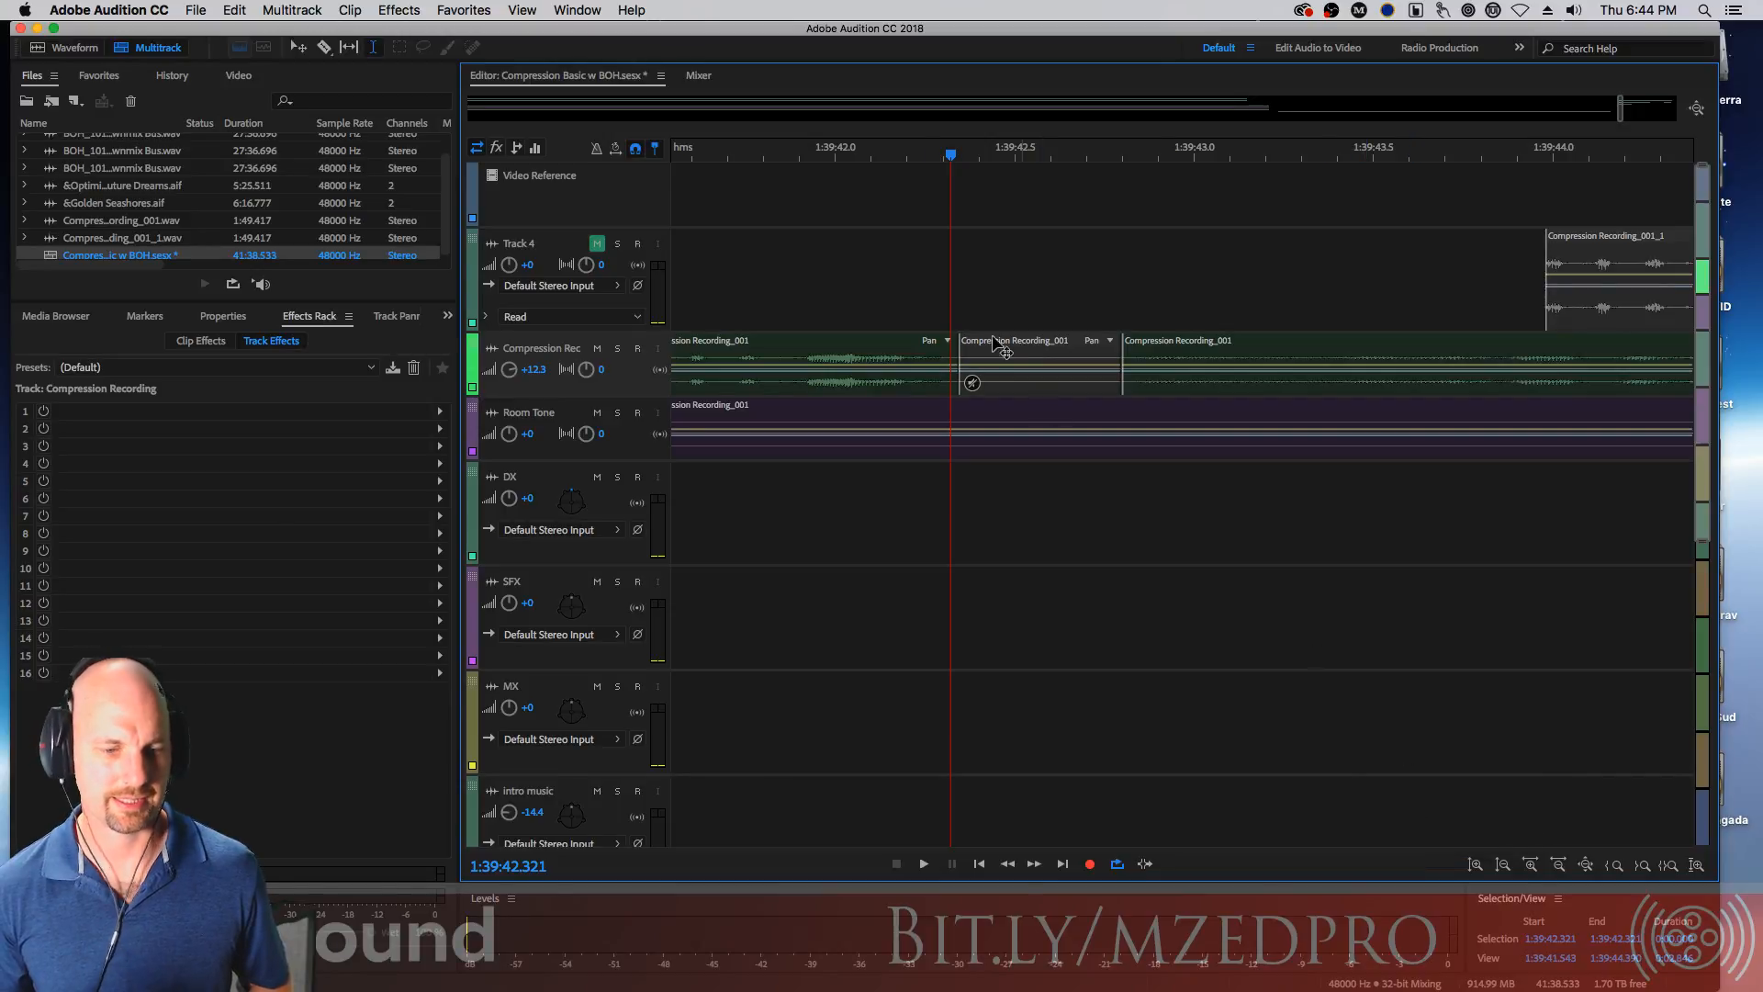
Zoom in on the split point at the playhead and try dragging the following dialogue clip, undoing the move
left_click_drag(951, 155, 950, 198)
key("Down")
key("Up")
key("Up")
key("Down")
key("Down")
key("Up")
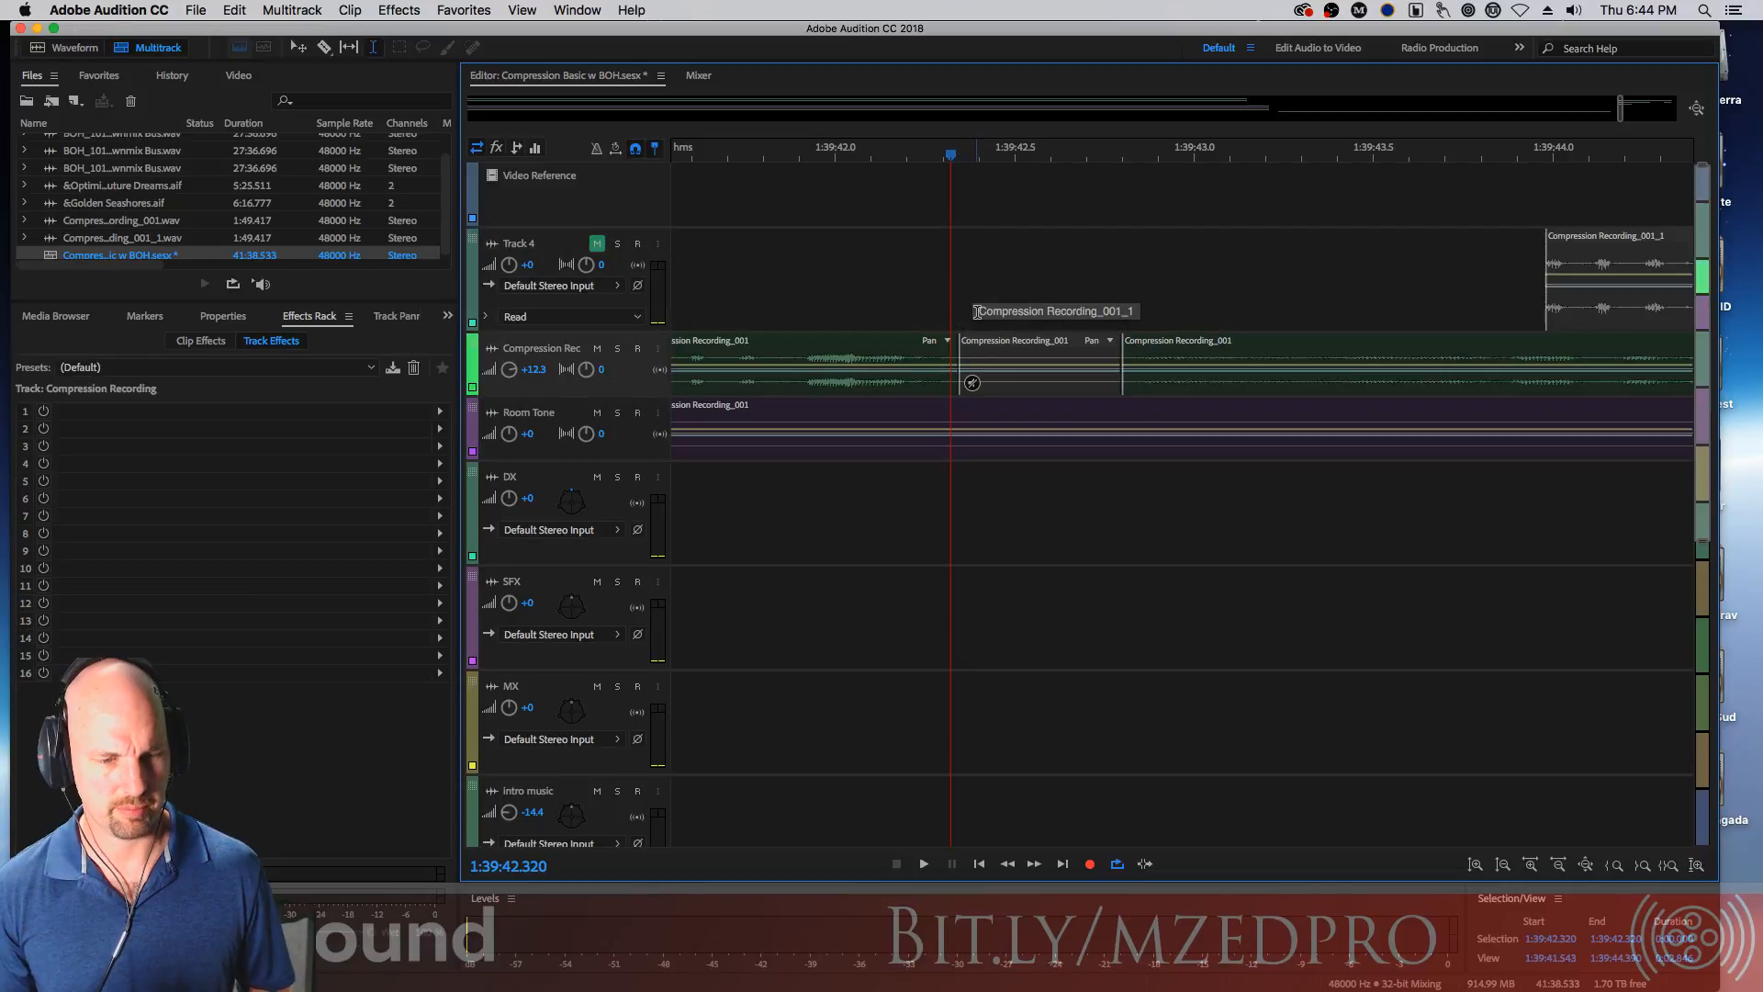
key("equal")
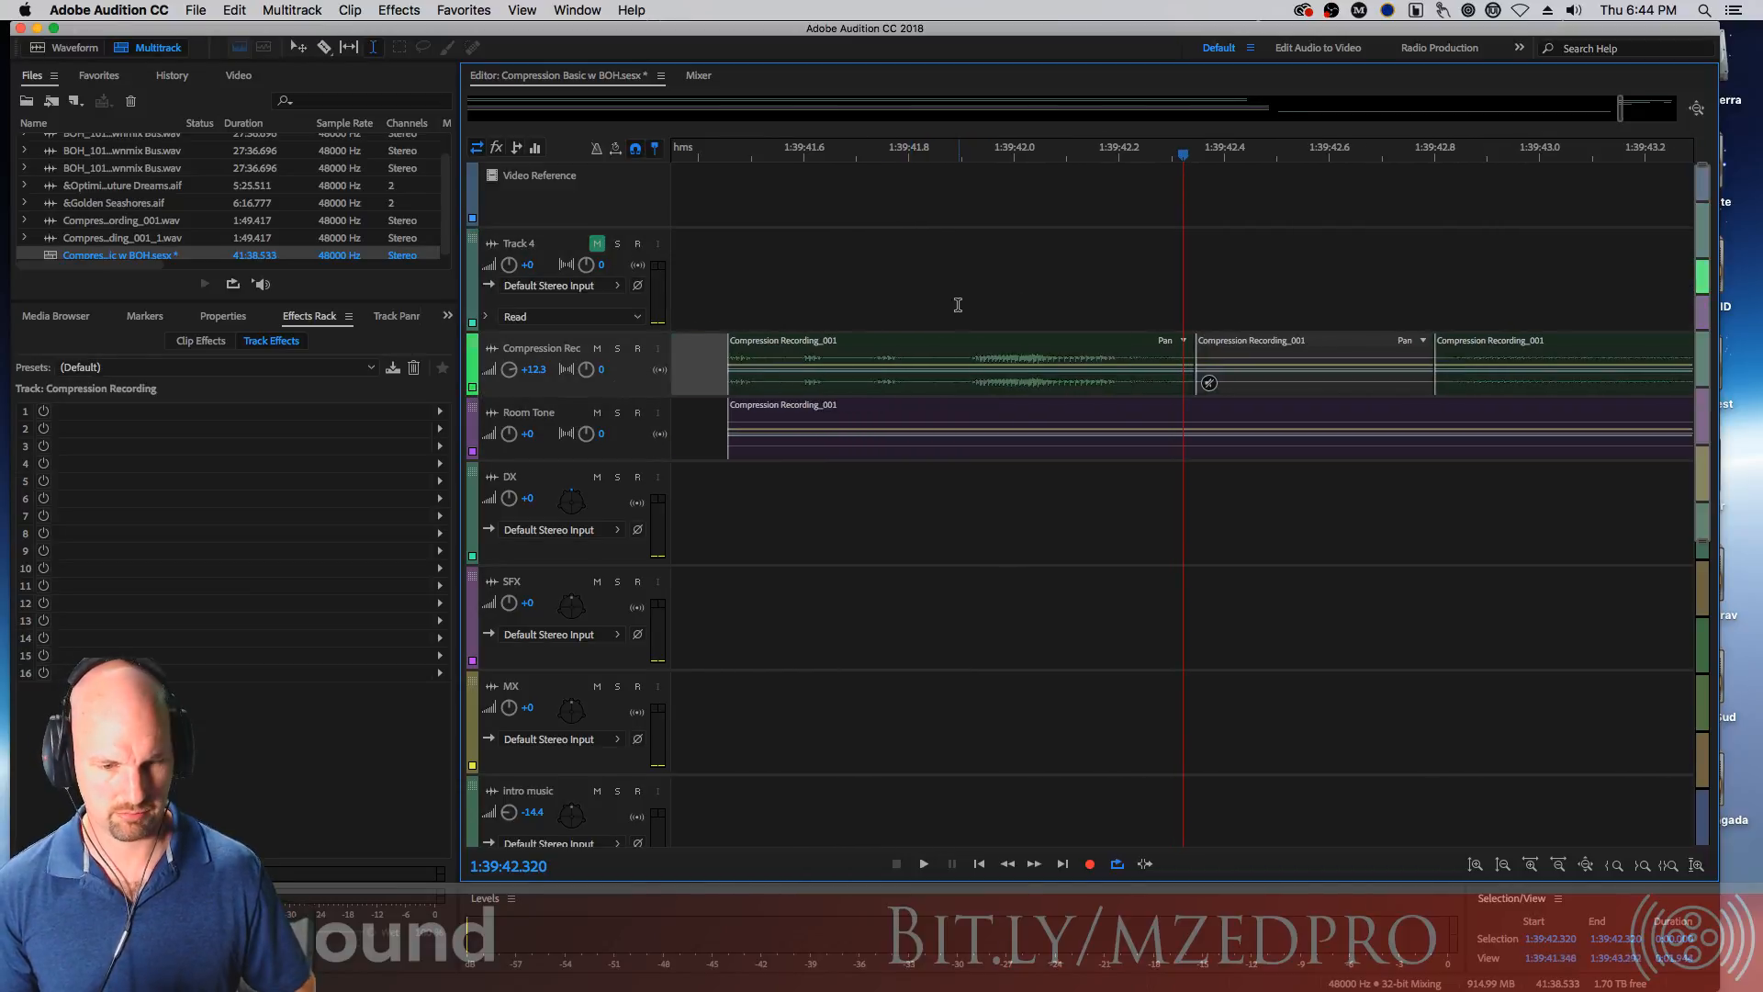
key("equal")
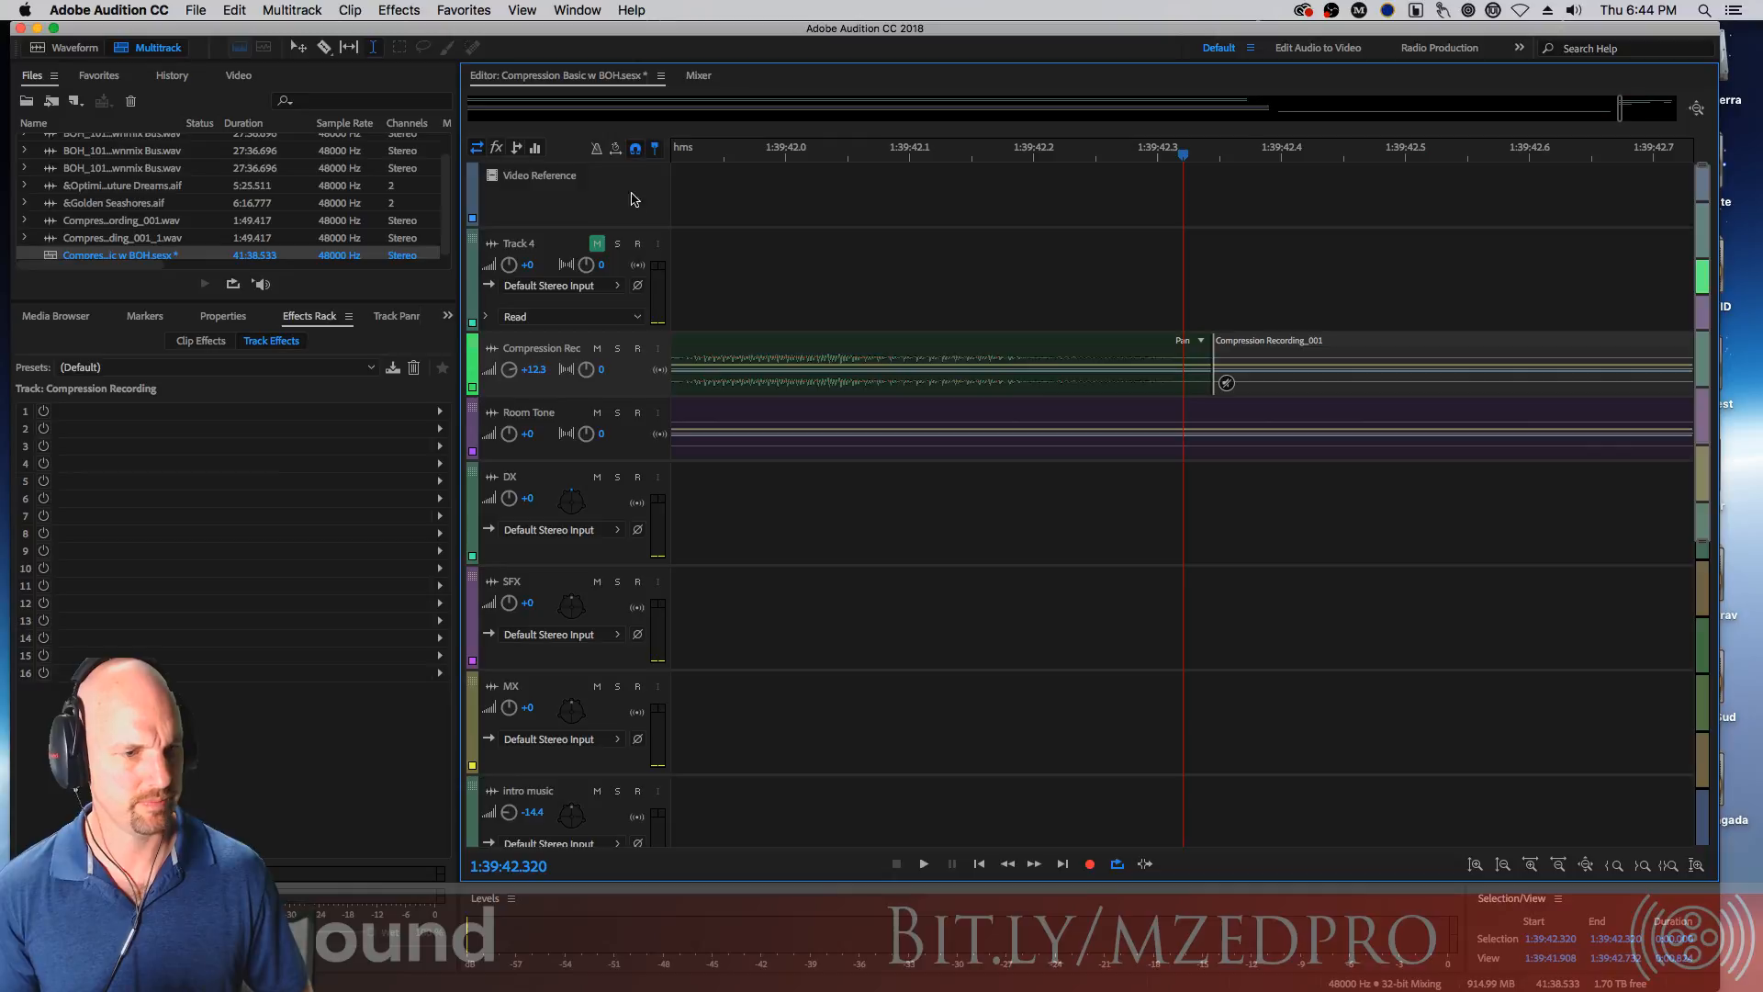
left_click_drag(1243, 345, 1222, 342)
key("super+z")
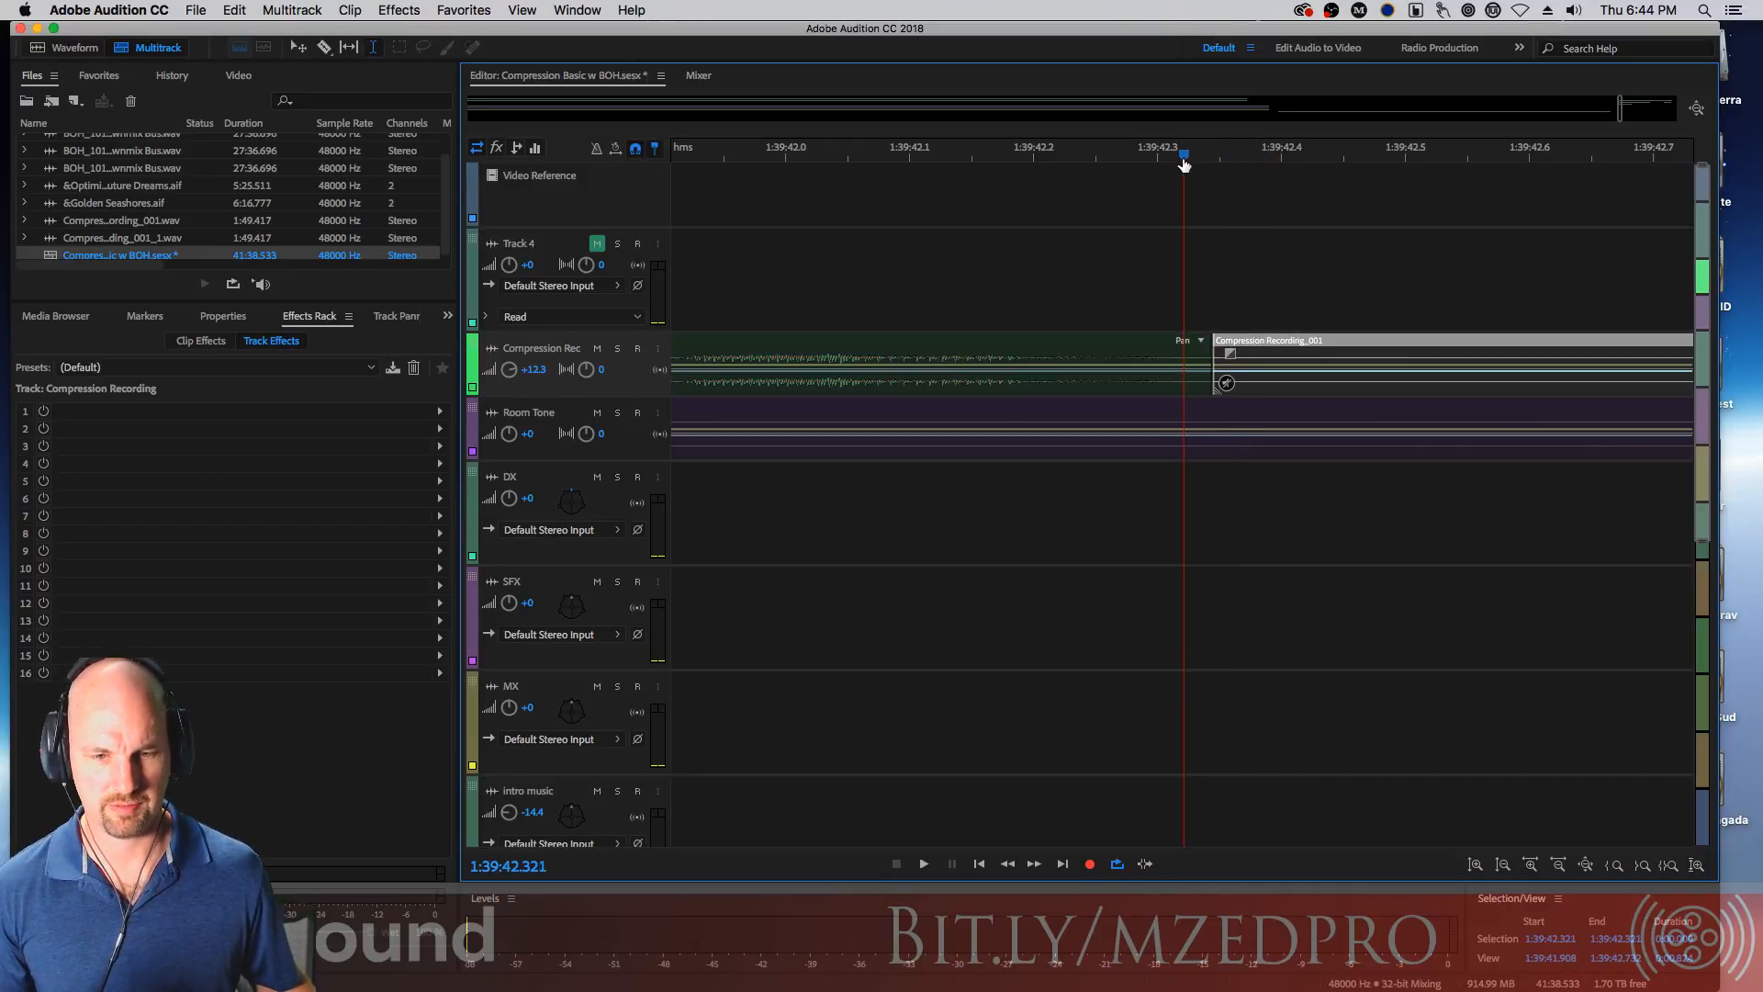
Select the middle dialogue clip's time range and split the Room Tone clip at its edges
left_click_drag(1184, 158, 1212, 163)
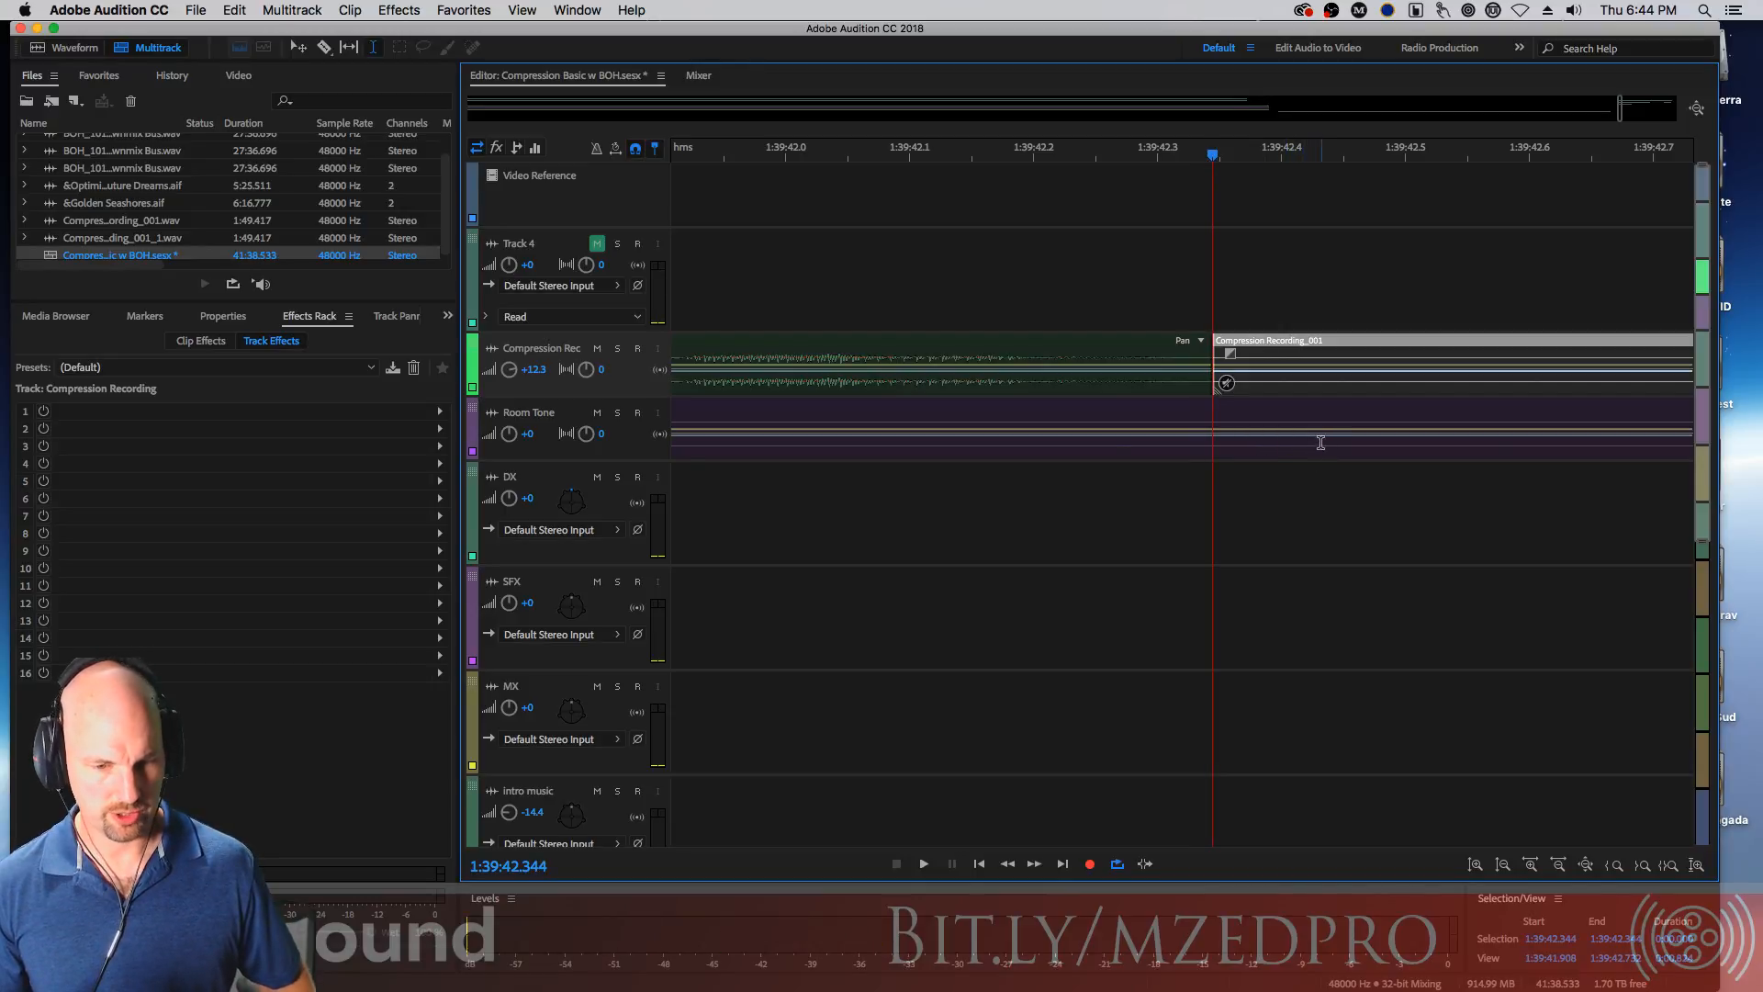
key("minus")
key("minus")
key("minus")
key("minus")
key("minus")
key("minus")
key("minus")
key("minus")
key("minus")
key("minus")
key("minus")
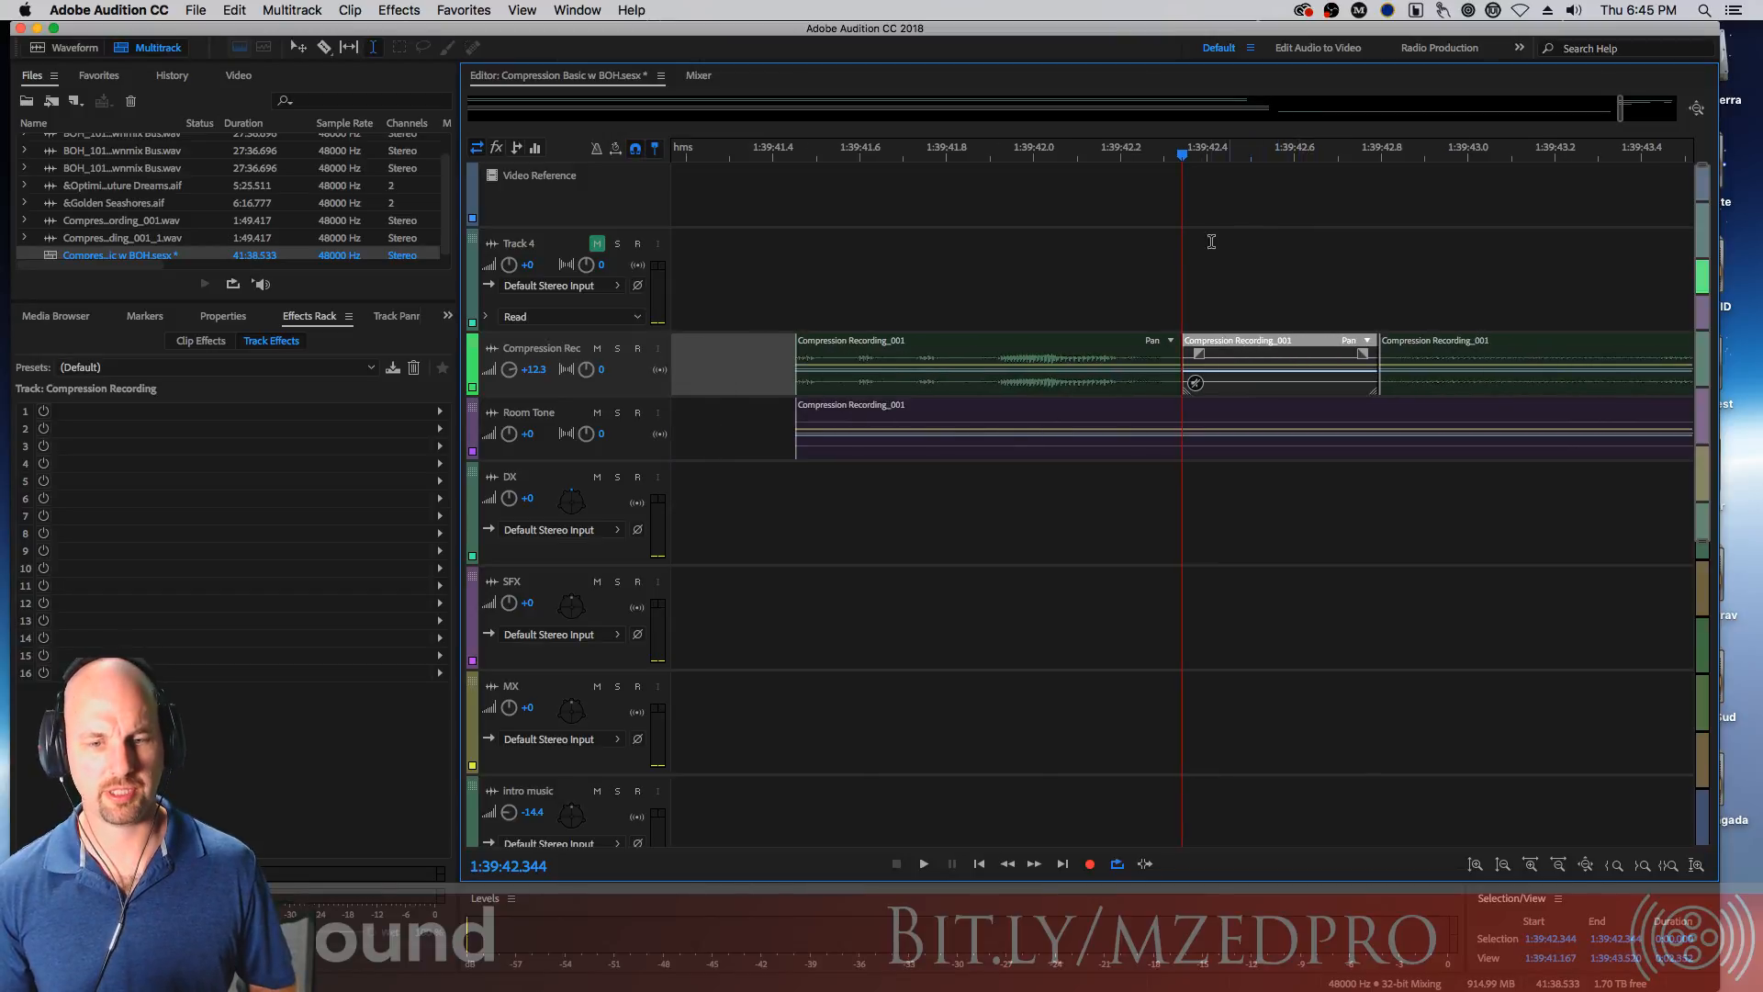
left_click_drag(1240, 377, 1375, 338)
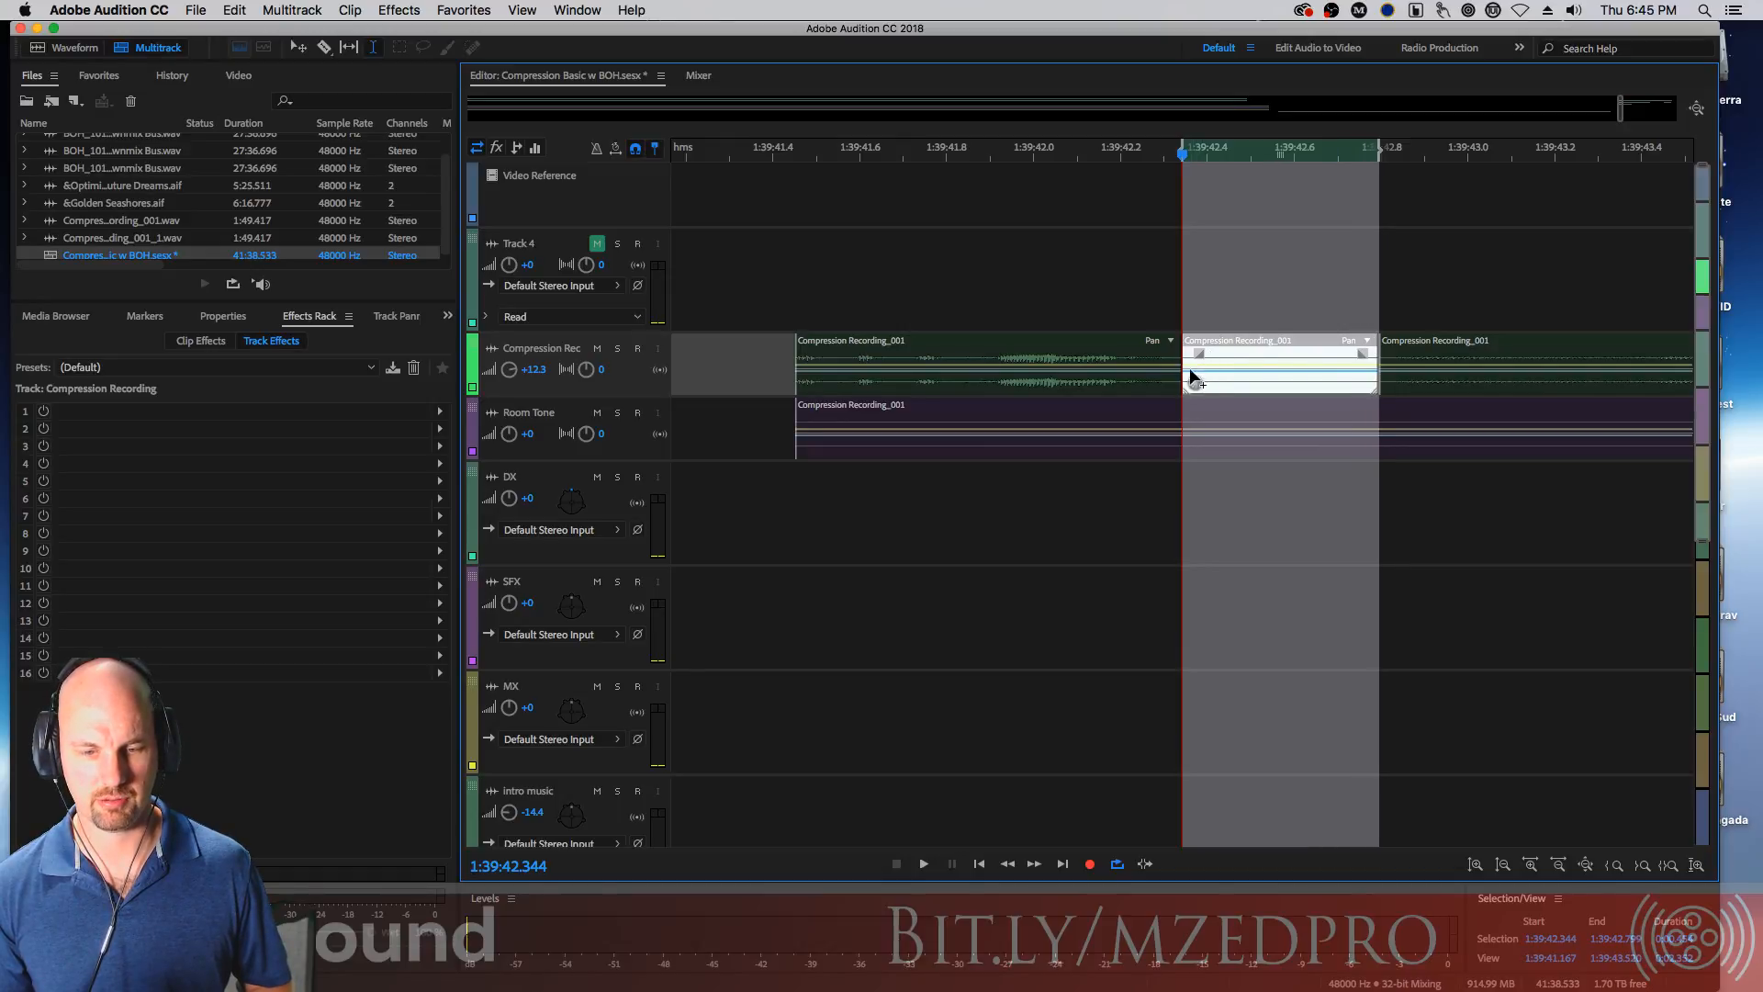
left_click_drag(1255, 354, 1375, 346)
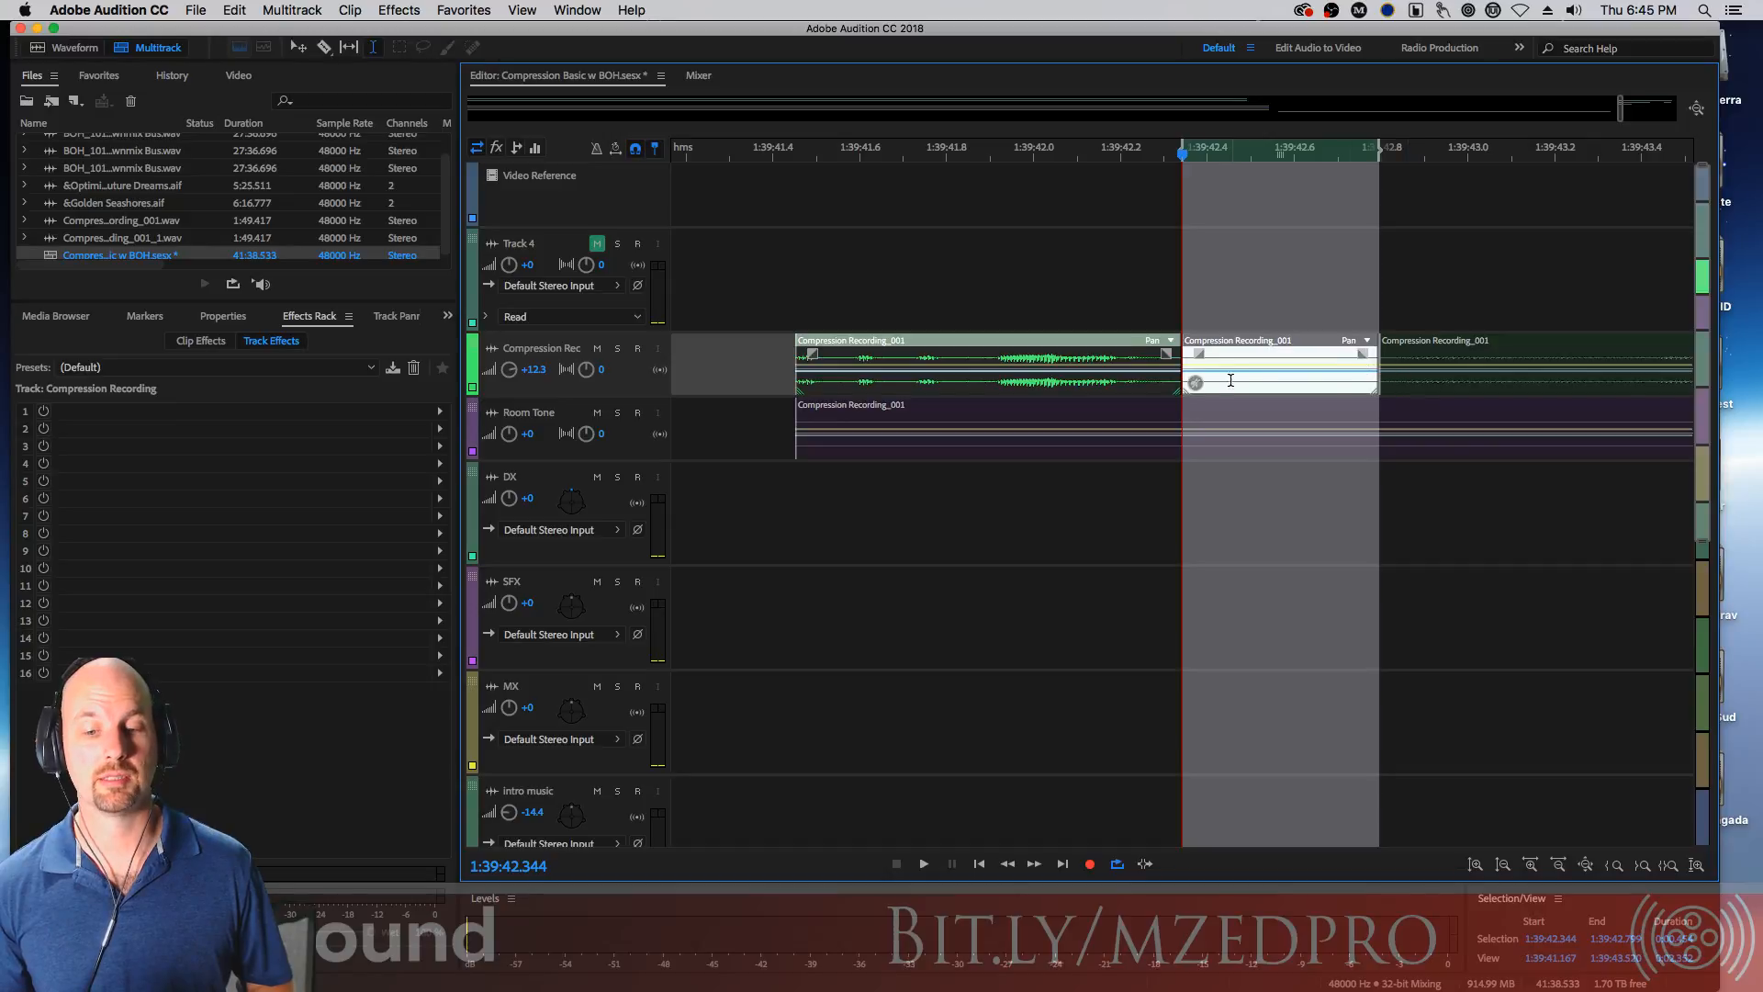
left_click(1066, 411)
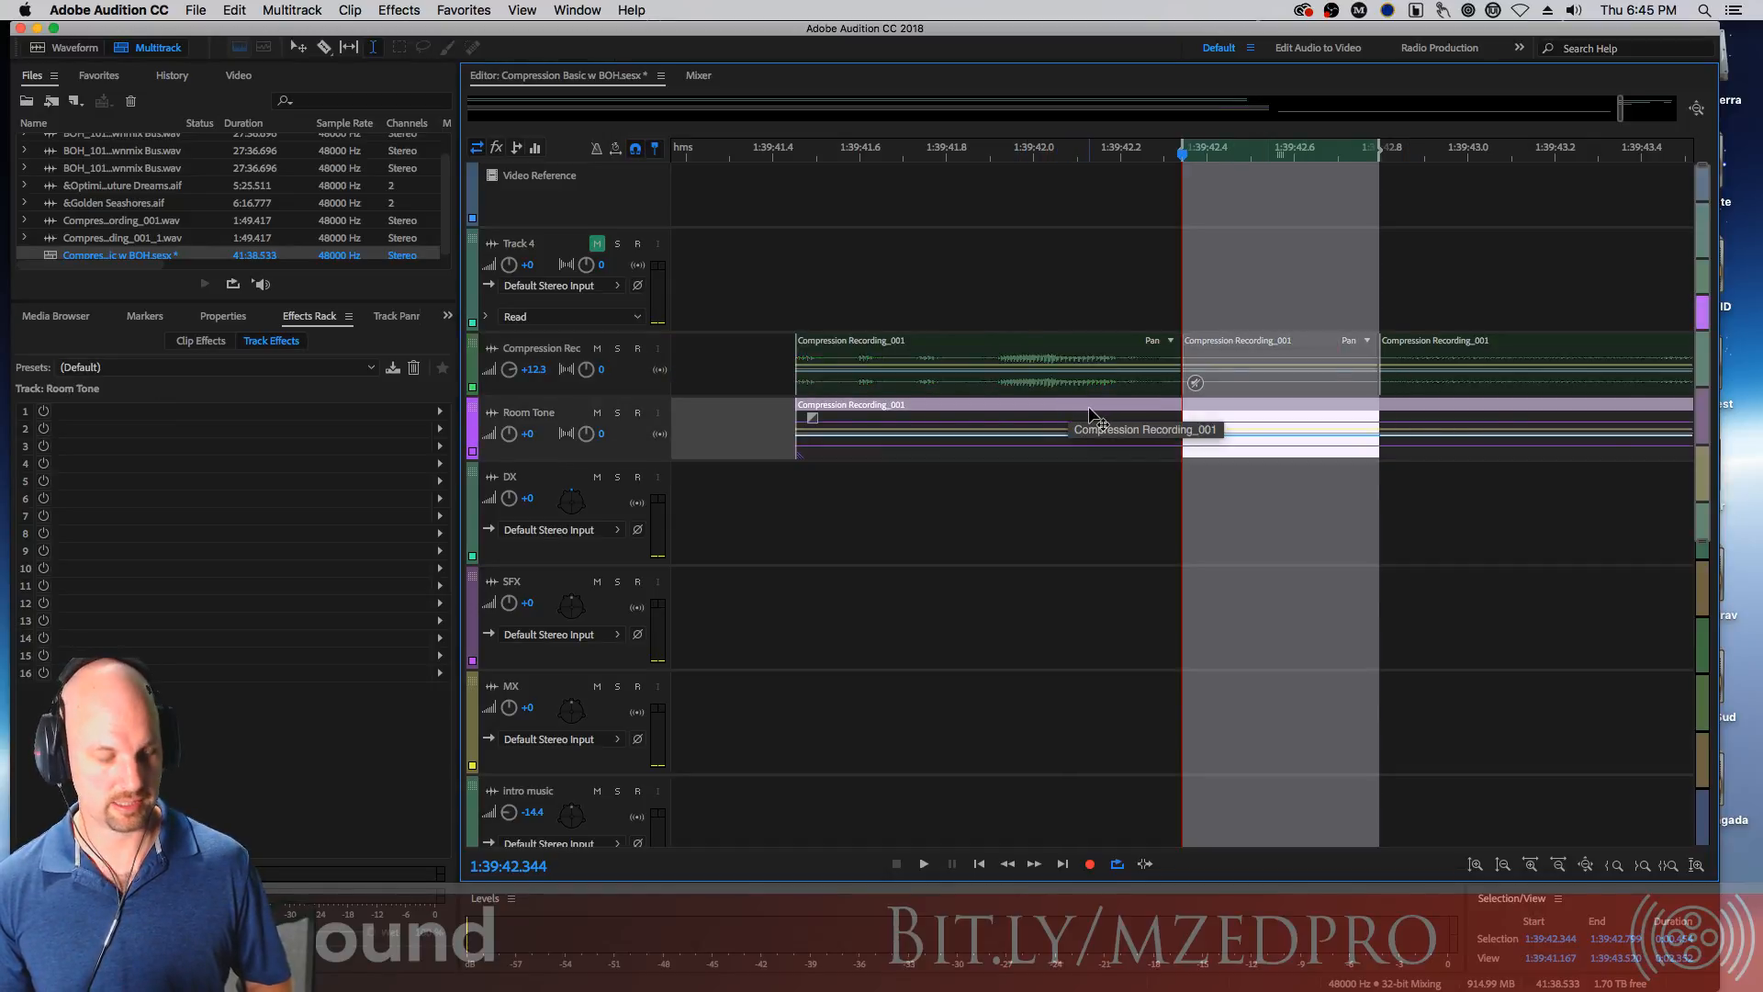
key("super+k")
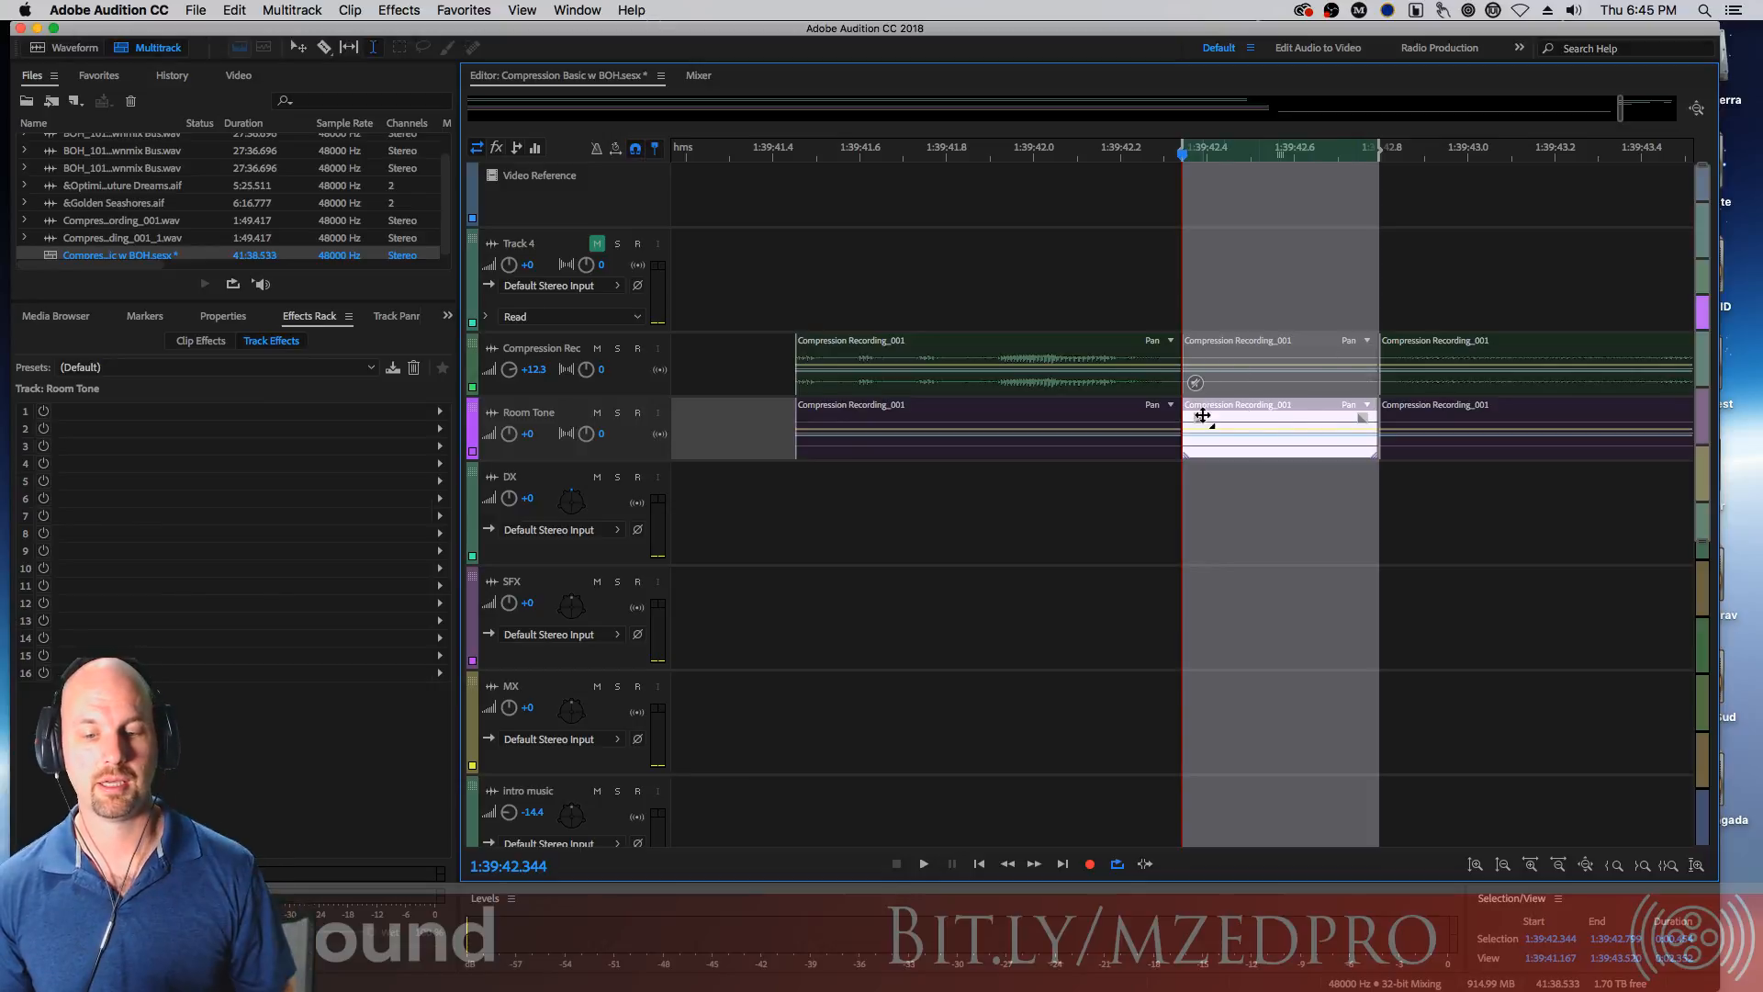
Slide the room tone pieces on either side of the middle segment outward, leaving gaps around it
left_click_drag(1101, 420, 1022, 421)
left_click_drag(1480, 412, 1562, 413)
left_click(1154, 420)
Solo the Room Tone track and play back the edited section
left_click(1024, 183)
key("space")
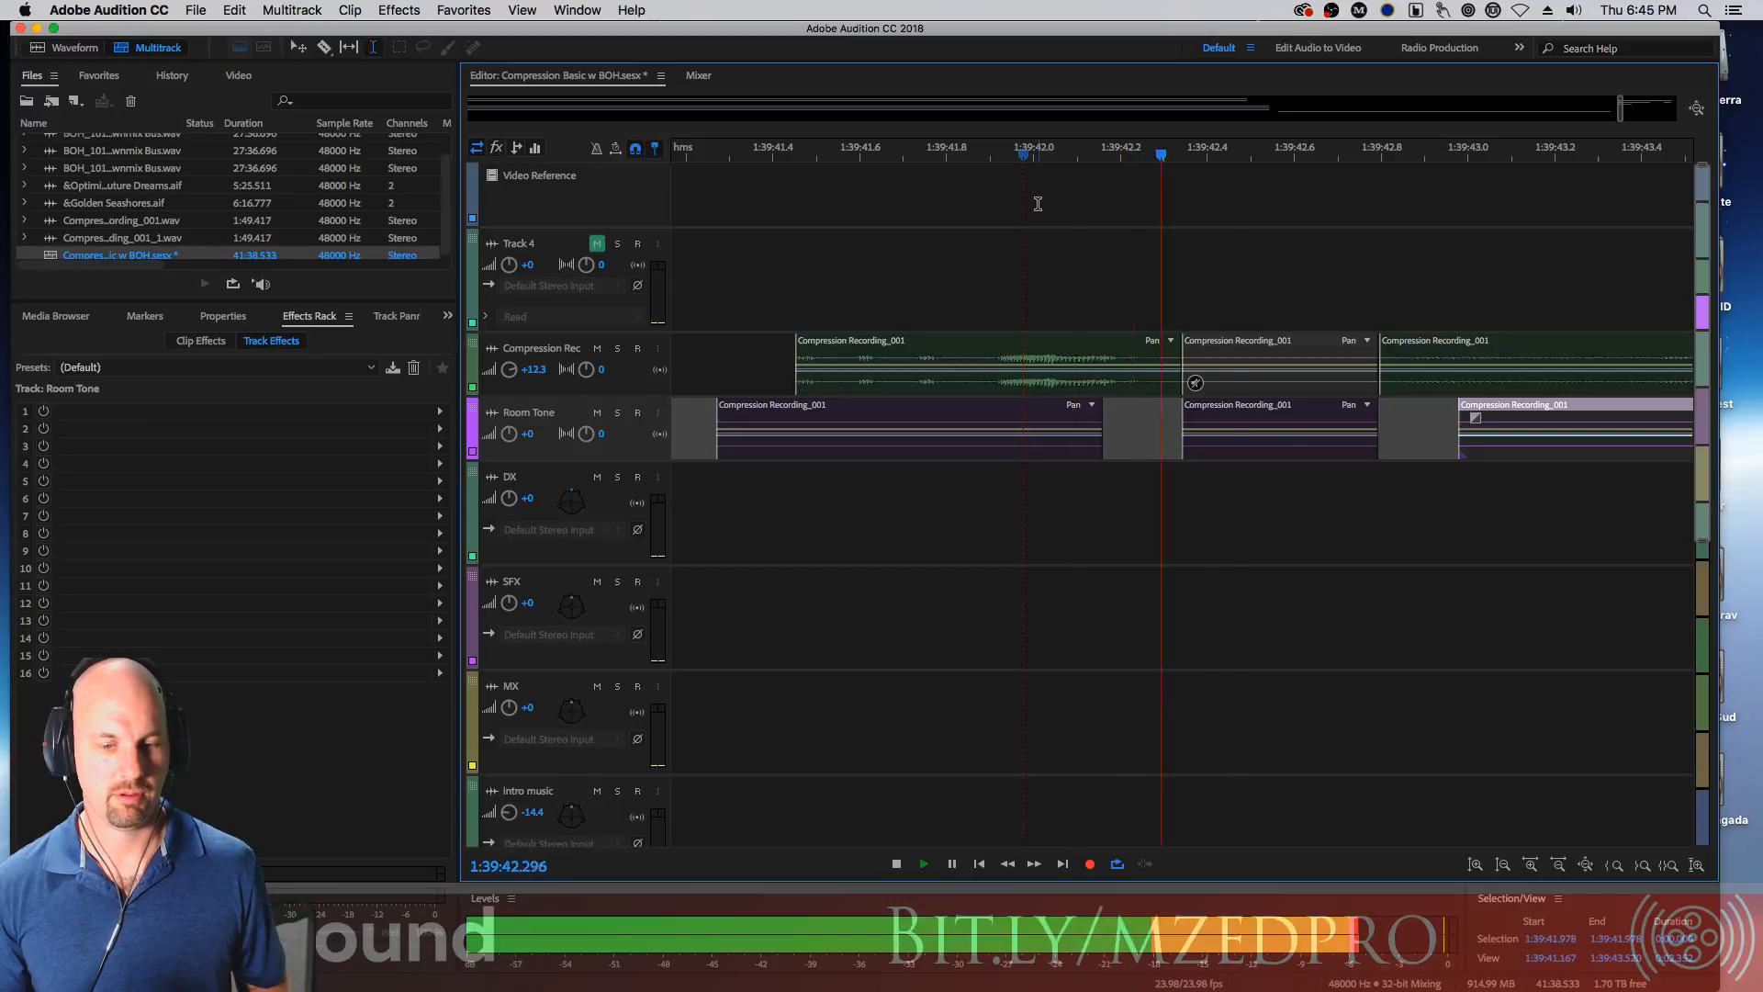
key("space")
left_click(618, 413)
key("space")
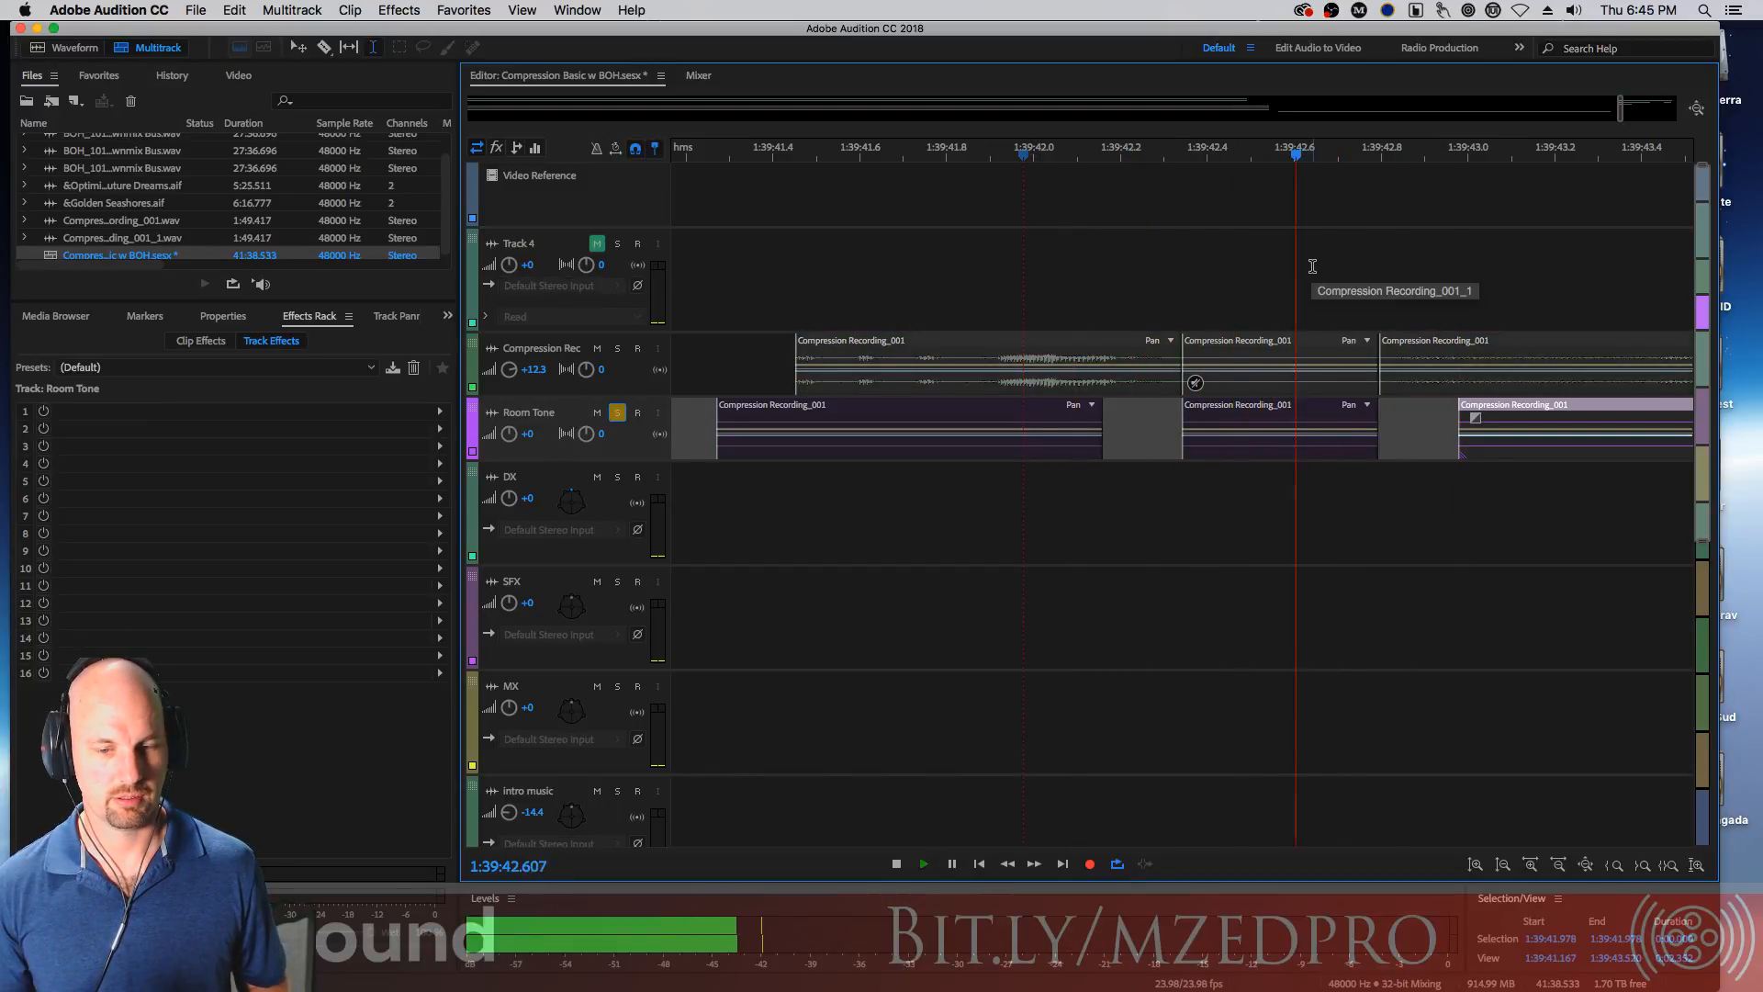
key("space")
key("space")
key("space")
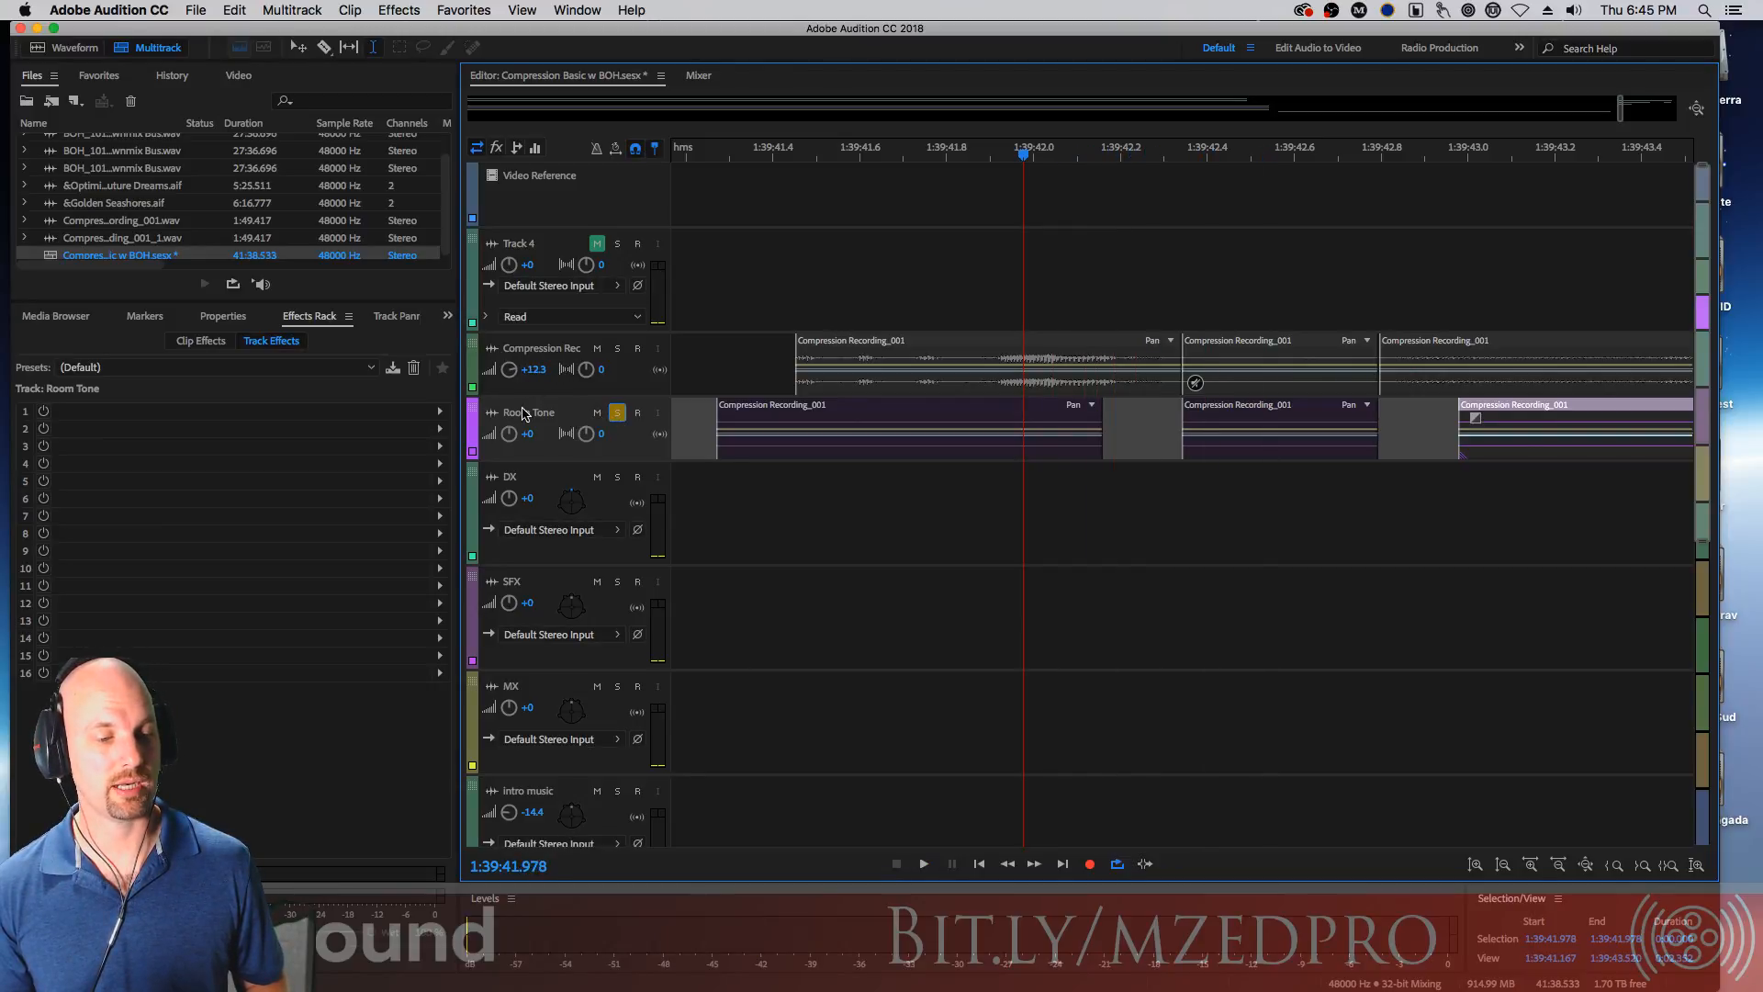
key("9")
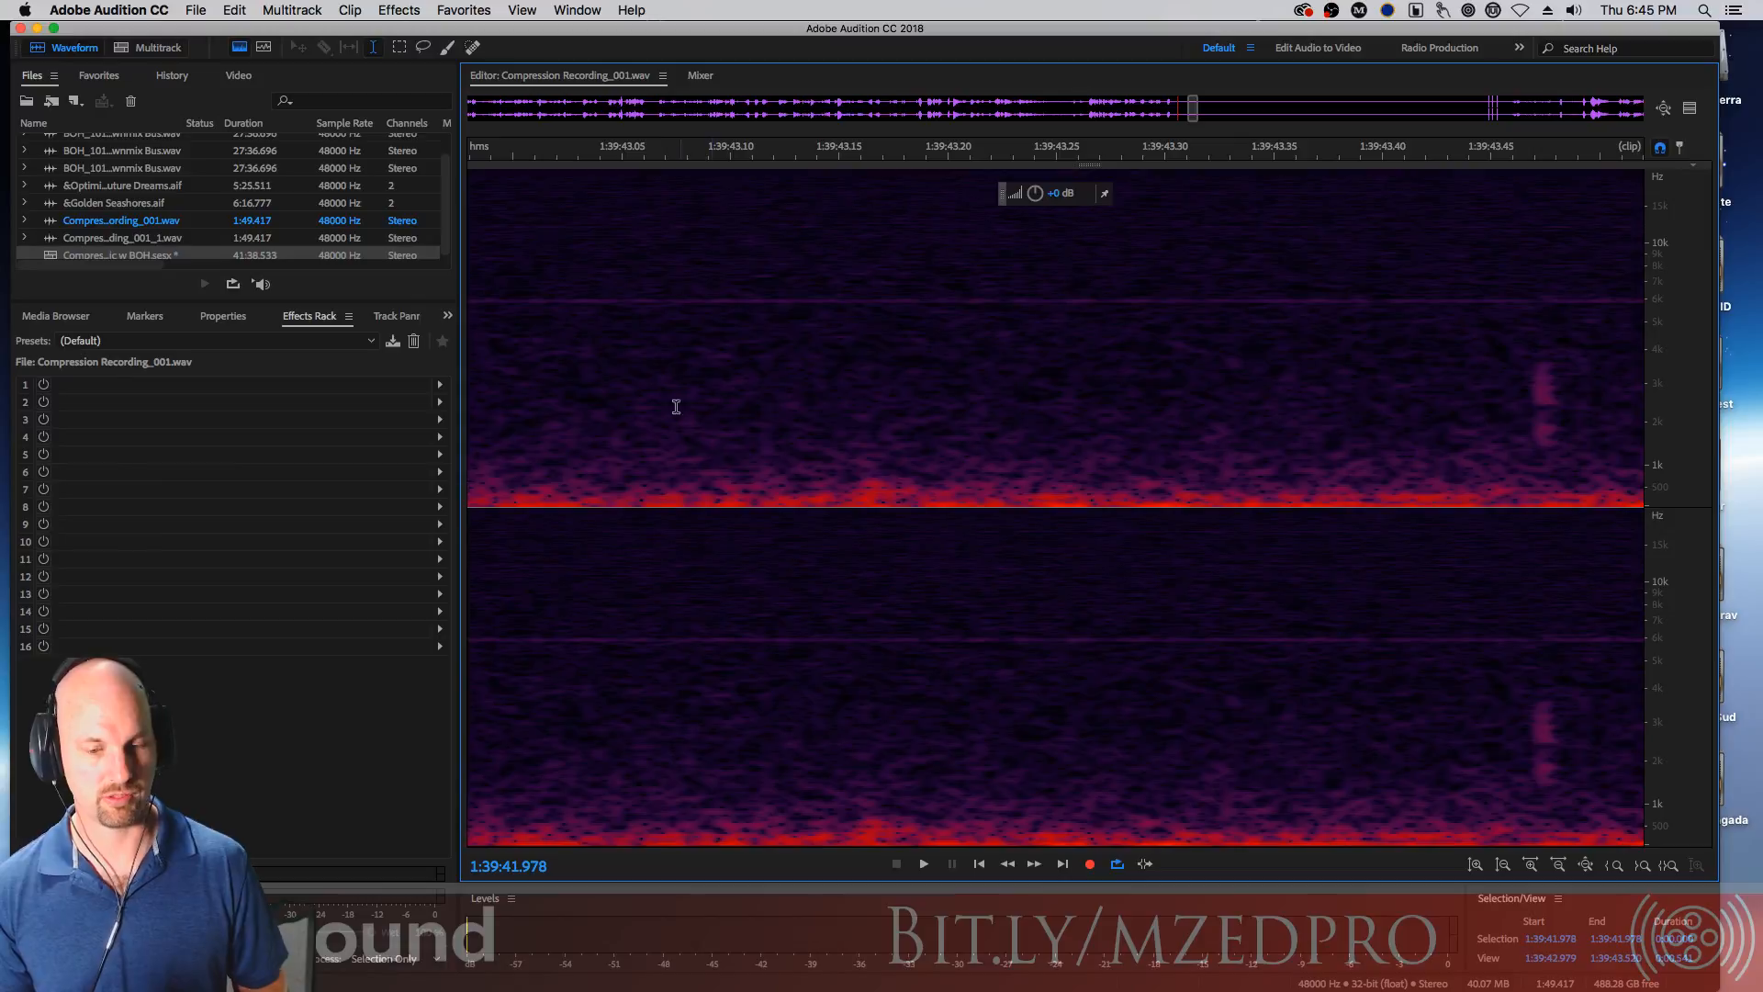
left_click(697, 77)
left_click(643, 77)
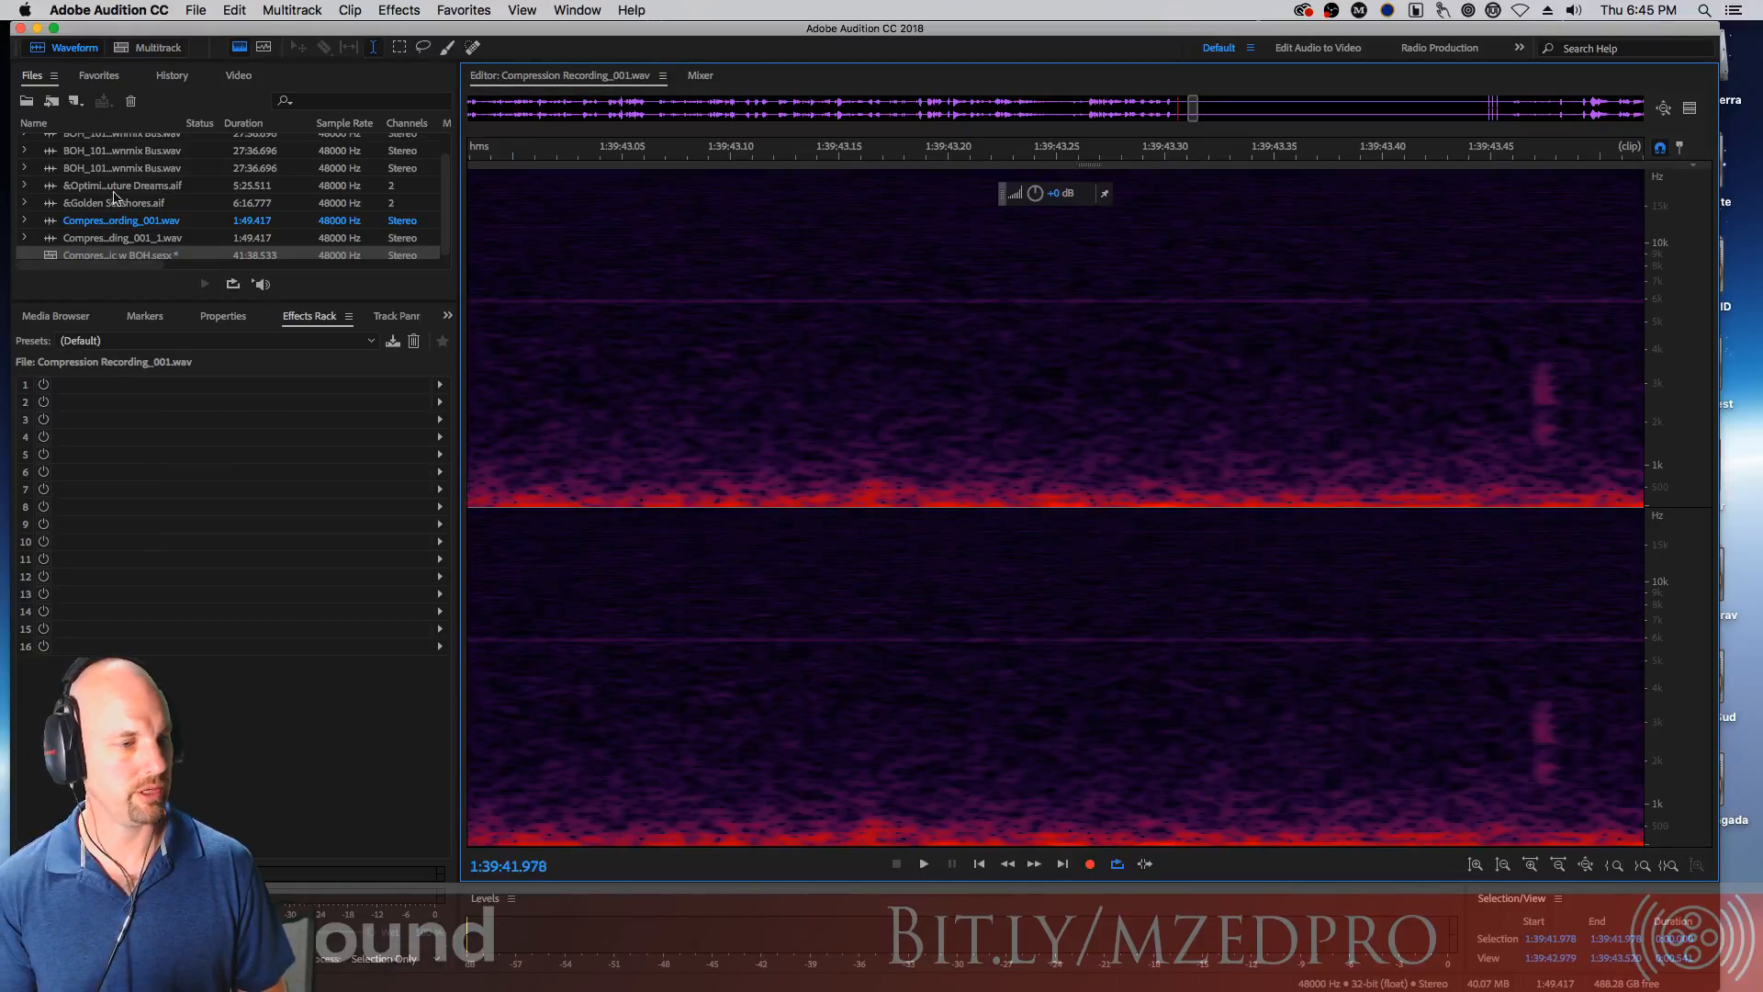
double_click(46, 258)
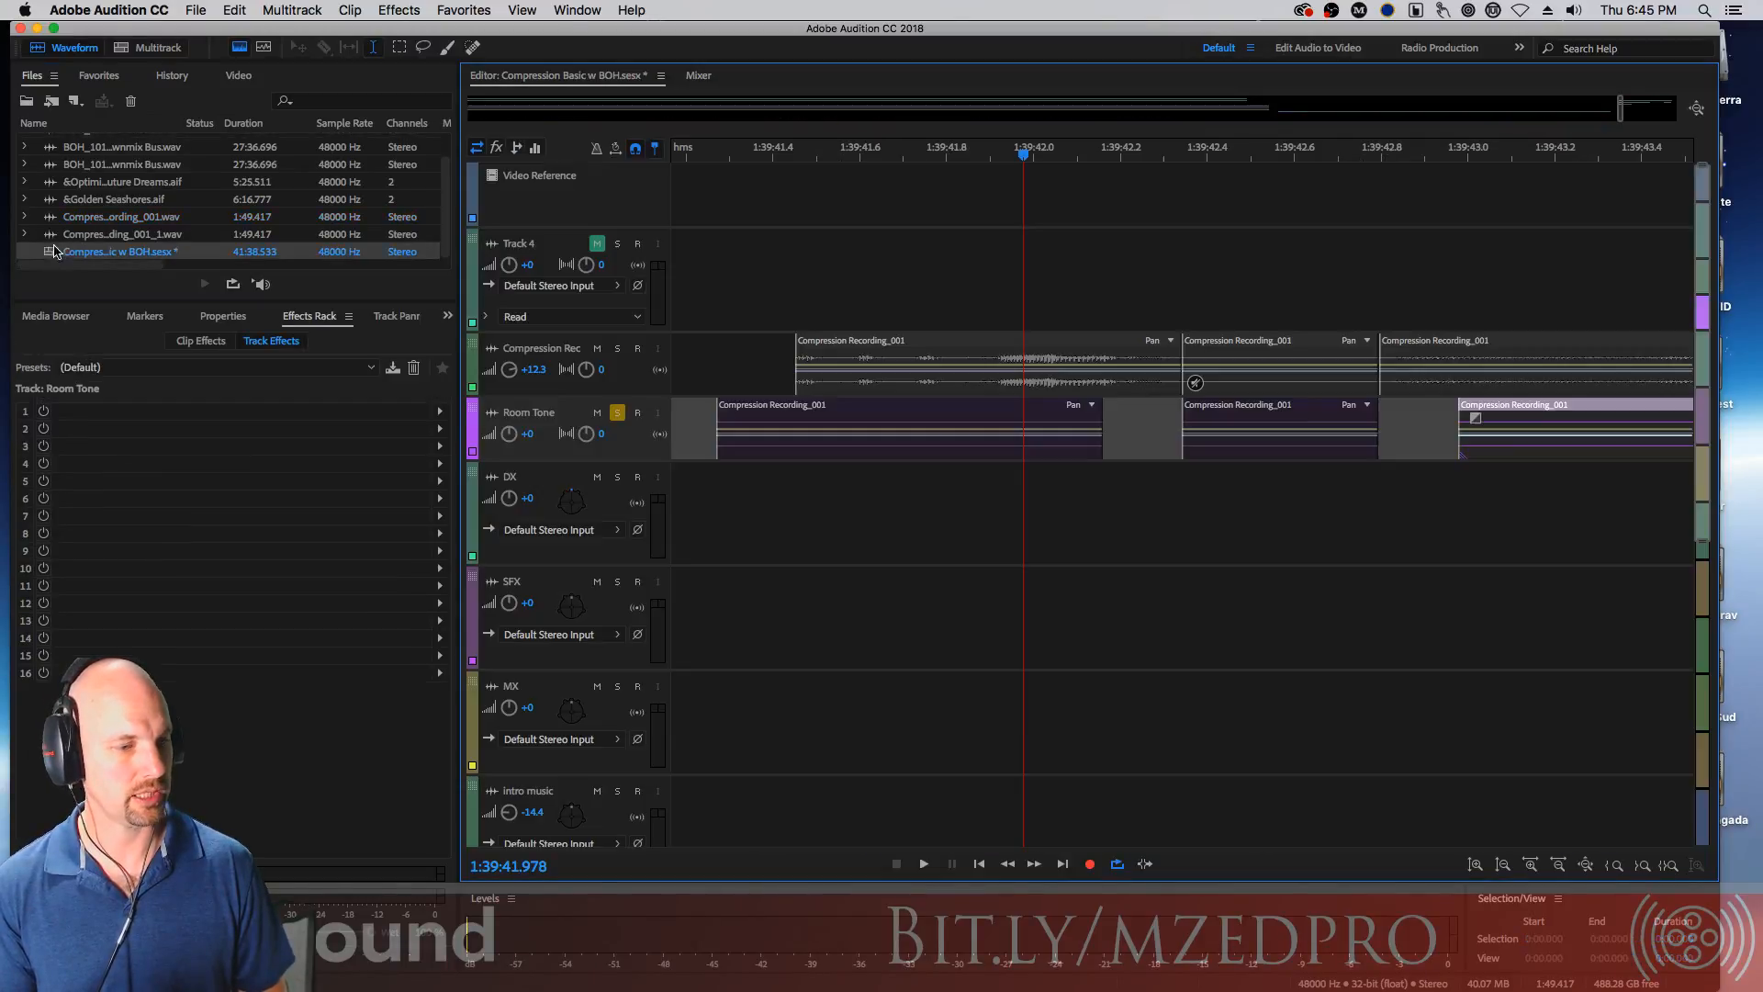
Set the Room Tone track volume to +12.3
left_click(552, 439)
type("12.3")
key("Return")
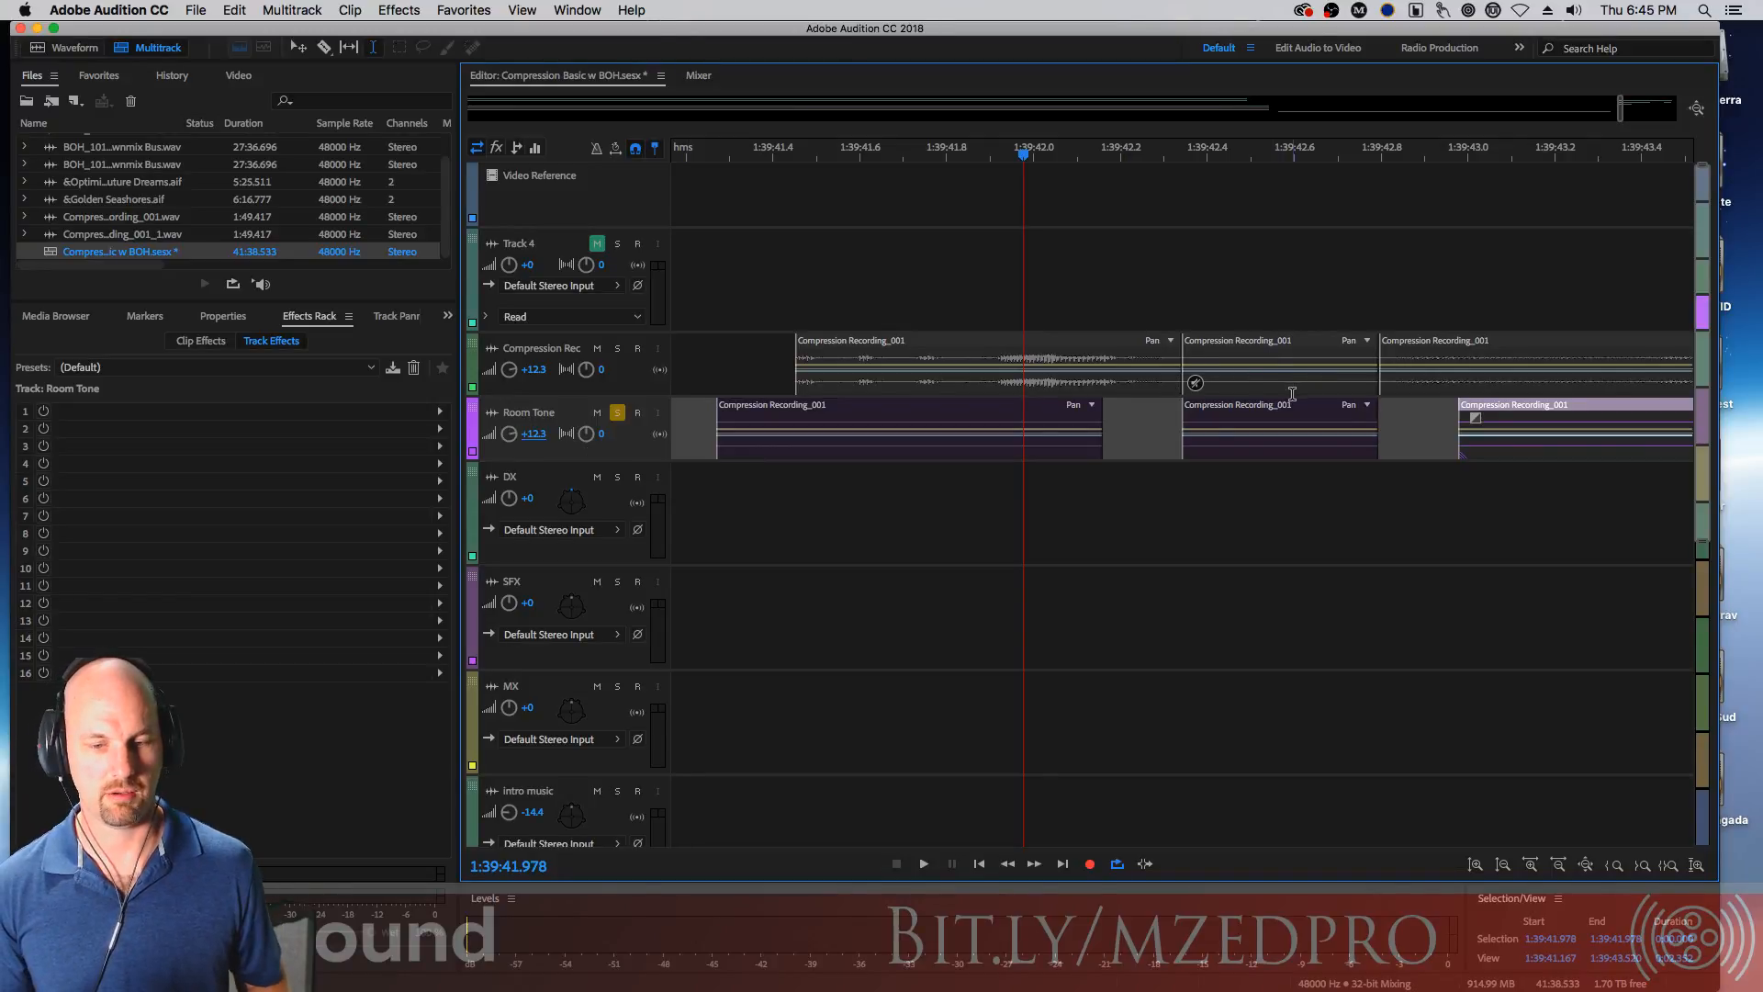
Unsolo the Room Tone track and play back the section from about 1:39:41.5
key("space")
key("space")
left_click(616, 413)
left_click(858, 148)
key("space")
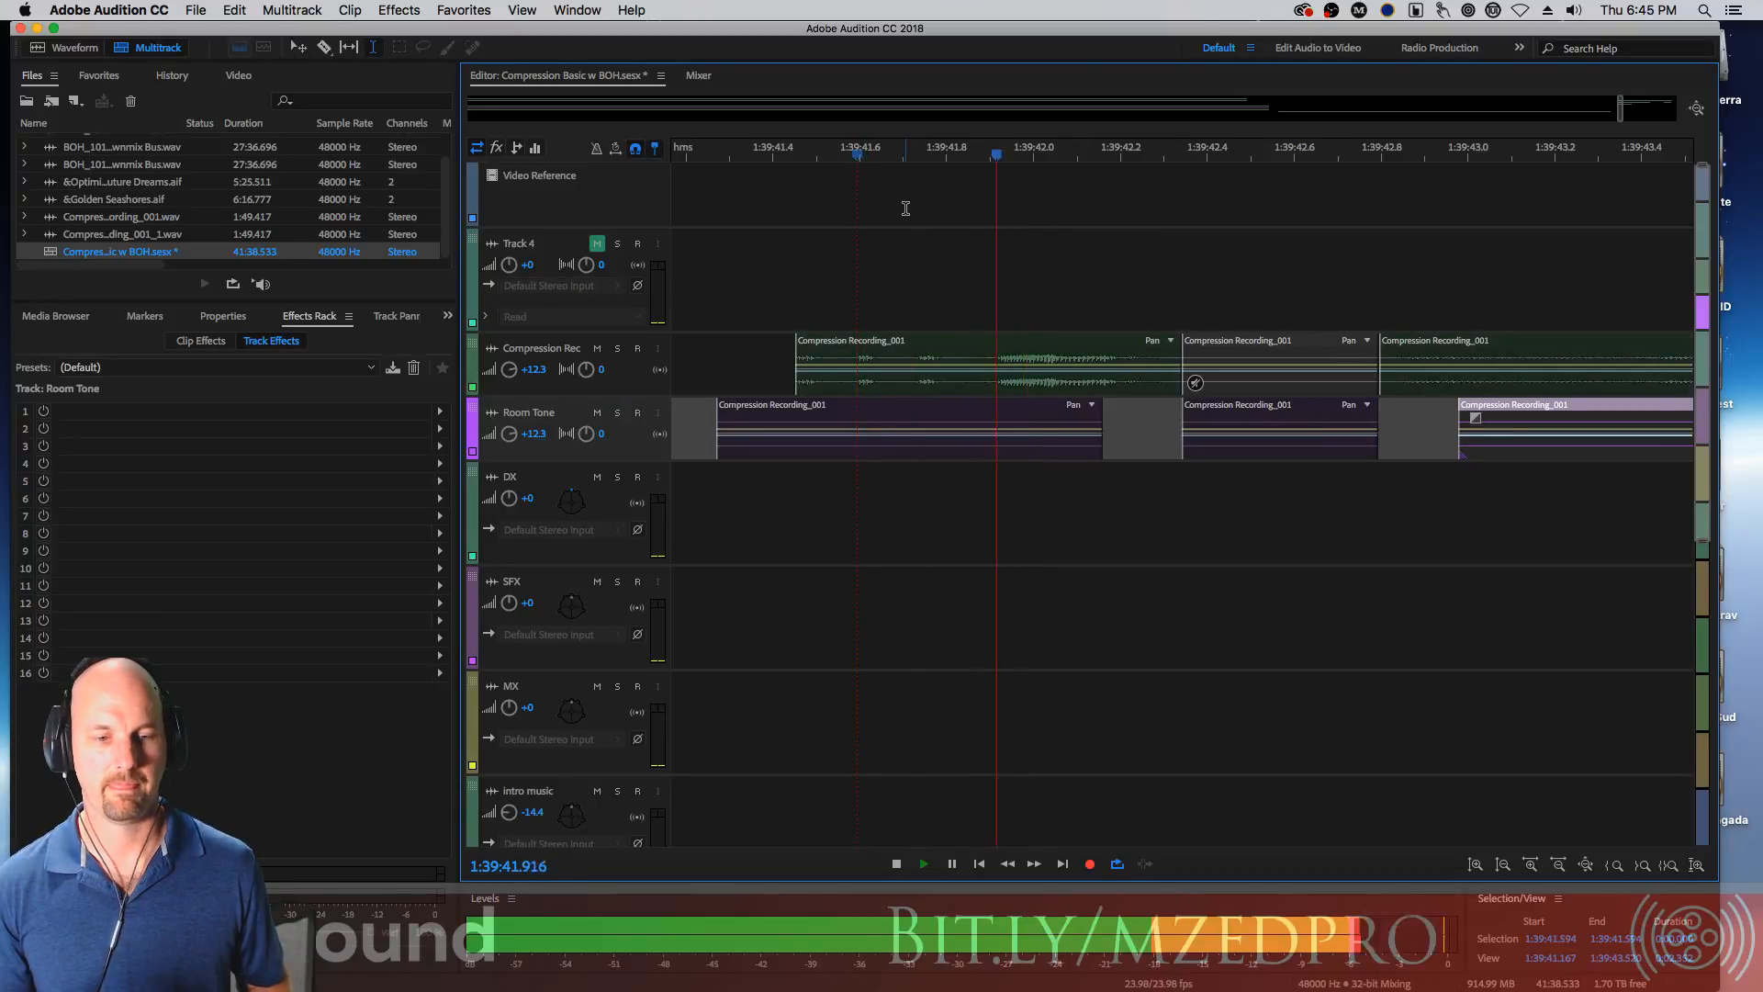
key("space")
left_click(813, 151)
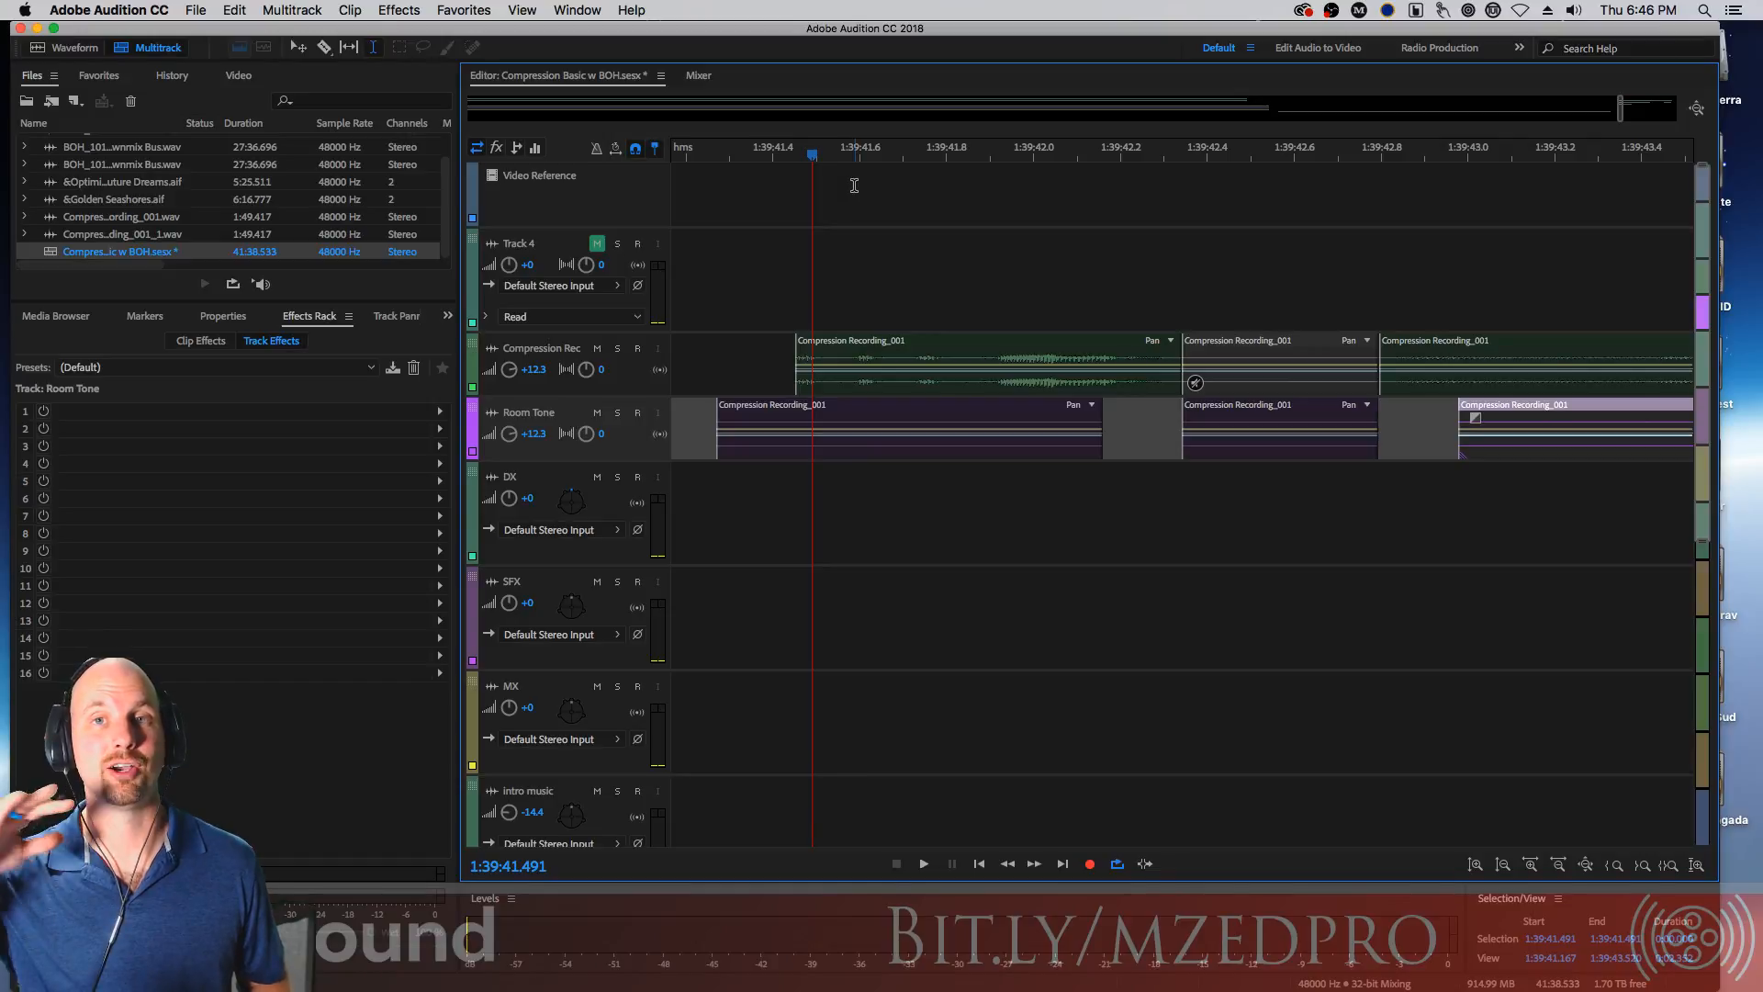
key("space")
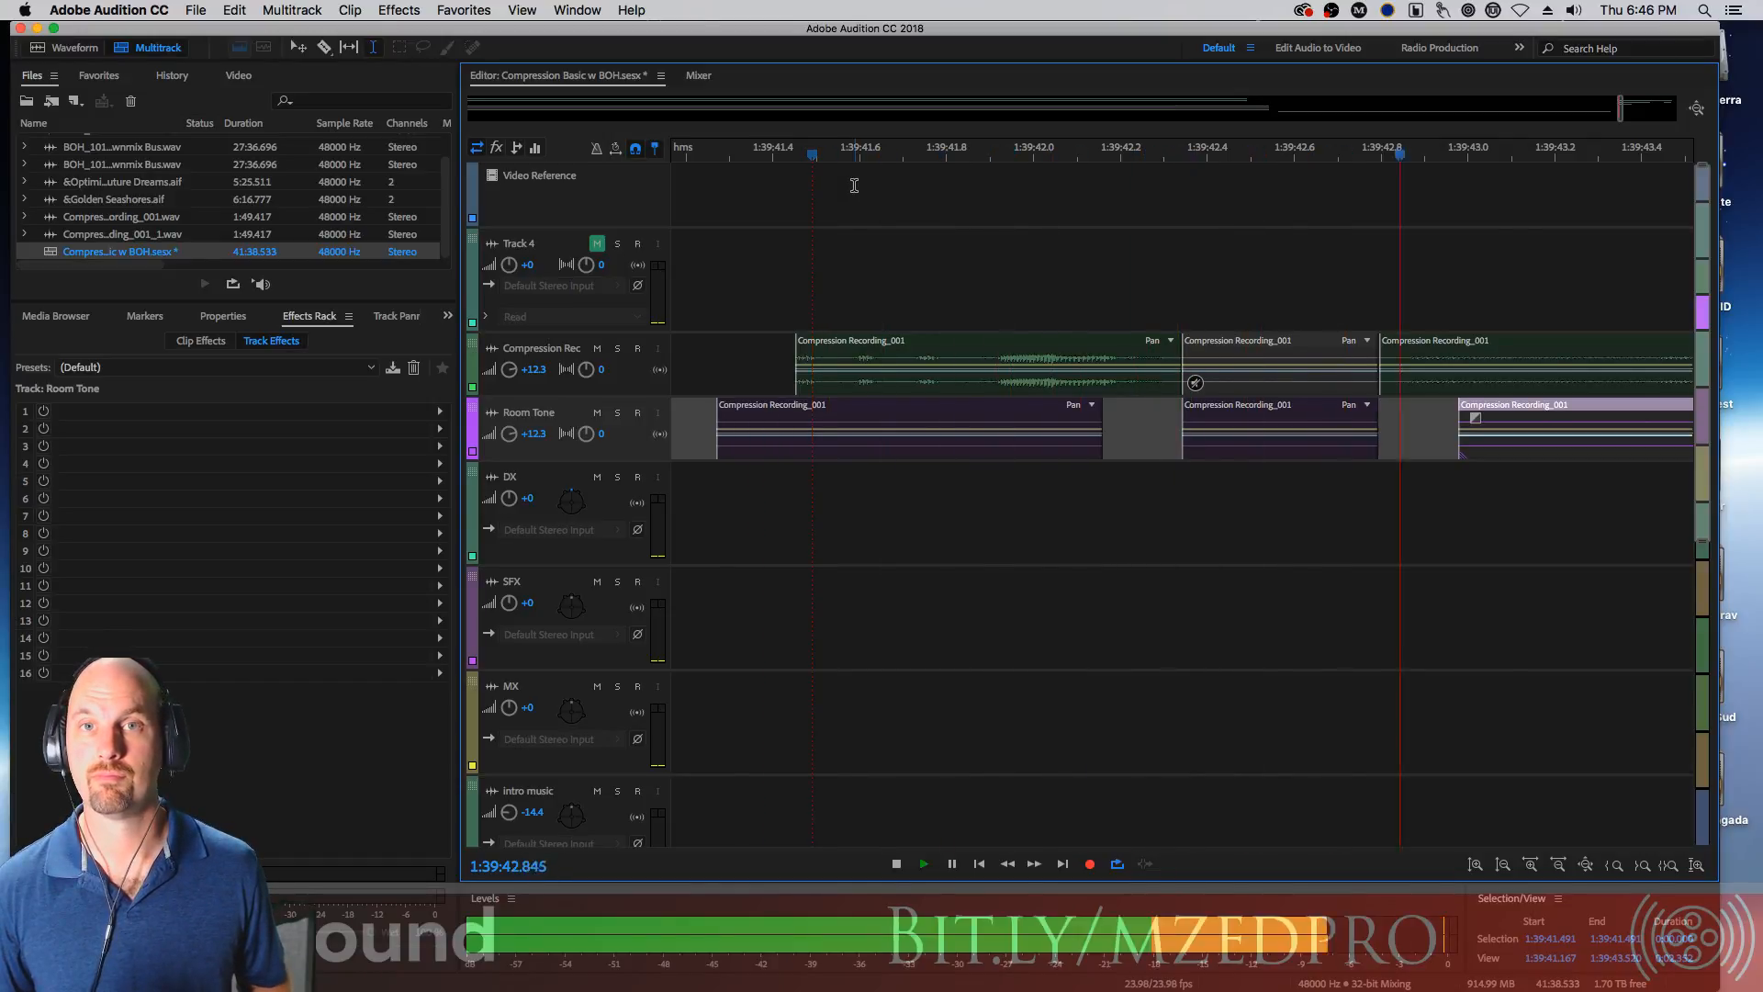
key("space")
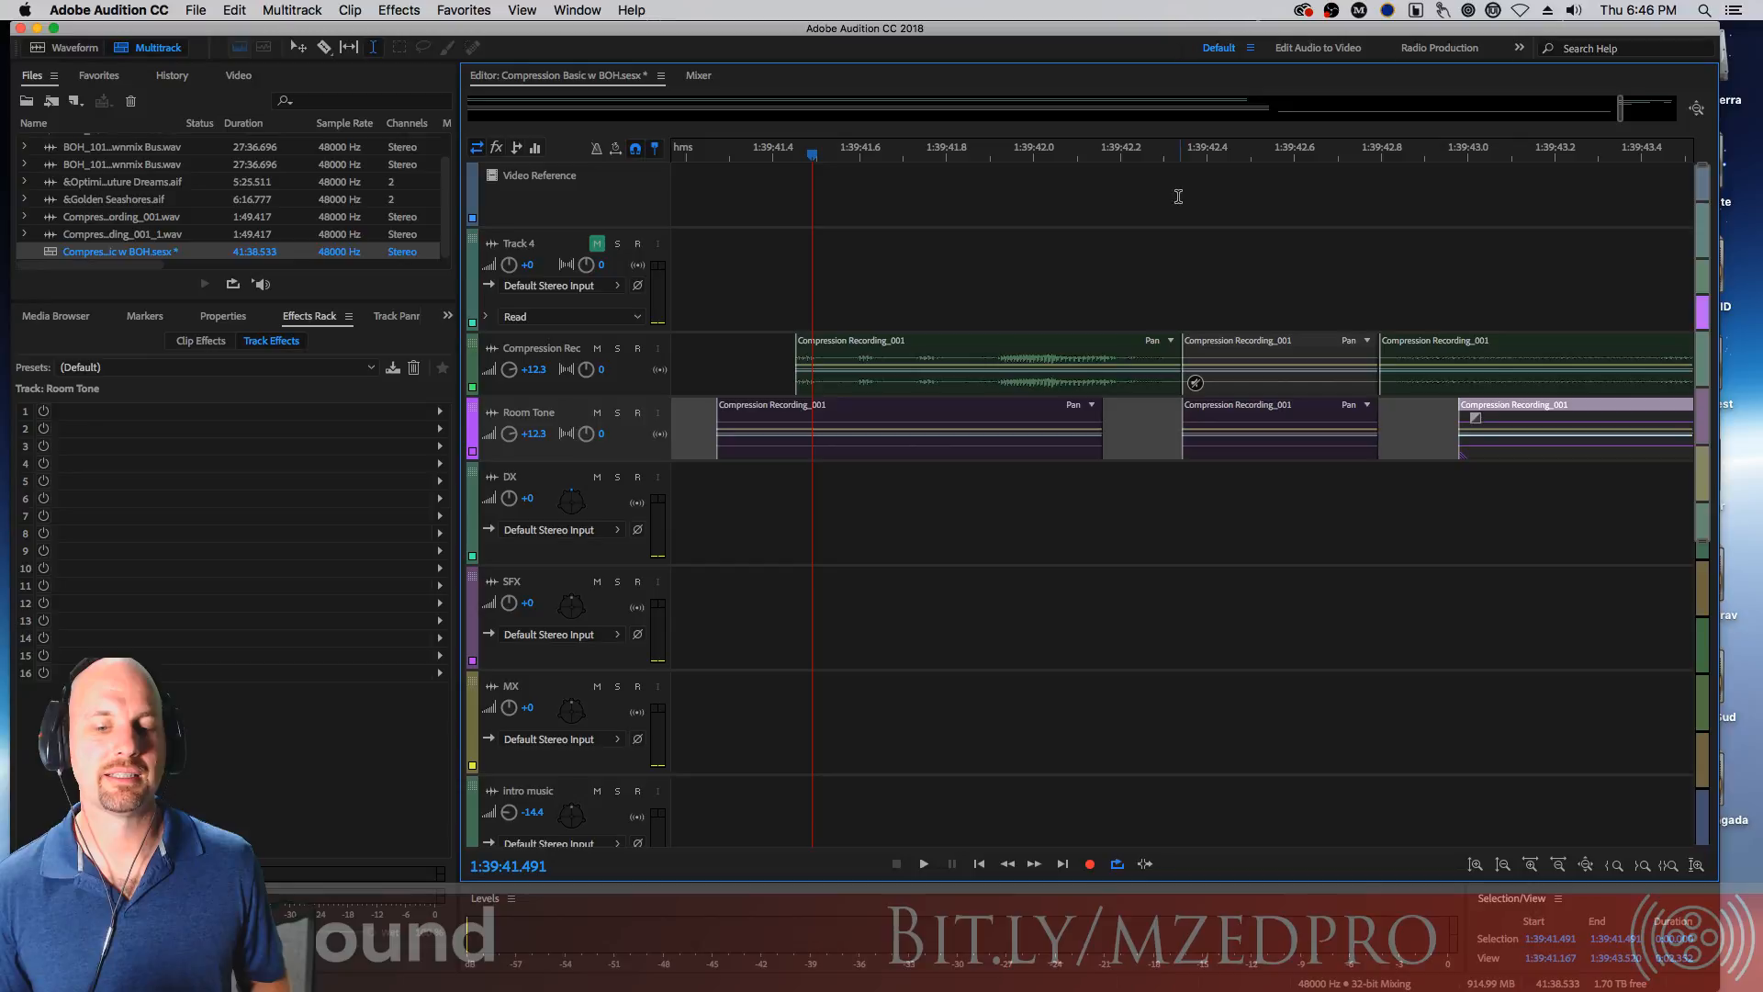
key("space")
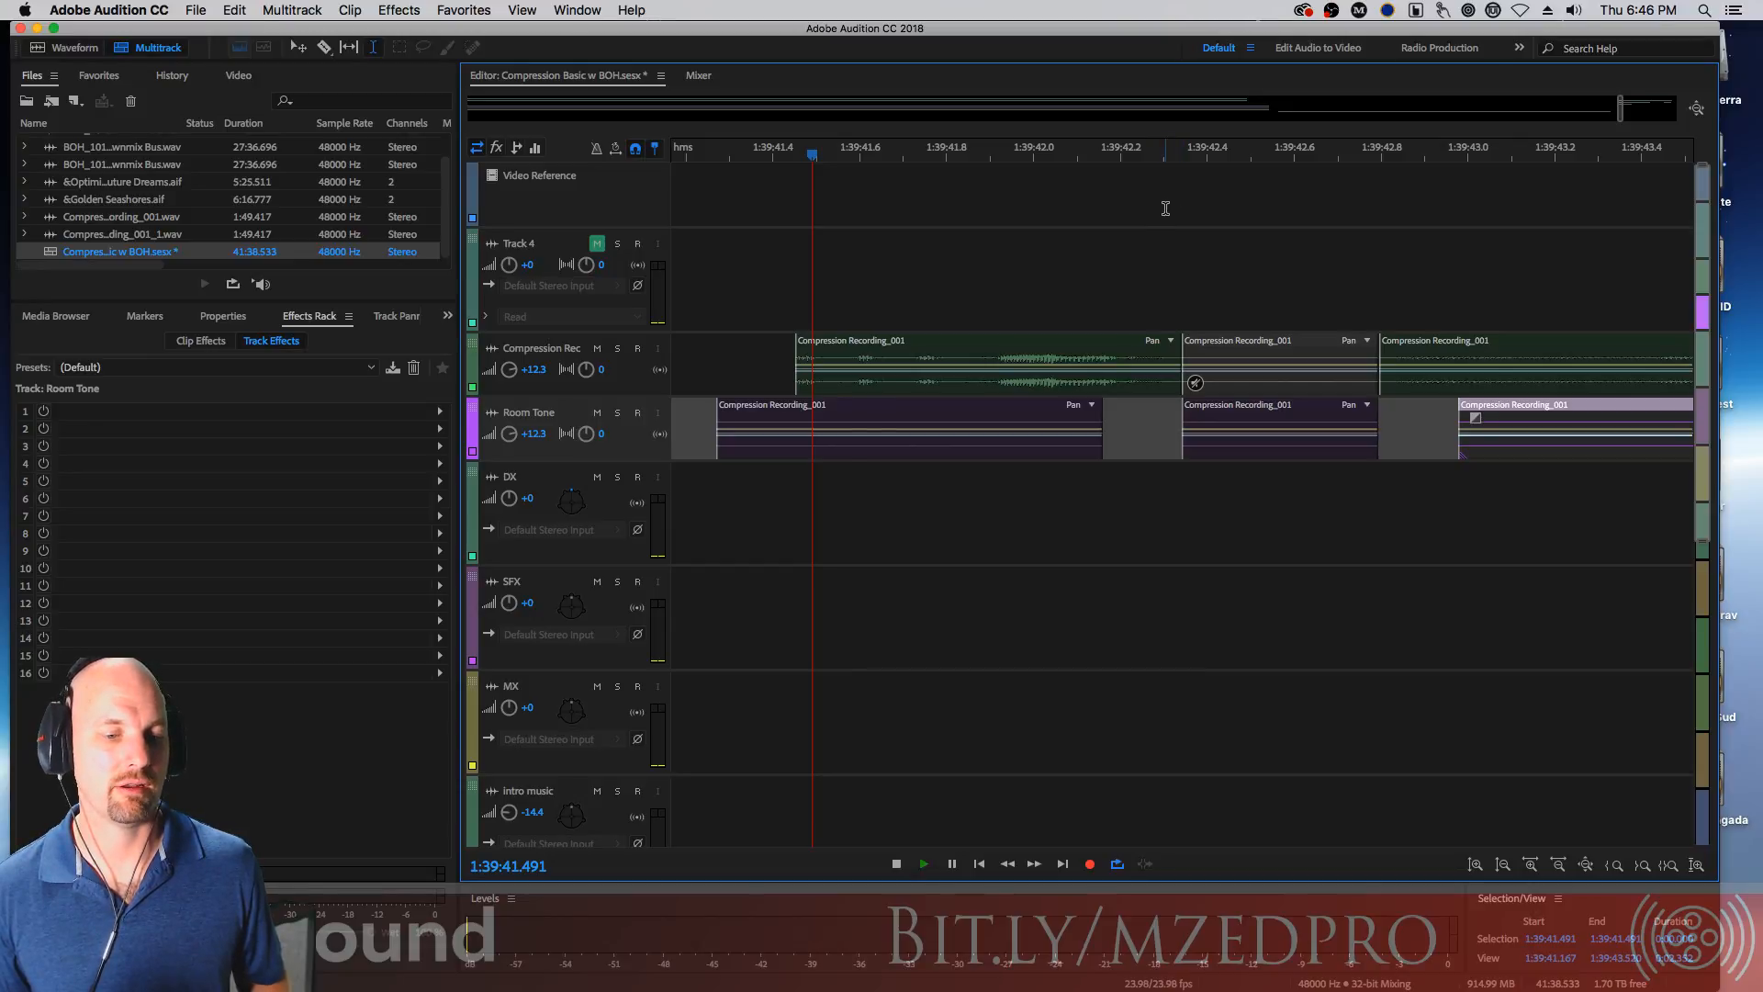
key("space")
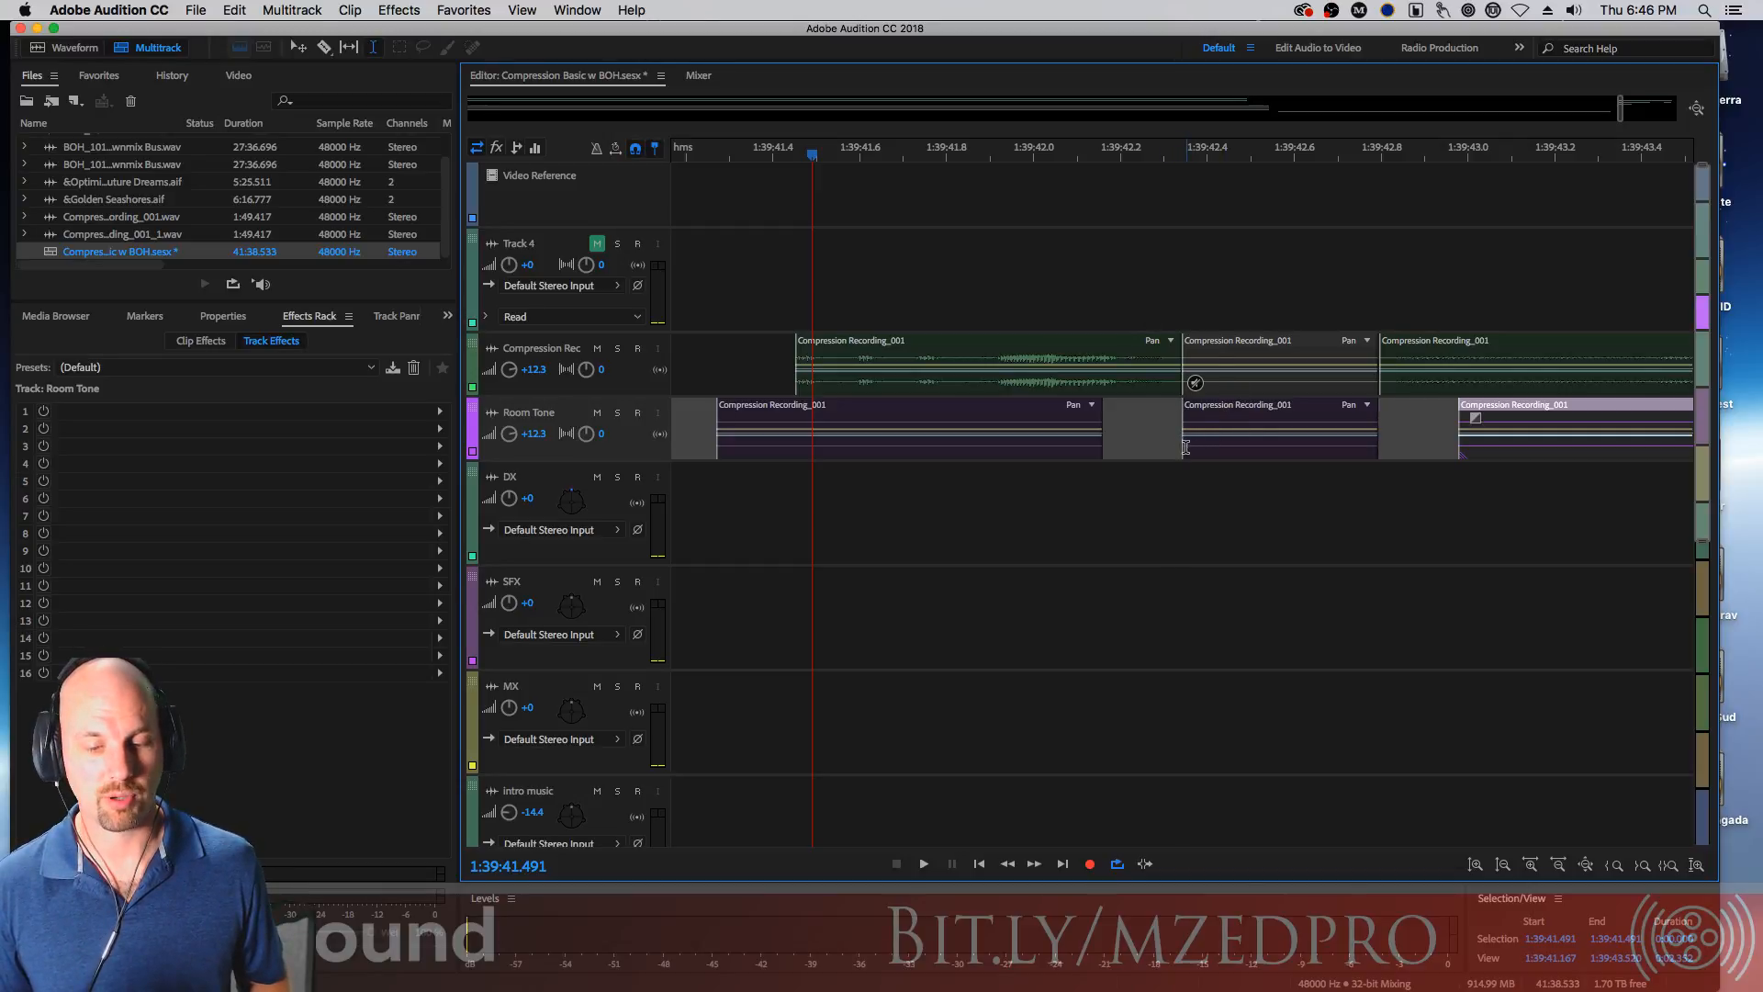
Zoom in and slide the middle room tone clip to start slightly before its dialogue clip
left_click(1186, 448)
mouse_move(1183, 448)
left_mouse_down()
mouse_move(1163, 449)
mouse_move(1186, 450)
left_mouse_up()
key("equal")
key("equal")
key("equal")
key("equal")
key("equal")
key("equal")
key("equal")
key("equal")
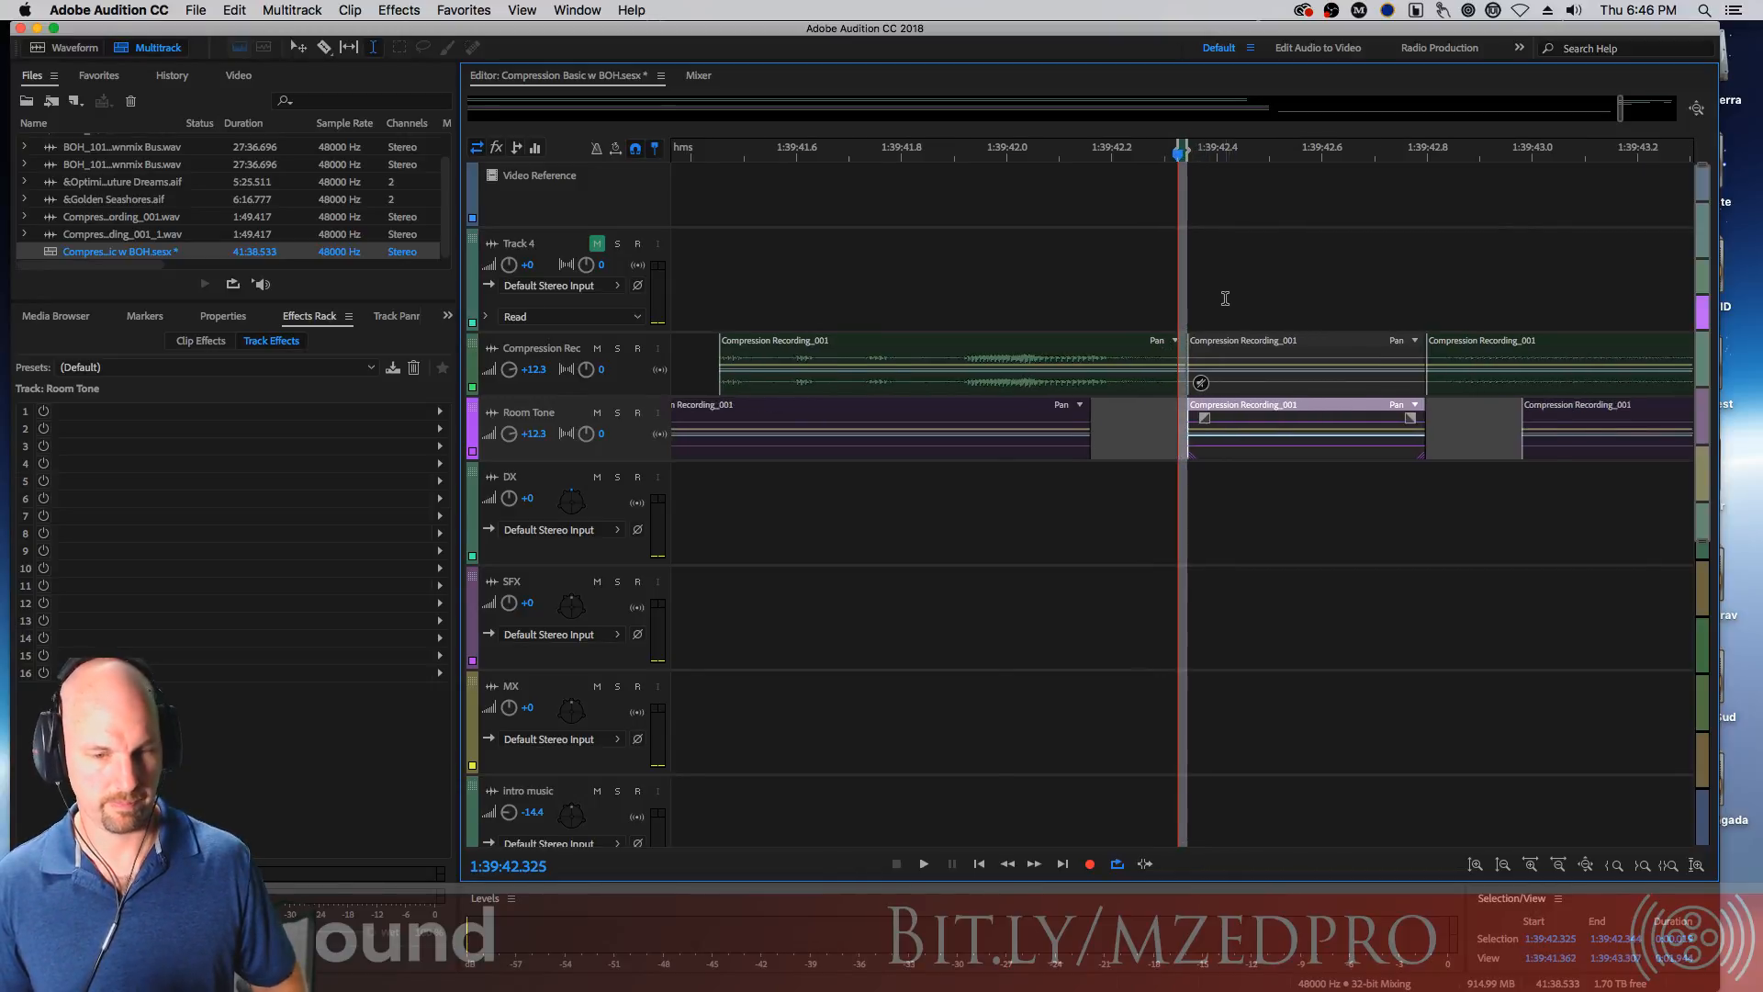
key("equal")
key("equal")
key("equal")
key("equal")
key("equal")
key("equal")
key("equal")
key("equal")
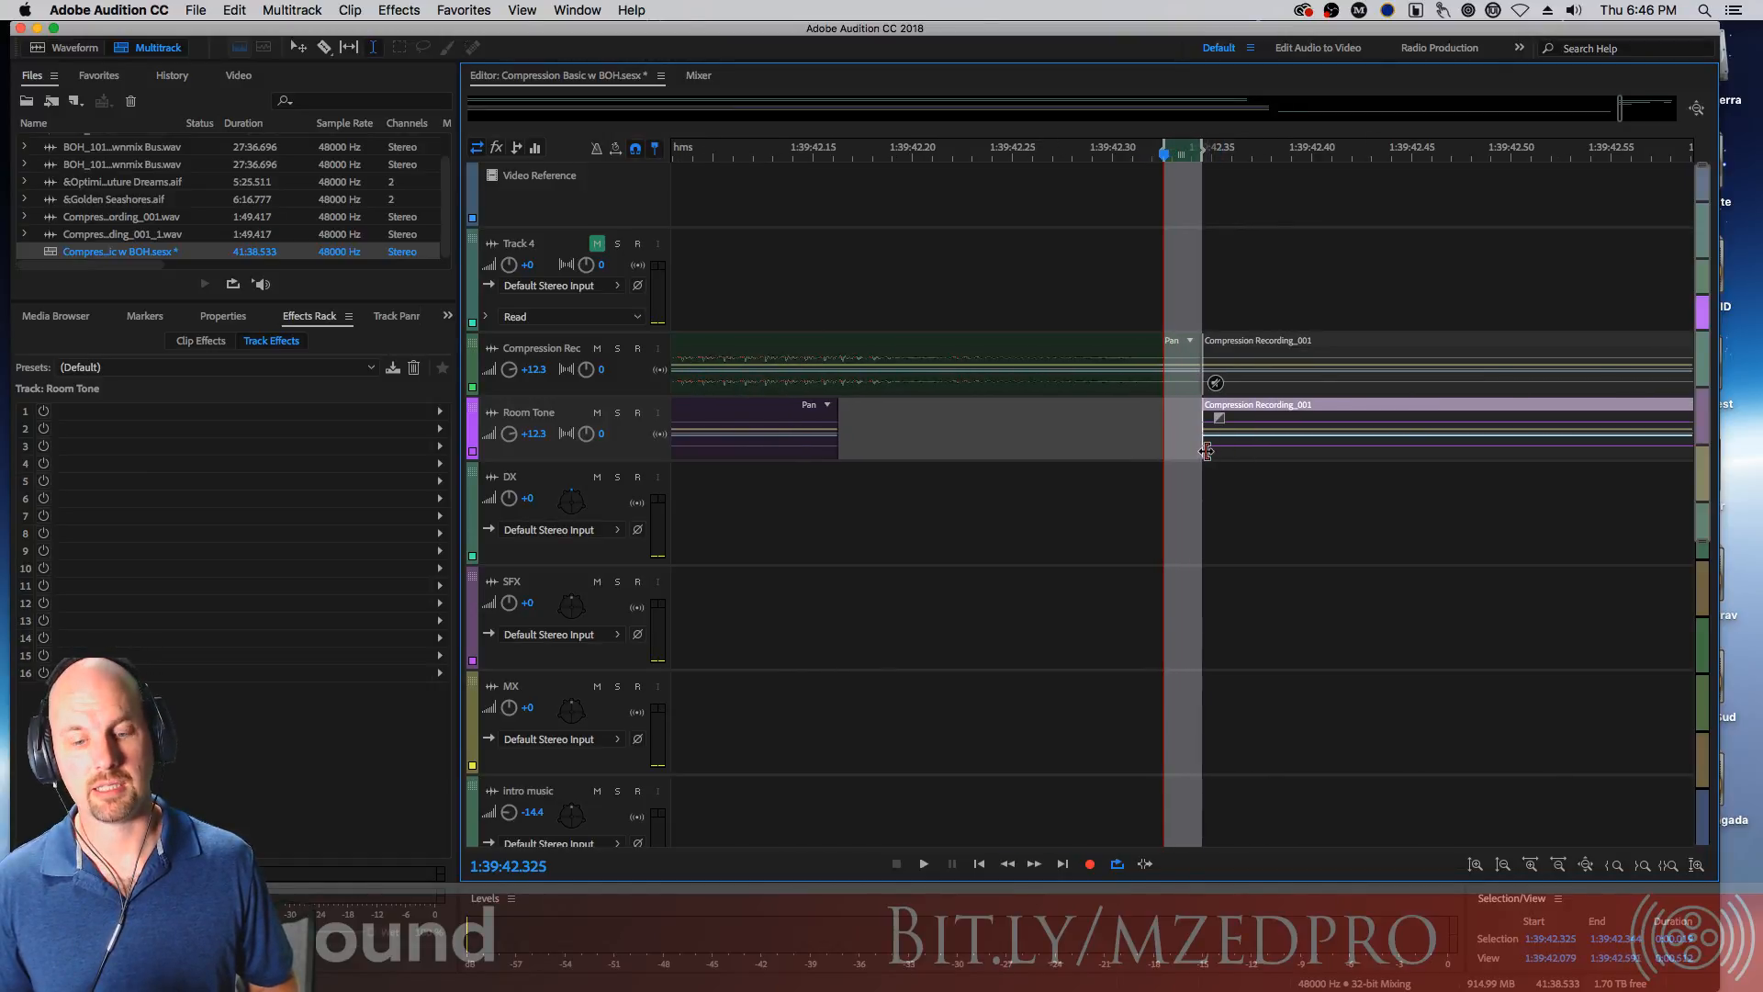
mouse_move(1204, 450)
left_mouse_down()
mouse_move(1169, 450)
mouse_move(1412, 447)
mouse_move(1032, 447)
mouse_move(1395, 447)
mouse_move(1203, 452)
left_mouse_up()
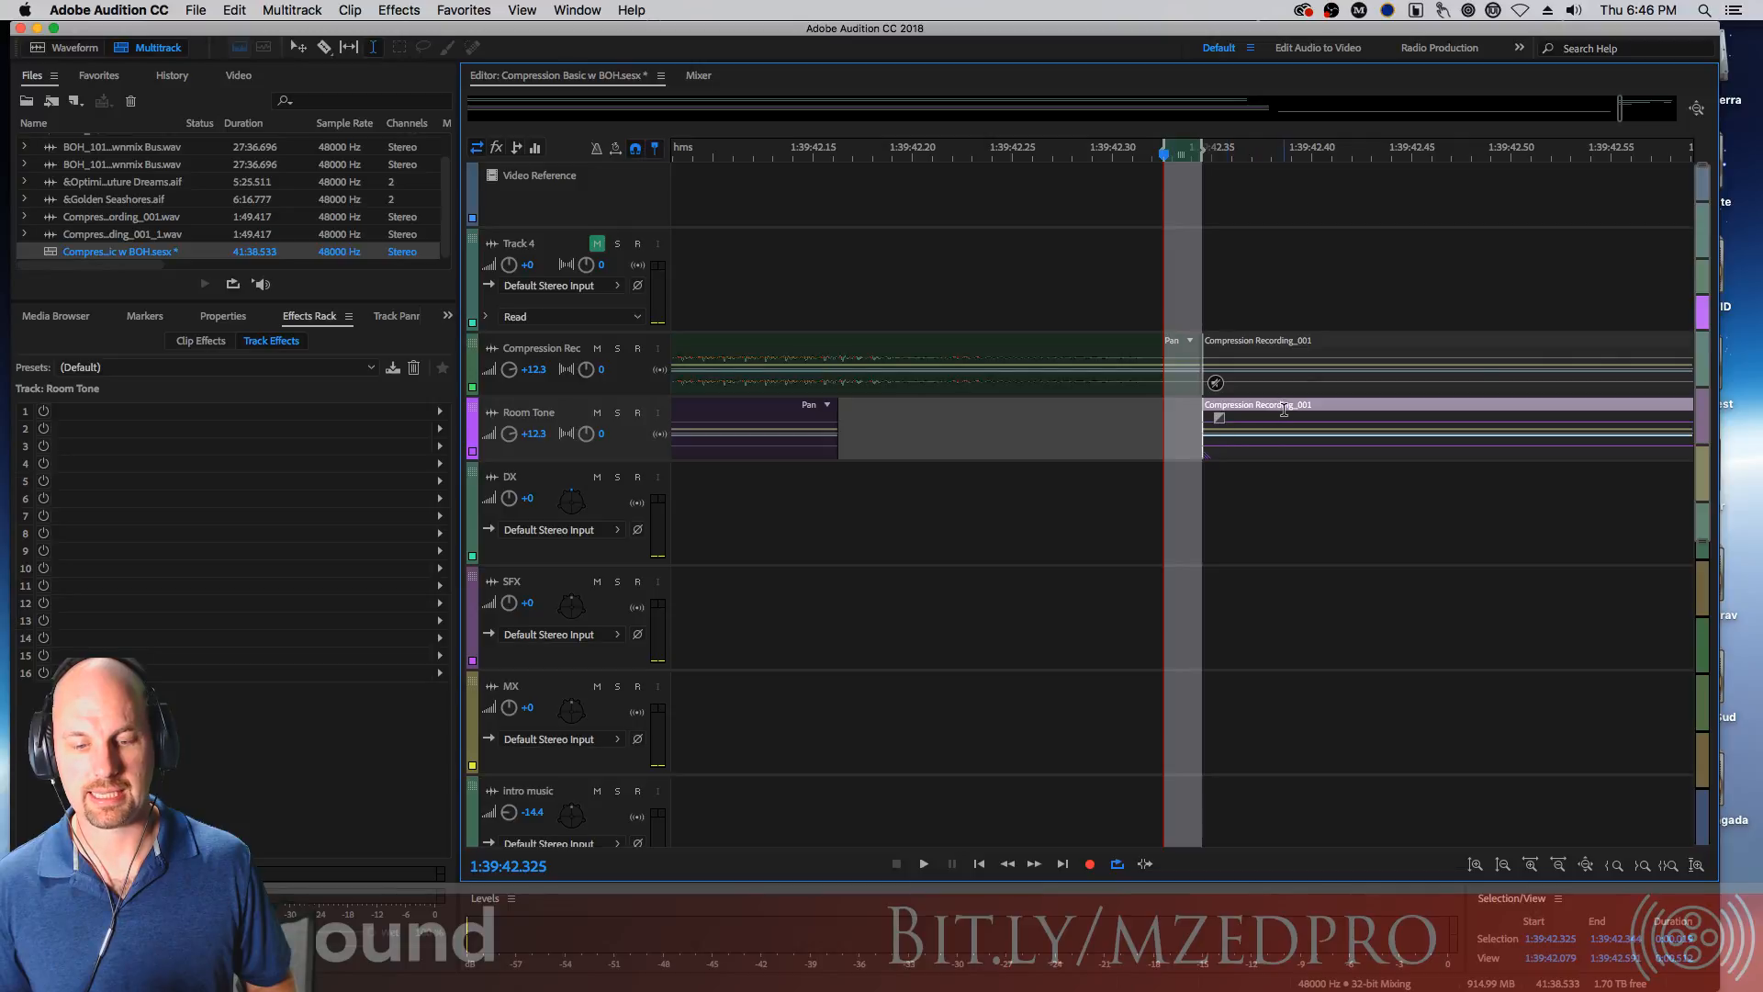
left_click_drag(1300, 416, 1147, 457)
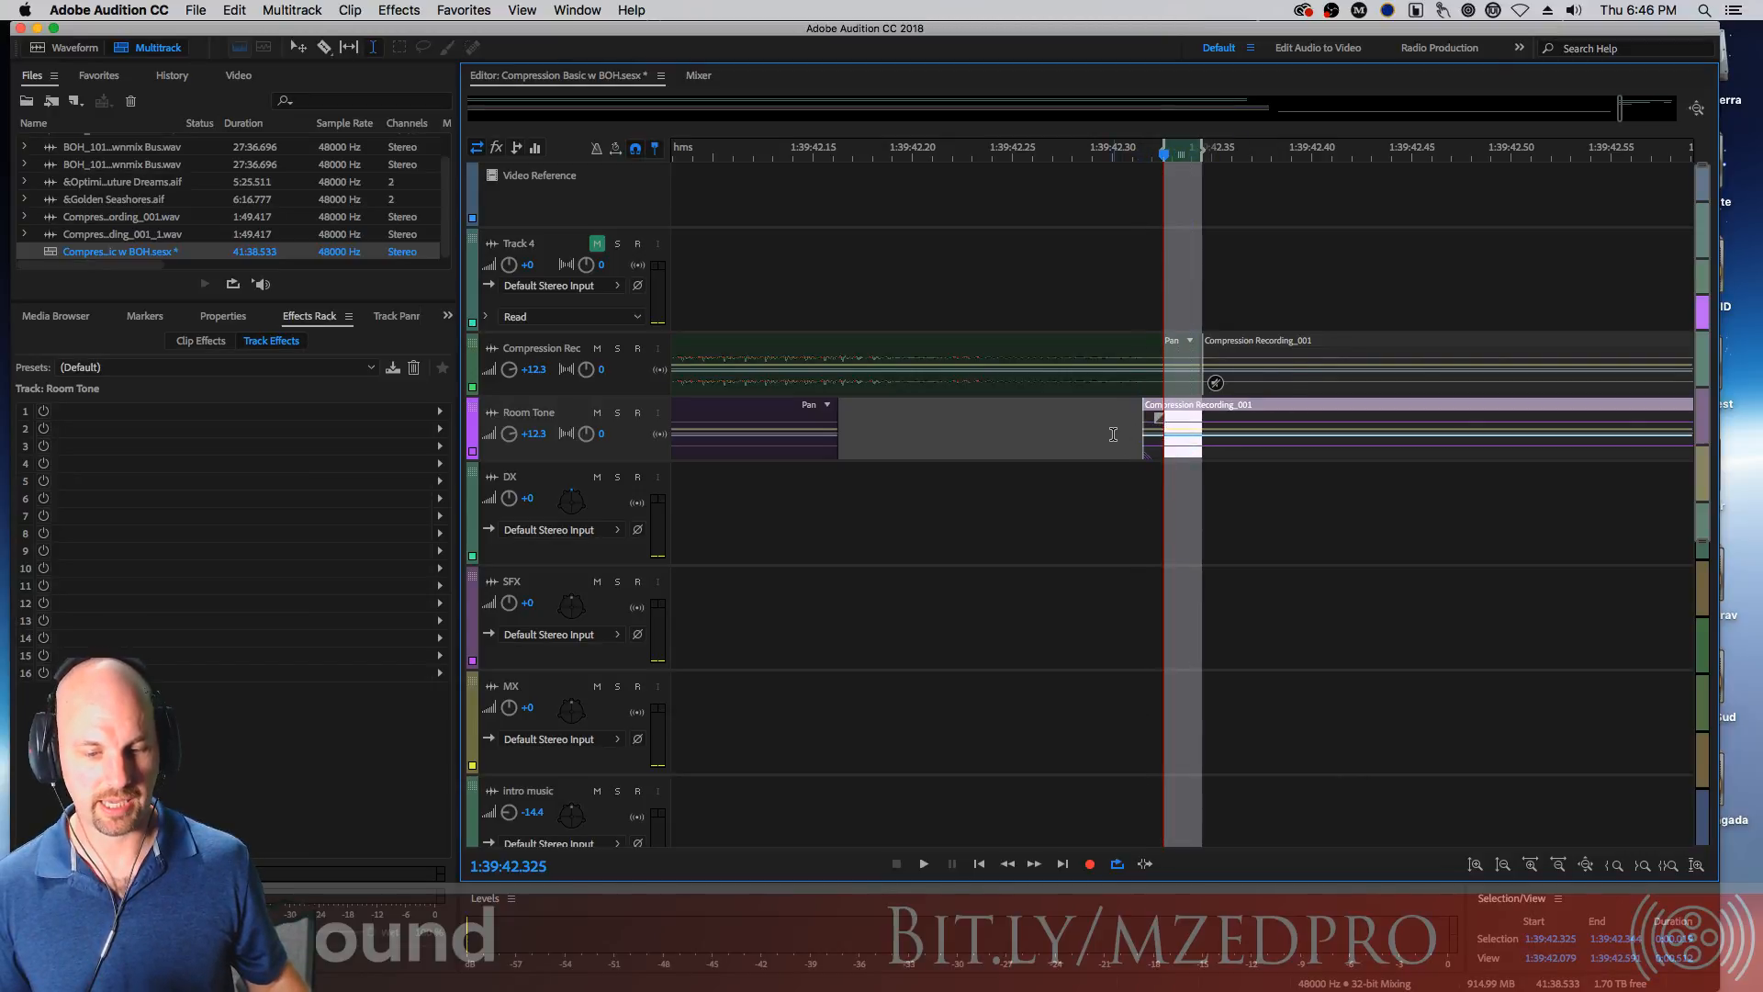
left_click(1114, 433)
Add a fade-in to the start of the middle room tone clip
left_click(1173, 413)
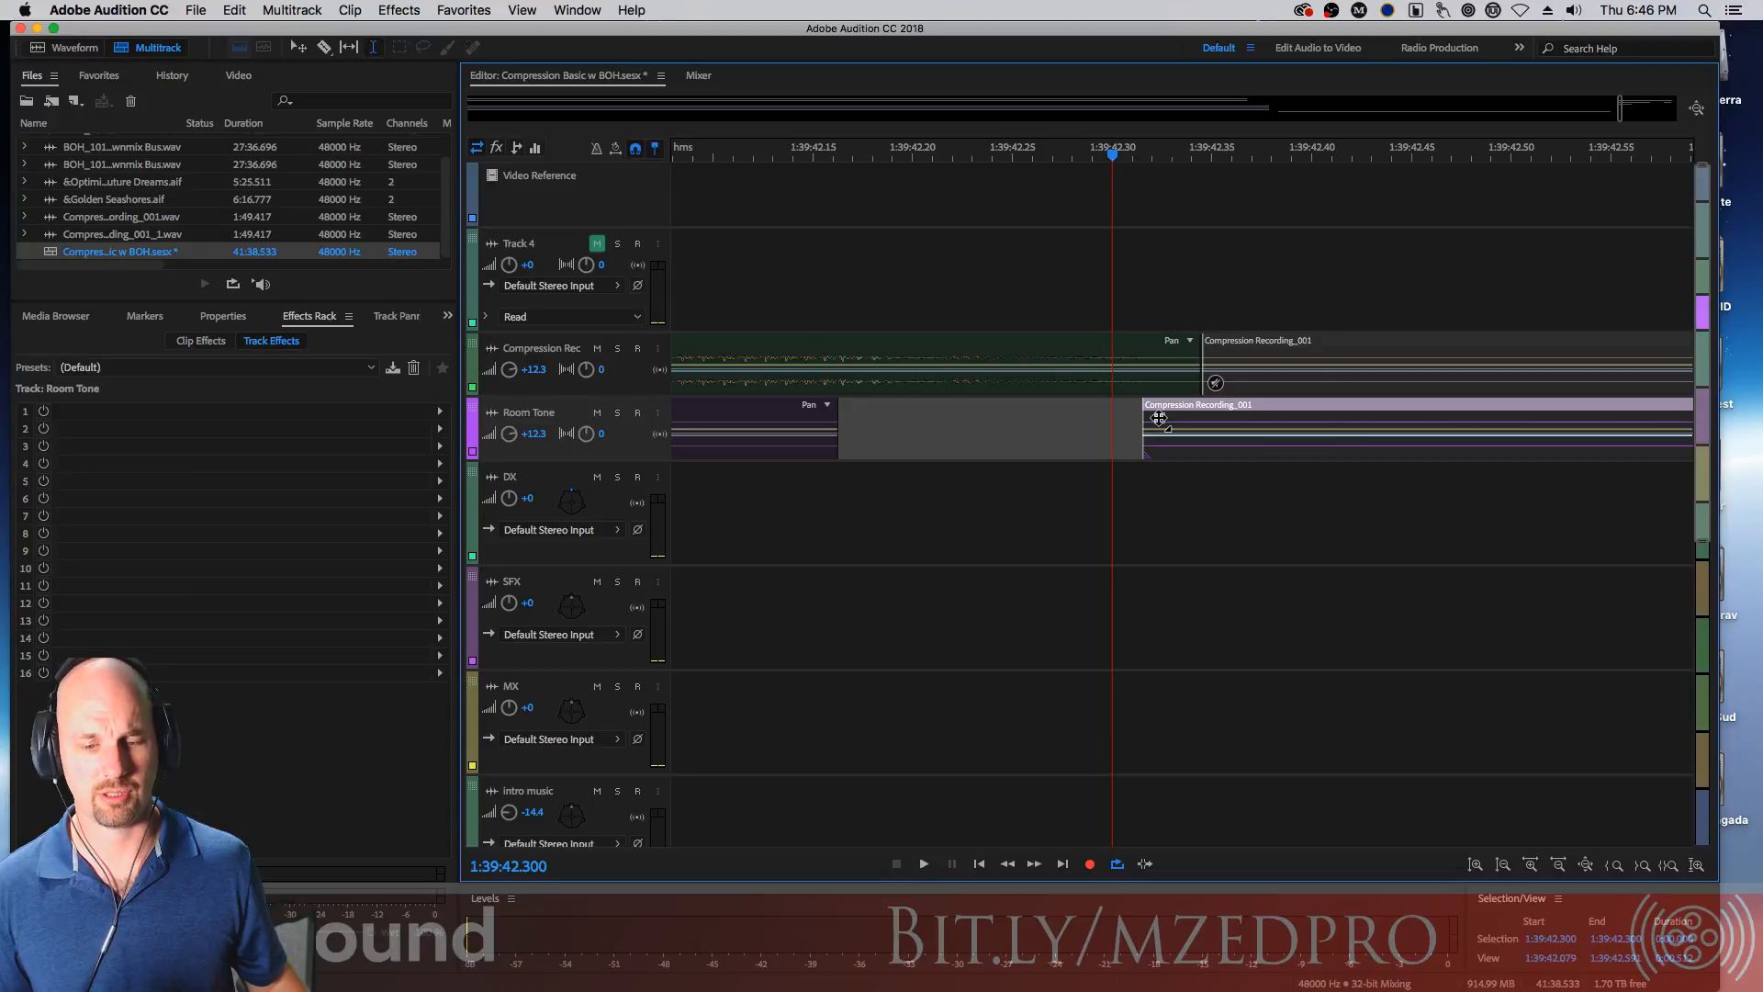
left_click_drag(1159, 419, 1218, 418)
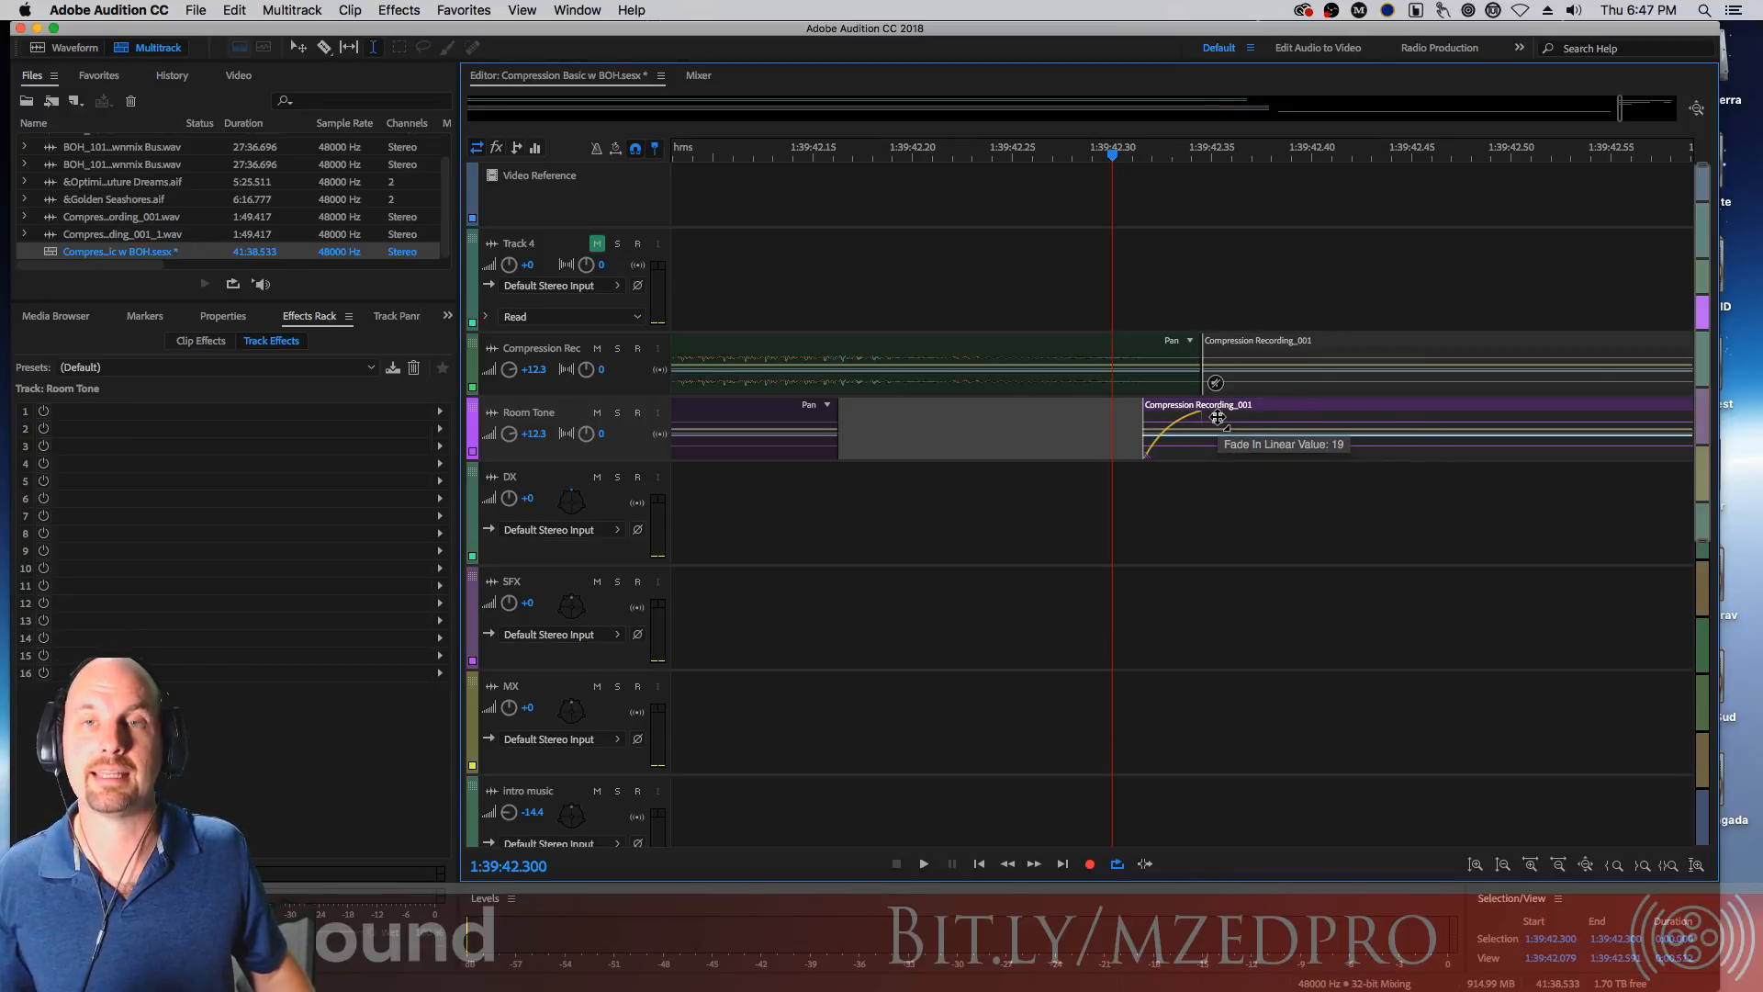
left_click_drag(1218, 418, 1217, 454)
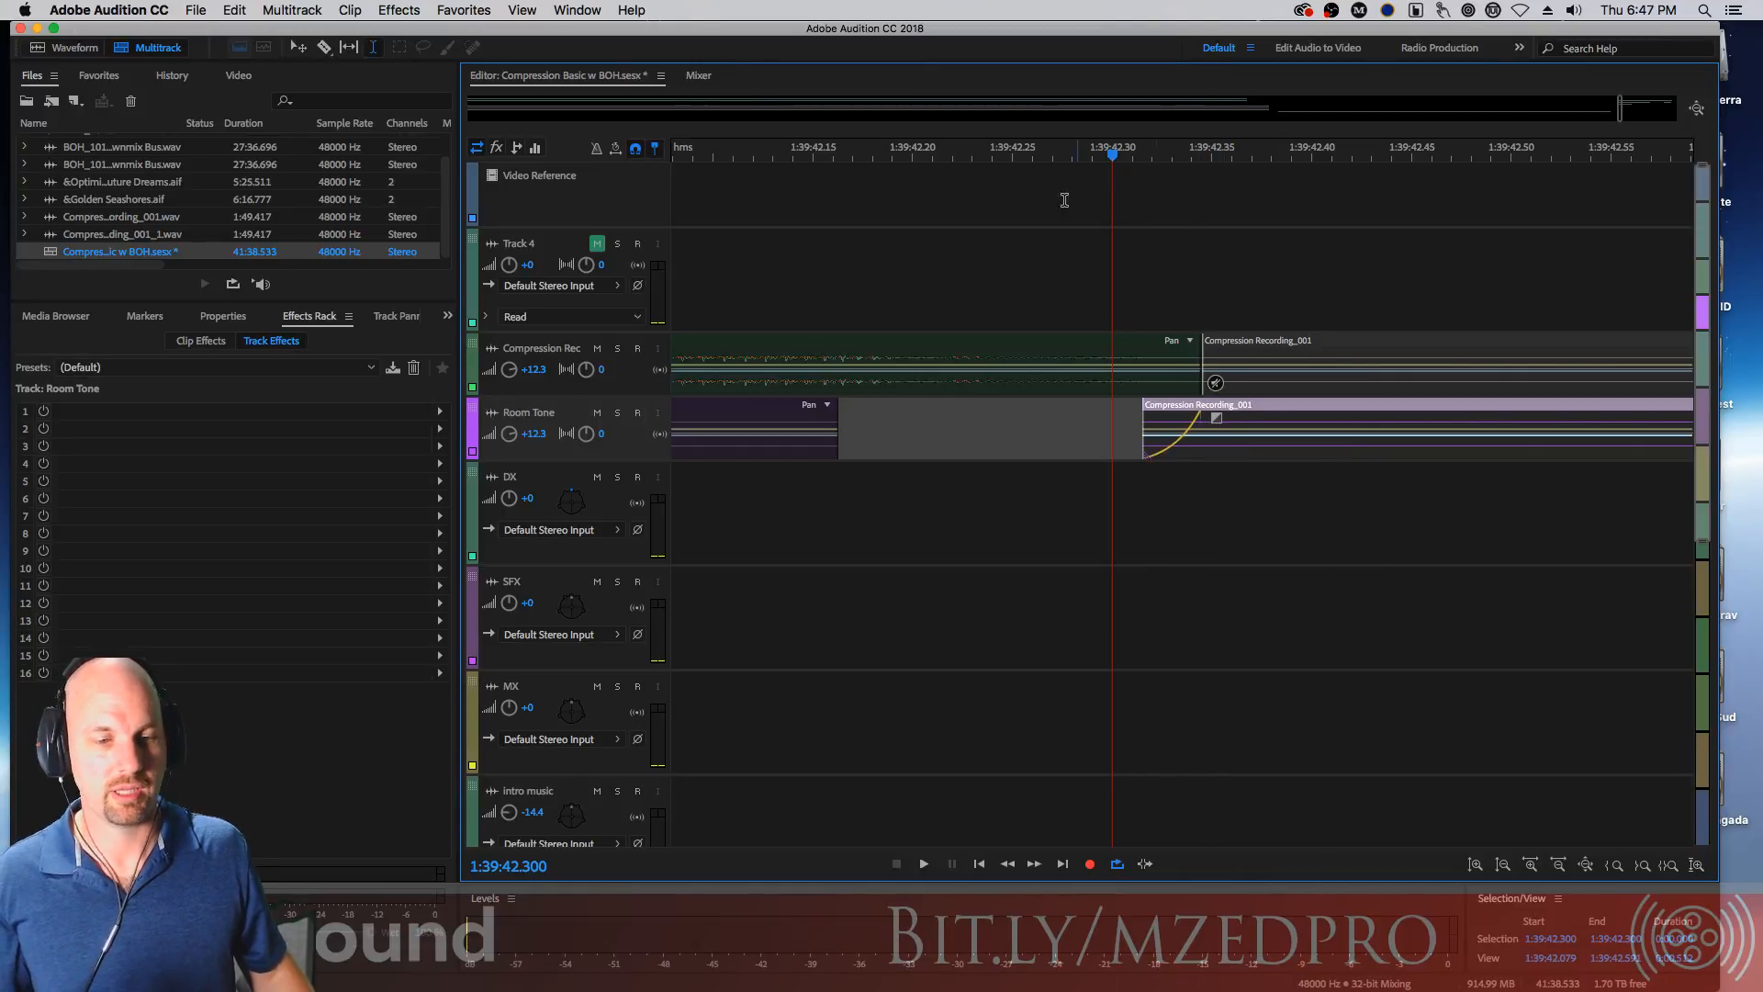
Add a fade-out to the end of the middle room tone clip
scroll(1231, 322, "down", 3)
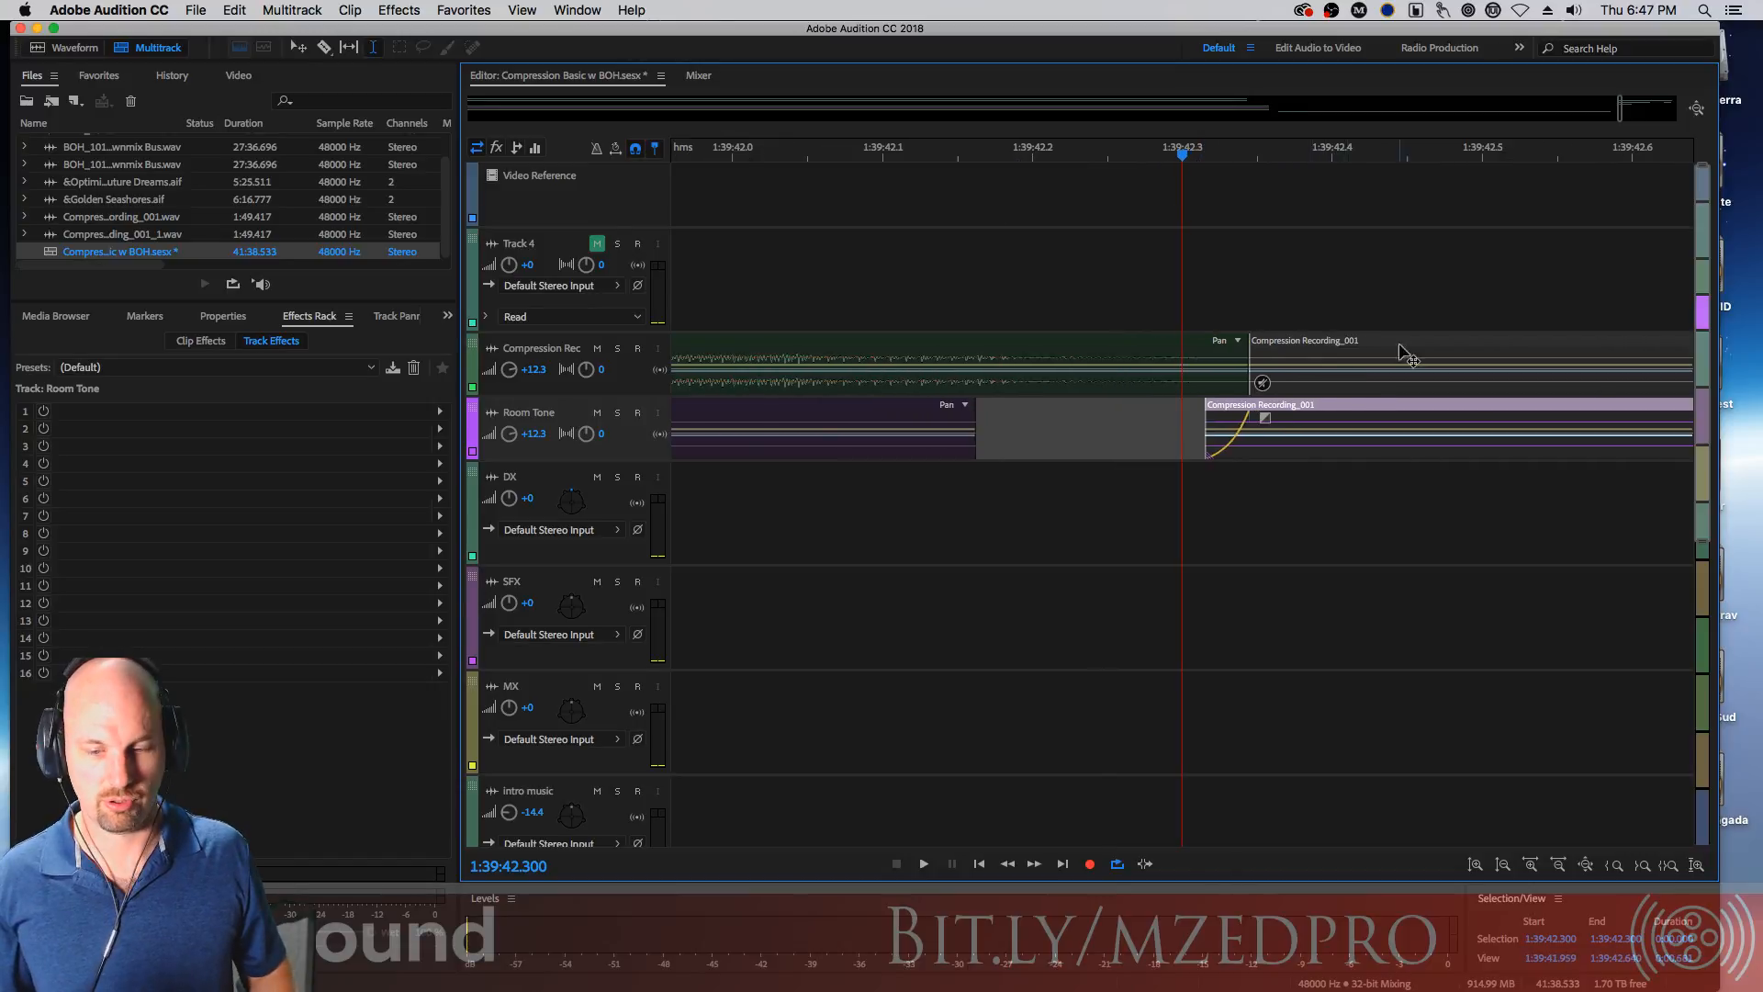
scroll(1555, 297, "down", 1)
left_click(1562, 160)
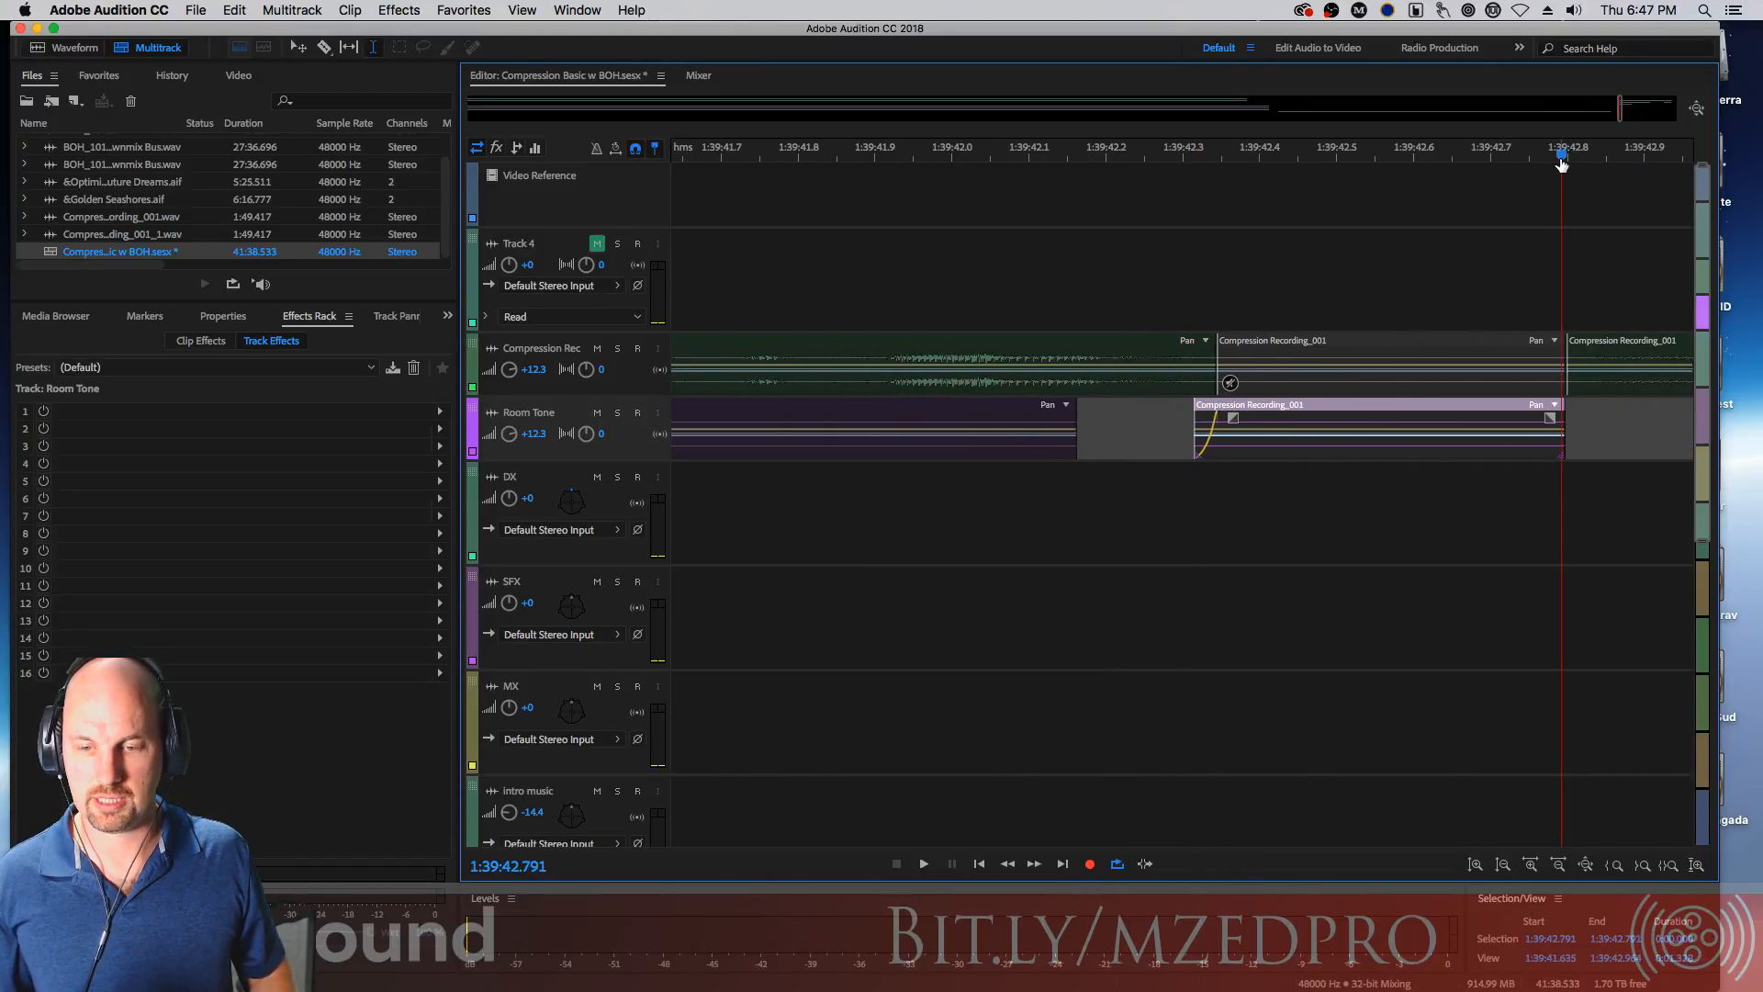
scroll(1295, 374, "up", 5)
mouse_move(1190, 455)
left_mouse_down()
mouse_move(1221, 444)
mouse_move(1201, 412)
mouse_move(1174, 443)
left_mouse_up()
Play back the room tone edit around the middle dialogue clip
scroll(1207, 438, "down", 5)
key("minus")
left_click(712, 168)
key("space")
key("space")
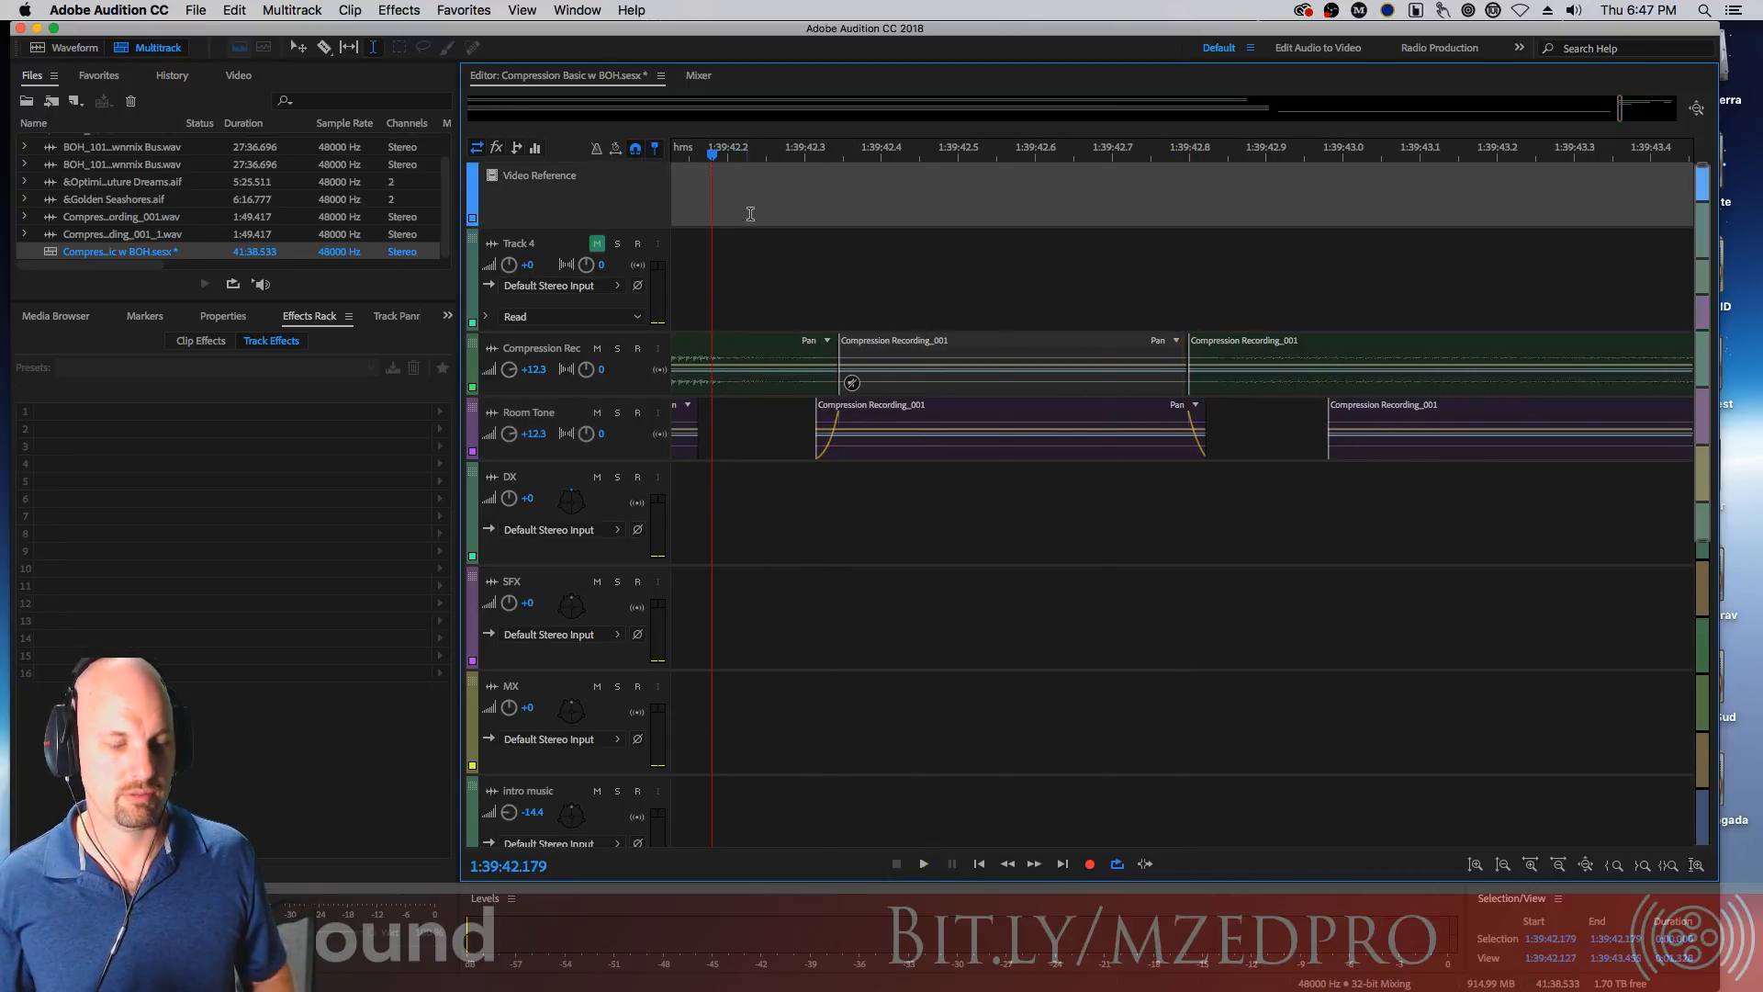
Zoom out and play back the room tone edit around the middle dialogue clip
key("minus")
key("minus")
left_click(907, 161)
left_click(951, 408)
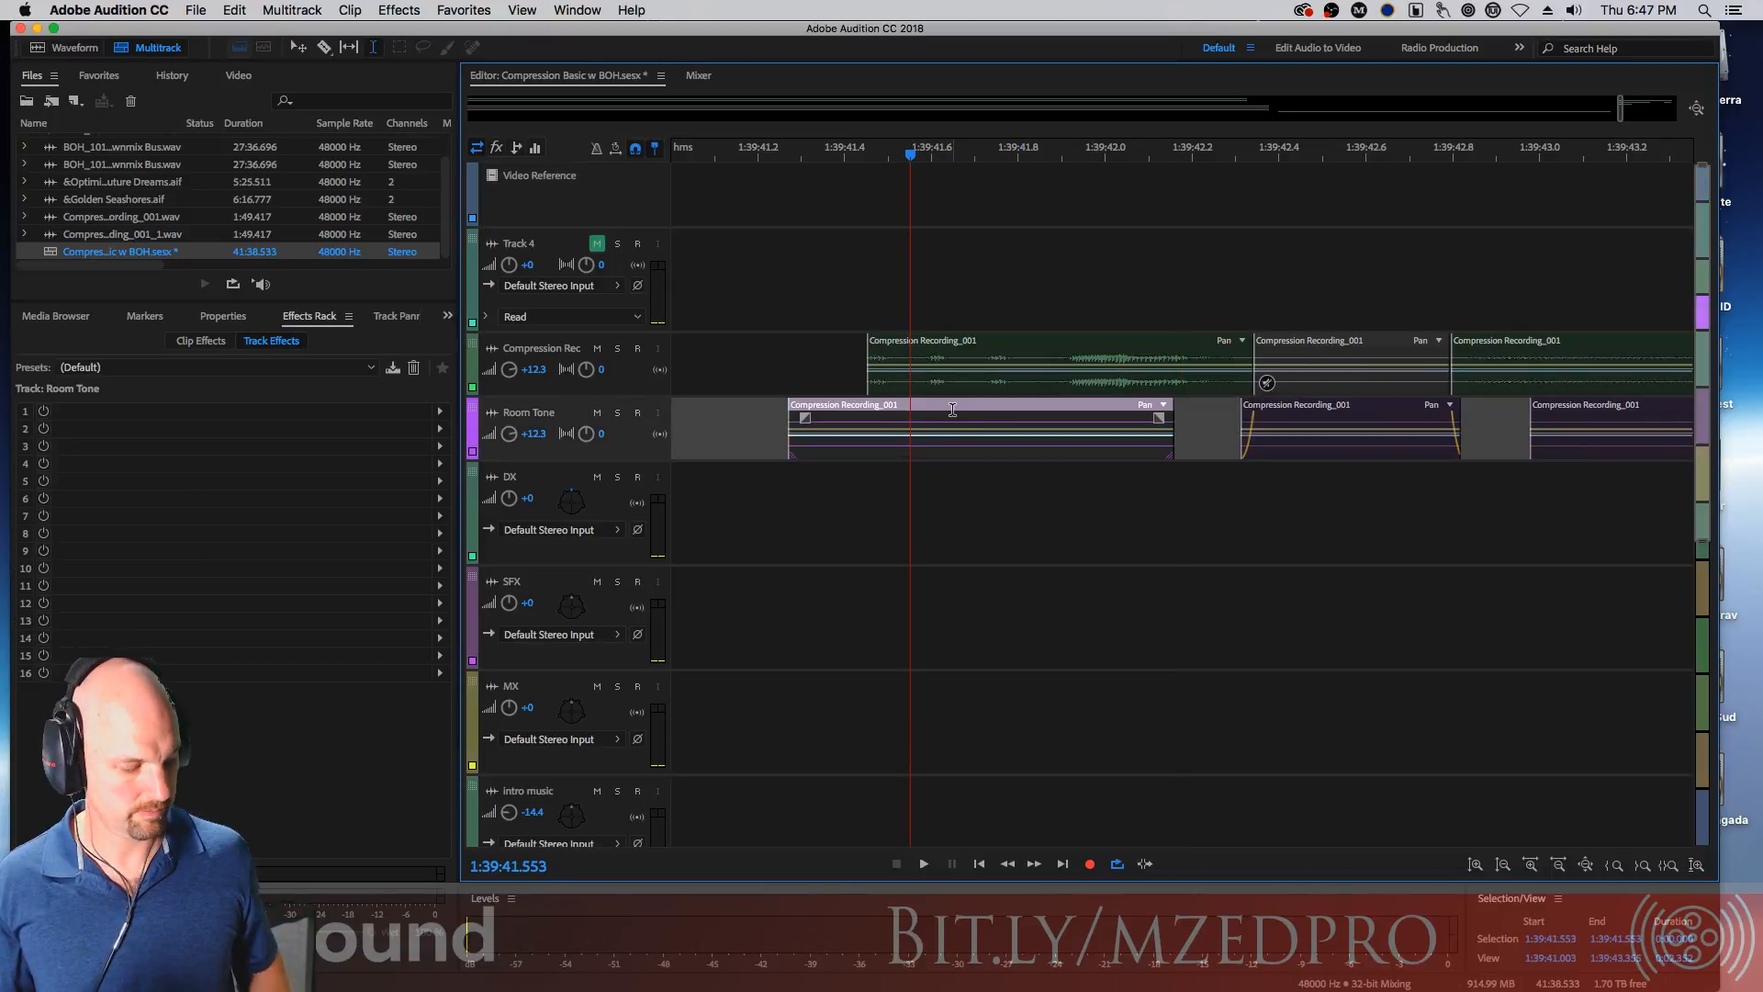
key("space")
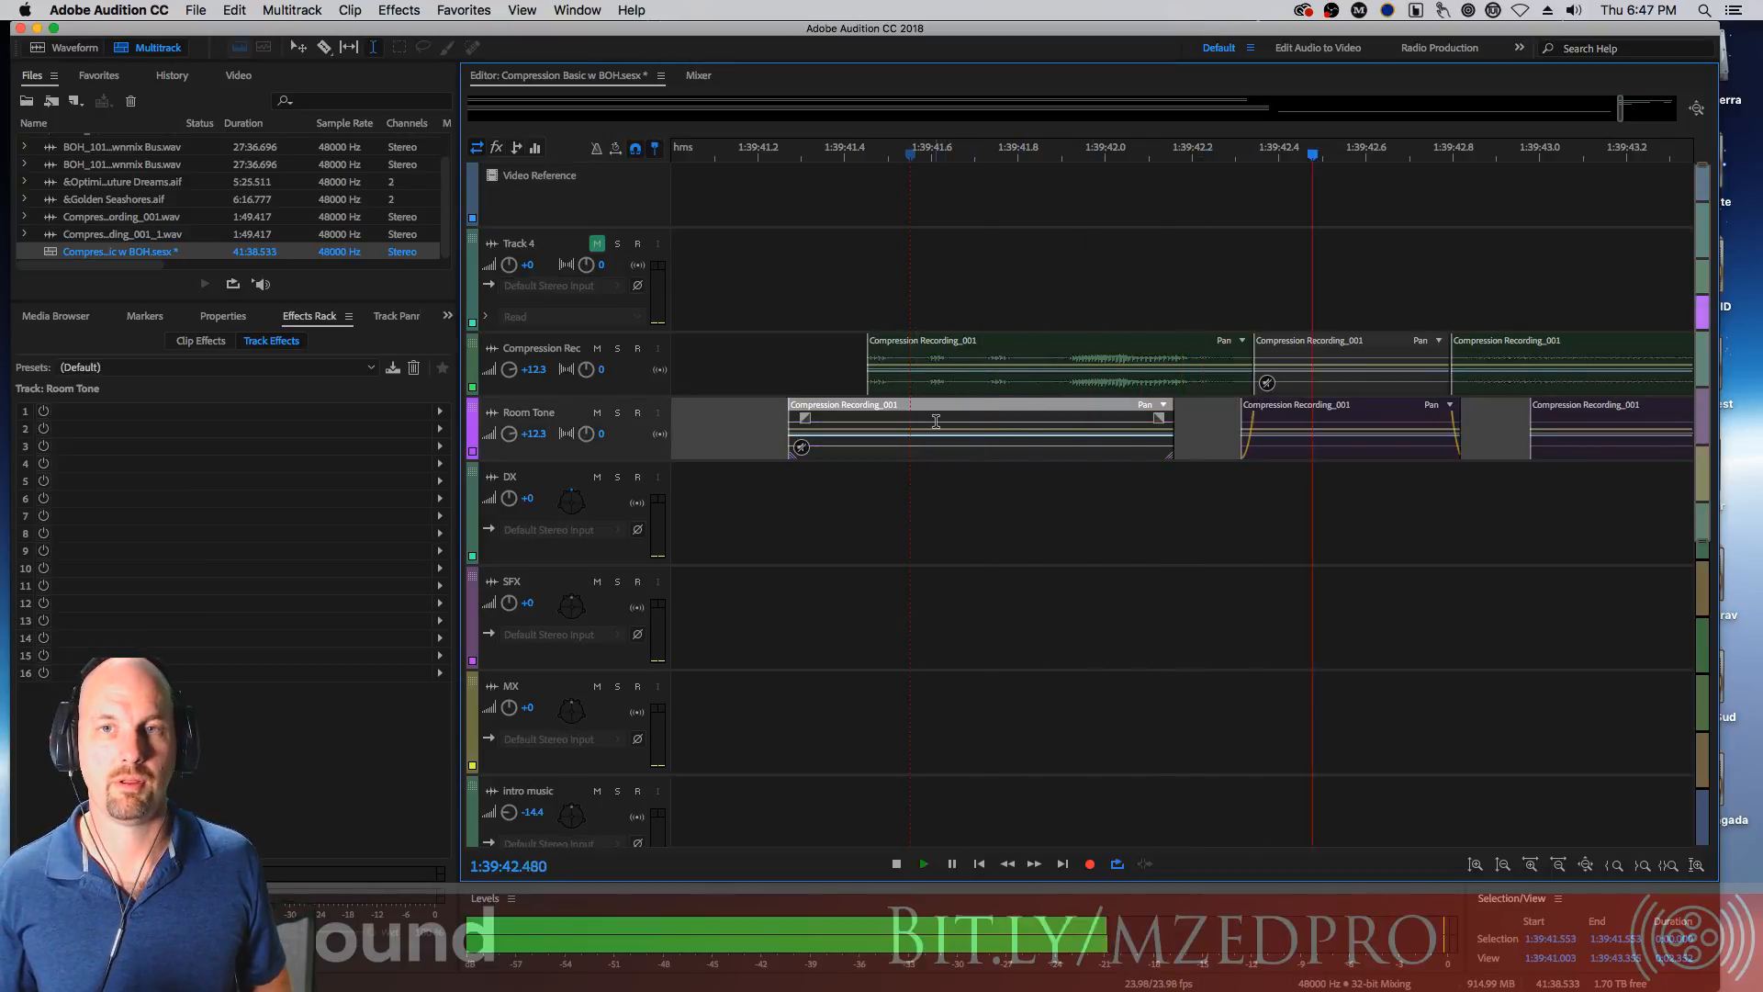
key("space")
key("space")
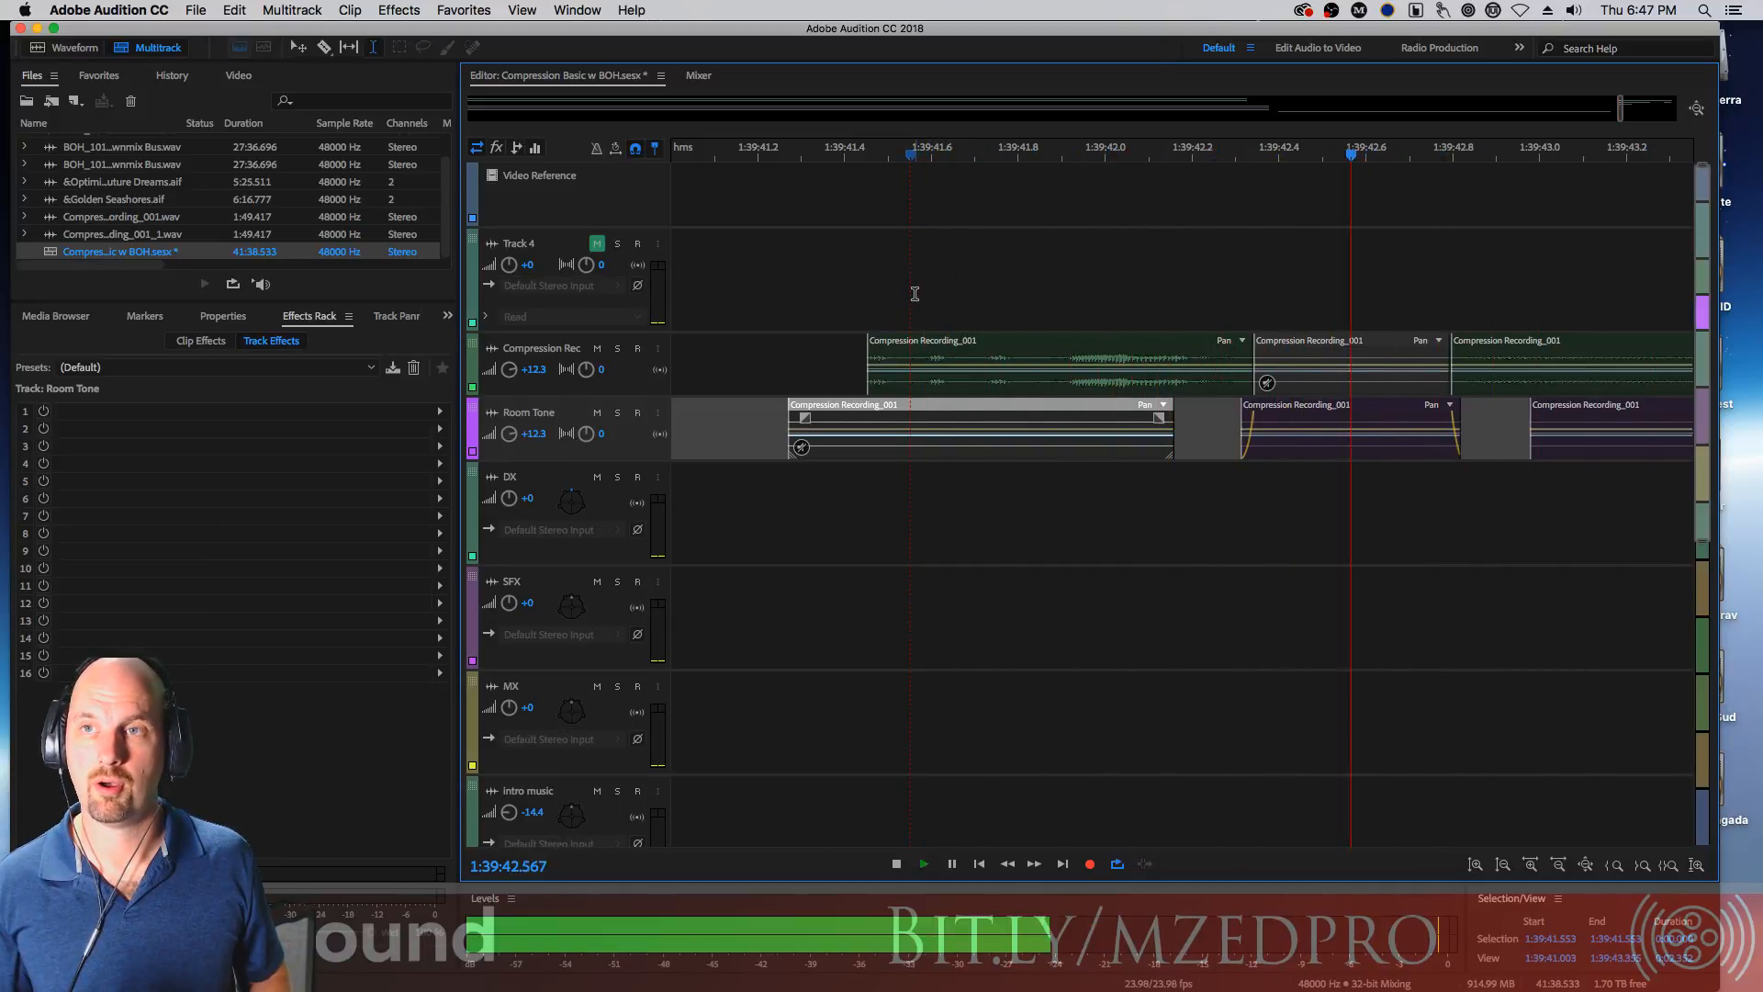
key("space")
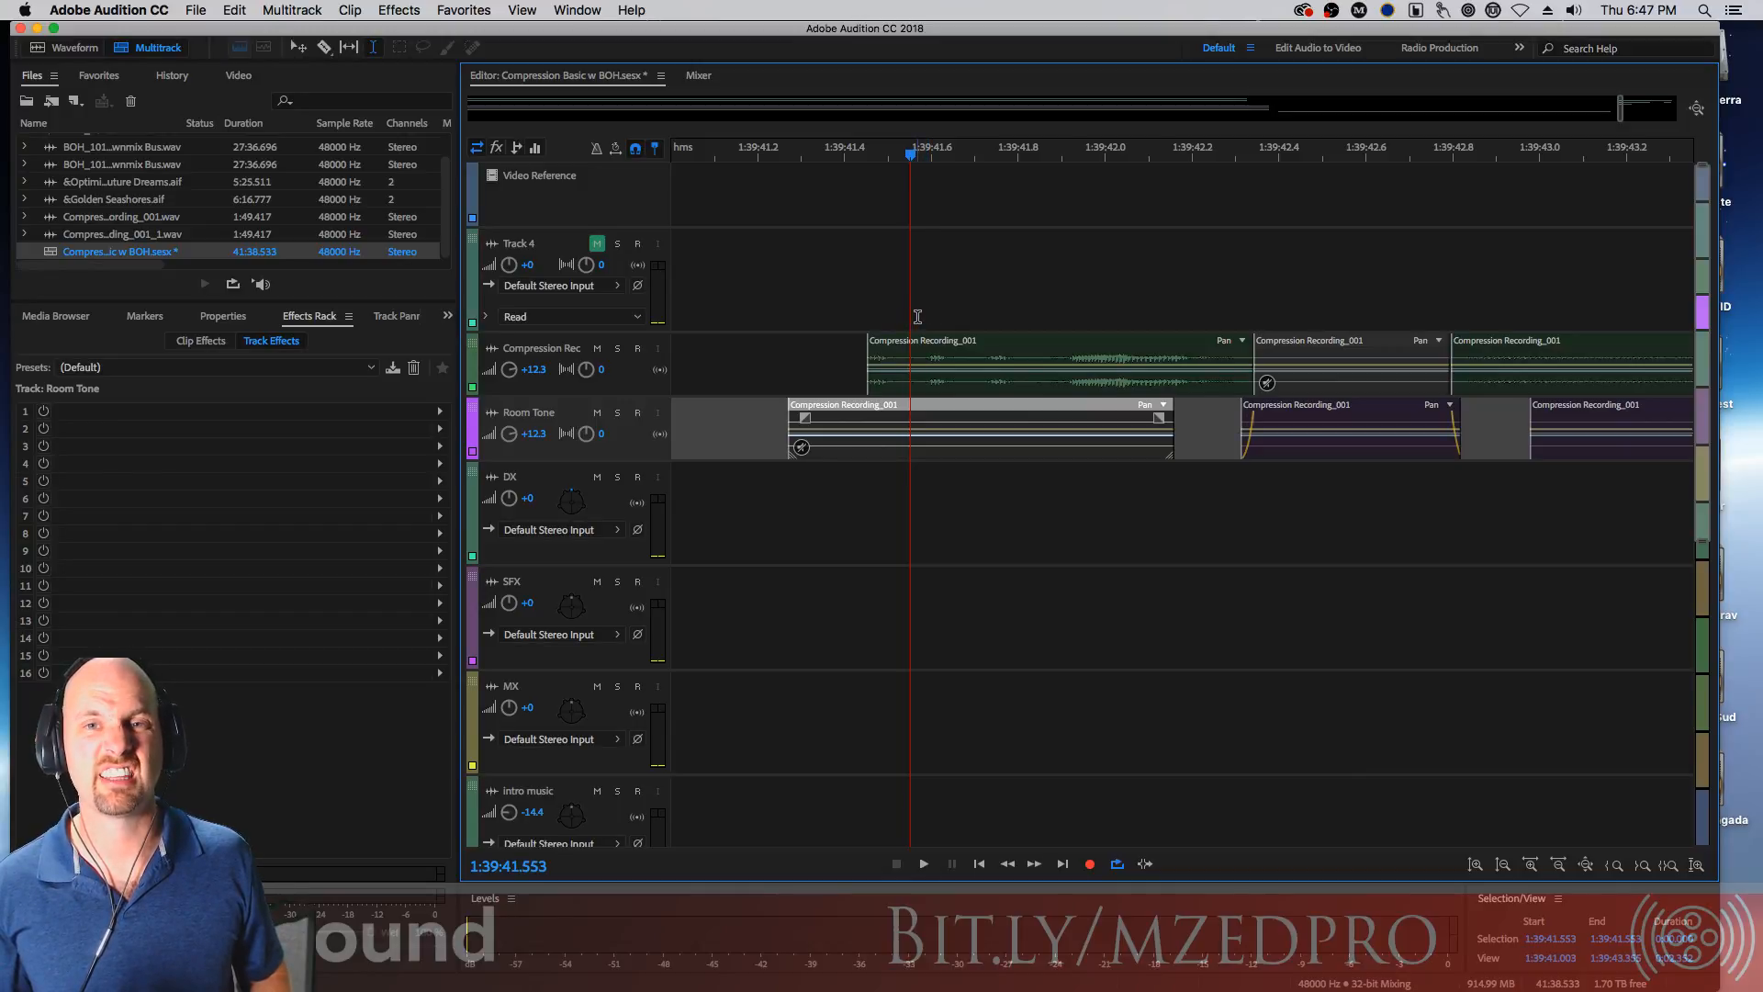
Zoom in and trim the end of the first dialogue clip slightly shorter, then play it back
left_click(1235, 161)
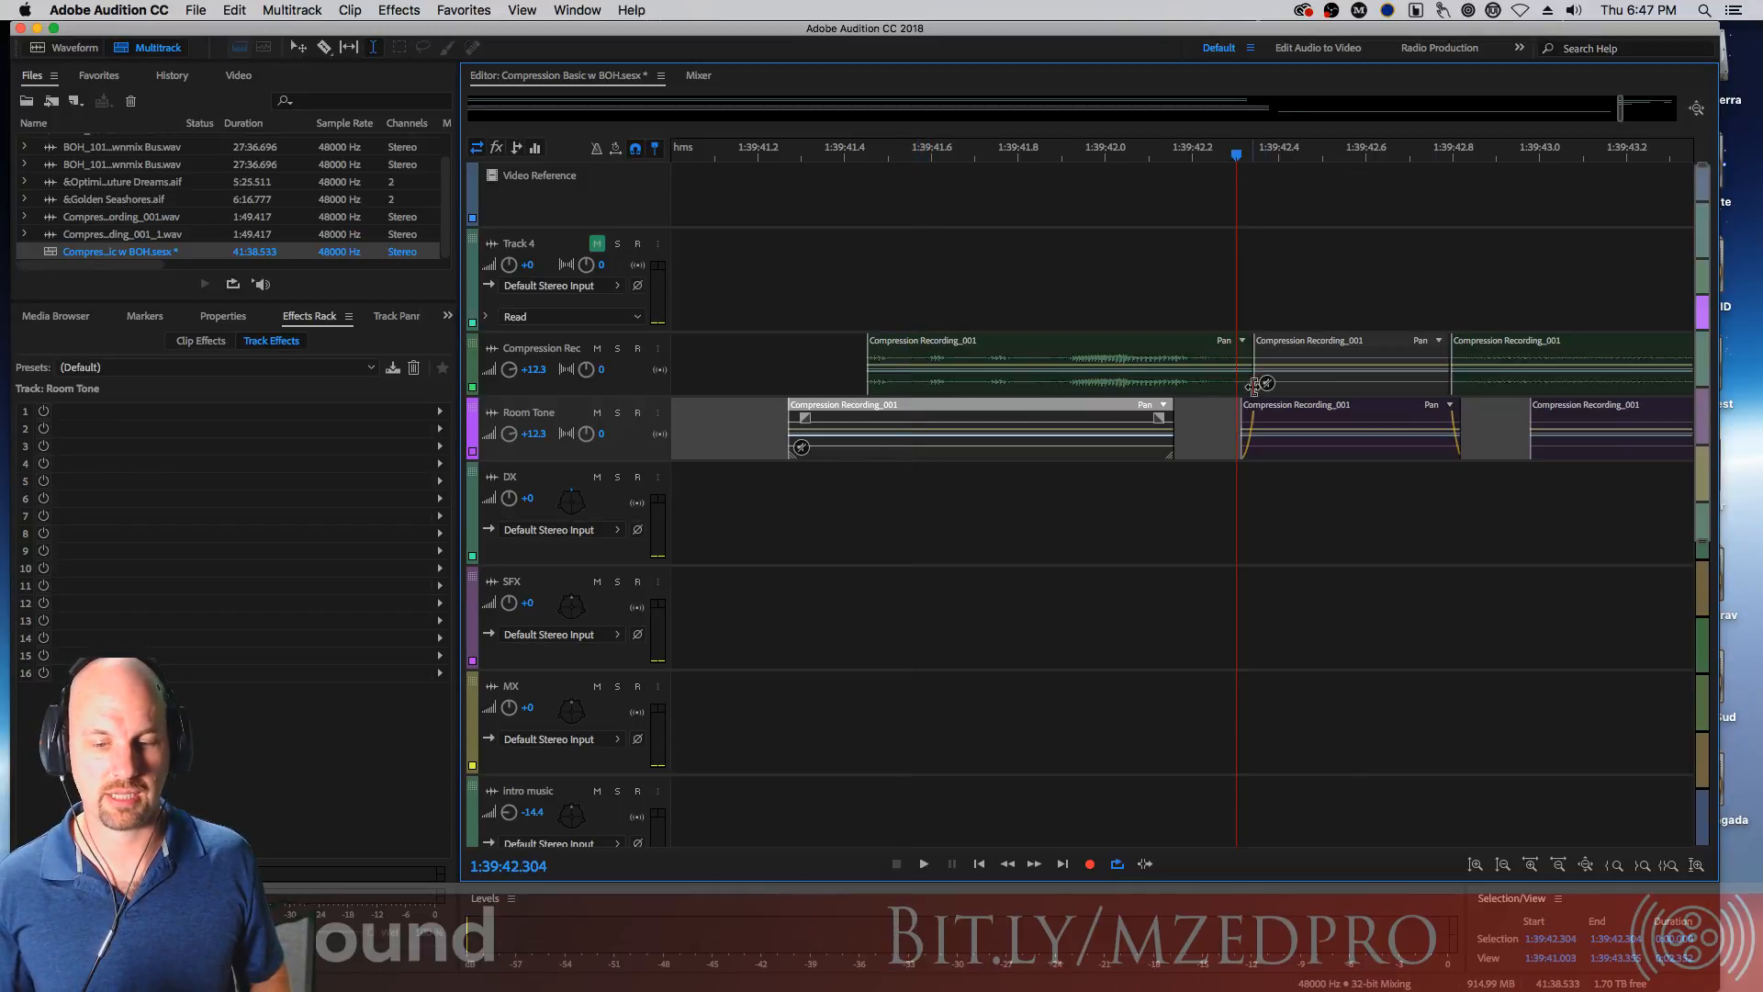
key("=")
key("=")
key("=")
key("=")
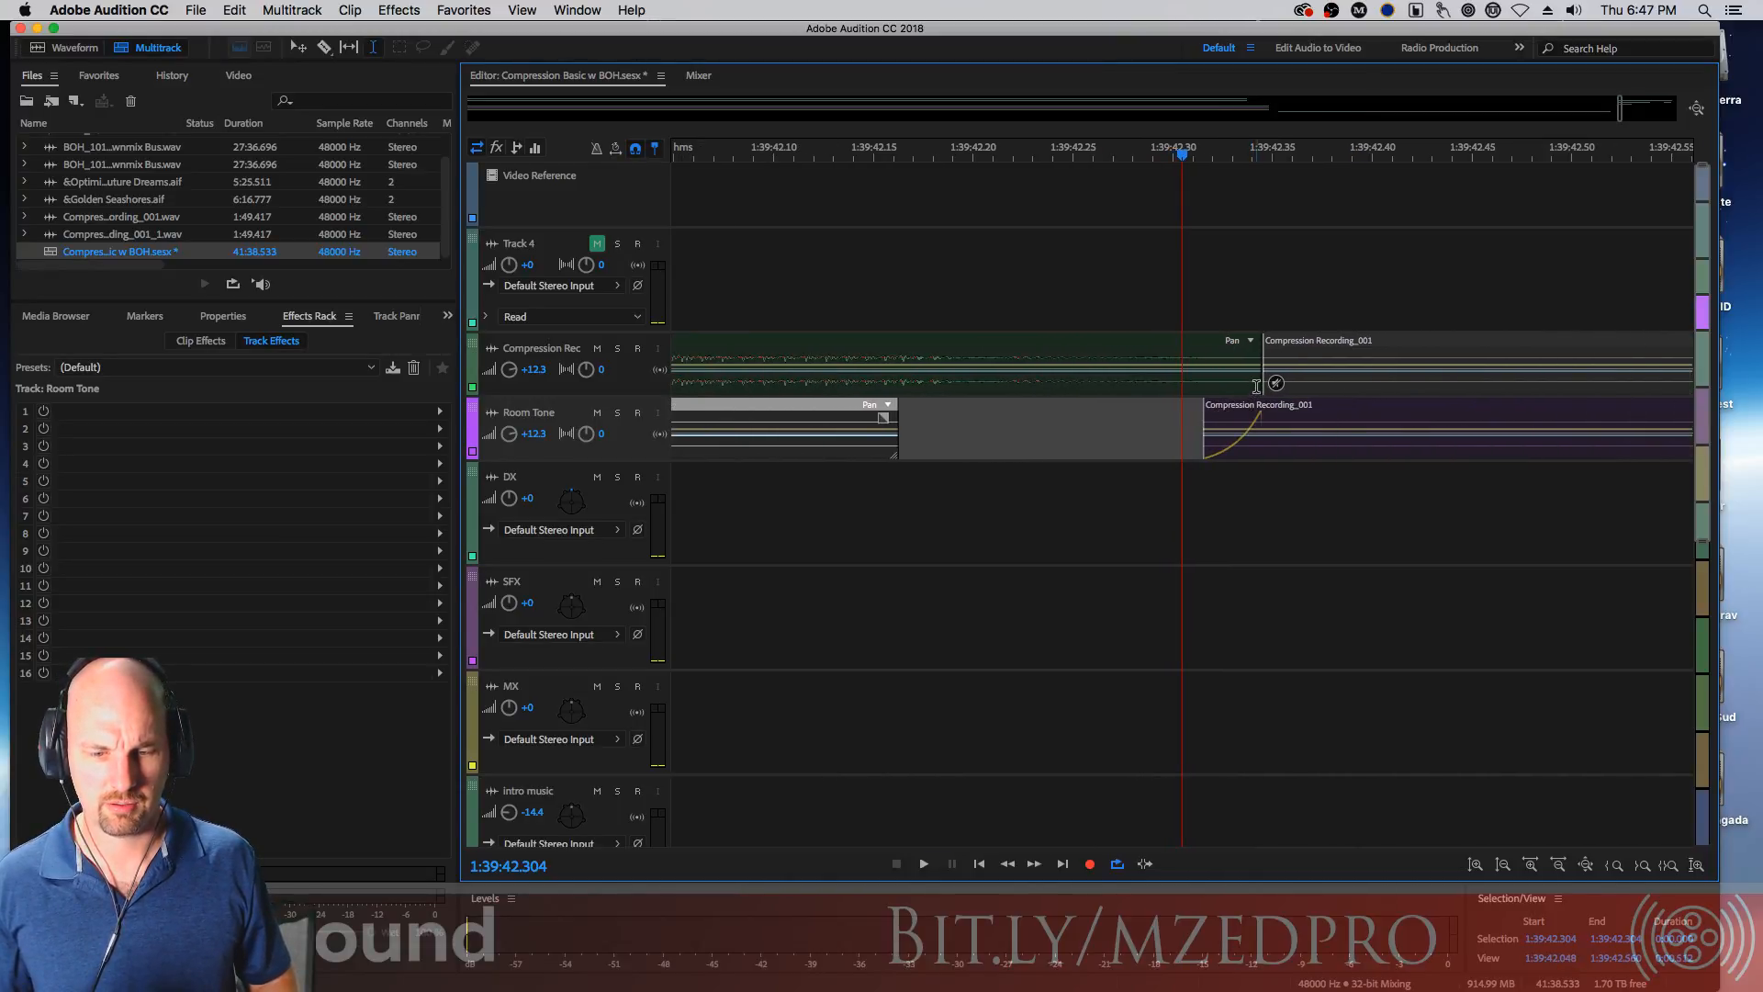
left_click_drag(1258, 386, 1236, 372)
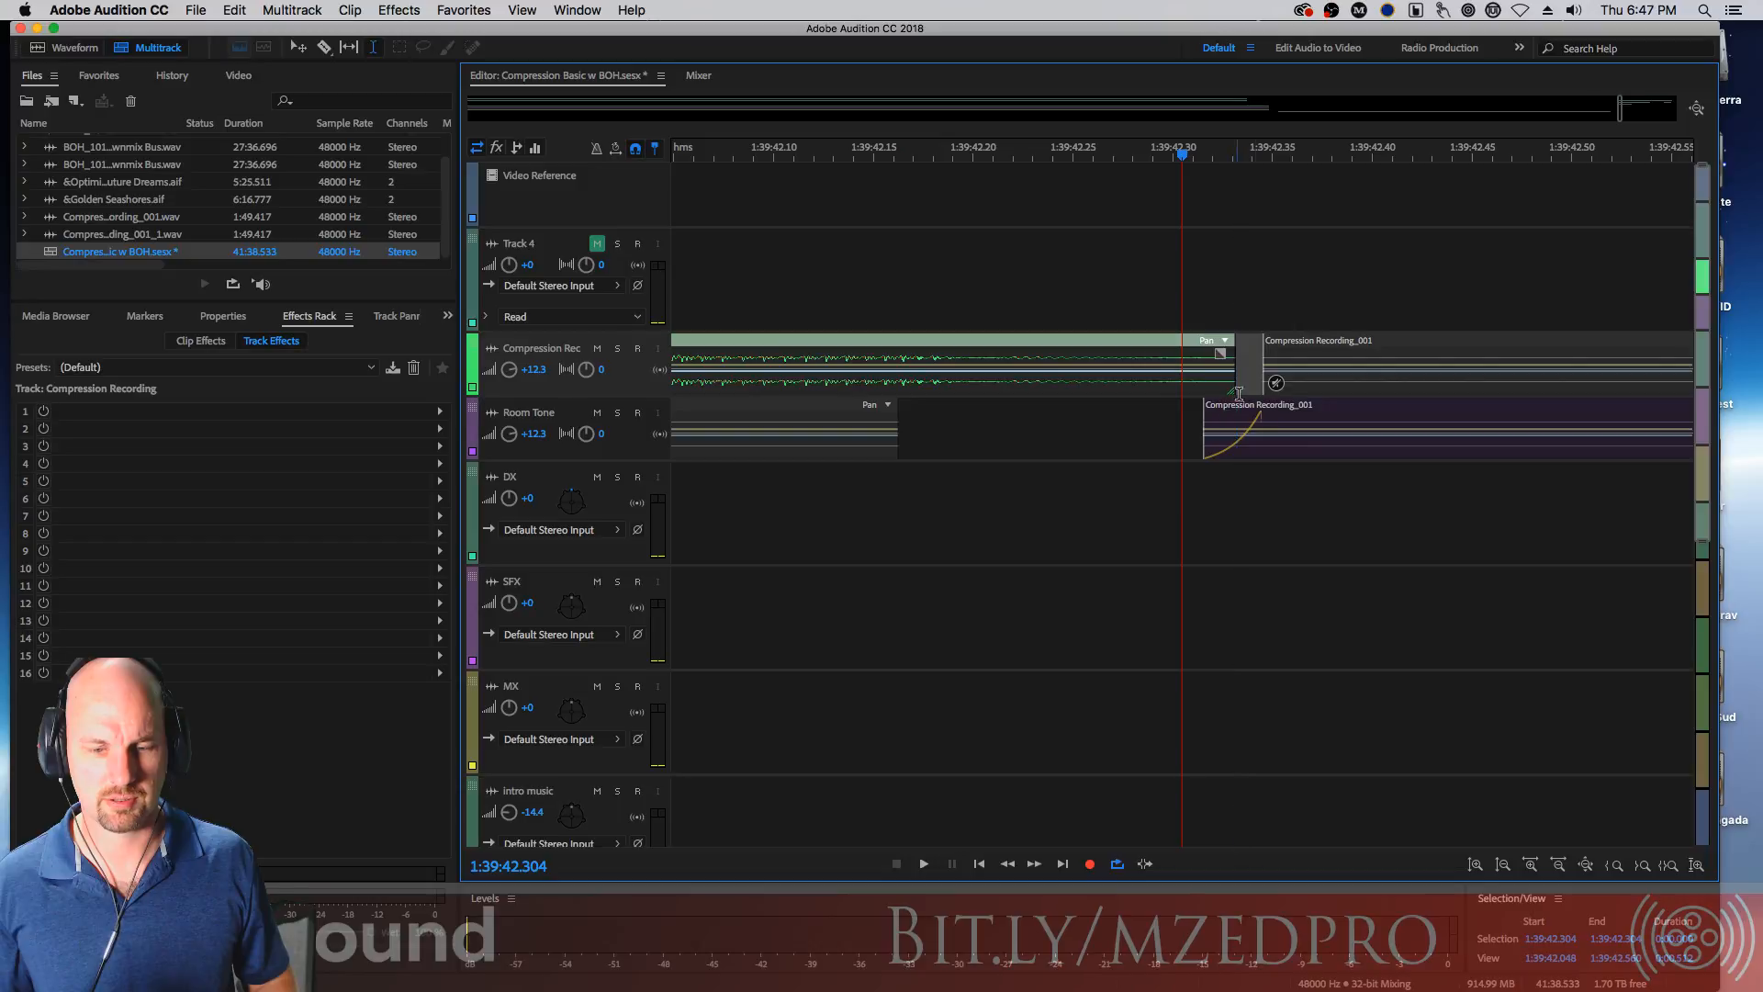
left_click_drag(780, 157, 738, 160)
key("space")
key("space")
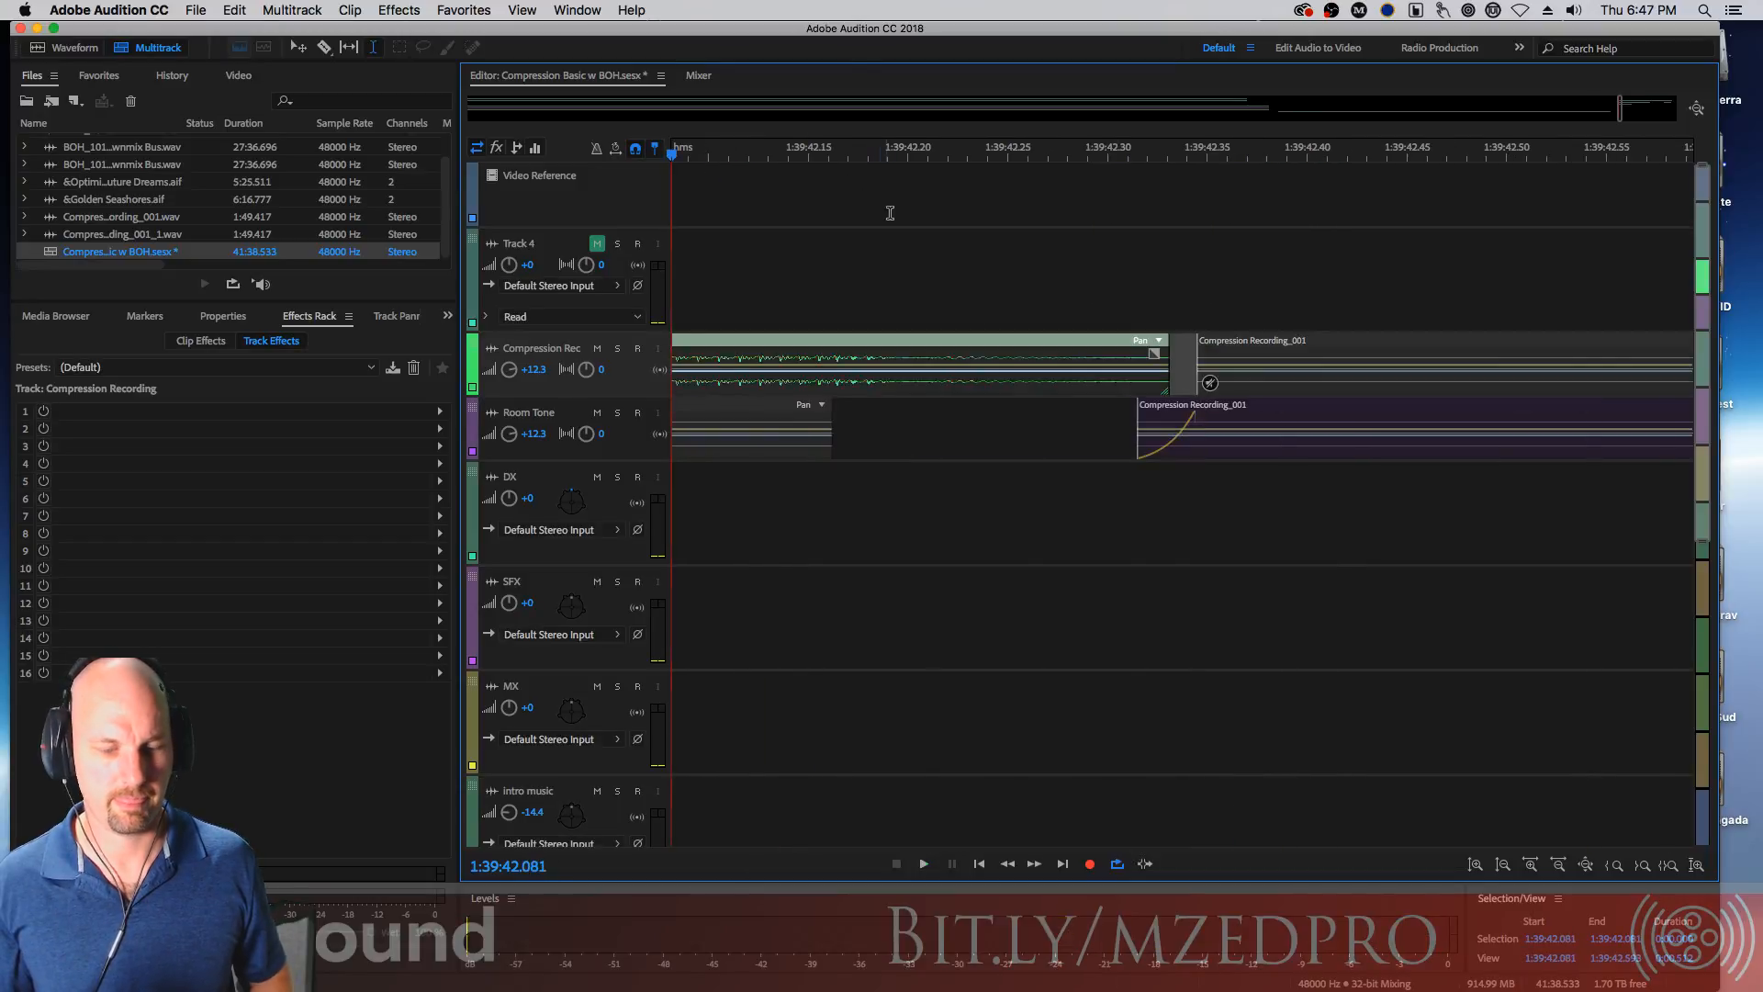
Zoom out and play through the next section of dialogue and room tone
scroll(955, 248, "down", 6)
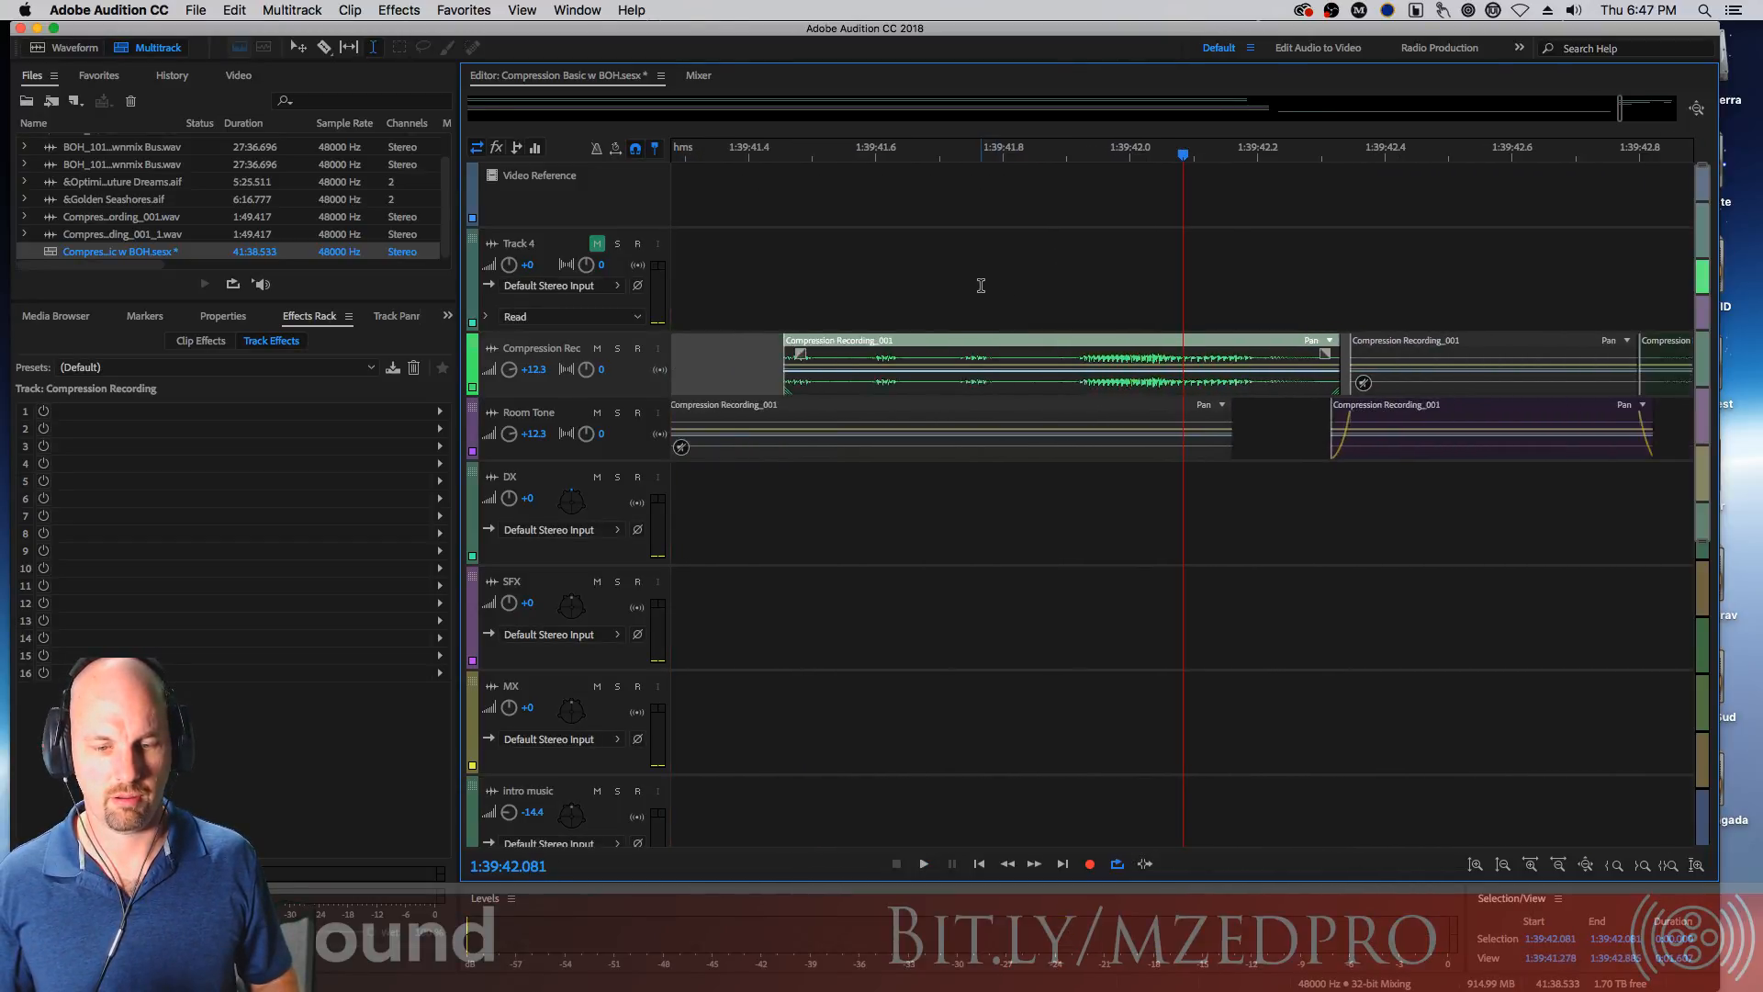
scroll(986, 232, "down", 1)
left_click(1007, 240)
key("space")
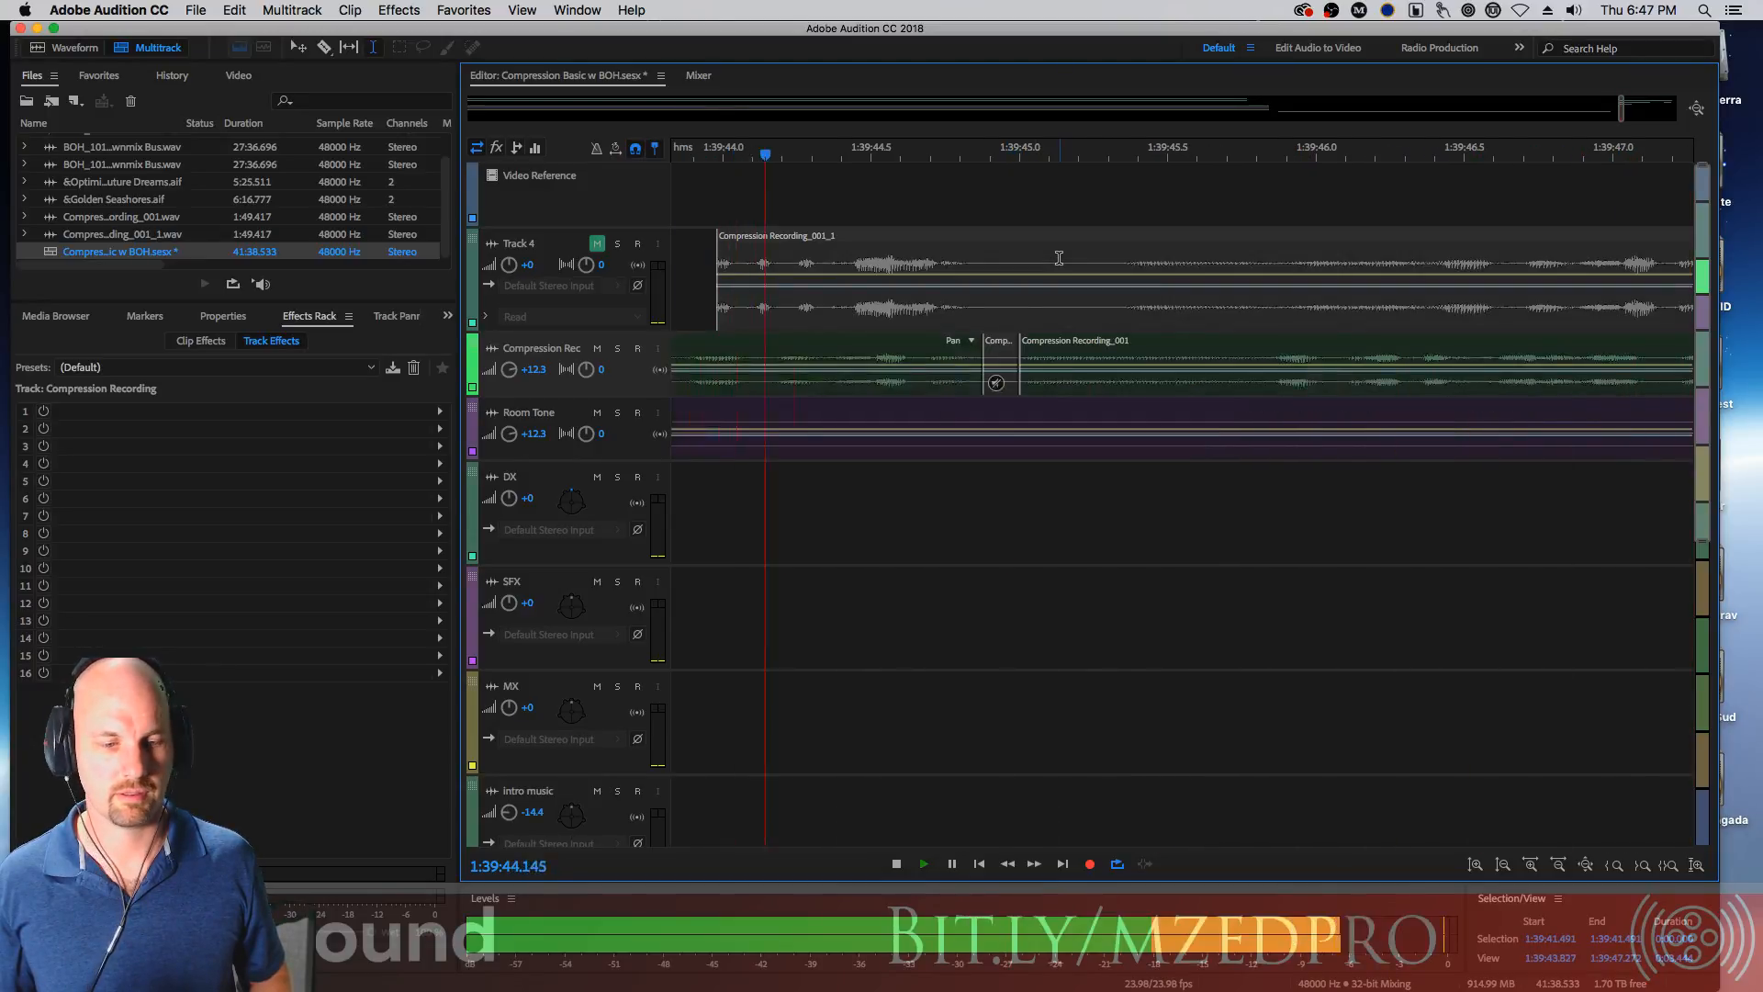
key("space")
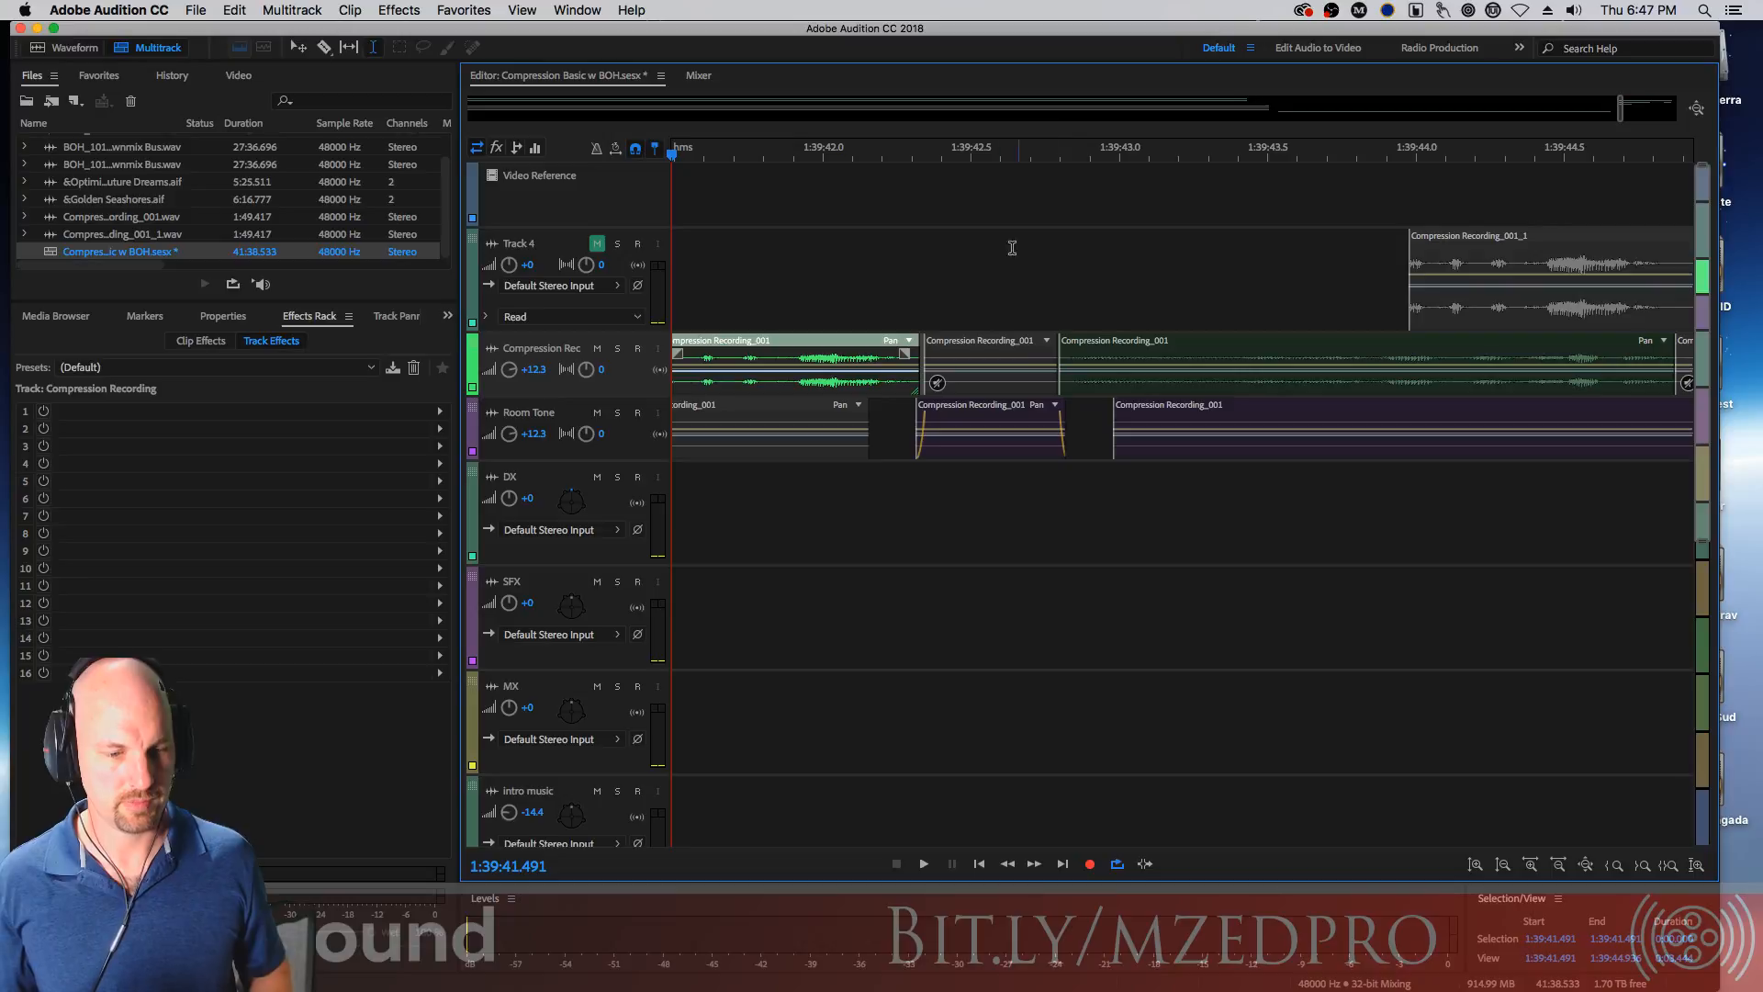
scroll(1520, 444, "down", 5)
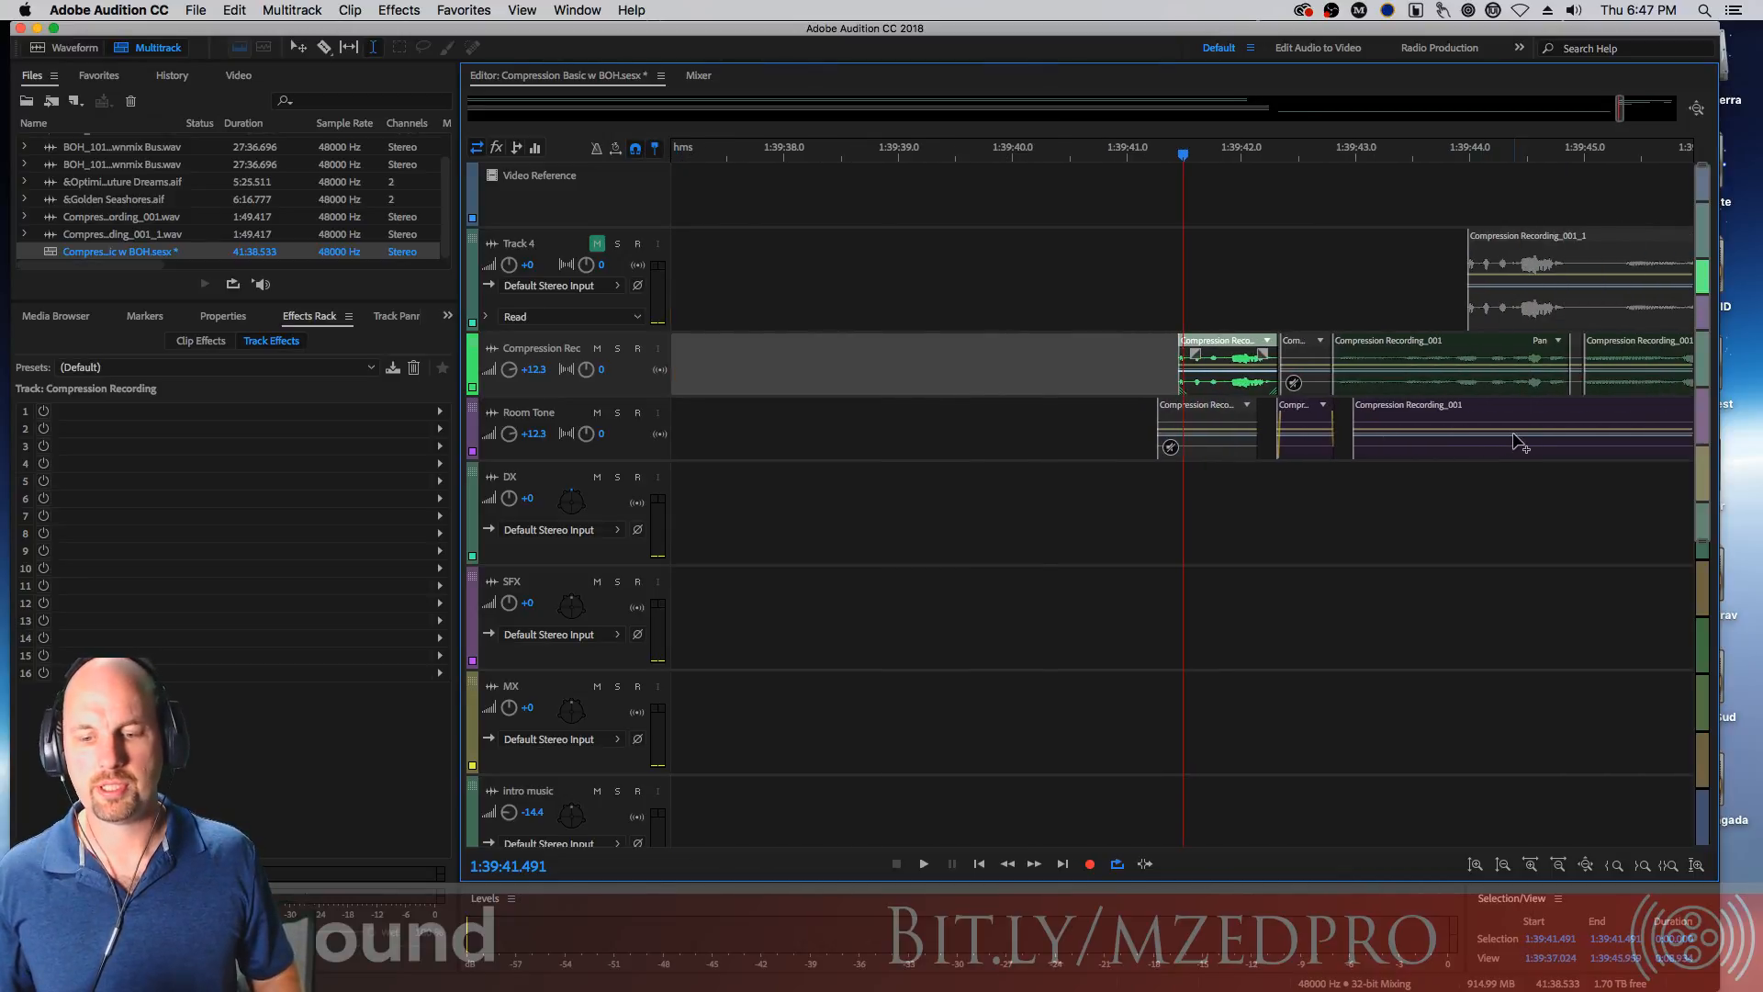
scroll(1520, 444, "down", 5)
scroll(1292, 414, "down", 2)
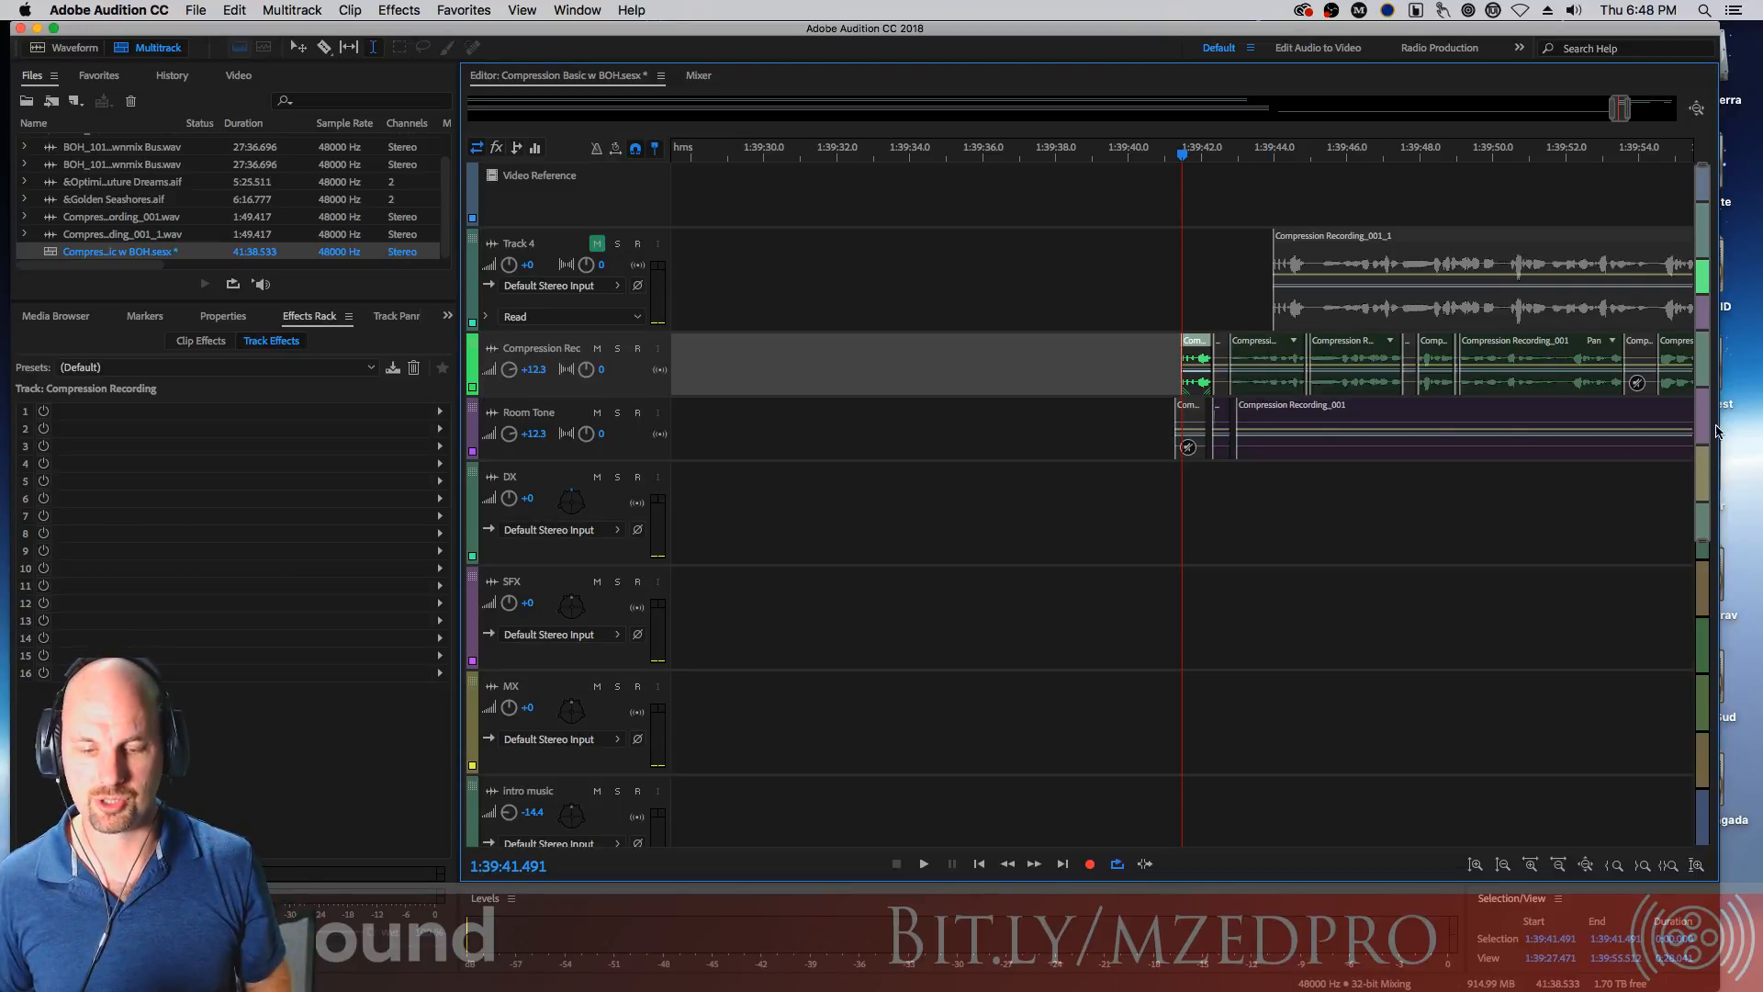
Zoom in, select the time range of the short dialogue clip, and split the room tone track at that range
left_click(1302, 154)
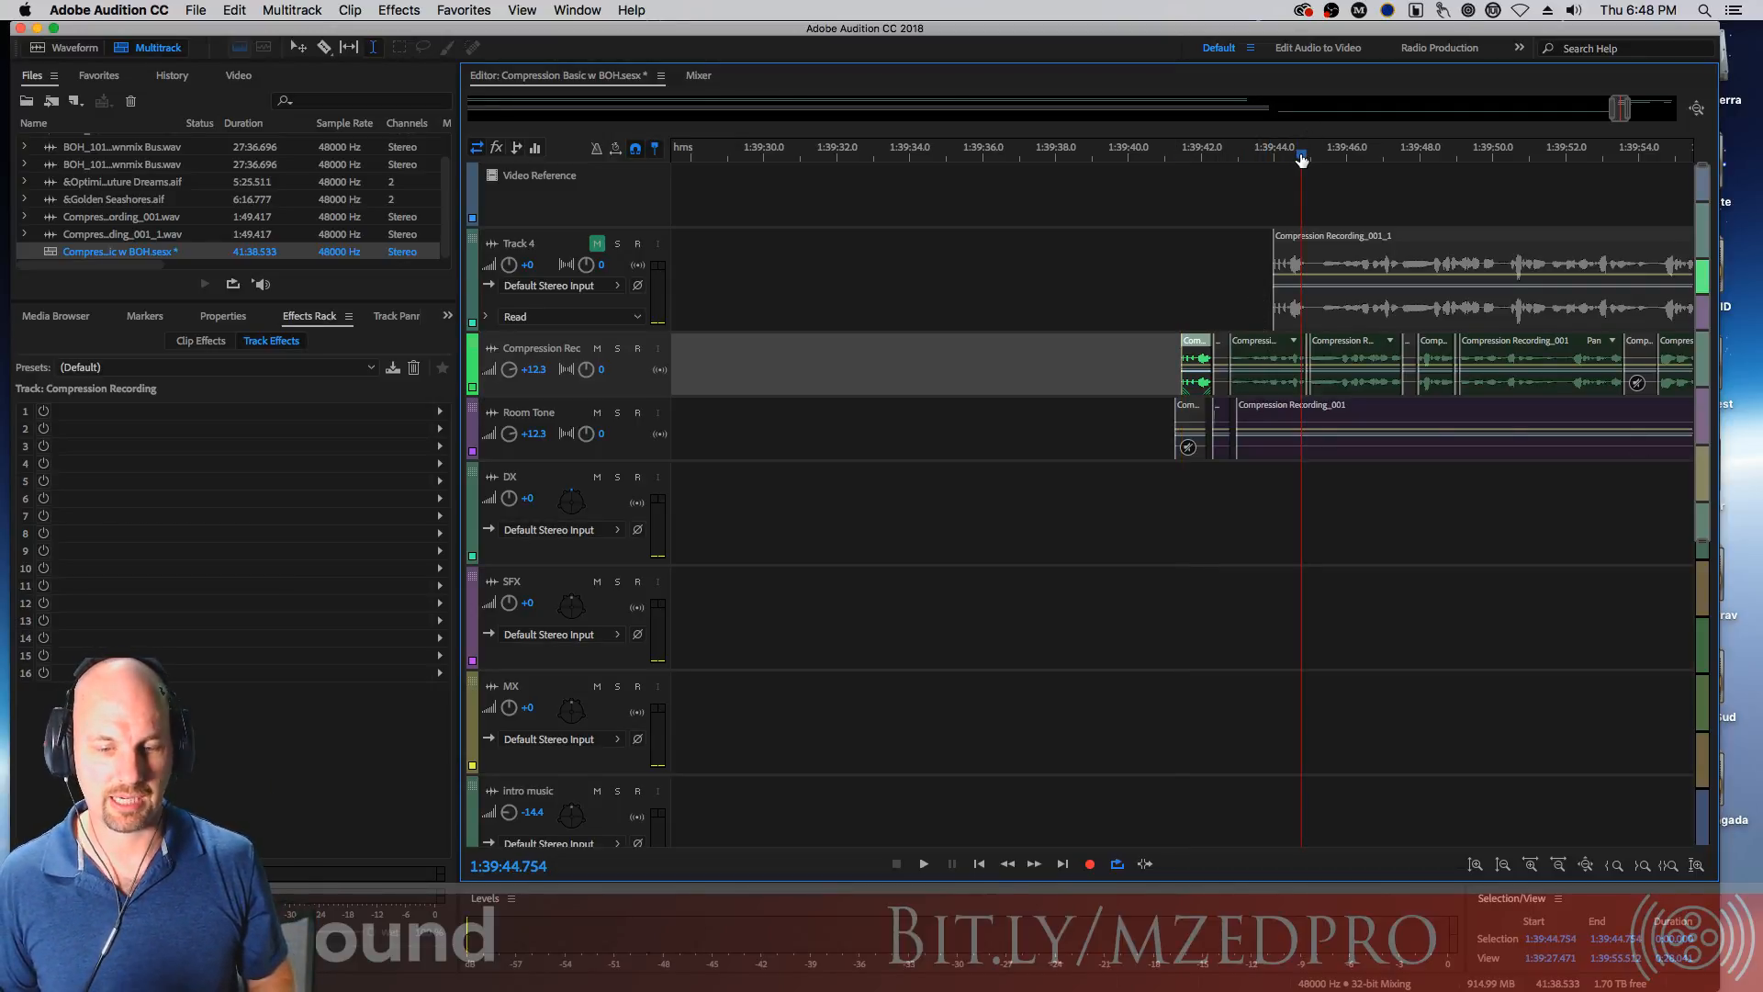
key("equal")
key("equal")
key("equal")
key("equal")
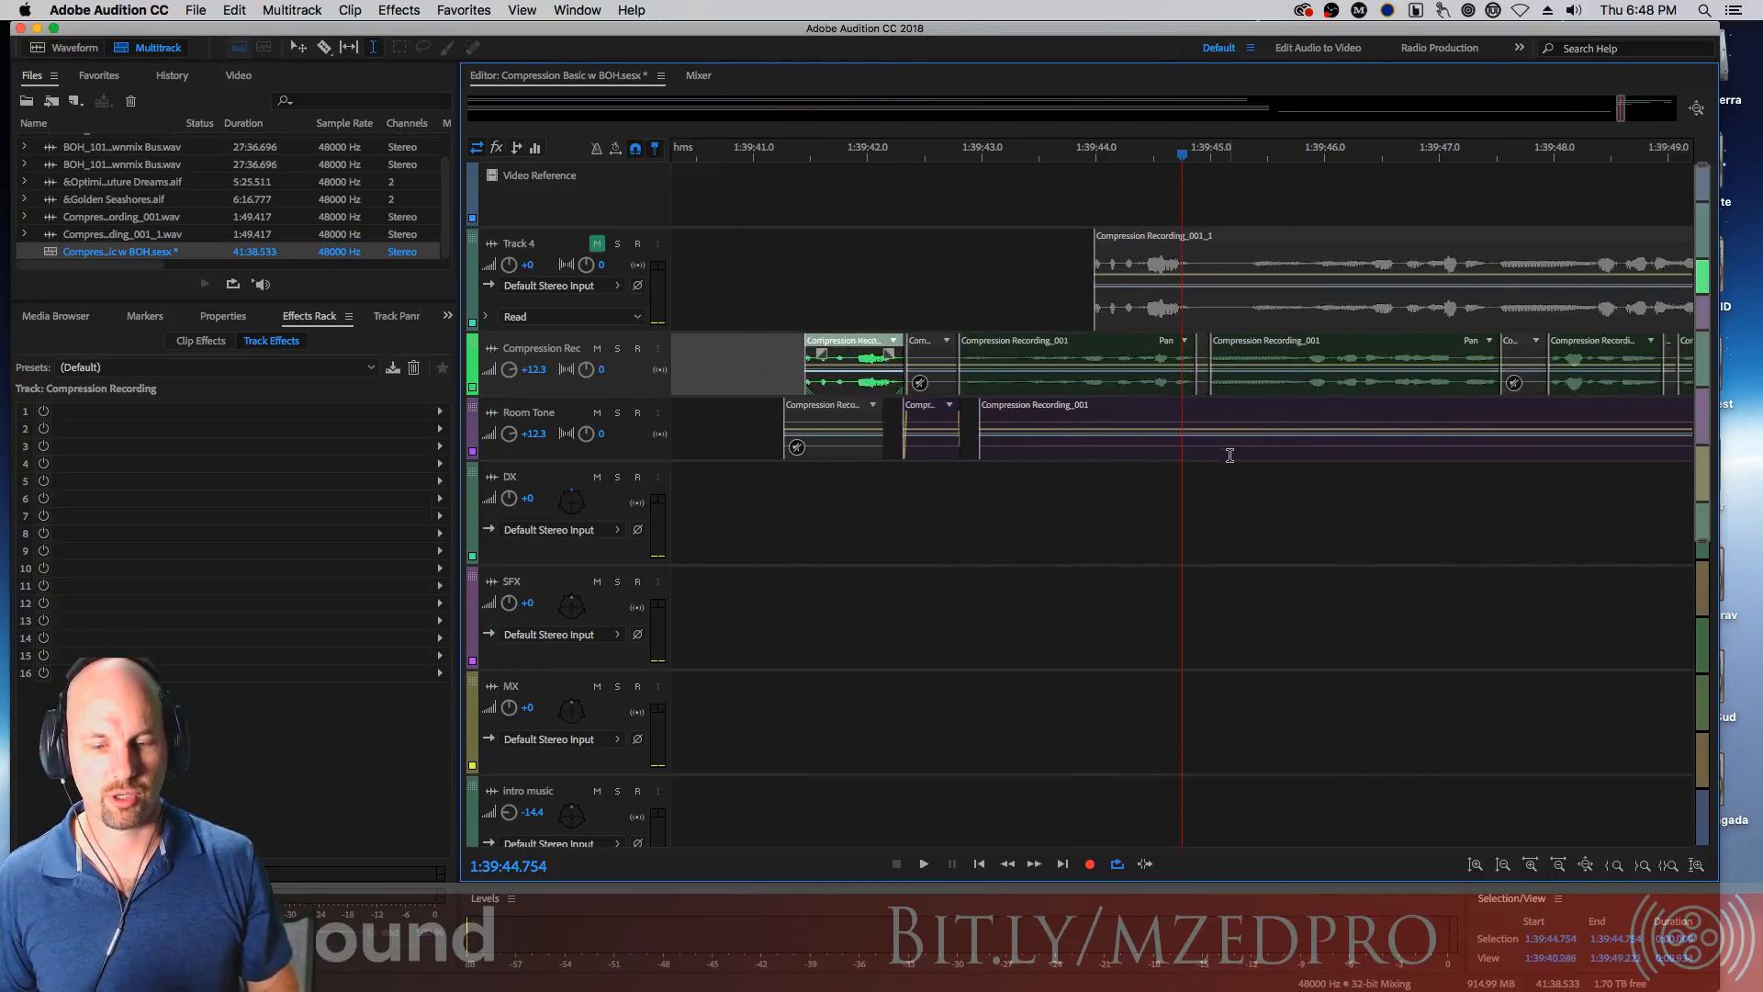
key("equal")
key("equal")
key("equal")
key("equal")
key("equal")
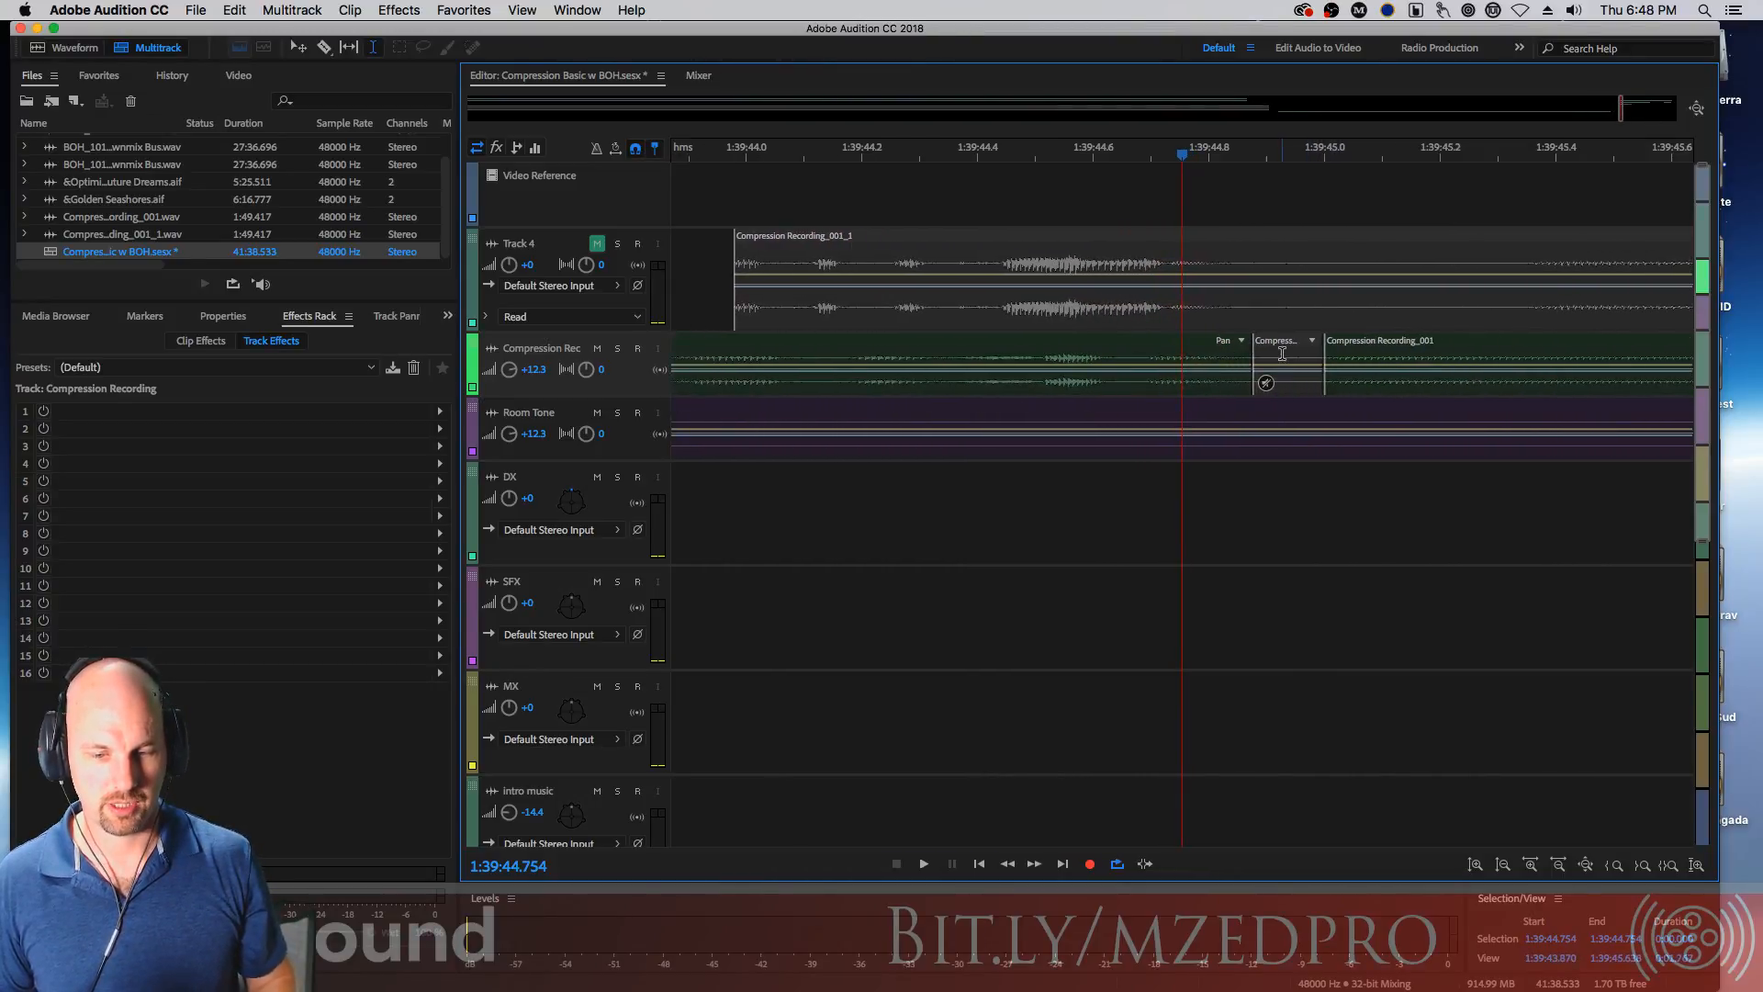
left_click(1282, 354)
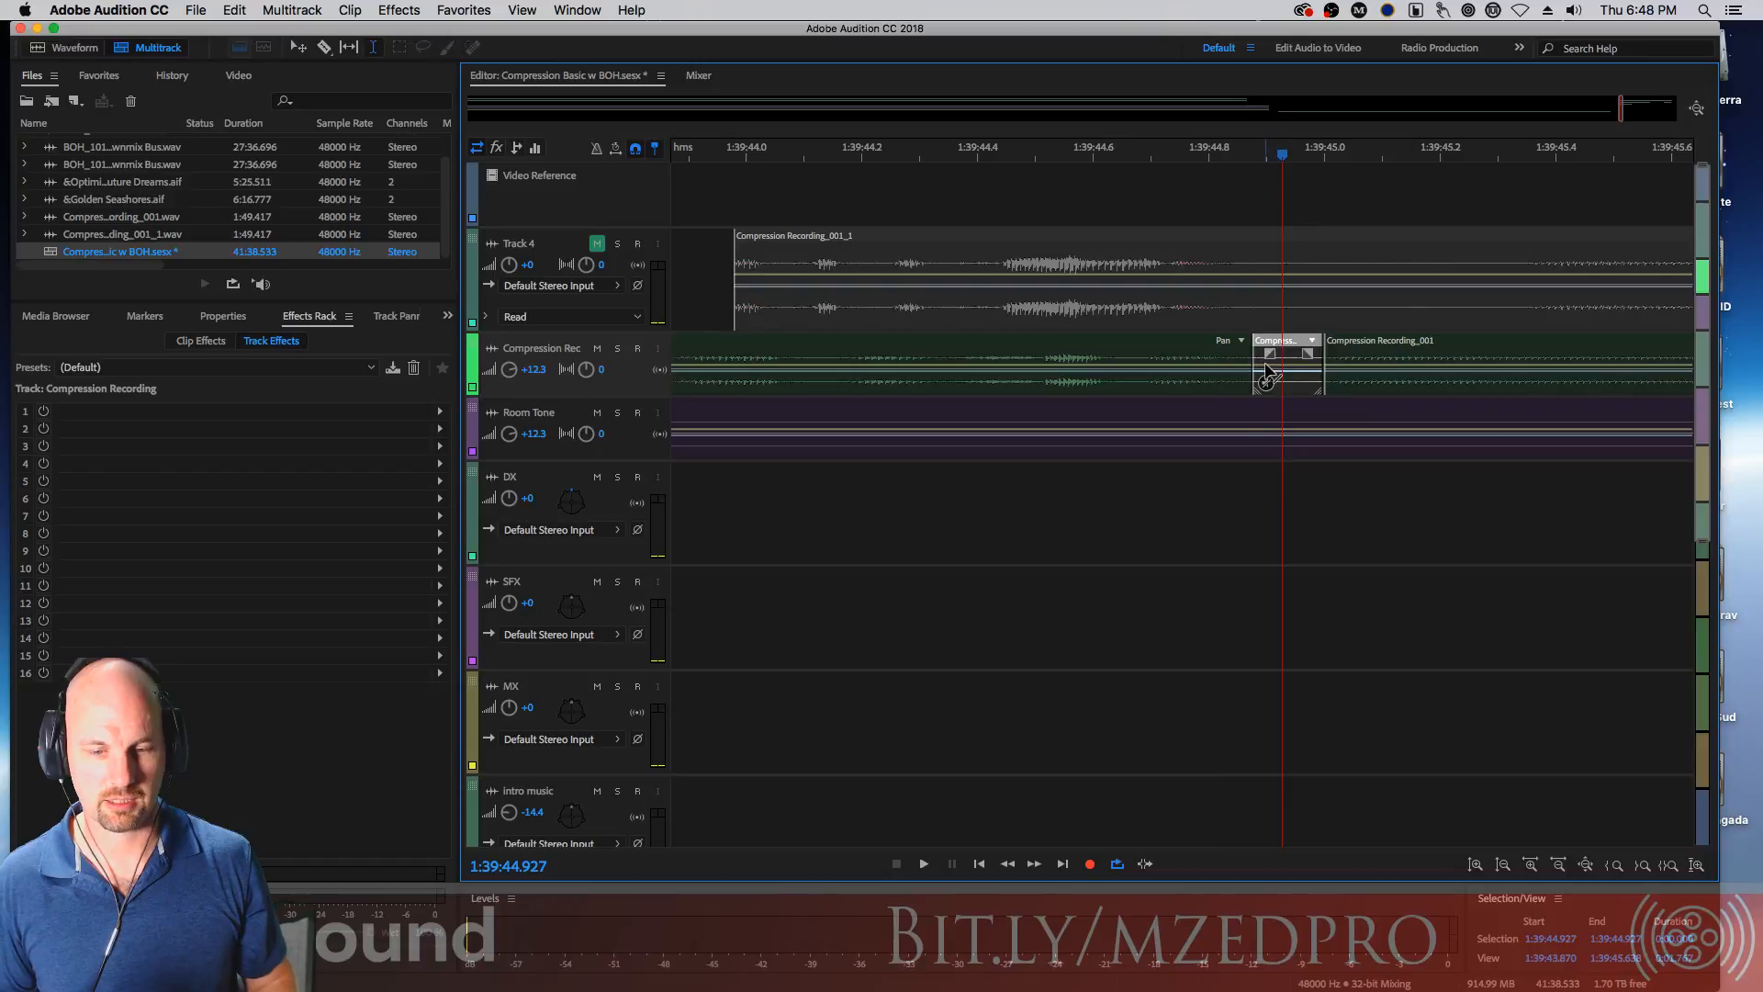
left_click_drag(1282, 349, 1251, 348)
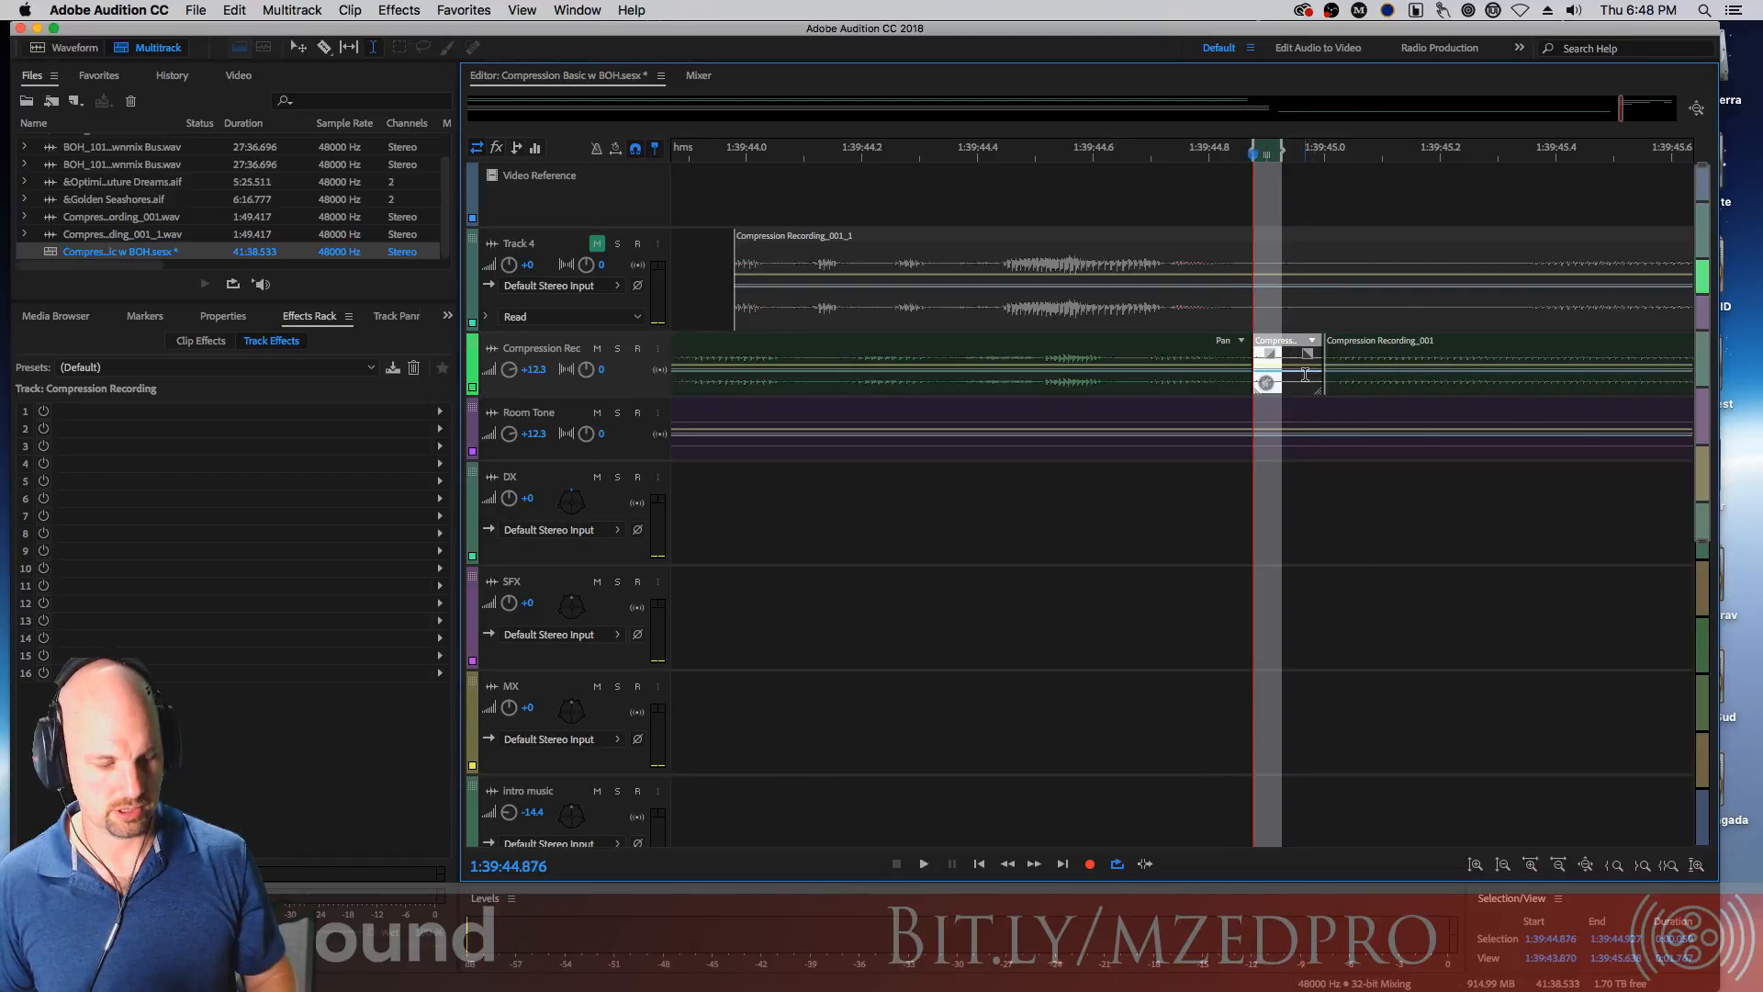
key("=")
left_click_drag(1224, 382, 1258, 379)
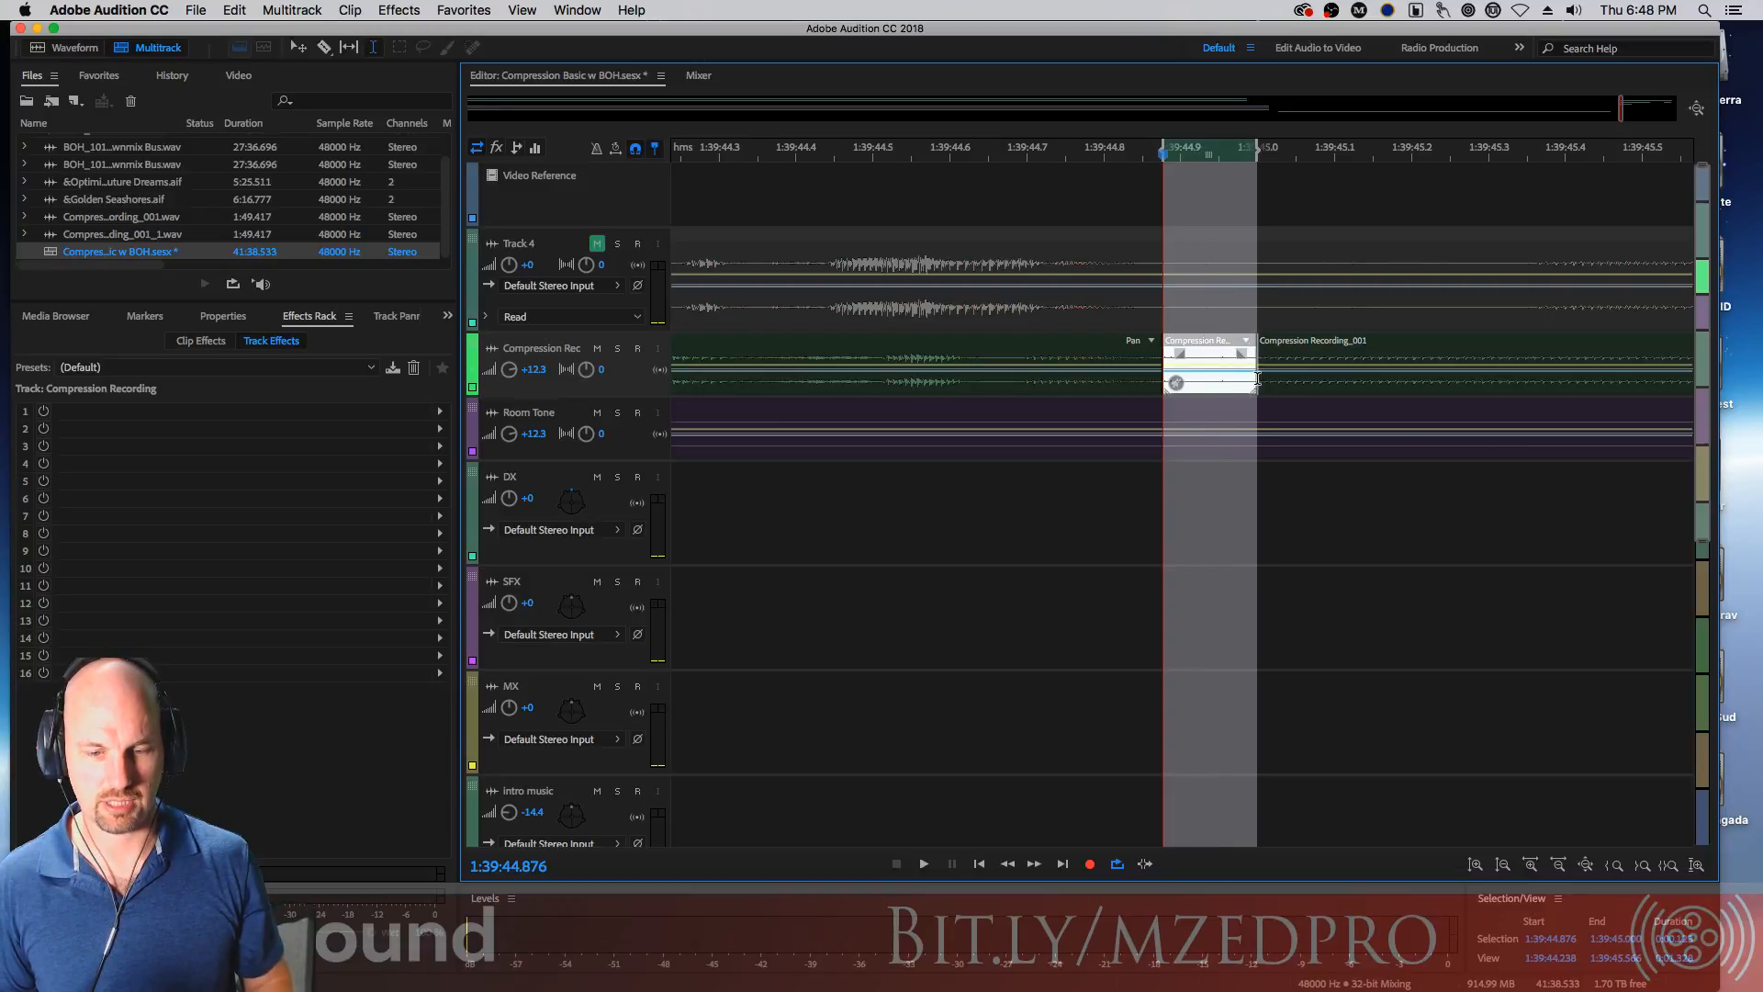
left_click(1152, 409)
key("super+k")
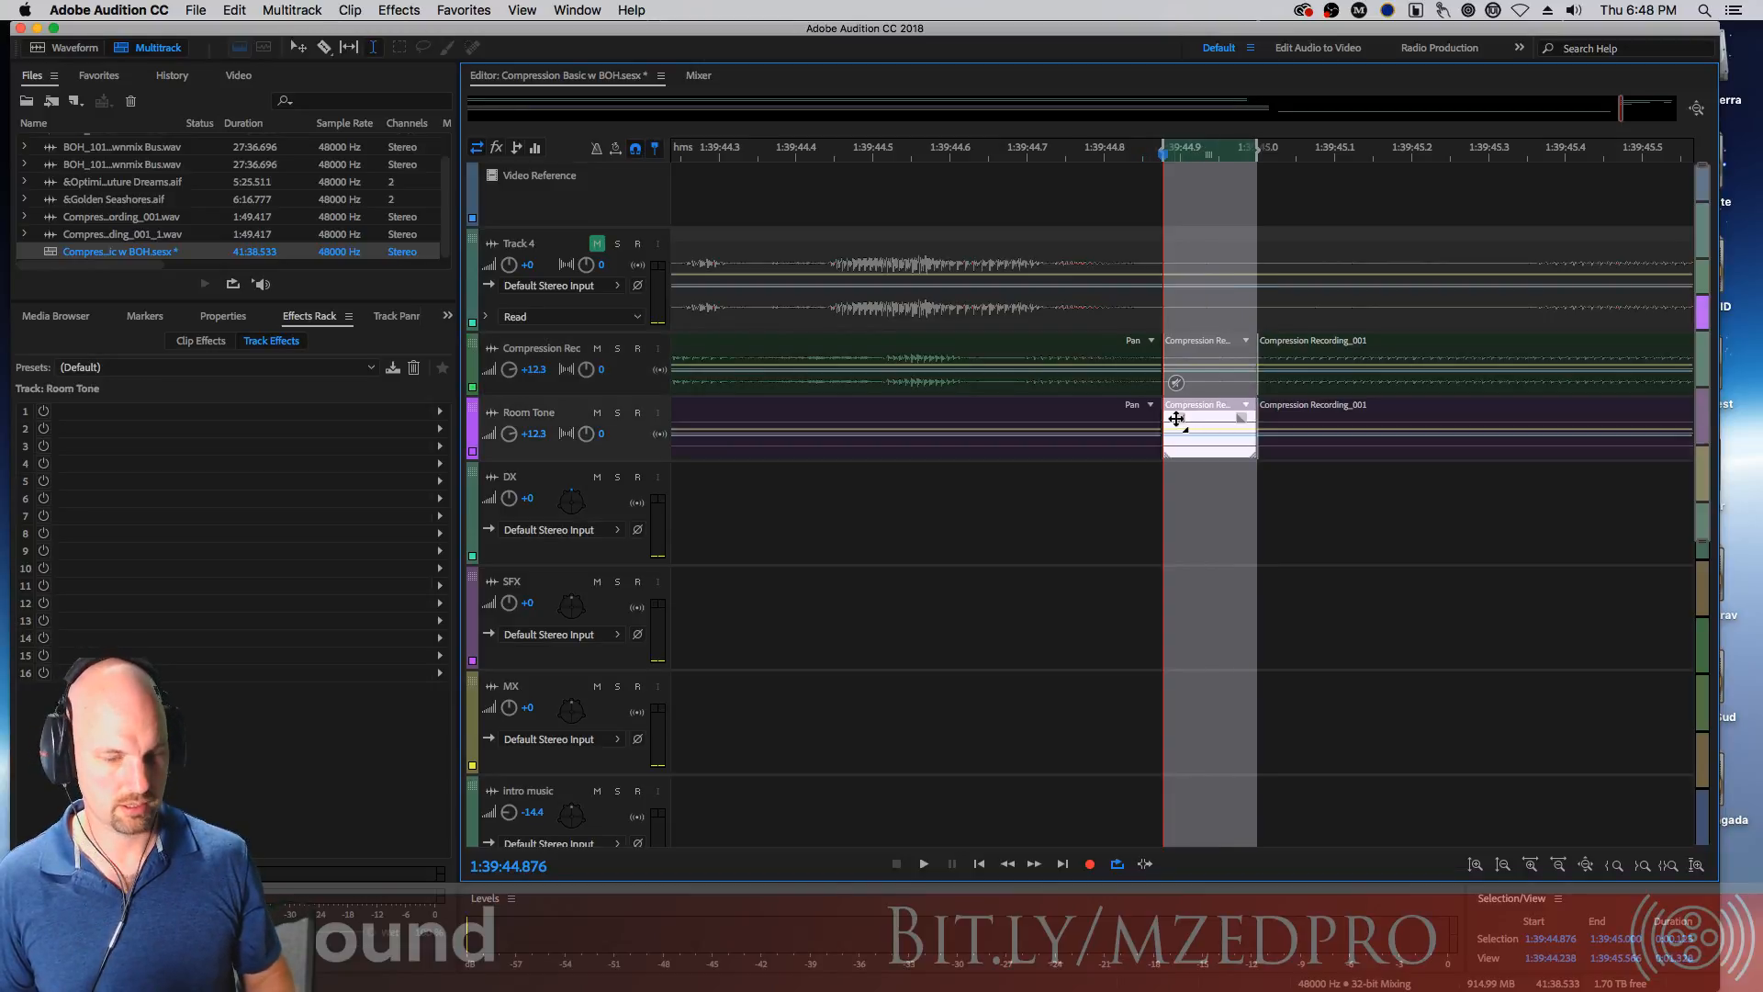
Trim the room tone clips on both sides of the split section to open gaps around it
left_click(1066, 411)
key("shift+m")
left_click_drag(1159, 446, 1073, 446)
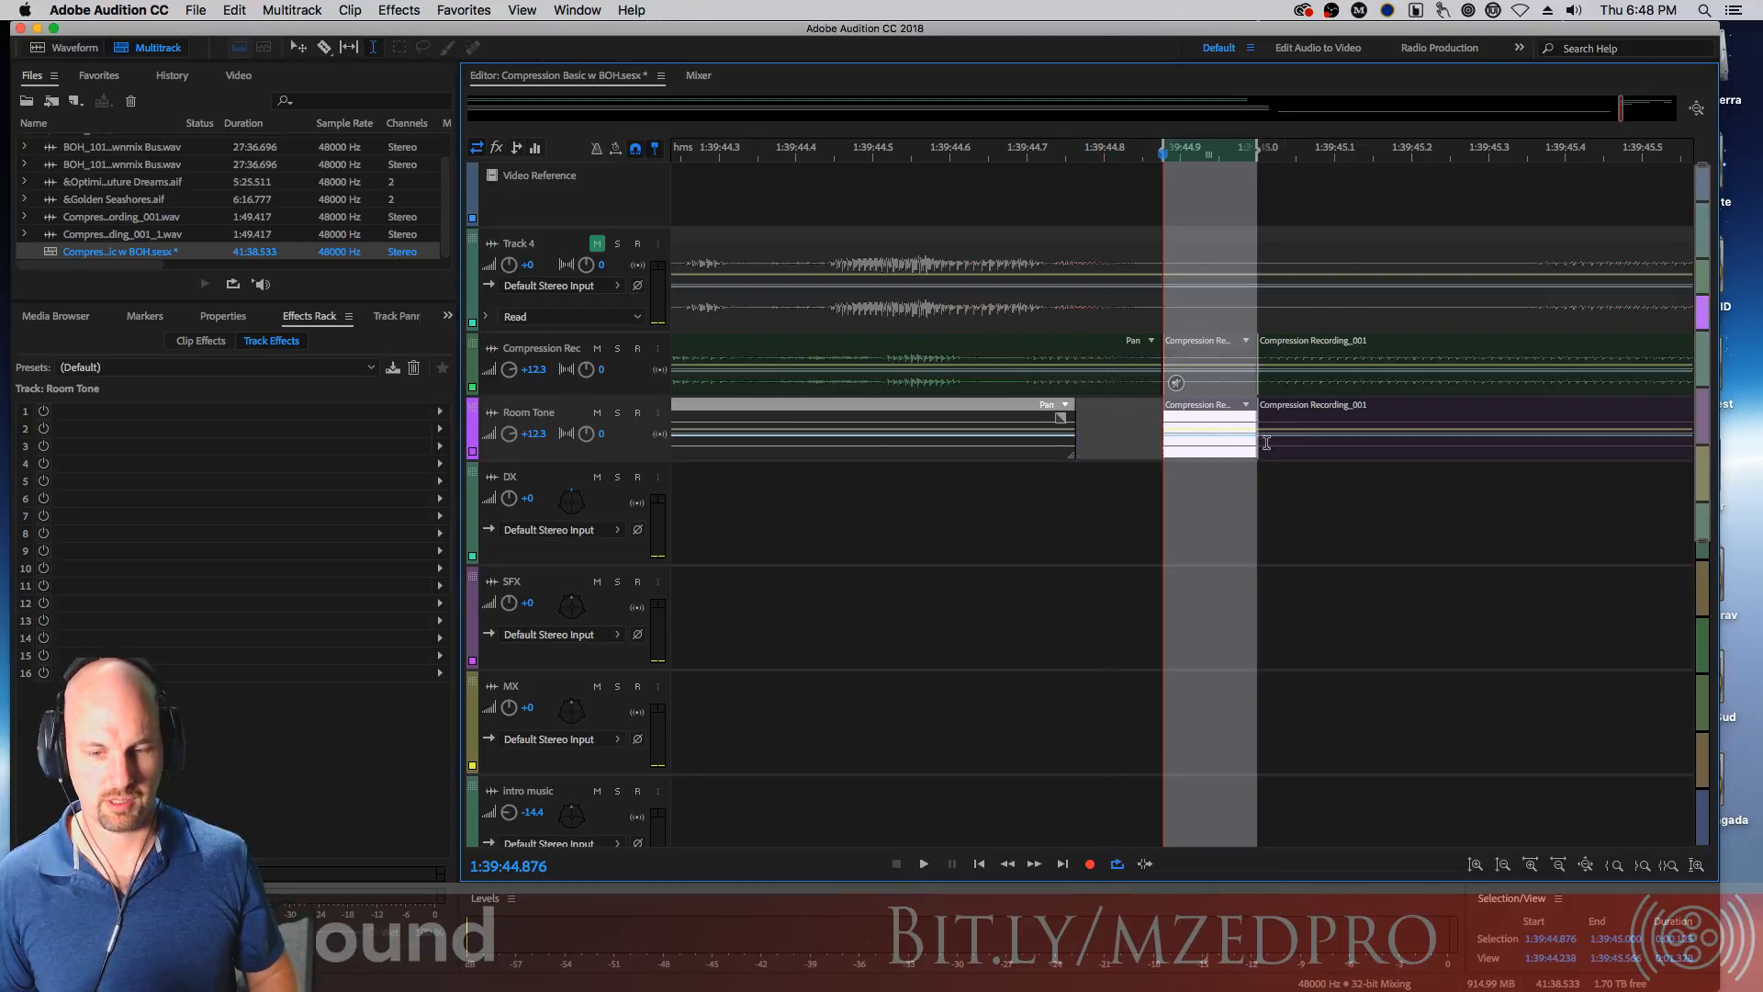
left_click(1263, 448)
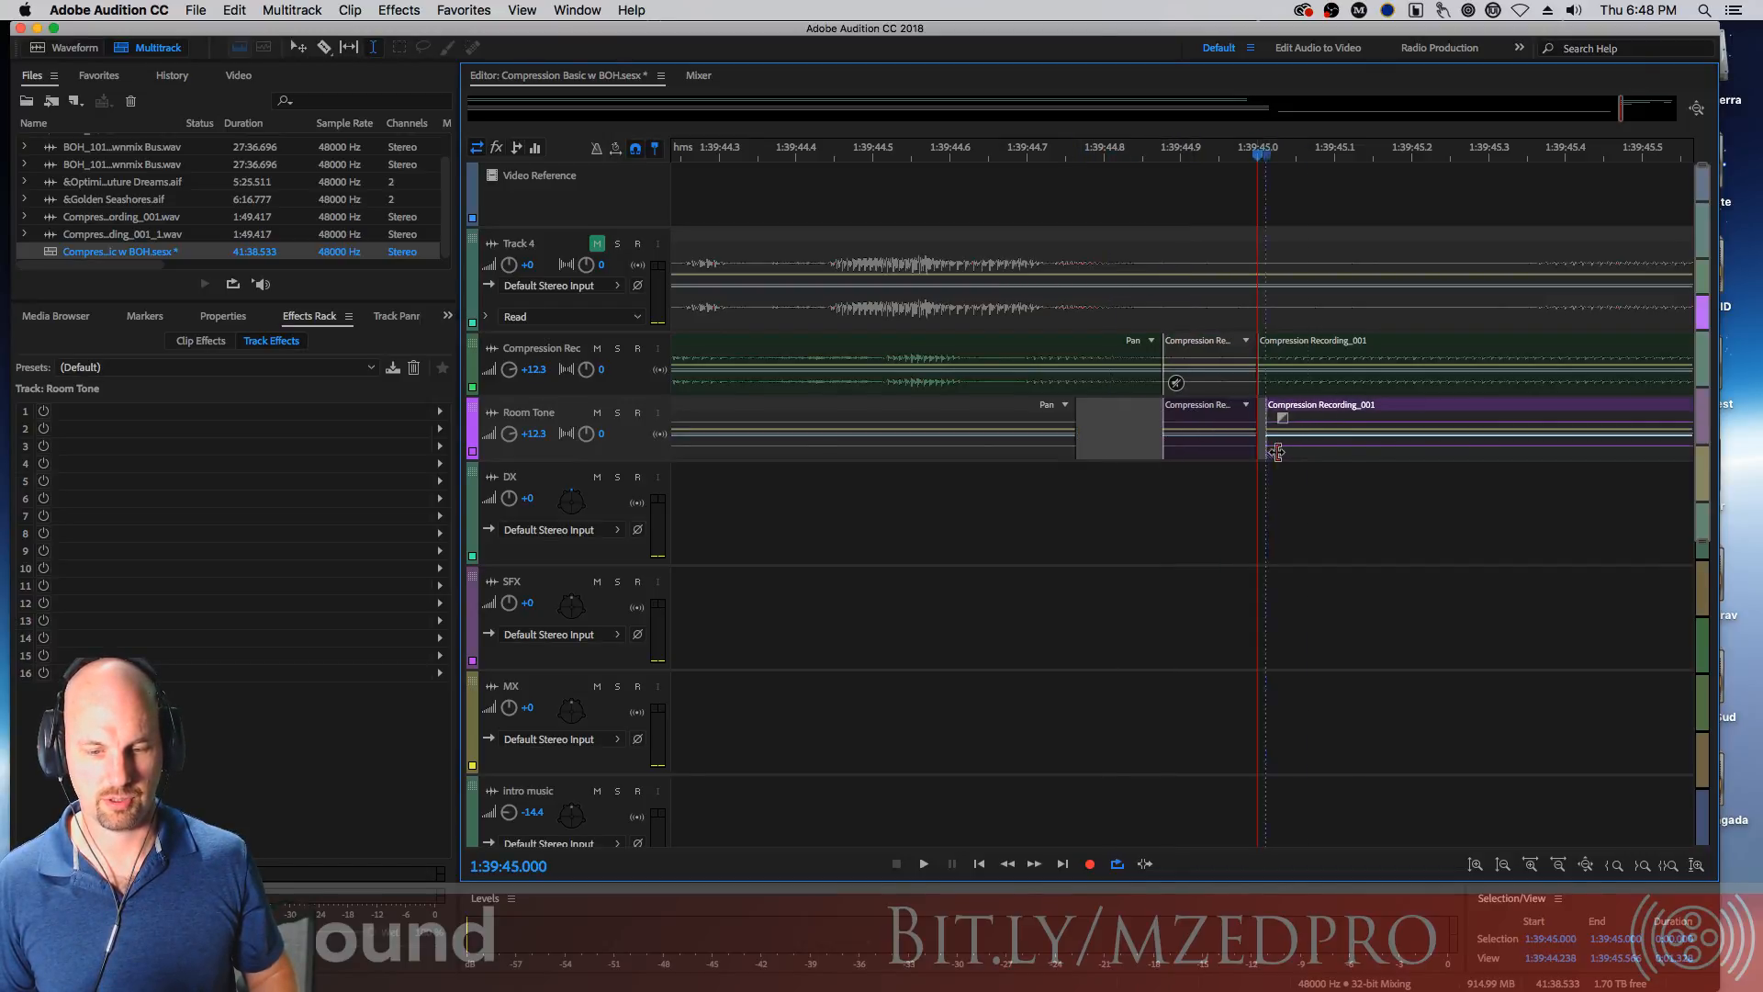
left_click_drag(1277, 452, 1372, 450)
left_click_drag(1253, 451, 1171, 449)
Play back the edited room tone around the short dialogue clip
scroll(980, 158, "down", 5)
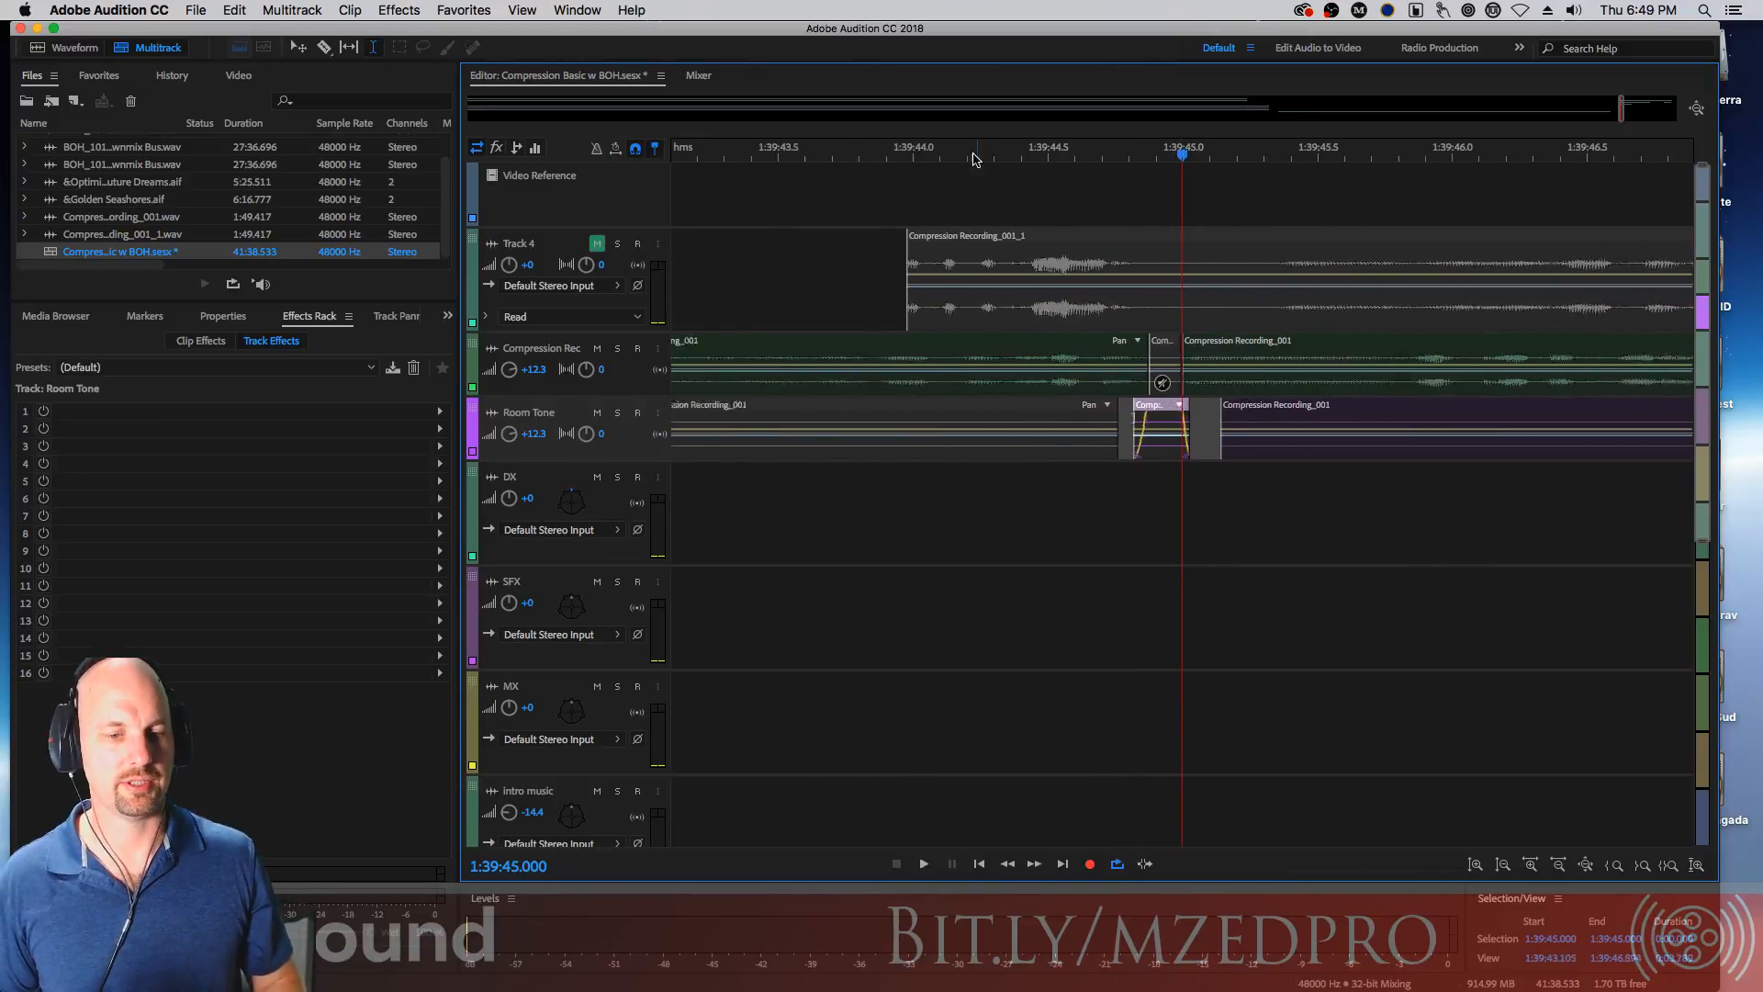
scroll(980, 158, "down", 1)
left_click(865, 153)
key("space")
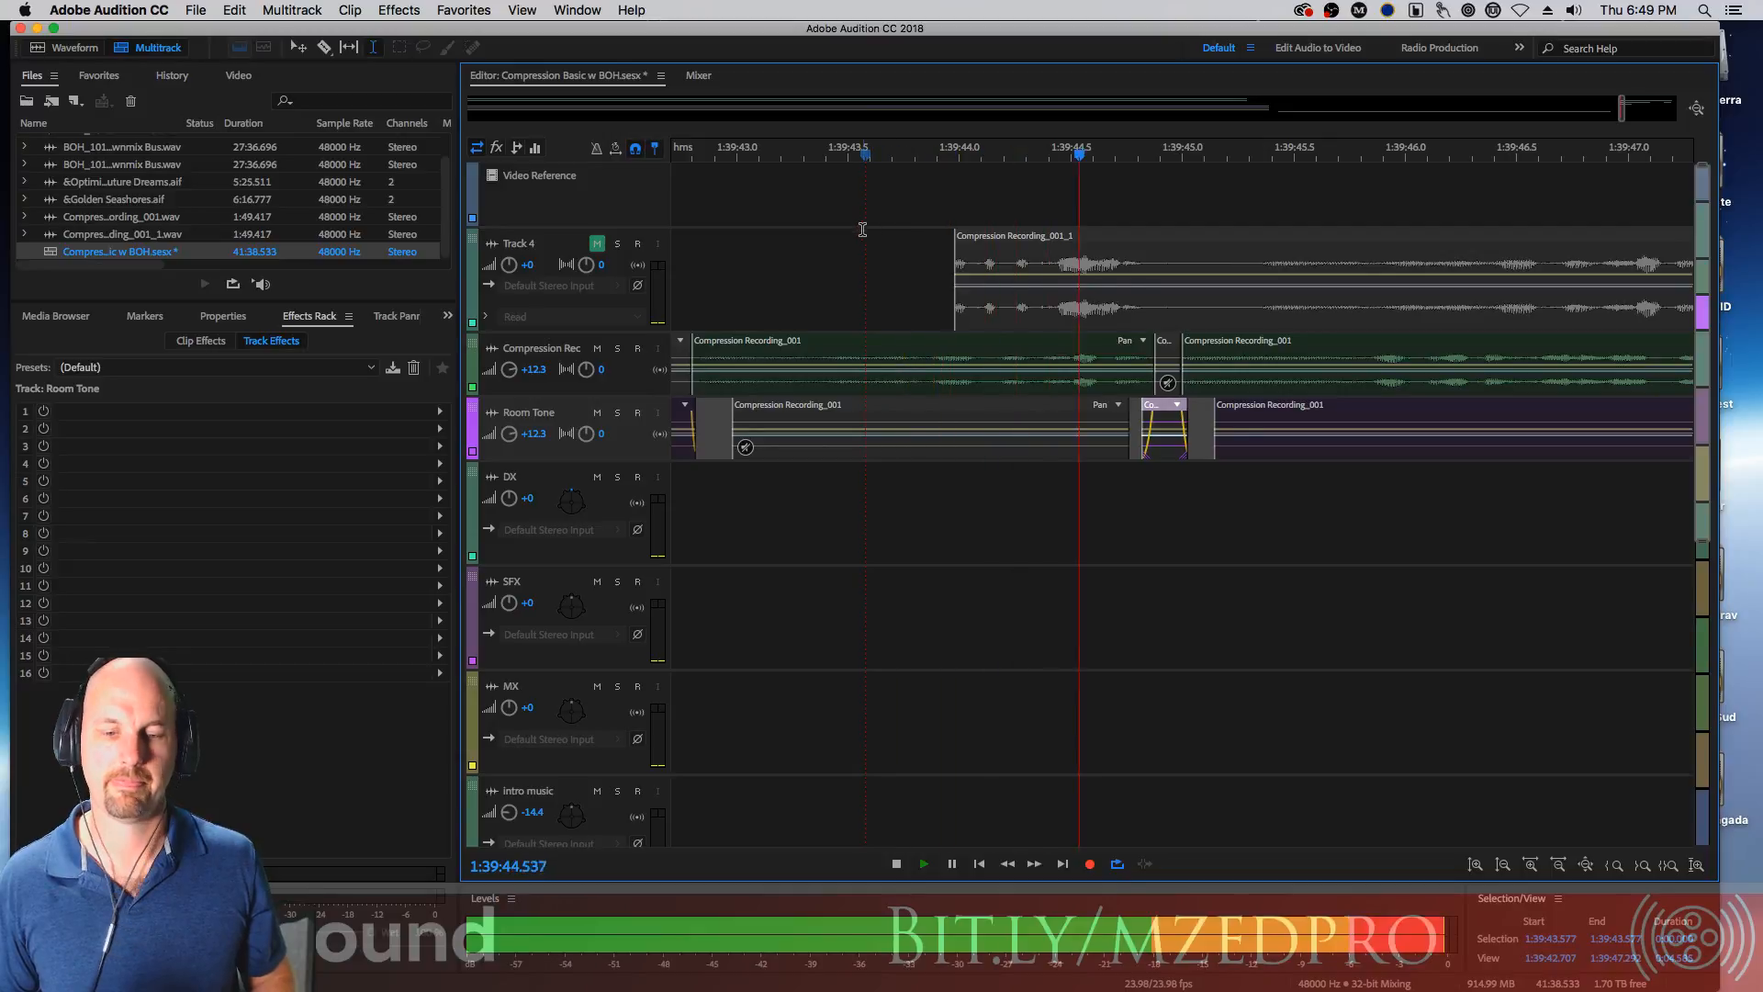
key("space")
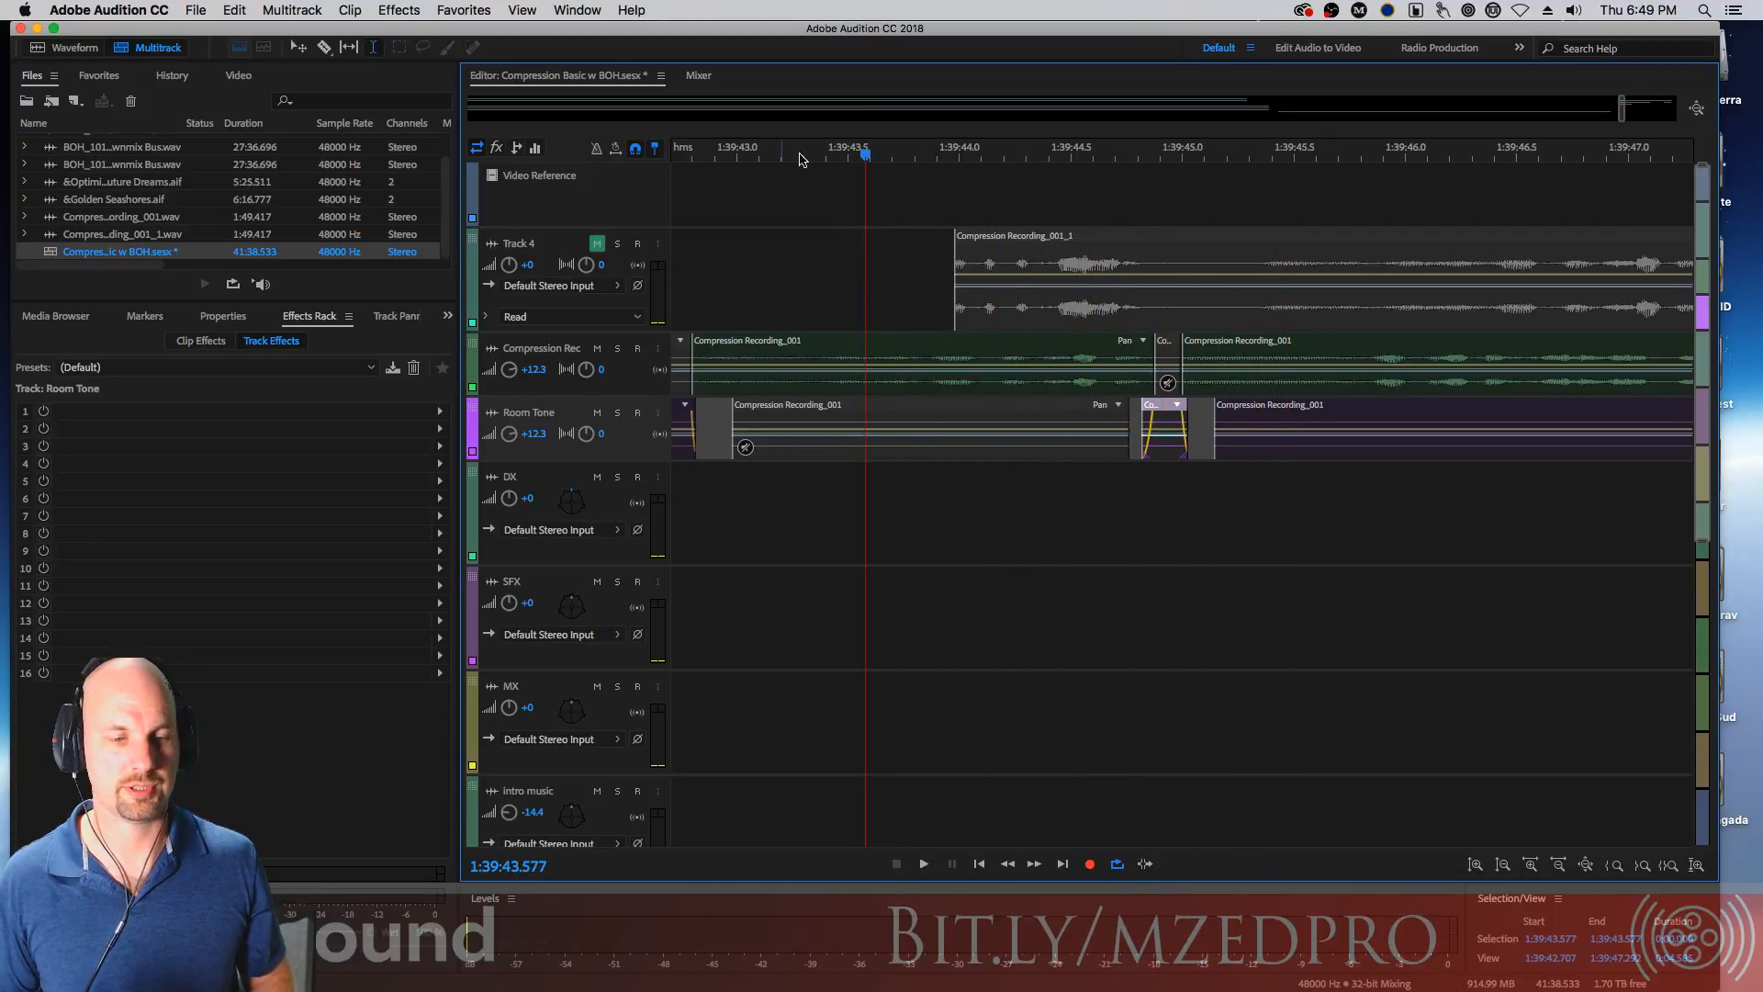
Select the time range of the next short dialogue clip and split the room tone track there
left_click_drag(1627, 358, 669, 435)
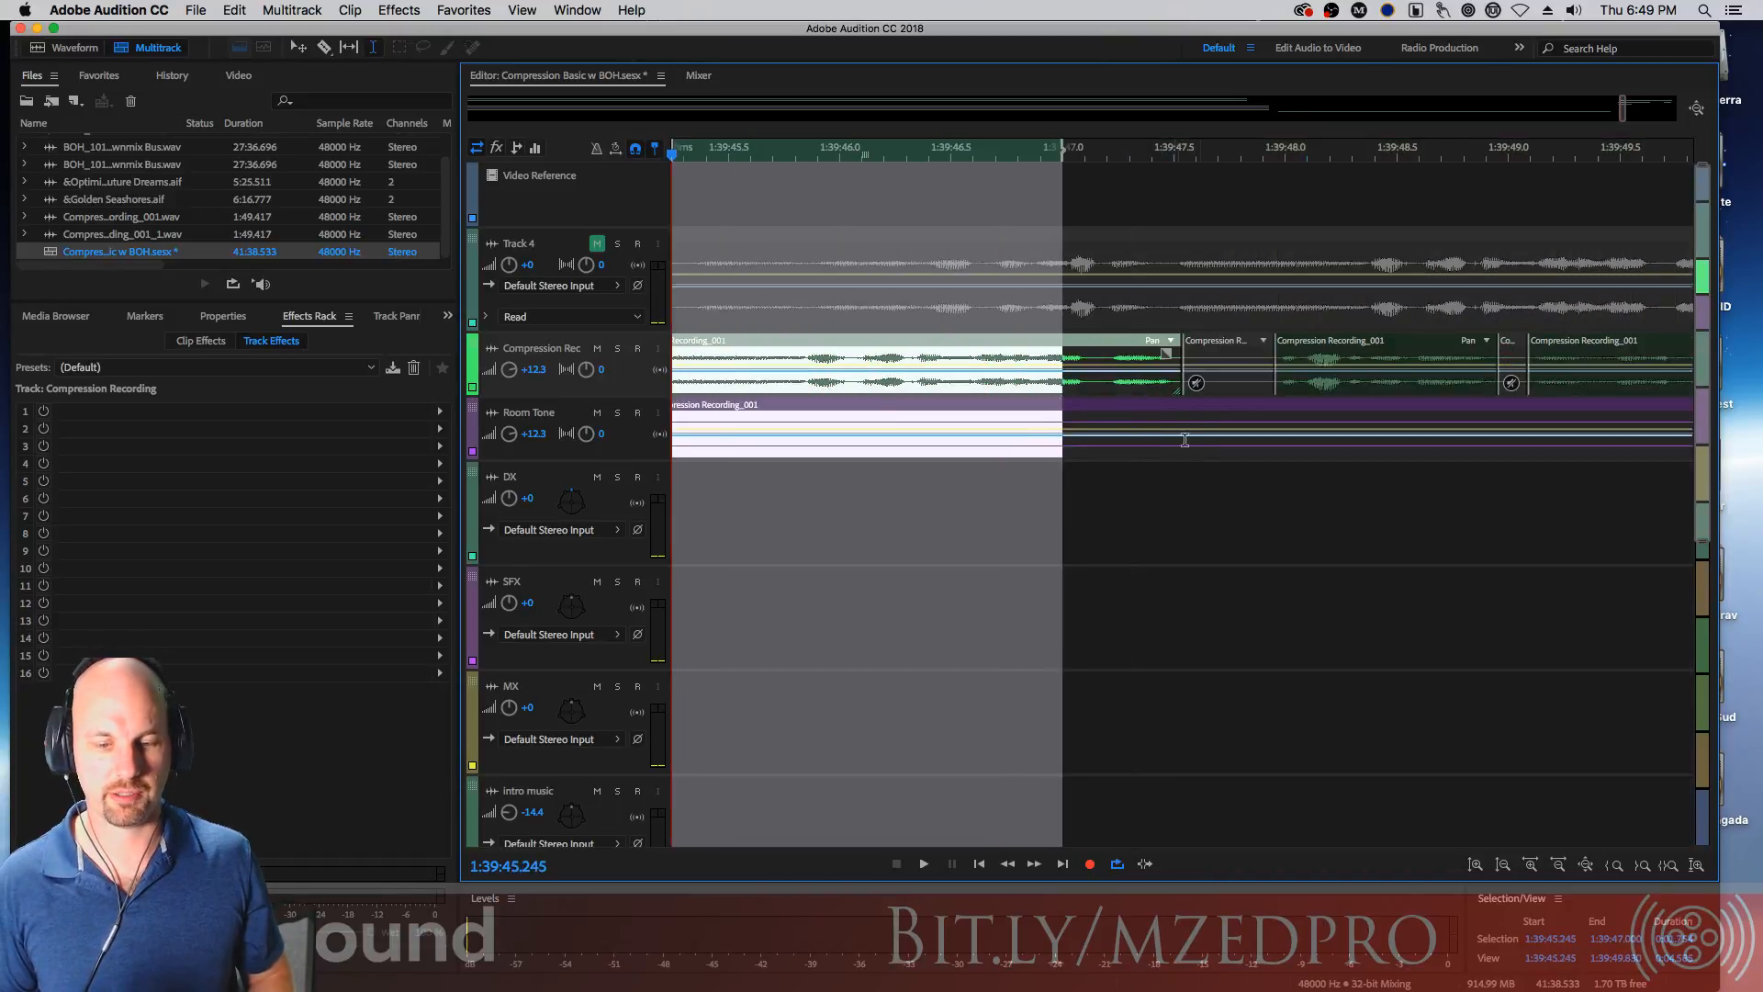
left_click(1208, 489)
left_click_drag(1209, 351, 1275, 350)
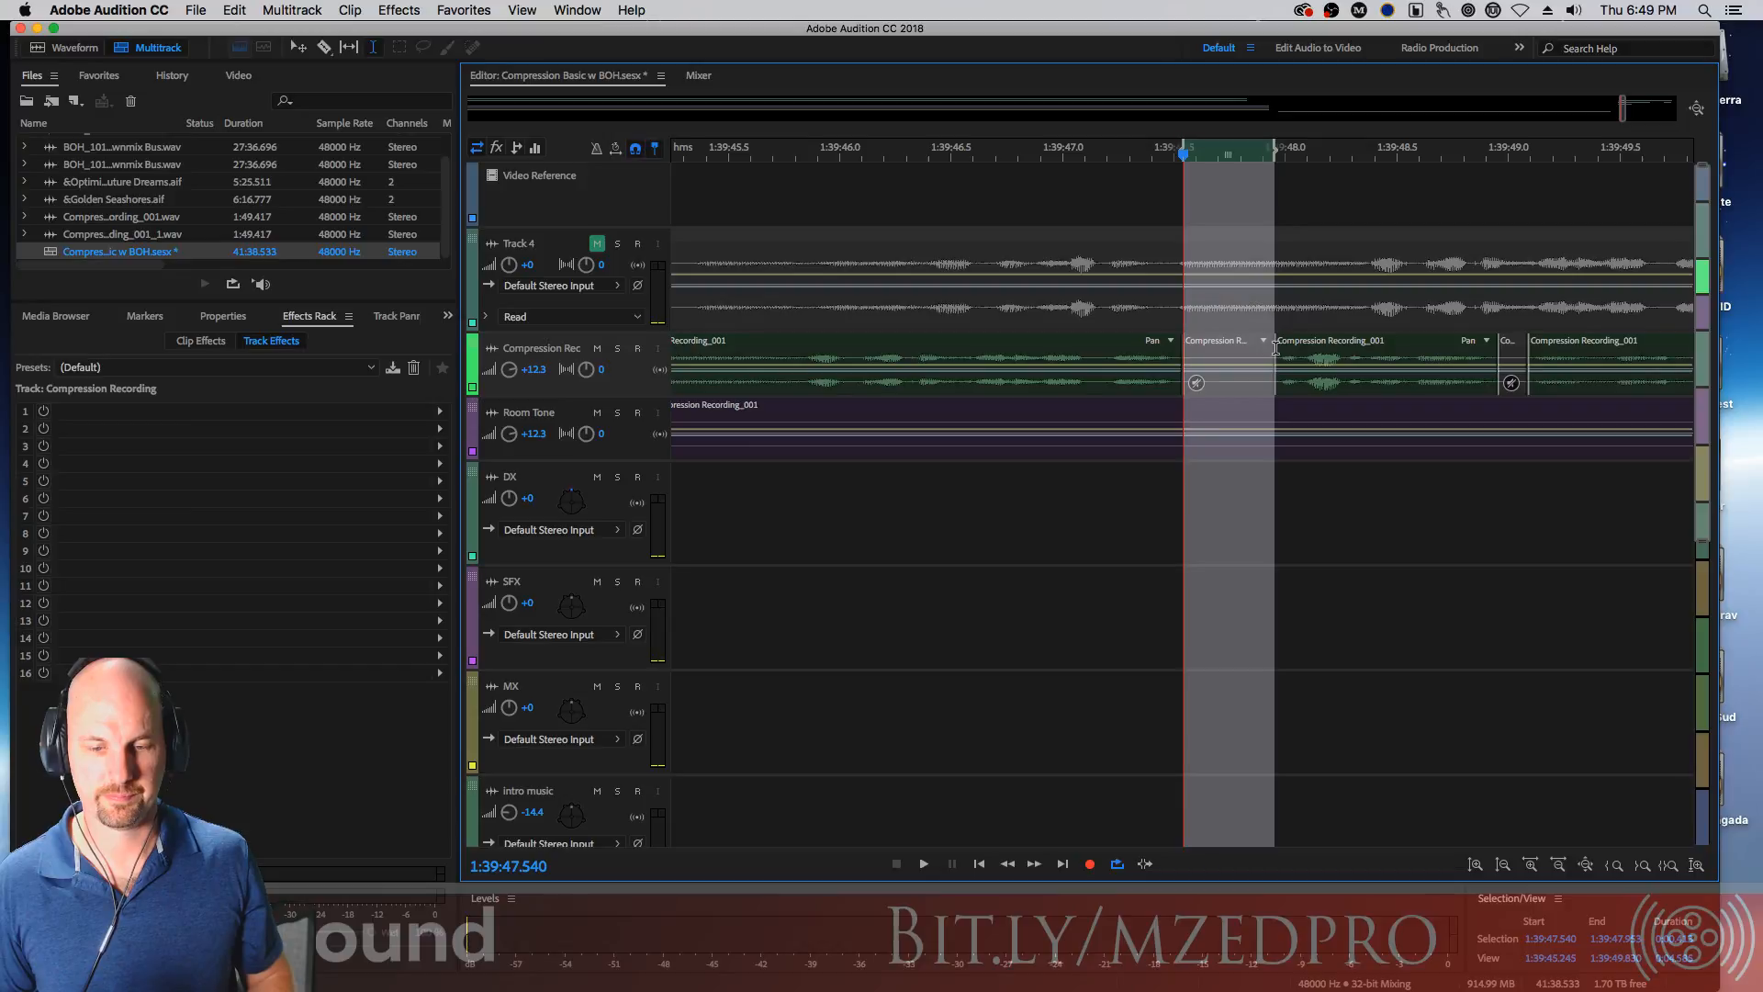
left_click(1288, 406)
key("super+k")
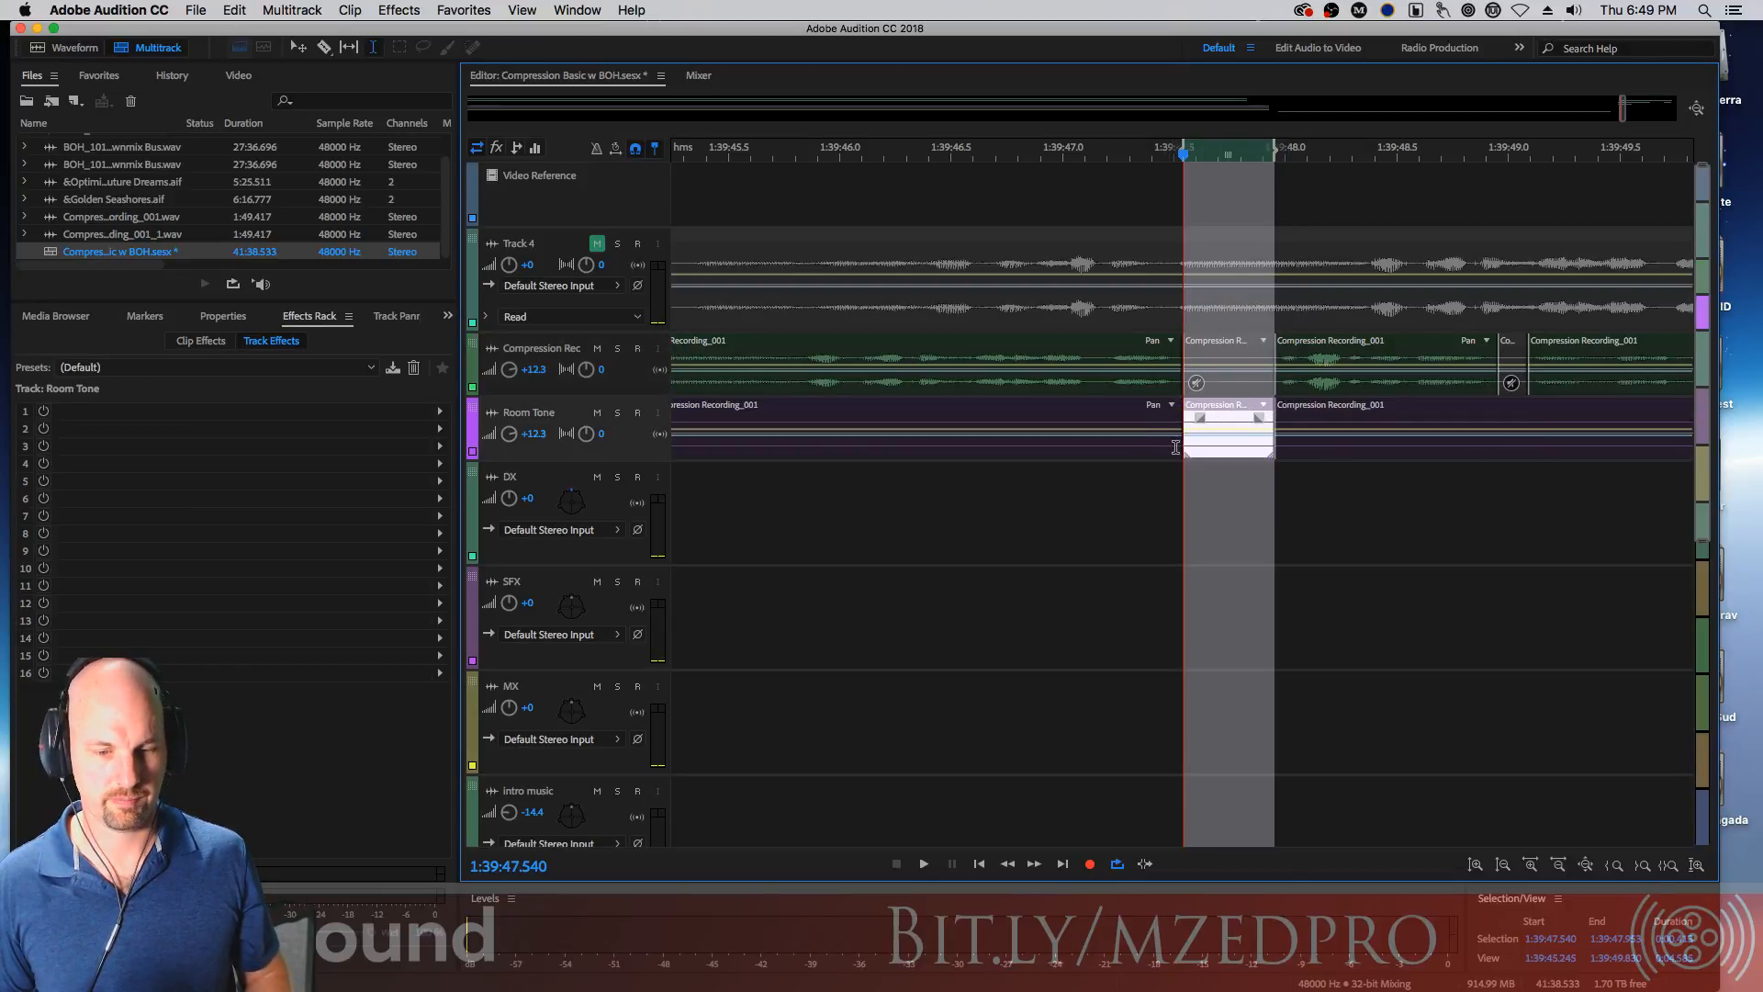
Shorten the neighbouring room tone clips and adjust the new split section to leave gaps around it
left_click_drag(1177, 450, 1125, 451)
left_click(1195, 499)
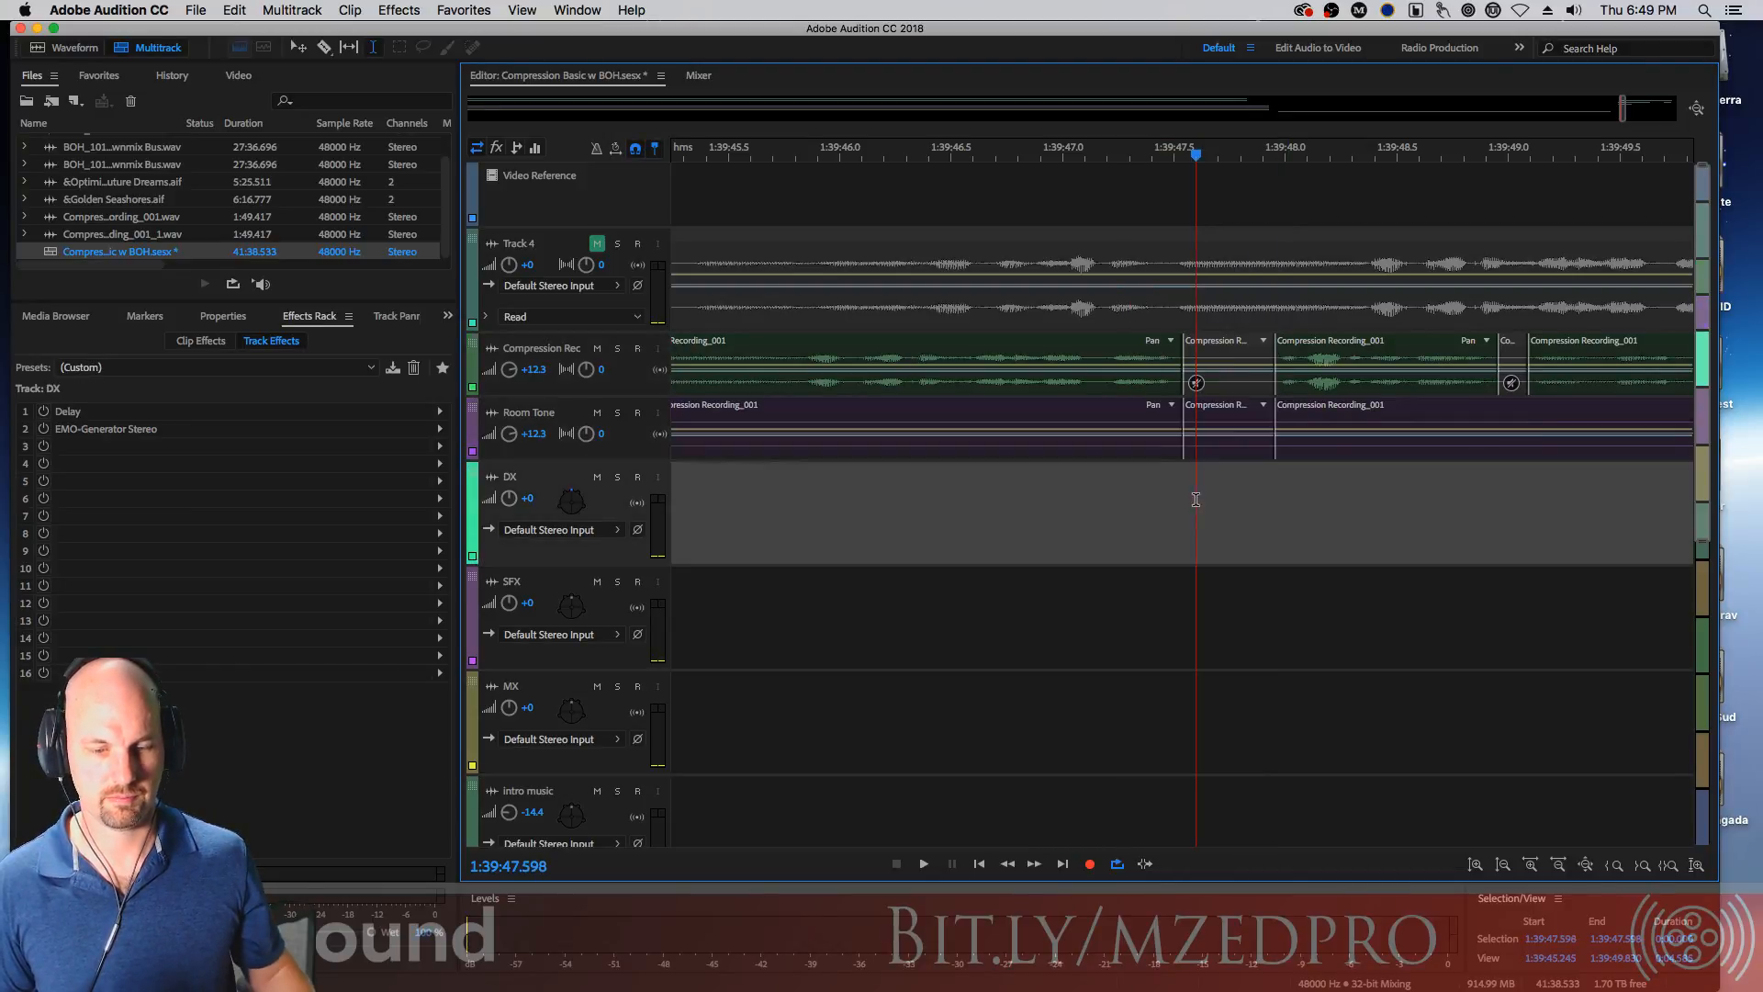
left_click(1175, 450)
left_click_drag(1179, 458, 1076, 461)
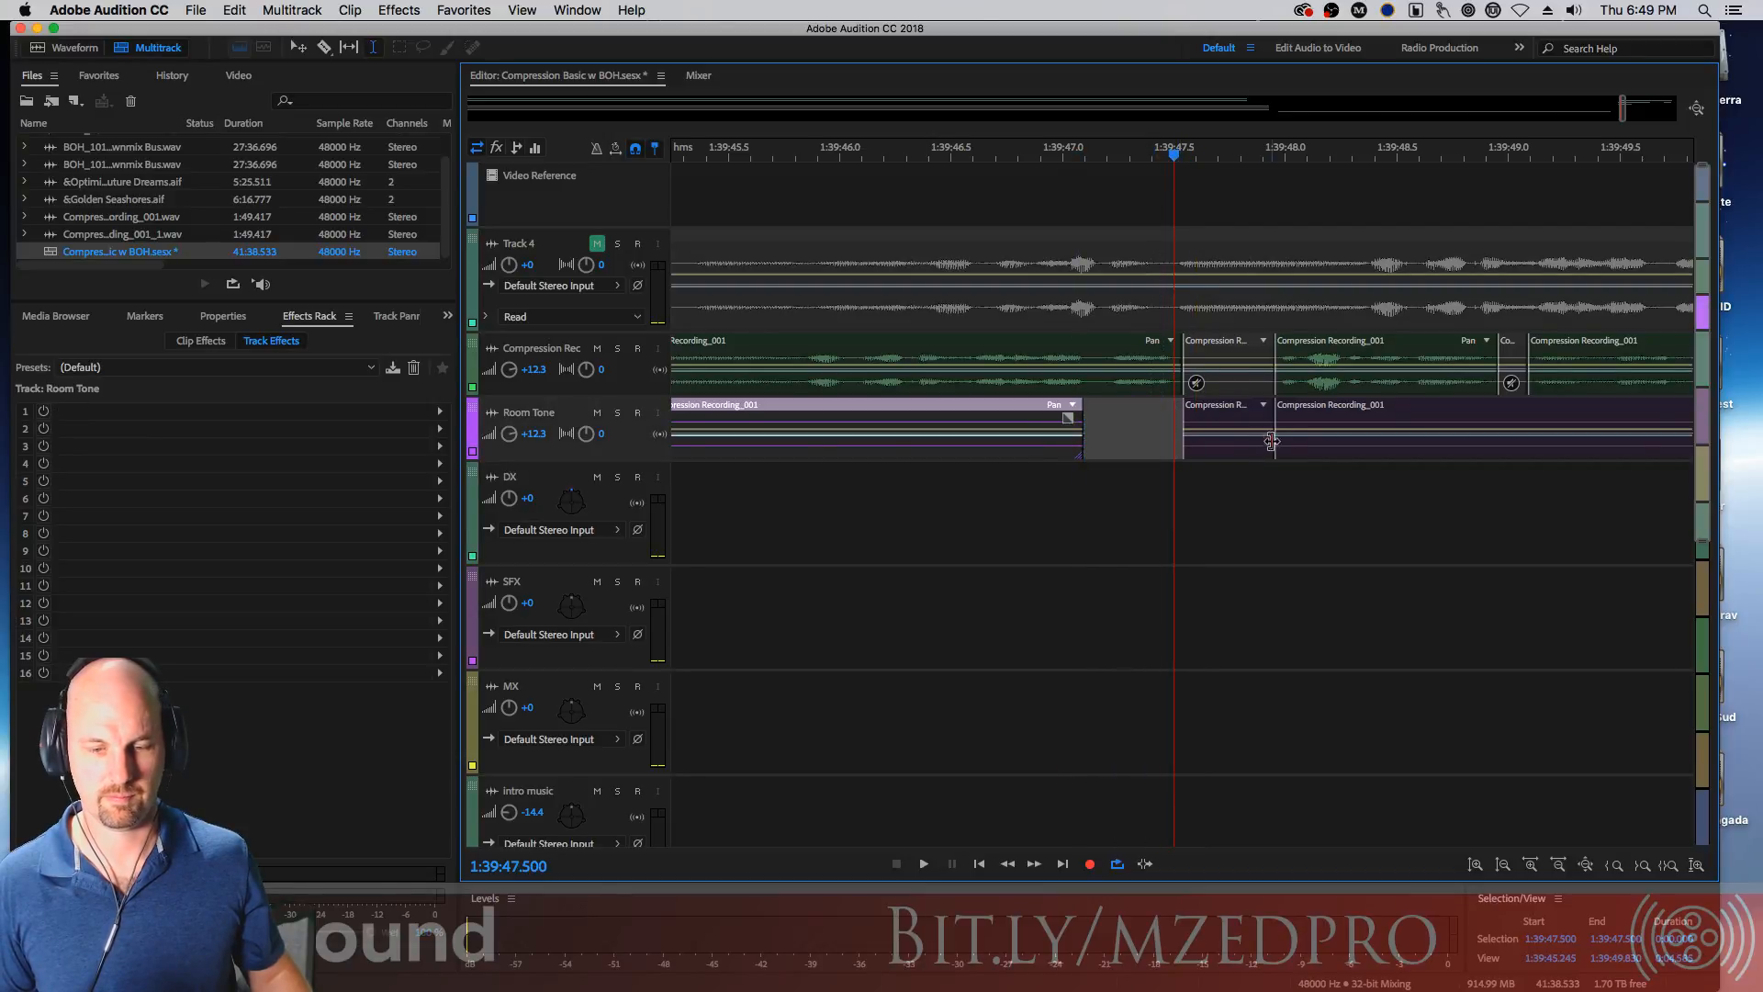
left_click_drag(1279, 447, 1357, 448)
left_click_drag(1184, 455, 1258, 419)
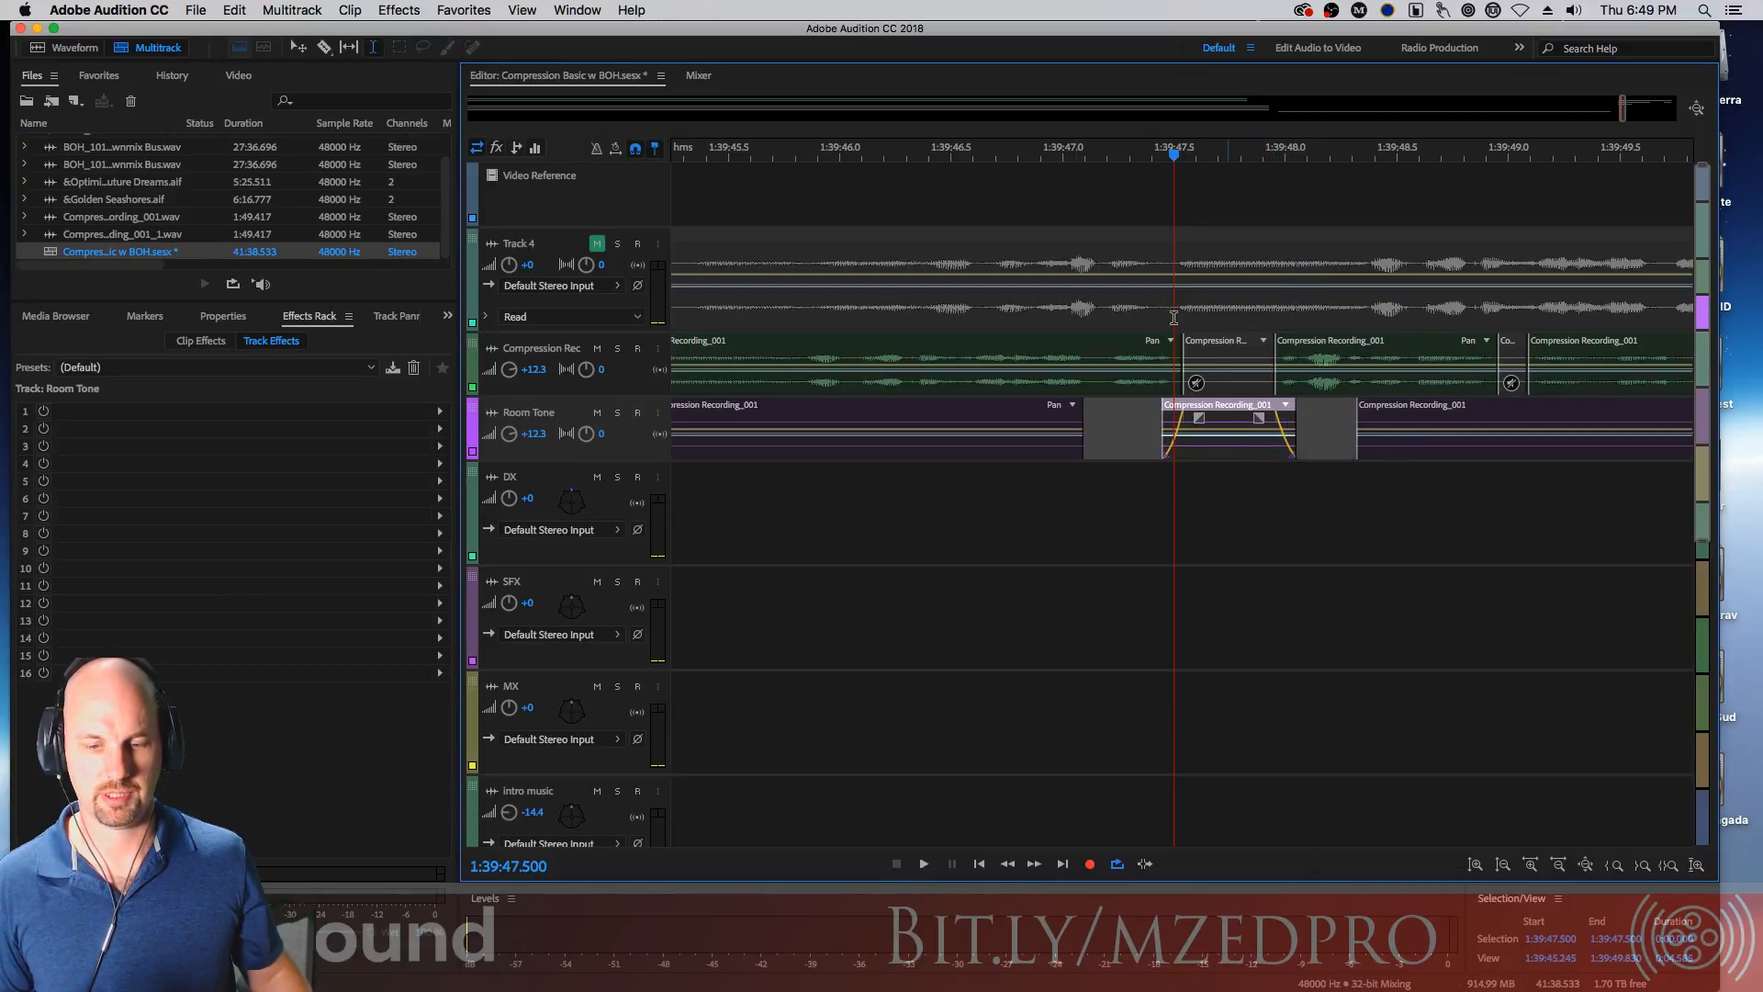
Play back the room tone edits around the second short dialogue clip
left_click(930, 151)
key("space")
key("space")
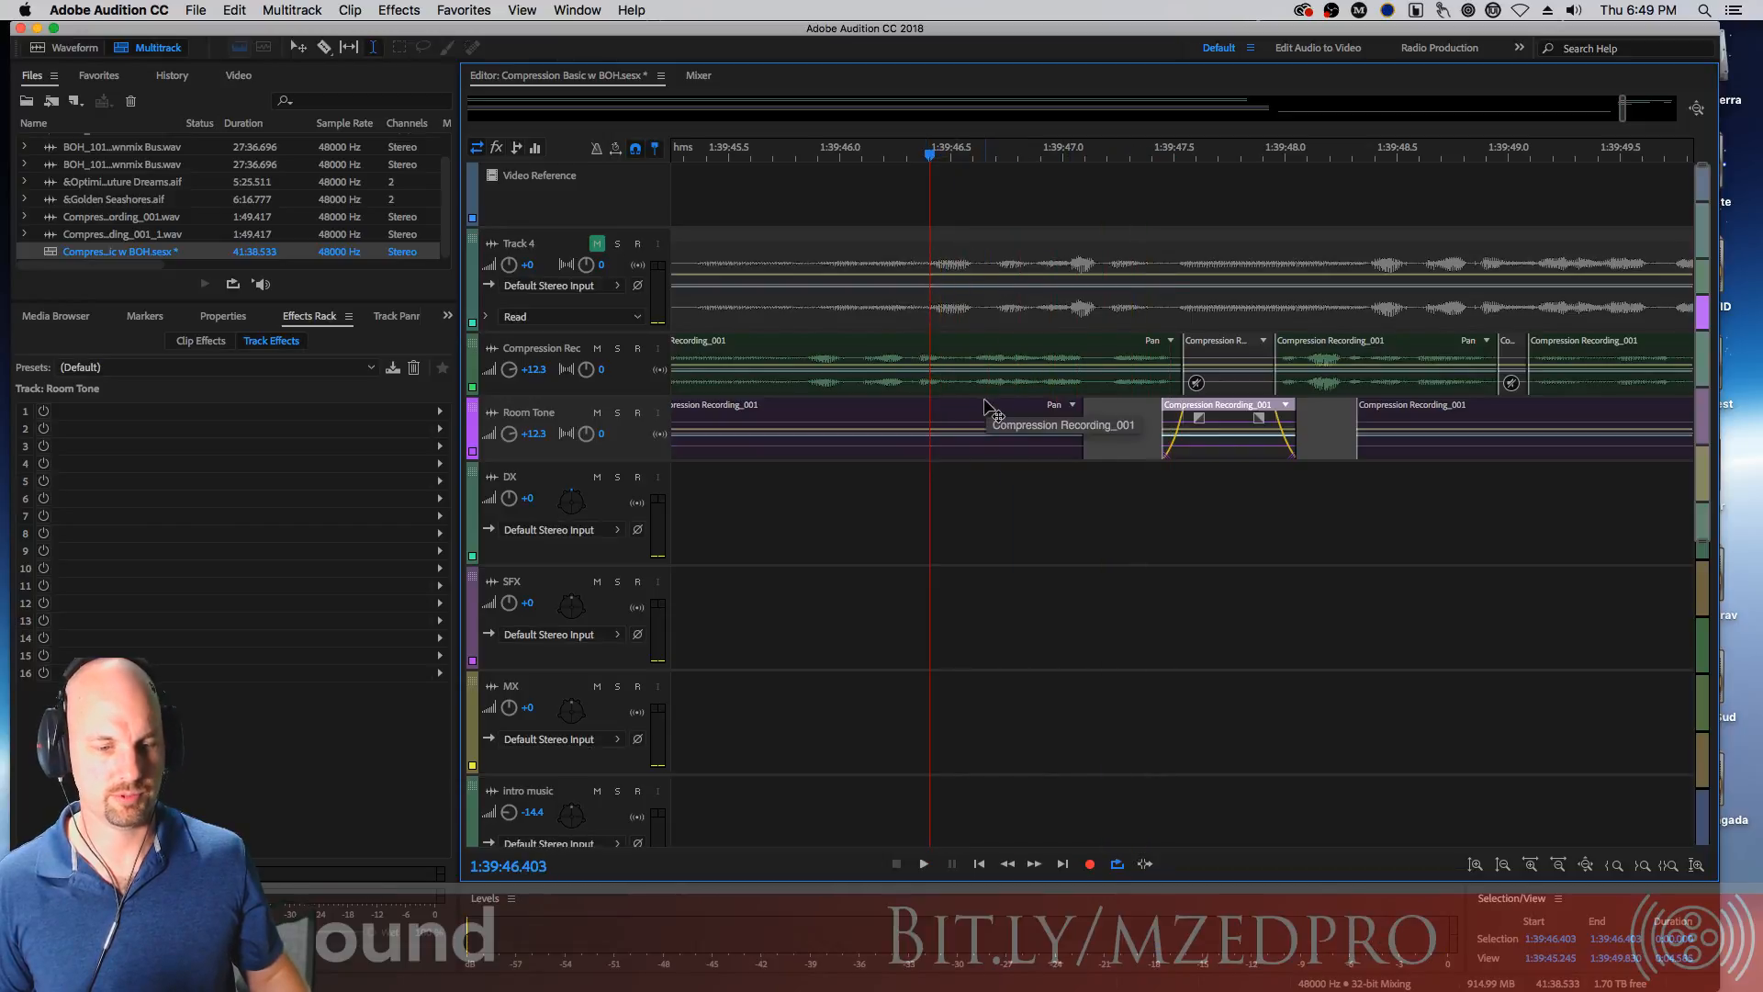
left_click(1008, 405)
key("space")
left_click(1419, 411)
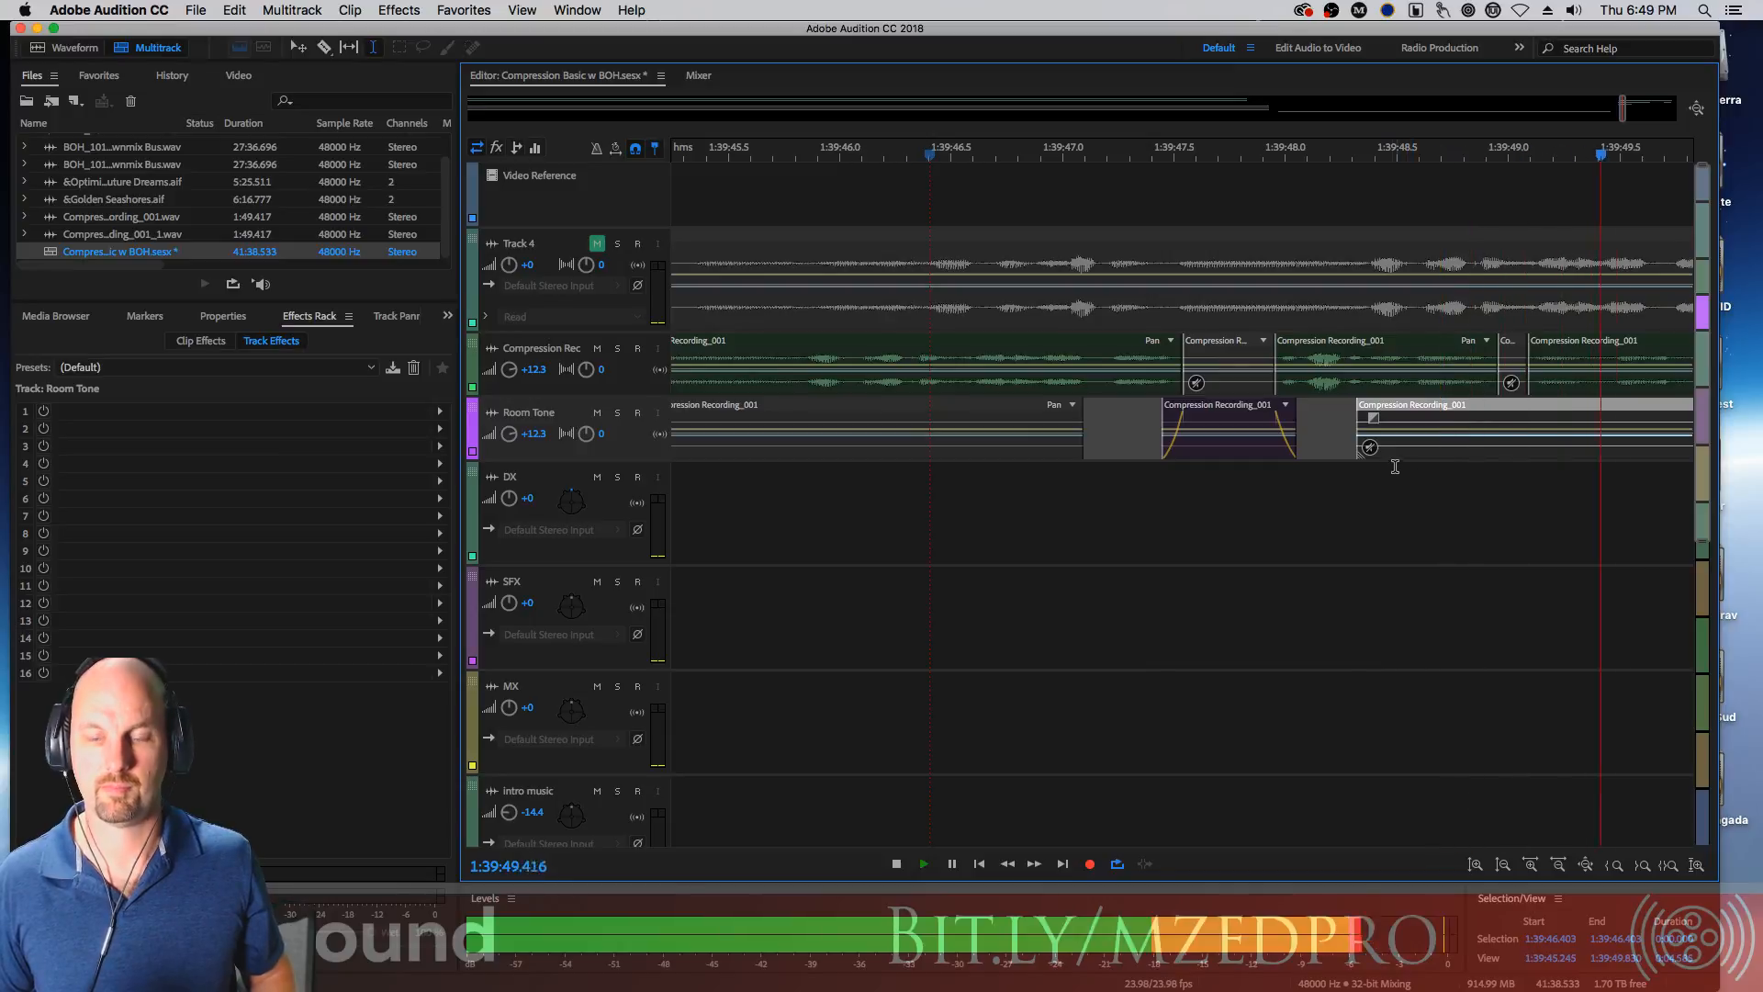
key("space")
key("space")
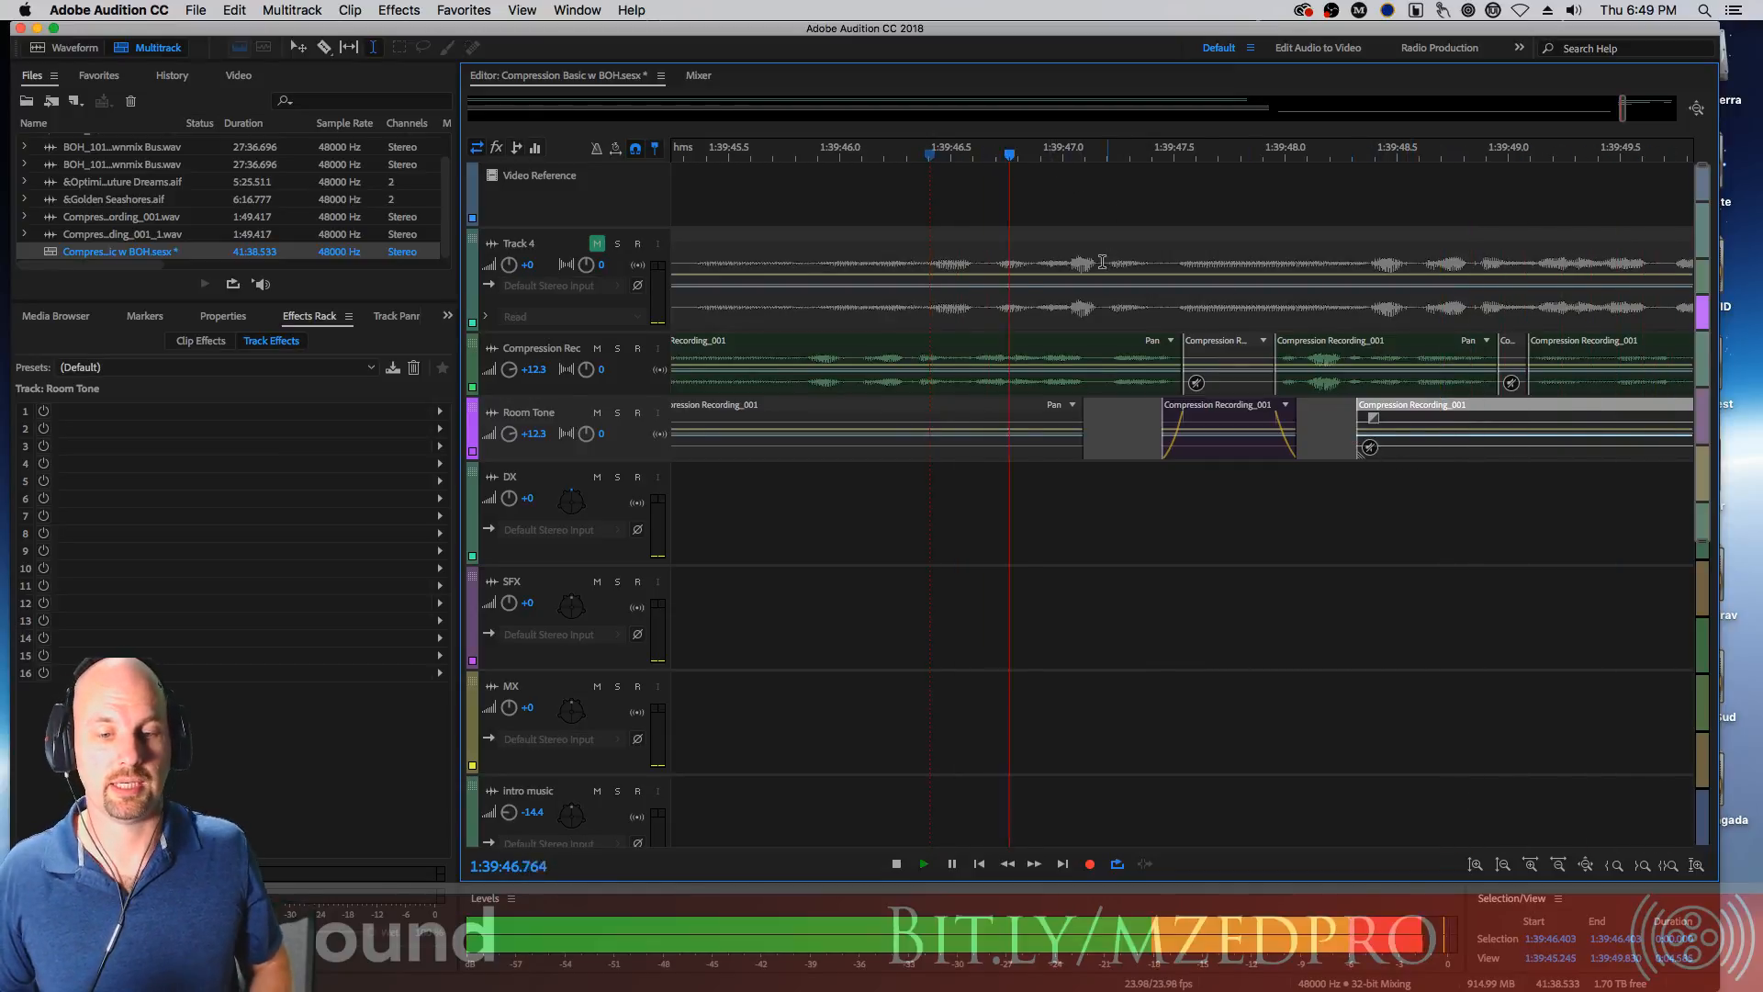
key("space")
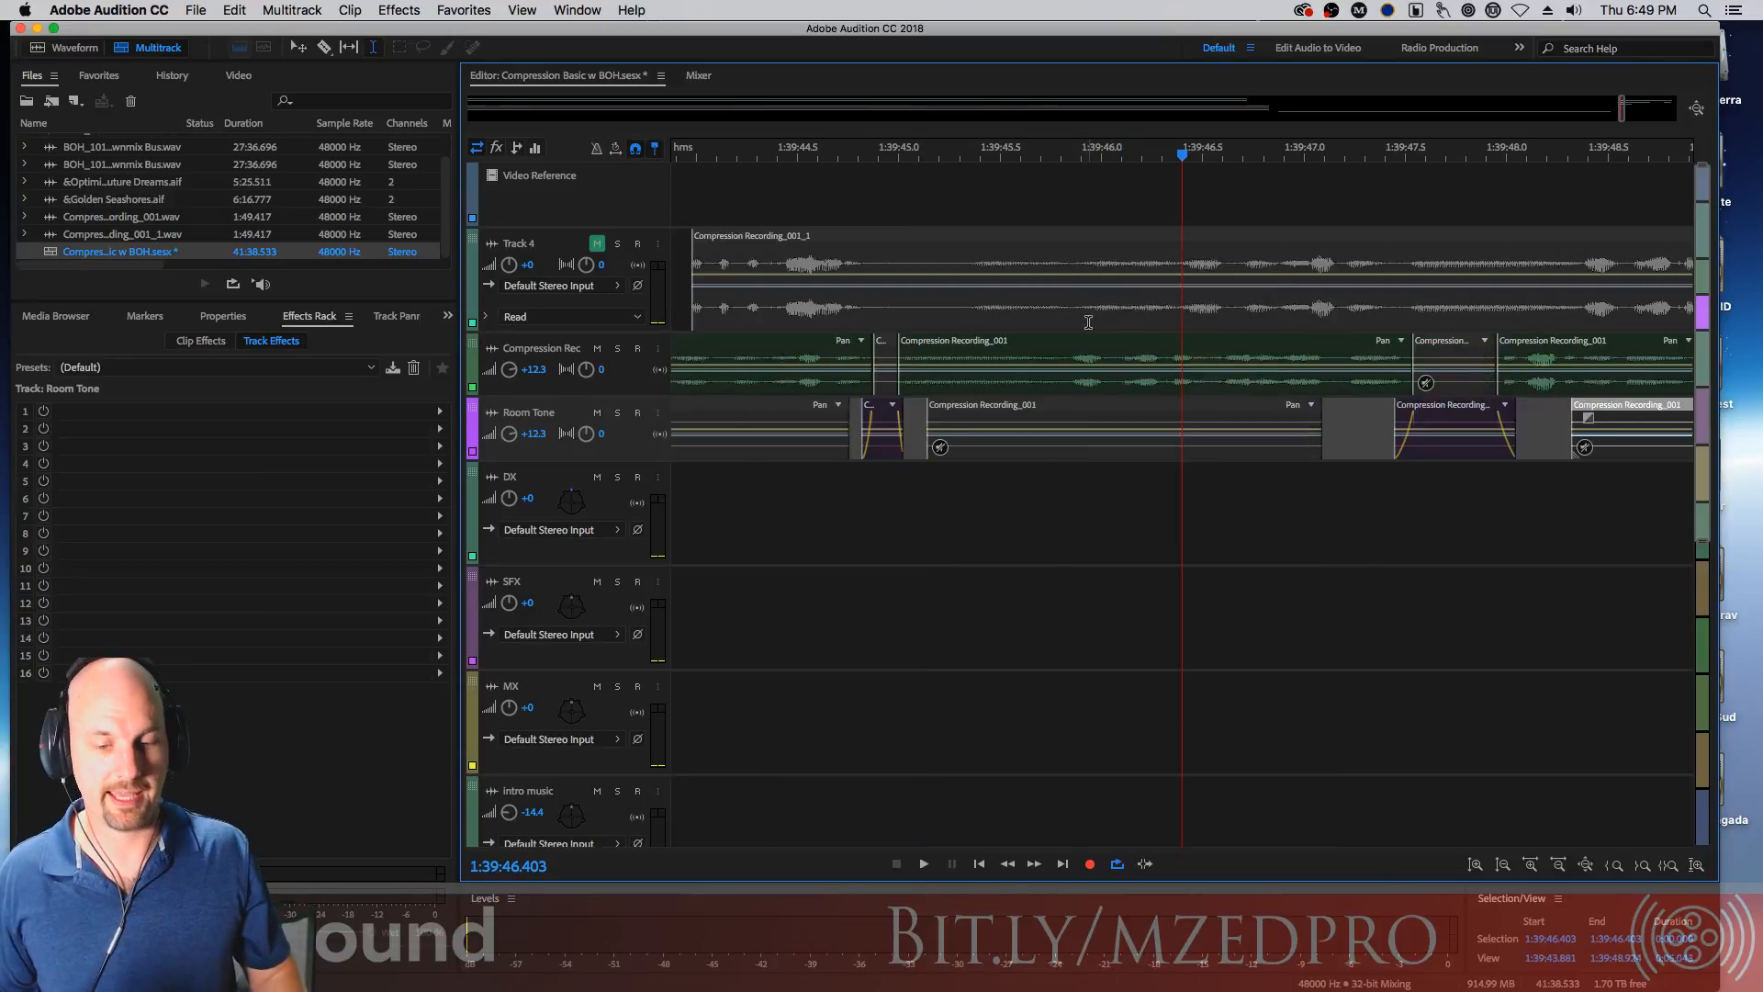
Move the Track 4 clip about 2.5 seconds earlier on the timeline
scroll(1226, 431, "down", 5)
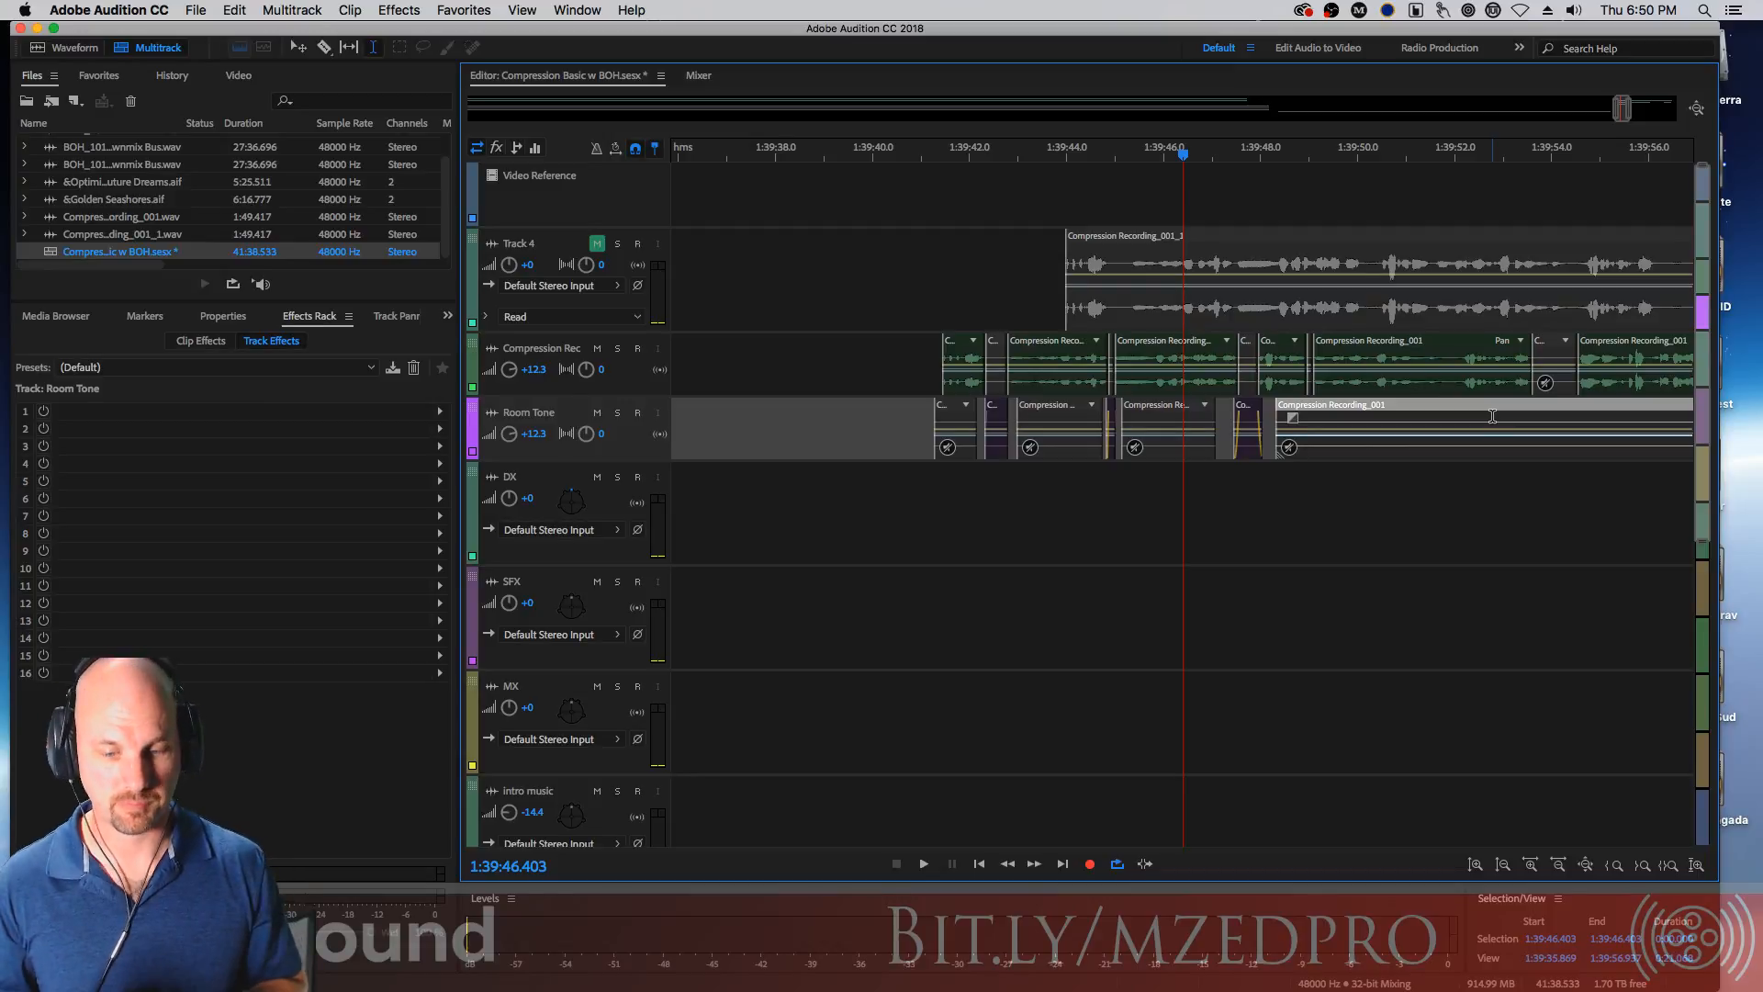
key("minus")
key("minus")
key("minus")
key("minus")
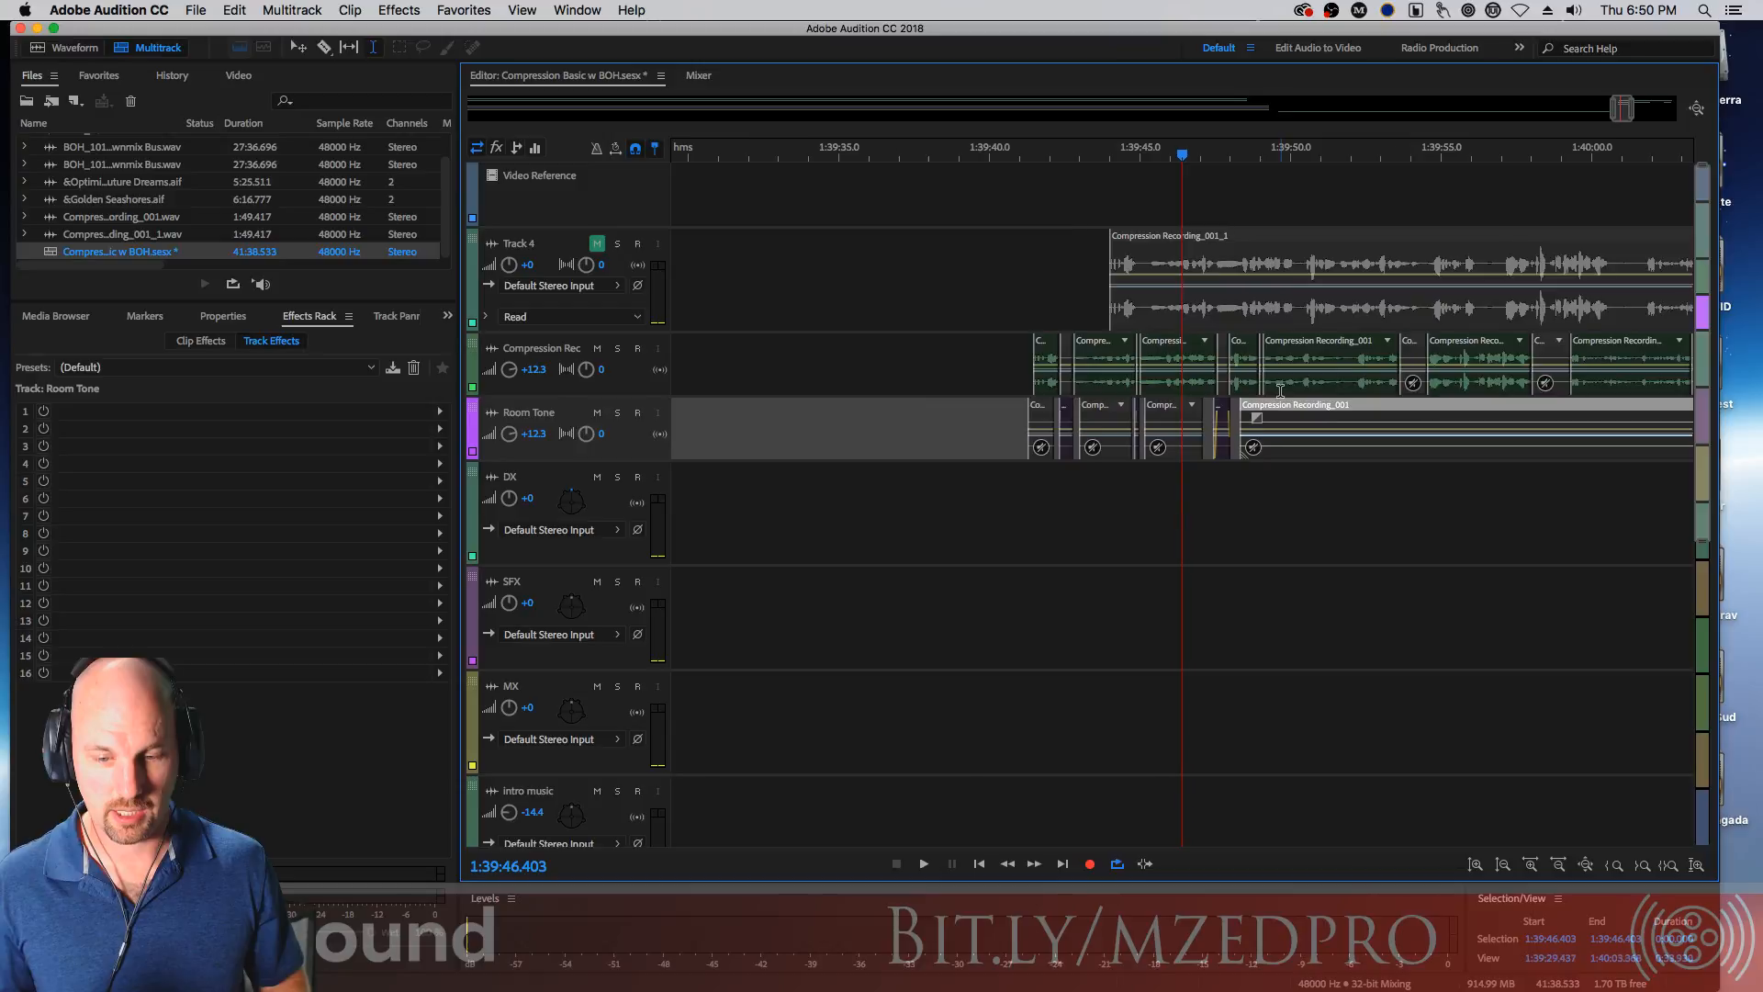
key("minus")
key("minus")
key("minus")
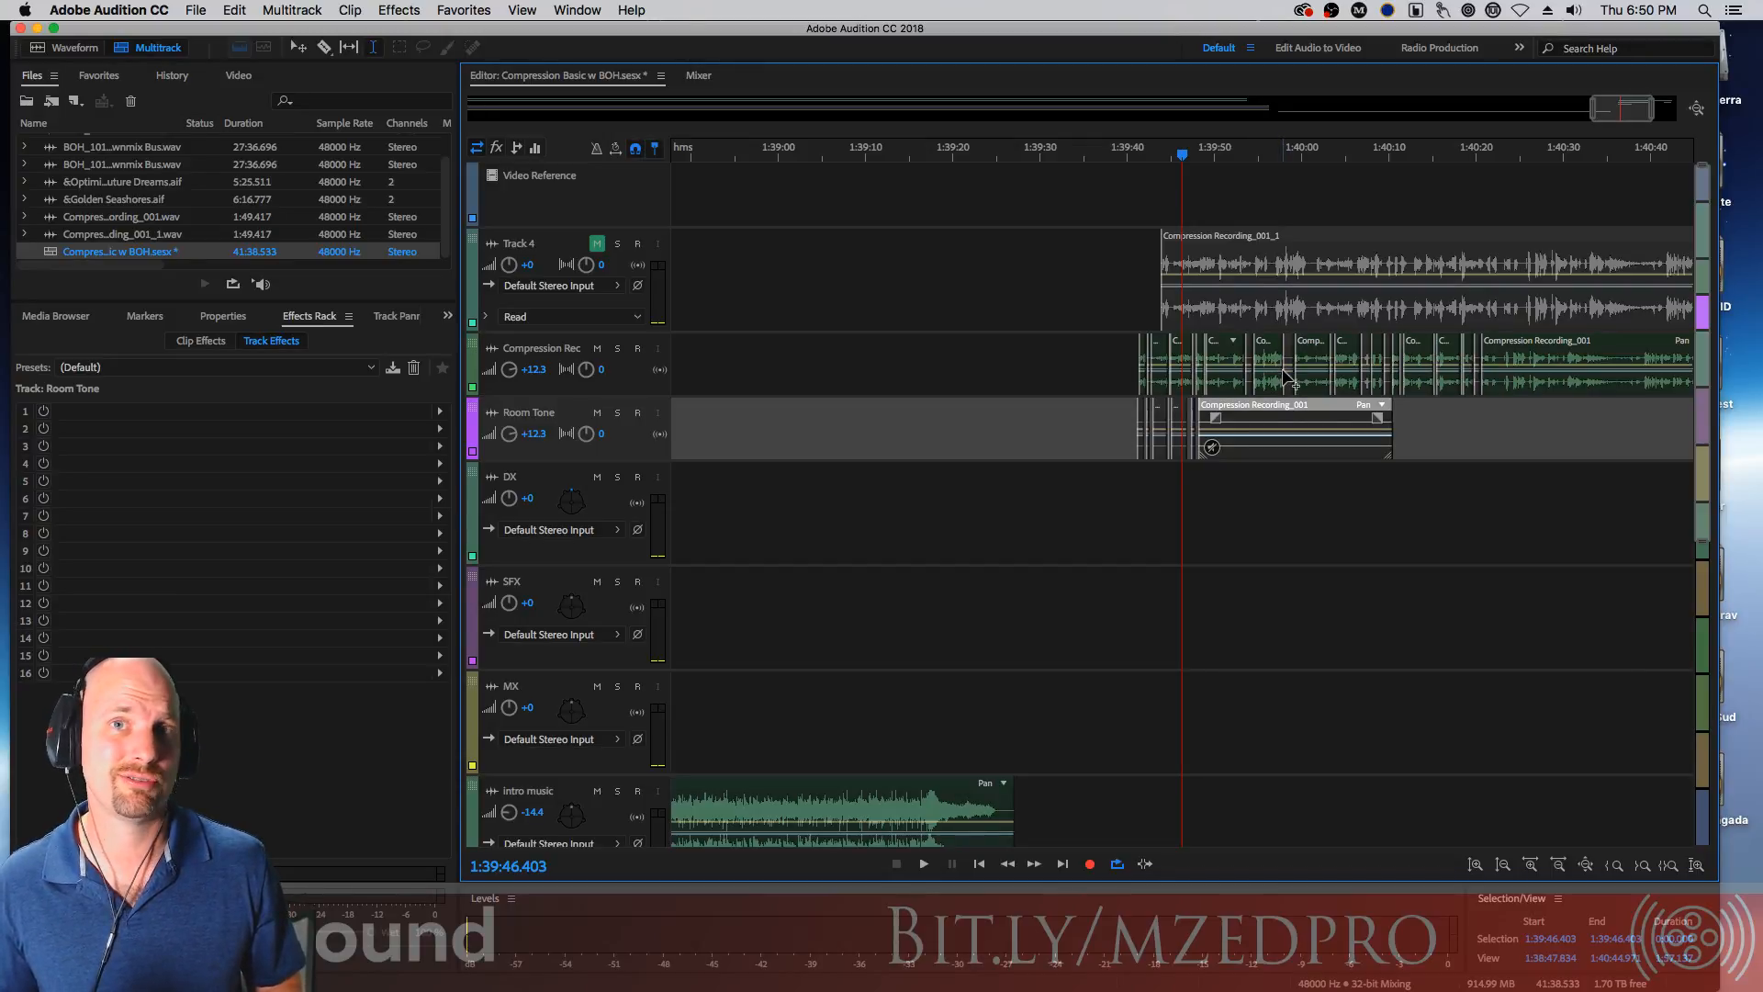
key("equal")
key("equal")
key("equal")
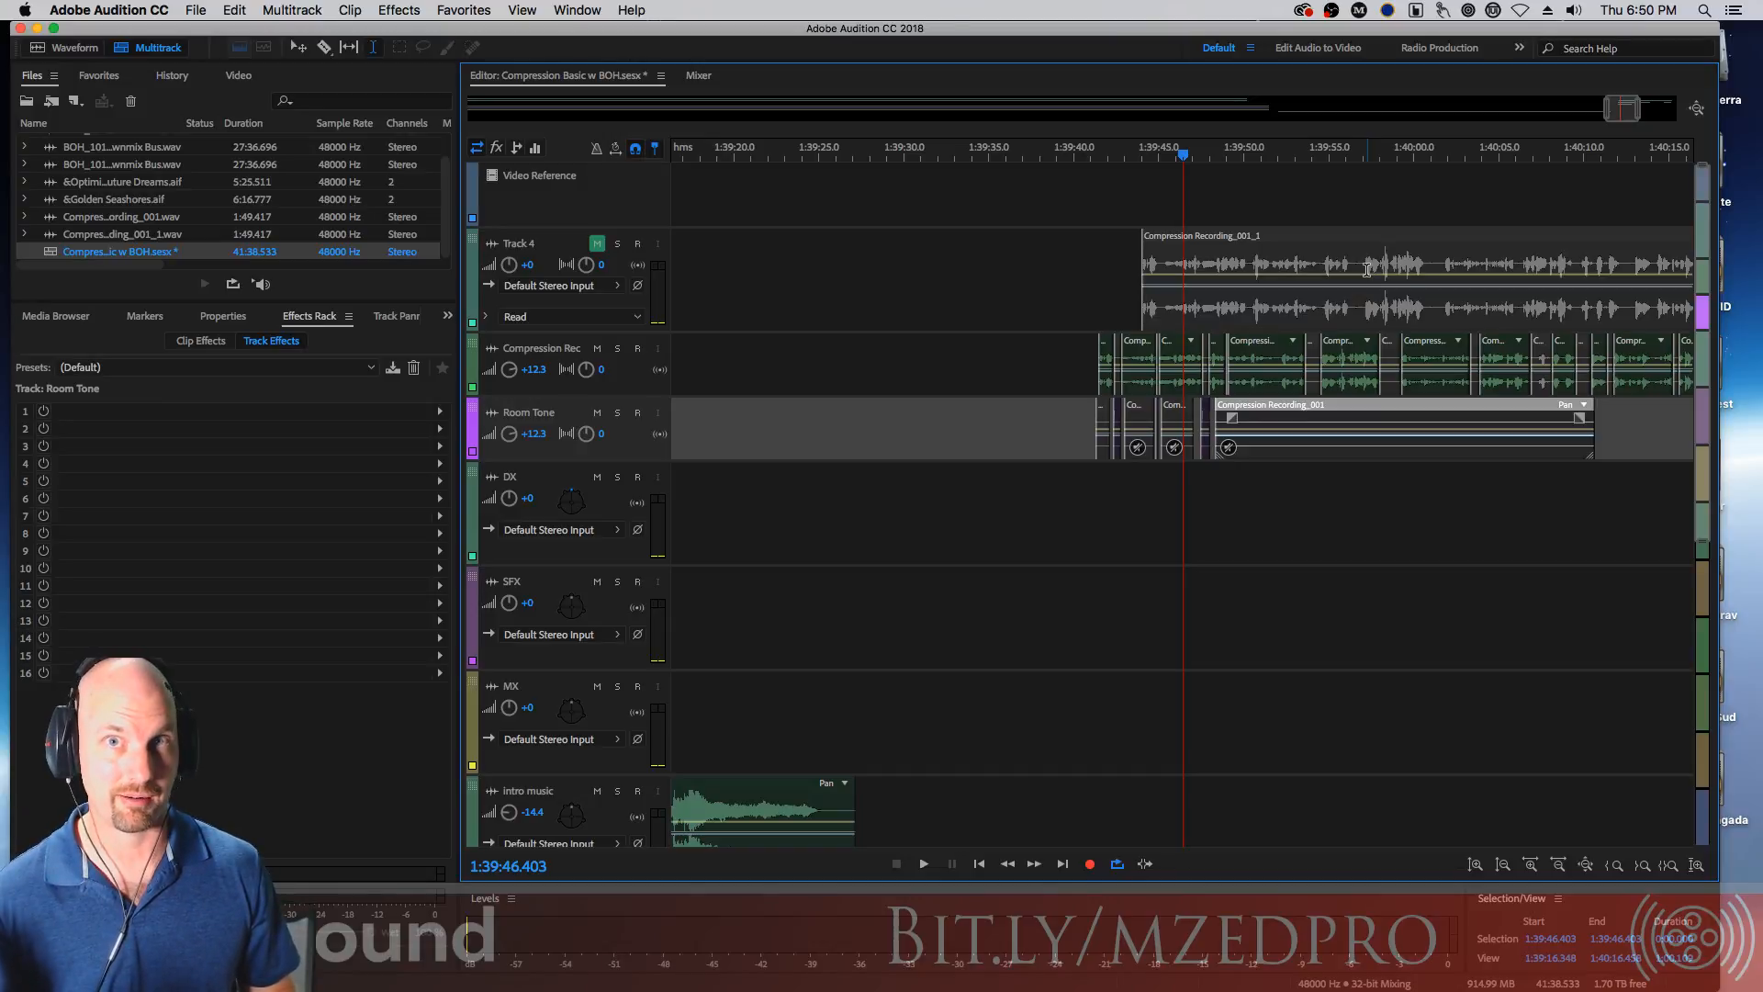
left_click_drag(1254, 241, 1213, 237)
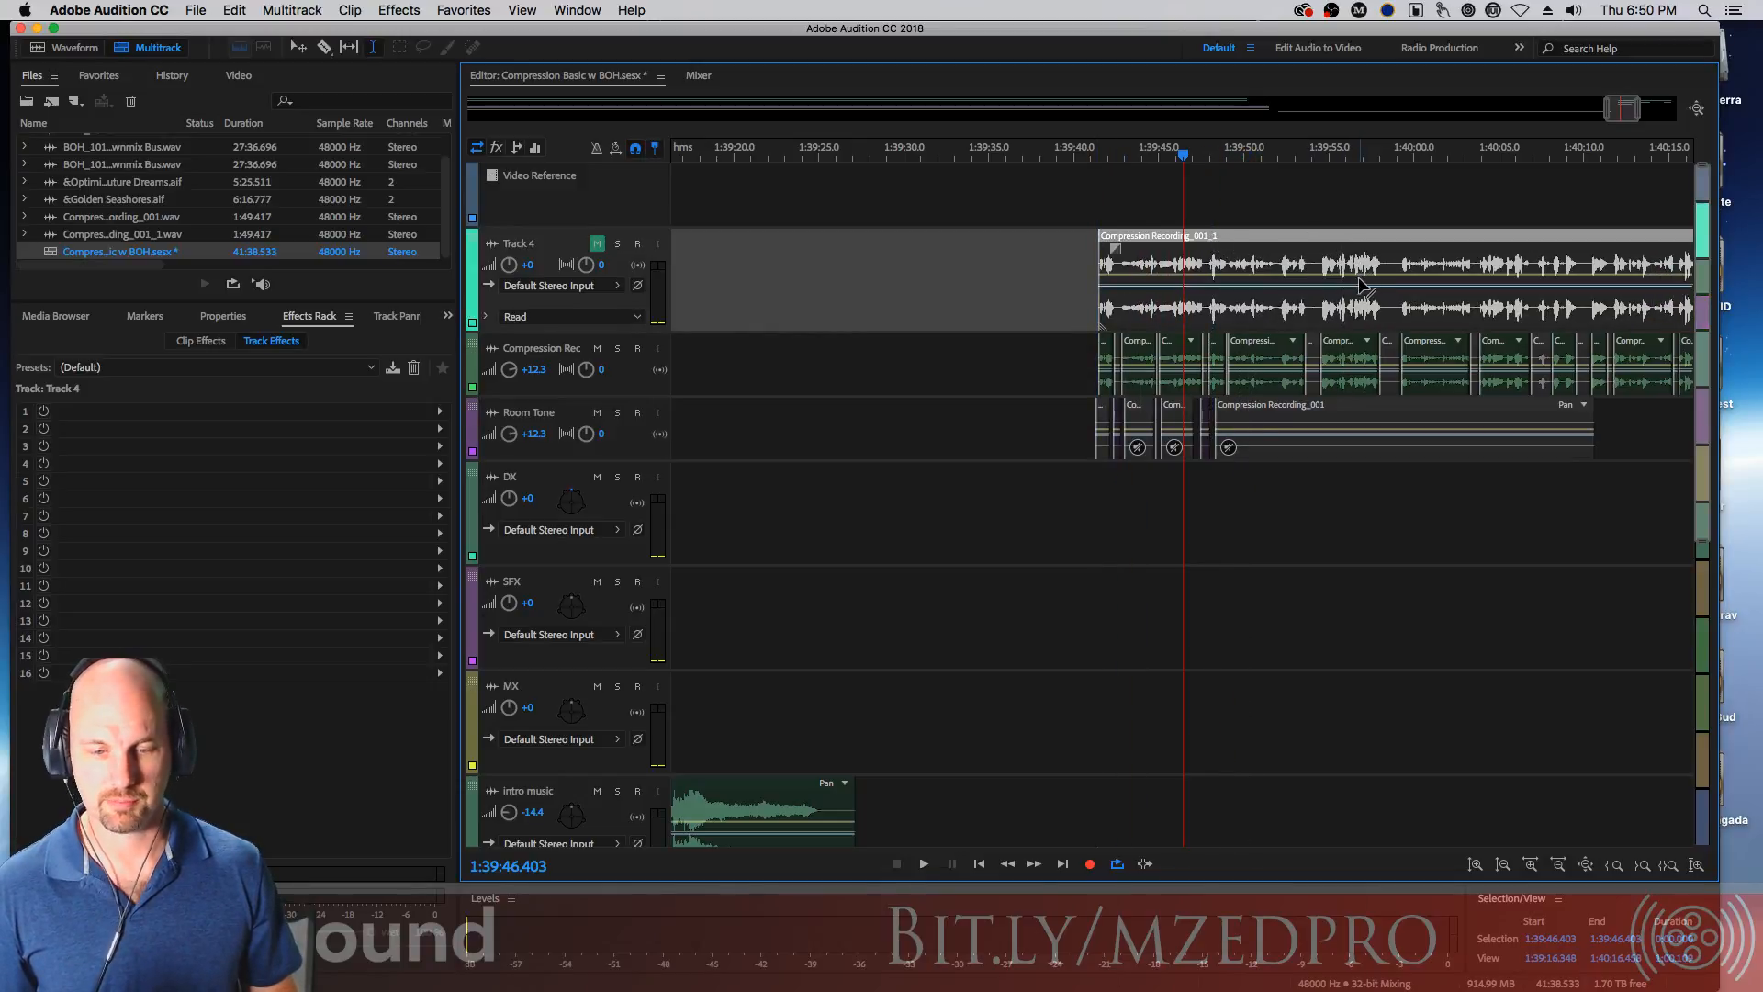
Unmute Track 4, play it back briefly, and mute it again
left_click(597, 243)
key("space")
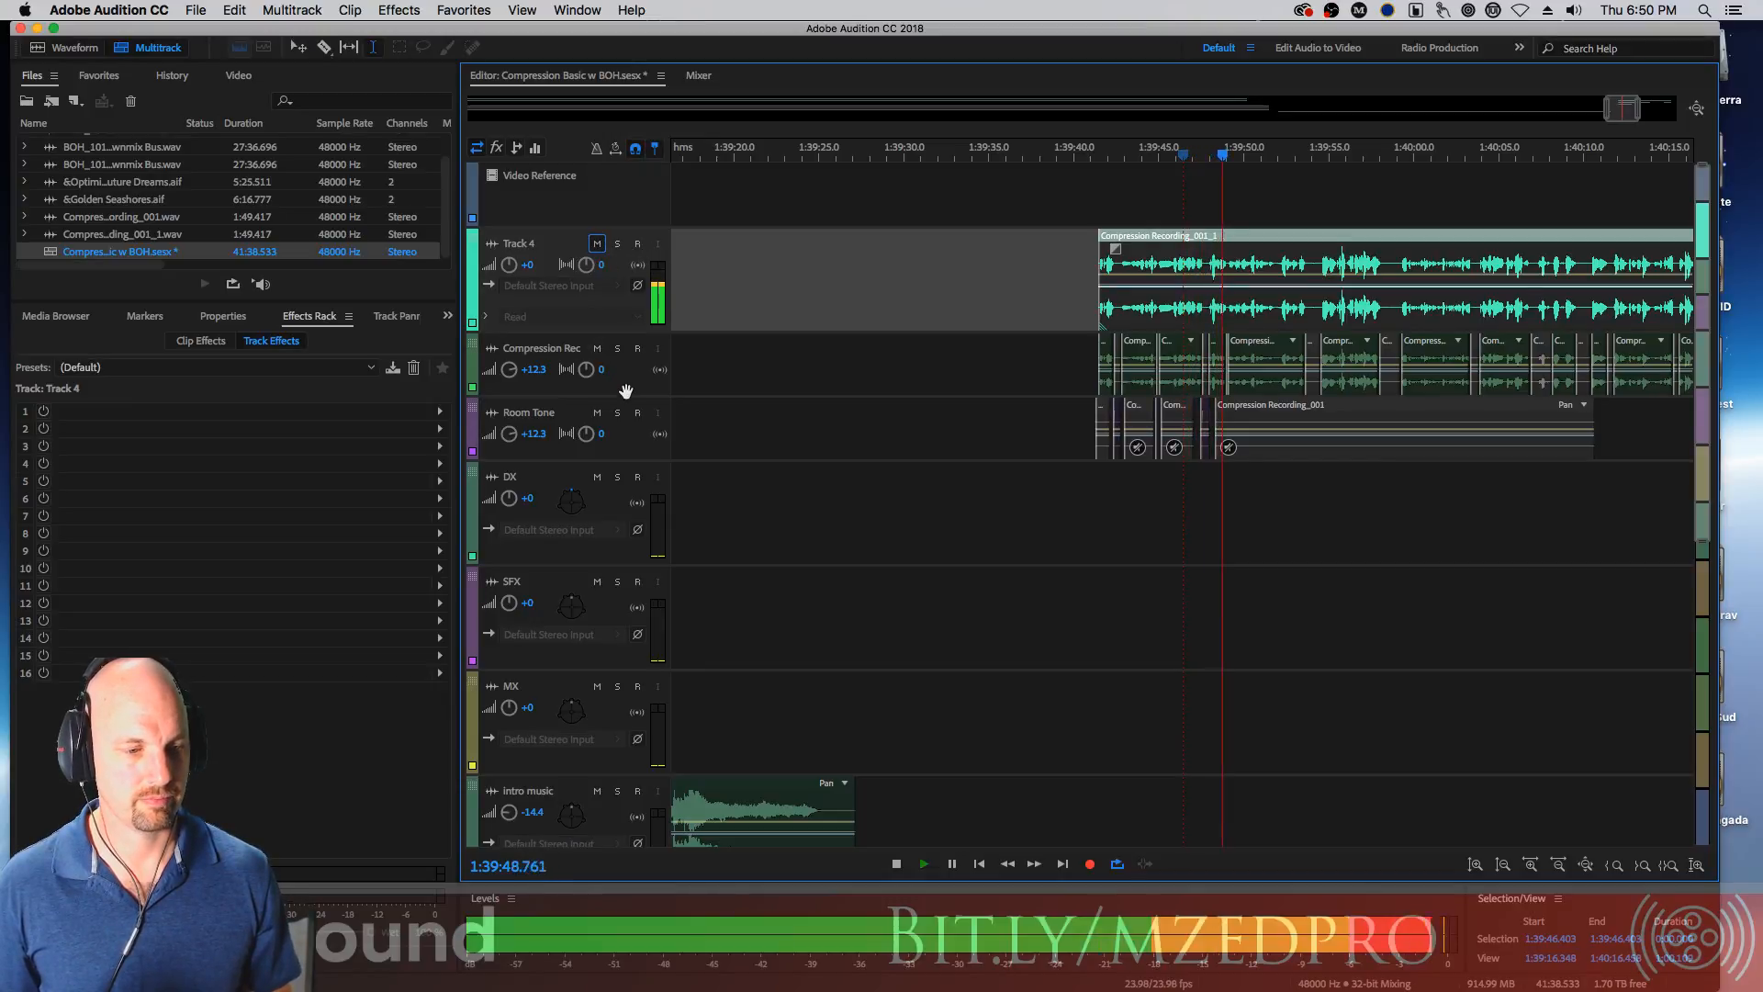
key("space")
left_click(597, 245)
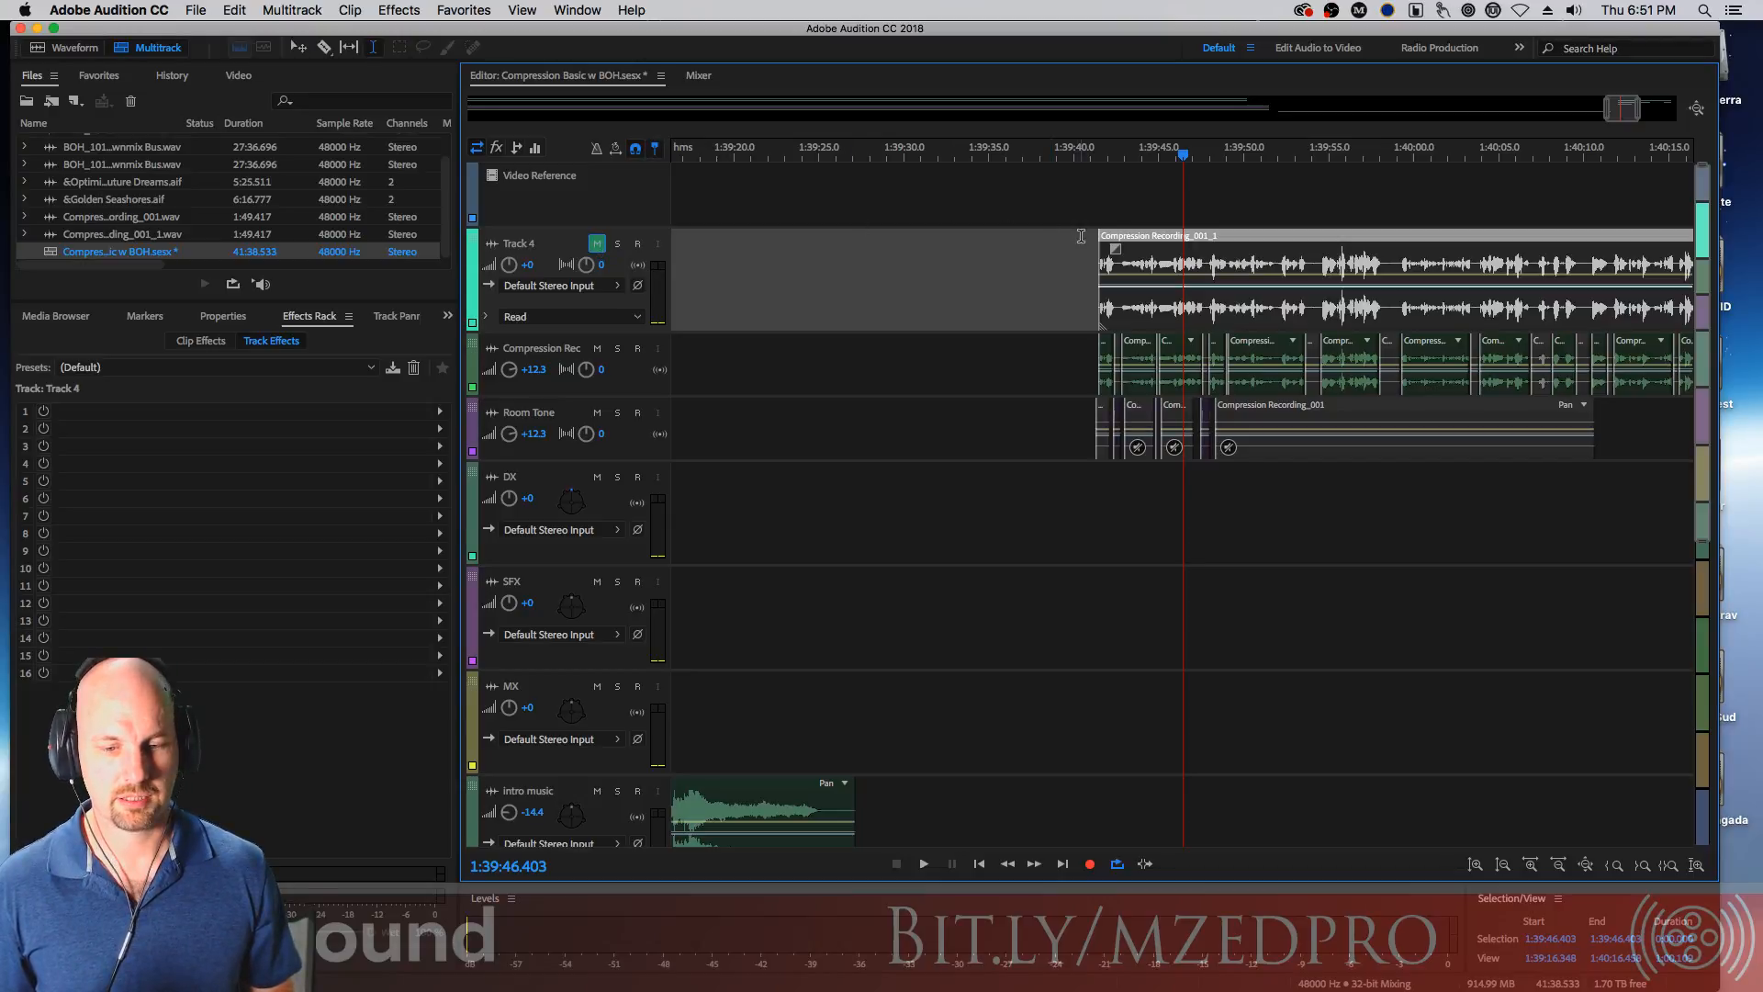
Copy the Track 4 clip onto the DX track at the same position and mute the copy
left_click(1116, 161)
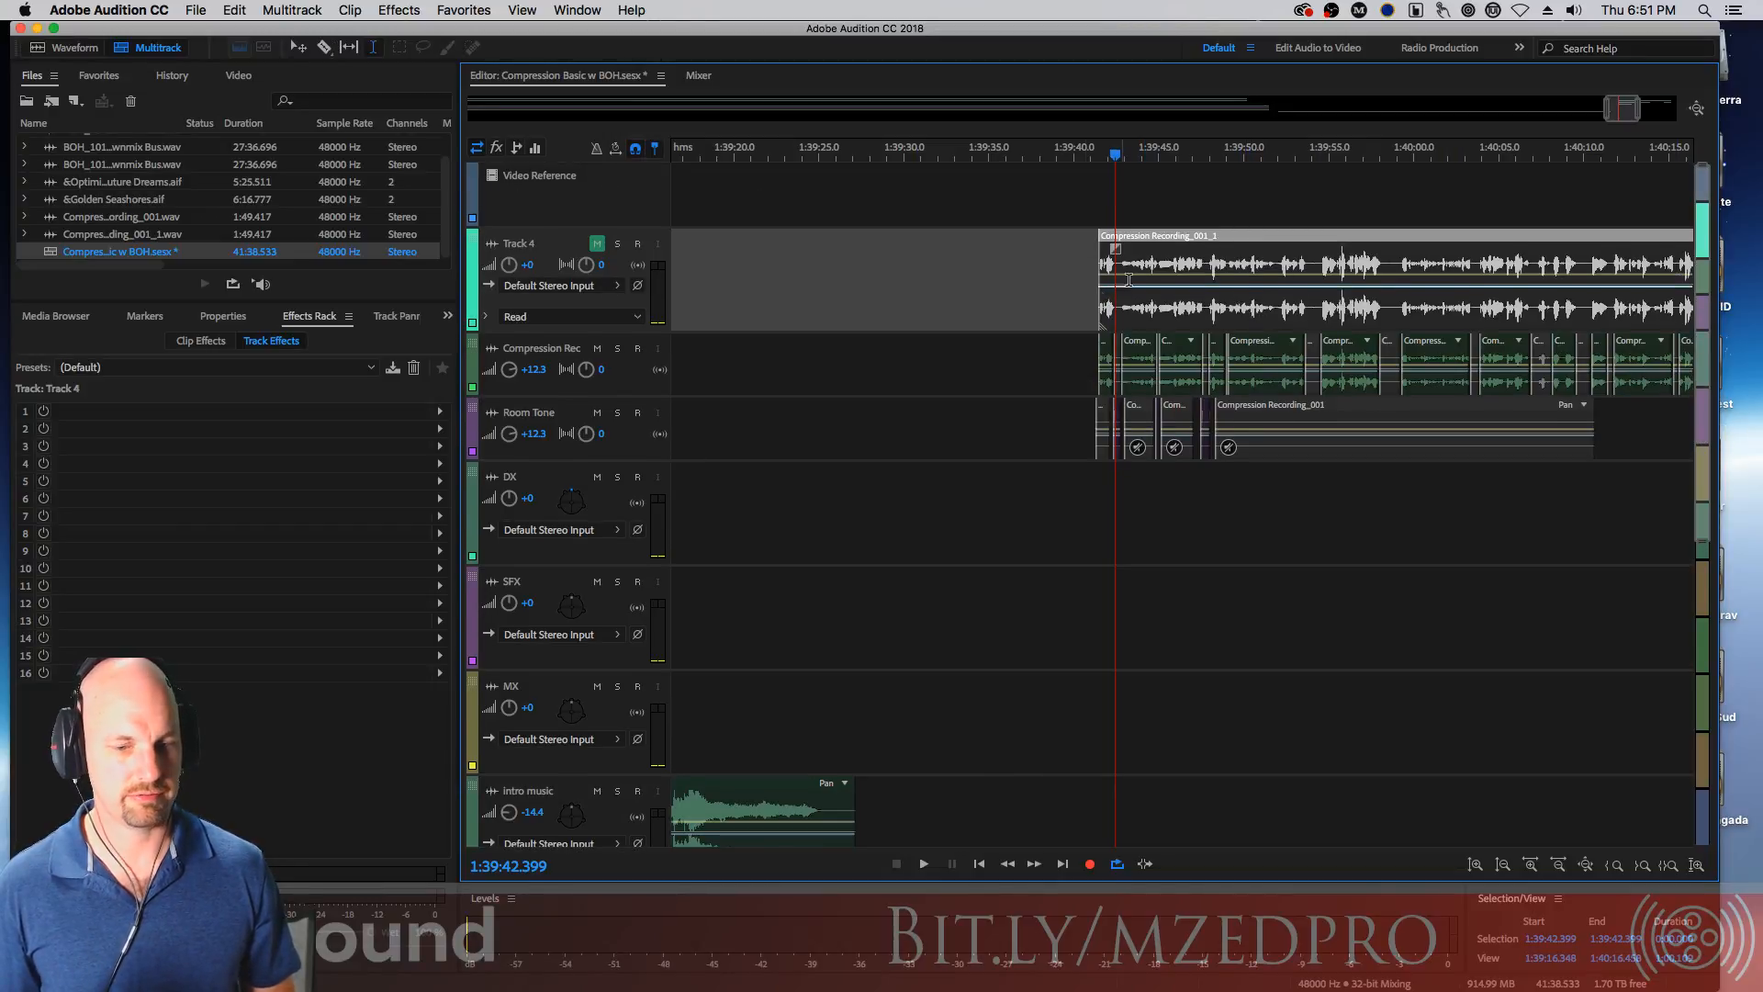
left_click_drag(1180, 238, 1180, 472)
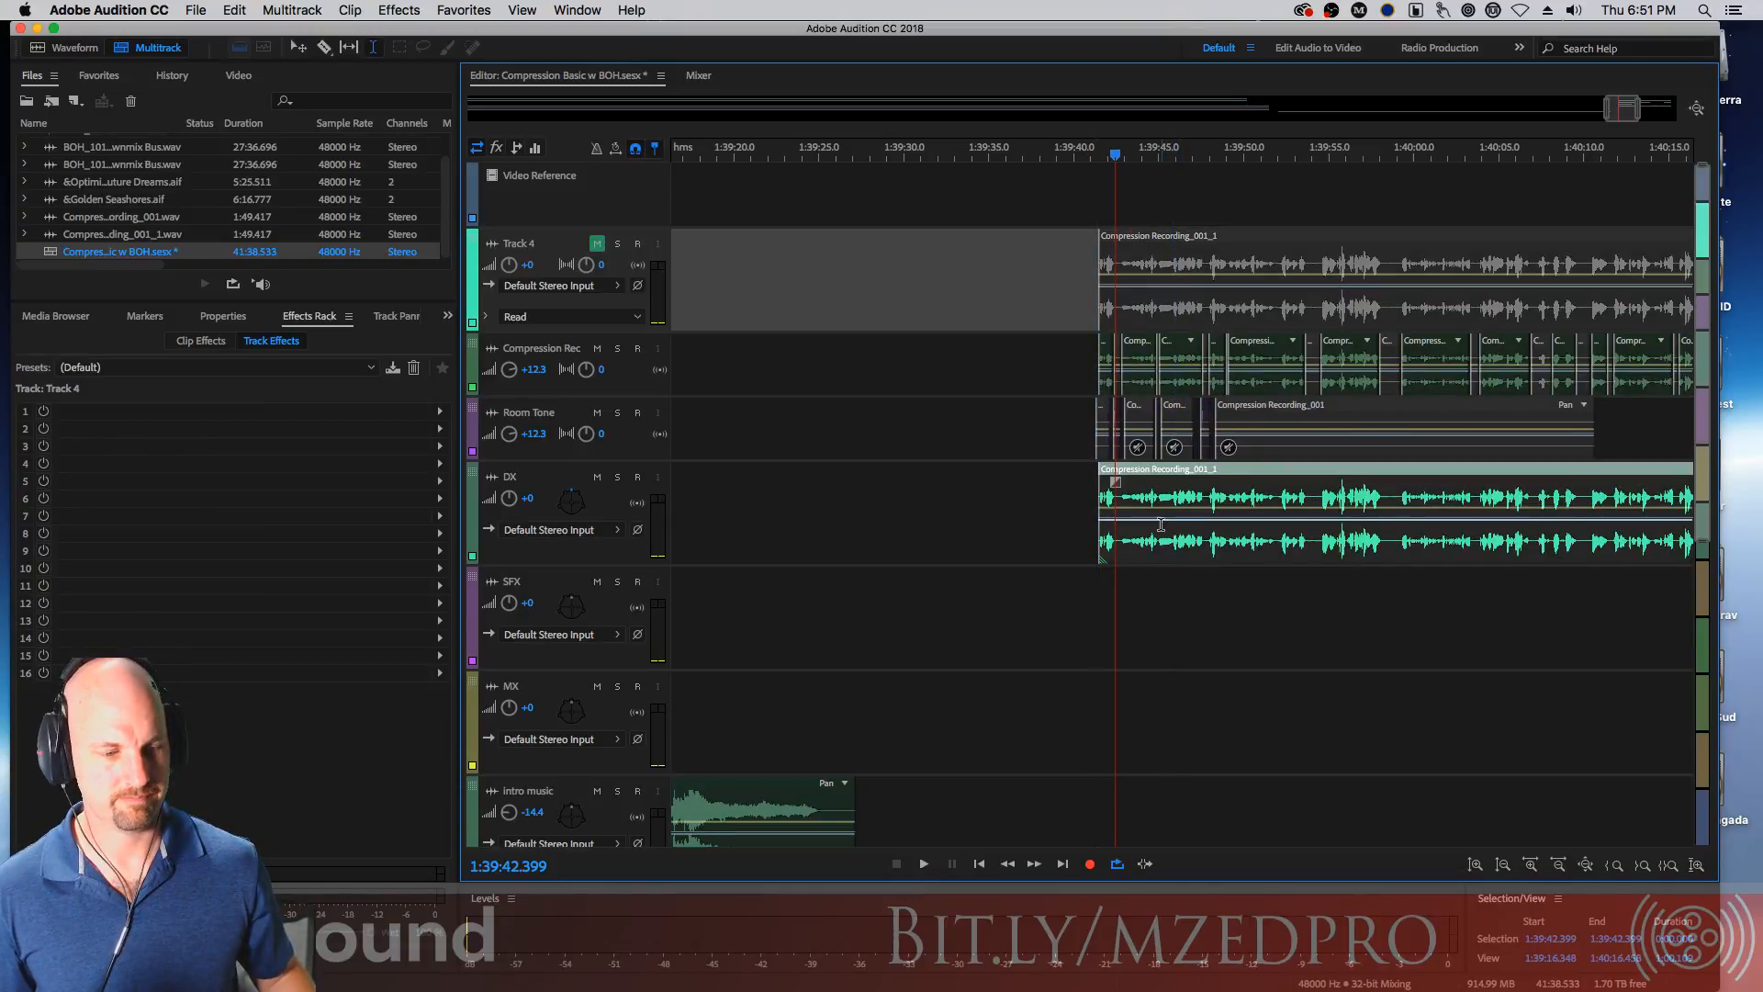
left_click(1159, 473)
key("ctrl+m")
Convert the muted DX clip into a unique copy
right_click(1177, 471)
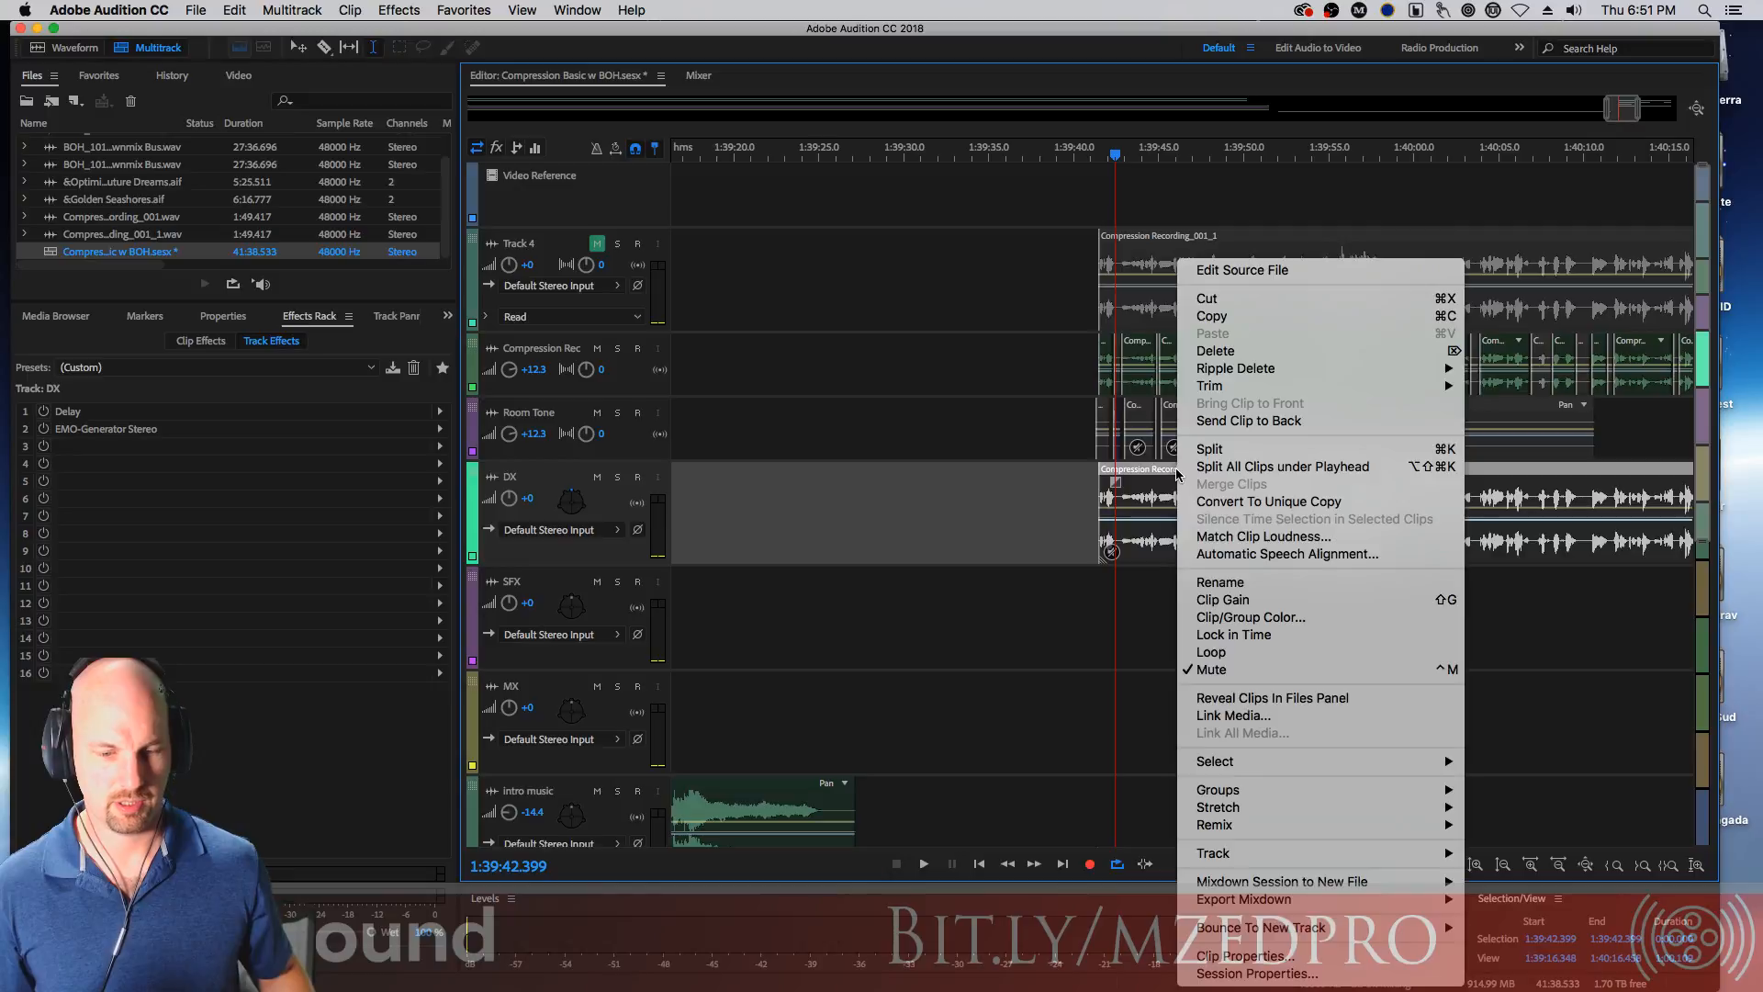
left_click(1320, 503)
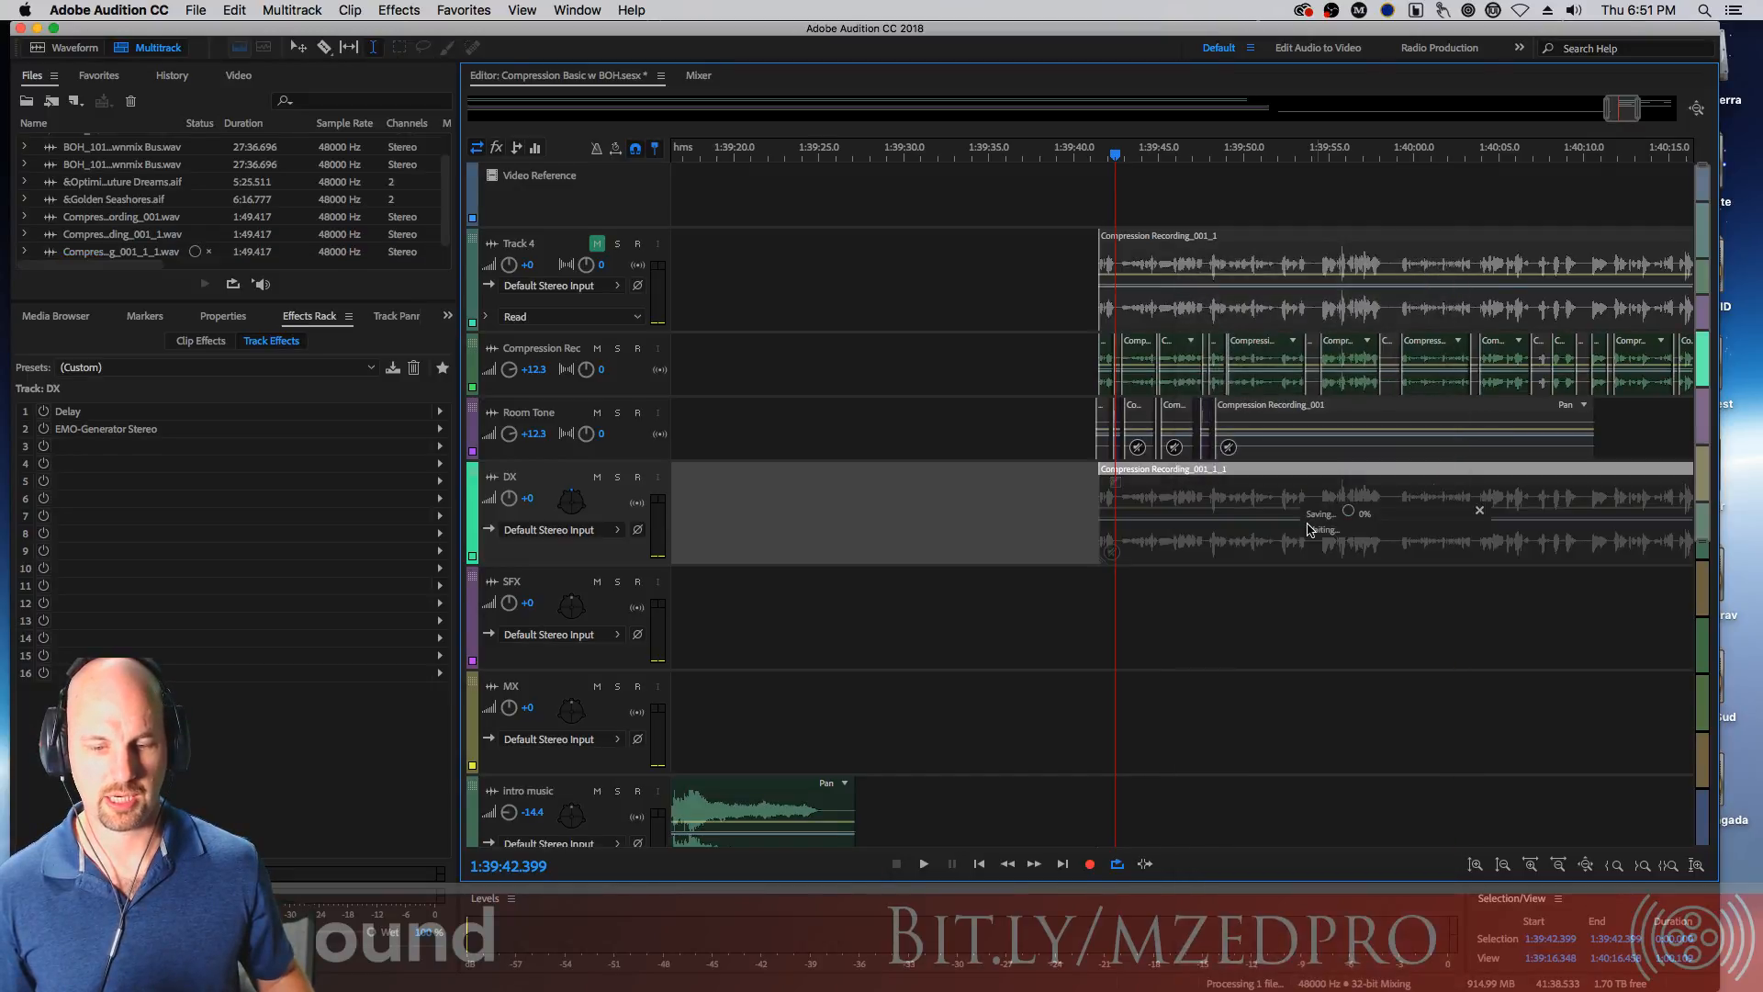
Unmute Track 4 and open its clip in the waveform editor
left_click(1179, 242)
left_click(597, 244)
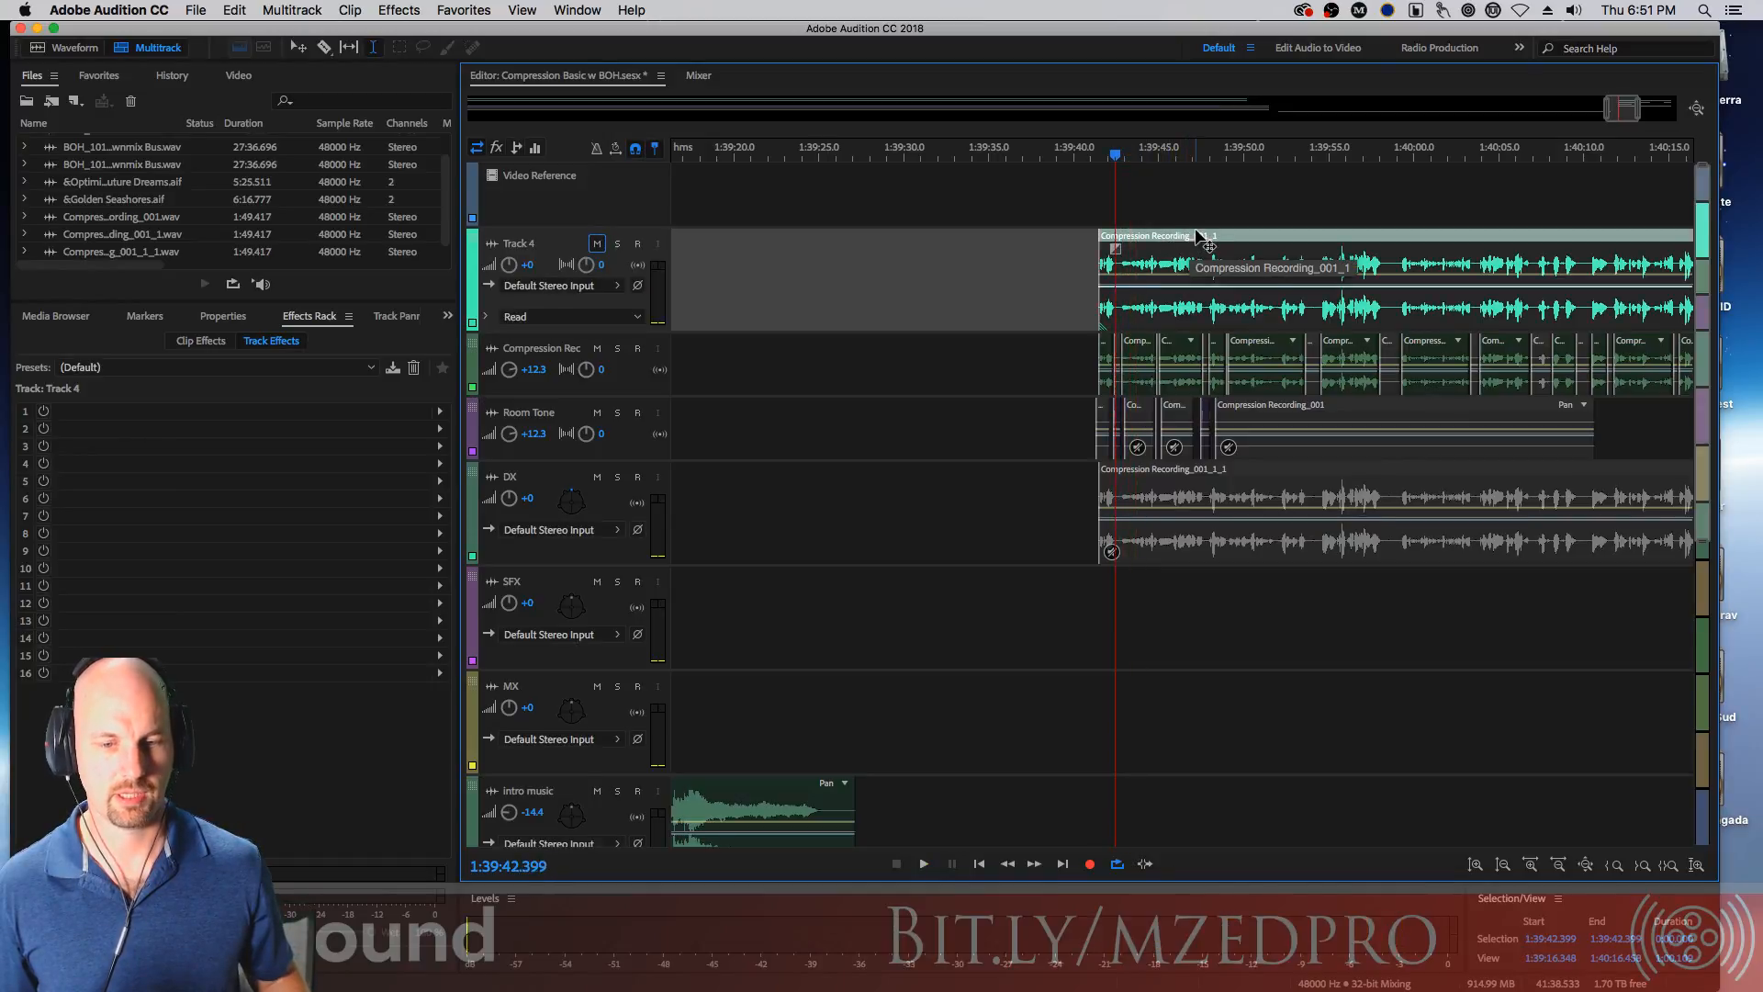
double_click(1201, 239)
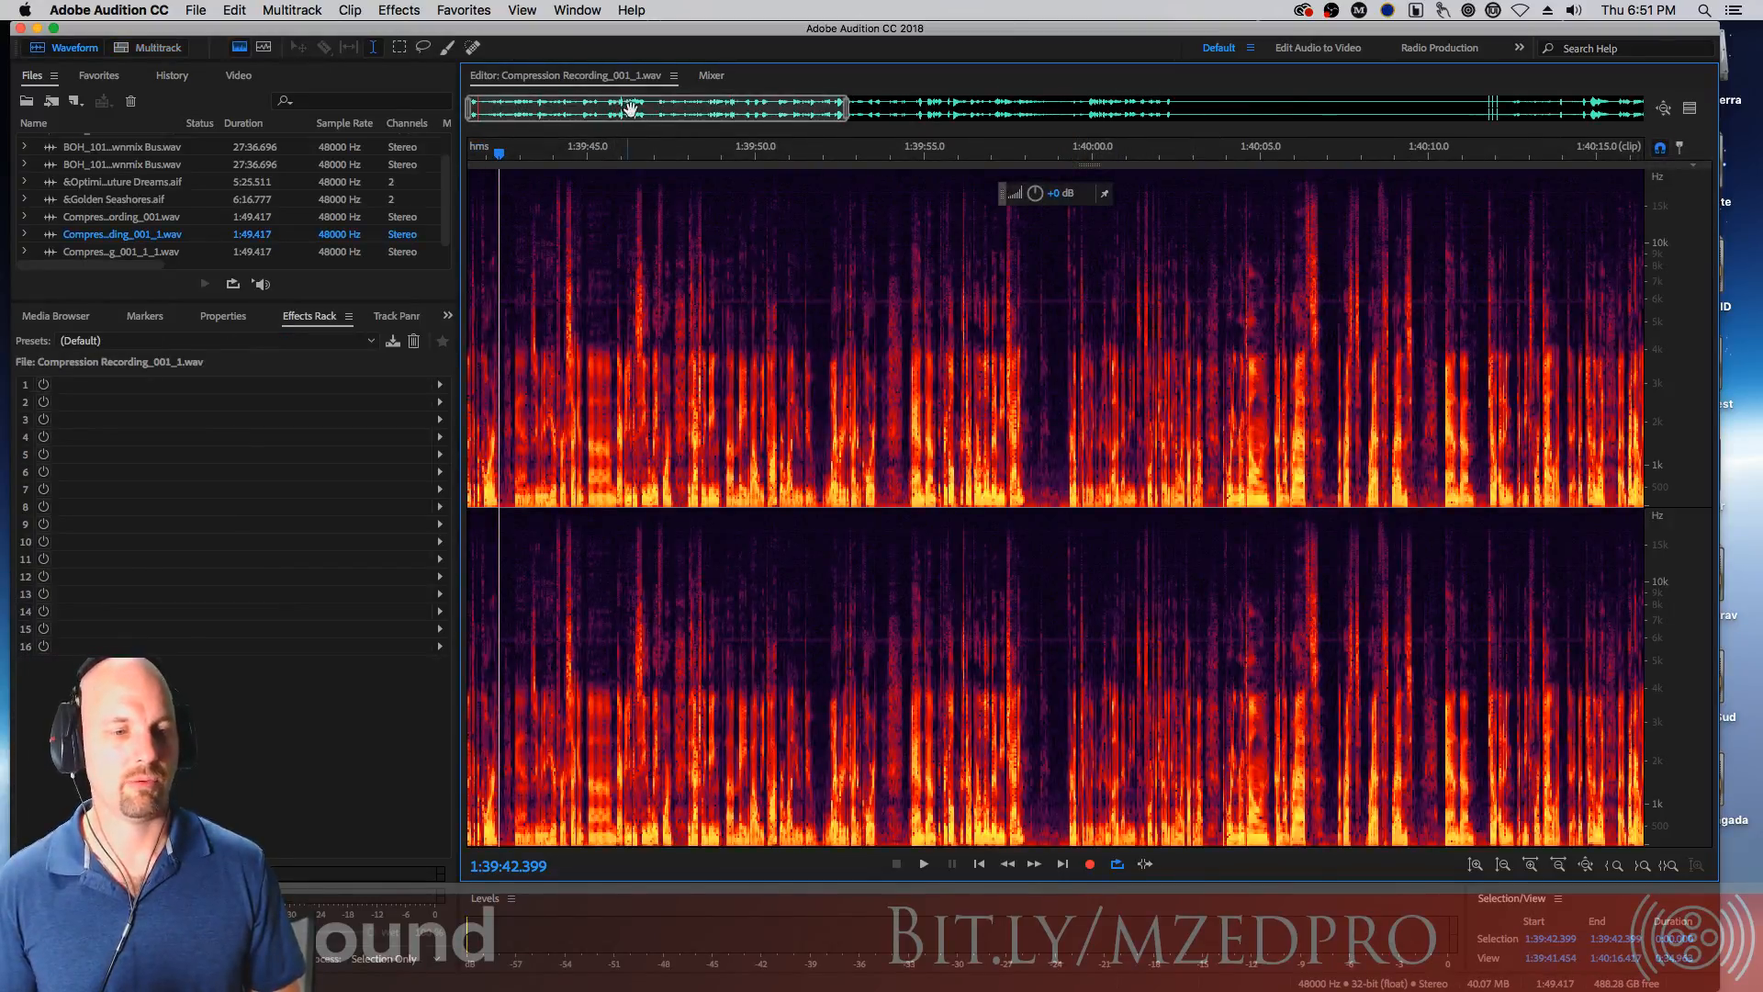
Select a silent pause in the clip and play it back
left_click_drag(844, 107, 1642, 103)
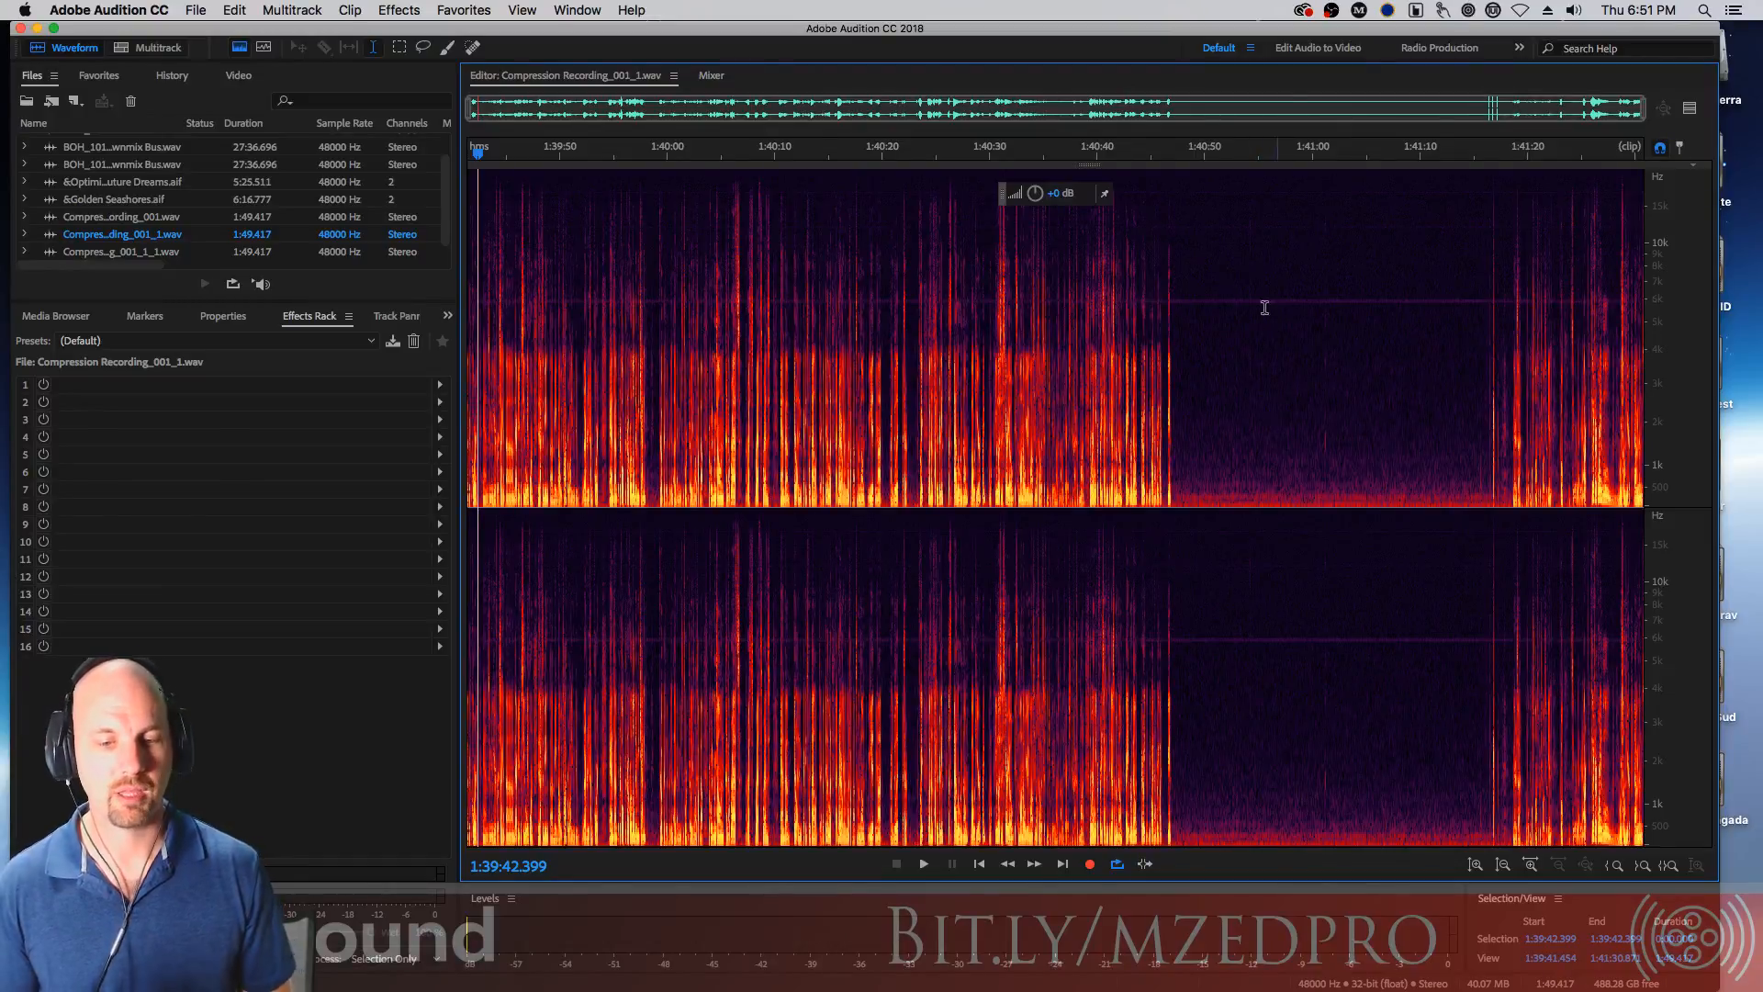
left_click_drag(1237, 368, 1463, 431)
key("space")
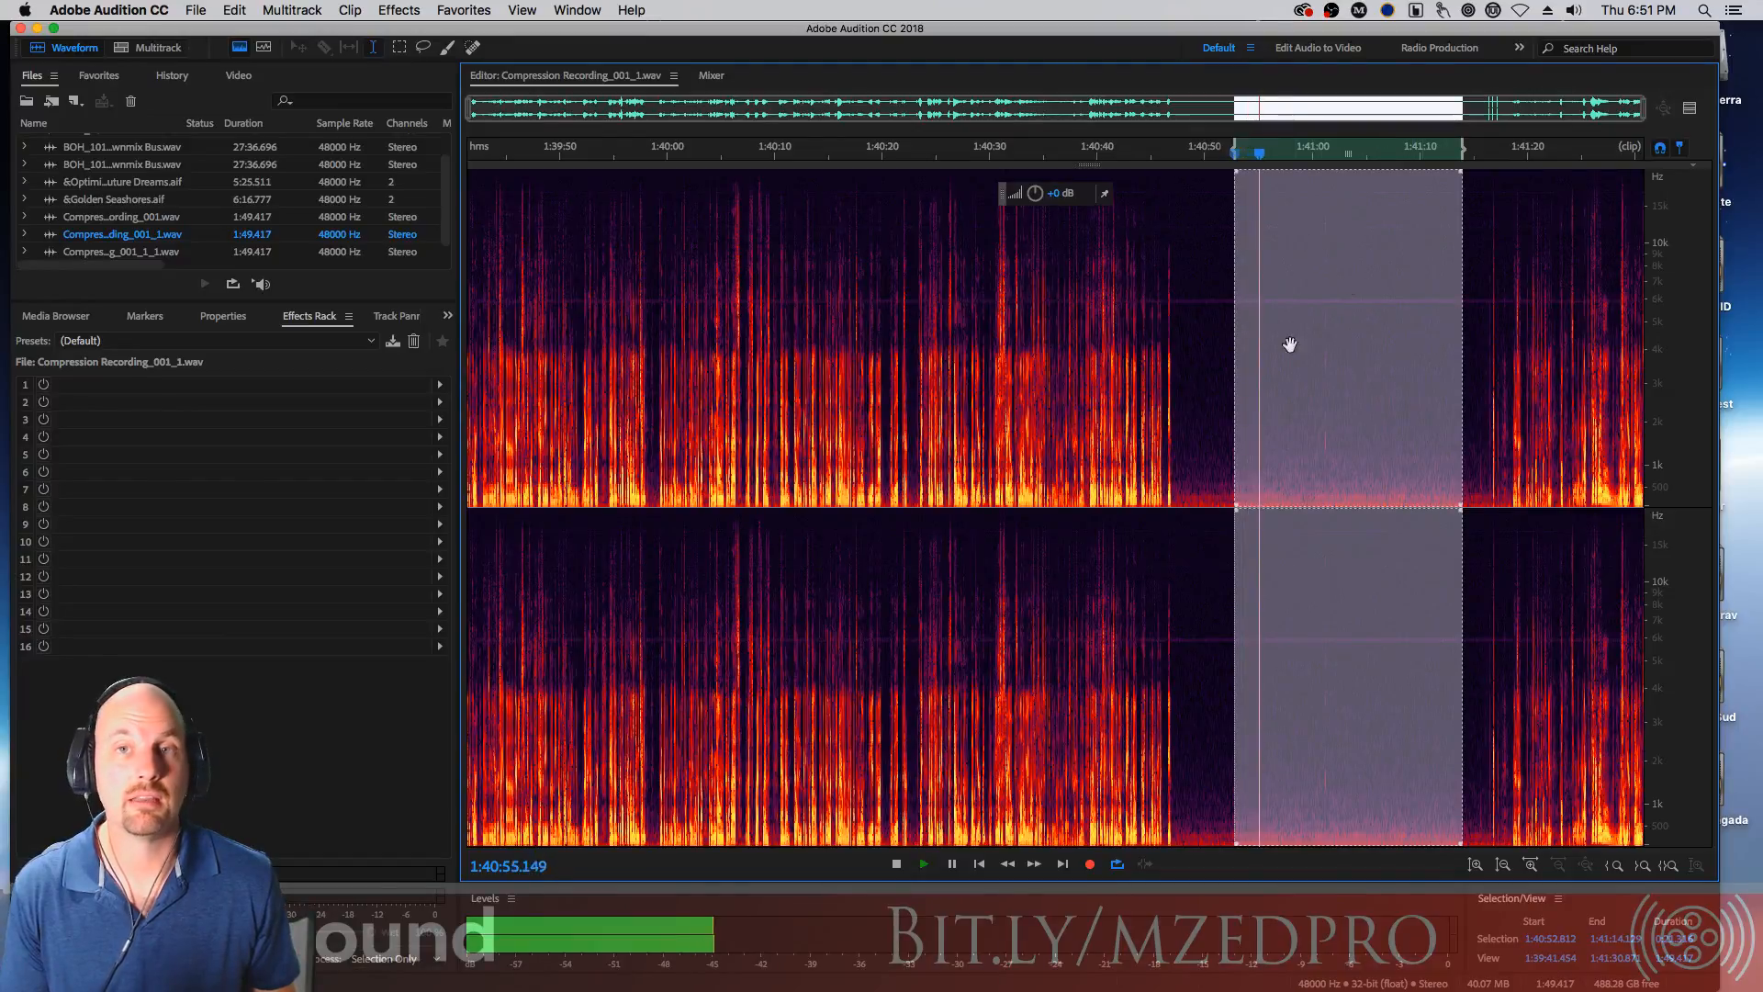
key("space")
left_click(1192, 346)
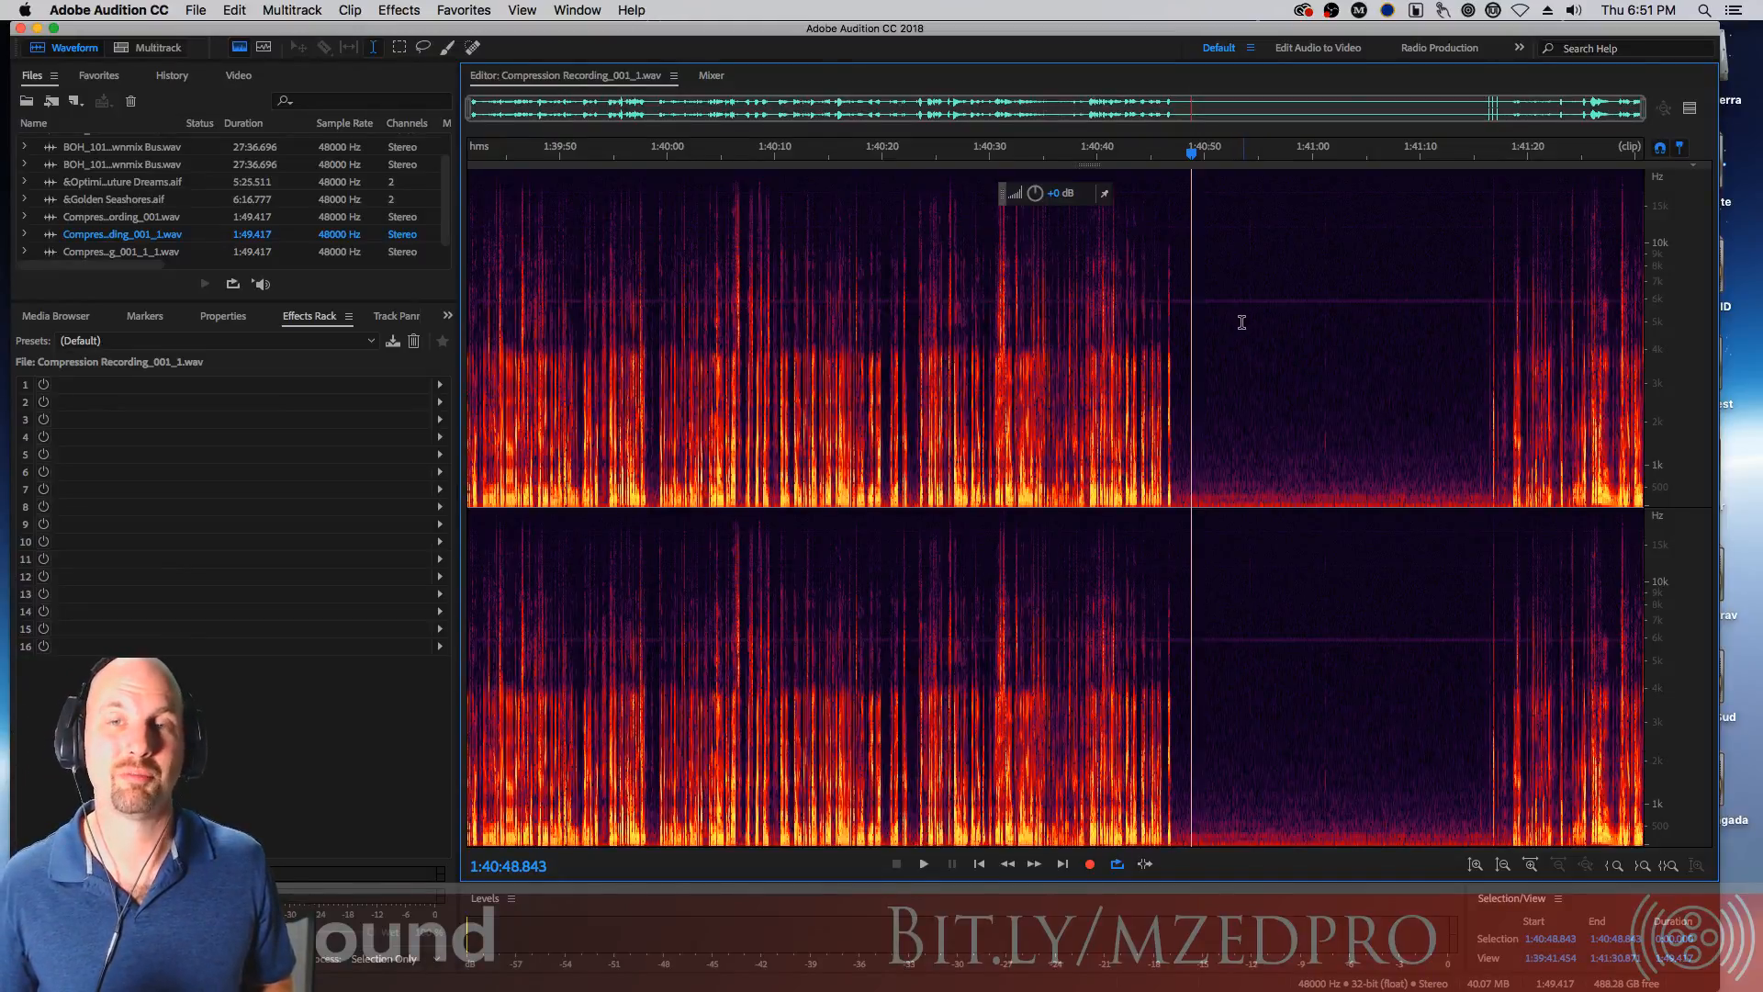
Open Noise Reduction (process) and capture a noise print from a selected pause between phrases
left_click(406, 11)
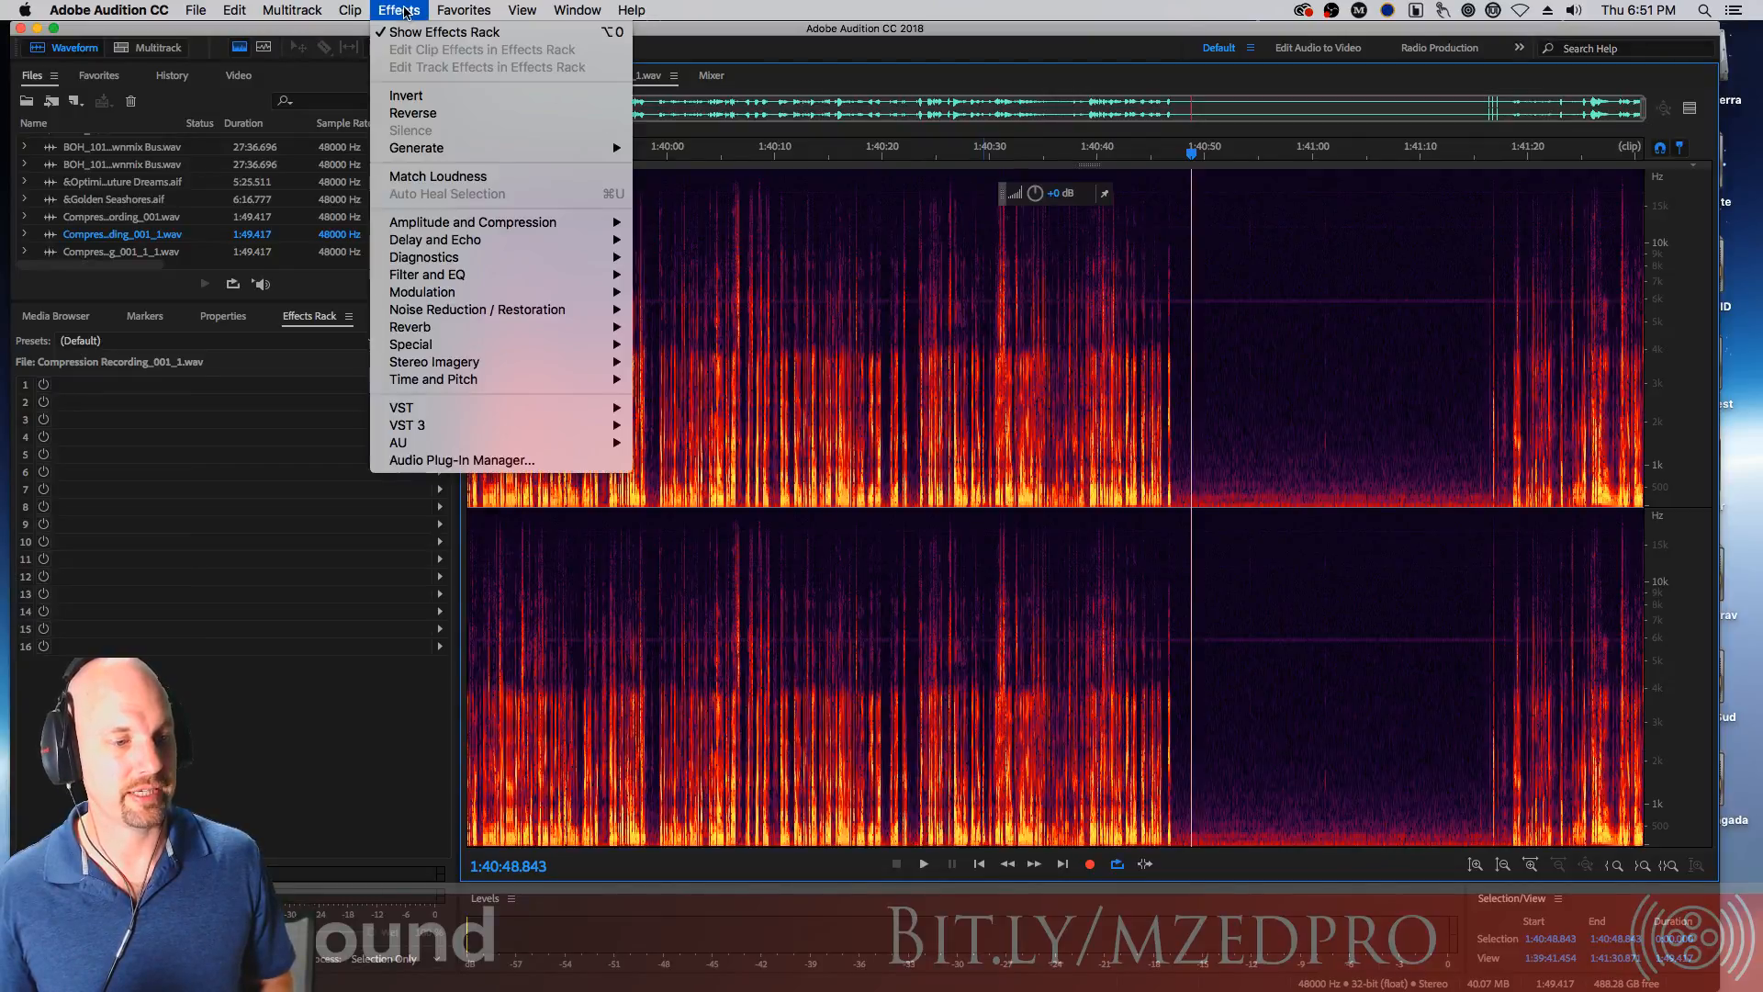
mouse_move(545, 317)
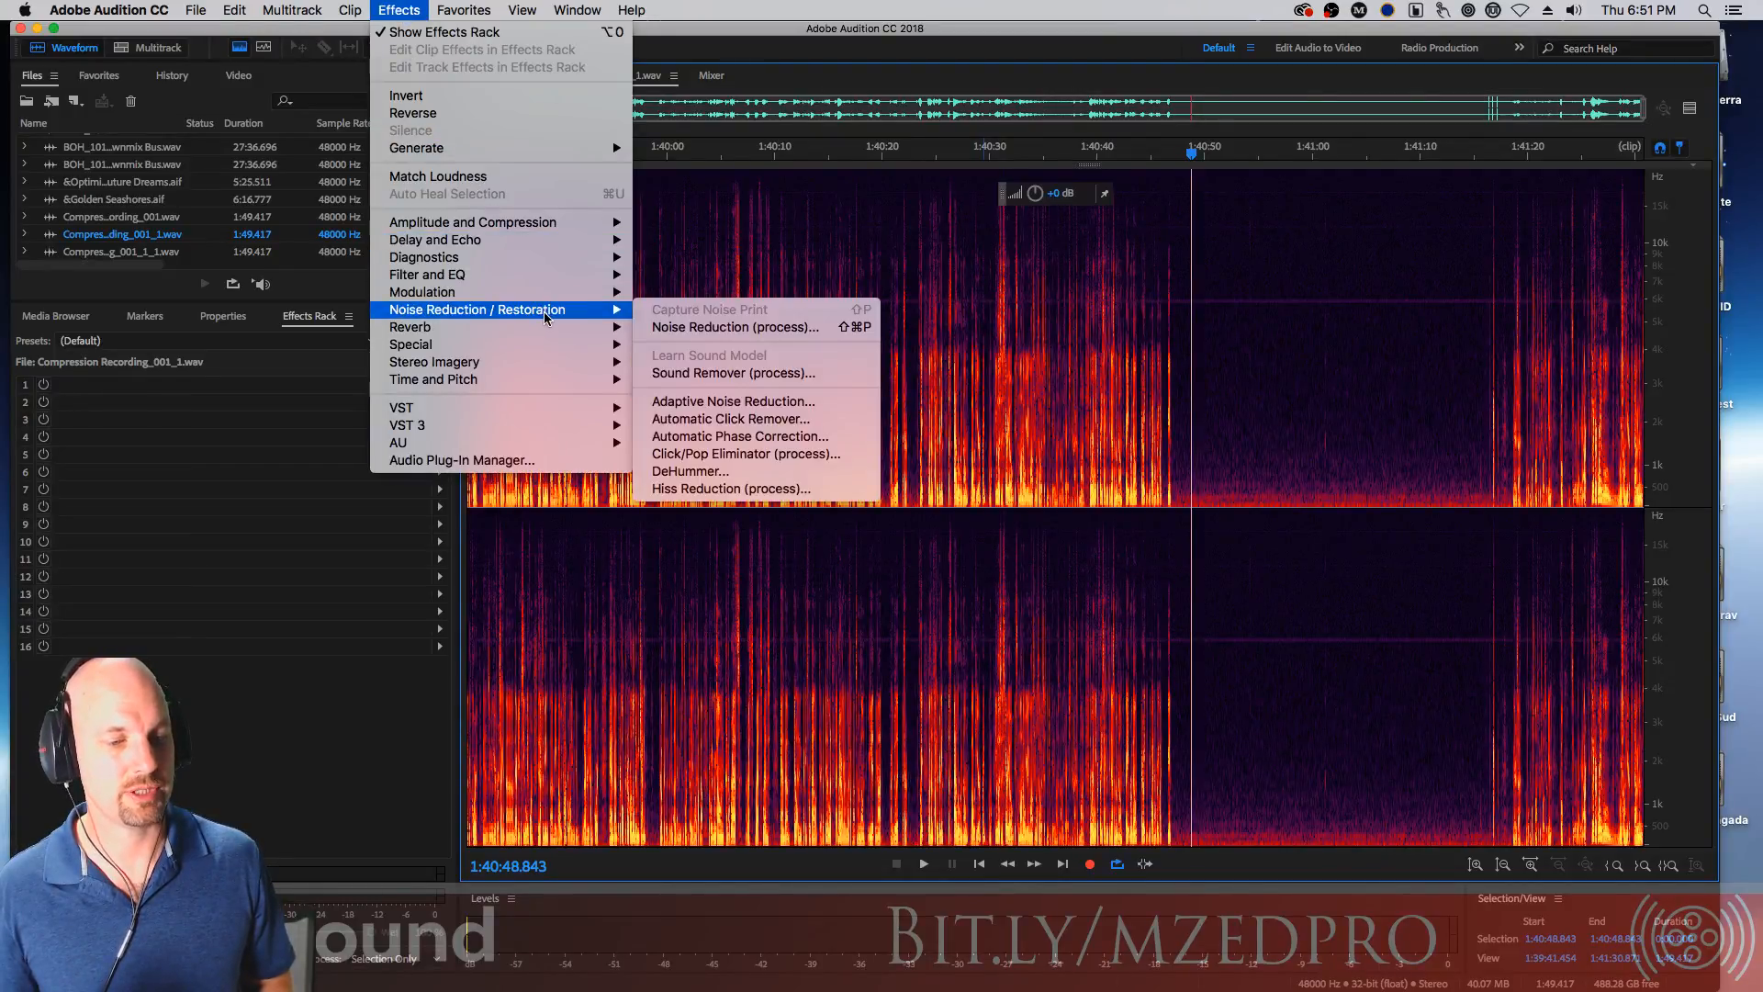
left_click(748, 328)
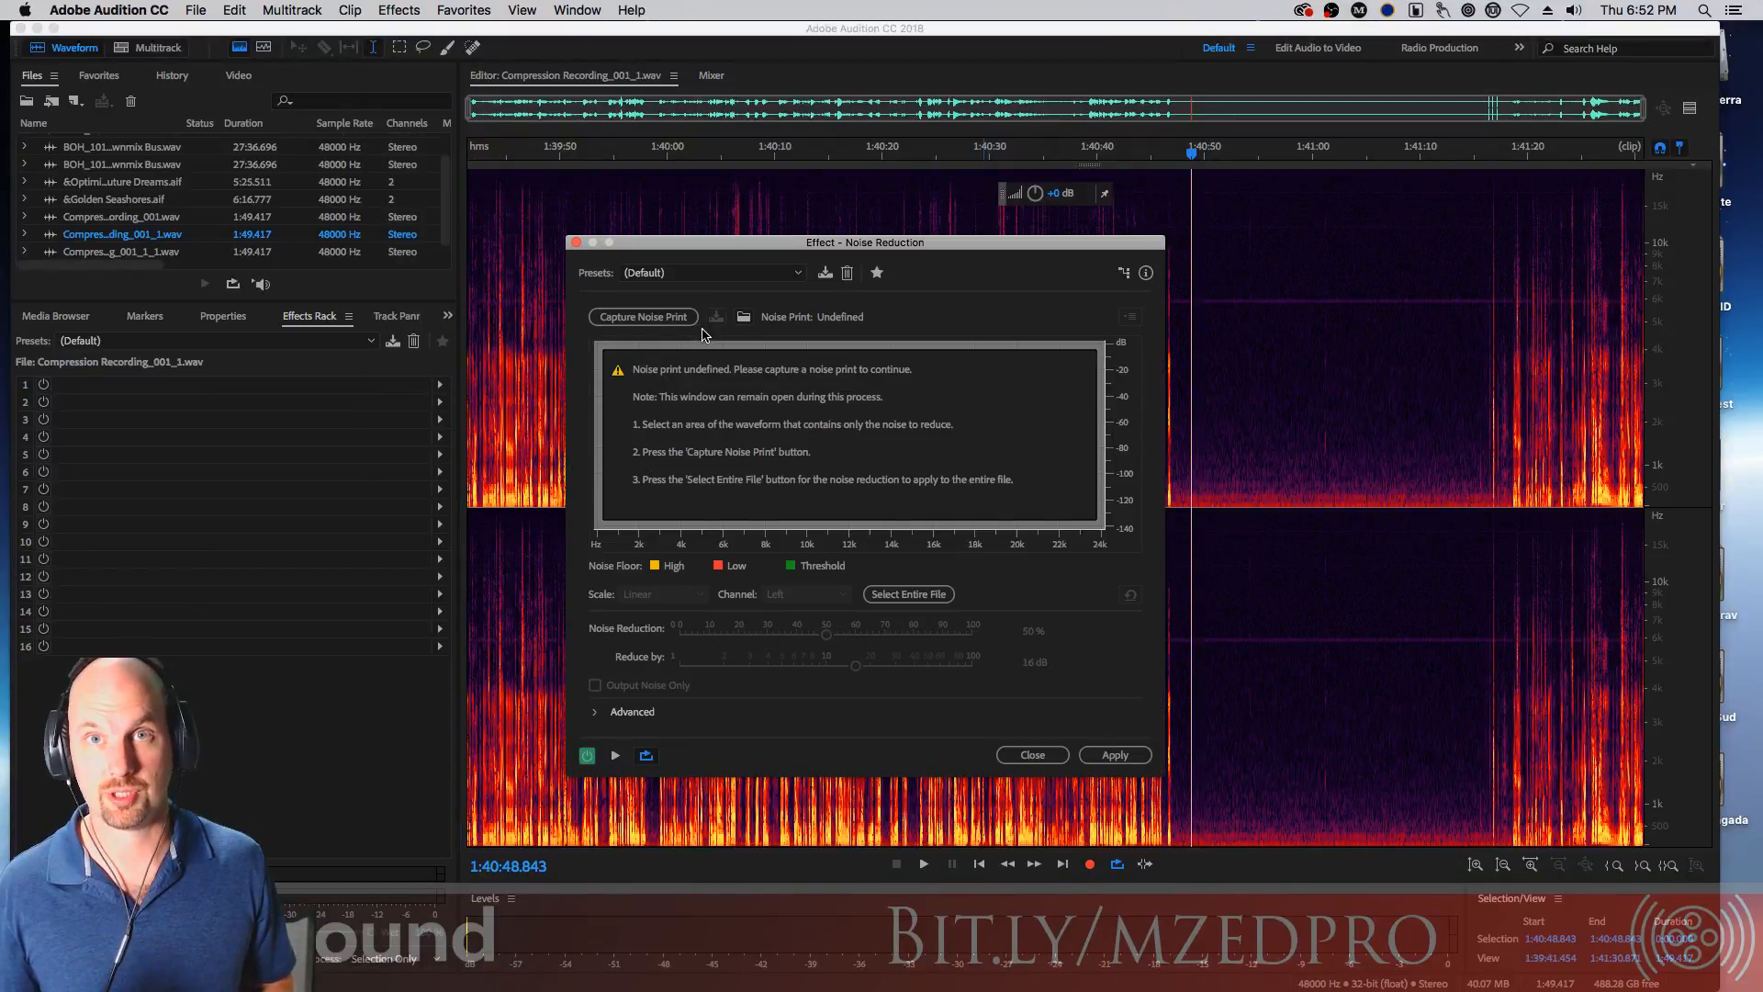
left_click_drag(952, 239, 734, 142)
left_click_drag(1223, 290, 1318, 298)
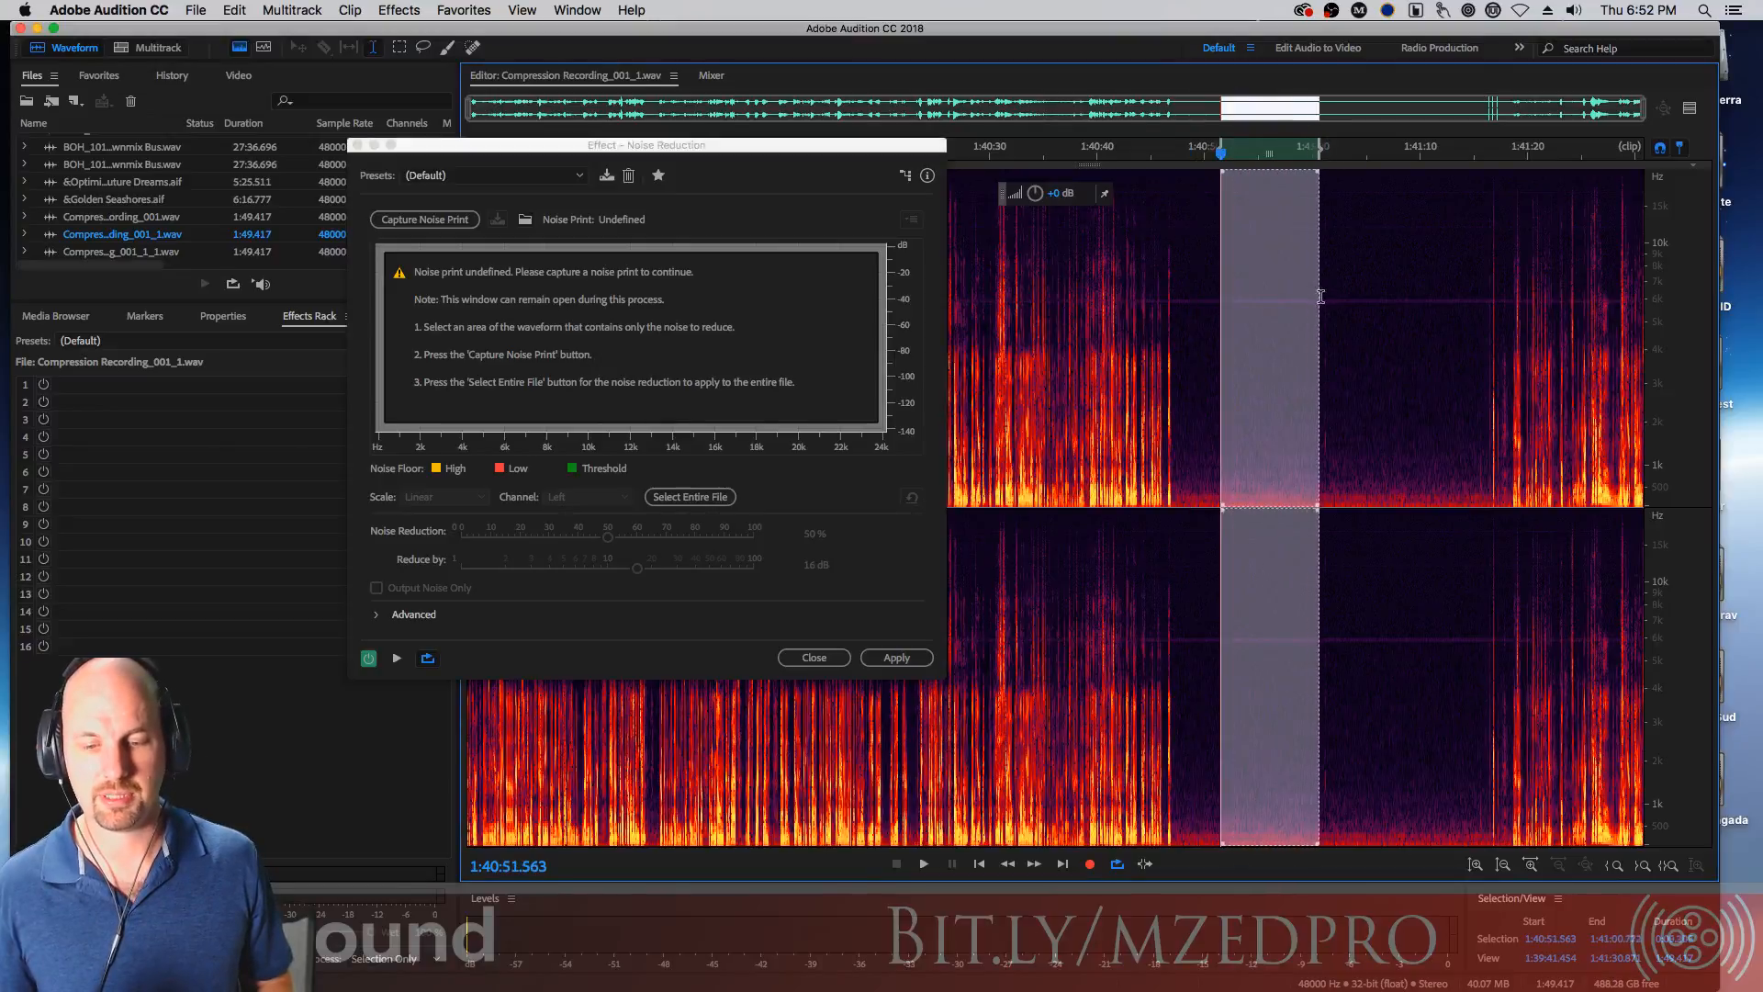
left_click(424, 221)
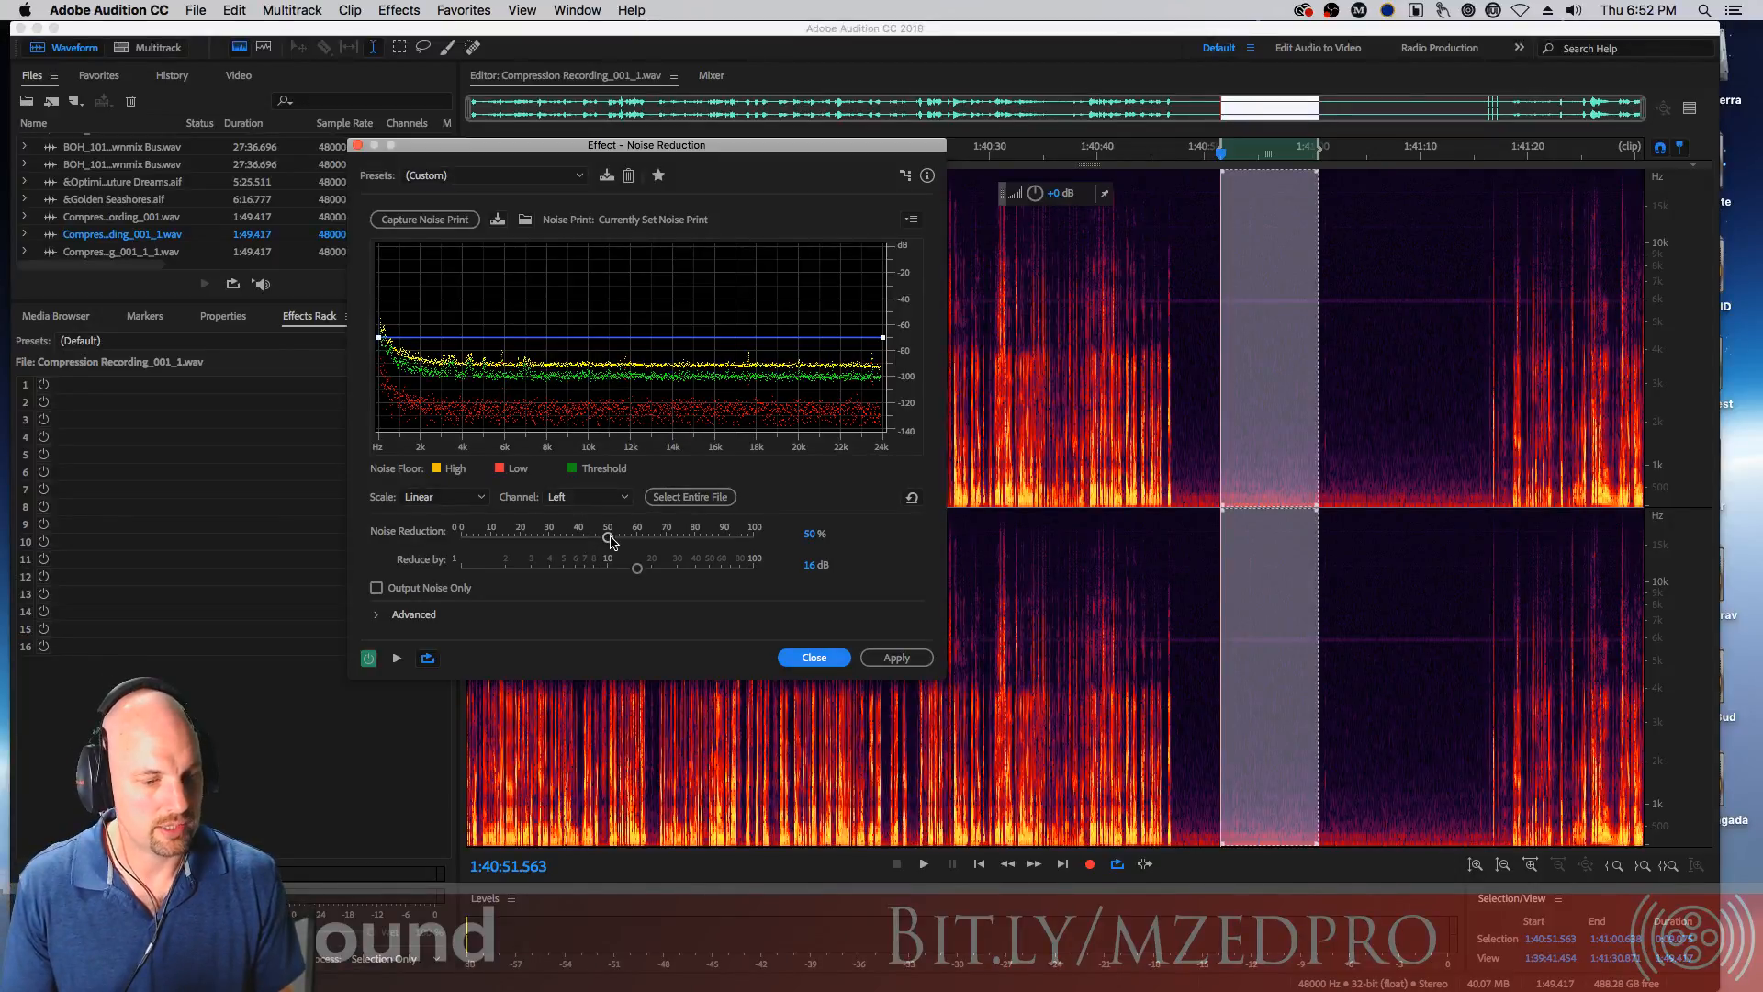
Set Noise Reduction to 73% and Reduce by to 12.5 dB
mouse_move(607, 541)
left_mouse_down()
mouse_move(676, 541)
mouse_move(623, 569)
left_mouse_up()
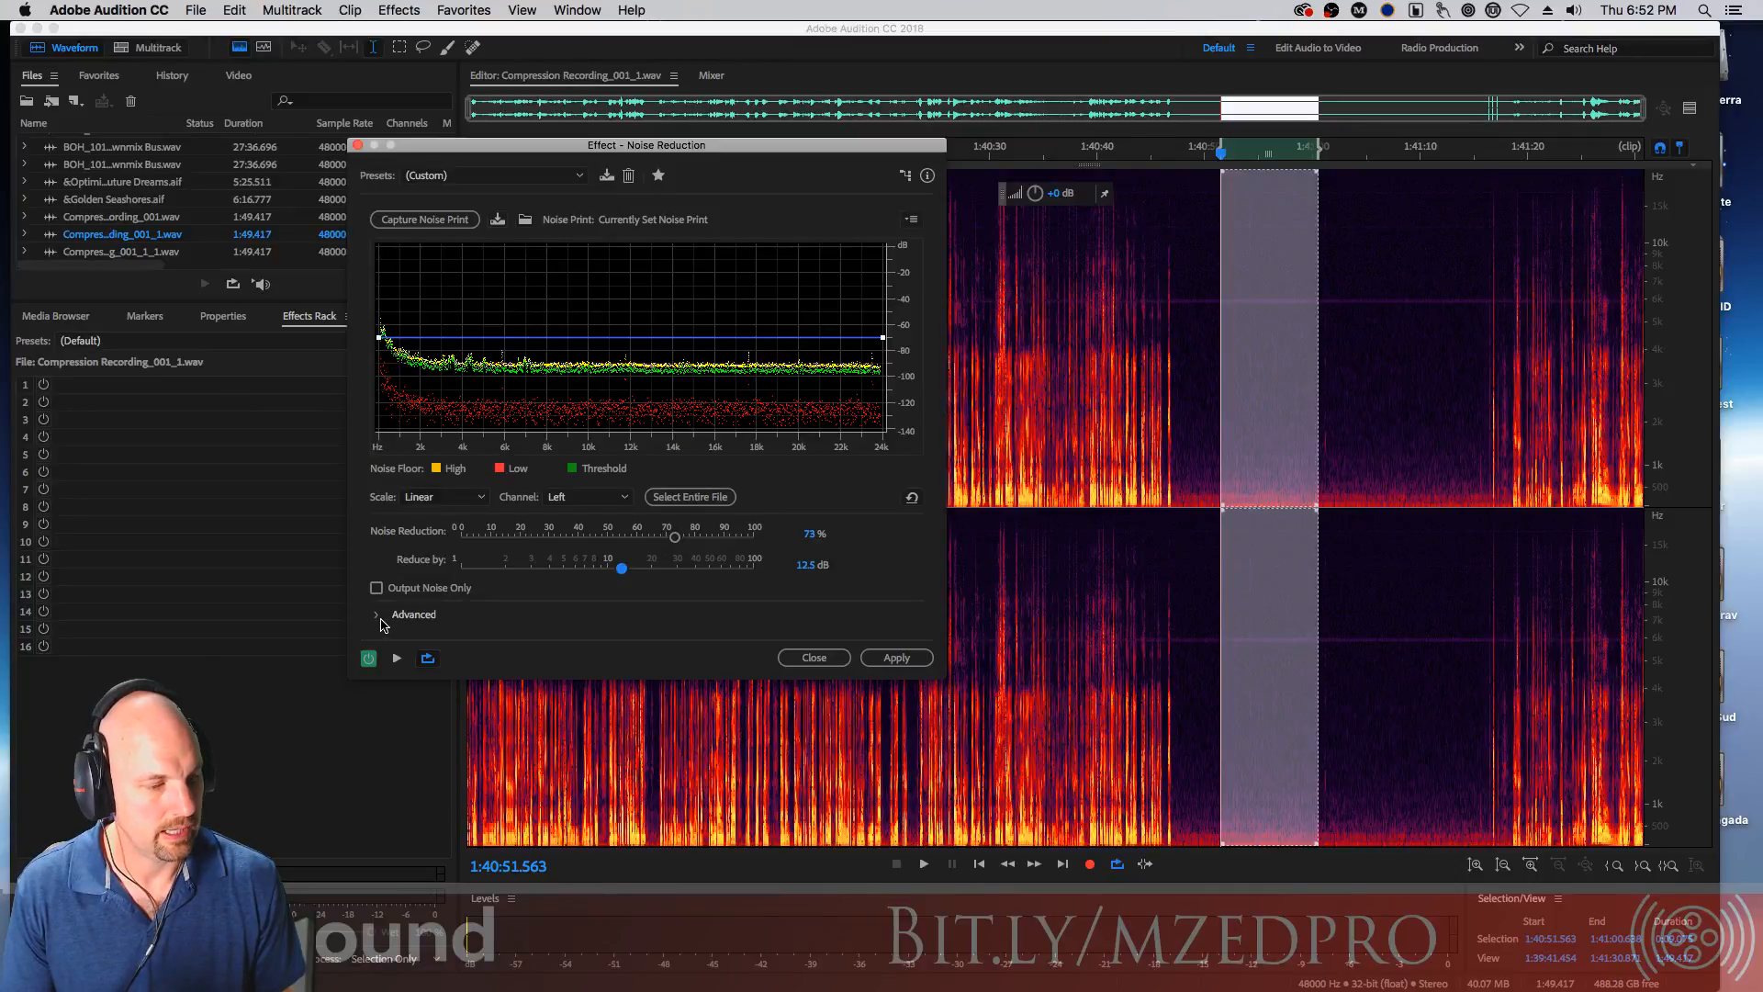
left_click(378, 615)
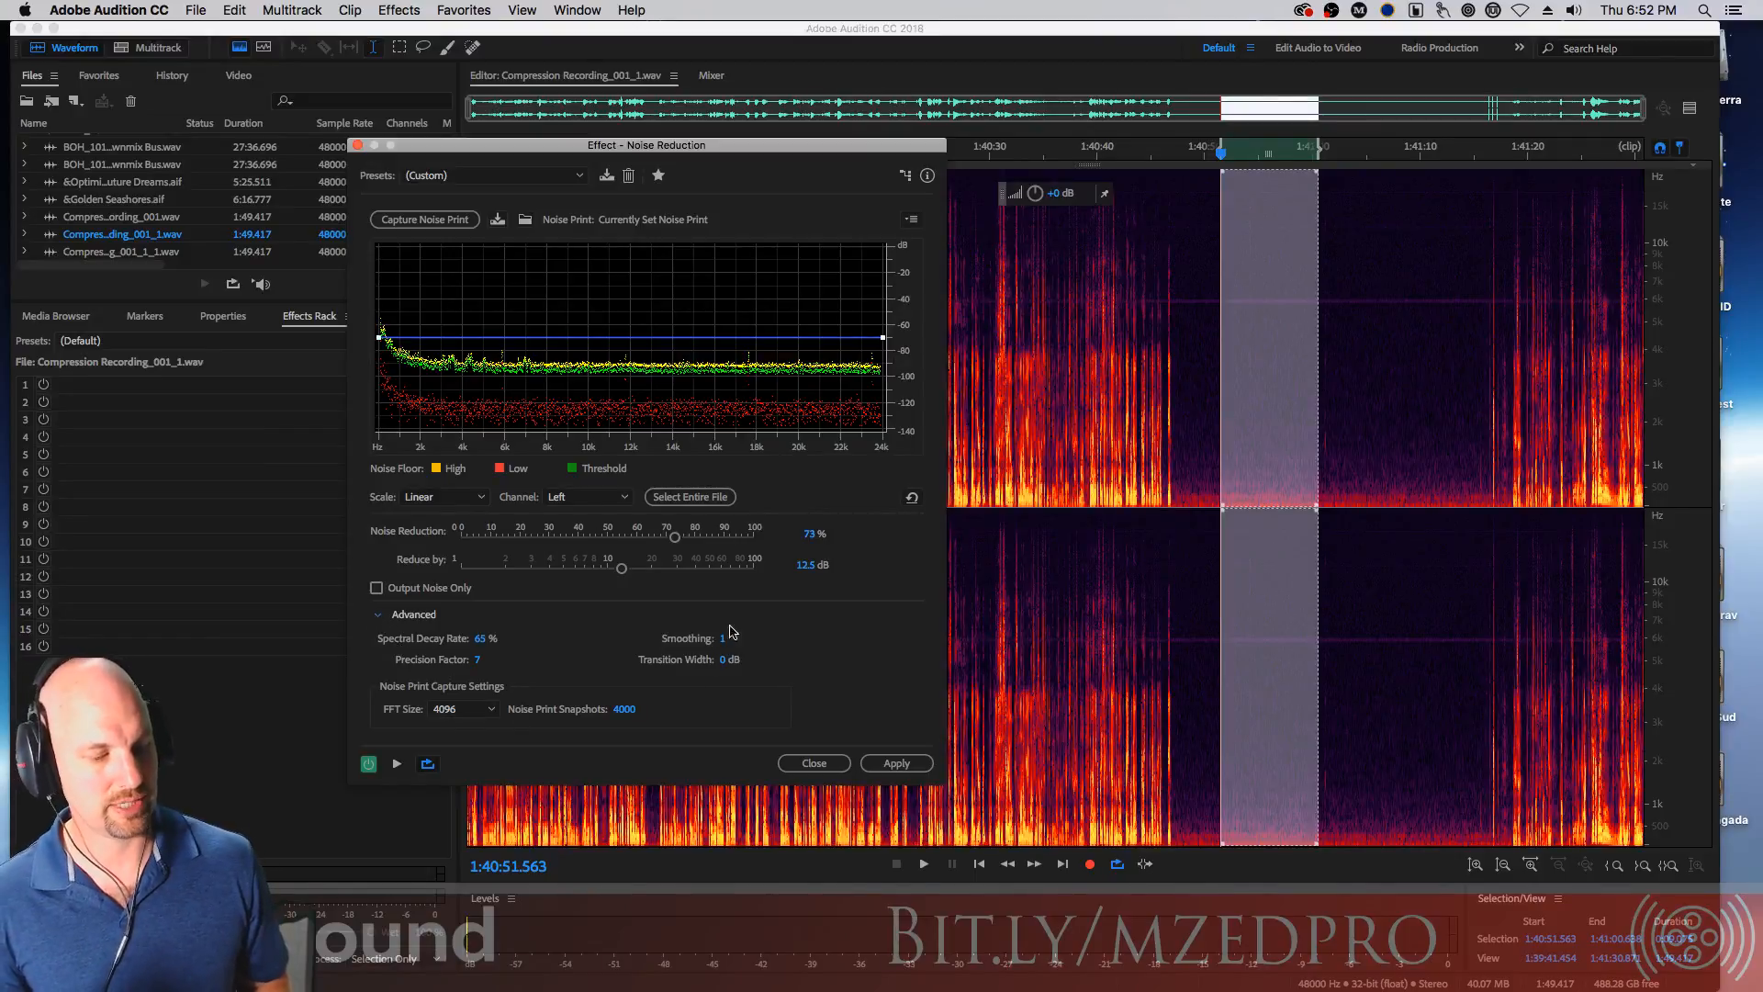
left_click(377, 614)
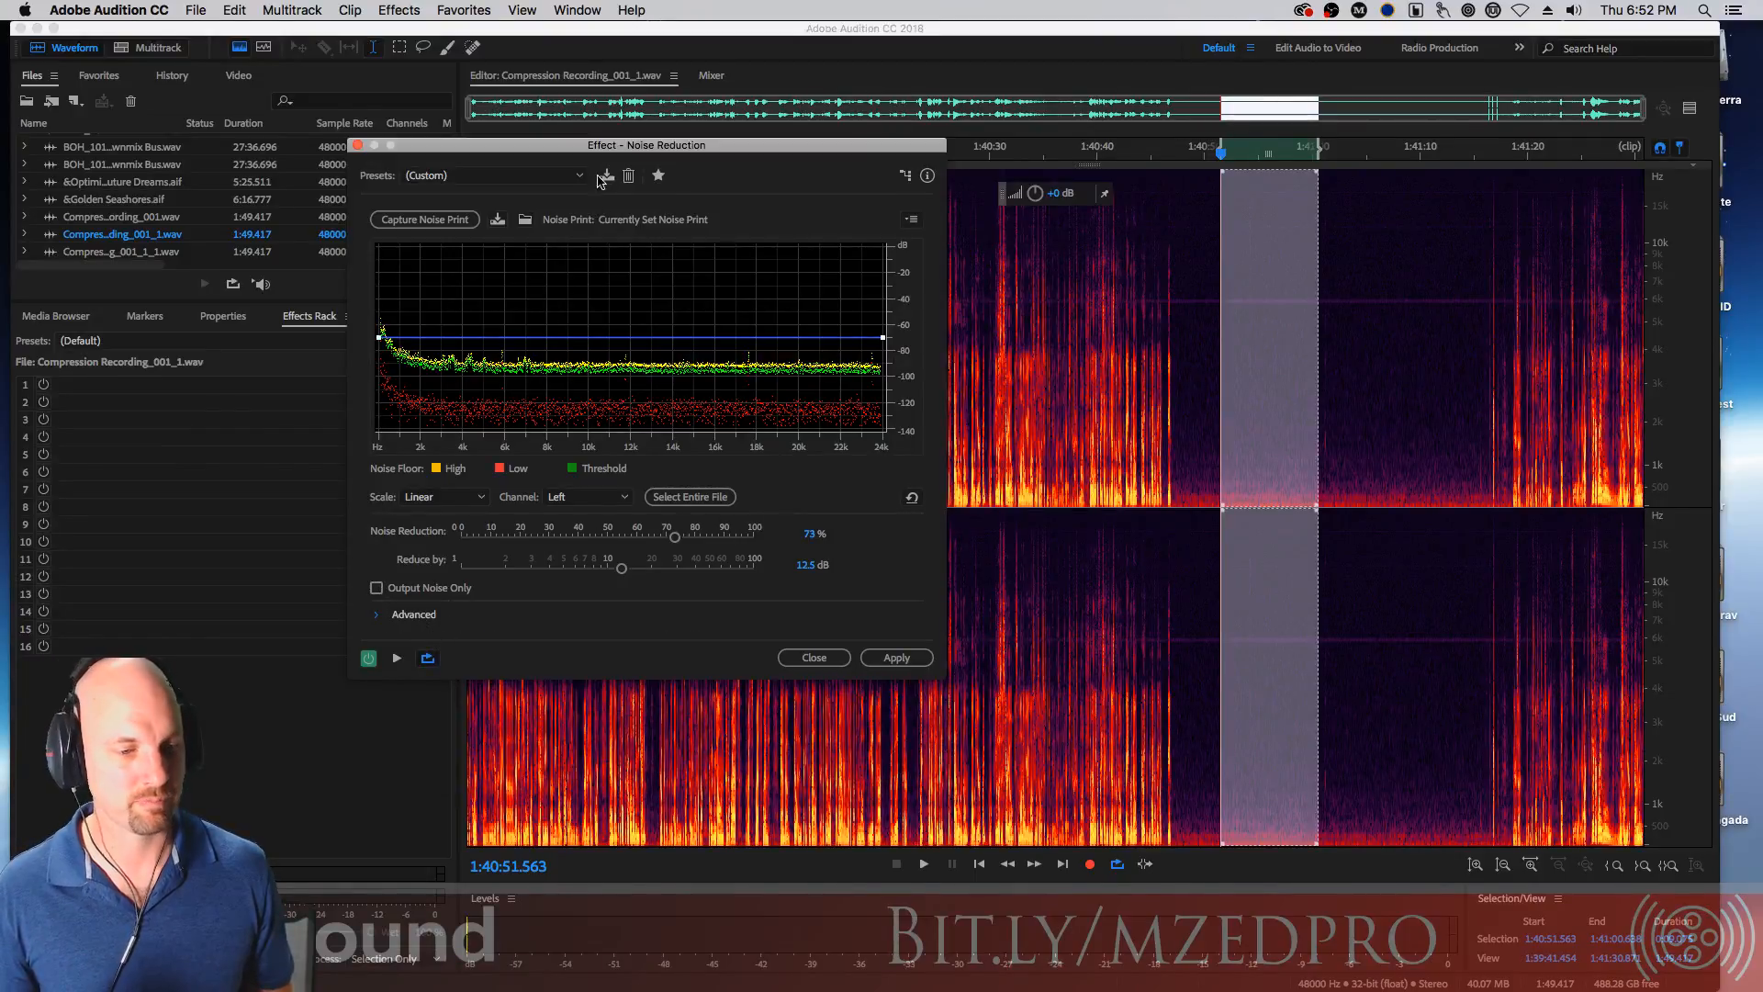
Preview the noise reduction from mid-clip while raising Noise Reduction to 94%
left_click_drag(622, 147, 332, 64)
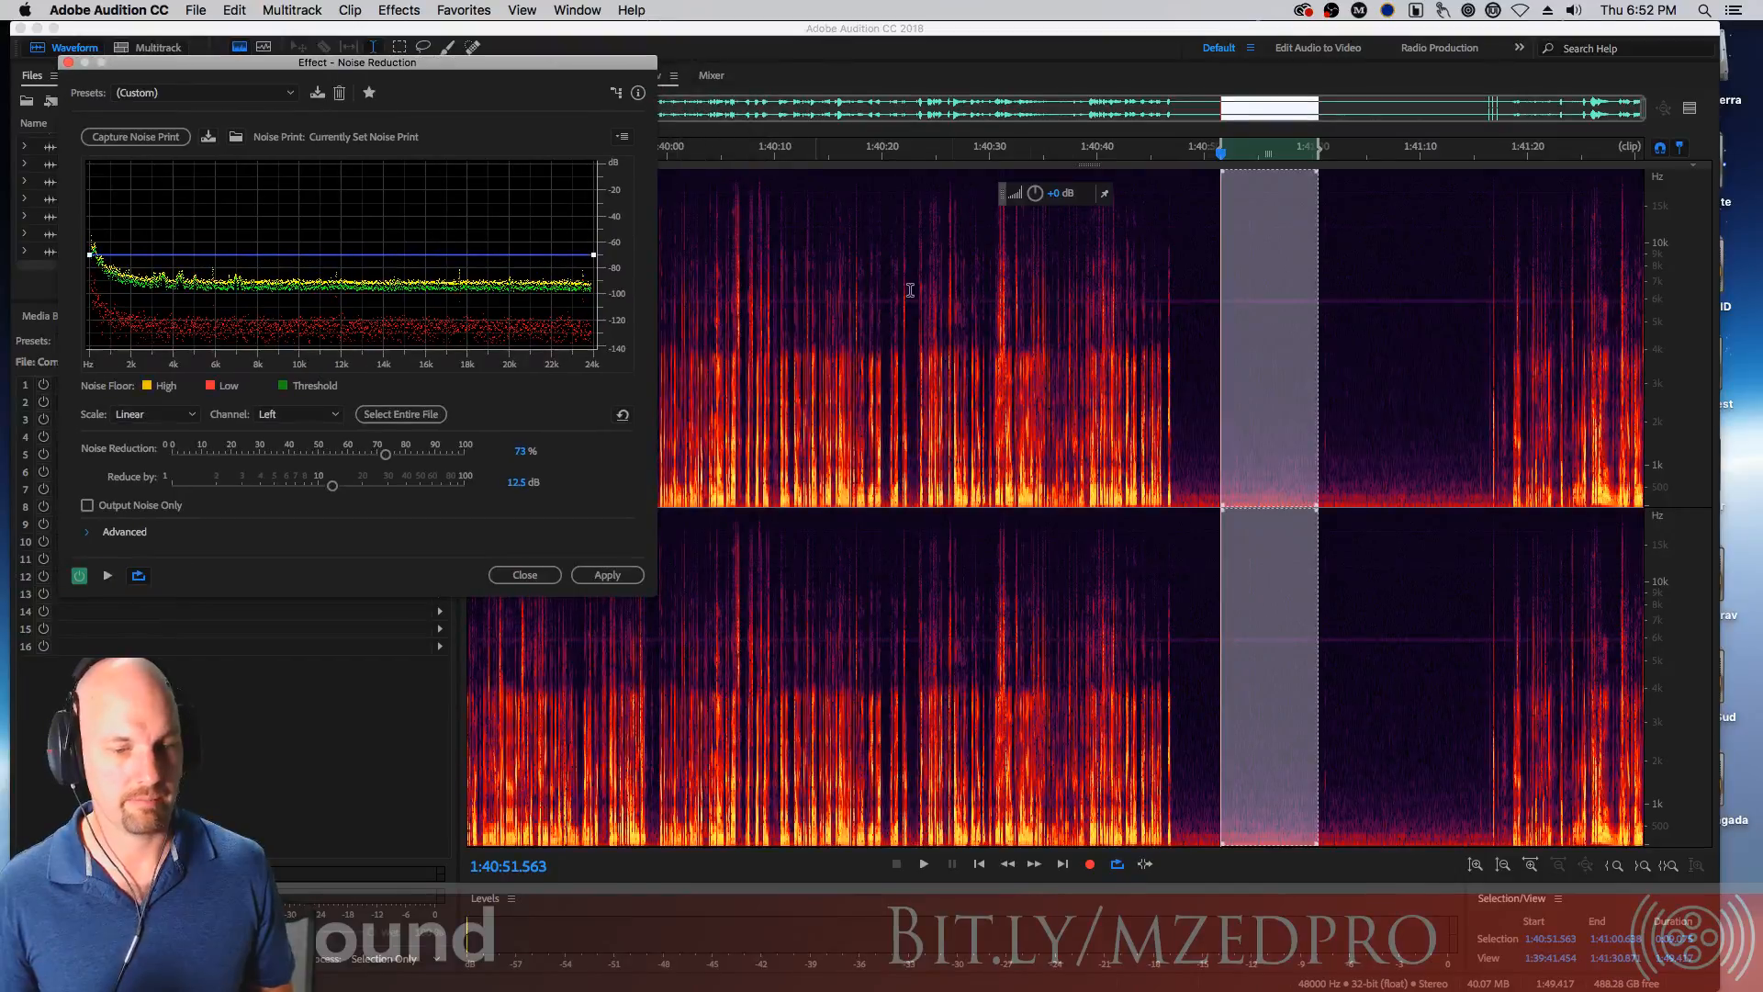
left_click(948, 325)
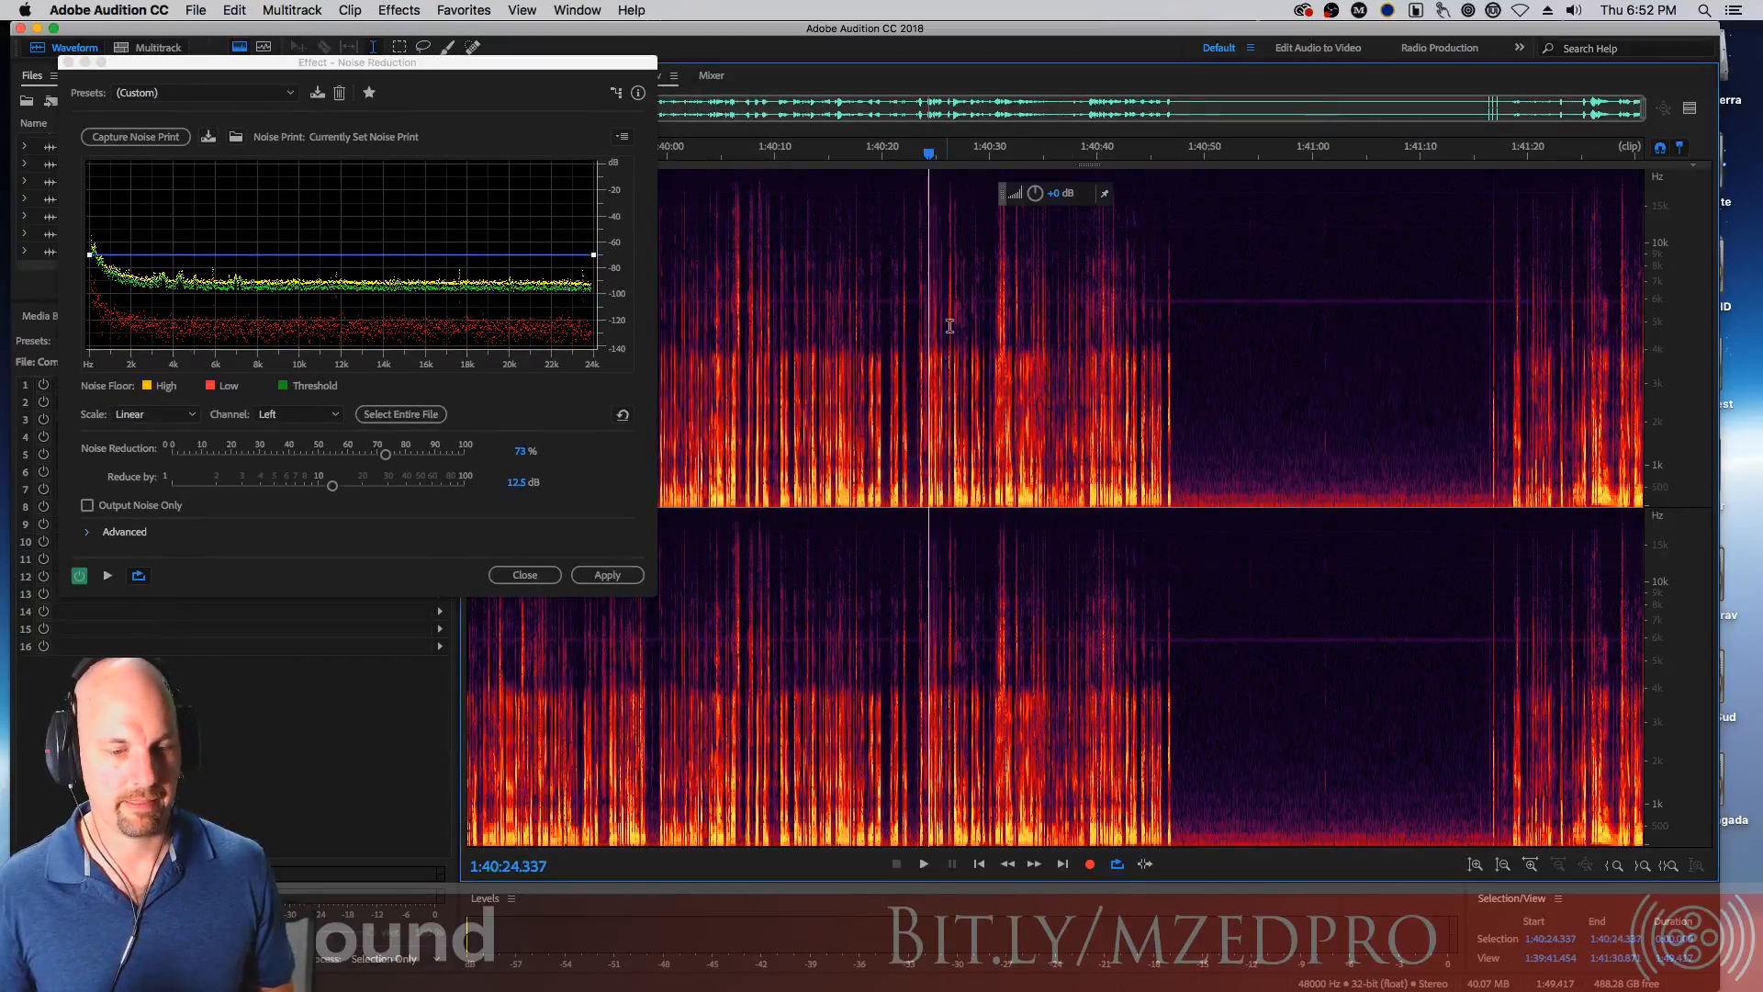
left_click(108, 577)
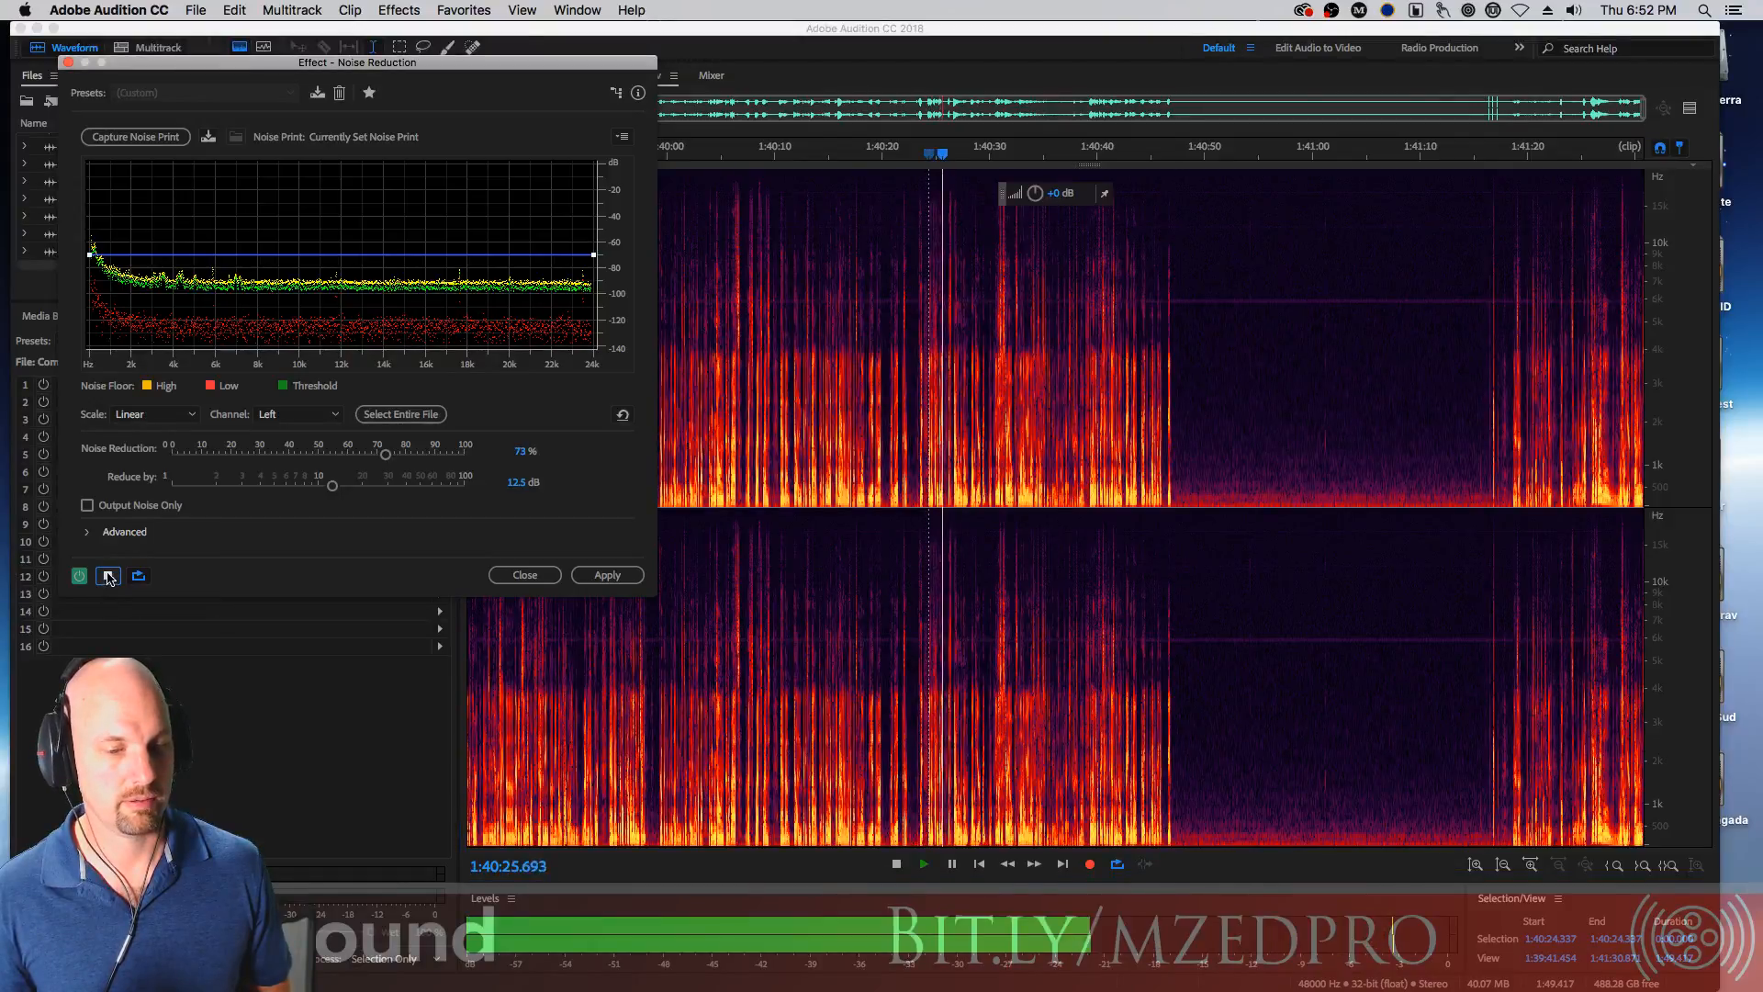
left_click_drag(386, 453, 447, 454)
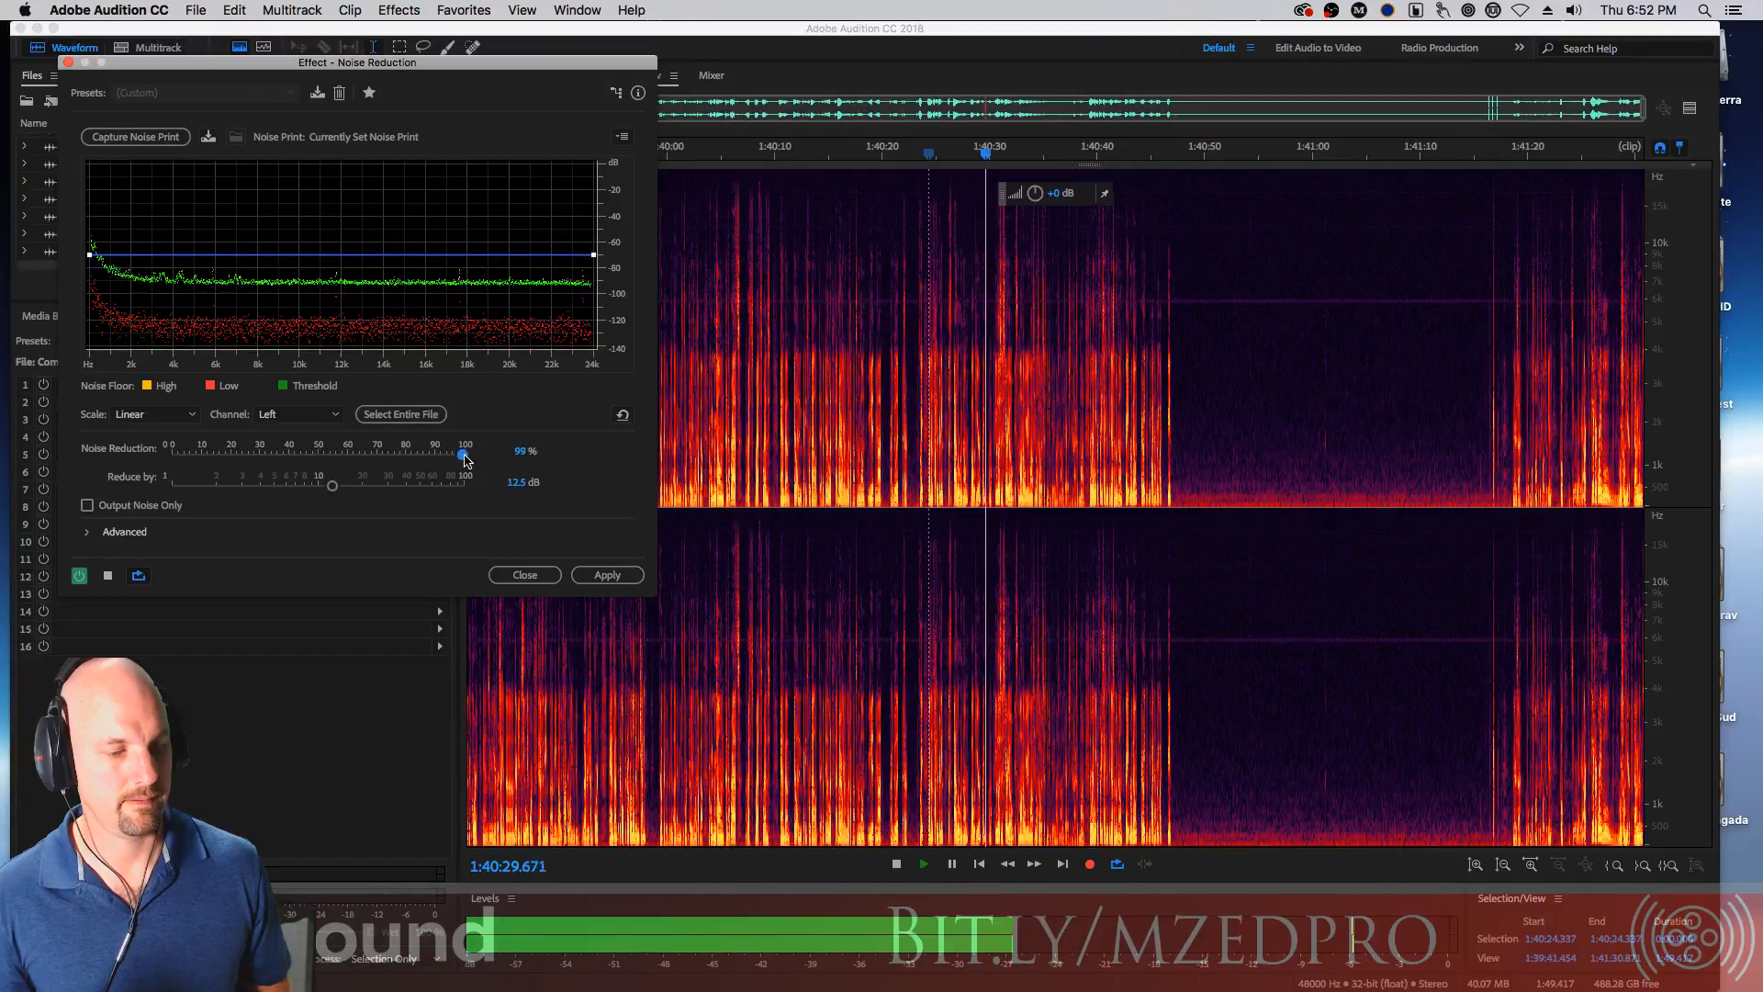
left_click(110, 575)
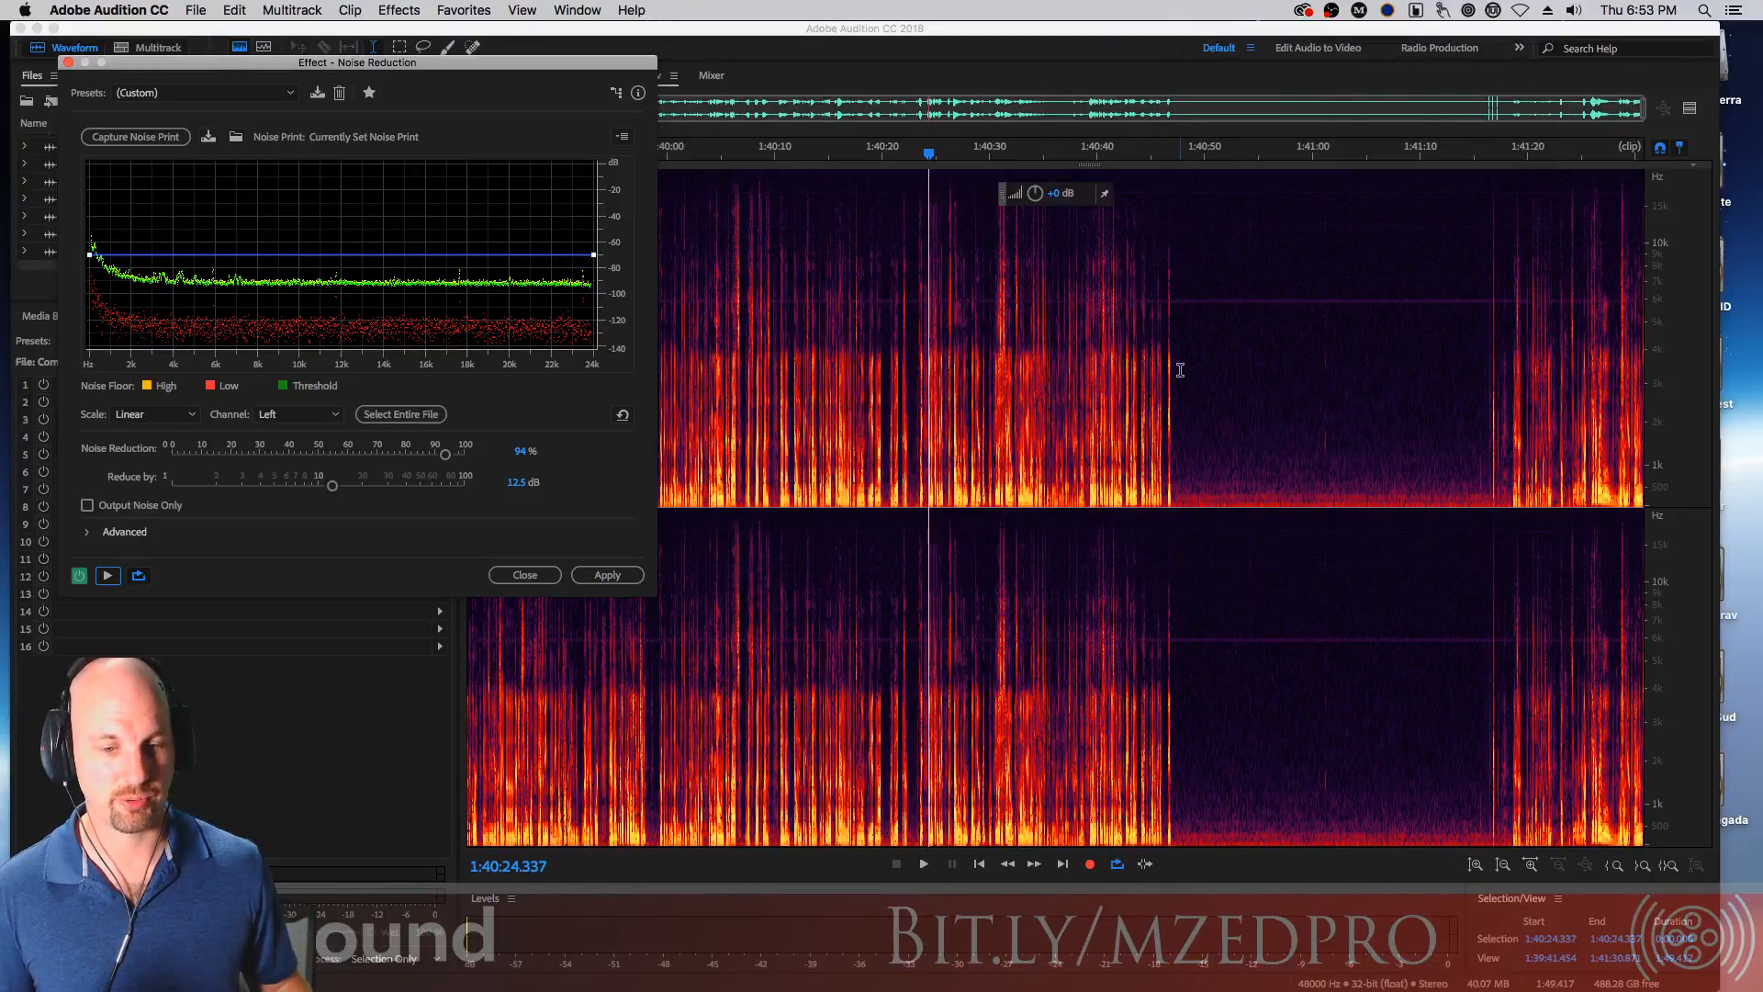
Select the entire file and apply the noise reduction
key("super+a")
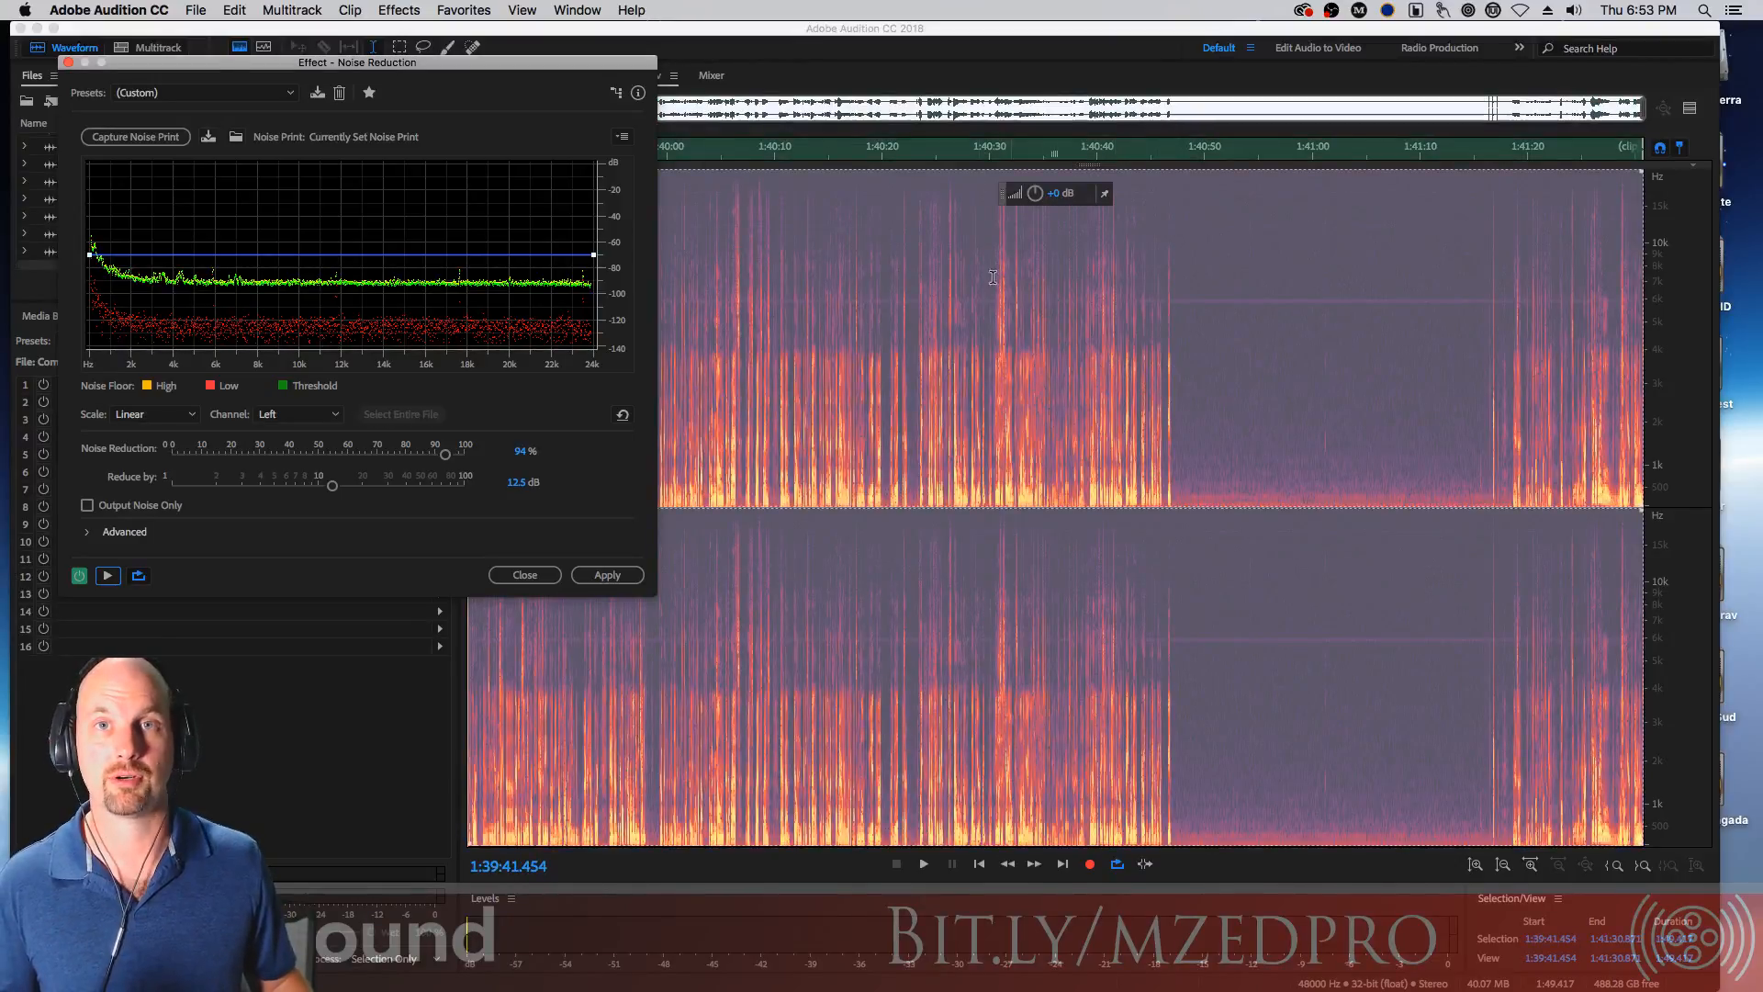
left_click(624, 576)
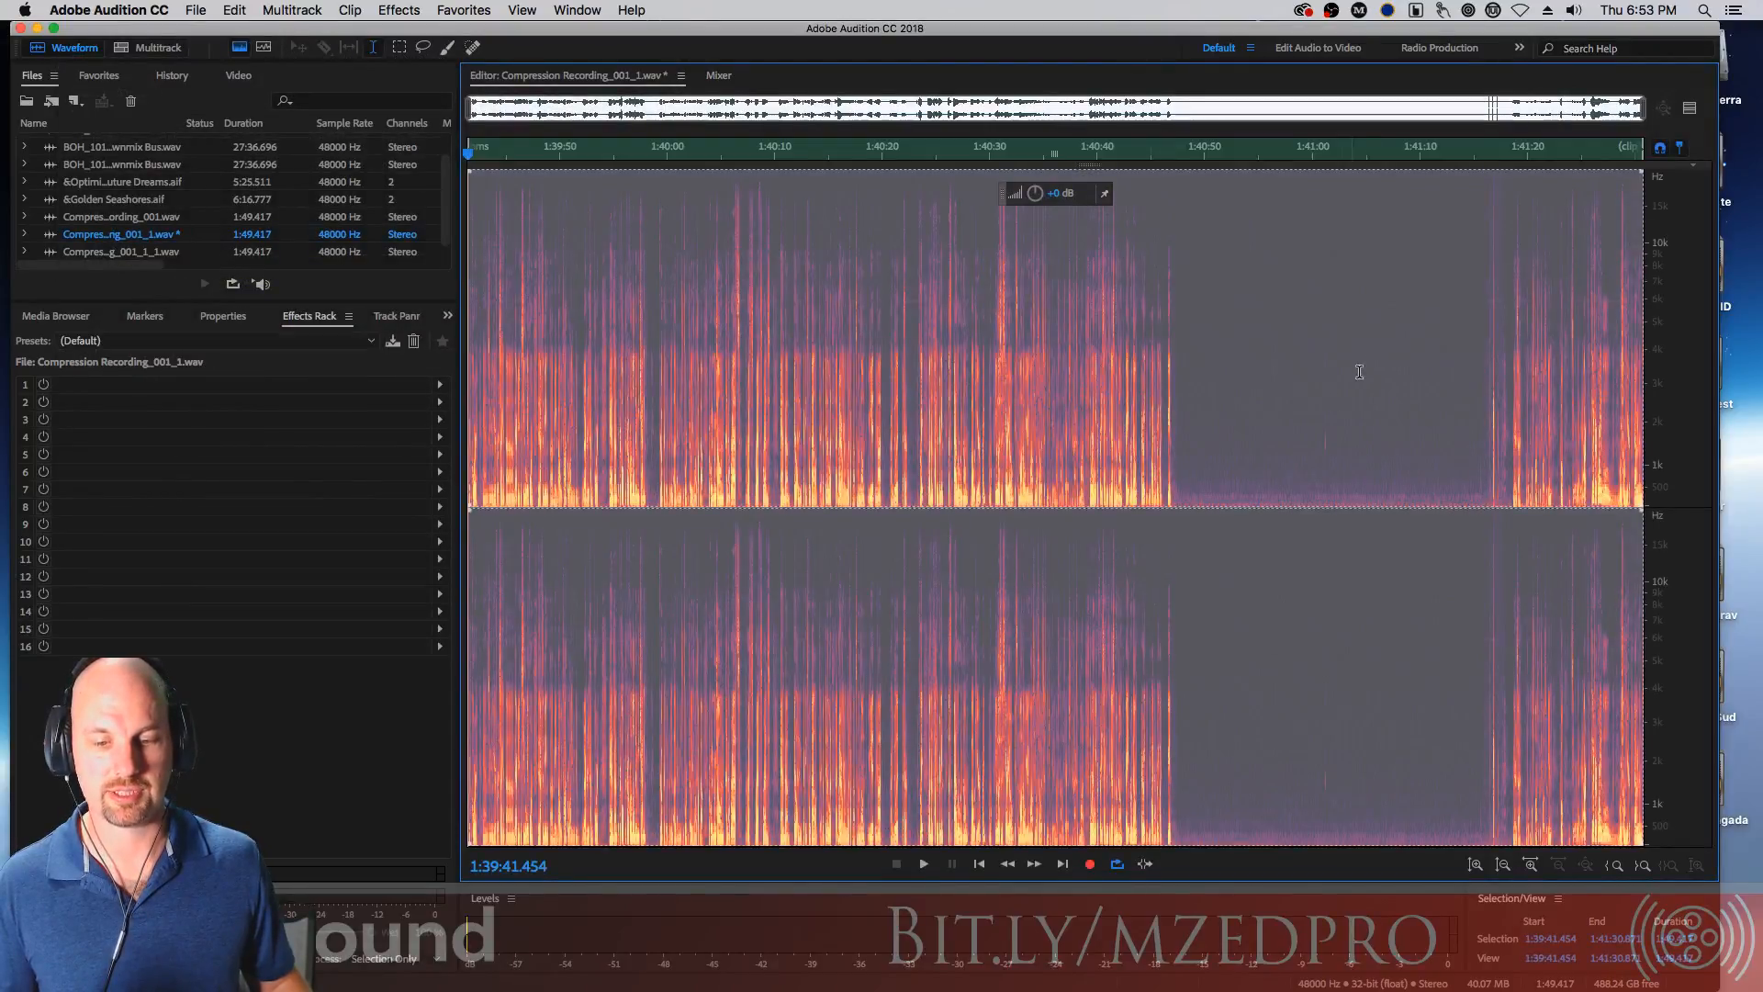
Play back the noise-reduced clip from around 1:40:33
left_click(1333, 401)
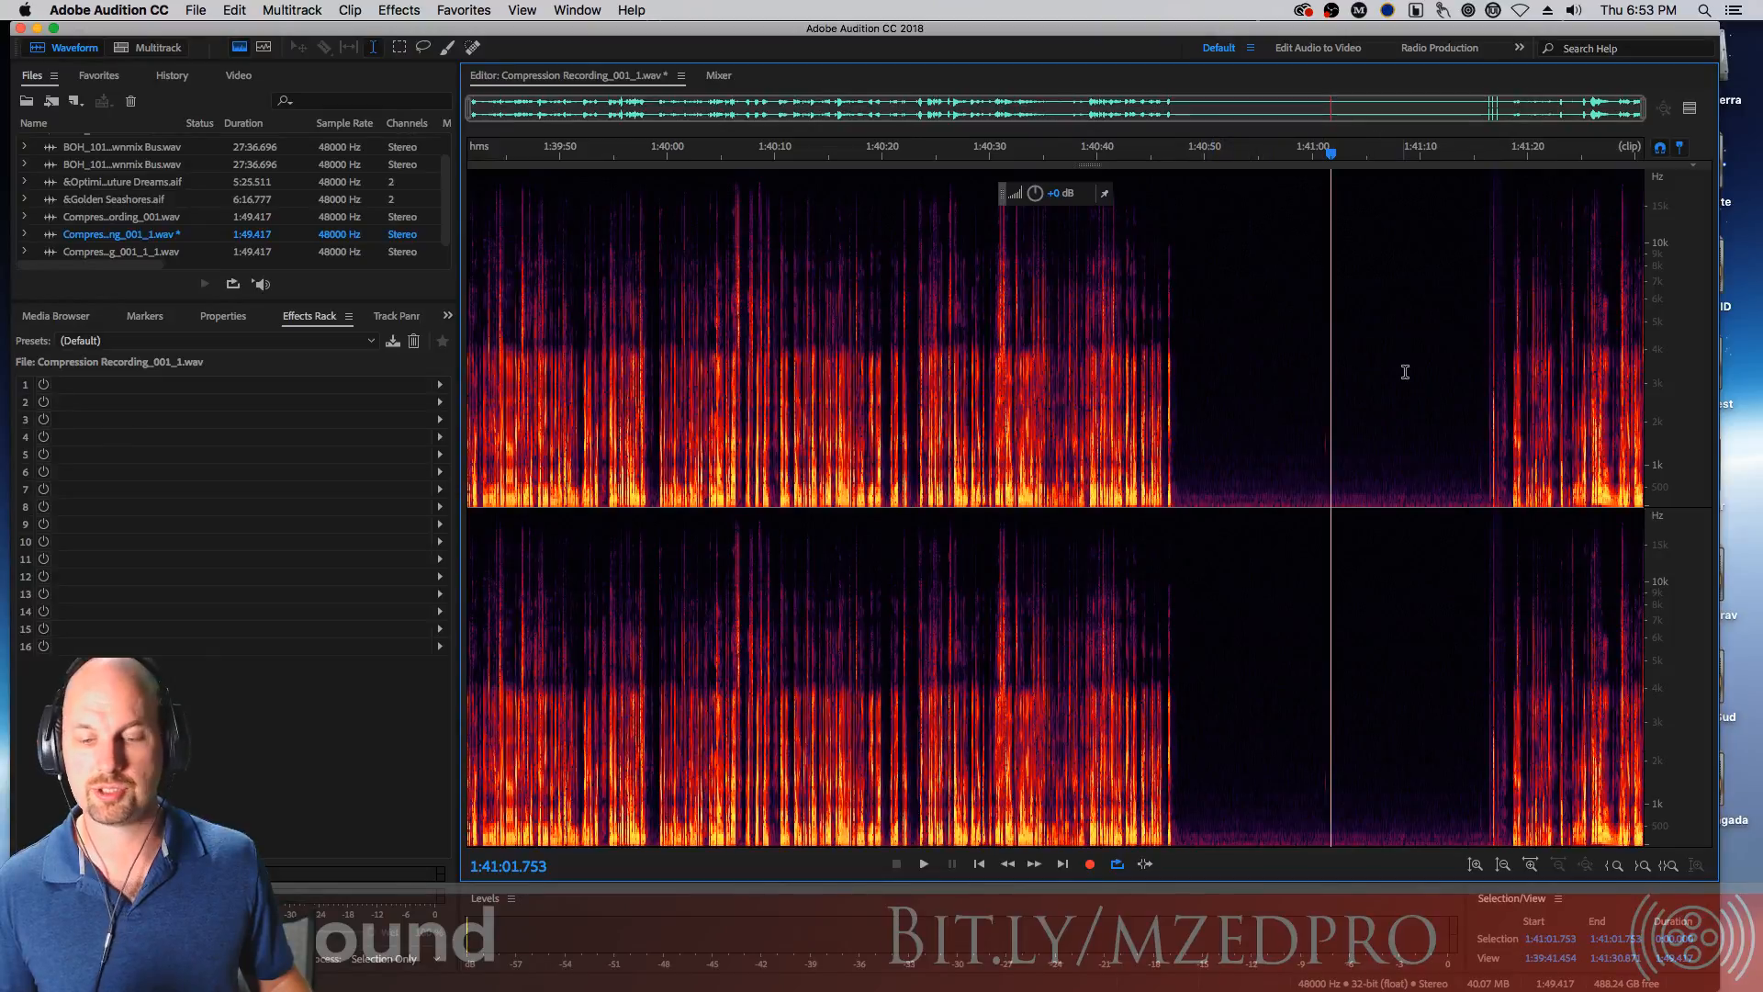
left_click(1022, 351)
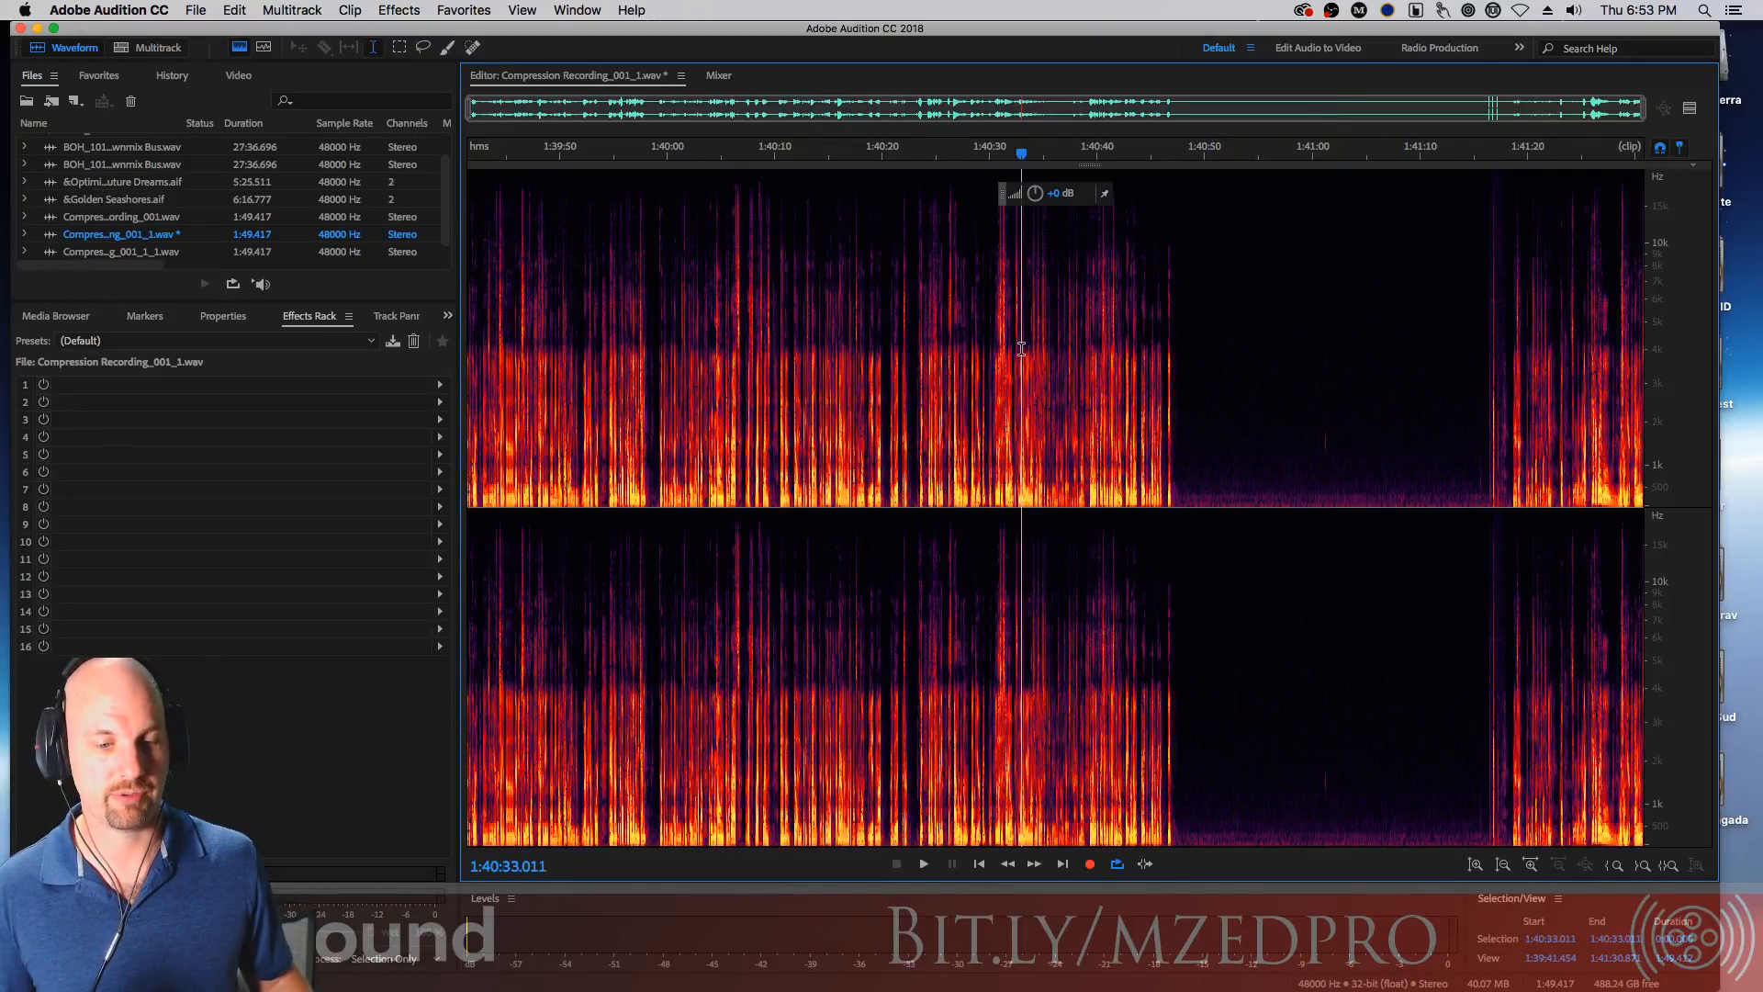
key("space")
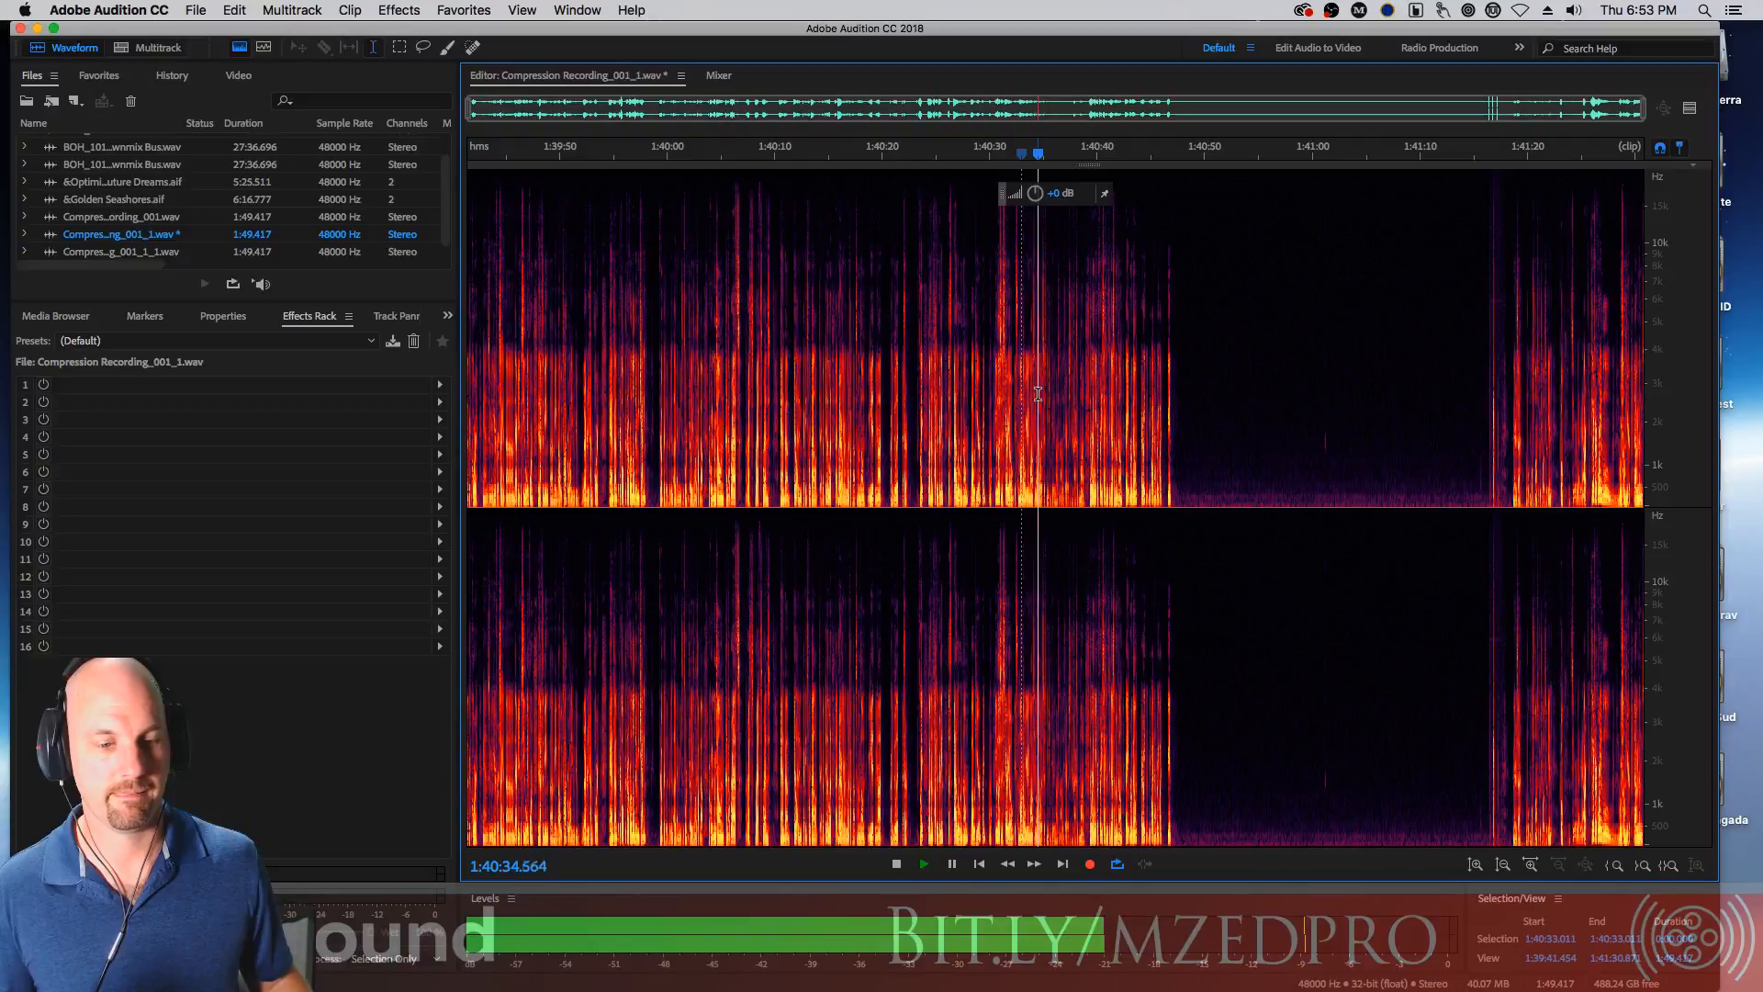
key("space")
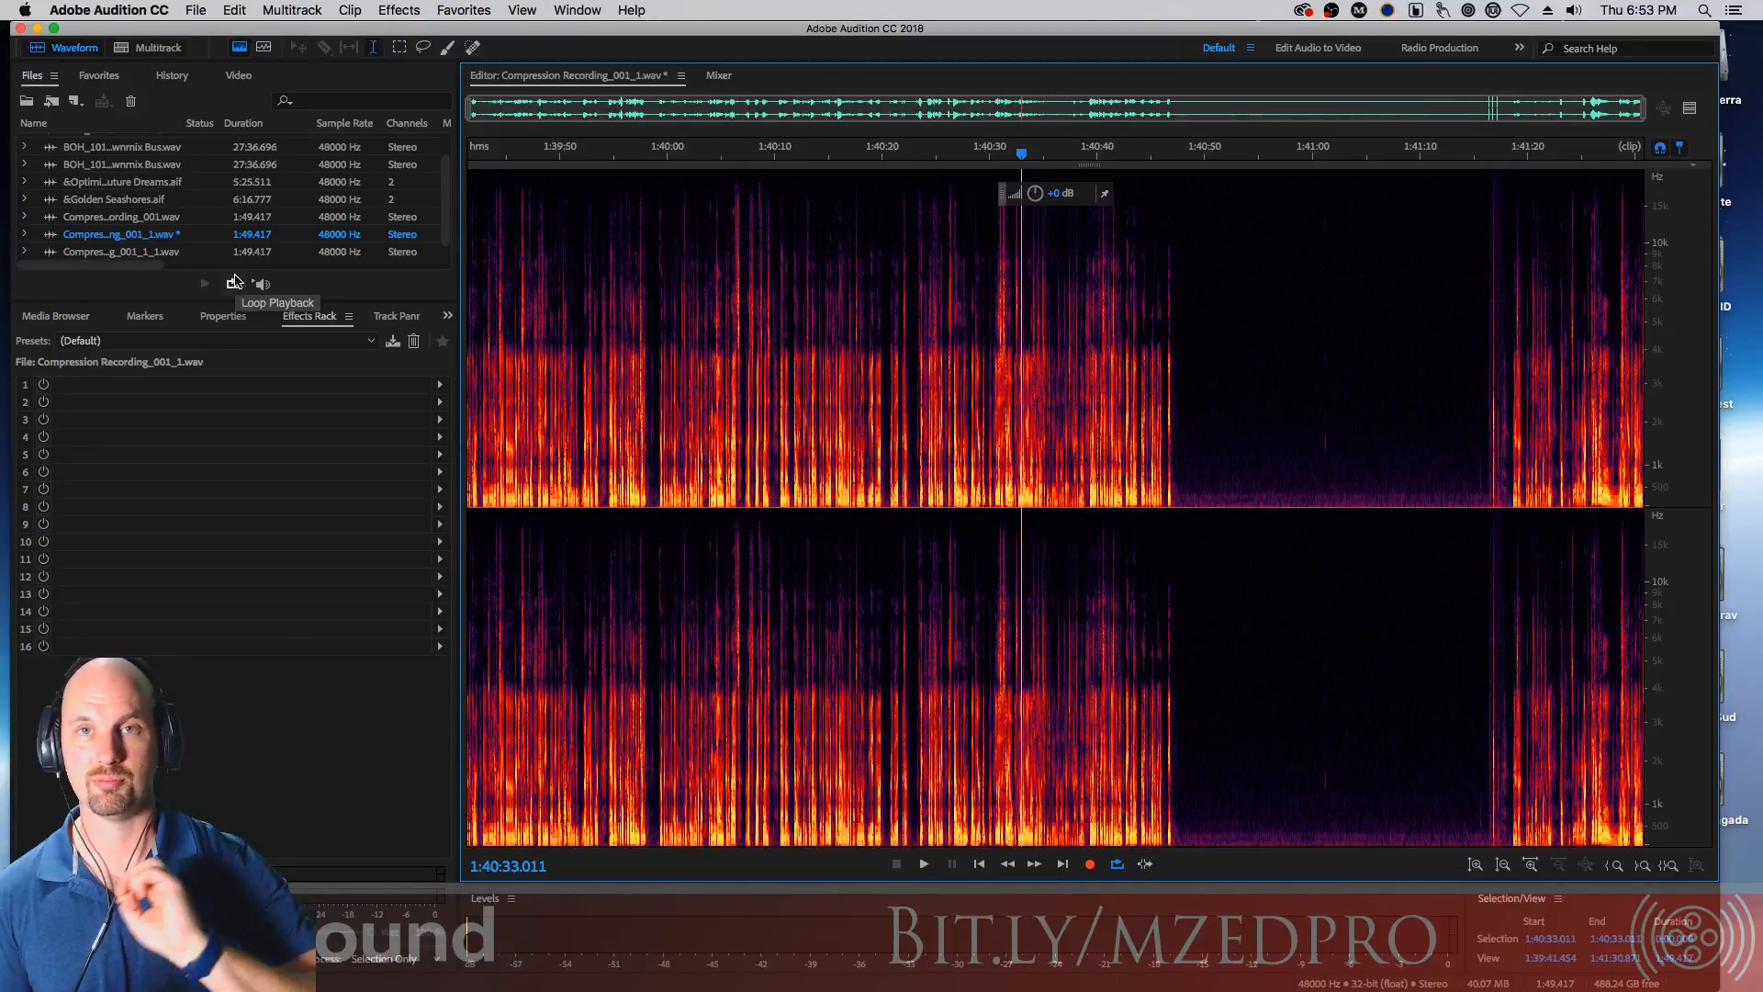
Open the Compression Basic w BOH multitrack session
left_click(718, 77)
left_click(620, 78)
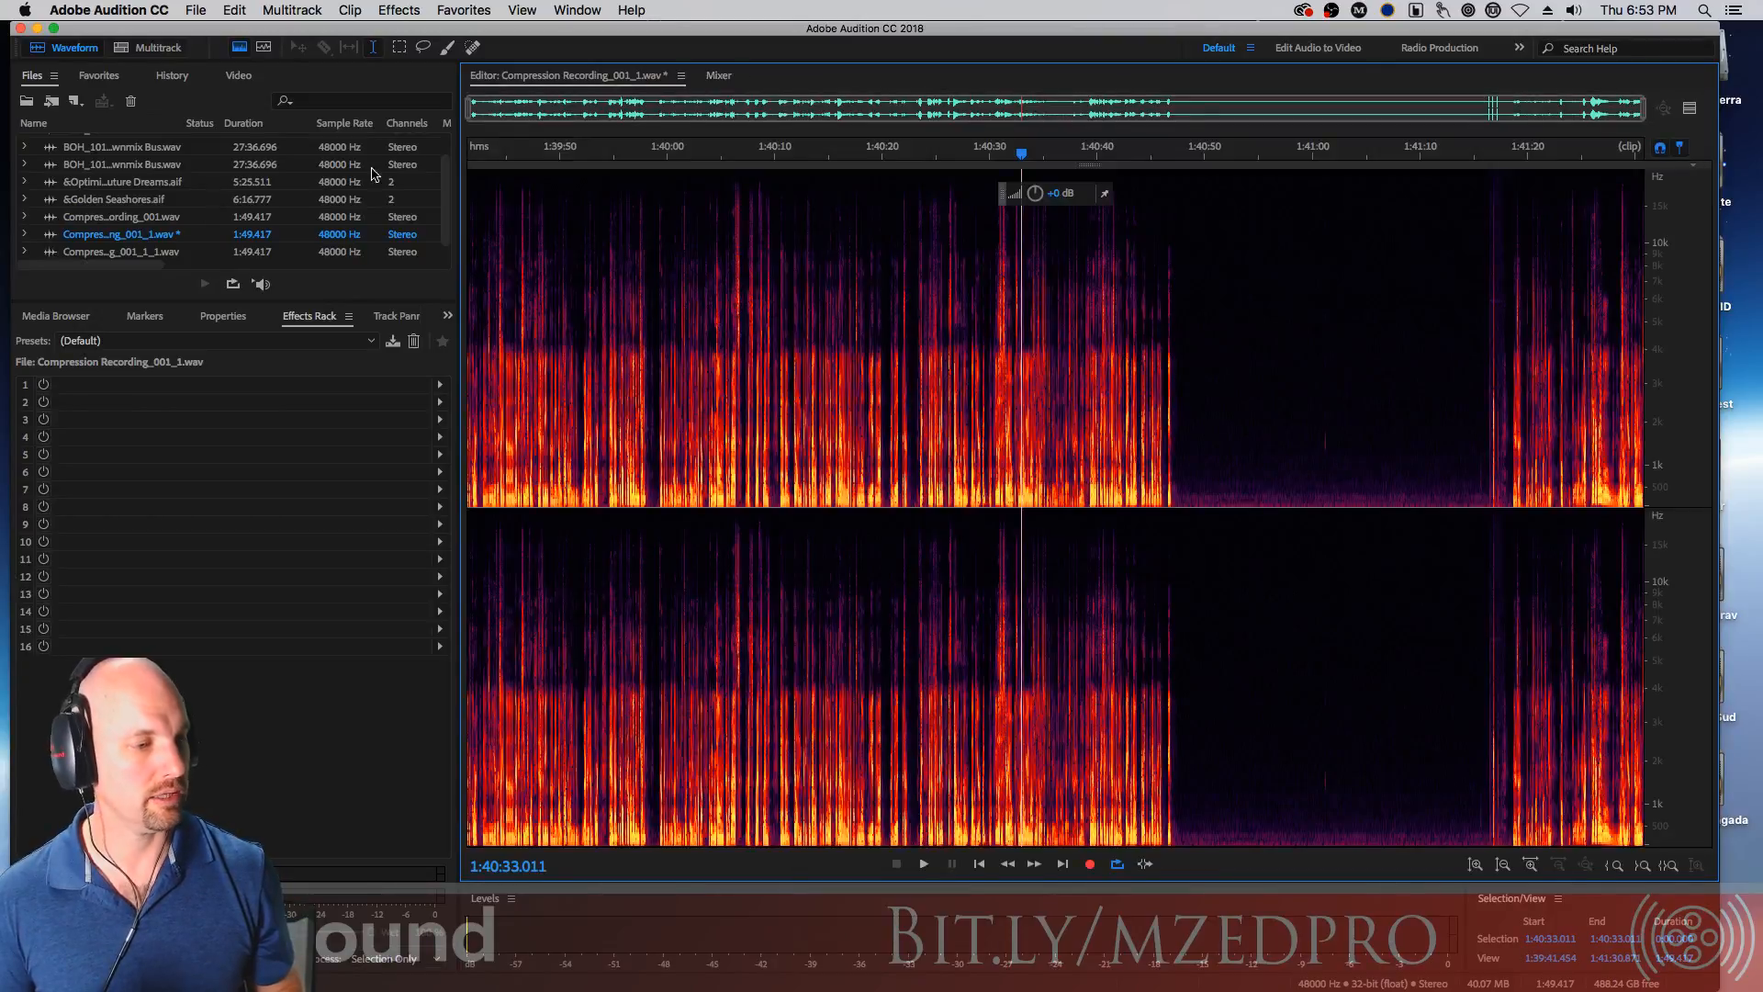
scroll(439, 193, "down", 1)
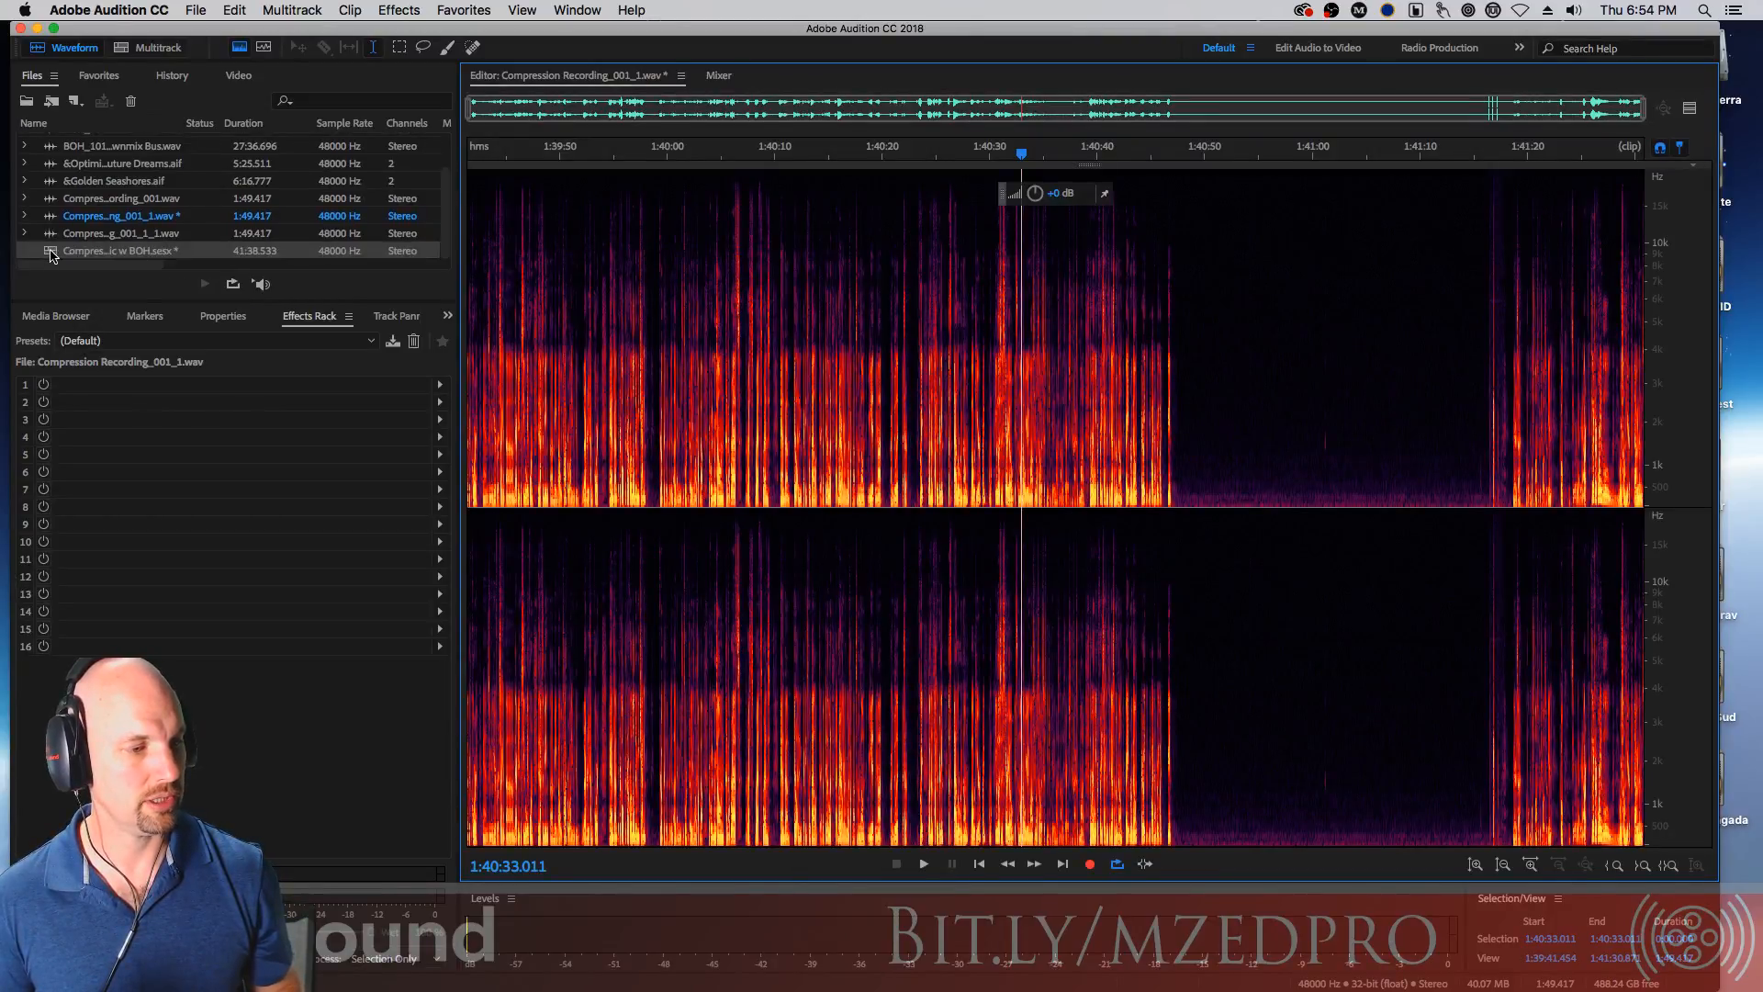
double_click(53, 253)
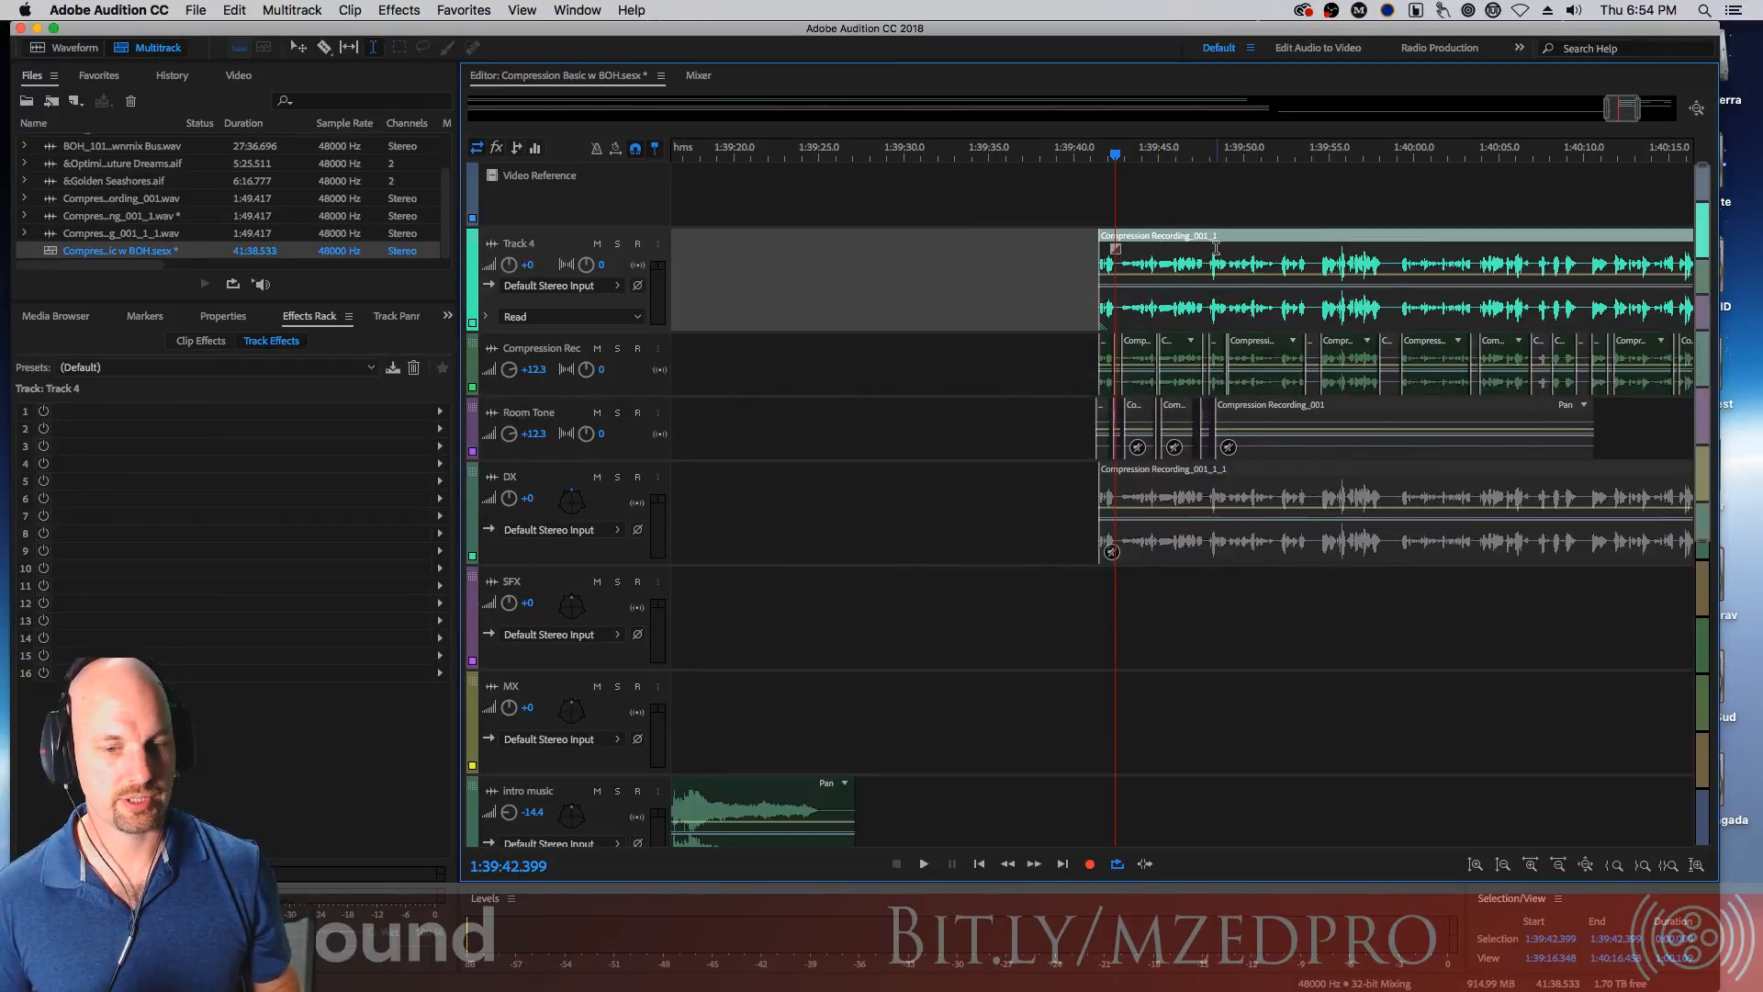
Solo Track 4 and raise its volume to +12.3 while playing it back
left_click(618, 245)
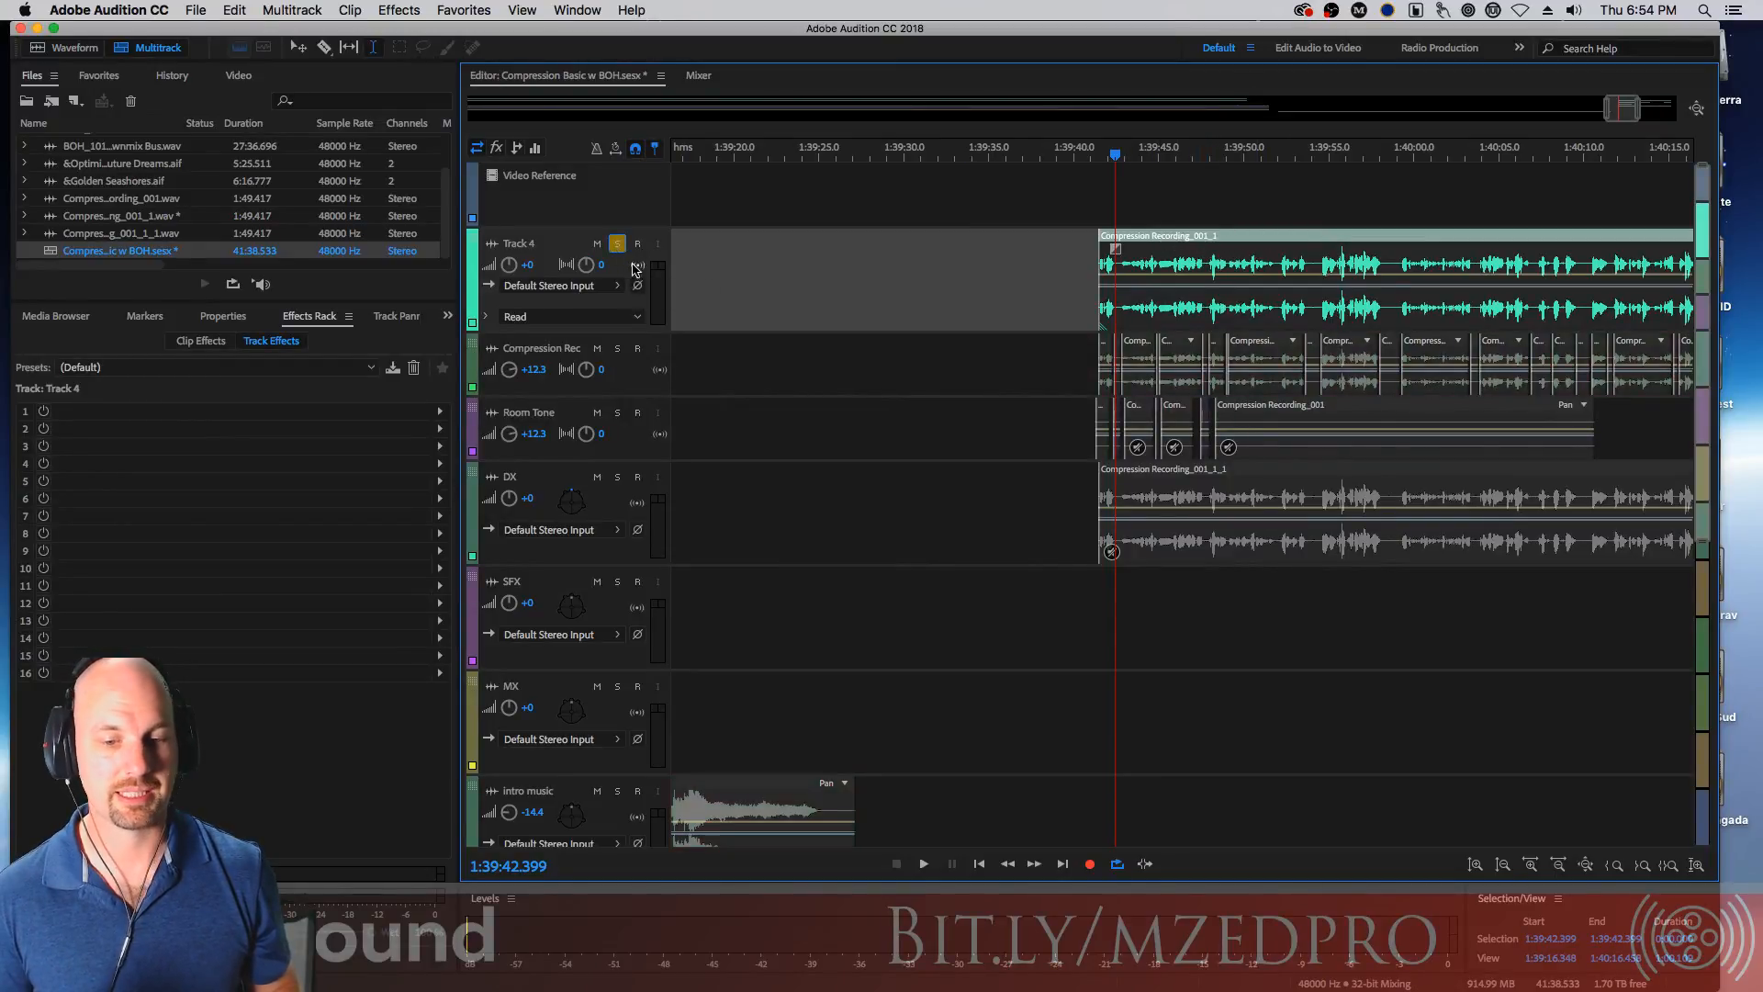
key("space")
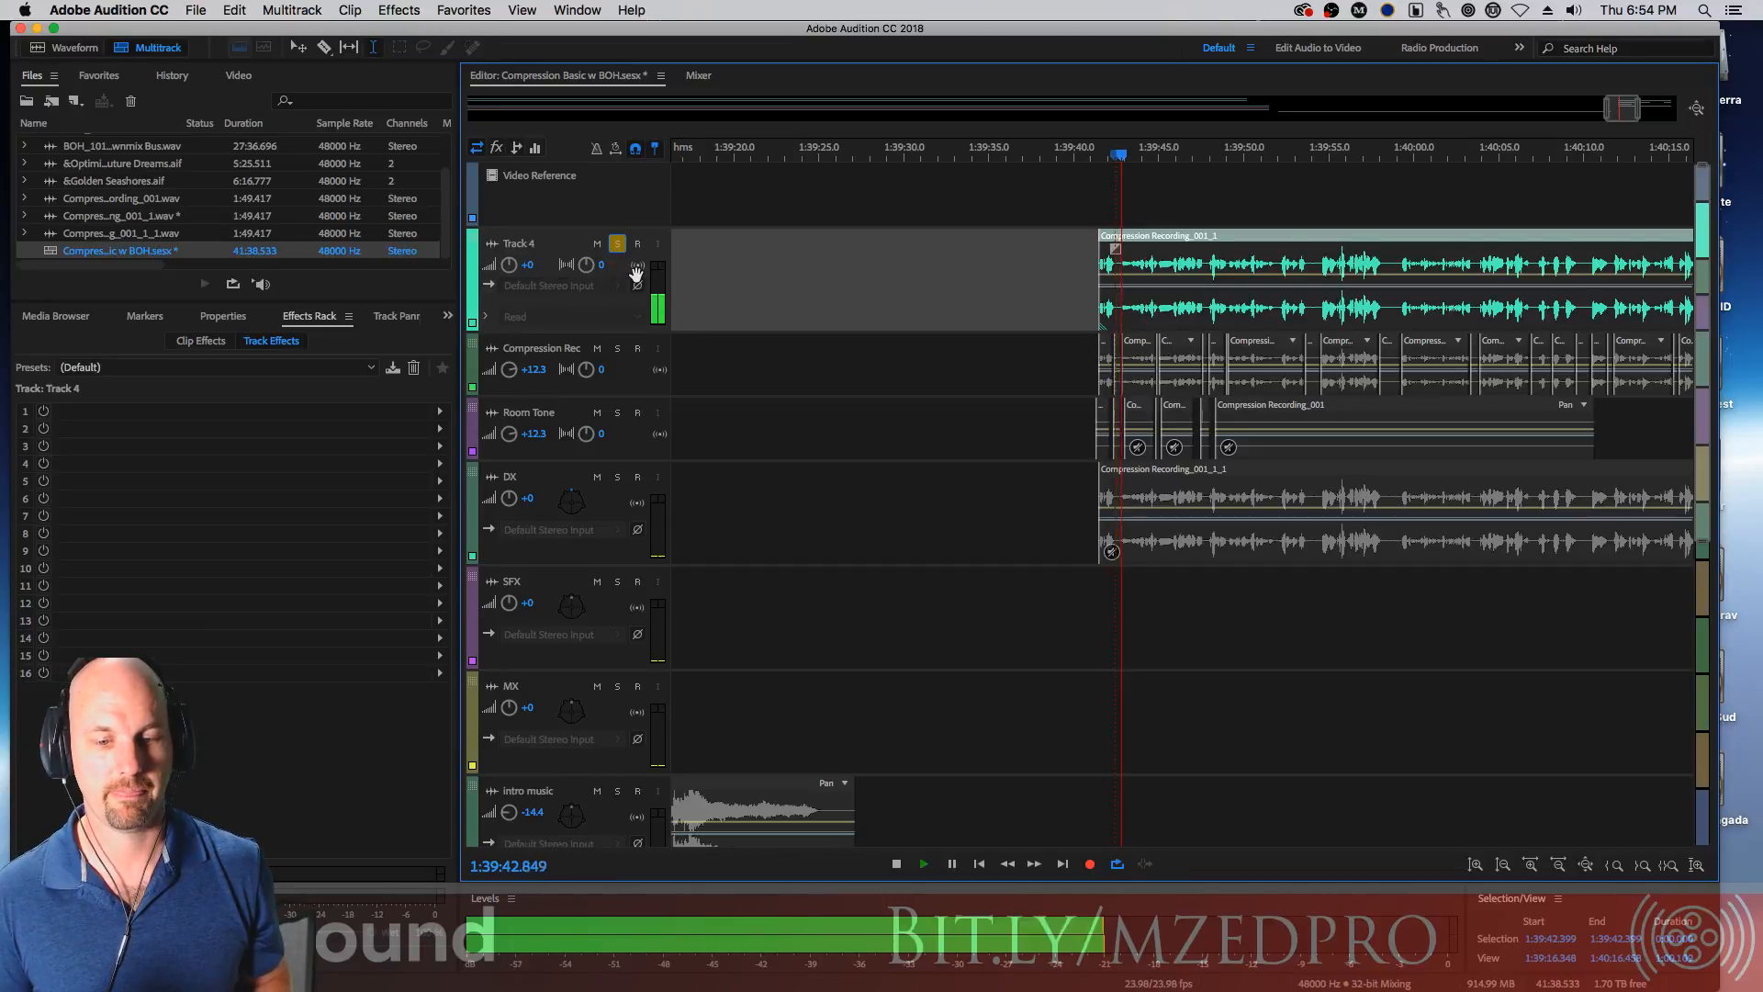
left_click(526, 263)
type("12.3")
key("Return")
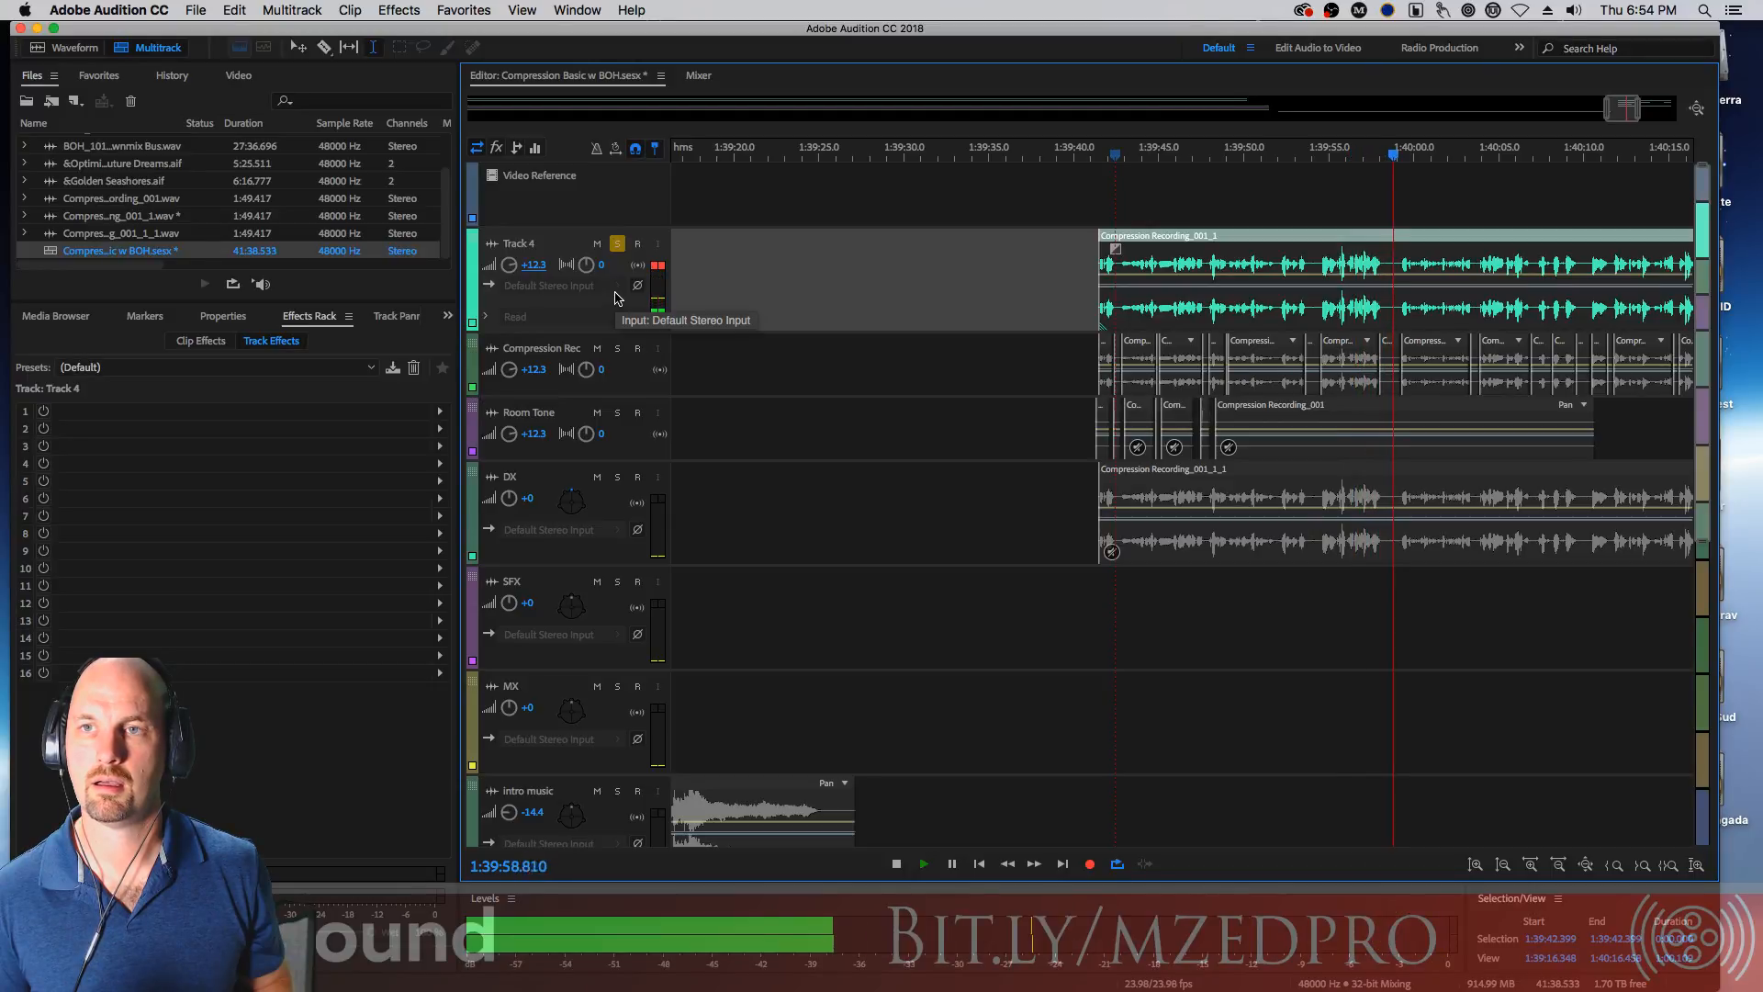
key("space")
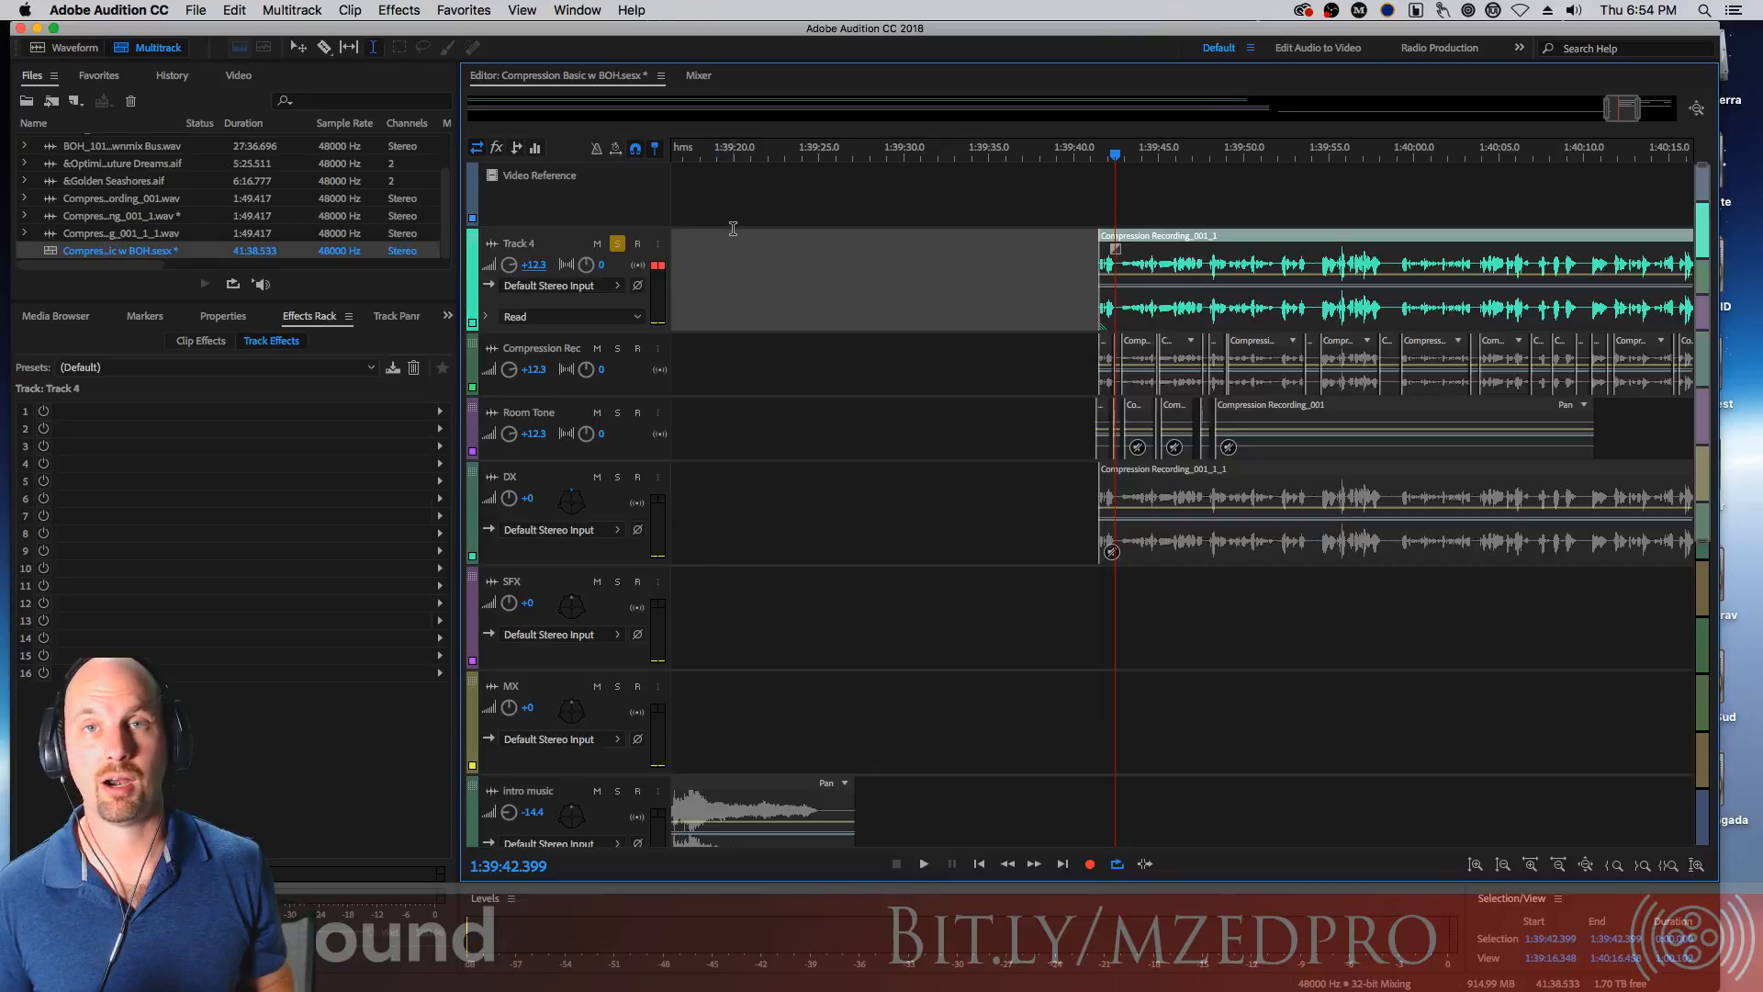
Play back the Compression Rec and Room Tone tracks soloed together from about 1:39:41, then clear their solos
left_click(617, 244)
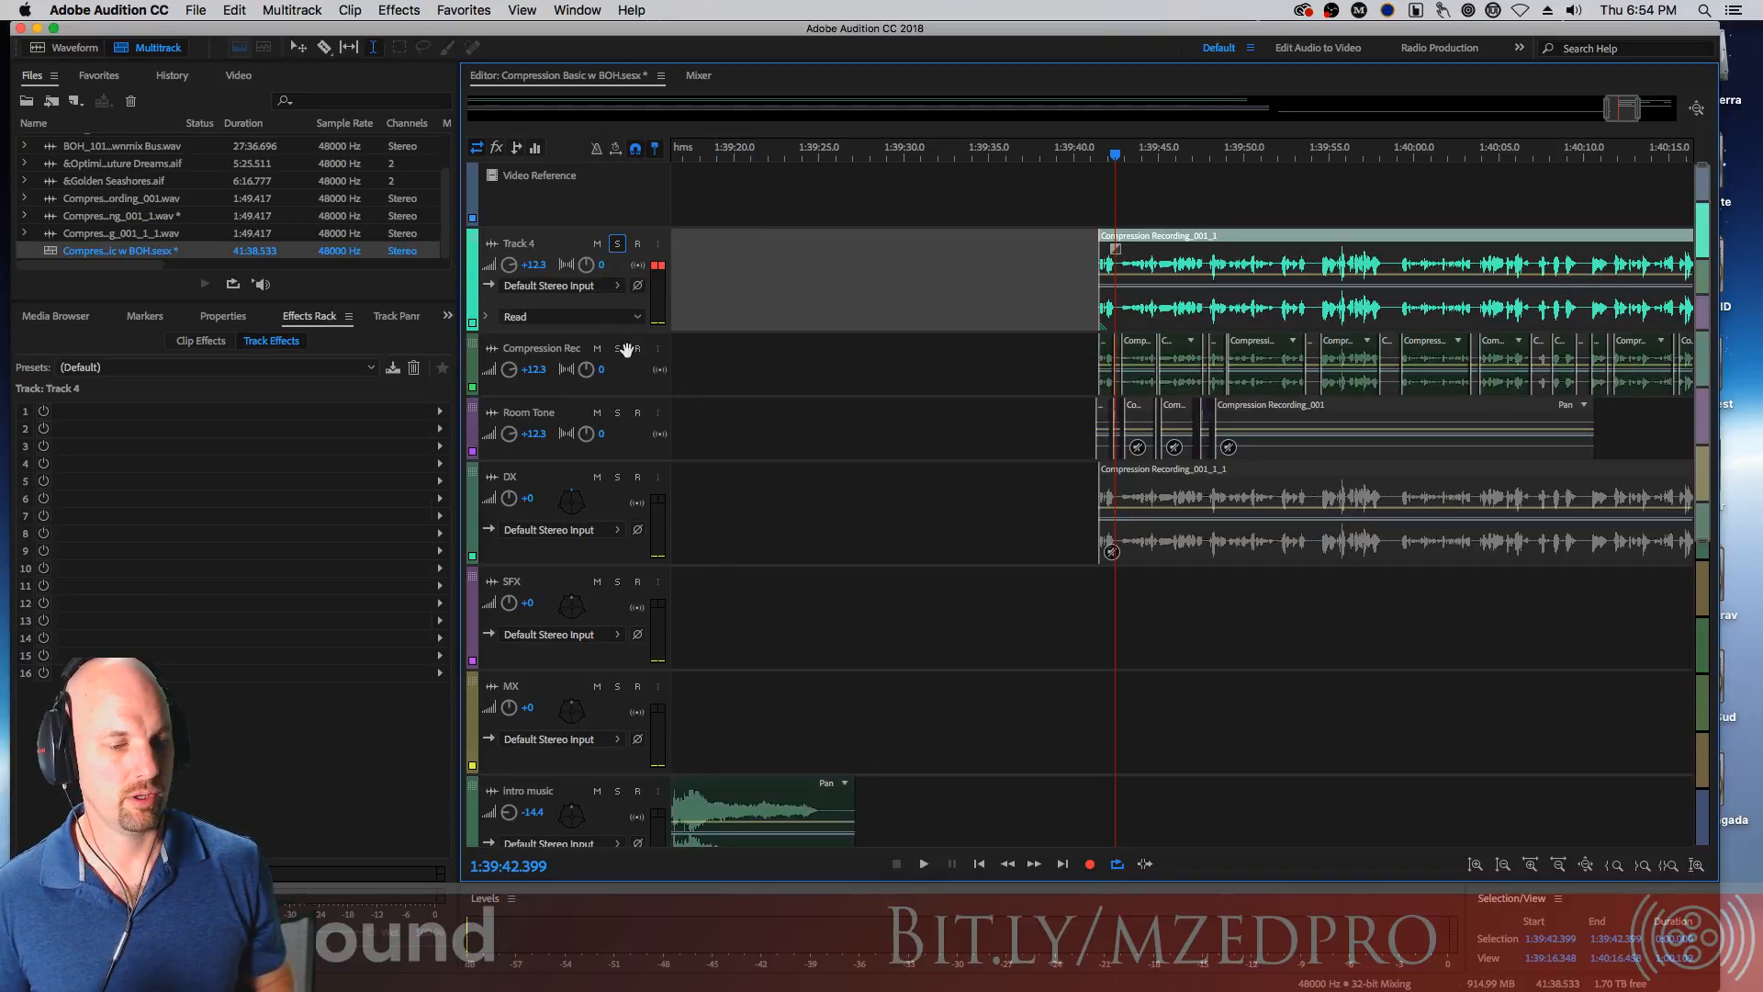
left_click(617, 348)
left_click(617, 413)
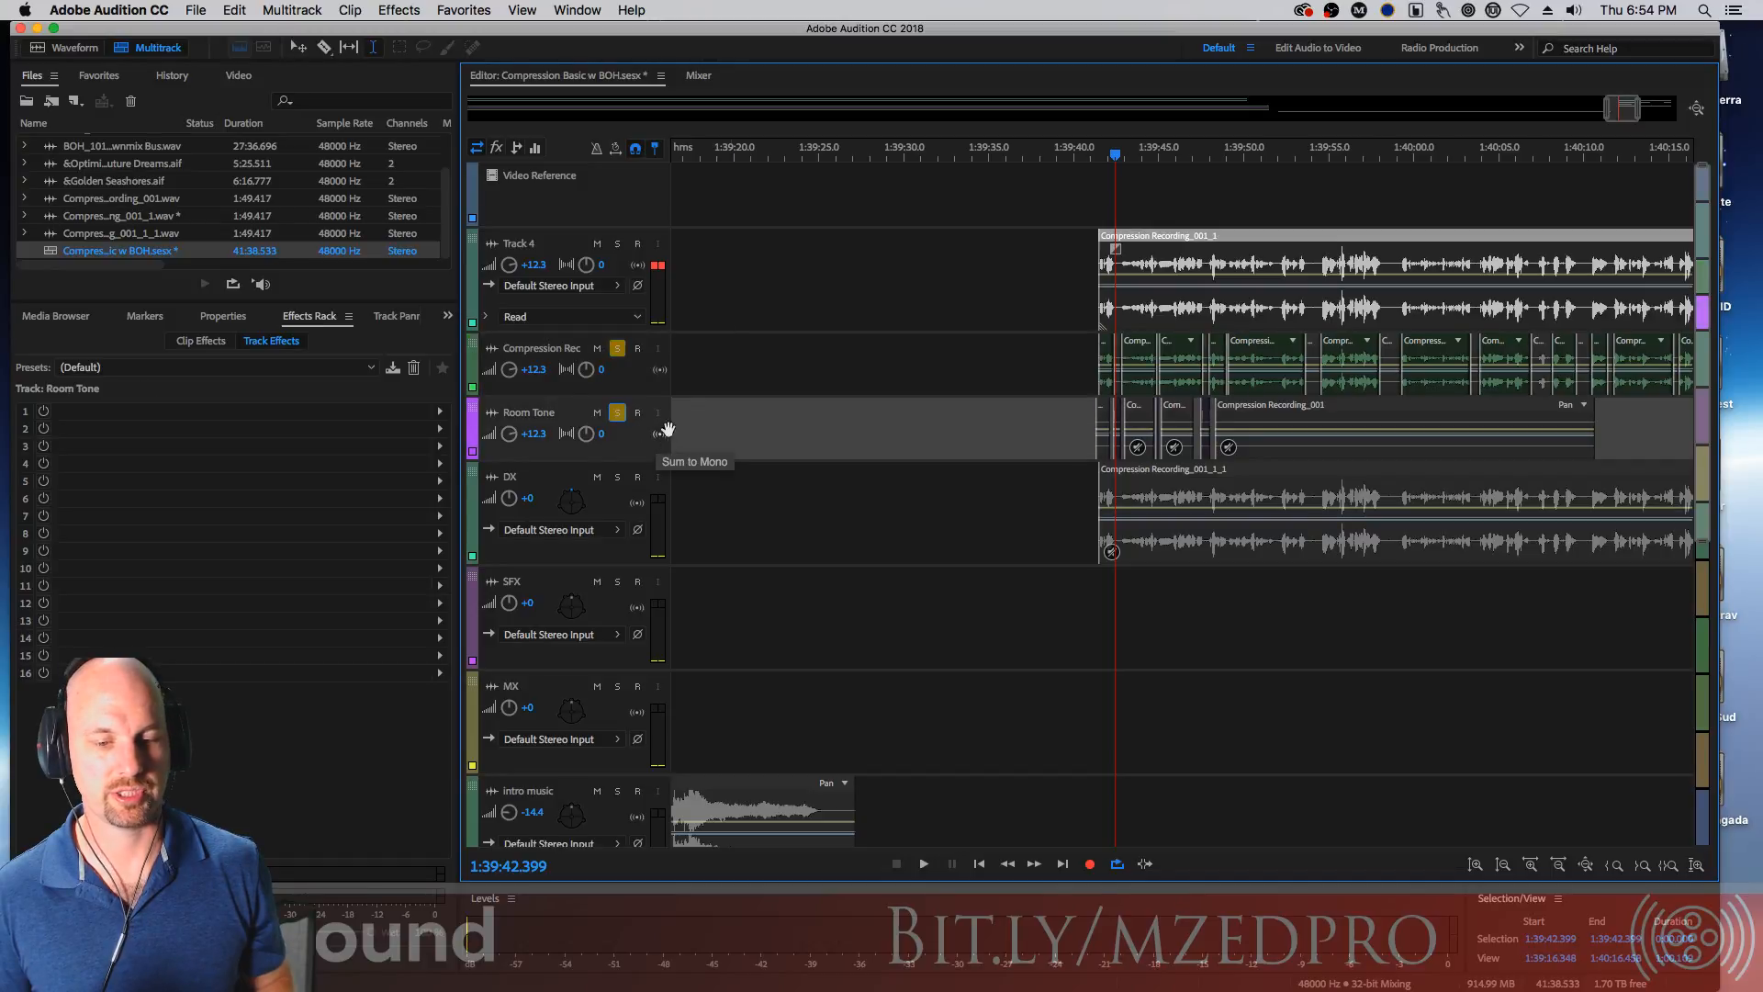
left_click_drag(1114, 157, 1094, 156)
key("space")
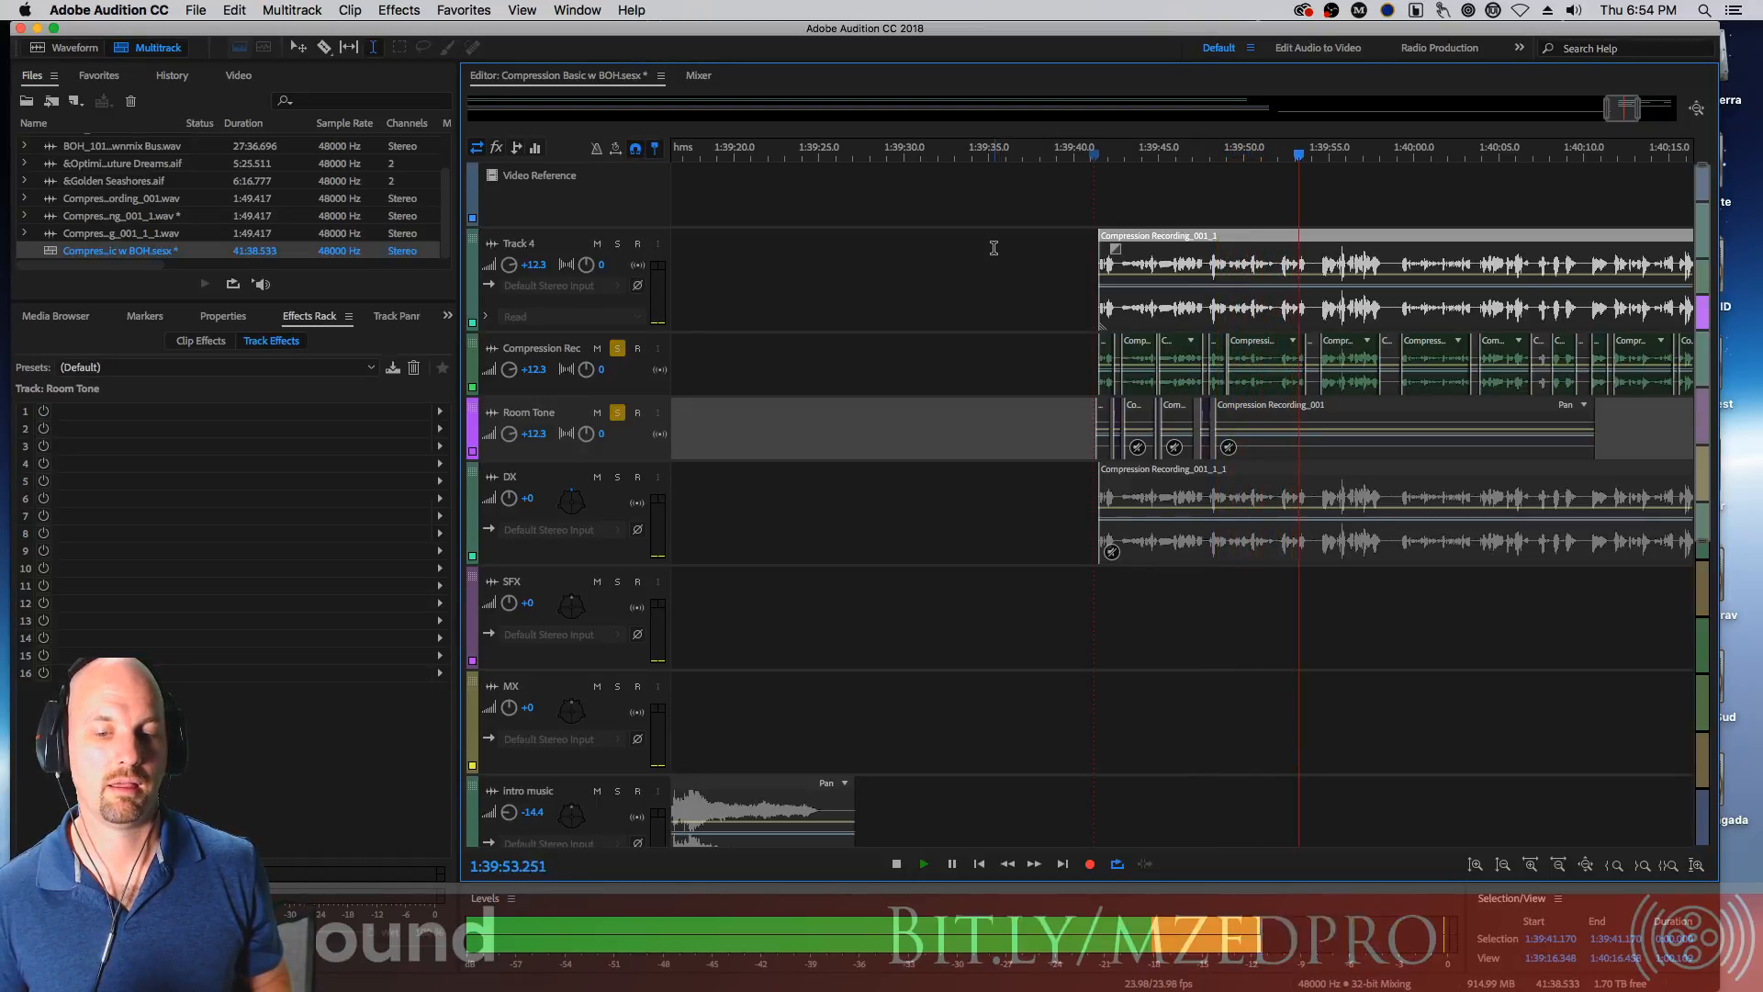
key("space")
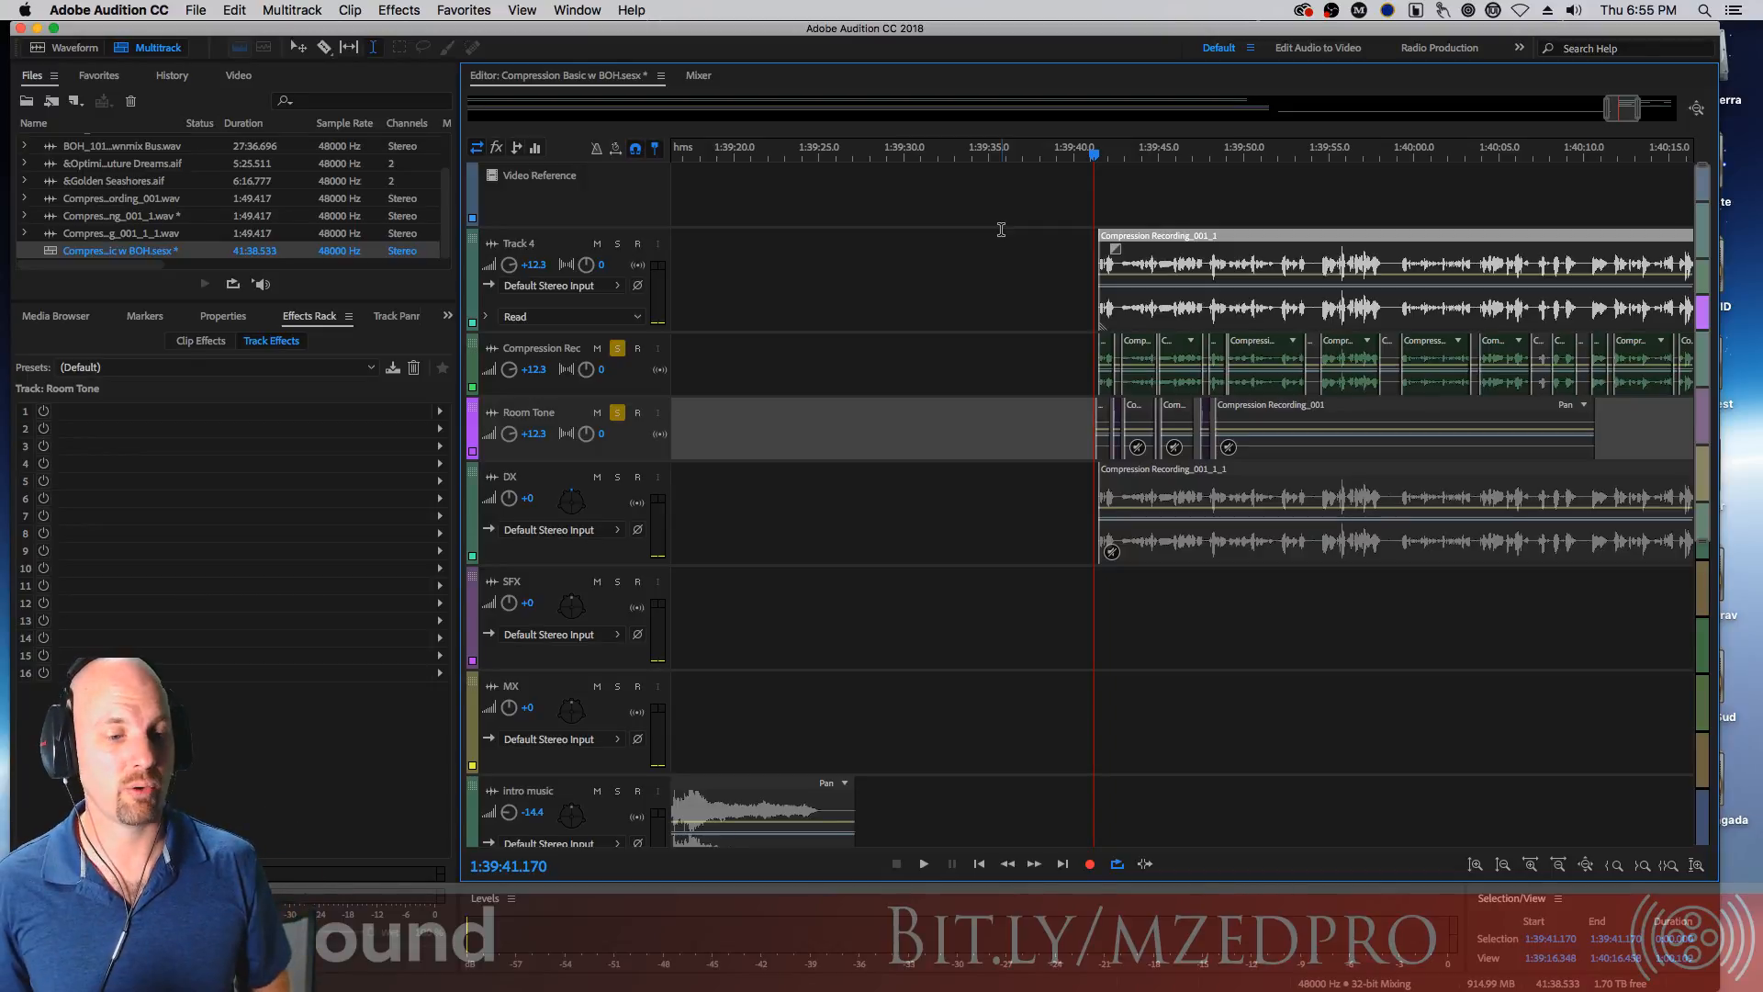
left_click(617, 349)
left_click(619, 414)
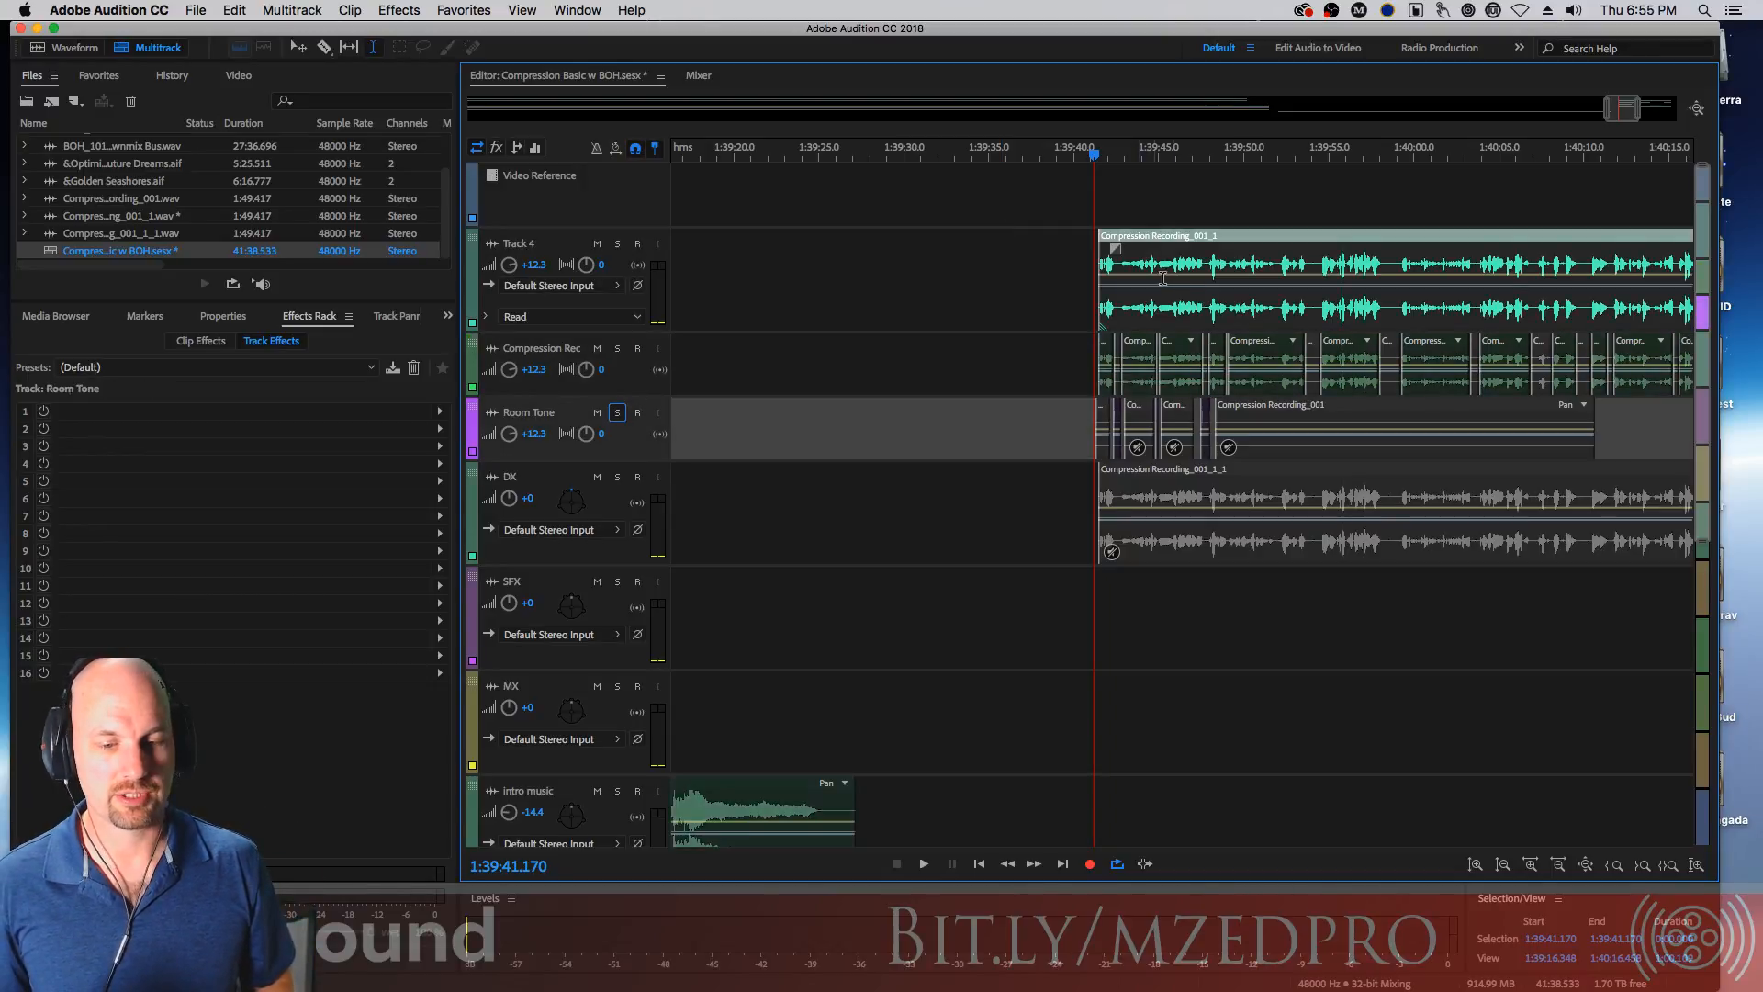
Split Track 4's clip at the edges of the room-tone clip around 1:39:42.3
left_click(1117, 265)
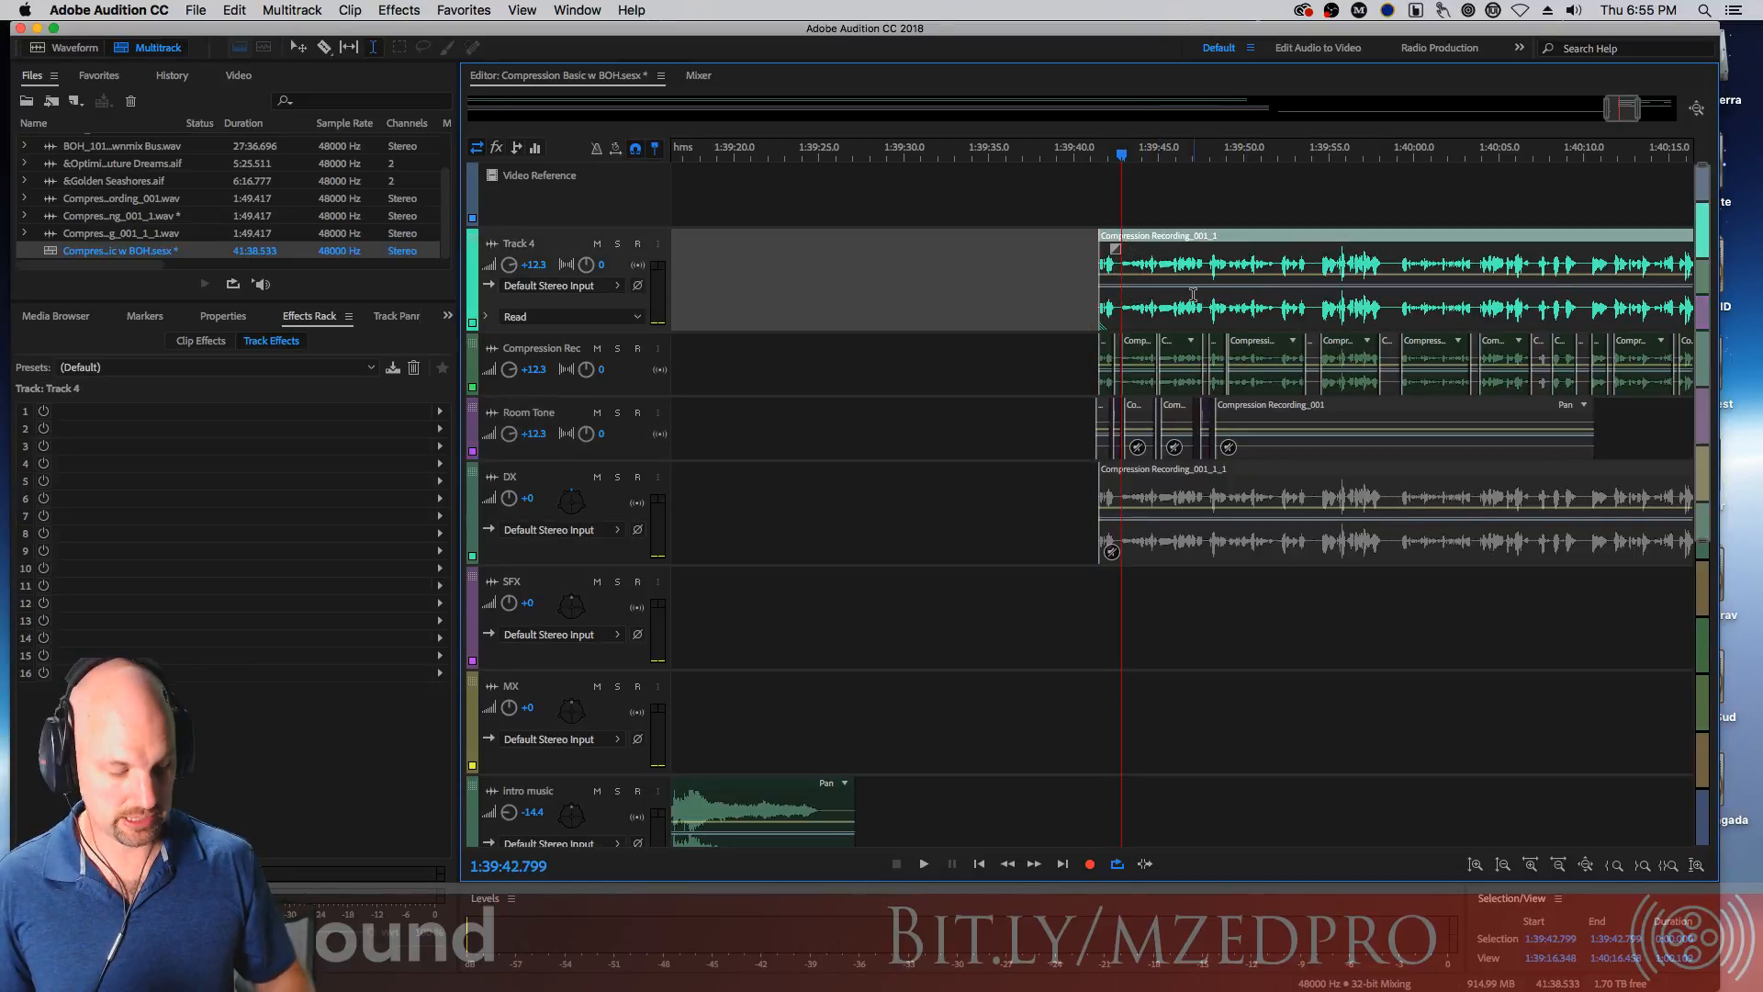
key("=")
key("=")
key("=")
key("=")
key("=")
key("=")
key("=")
key("=")
key("=")
key("=")
key("=")
key("=")
key("=")
key("=")
key("=")
key("=")
key("=")
key("=")
key("=")
key("=")
key("=")
key("=")
key("=")
key("=")
key("=")
key("=")
key("=")
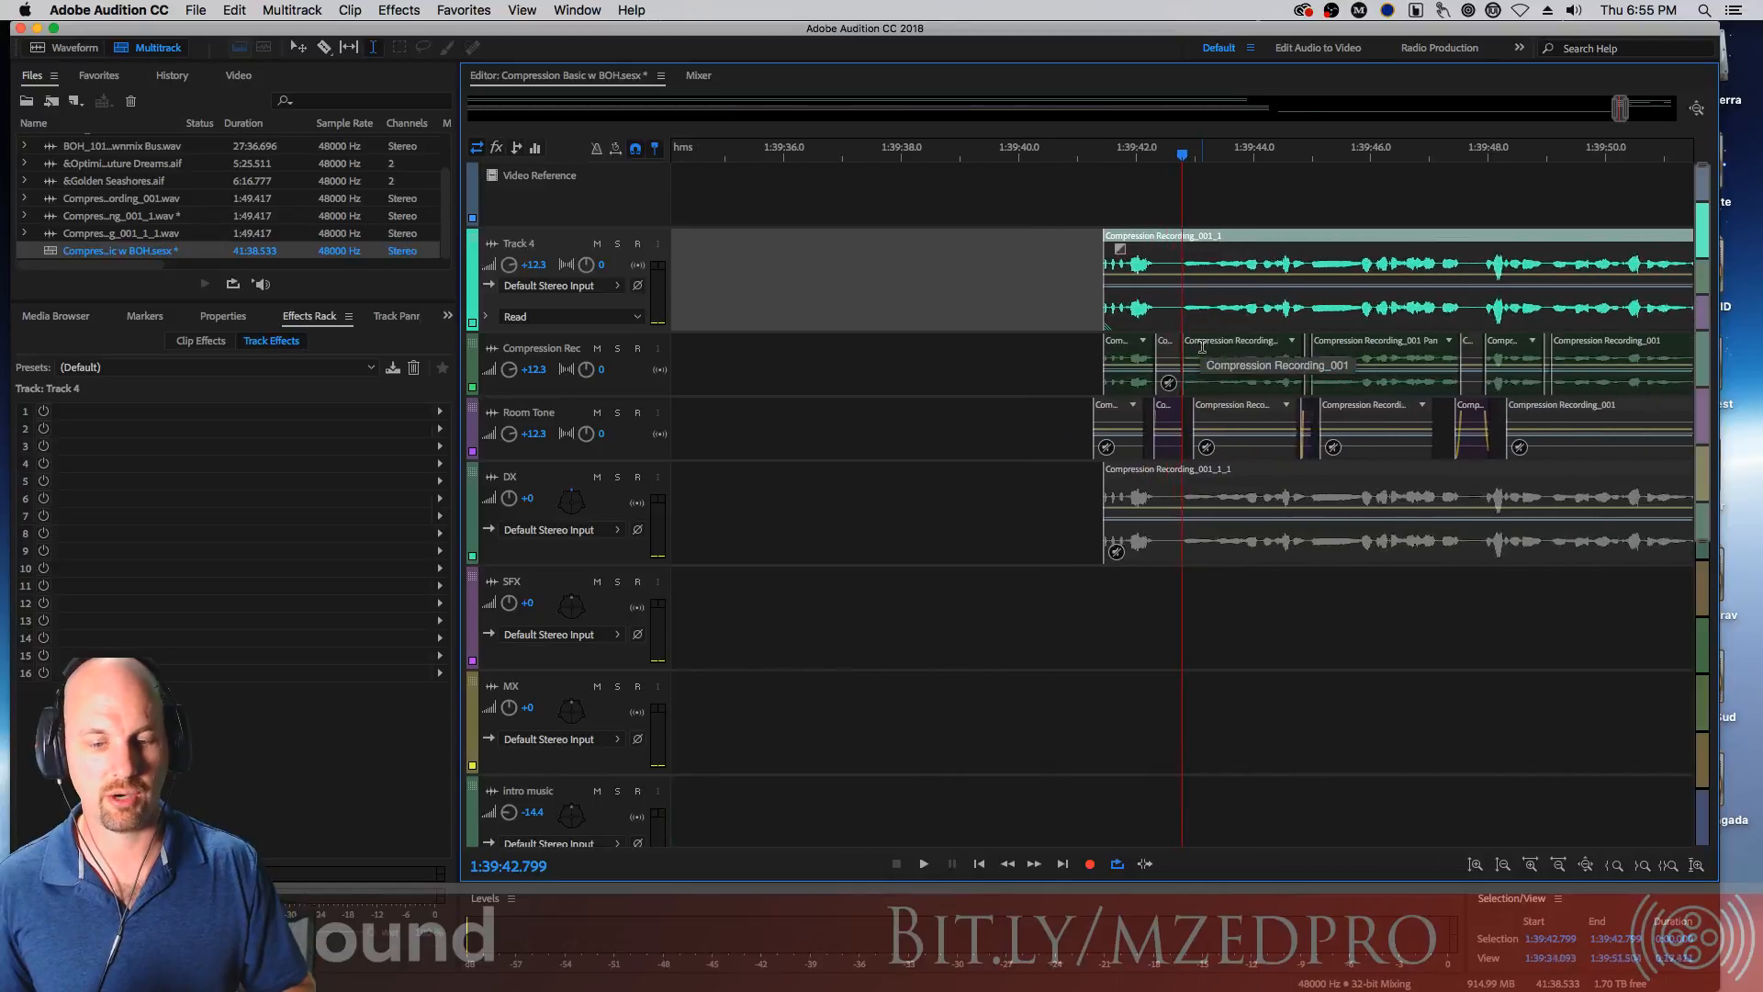
key("=")
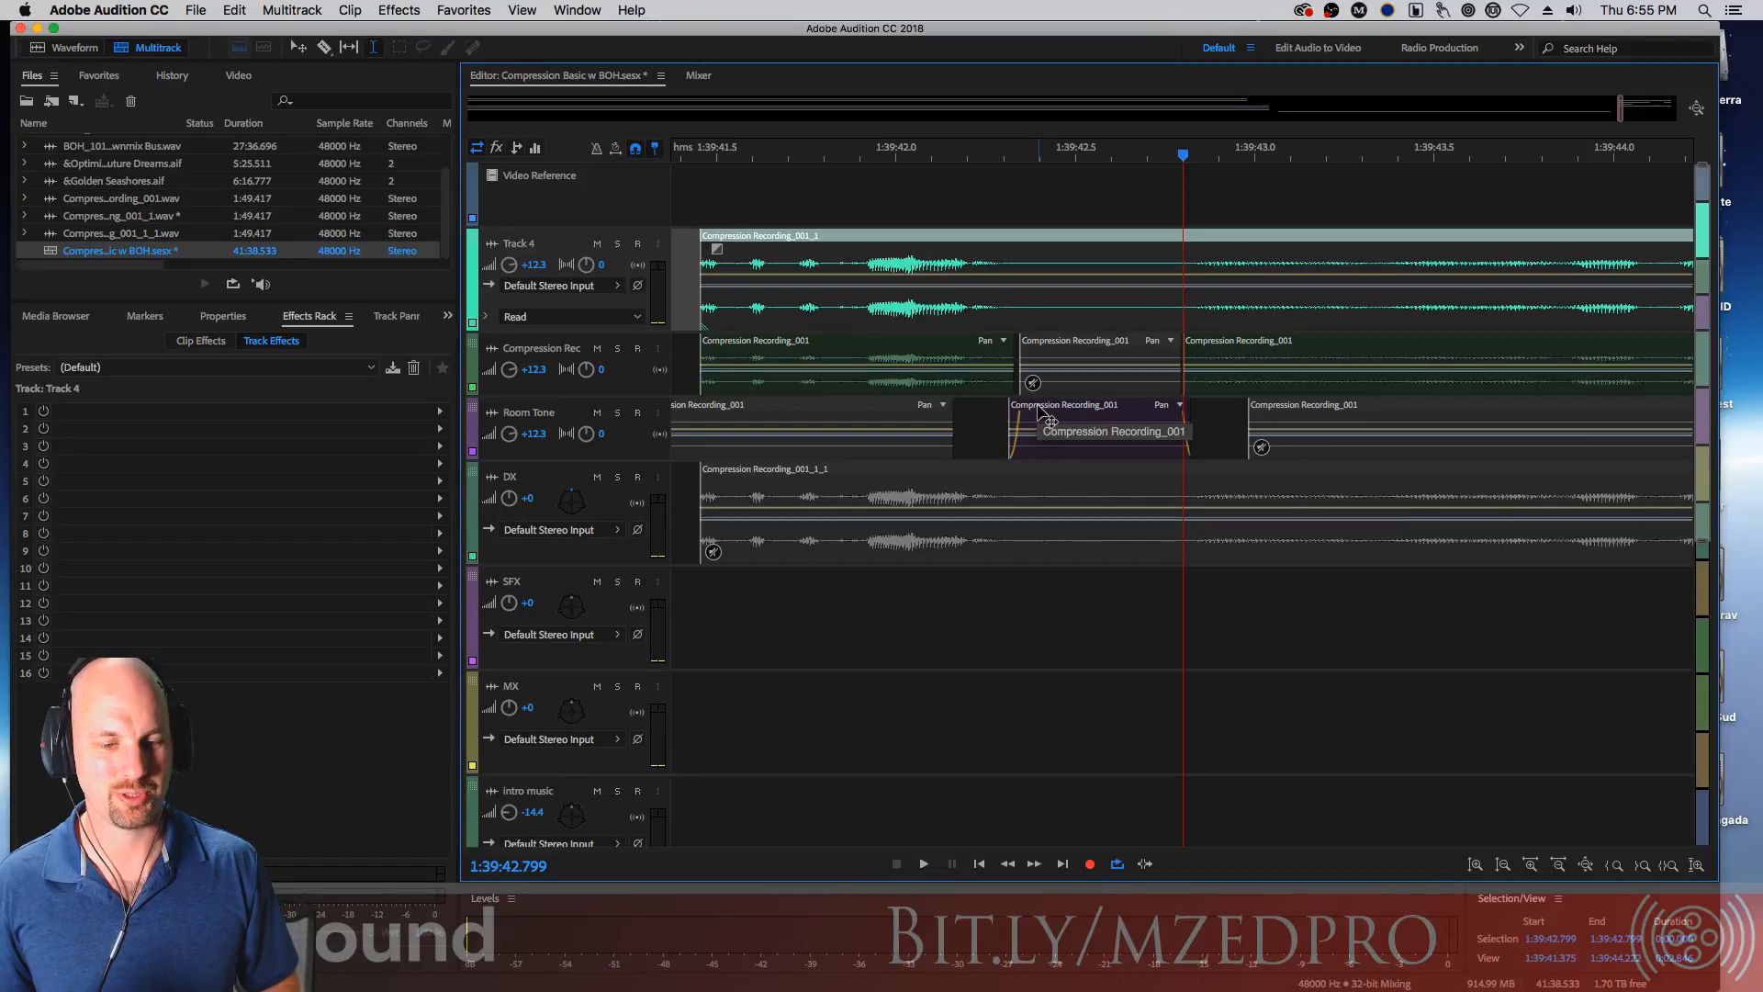
left_click_drag(1050, 418, 1009, 415)
left_click_drag(1130, 412, 1189, 412)
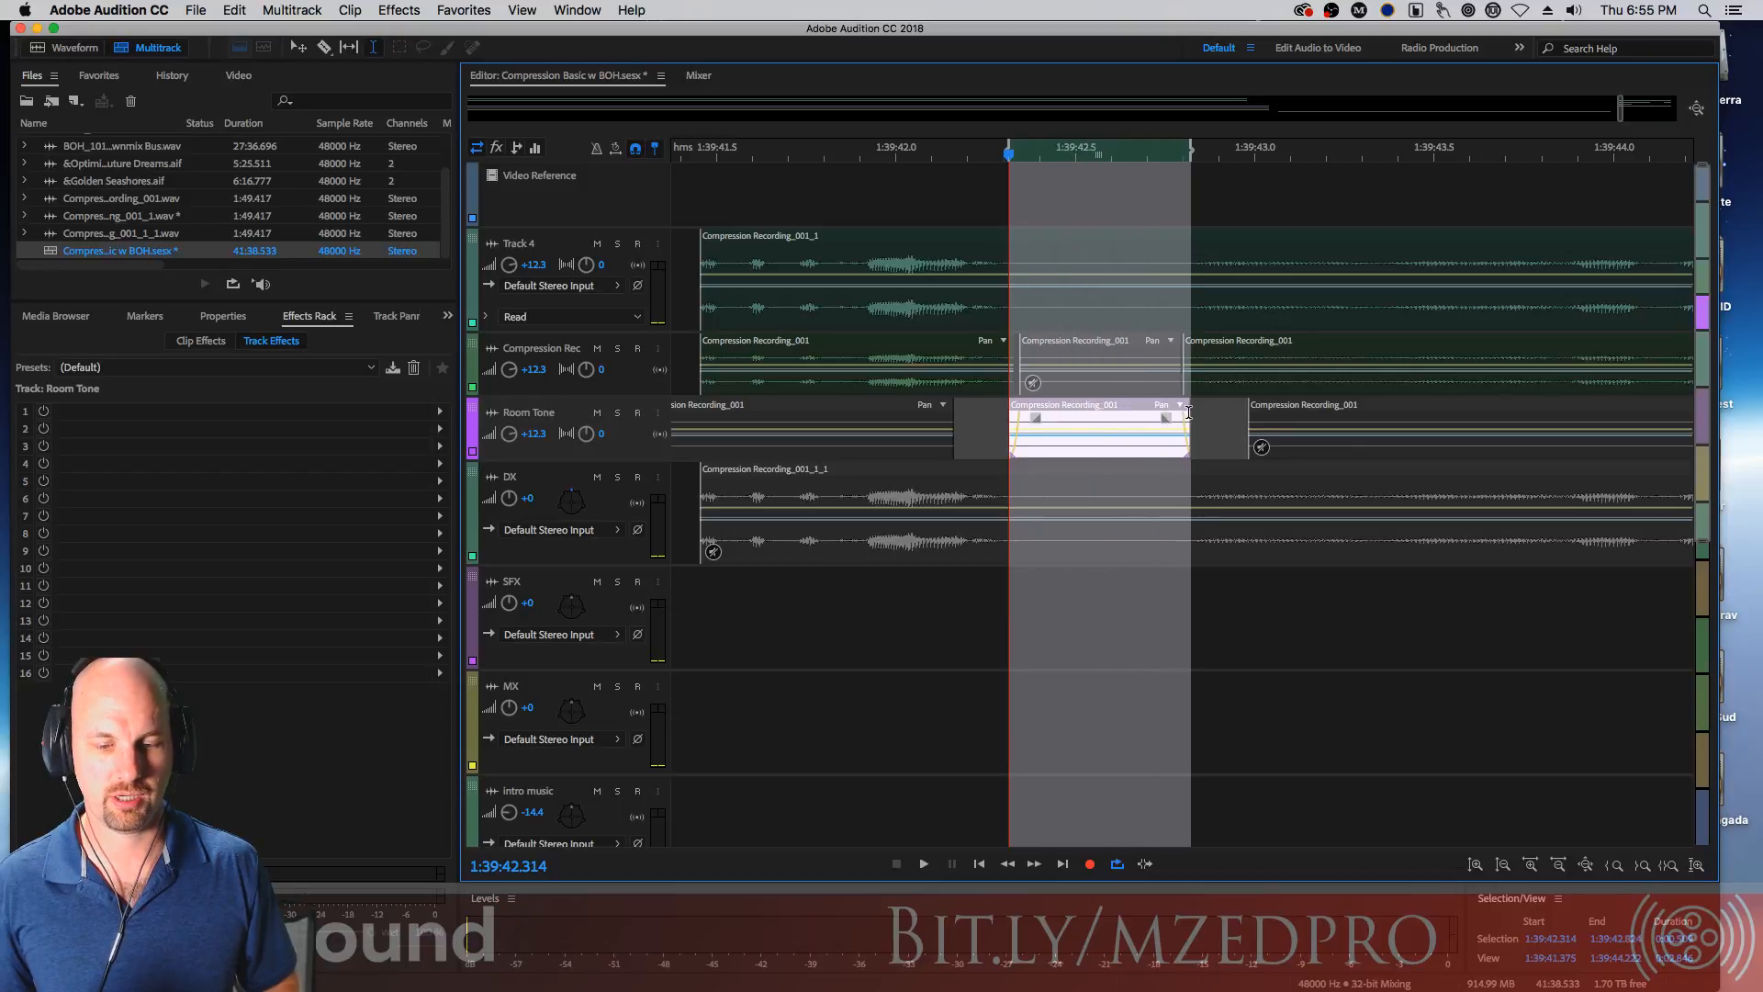
left_click(991, 237)
key("super+k")
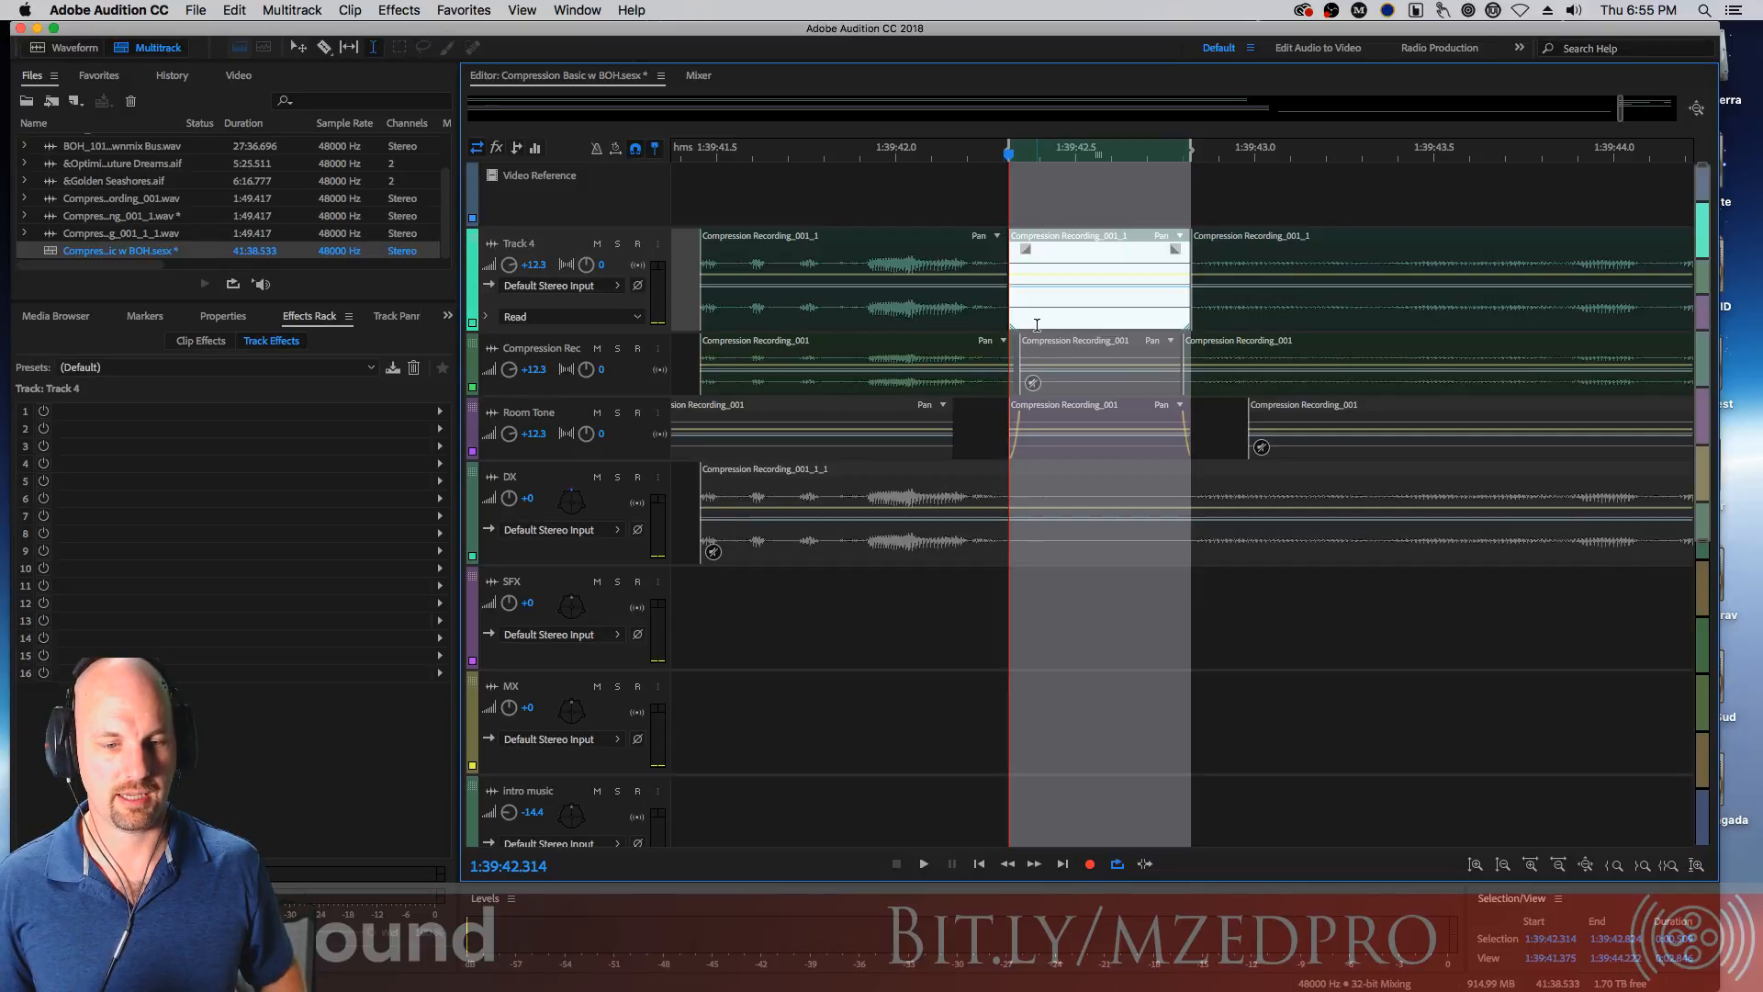
Overlap Track 4's split clips to form short crossfades on both sides of the middle segment
left_click_drag(1005, 321, 1016, 319)
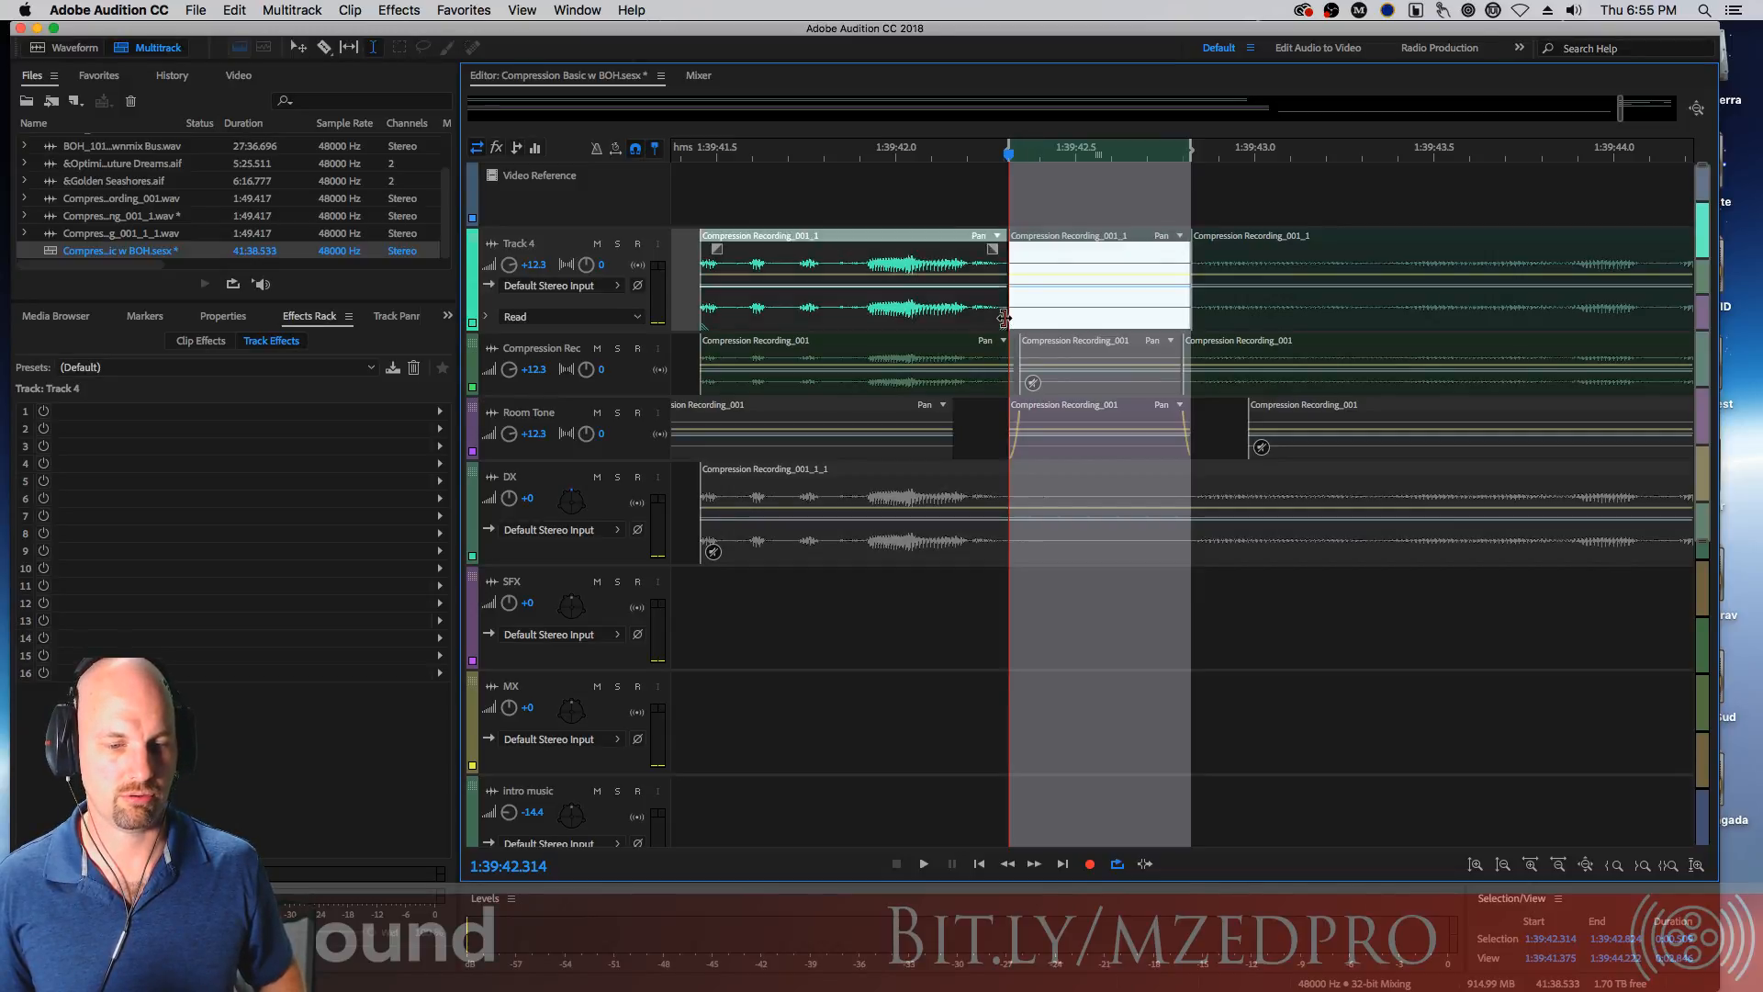
left_click(984, 208)
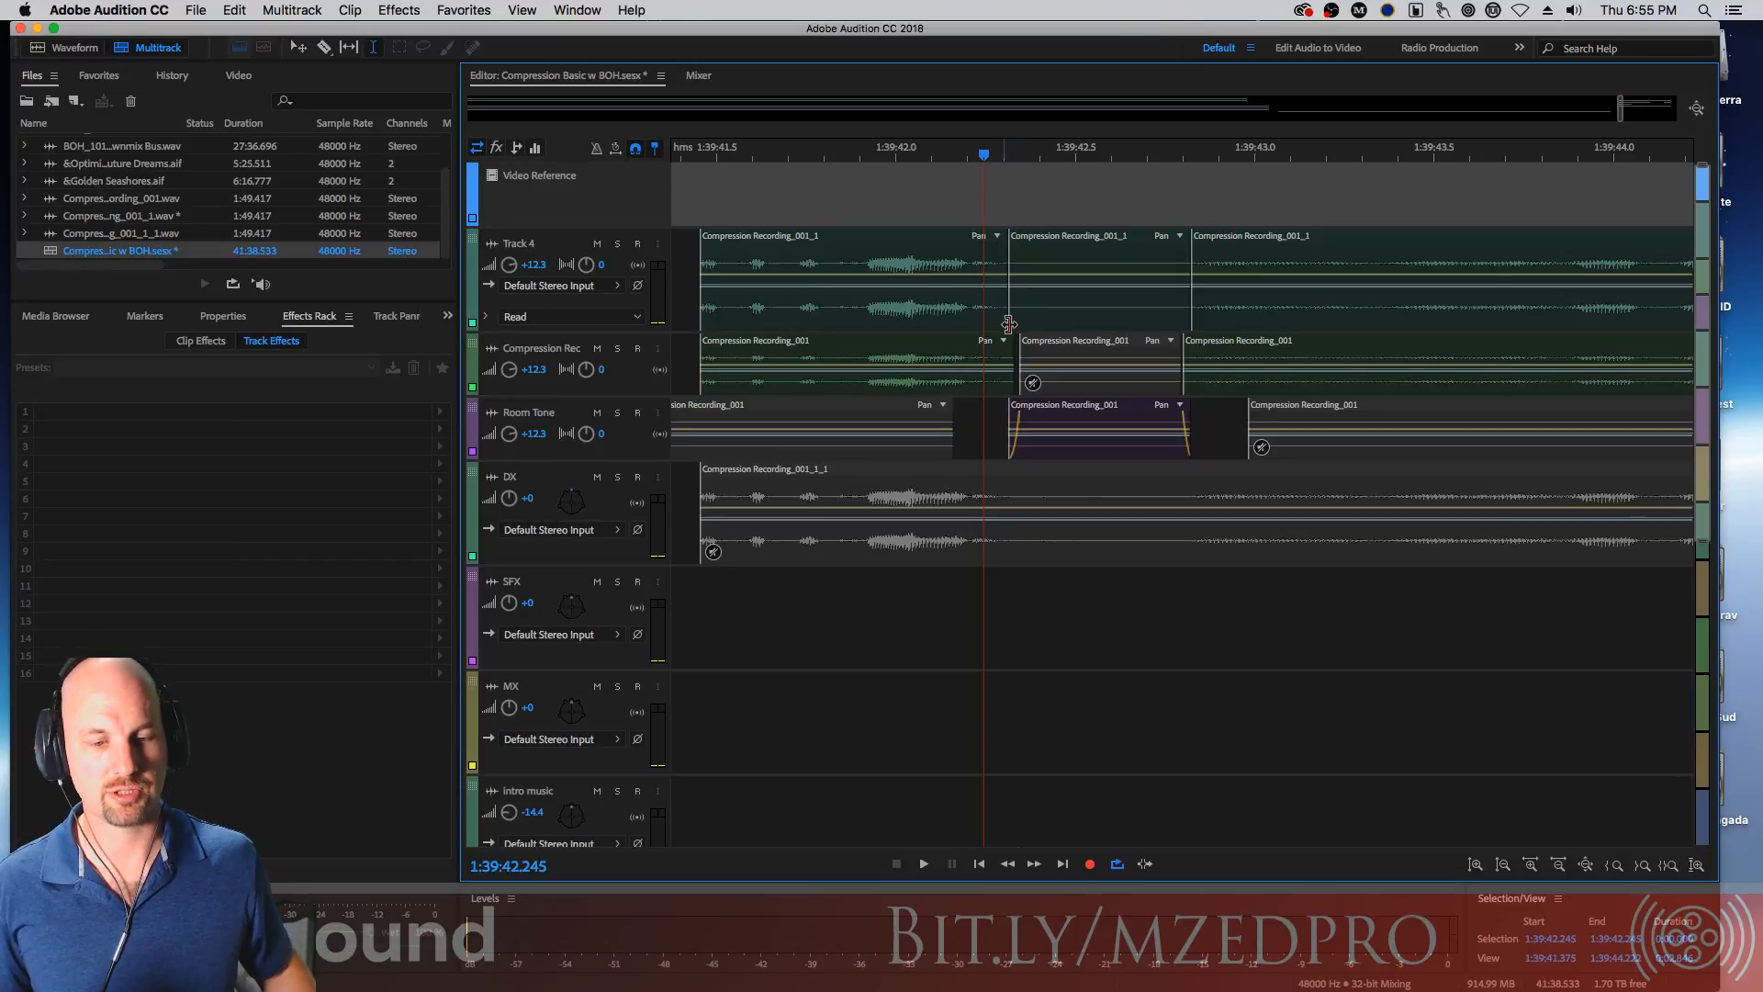
left_click_drag(1005, 323, 1017, 322)
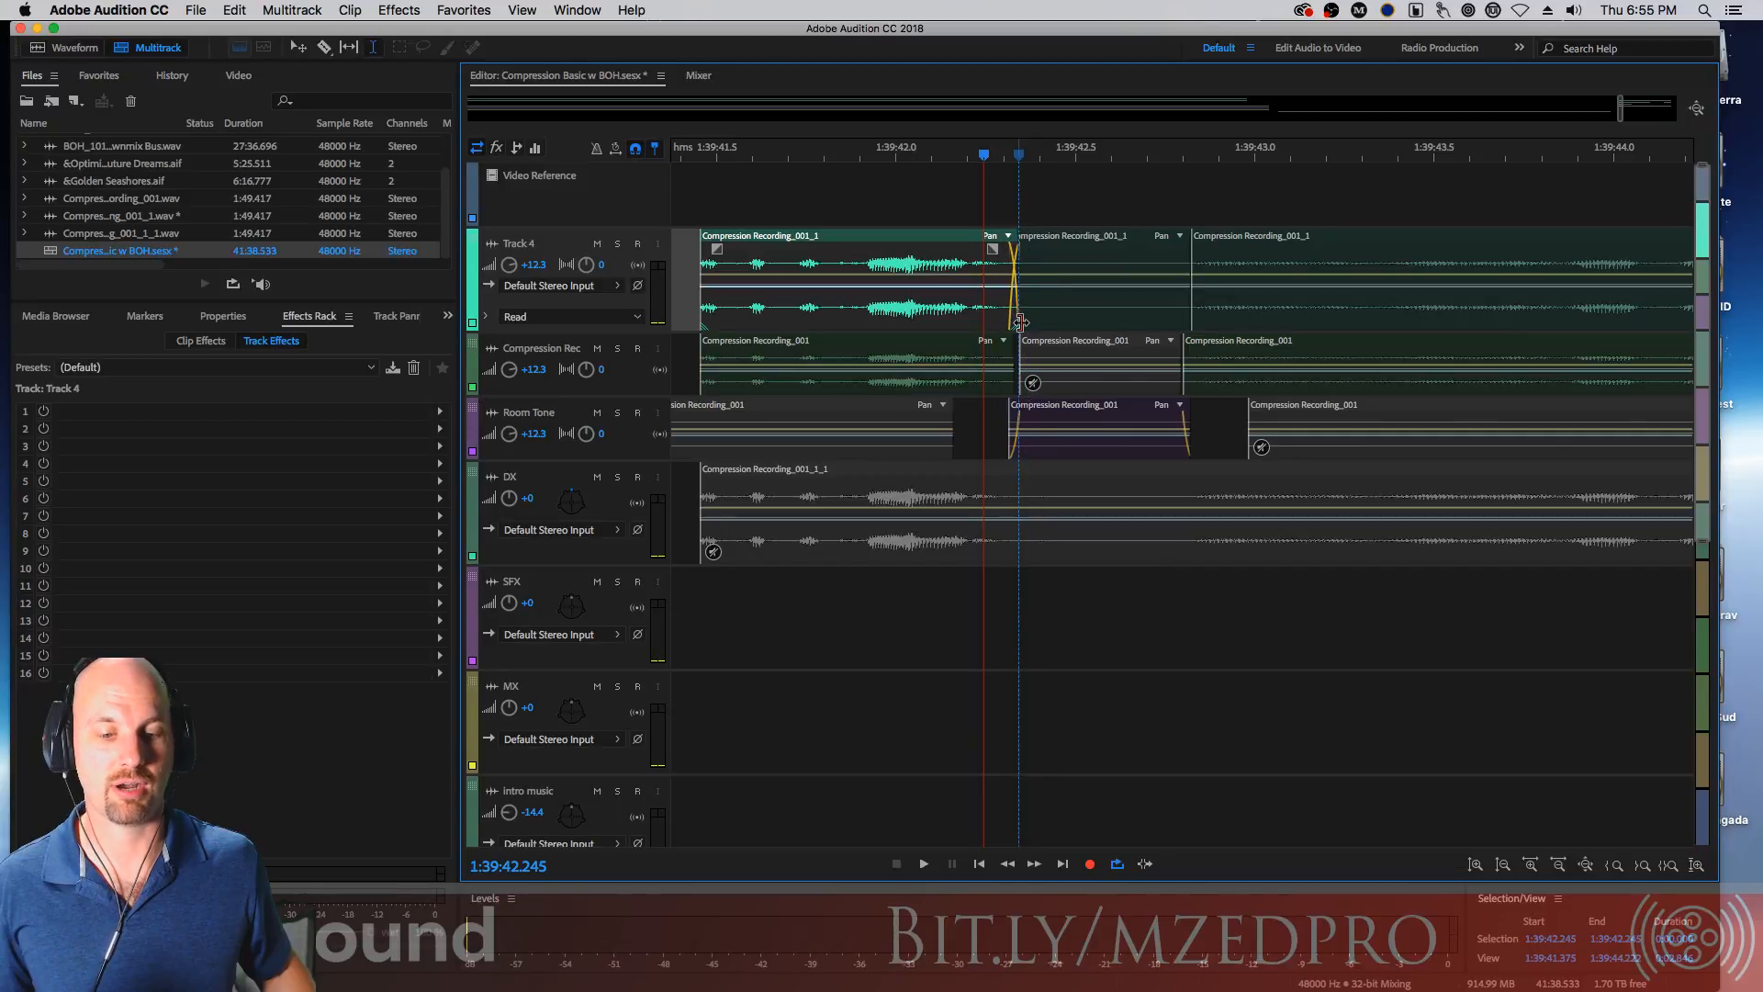
left_click(1020, 321)
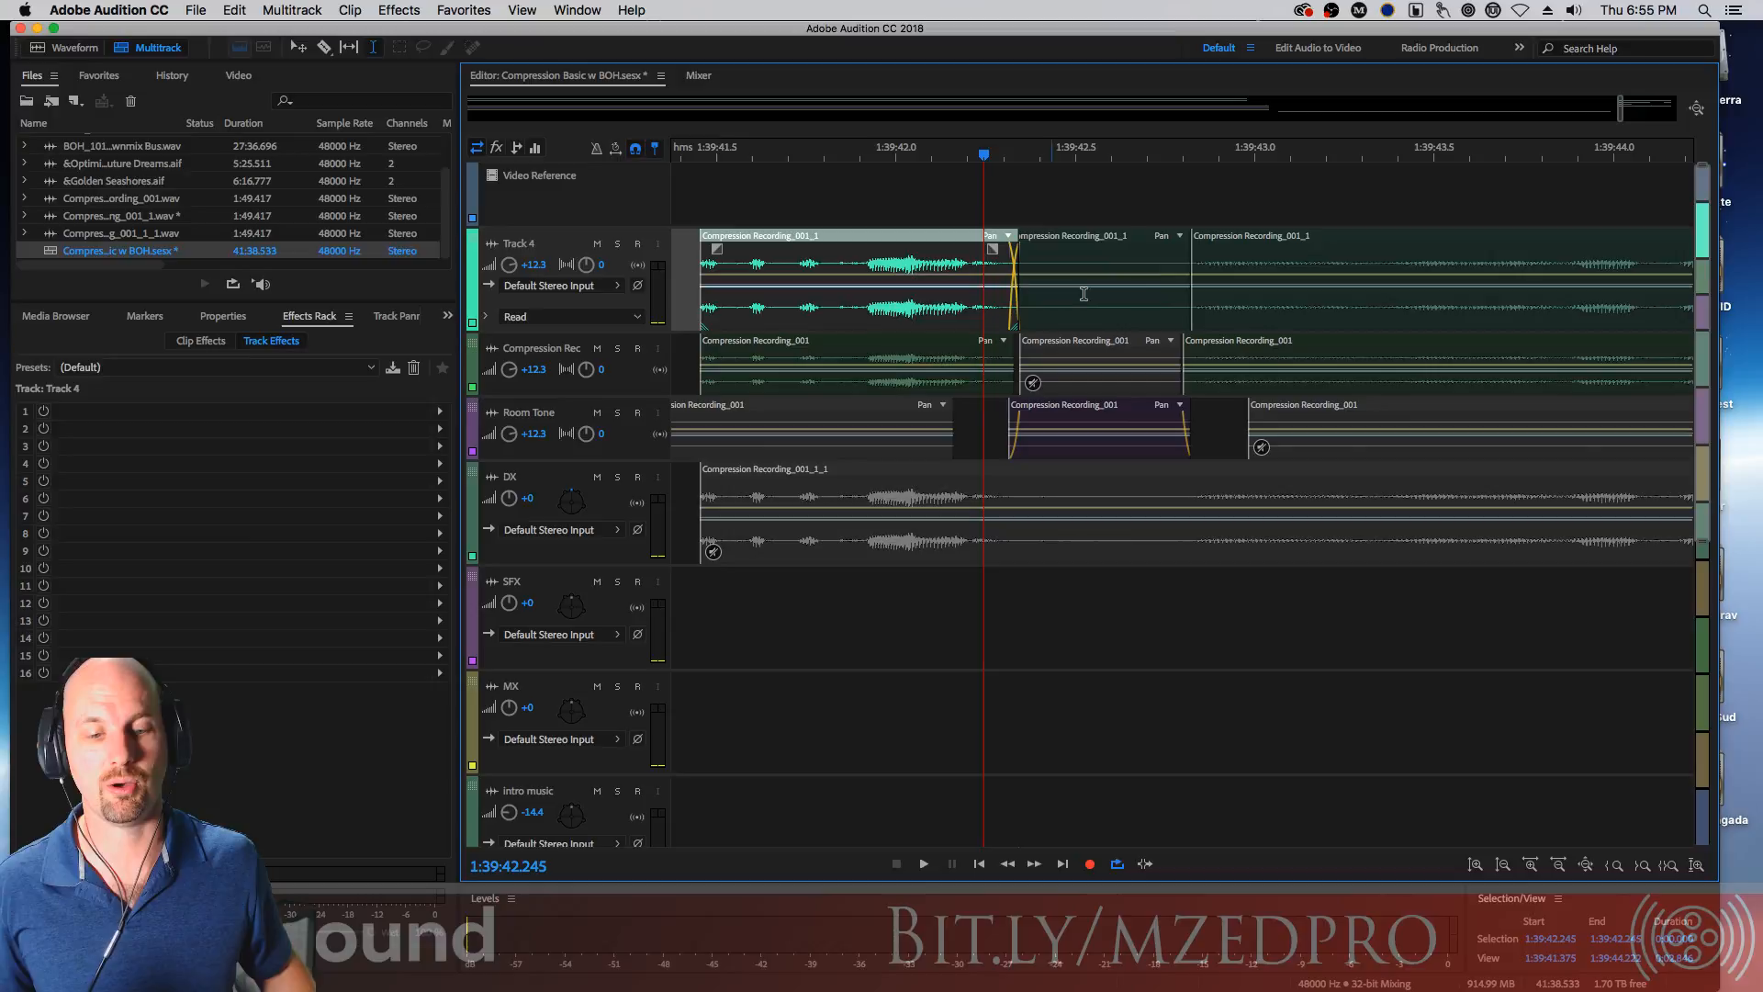
left_click_drag(1194, 324, 1176, 323)
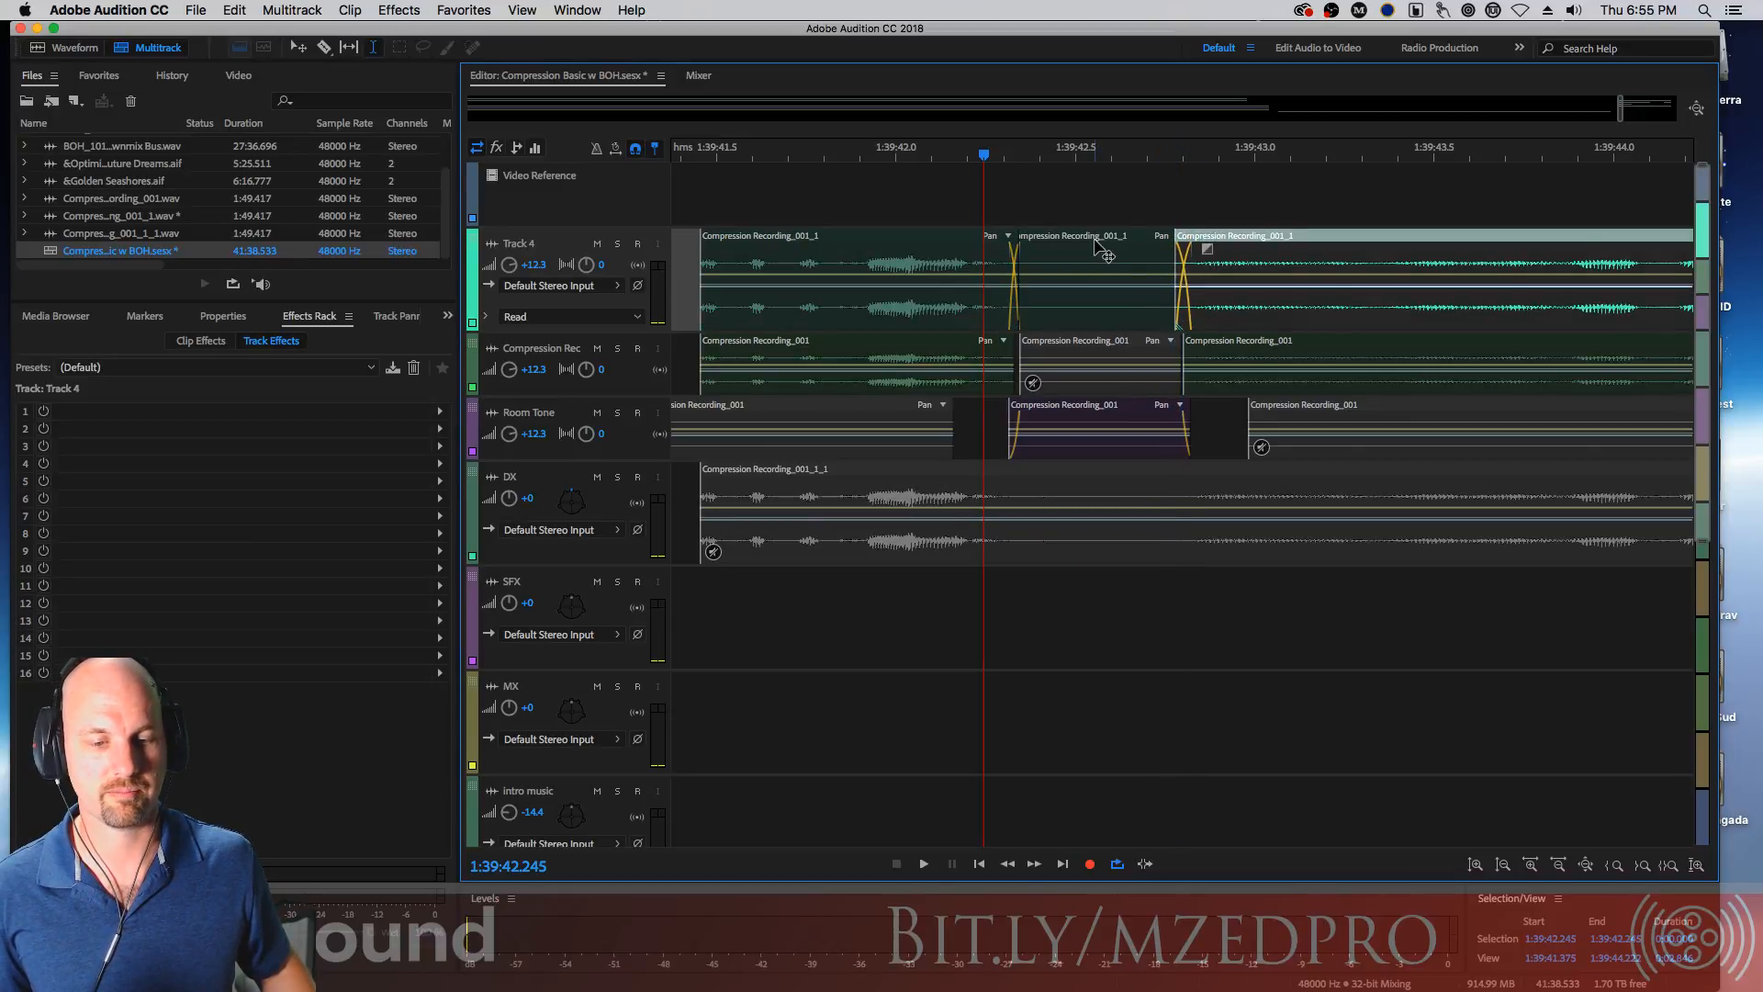
left_click(1097, 243)
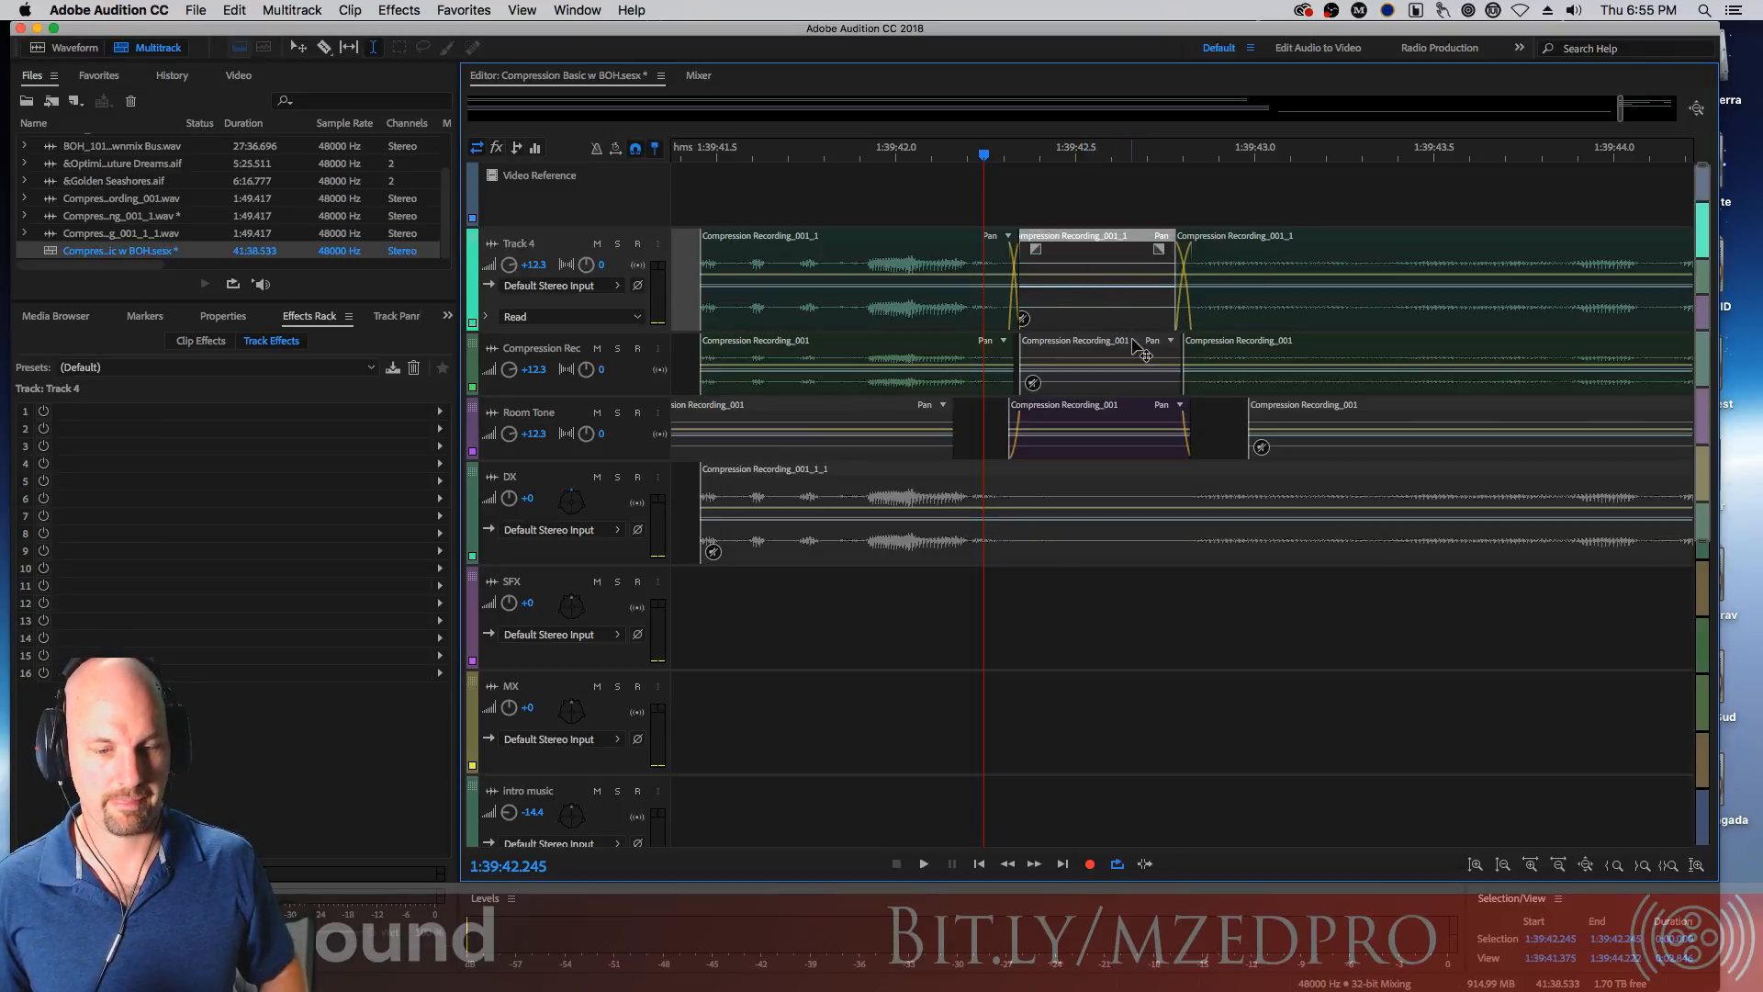
Solo Track 4 and play it back from about 1:39:42 through the crossfaded segment
left_click(893, 158)
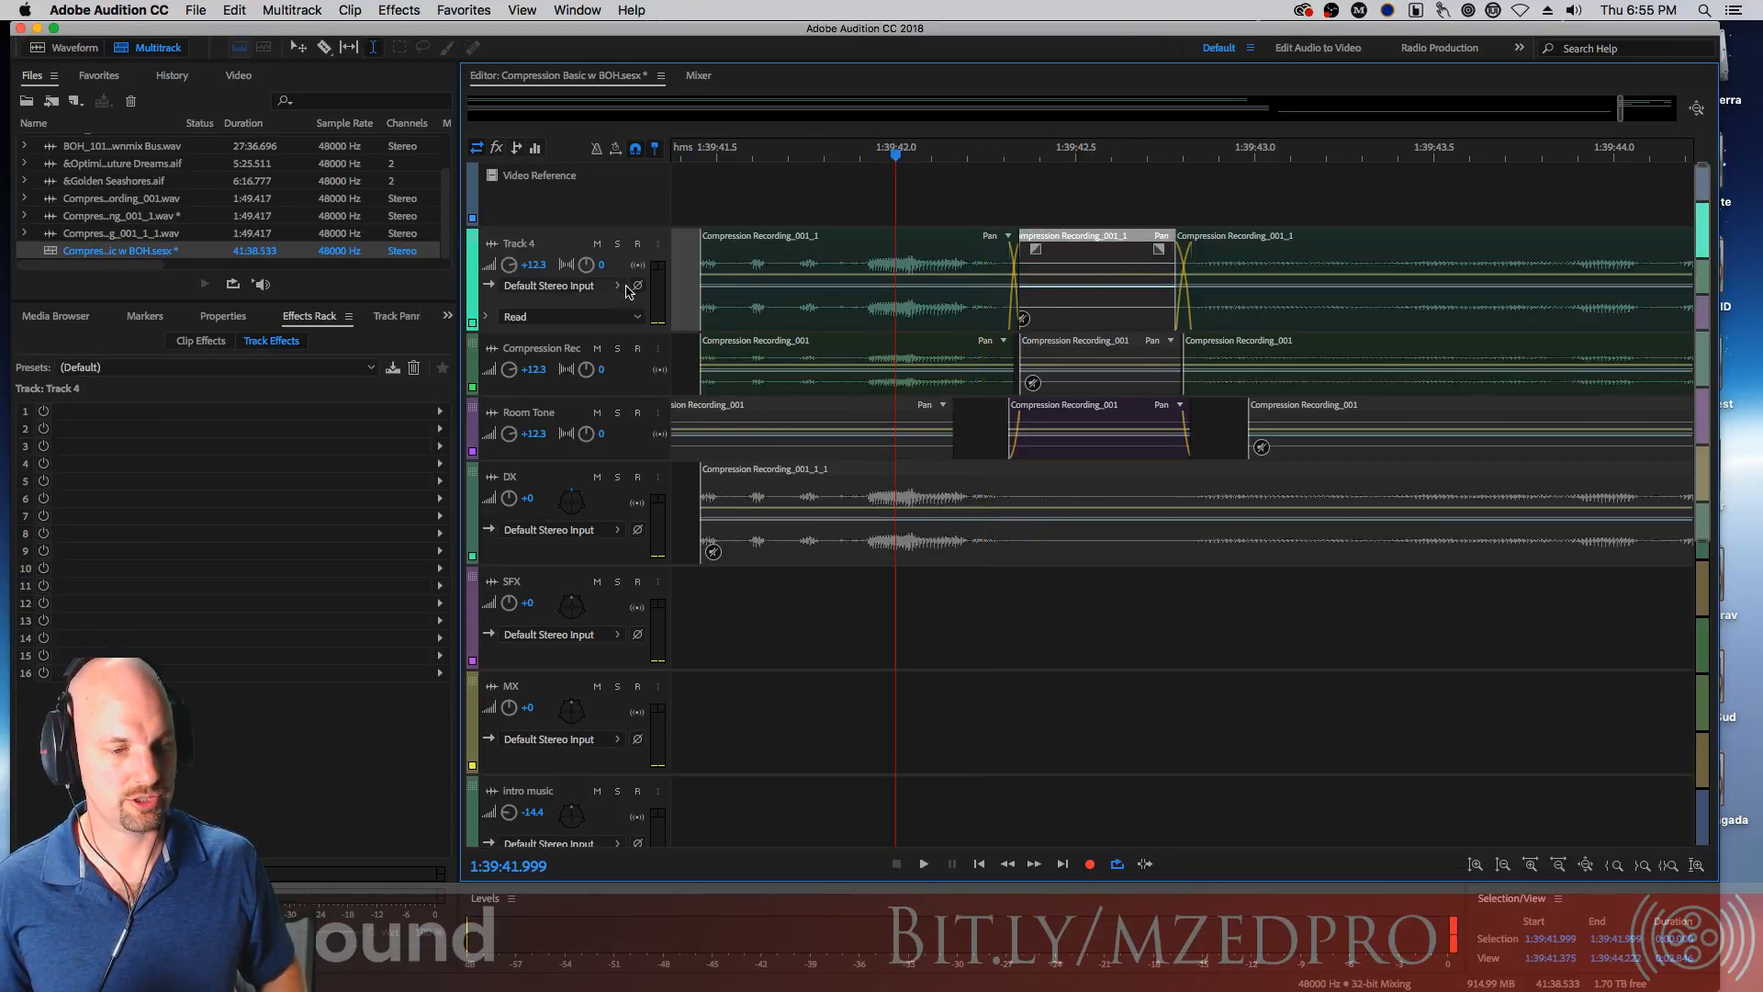
left_click(616, 245)
key("space")
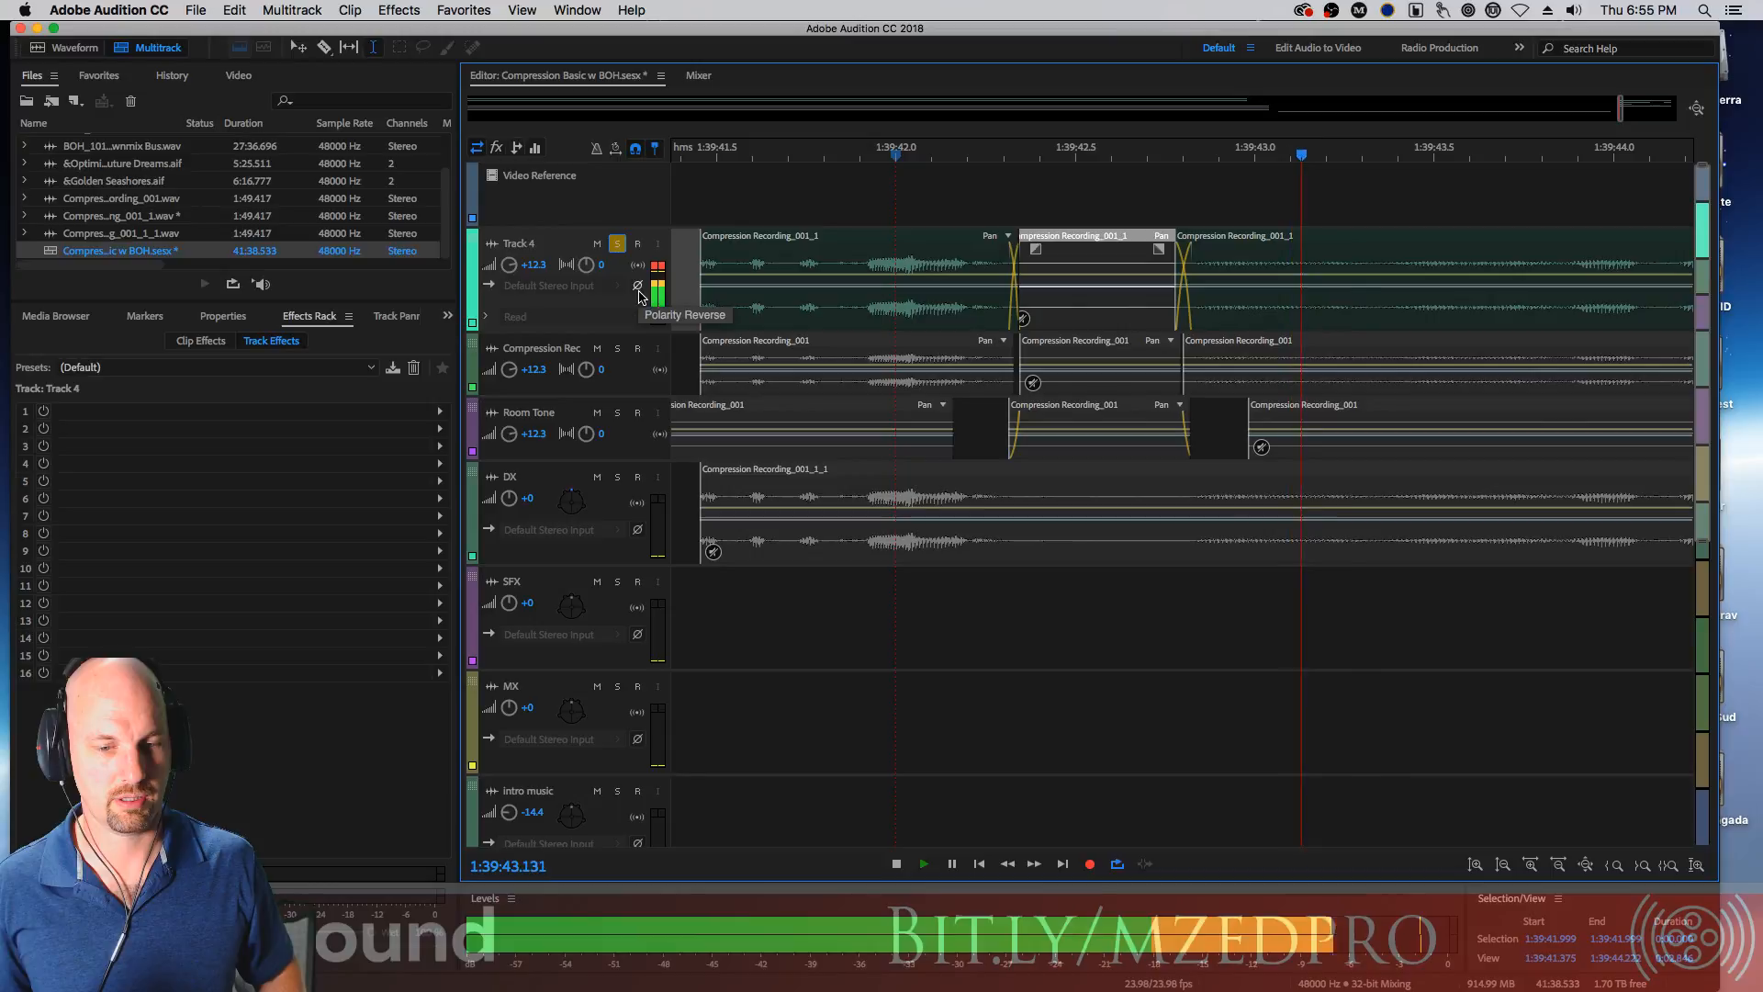
key("space")
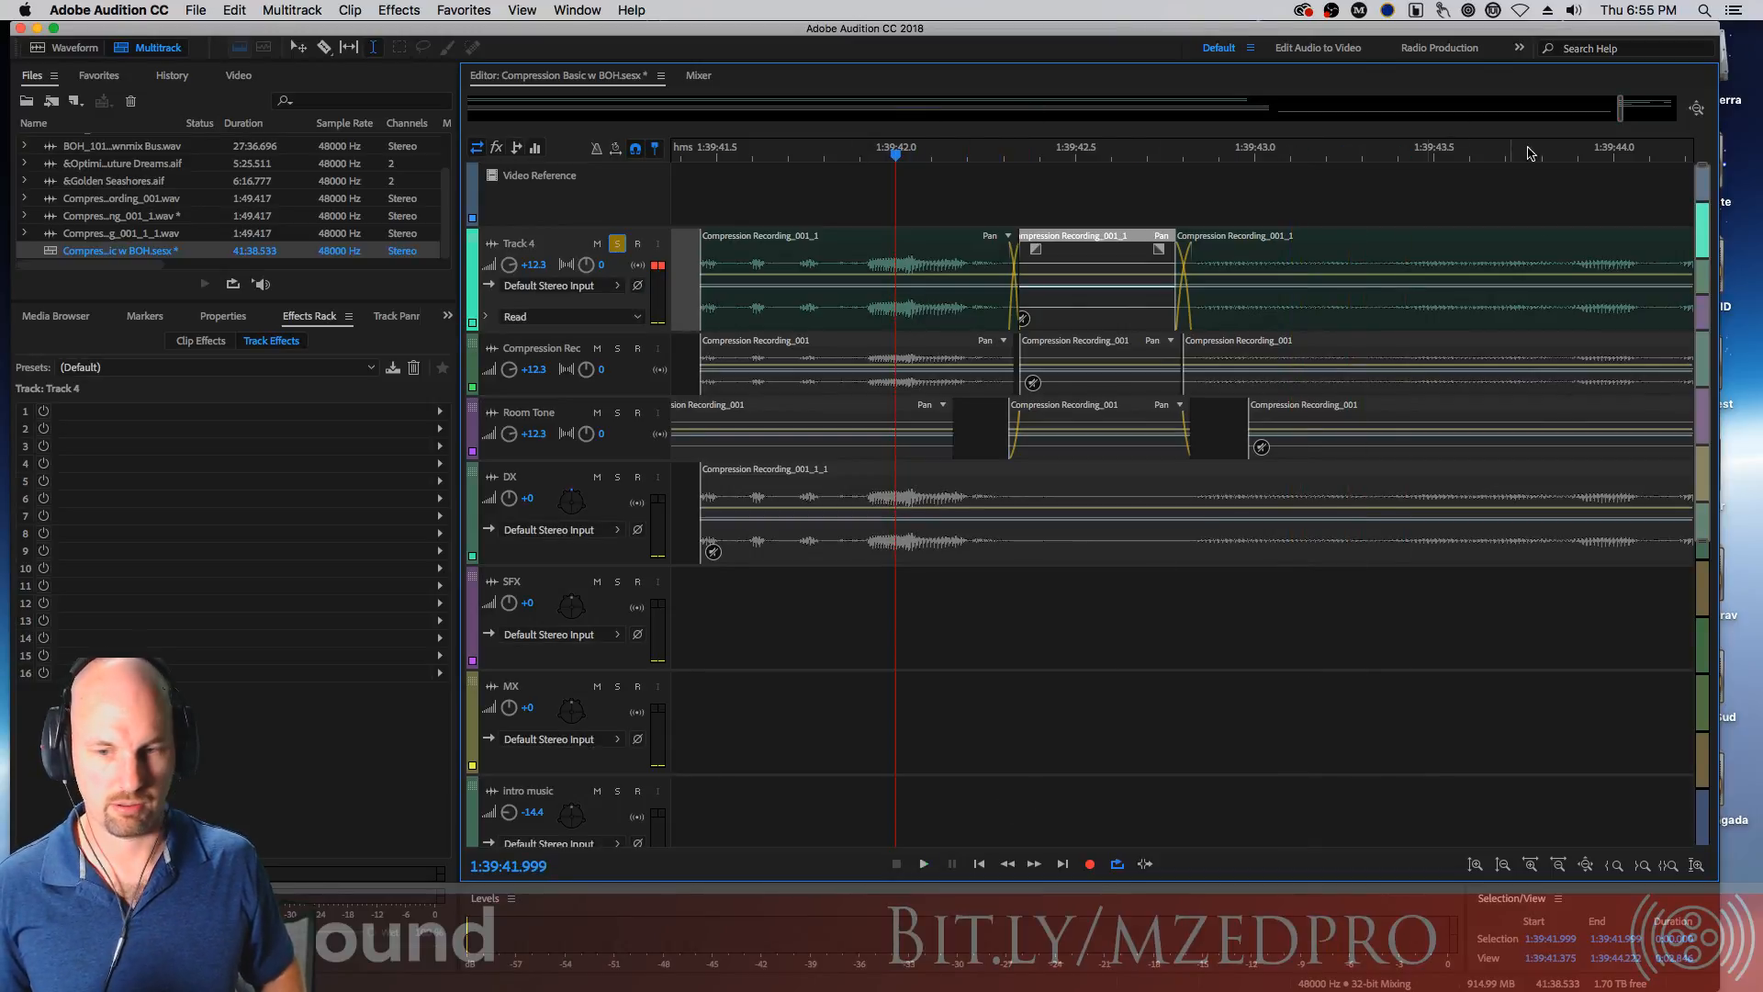
Split Track 4's clip at the edges of the next room-tone clip near 1:39:44.8
left_click_drag(1614, 275, 869, 289)
left_click(1179, 411)
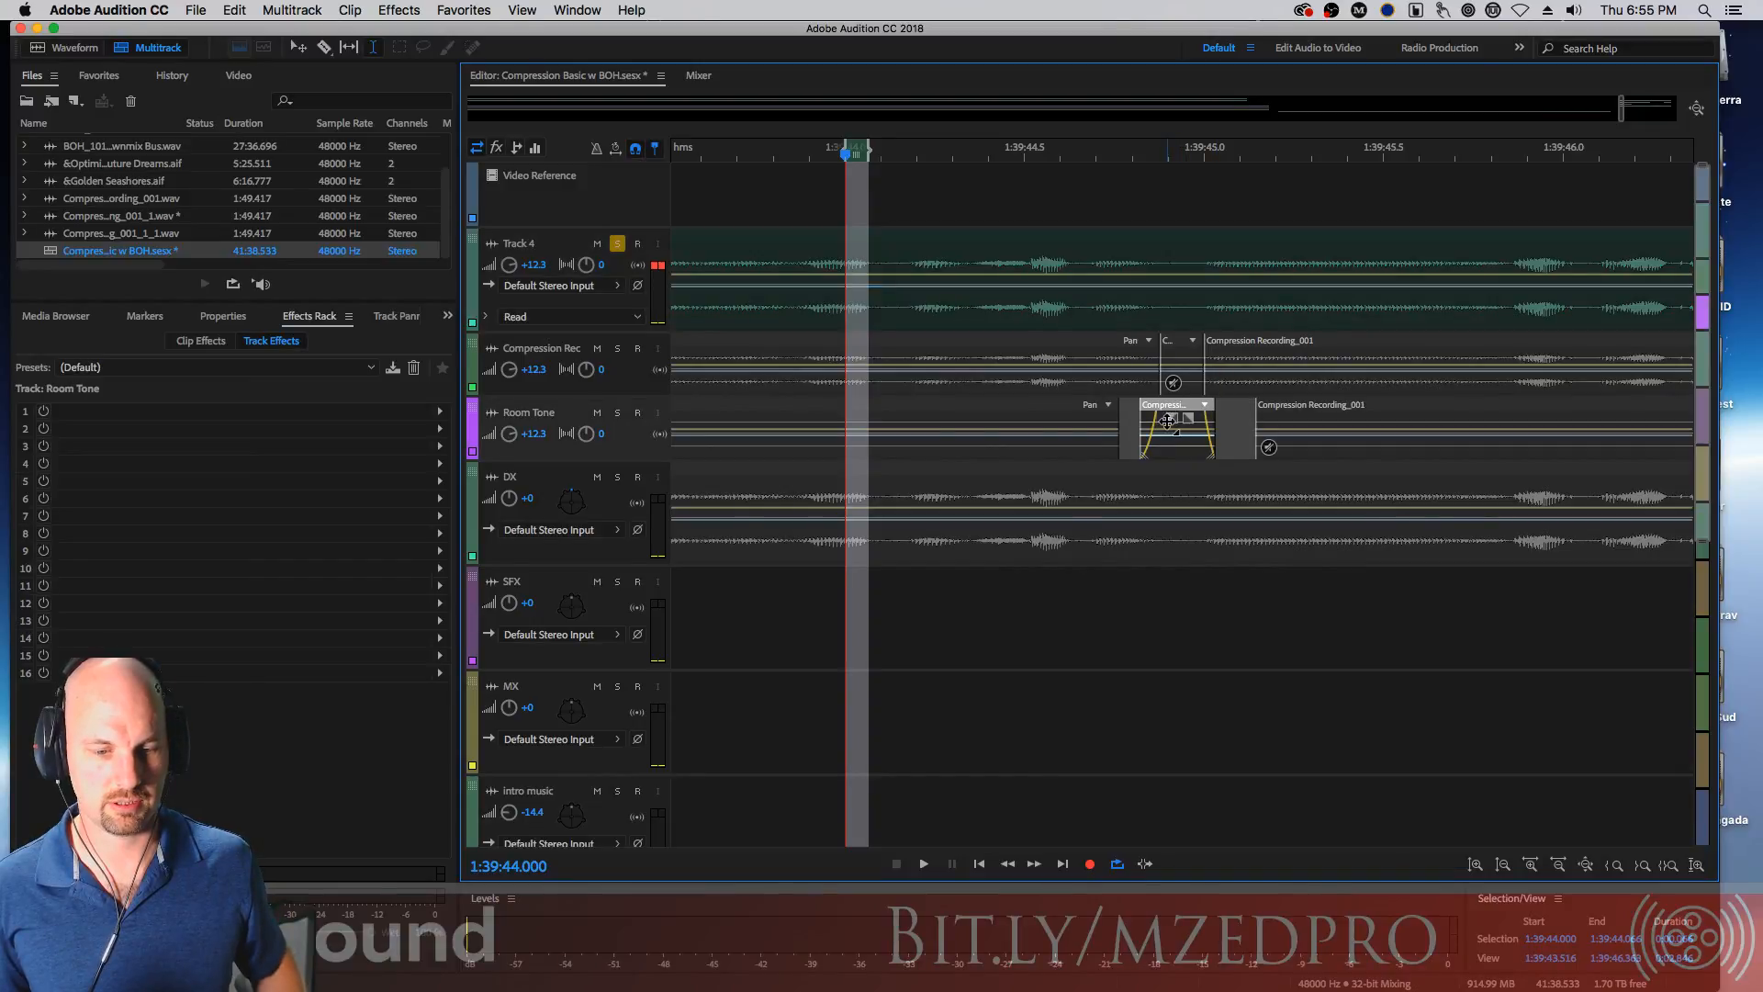
left_click_drag(1168, 441, 1216, 444)
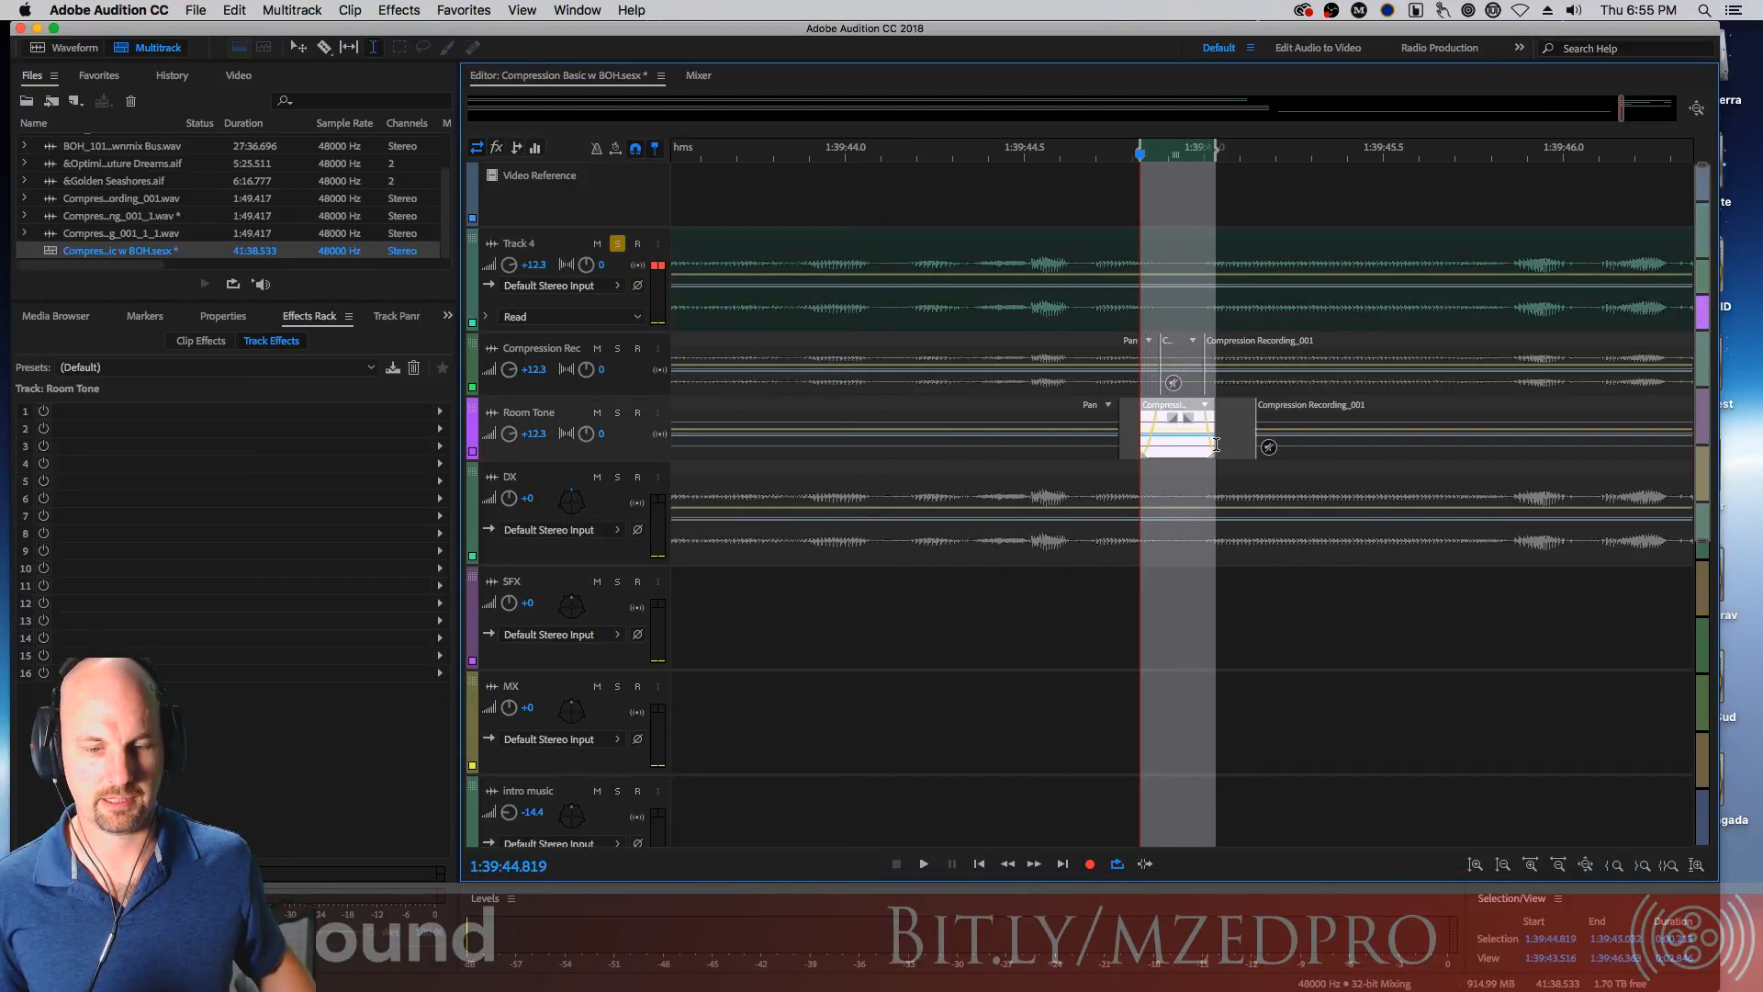
left_click(1114, 246)
key("cmd+v")
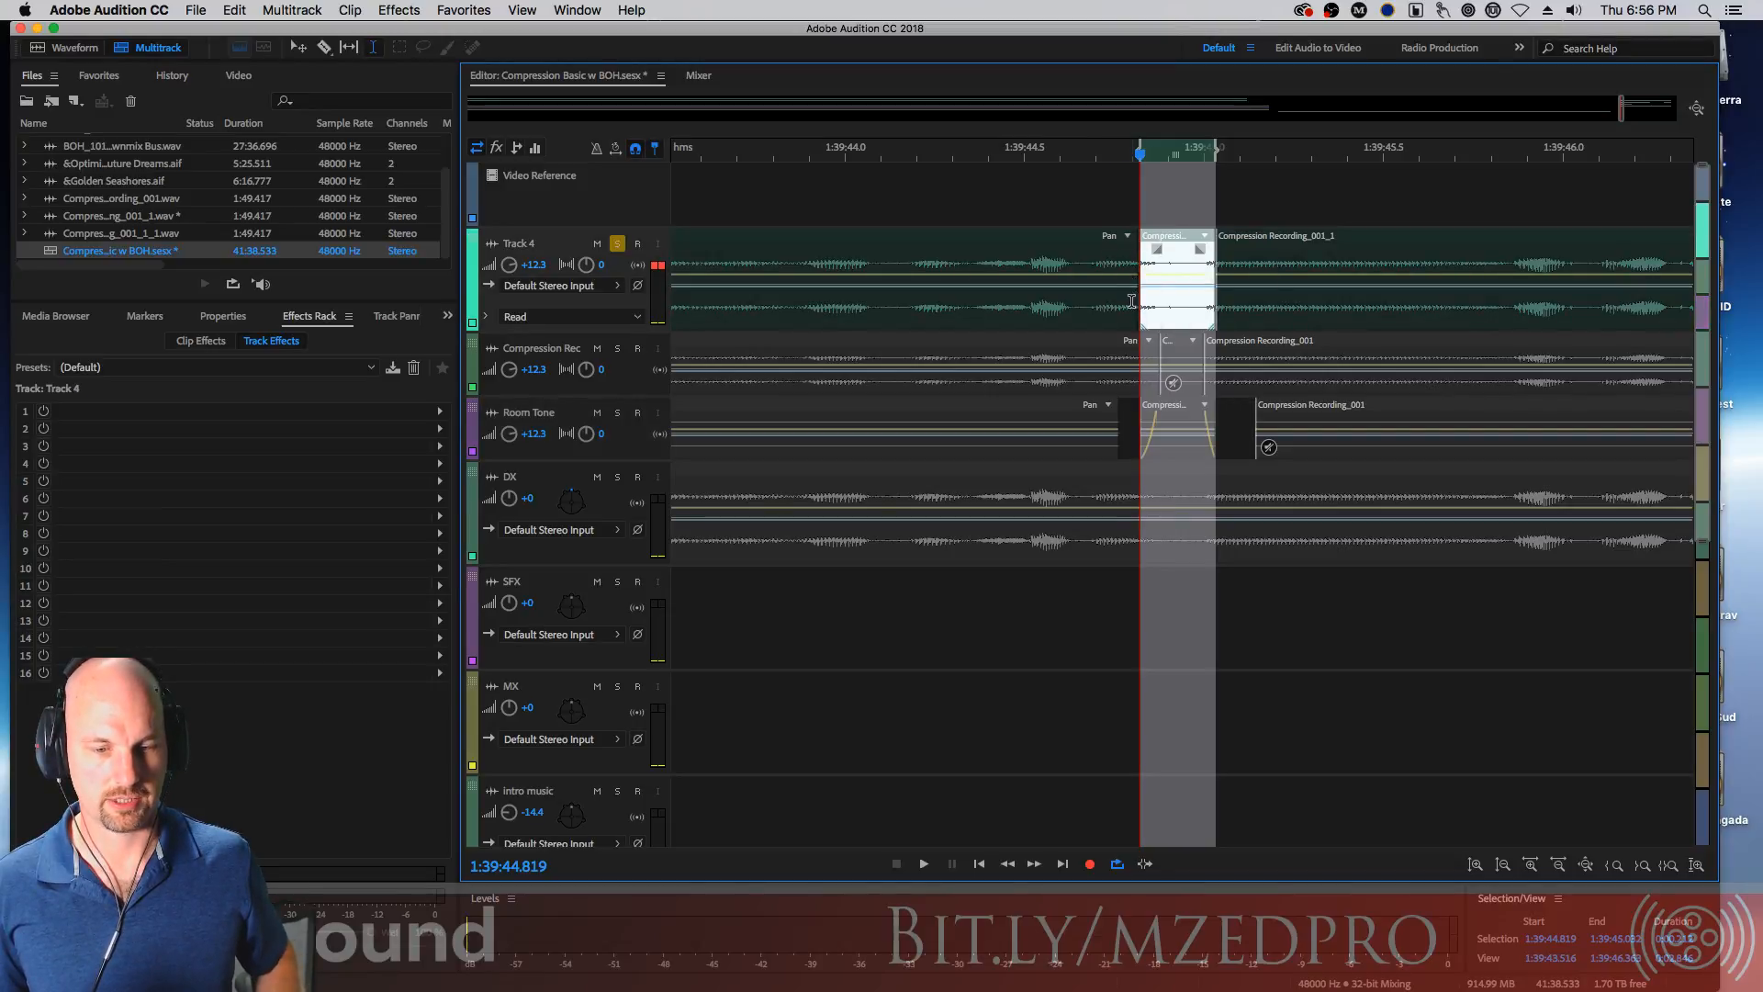
Add crossfades at both edges of the new Track 4 segment near 1:39:45
left_click(1088, 193)
left_click(1137, 317)
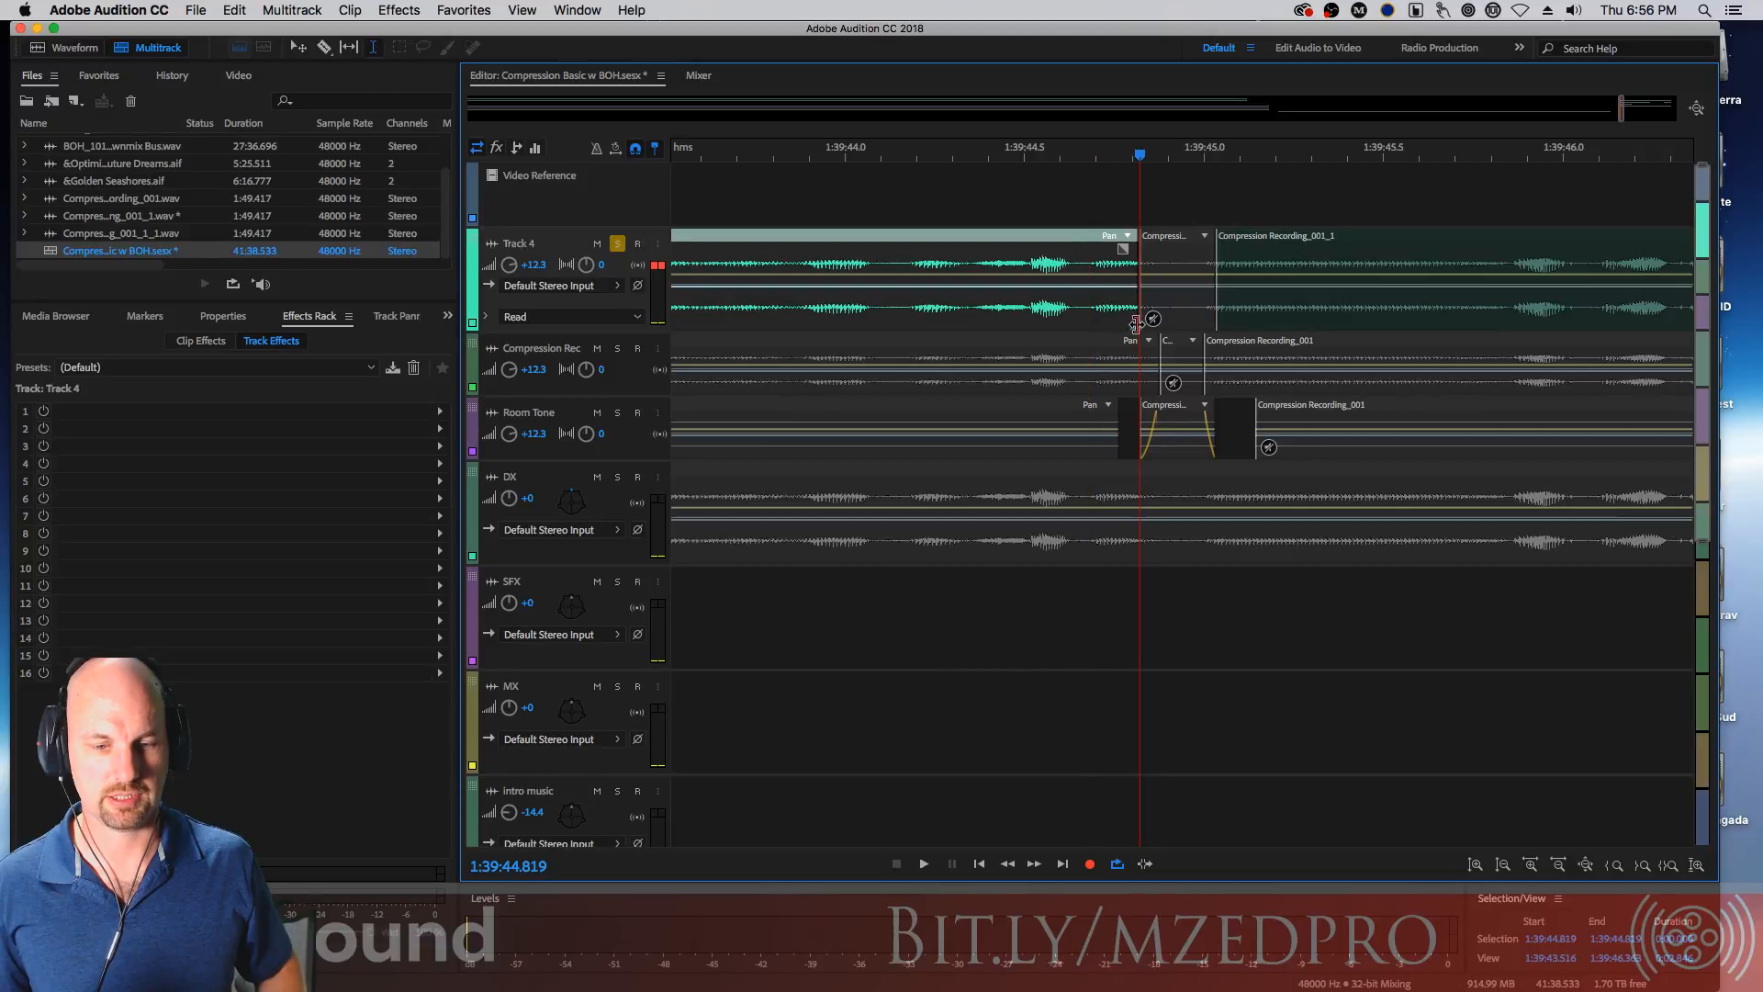
double_click(1219, 323)
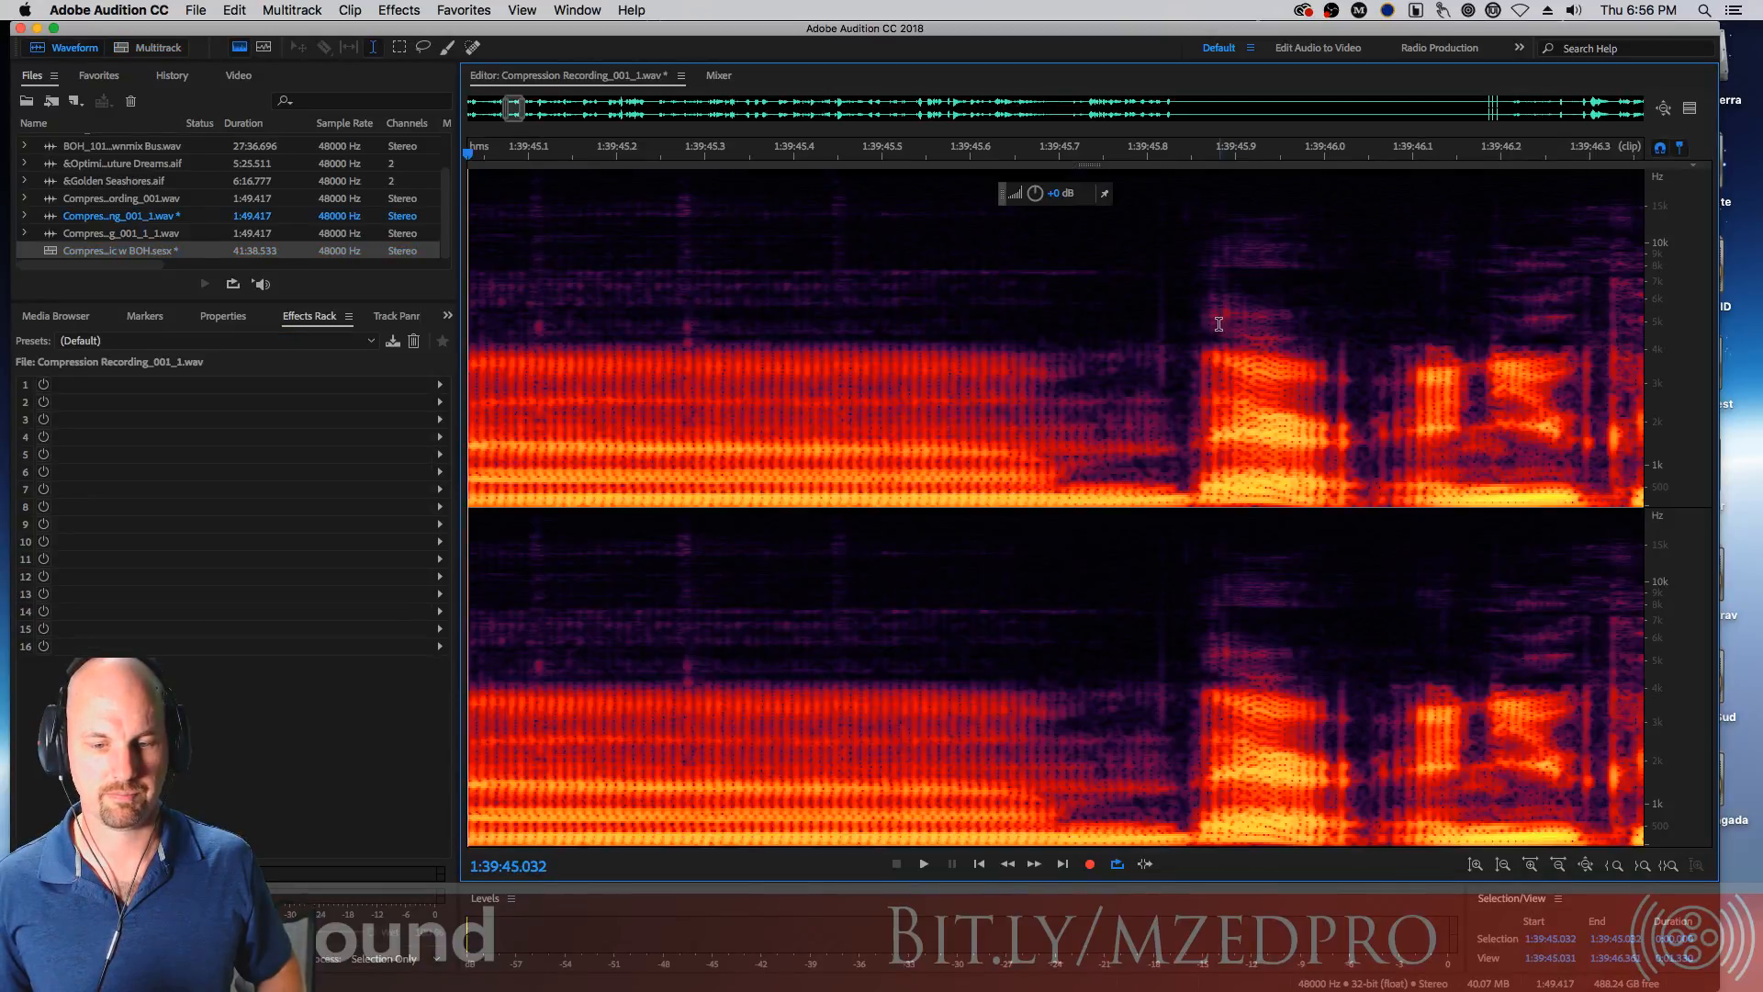
double_click(48, 253)
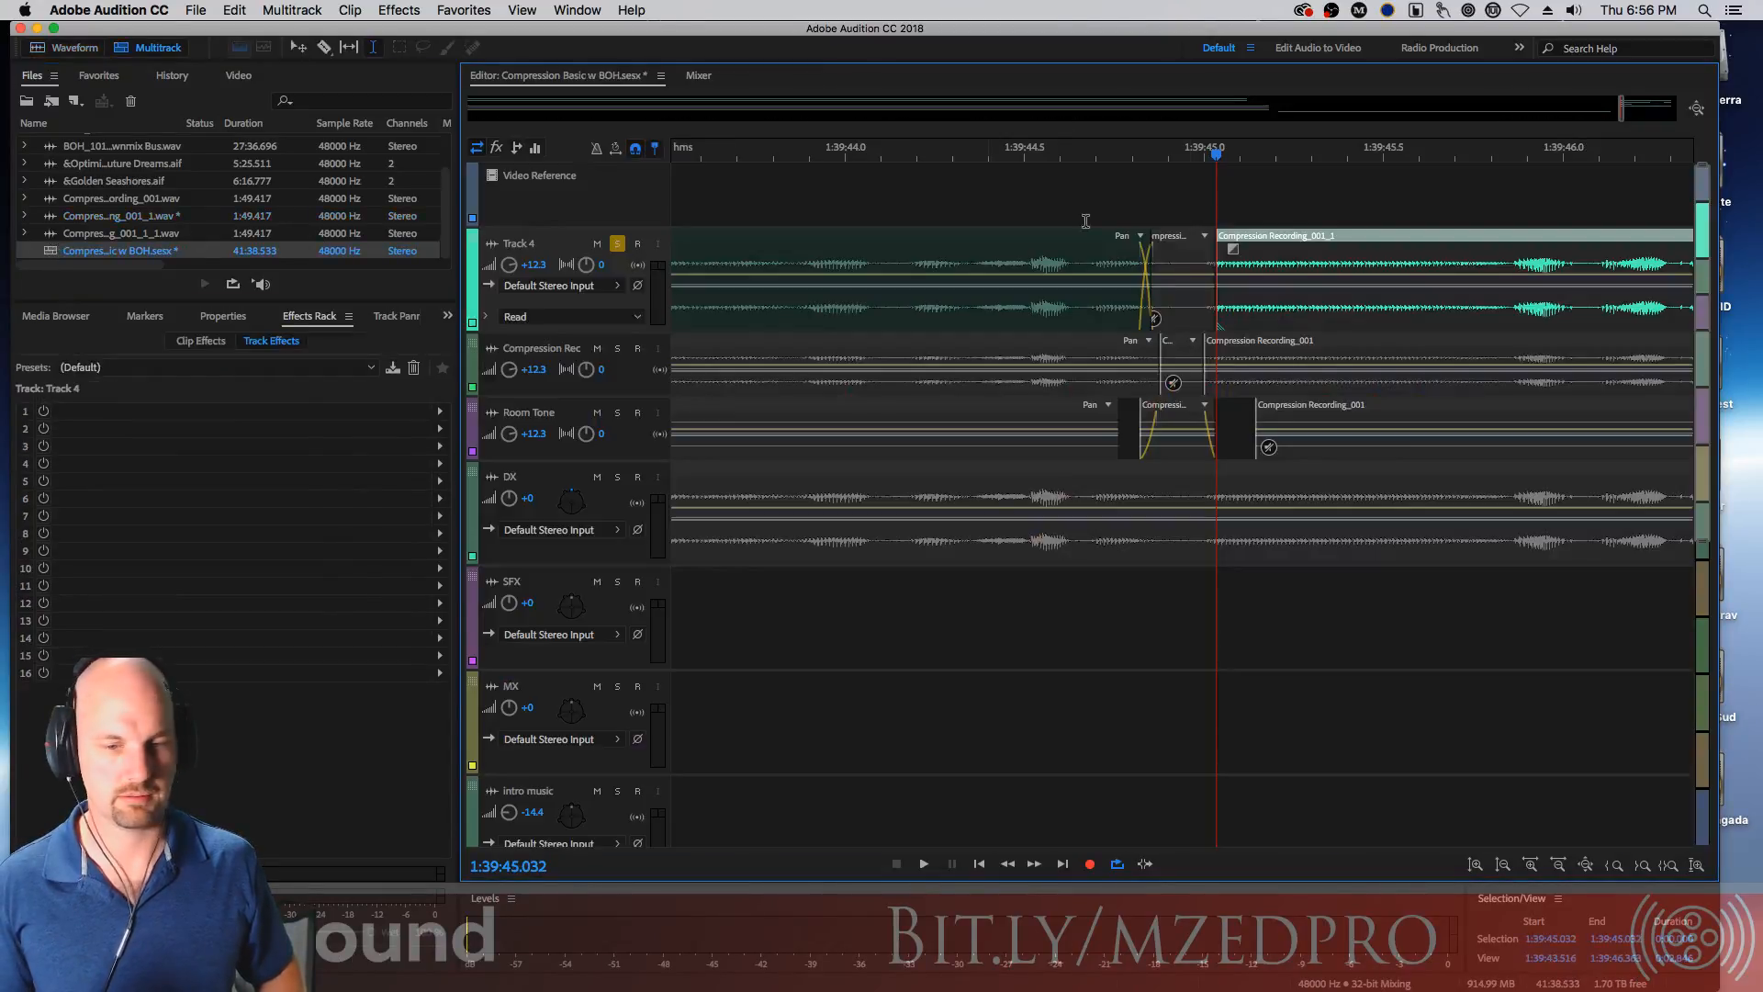
left_click_drag(1218, 322, 1205, 326)
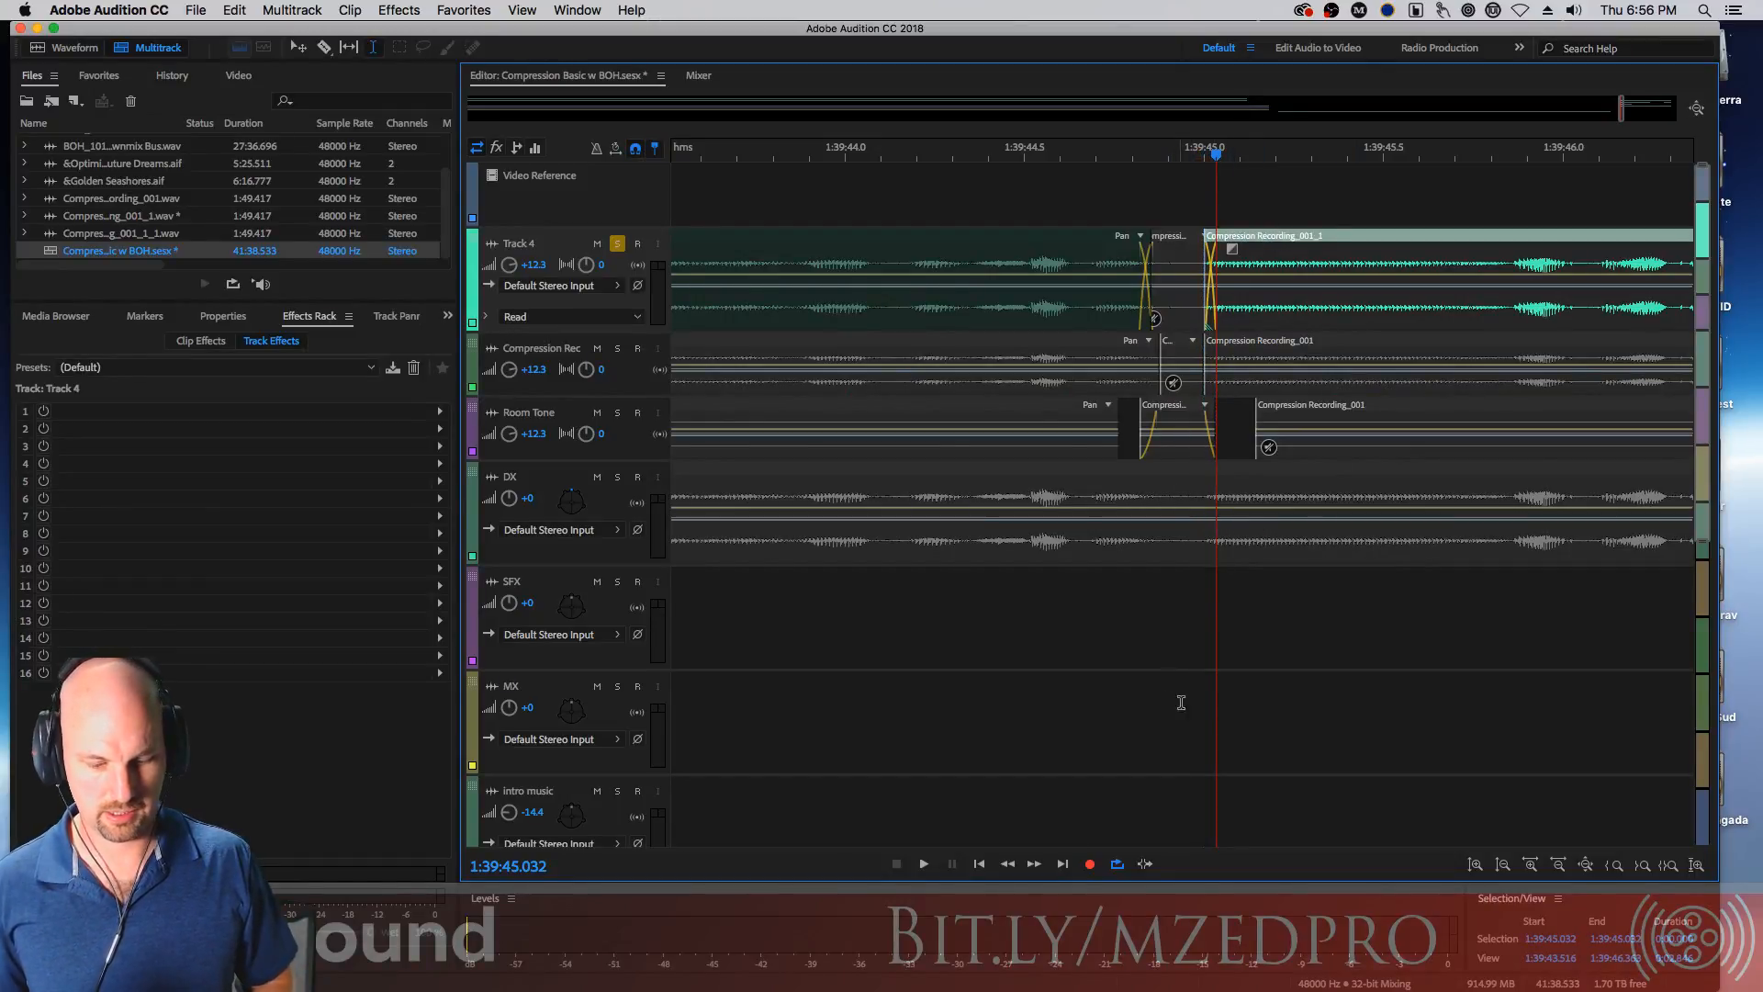
Split Track 4's clip at the edges of the room-tone clip near 1:39:47.5
left_click_drag(1644, 171, 955, 214)
left_click(1017, 427)
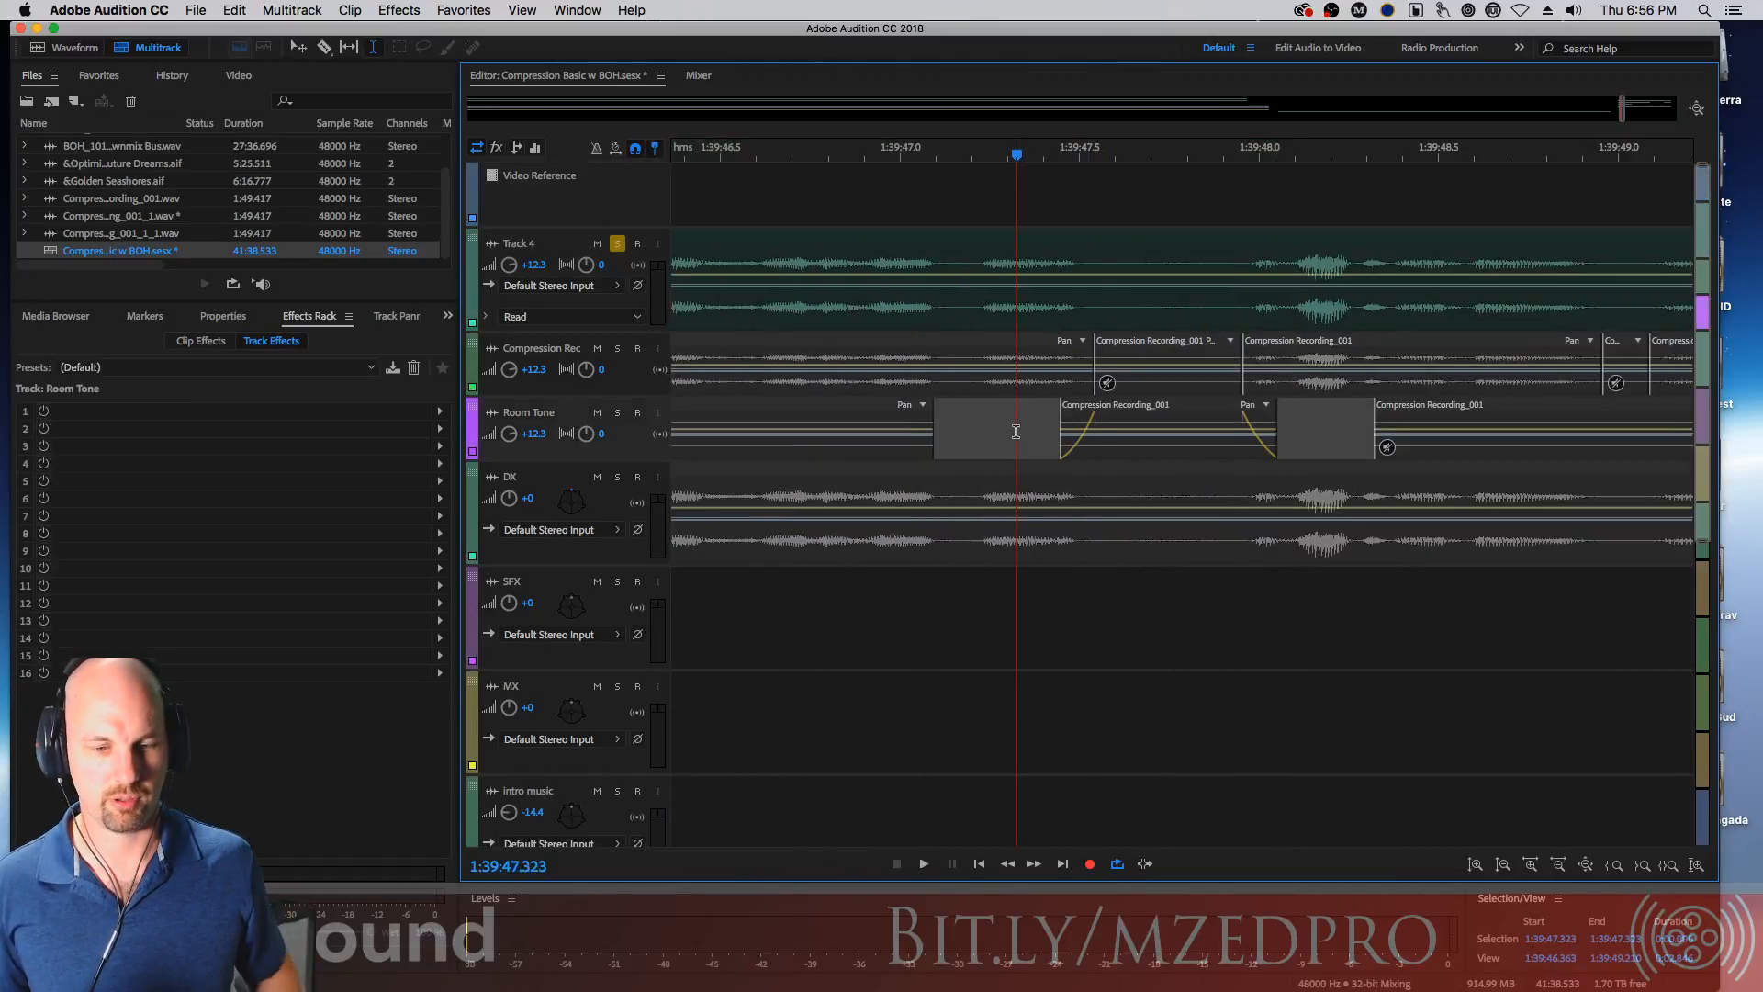
left_click(1070, 421)
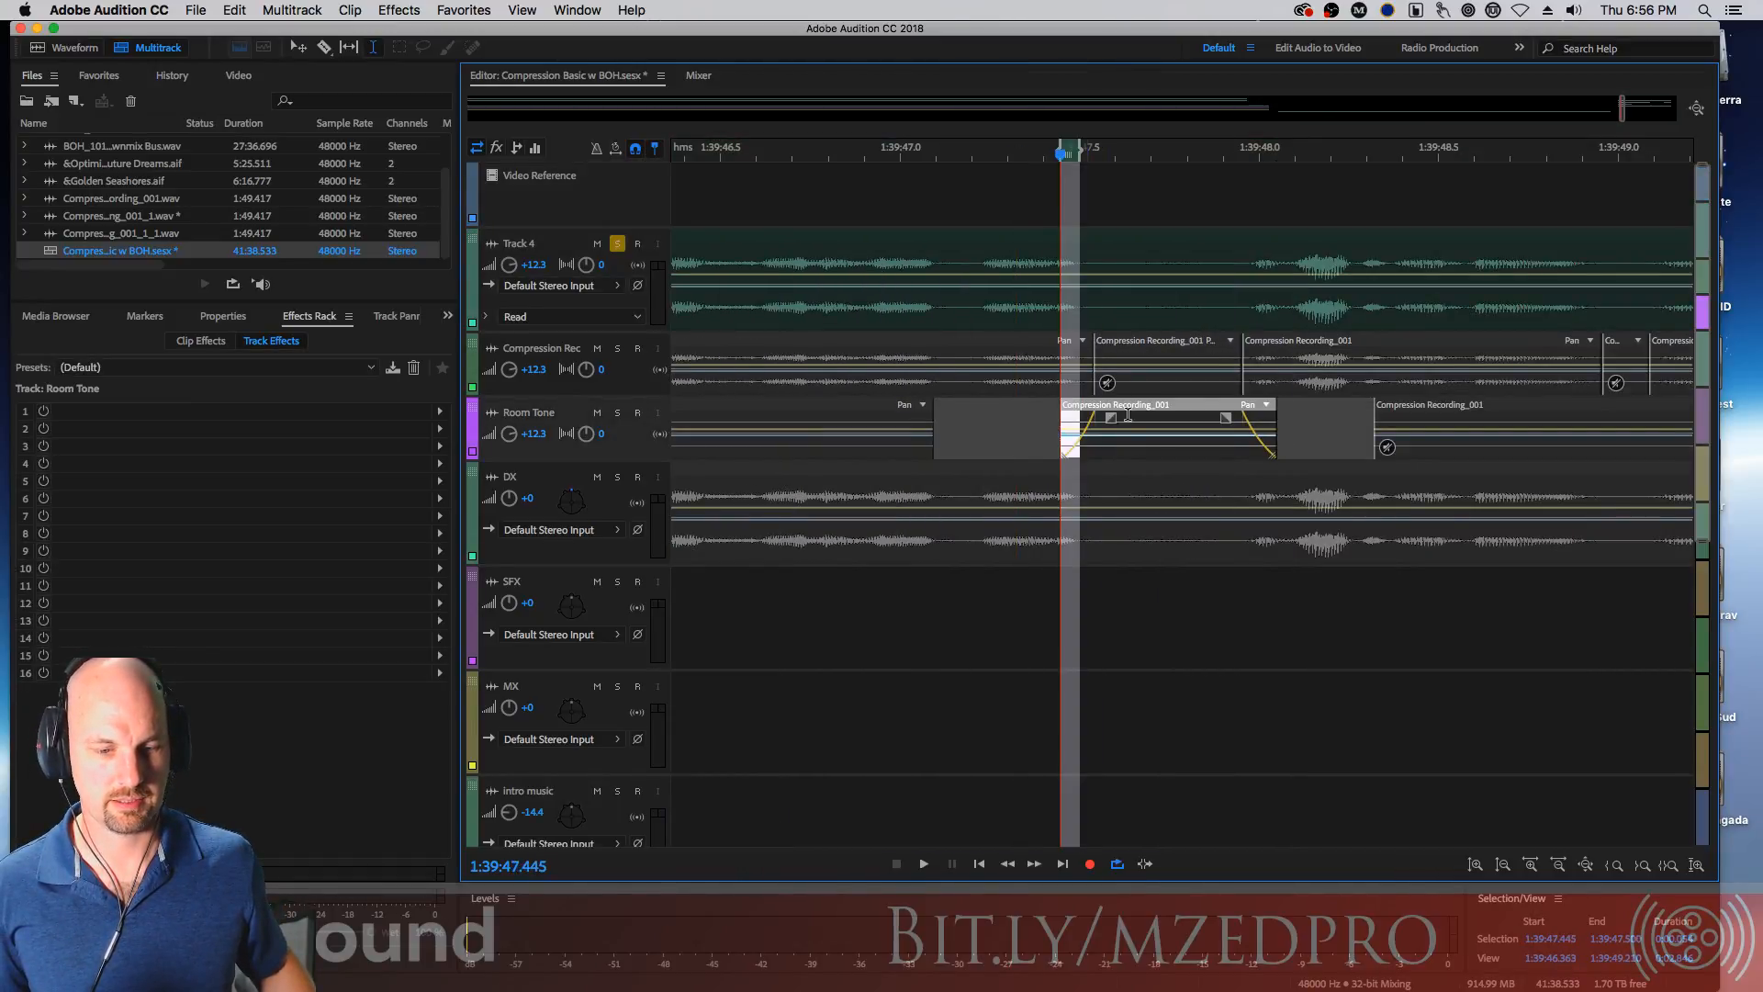
left_click_drag(1254, 421, 1272, 423)
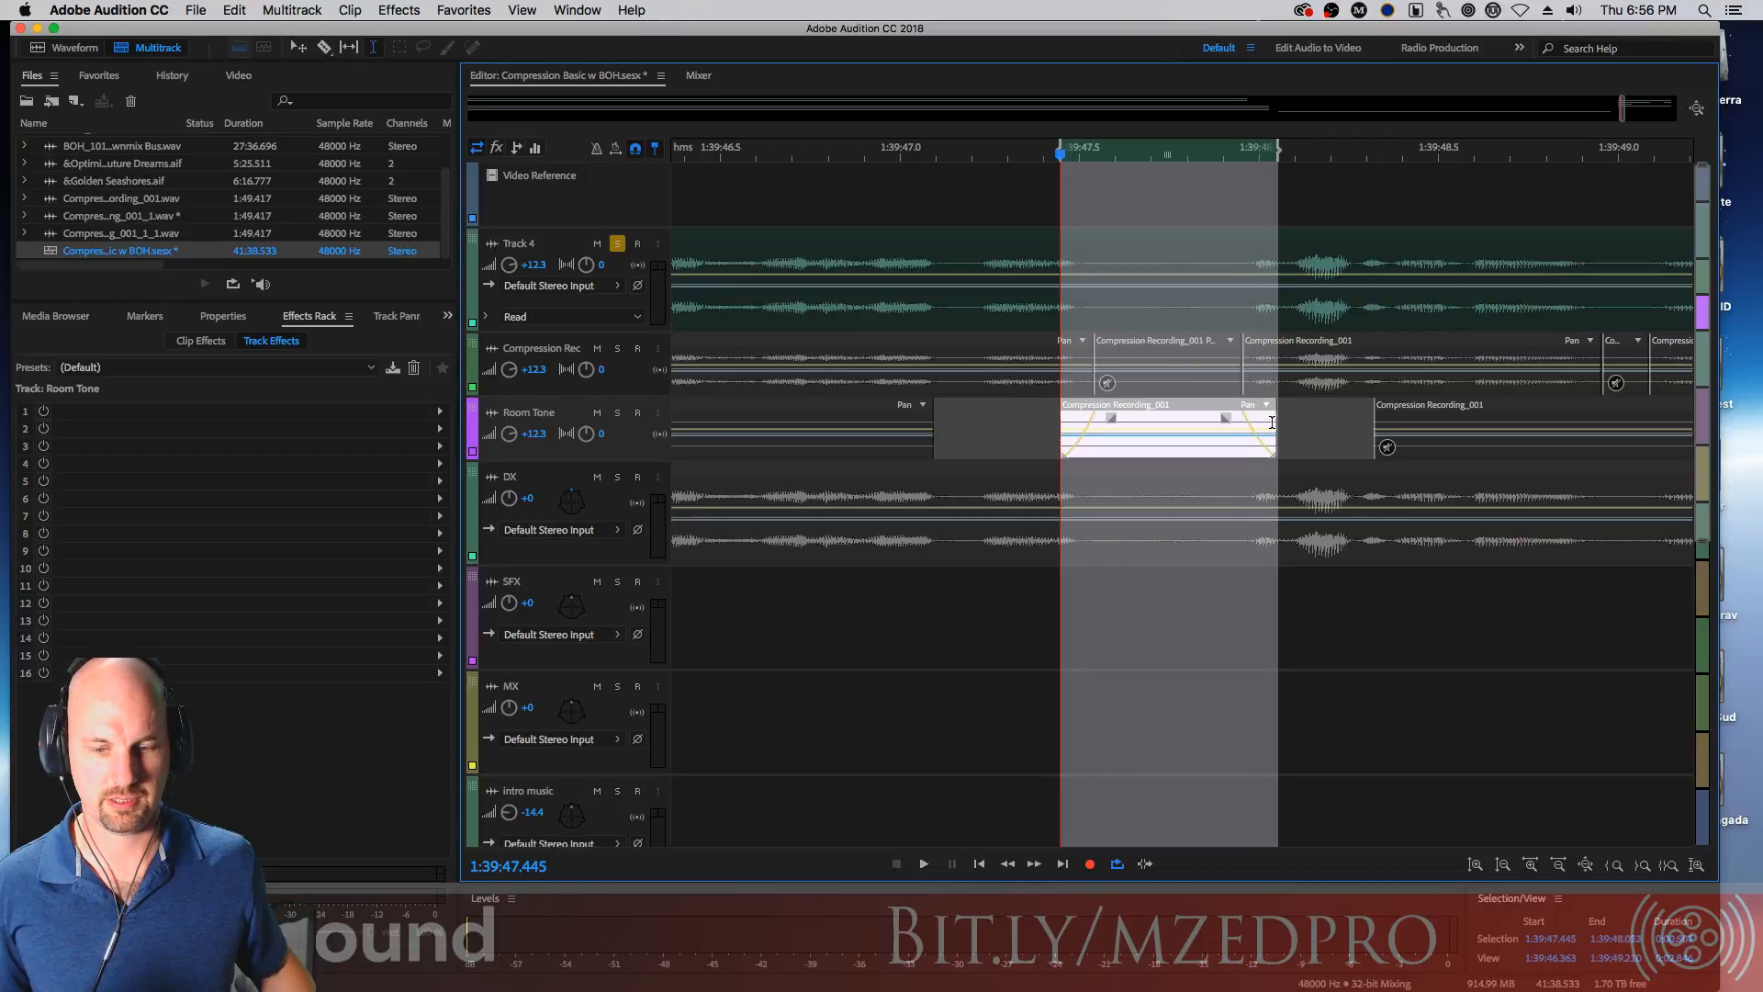
left_click(1150, 236)
key("super+k")
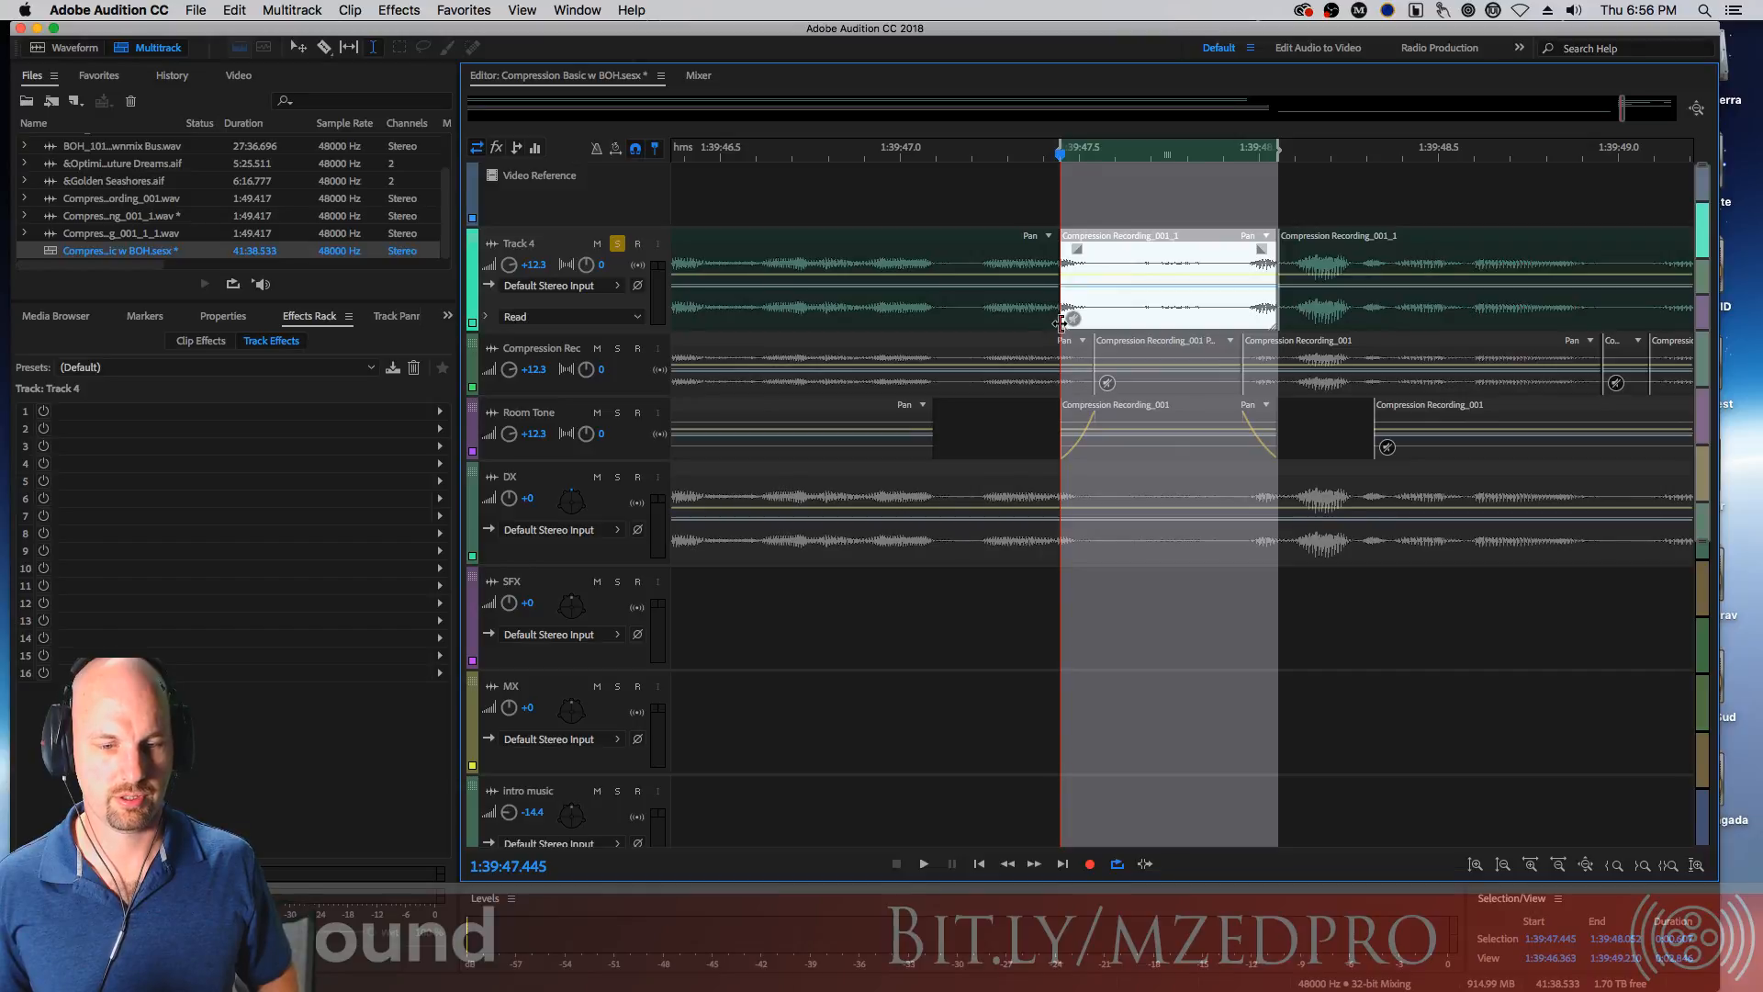
Overlap Track 4's split clips to form crossfades at both edges of the middle segment
left_click_drag(1056, 320, 1075, 320)
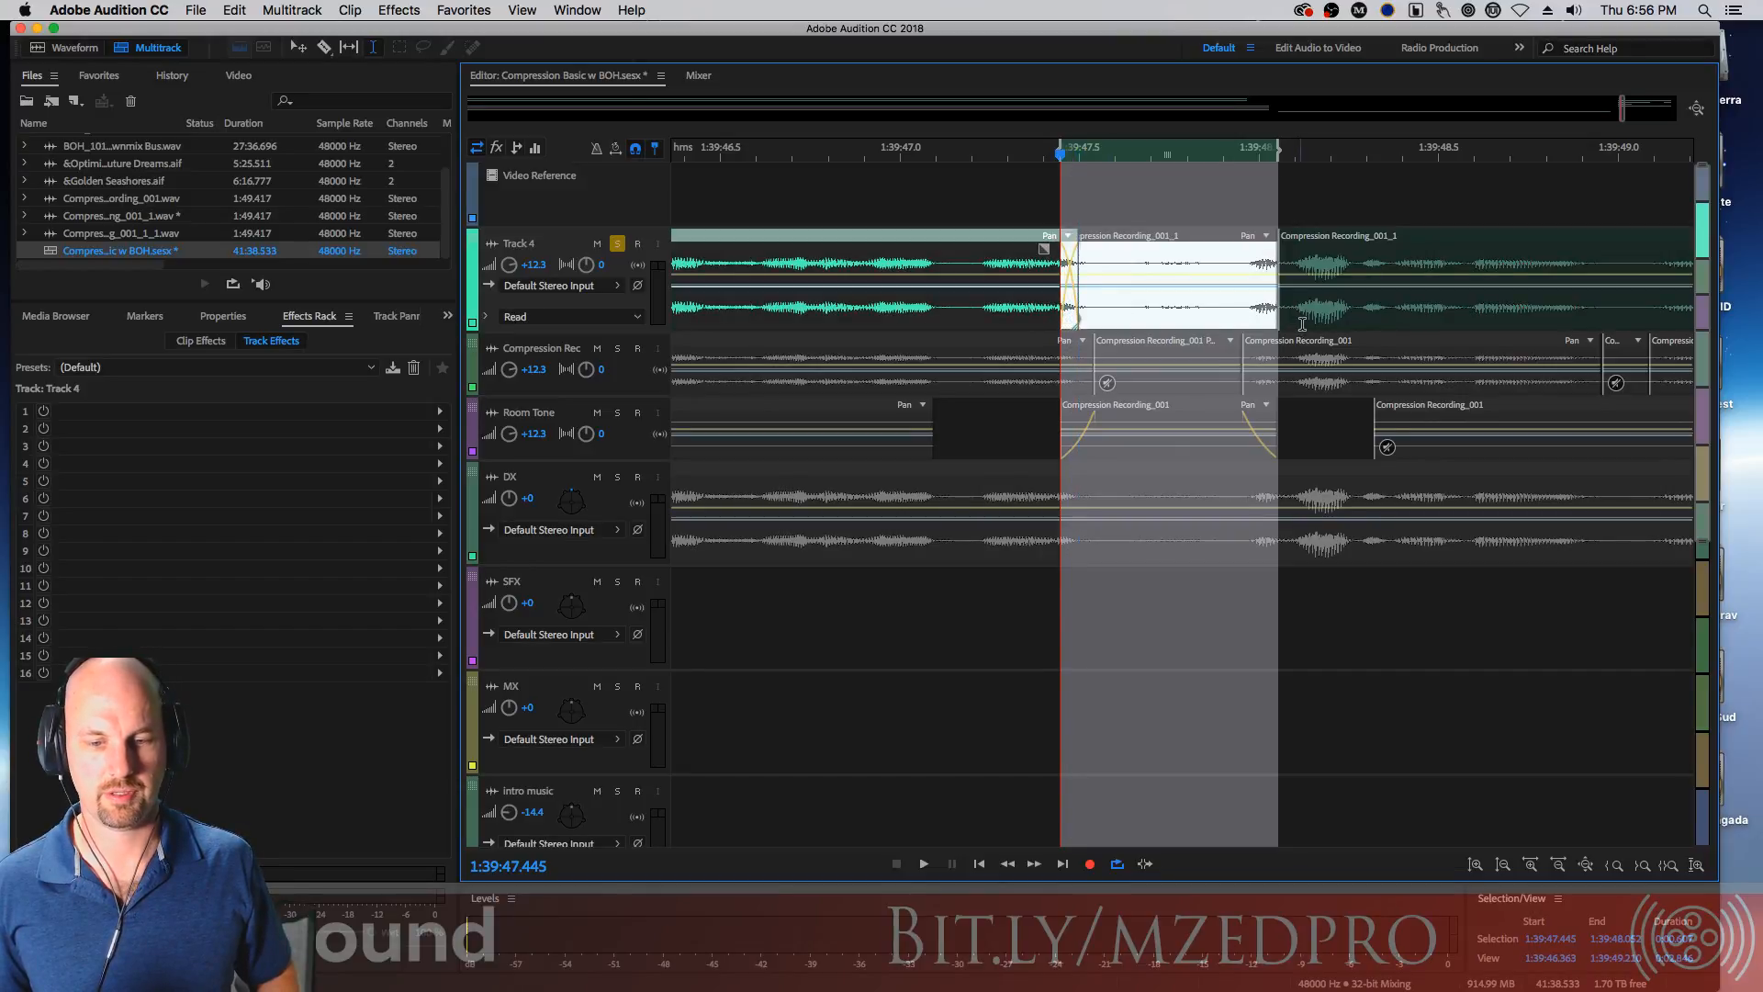
mouse_move(1283, 323)
left_mouse_down()
mouse_move(1243, 324)
mouse_move(1274, 327)
left_mouse_up()
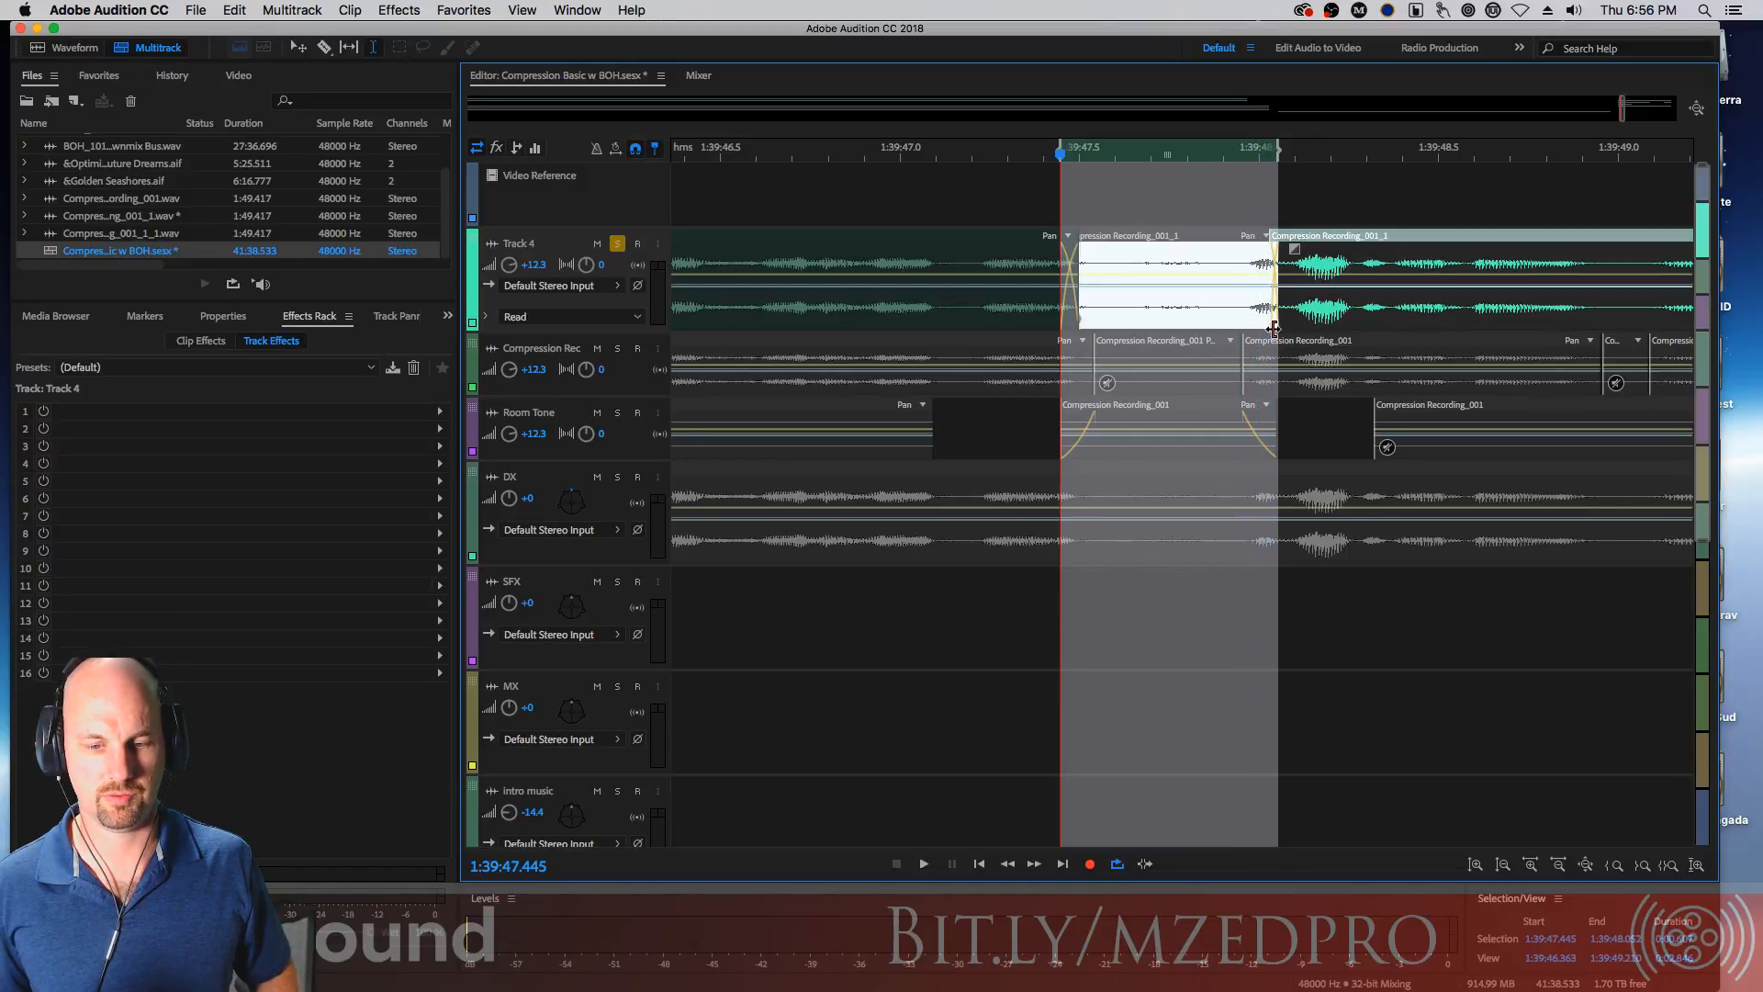
left_click(1305, 433)
left_click(1252, 250)
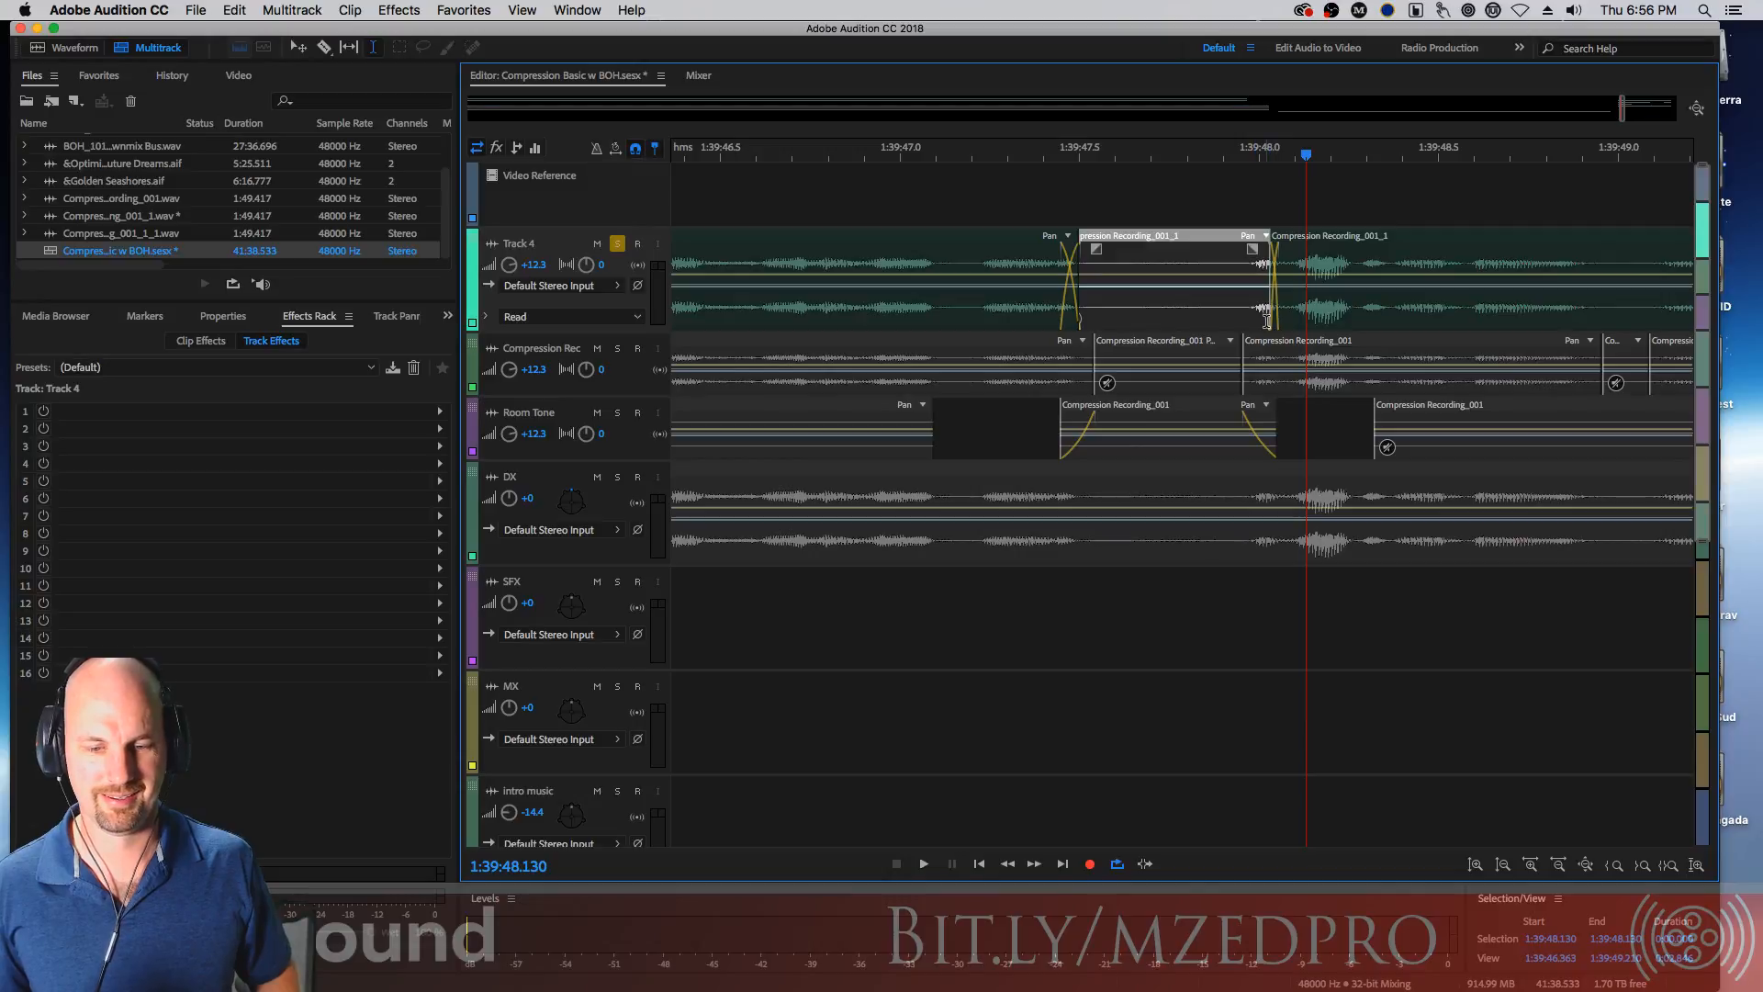
left_click(1264, 318)
left_click_drag(1276, 319, 1229, 321)
Delete the middle Track 4 segment that sits over the room-tone clip
left_click(1180, 250)
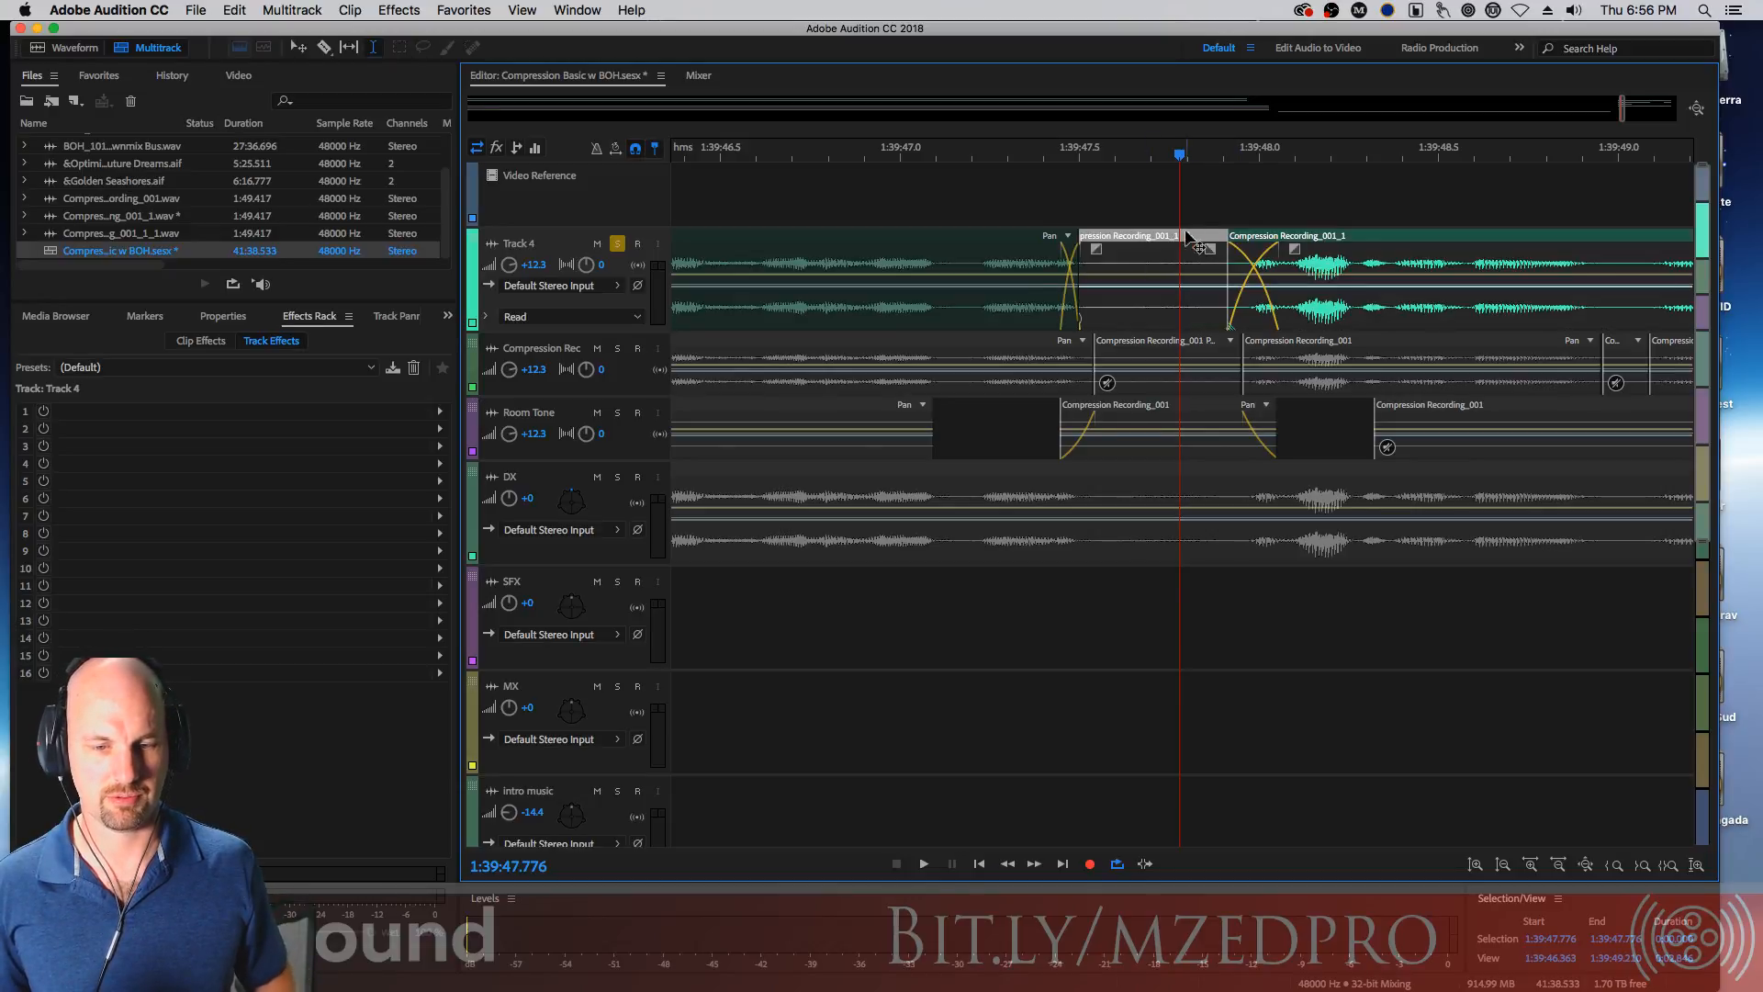
left_click(1192, 250)
left_click(1159, 238)
key("Delete")
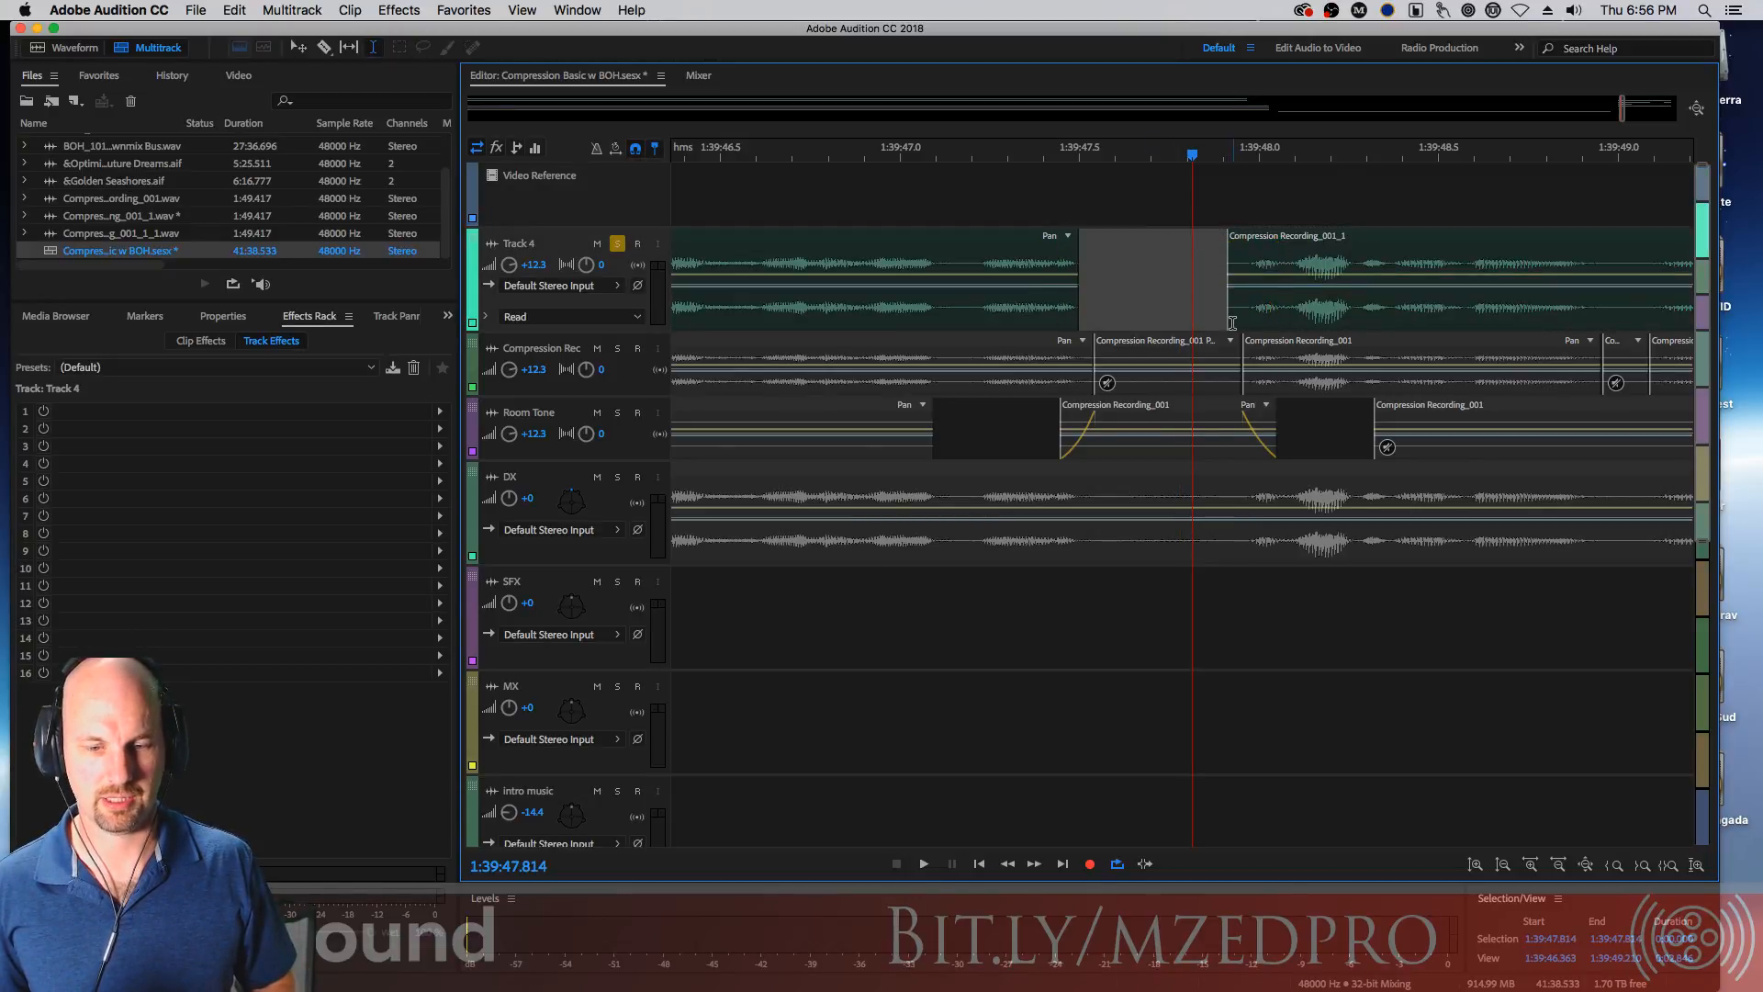
Add a fade-in to the following Track 4 clip and extend the preceding clip into the gap with a fade-out
left_click(1242, 320)
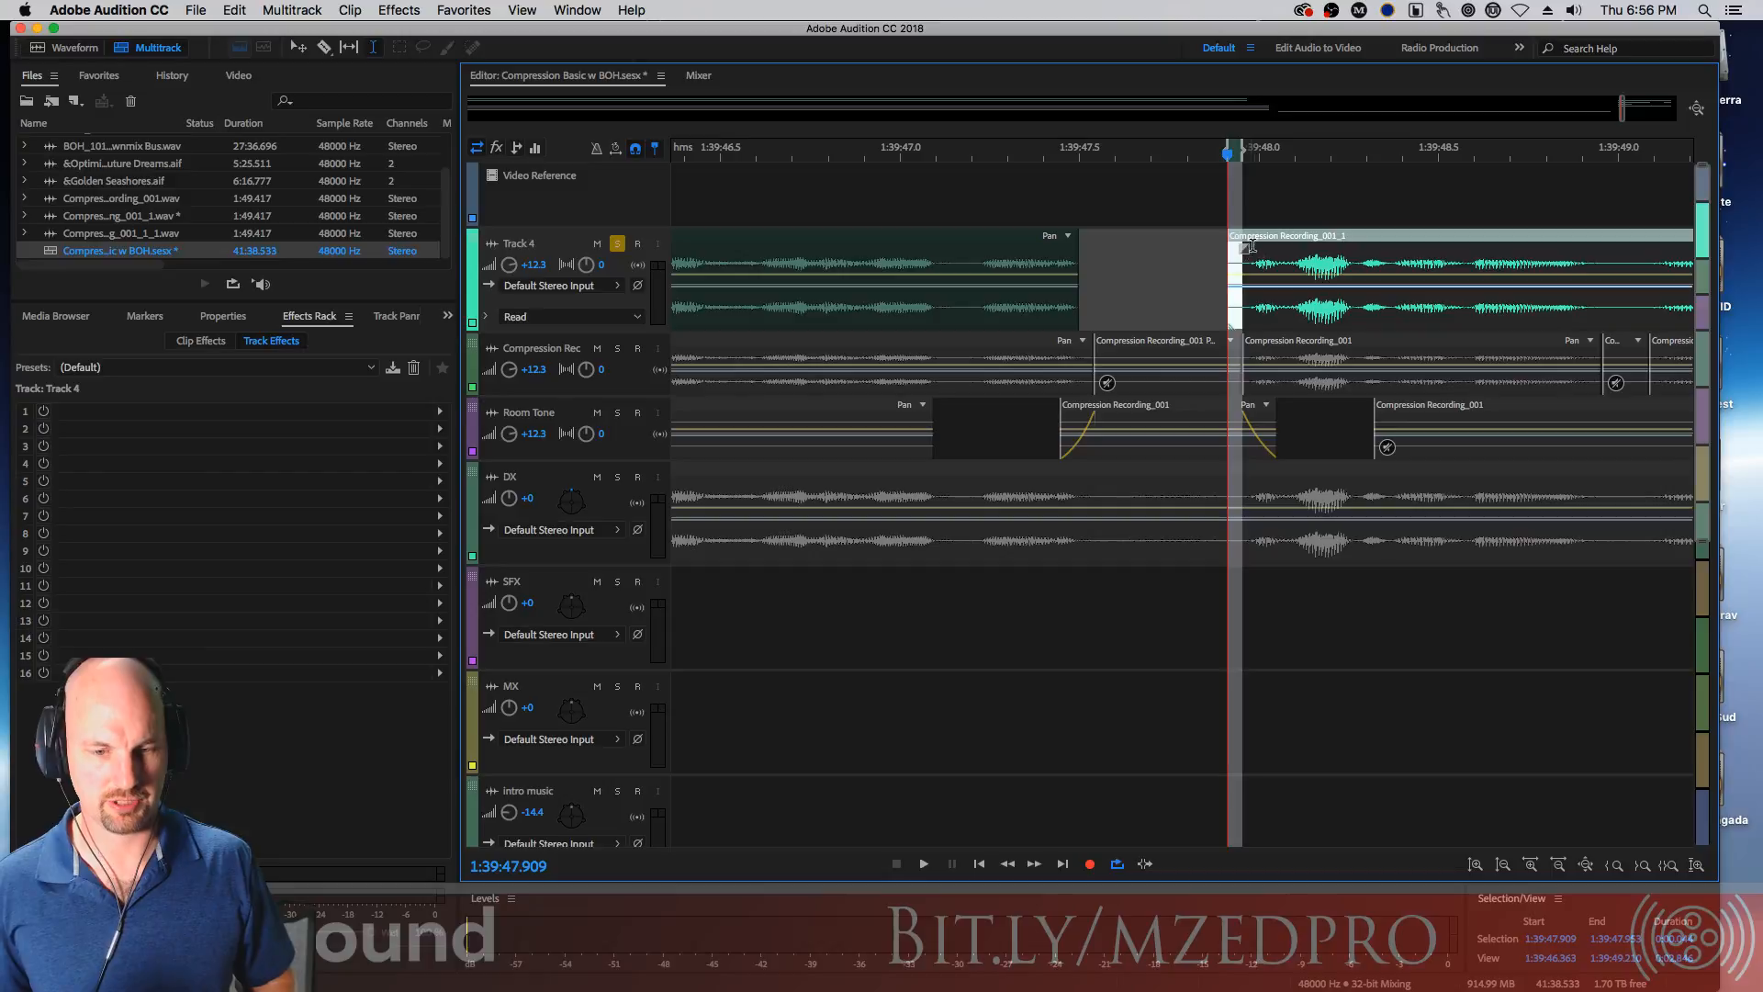
left_click_drag(1252, 246, 1255, 286)
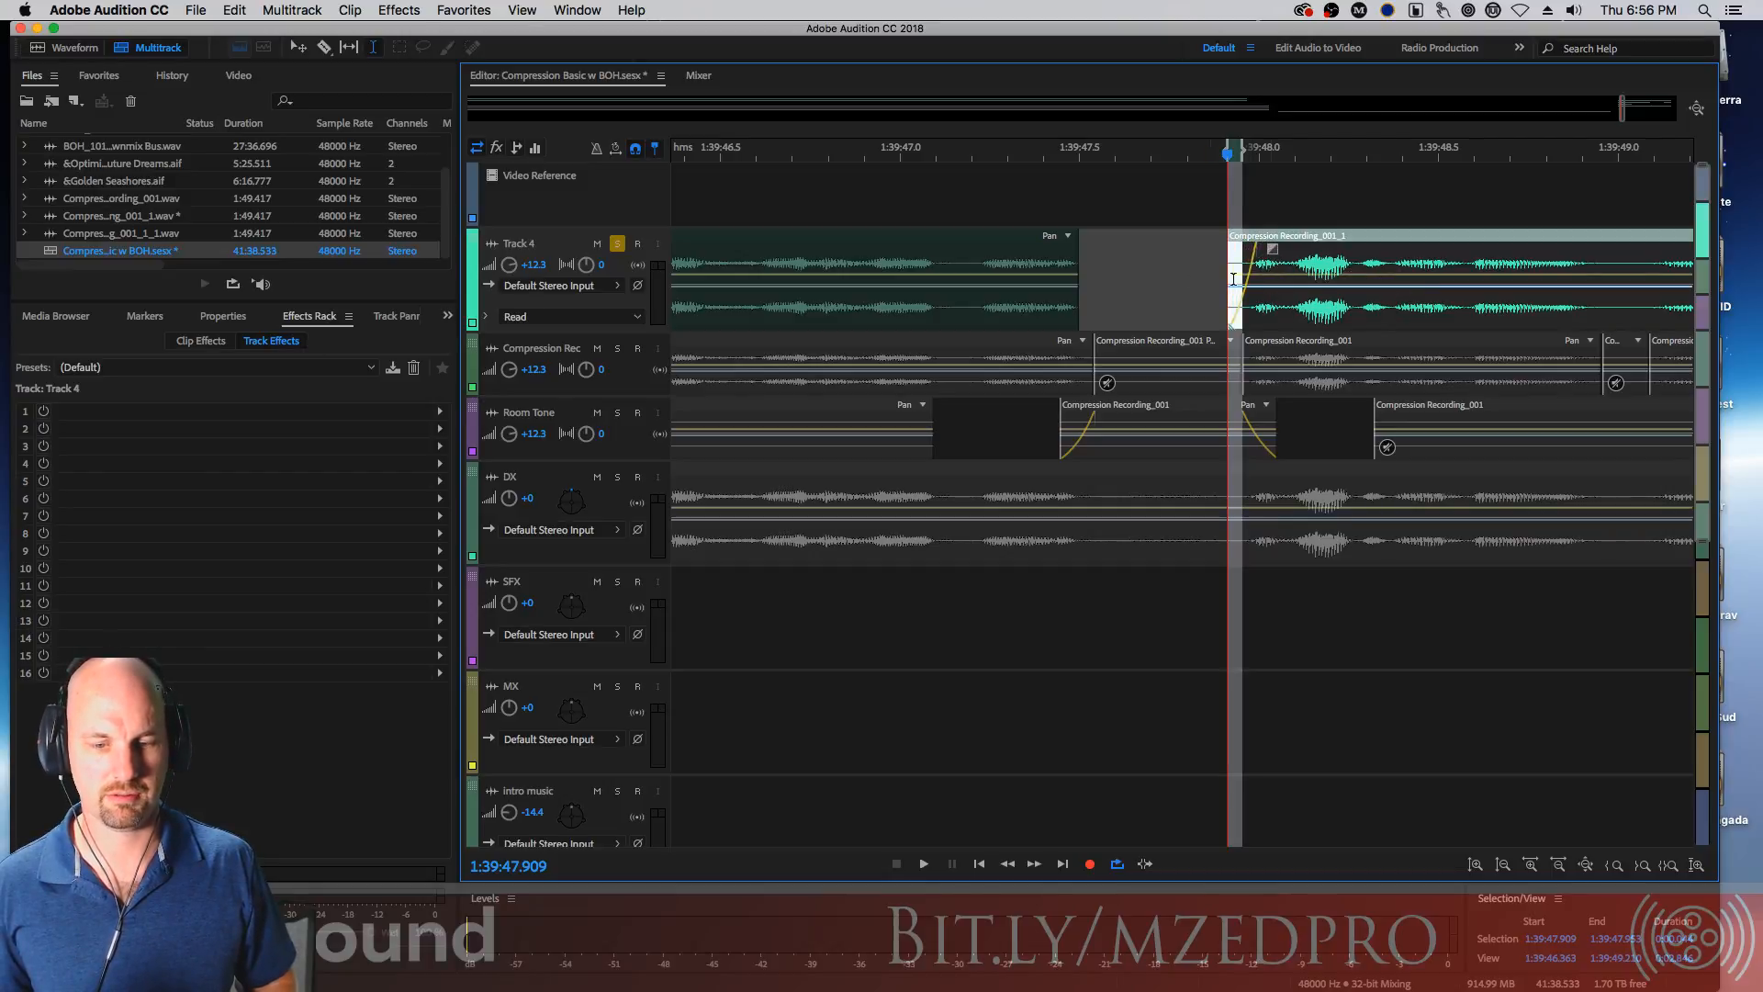
mouse_move(1074, 322)
left_mouse_down()
mouse_move(1128, 323)
mouse_move(1095, 323)
left_mouse_up()
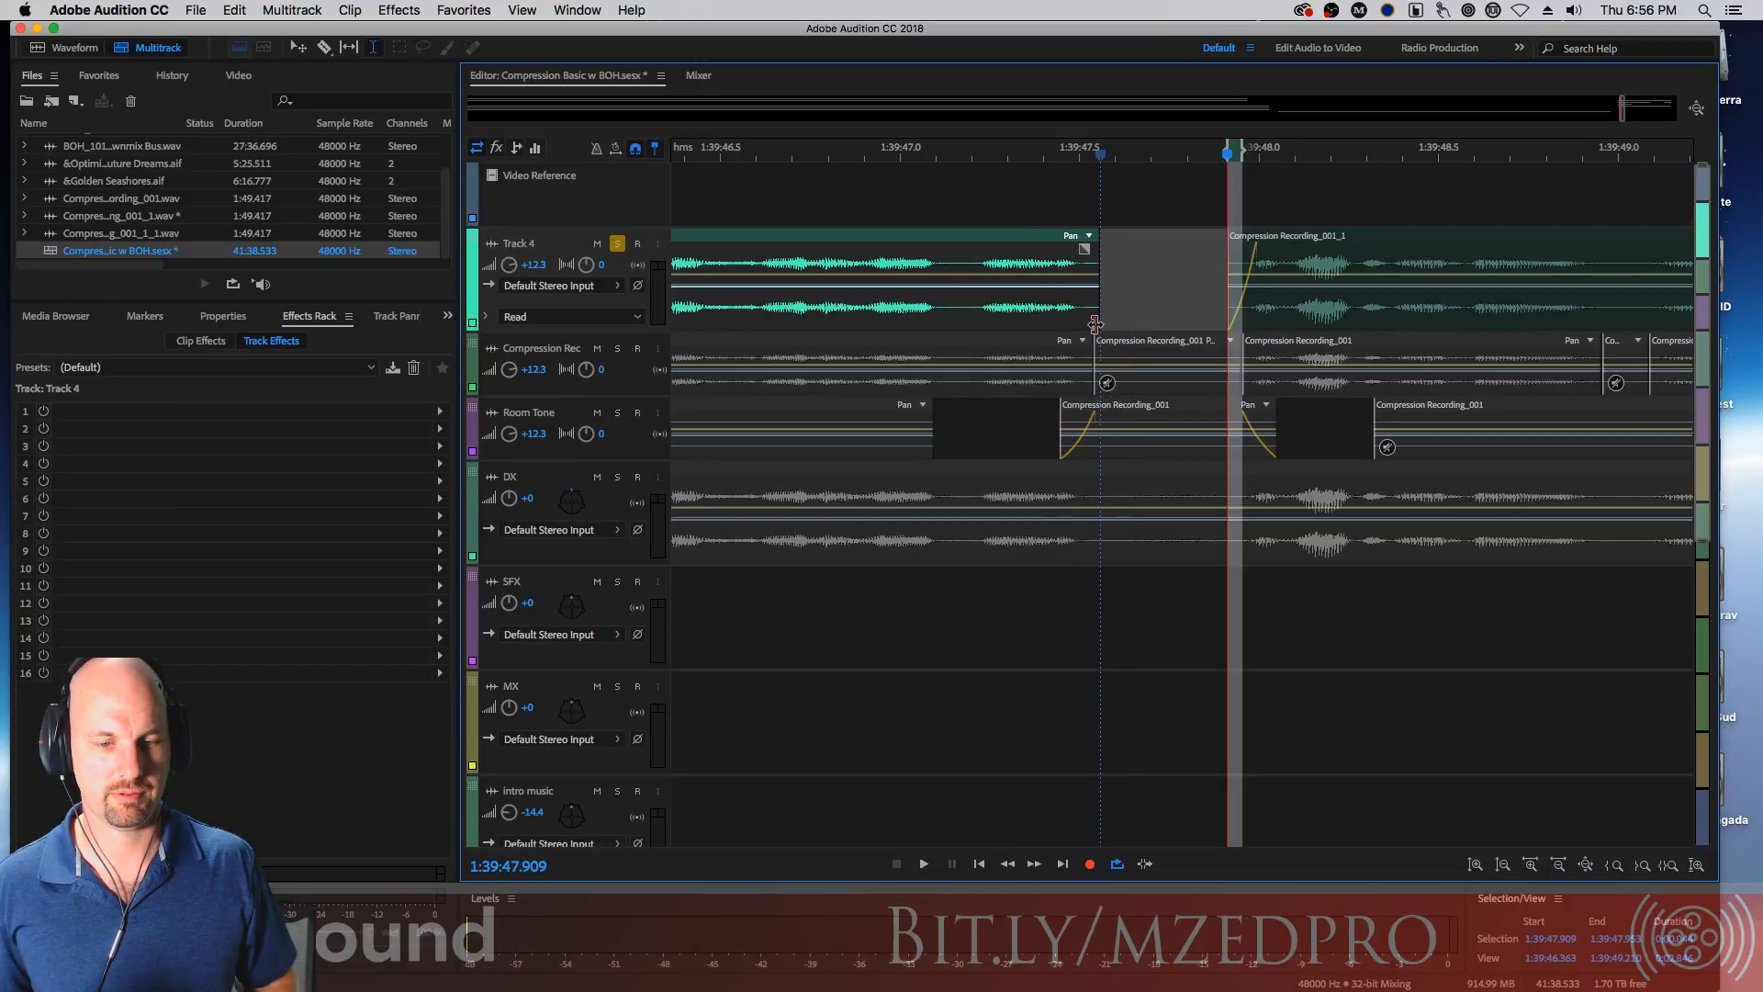
left_click_drag(1082, 249, 1064, 283)
Play back Track 4 from about 1:39:41 through the edited room-tone gap
left_click(1173, 287)
key("minus")
key("minus")
key("minus")
key("minus")
key("minus")
key("minus")
key("minus")
key("minus")
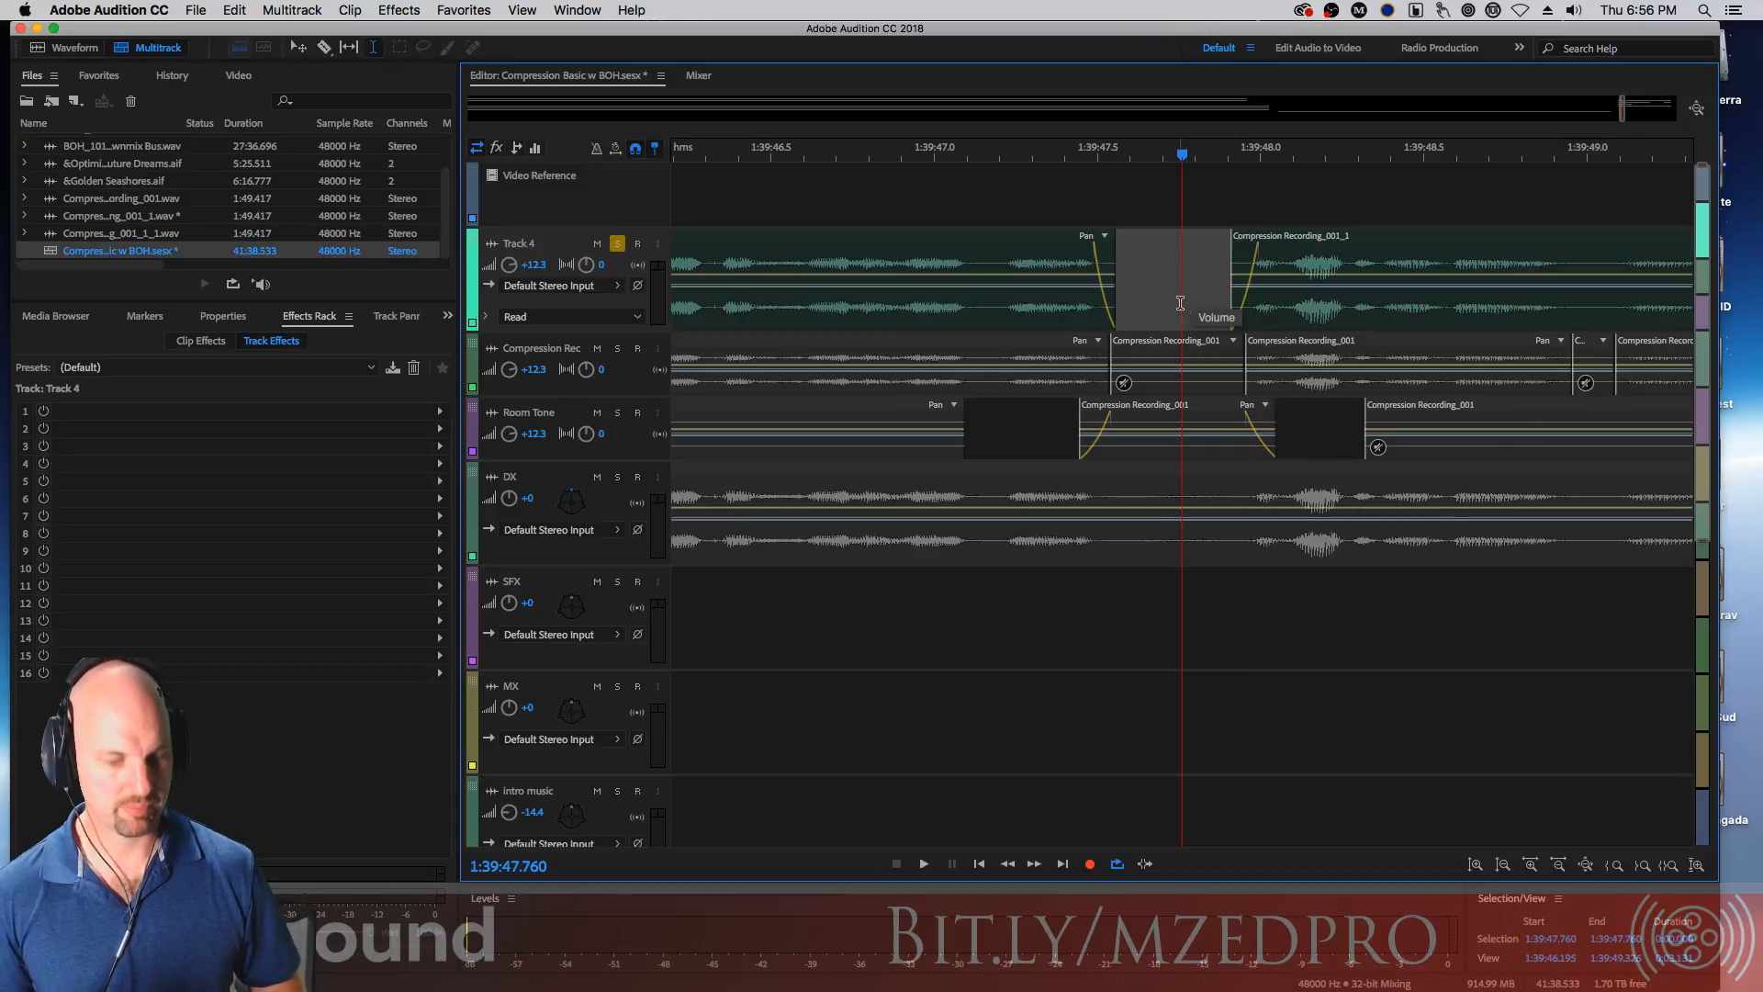
key("minus")
key("minus")
key("minus")
key("minus")
key("minus")
key("minus")
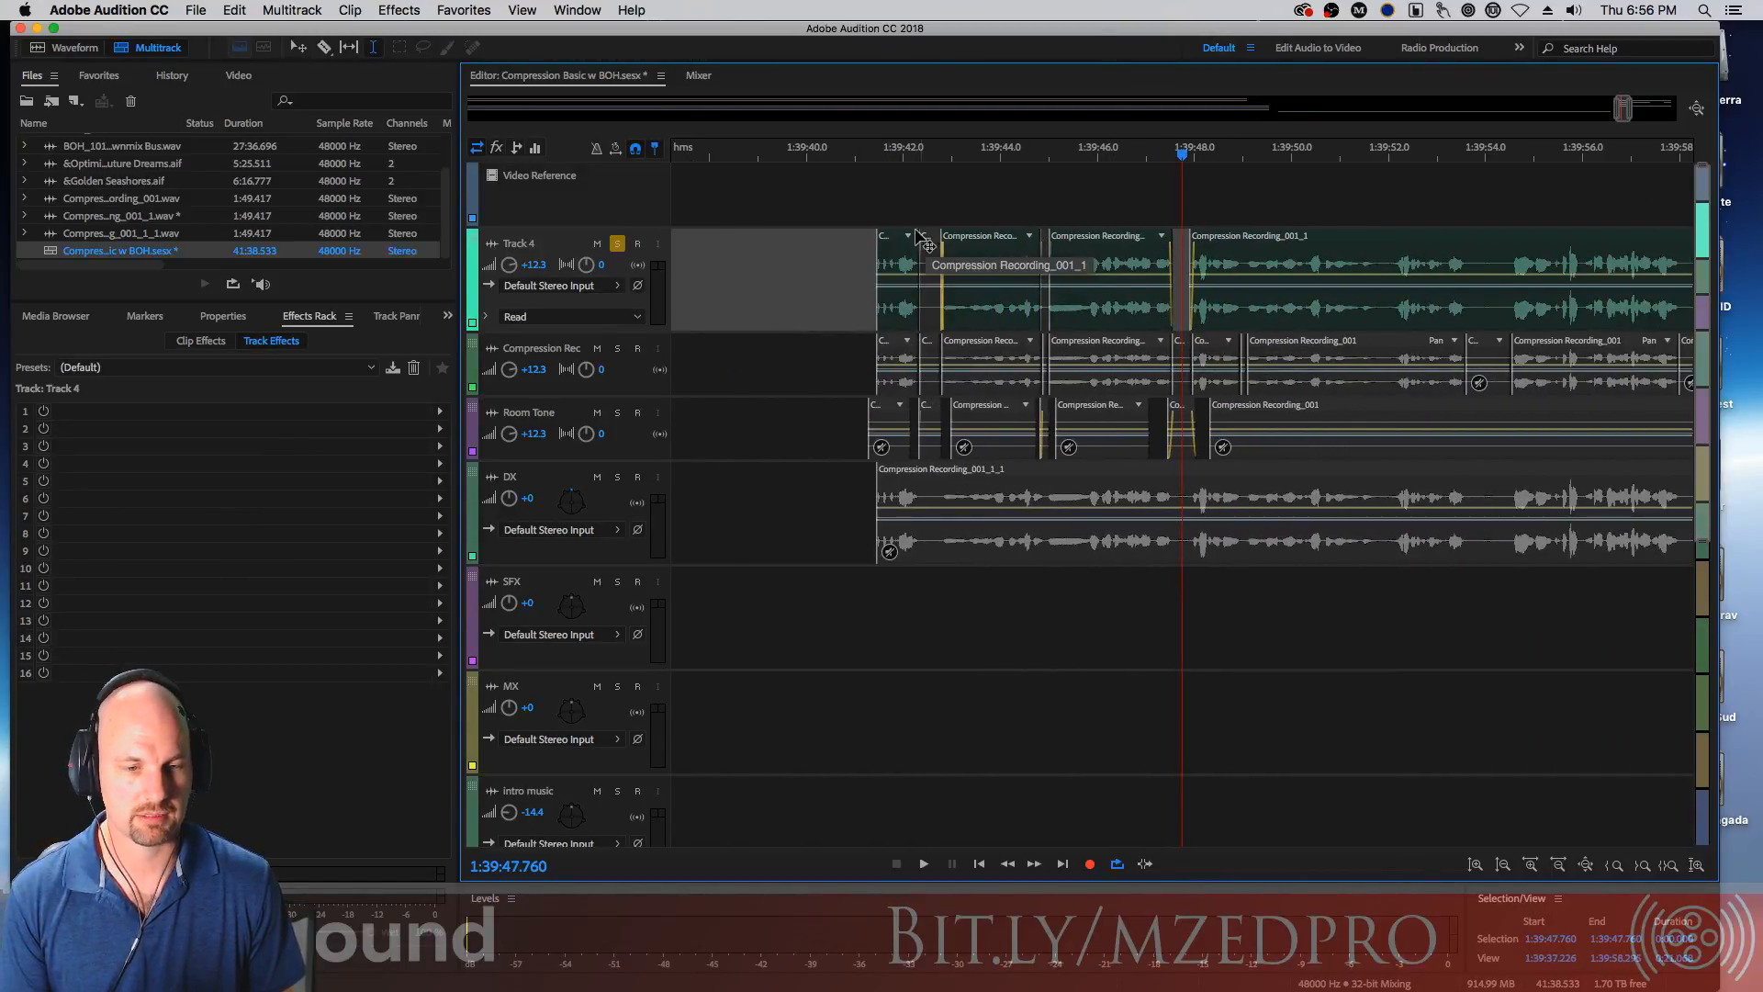
left_click(857, 256)
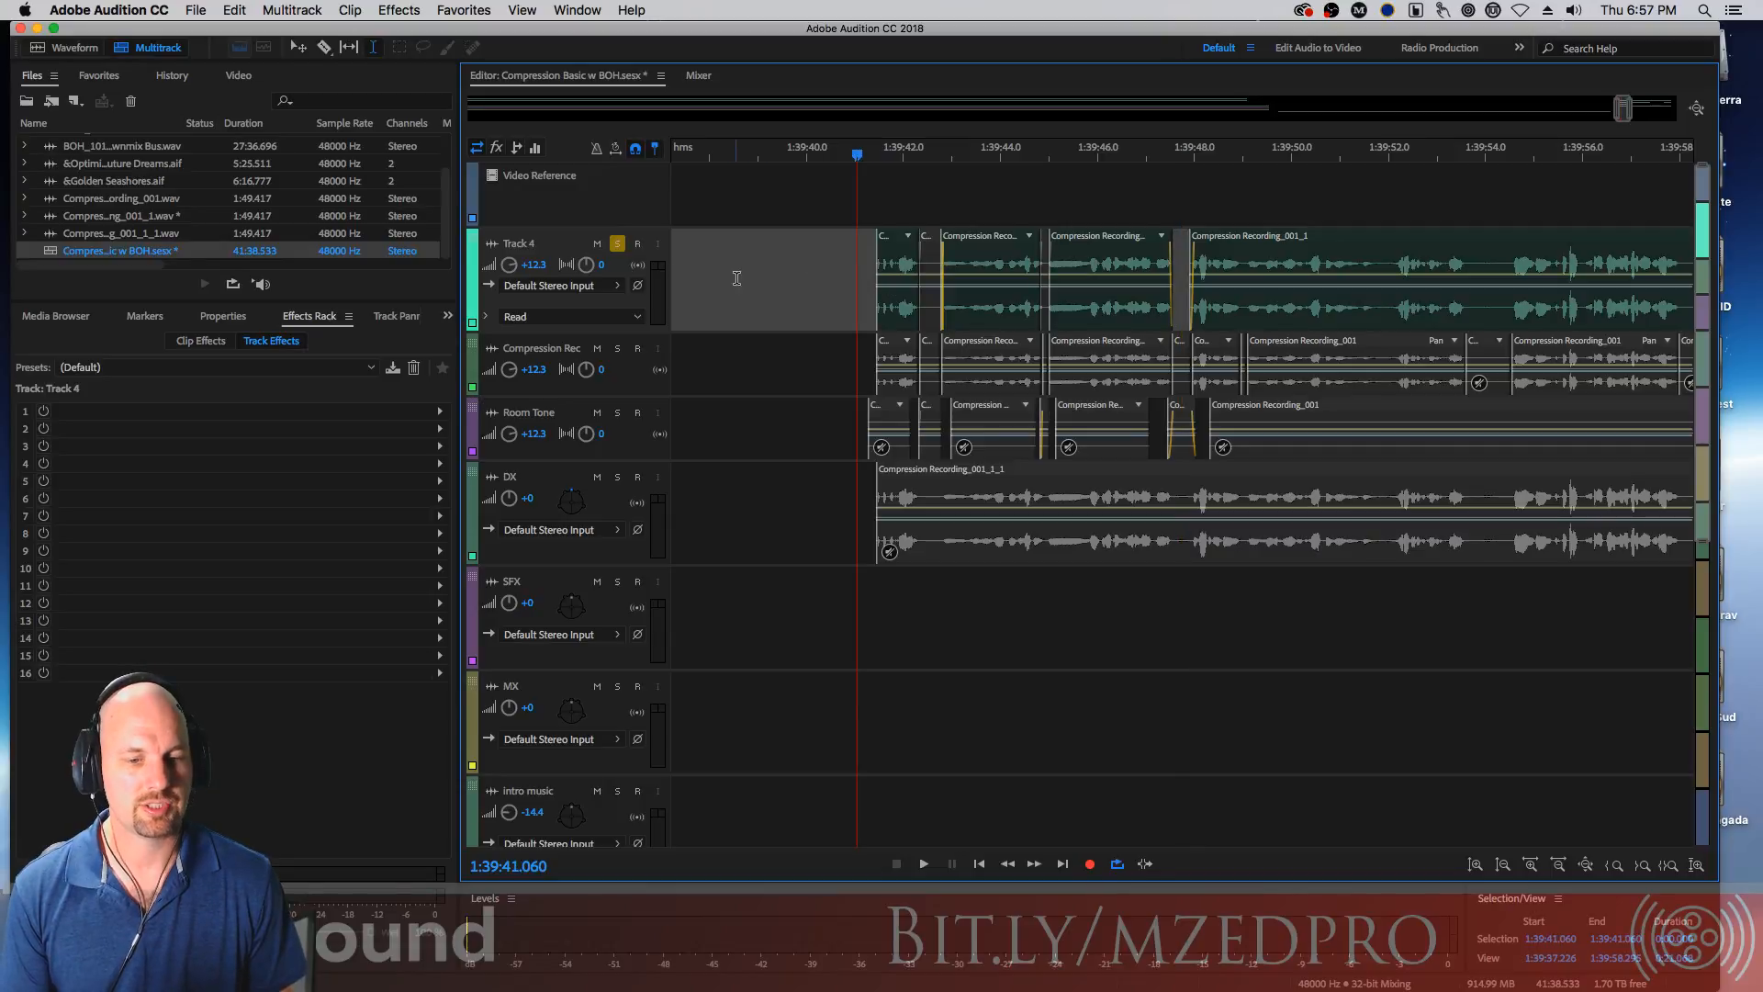
key("space")
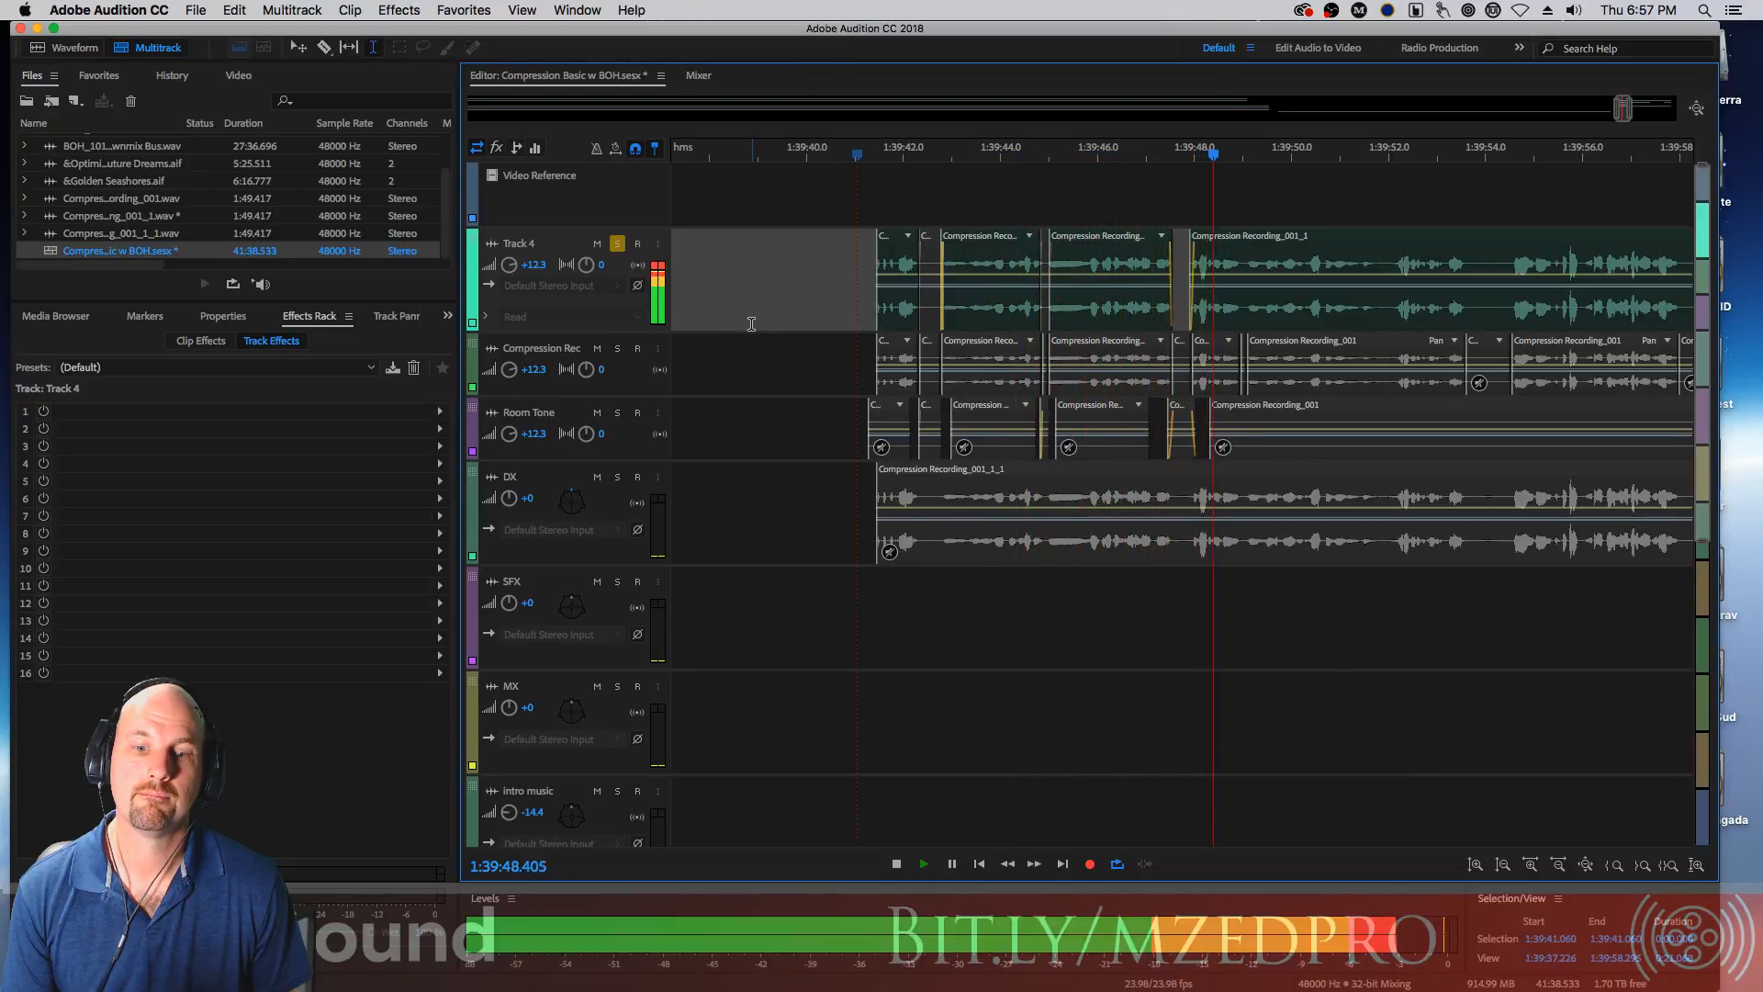
key("space")
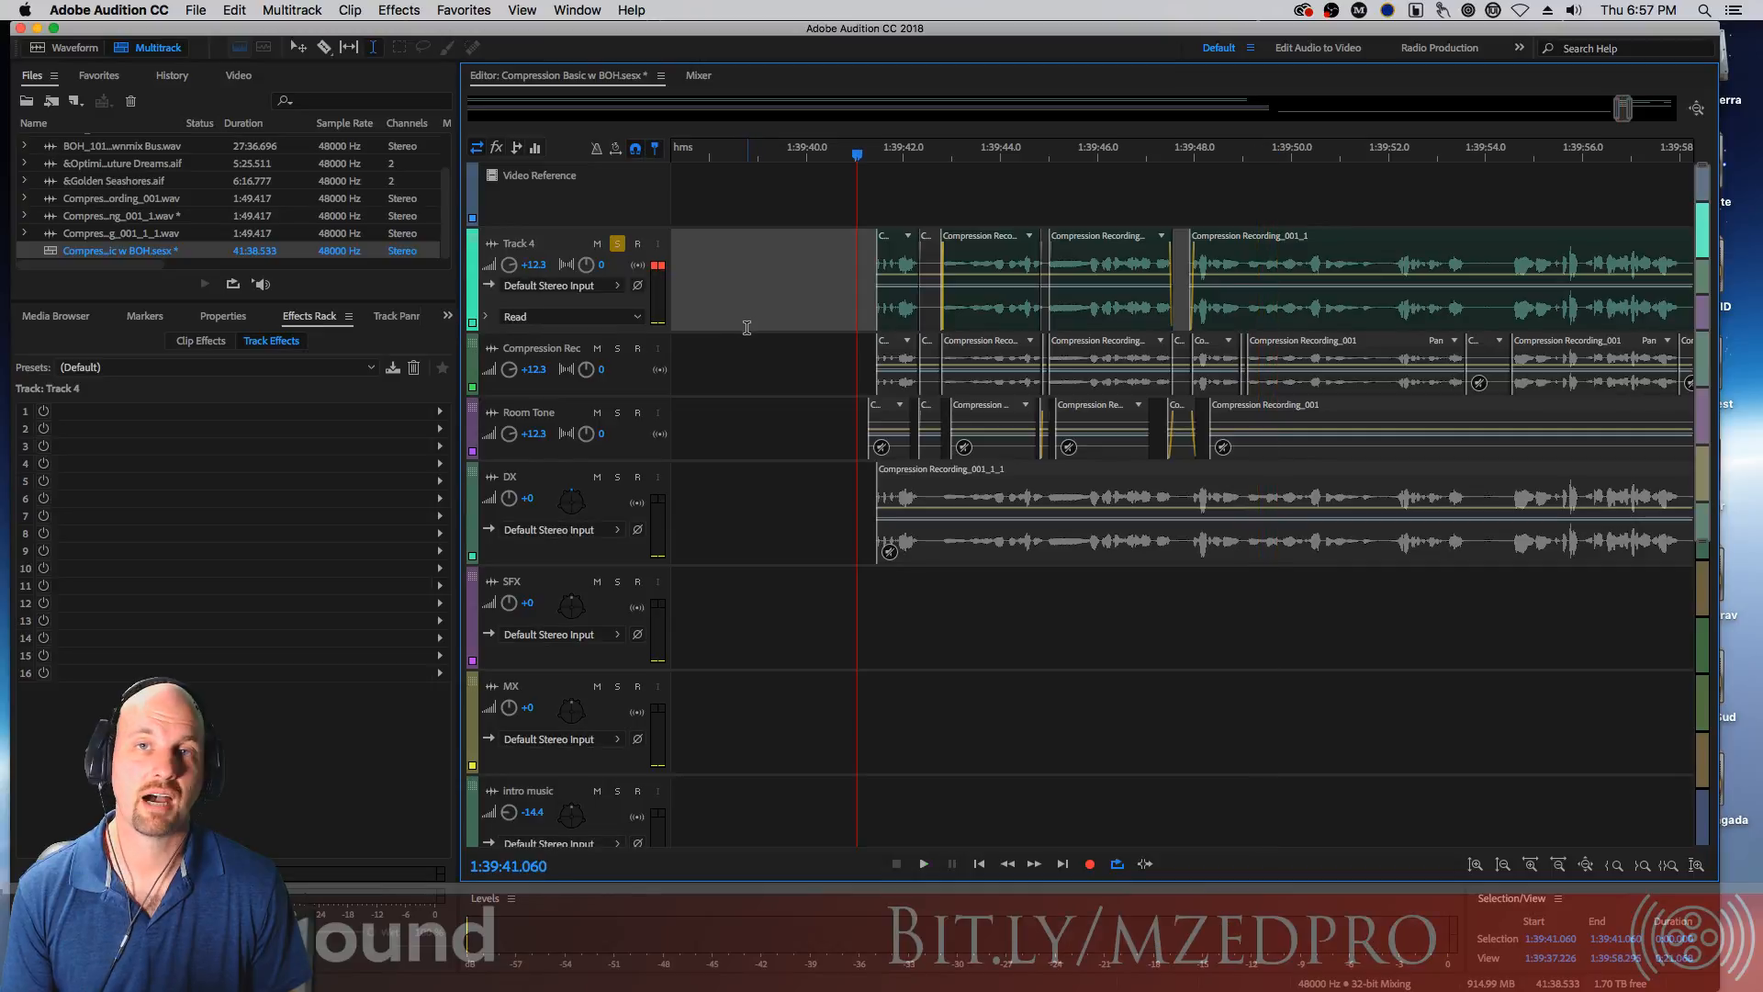
Delete Track 4's middle segment over the room-tone clip near 1:39:44.9
left_click(1037, 201)
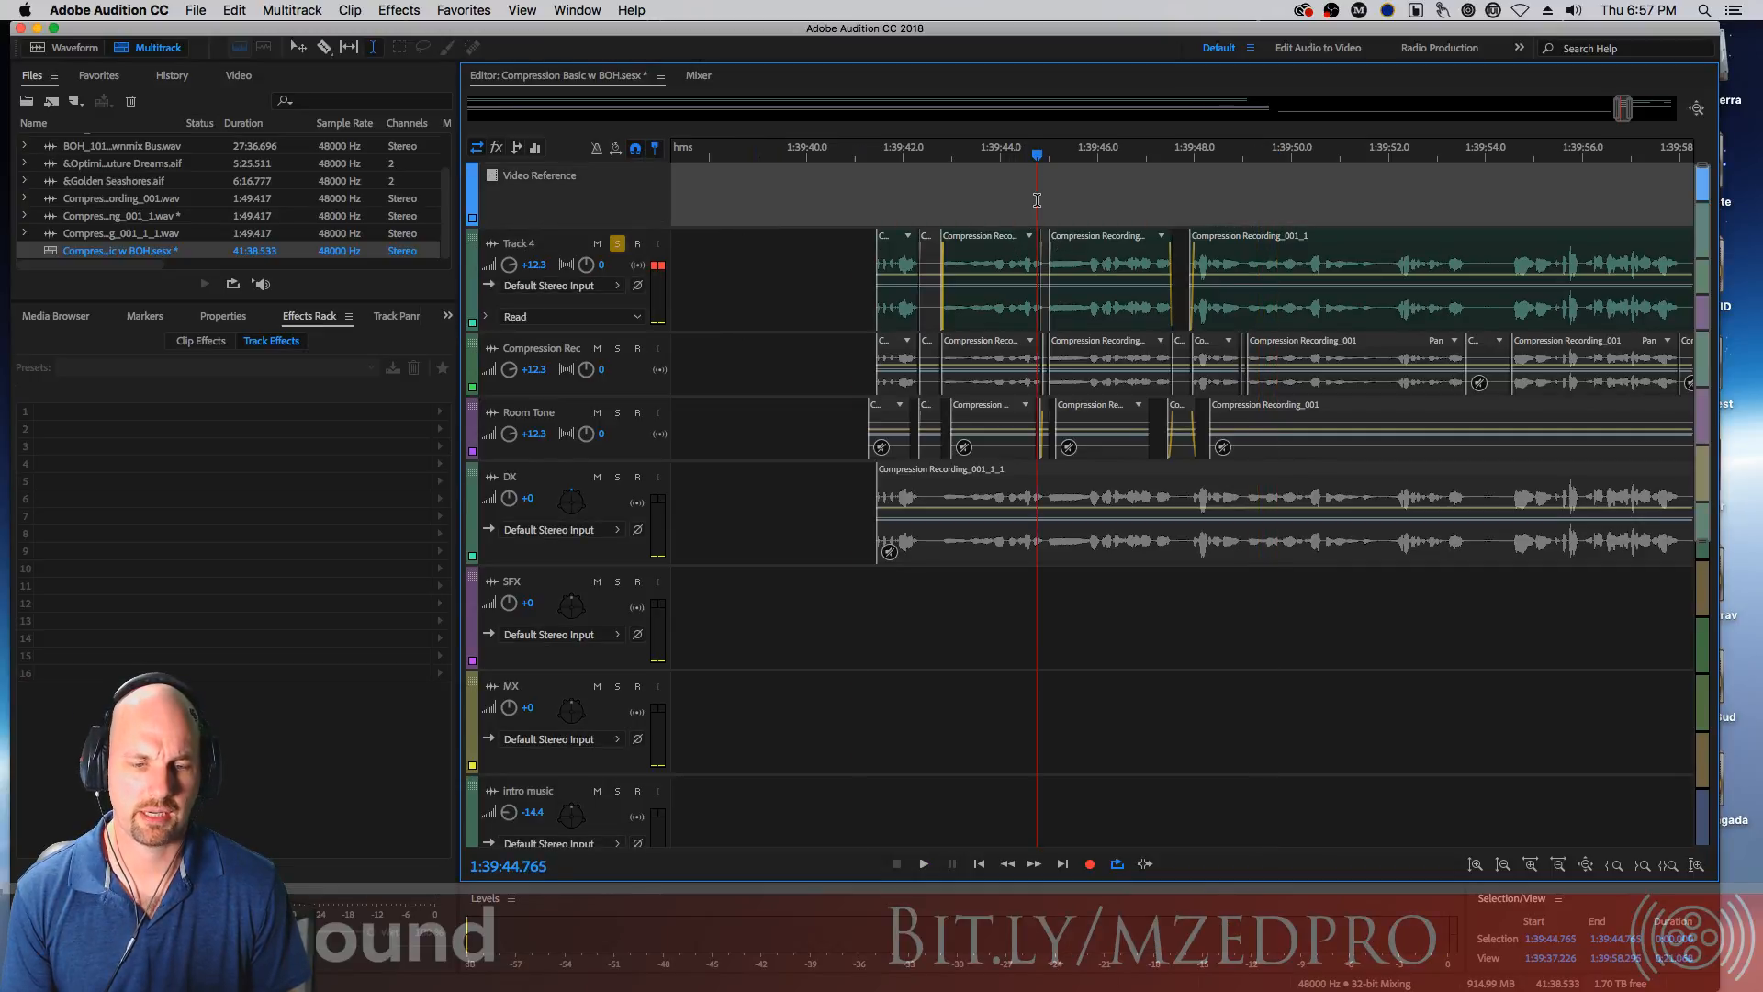
key("=")
key("=")
key("=")
key("=")
key("=")
key("=")
key("=")
key("=")
key("=")
key("=")
key("=")
key("=")
key("=")
key("=")
key("=")
key("=")
key("=")
key("=")
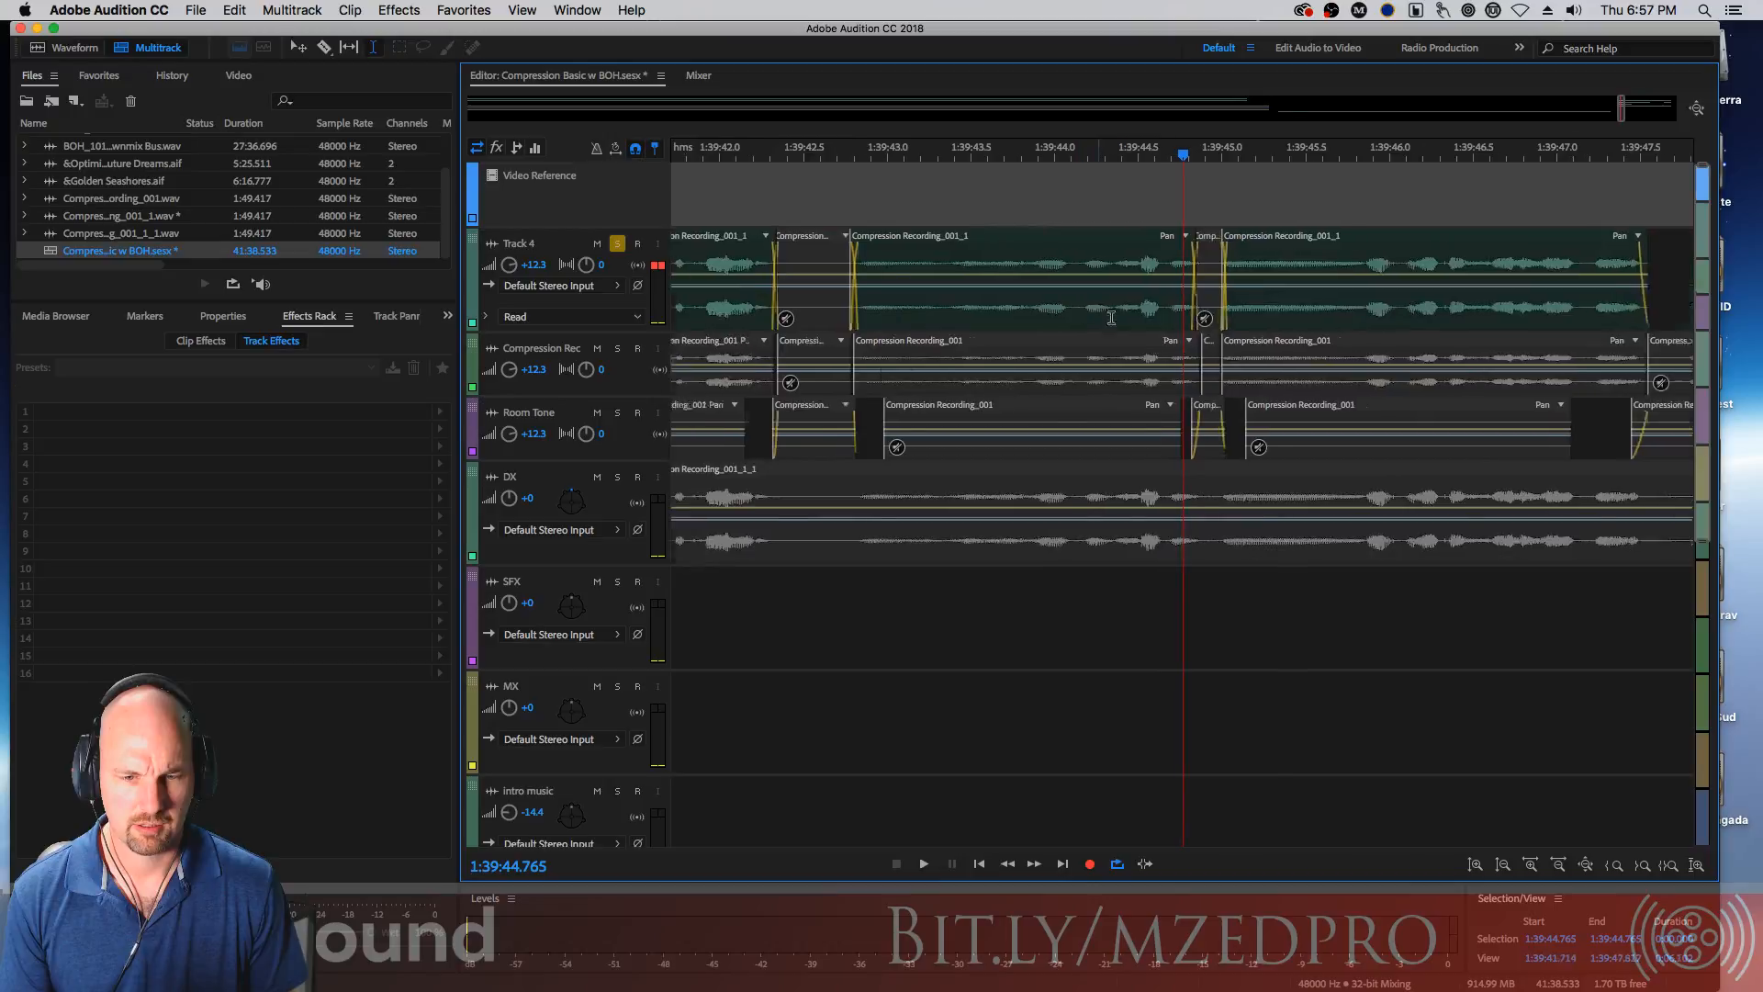
key("=")
key("=")
key("=")
key("=")
key("=")
left_click(1254, 317)
key("Delete")
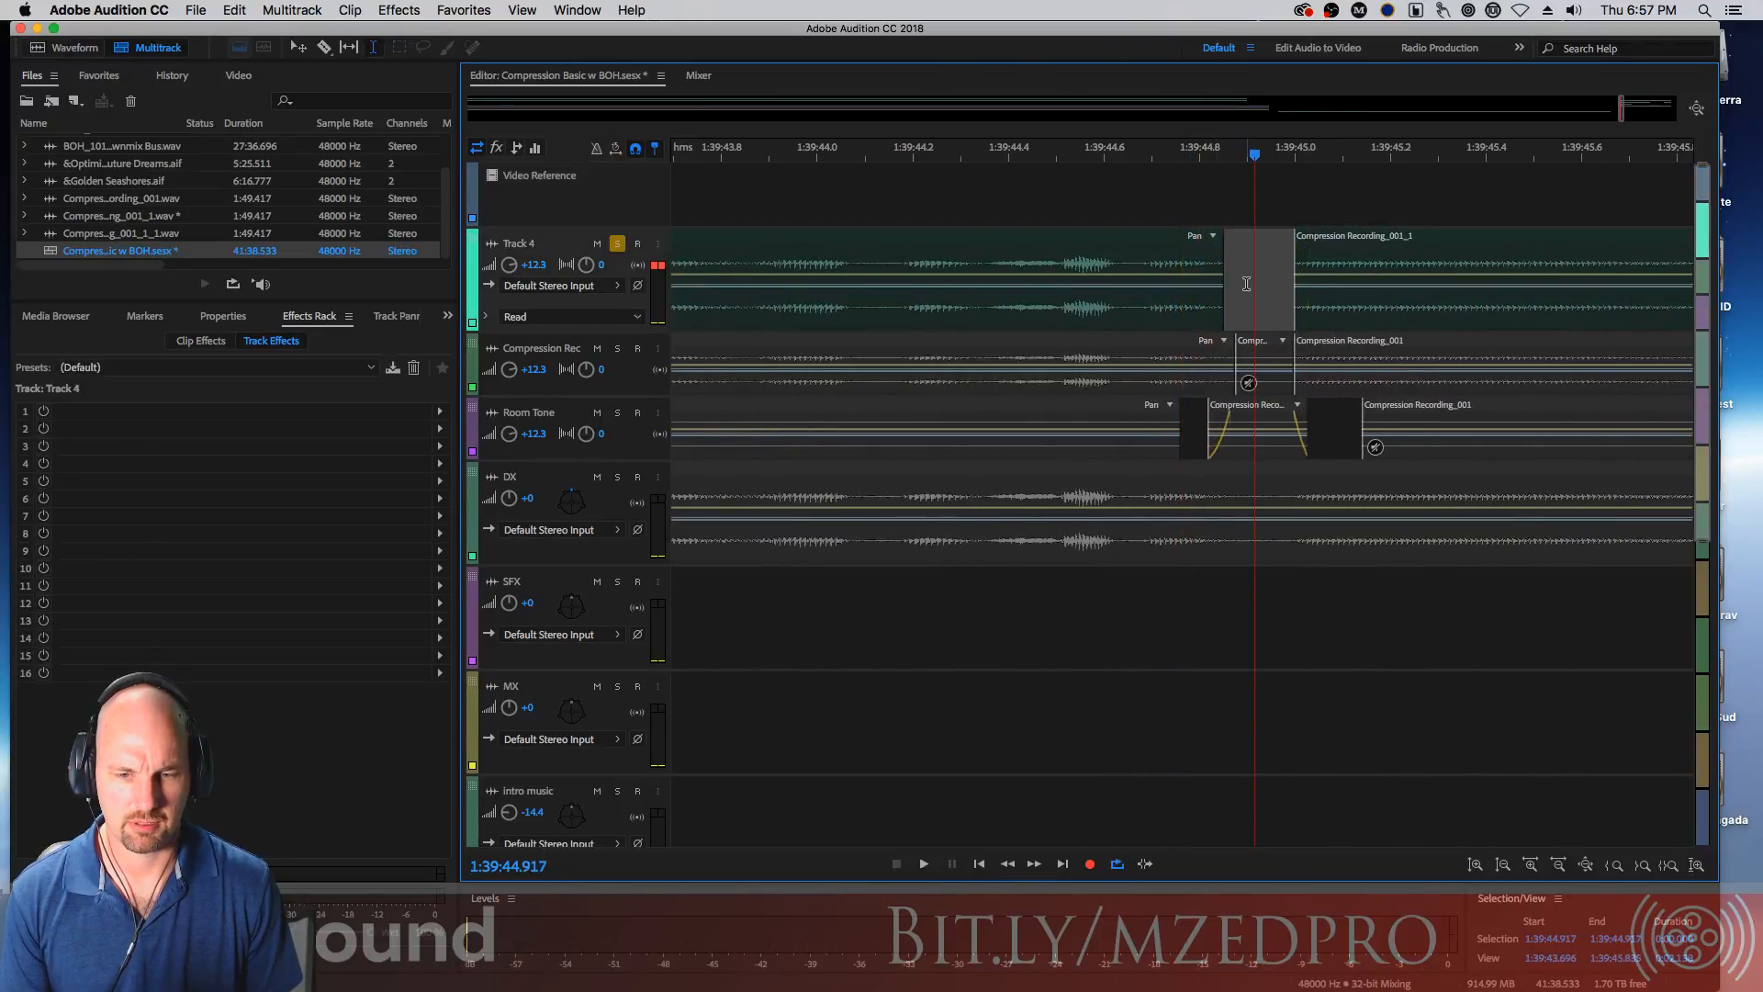
Extend the Track 4 clips on both sides of the gap near 1:39:44.9 and add a fade-out and fade-in
left_click(1219, 325)
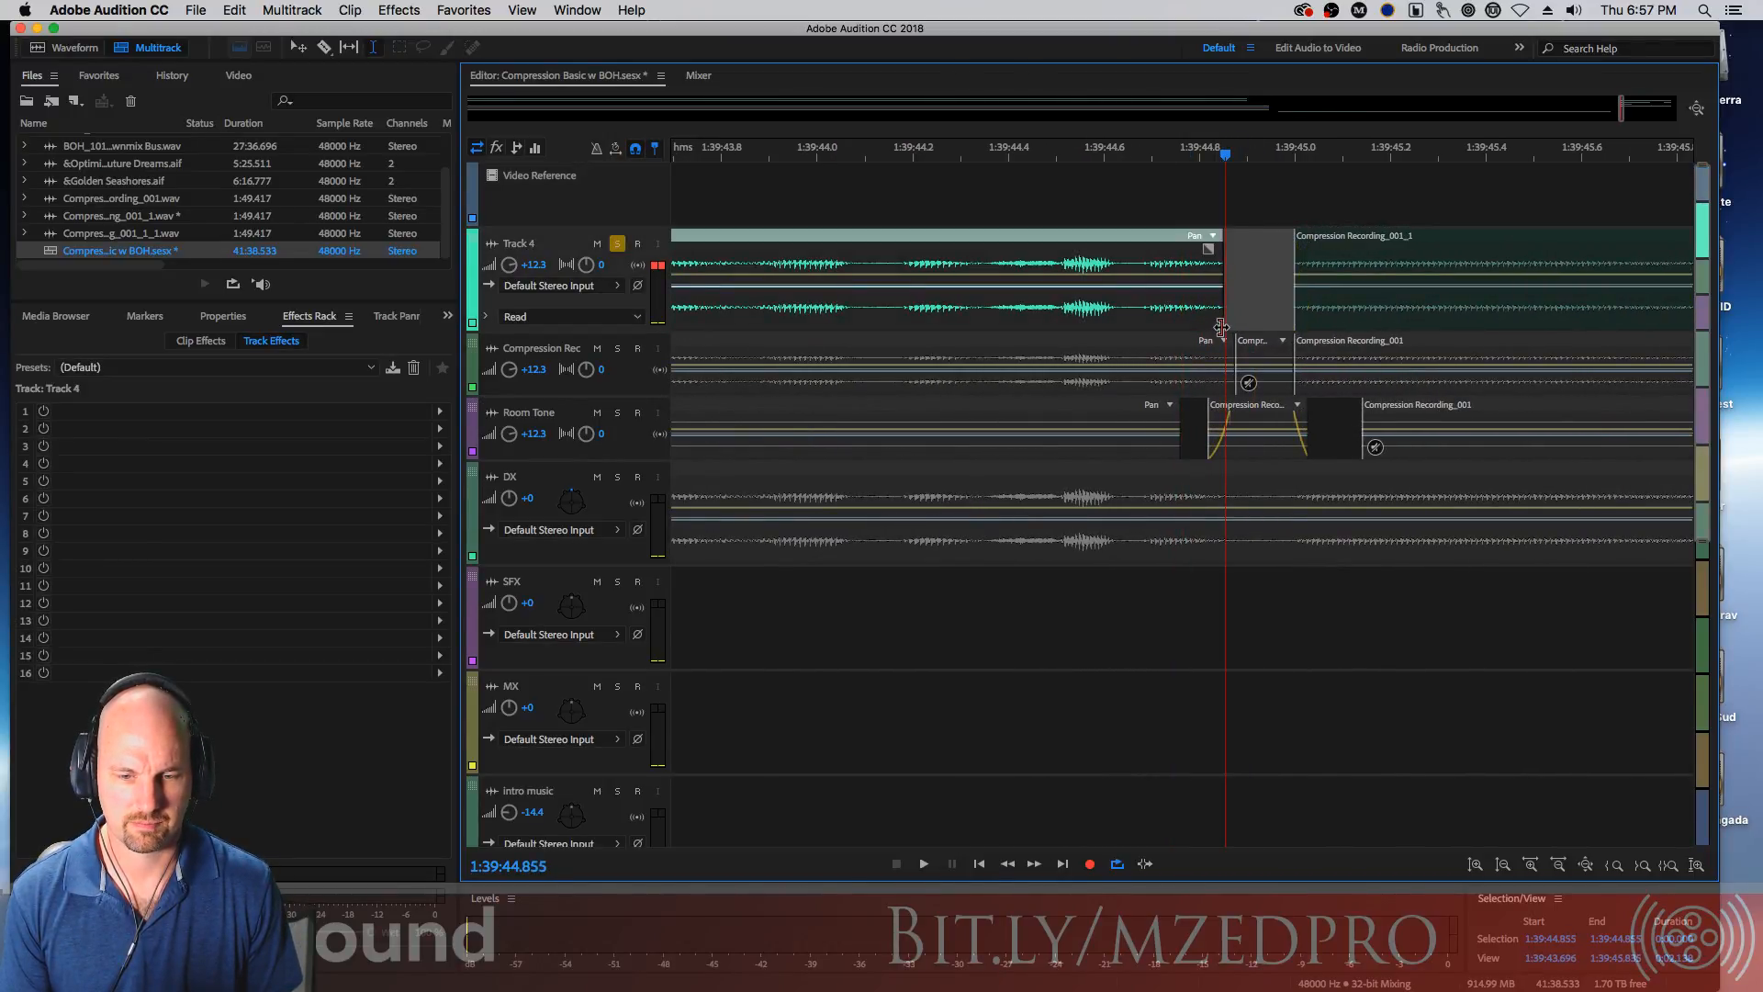
left_click_drag(1221, 326, 1242, 326)
left_click_drag(1228, 250, 1213, 249)
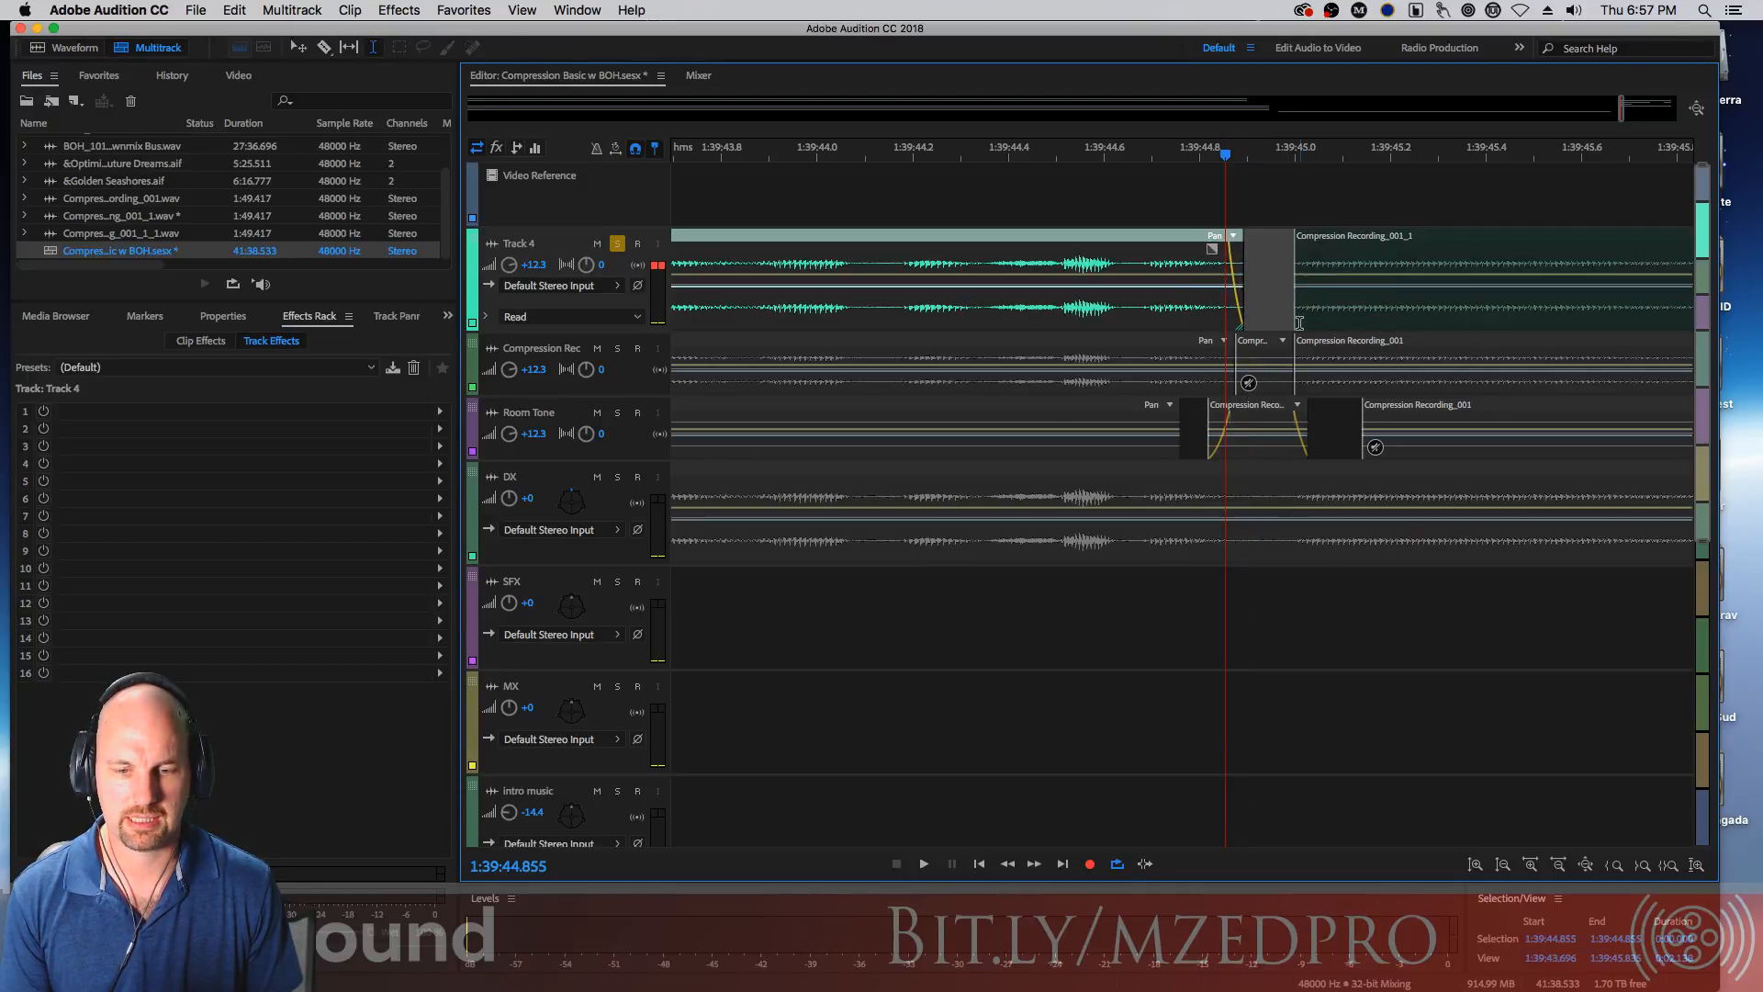
left_click_drag(1297, 326, 1276, 322)
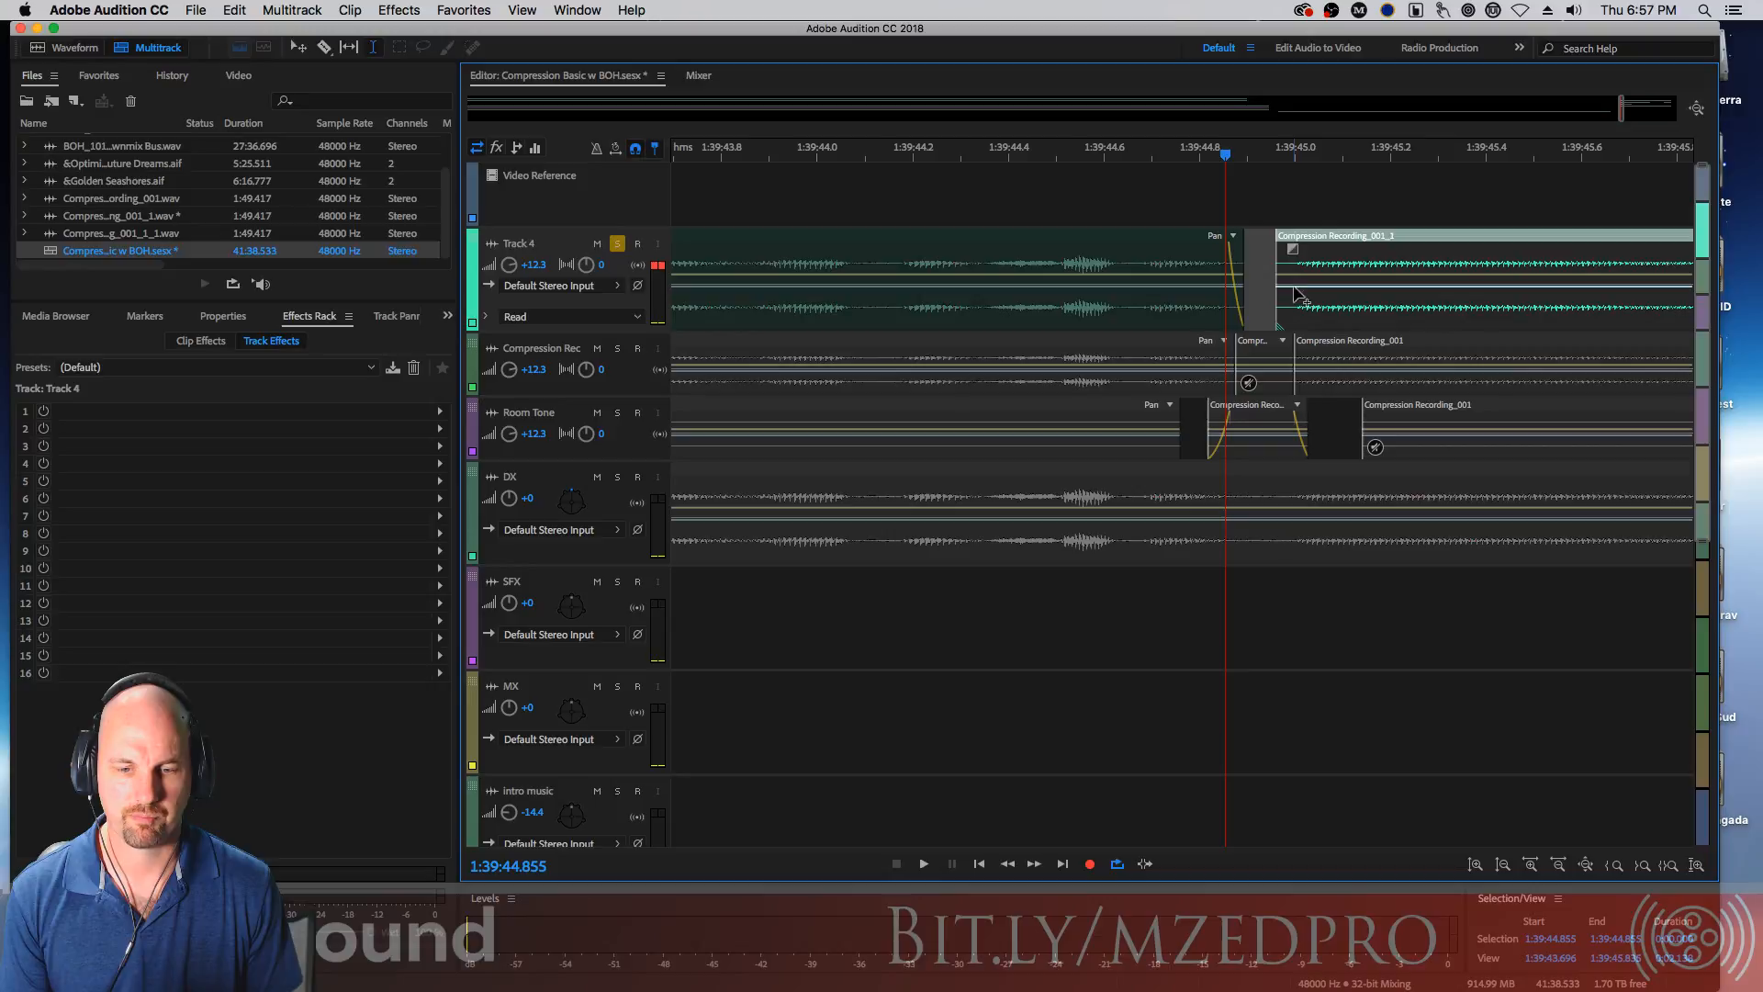
mouse_move(1293, 250)
left_mouse_down()
mouse_move(1310, 267)
mouse_move(1309, 250)
left_mouse_up()
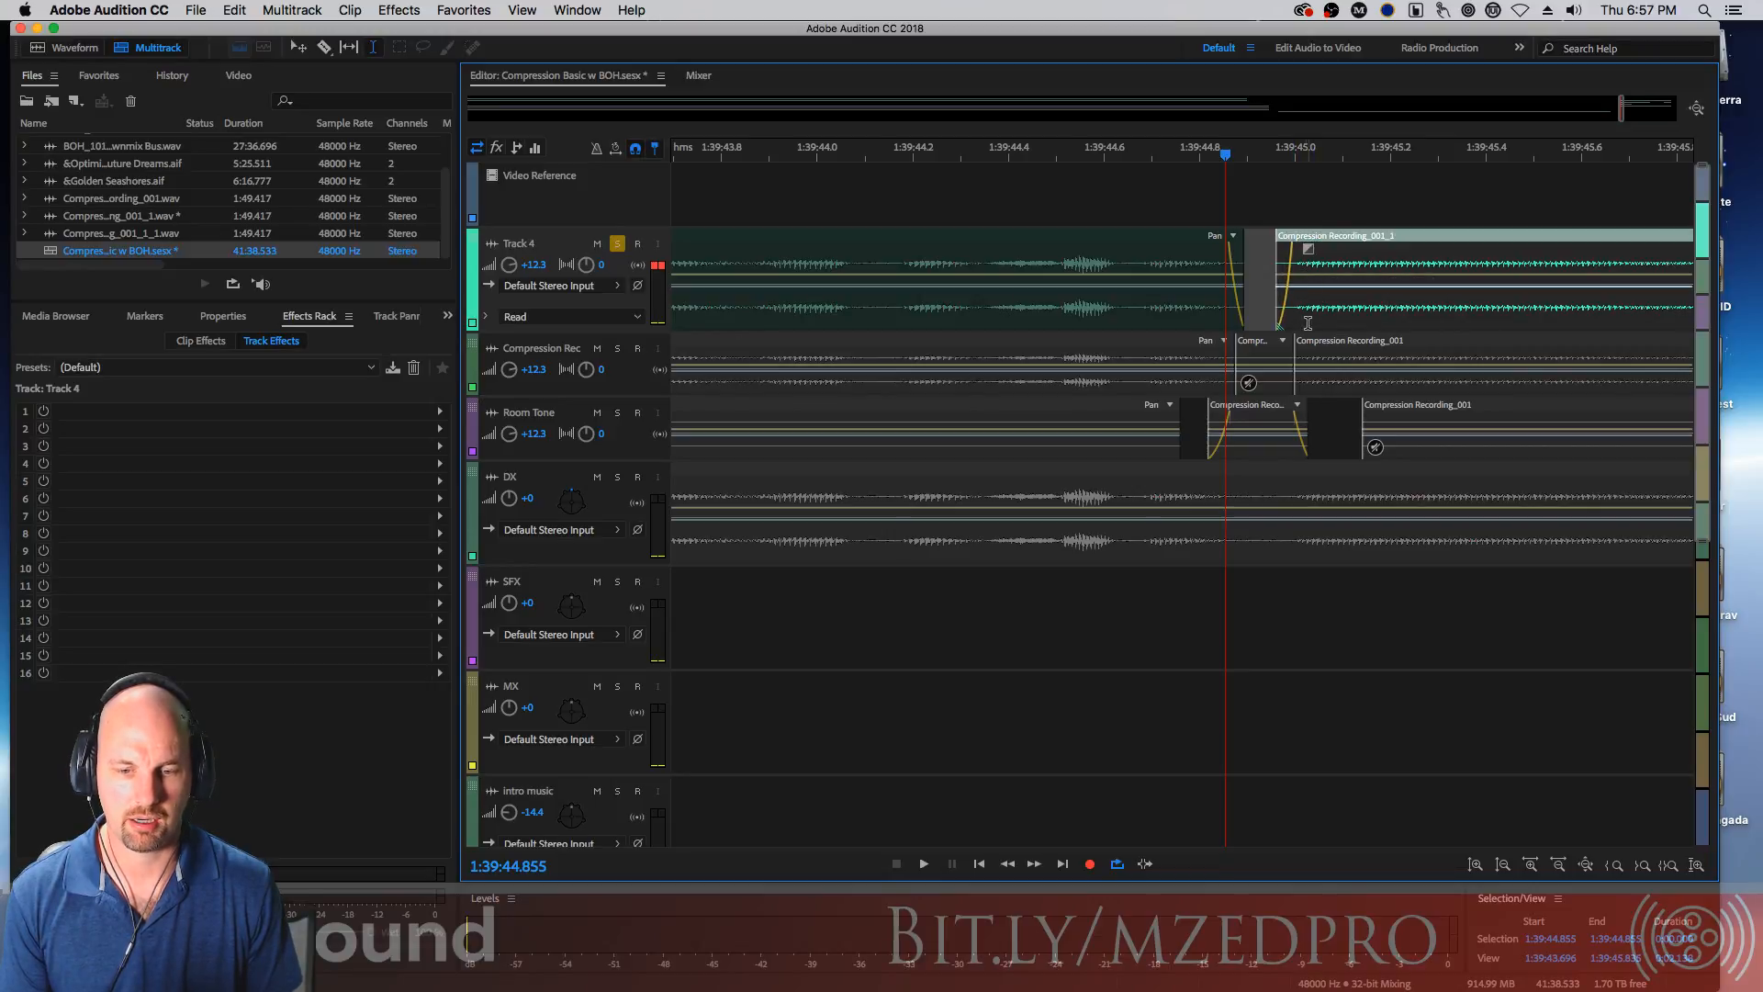
Play back the session from about 1:39:41 through the edited gaps
key("minus")
key("minus")
key("minus")
key("minus")
key("minus")
key("minus")
key("minus")
key("minus")
key("minus")
key("minus")
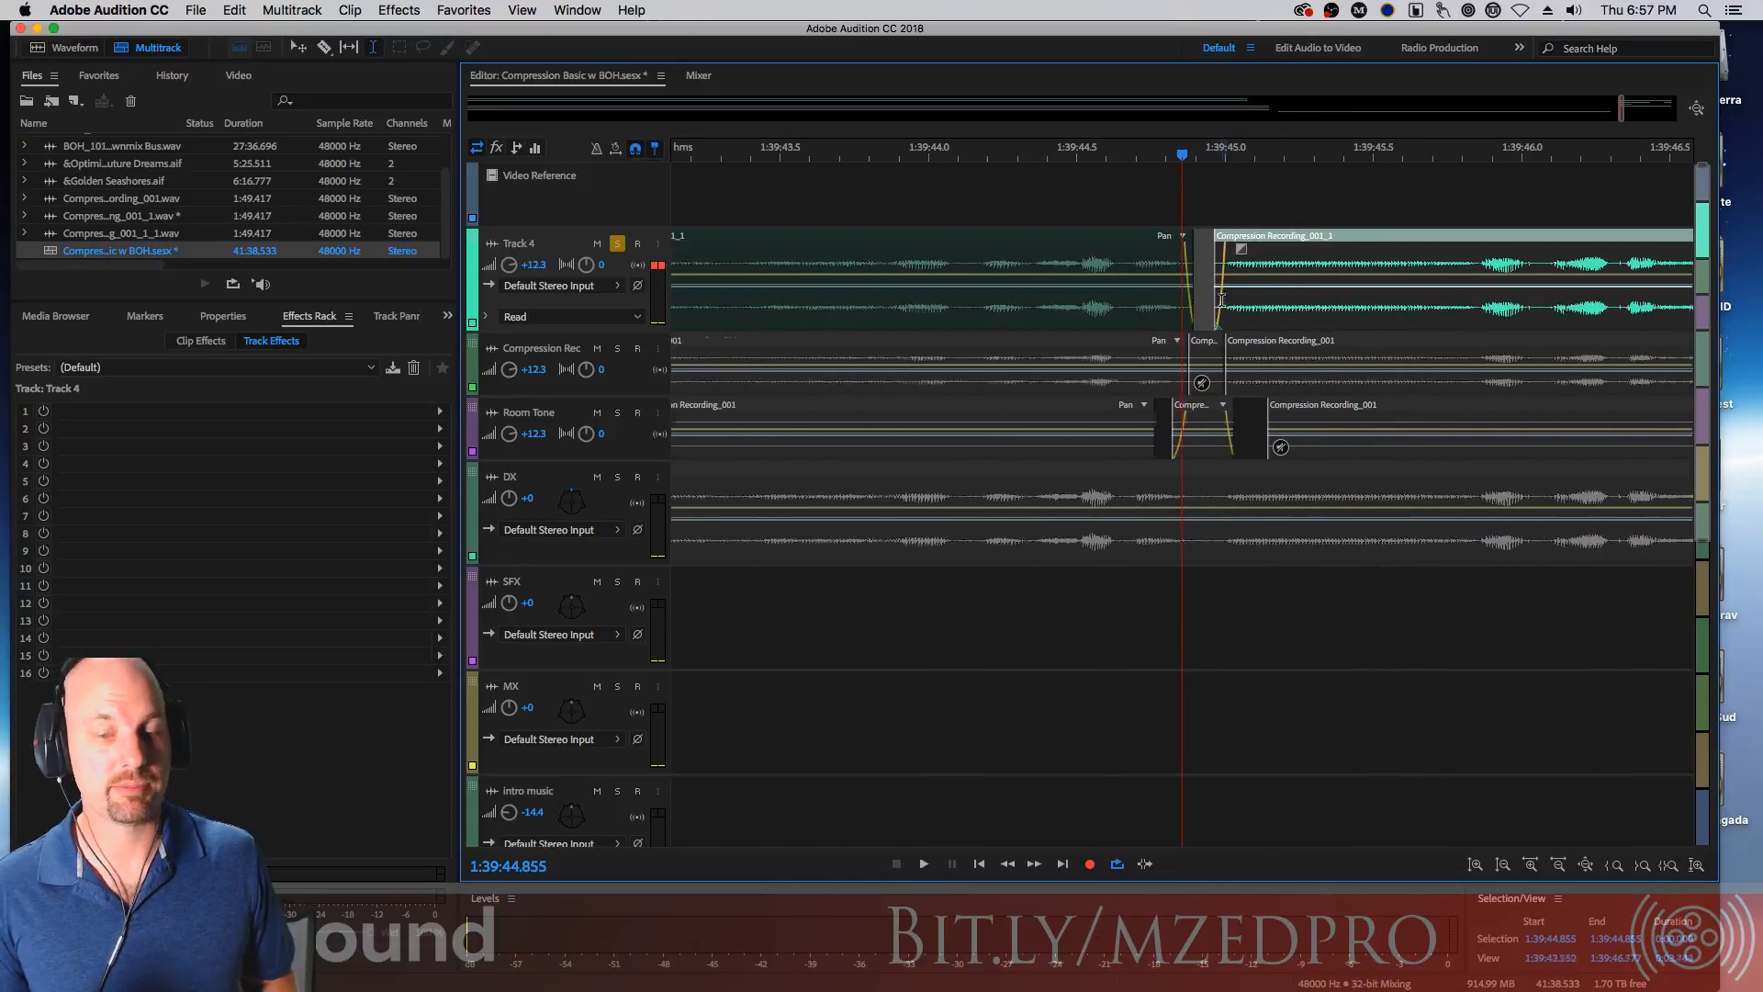
key("minus")
key("minus")
key("minus")
key("minus")
key("minus")
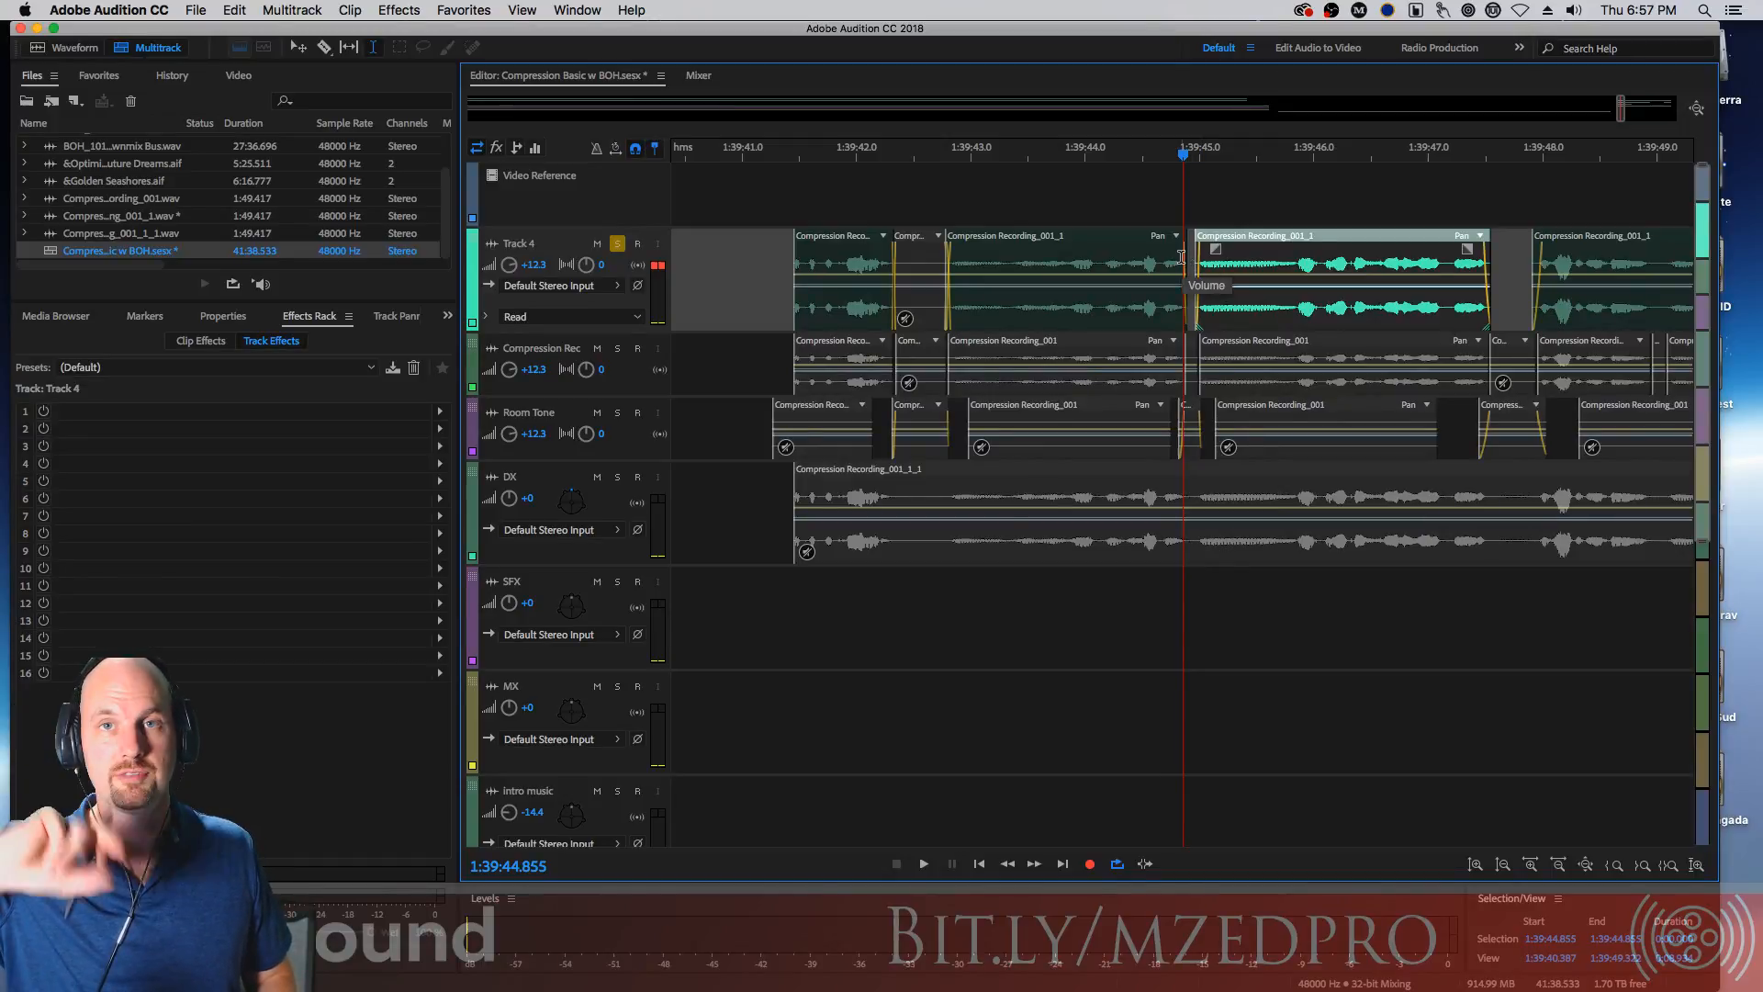
left_click(749, 161)
key("space")
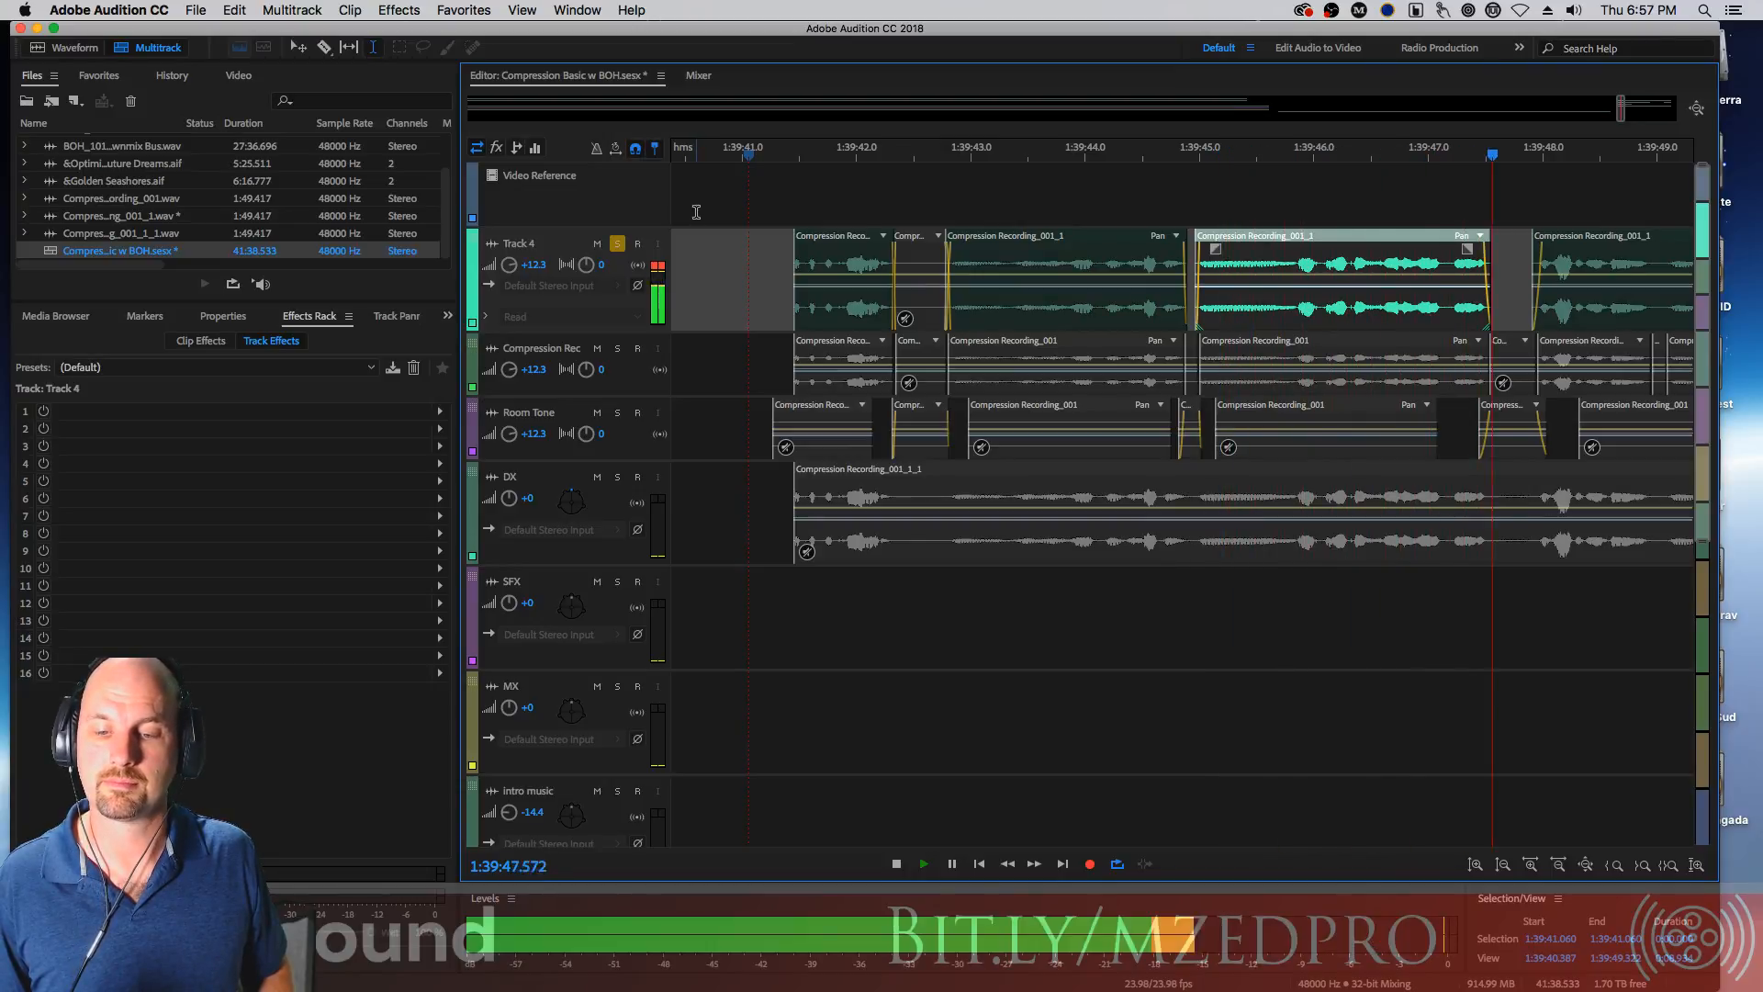
key("space")
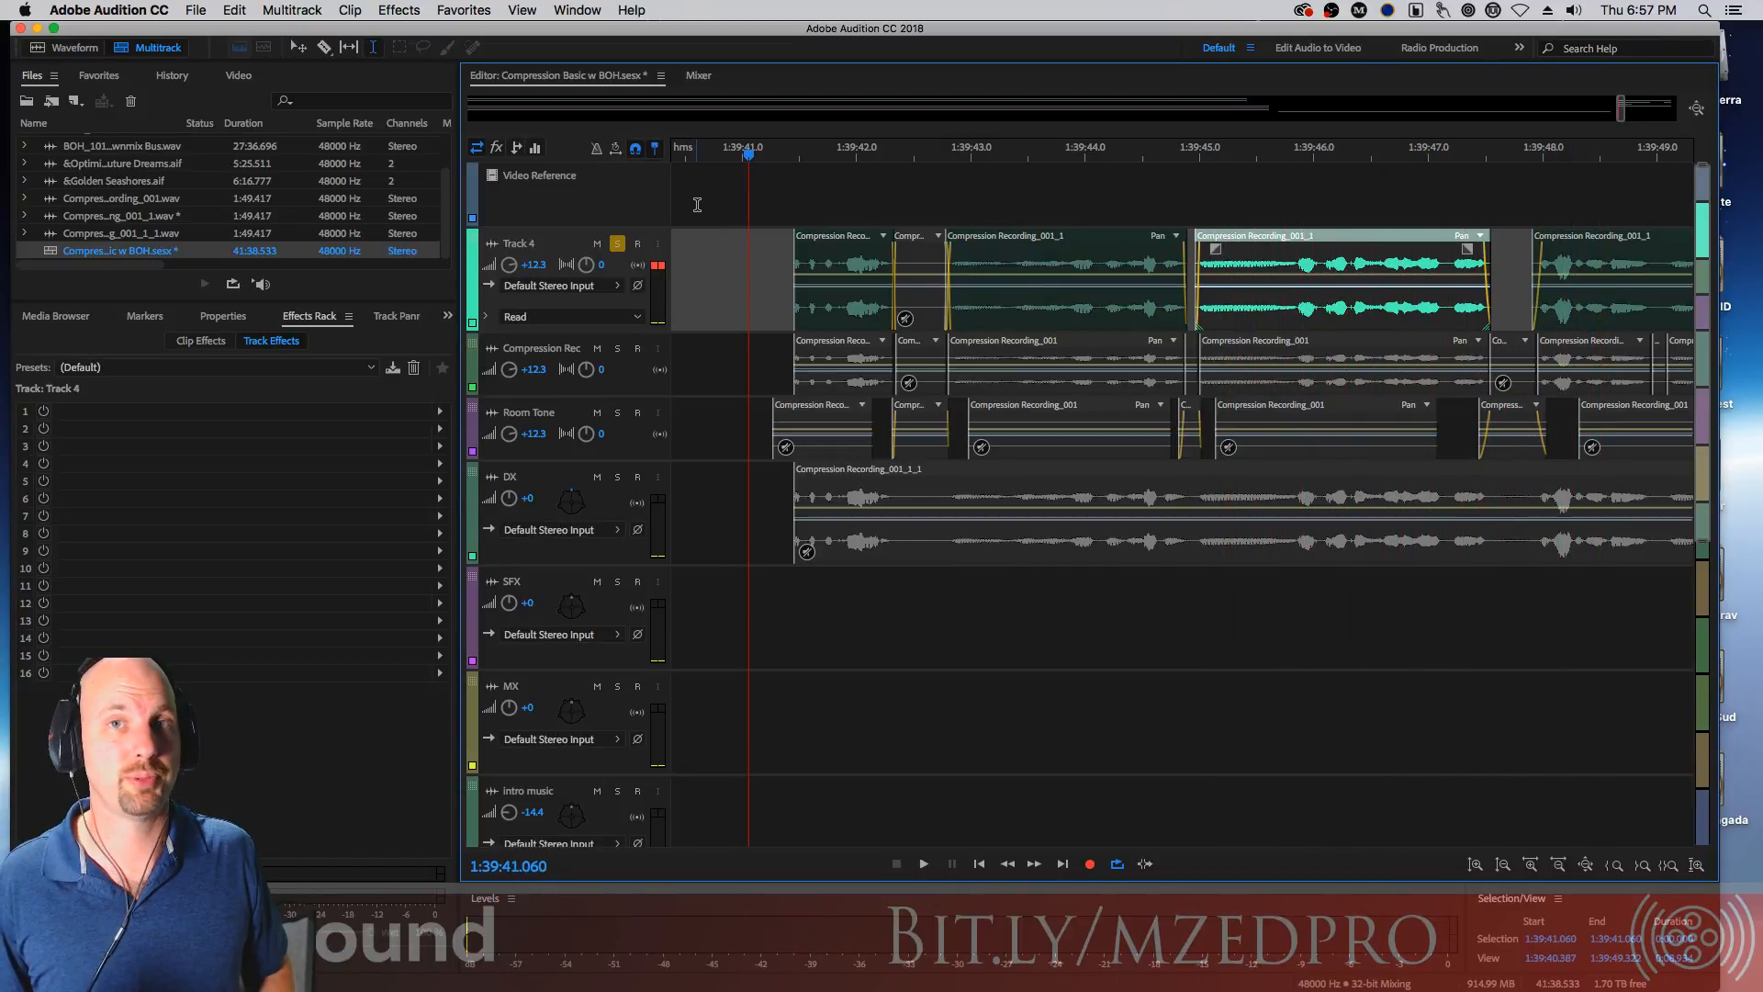
Solo the Compression Rec and Room Tone tracks and play them back from about 1:39:41
left_click(617, 348)
left_click(617, 412)
key("space")
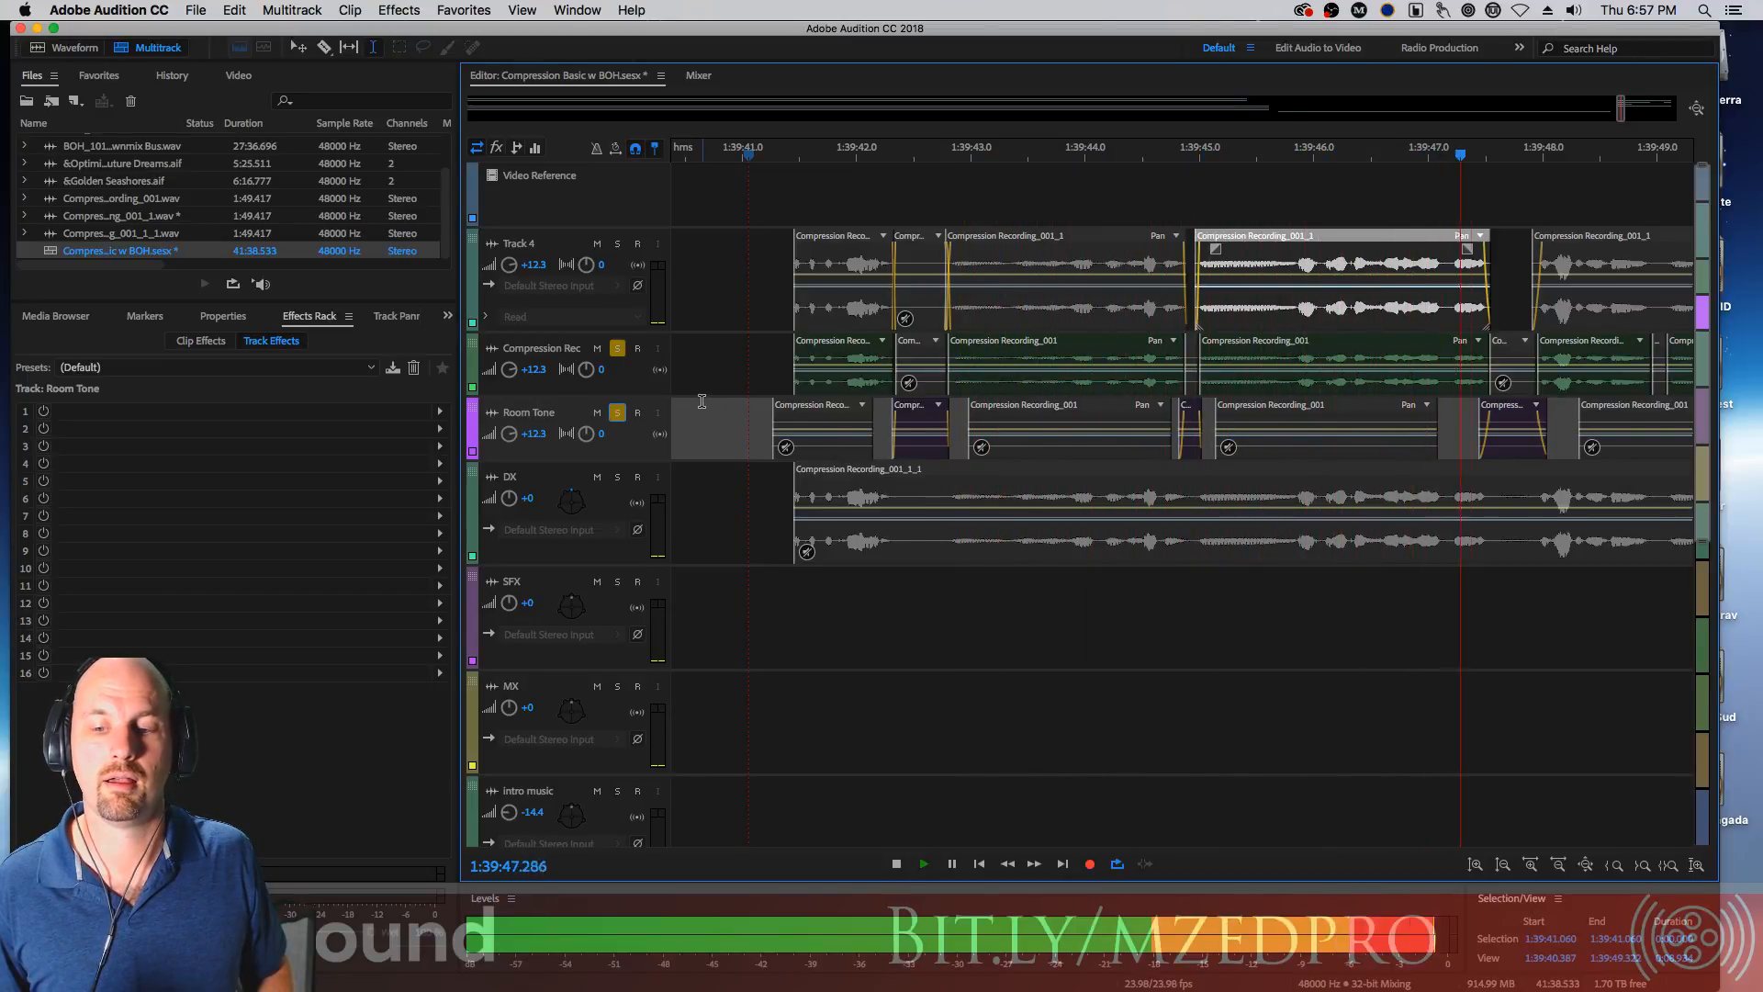
key("space")
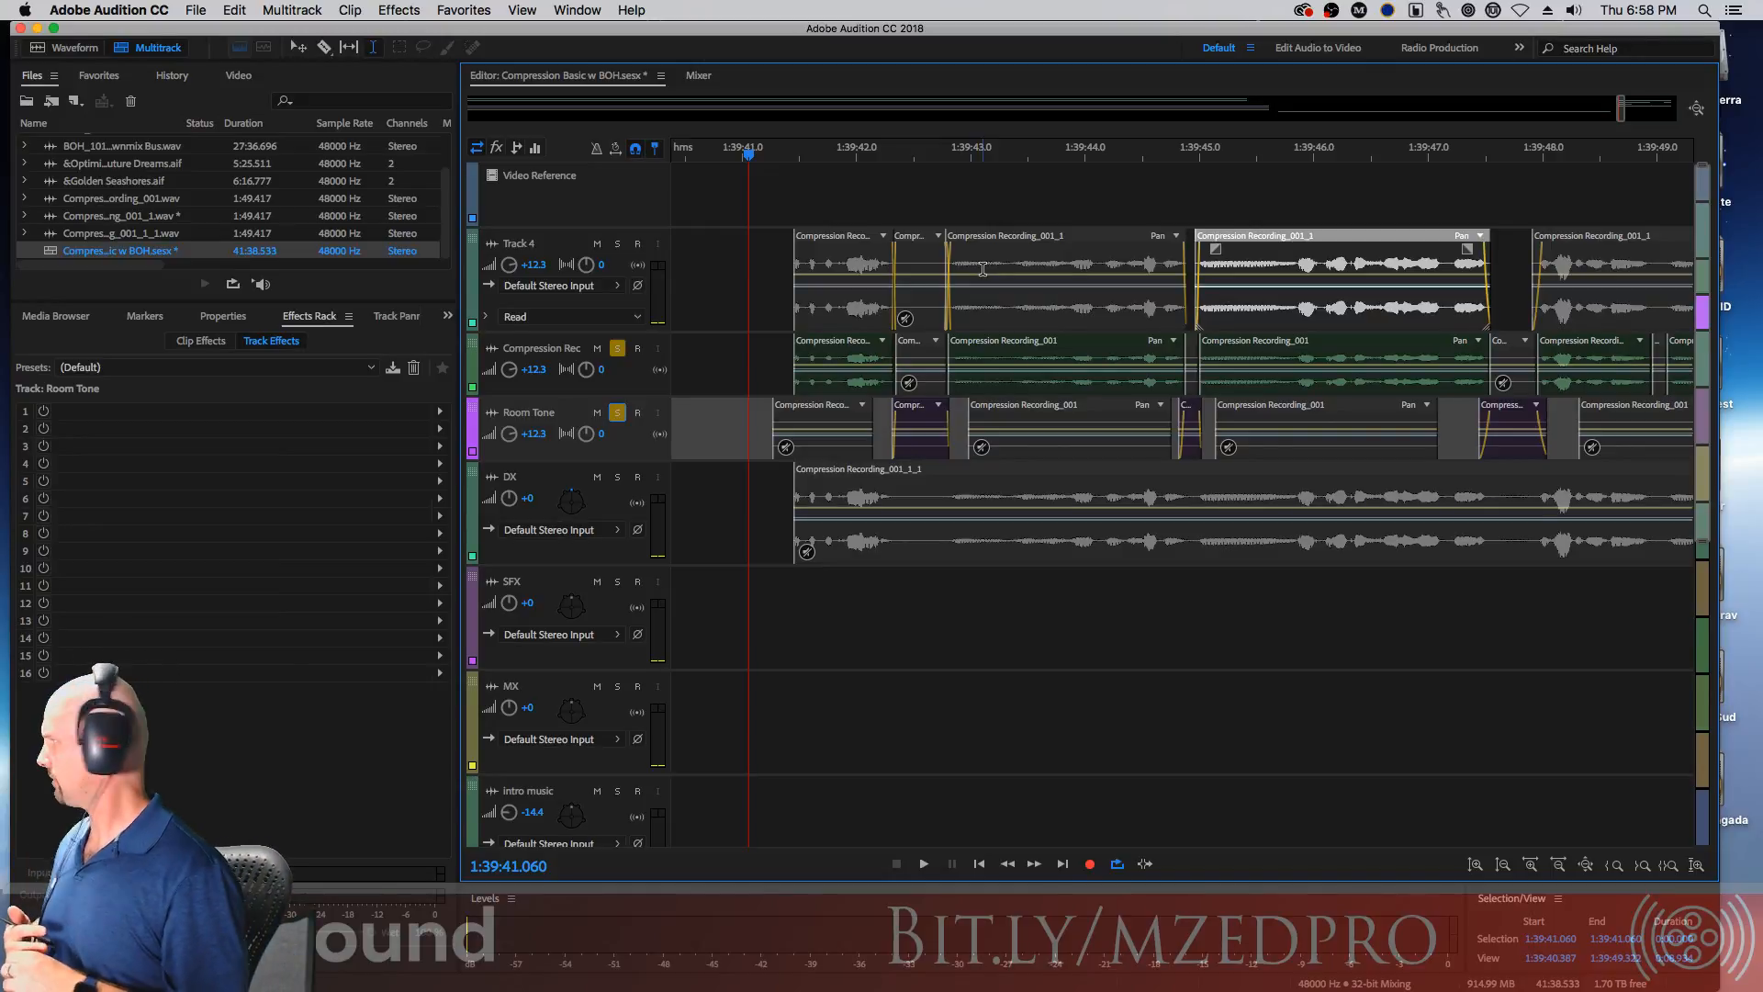
Open the Essential Sound panel and narrow it beside the timeline
key("super+Tab")
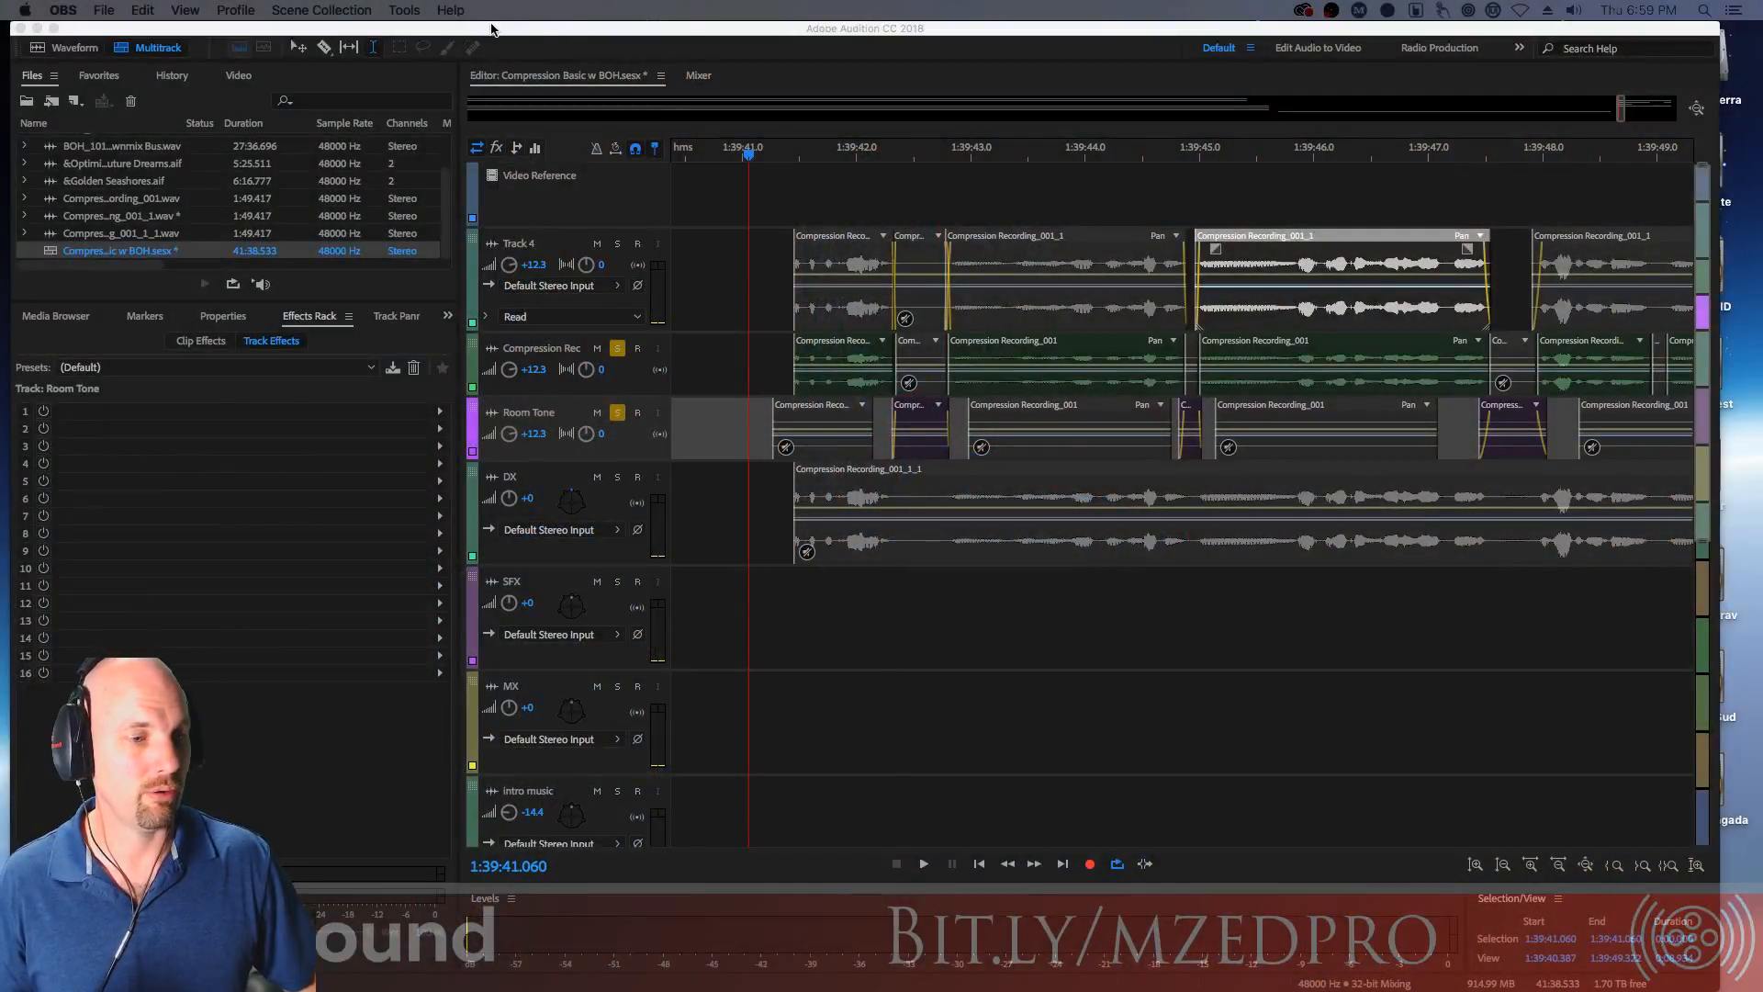
left_click(538, 34)
left_click(575, 10)
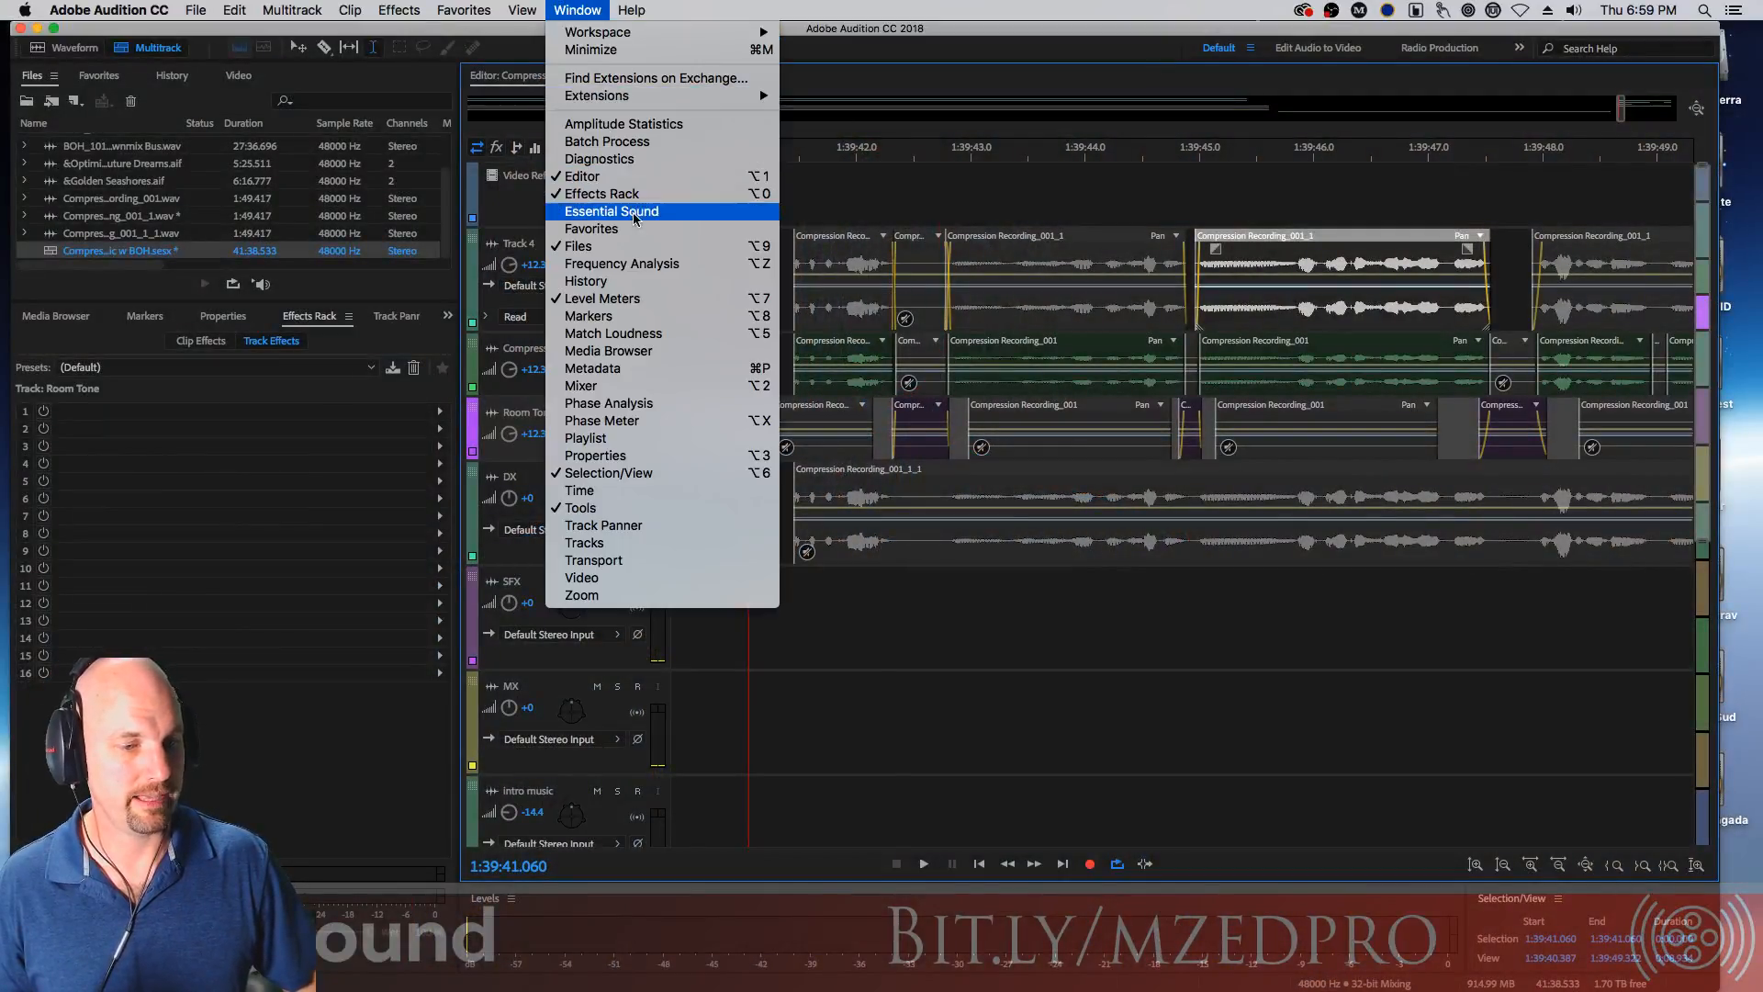
left_click(611, 211)
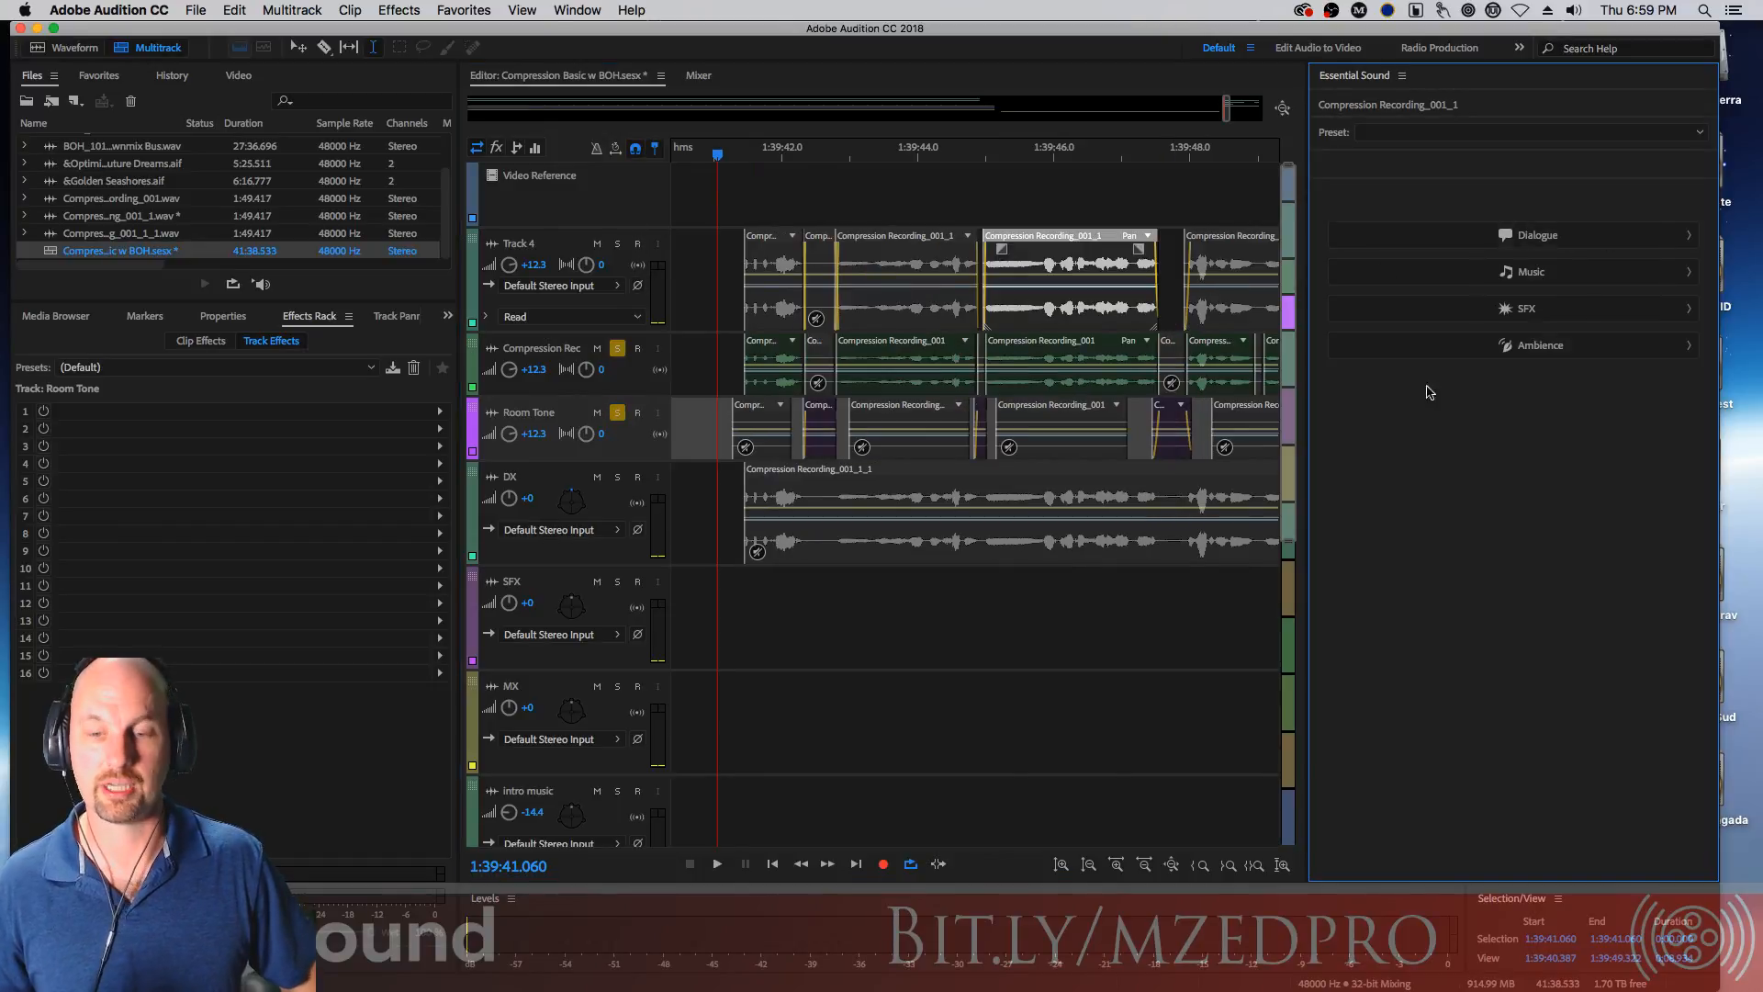
left_click_drag(1306, 741, 1421, 741)
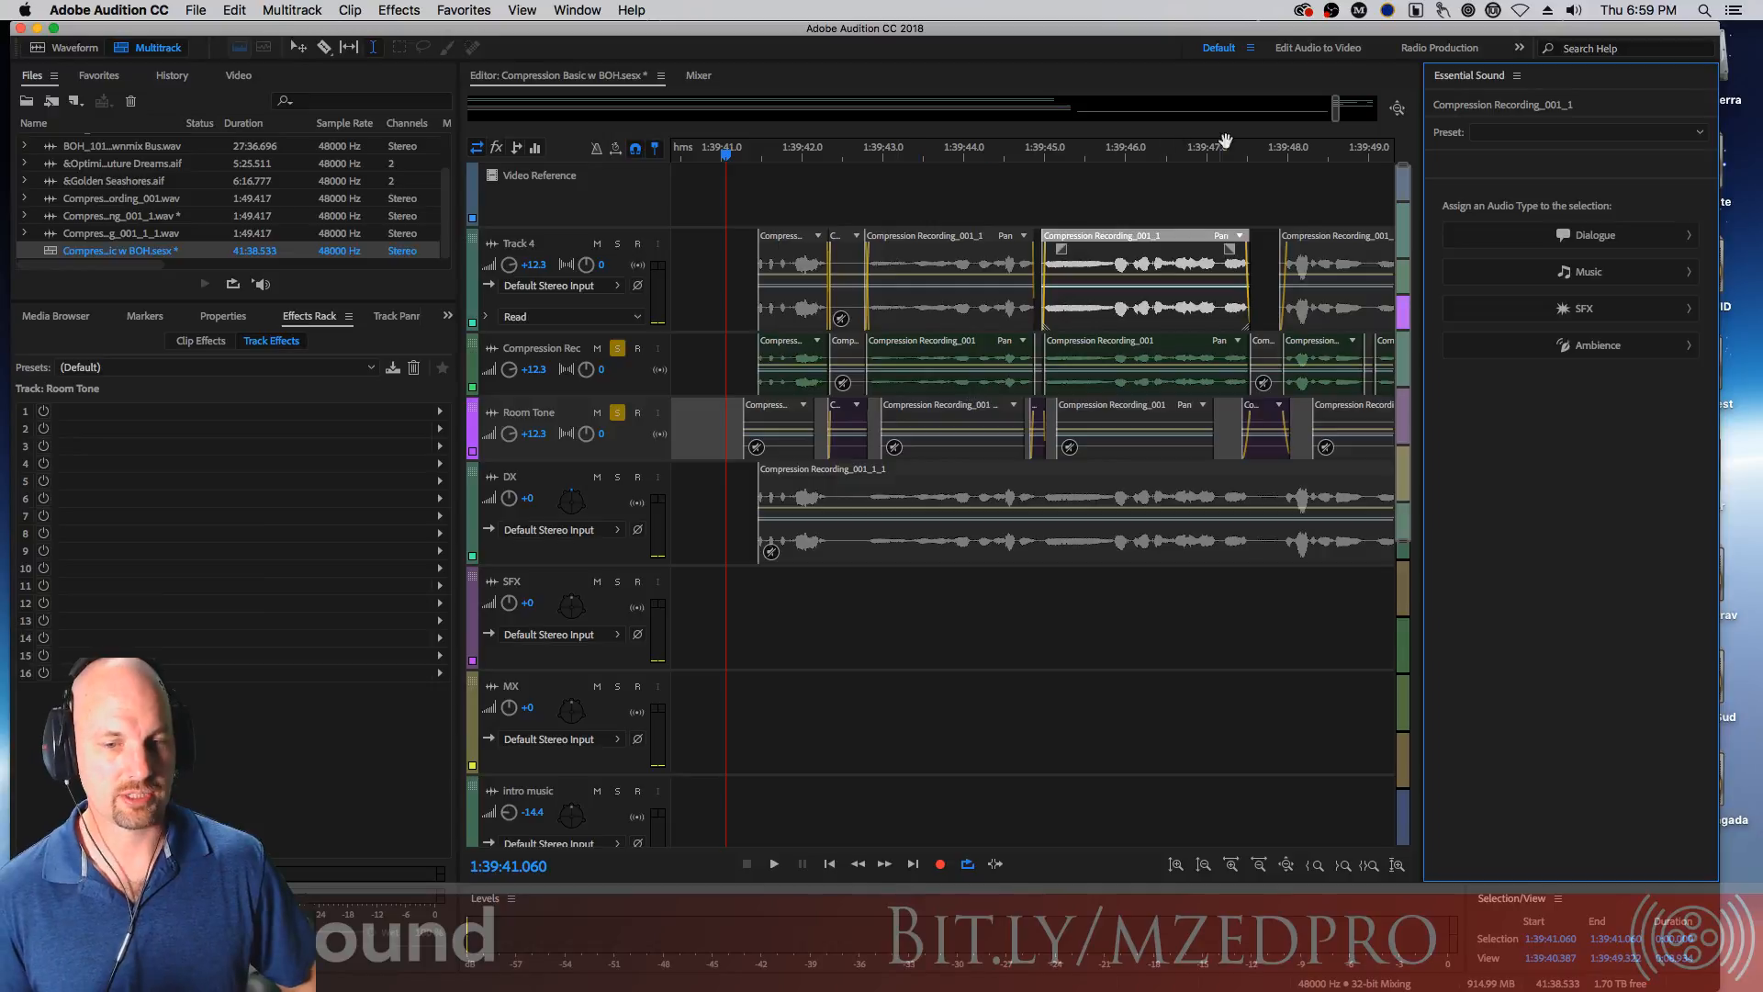
mouse_move(1332, 112)
left_mouse_down()
mouse_move(468, 108)
mouse_move(1300, 112)
left_mouse_up()
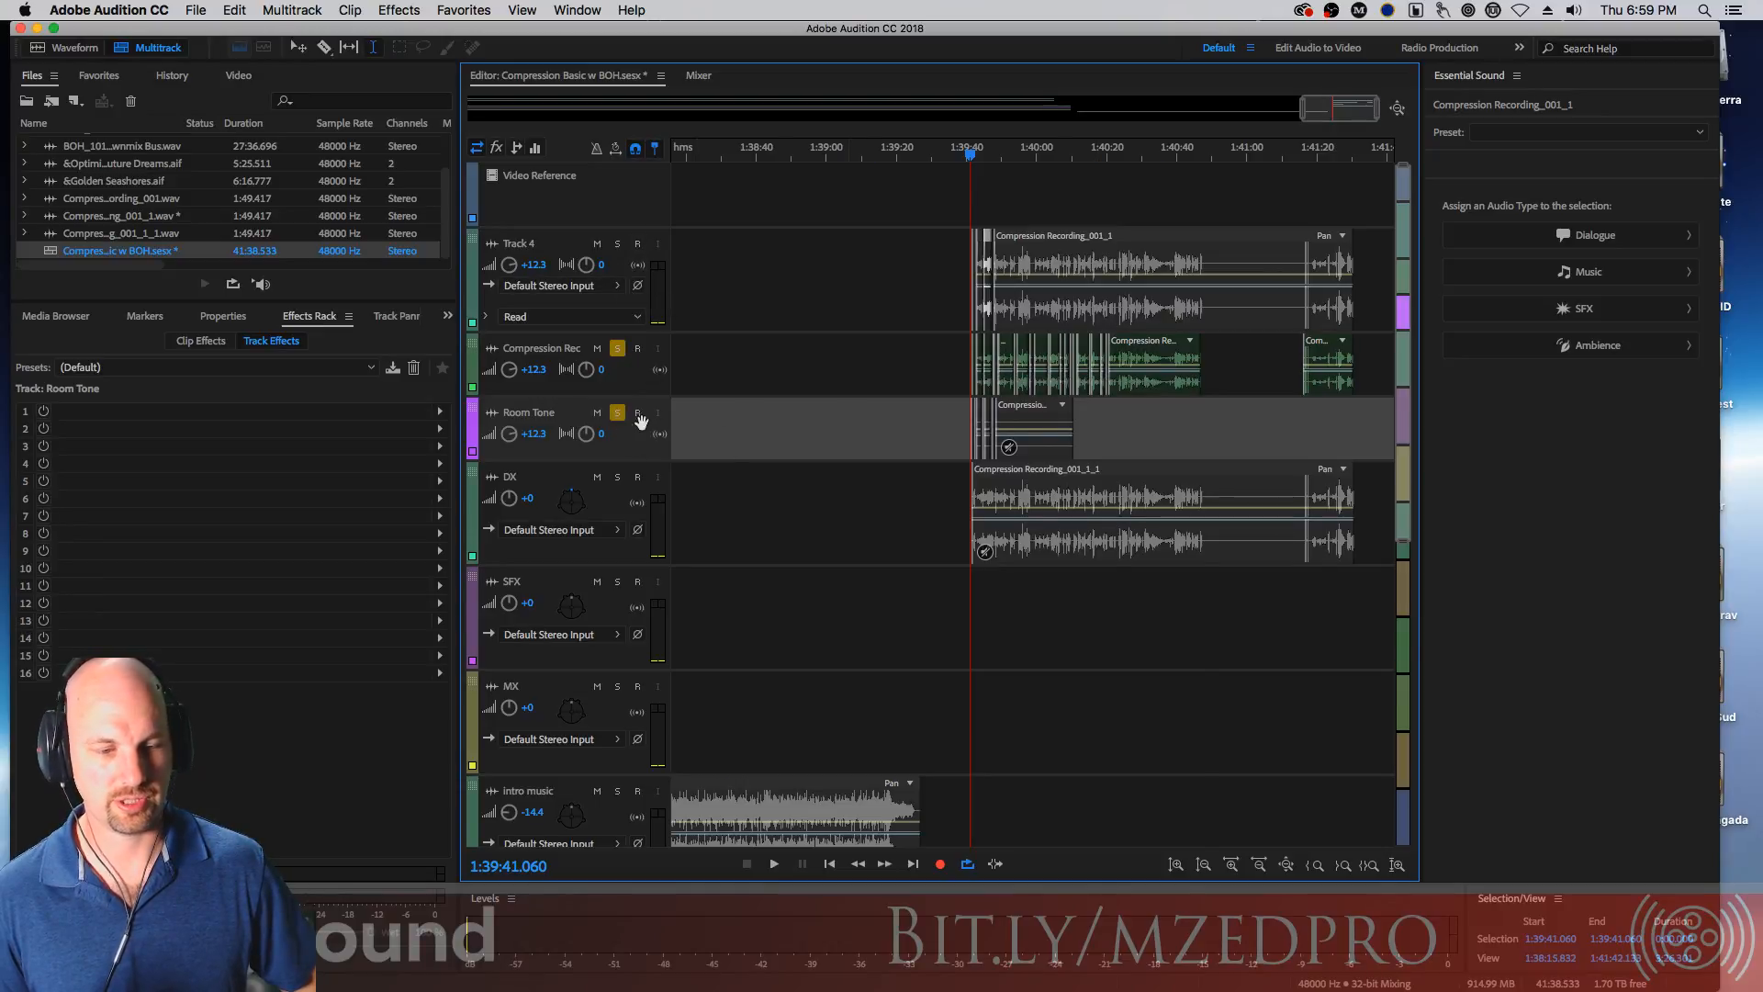
Select all clips on the Compression Rec track and assign them the Dialogue audio type
left_click_drag(933, 358, 1089, 367)
key("v")
key("Escape")
left_click_drag(874, 350, 1295, 372)
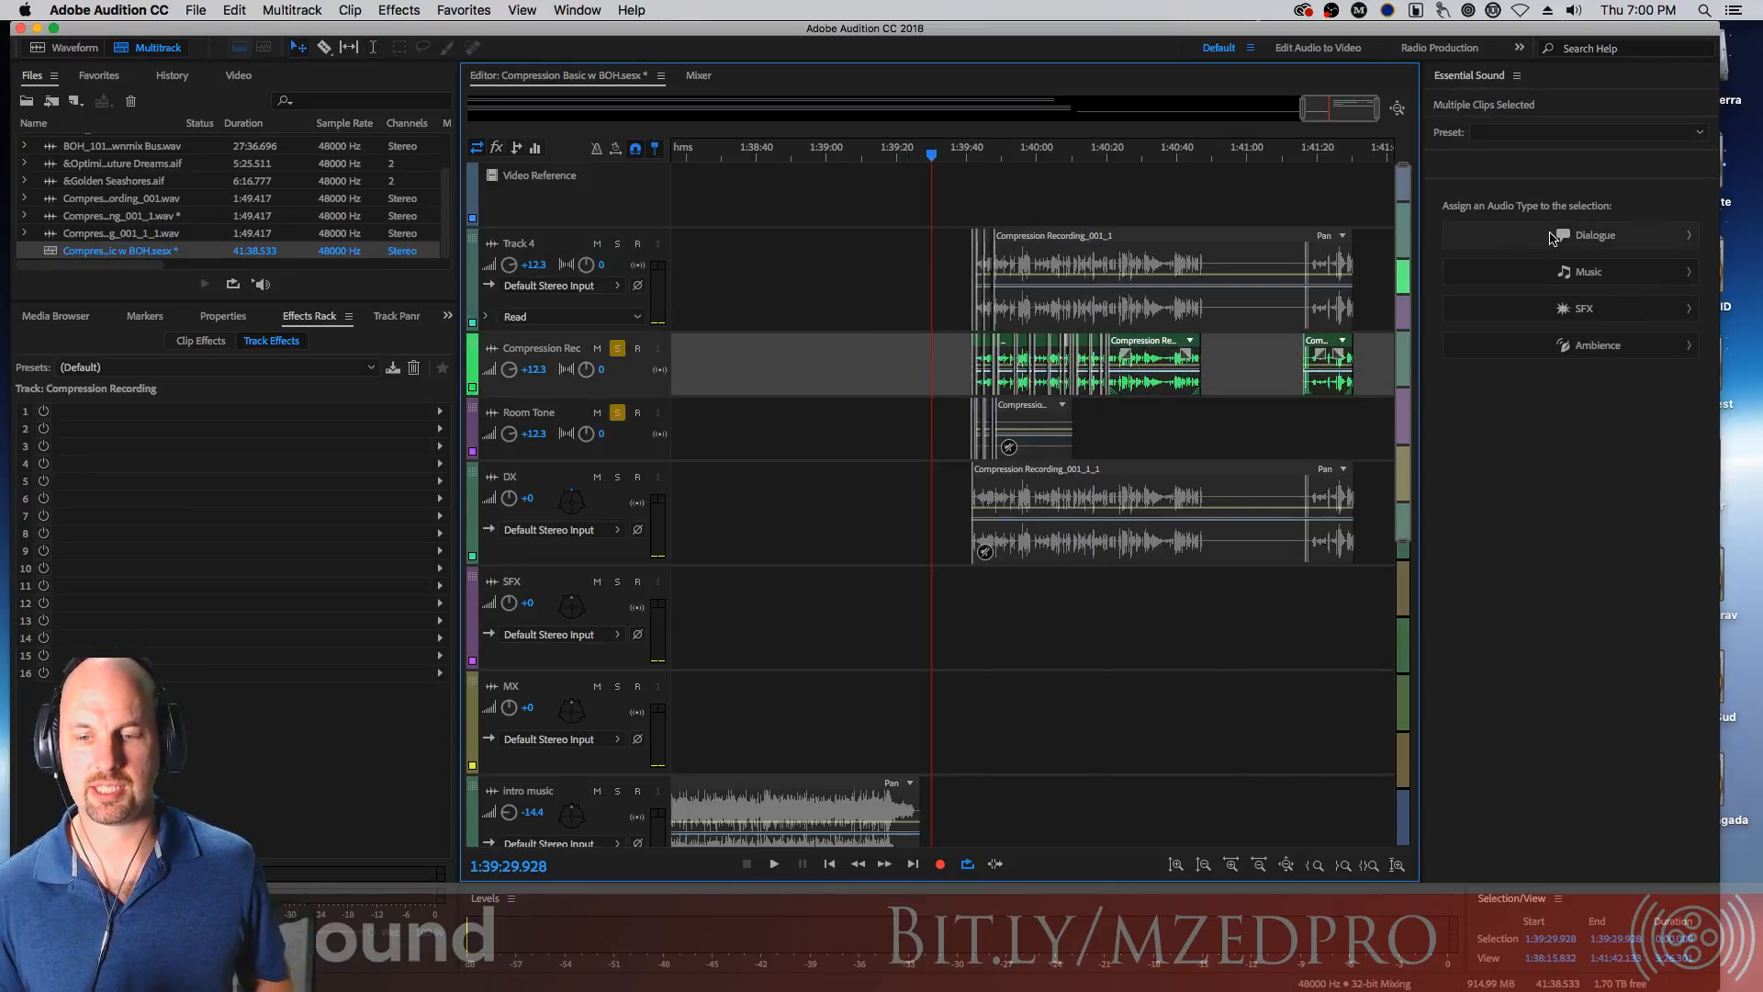
left_click(1524, 243)
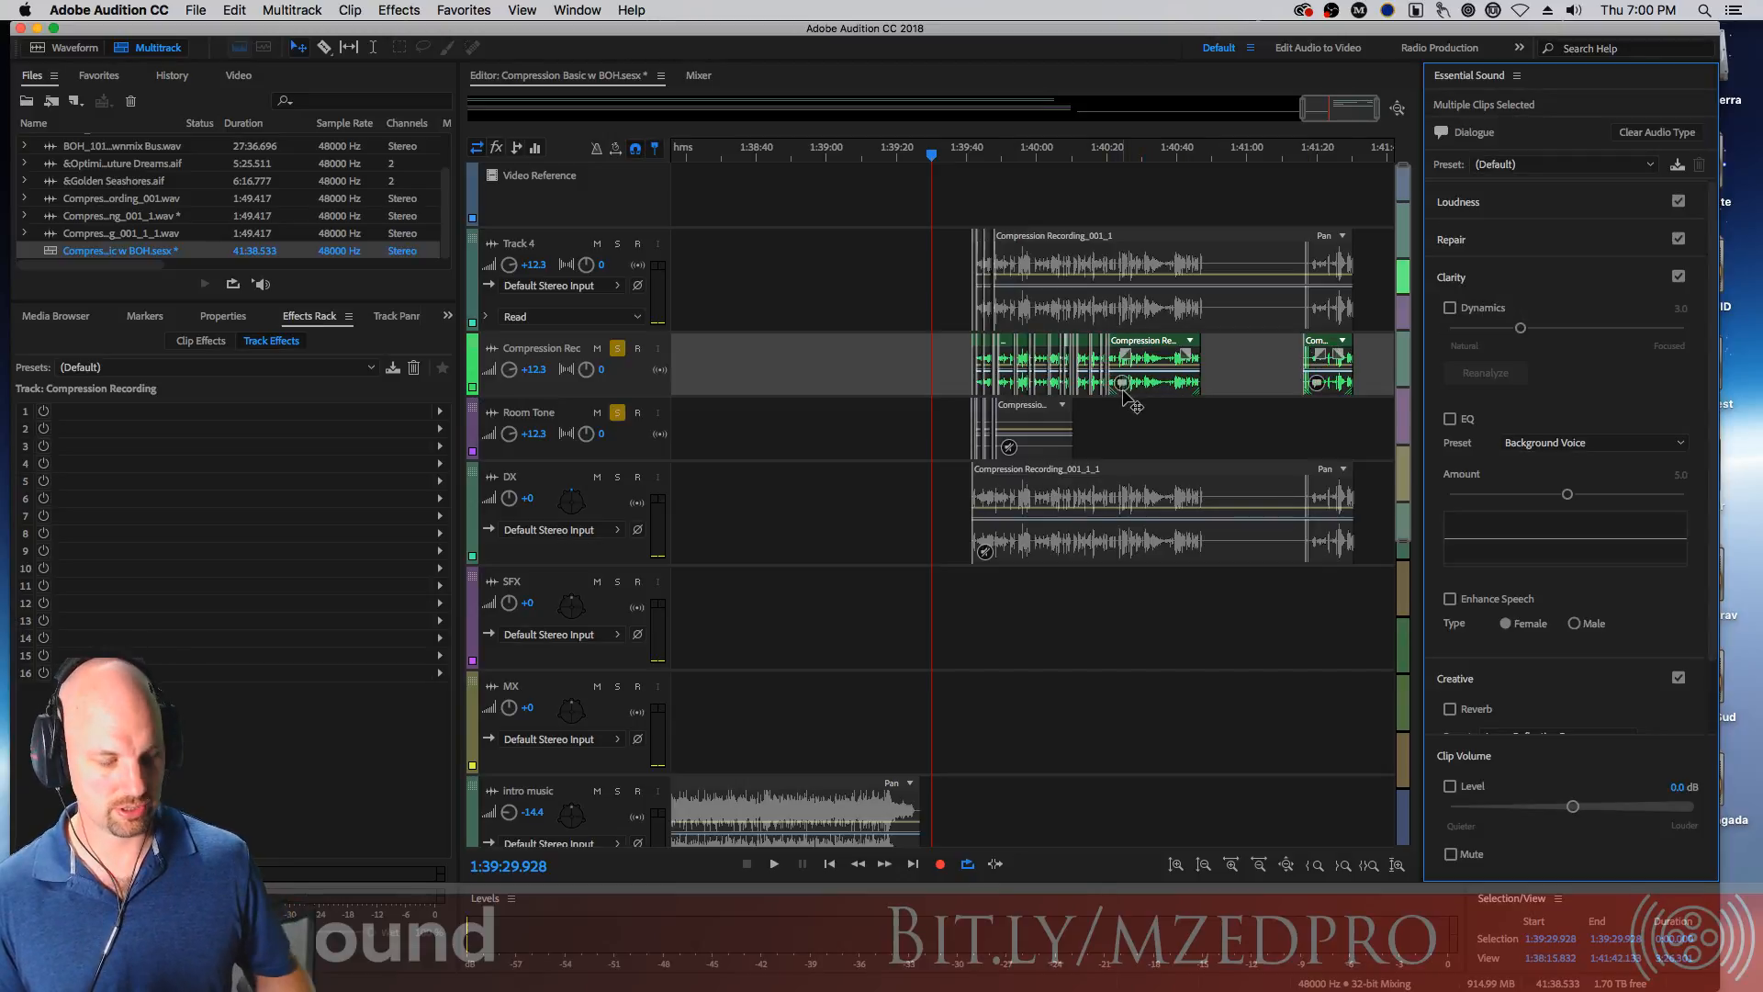
Auto-Match the loudness of the selected Compression Rec dialogue clips
scroll(1194, 404, "up", 5)
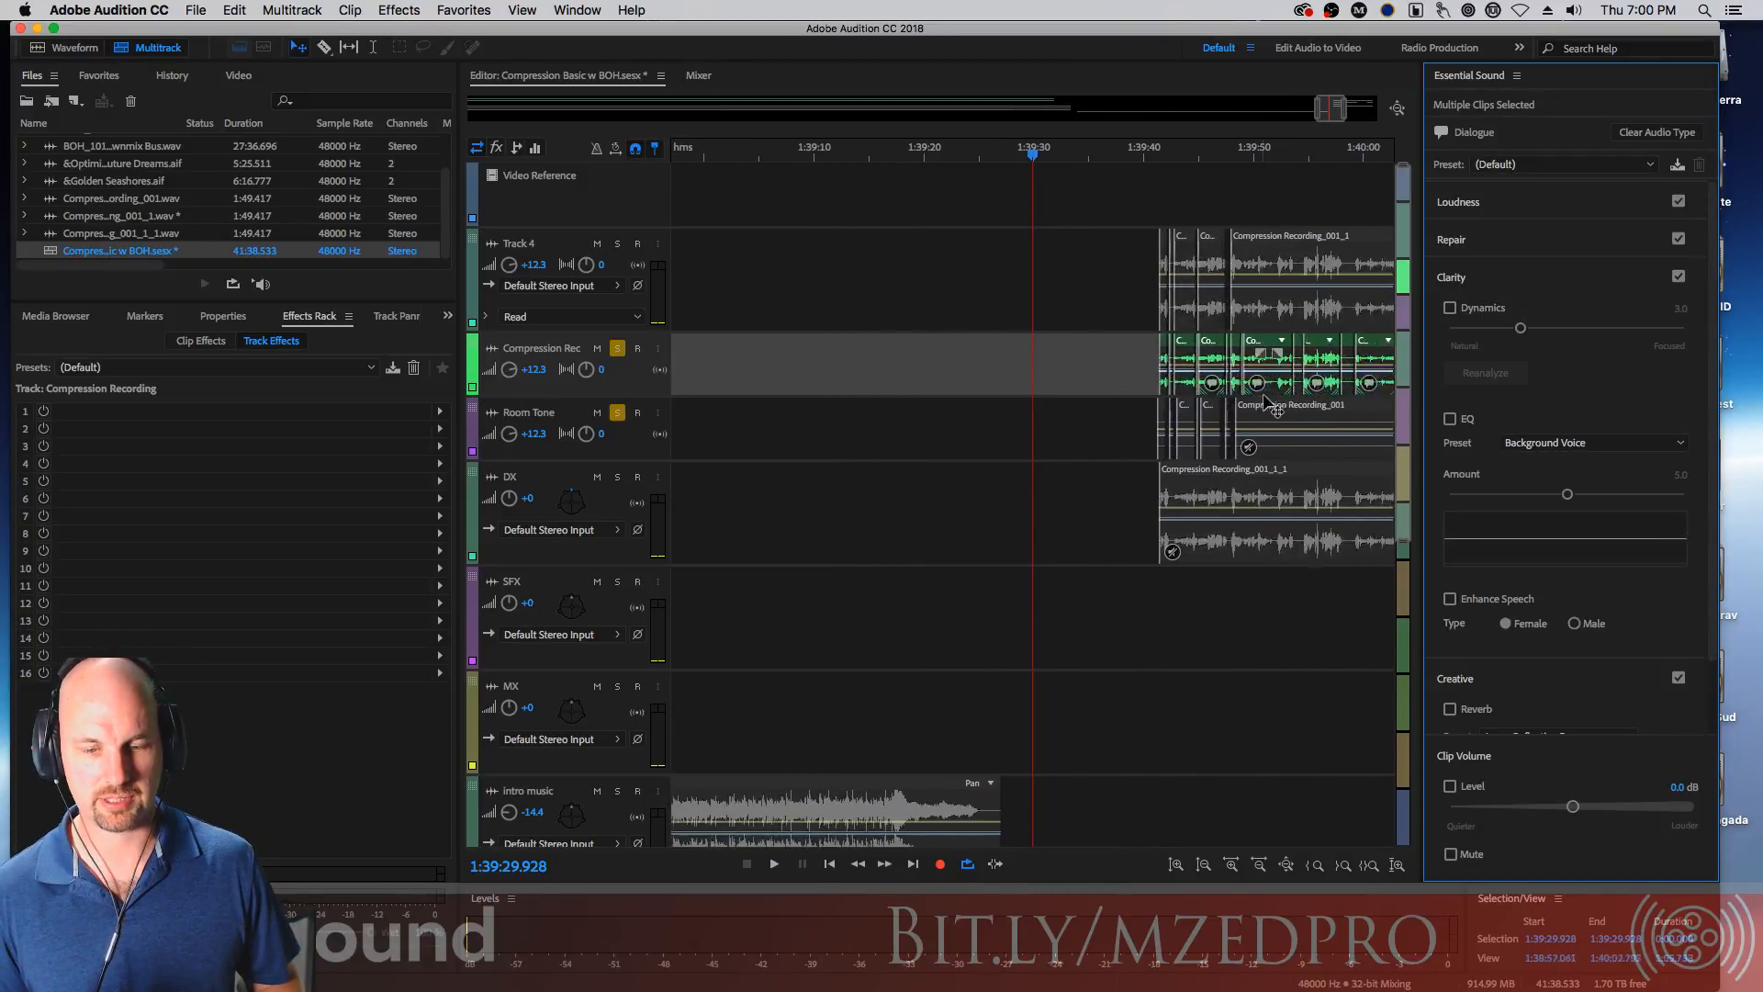
scroll(1272, 404, "up", 3)
left_click_drag(1033, 156, 914, 208)
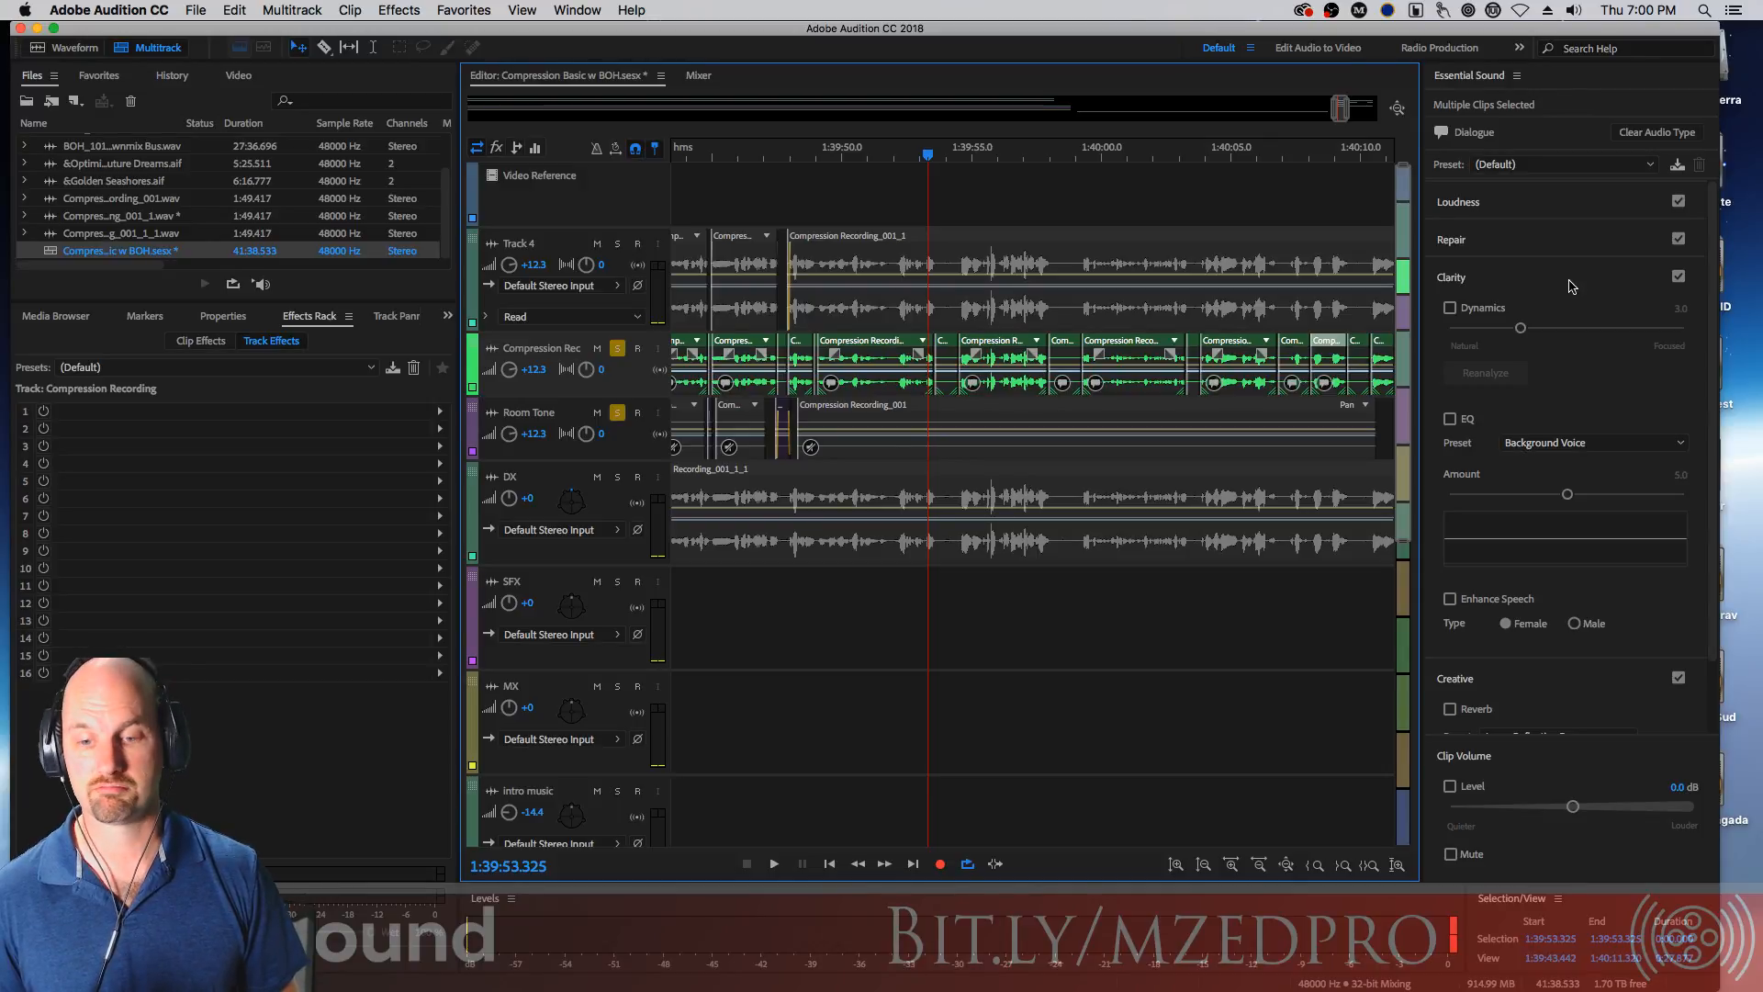
key("minus")
key("minus")
key("minus")
key("minus")
key("minus")
key("minus")
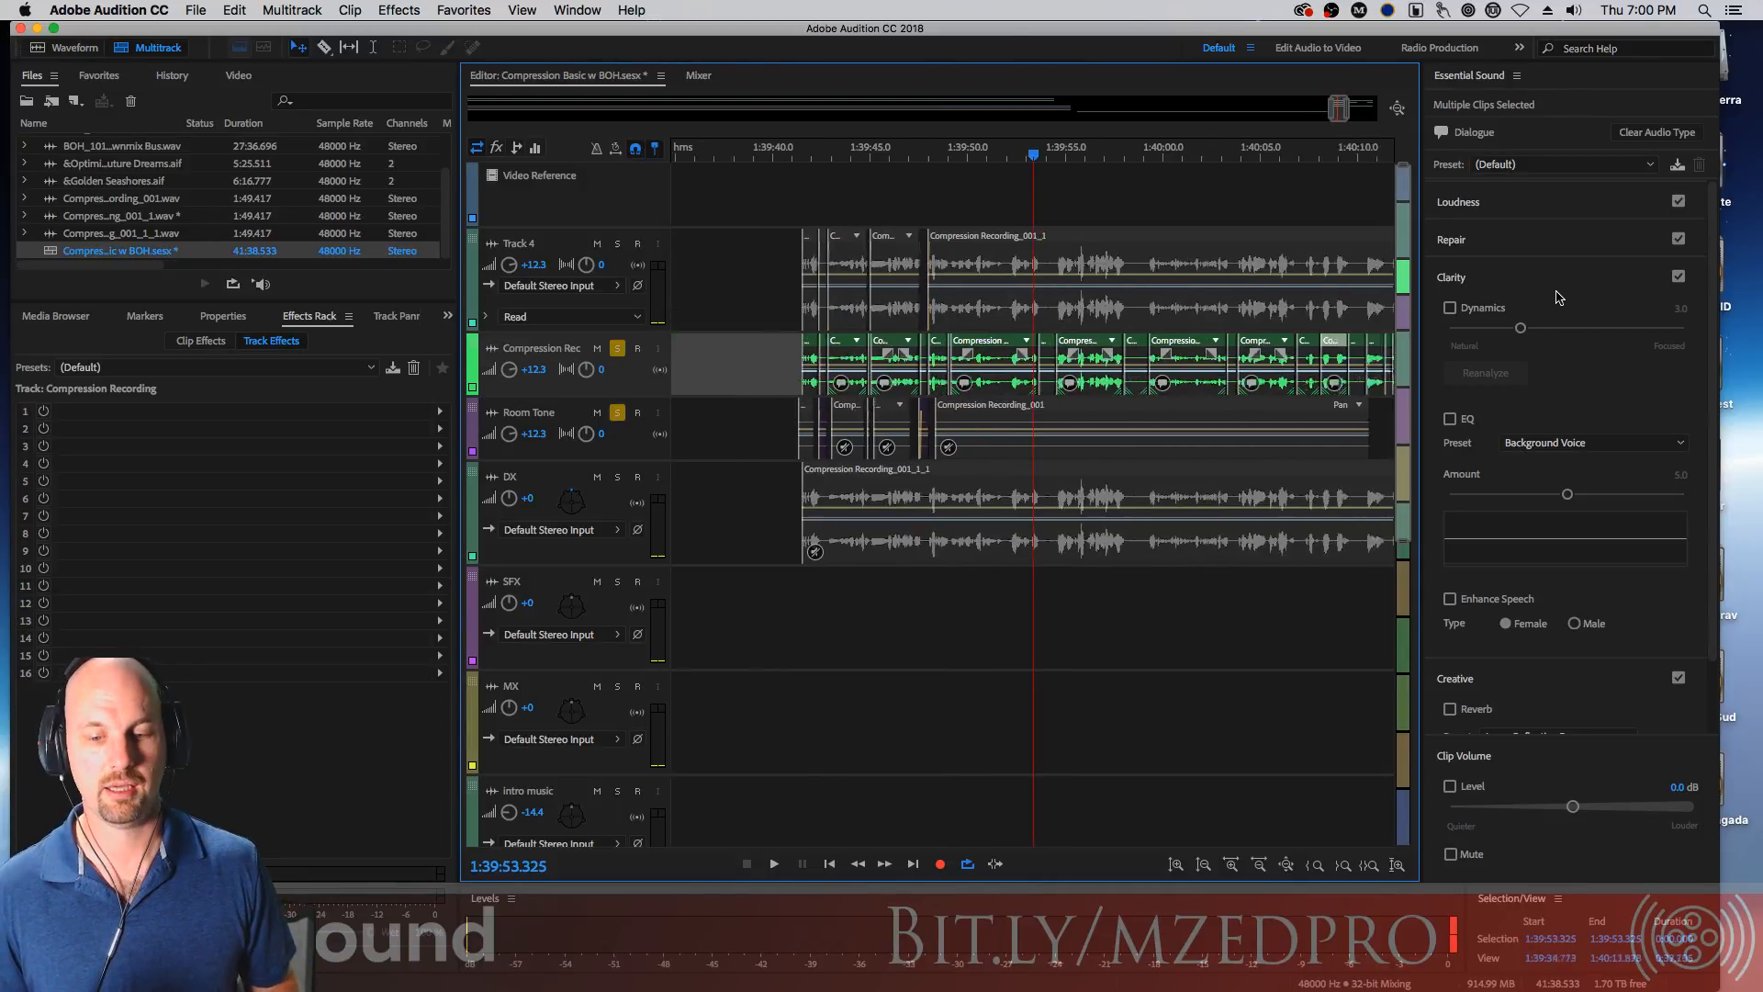
key("minus")
key("minus")
key("minus")
key("minus")
key("minus")
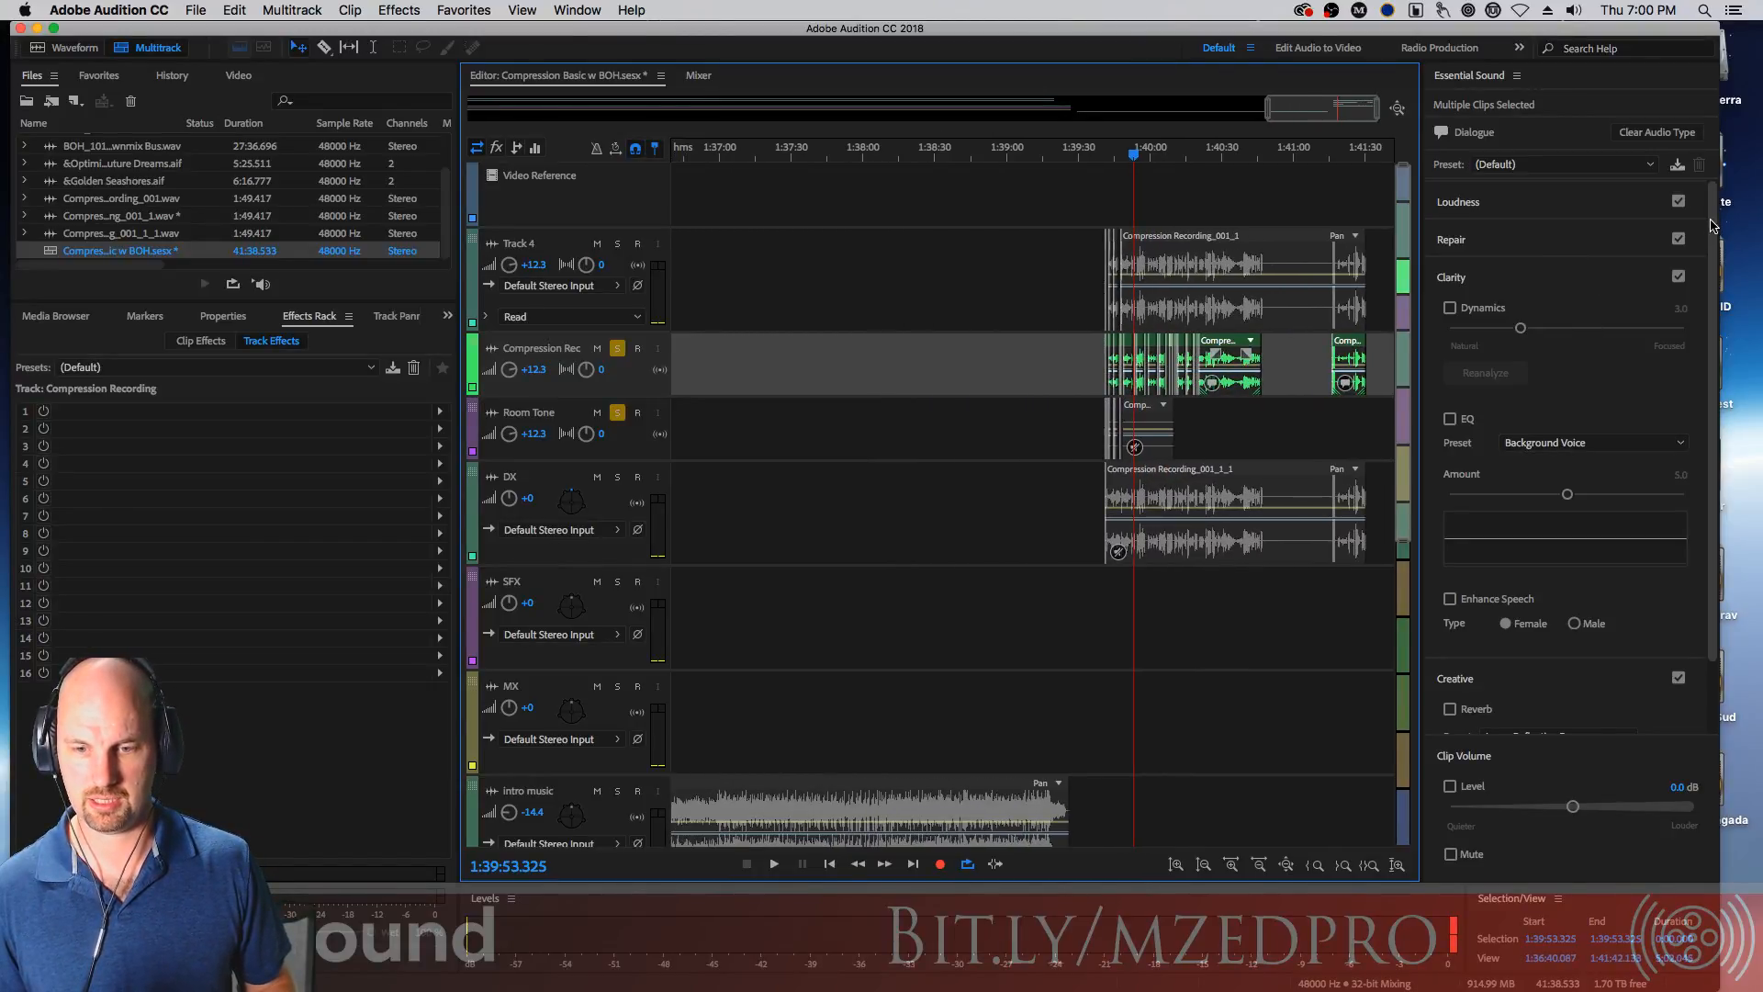
scroll(1705, 225, "down", 2)
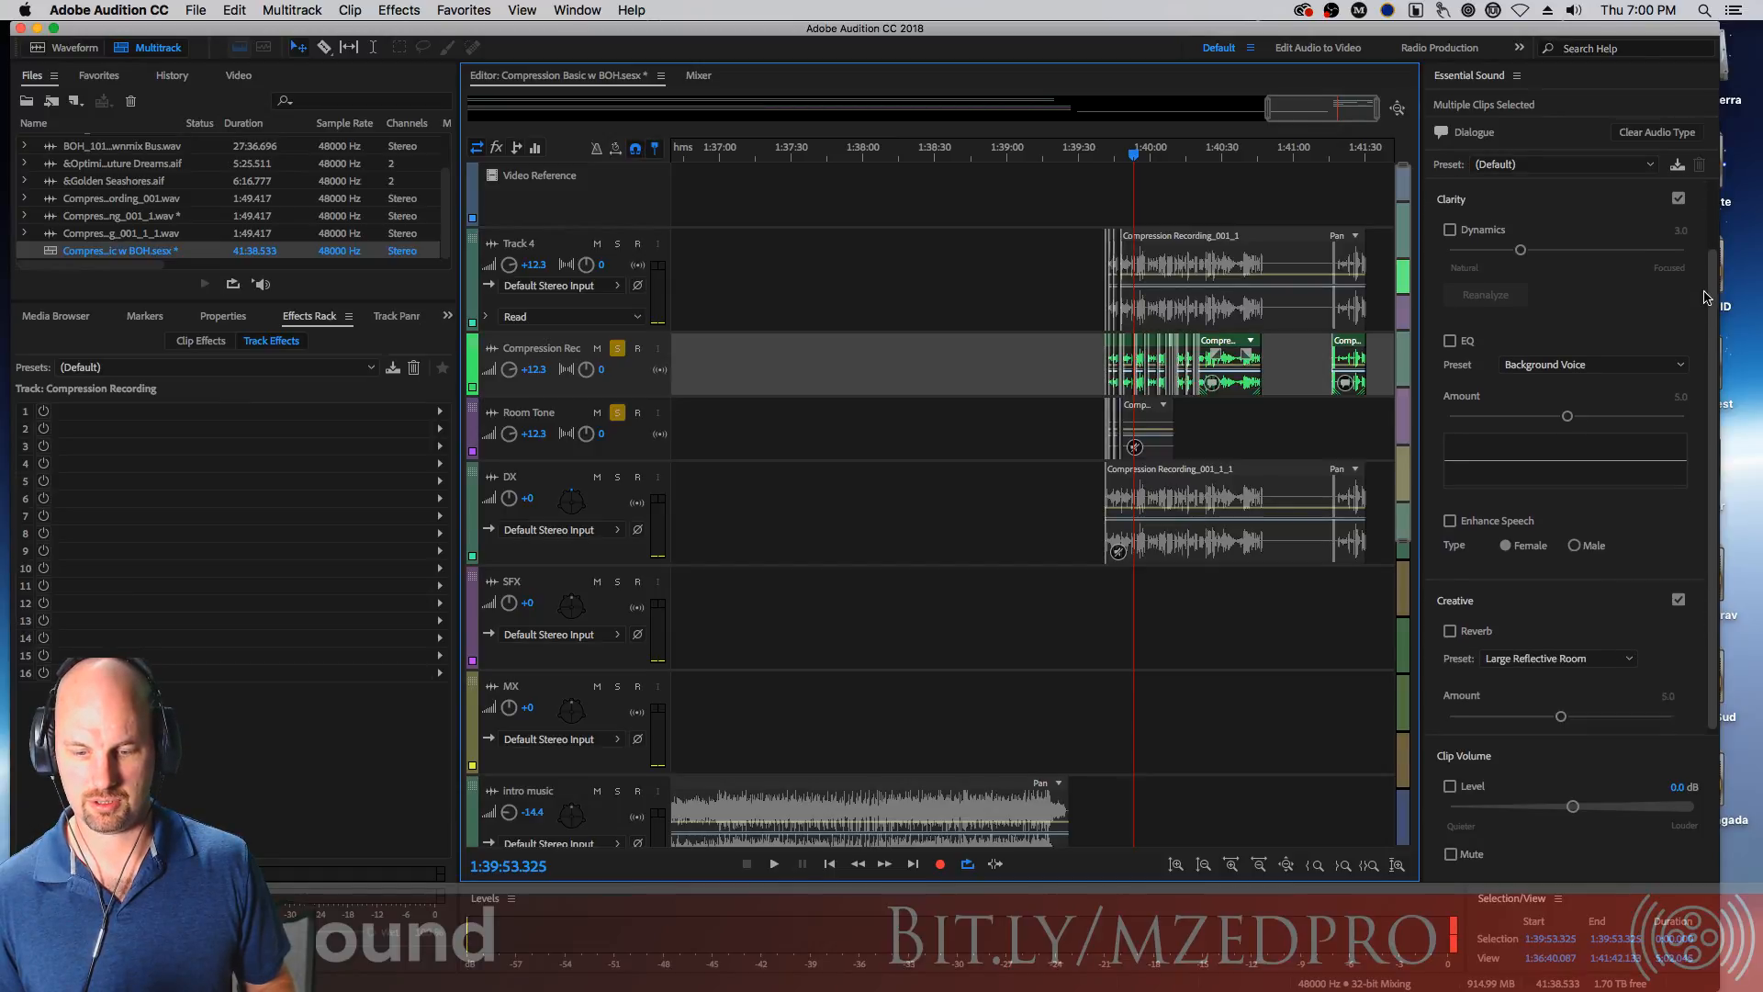
scroll(1693, 243, "up", 1)
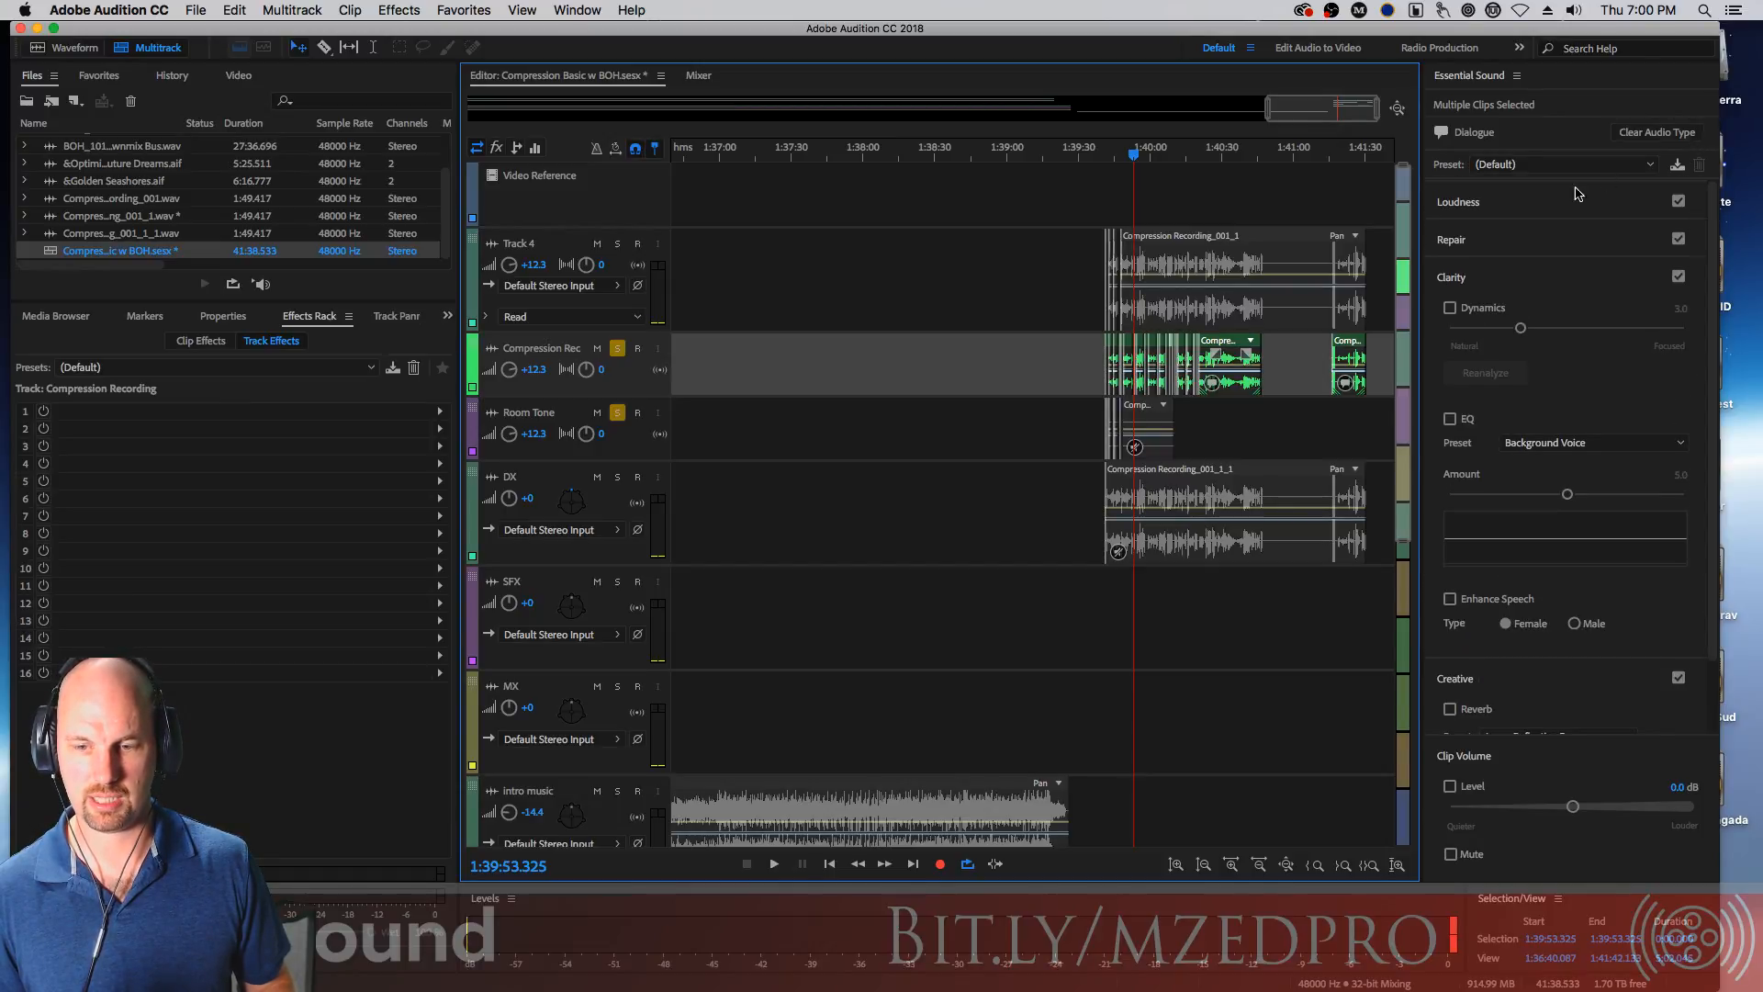
left_click(1472, 206)
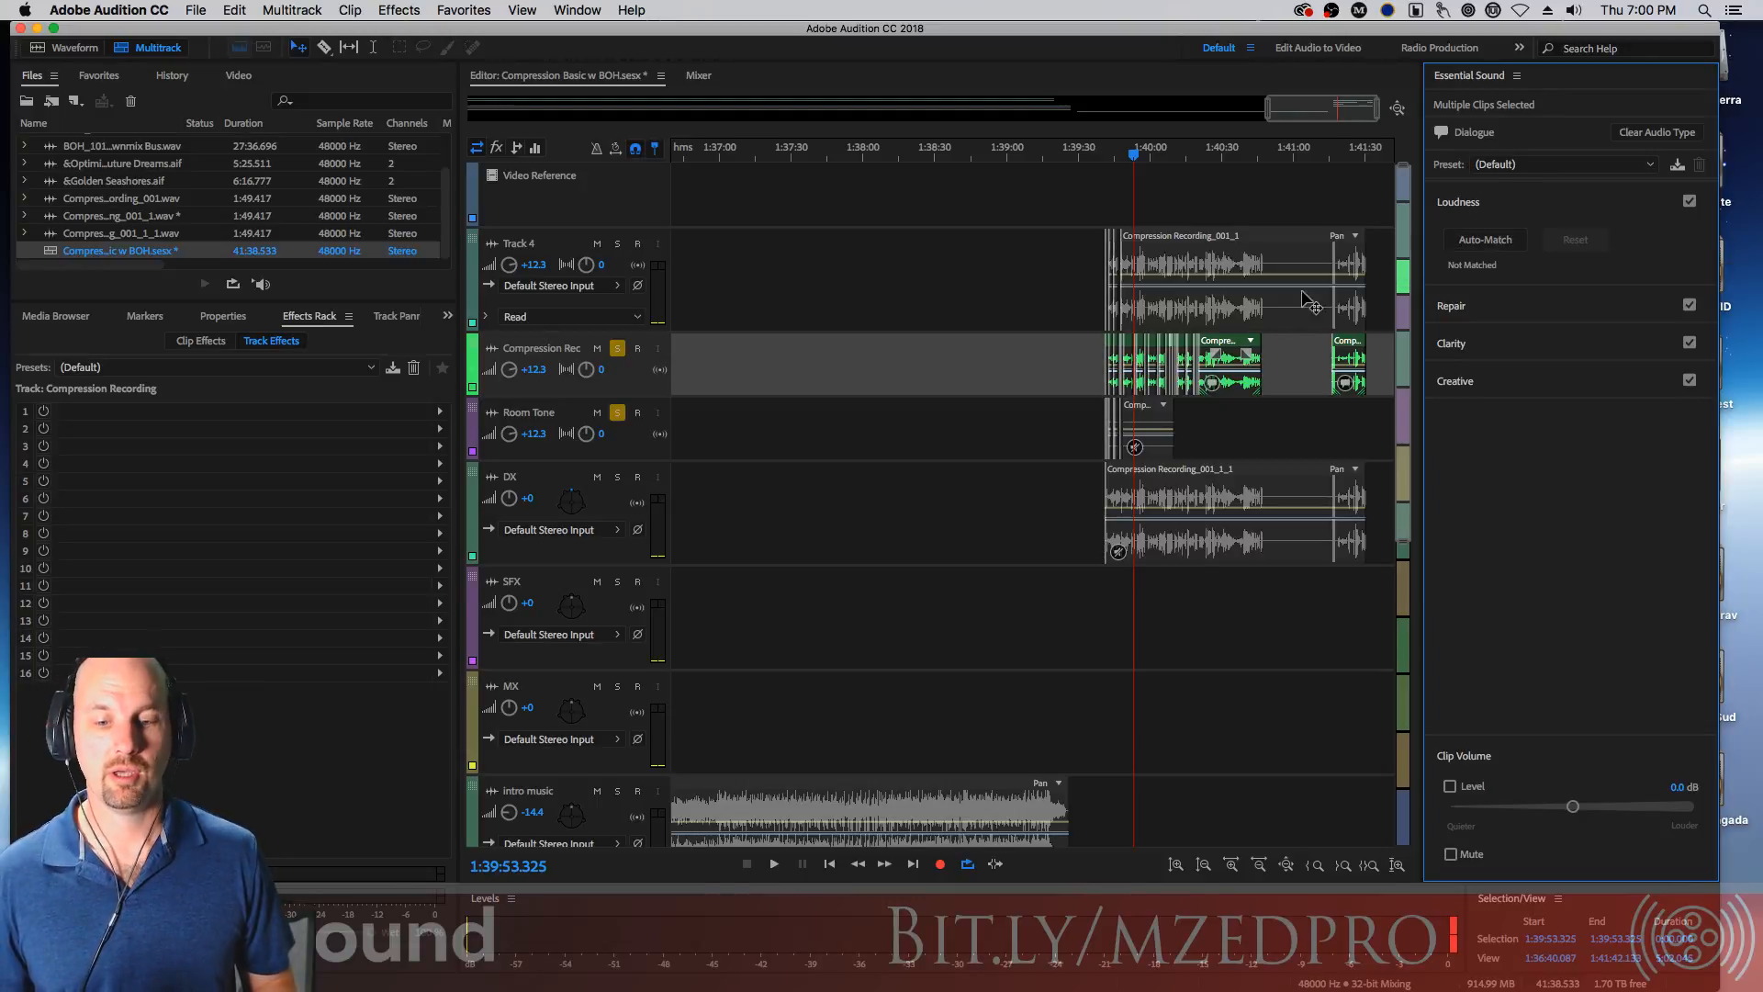
left_click_drag(1048, 364, 1375, 362)
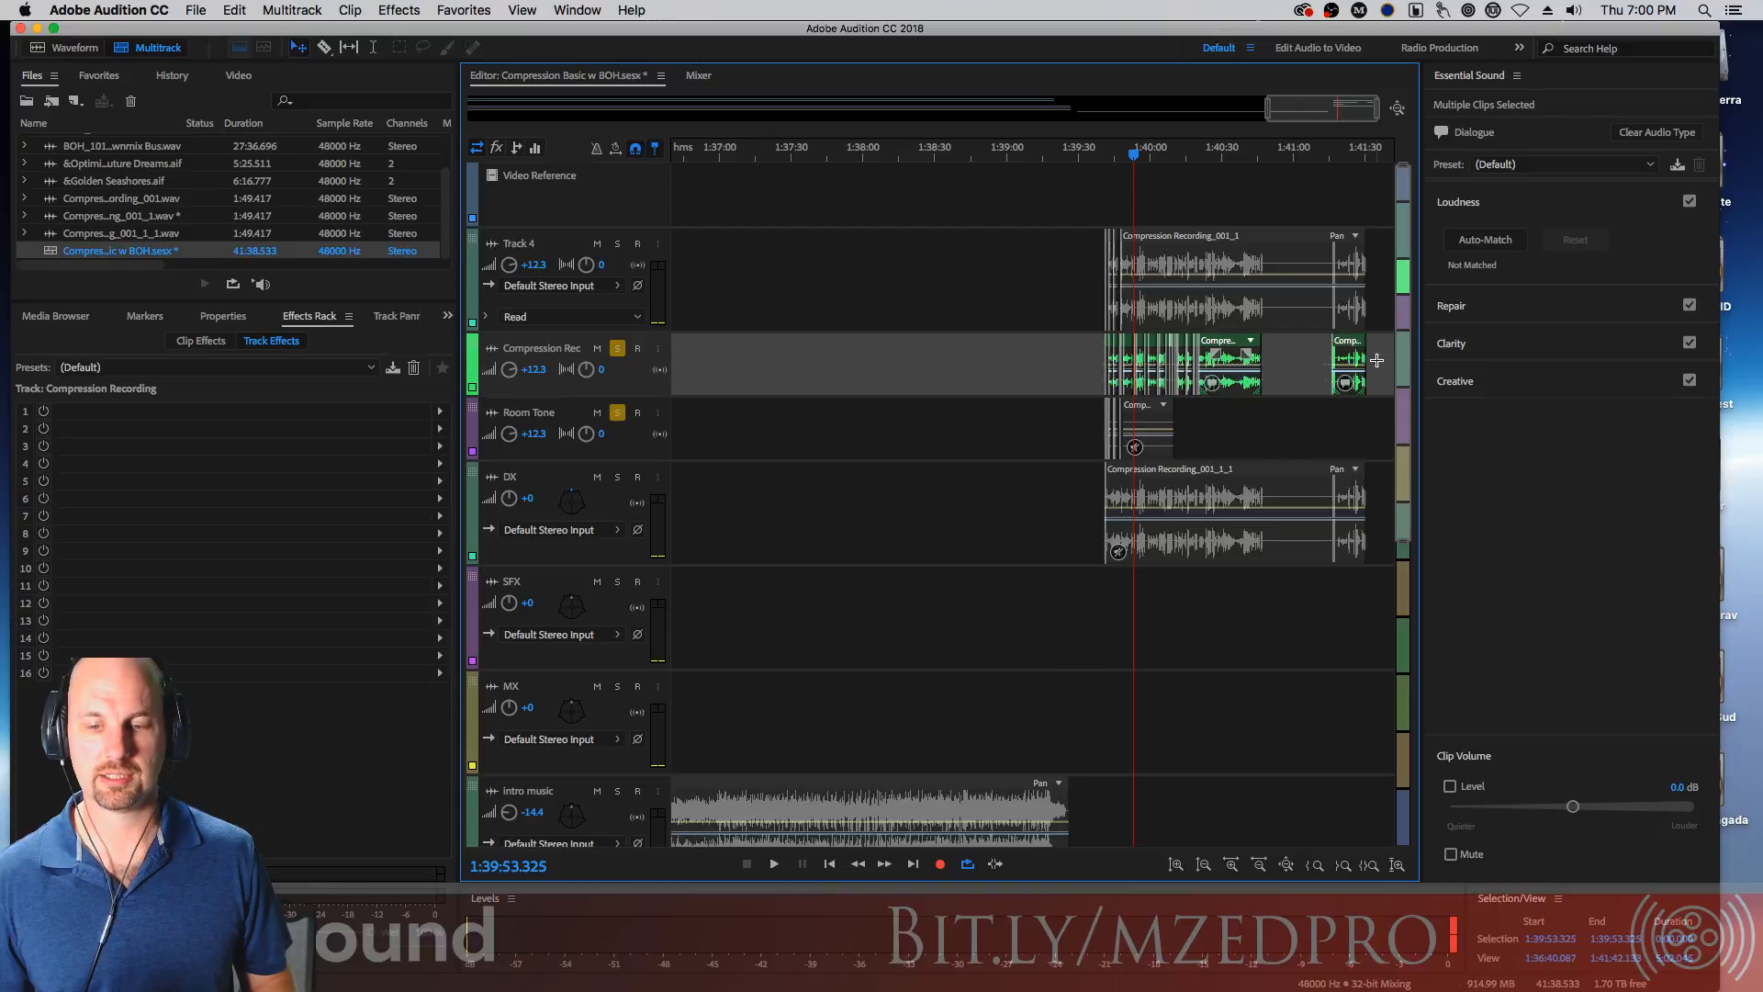
left_click(1504, 243)
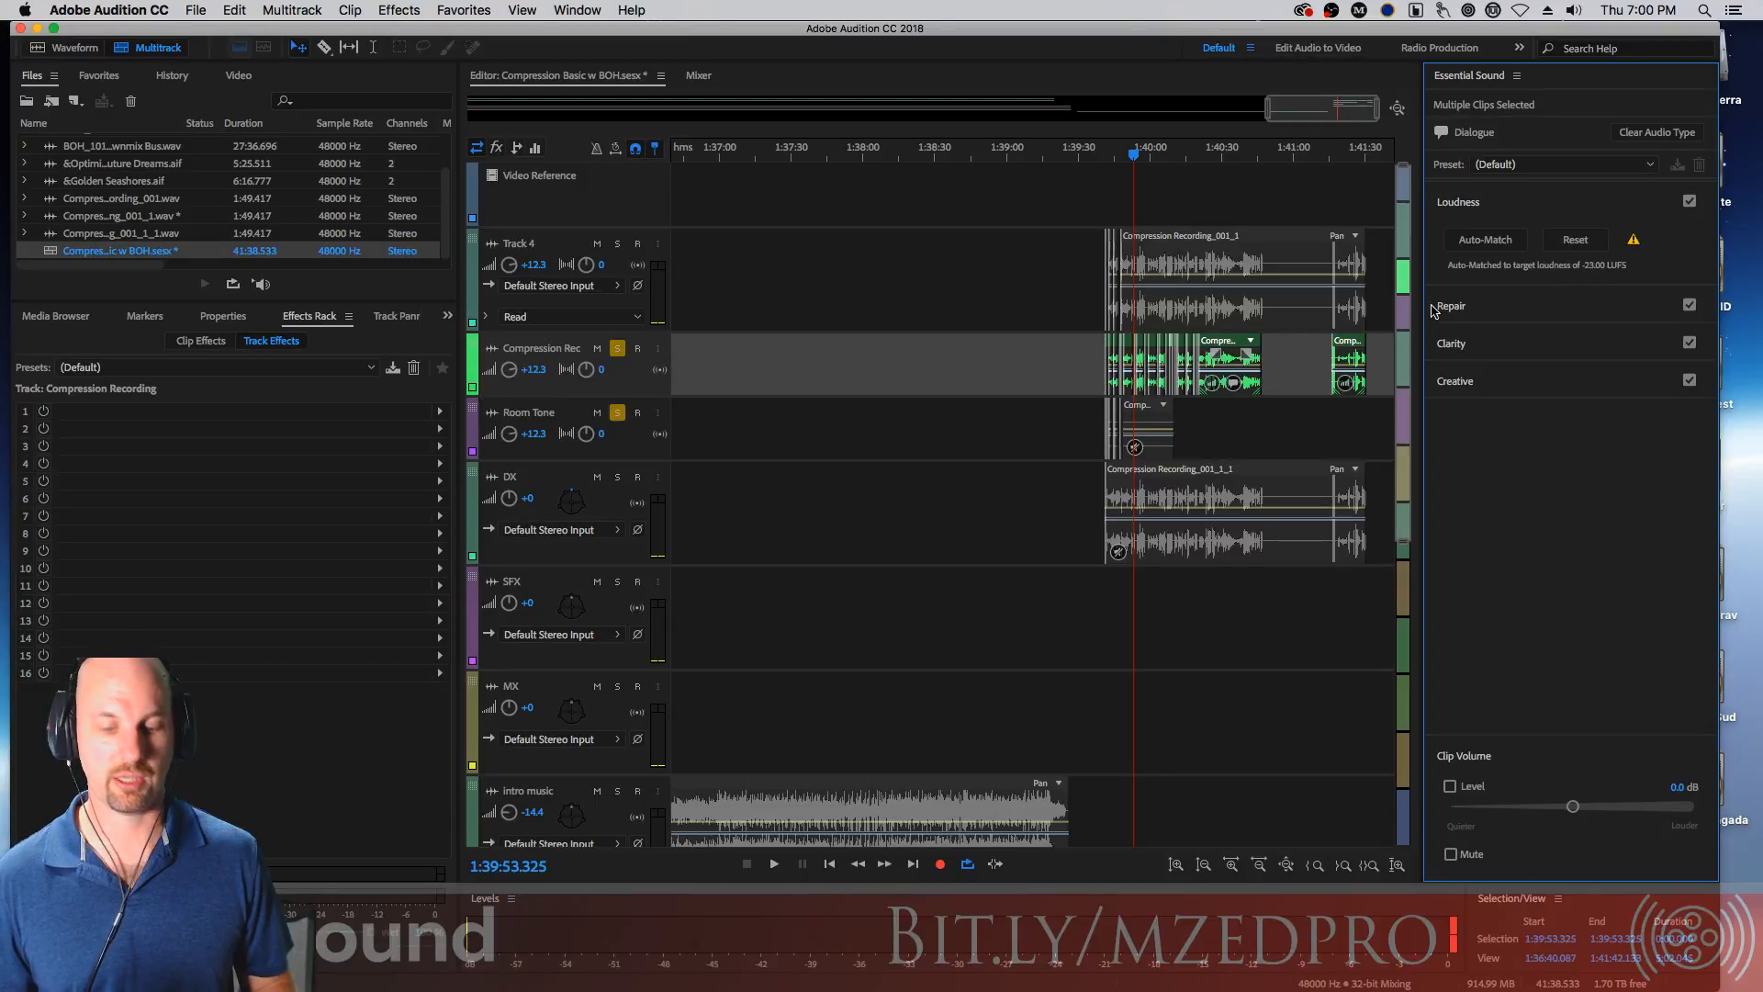
Play back the edited dialogue from about 1:39:40.5
scroll(1217, 402, "up", 5)
scroll(1217, 401, "up", 8)
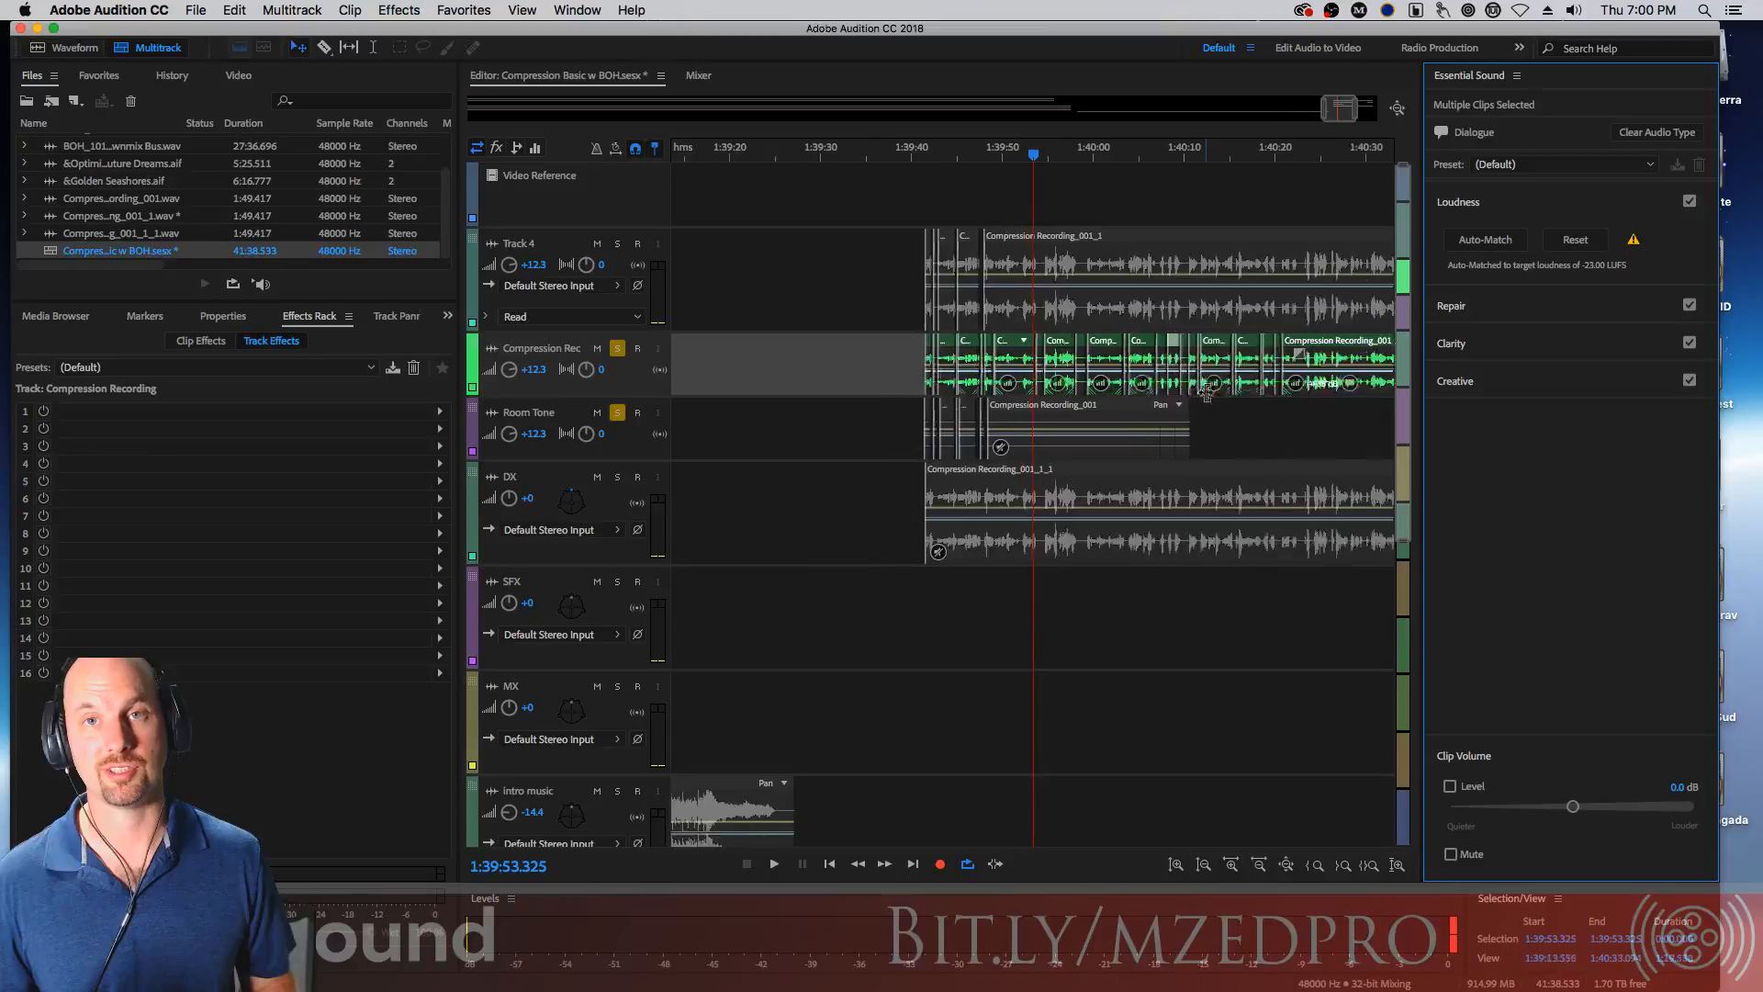
scroll(1194, 413, "up", 6)
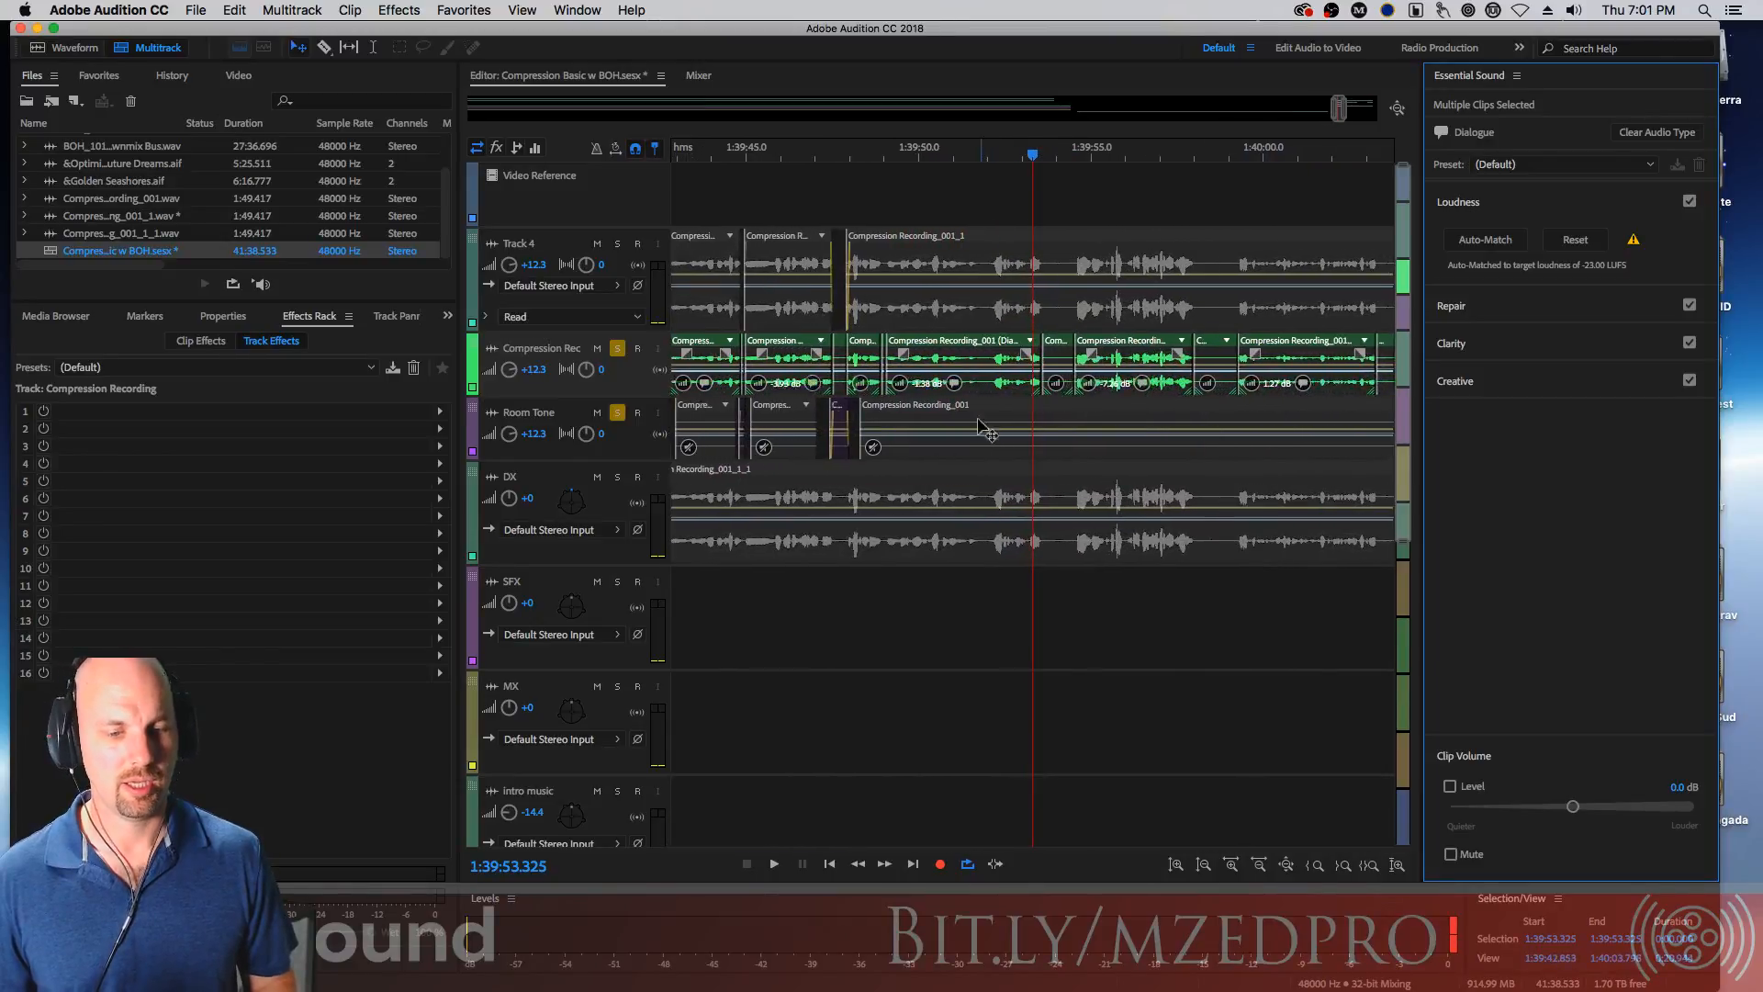
scroll(1230, 400, "up", 3)
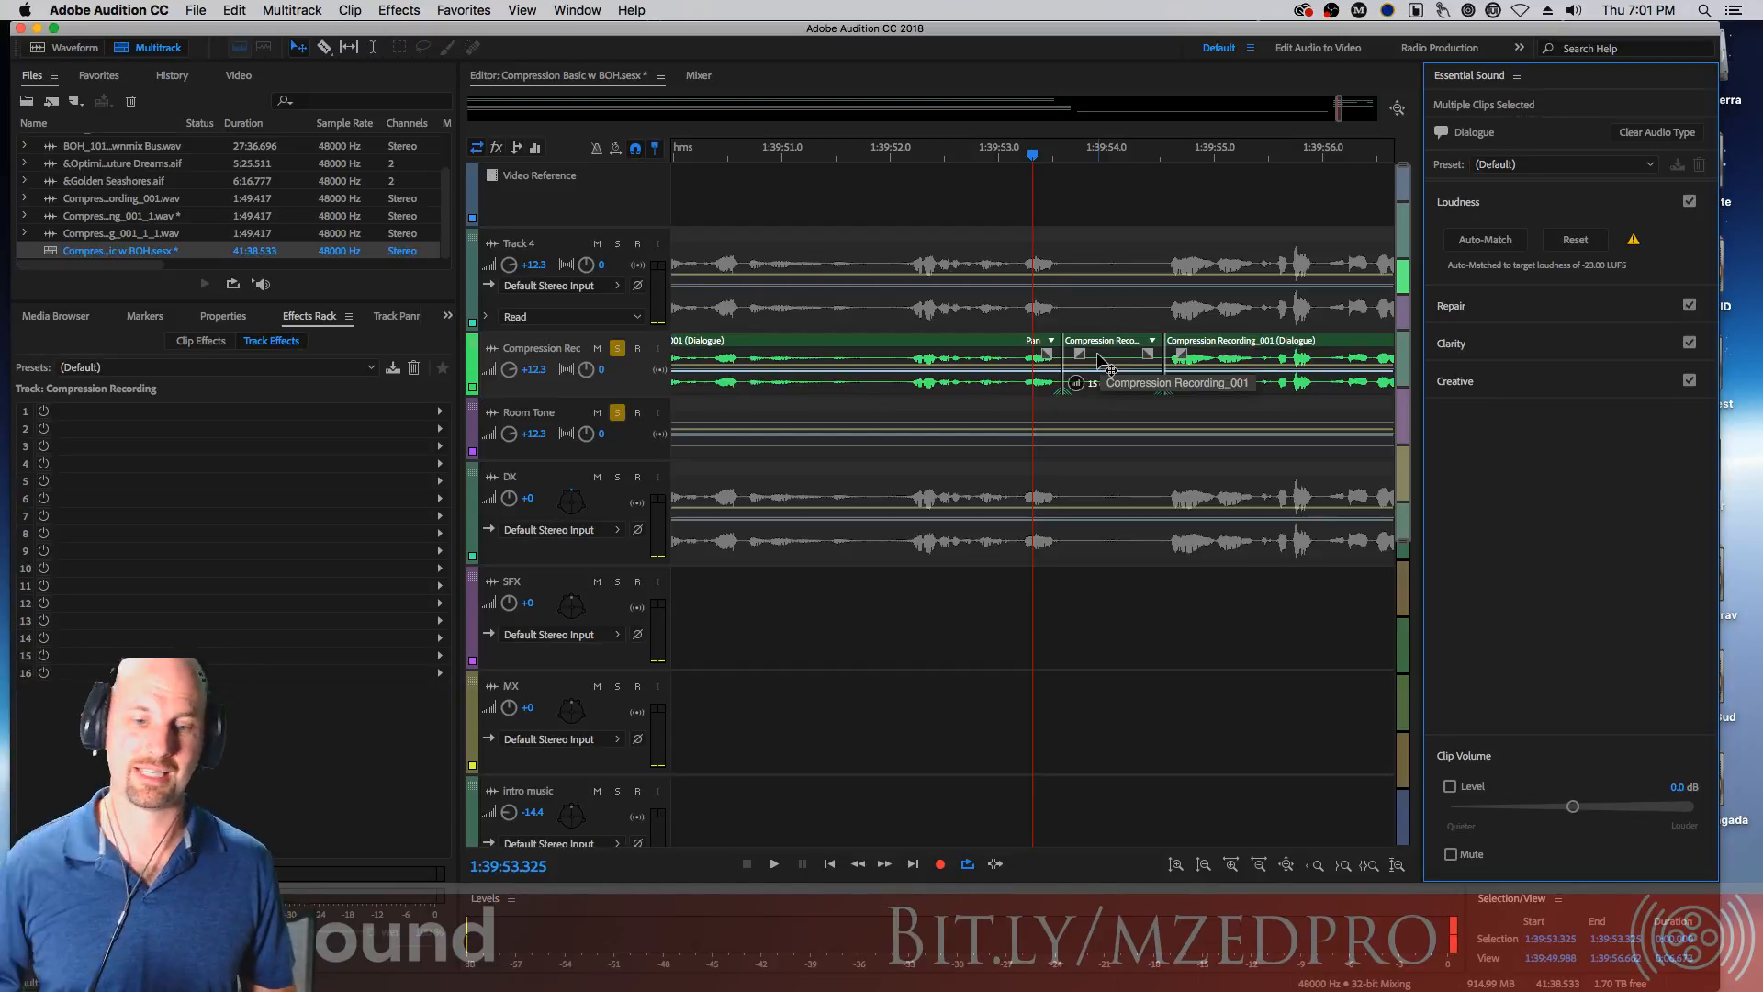
key("minus")
key("minus")
key("minus")
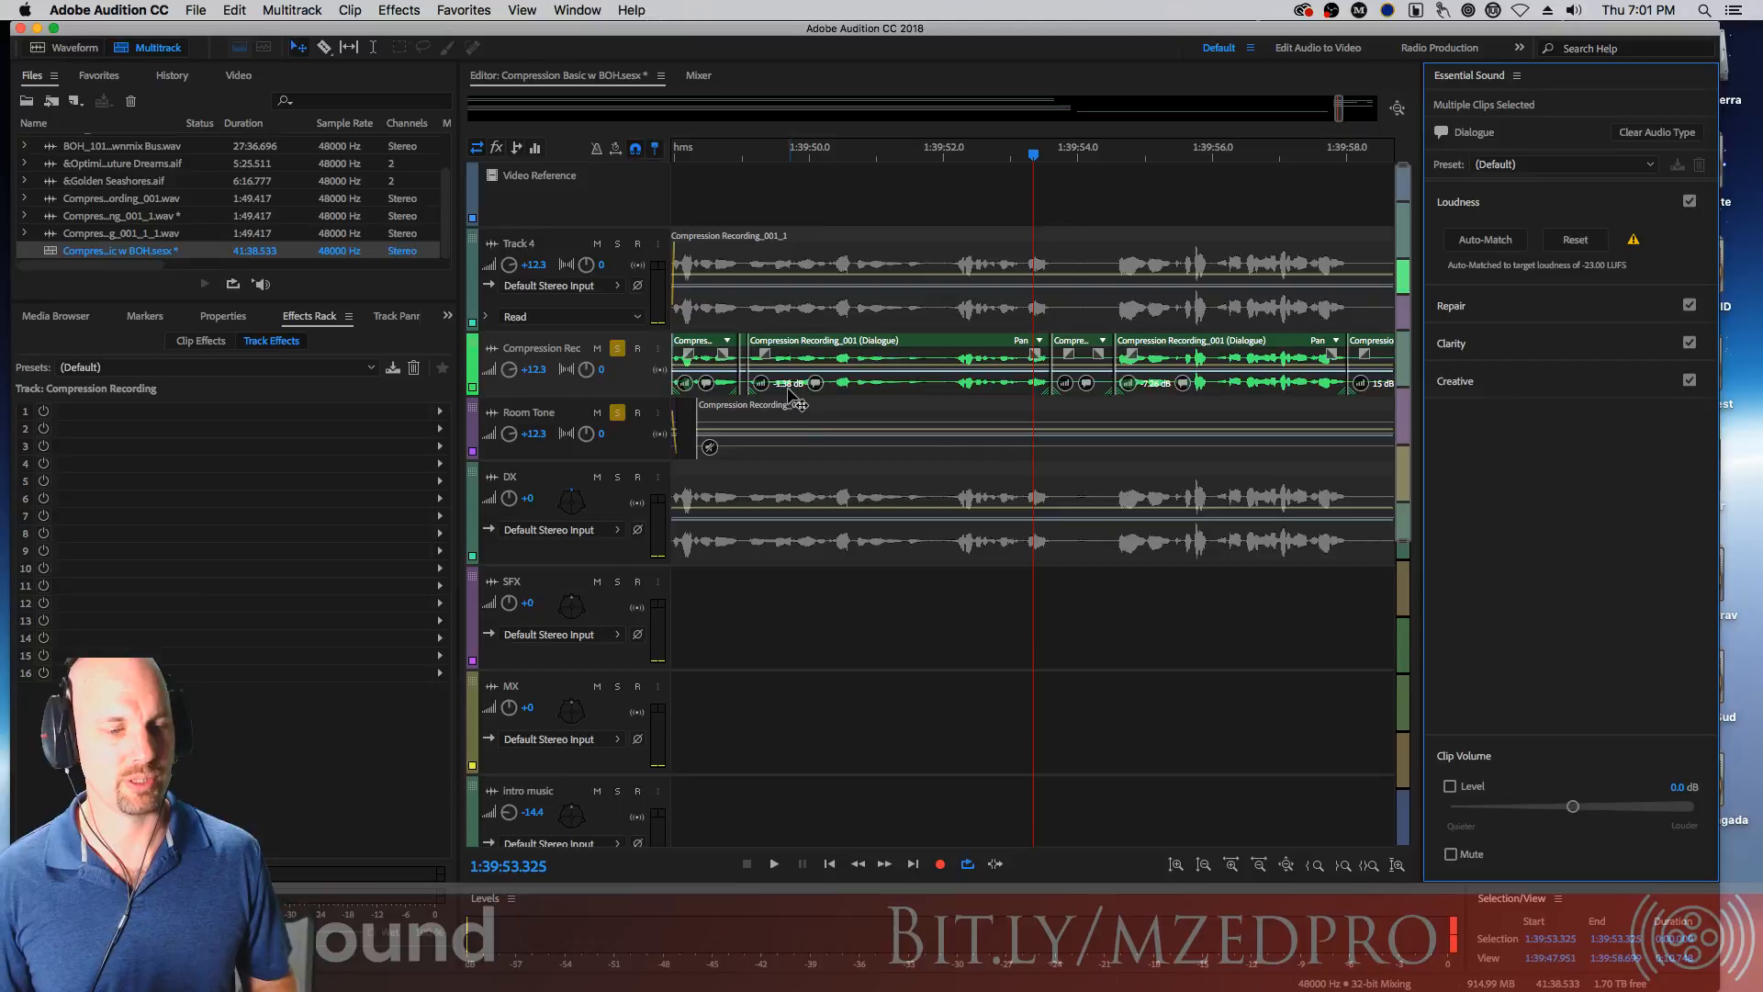
key("minus")
key("minus")
key("minus")
key("minus")
key("minus")
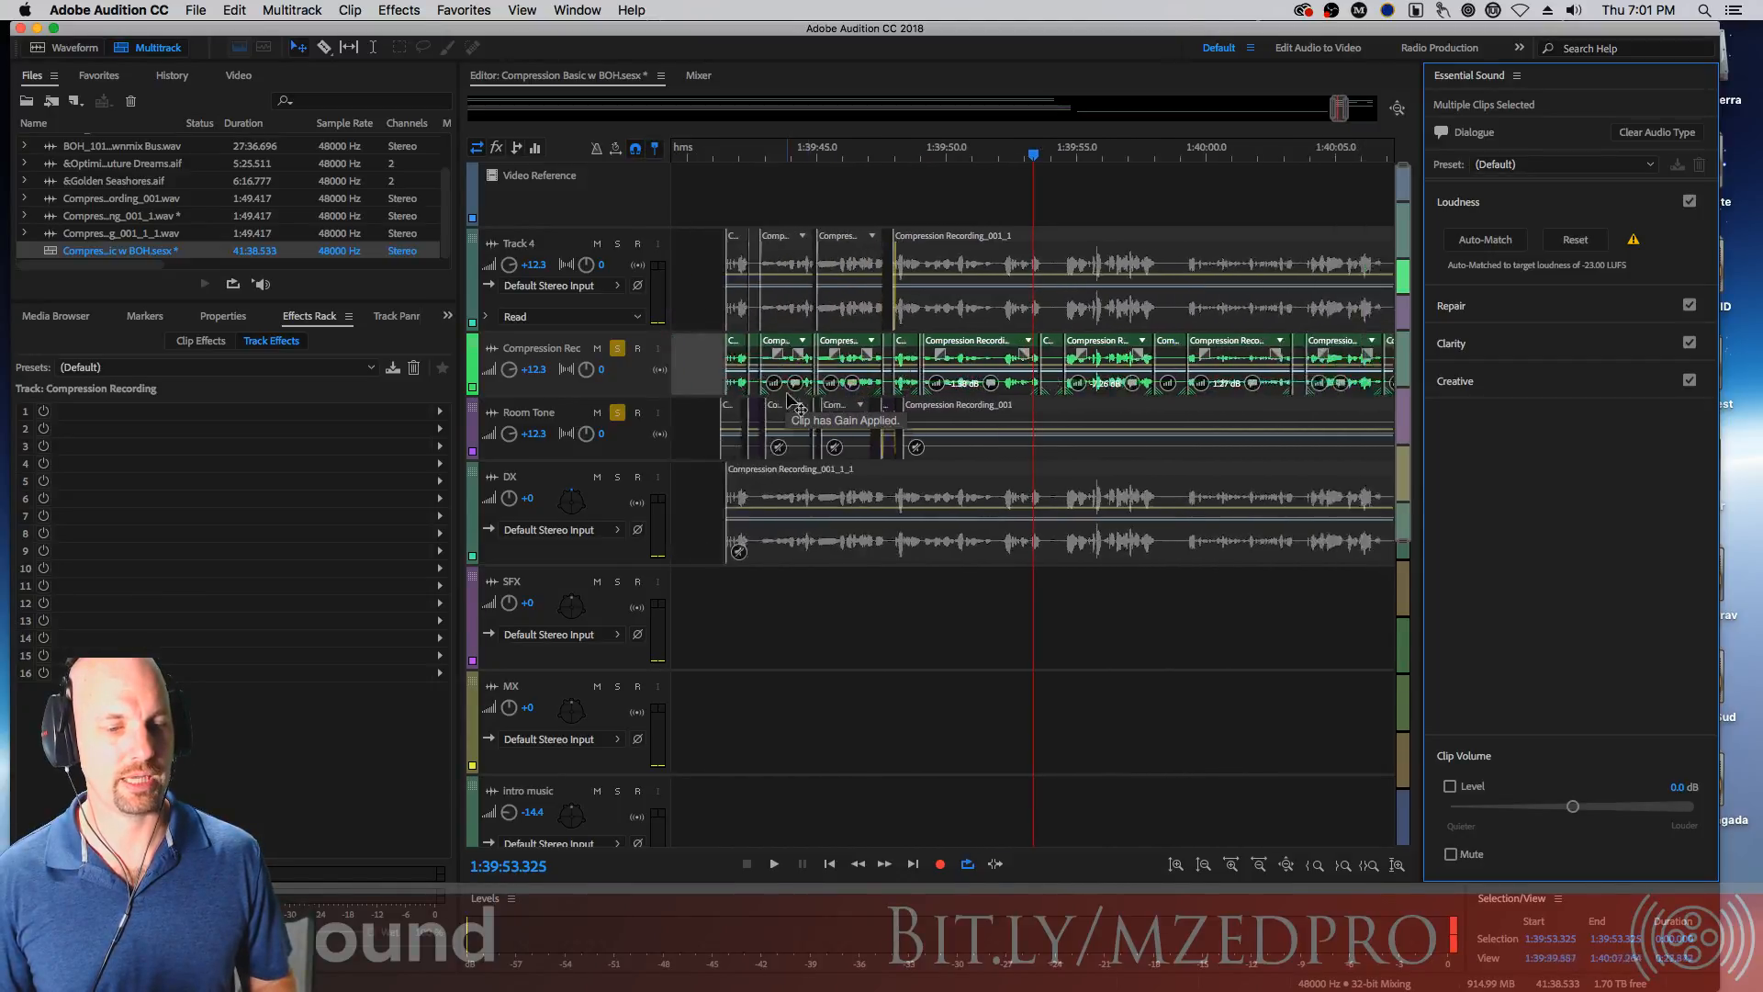
left_click(785, 163)
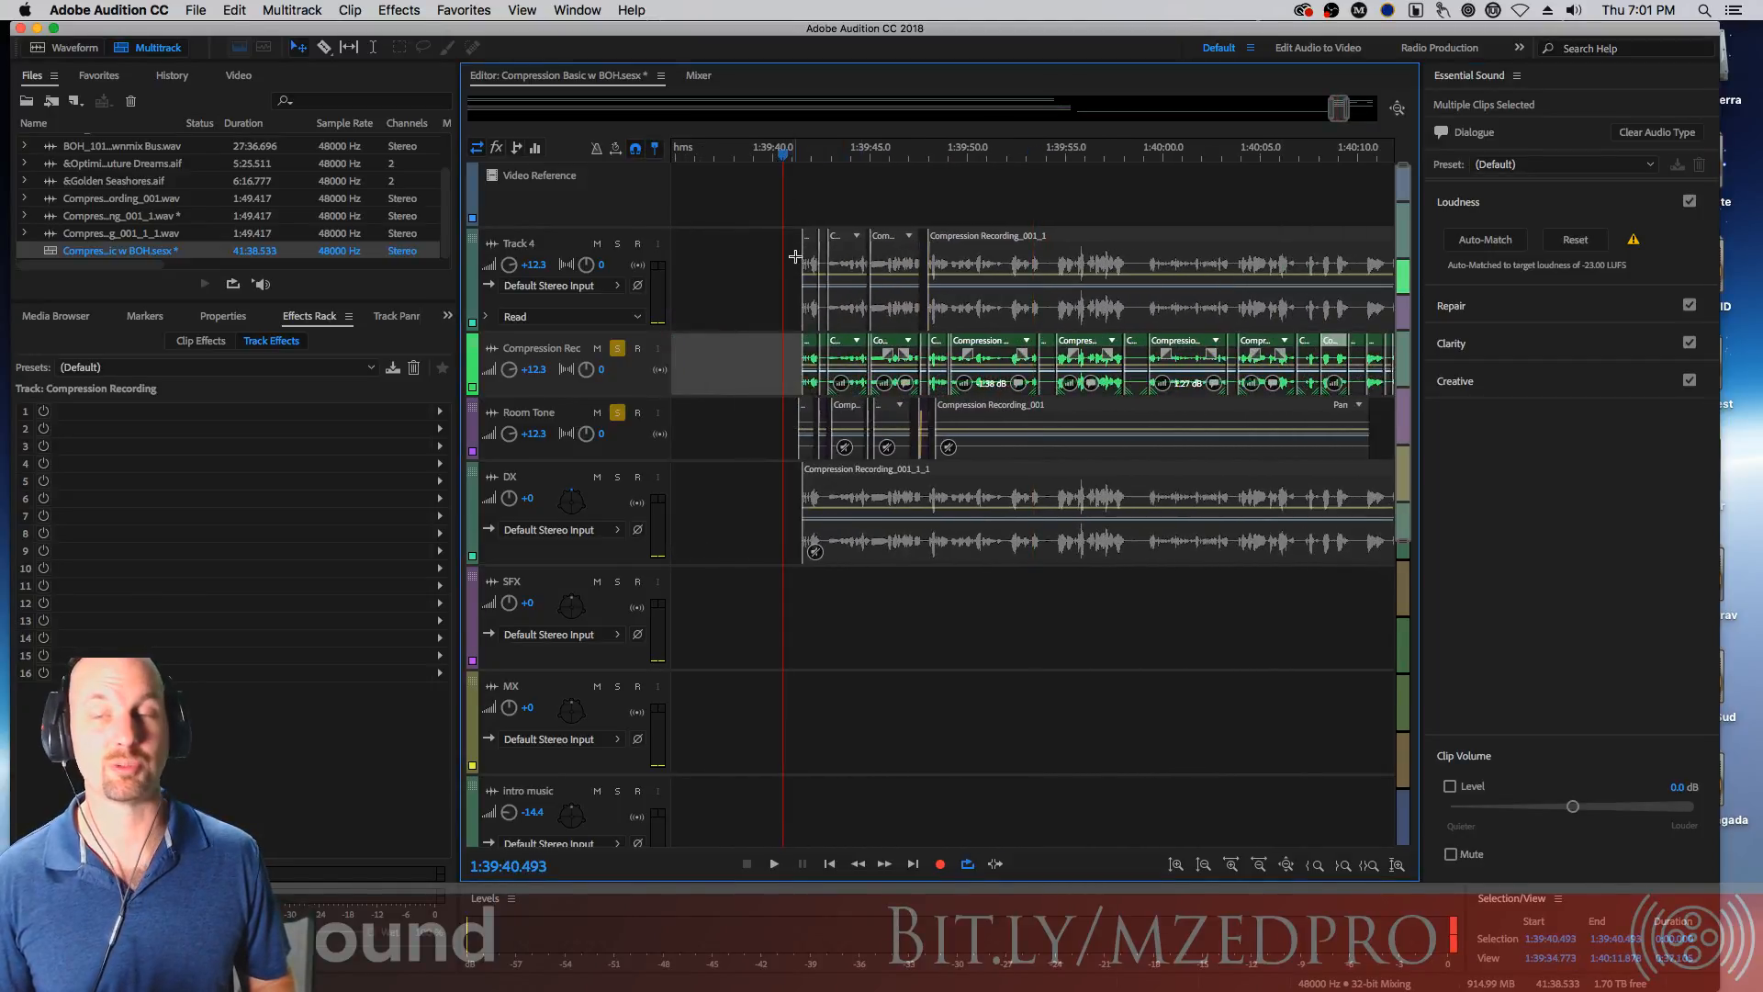
key("space")
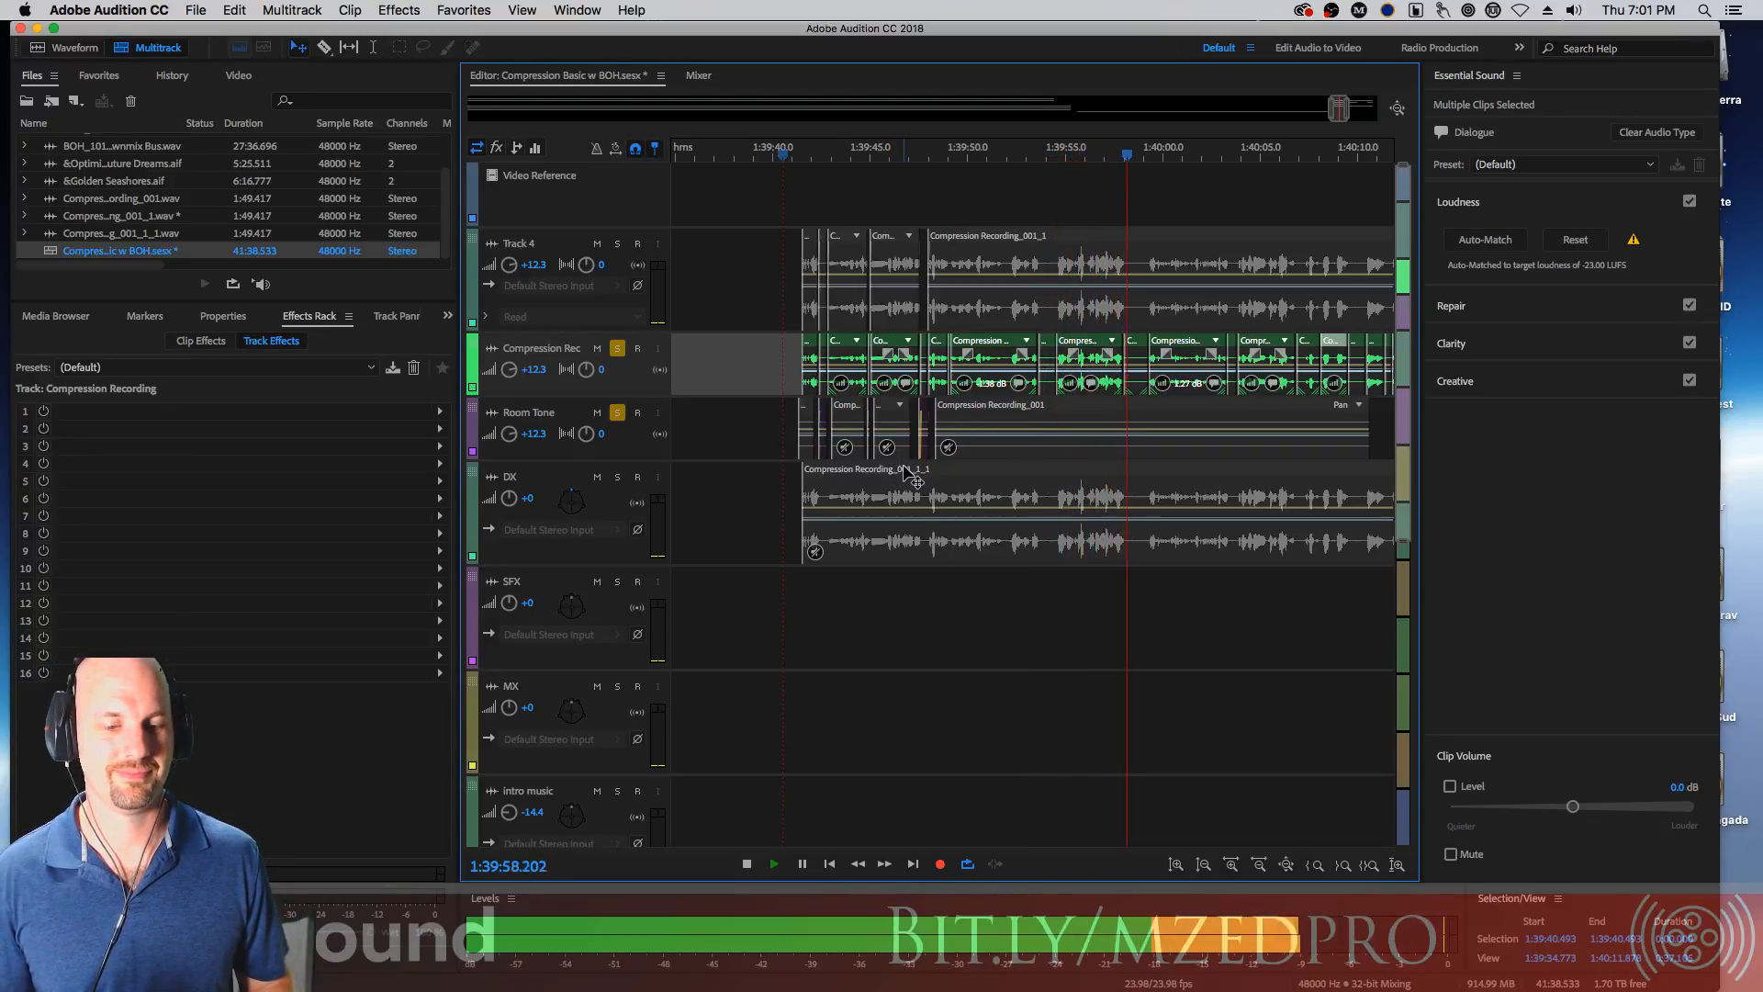
key("space")
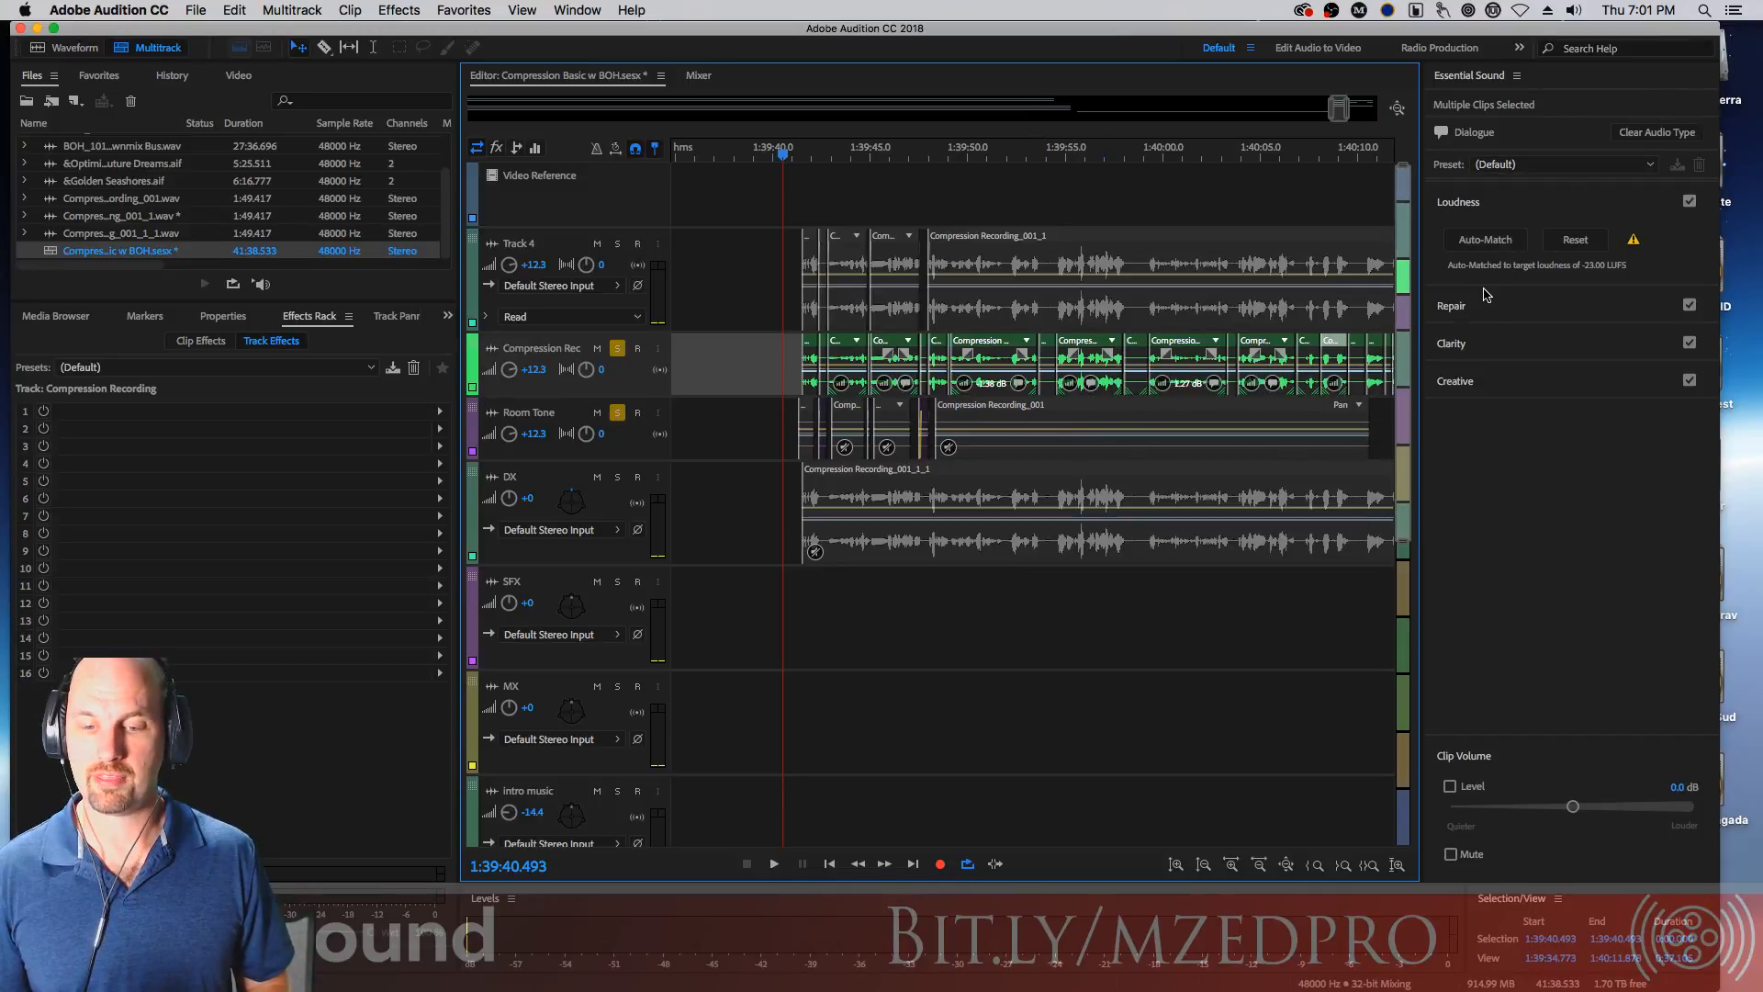
Enable the Clarity EQ for the dialogue clips with the On the Telephone preset
left_click(1455, 307)
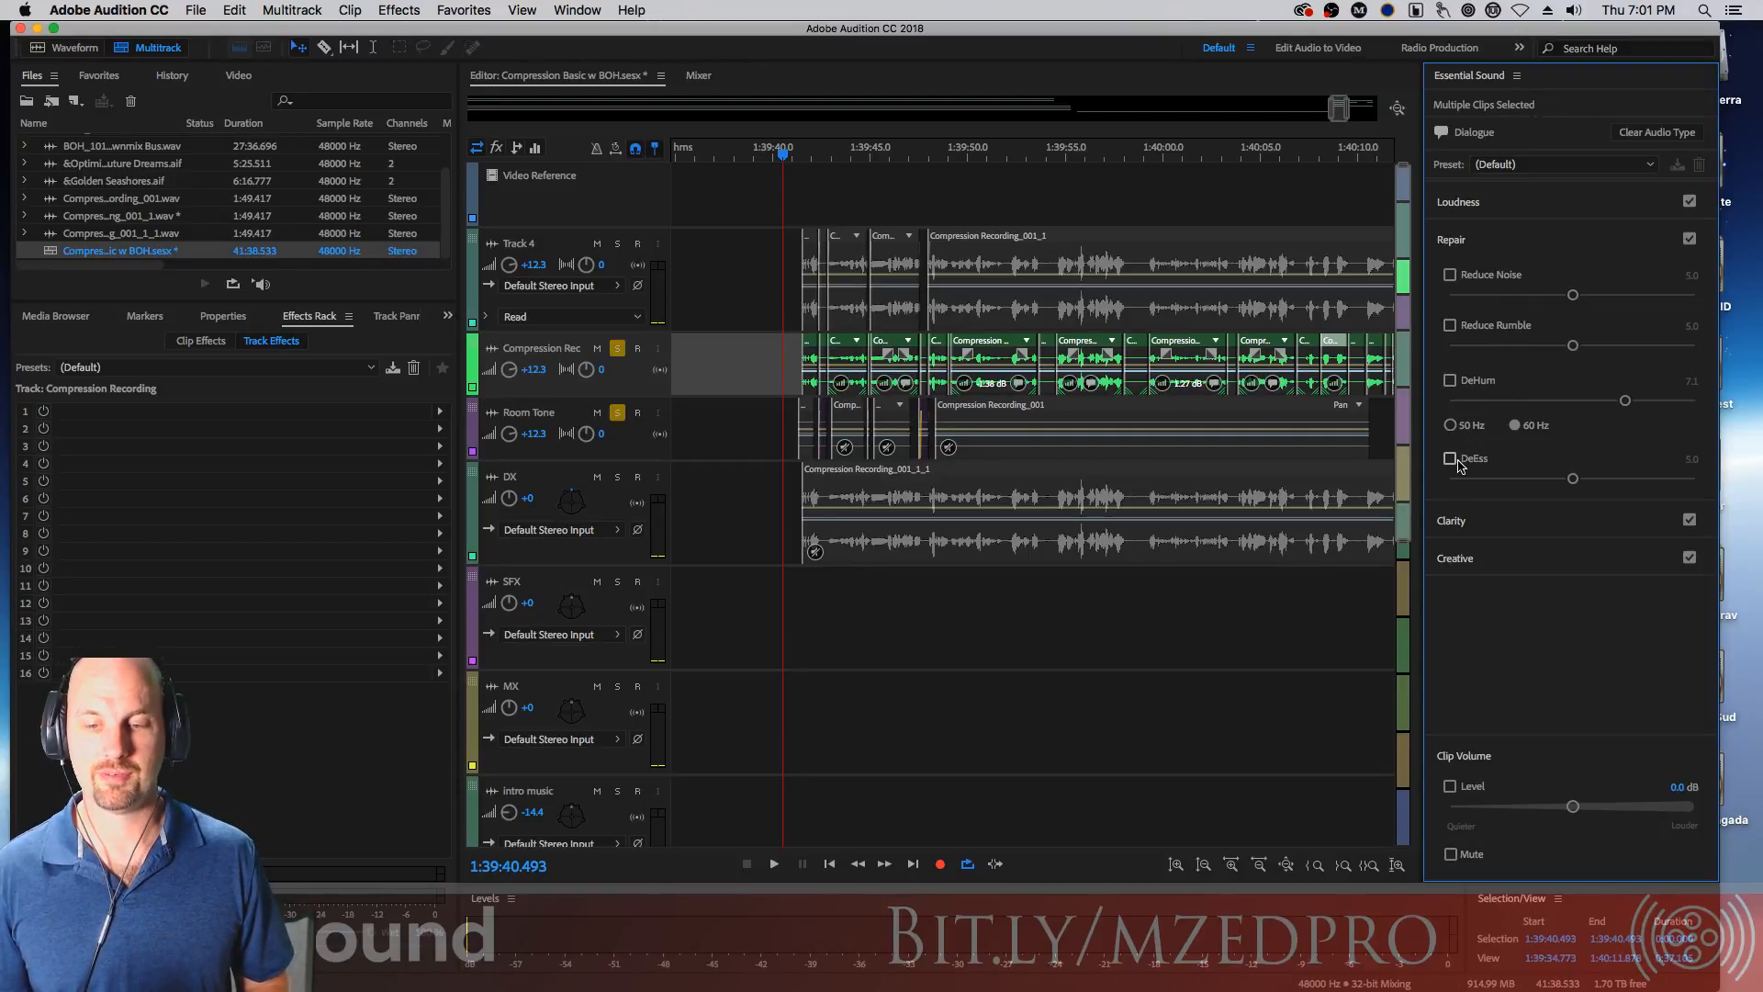
left_click(1476, 526)
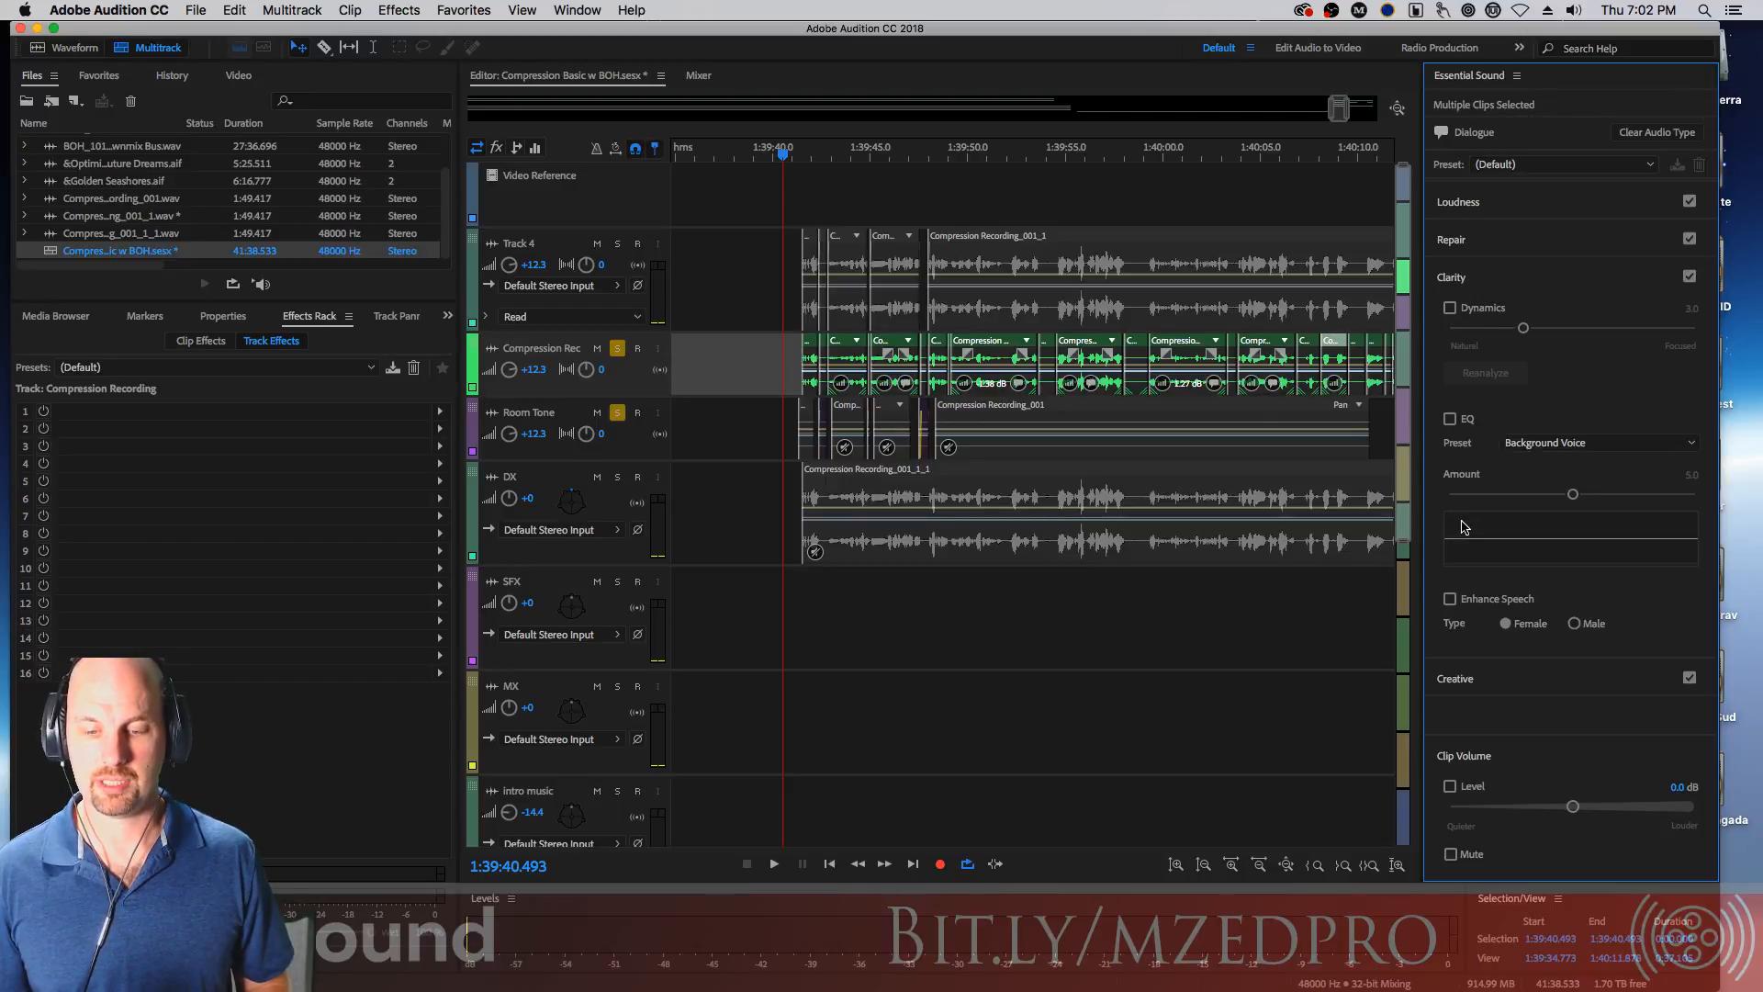
left_click(1450, 419)
left_click(1574, 442)
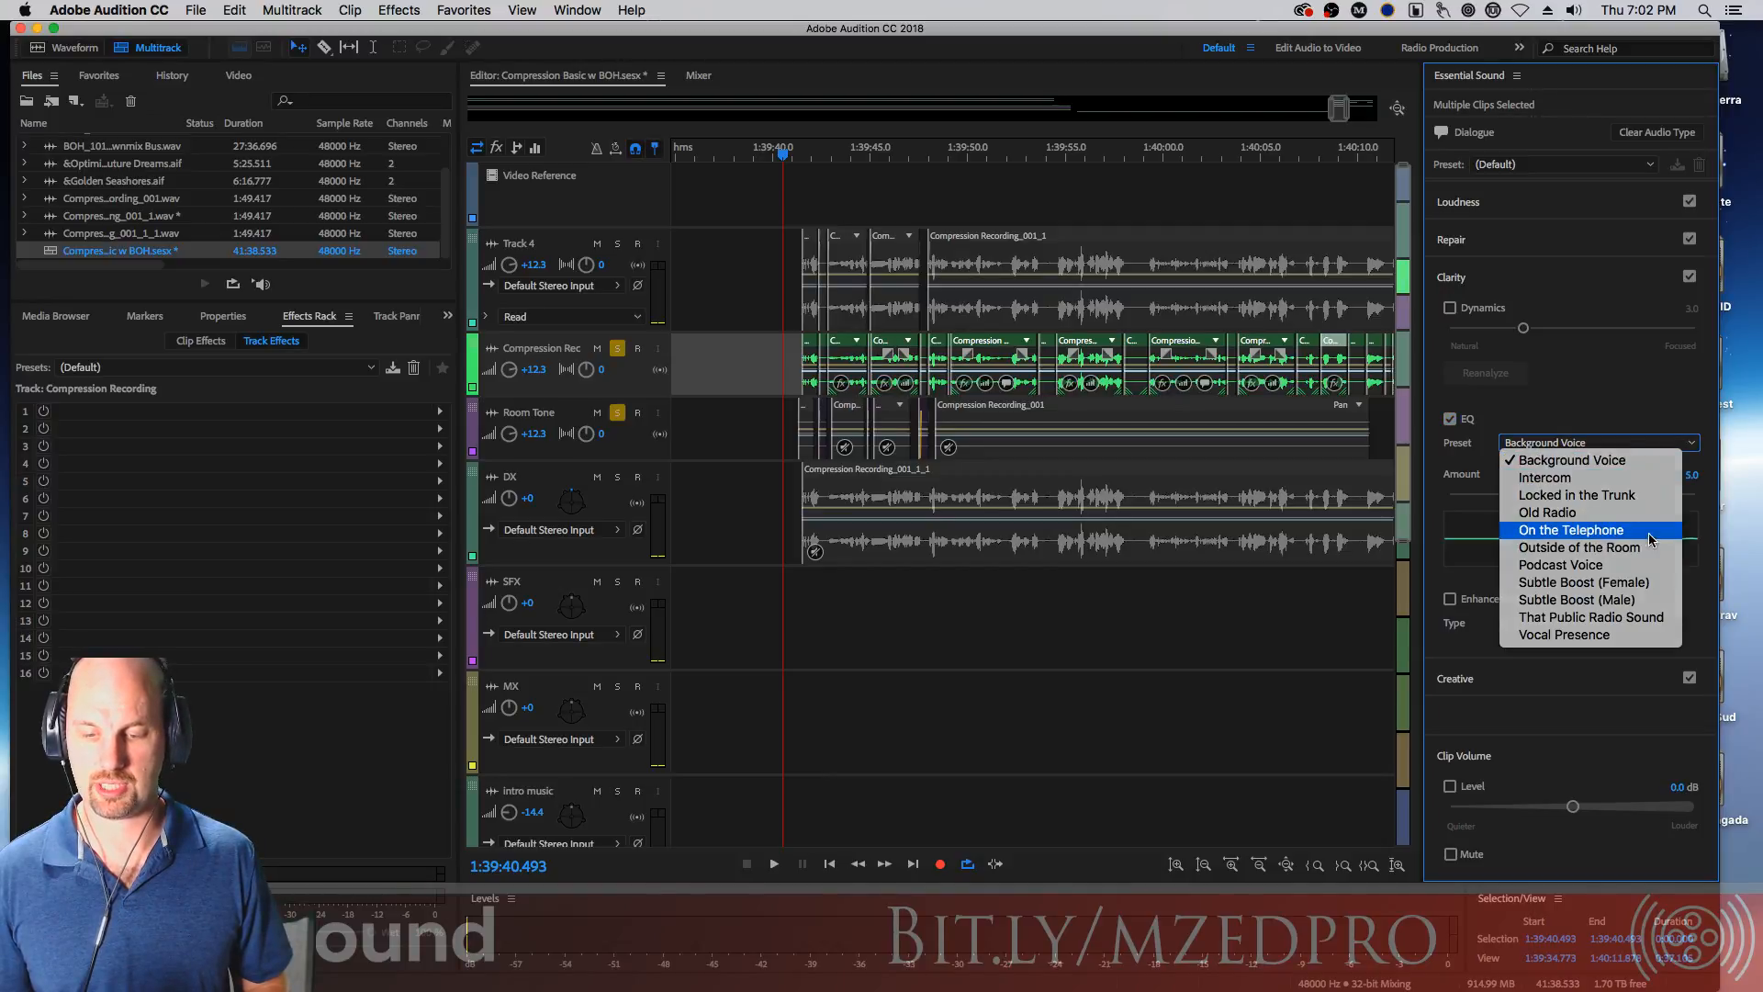
left_click(1571, 530)
Raise the EQ Amount to 10.0 and play back the dialogue
left_click_drag(764, 358, 1399, 369)
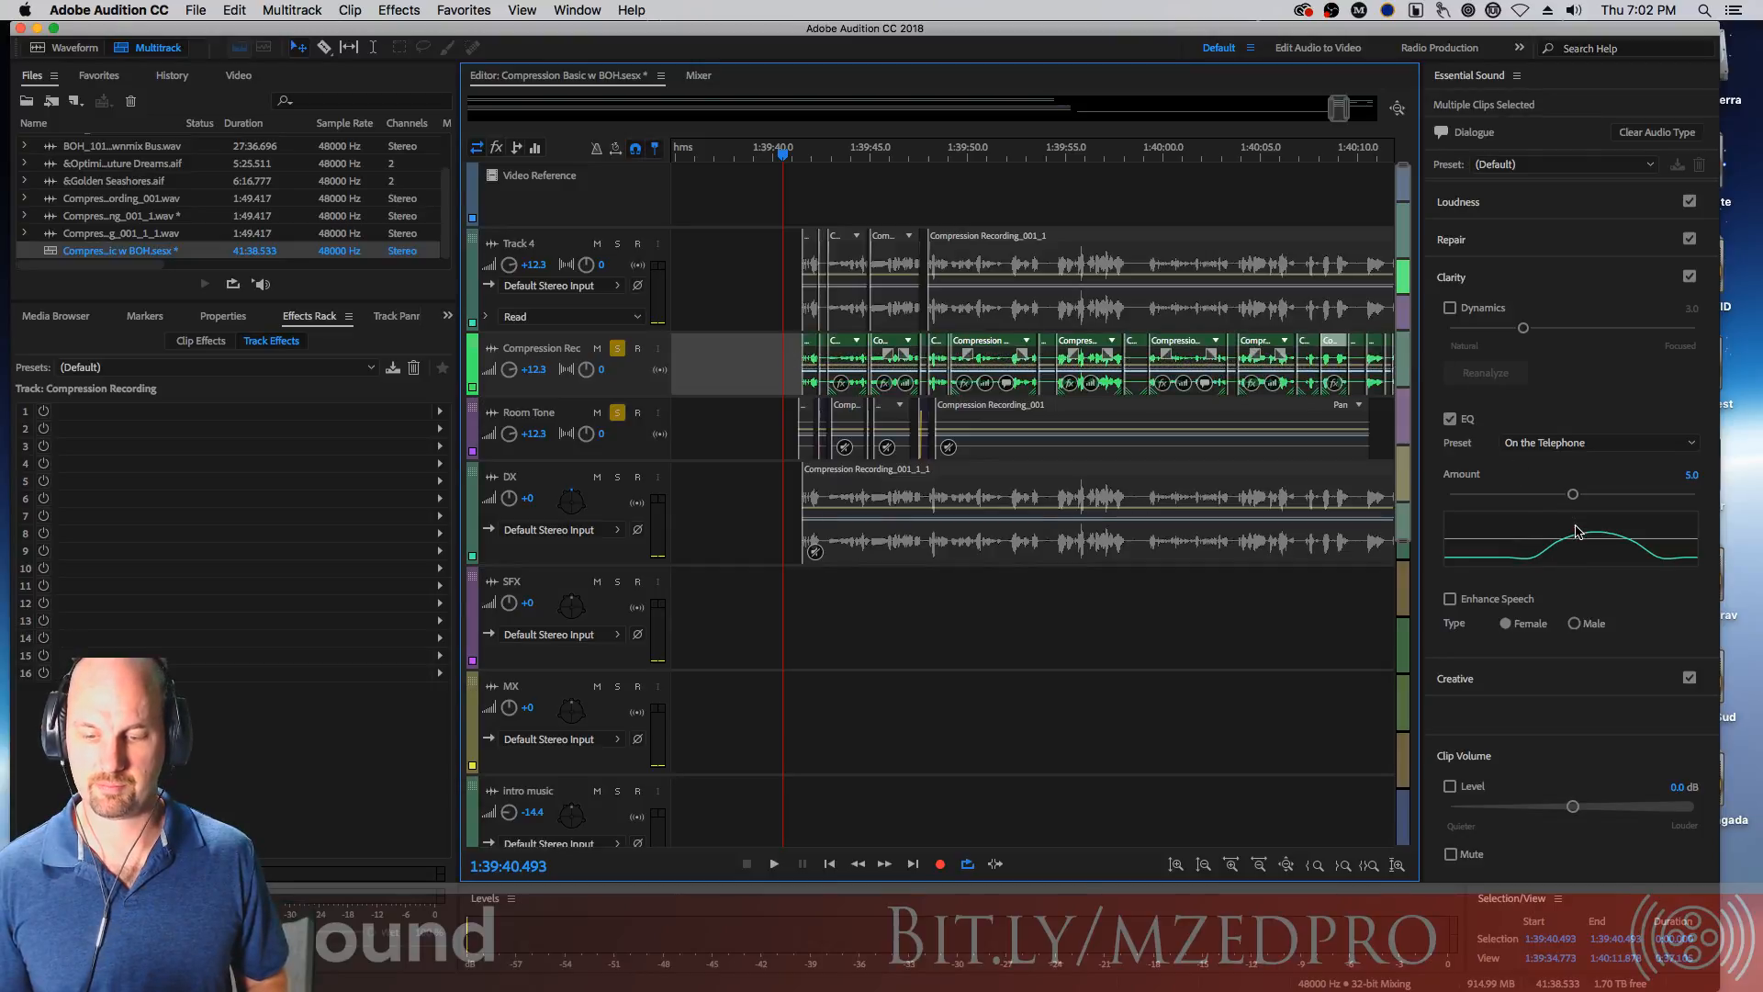
left_click(1570, 449)
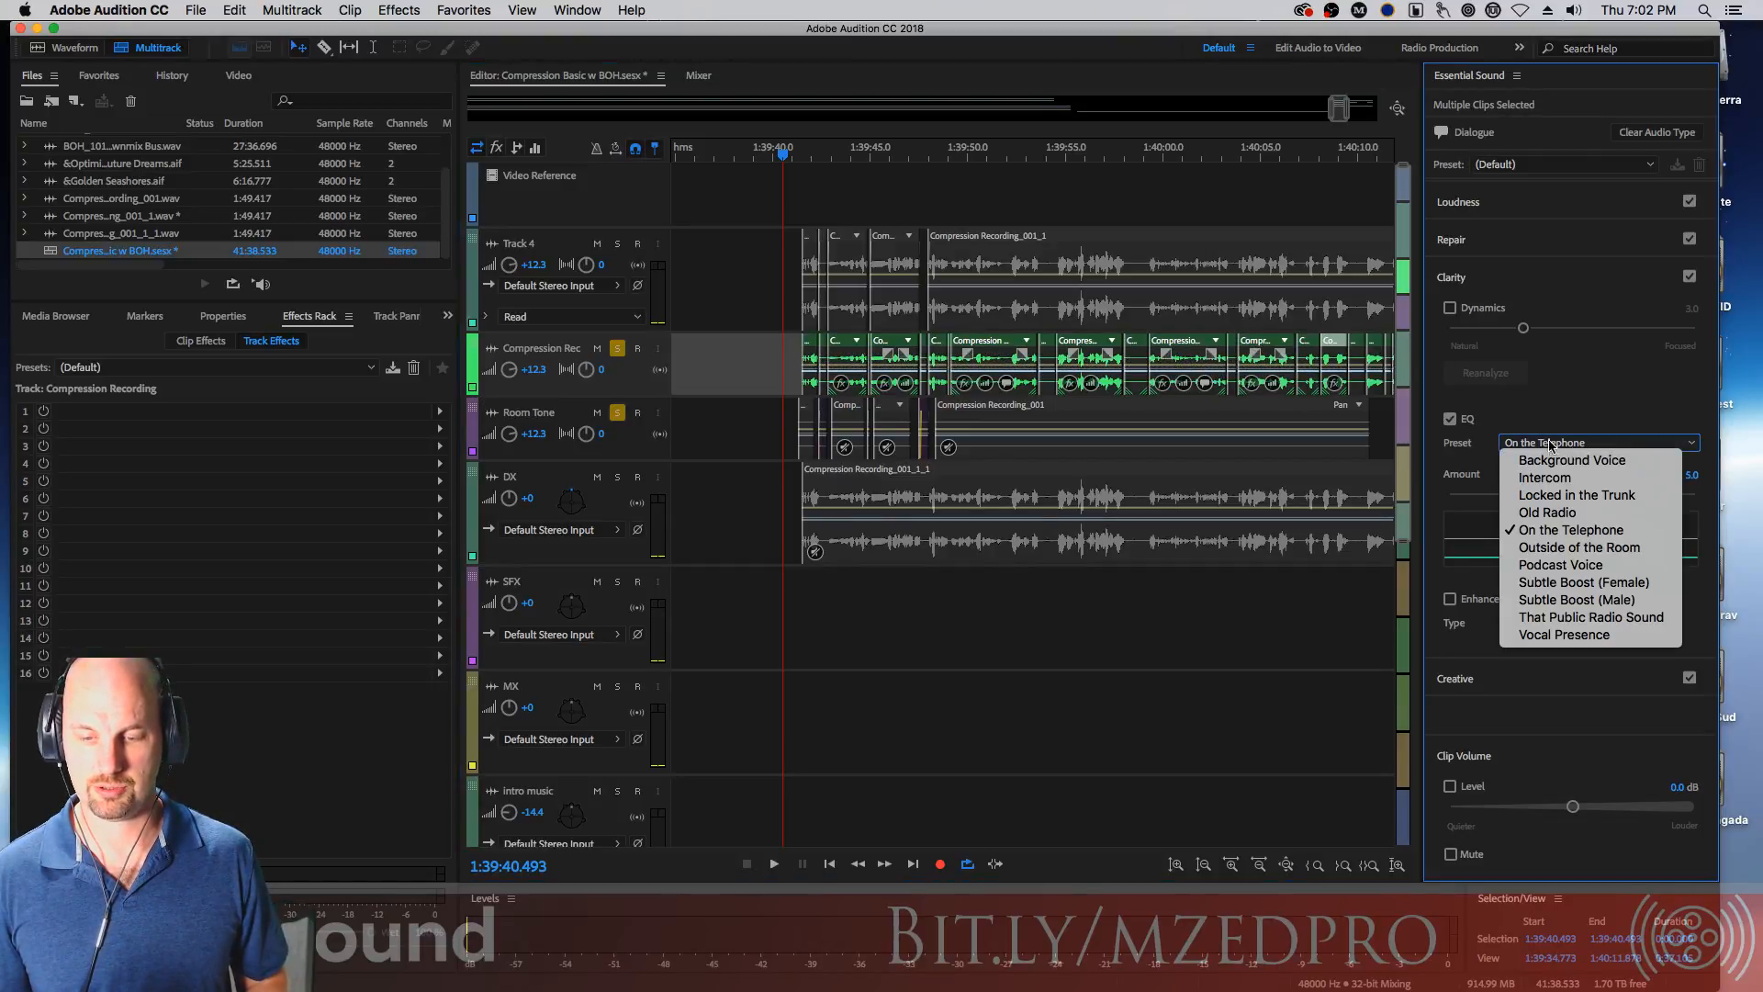
left_click(1528, 378)
left_click(1574, 493)
left_click_drag(1574, 496, 1730, 535)
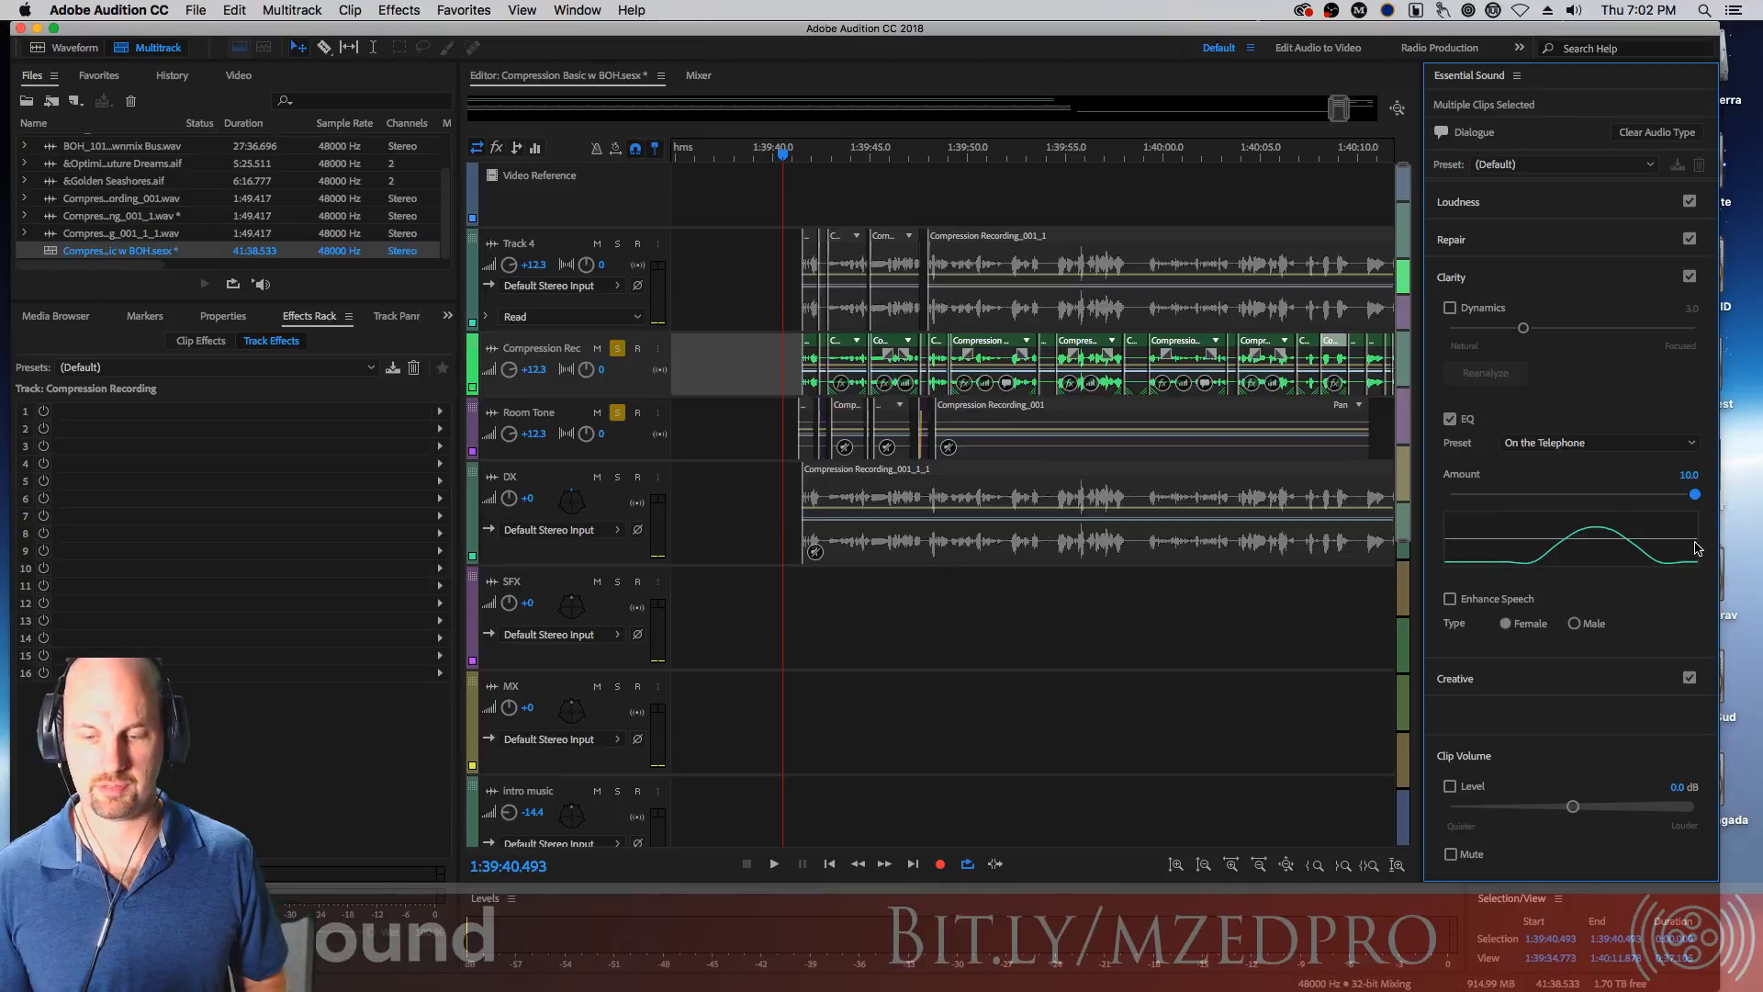
key("space")
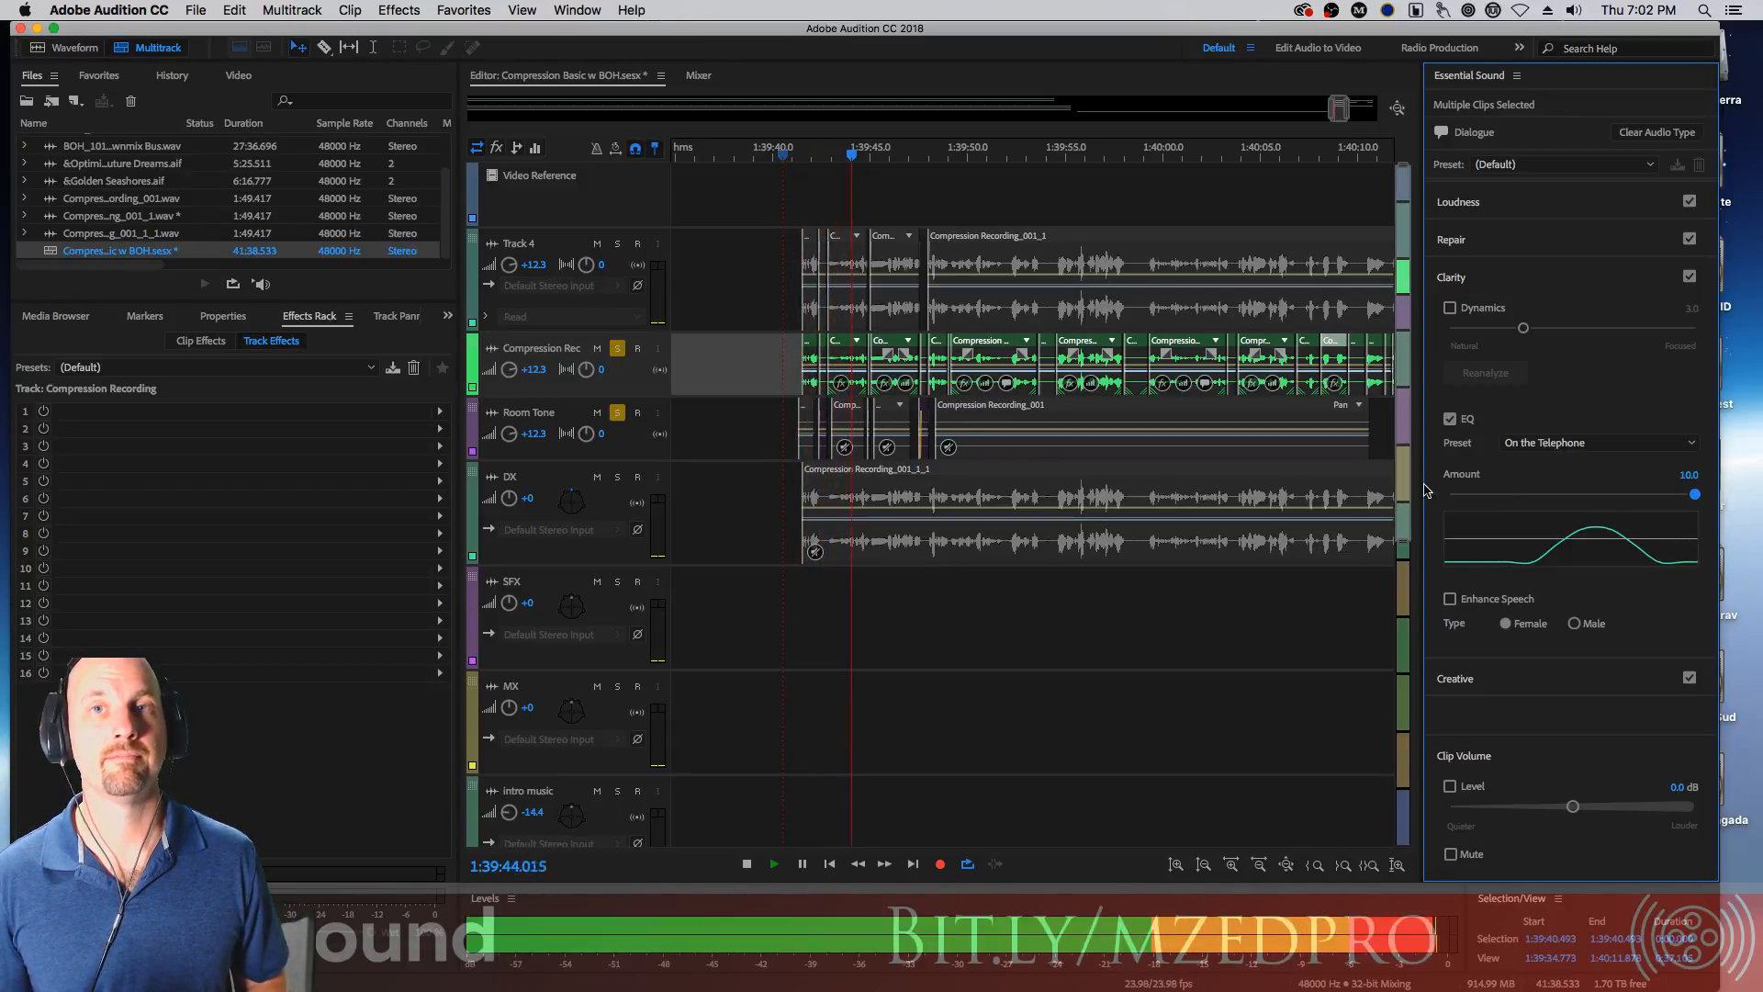
key("space")
Switch the EQ preset to Podcast Voice and play back the dialogue
left_click(1598, 443)
left_click(1614, 569)
key("space")
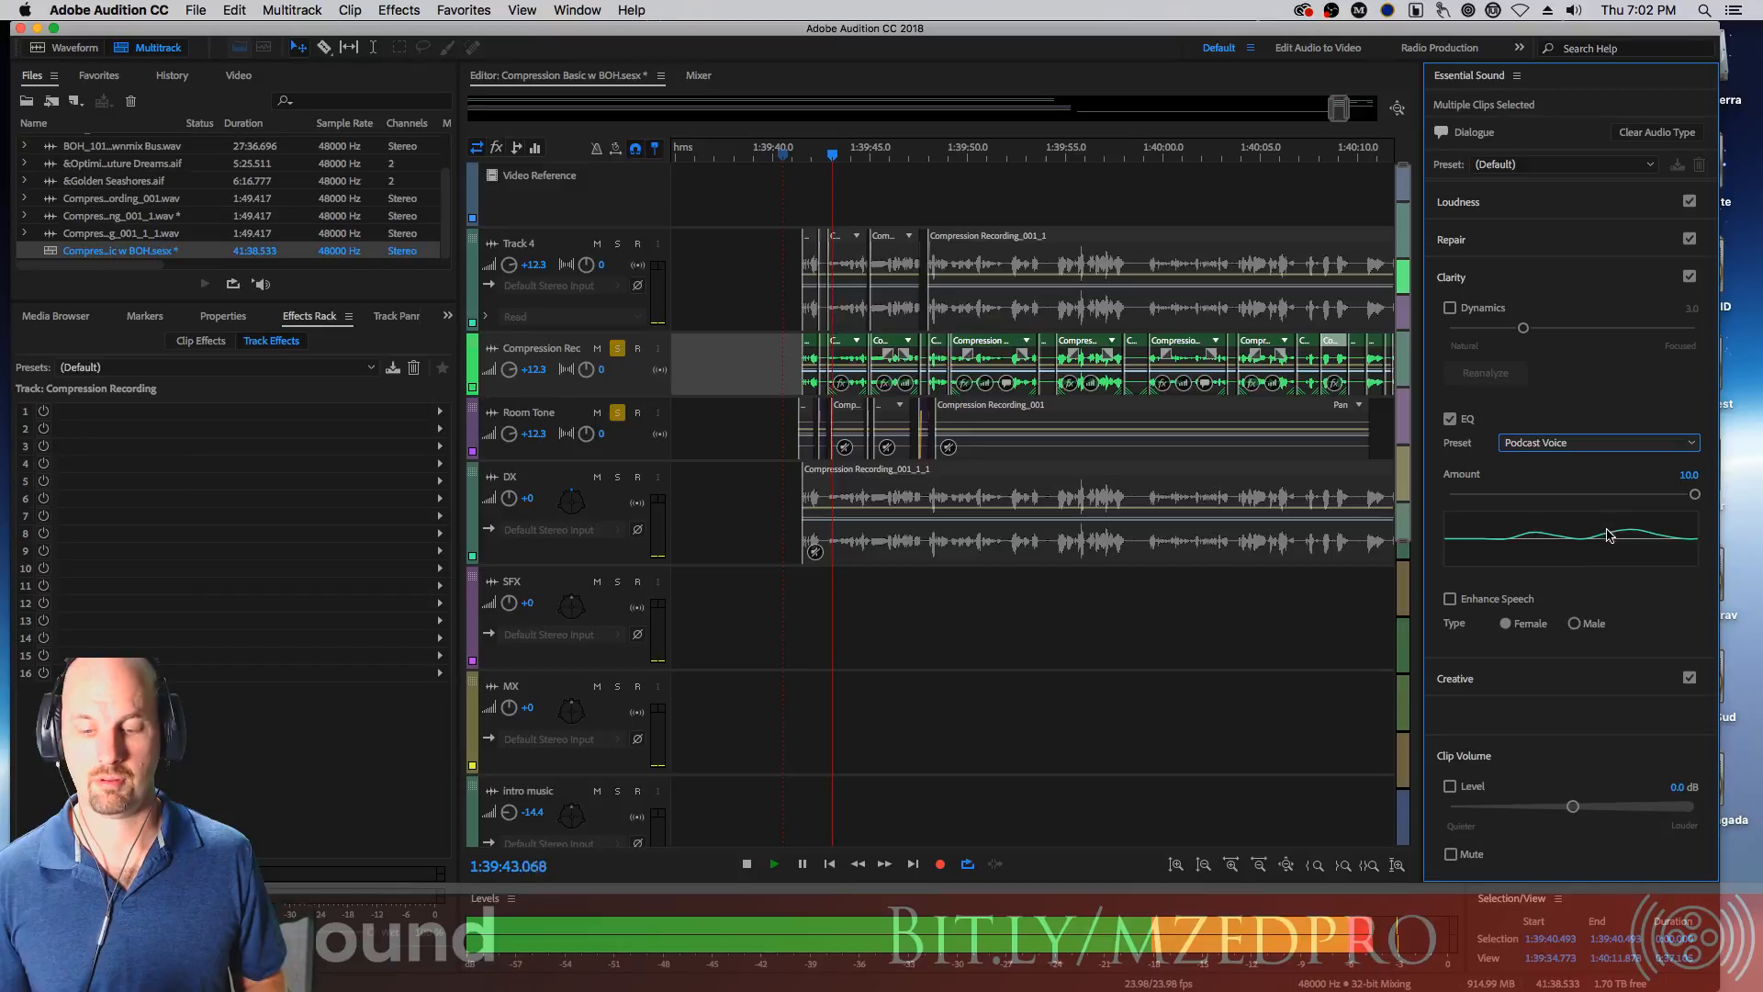
key("space")
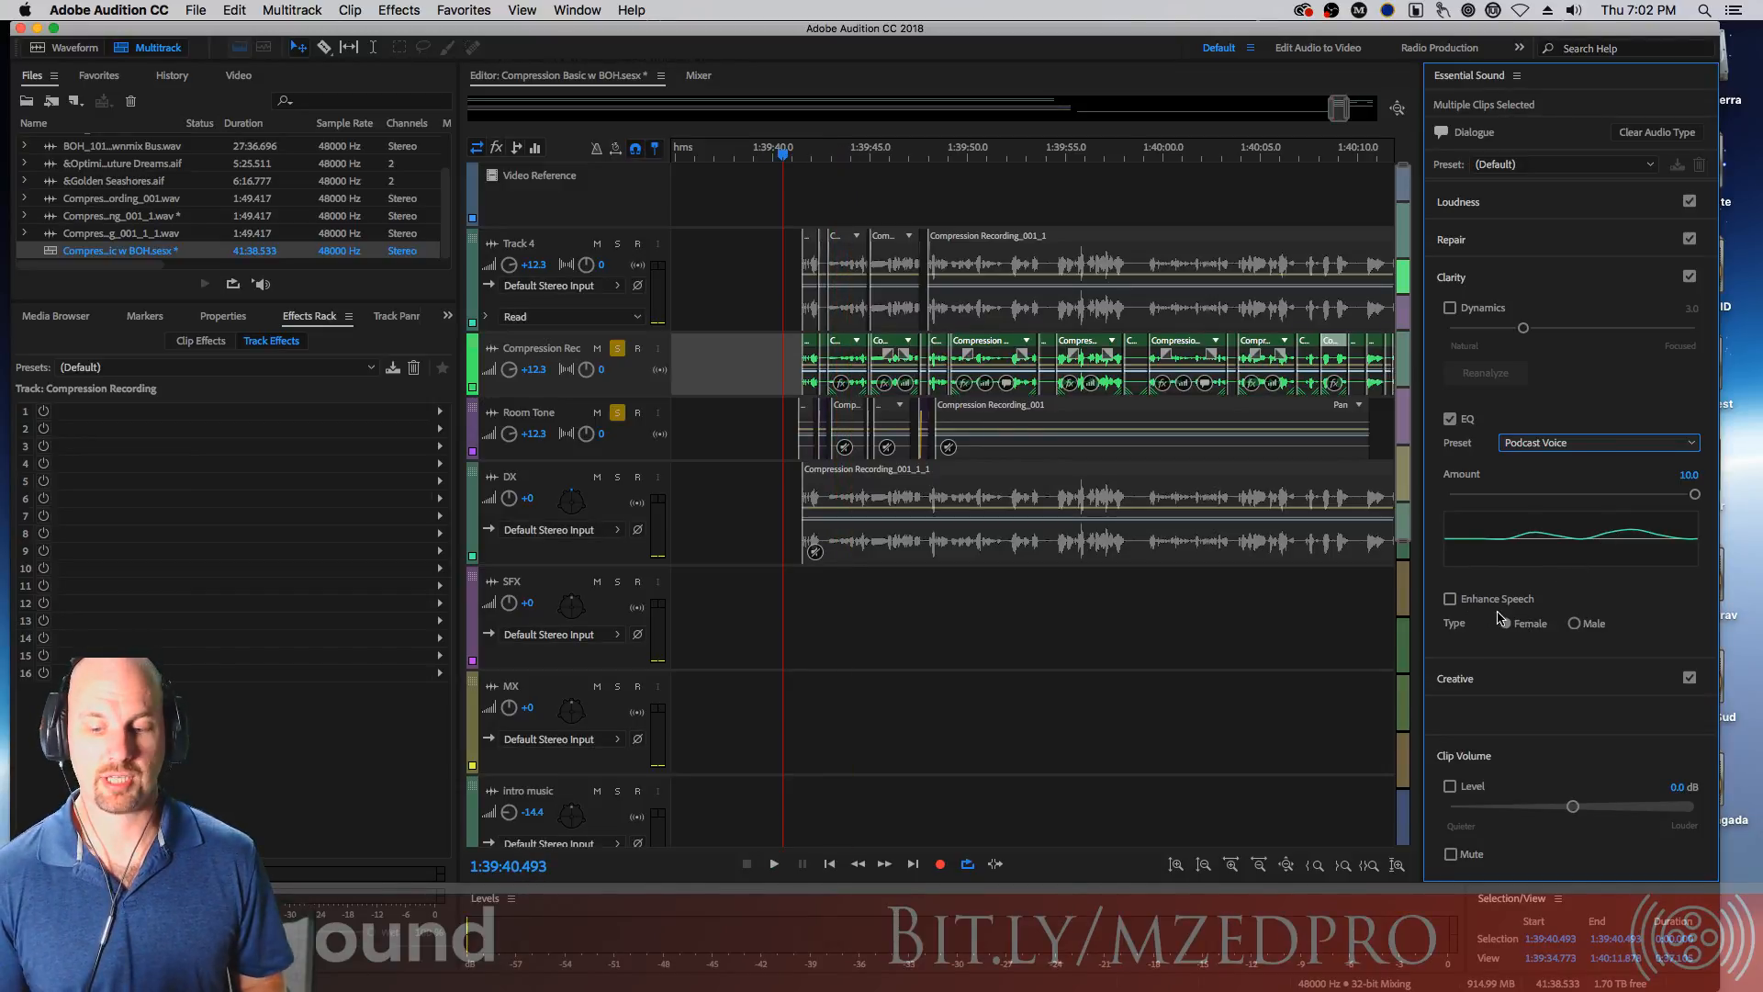
Enable Enhance Speech with the Male type, auditioning the dialogue after each change
left_click(1500, 599)
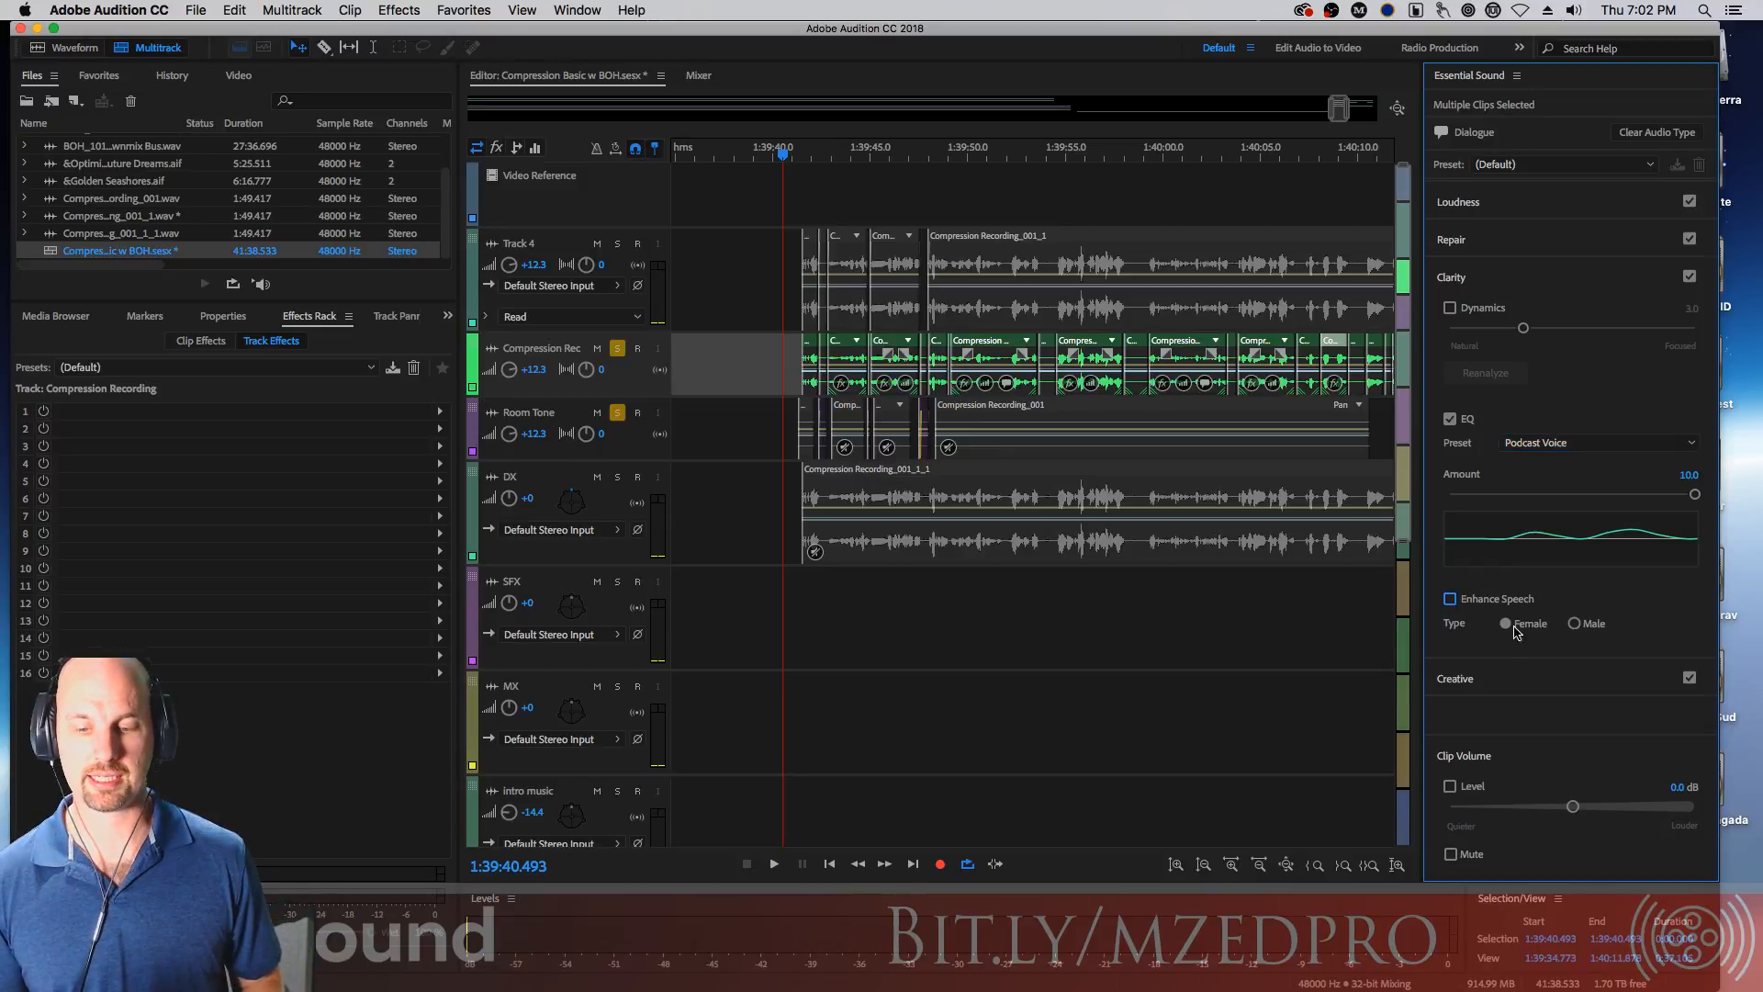
key("space")
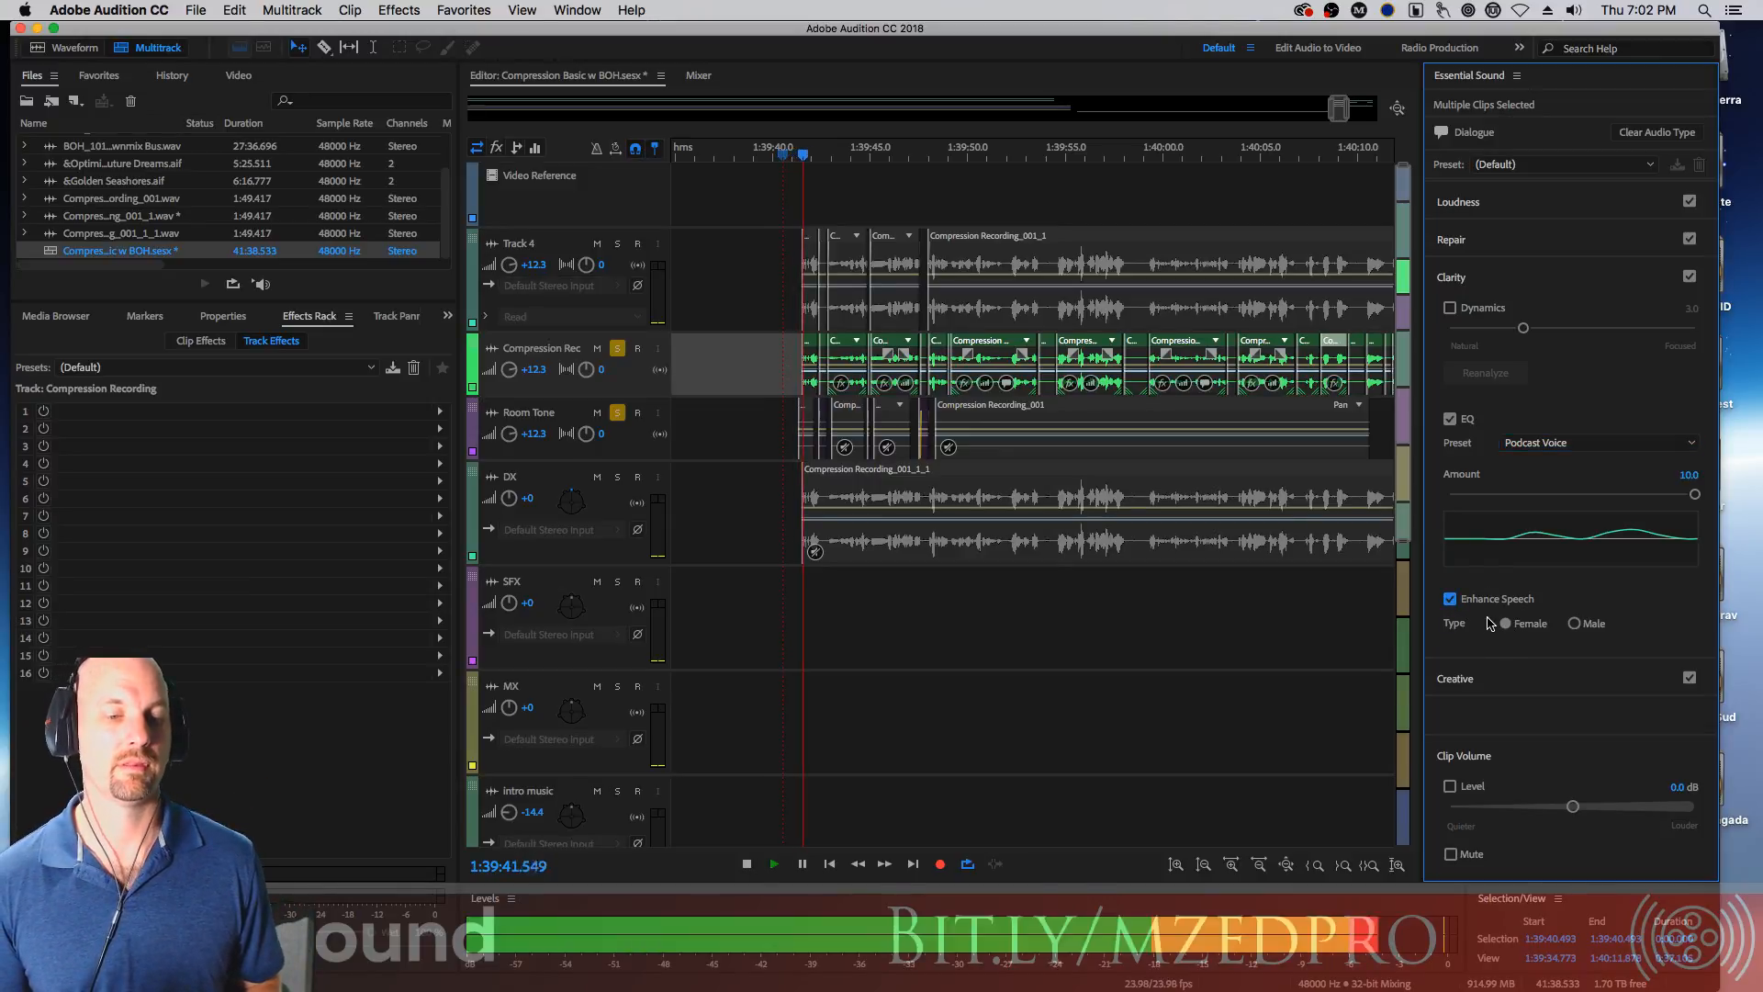
key("space")
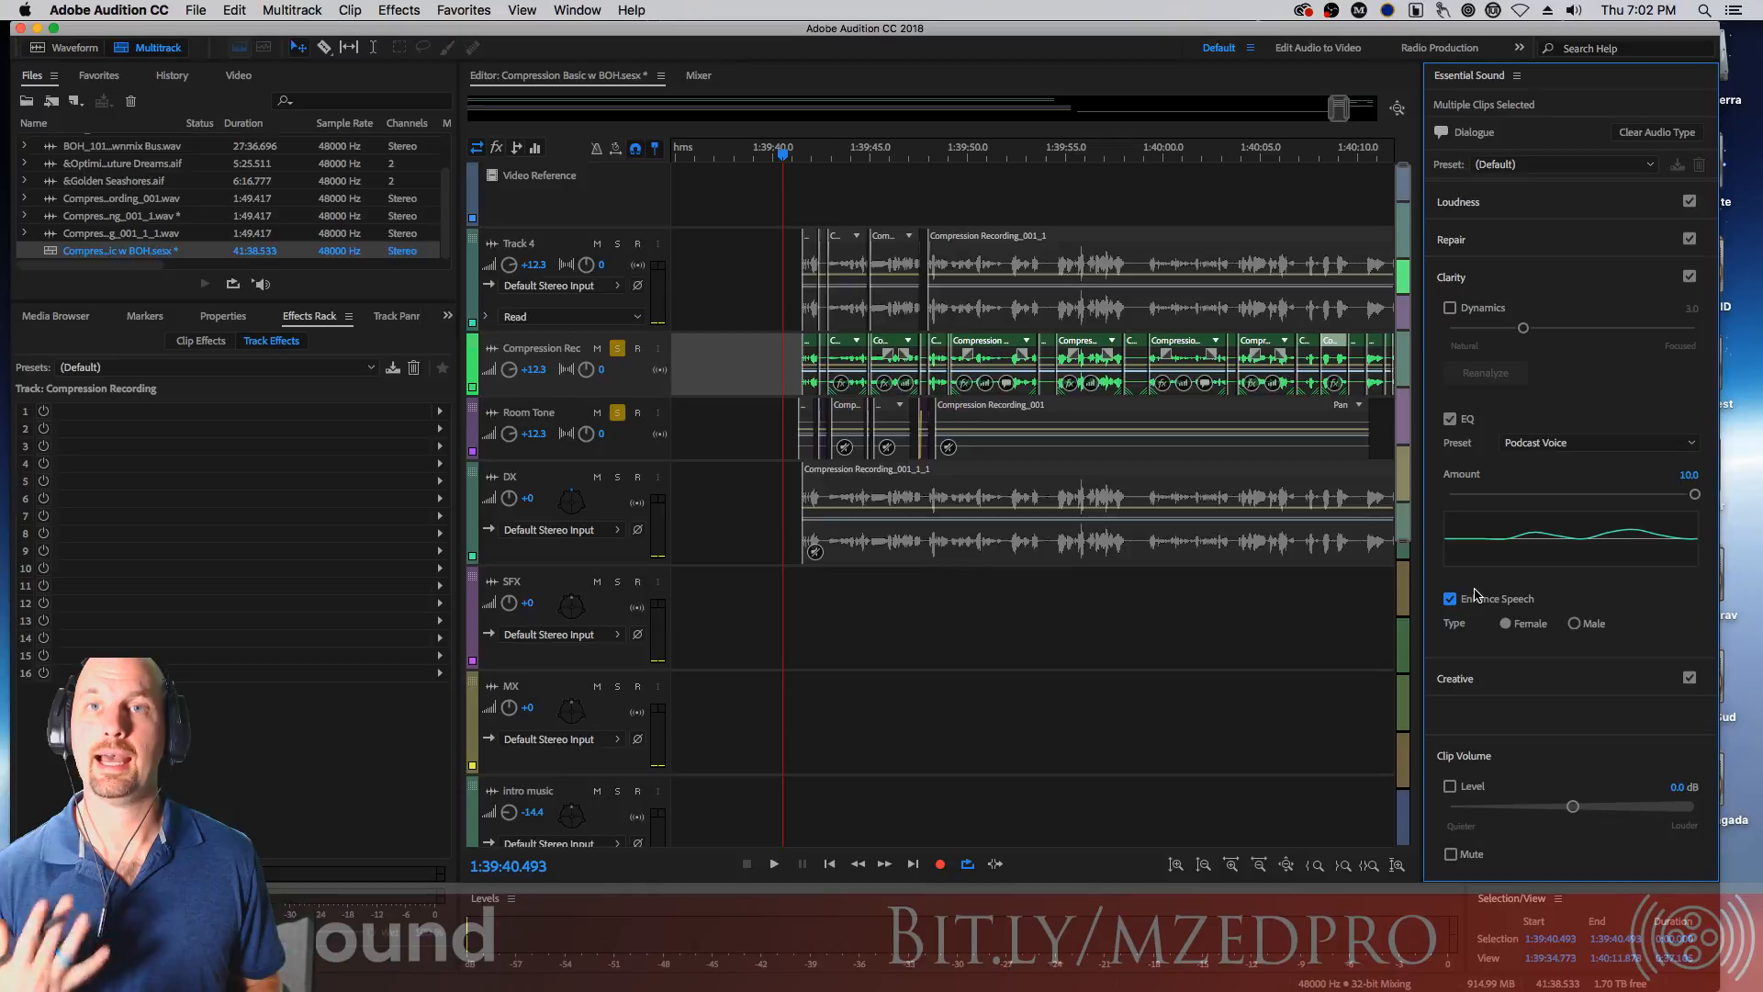
left_click(1574, 624)
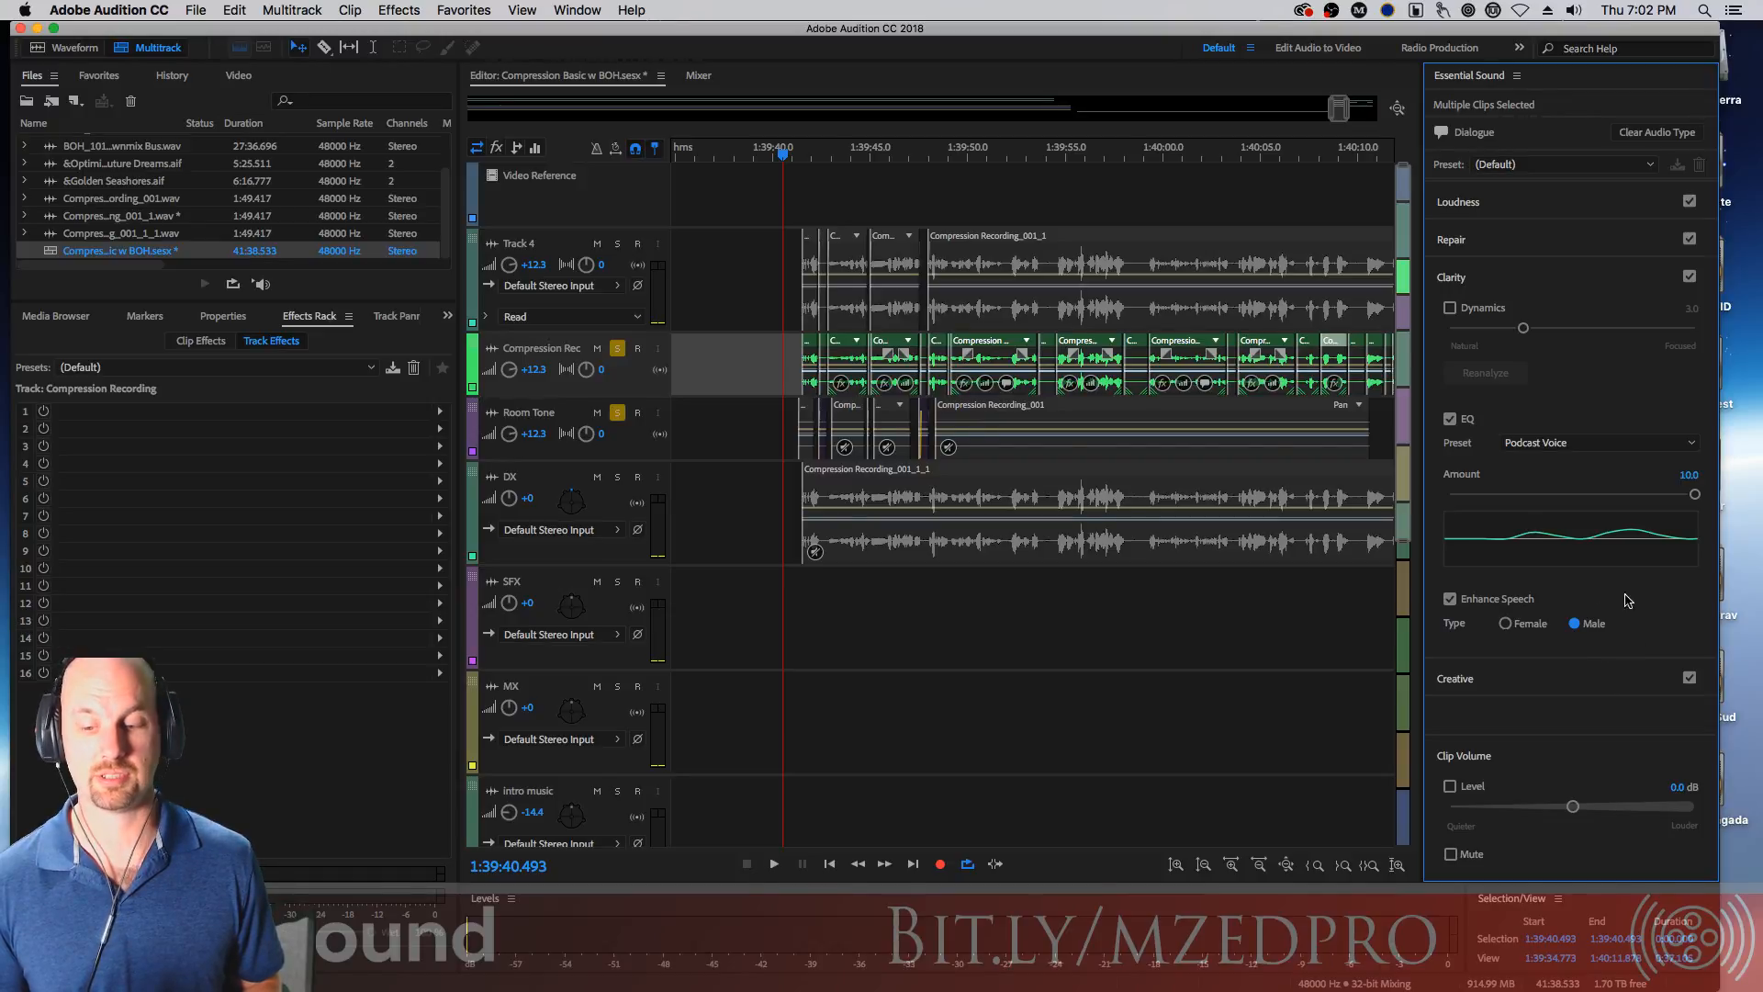
key("space")
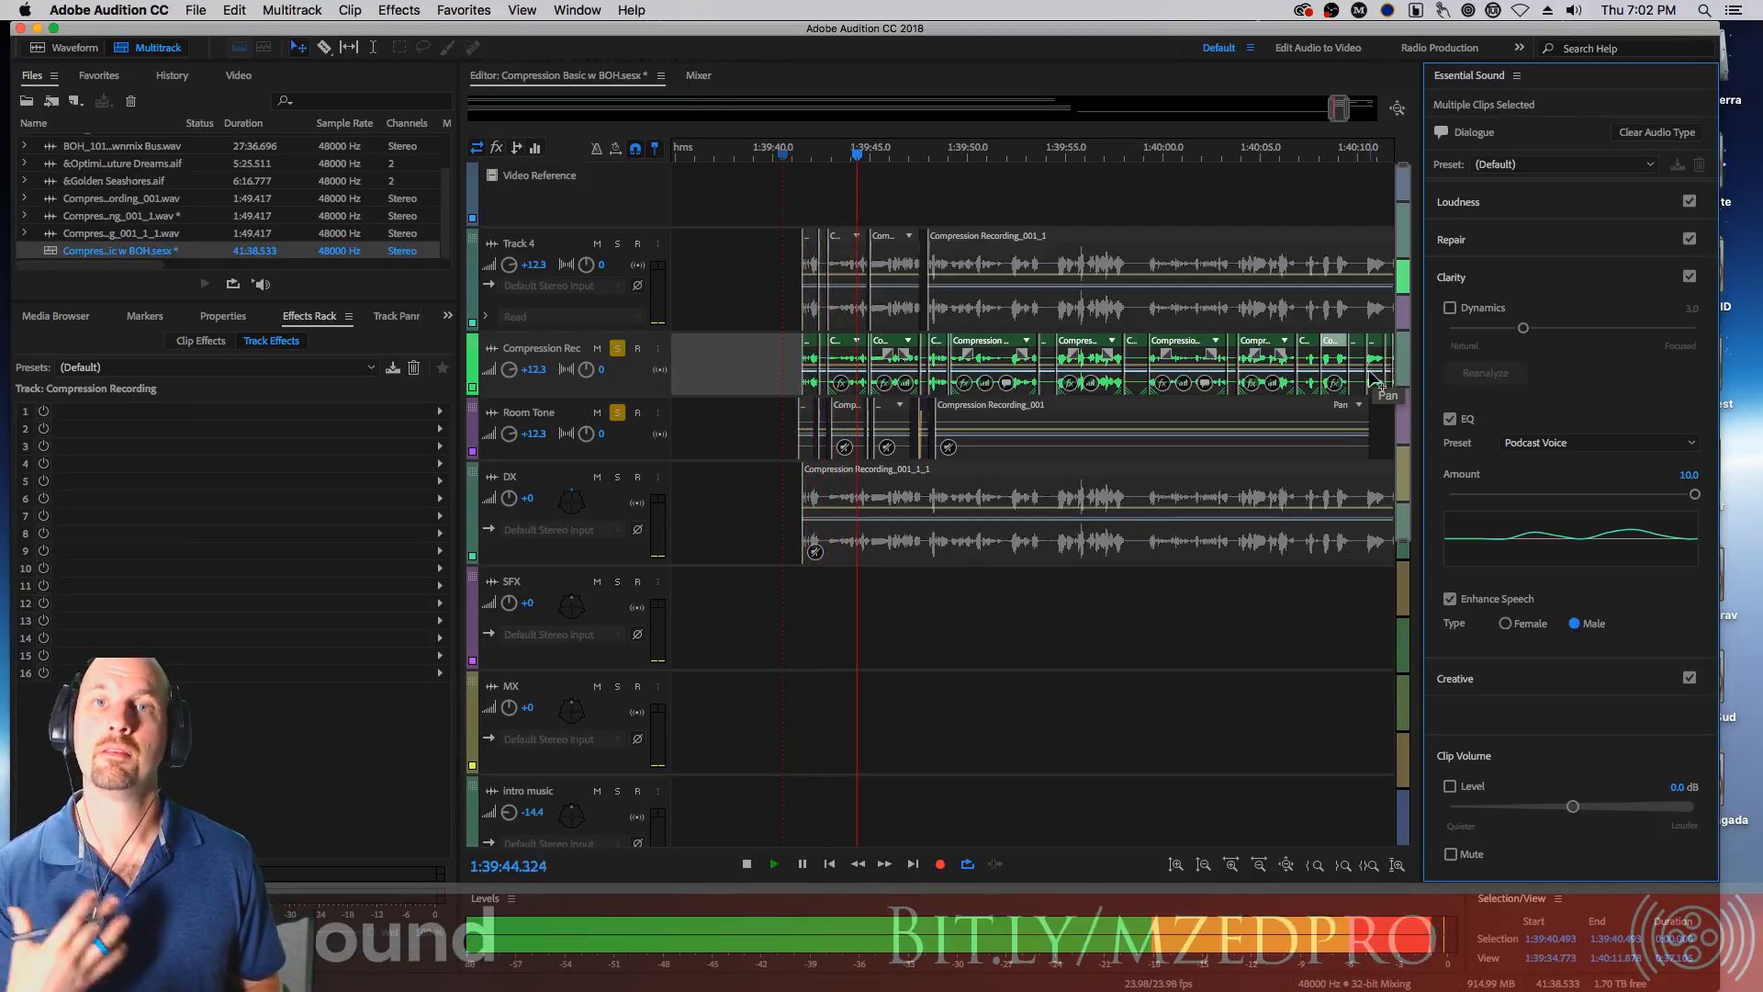
key("space")
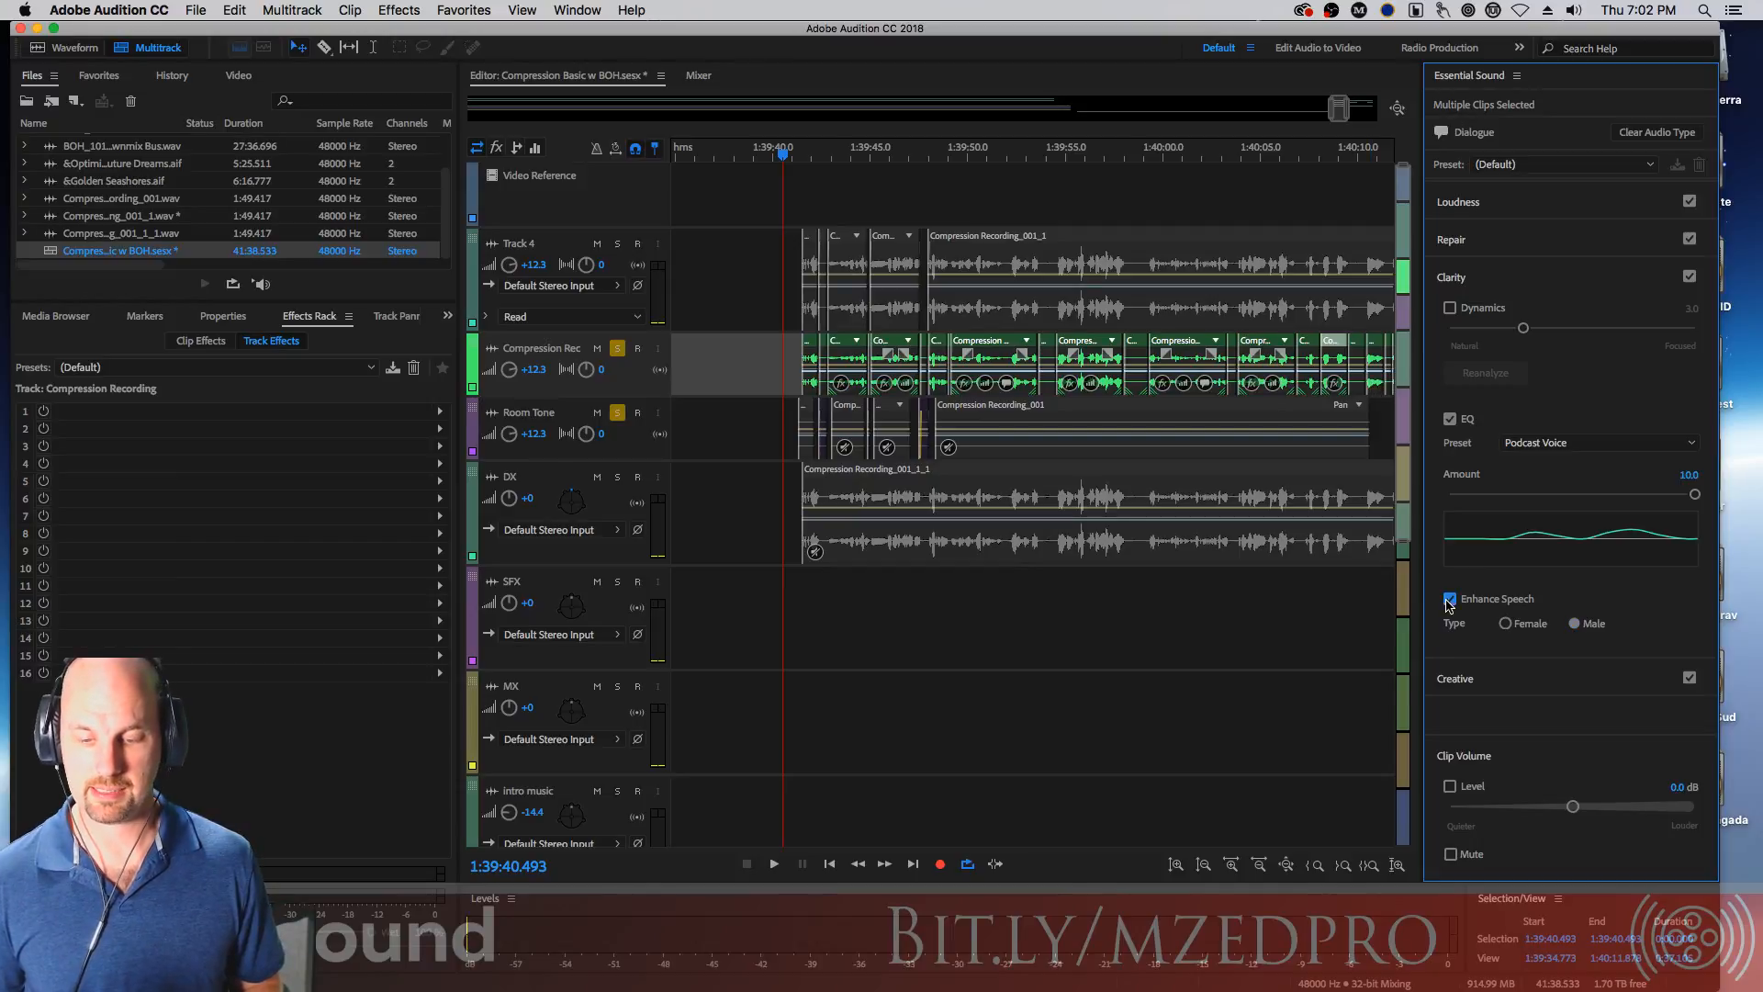
Preview the Creative reverb options, then audition the dialogue with Clip Volume Level raised to 14.5 dB and disable it again
left_click(1462, 684)
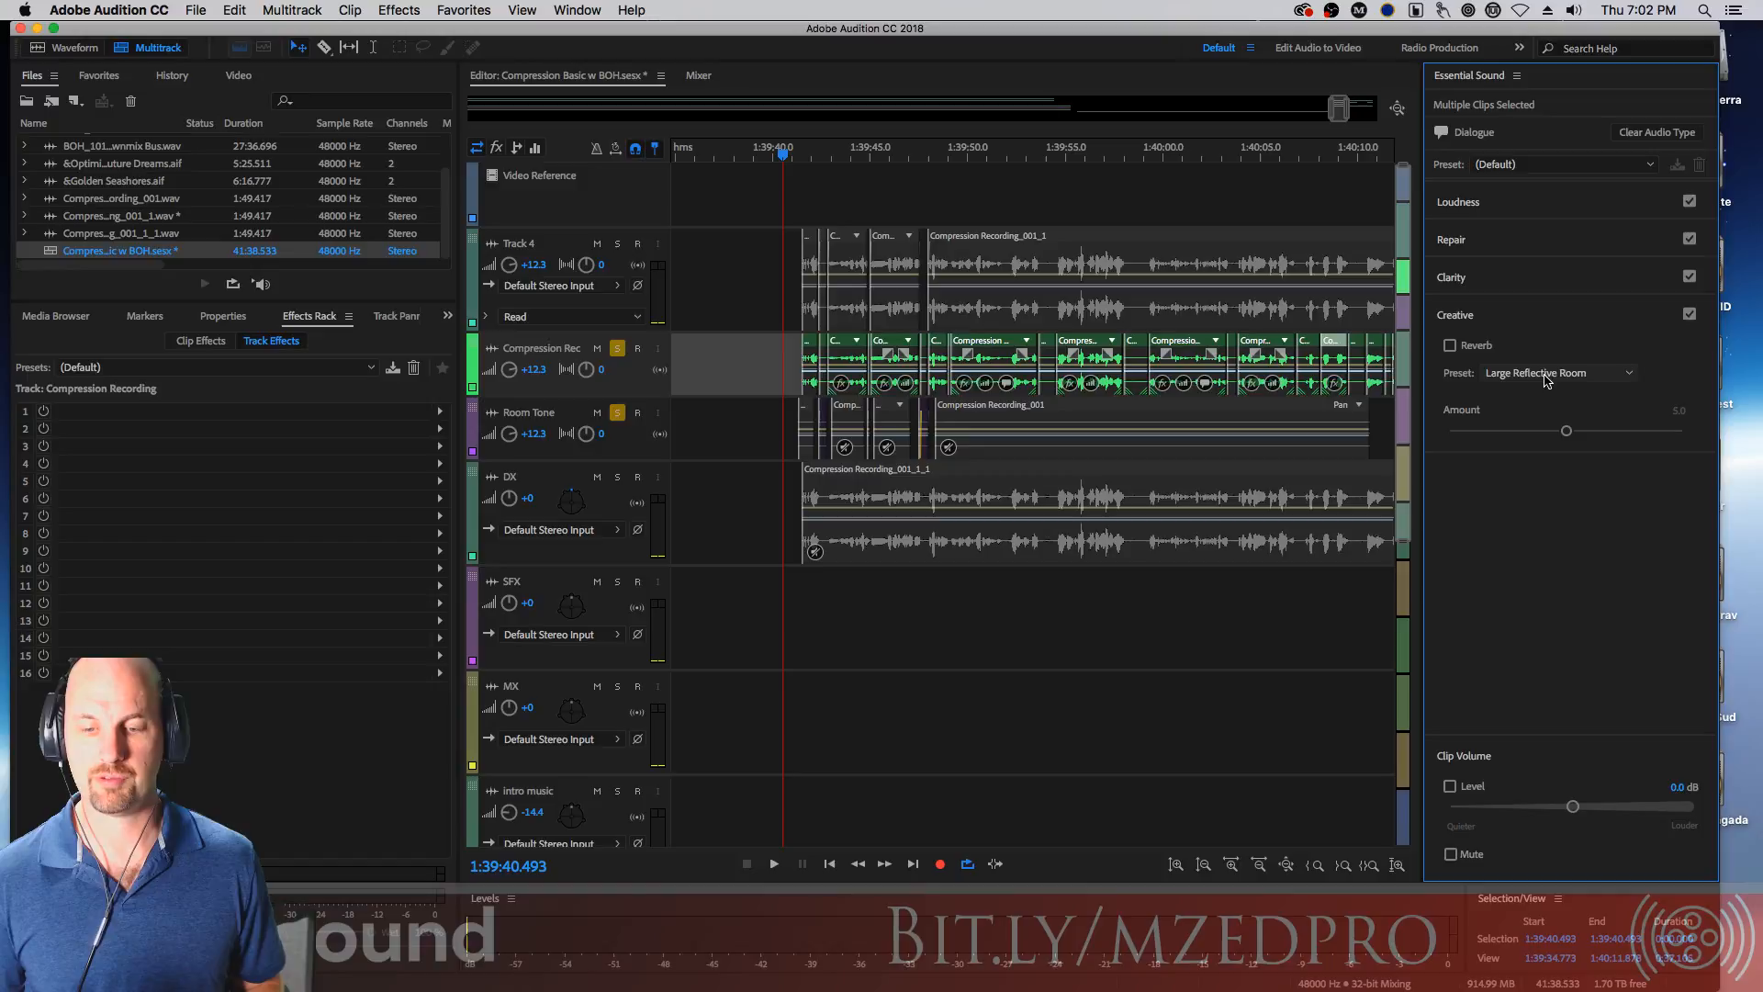
left_click(1448, 315)
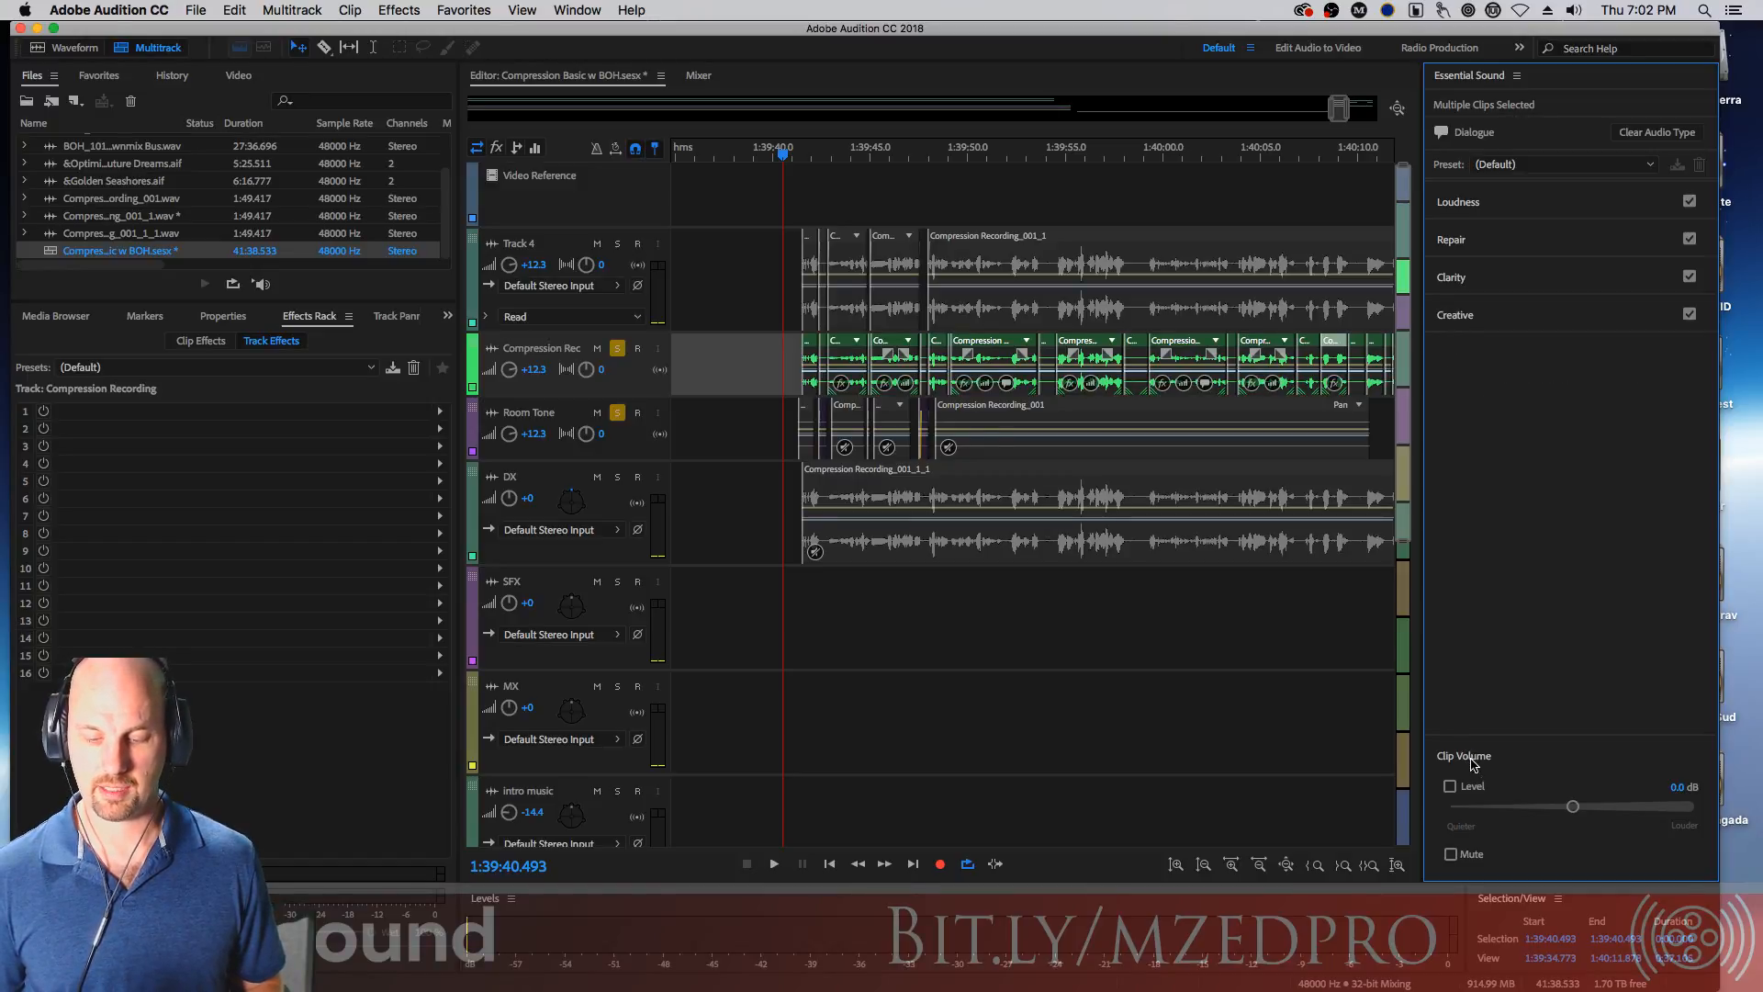
left_click(1450, 786)
left_click_drag(1573, 806, 1695, 822)
key("space")
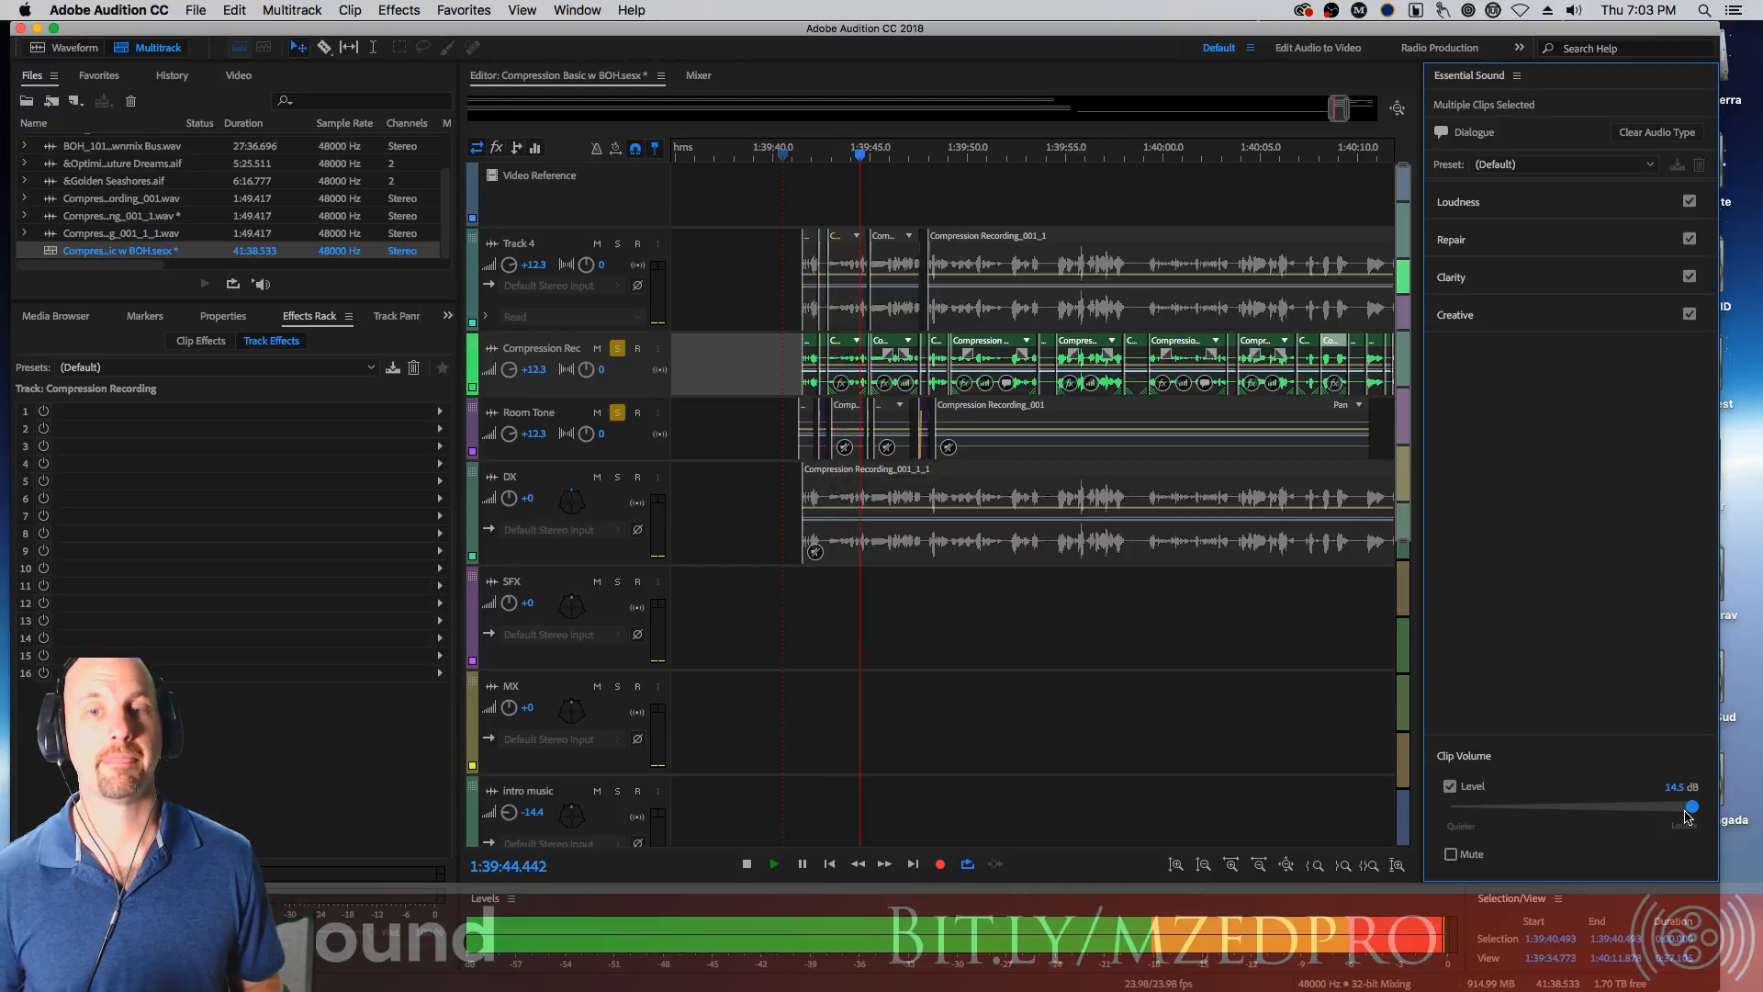
key("space")
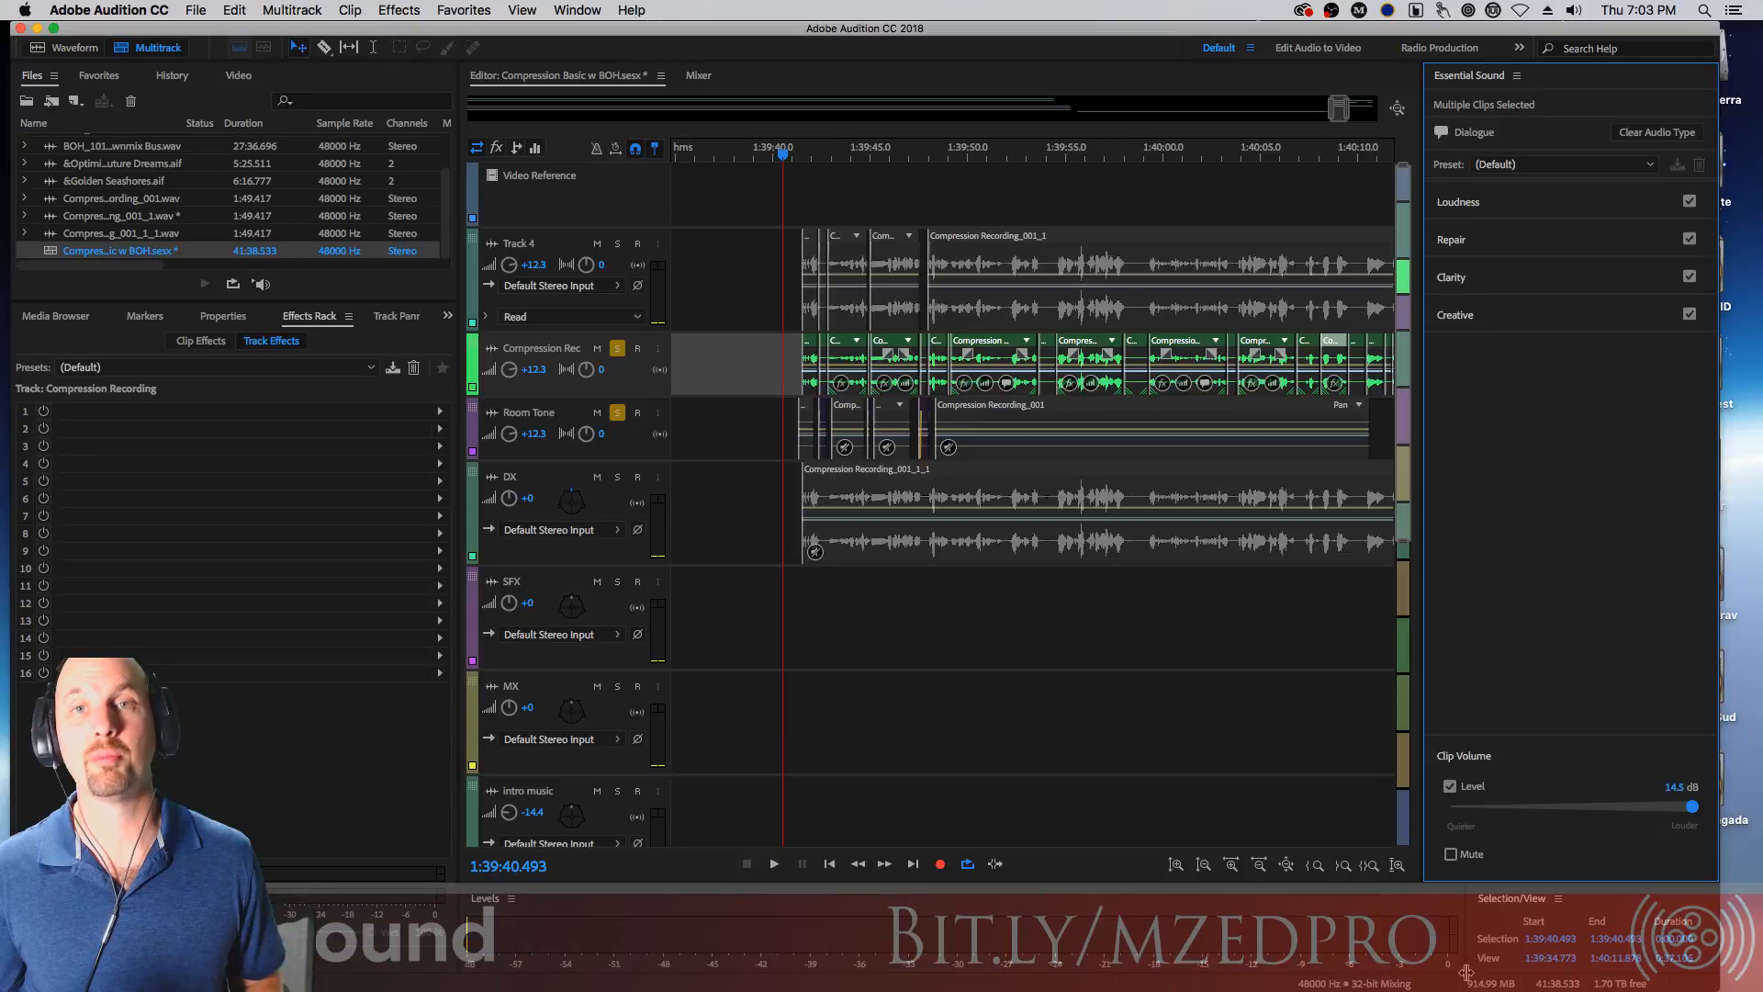
left_click(1450, 786)
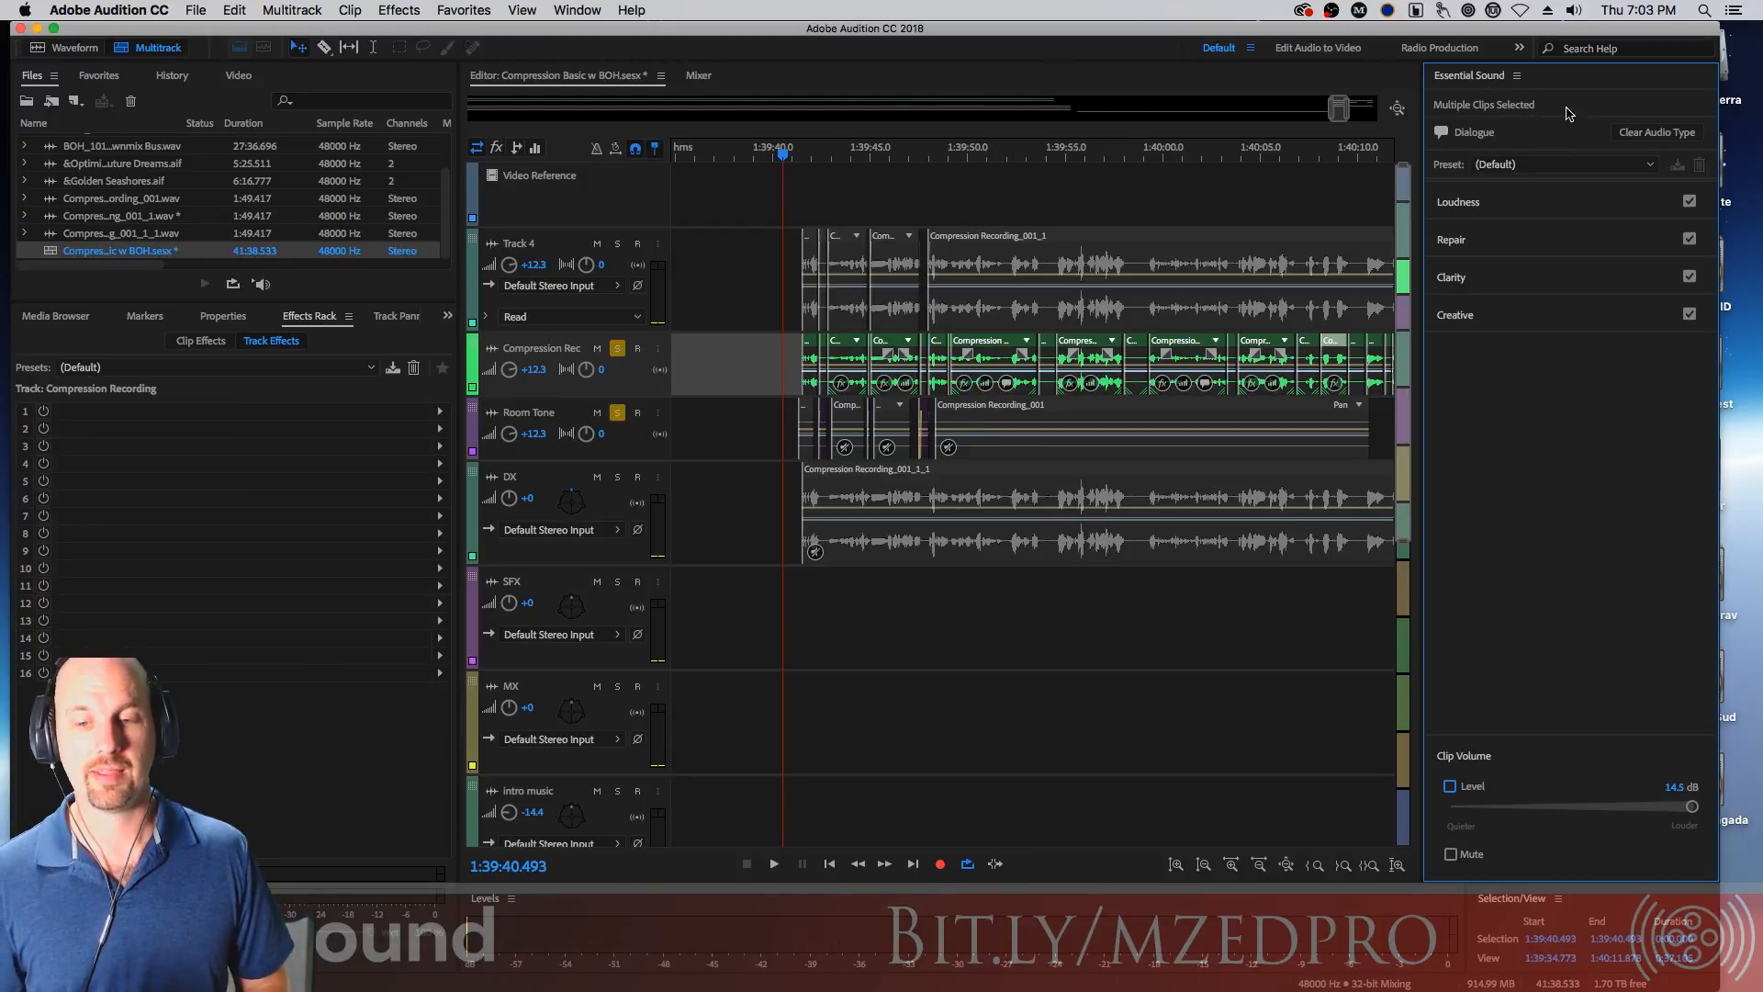
Select individual dialogue clips and view their clip effects in the Effects Rack
left_click(1000, 342)
left_click(201, 342)
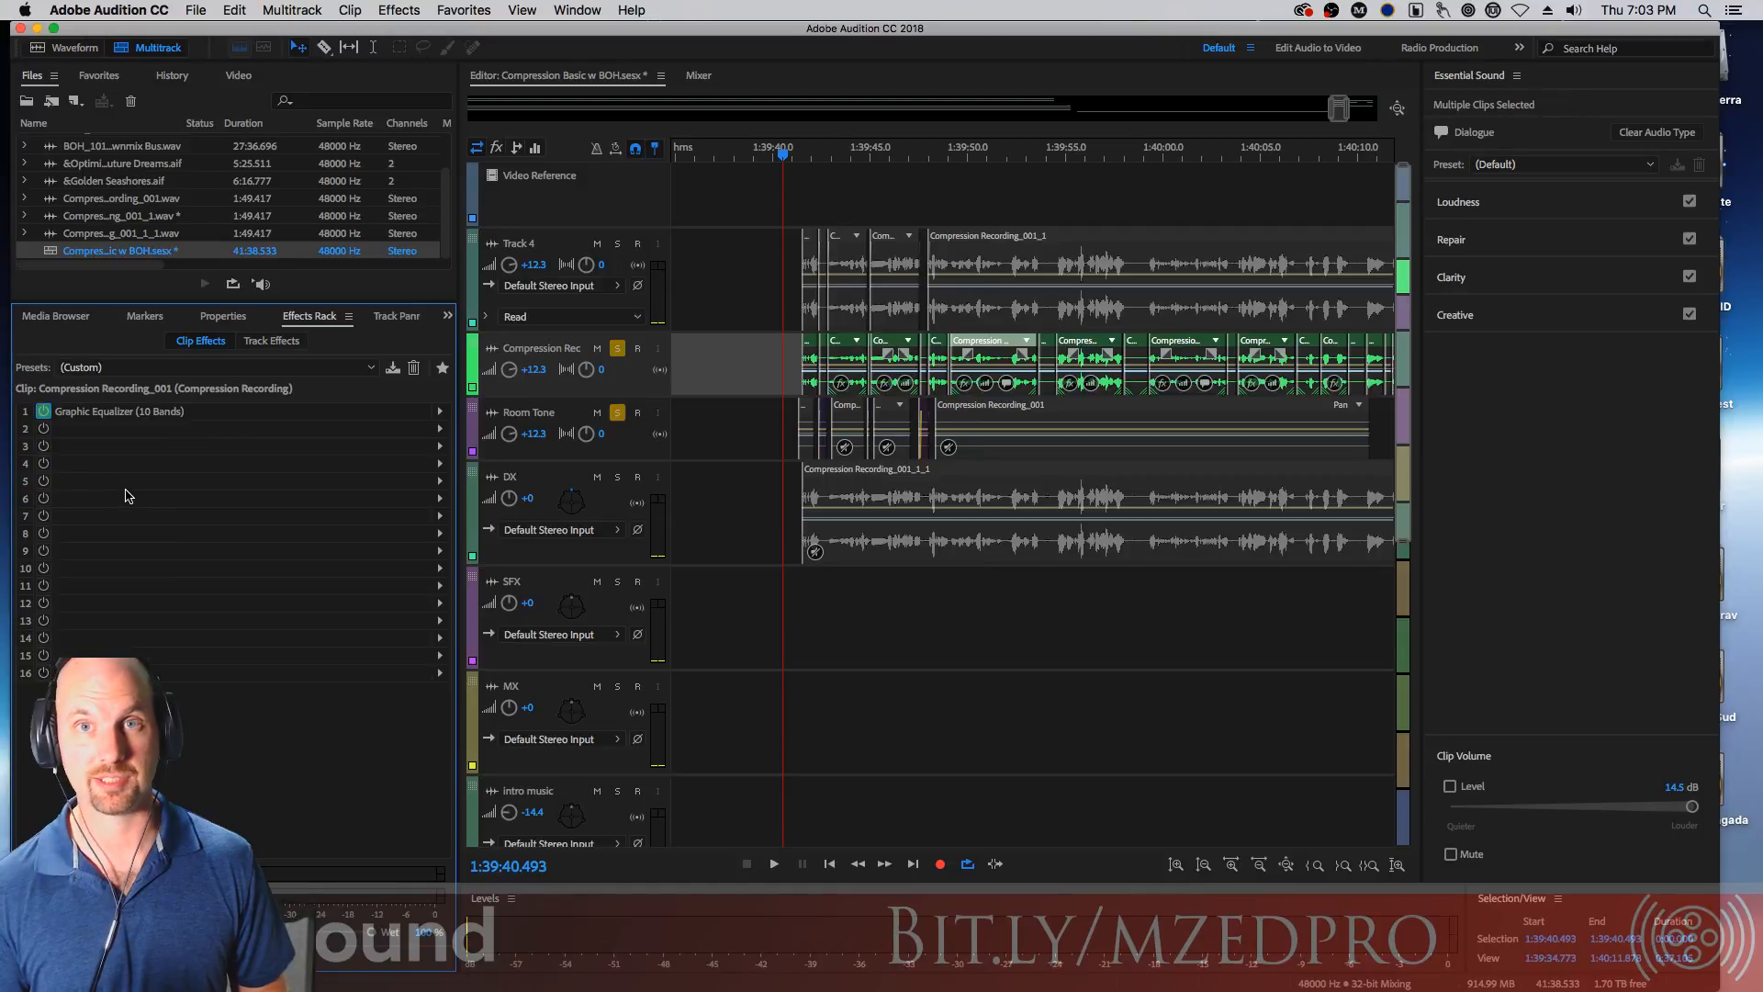
left_click(1184, 362)
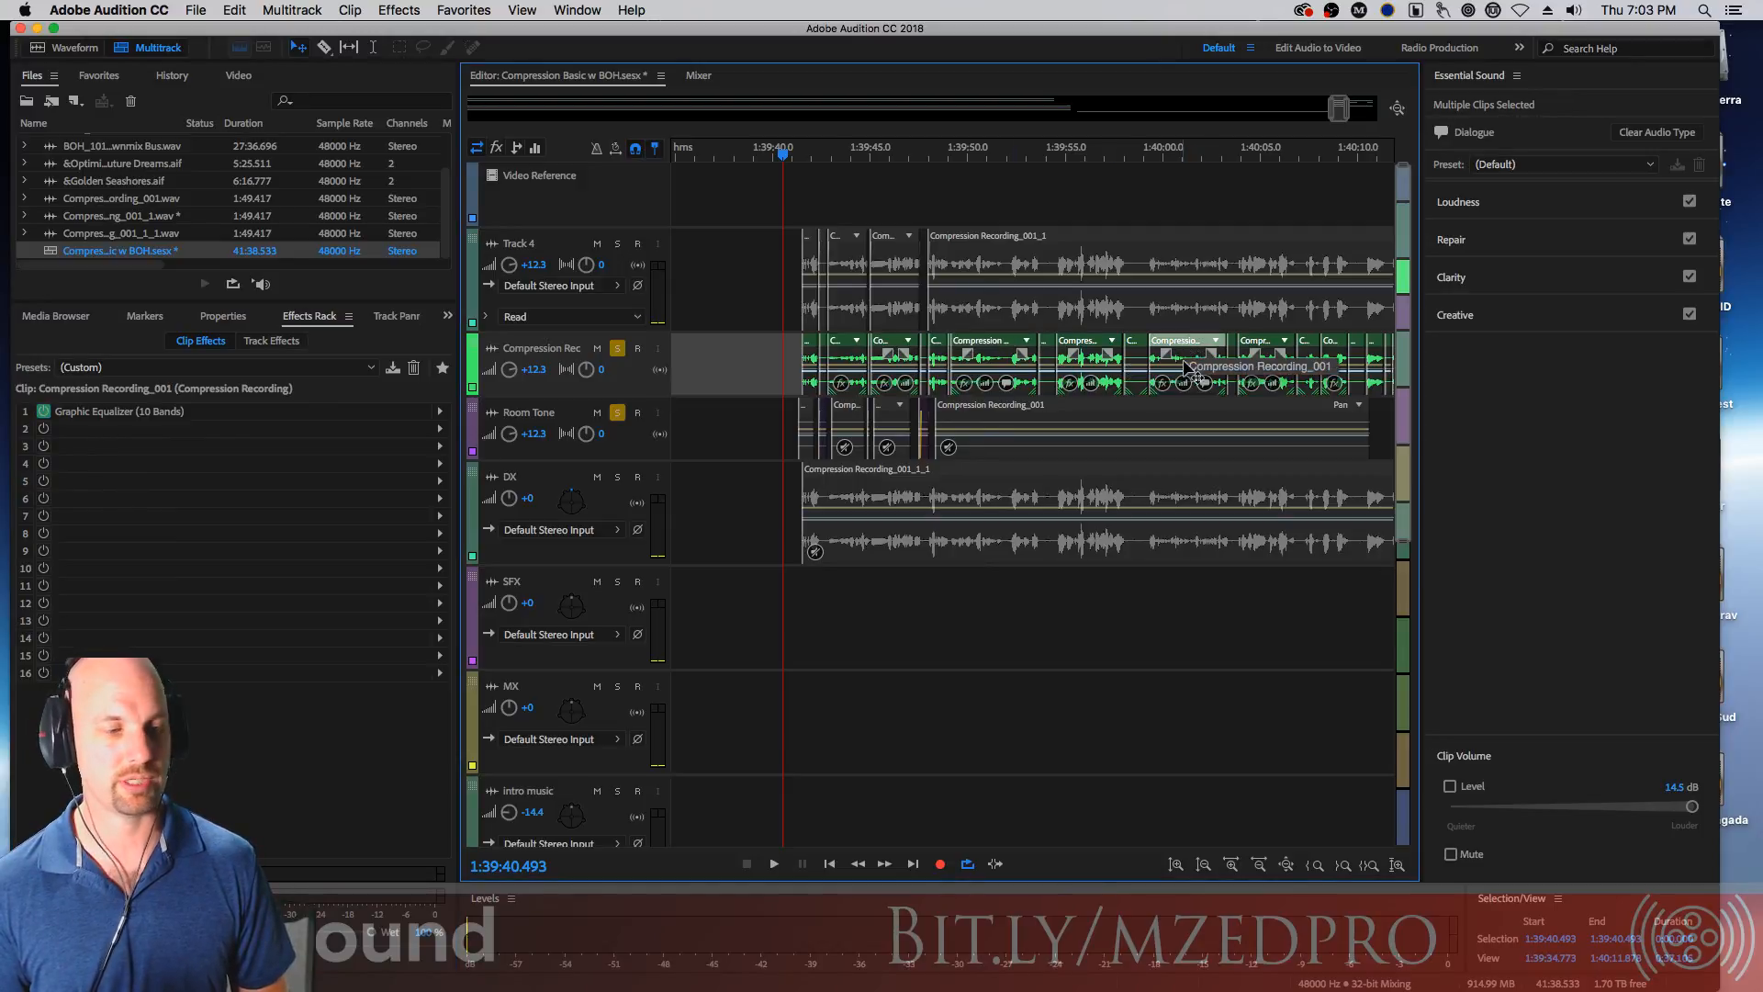
Toggle Reduce Noise and DeEss in the Repair section on and off to show the clip effects they add
left_click(1459, 241)
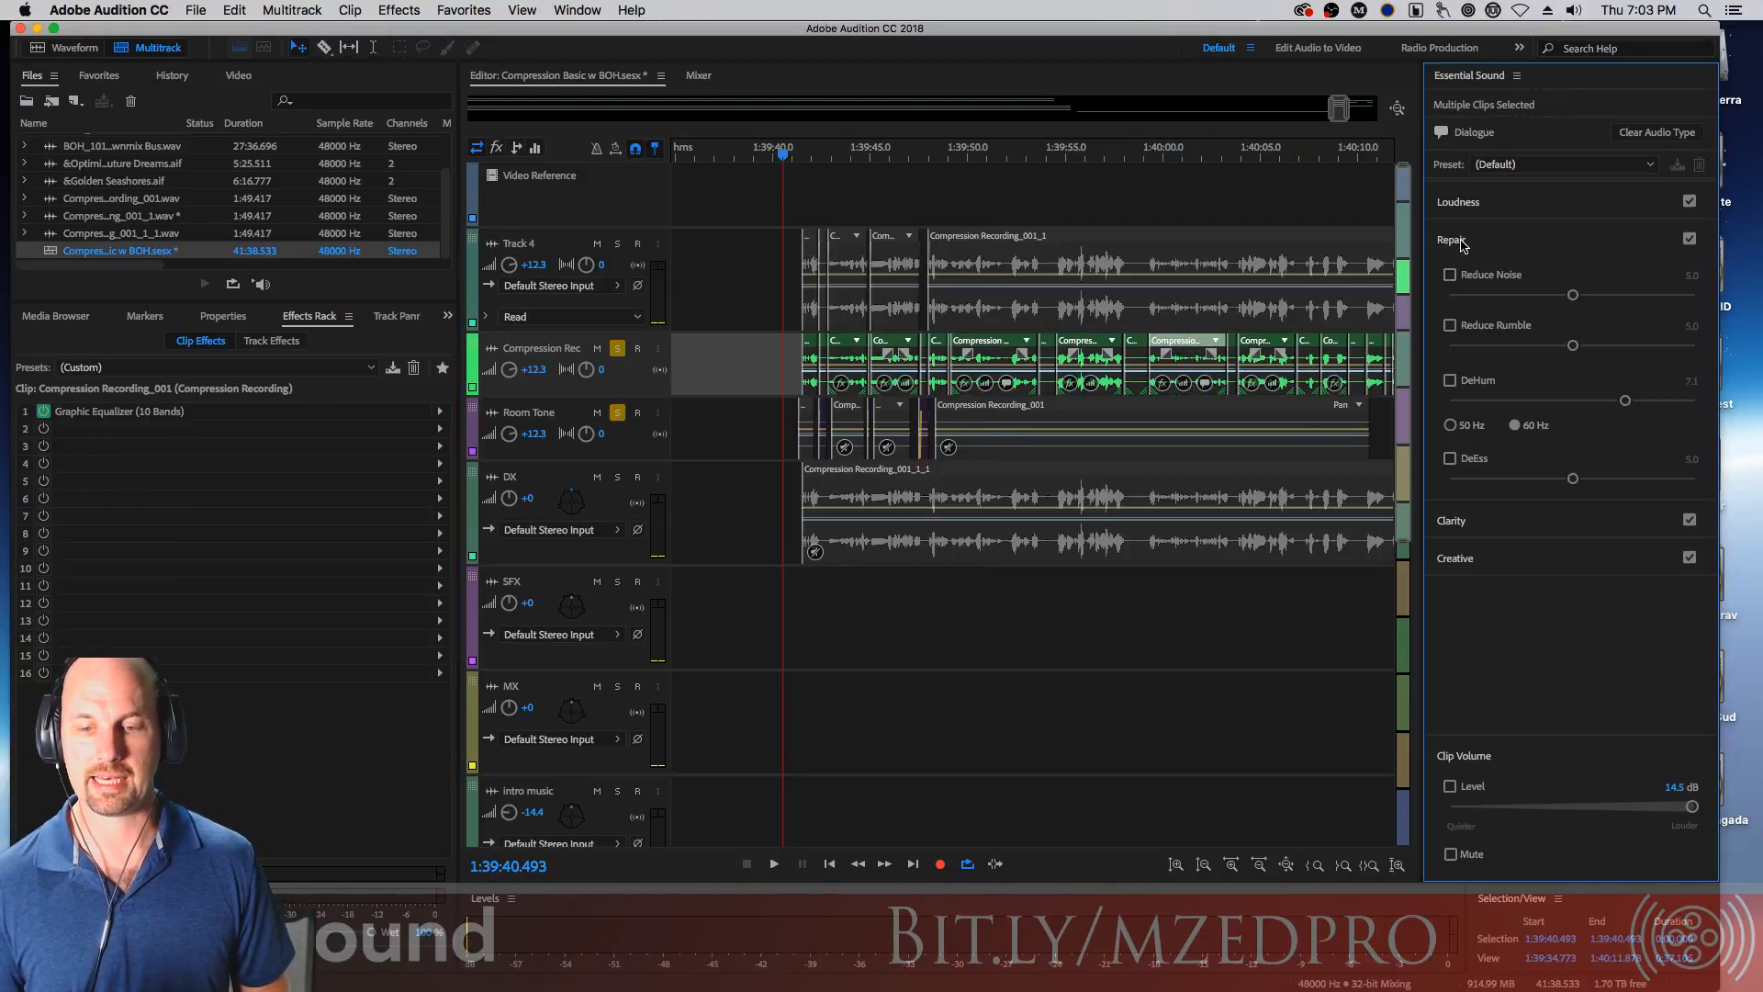
left_click(1453, 276)
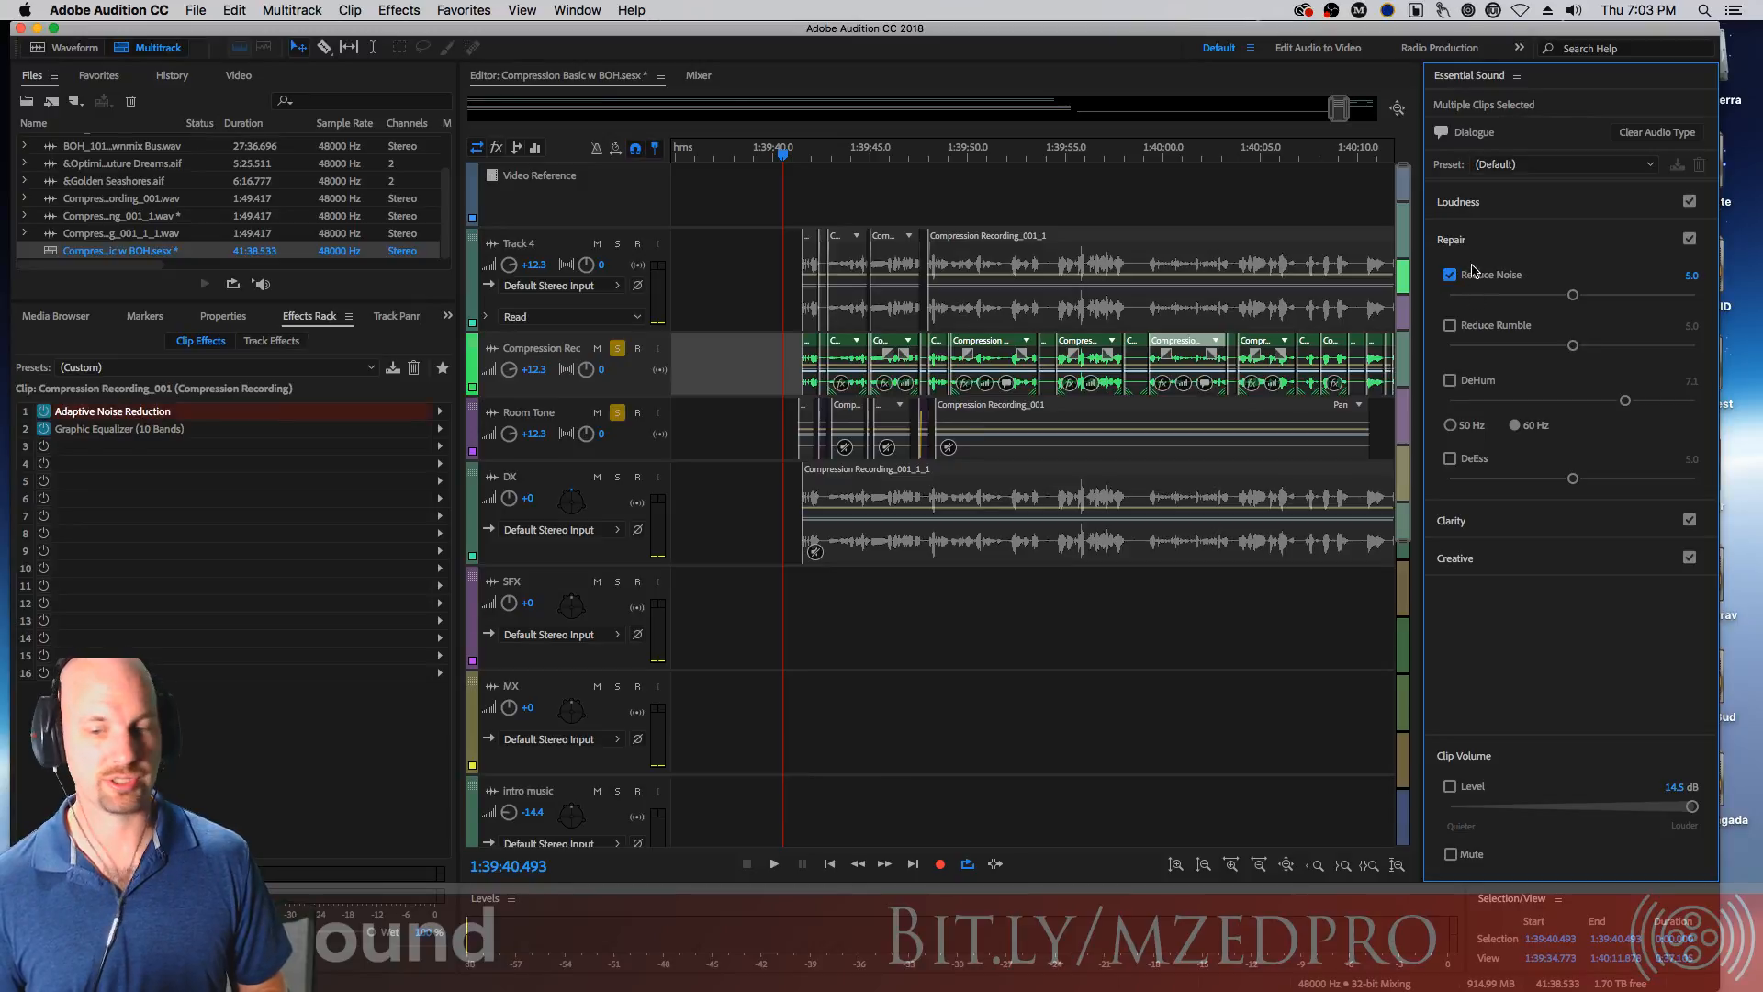
left_click(1451, 275)
left_click(1450, 459)
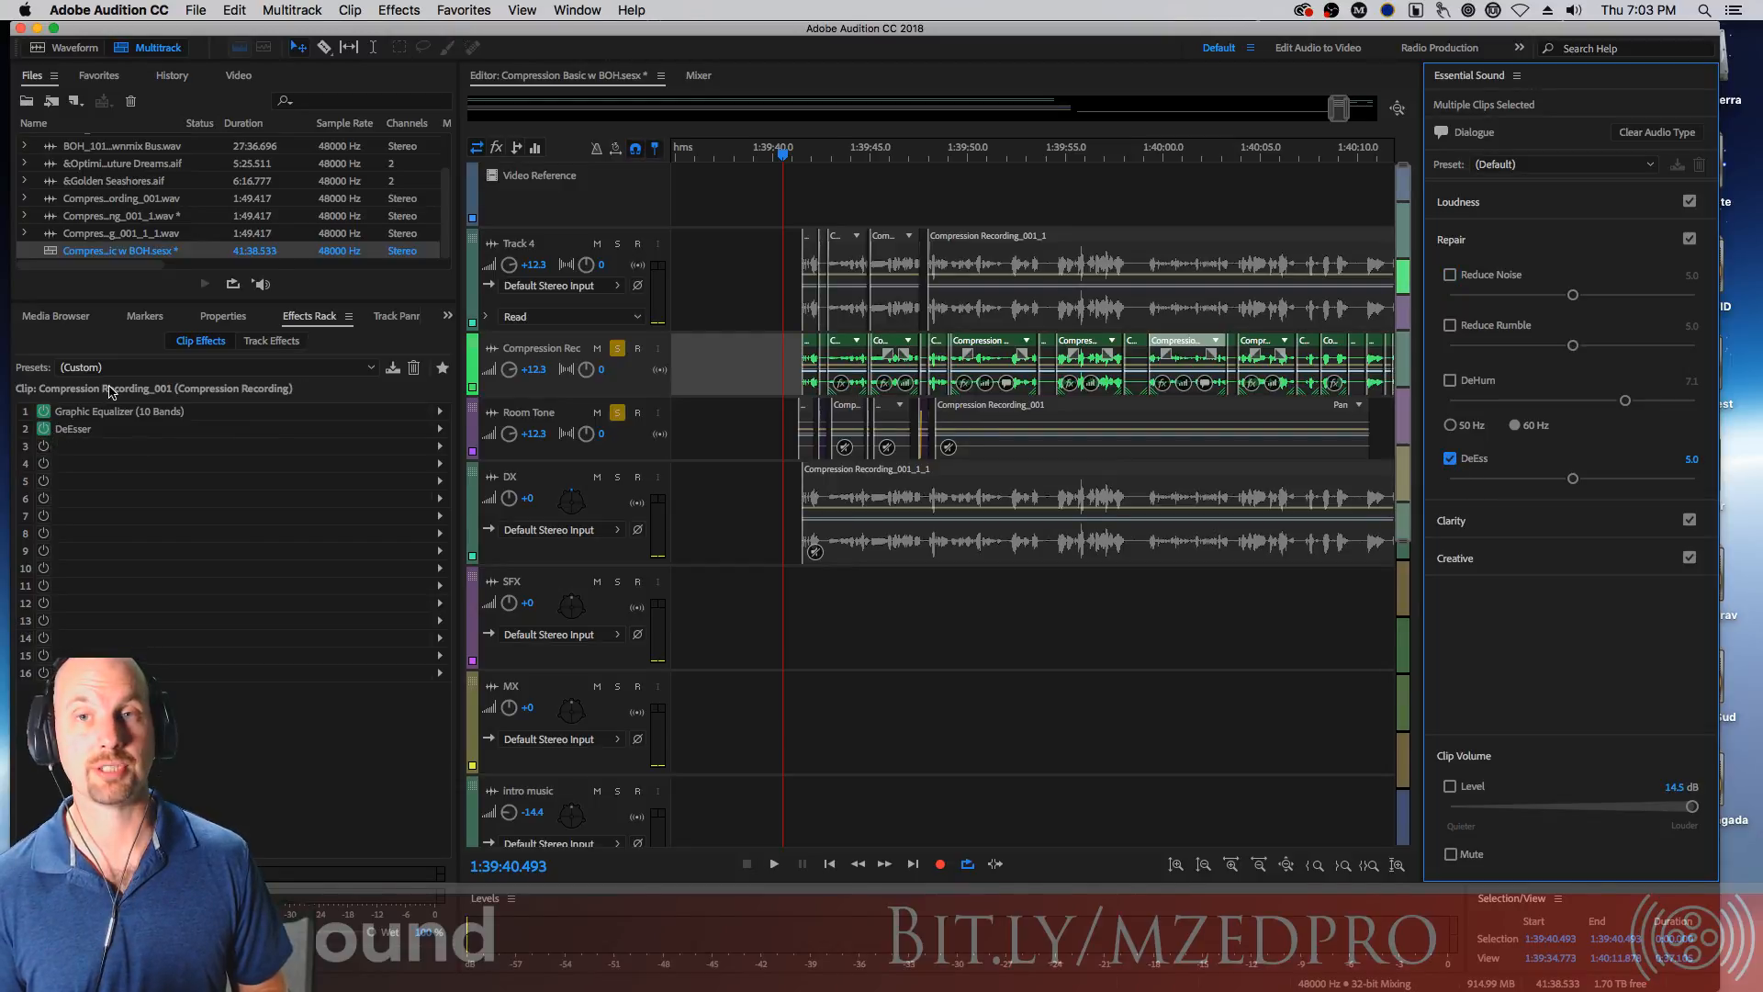
left_click(1450, 460)
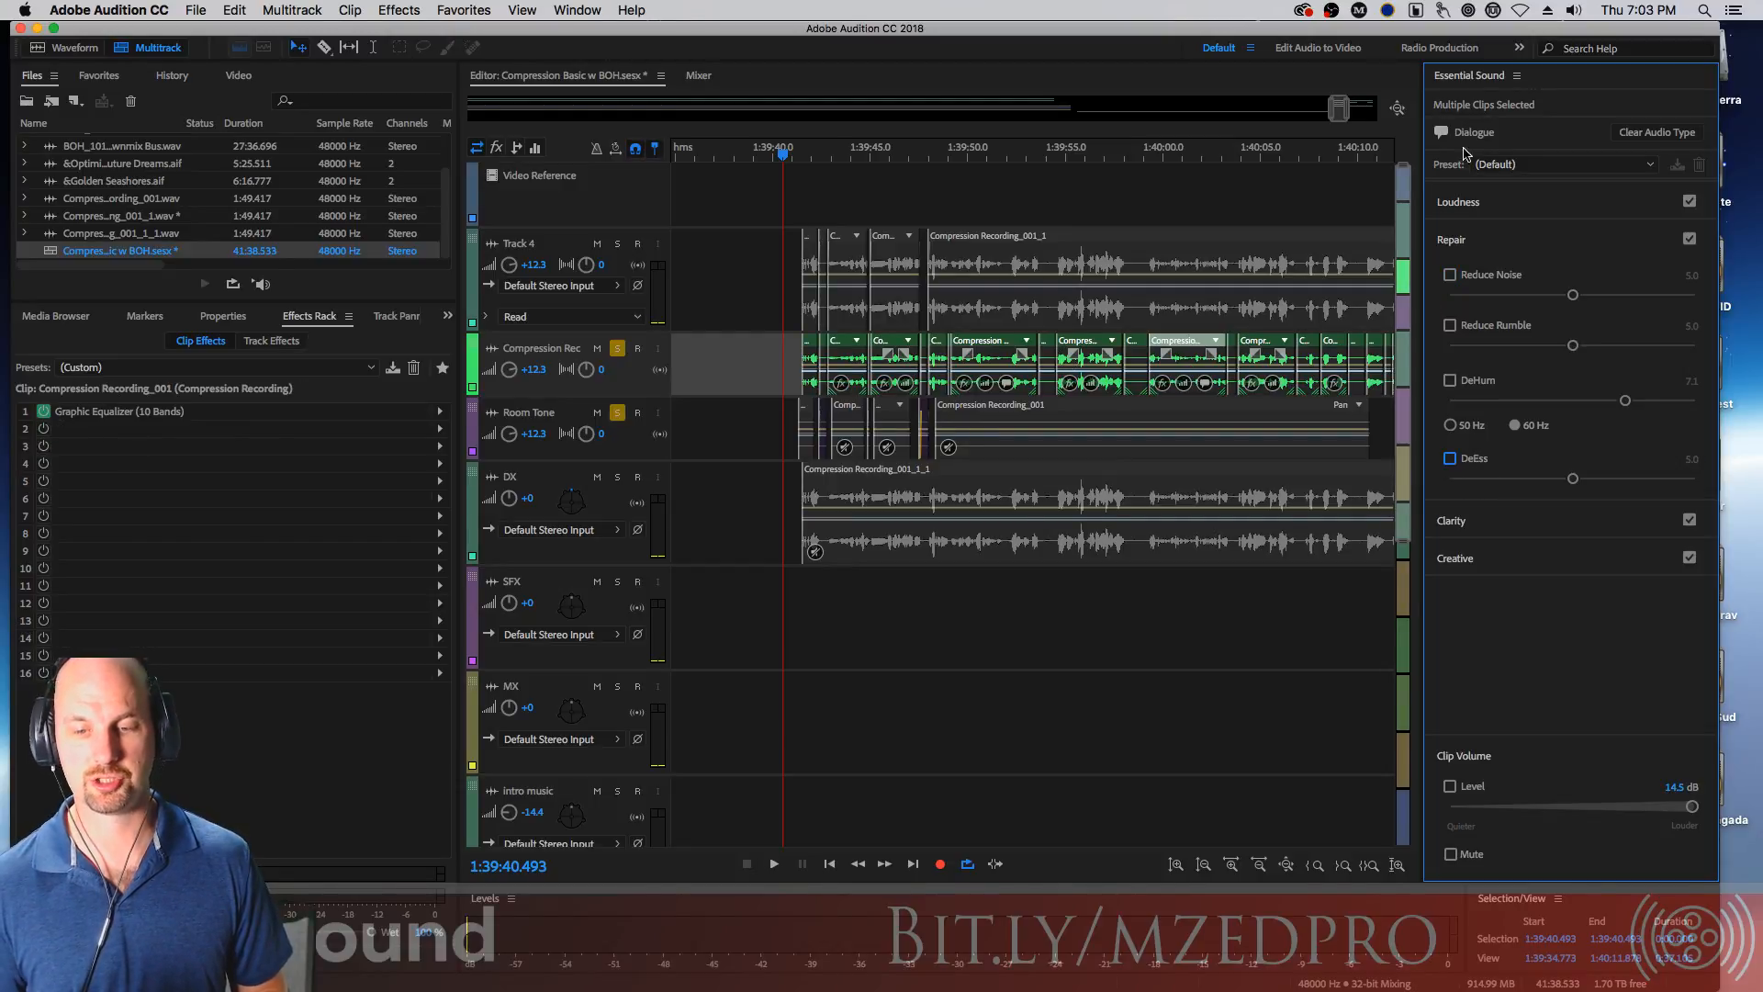
Close the Essential Sound panel and deselect the dialogue clips
left_click(1516, 76)
left_click(1545, 95)
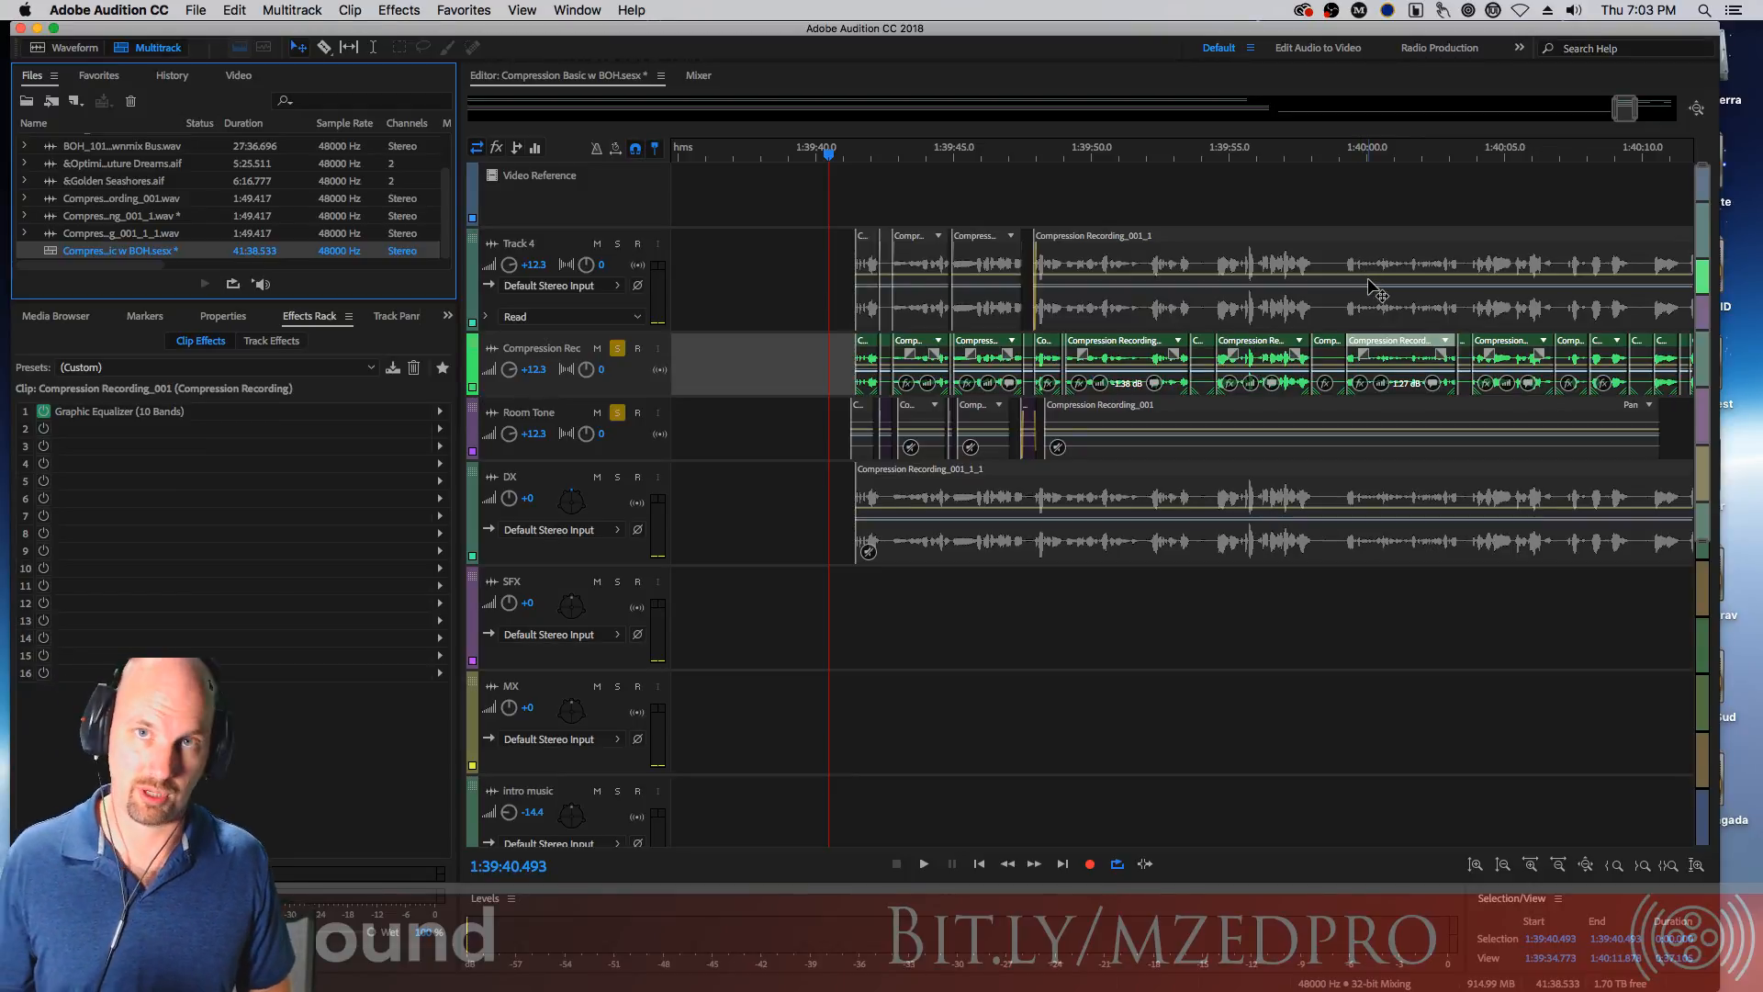
left_click(826, 369)
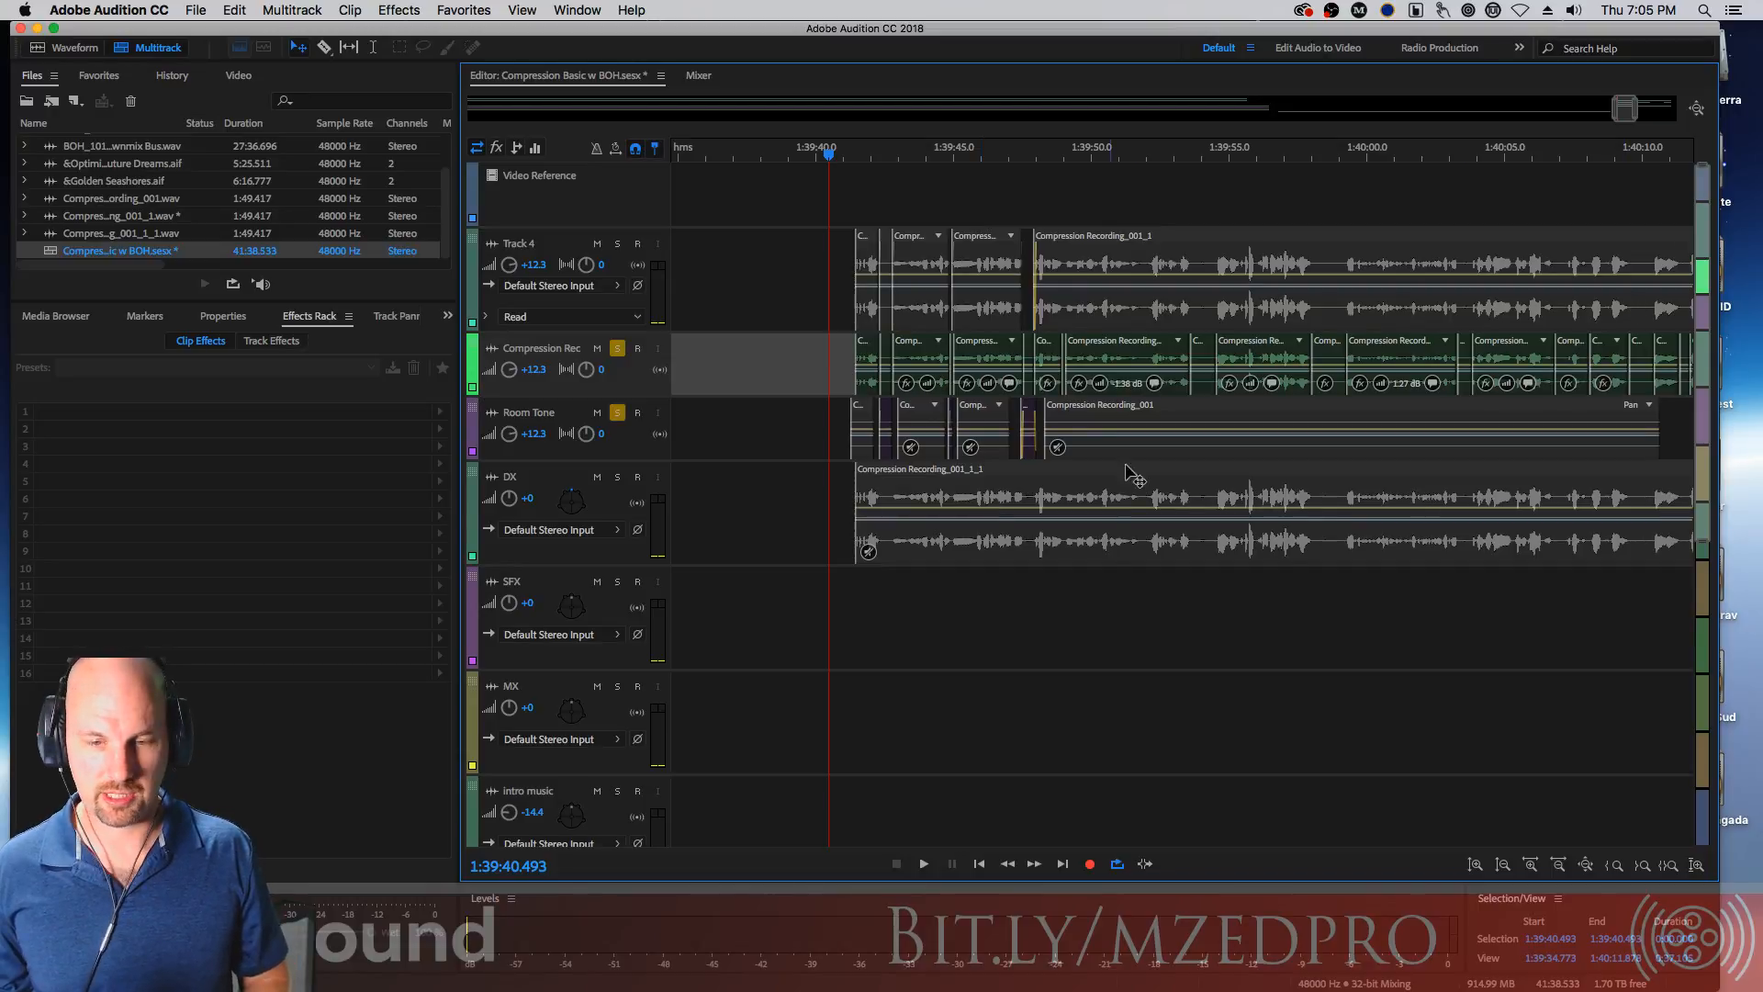
Navigate to the last dialogue clip around 1:41:15.8, zoom in and play back that section
left_click_drag(1634, 110, 1677, 111)
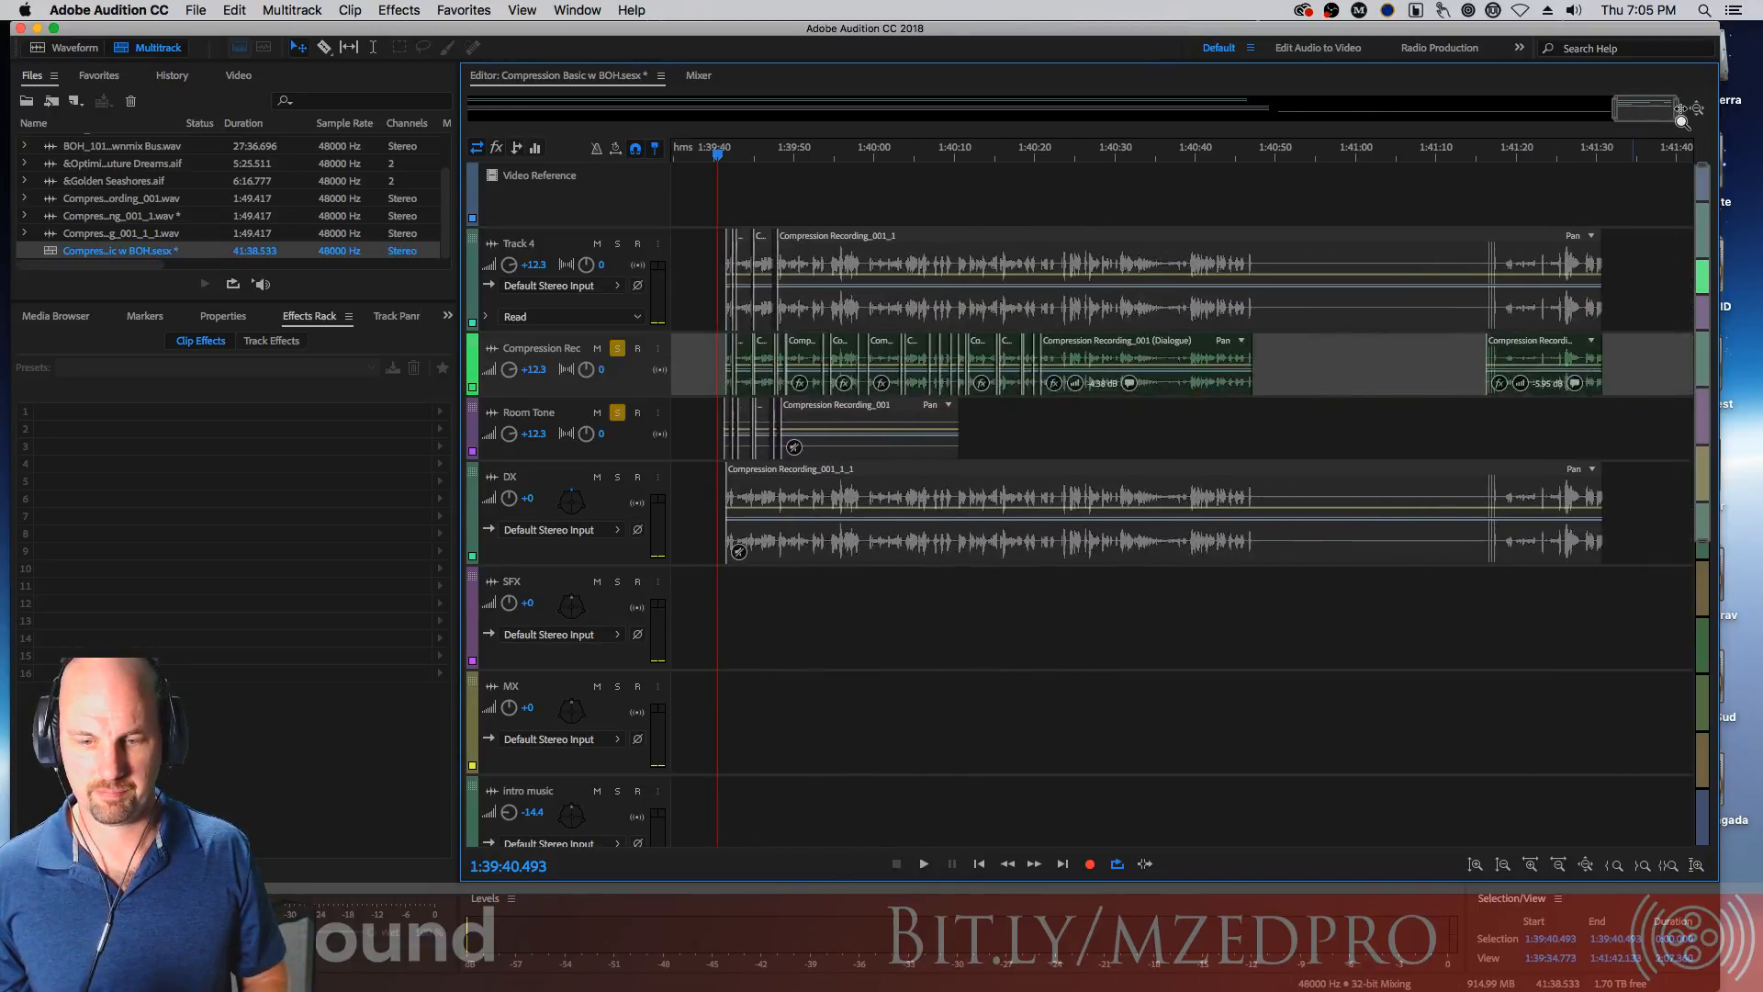
left_click(1493, 156)
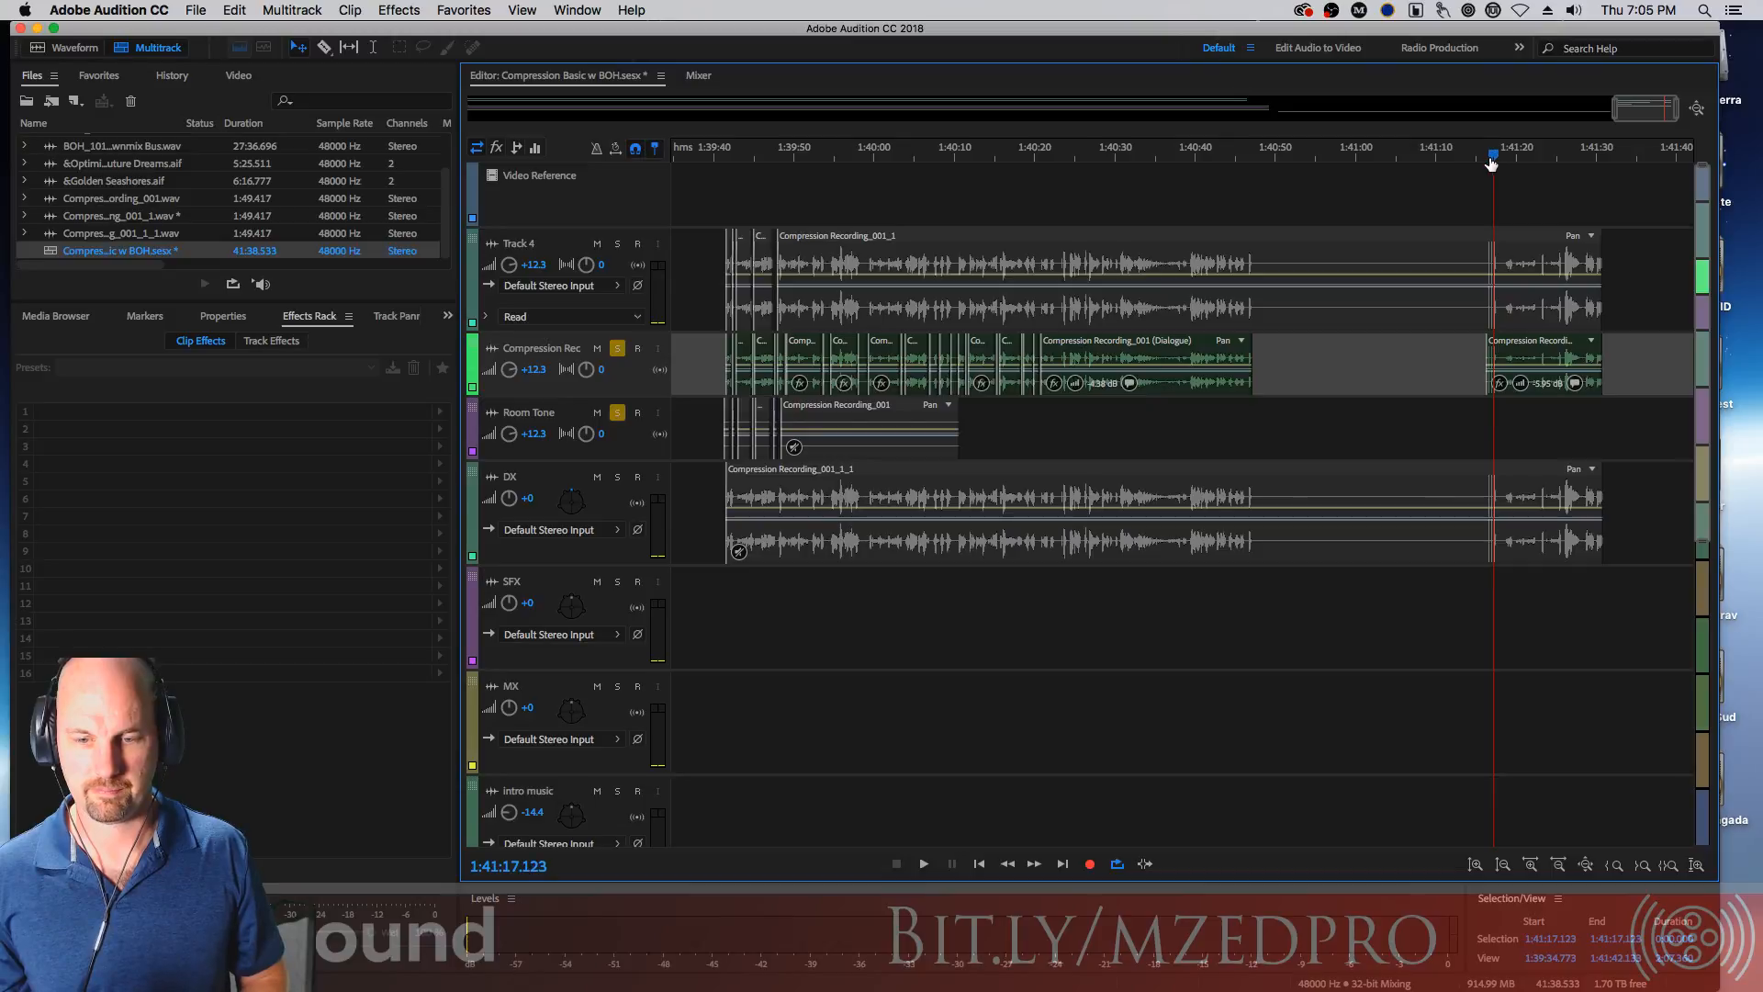
left_click_drag(1494, 157, 1482, 156)
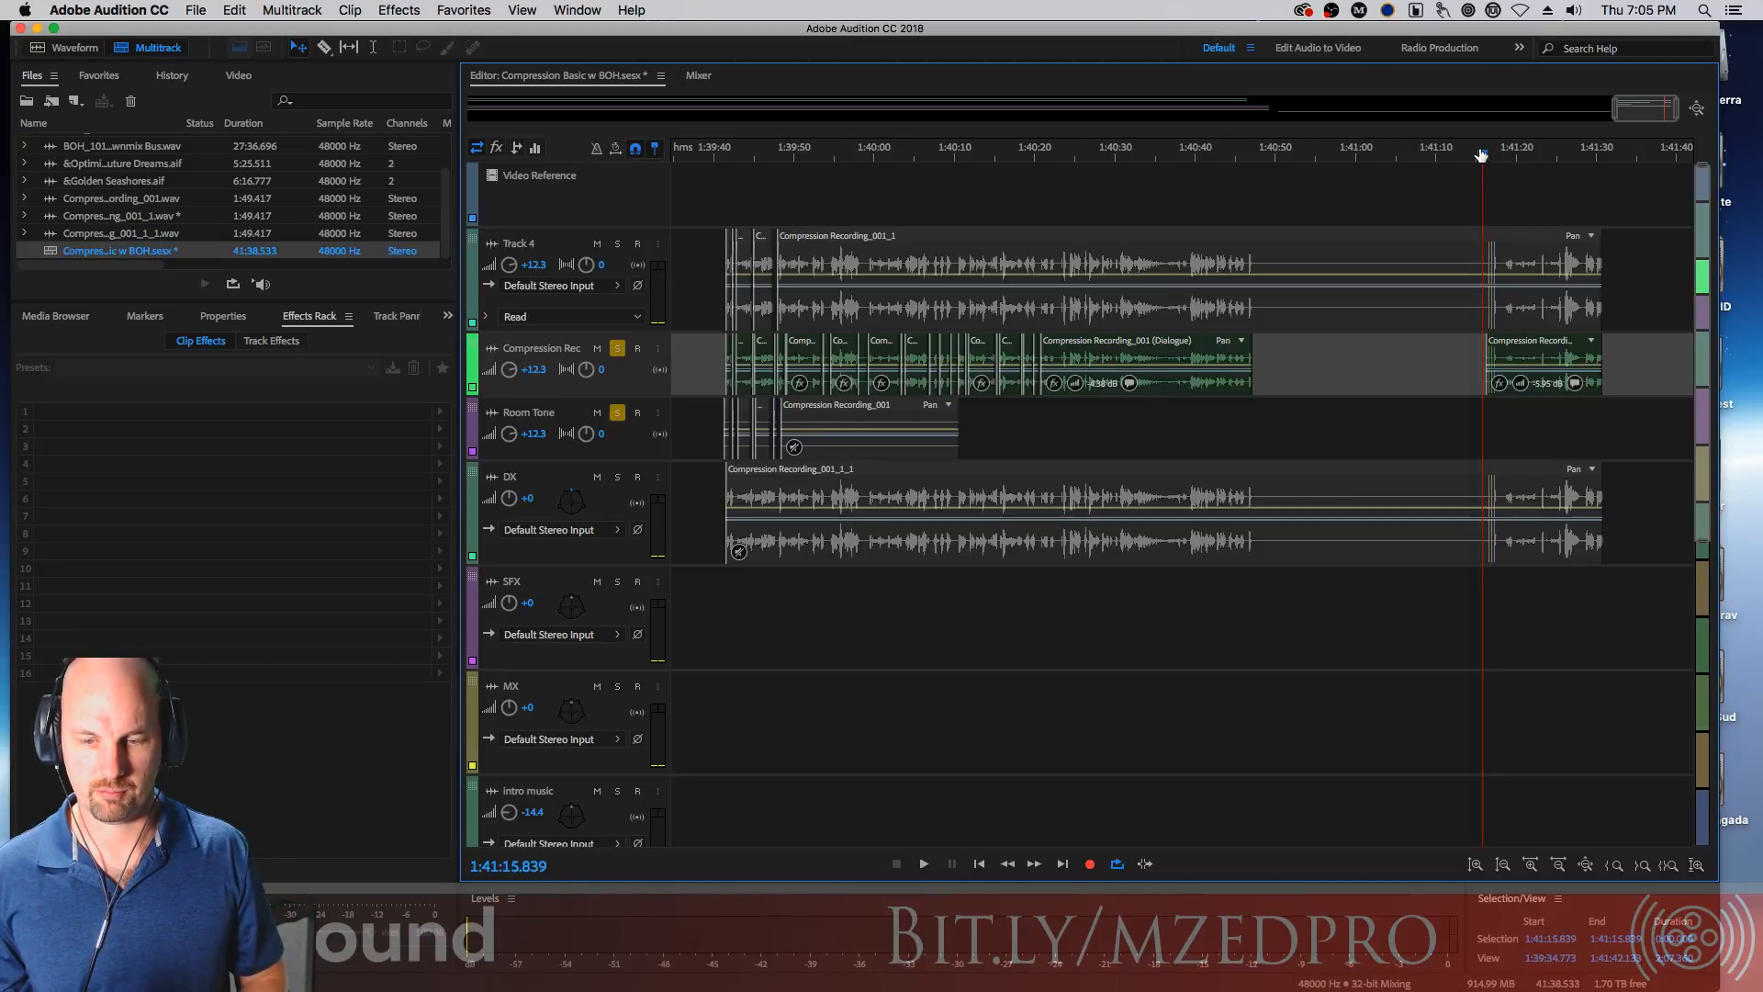
key("=")
scroll(1503, 204, "up", 6)
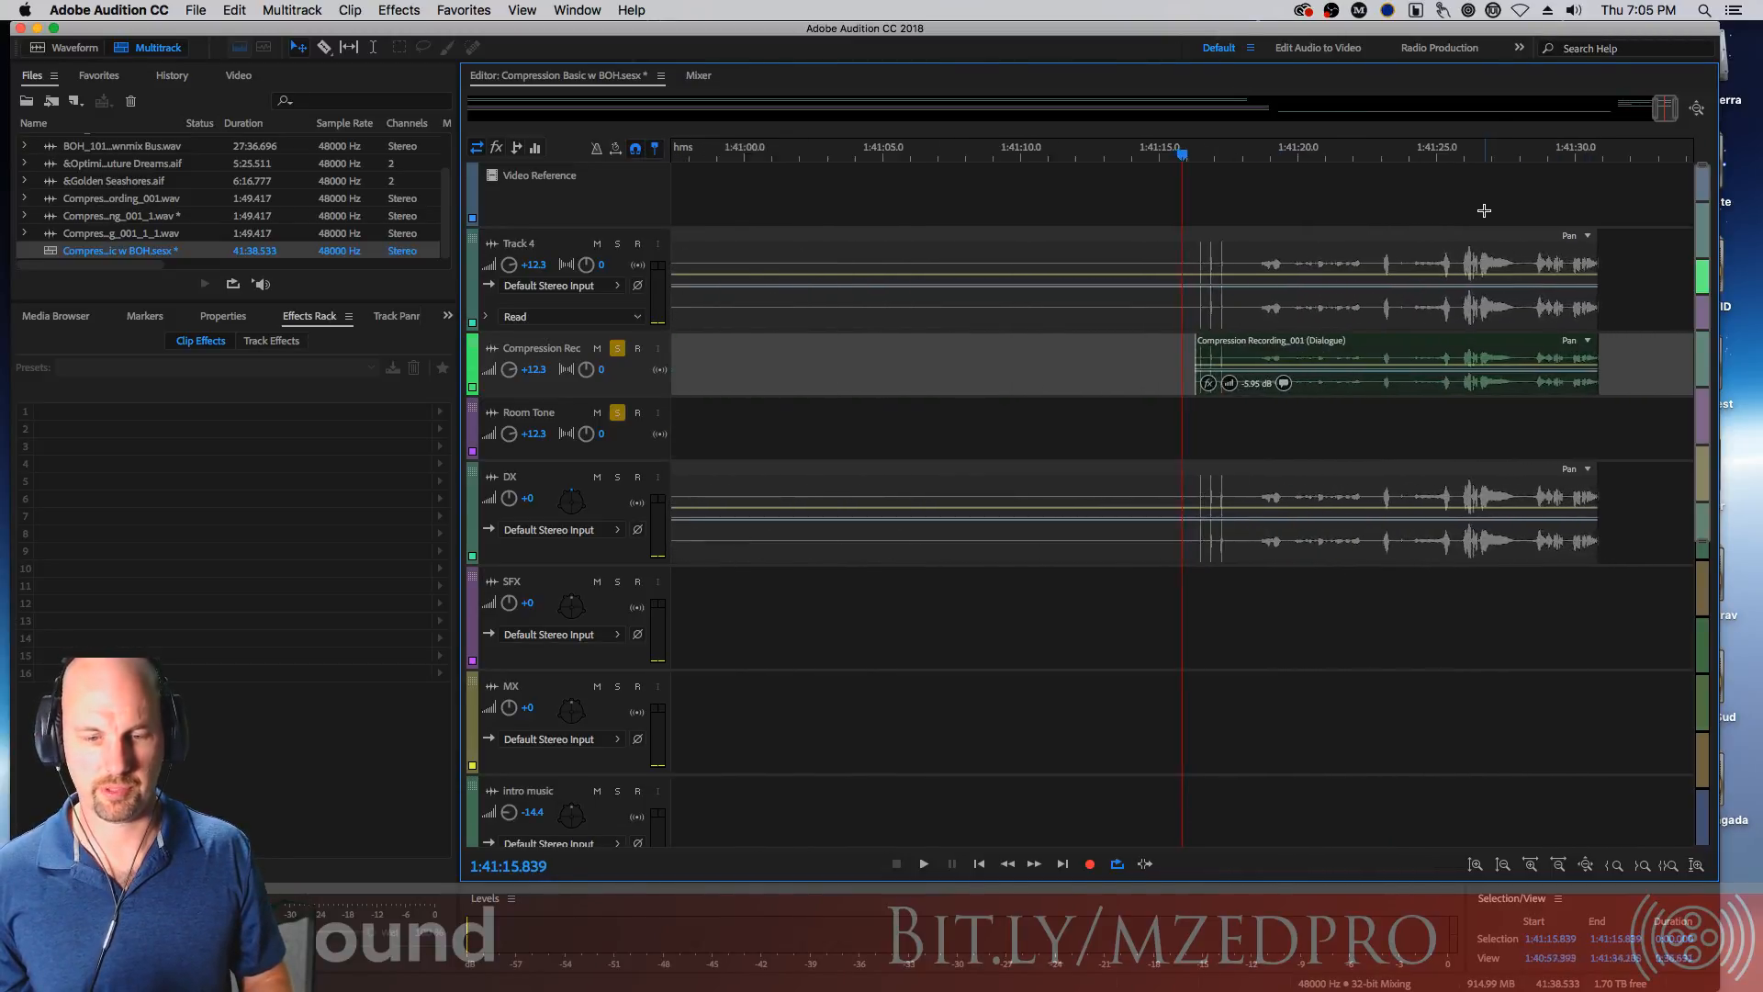
scroll(1480, 215, "up", 2)
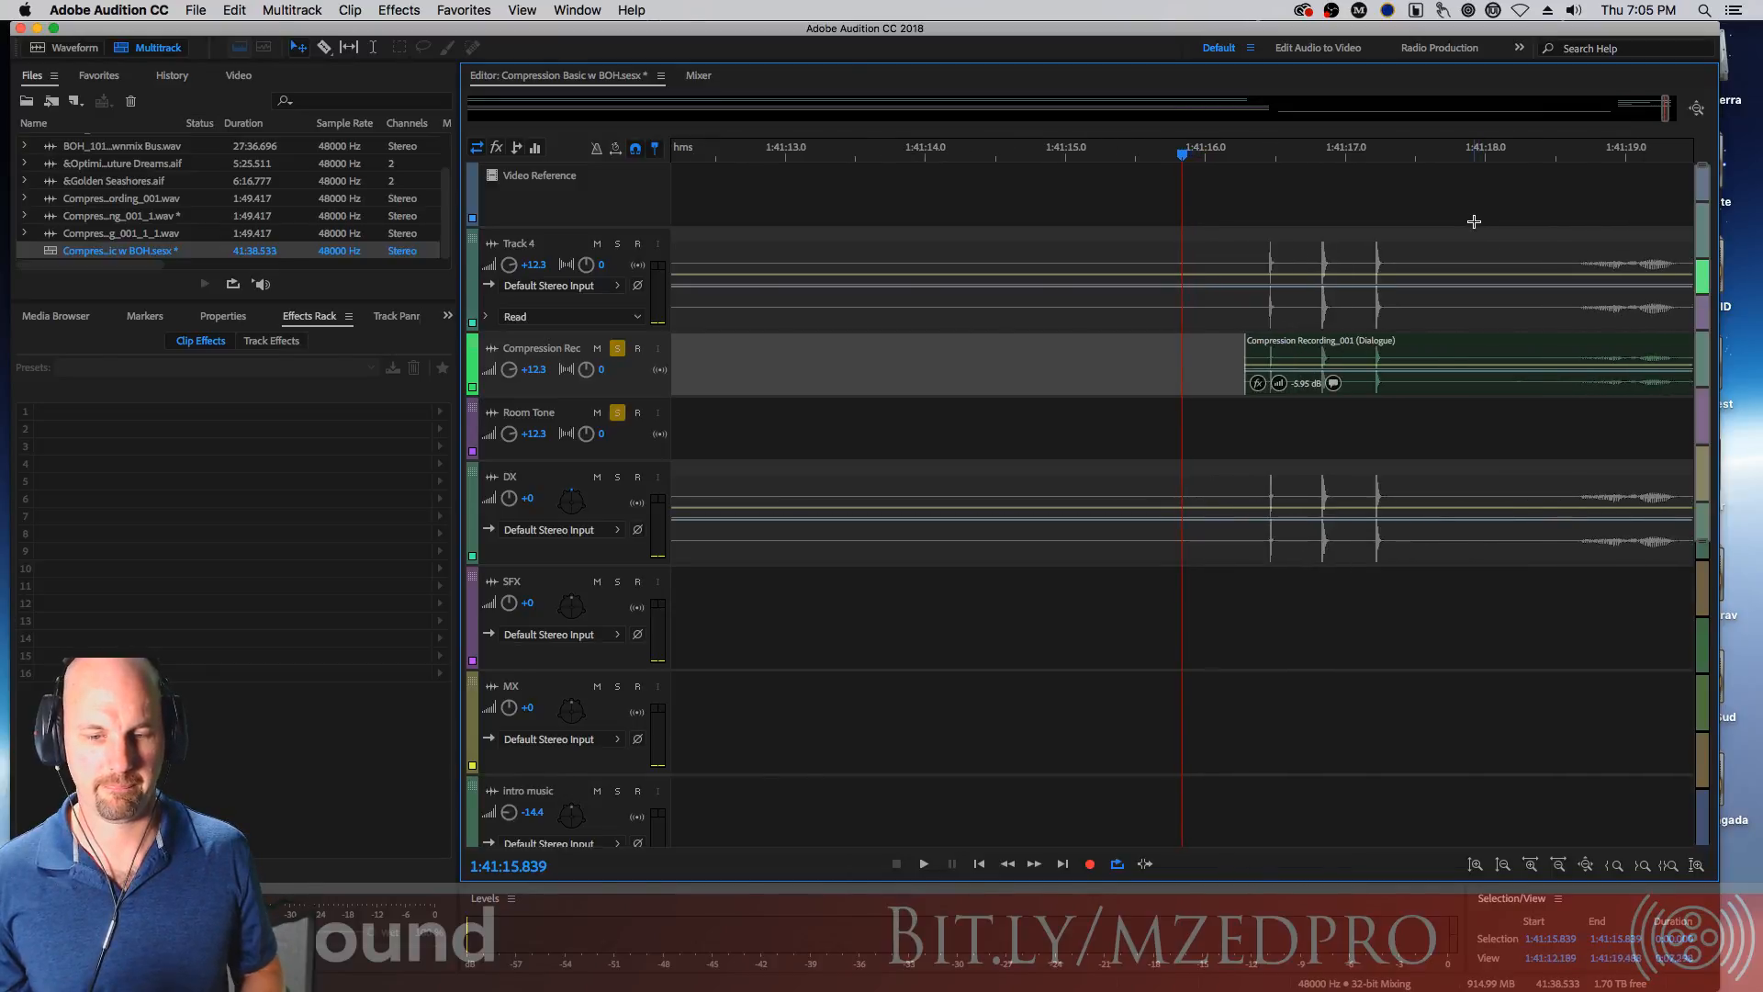
key("space")
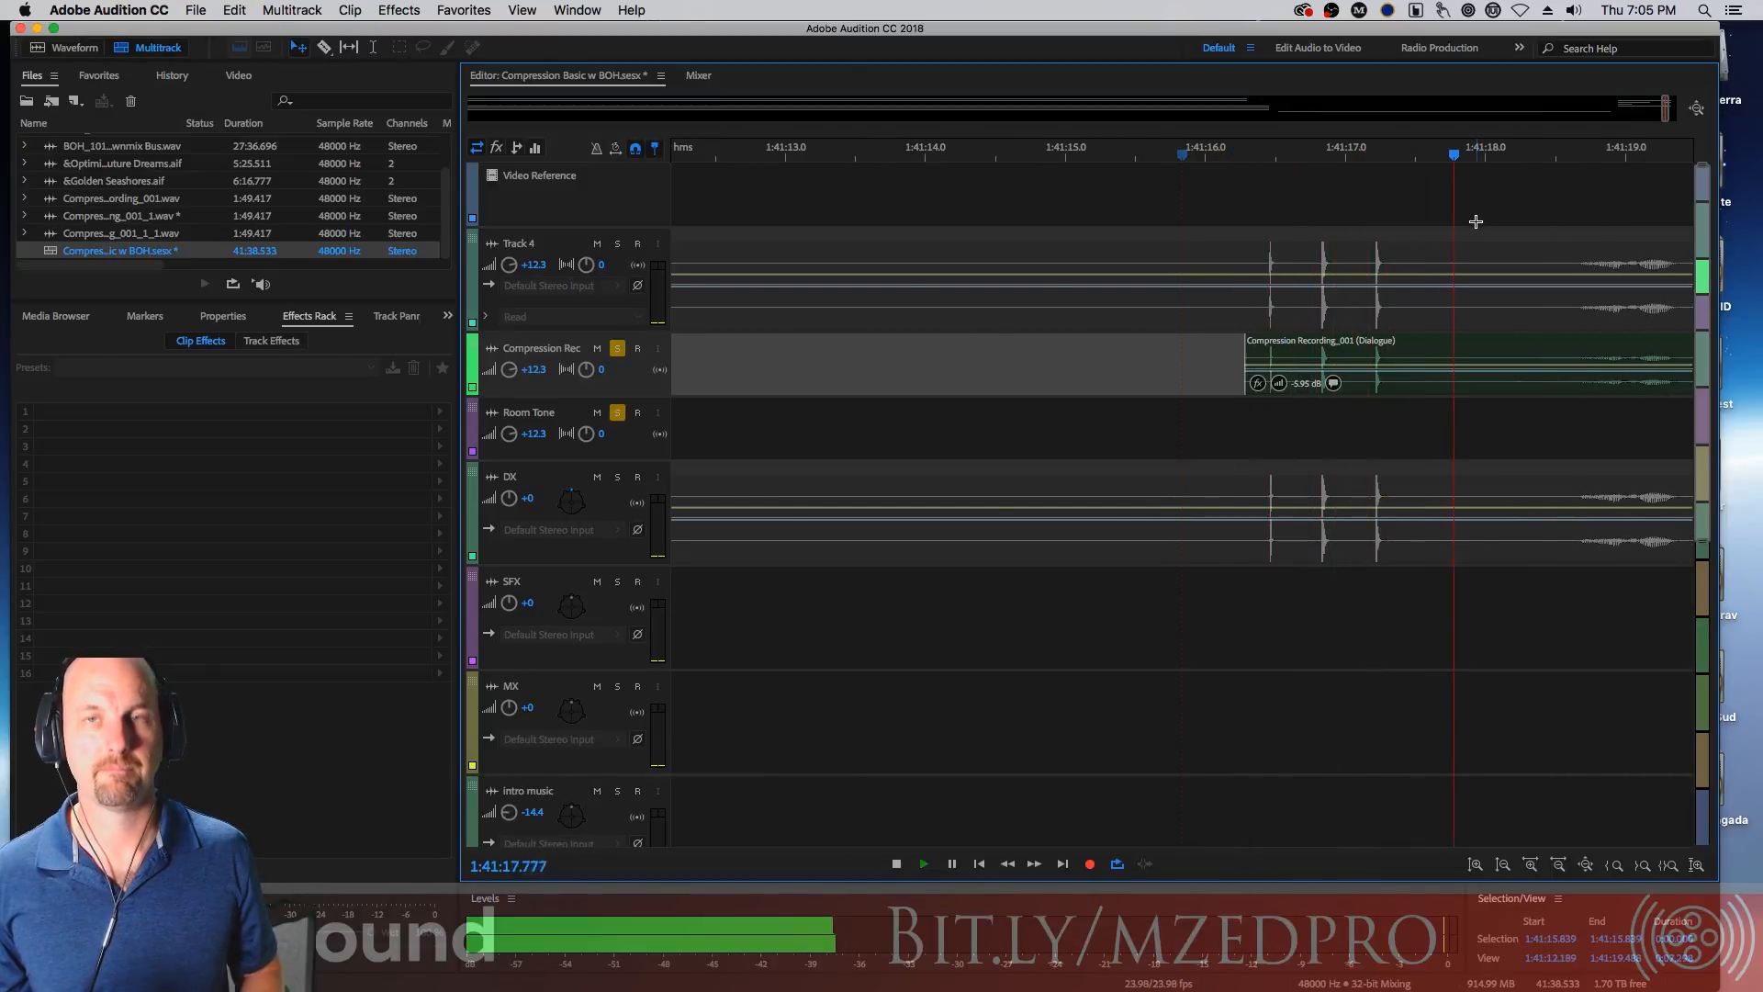
key("space")
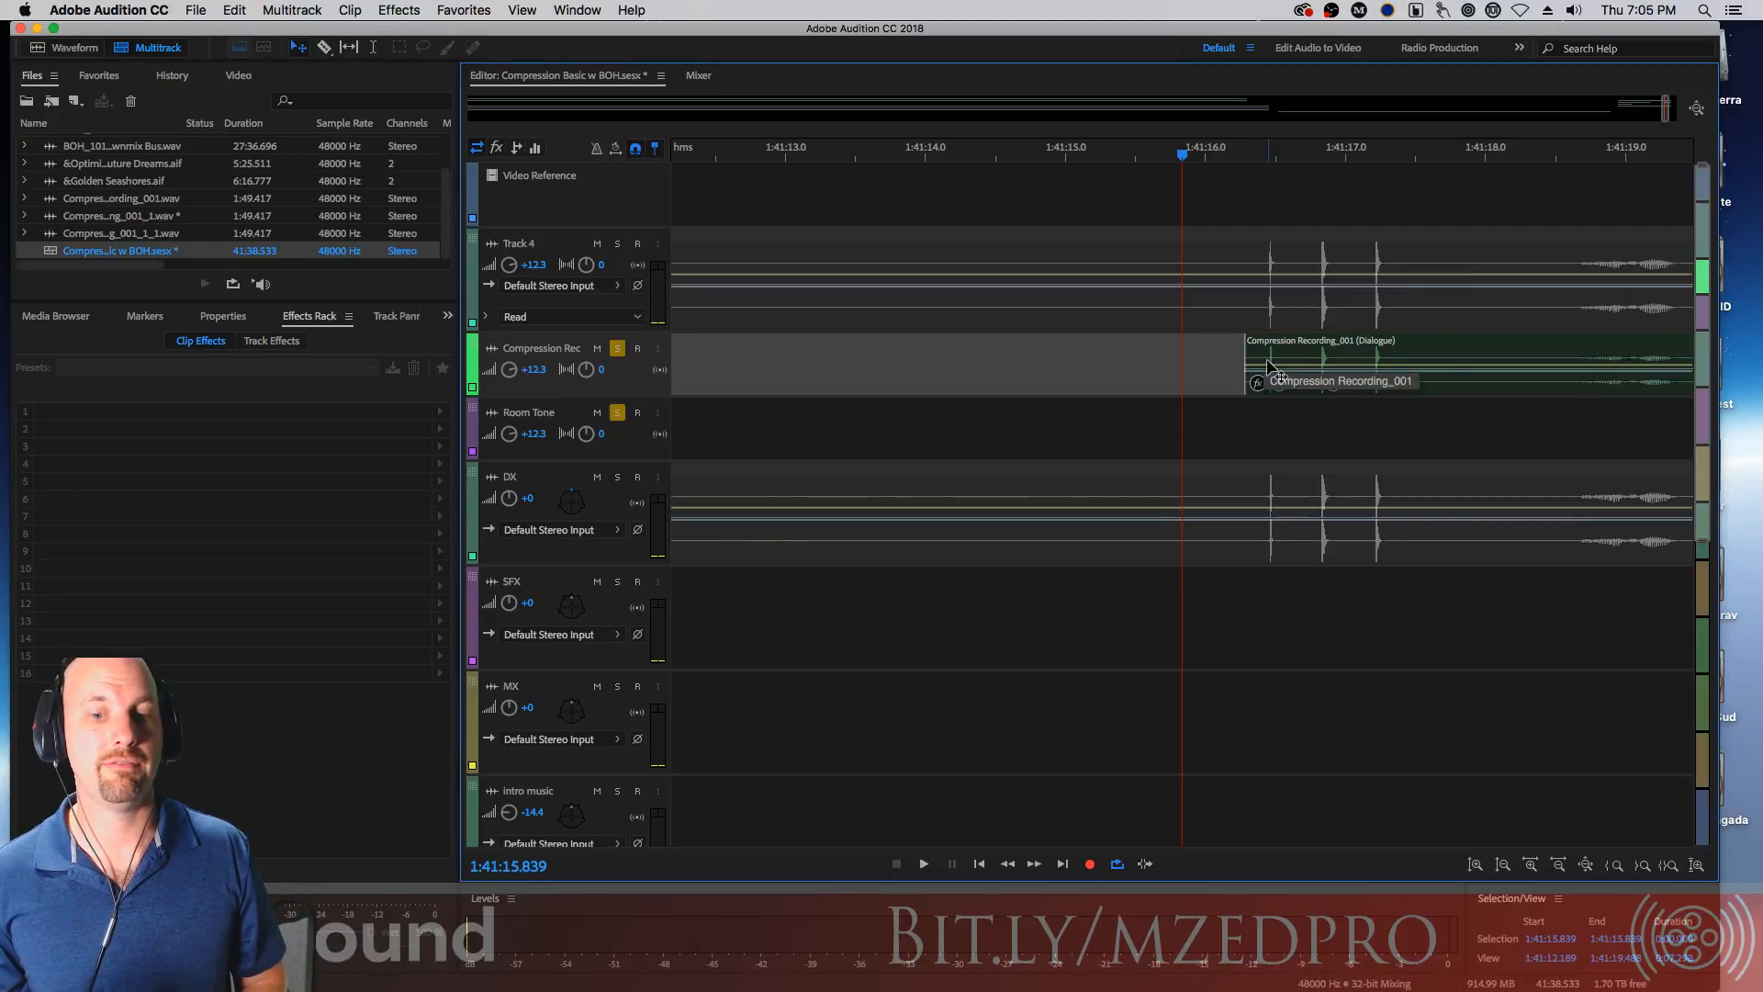
Split the Track 4 clip at about 1:41:15.3 with the Razor tool and slide the remaining part about 2 seconds later
left_click(1122, 243)
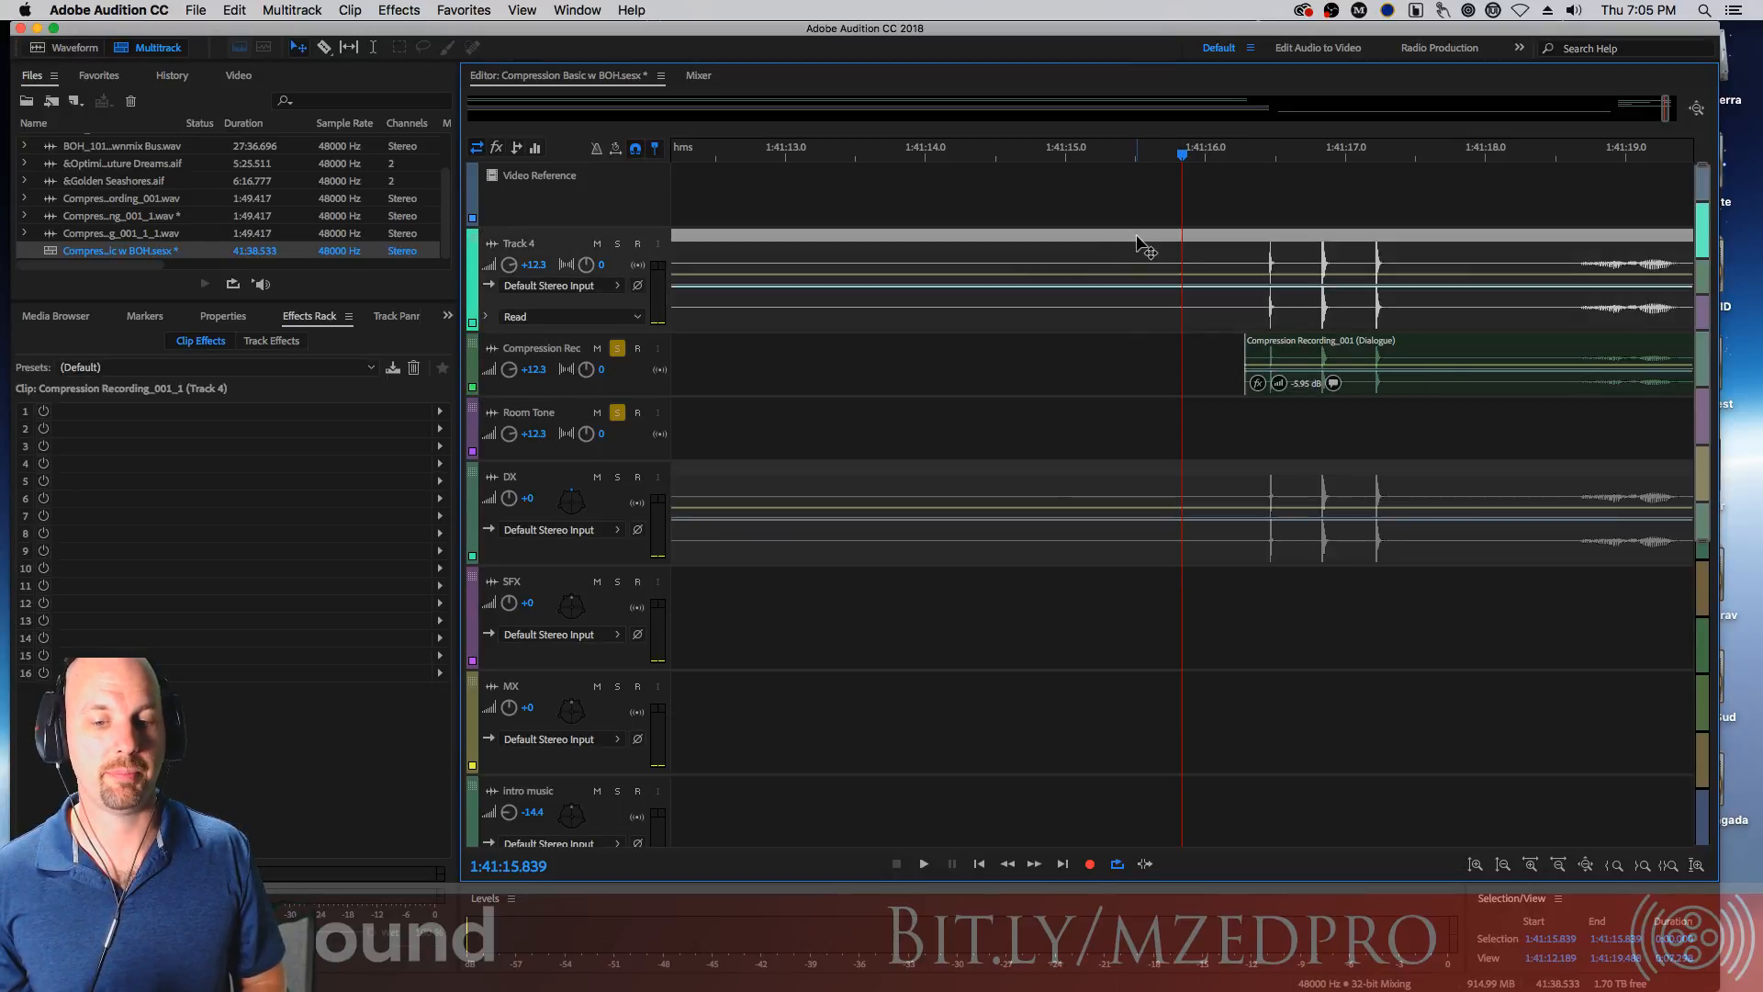
key("r")
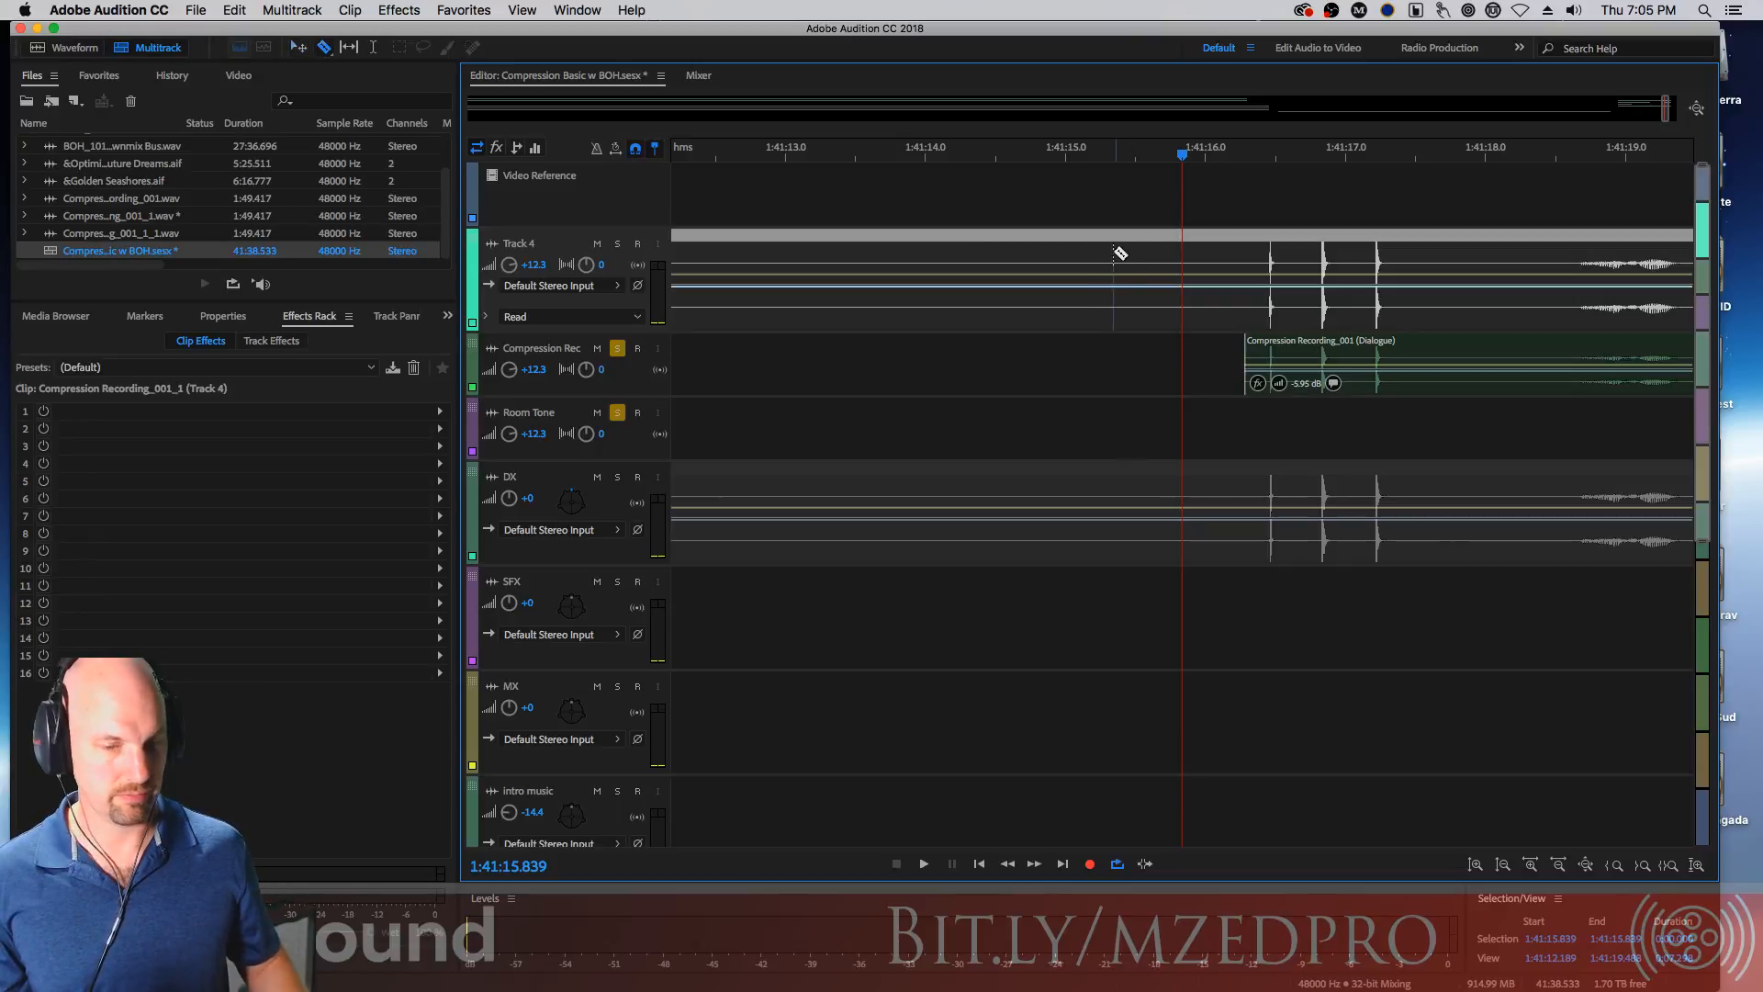
left_click(1079, 264)
left_click_drag(1181, 243, 1460, 243)
key("v")
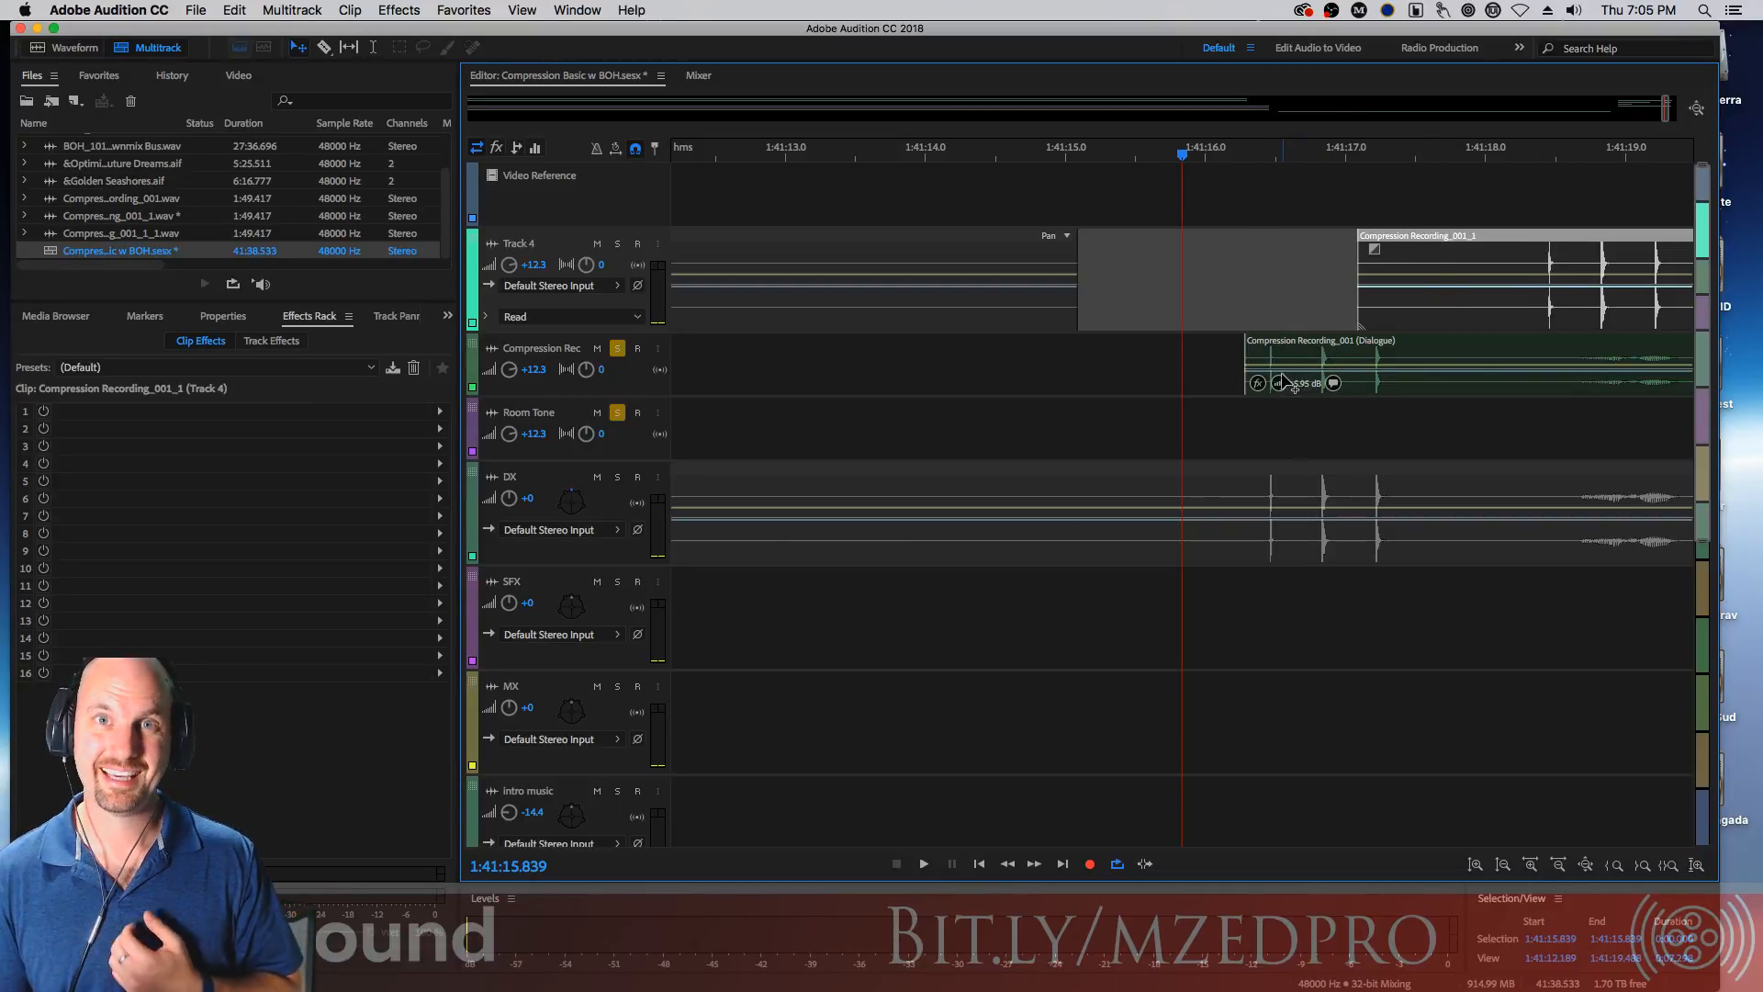
Try to adjust the fade at the start of the moved Track 4 clip
left_click_drag(1373, 432, 1531, 242)
right_click(1511, 254)
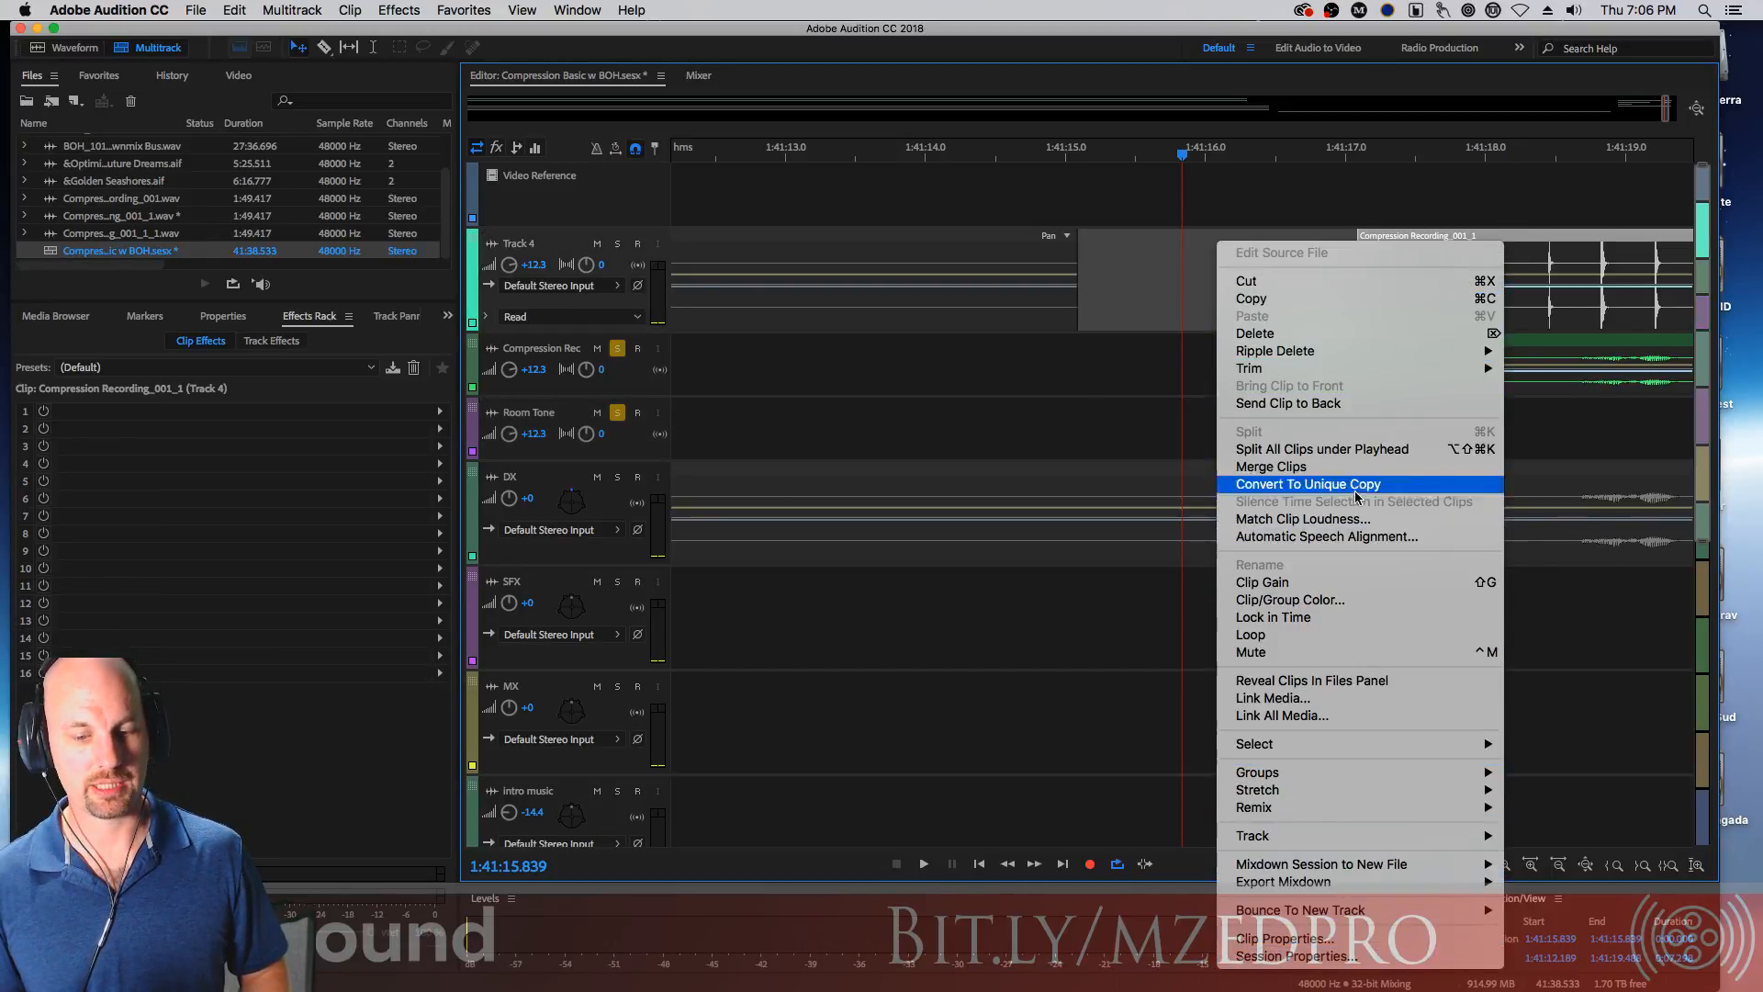
left_click(1027, 361)
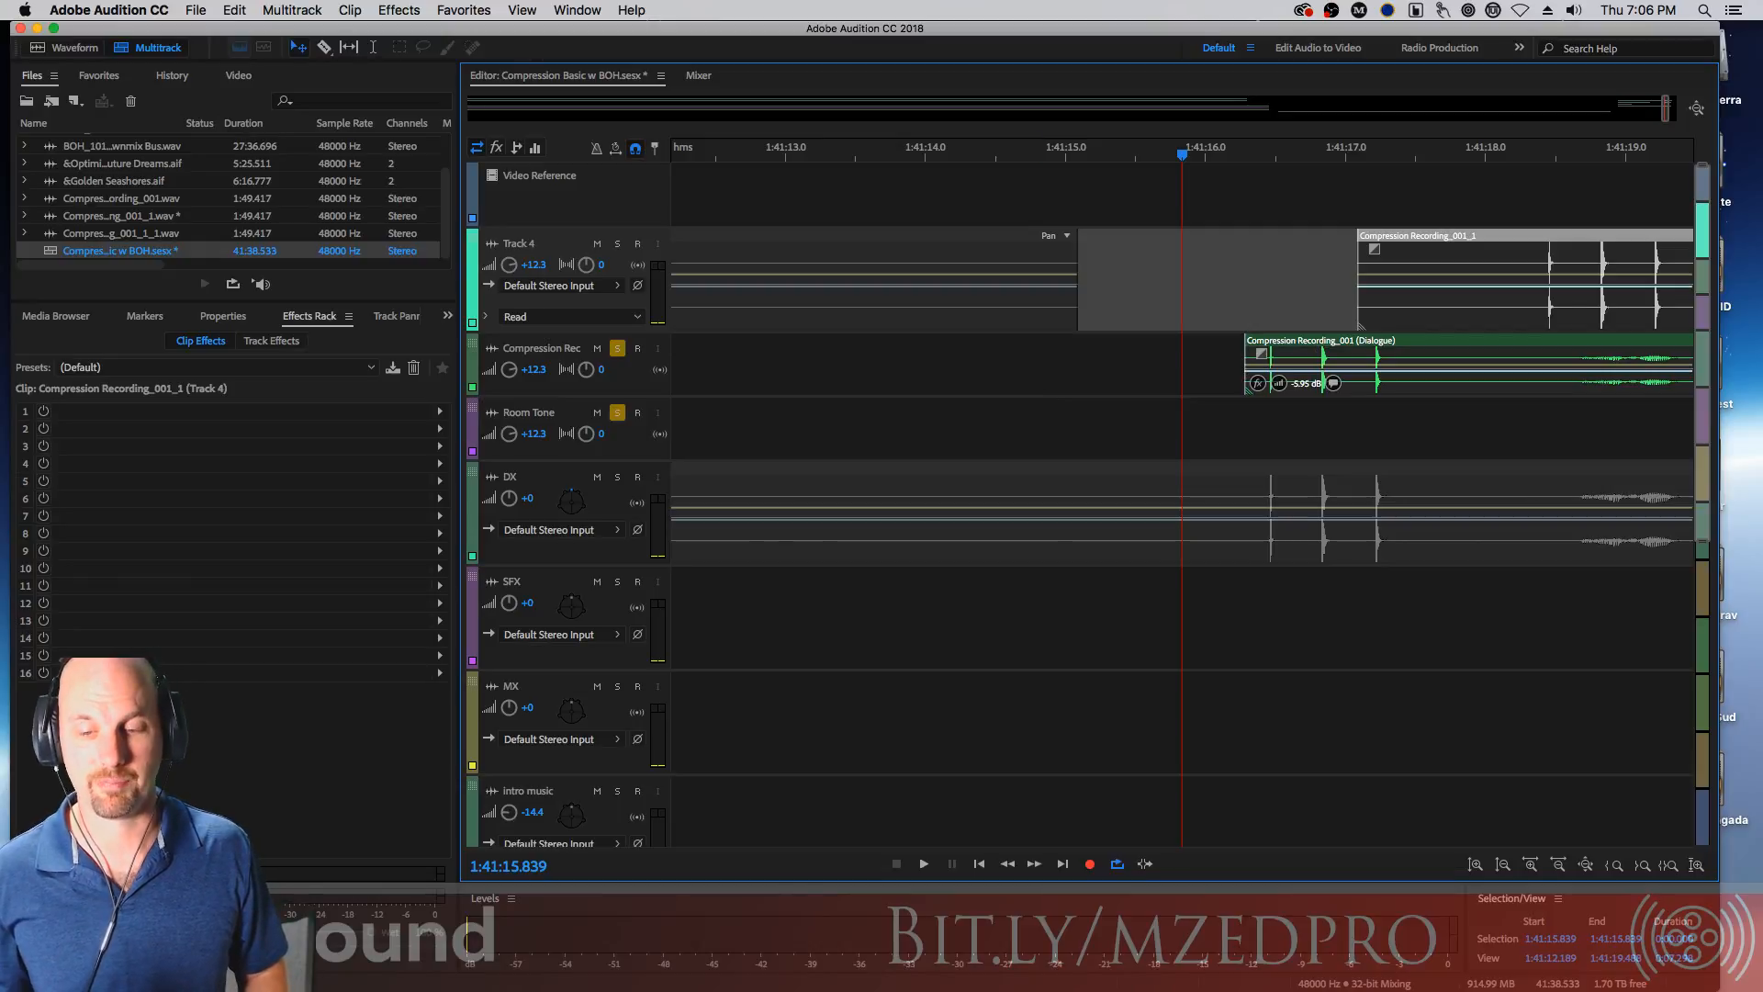
left_click_drag(1375, 195, 1453, 246)
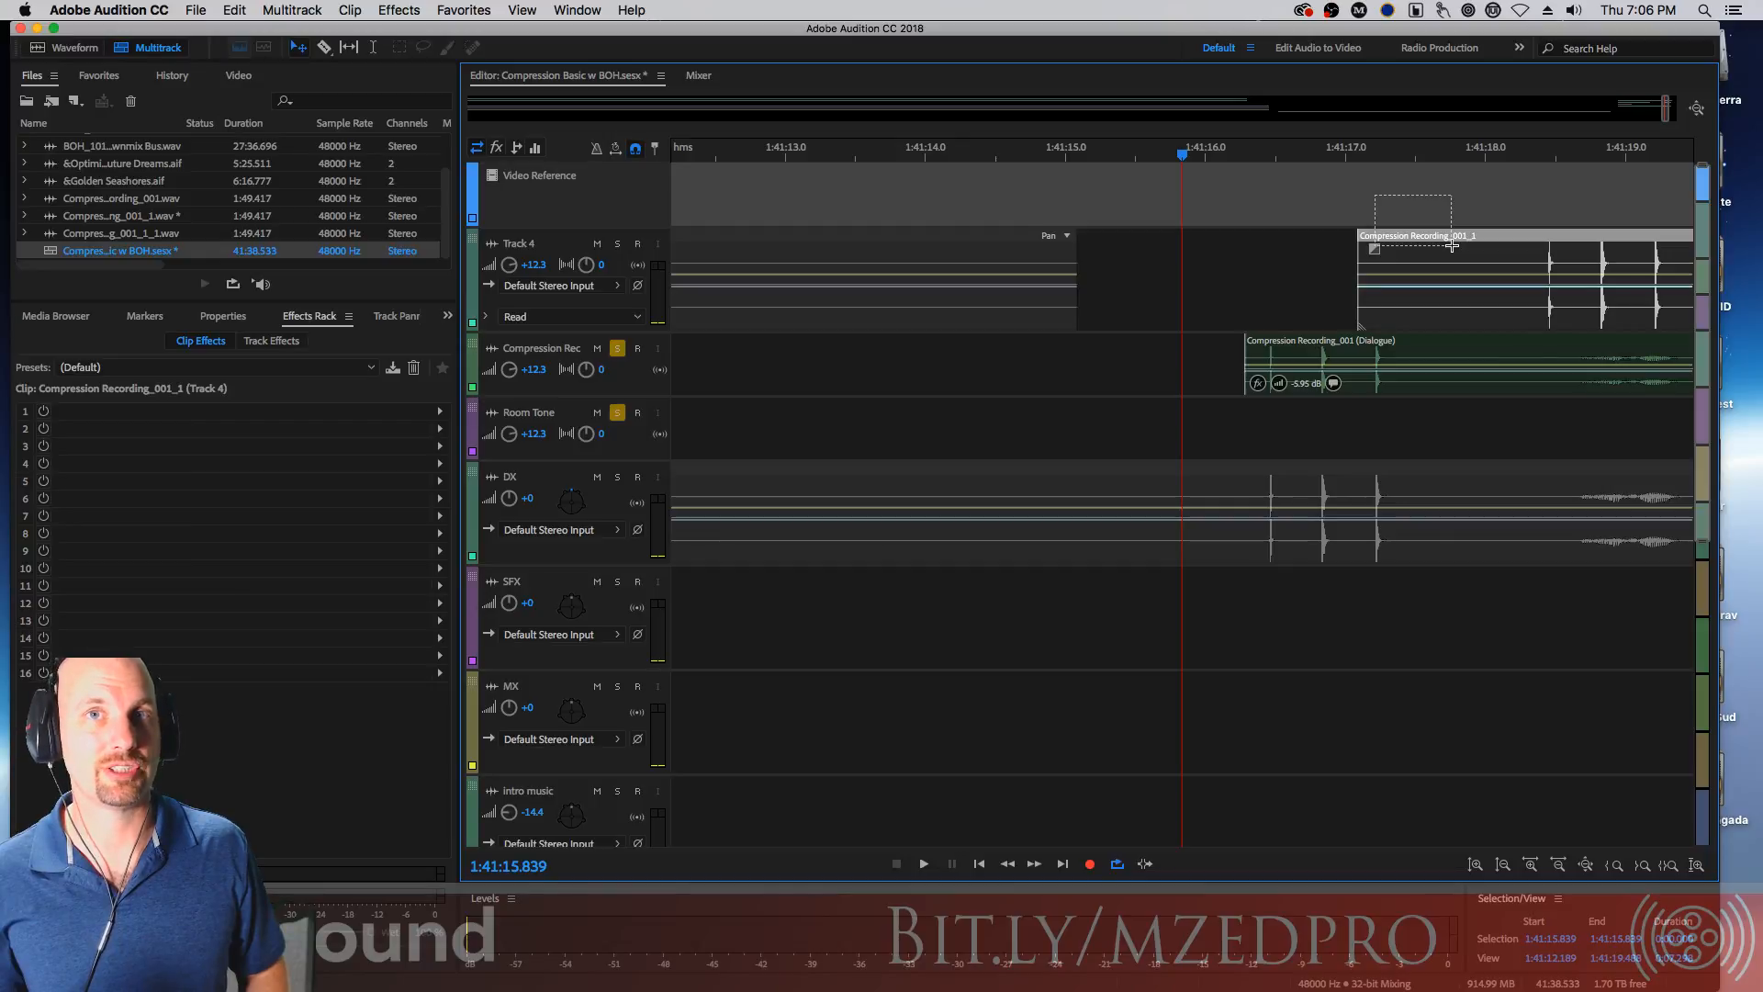
left_click_drag(1453, 246, 1453, 246)
Select the final dialogue clip and zoom in closely around 1:41:18.4 to inspect its start
left_click(1328, 366)
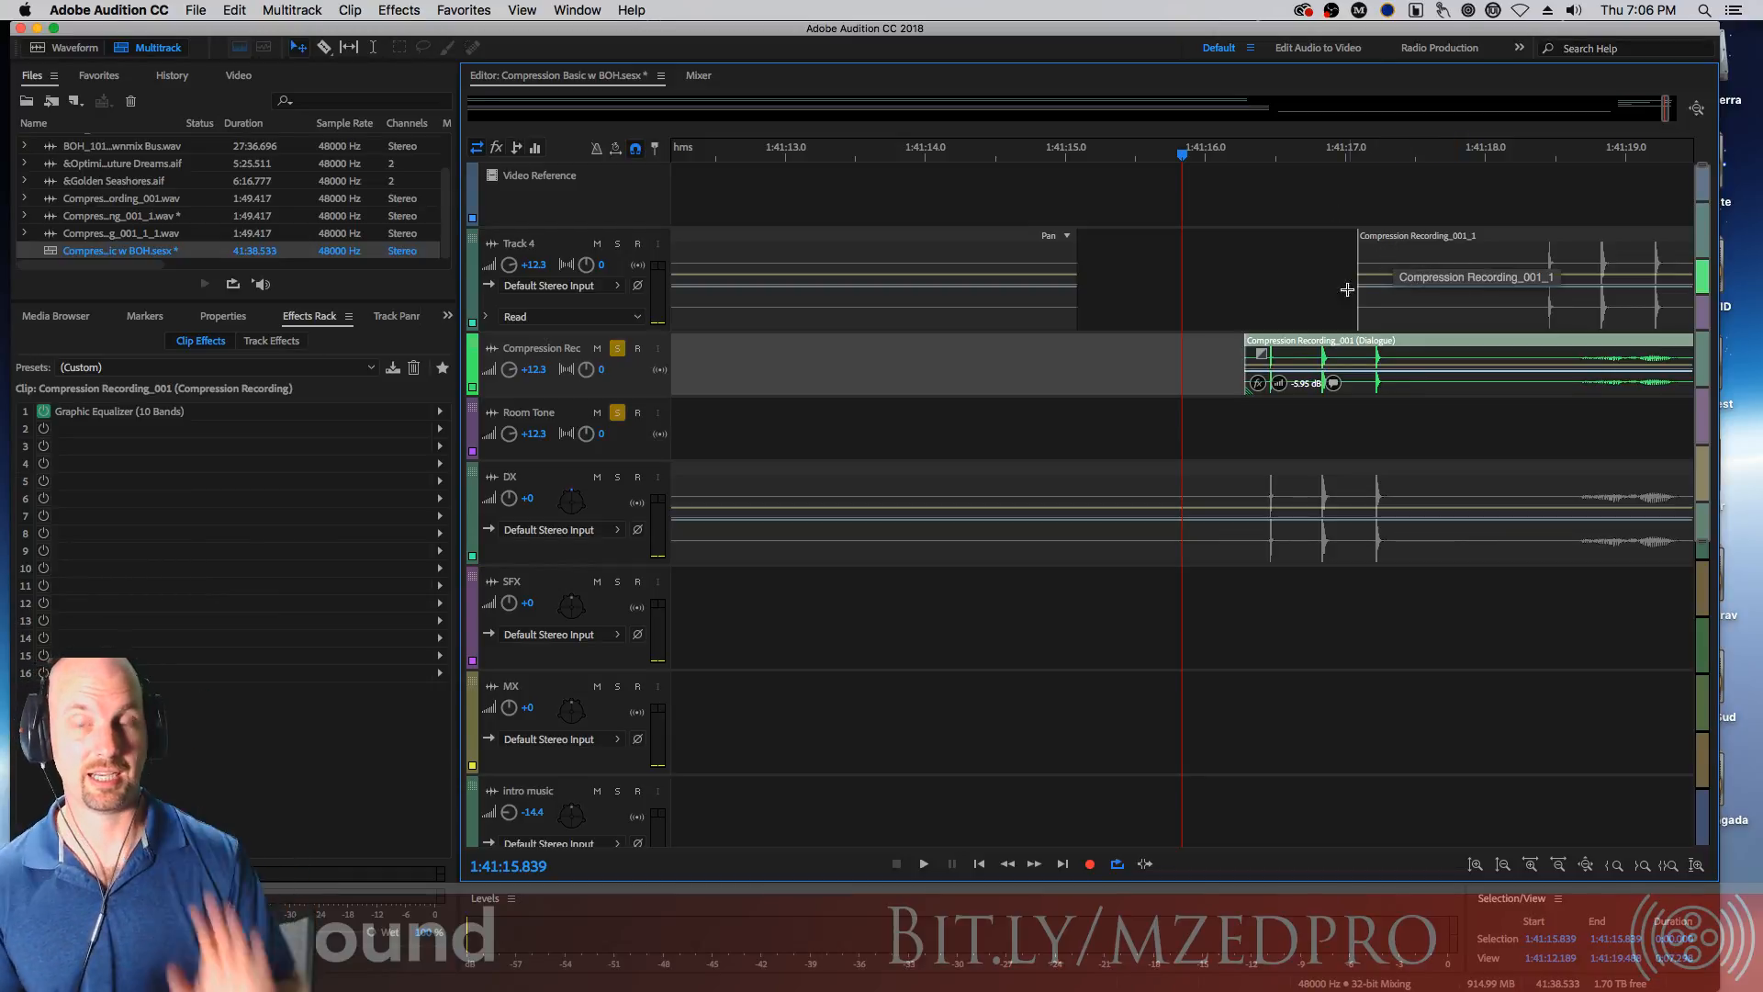
left_click_drag(1295, 354, 1586, 352)
left_click(1541, 176)
key("equal")
key("equal")
key("equal")
key("equal")
key("equal")
key("equal")
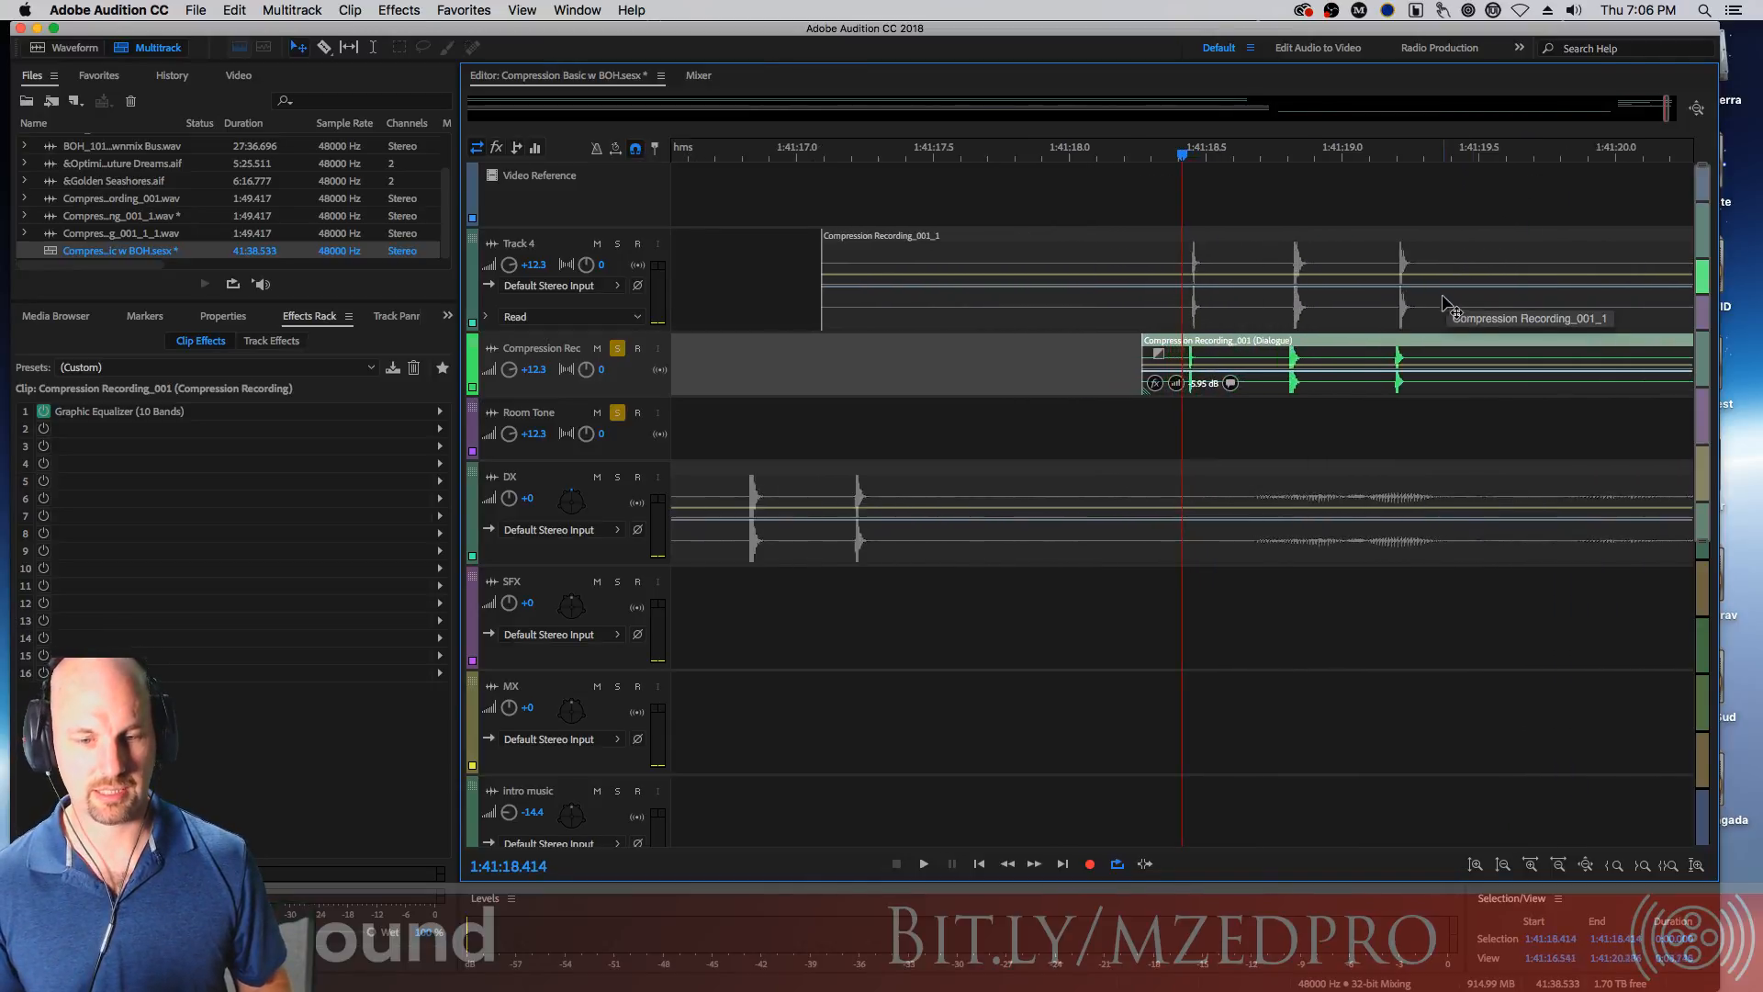
key("equal")
key("equal")
key("equal")
key("equal")
key("equal")
key("equal")
key("equal")
key("equal")
key("equal")
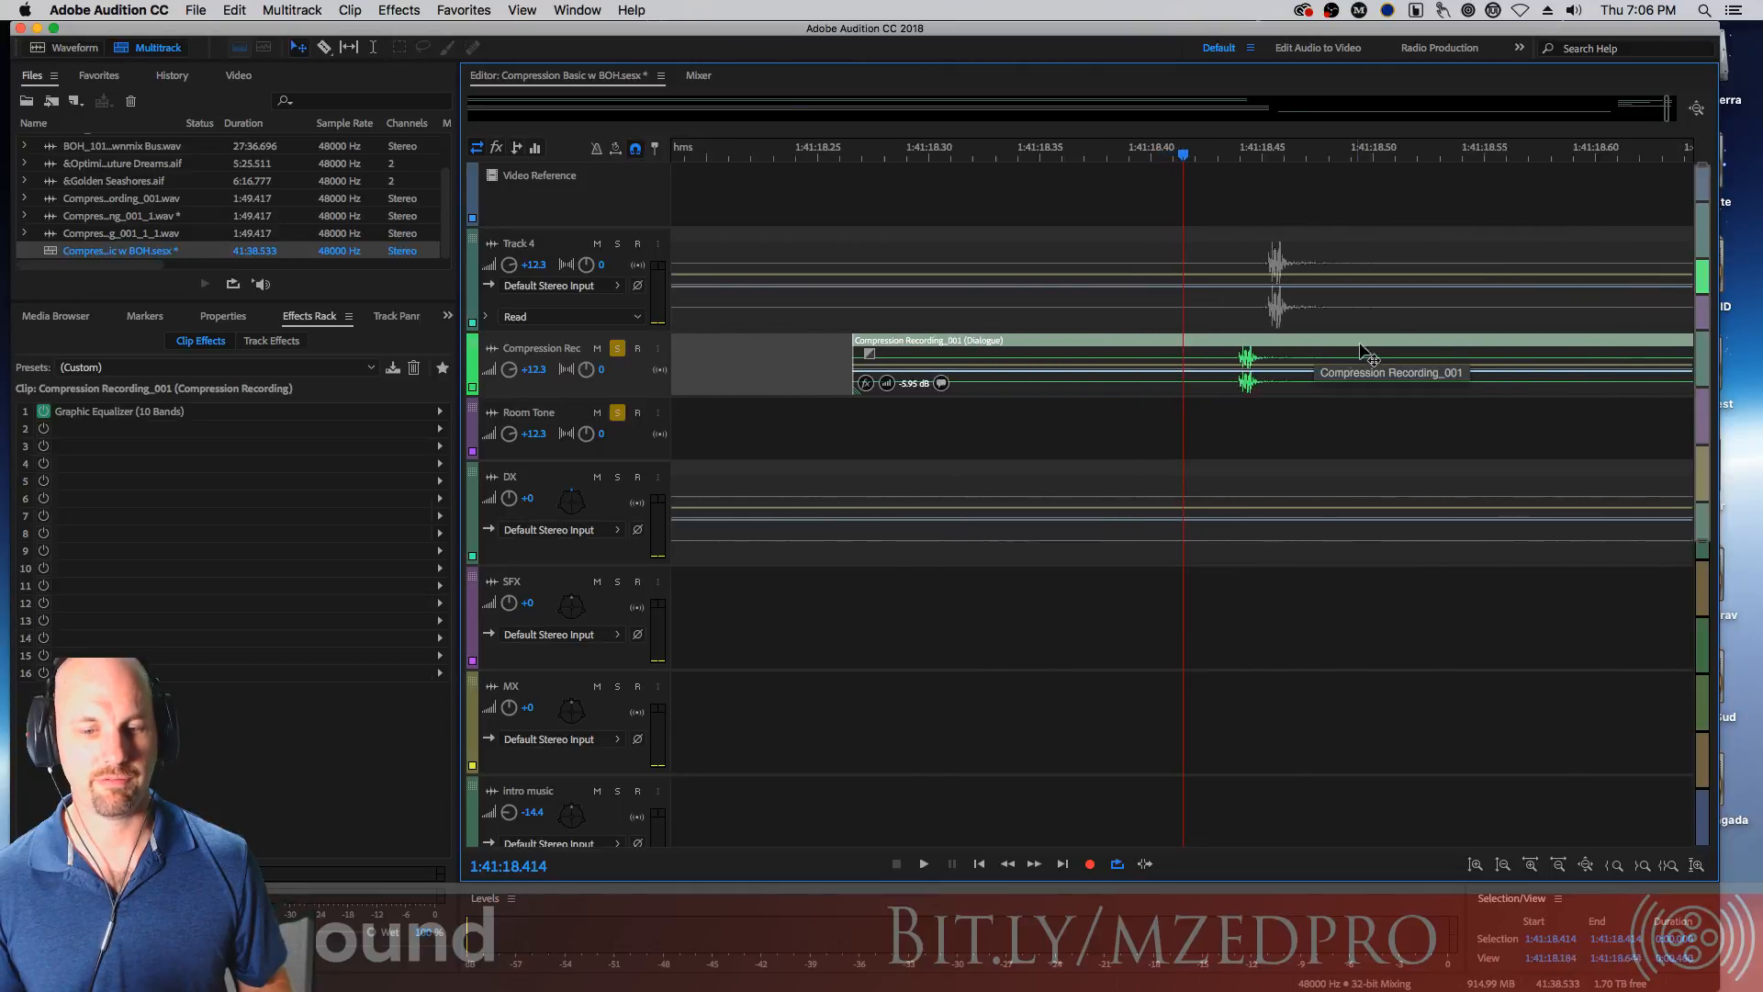
mouse_move(1329, 352)
left_mouse_down()
mouse_move(1370, 350)
mouse_move(1316, 350)
mouse_move(1363, 350)
mouse_move(1338, 344)
left_mouse_up()
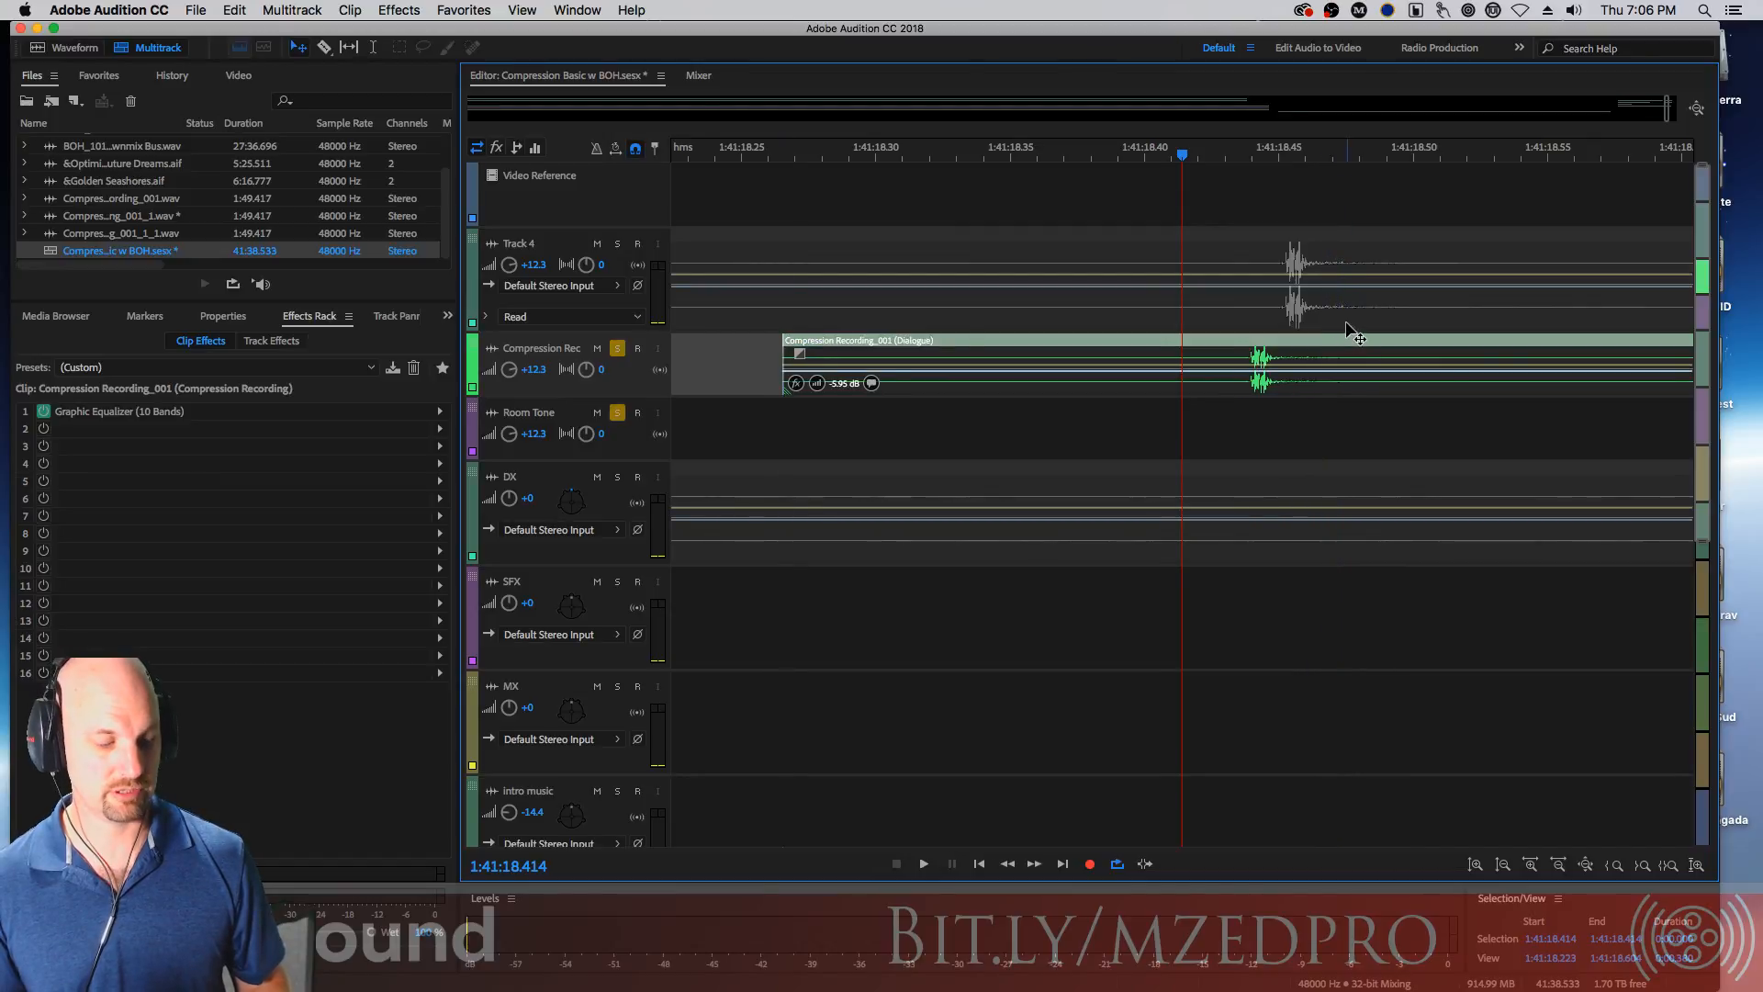
Zoom back out, place the playhead near 1:41:18.2 and play the clip transition twice
key("minus")
key("minus")
key("minus")
key("minus")
key("minus")
key("minus")
key("minus")
key("minus")
key("minus")
key("minus")
key("minus")
key("minus")
key("minus")
key("minus")
key("minus")
key("minus")
left_click(1073, 160)
key("space")
key("space")
left_click(1040, 161)
Toggle solo on the Compression Rec and Room Tone tracks and replay the transition from about 1:41:18.2
key("space")
key("space")
left_click(617, 348)
left_click(617, 412)
key("space")
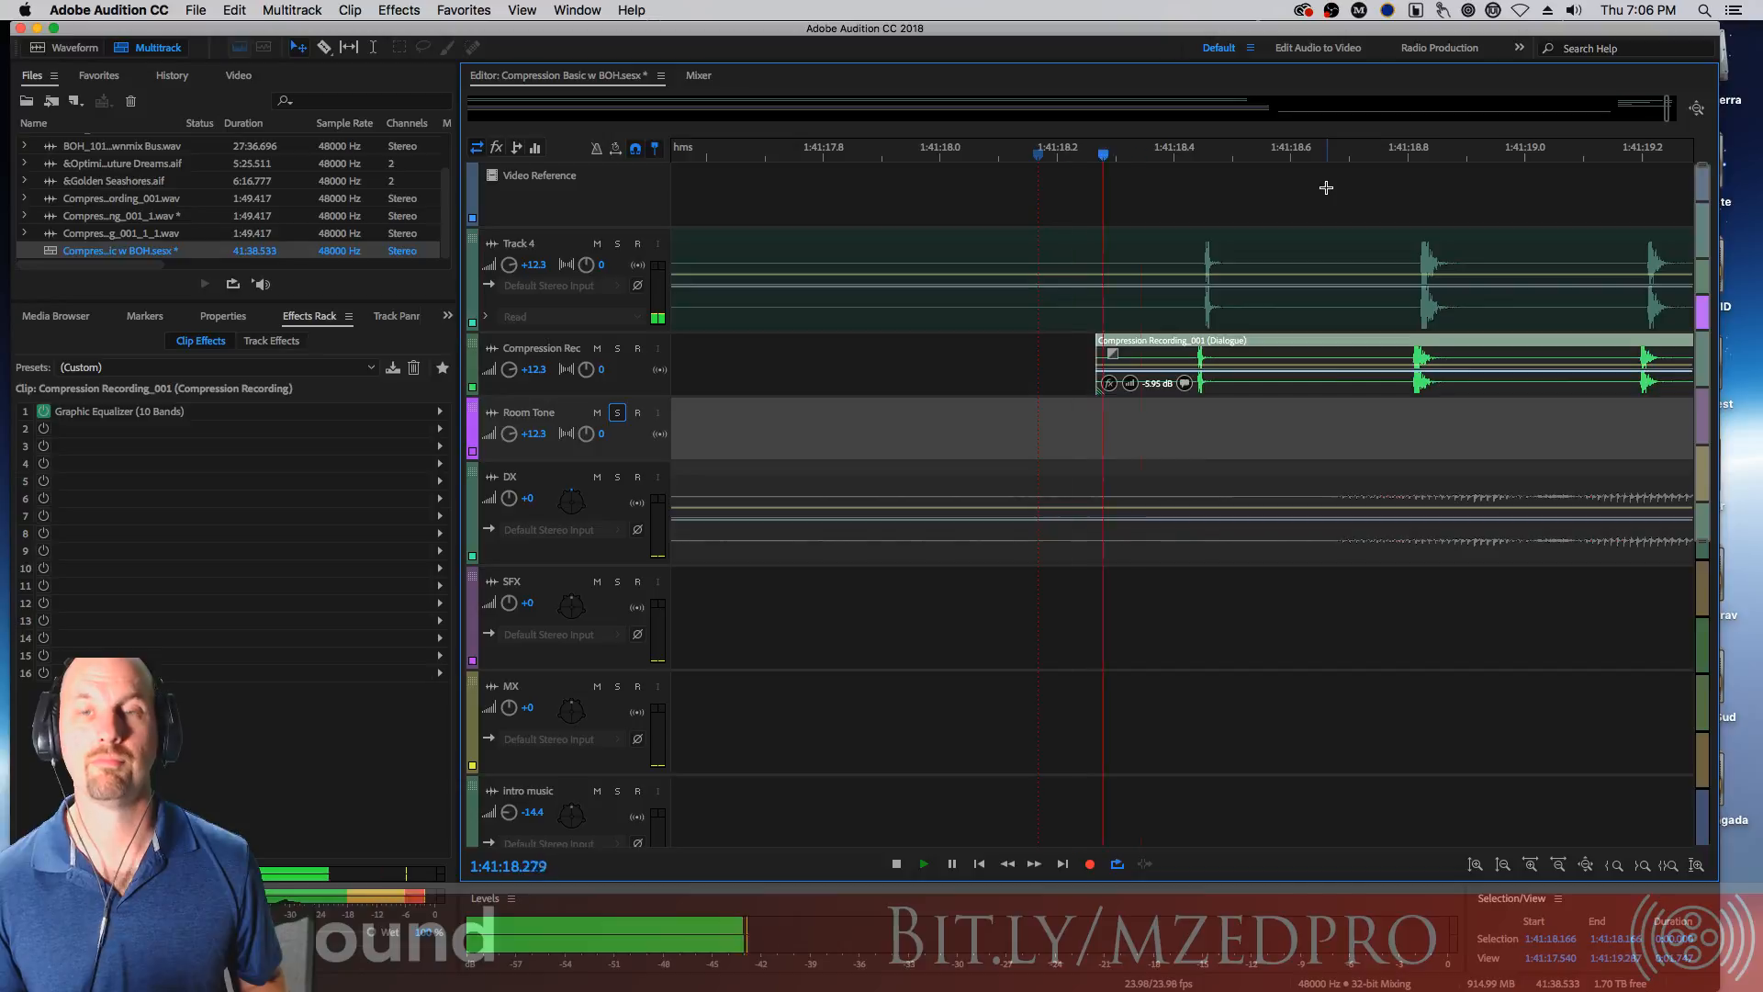
key("space")
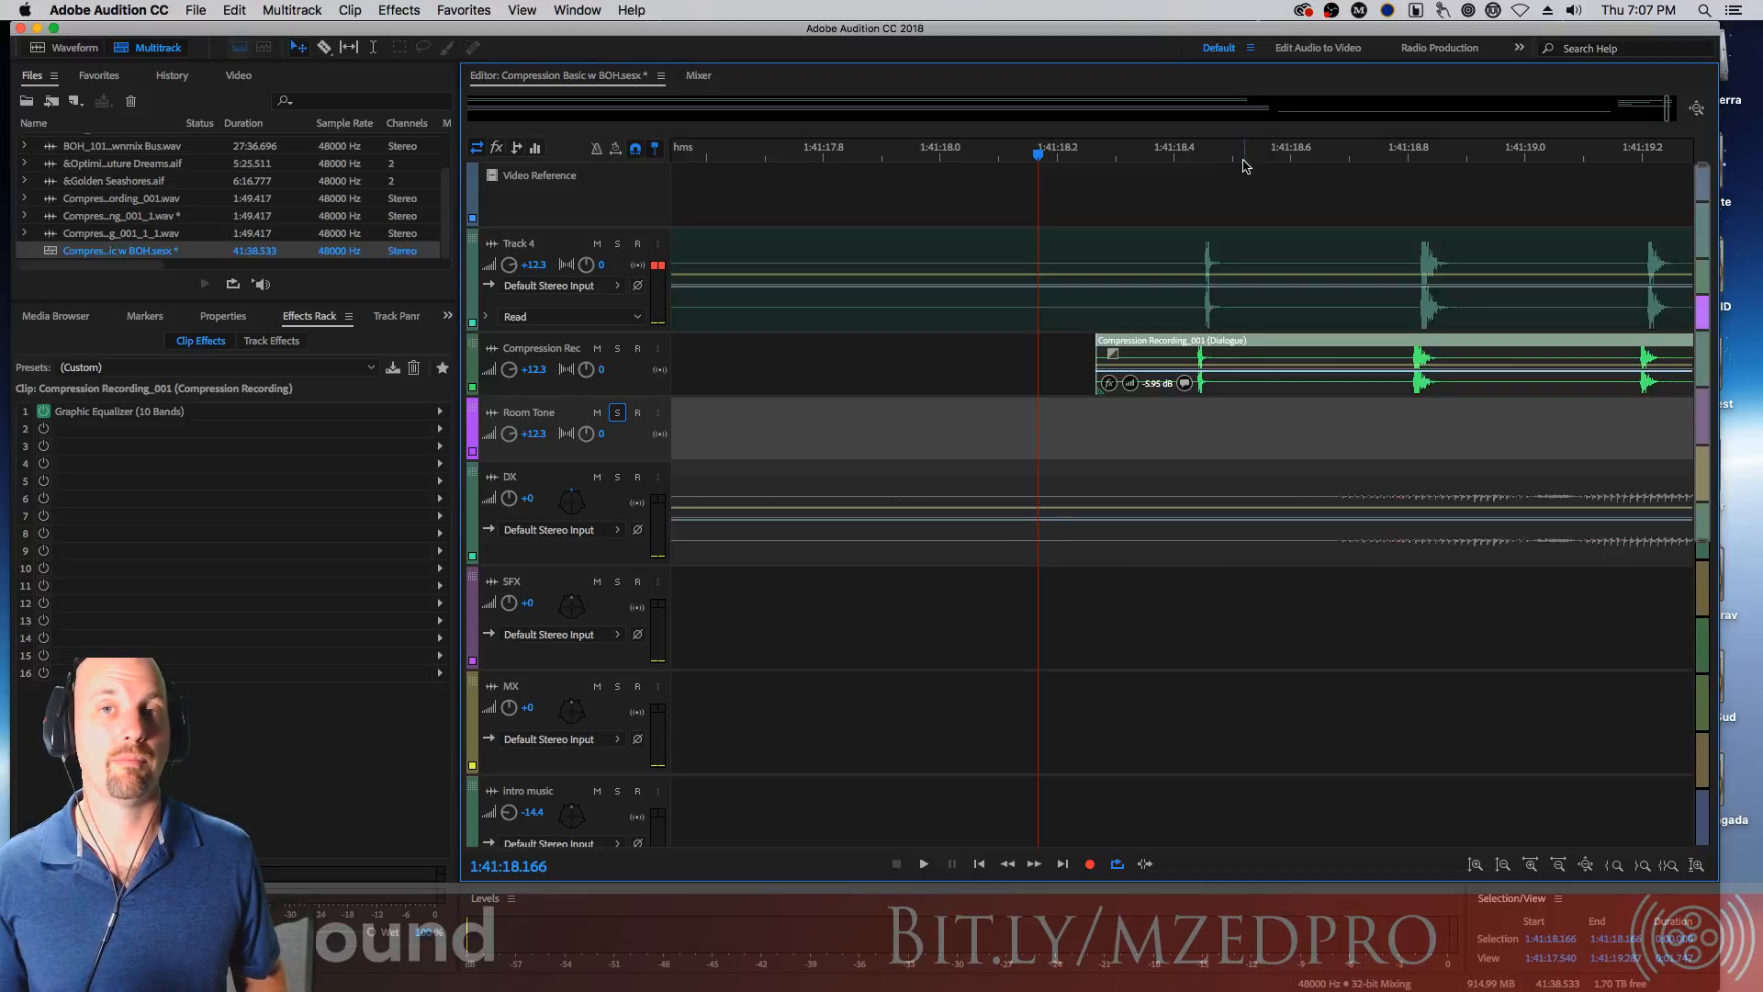
key("space")
key("space")
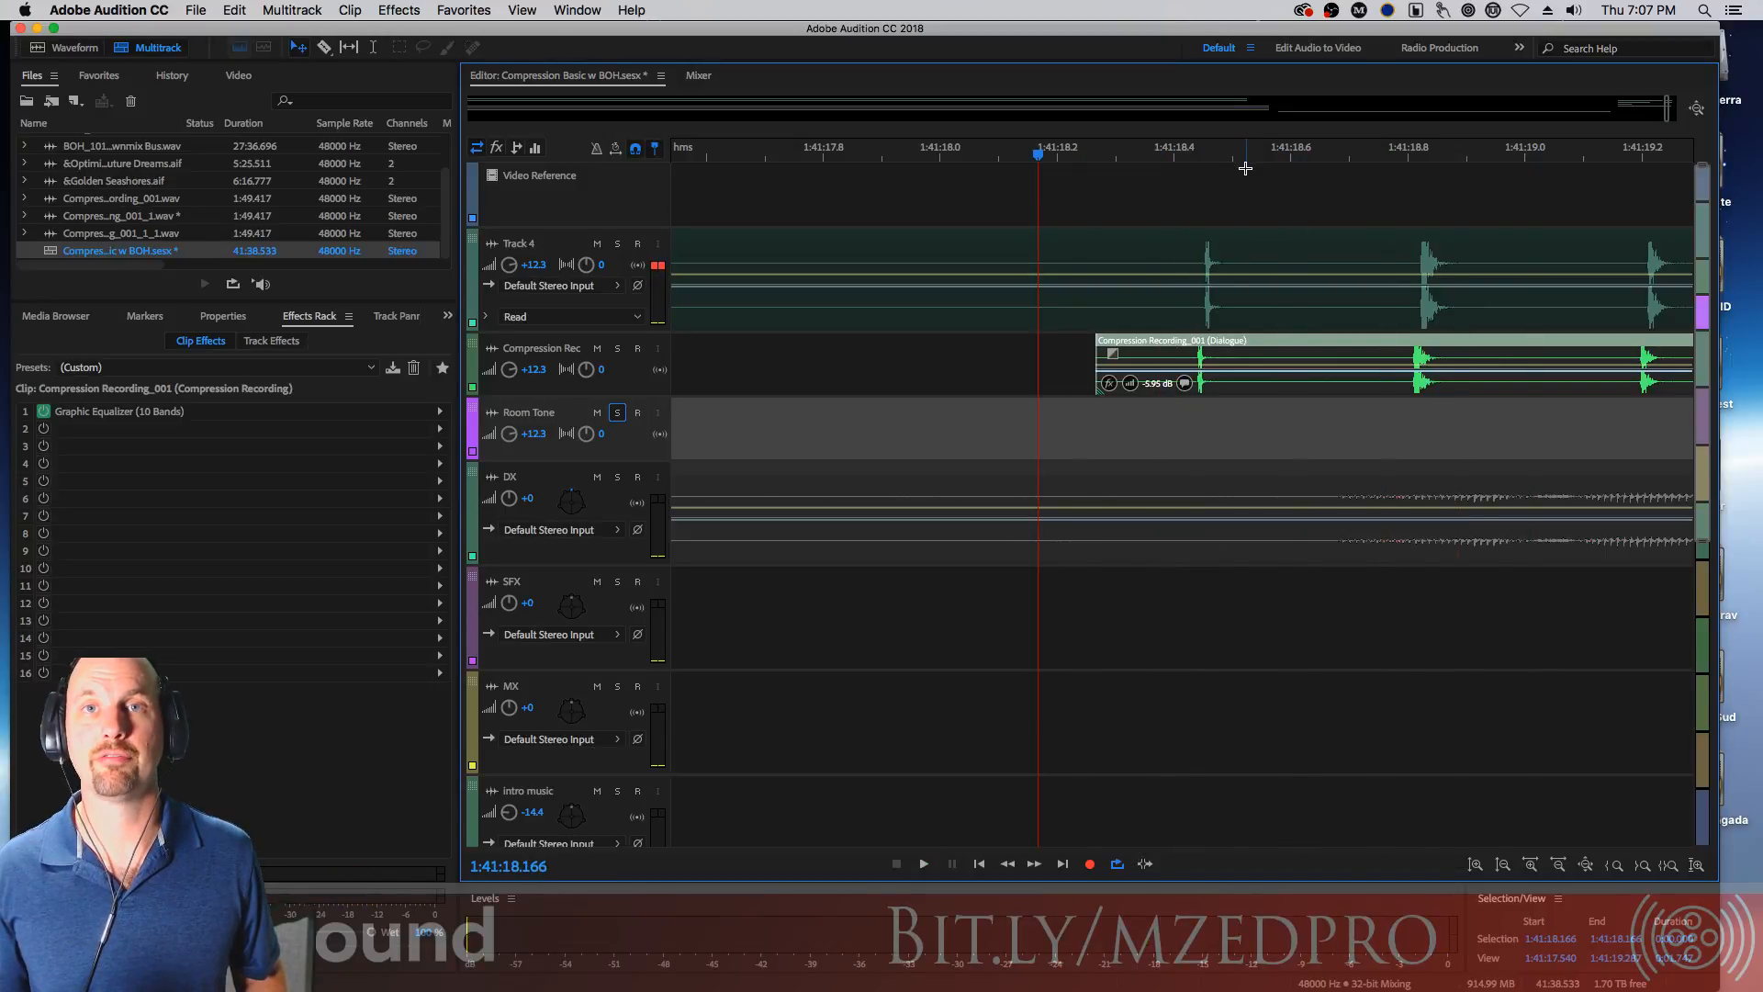
key("space")
key("space")
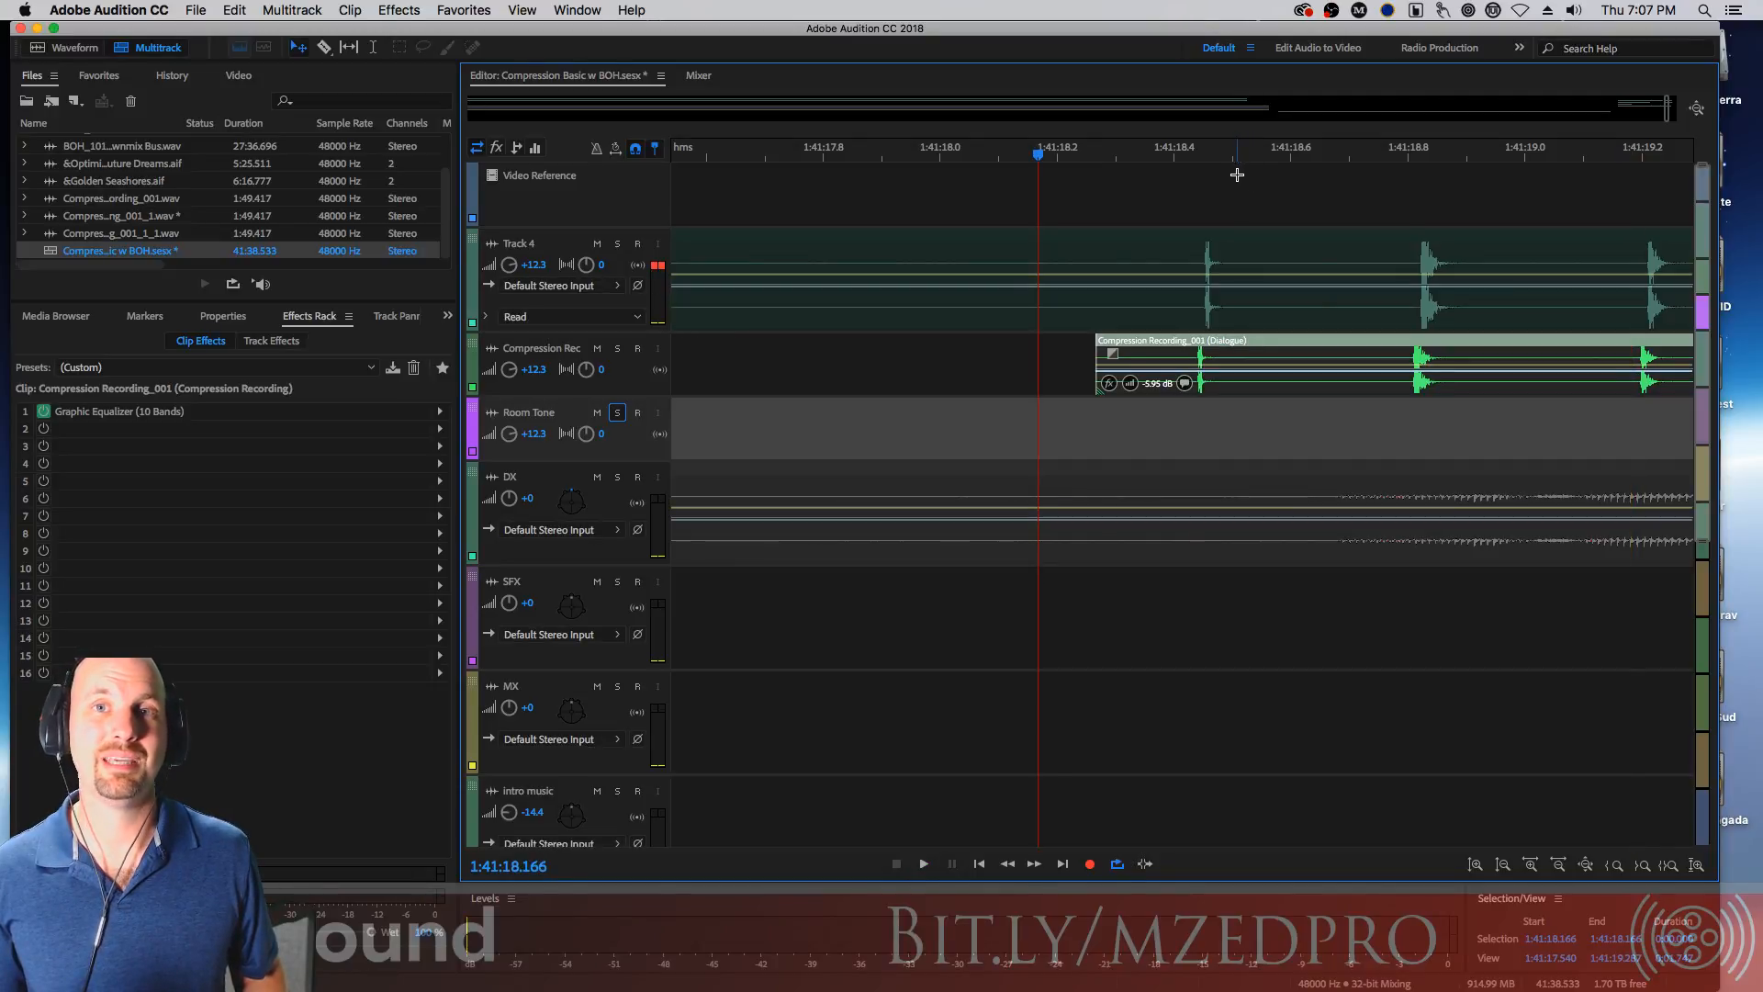
key("space")
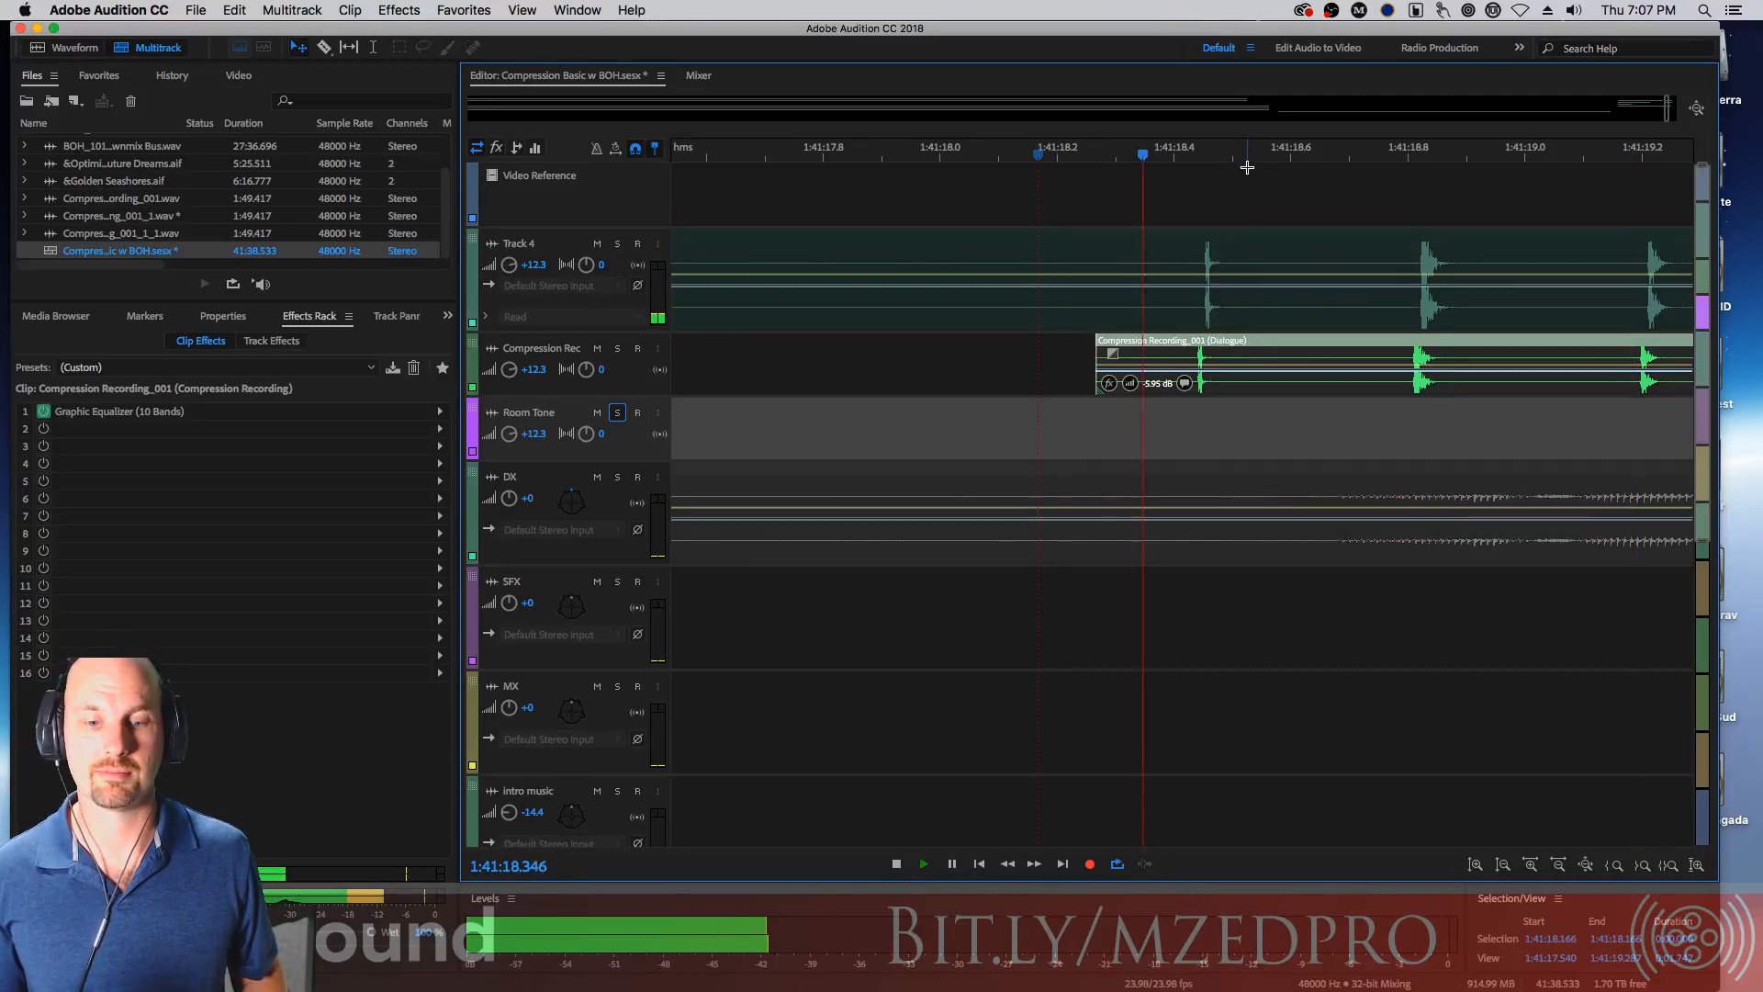
Replay the clip transition from about 1:41:18.2 and stop playback
key("space")
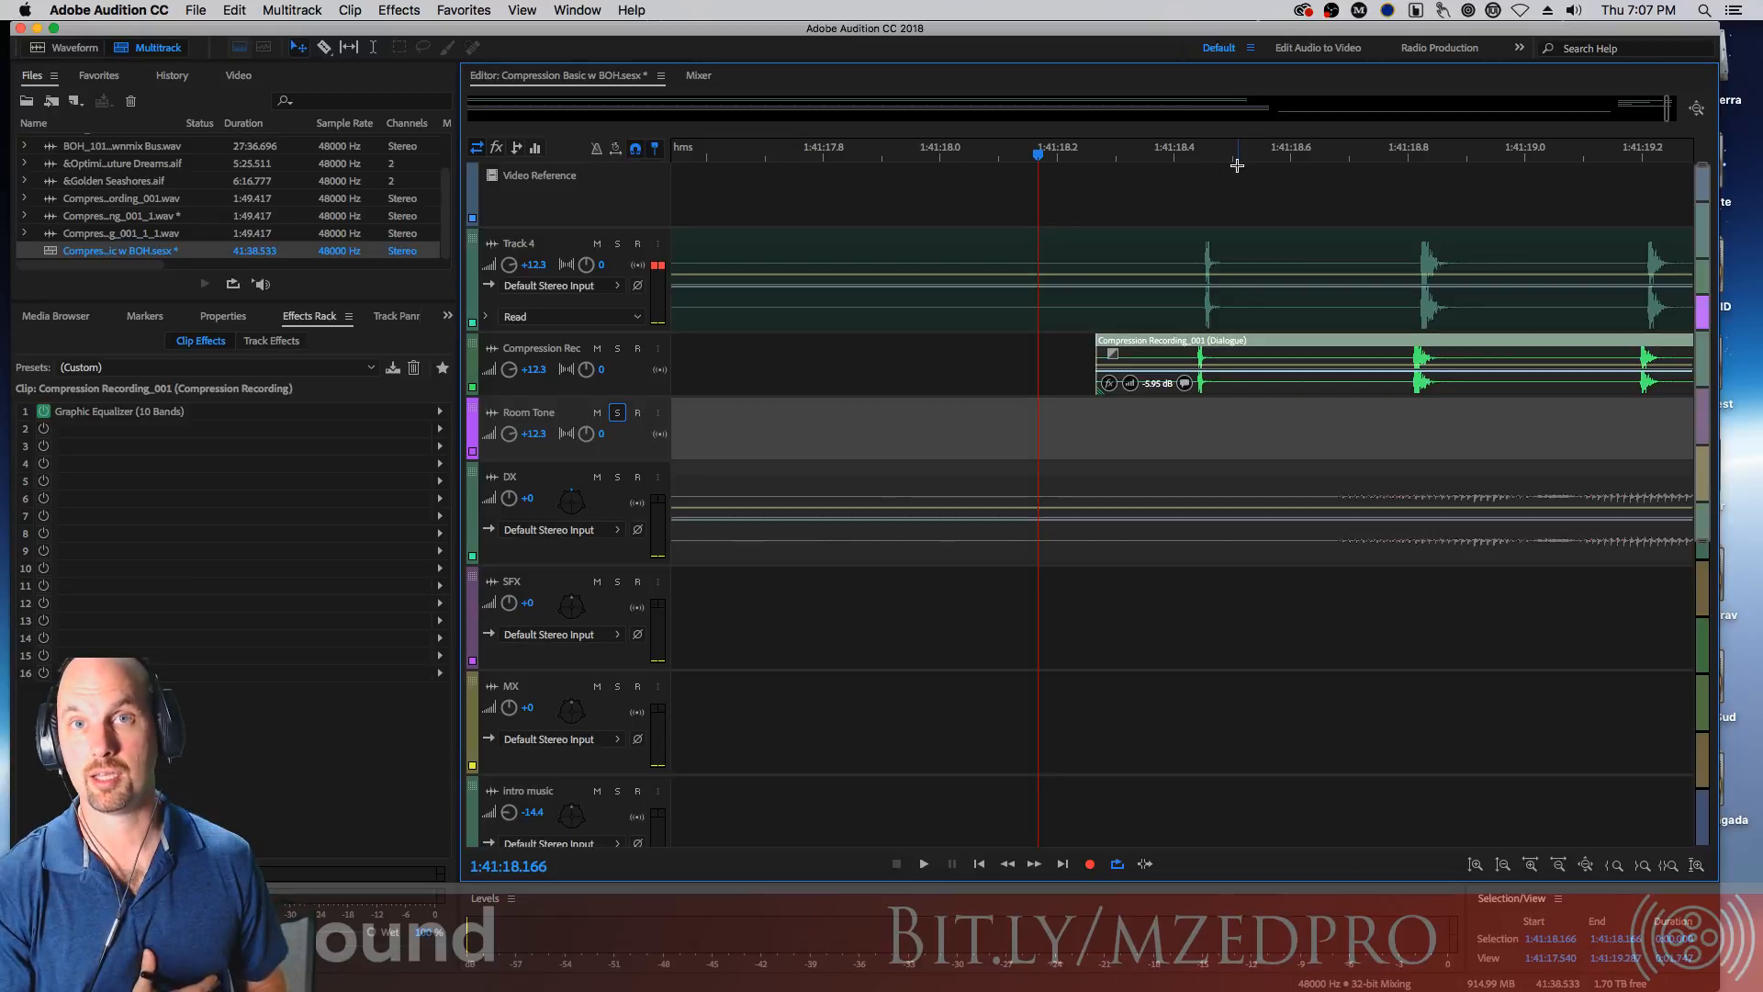
key("space")
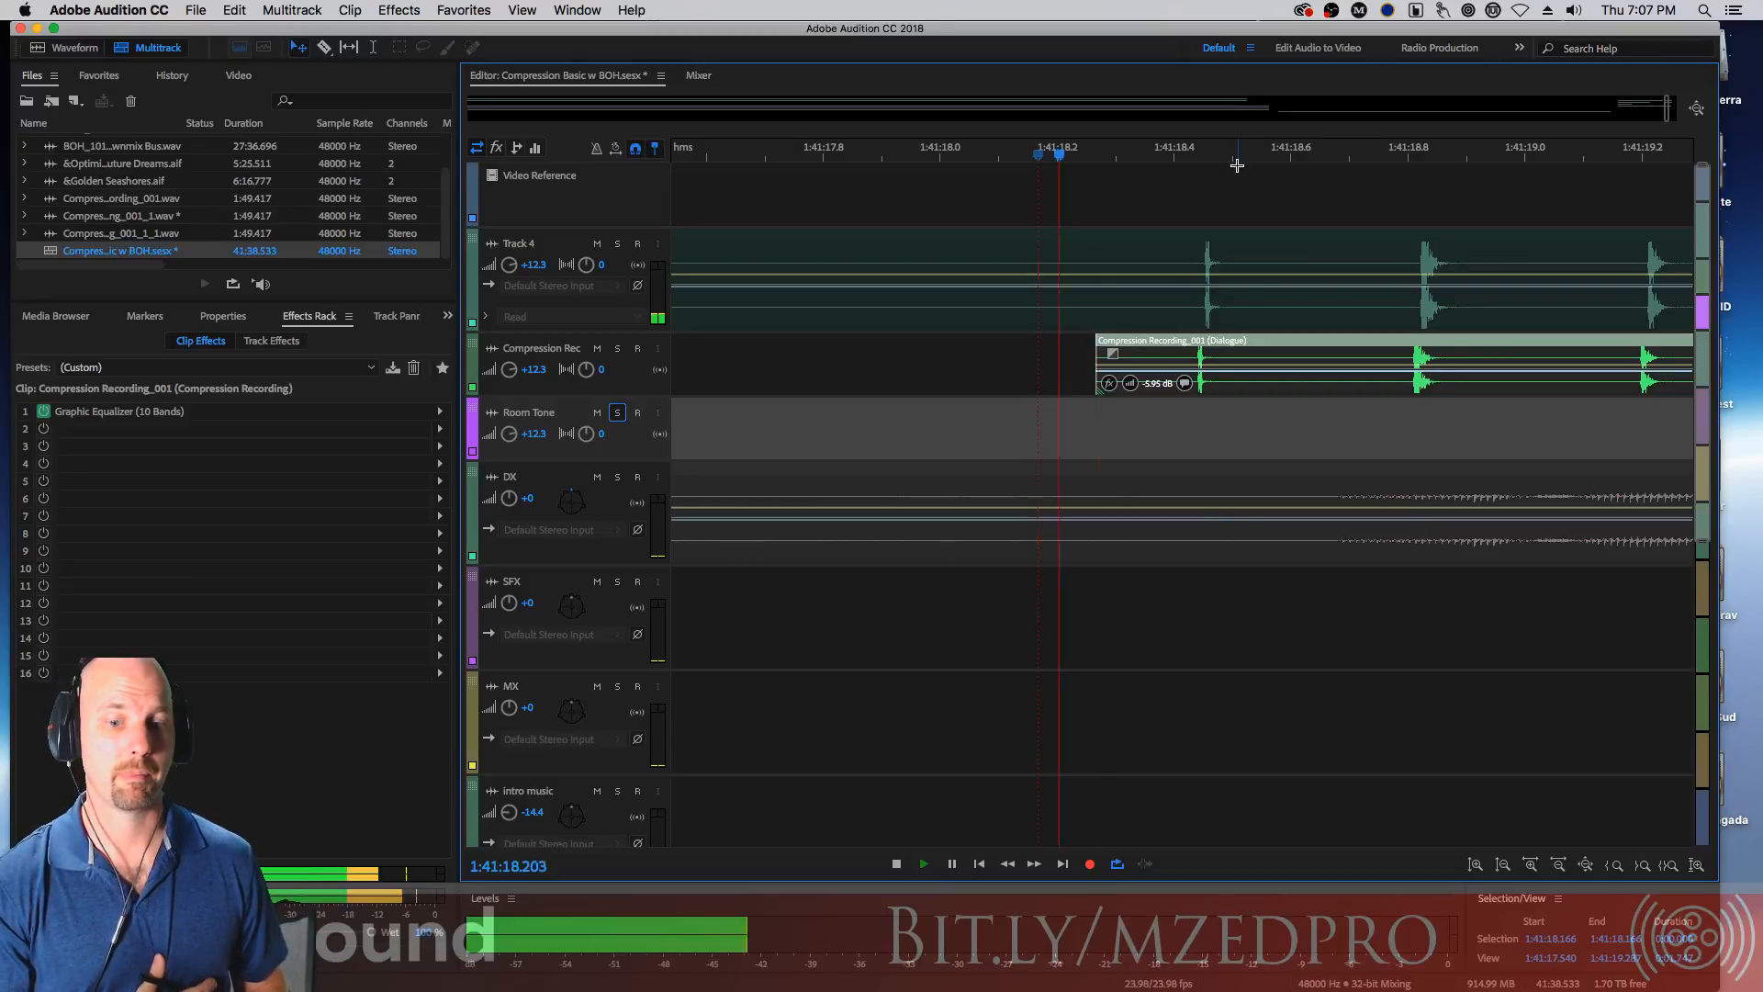
key("space")
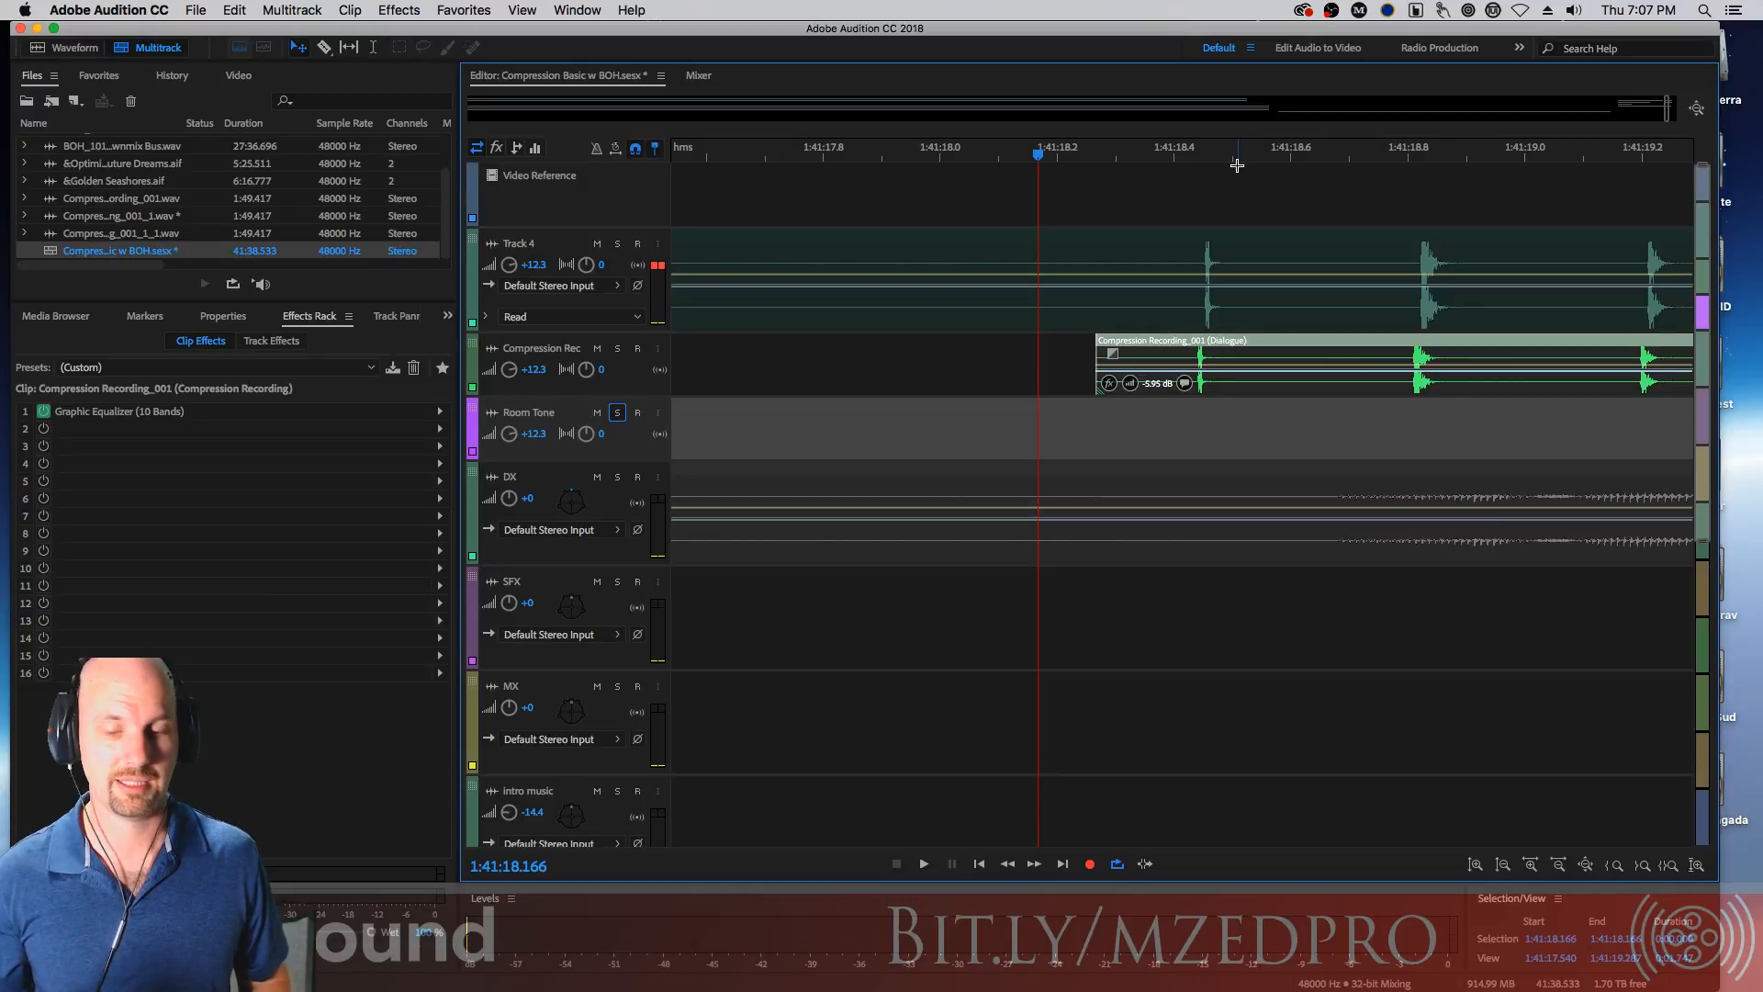
Zoom in around 1:41:18.44 and nudge the Compression Rec clip slightly later to line up with the Track 4 waveform
key("equal")
key("equal")
key("equal")
key("equal")
key("equal")
key("equal")
key("equal")
key("equal")
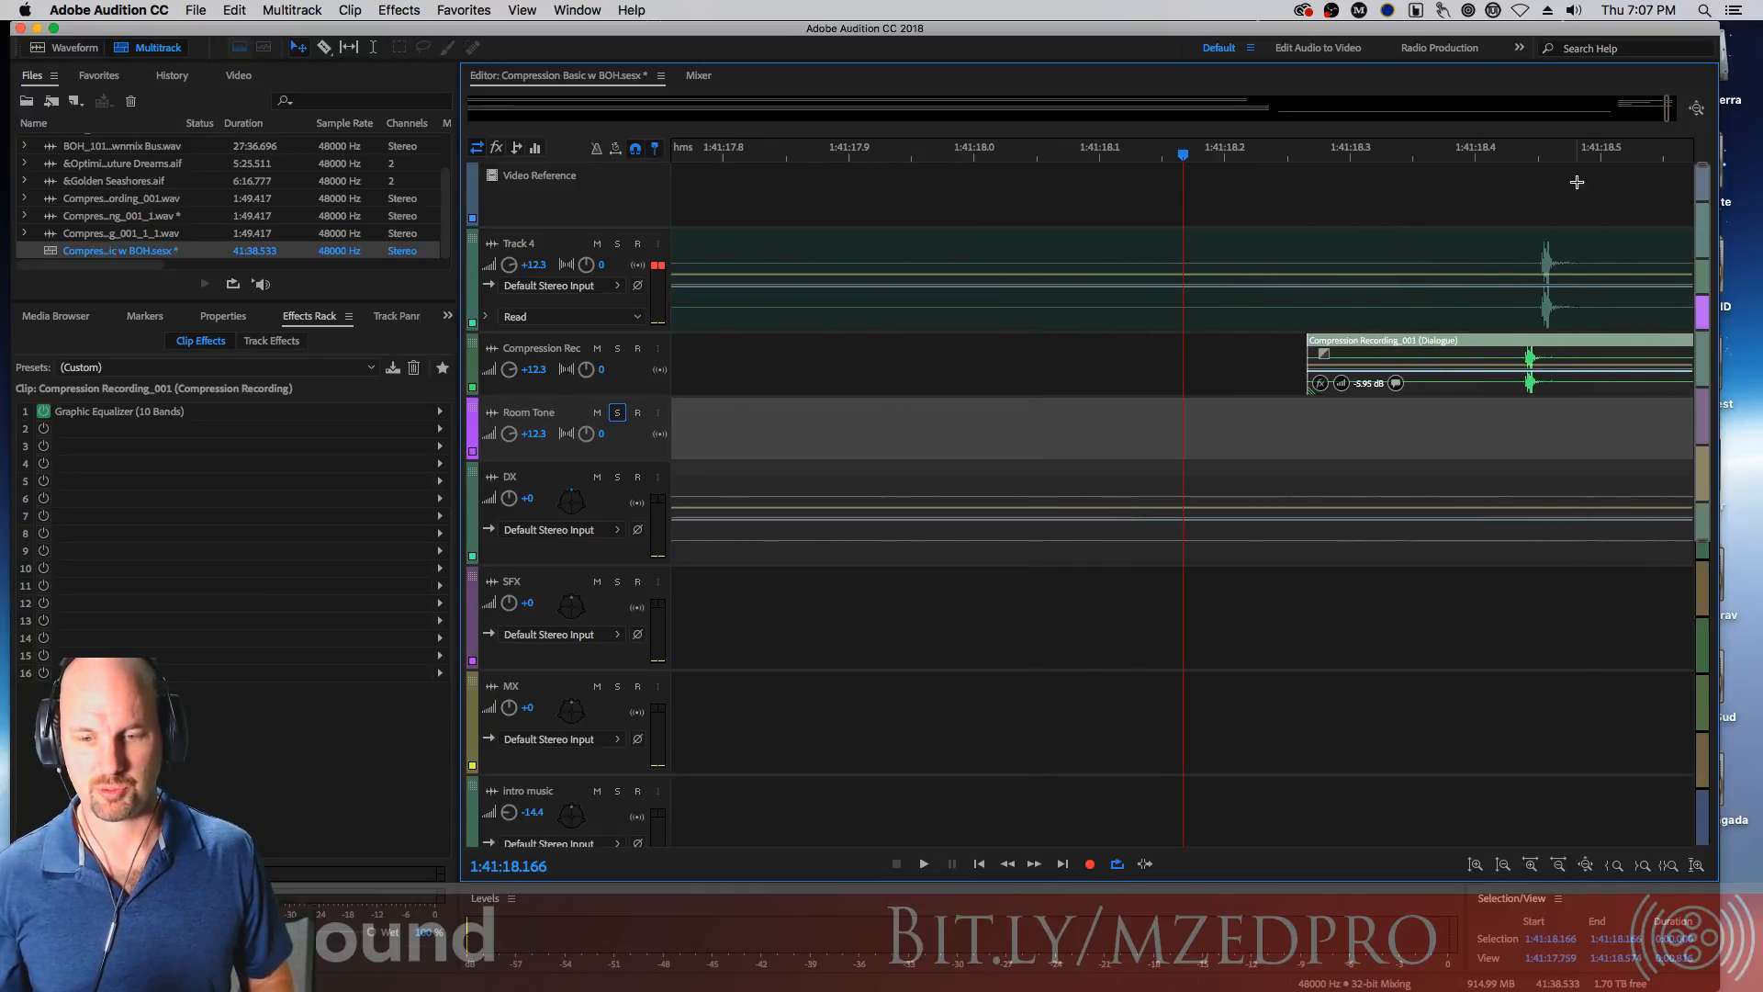
left_click(1534, 151)
key("equal")
key("equal")
key("equal")
key("equal")
key("equal")
key("equal")
Zoom in further and scrub the playhead around 1:41:18.45 to compare the Track 4 and Compression Rec waveforms
key("equal")
key("equal")
key("equal")
key("equal")
key("equal")
key("equal")
key("equal")
key("equal")
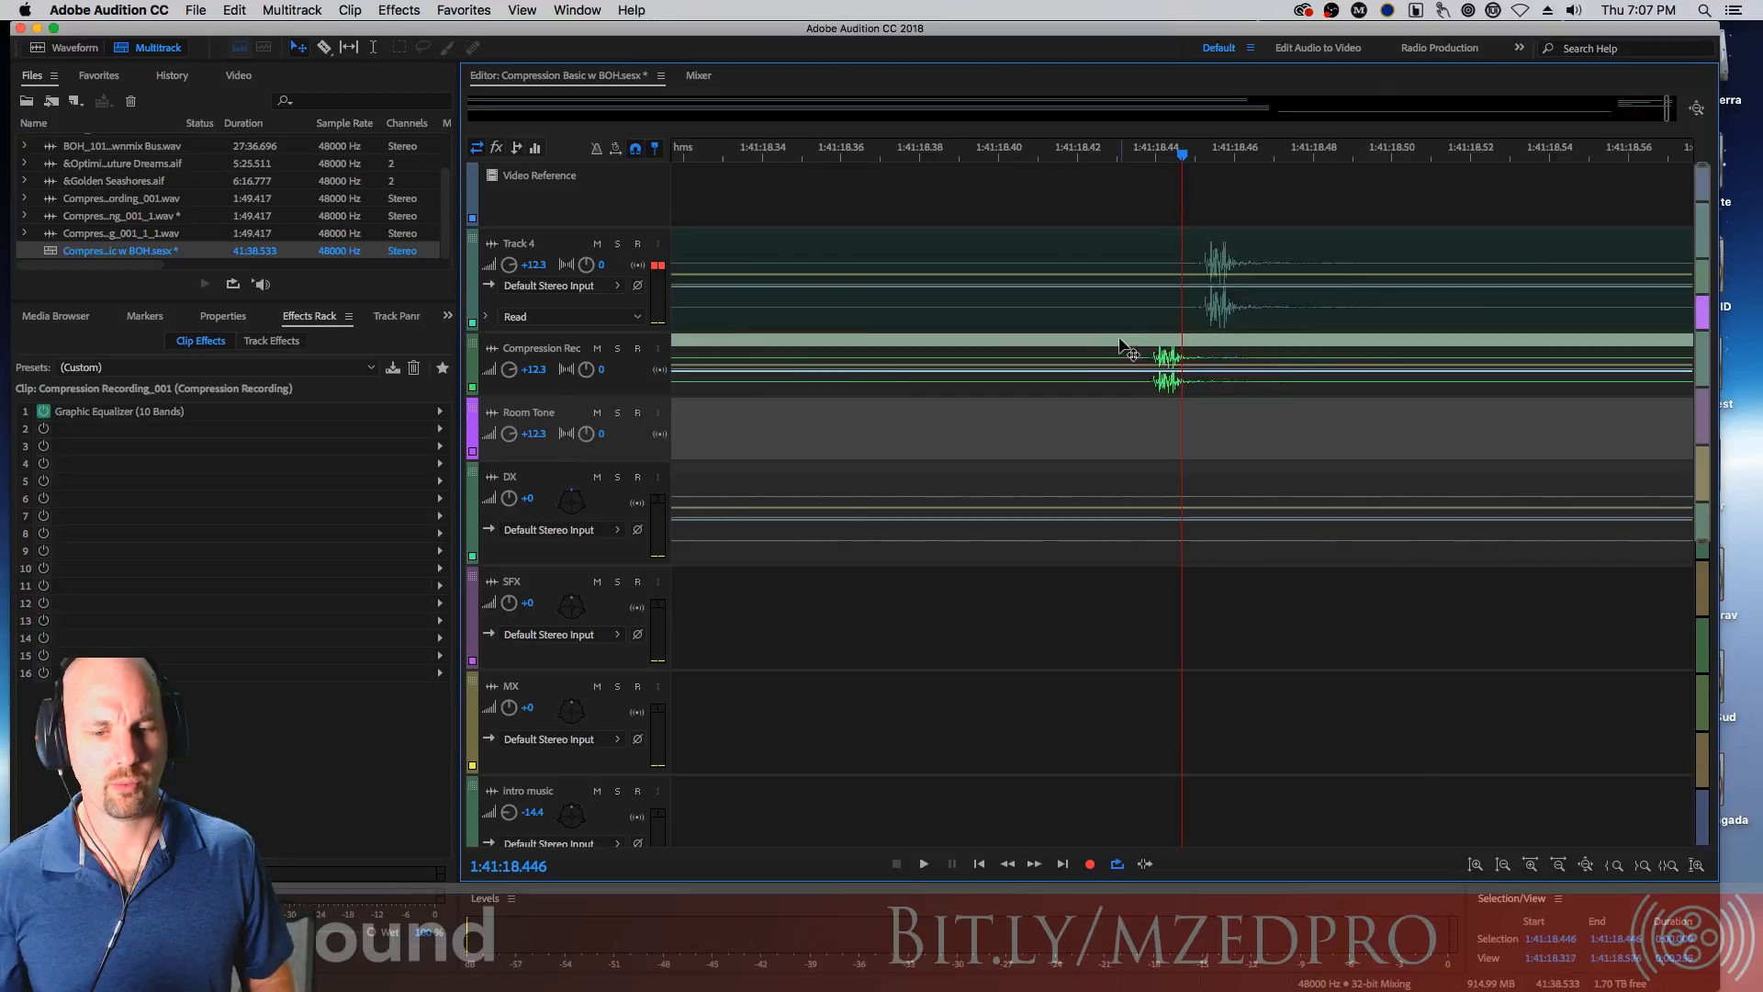
left_click_drag(1119, 342, 1164, 342)
left_click(1207, 154)
key("equal")
key("equal")
key("equal")
key("equal")
key("equal")
key("equal")
key("equal")
key("equal")
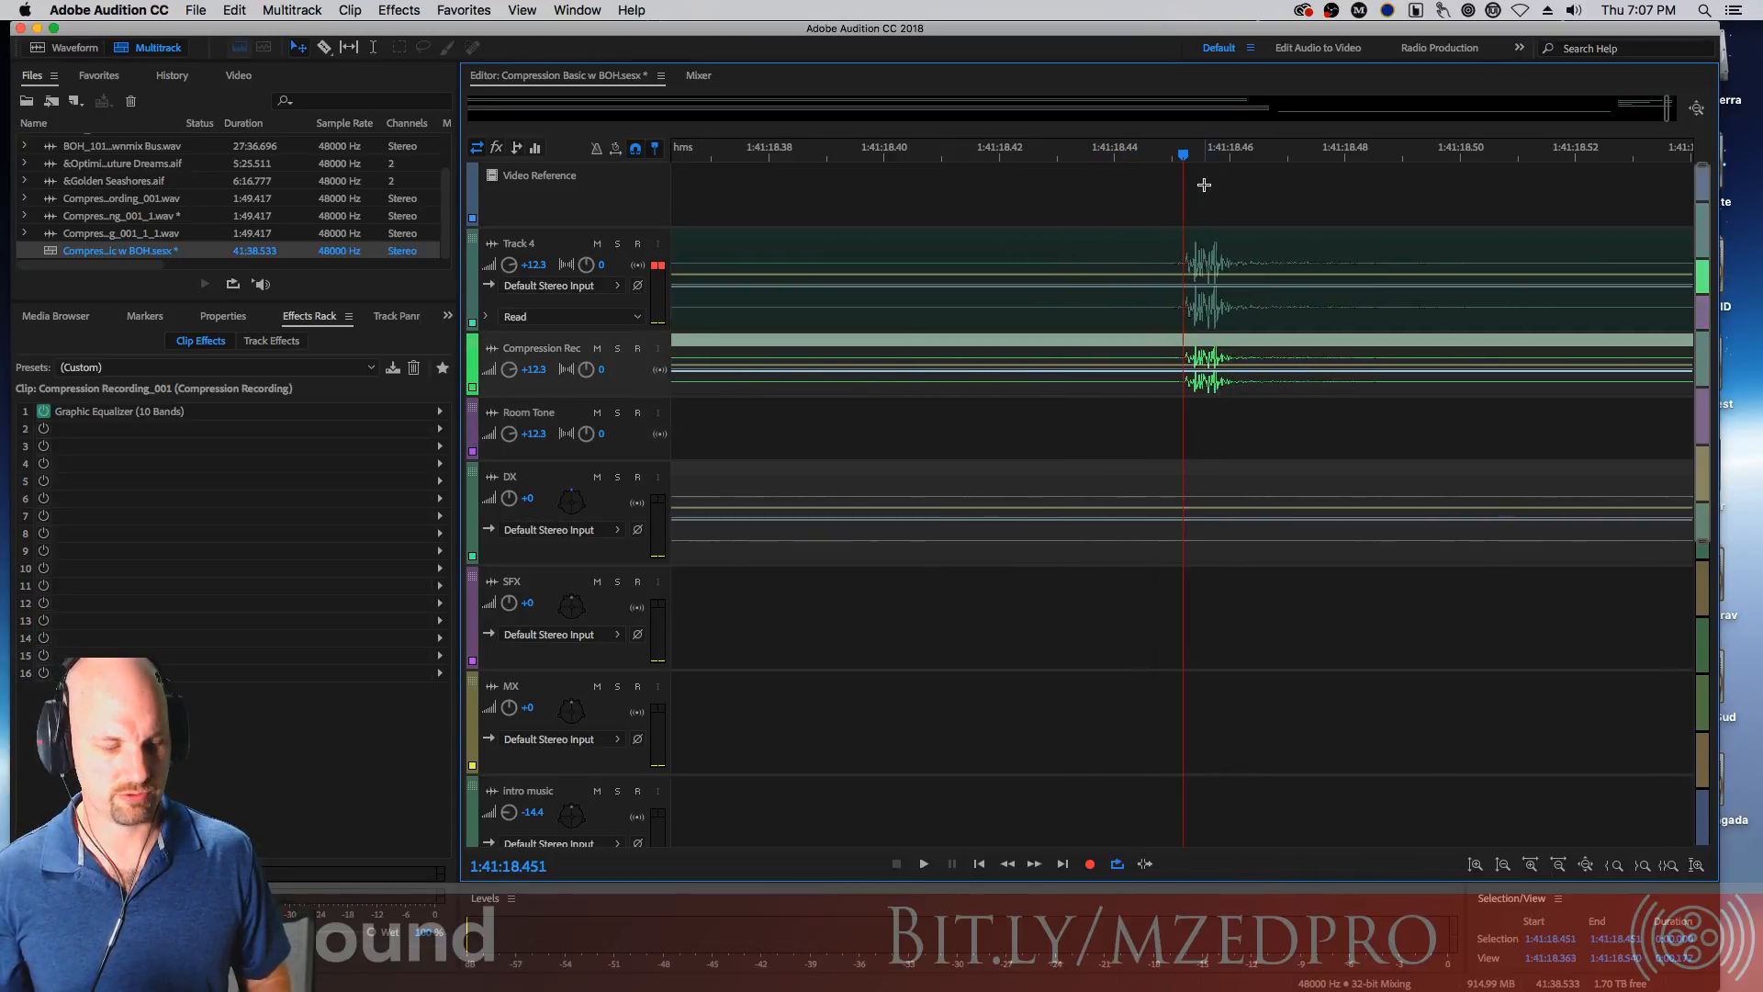
key("equal")
key("equal")
key("equal")
key("equal")
key("equal")
key("equal")
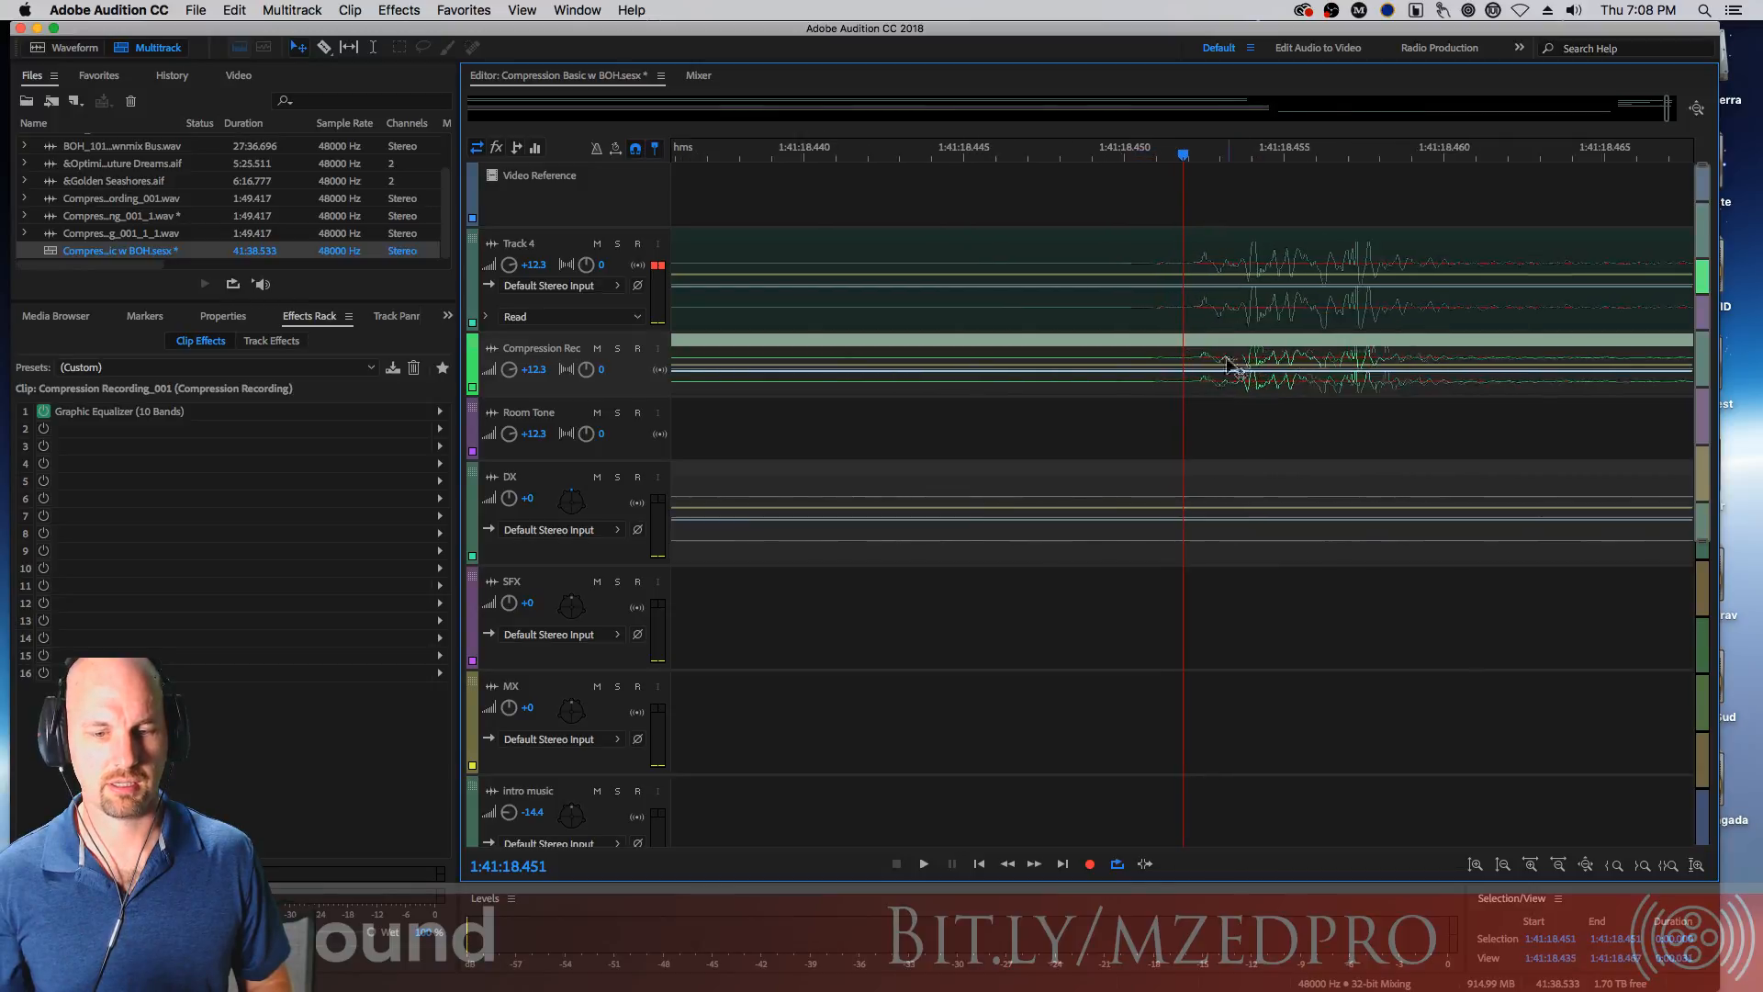
left_click_drag(1179, 161, 1144, 168)
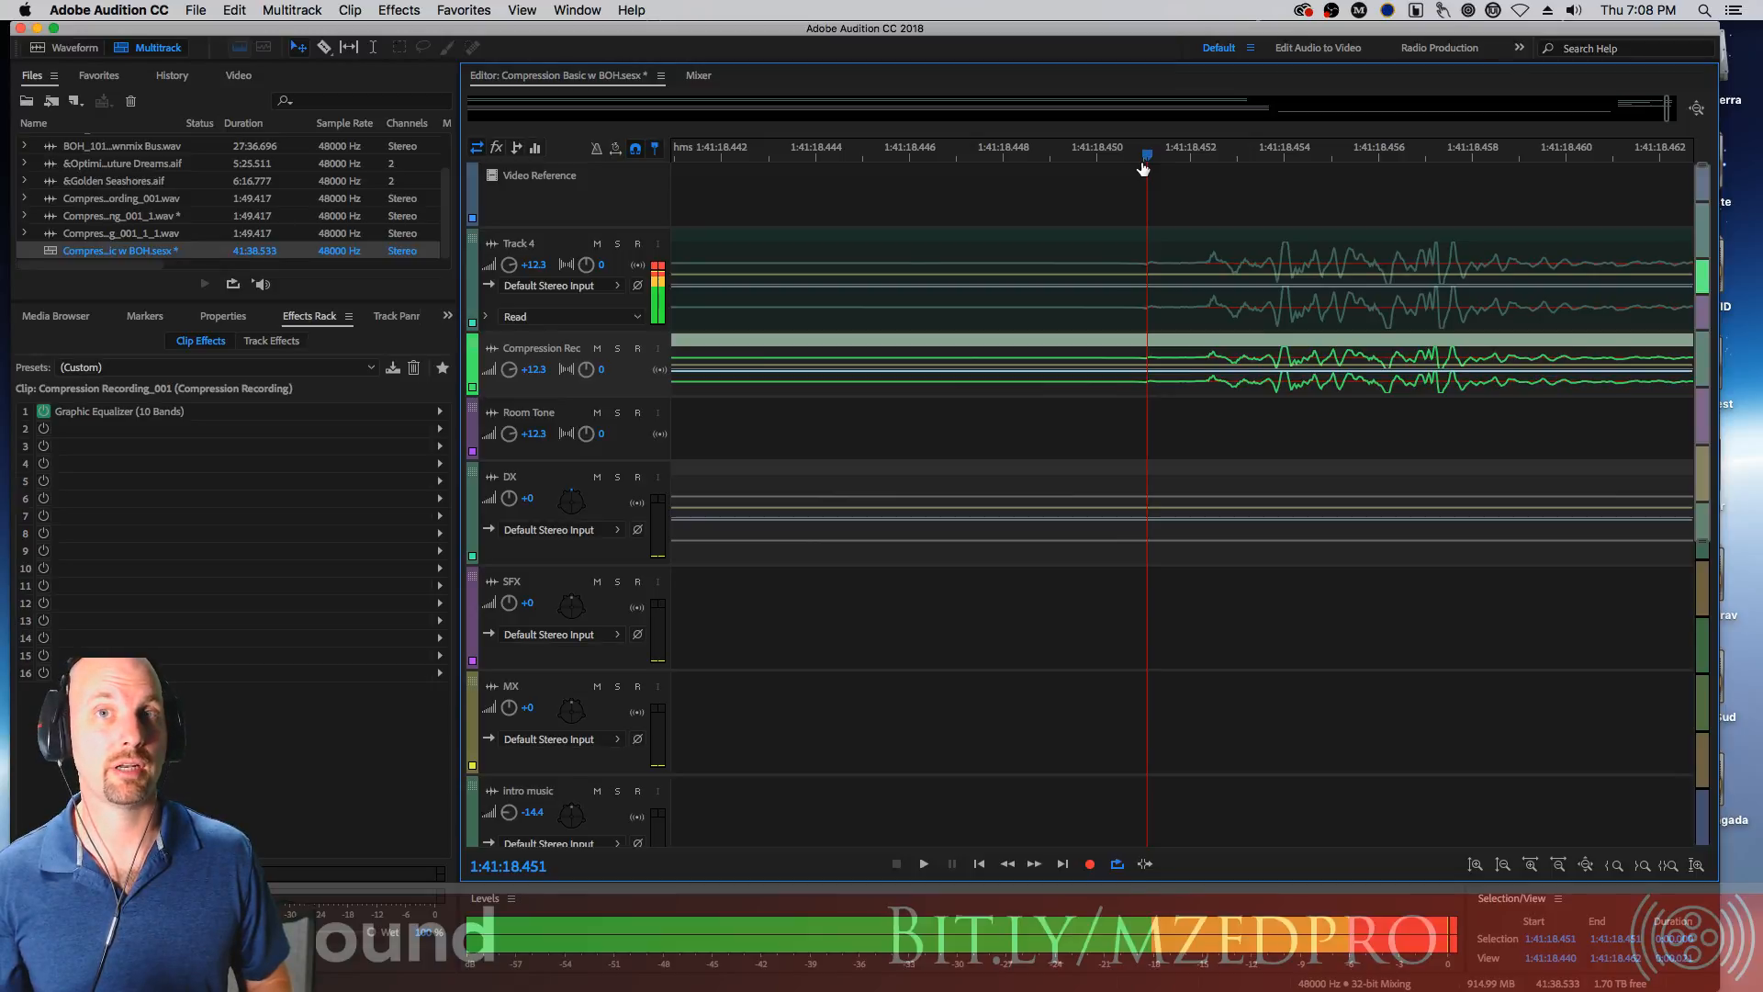
key("minus")
key("minus")
key("minus")
key("minus")
key("minus")
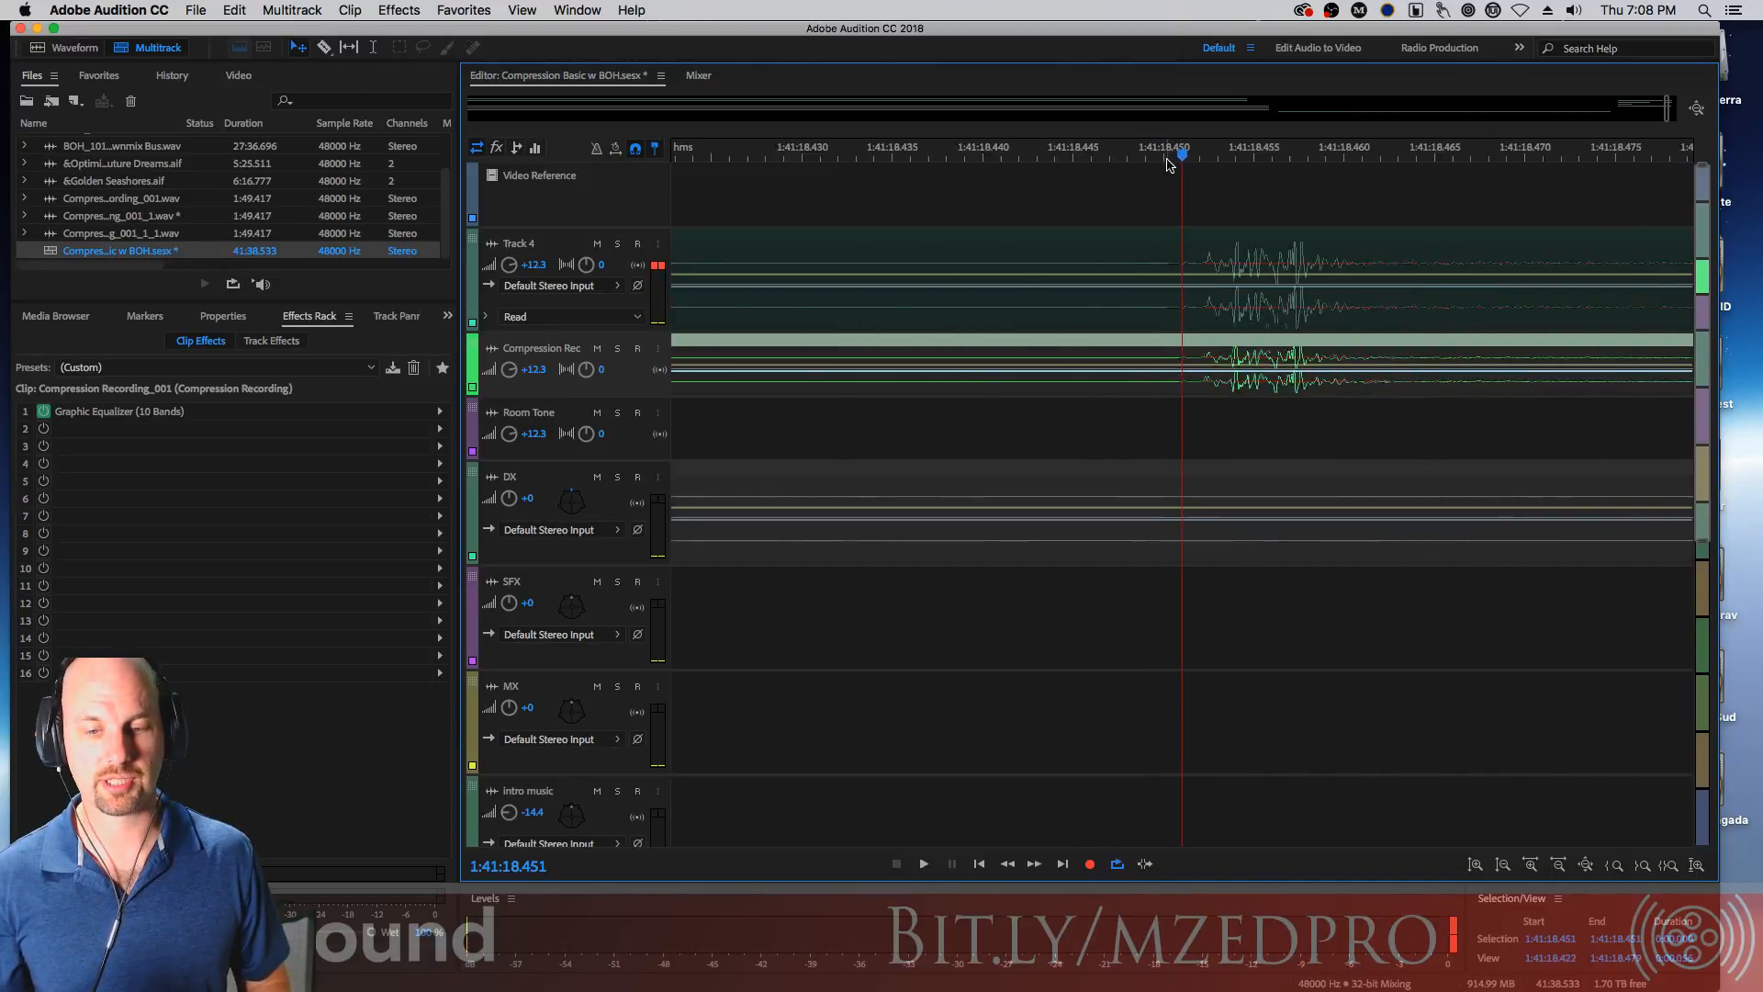
left_click_drag(1182, 159, 1027, 188)
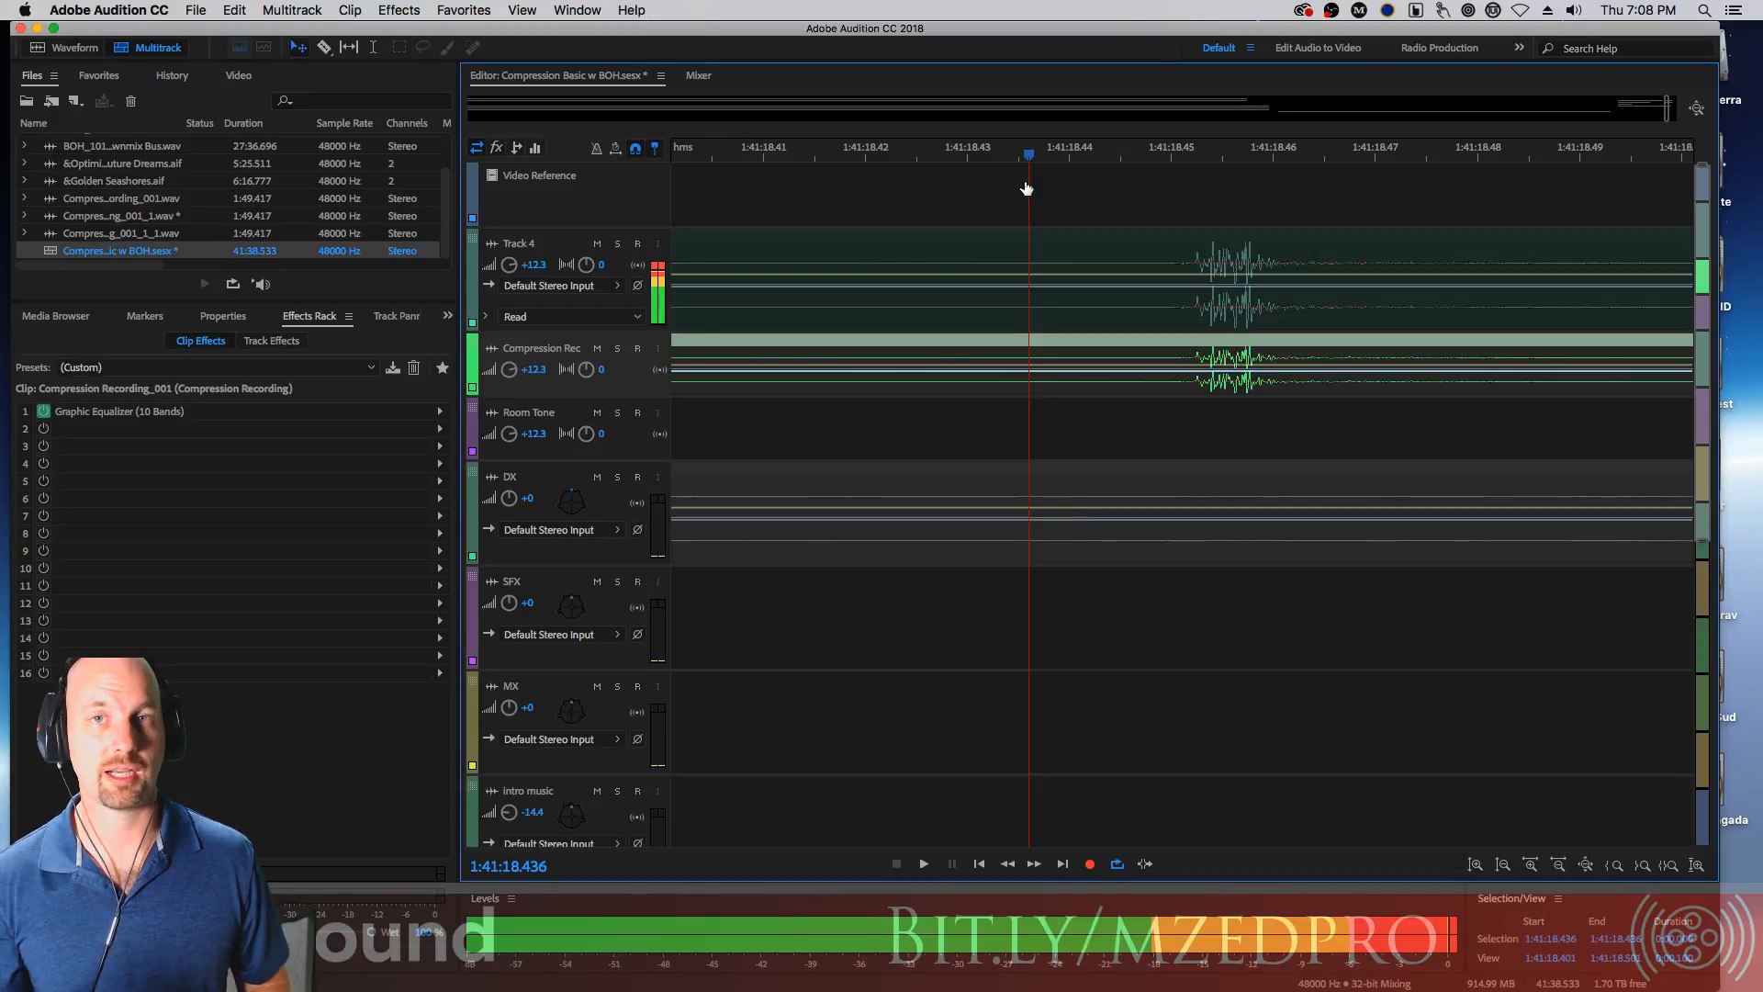
left_click_drag(1027, 188, 980, 202)
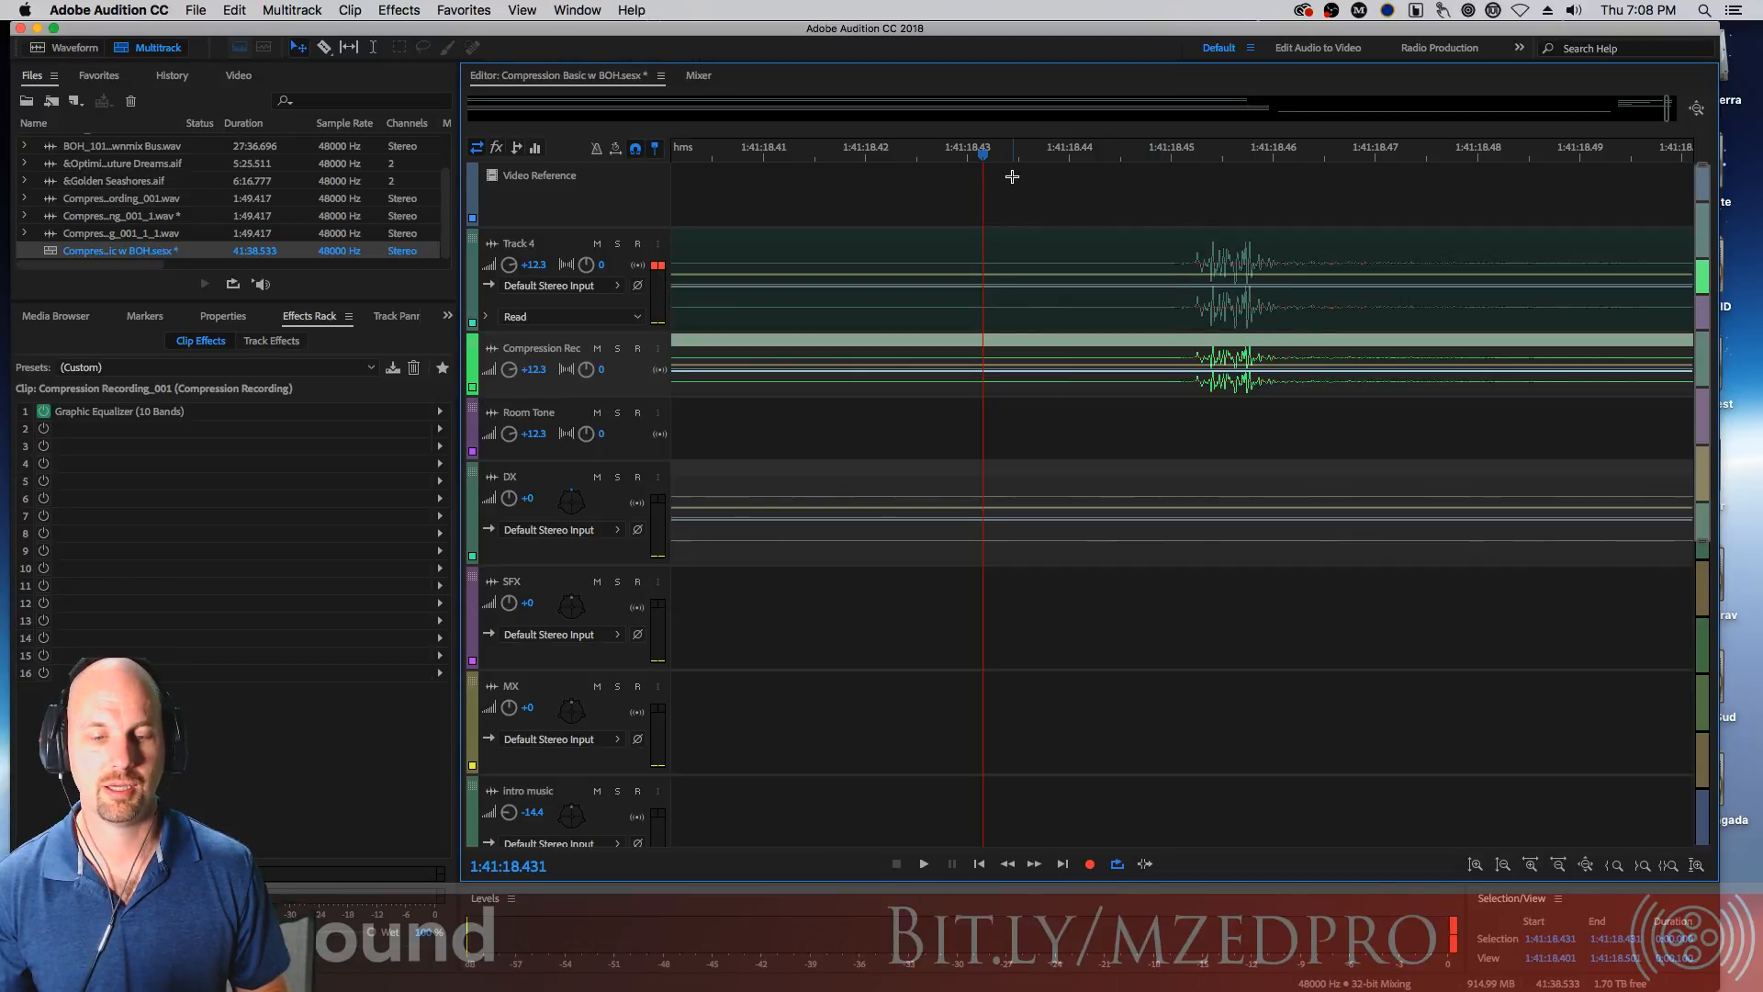
scroll(1017, 170, "down", 2)
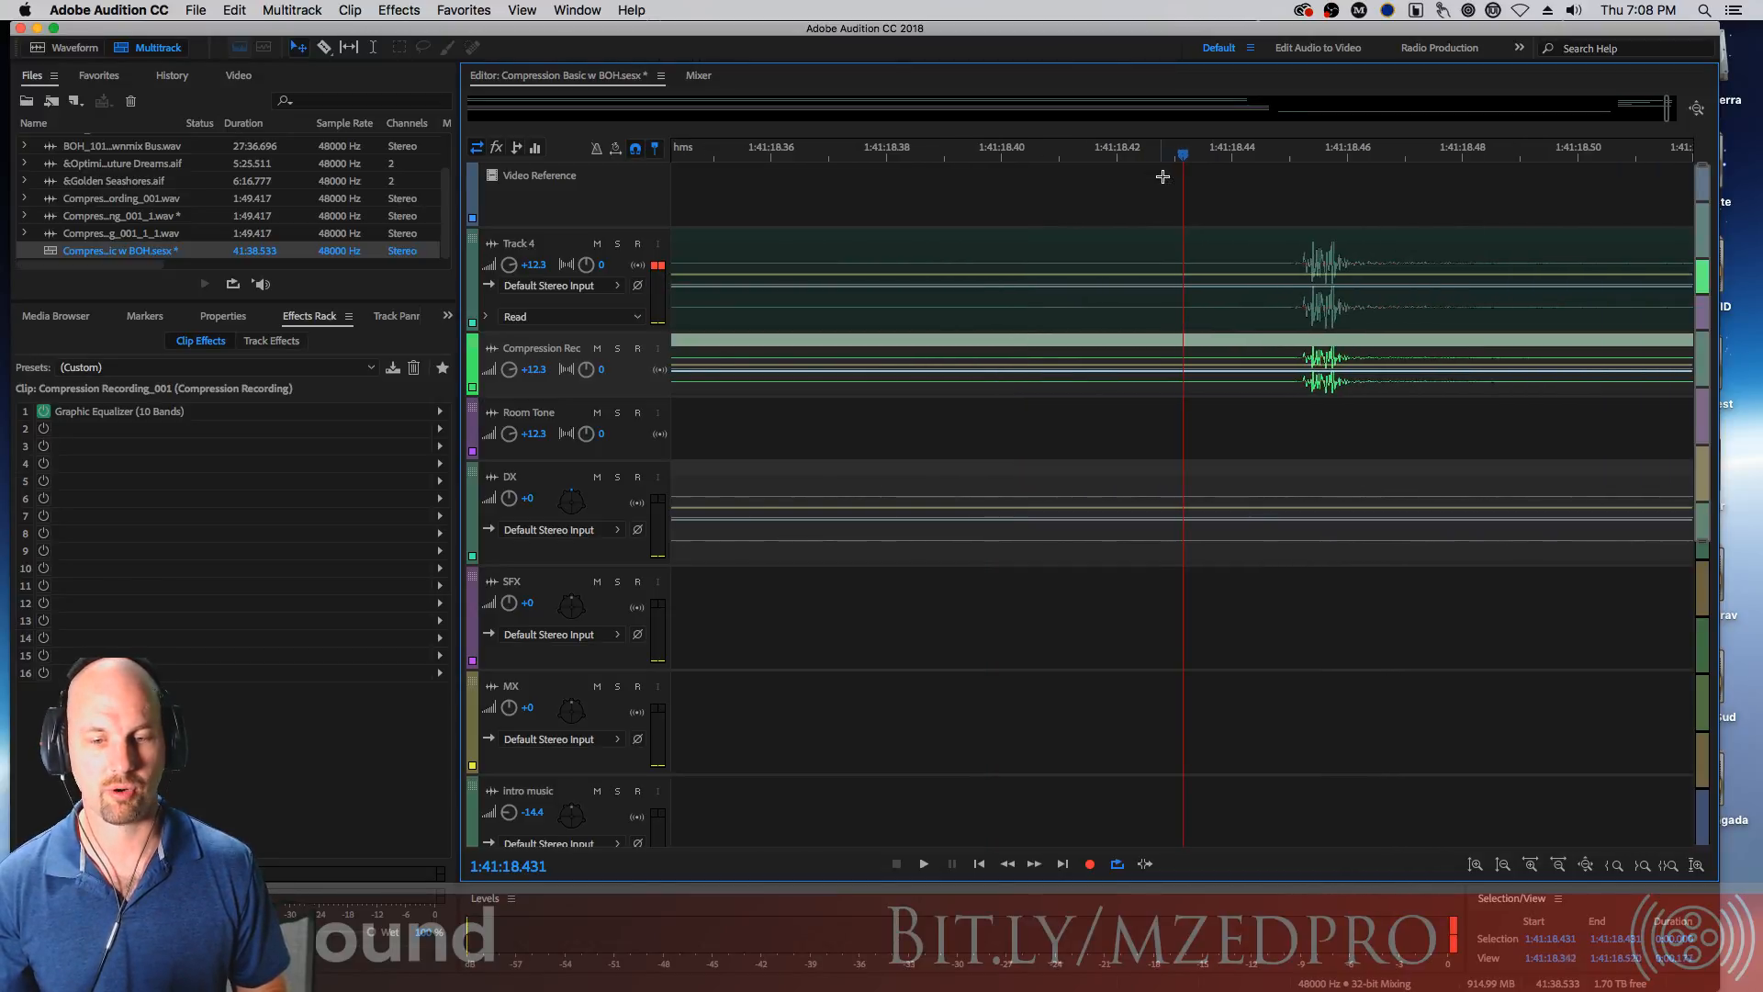
left_click_drag(1183, 161, 1235, 167)
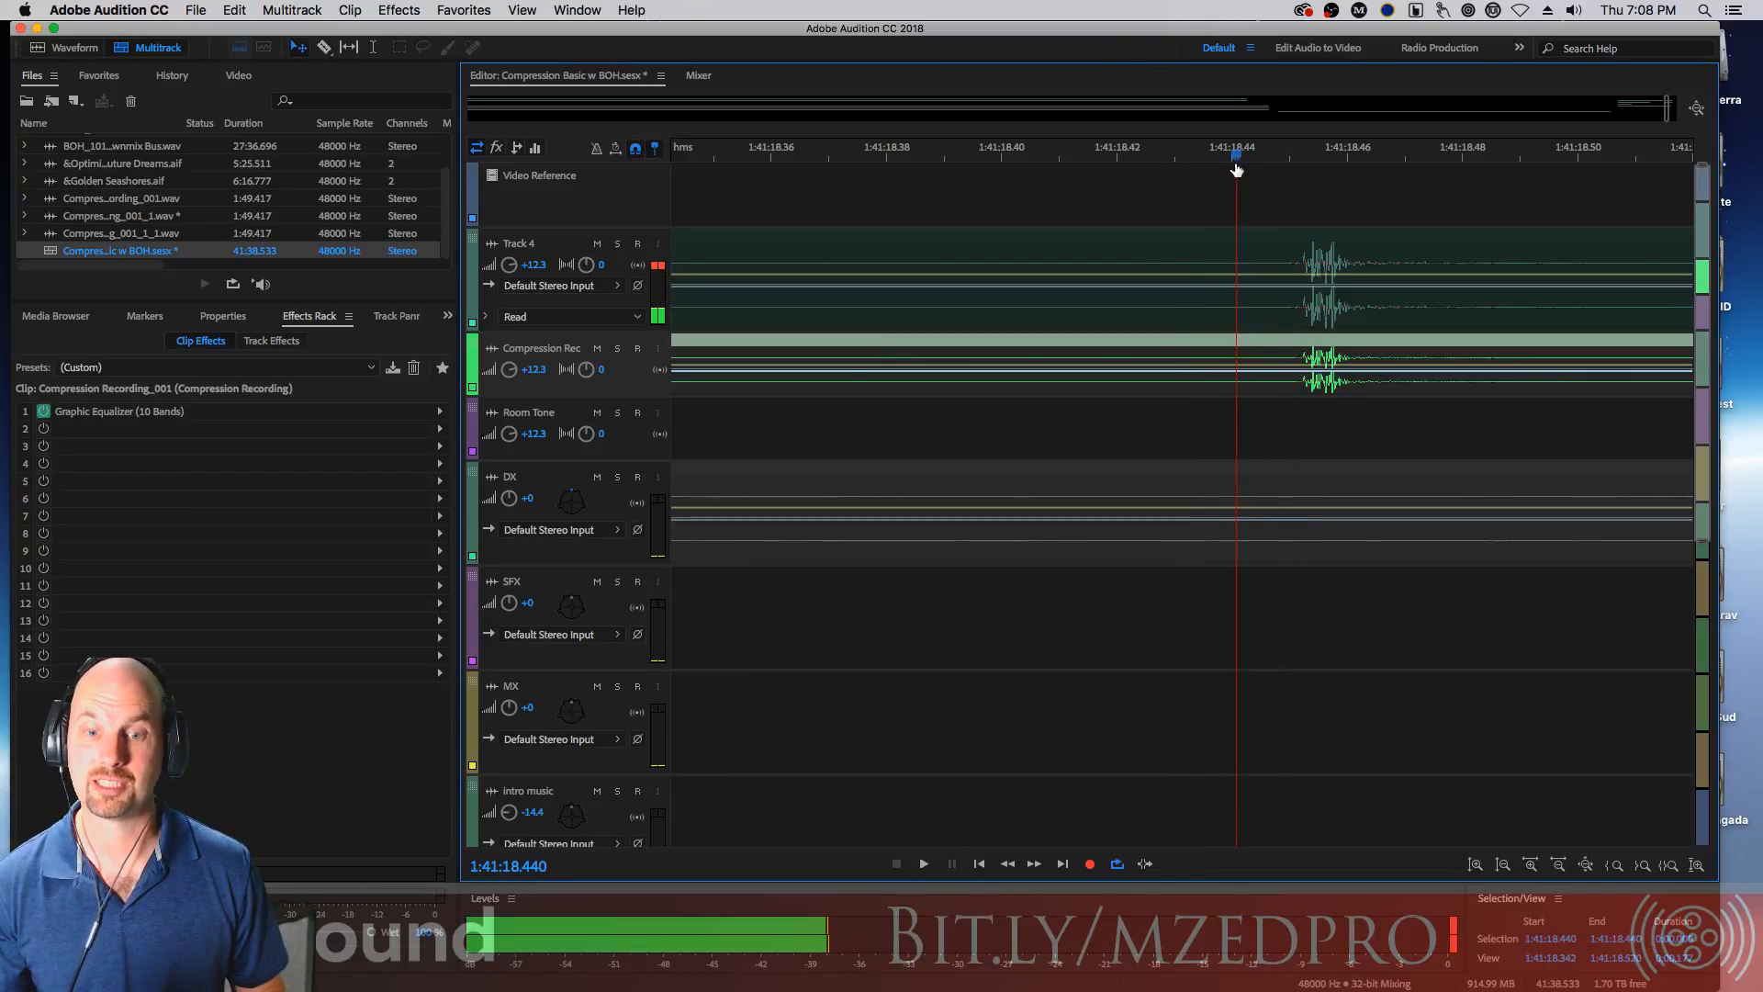
left_click_drag(1237, 167, 1287, 175)
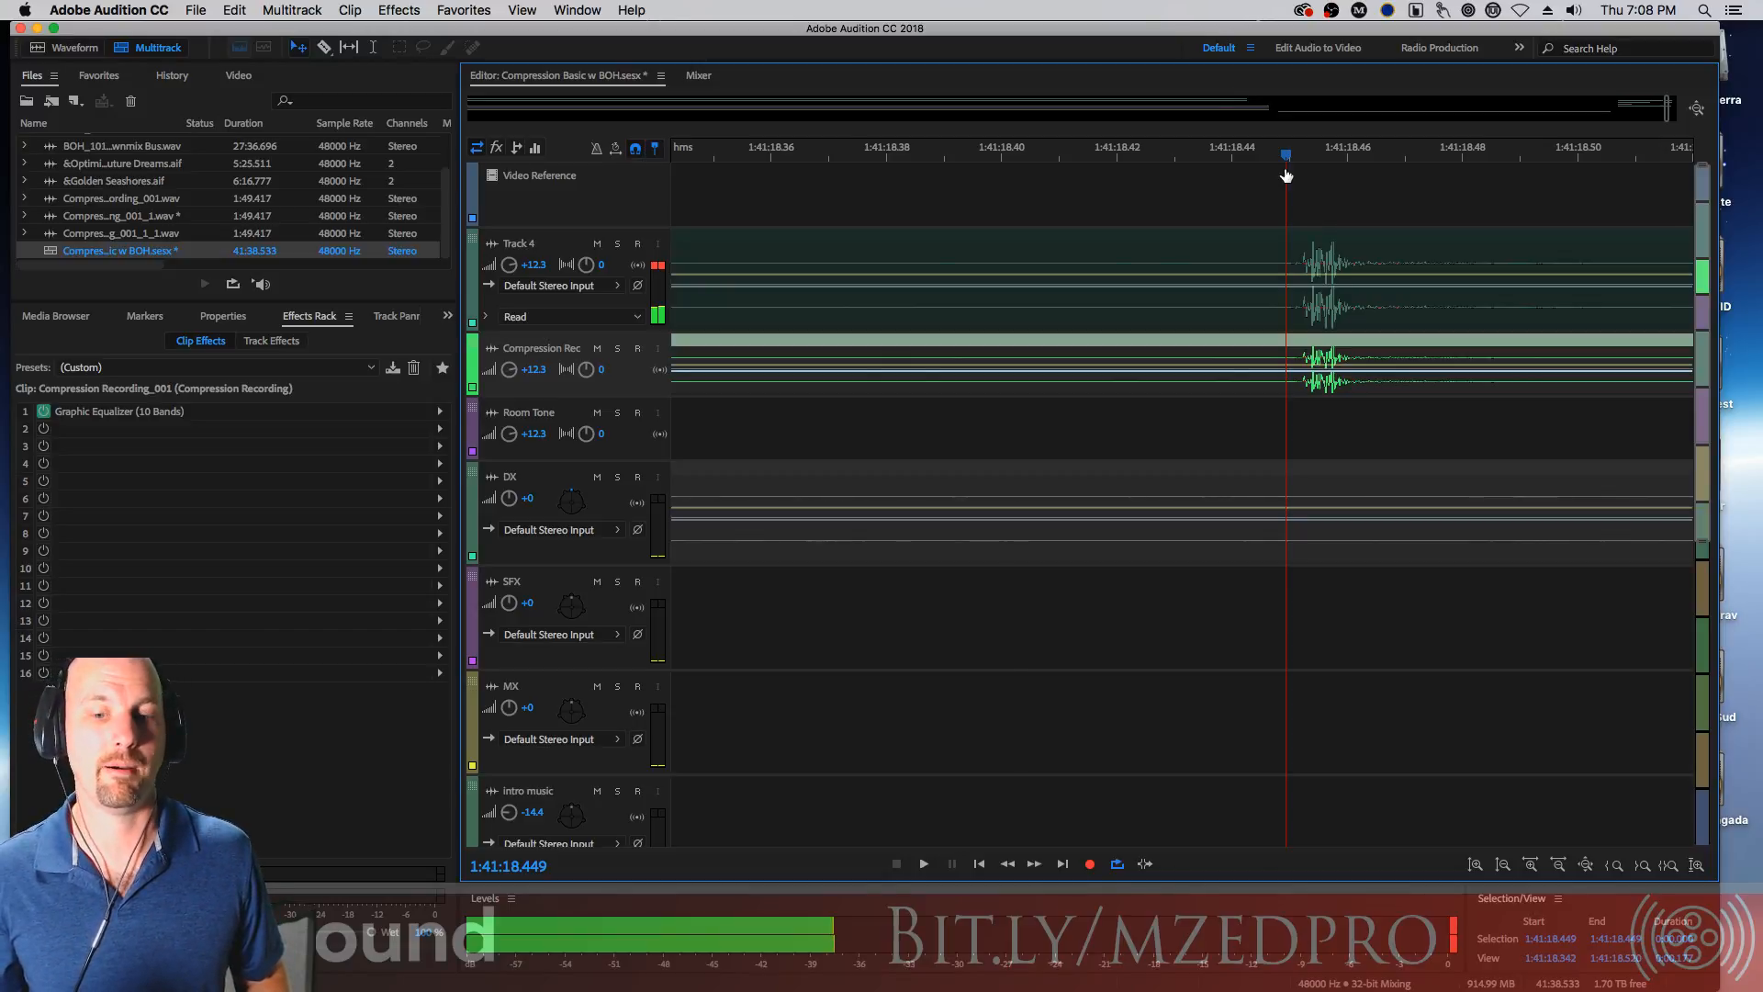
left_click_drag(1286, 175, 1389, 161)
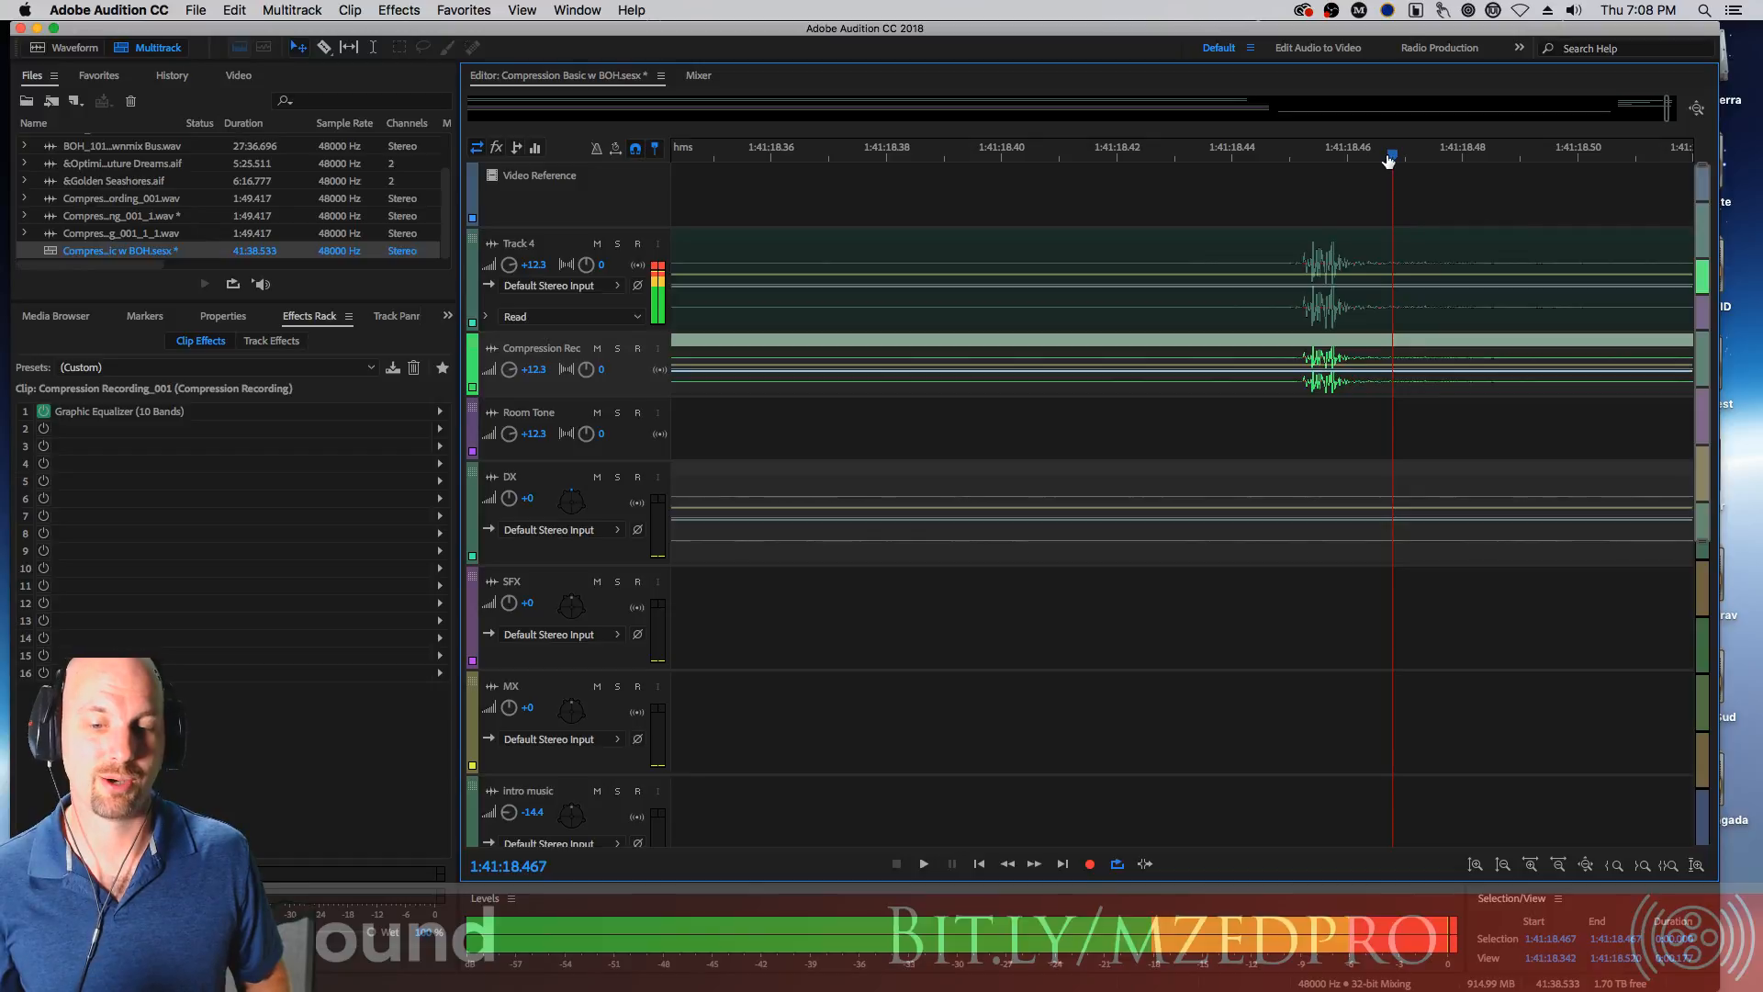
left_click_drag(1389, 162, 1176, 196)
left_click_drag(1579, 162, 1328, 174)
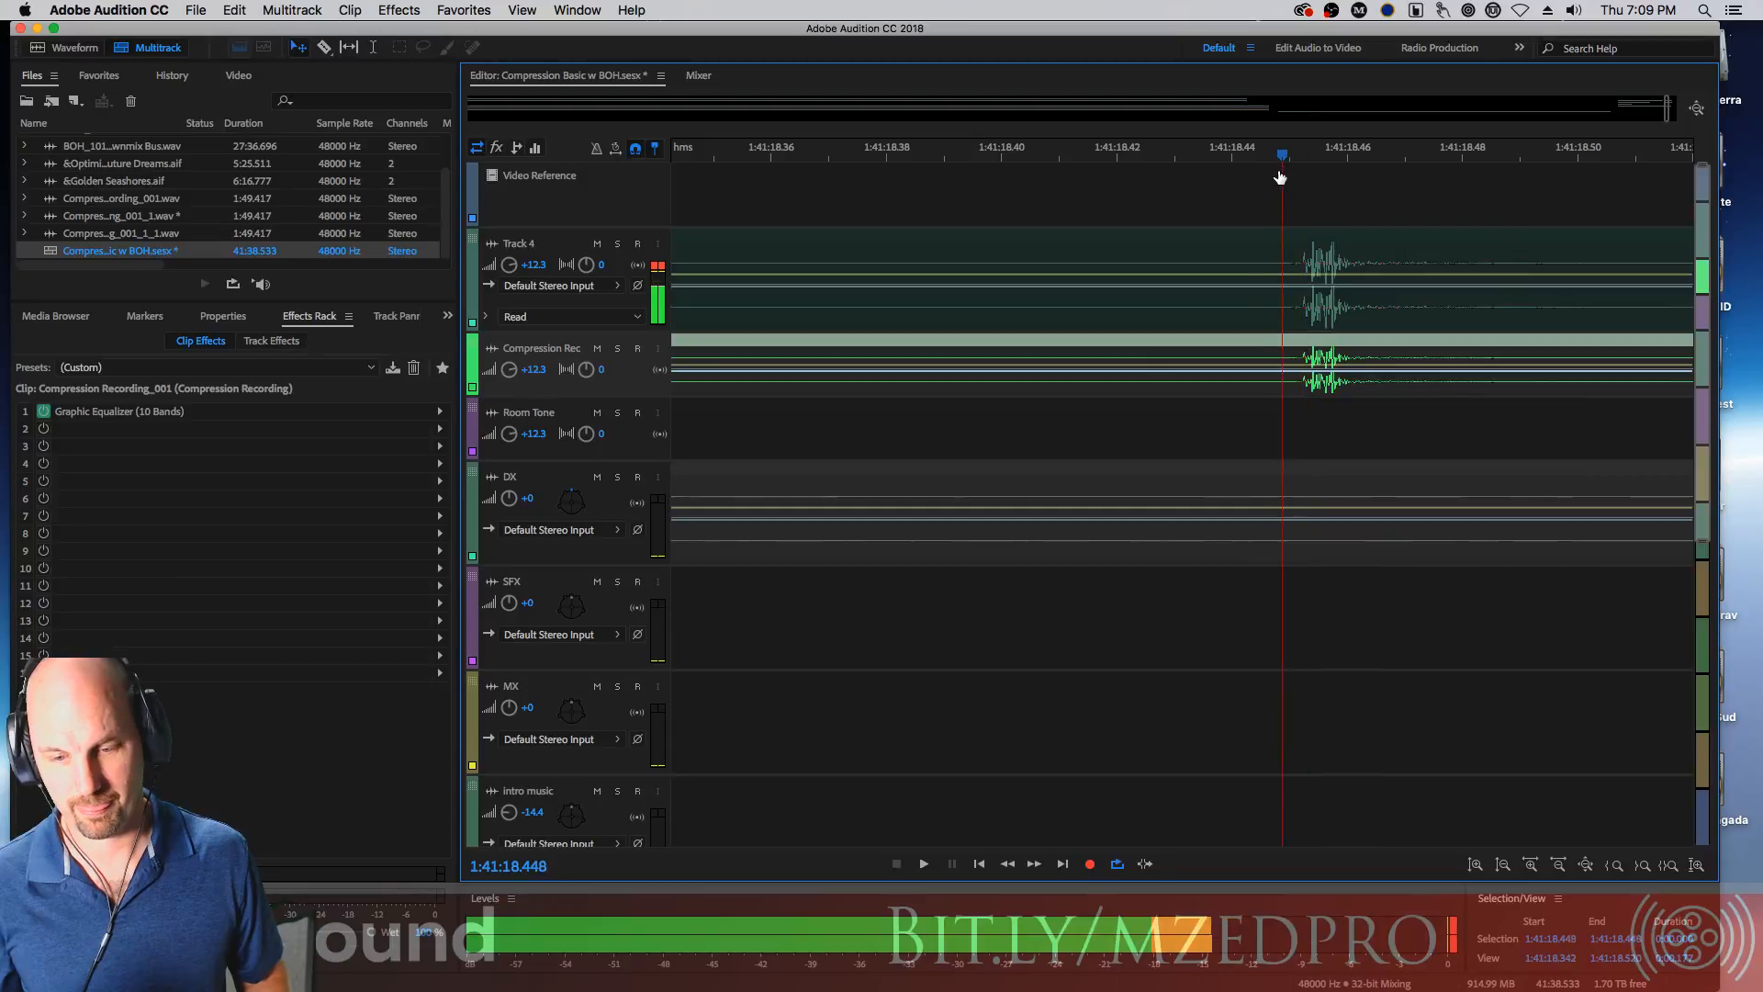
Place the playhead near 1:41:18.448, select the Track 4 clip and zoom back out over the transition
left_click(1285, 178)
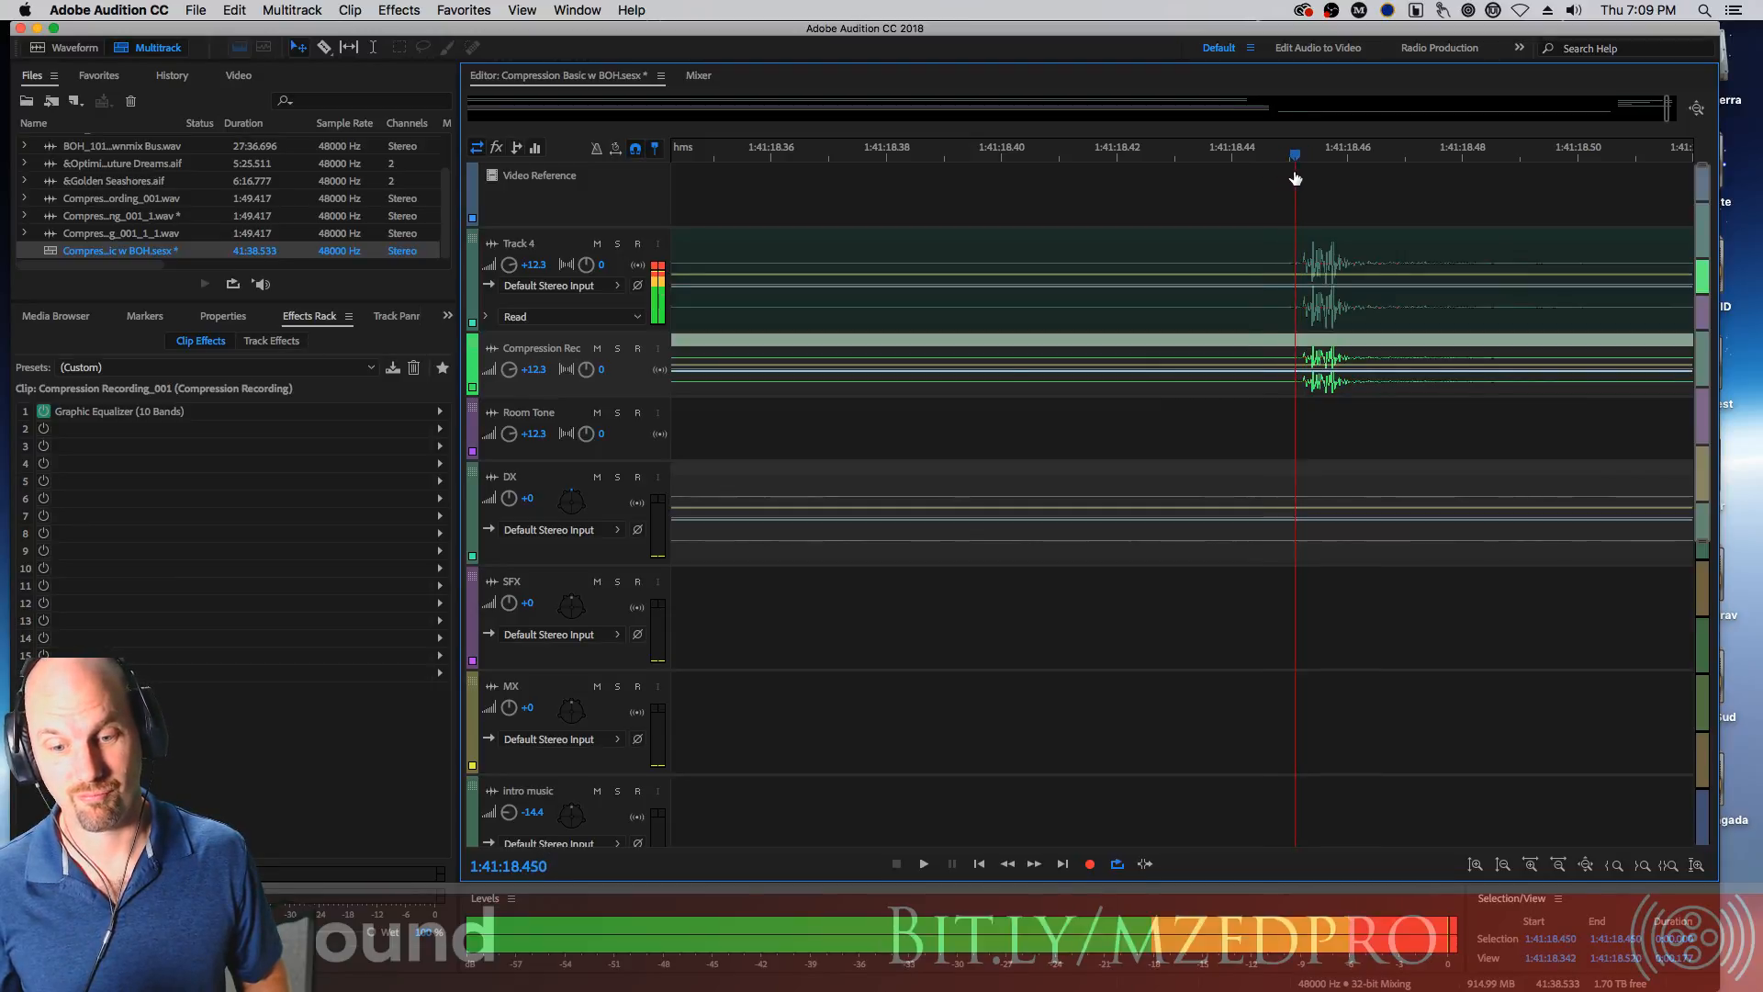
left_click(1231, 165)
left_click_drag(1230, 160, 1284, 158)
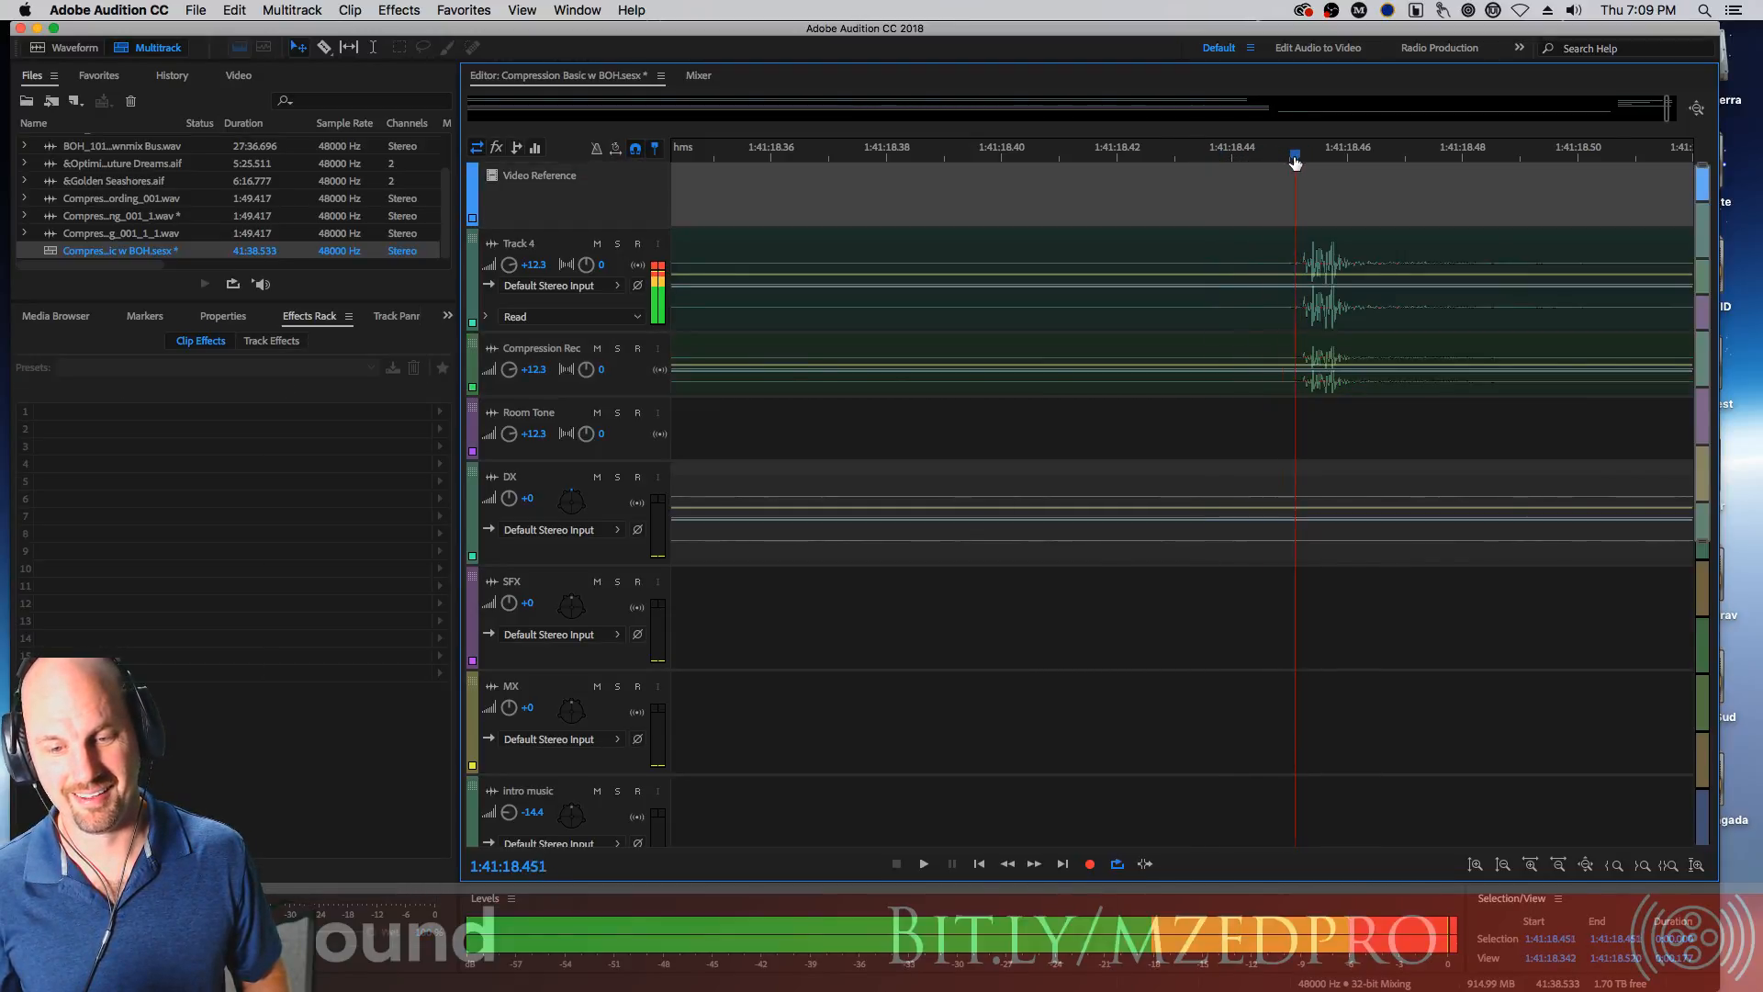
left_click(1246, 265)
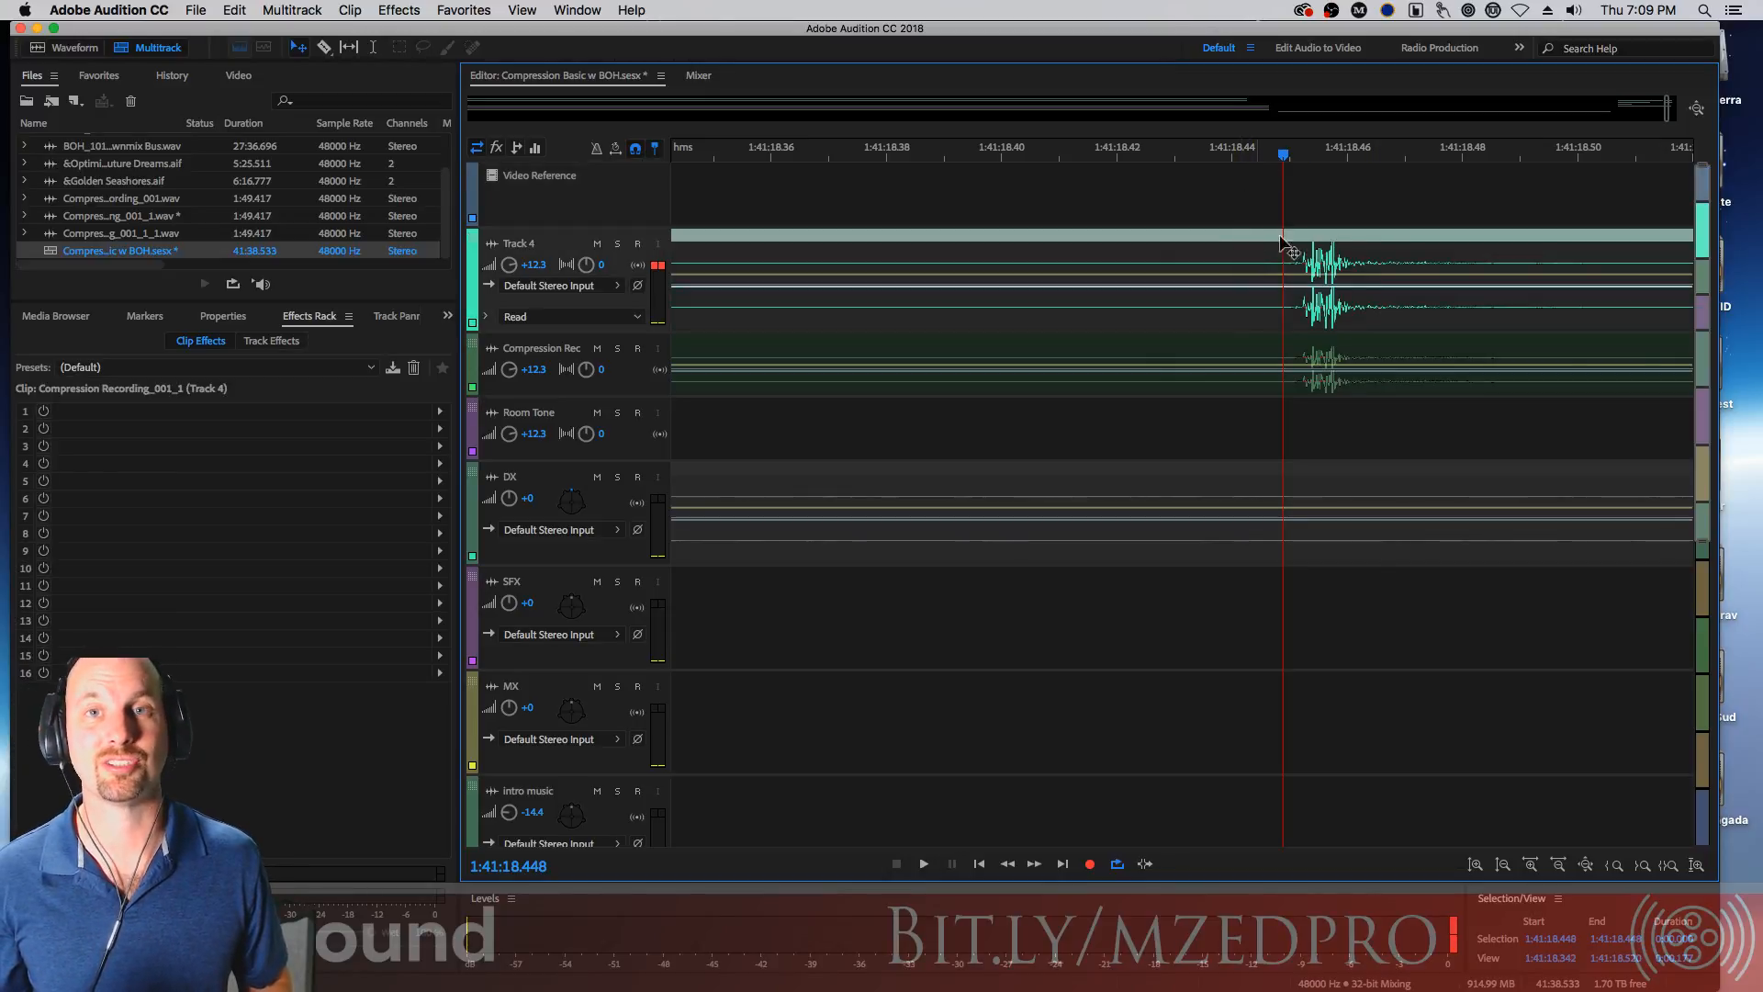
key("minus")
key("minus")
key("minus")
key("minus")
key("minus")
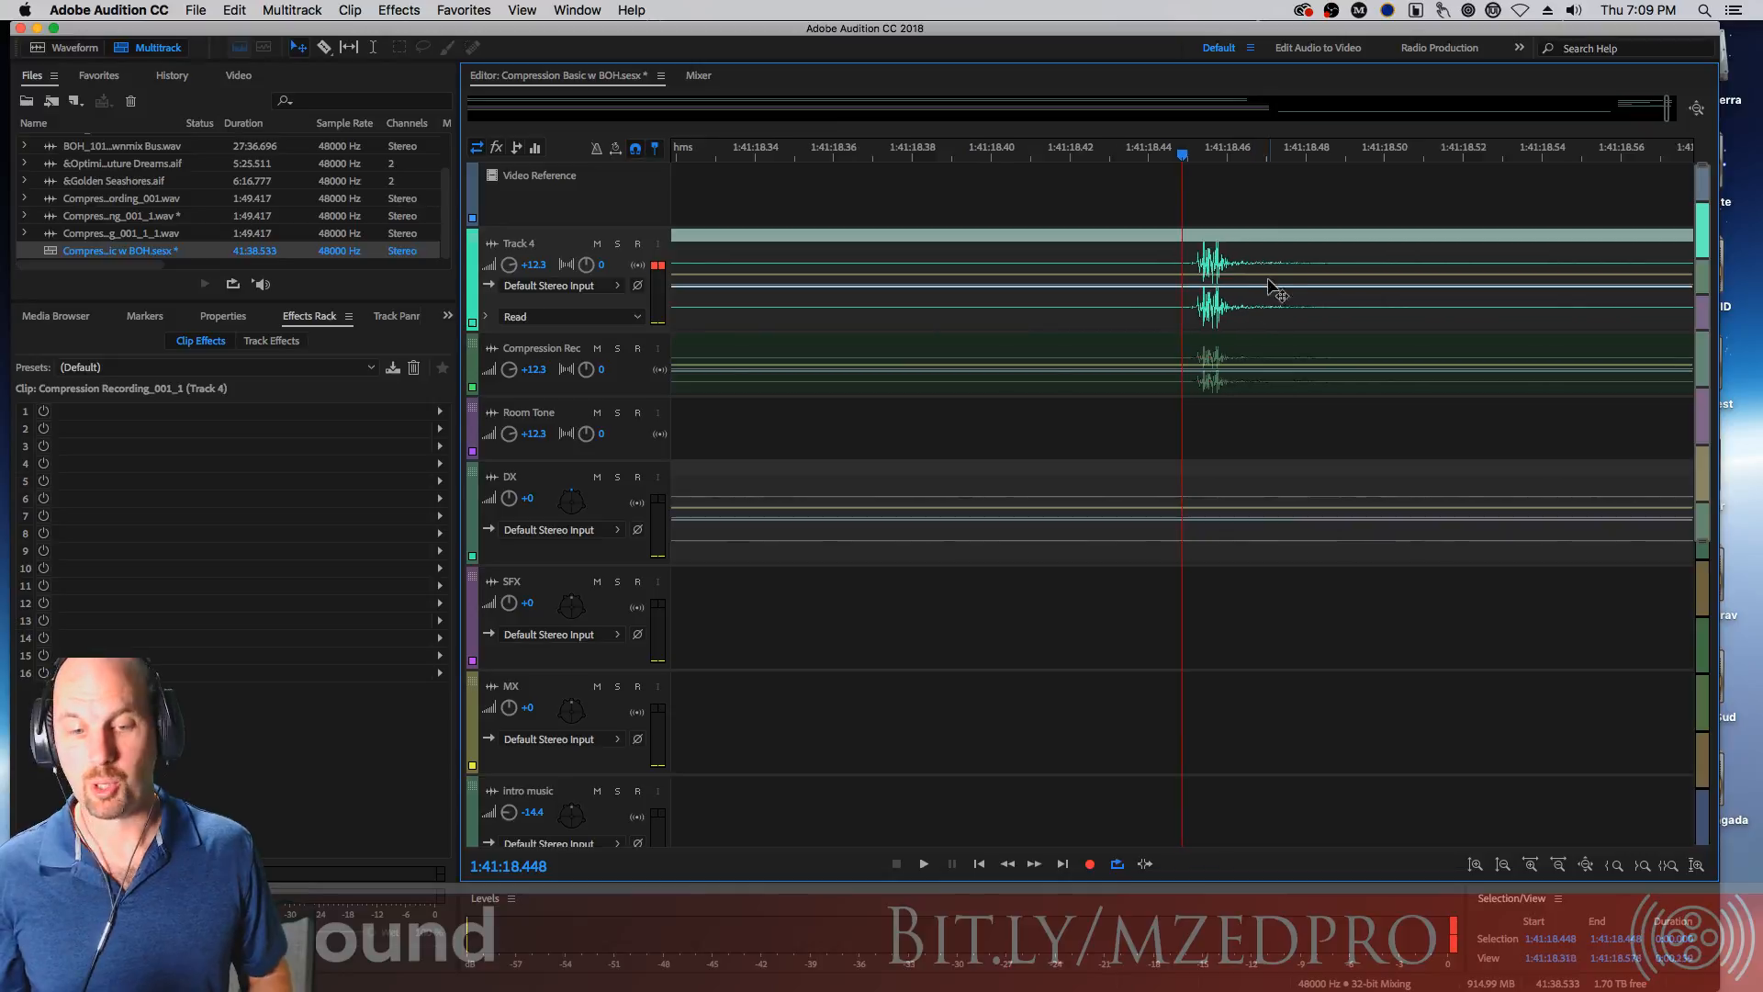
key("minus")
key("minus")
key("minus")
key("minus")
key("minus")
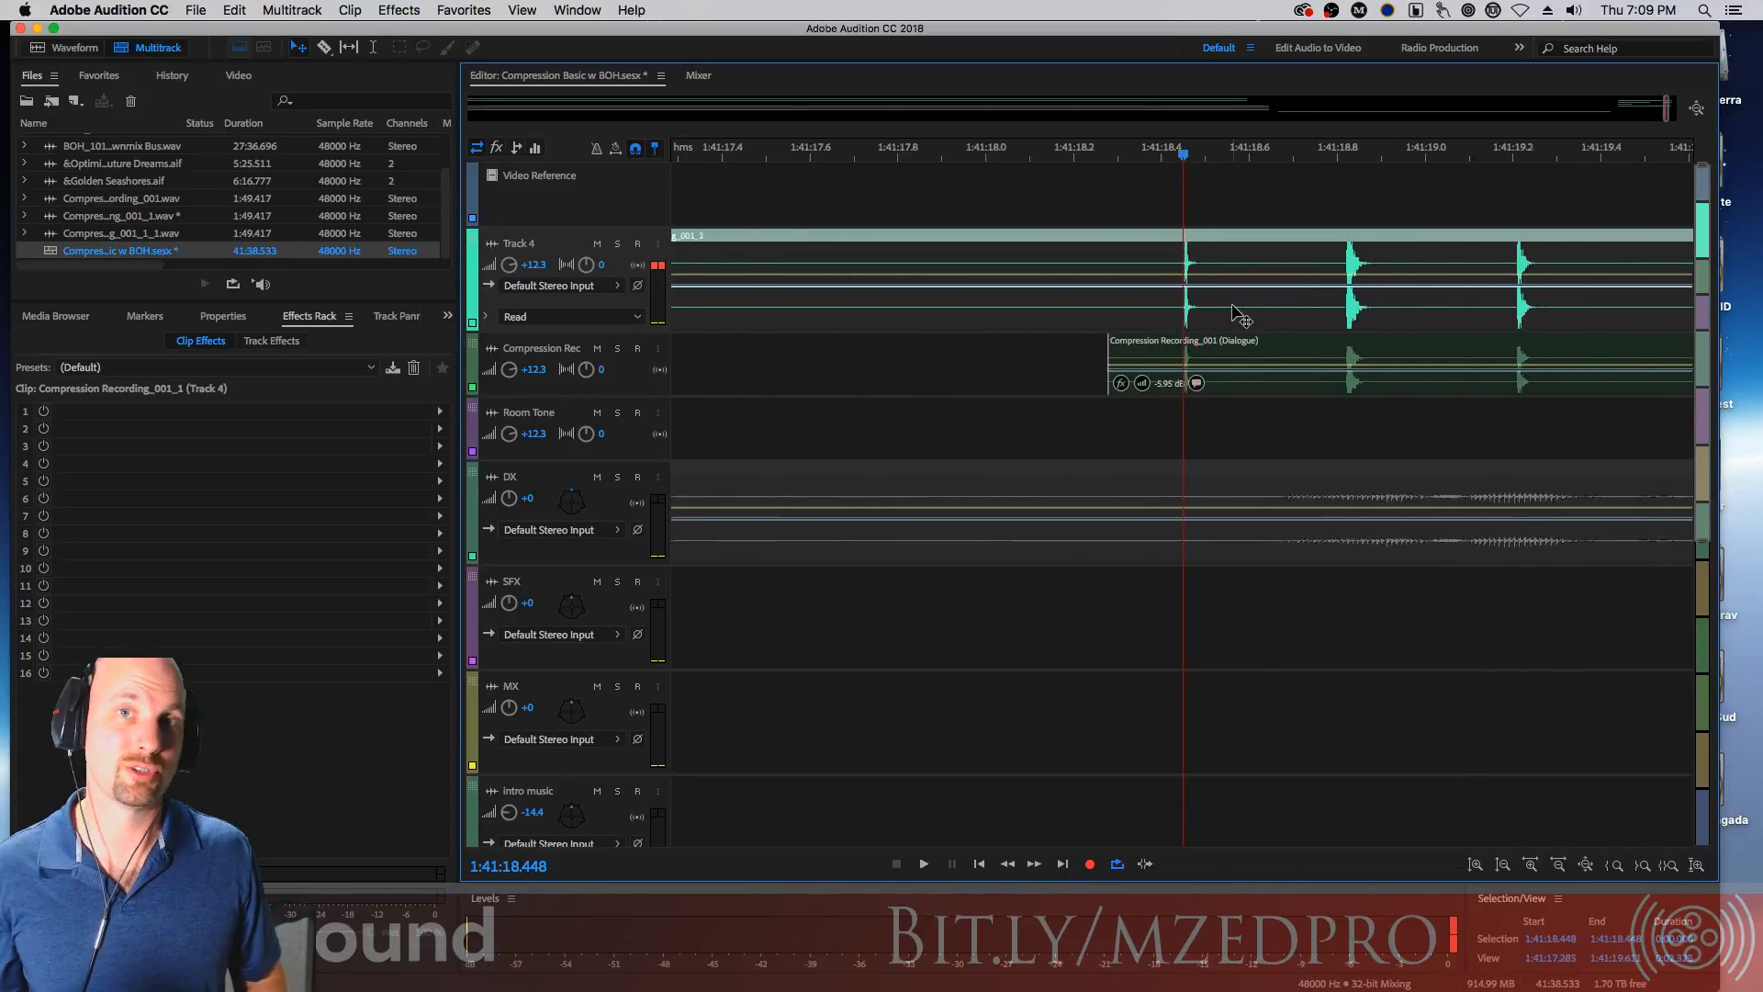
key("minus")
key("minus")
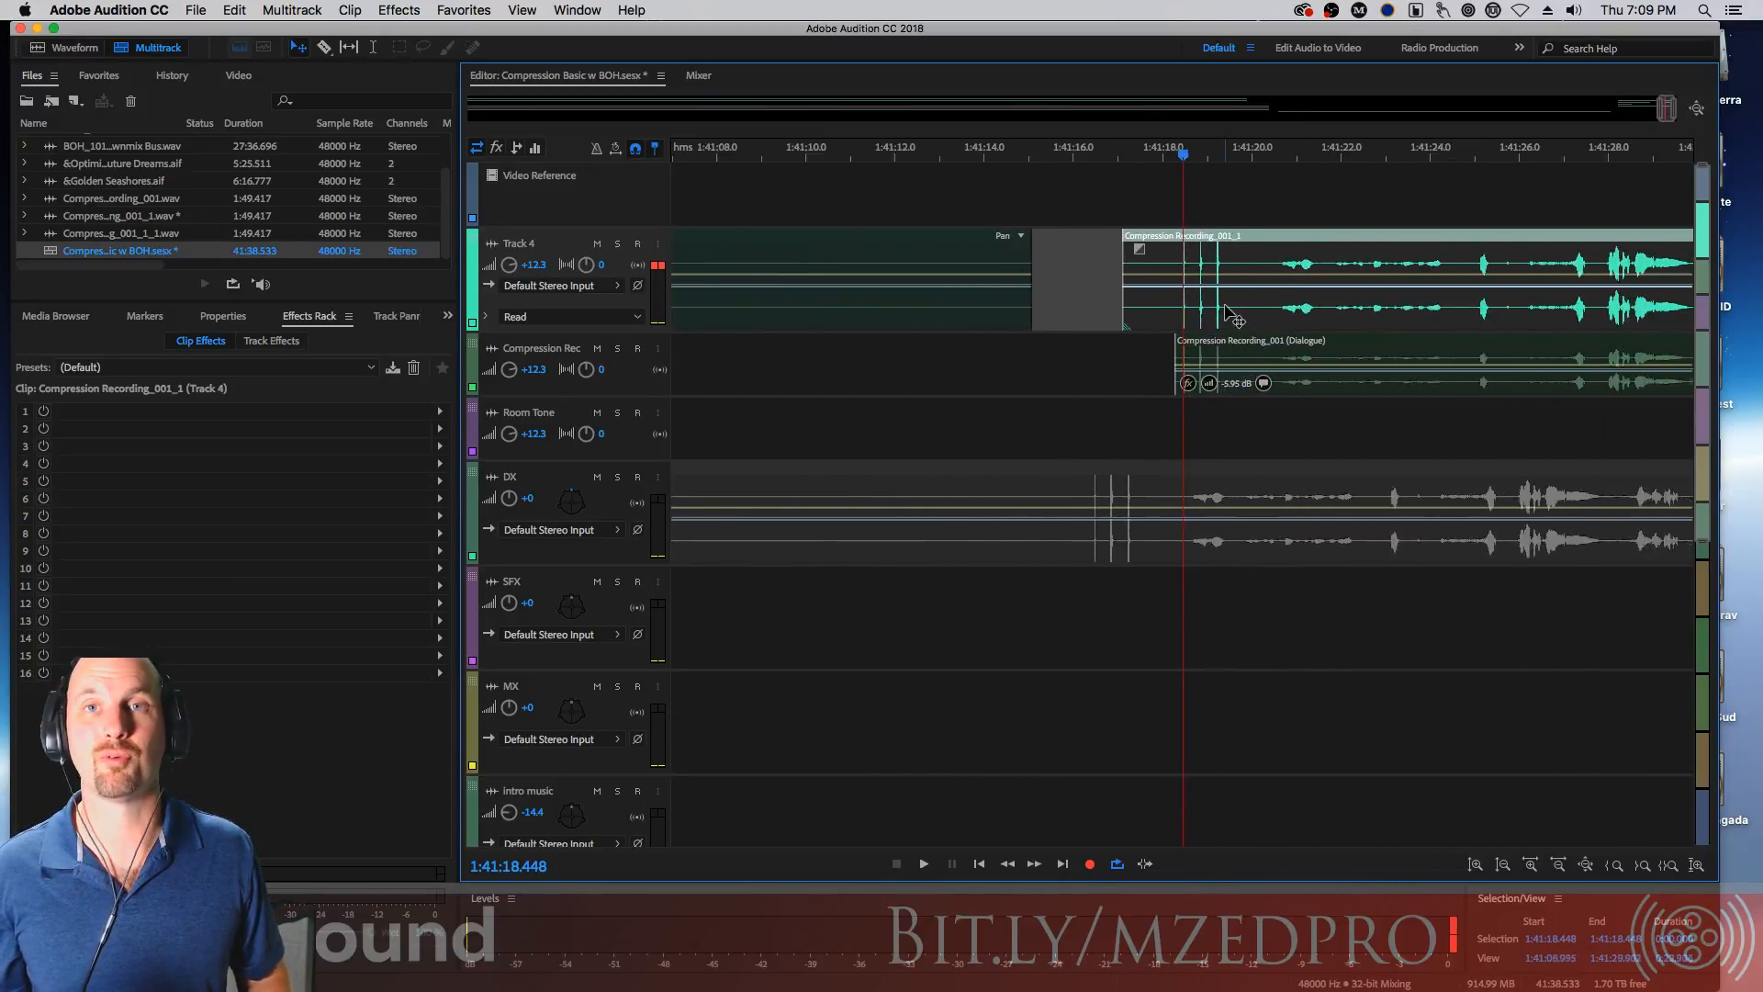